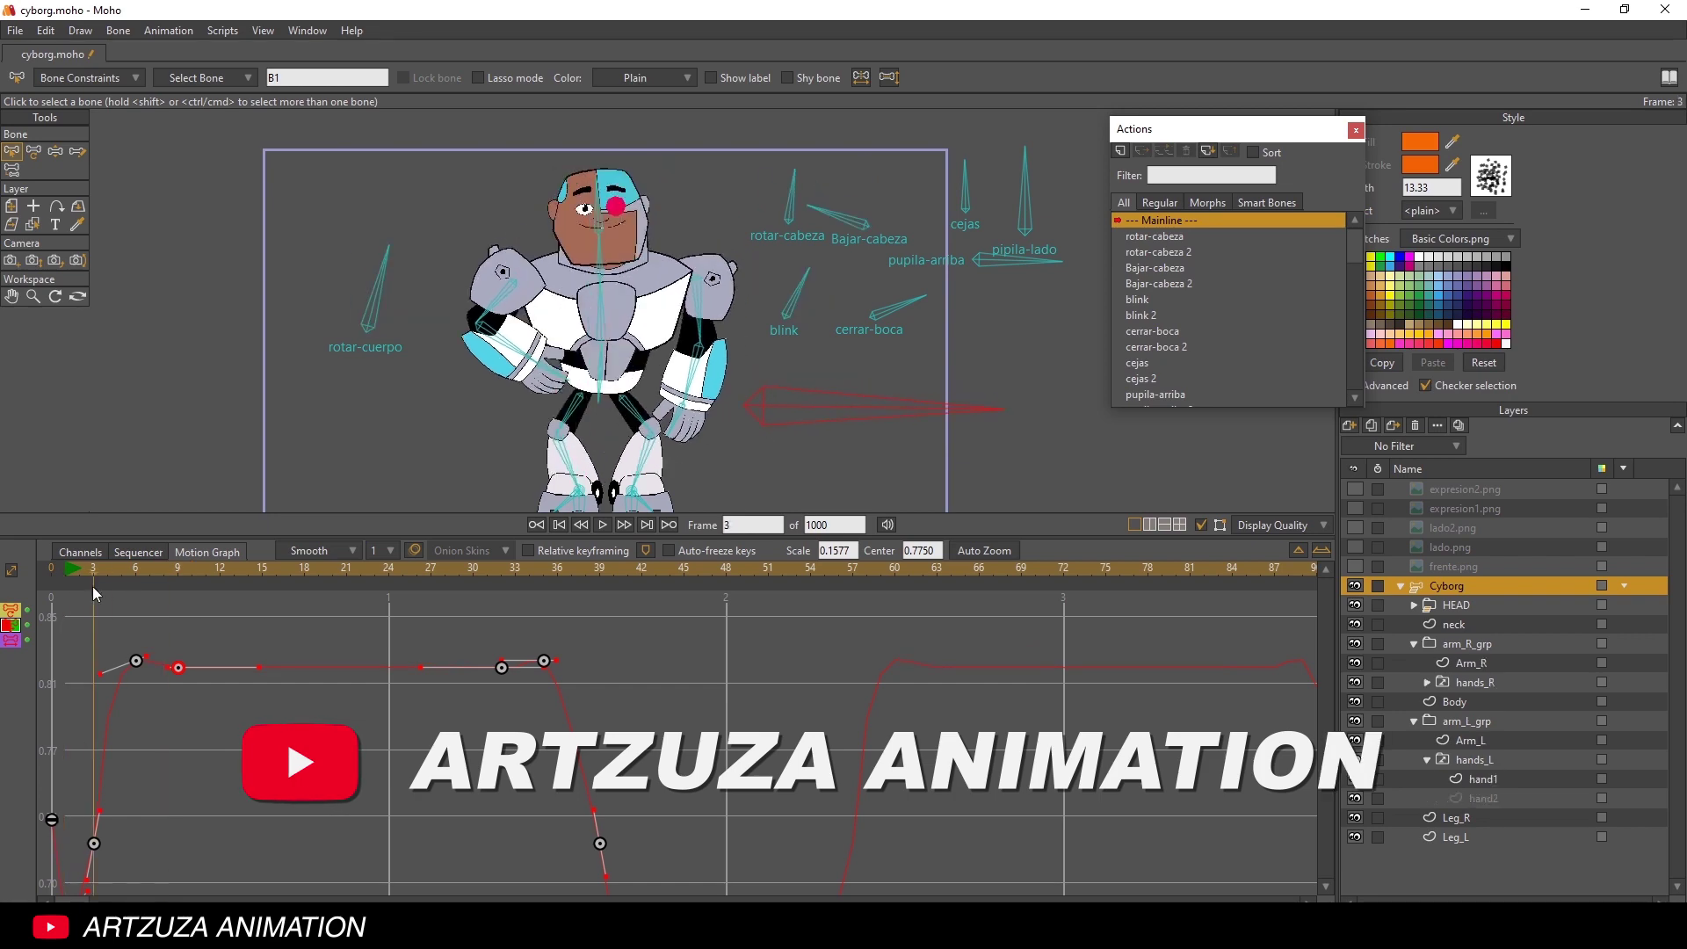
{"action": "scroll", "coordinate": [784, 387], "scroll_direction": "up", "scroll_amount": 5}
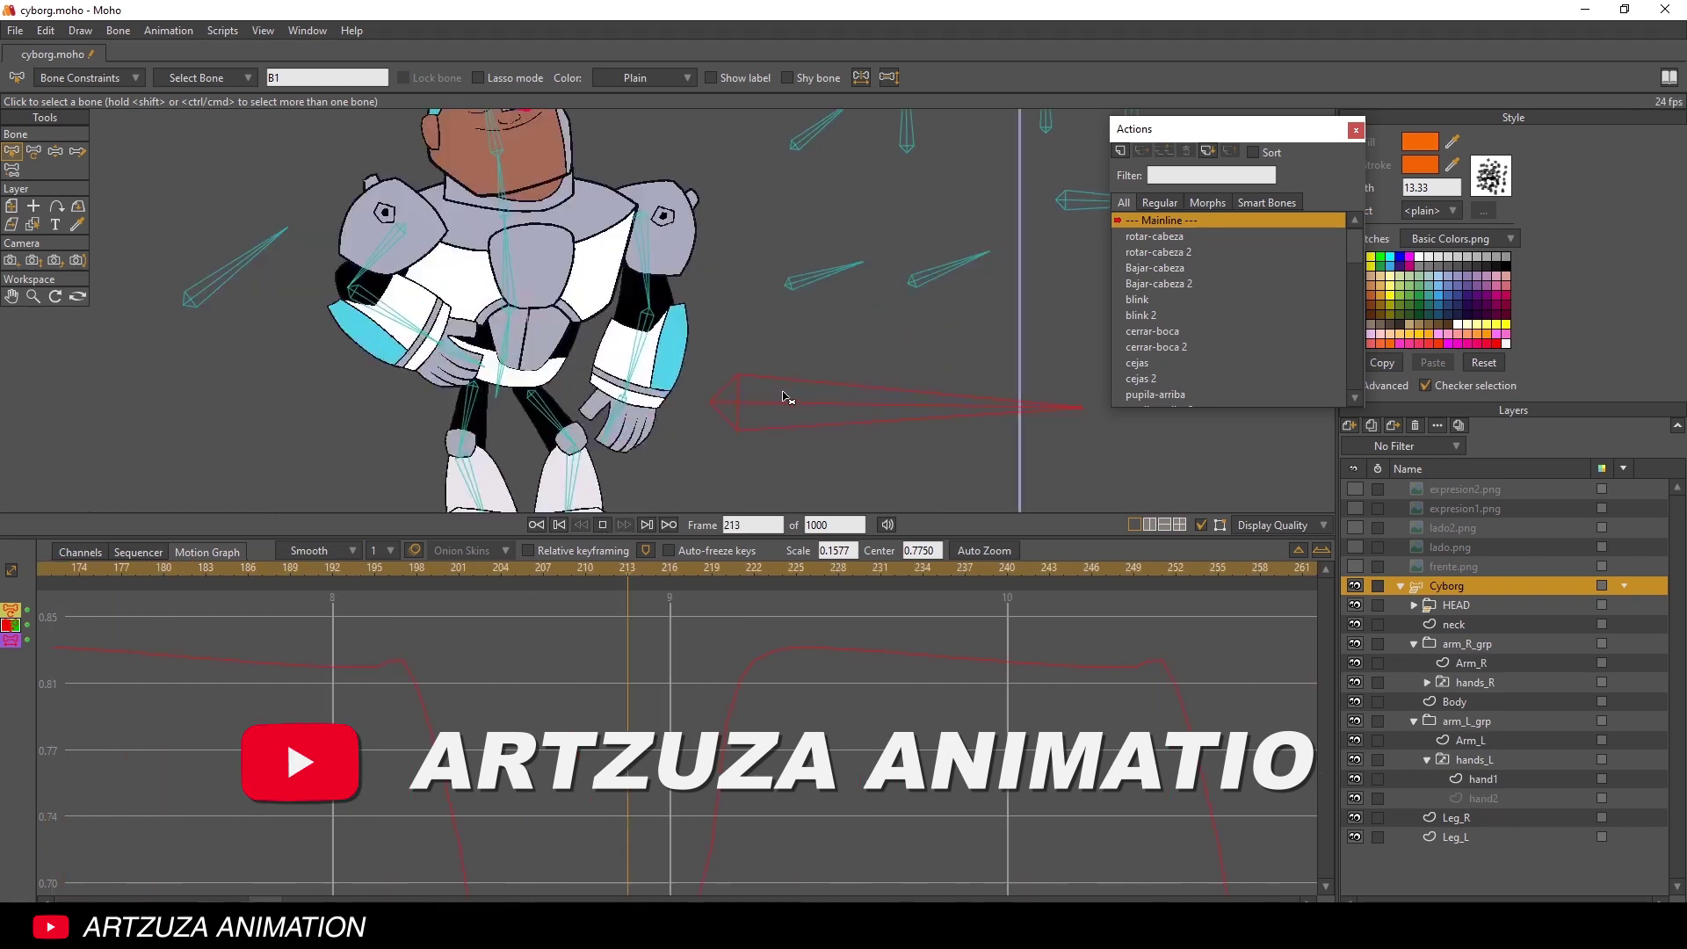
{"action": "key", "text": "space"}
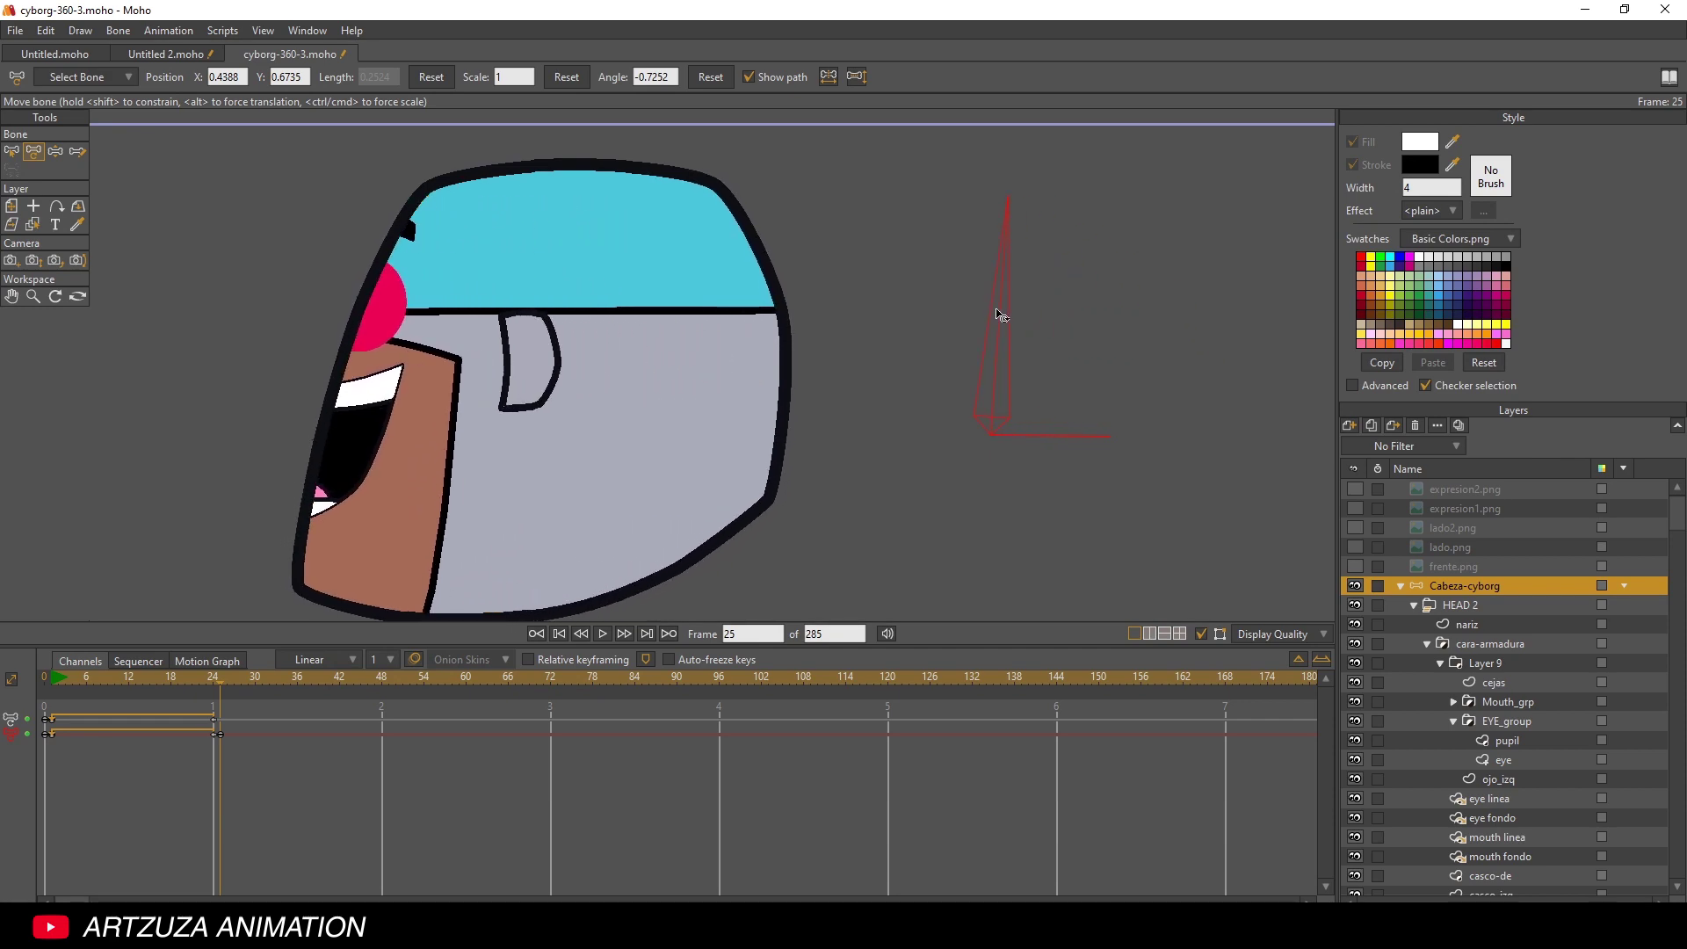
{"action": "left_click_drag", "start_coordinate": [1002, 314], "coordinate": [1127, 317]}
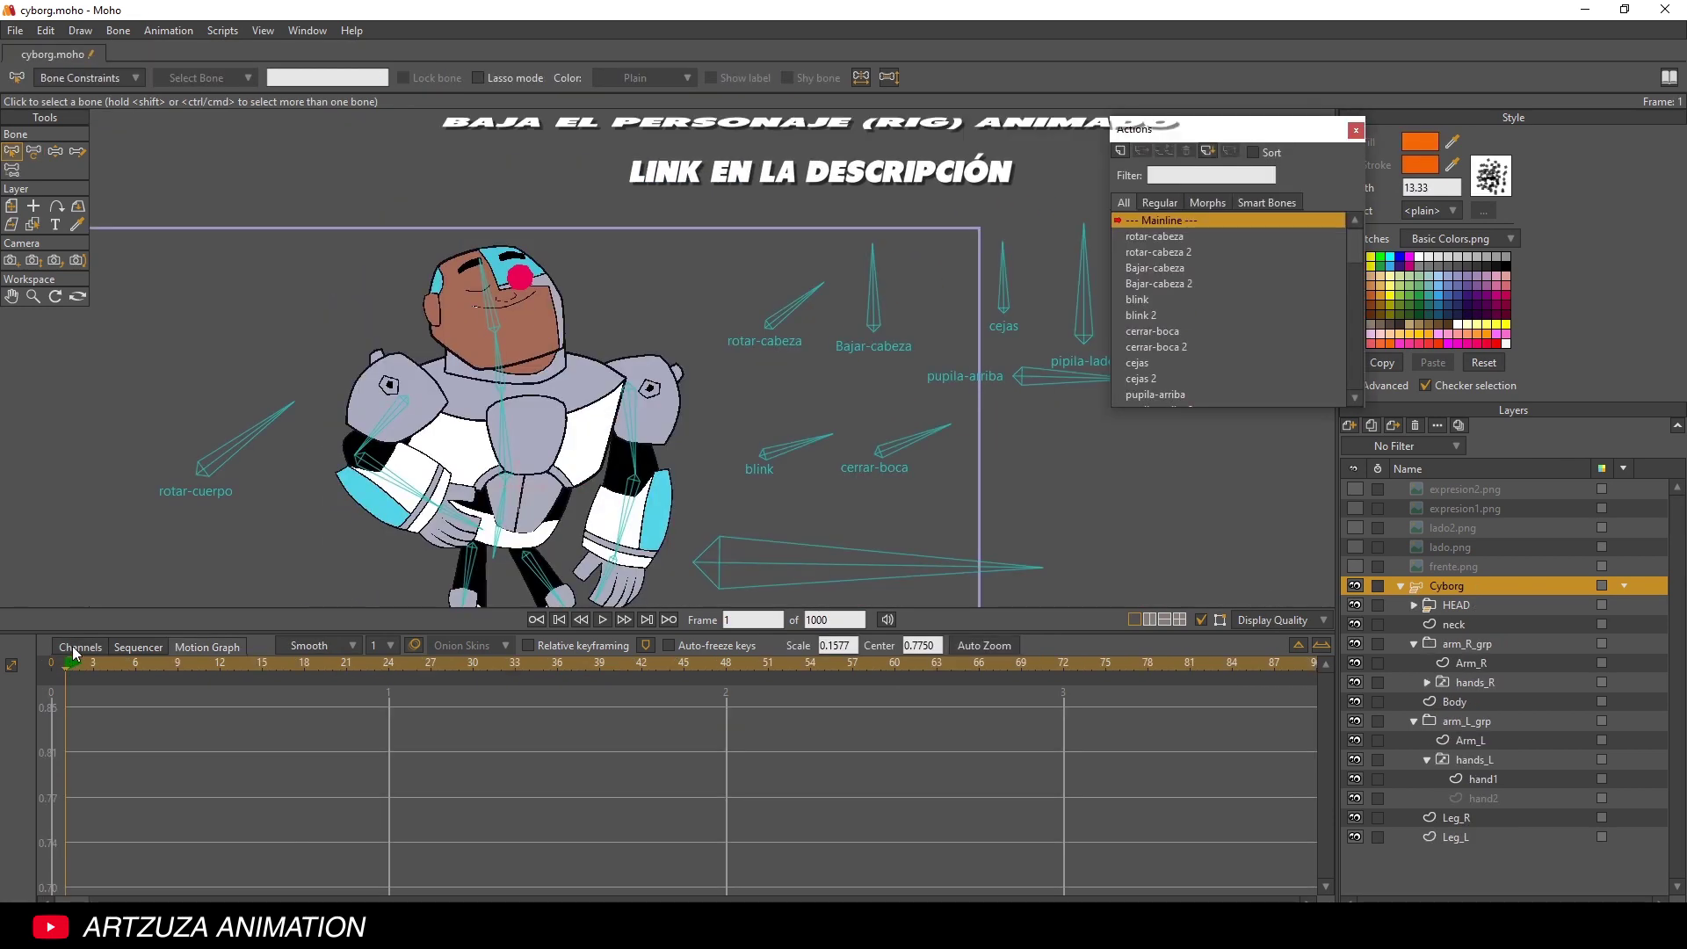
{"action": "left_click", "coordinate": [584, 664]}
{"action": "left_click_drag", "start_coordinate": [583, 664], "coordinate": [136, 672]}
{"action": "key", "text": "z"}
{"action": "left_click", "coordinate": [905, 443]}
{"action": "left_click", "coordinate": [602, 620]}
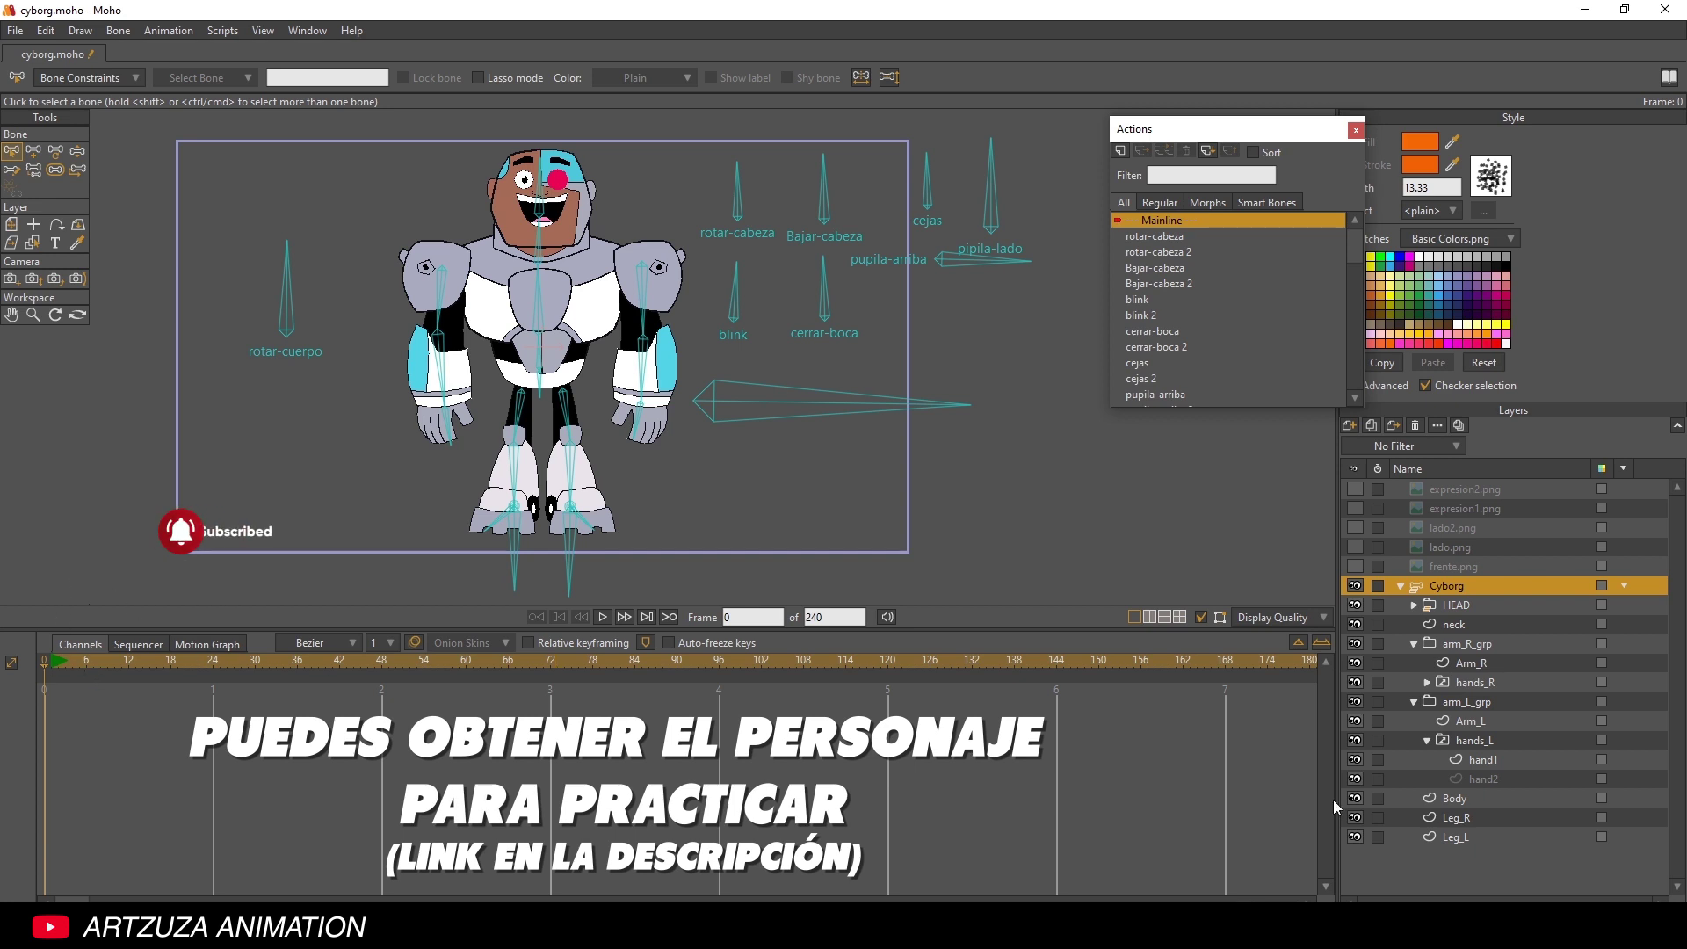
- At frame 1, turn the character's body to three-quarter view by rotating the rotar-cuerpo control bone clockwise with Manipulate Bones
{"action": "left_click", "coordinate": [57, 666]}
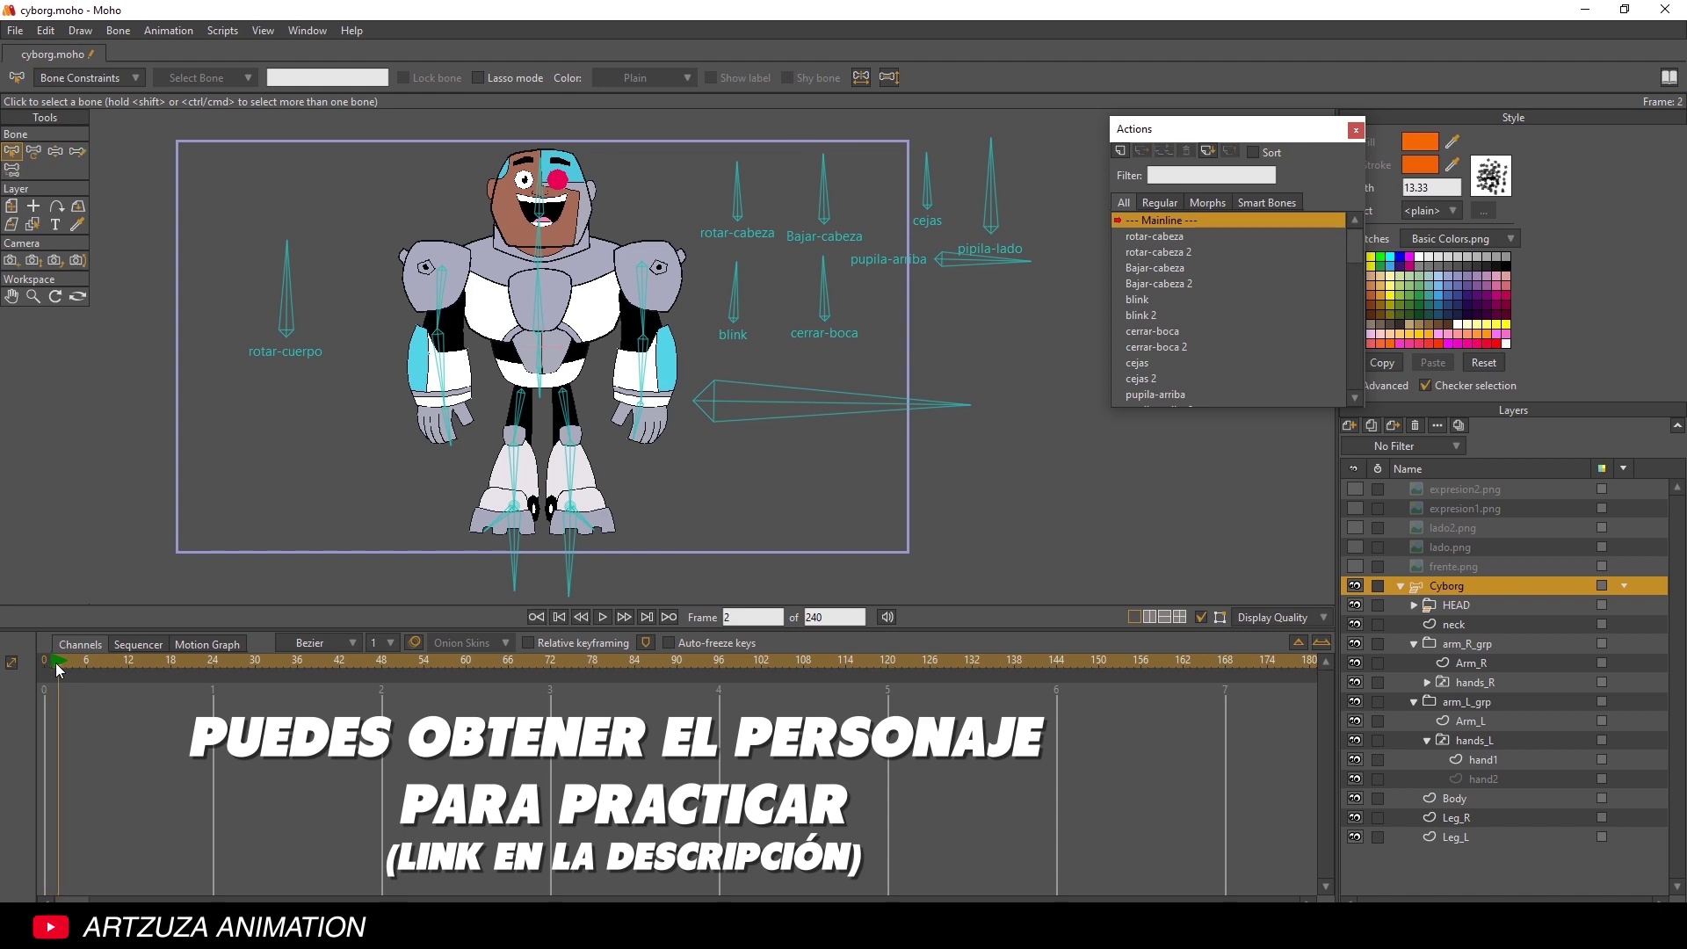
{"action": "left_click", "coordinate": [54, 666]}
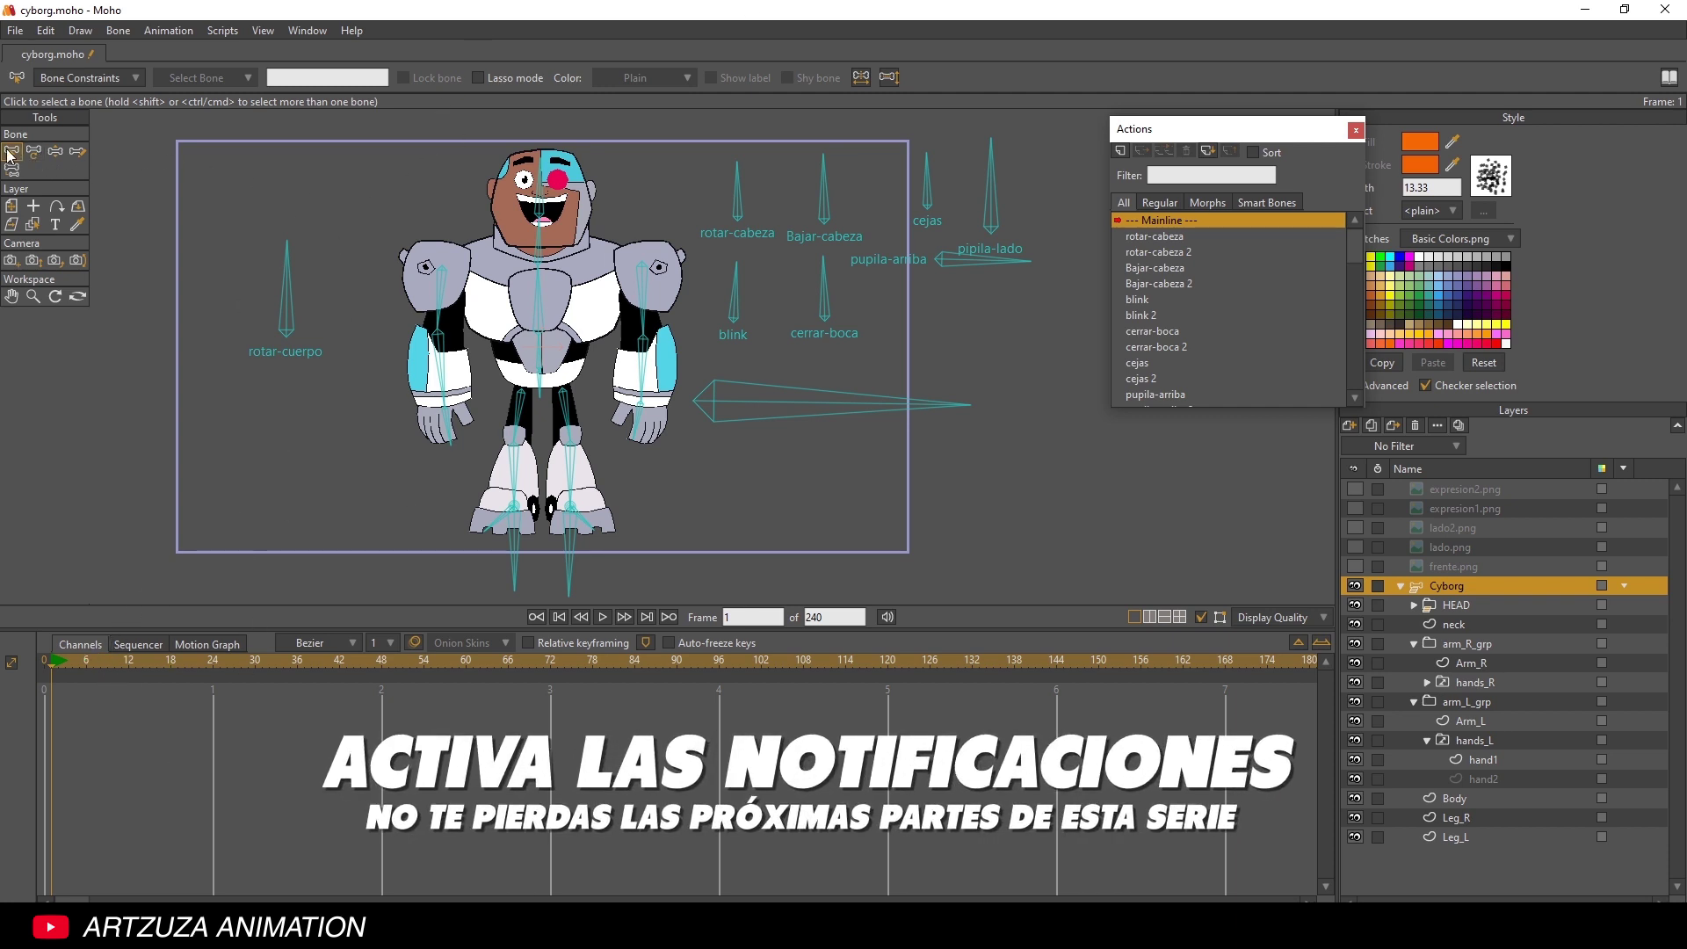
{"action": "left_click_drag", "start_coordinate": [395, 188], "coordinate": [372, 233]}
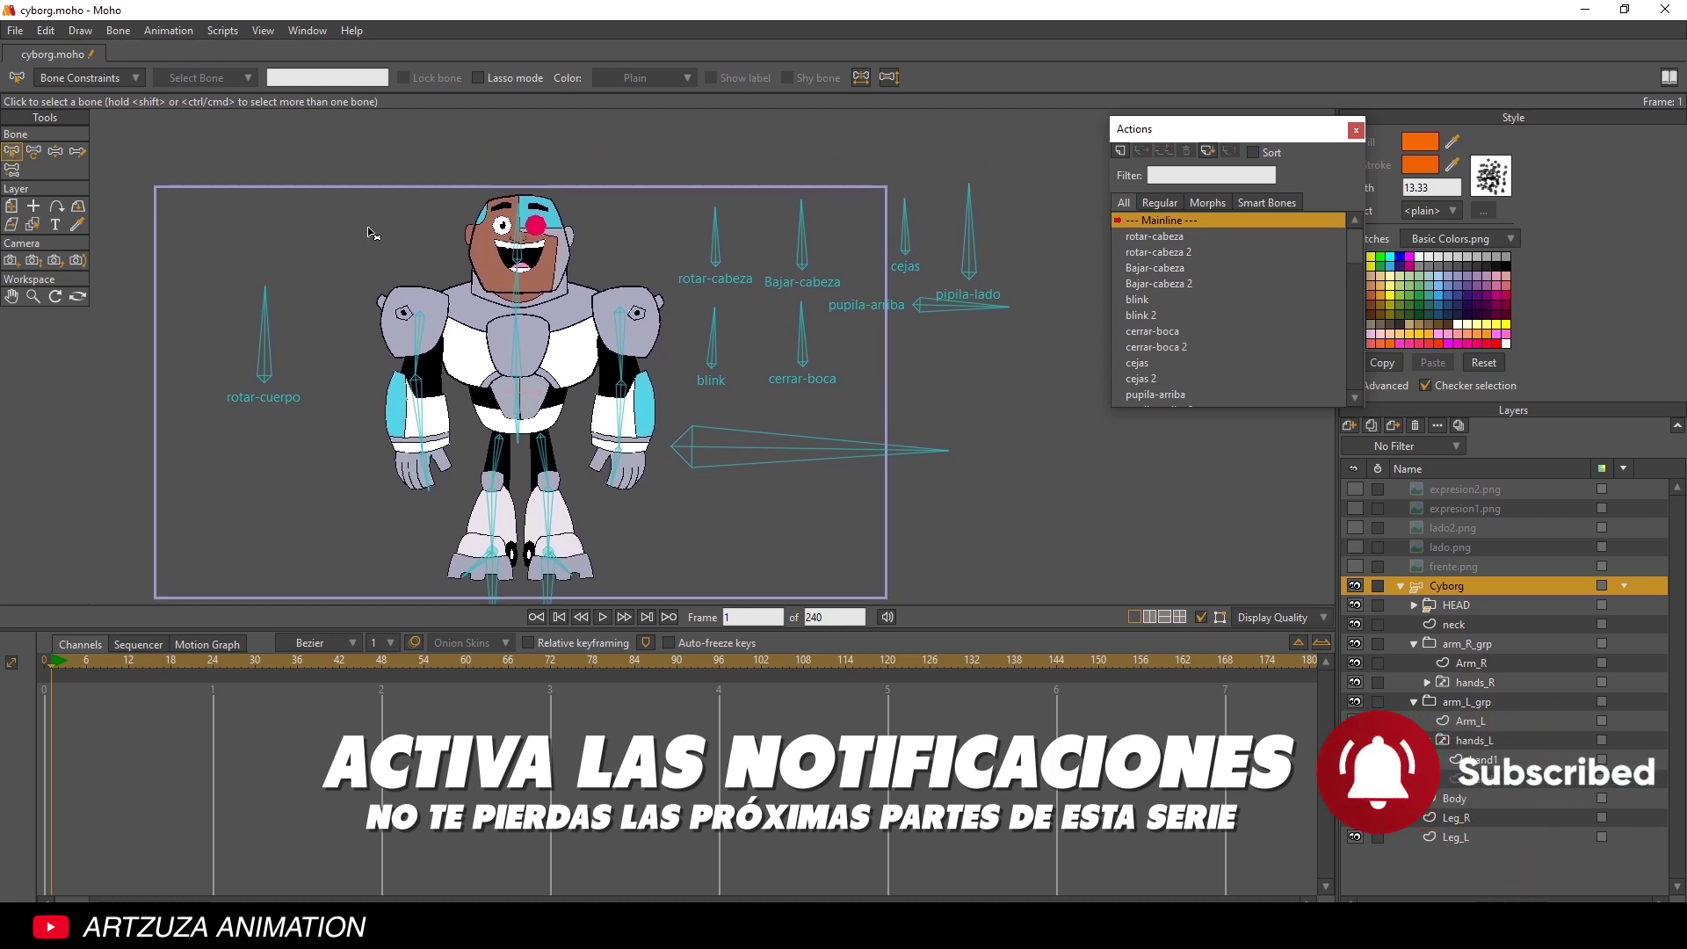
{"action": "left_click_drag", "start_coordinate": [226, 196], "coordinate": [227, 212]}
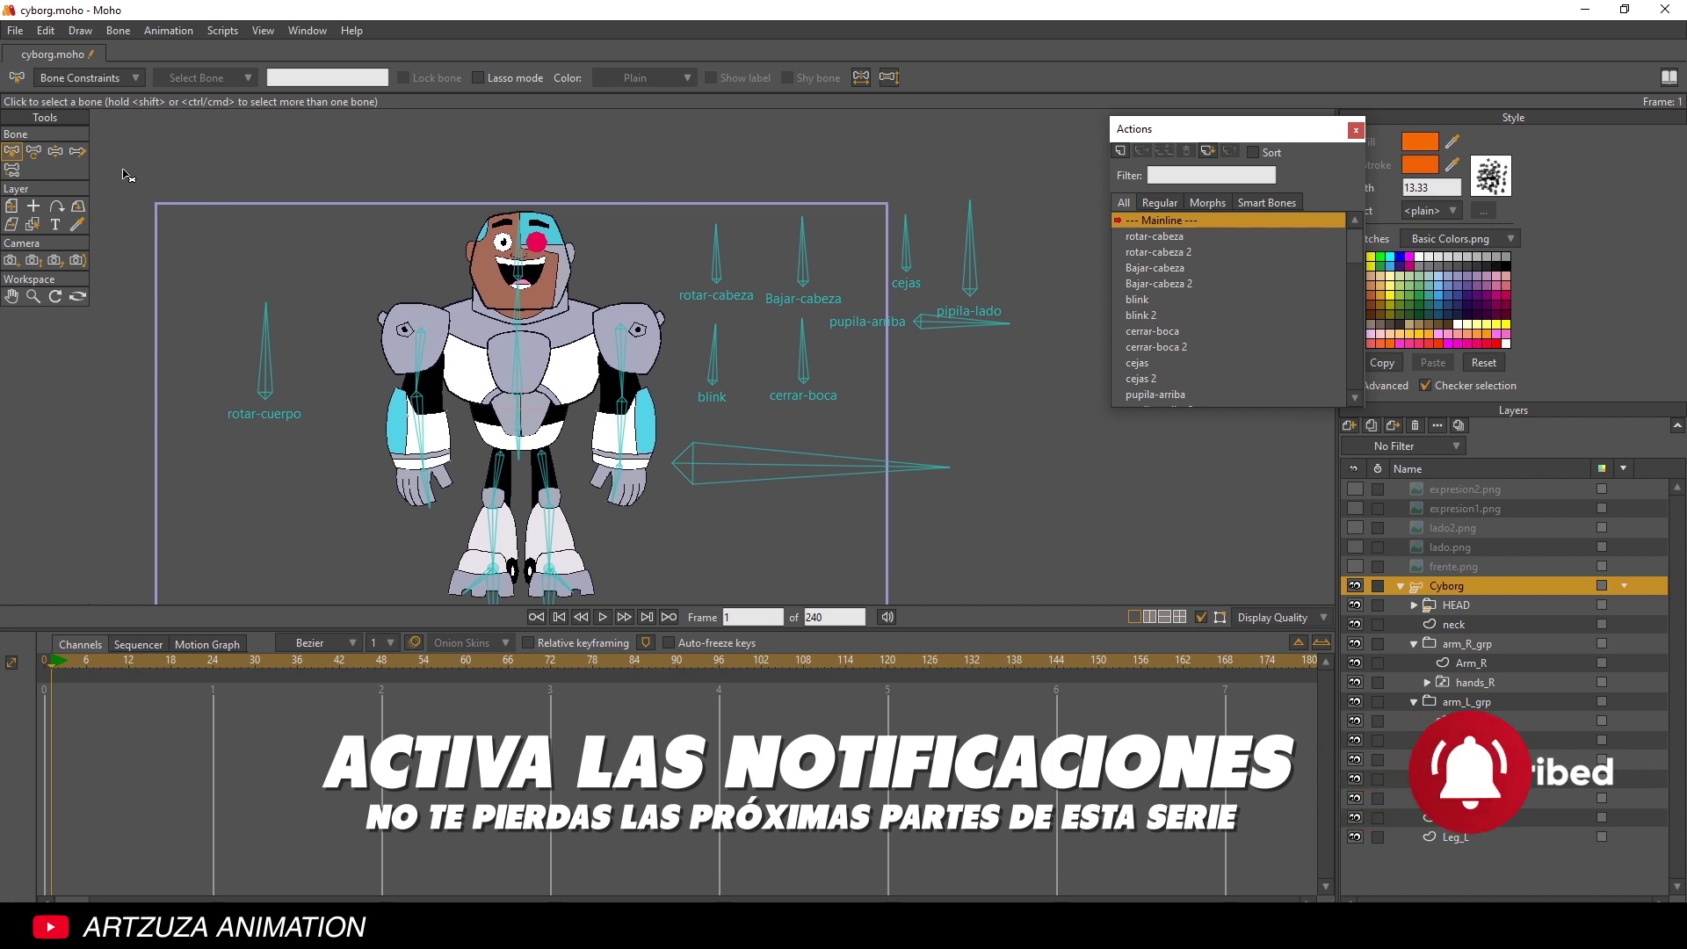
{"action": "left_click", "coordinate": [51, 154]}
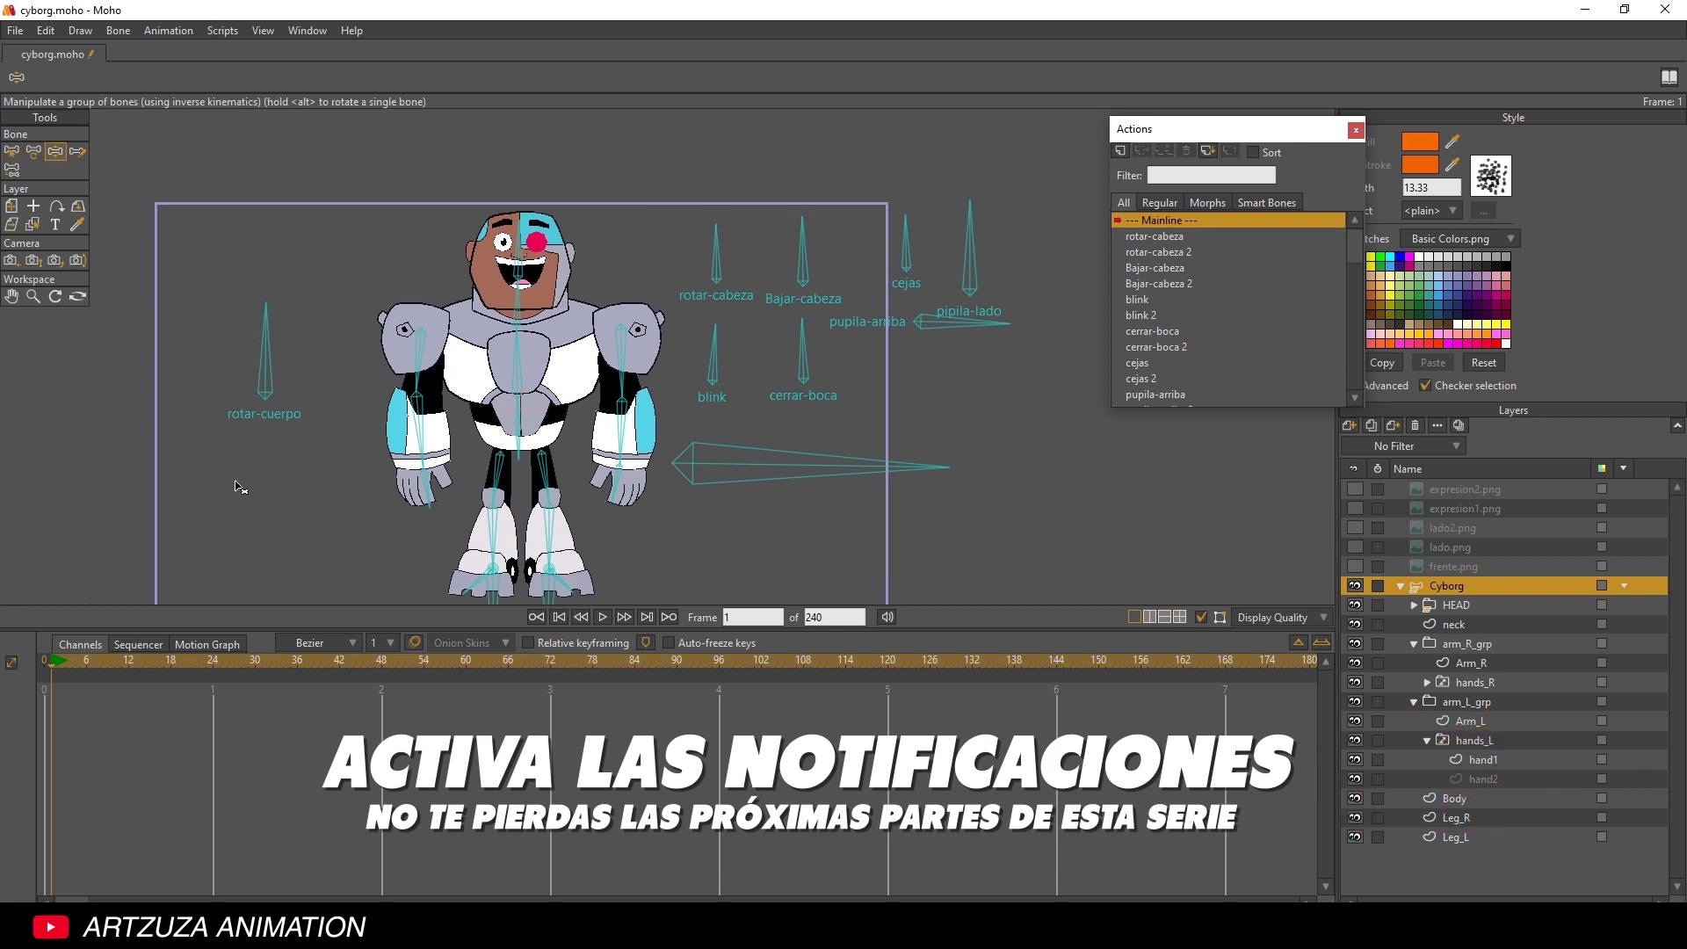
{"action": "left_click_drag", "start_coordinate": [533, 305], "coordinate": [552, 273]}
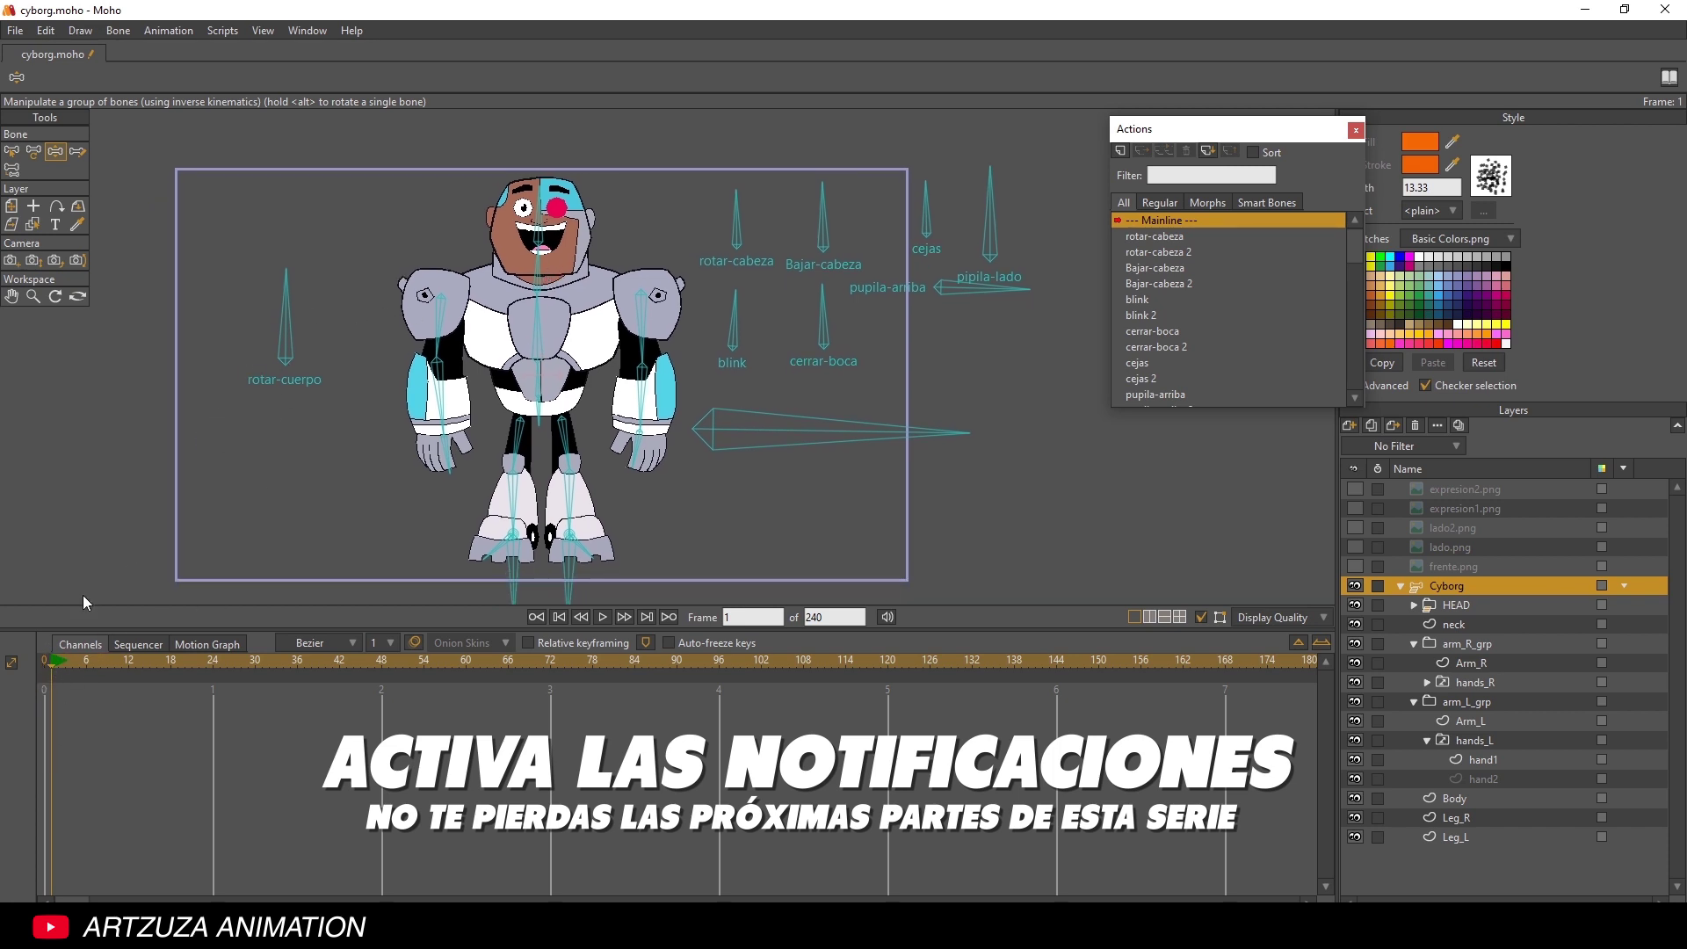
{"action": "left_click_drag", "start_coordinate": [272, 319], "coordinate": [325, 341]}
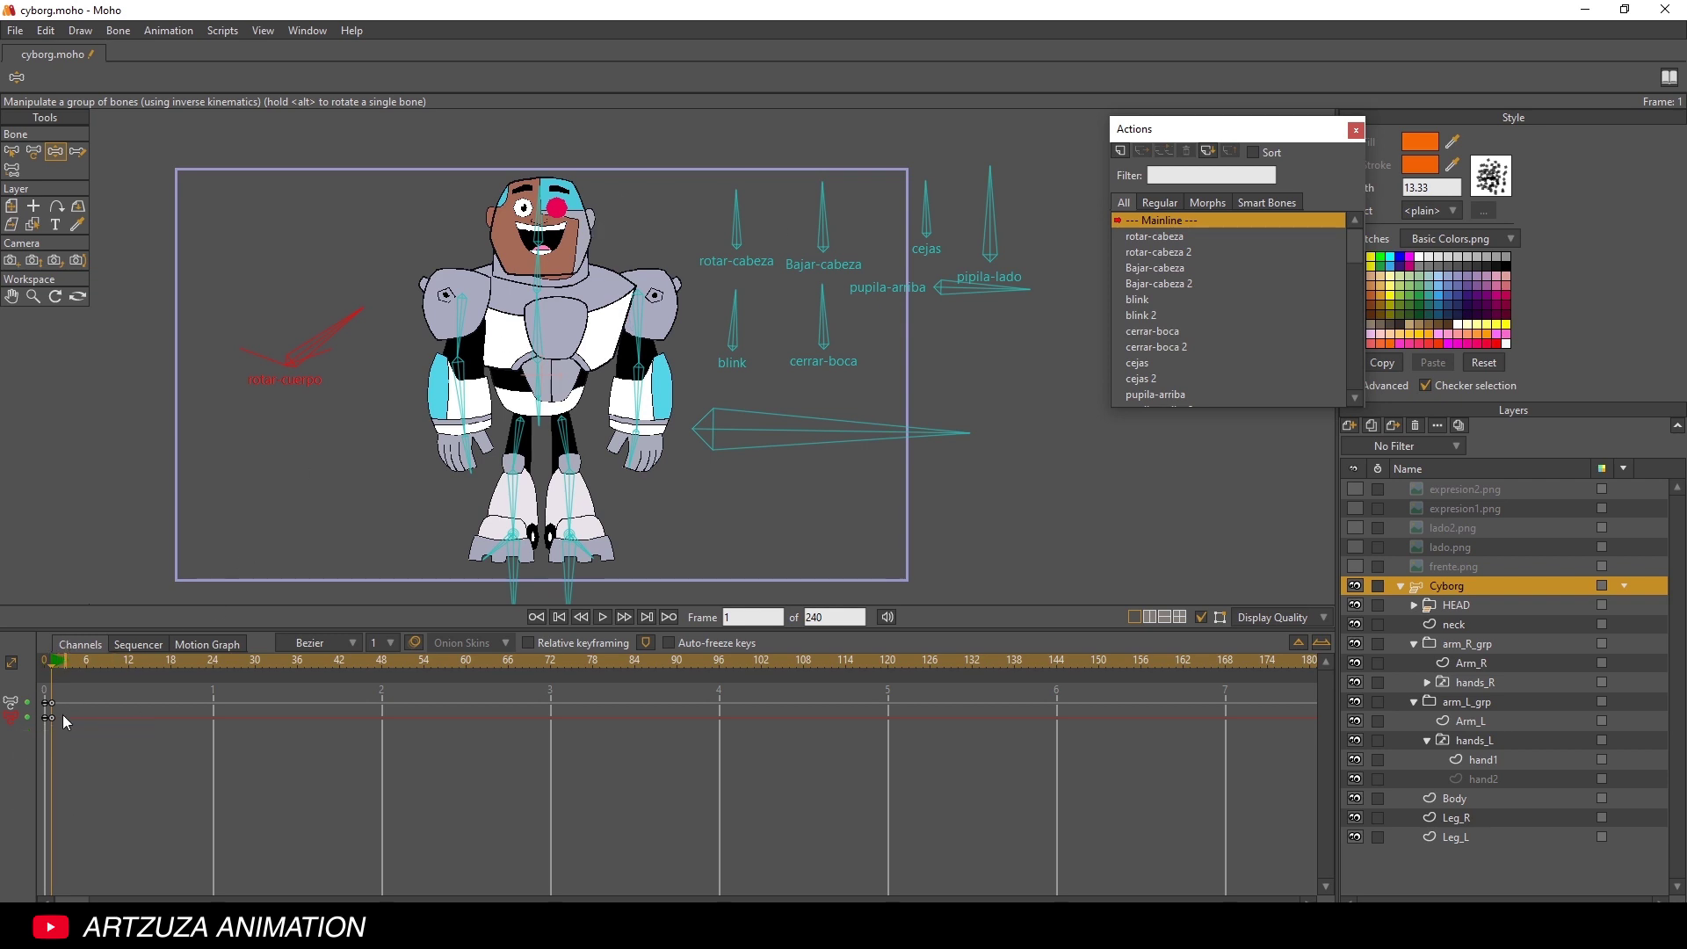
{"action": "left_click_drag", "start_coordinate": [46, 747], "coordinate": [51, 747]}
- Pose the face at frame 1 by rotating the rotar-cabeza, blink and cerrar-boca control bones clockwise
{"action": "left_click_drag", "start_coordinate": [748, 222], "coordinate": [776, 226]}
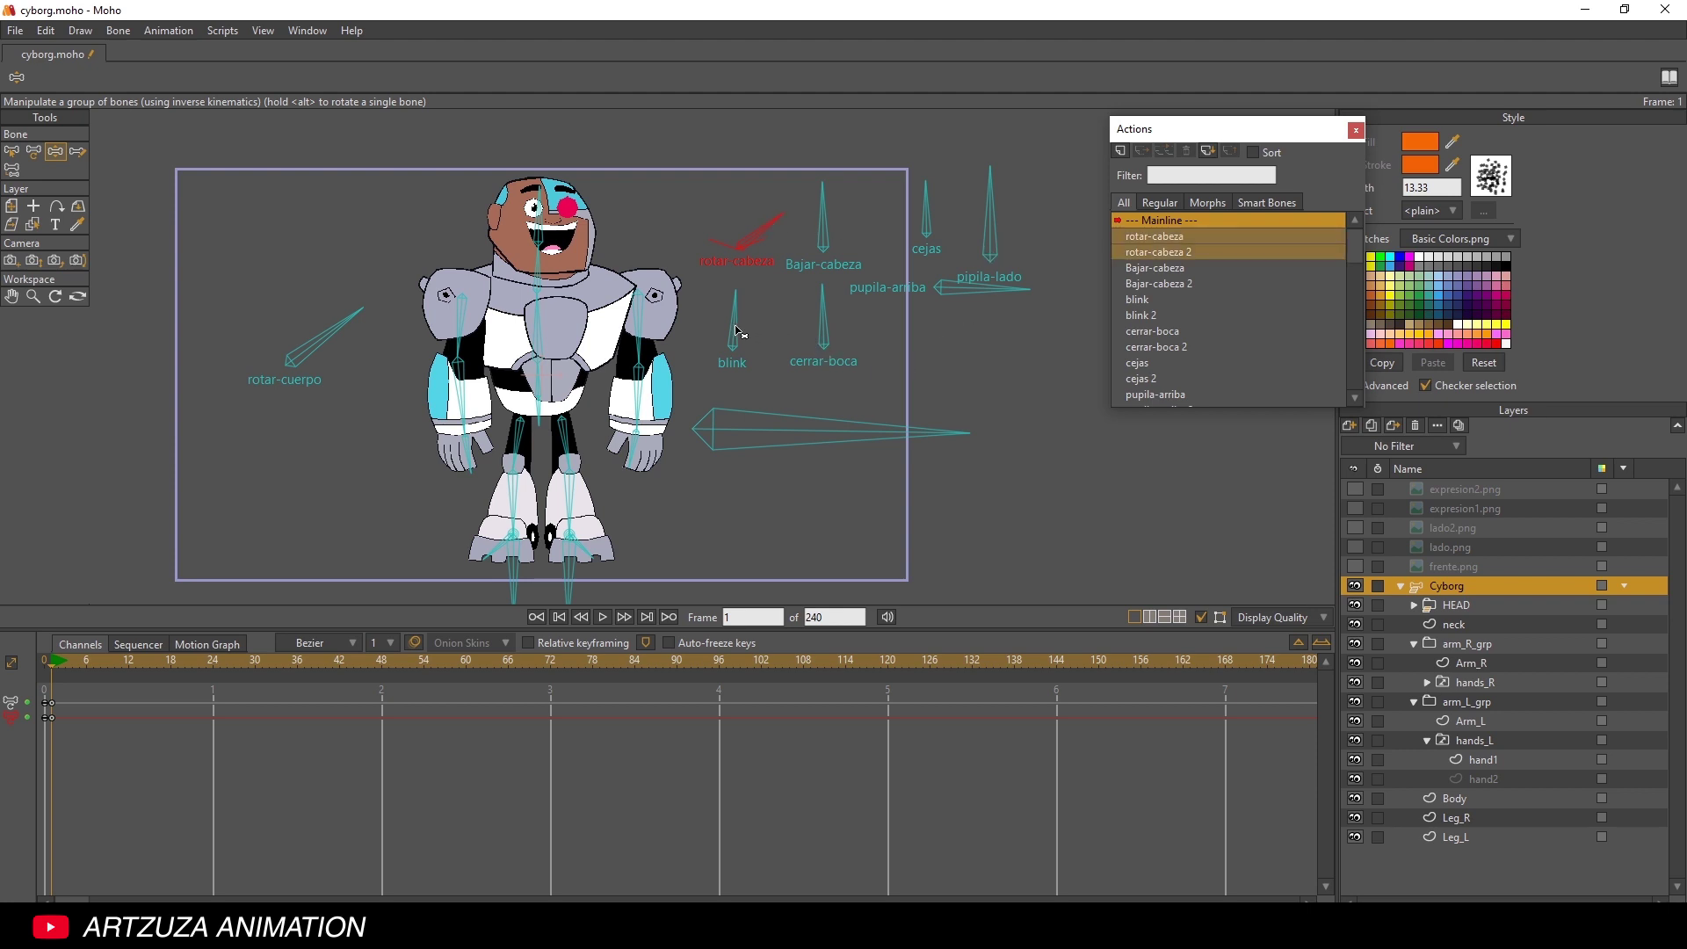
{"action": "left_click_drag", "start_coordinate": [736, 331], "coordinate": [783, 358]}
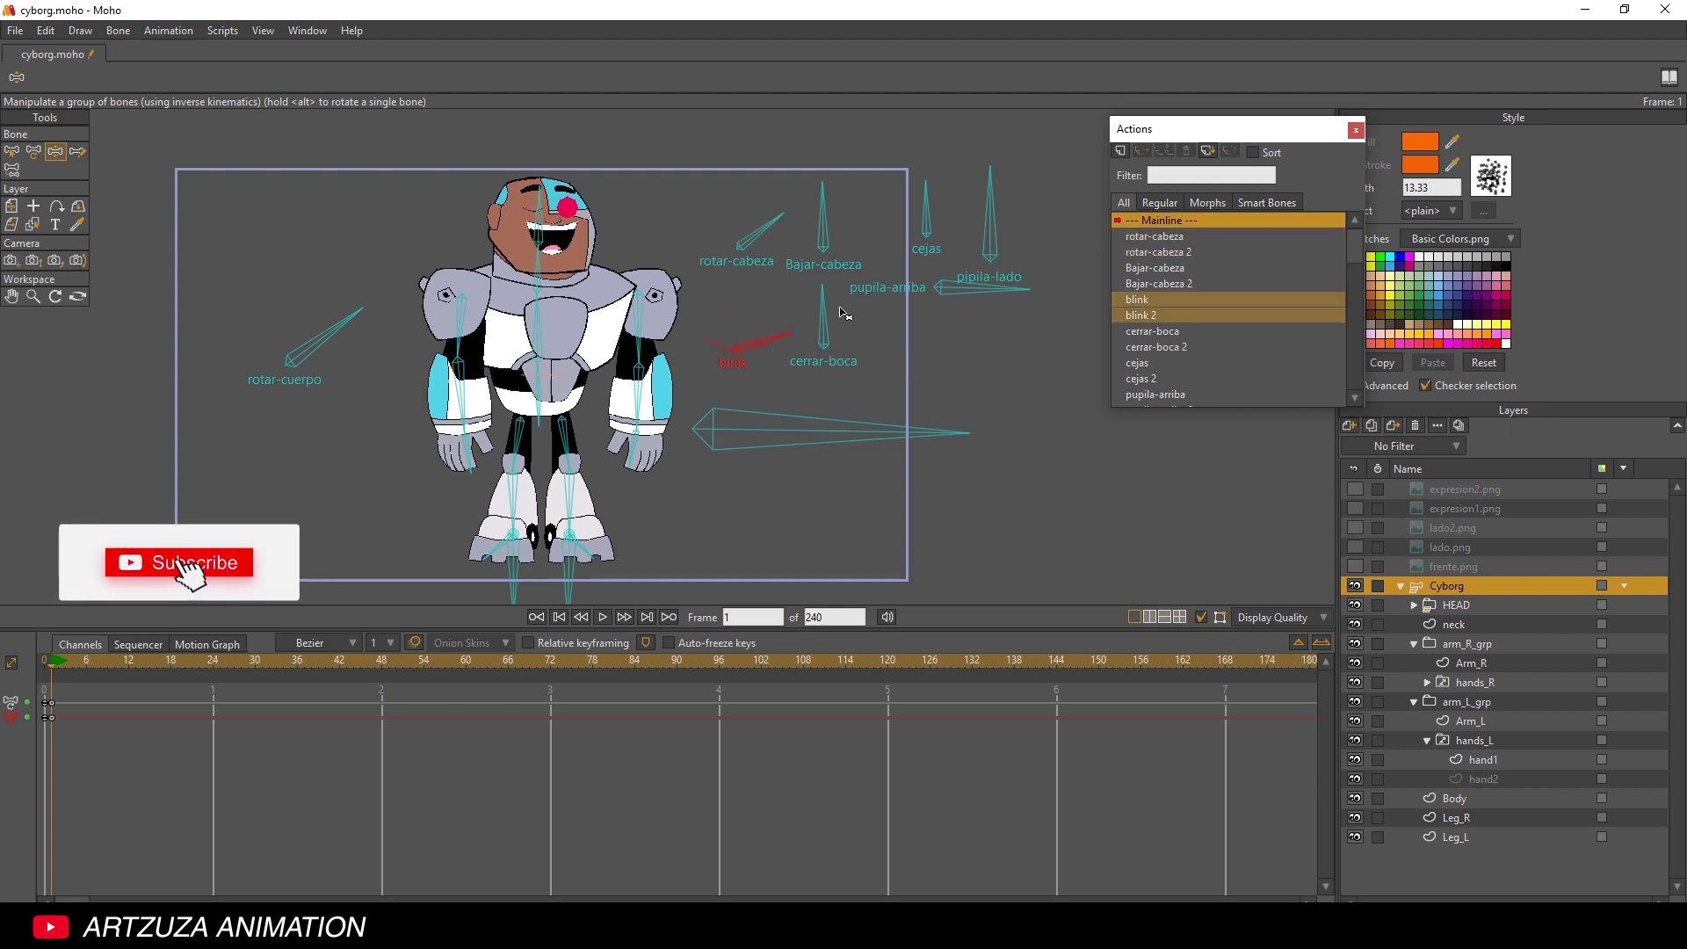
{"action": "left_click_drag", "start_coordinate": [844, 313], "coordinate": [896, 369]}
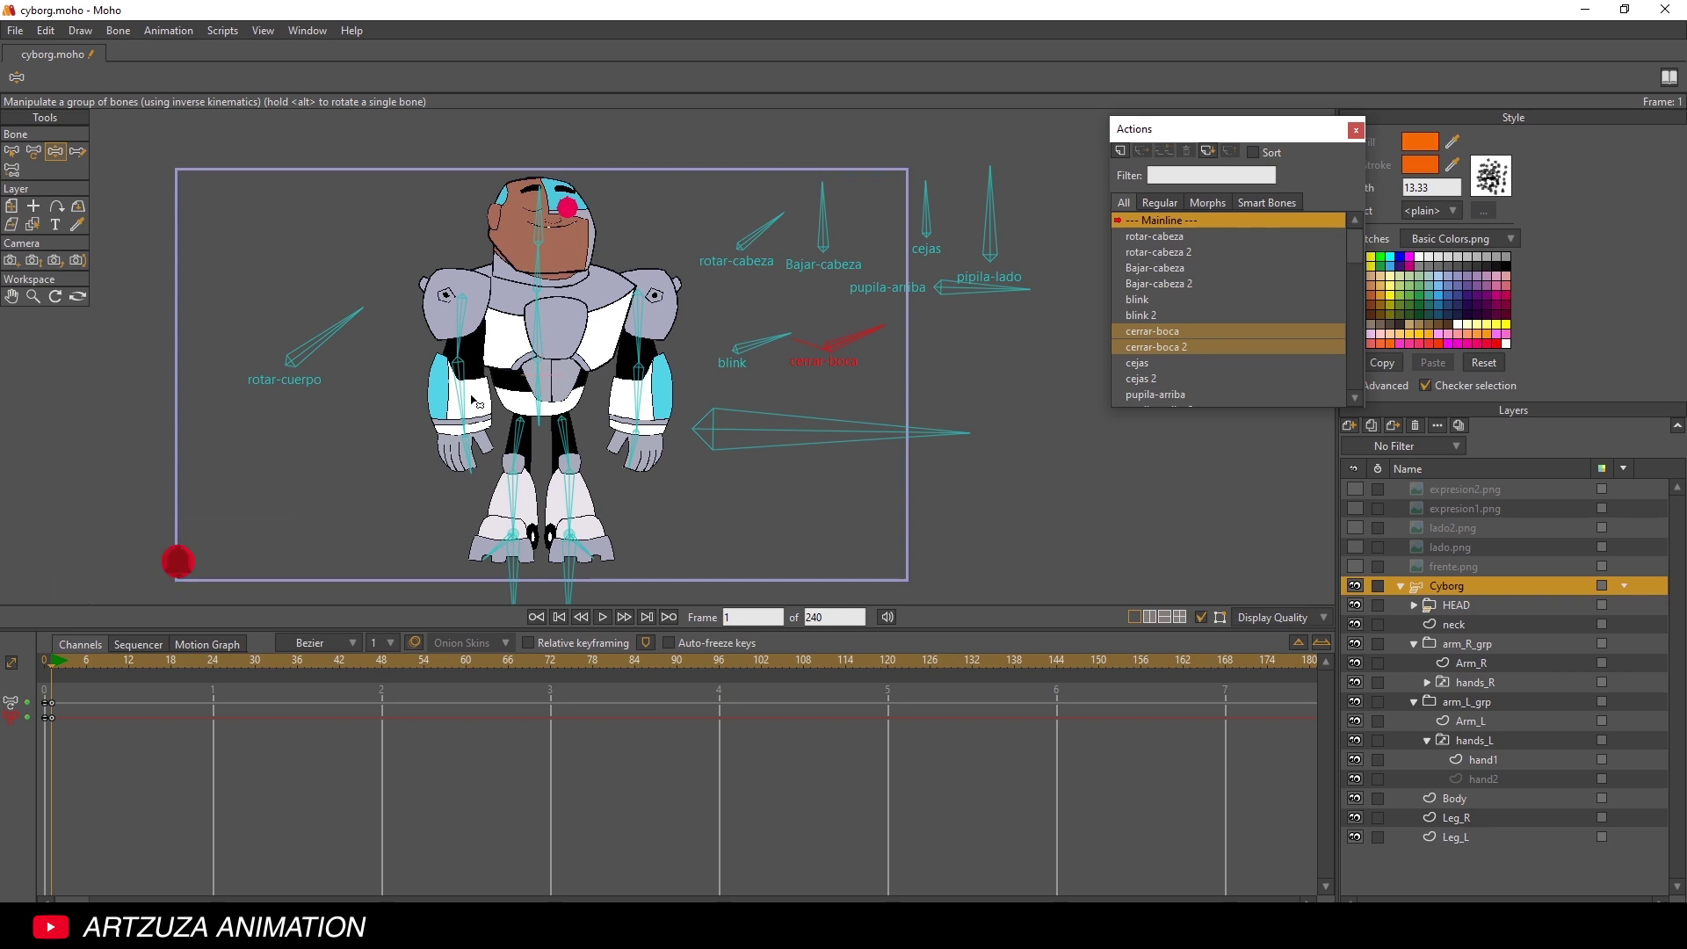
- Bend the character's right arm so its hand rests on the hip, and shift the body slightly down and left with the large control bone
{"action": "left_click_drag", "start_coordinate": [472, 401], "coordinate": [552, 416]}
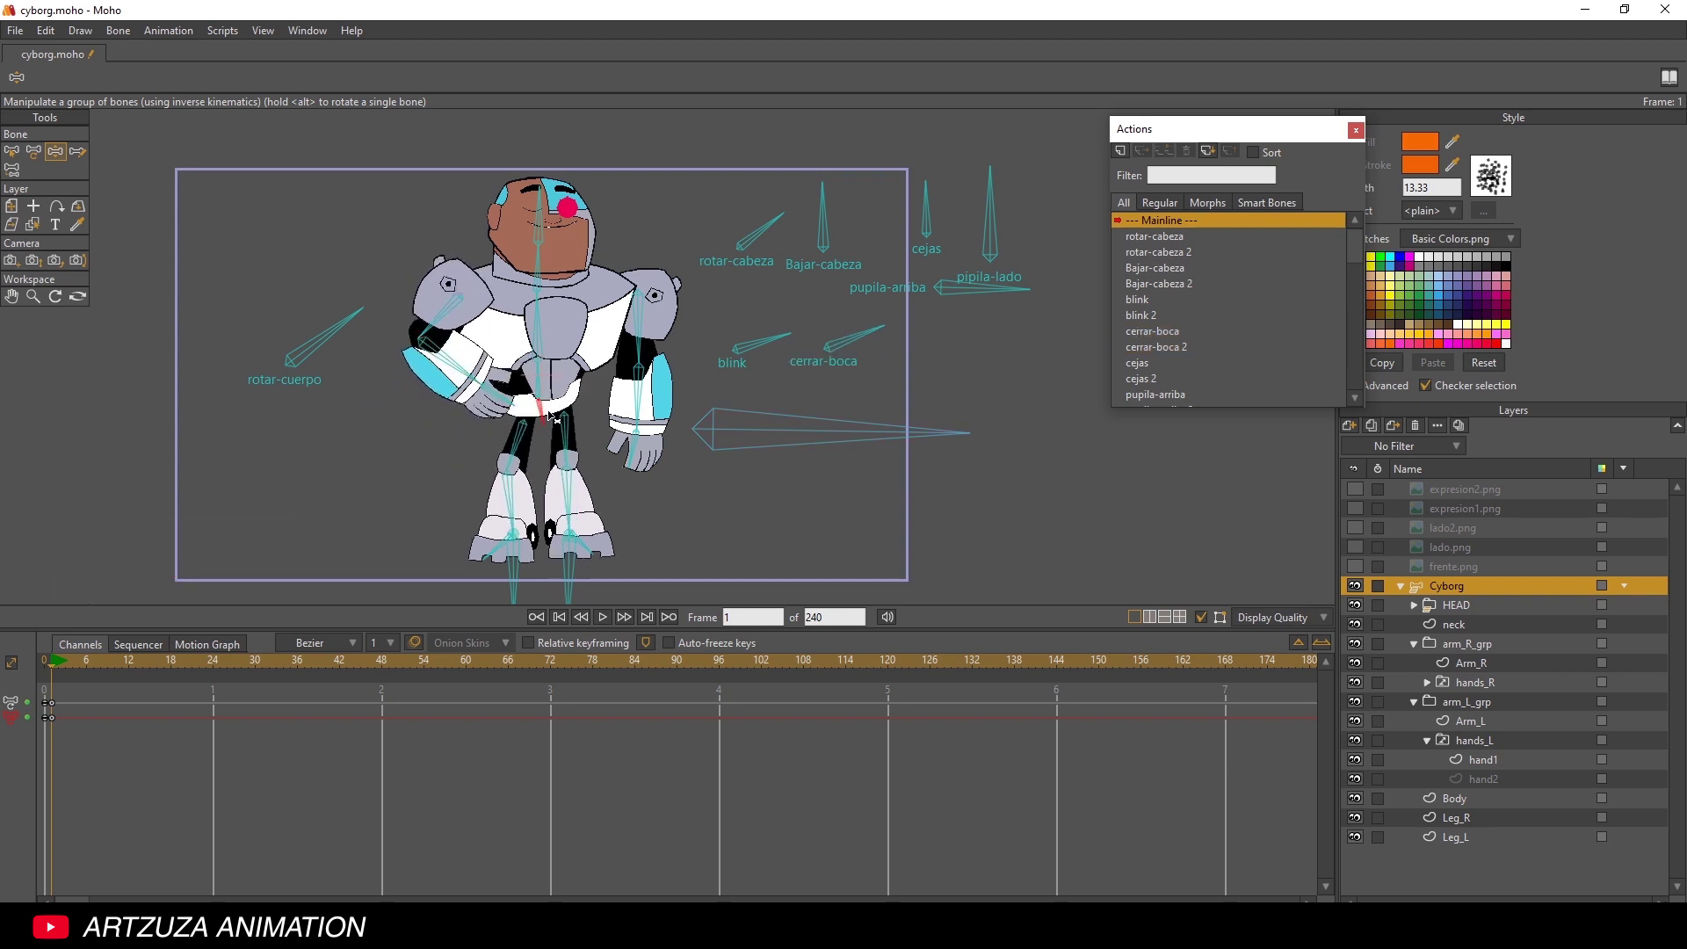
{"action": "left_click_drag", "start_coordinate": [730, 433], "coordinate": [736, 439]}
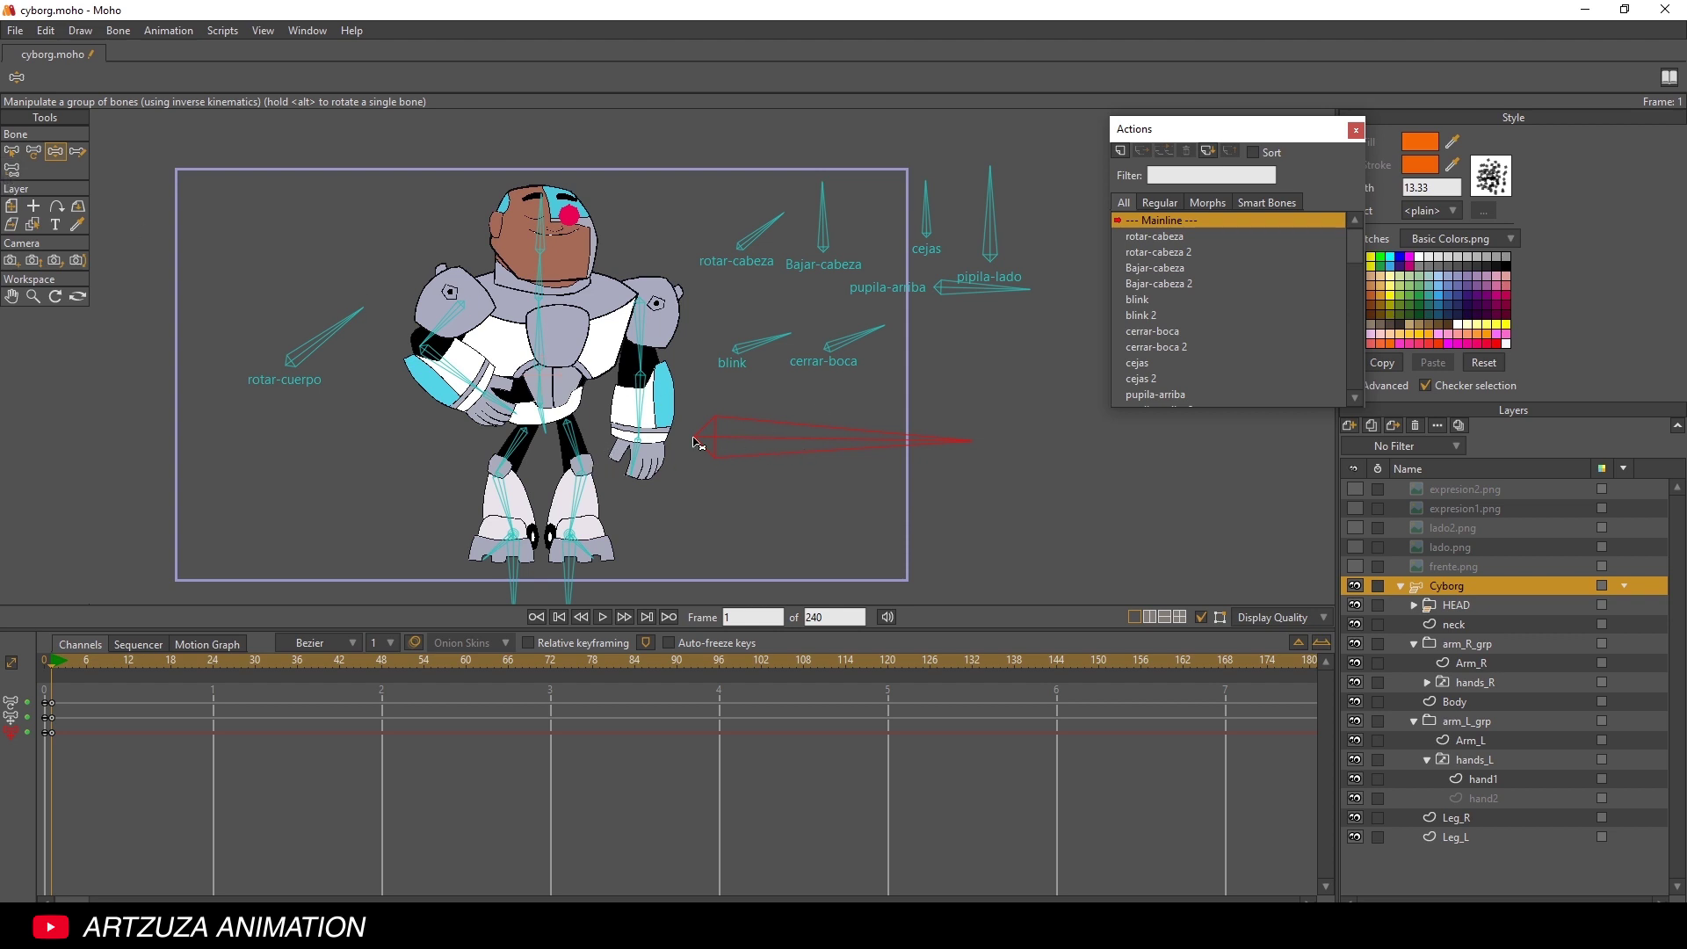
{"action": "left_click_drag", "start_coordinate": [722, 442], "coordinate": [712, 442]}
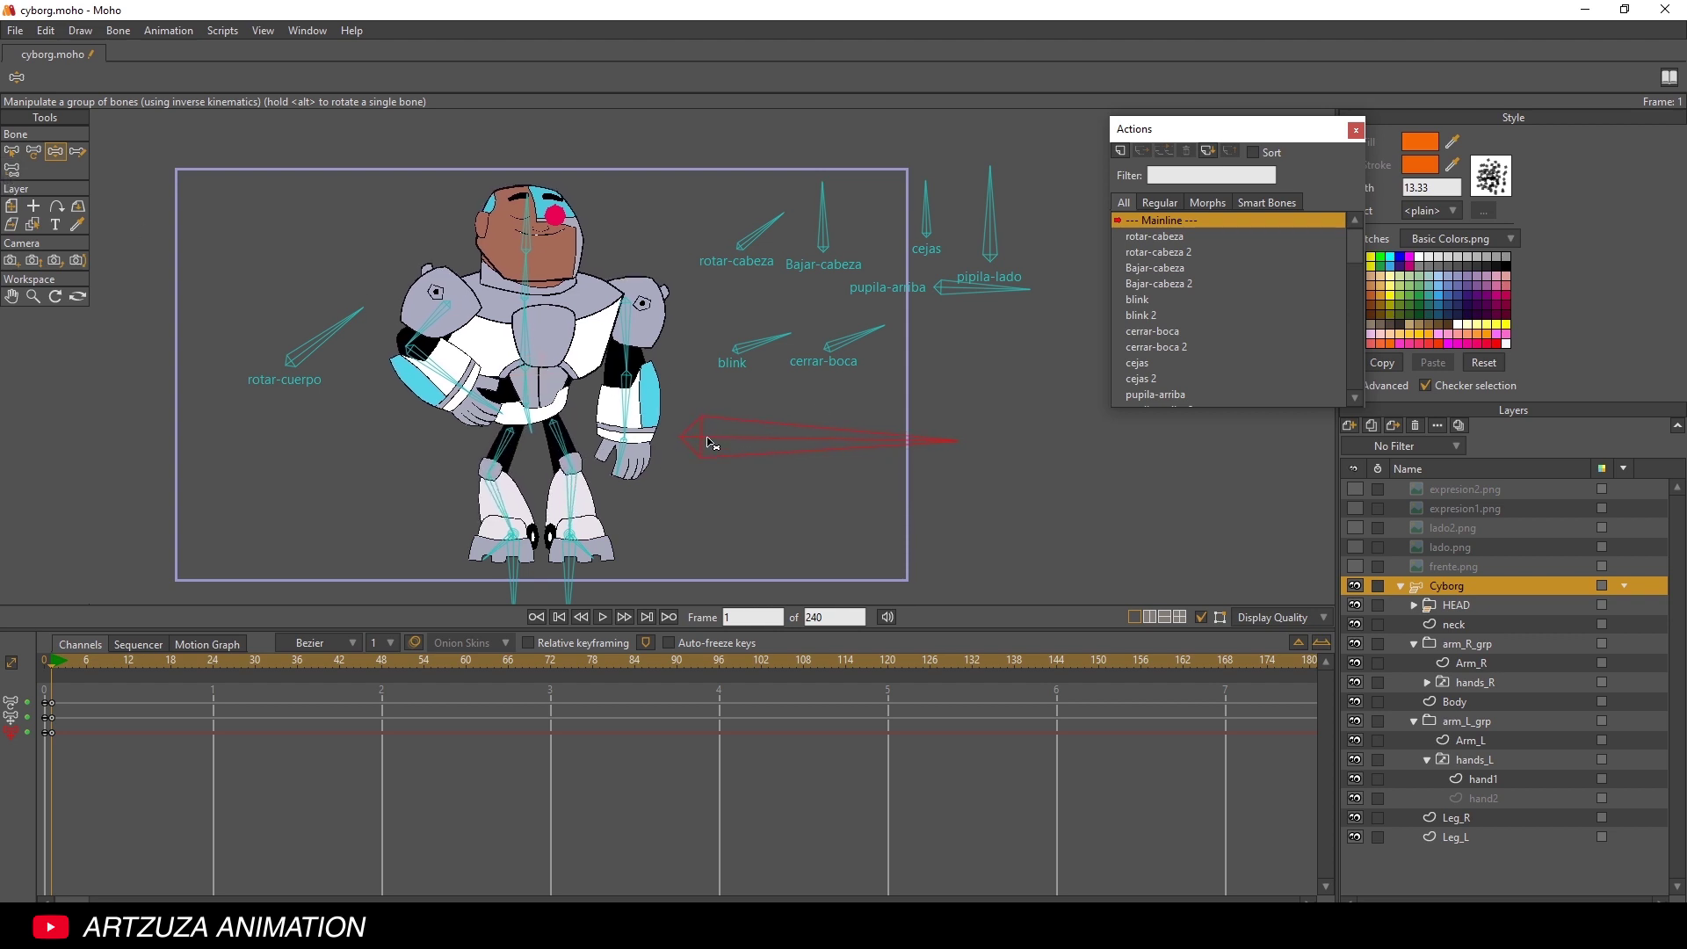
- Refine the pose's line of action by slightly adjusting the hip, torso, neck and head bones
{"action": "left_click_drag", "start_coordinate": [540, 437], "coordinate": [527, 432]}
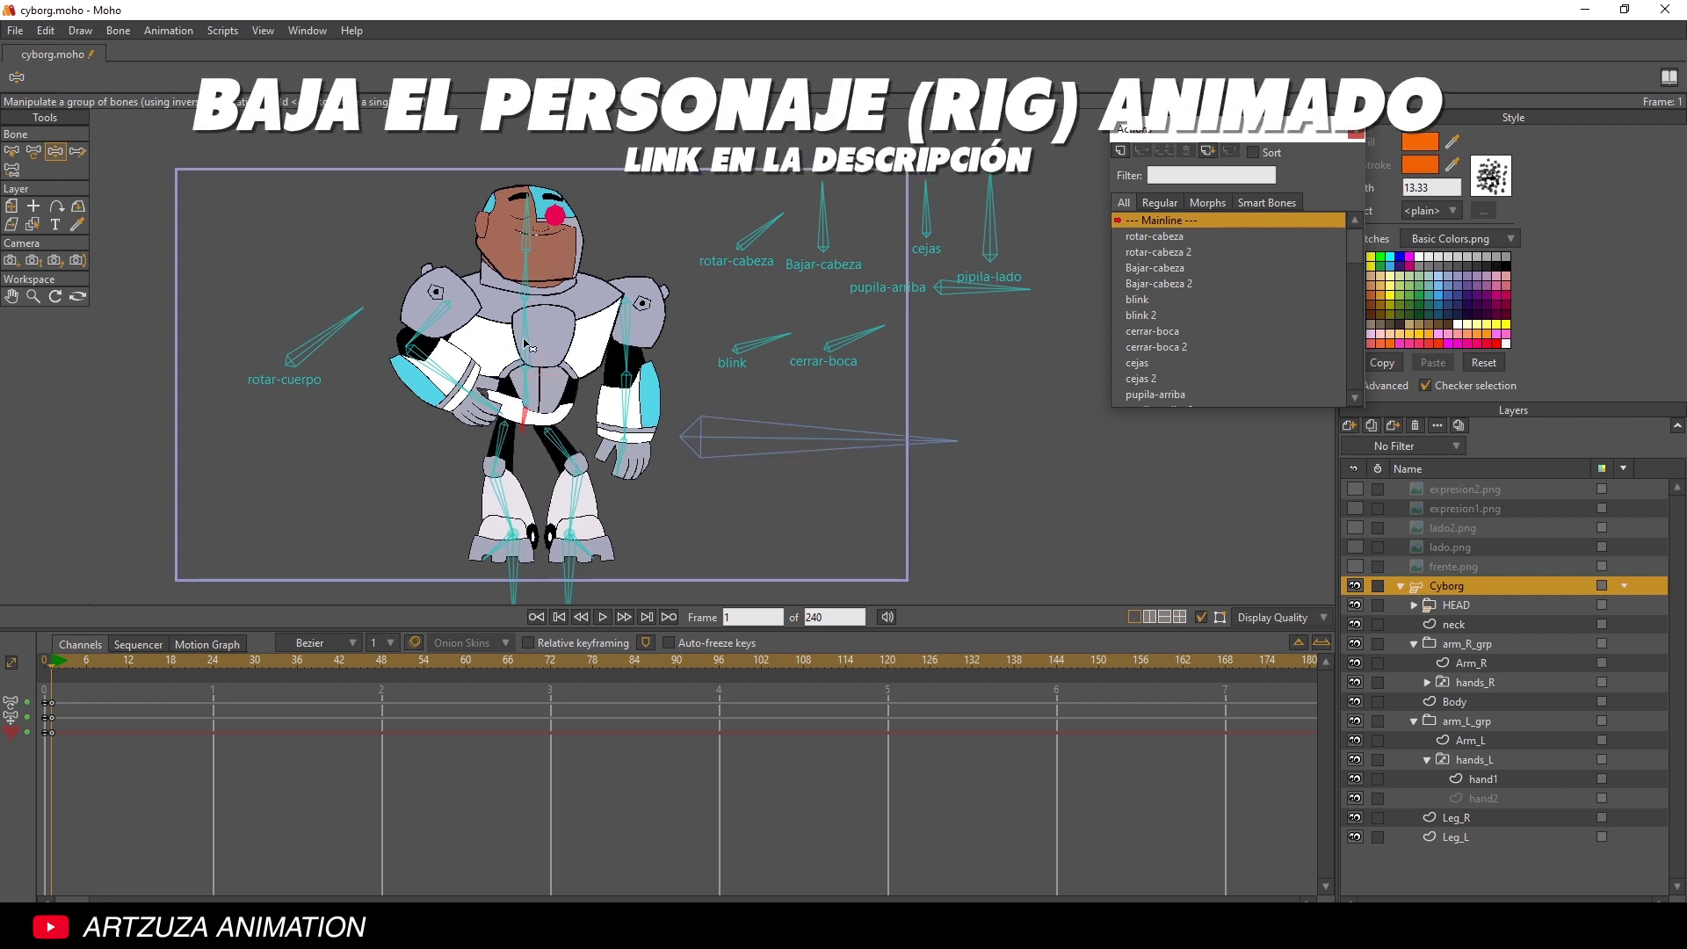
{"action": "left_click_drag", "start_coordinate": [527, 344], "coordinate": [529, 389]}
{"action": "left_click_drag", "start_coordinate": [540, 331], "coordinate": [532, 330]}
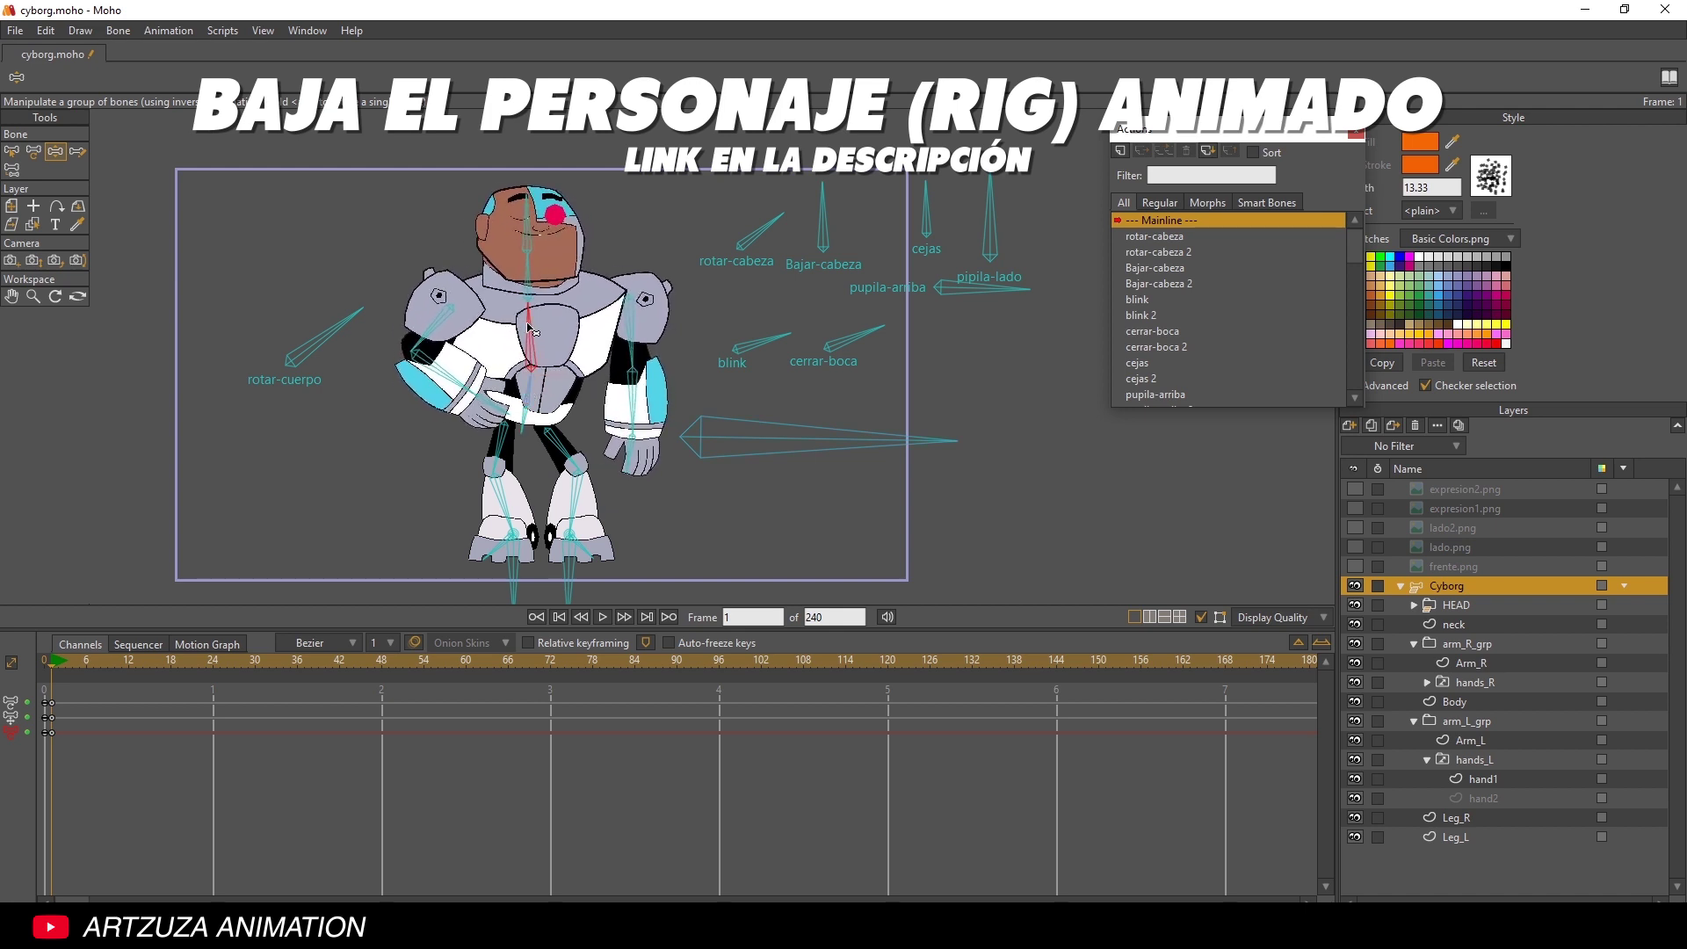
{"action": "left_click_drag", "start_coordinate": [528, 229], "coordinate": [521, 227]}
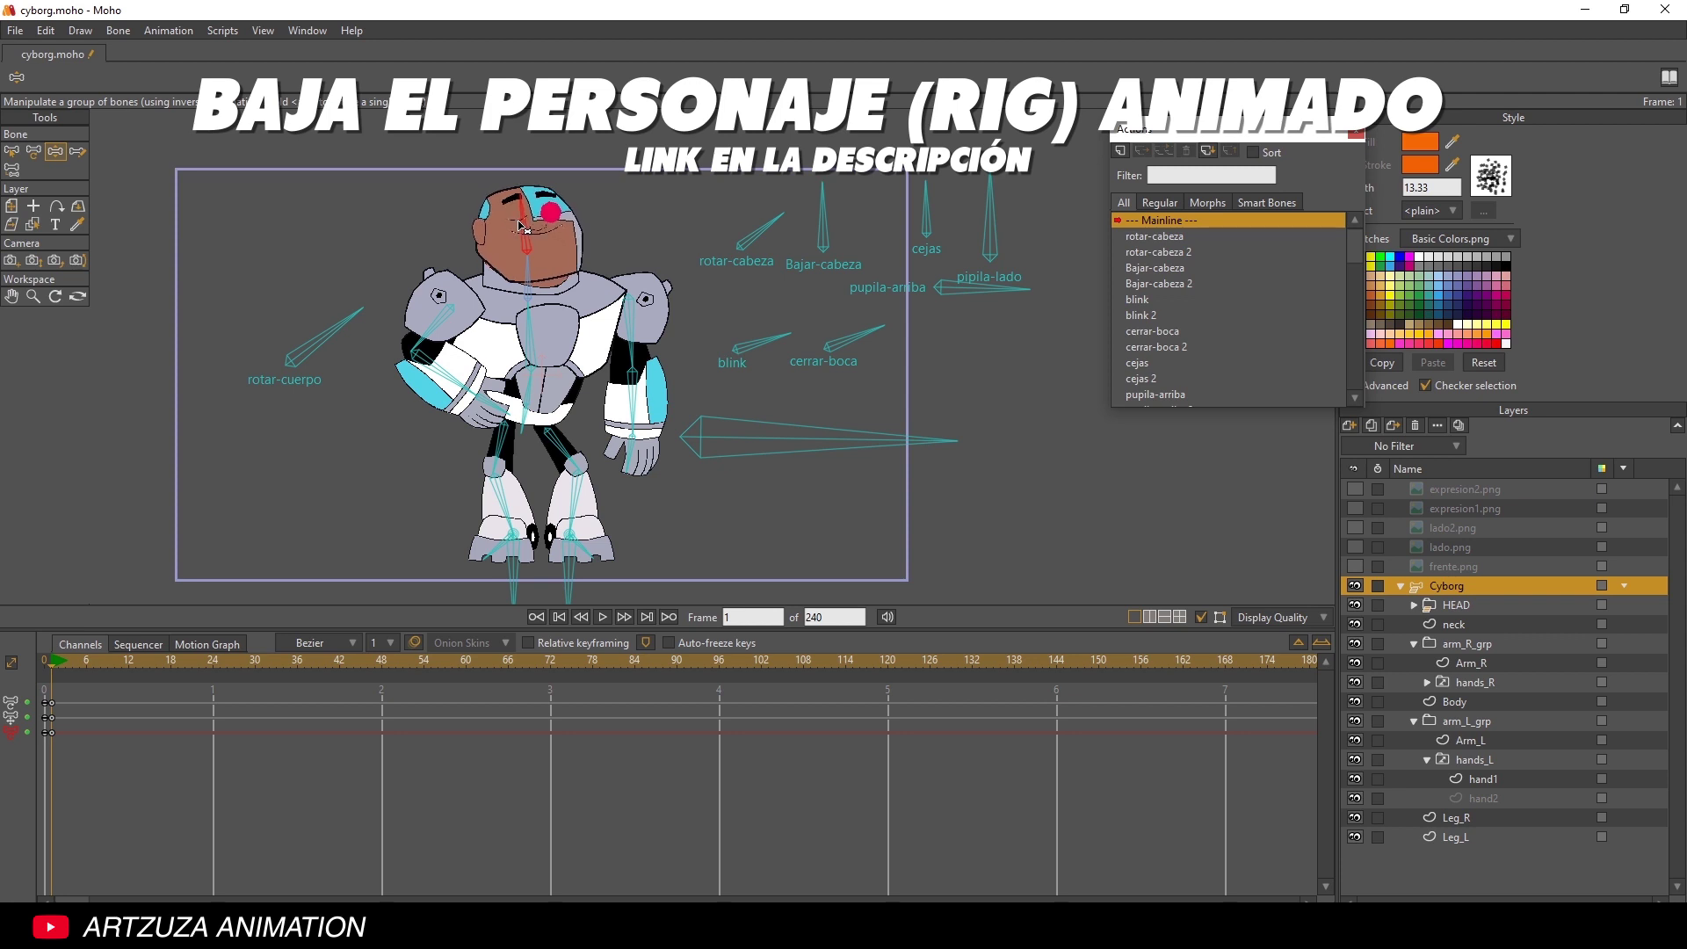
{"action": "left_click", "coordinate": [531, 280]}
{"action": "left_click_drag", "start_coordinate": [531, 279], "coordinate": [528, 276]}
- Adjust both arms, bending the character's left forearm inward, and raise the body slightly with the large control bone
{"action": "left_click_drag", "start_coordinate": [460, 381], "coordinate": [458, 376]}
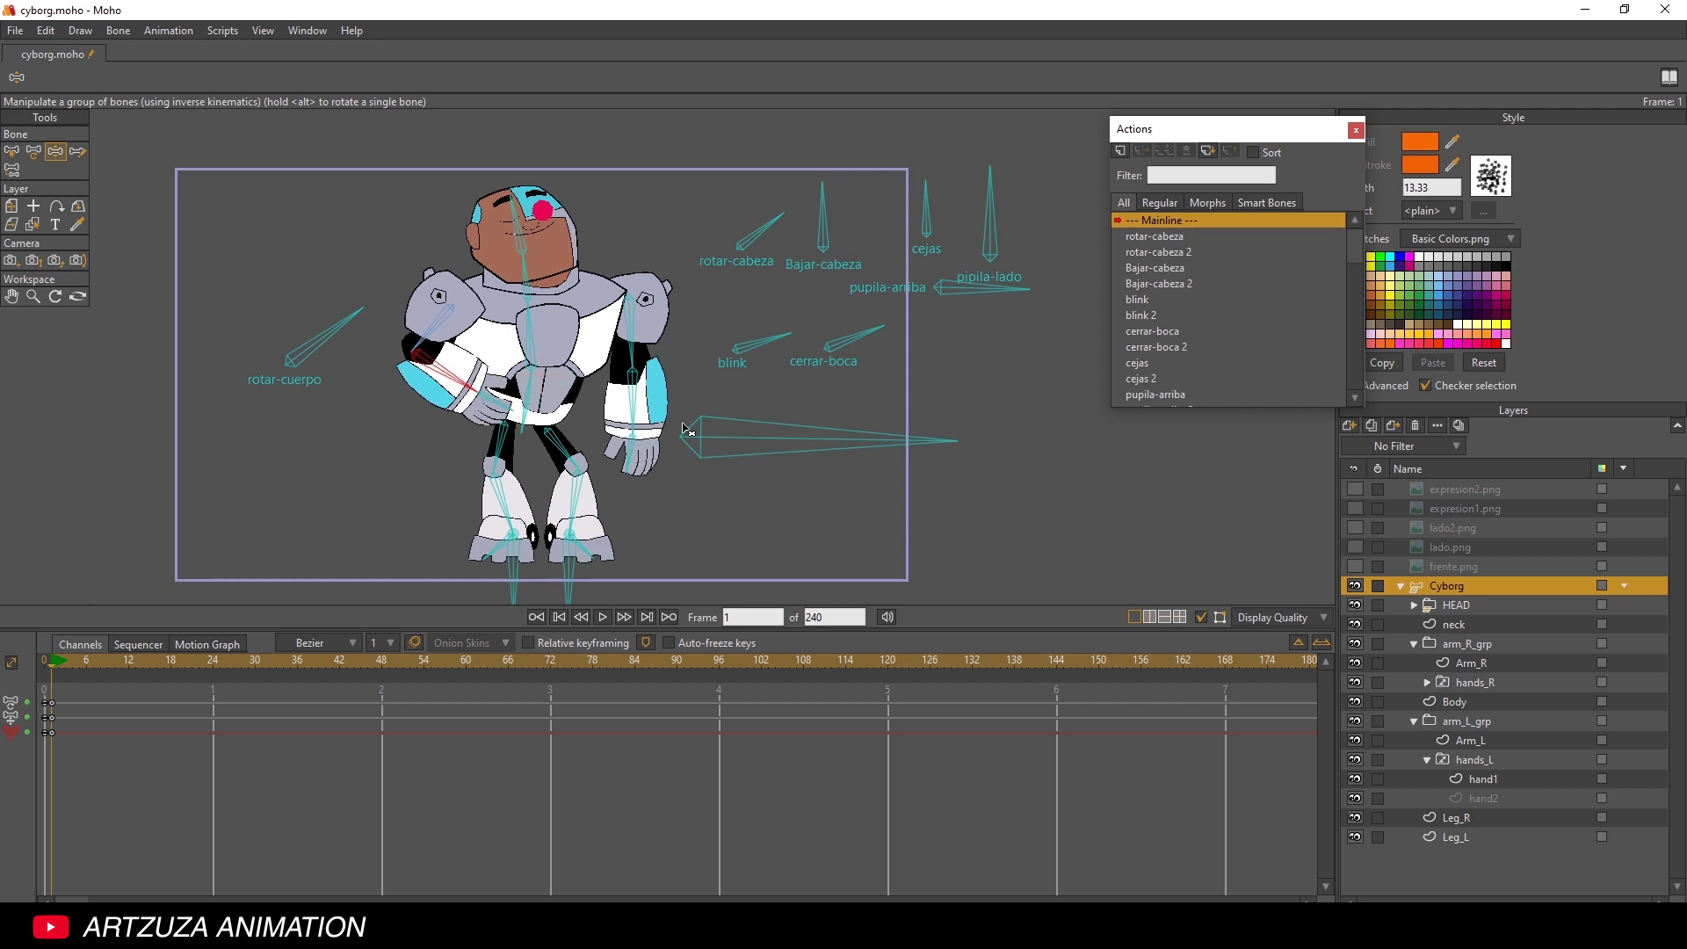
{"action": "left_click_drag", "start_coordinate": [625, 333], "coordinate": [629, 397]}
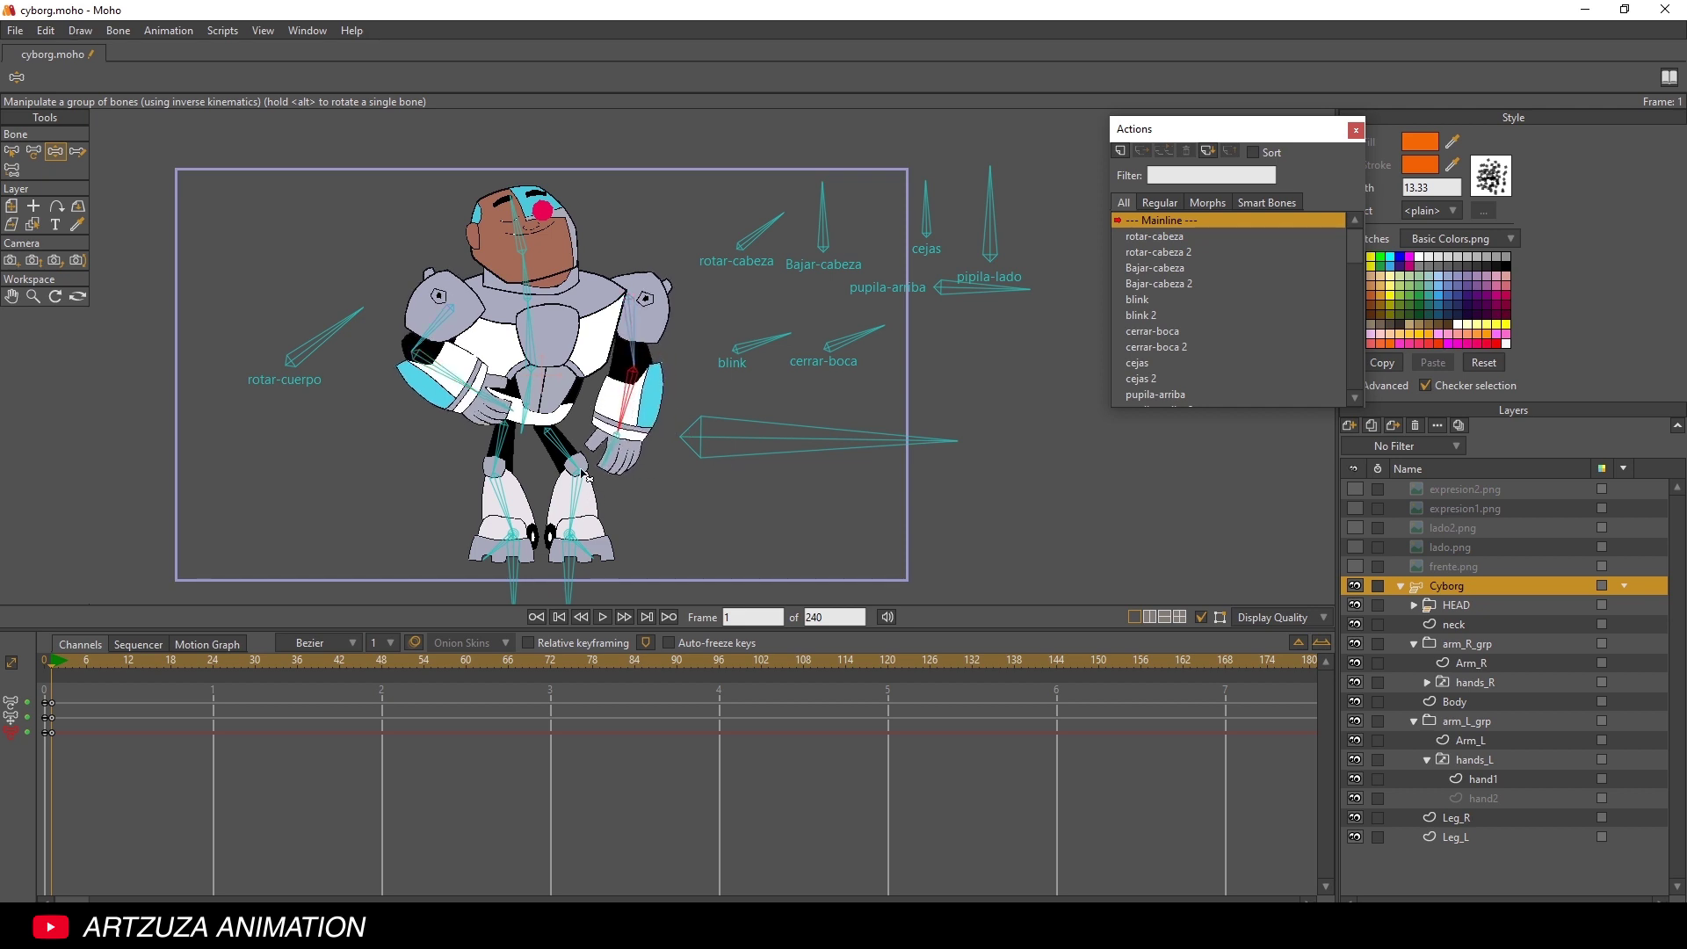
{"action": "left_click_drag", "start_coordinate": [743, 457], "coordinate": [730, 440]}
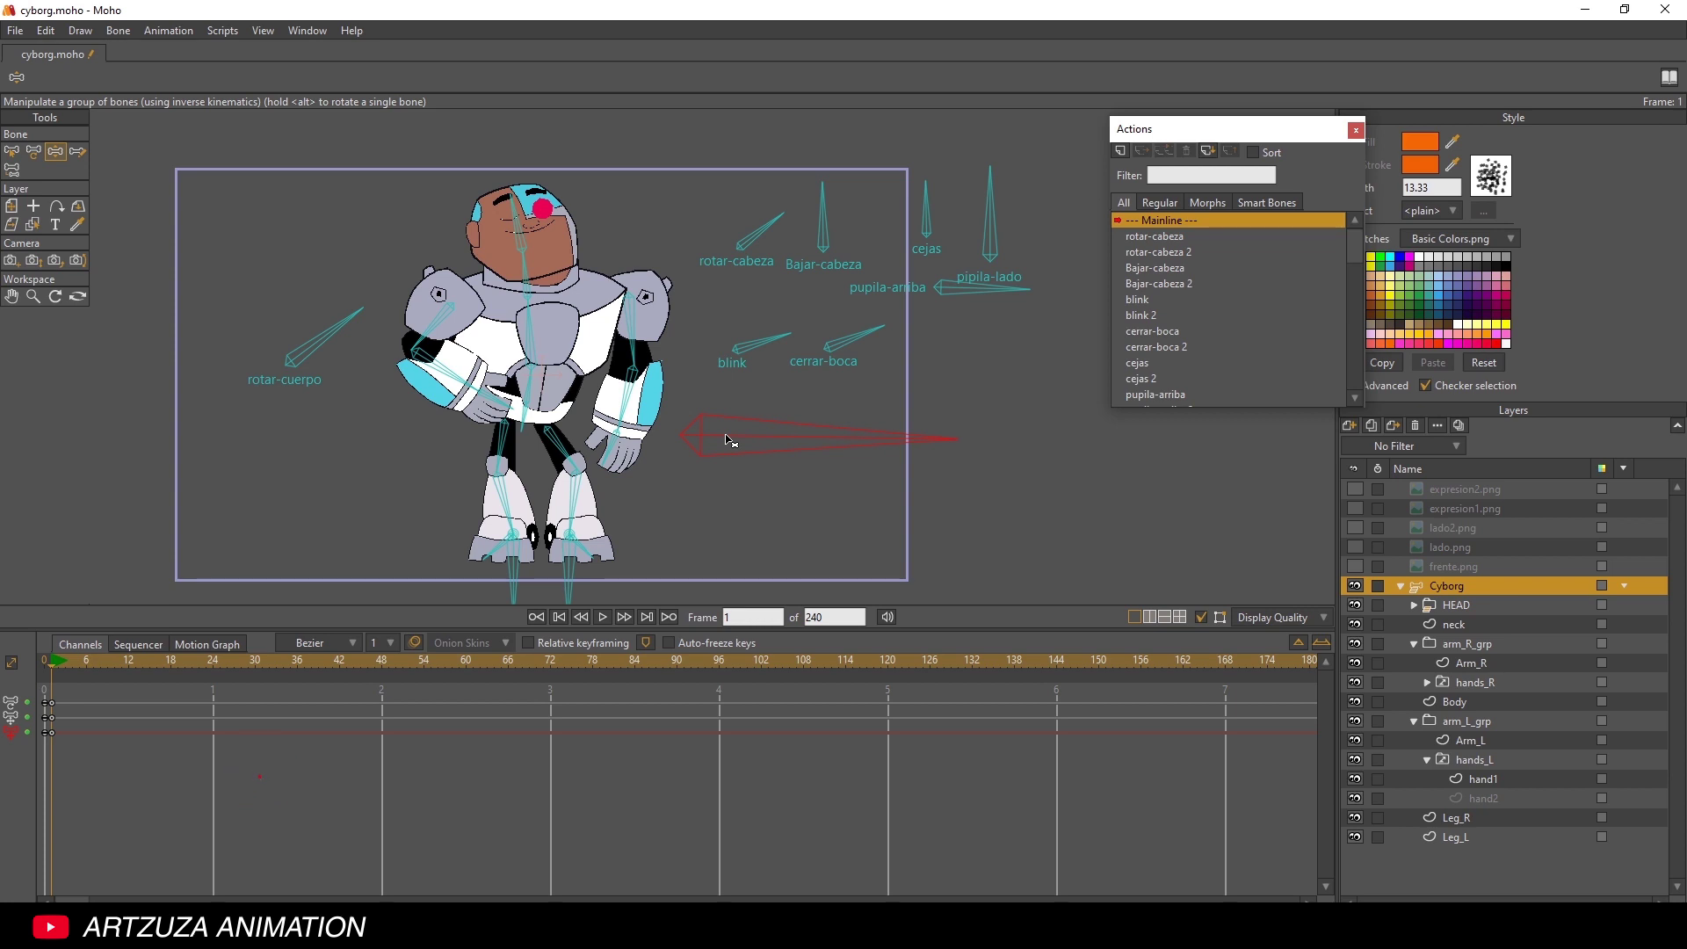
- Compare the rest pose at frame 0 with the pose at frame 1 and review the keyframe interpolation options
{"action": "left_click", "coordinate": [42, 663]}
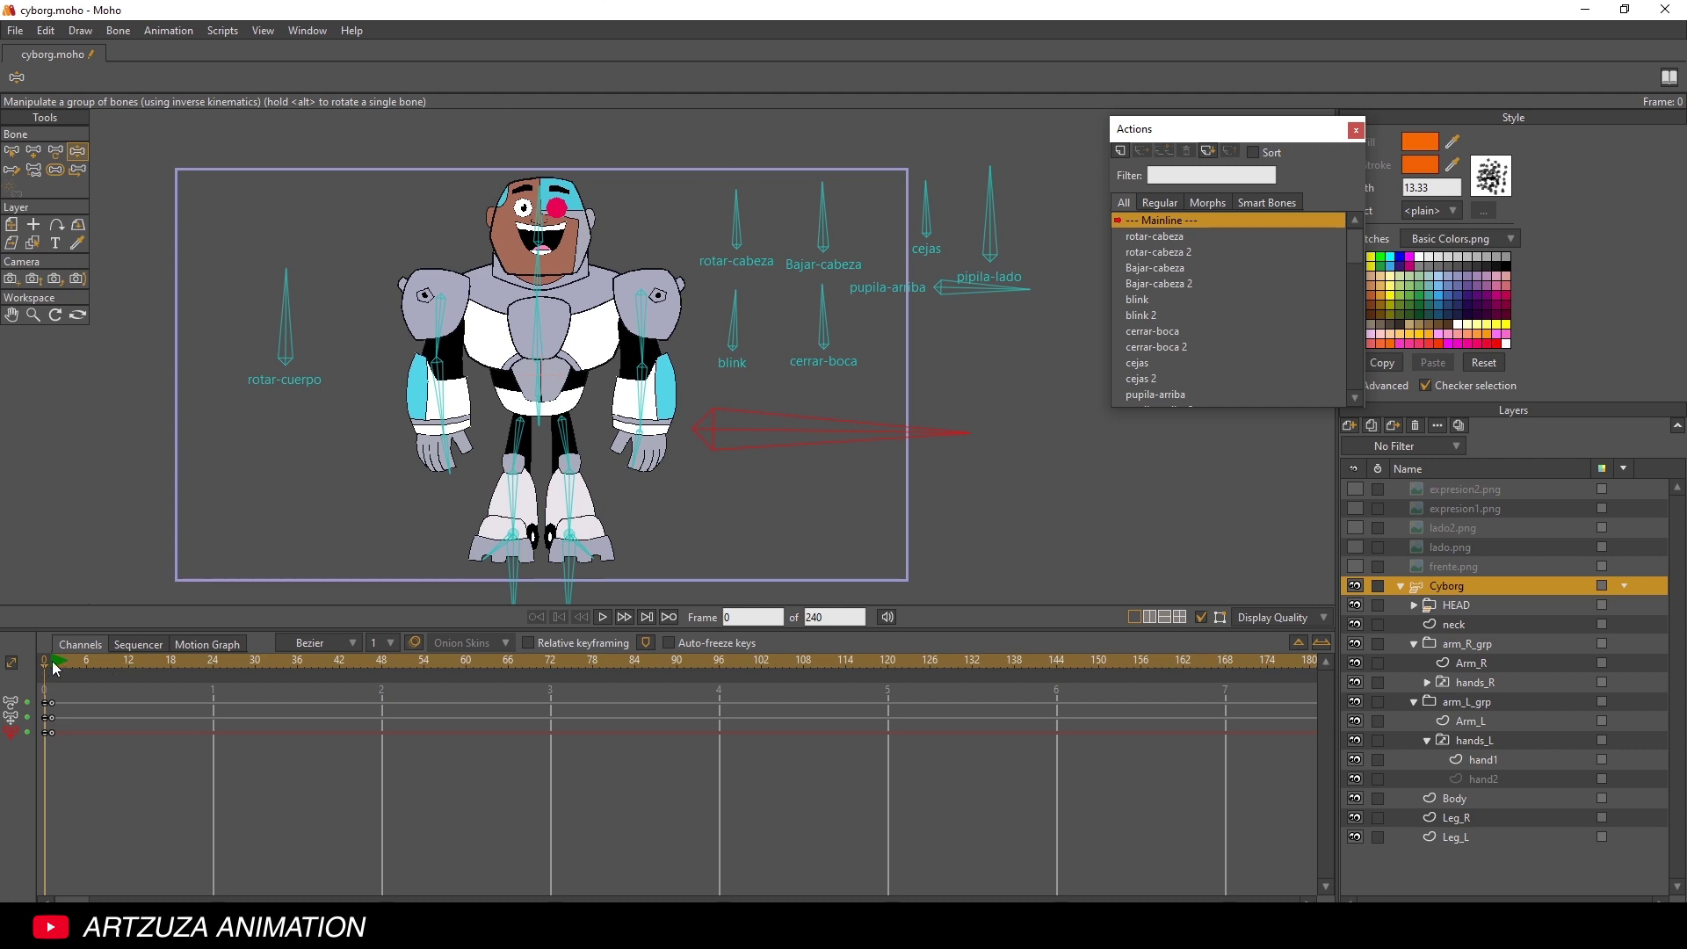
{"action": "left_click", "coordinate": [54, 665]}
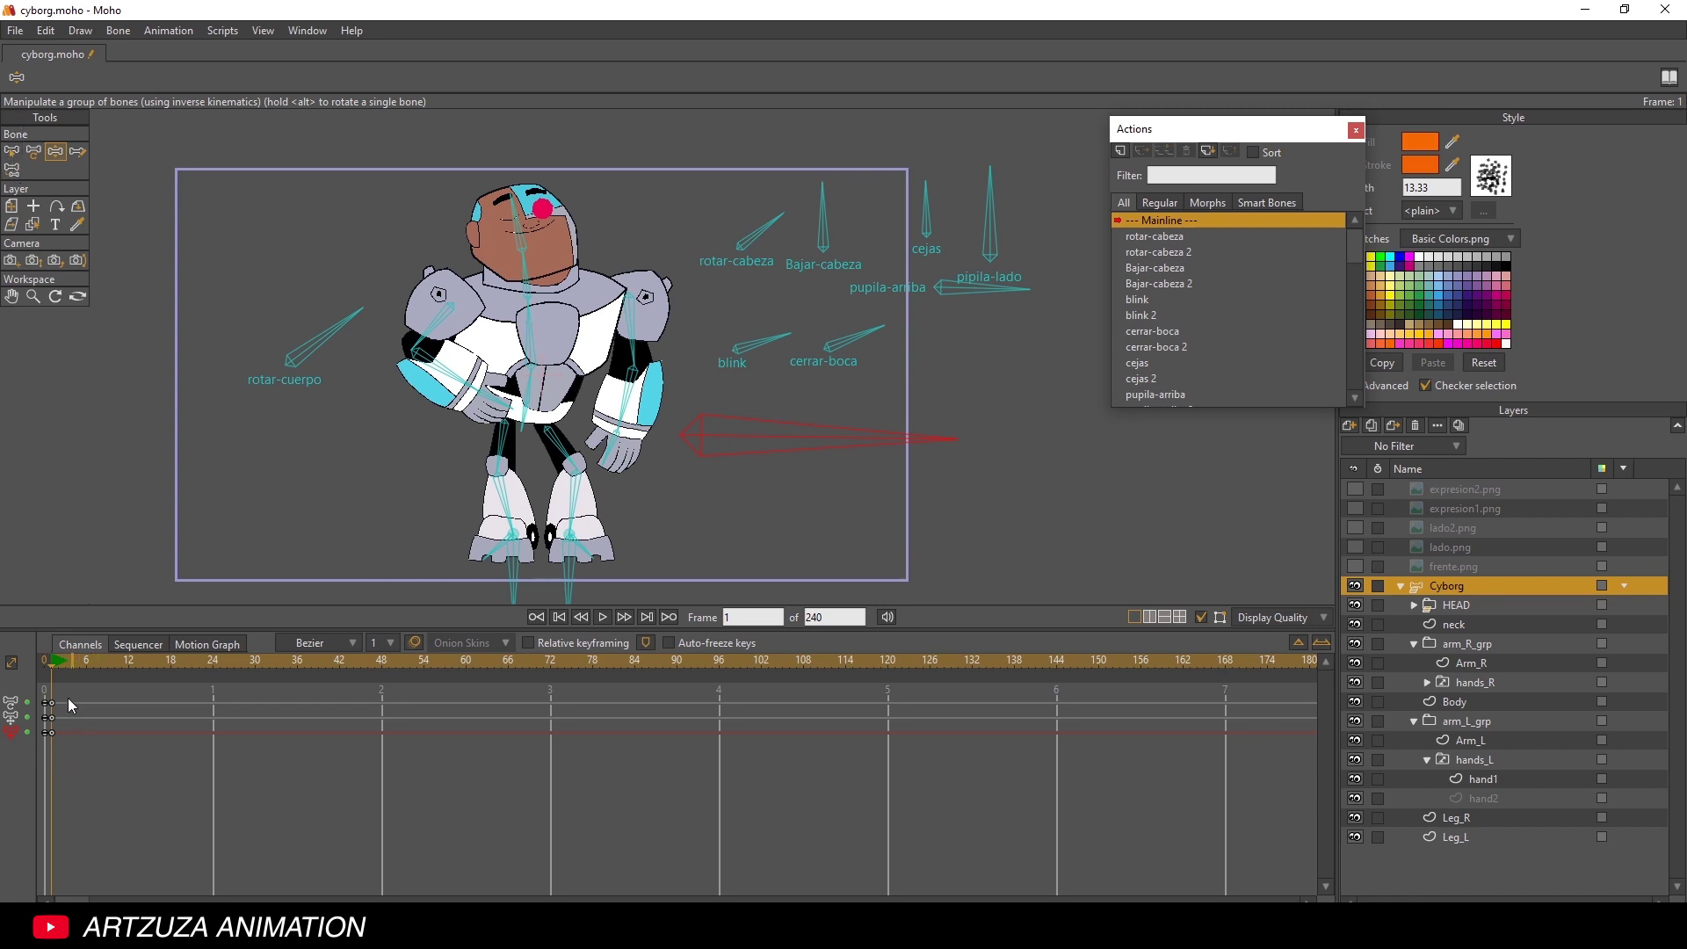
{"action": "left_click_drag", "start_coordinate": [50, 763], "coordinate": [49, 764]}
{"action": "left_click", "coordinate": [311, 643]}
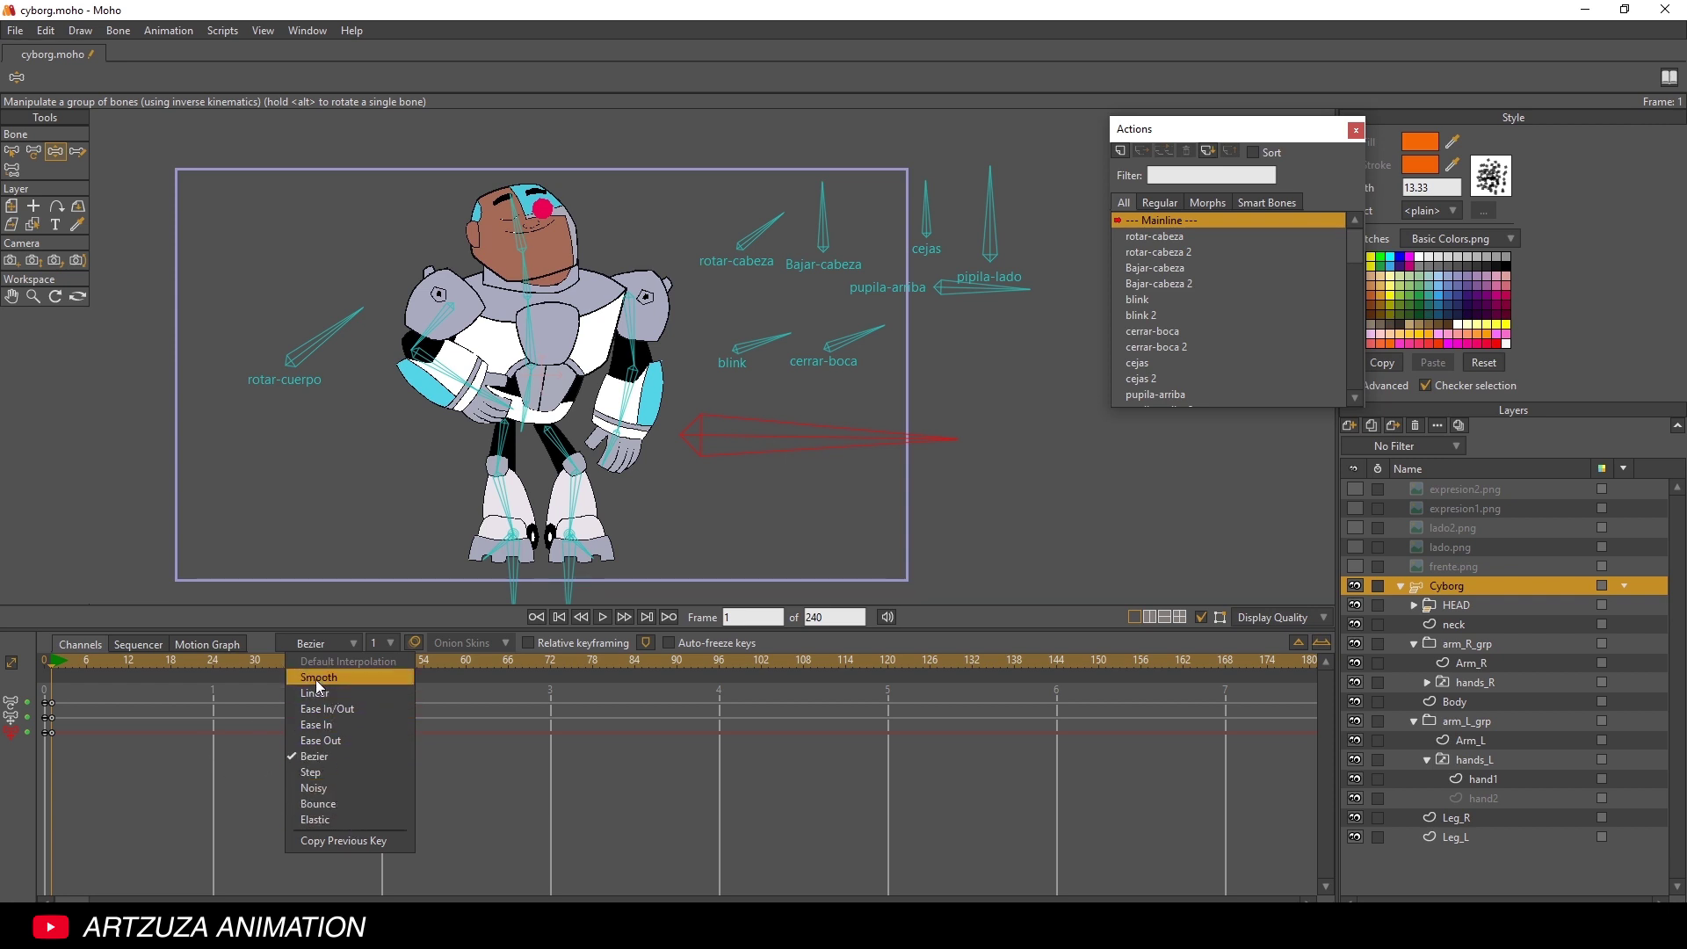
{"action": "left_click", "coordinate": [62, 665]}
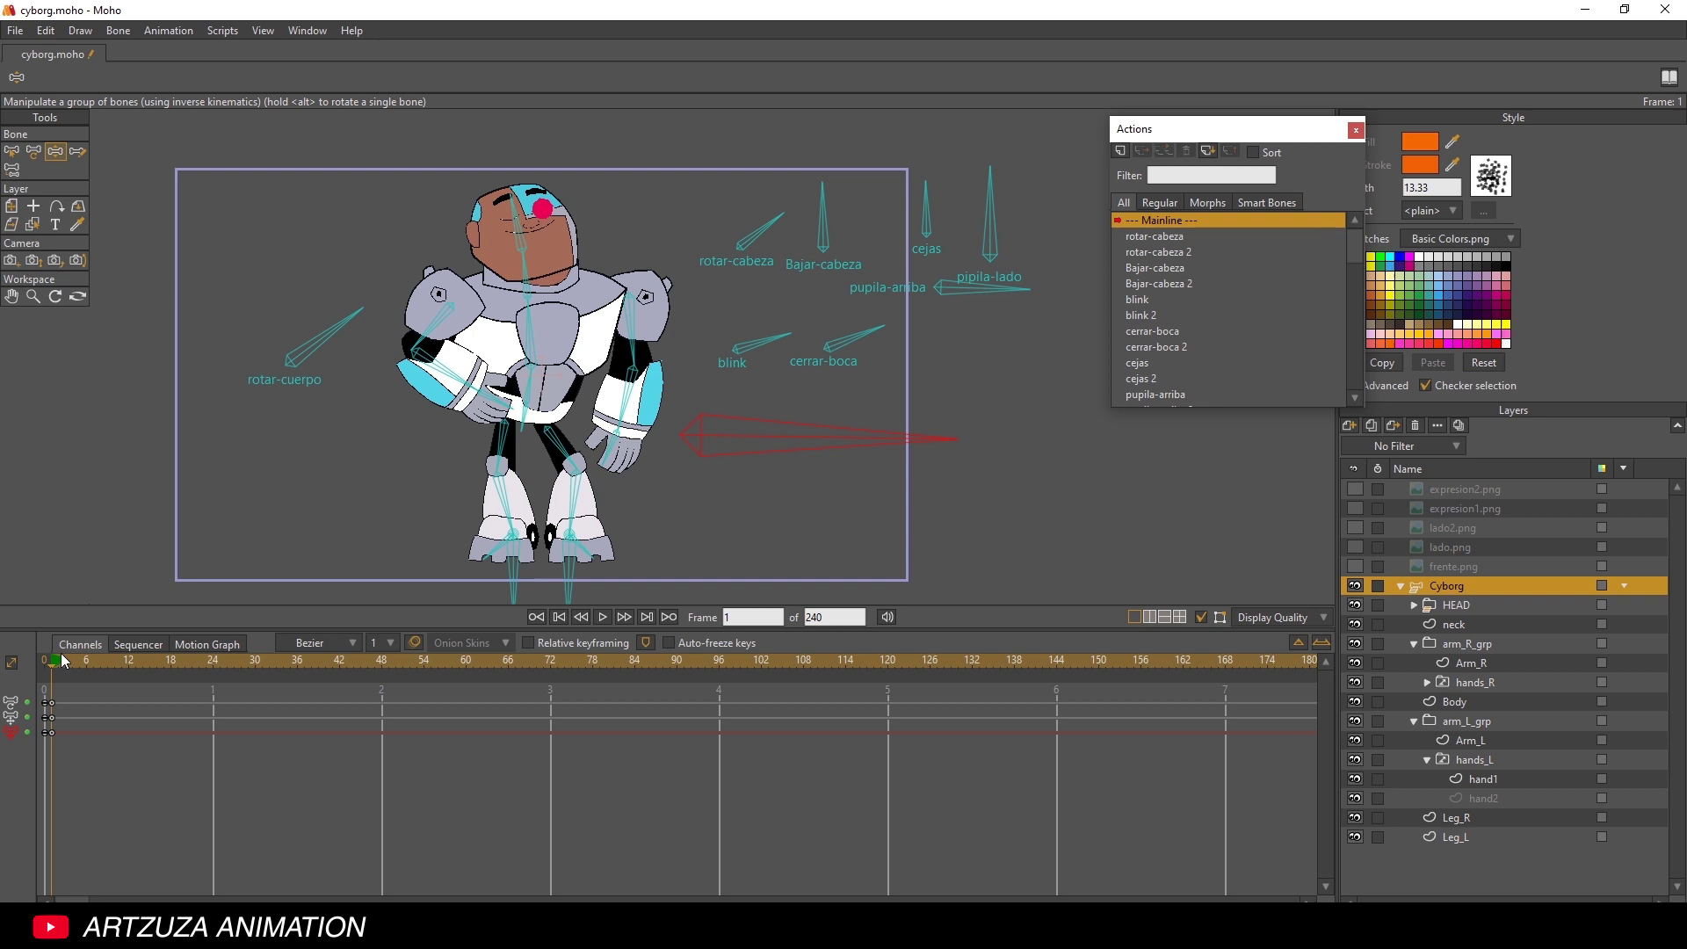
{"action": "left_click_drag", "start_coordinate": [58, 664], "coordinate": [86, 667]}
- Select all the rig's bones at frame 0 and freeze their pose as keyframes at frame 1
{"action": "left_click_drag", "start_coordinate": [65, 659], "coordinate": [46, 661]}
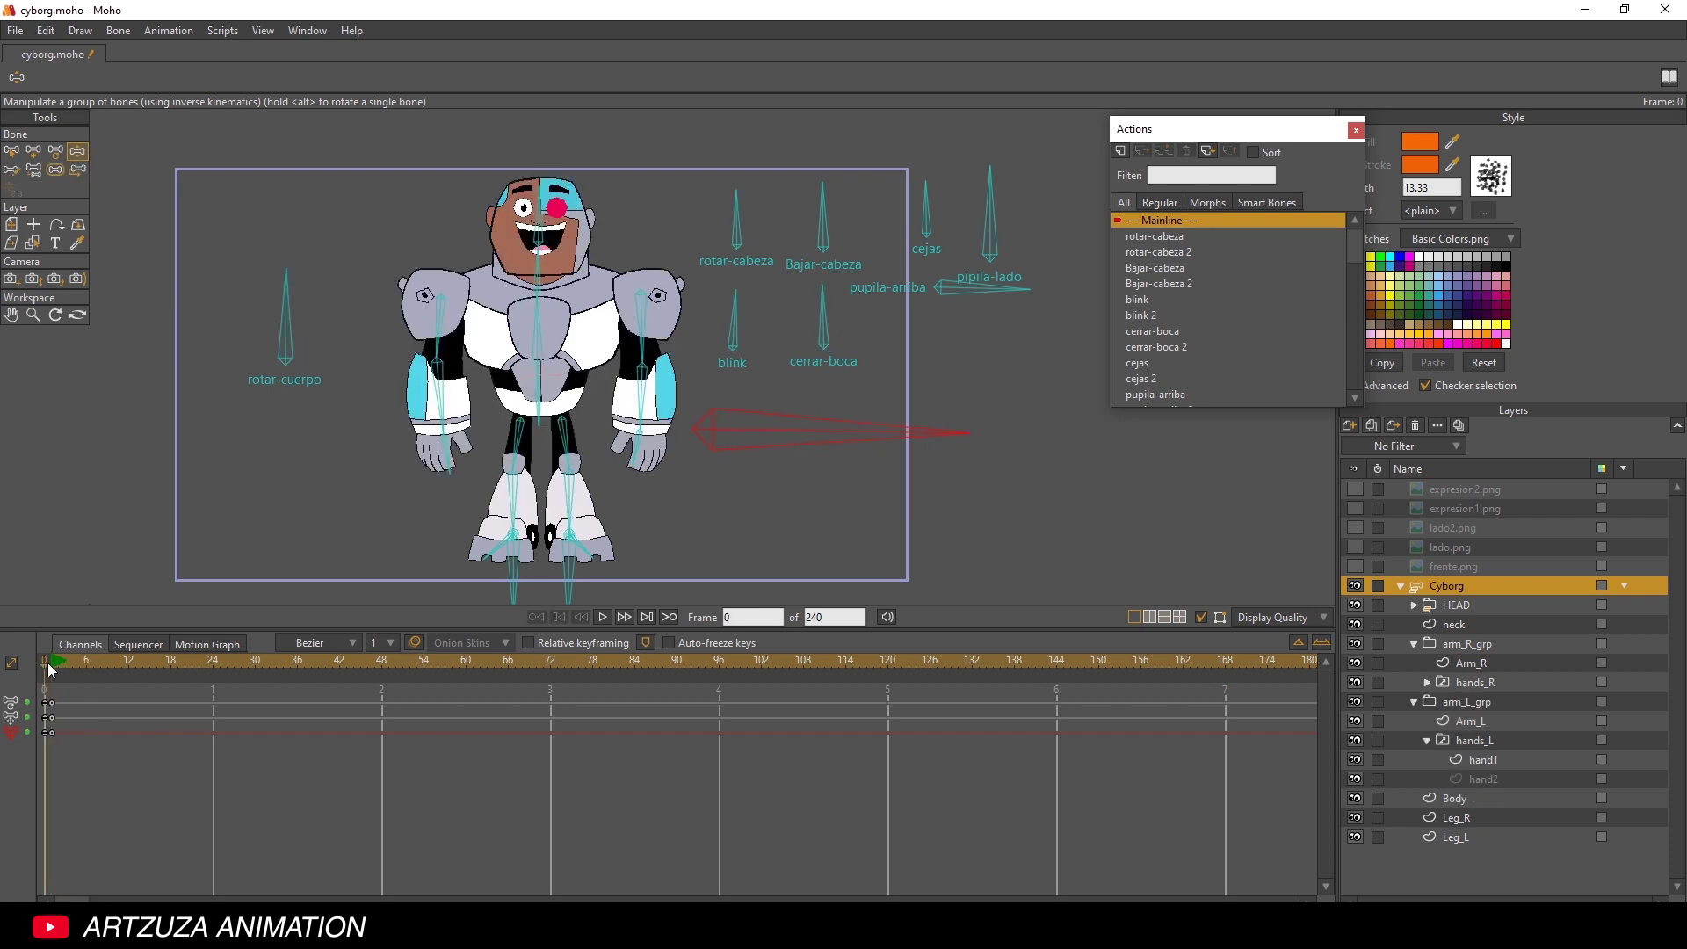
{"action": "left_click", "coordinate": [12, 152]}
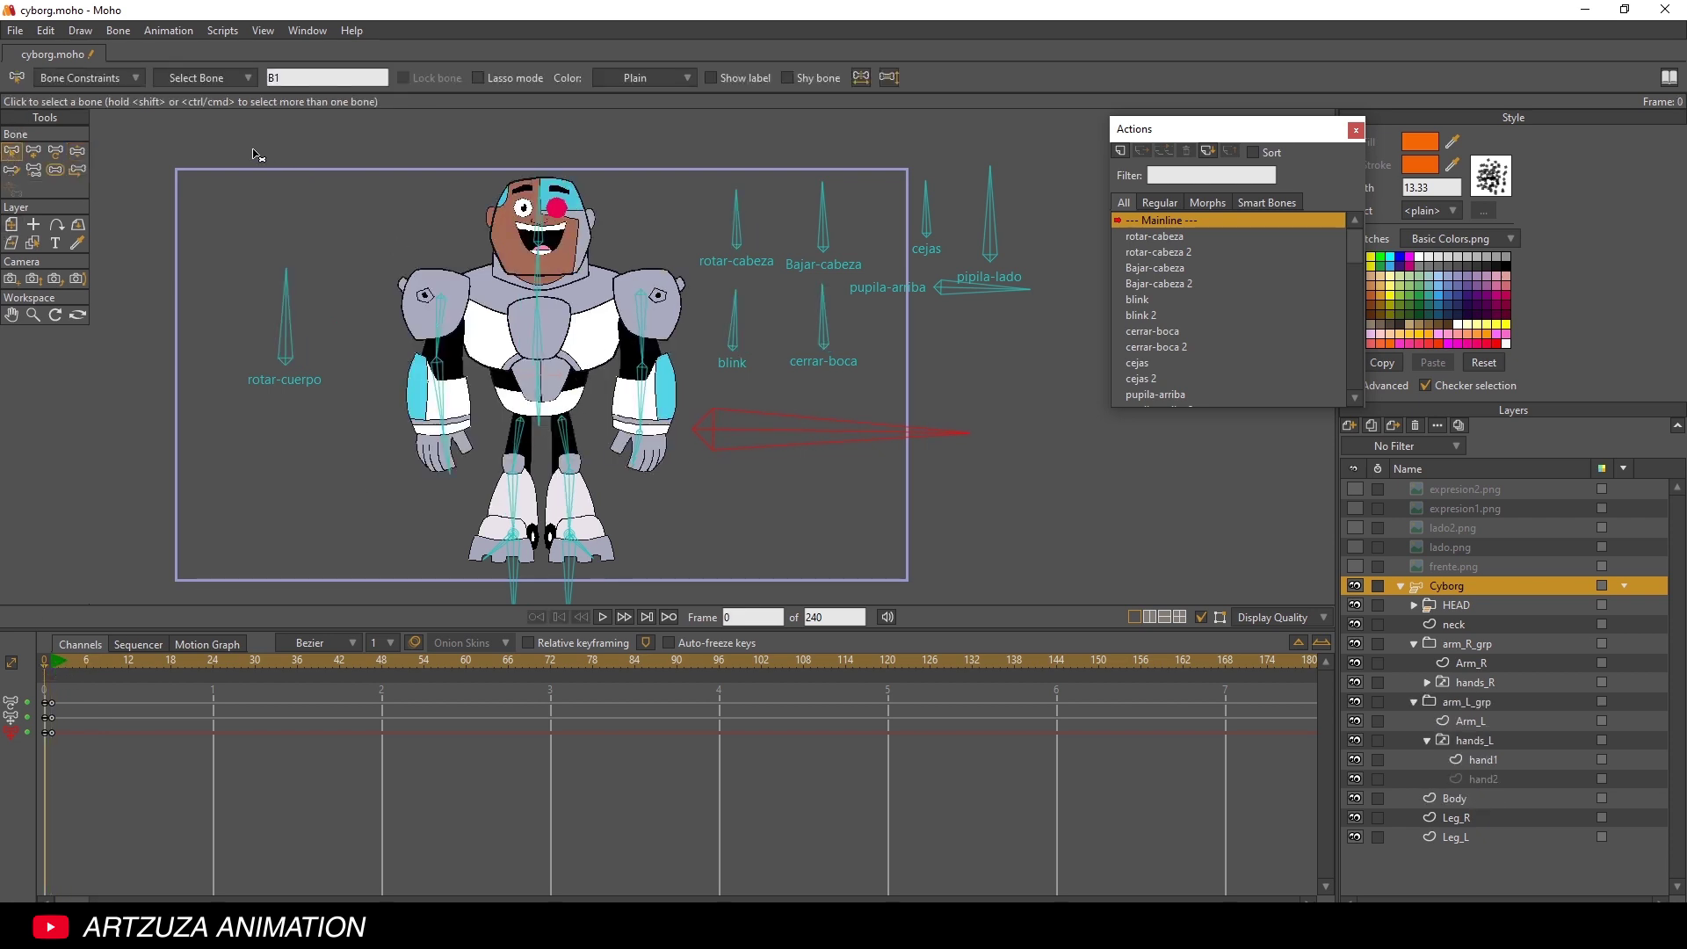
{"action": "left_click_drag", "start_coordinate": [190, 132], "coordinate": [1050, 606]}
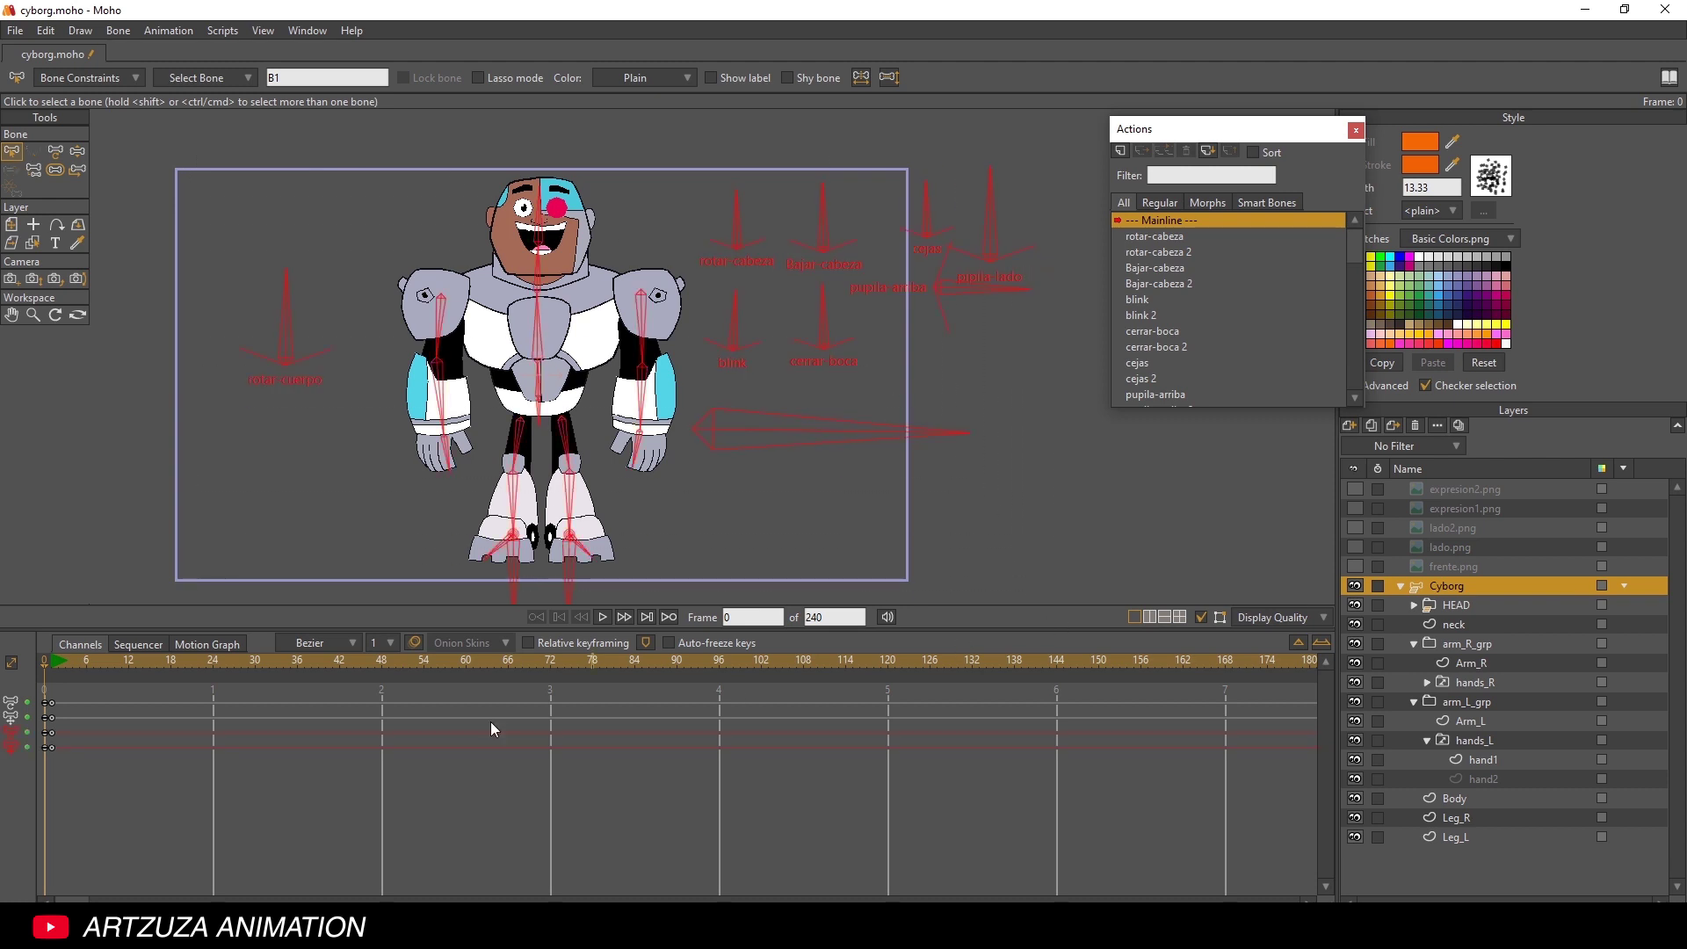
{"action": "left_click", "coordinate": [54, 661]}
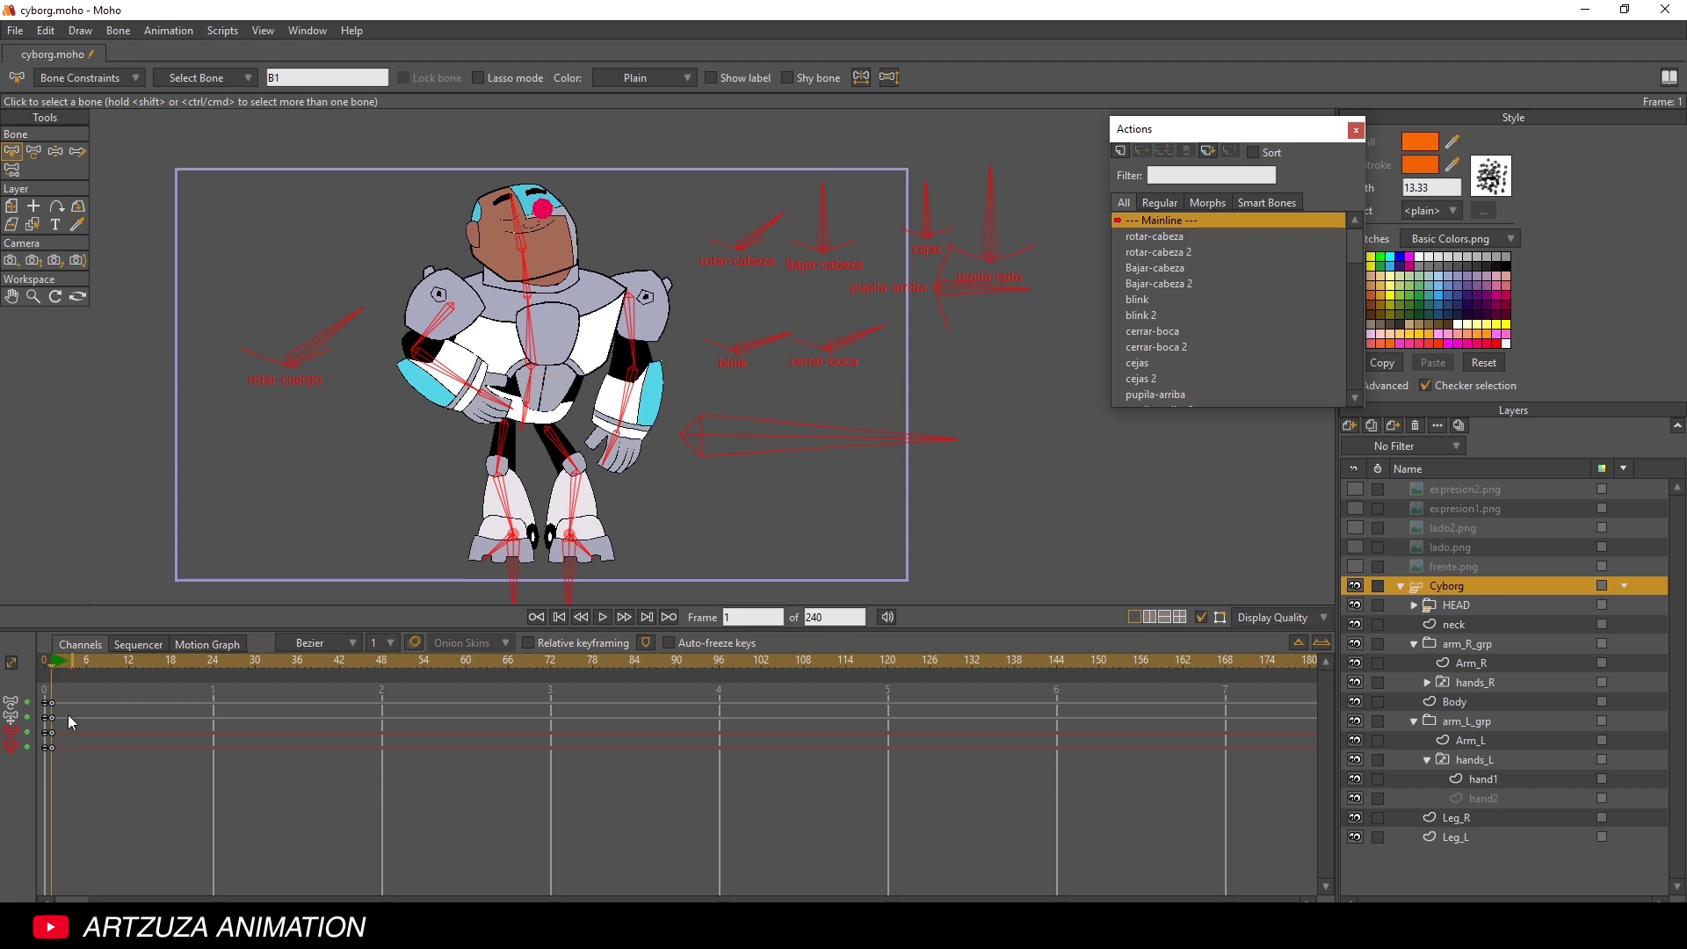
{"action": "key", "text": "ctrl+f"}
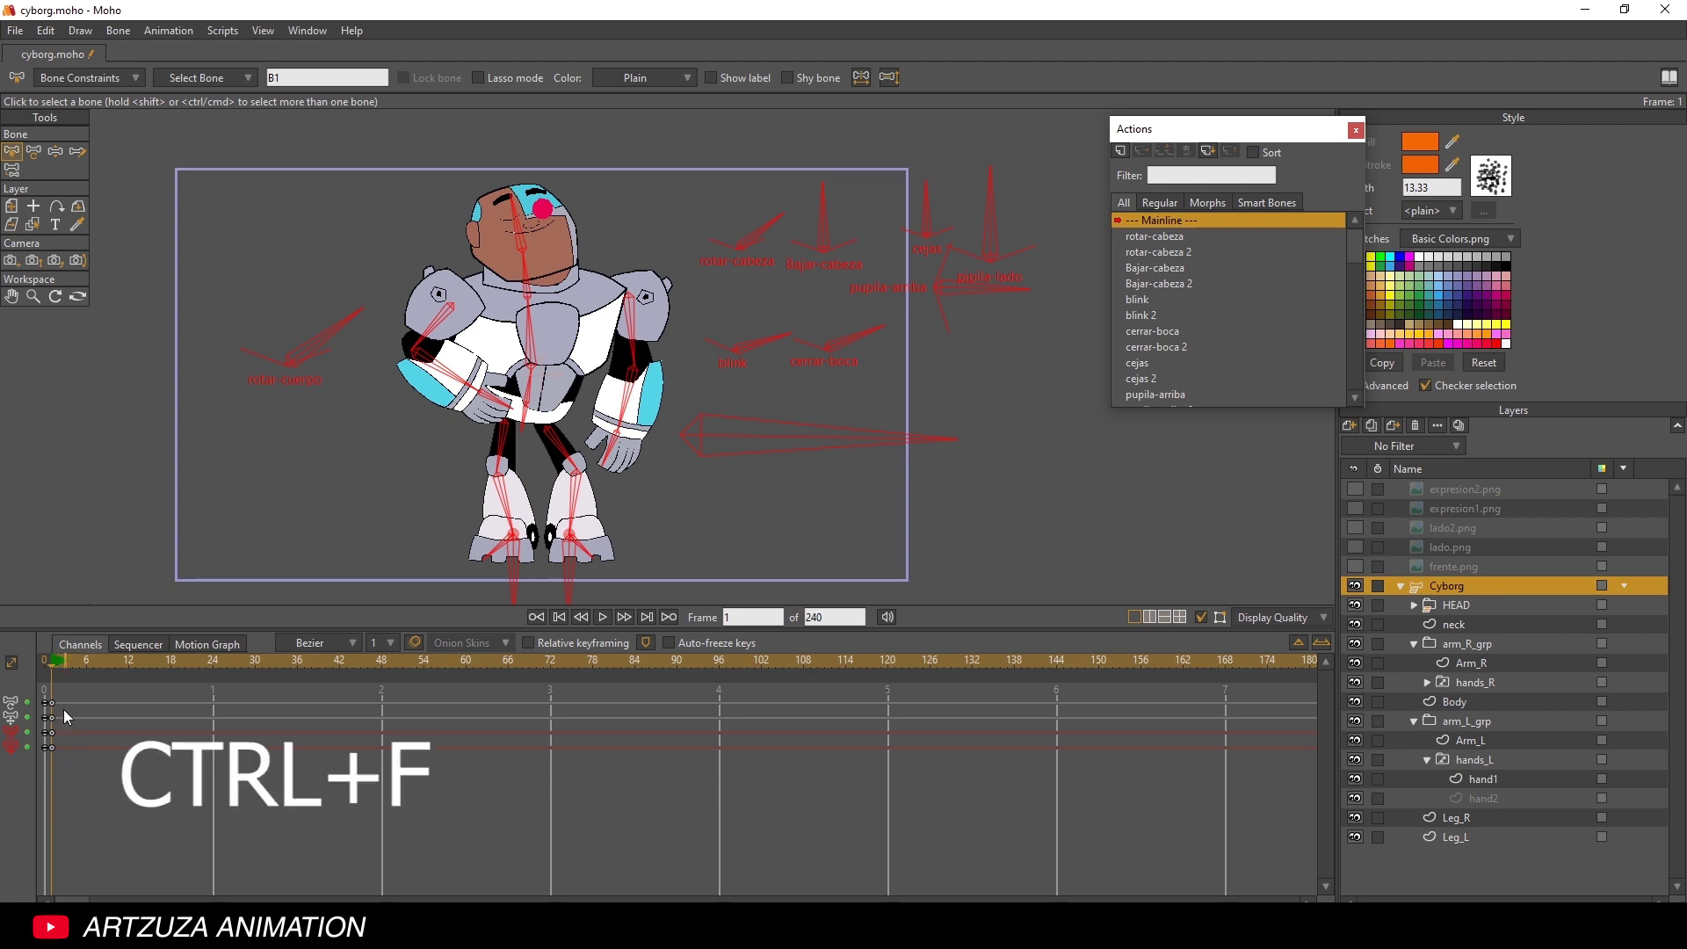
{"action": "key", "text": "ctrl+f"}
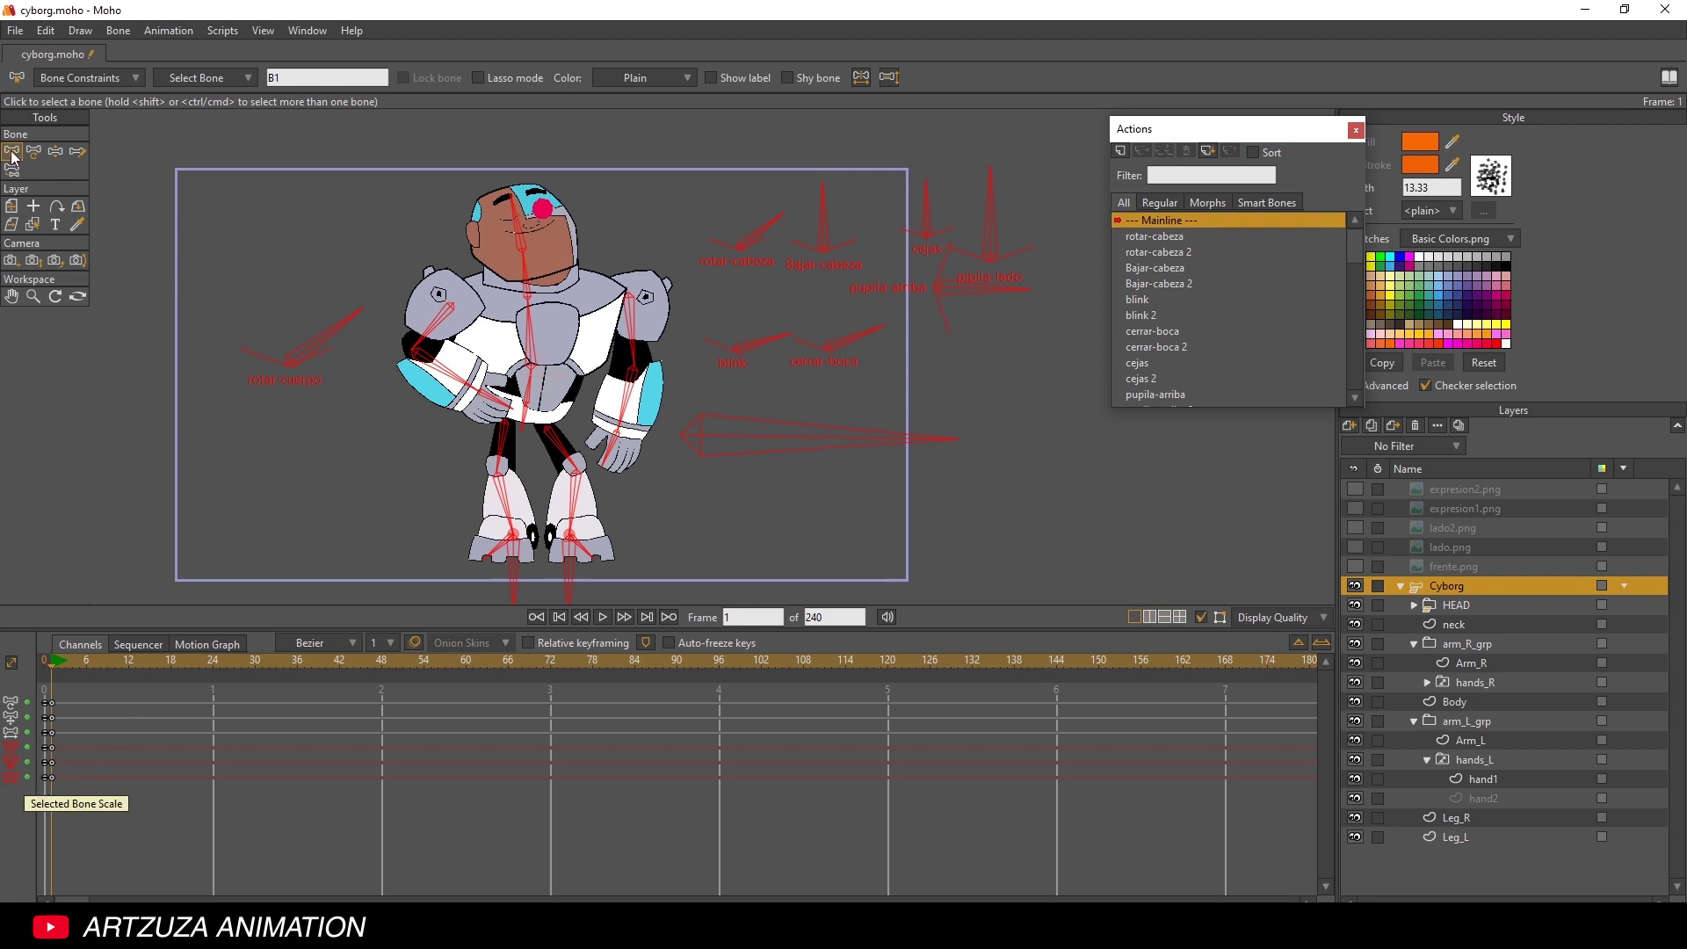
- Check the selected-bone keys of the rotar-cuerpo and blink control bones at frame 1
{"action": "left_click", "coordinate": [279, 304]}
{"action": "left_click", "coordinate": [328, 342]}
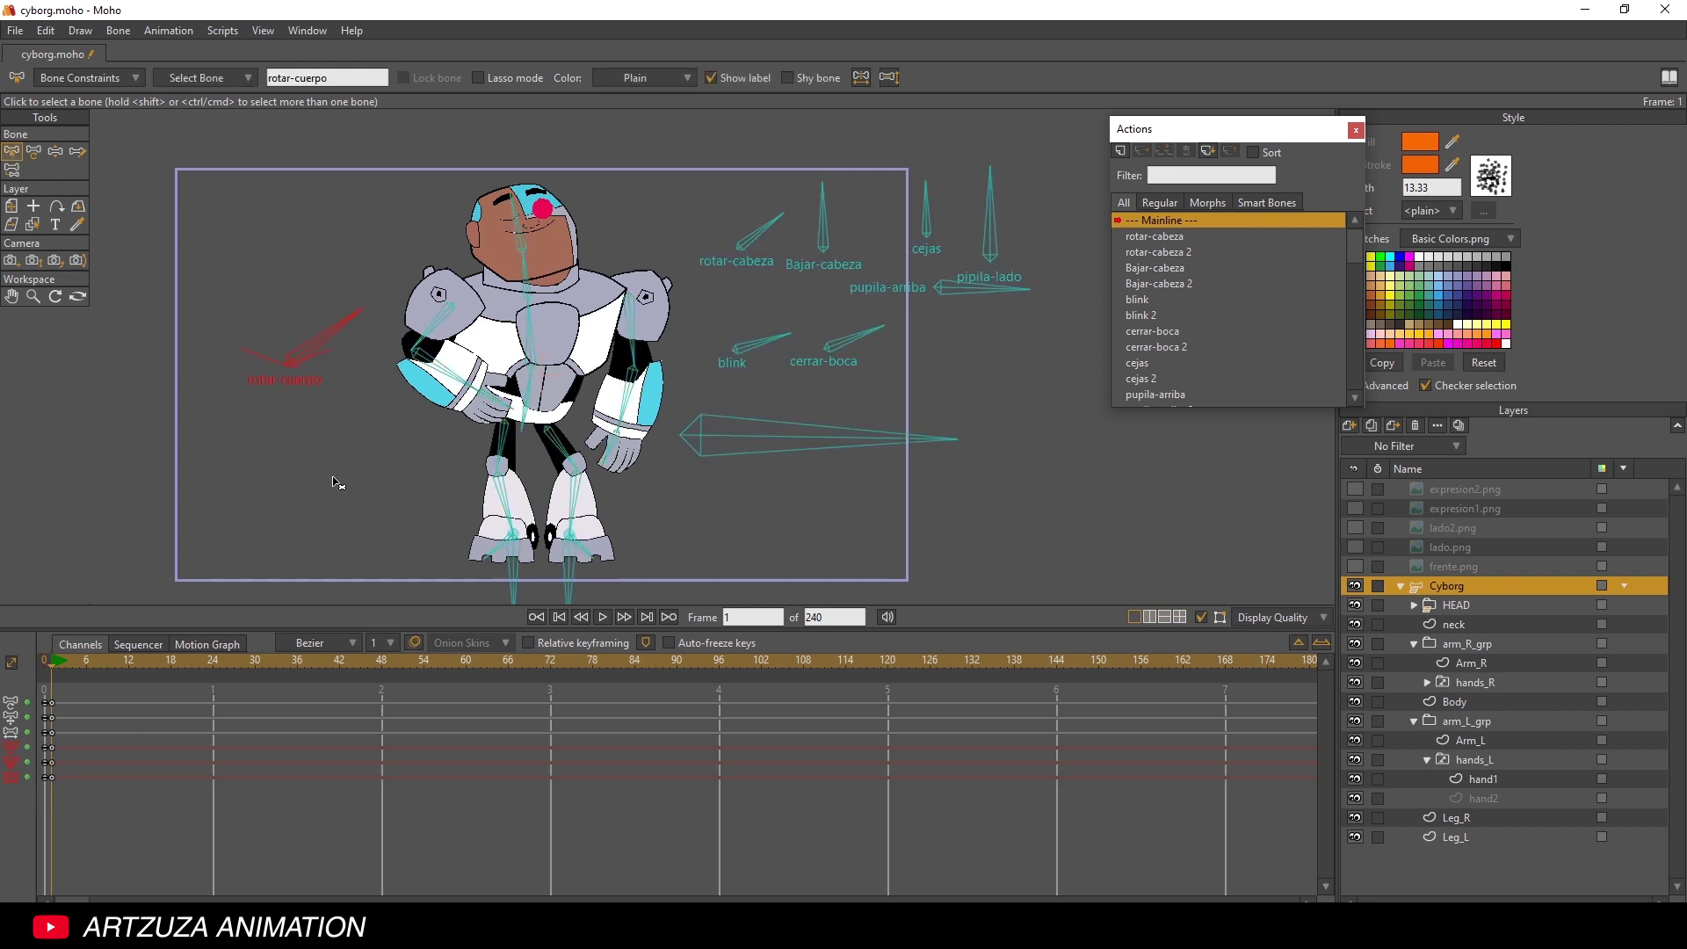
{"action": "left_click", "coordinate": [761, 344]}
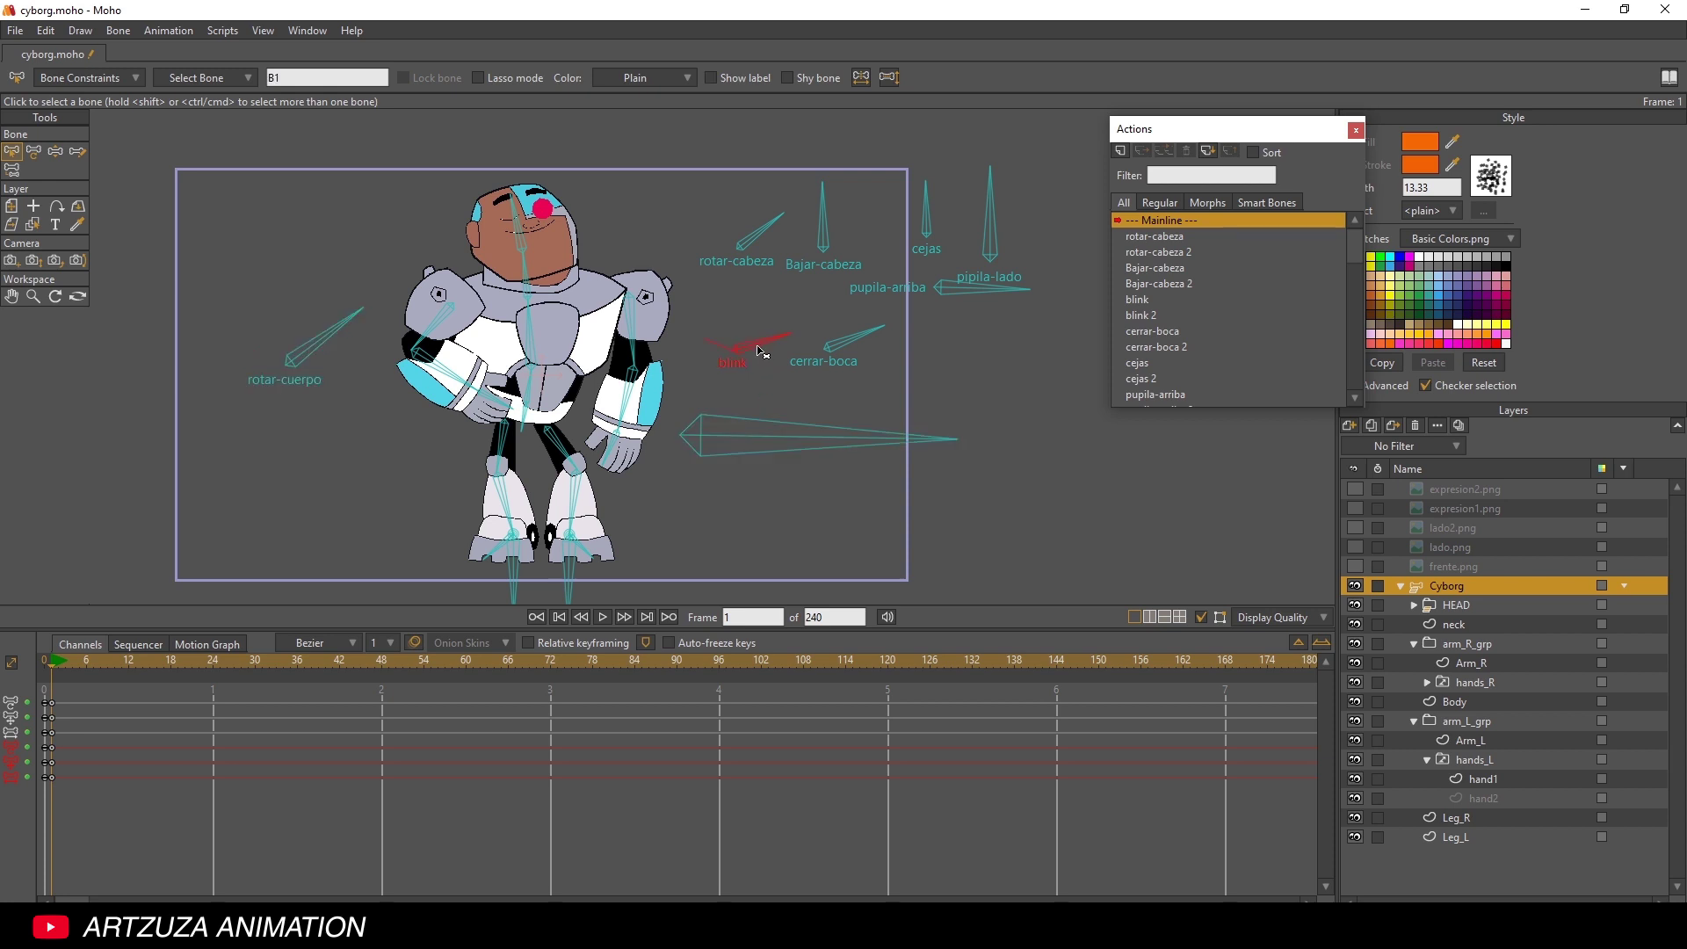
- Check the frame 1 keys of the forearm, rotar-cabeza, Bajar-cabeza, rotar-cuerpo and pipila-lado bones in the timeline
{"action": "left_click", "coordinate": [633, 345]}
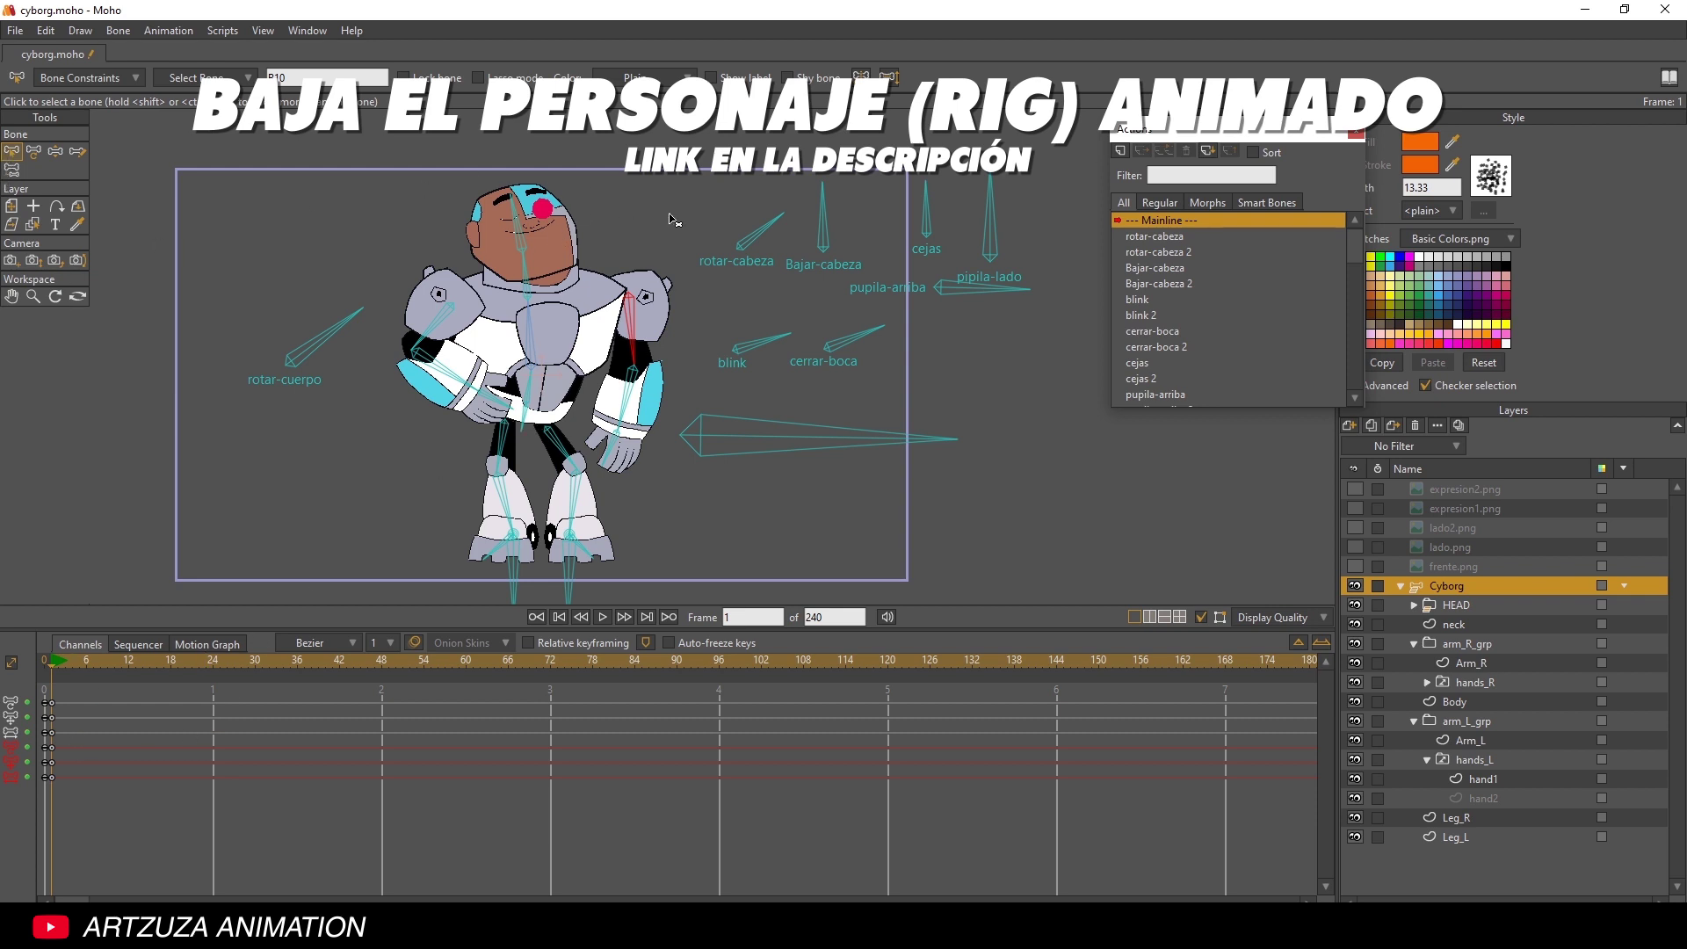
{"action": "left_click", "coordinate": [761, 233]}
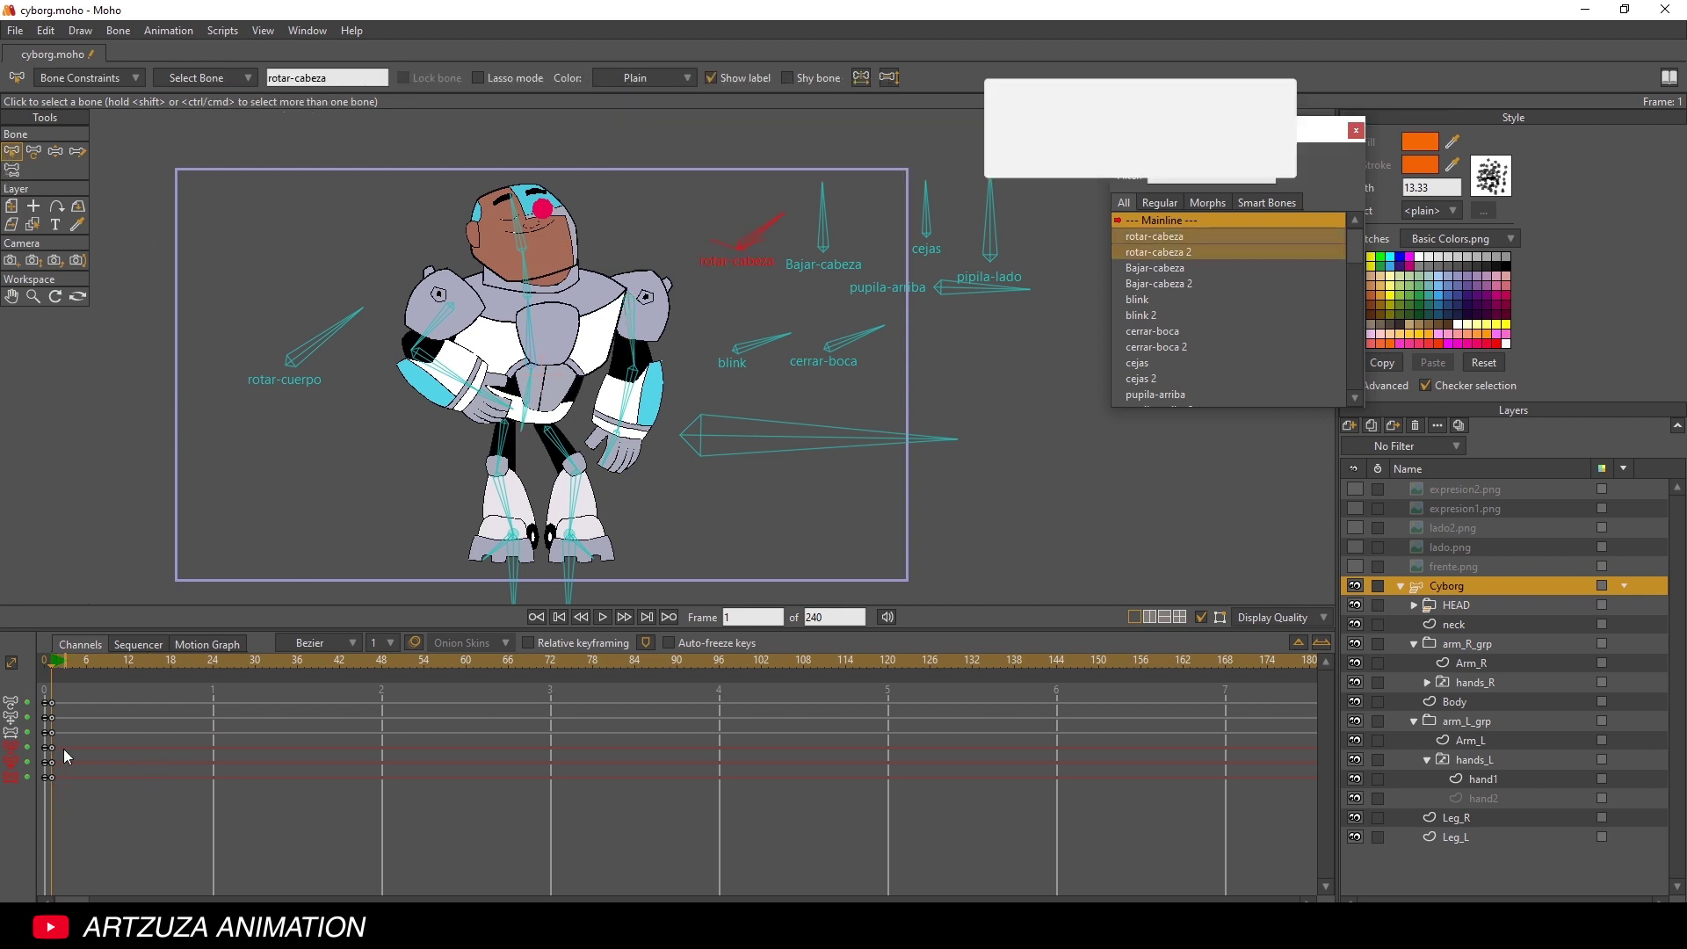
{"action": "left_click", "coordinate": [810, 239]}
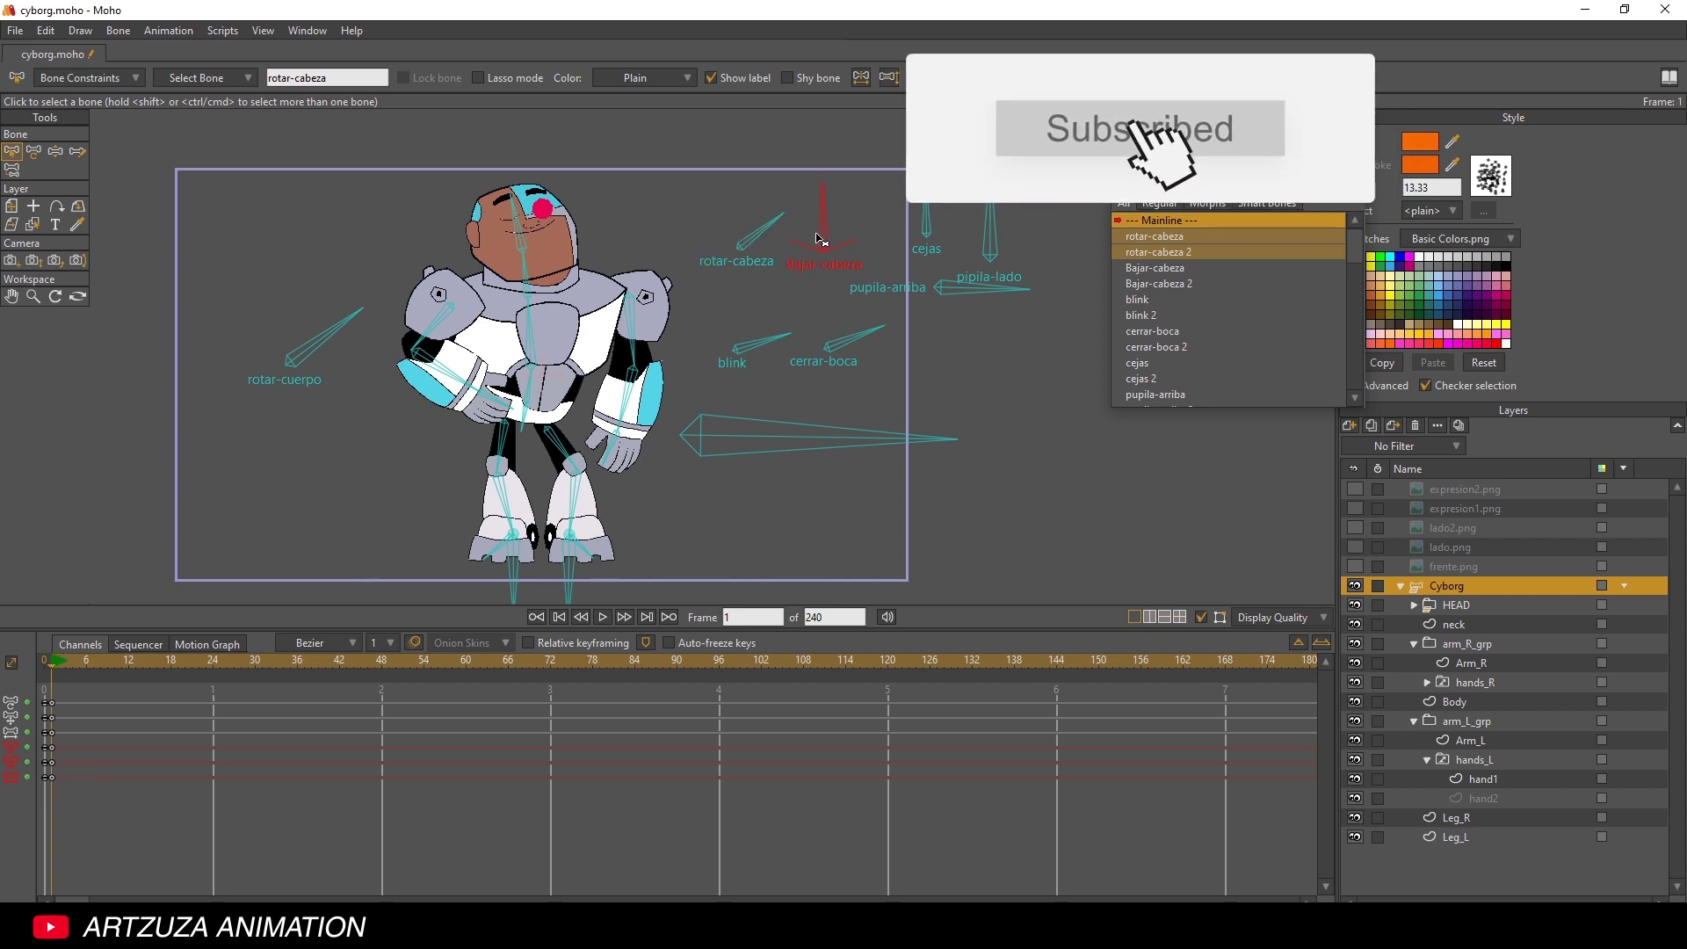
{"action": "left_click", "coordinate": [319, 339]}
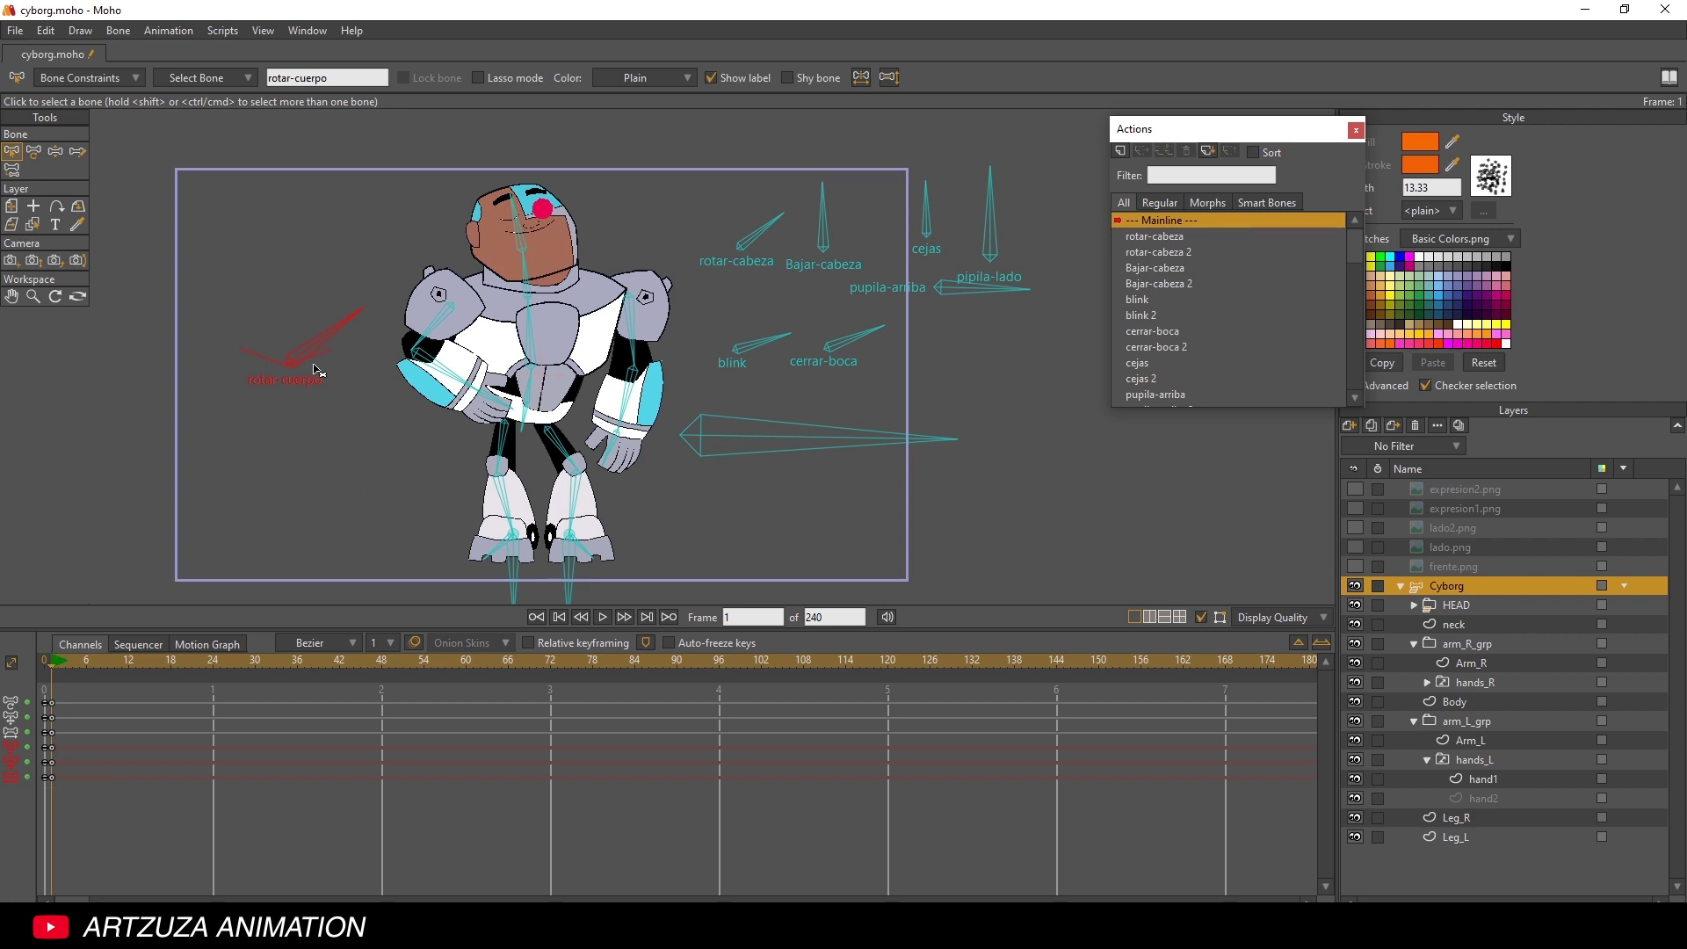
{"action": "left_click", "coordinate": [379, 478]}
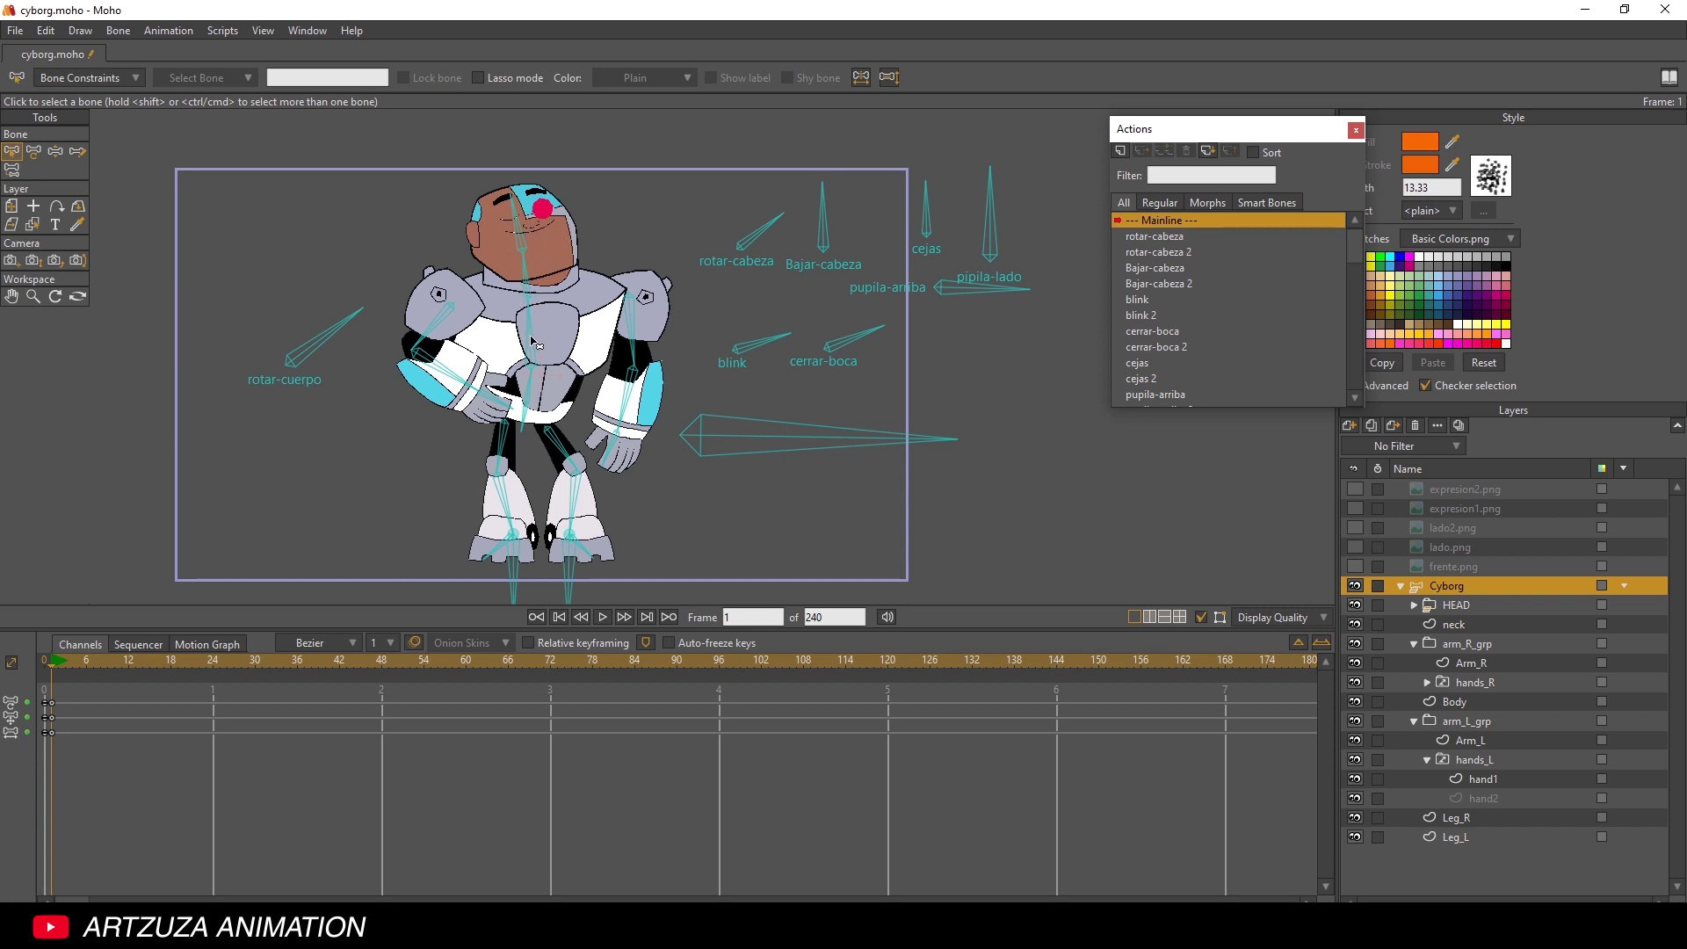
{"action": "left_click", "coordinate": [991, 211]}
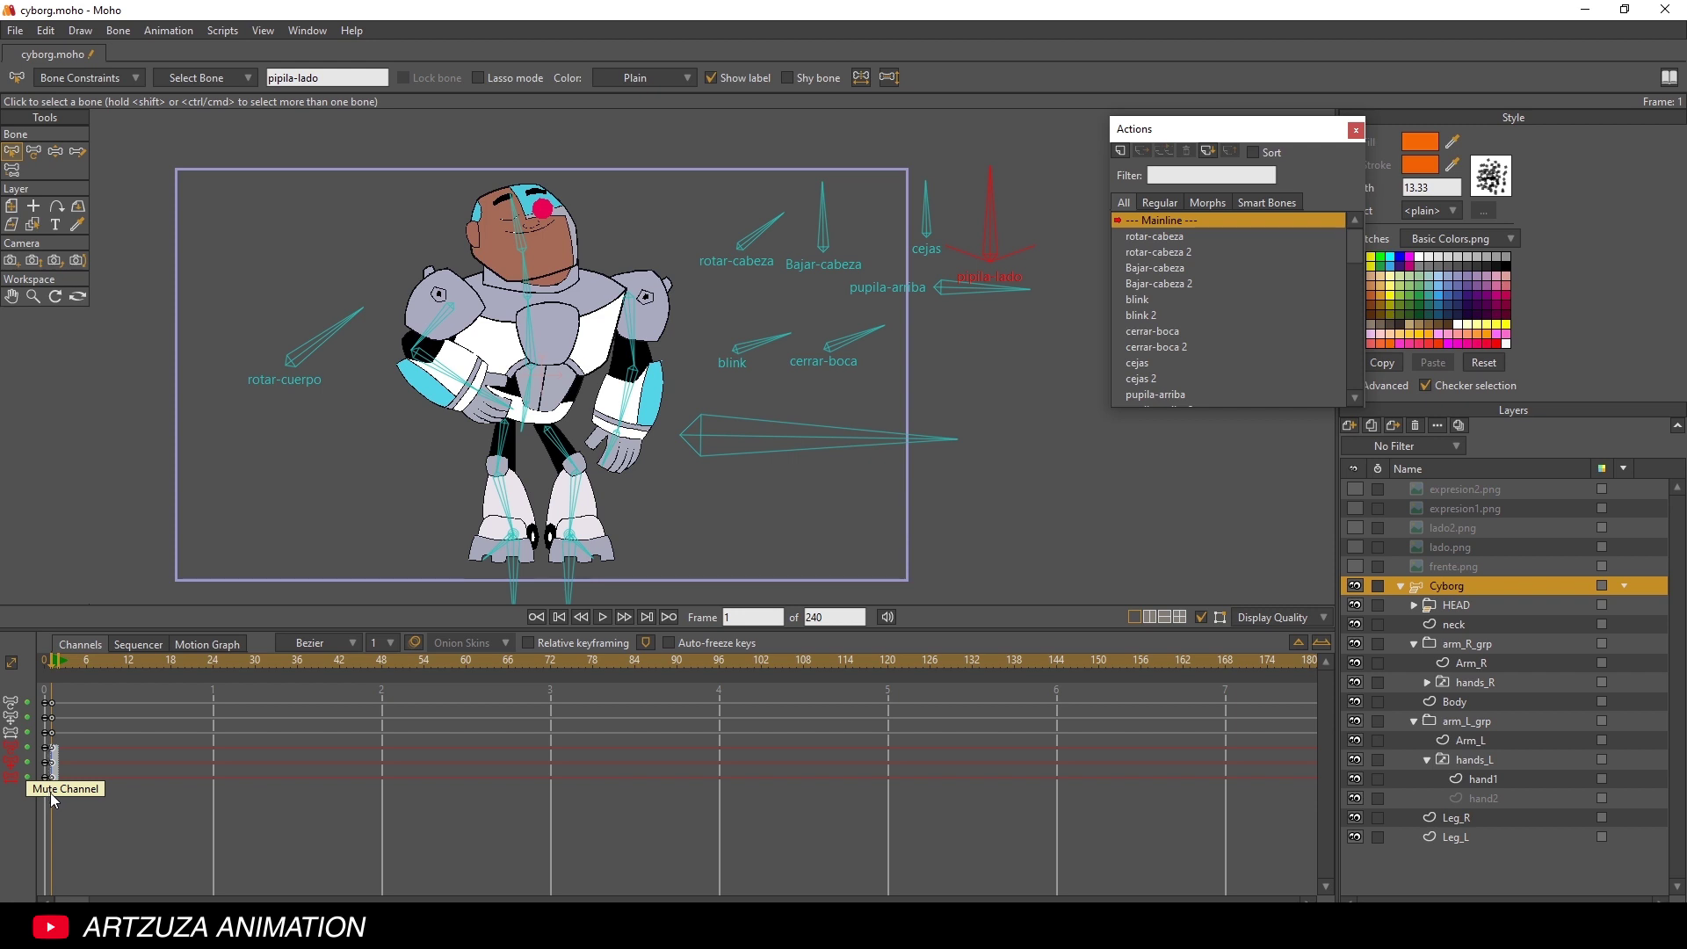
{"action": "left_click_drag", "start_coordinate": [50, 793], "coordinate": [50, 793]}
{"action": "left_click", "coordinate": [11, 705]}
- With the cejas bone selected, delete the rig's bone keyframes in the timeline and undo the deletion
{"action": "left_click", "coordinate": [931, 225]}
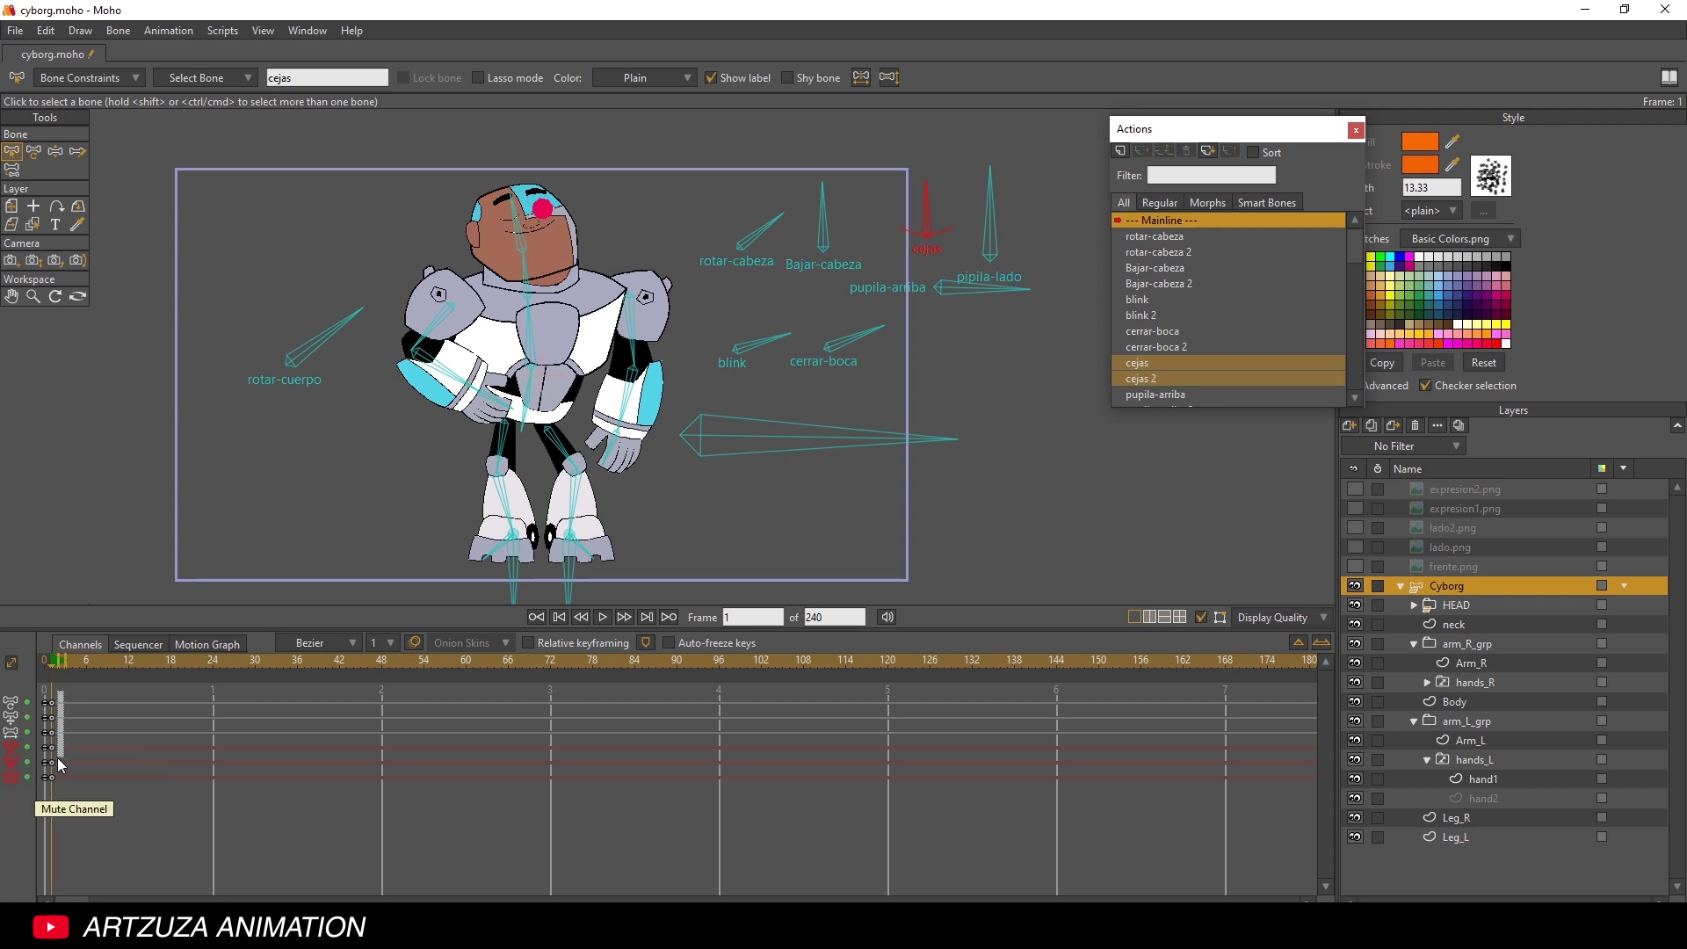
{"action": "left_click_drag", "start_coordinate": [58, 759], "coordinate": [64, 746]}
{"action": "key", "text": "Delete"}
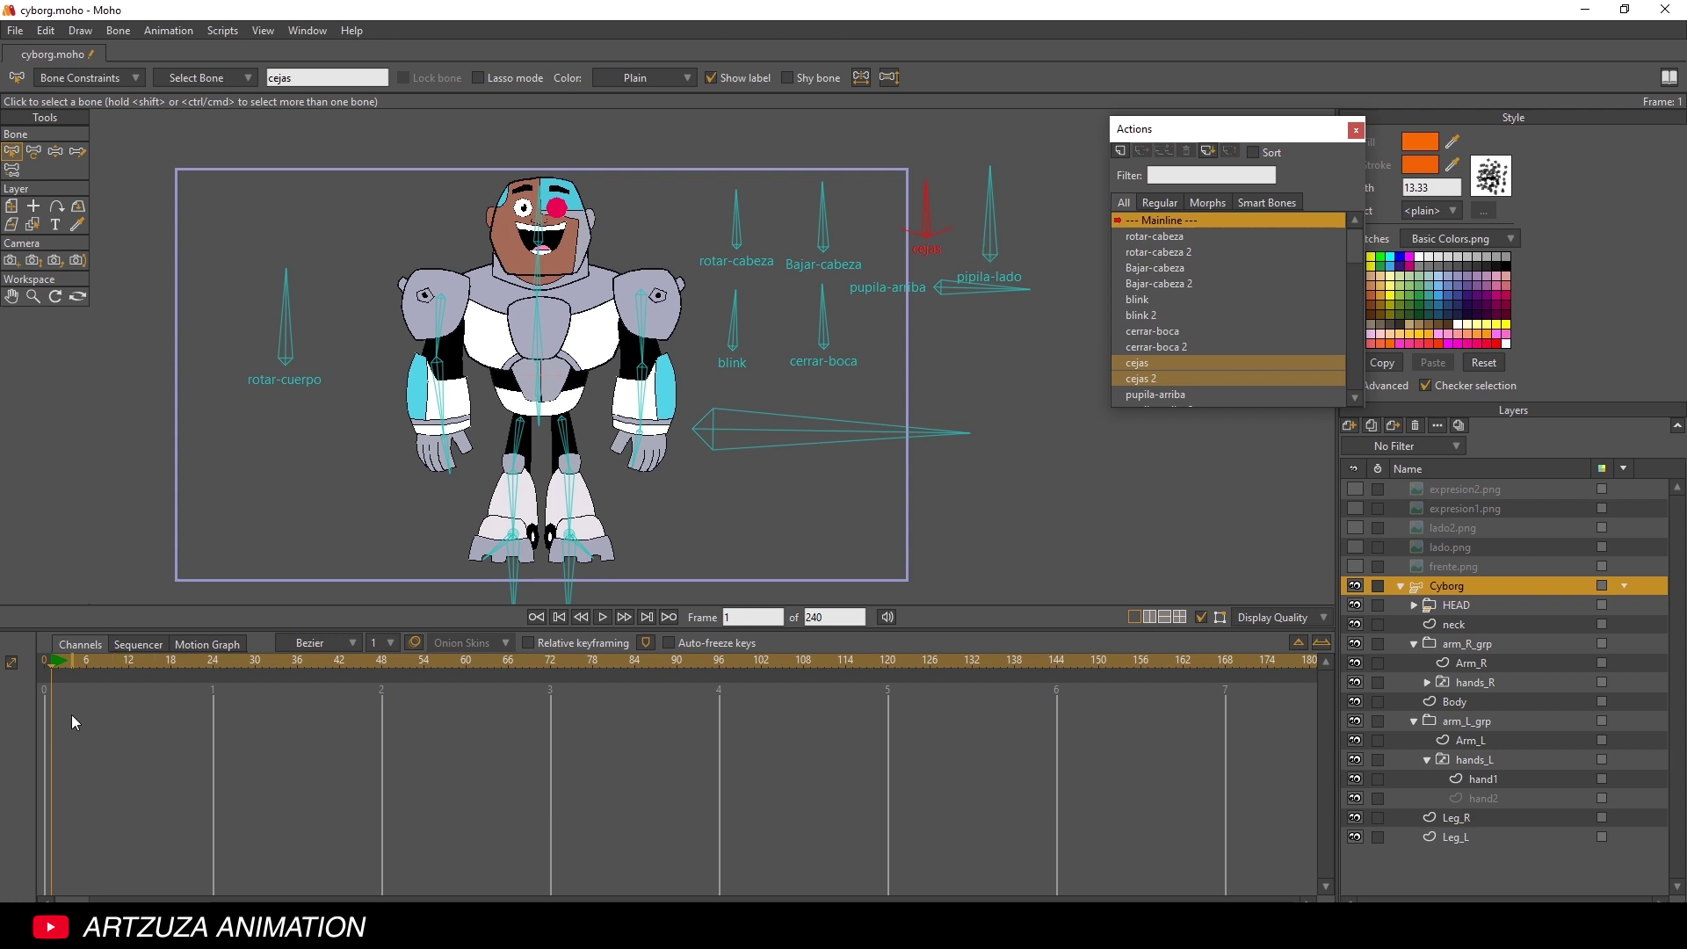
{"action": "key", "text": "ctrl+z"}
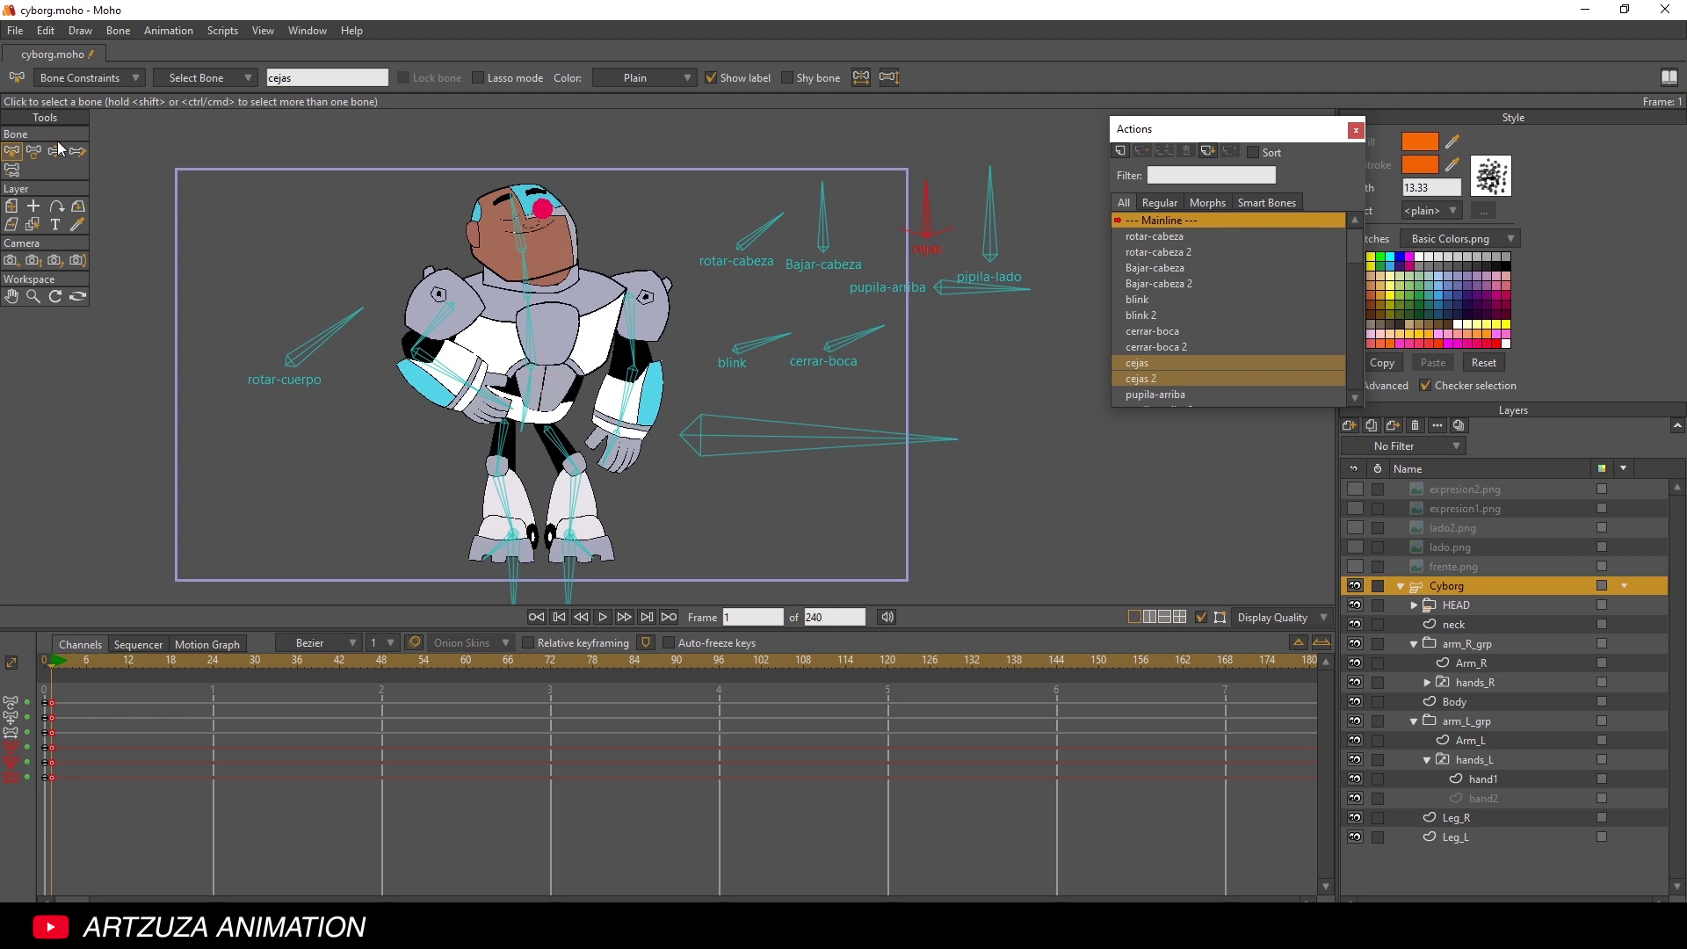
- Select all the rig's bones at frame 1, clear the selection, and check the keys of the pipila-lado bone
{"action": "left_click_drag", "start_coordinate": [205, 133], "coordinate": [1074, 602]}
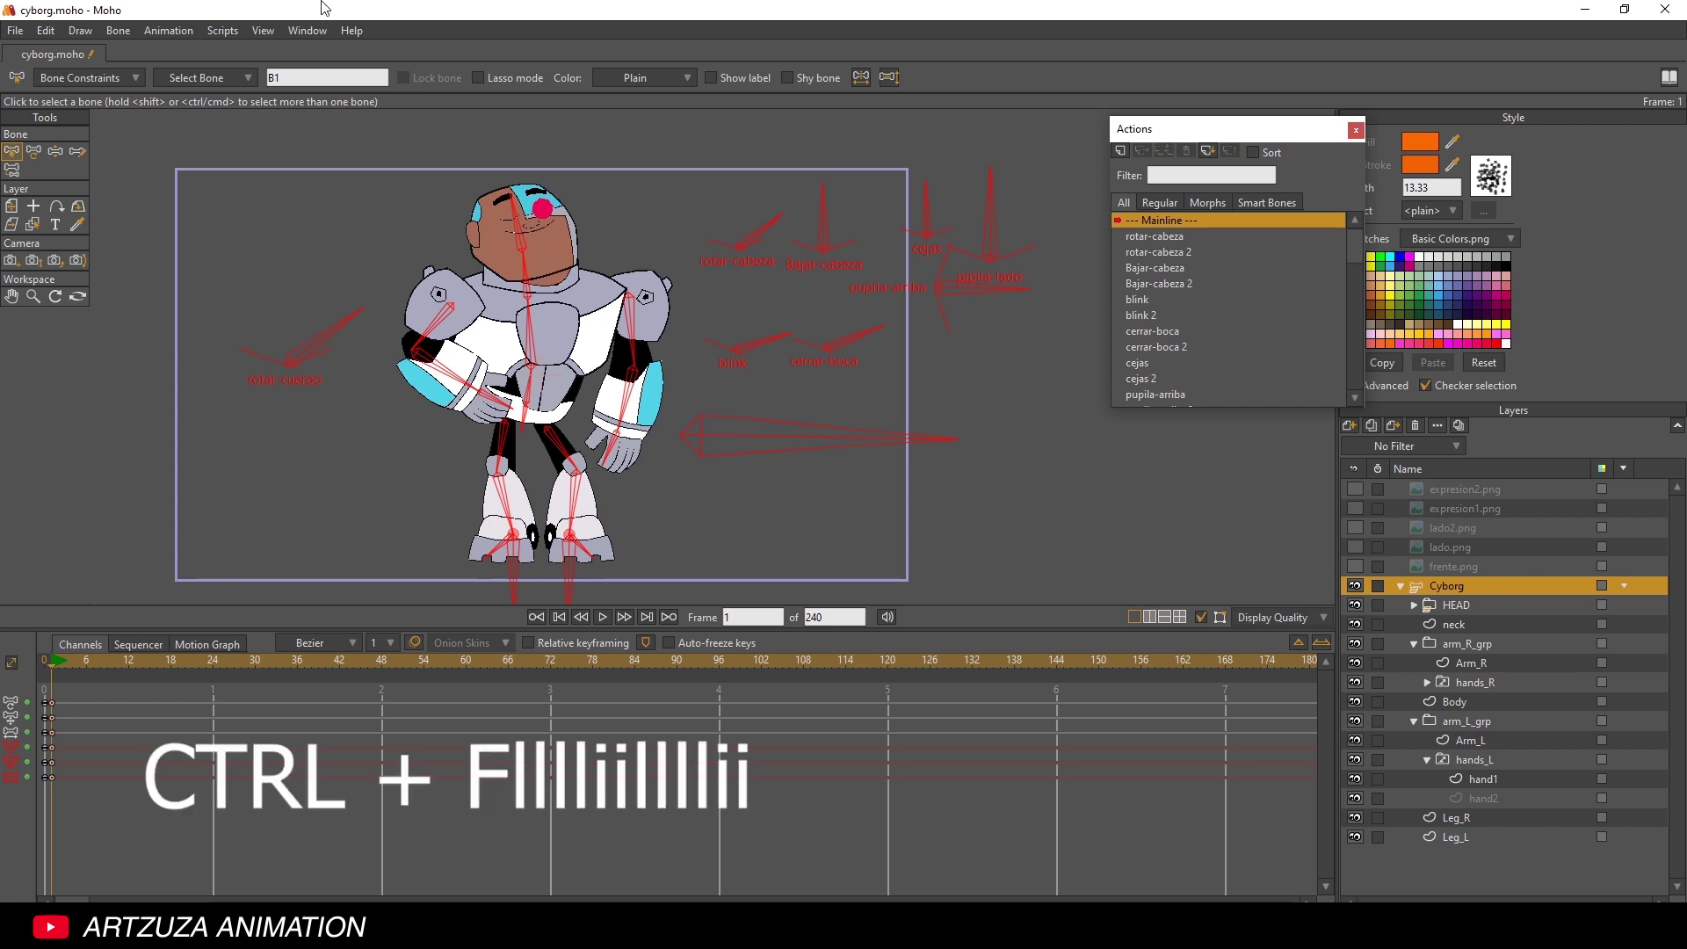
{"action": "left_click", "coordinate": [282, 233]}
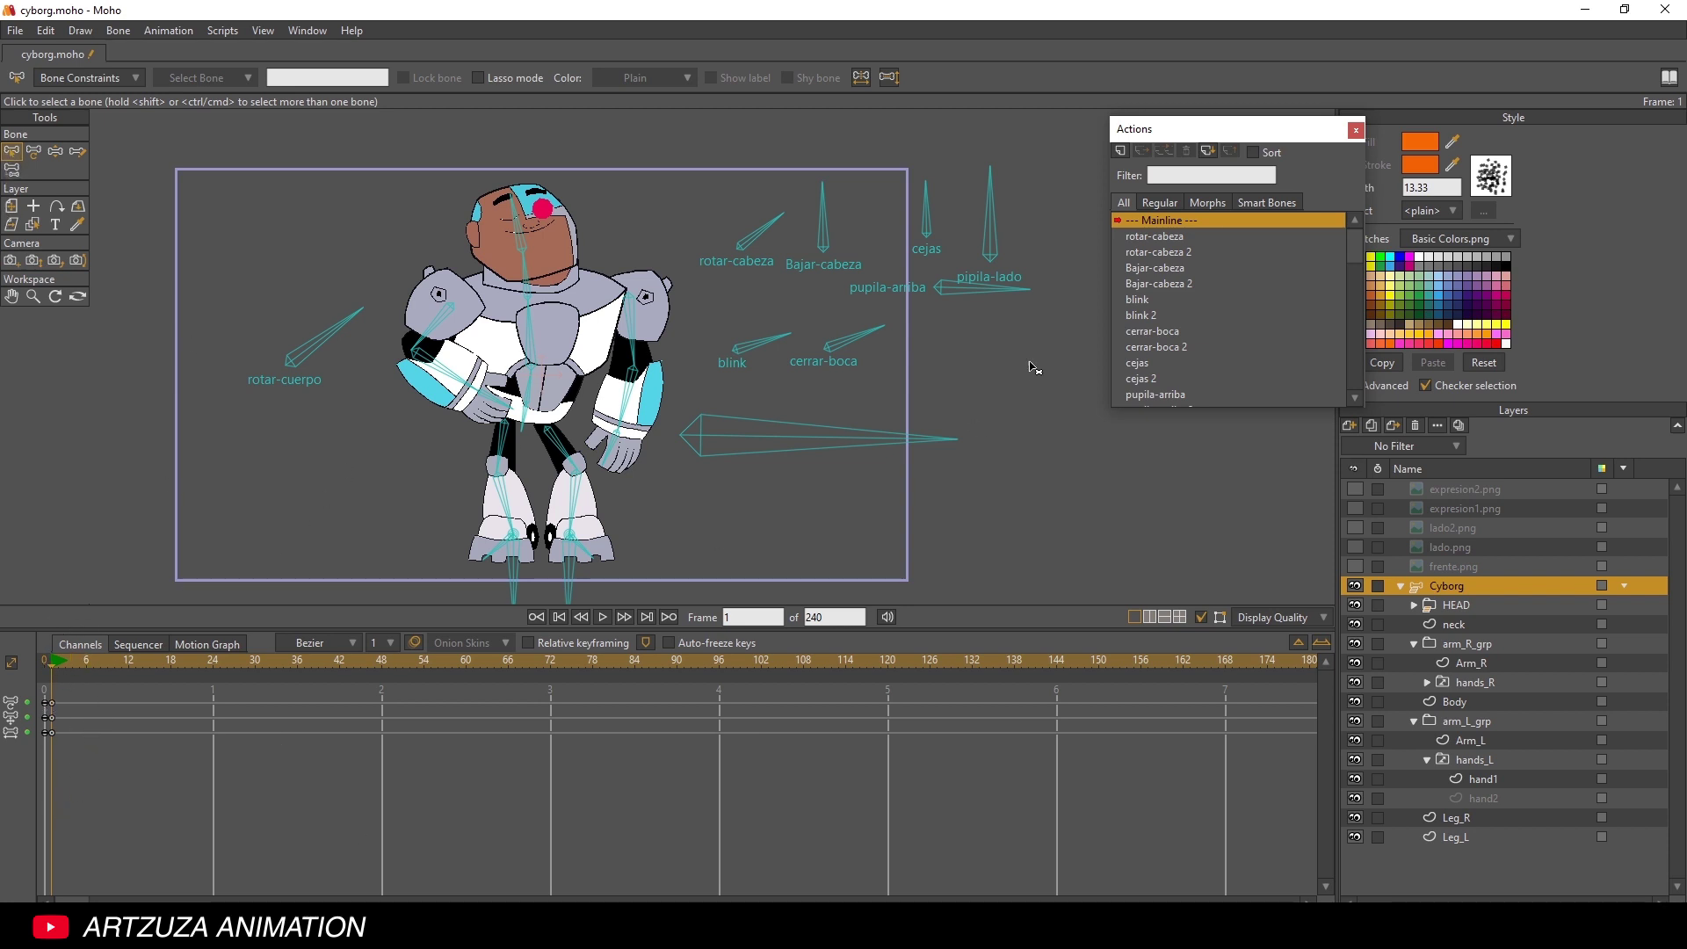
{"action": "left_click", "coordinate": [993, 249]}
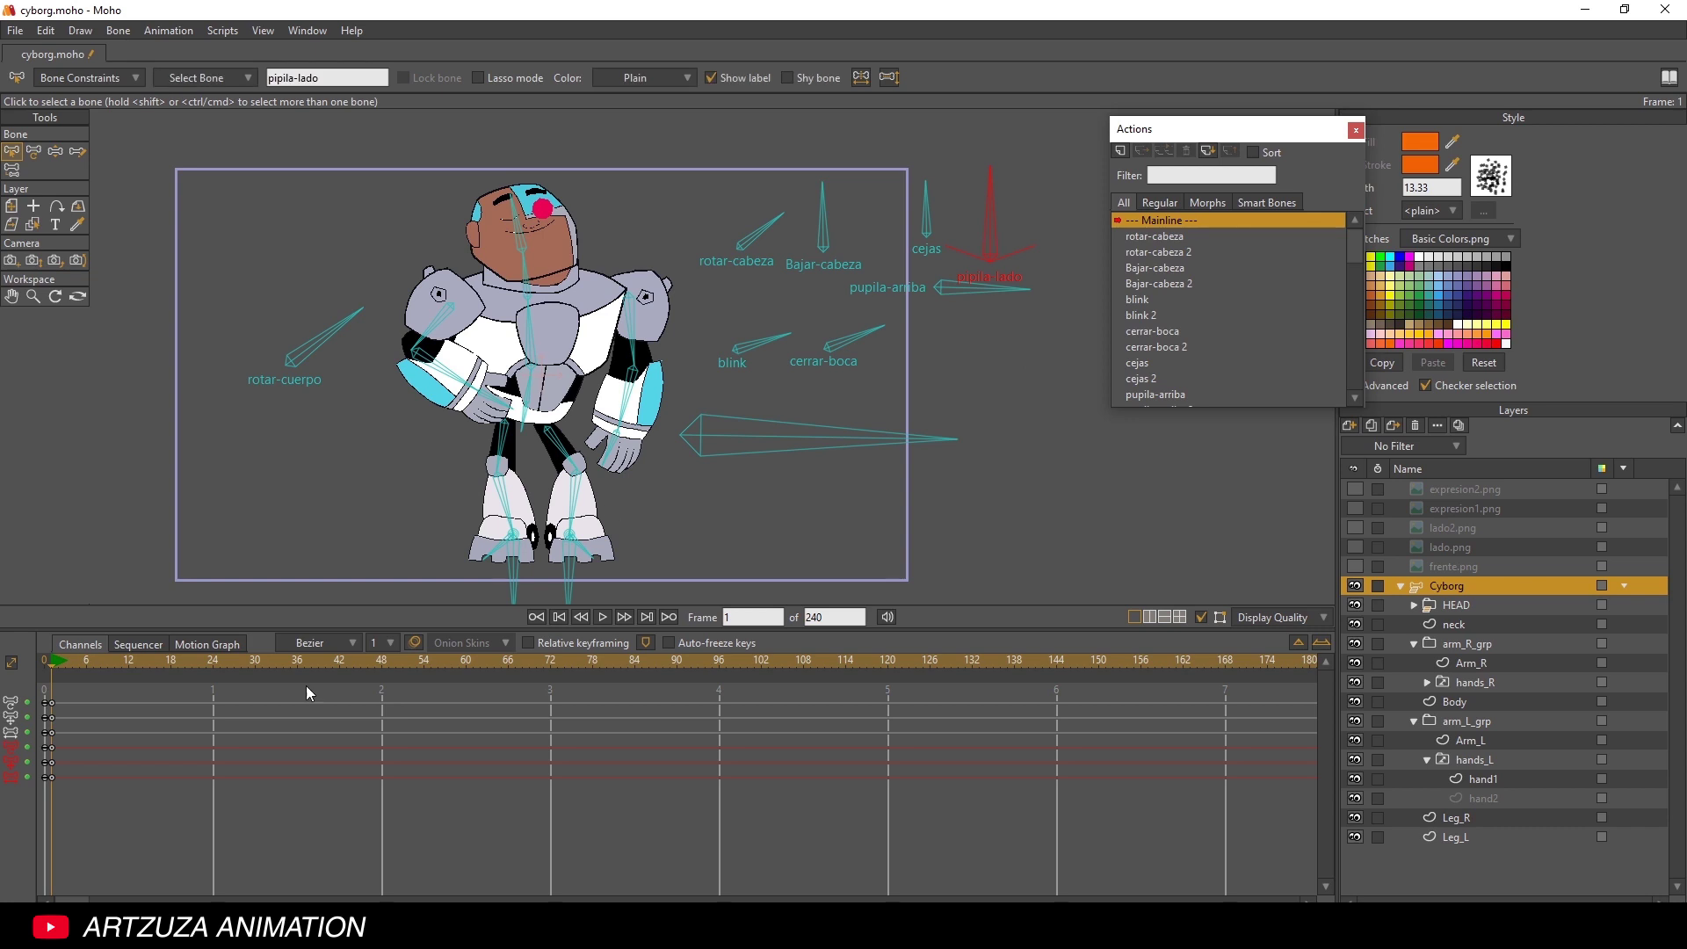
- At frame 6, shift Cyborg's body to the right with the large control bone and adjust the hip bone using Manipulate Bones
{"action": "left_click_drag", "start_coordinate": [82, 657], "coordinate": [87, 660]}
{"action": "left_click", "coordinate": [140, 179]}
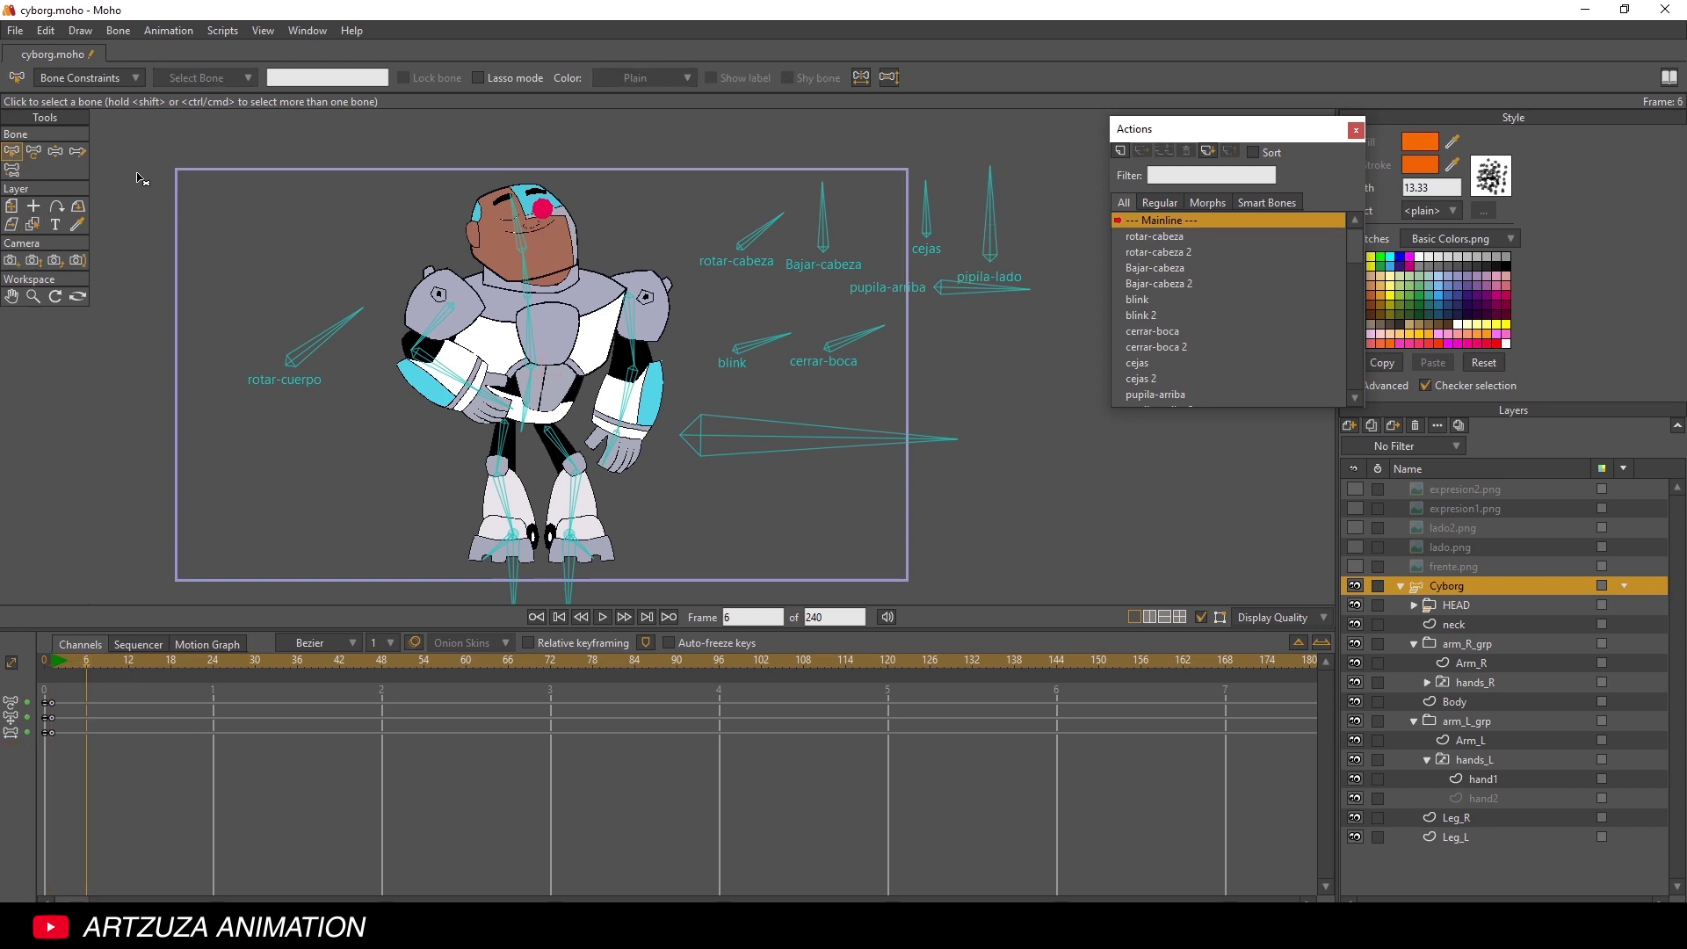
{"action": "left_click", "coordinate": [55, 151]}
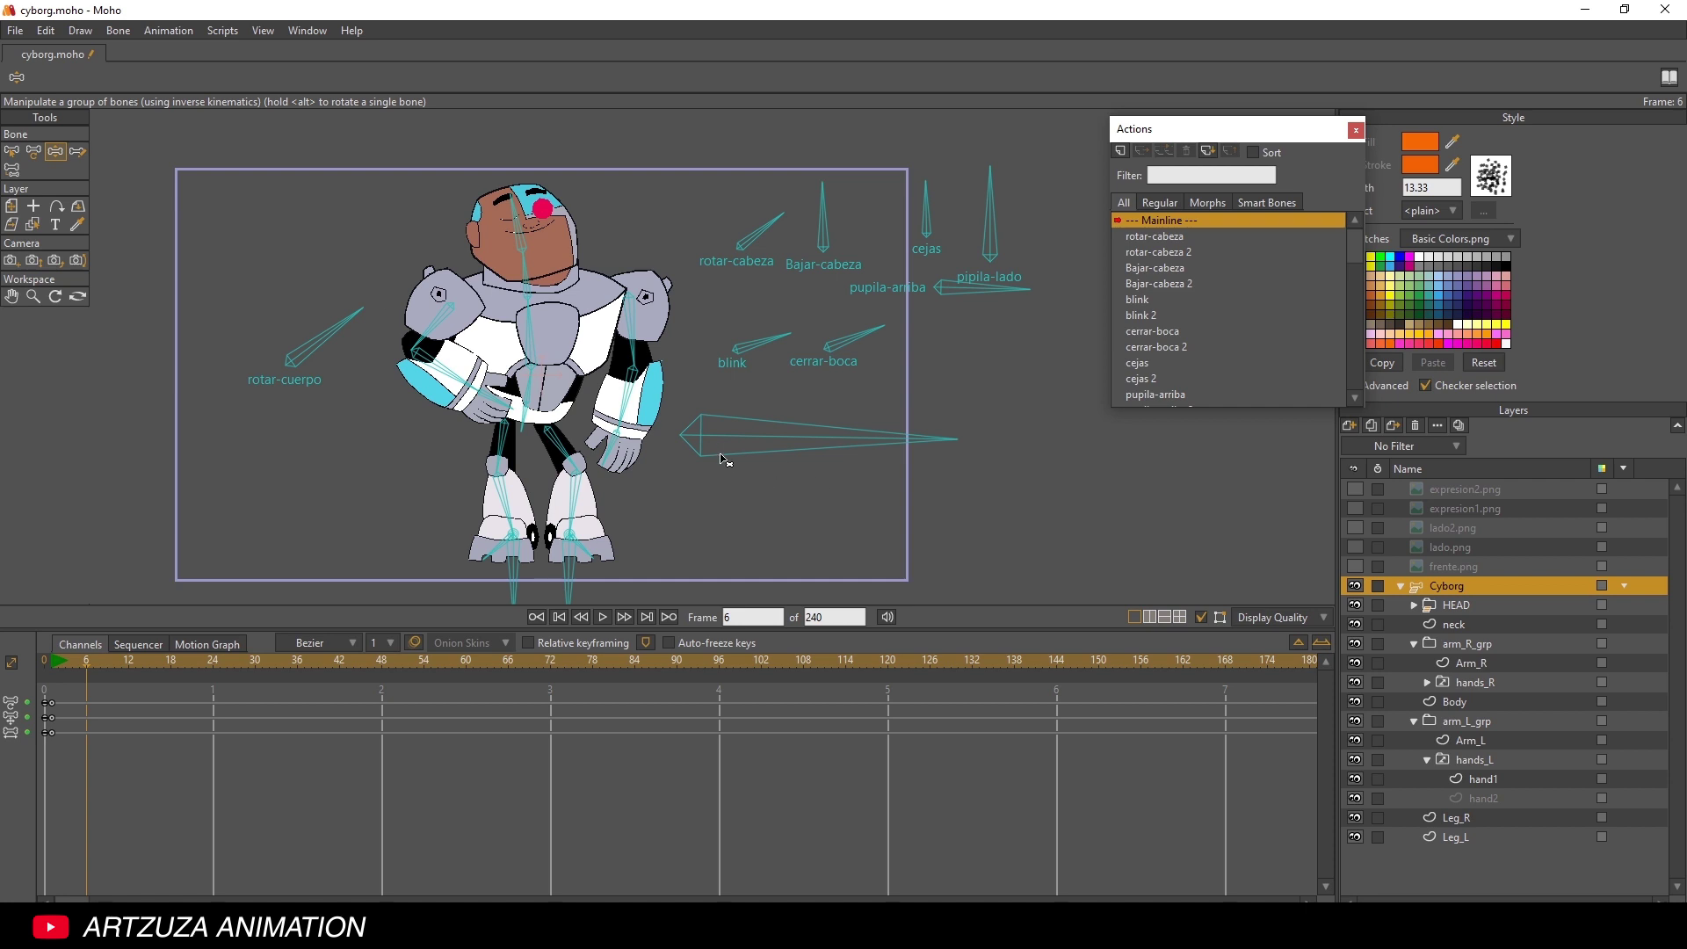
{"action": "left_click_drag", "start_coordinate": [709, 444], "coordinate": [743, 443]}
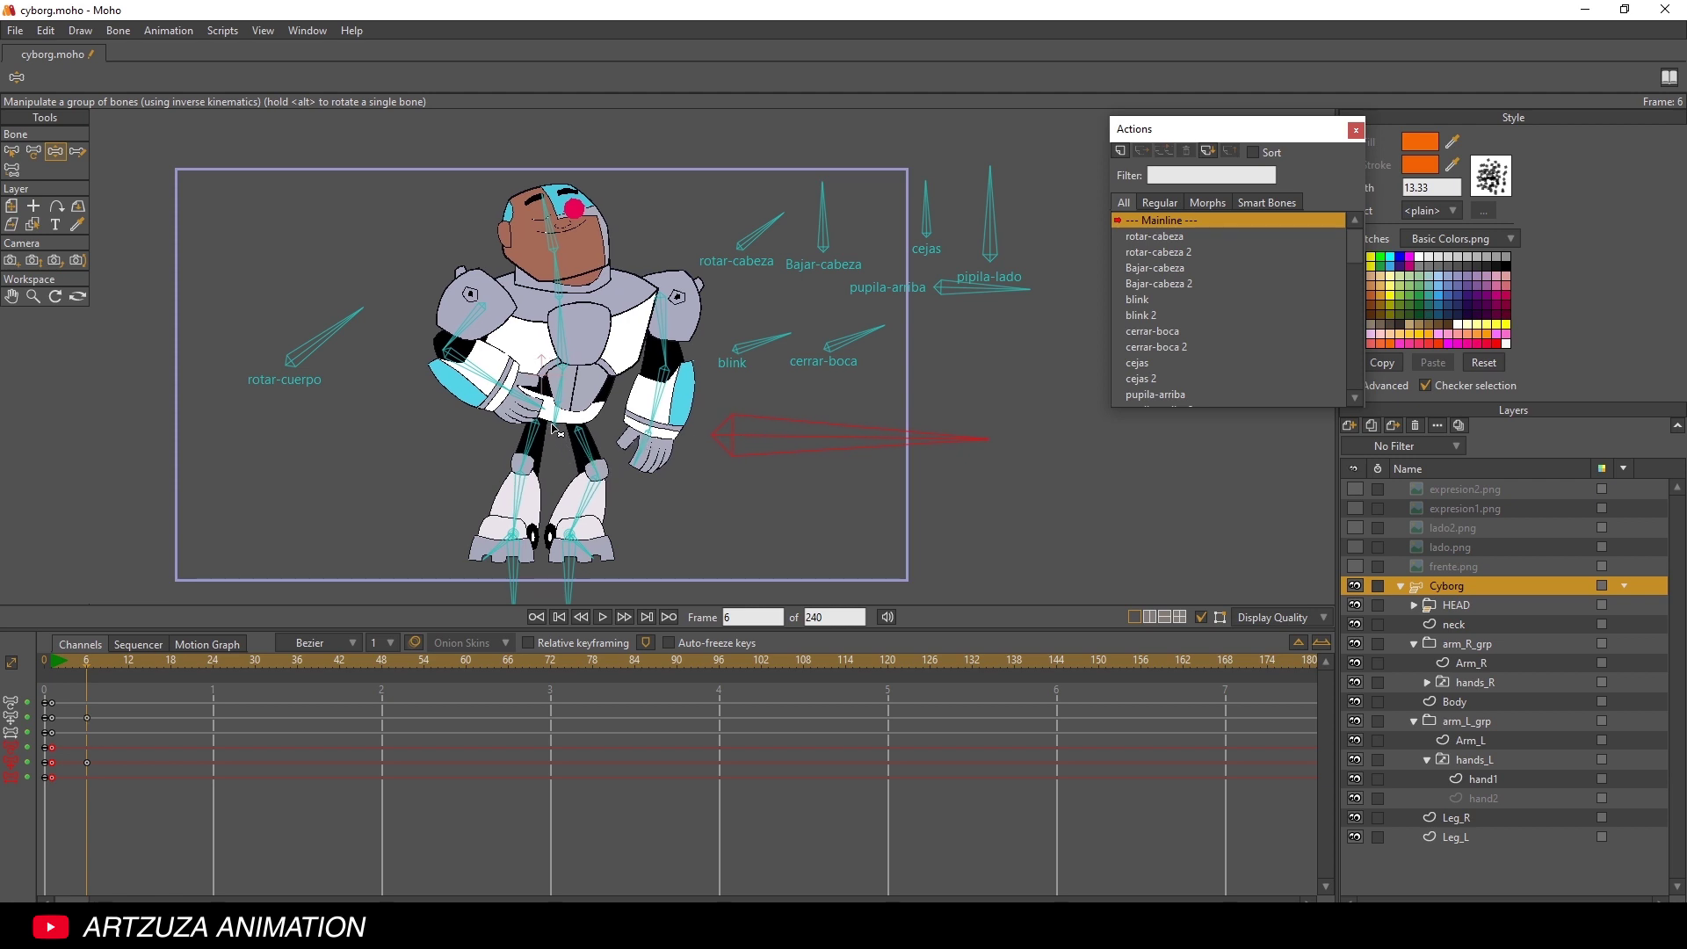
{"action": "left_click_drag", "start_coordinate": [552, 422], "coordinate": [560, 429]}
- Turn the body and head to the opposite side with rotar-cuerpo and rotar-cabeza, and tilt the neck and torso bones at frame 6
{"action": "left_click_drag", "start_coordinate": [349, 342], "coordinate": [225, 319]}
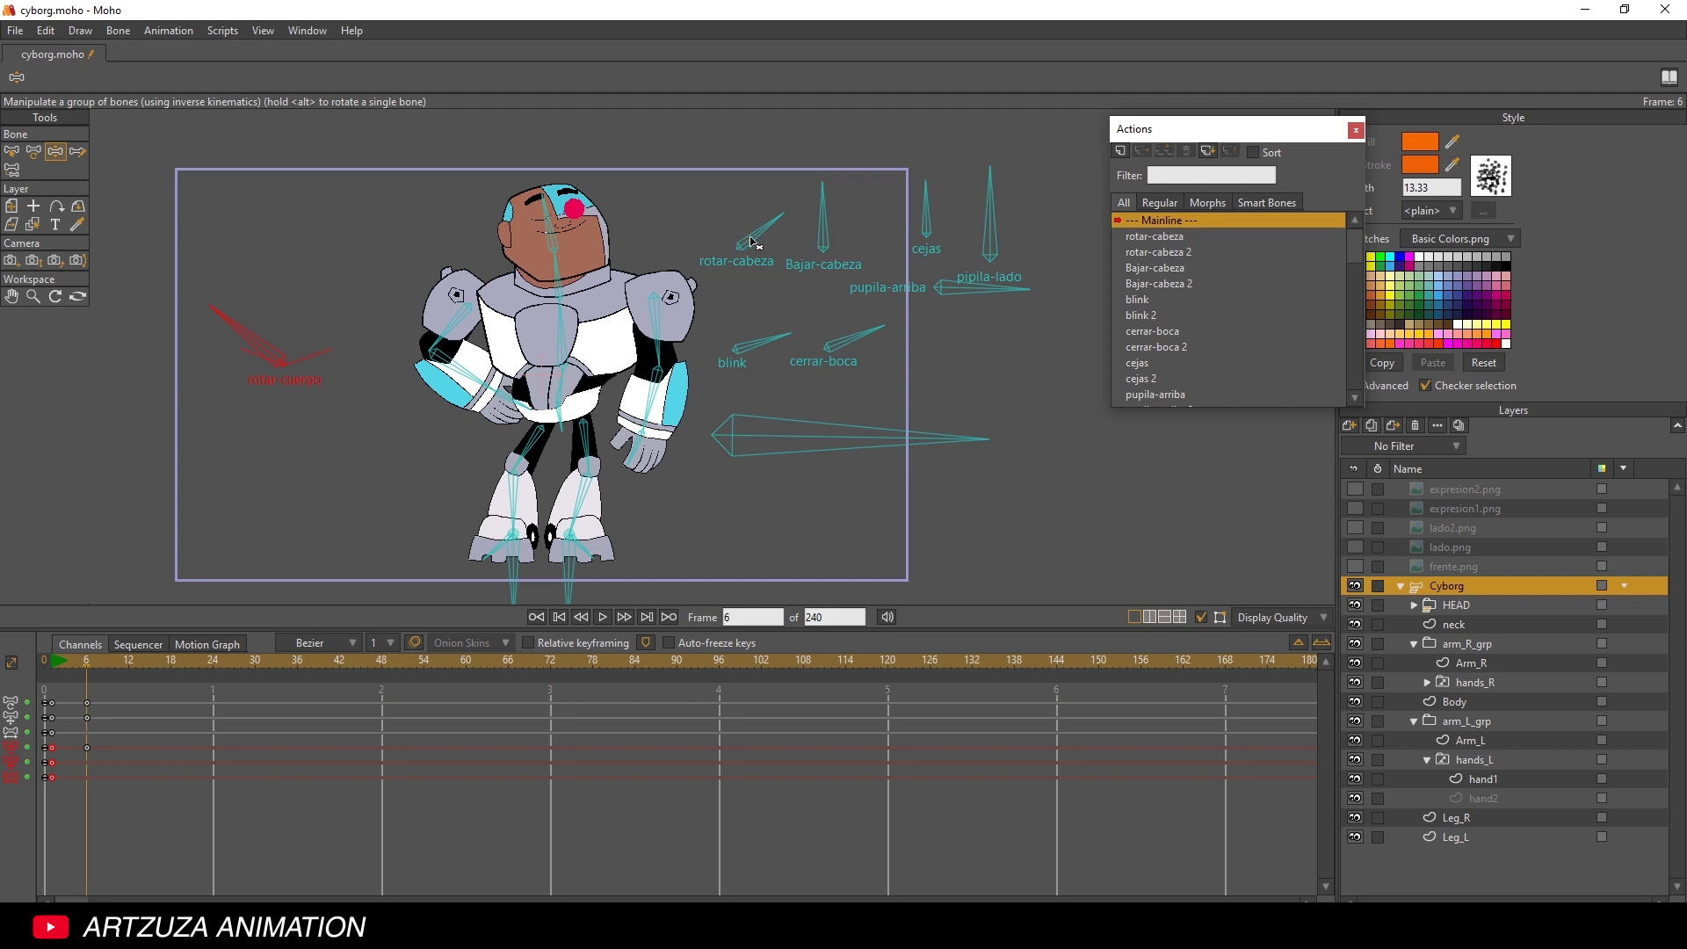
{"action": "left_click_drag", "start_coordinate": [753, 243], "coordinate": [641, 230]}
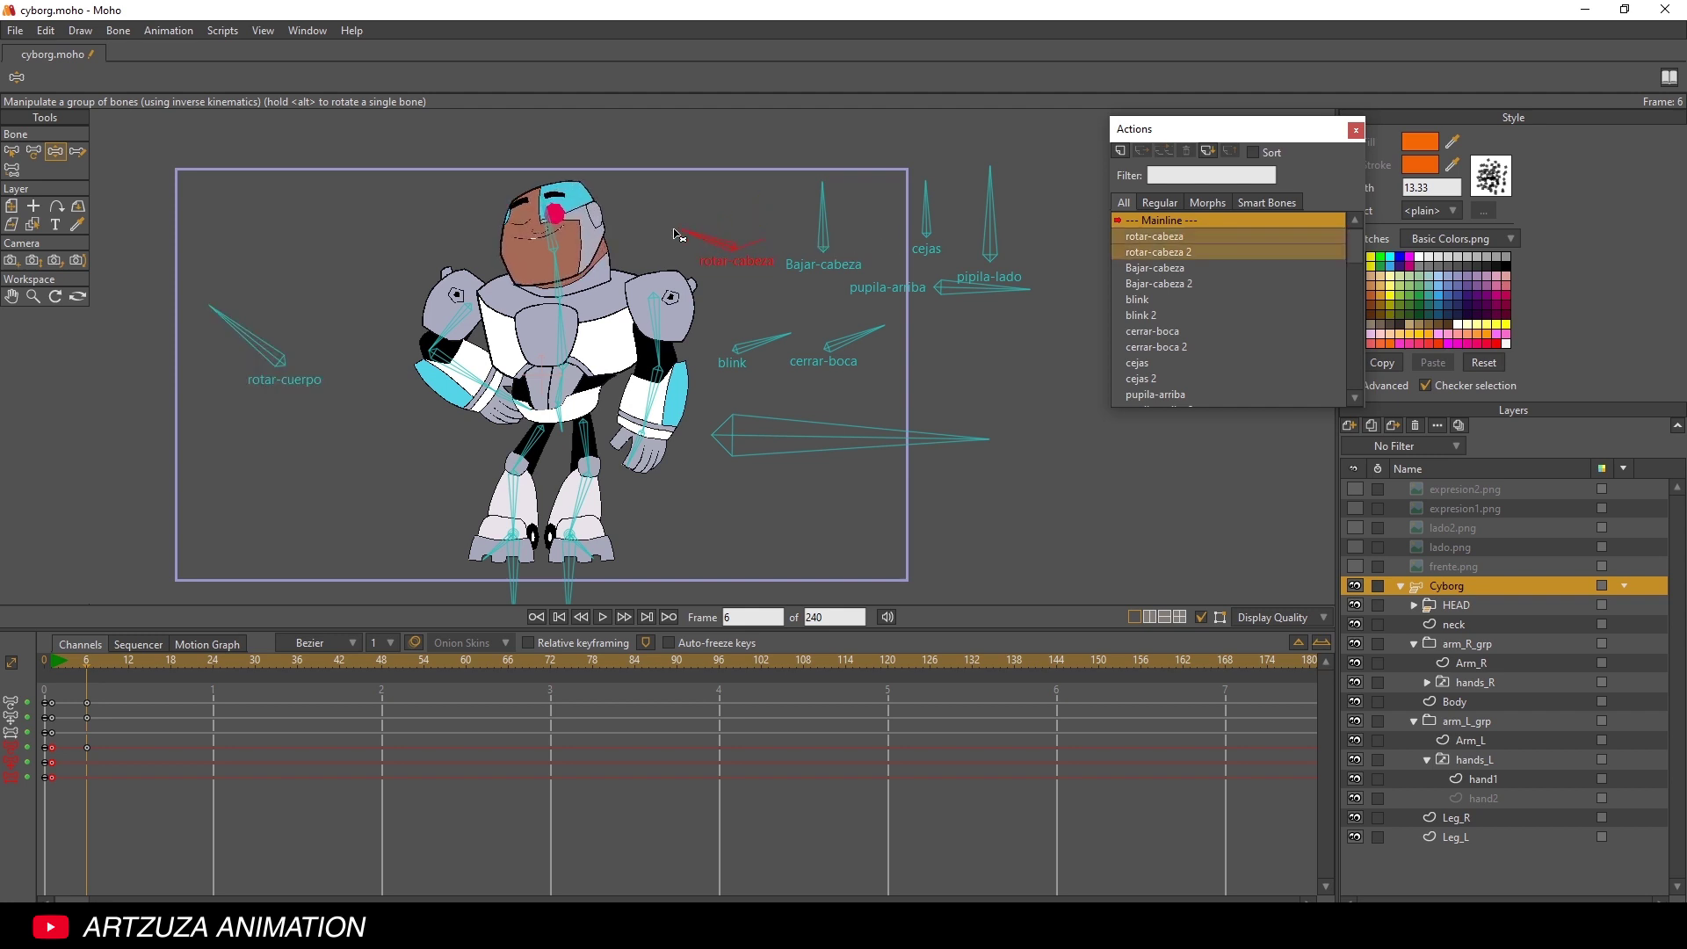
{"action": "left_click", "coordinate": [559, 290]}
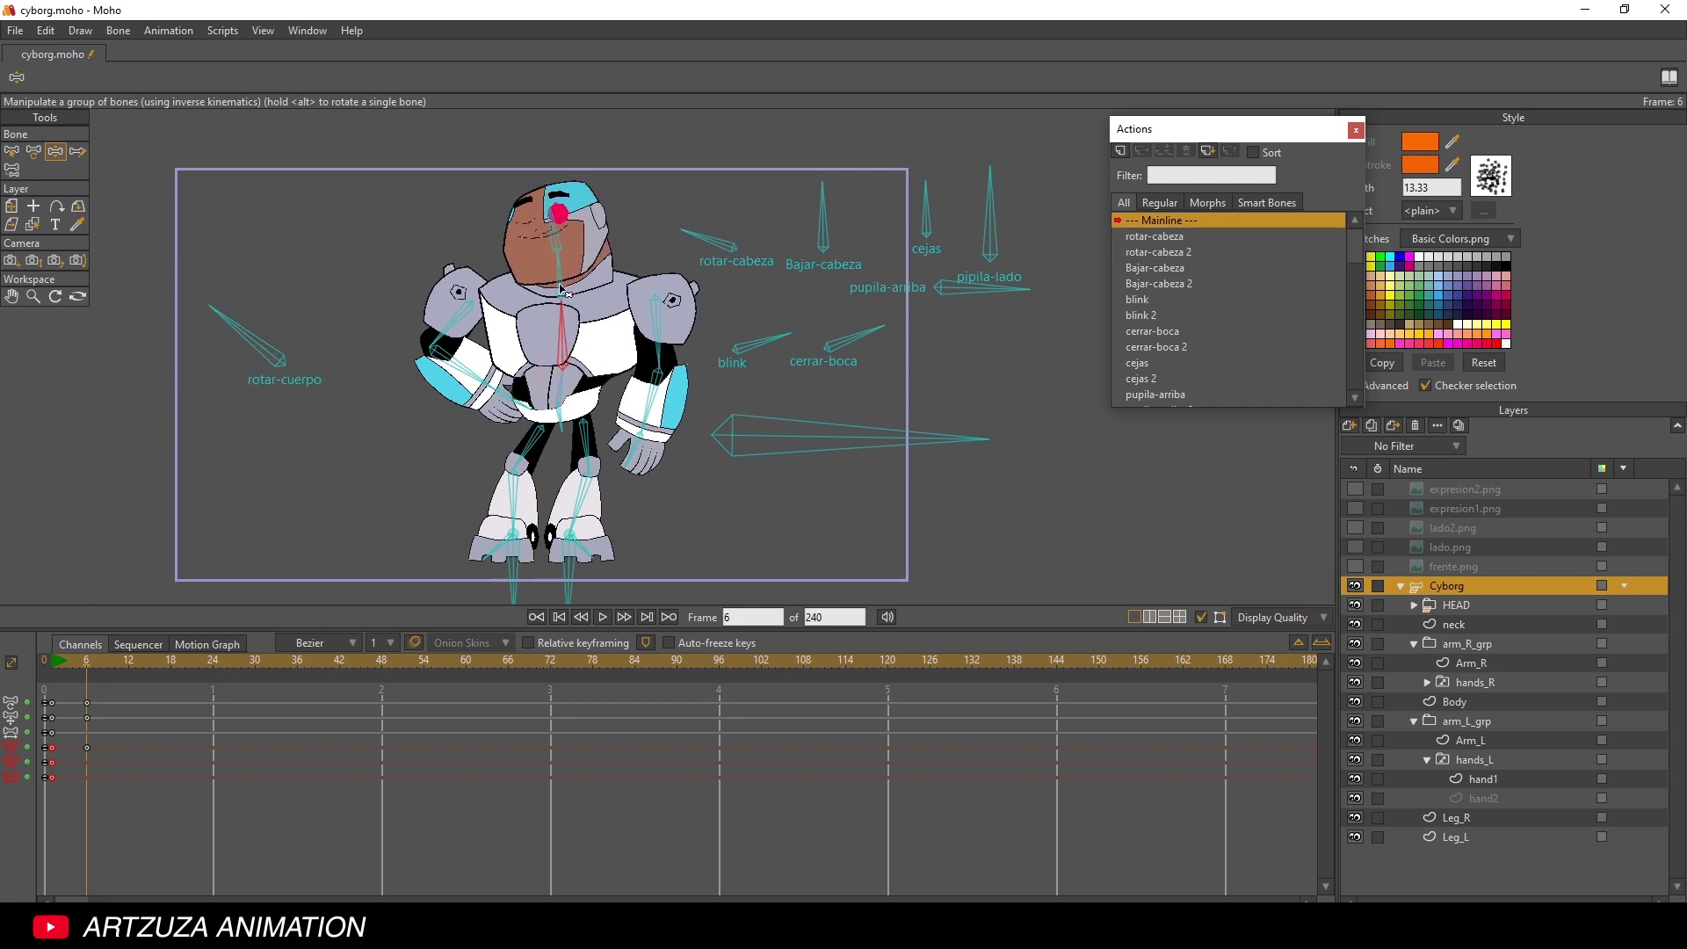
{"action": "left_click_drag", "start_coordinate": [556, 283], "coordinate": [577, 220]}
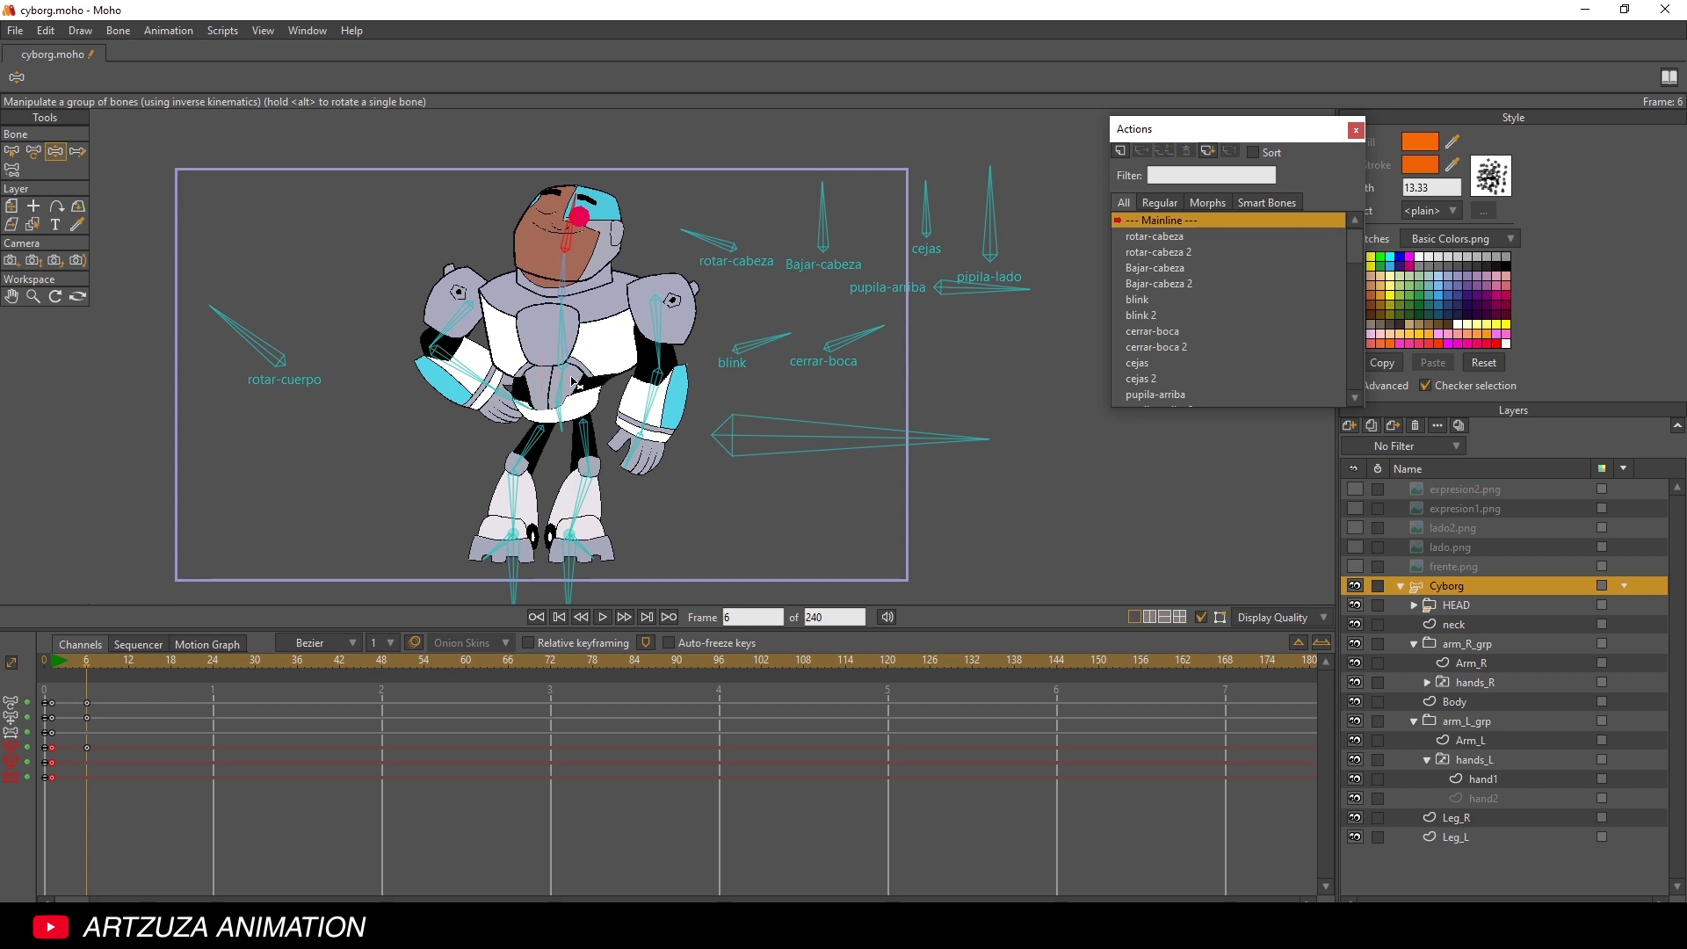
{"action": "left_click_drag", "start_coordinate": [567, 385], "coordinate": [562, 327]}
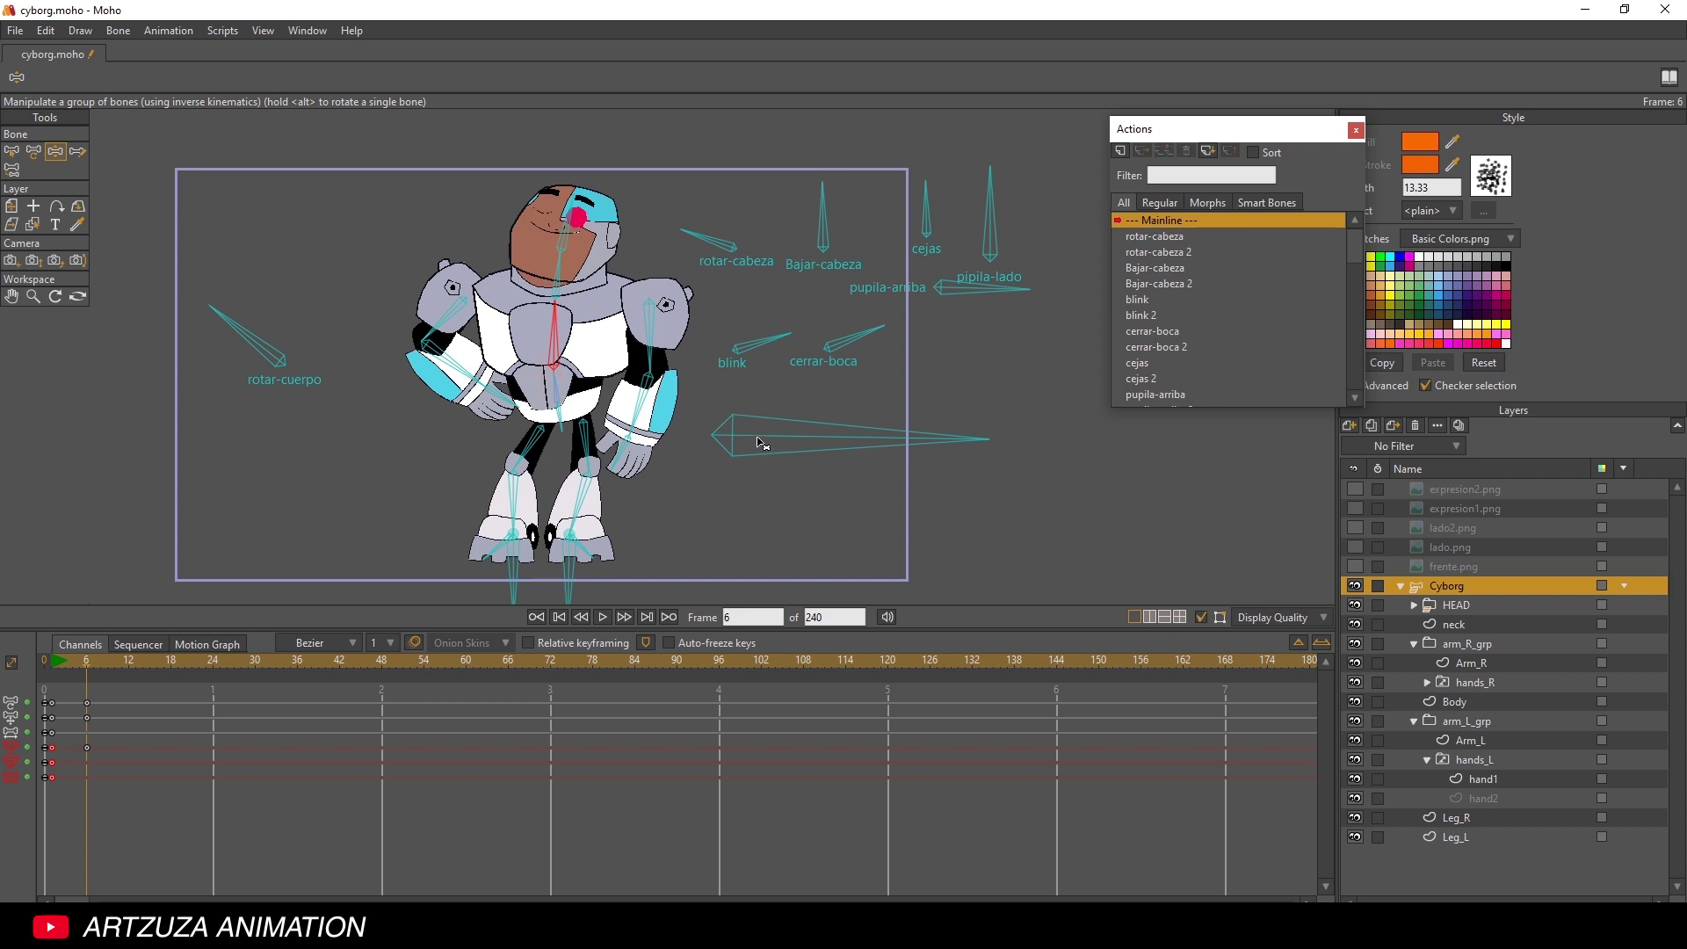
- Nudge the body slightly left and up with the large control bone and readjust the hip bone at frame 6
{"action": "mouse_move", "coordinate": [763, 444]}
{"action": "left_mouse_down"}
{"action": "mouse_move", "coordinate": [714, 430]}
{"action": "mouse_move", "coordinate": [736, 435]}
{"action": "left_mouse_up"}
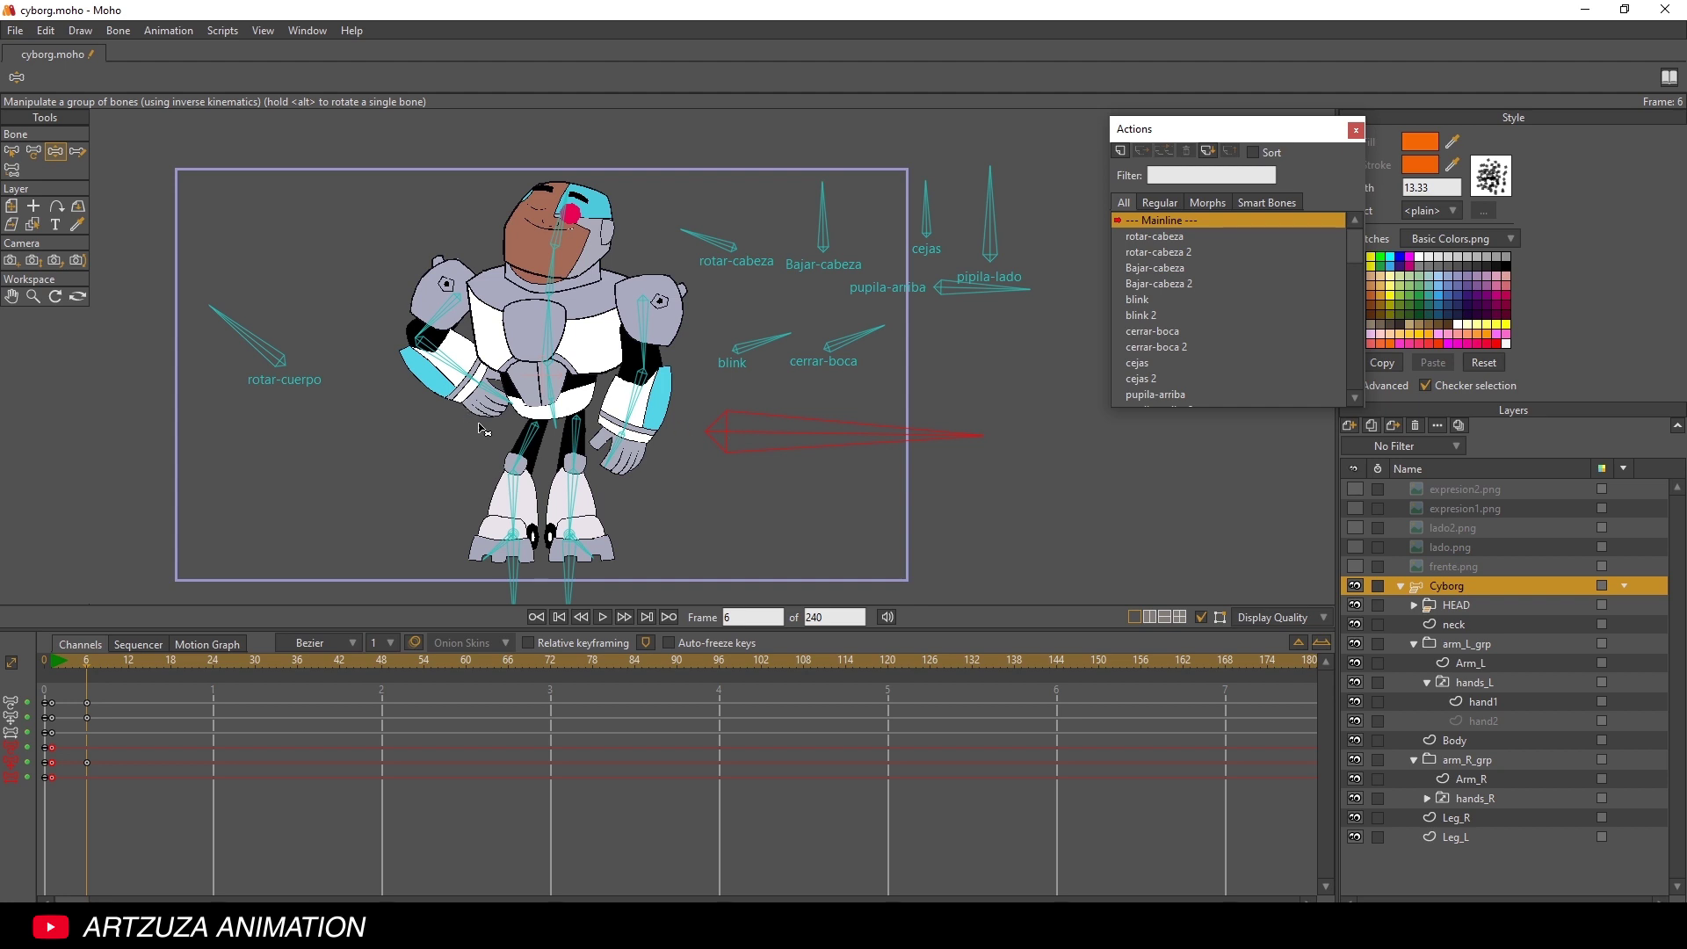
{"action": "left_click", "coordinate": [558, 418]}
{"action": "left_click_drag", "start_coordinate": [559, 418], "coordinate": [549, 422]}
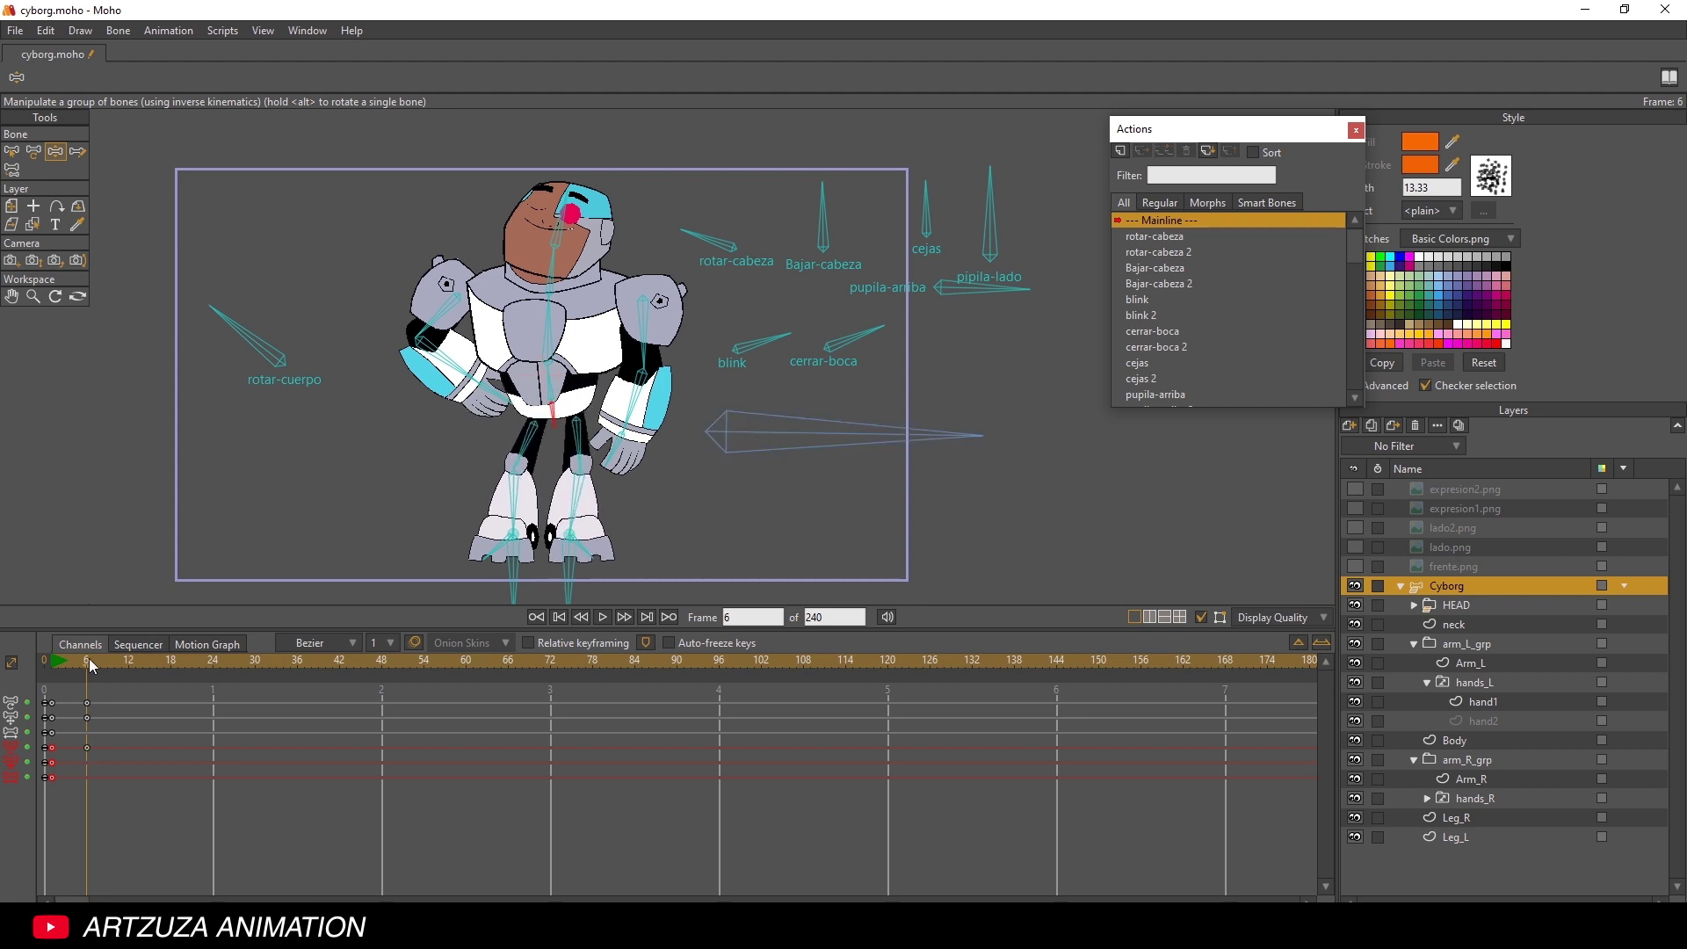
- Play the turn from frame 1 and scrub the timeline up to frame 12 to review the motion between the poses
{"action": "left_click_drag", "start_coordinate": [88, 657], "coordinate": [55, 666]}
{"action": "left_click", "coordinate": [602, 617]}
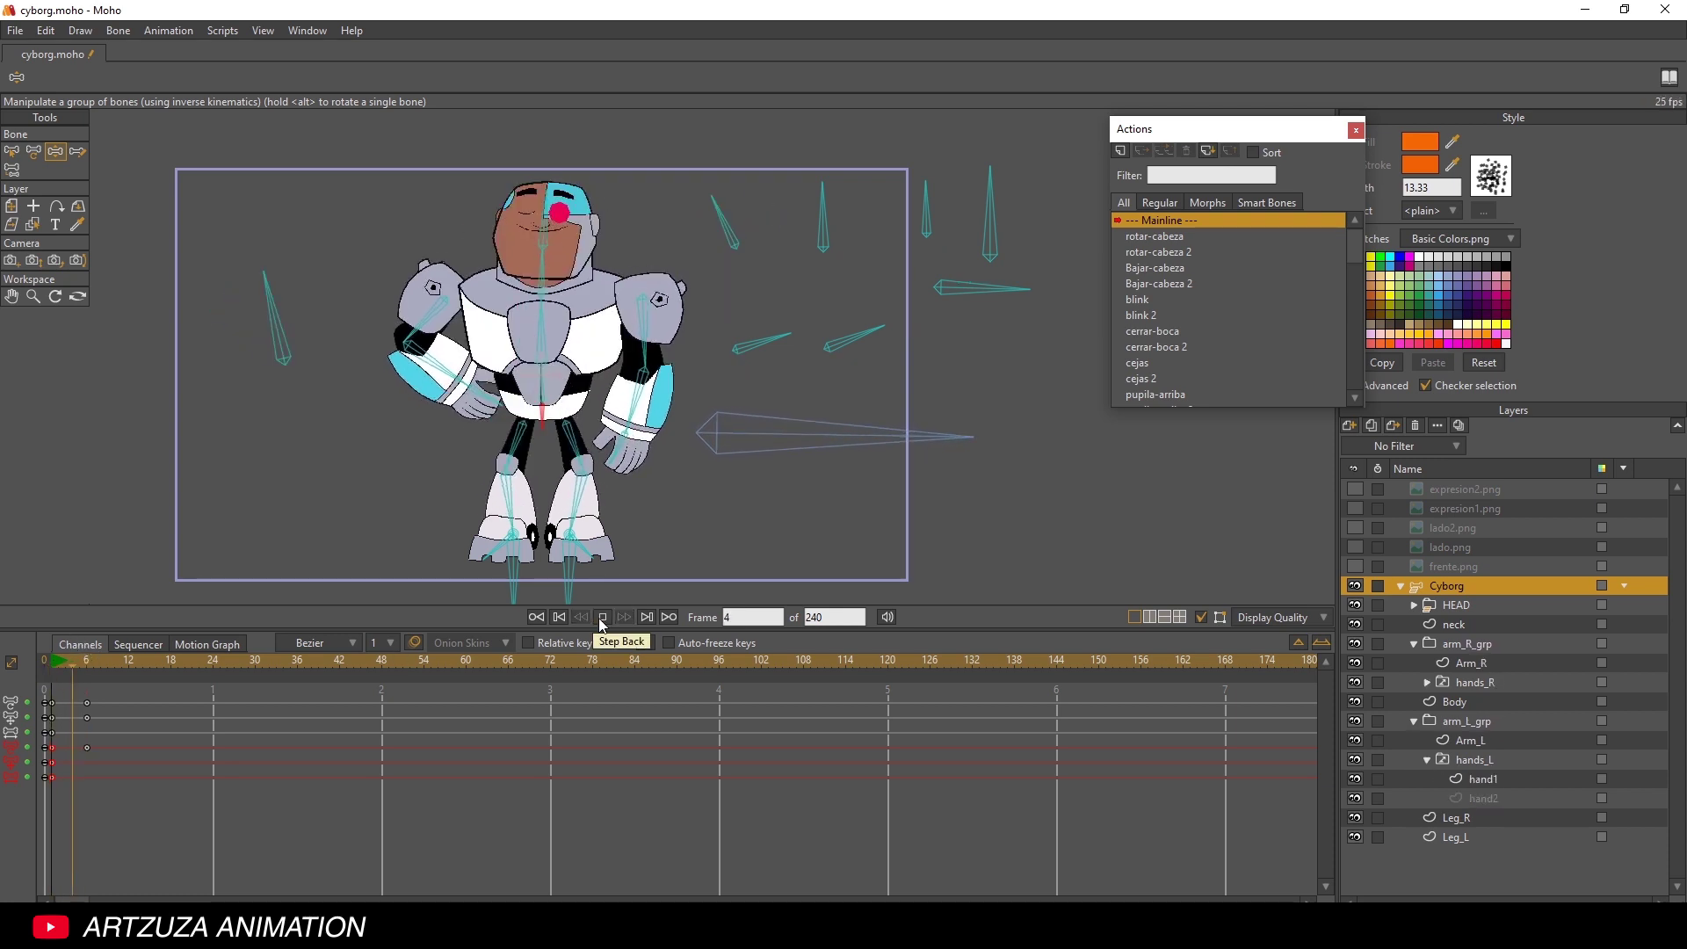
{"action": "left_click", "coordinate": [60, 665]}
{"action": "left_click_drag", "start_coordinate": [60, 665], "coordinate": [128, 665]}
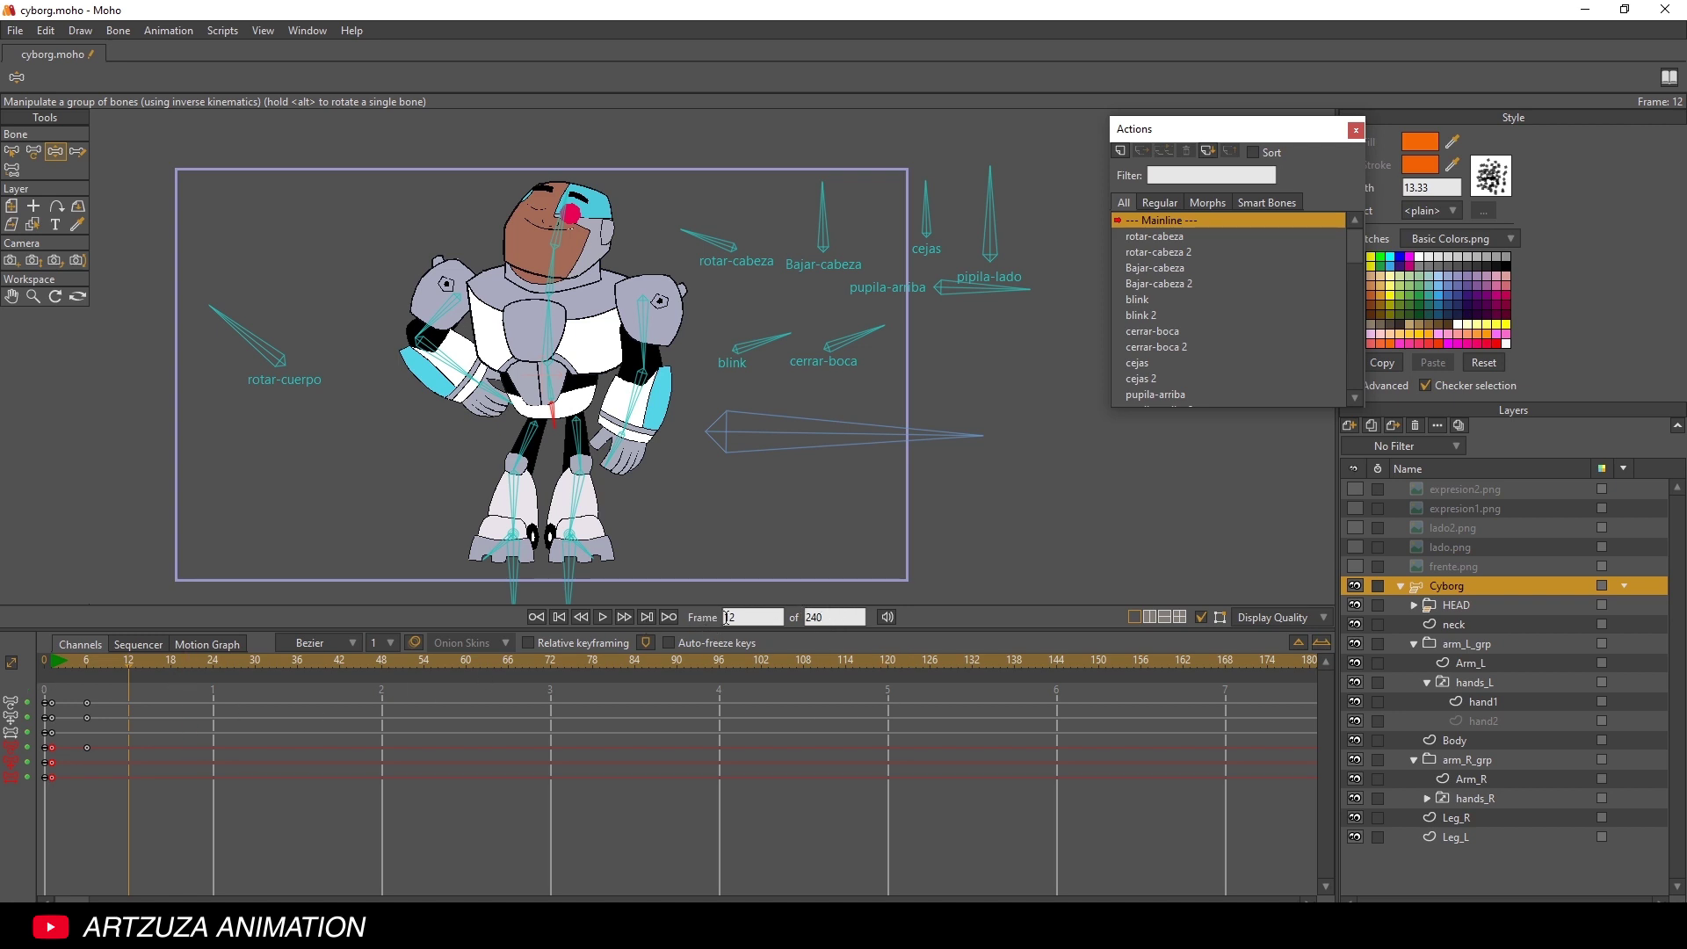
{"action": "left_click", "coordinate": [58, 664]}
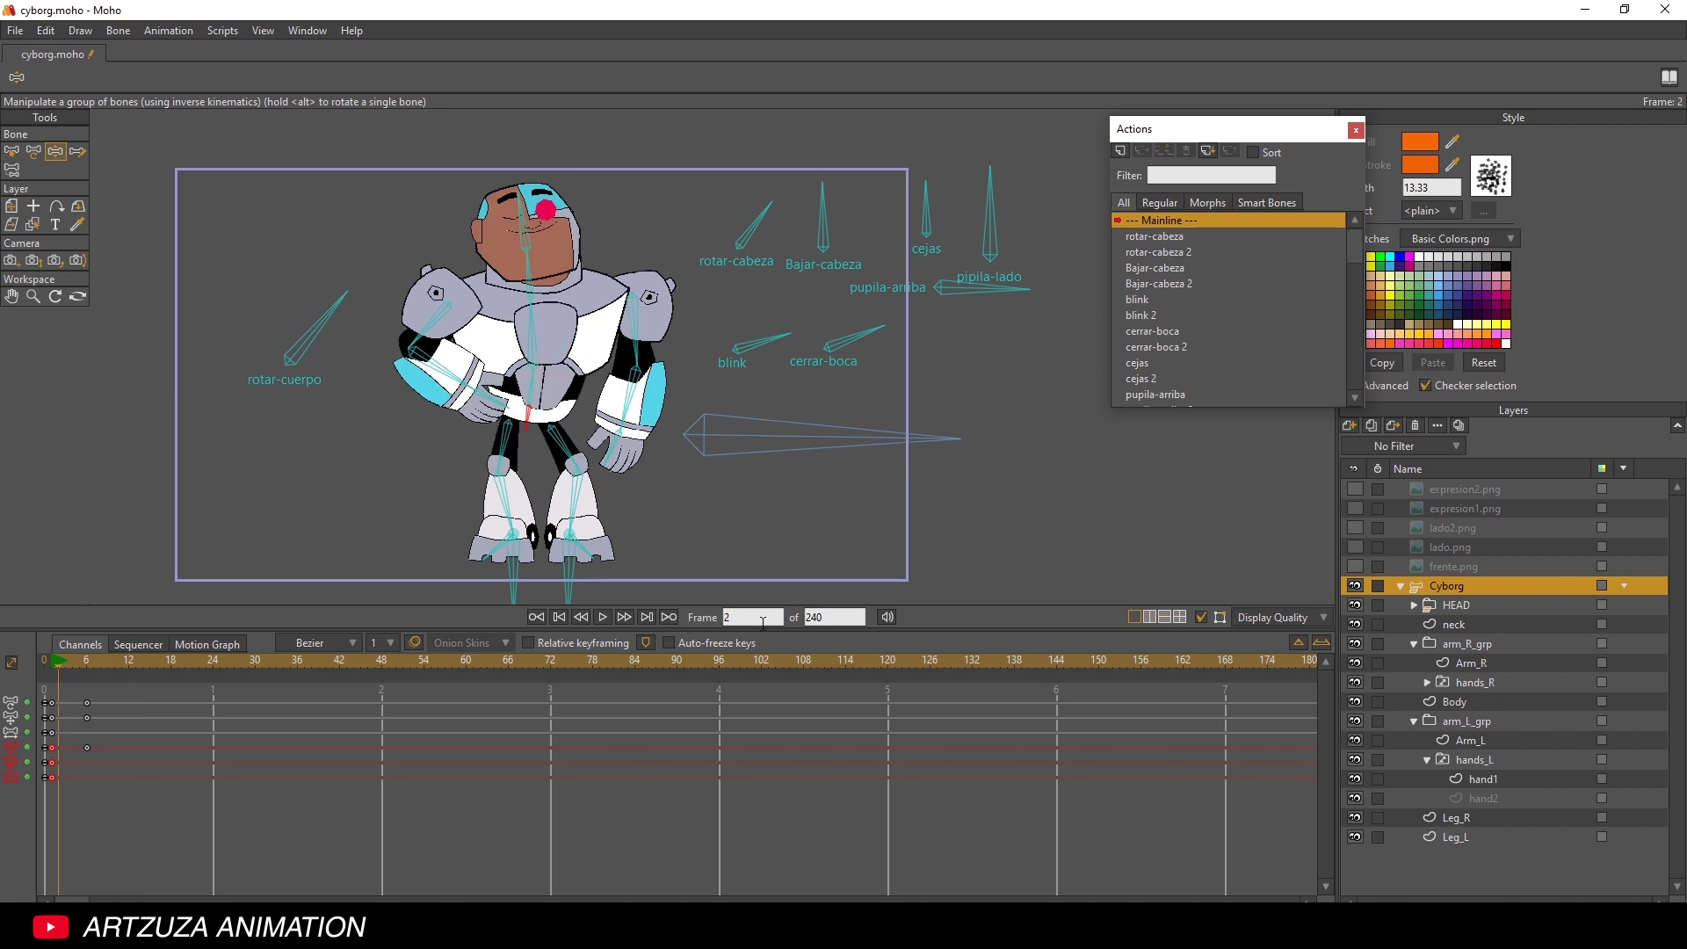
{"action": "left_click", "coordinate": [50, 657]}
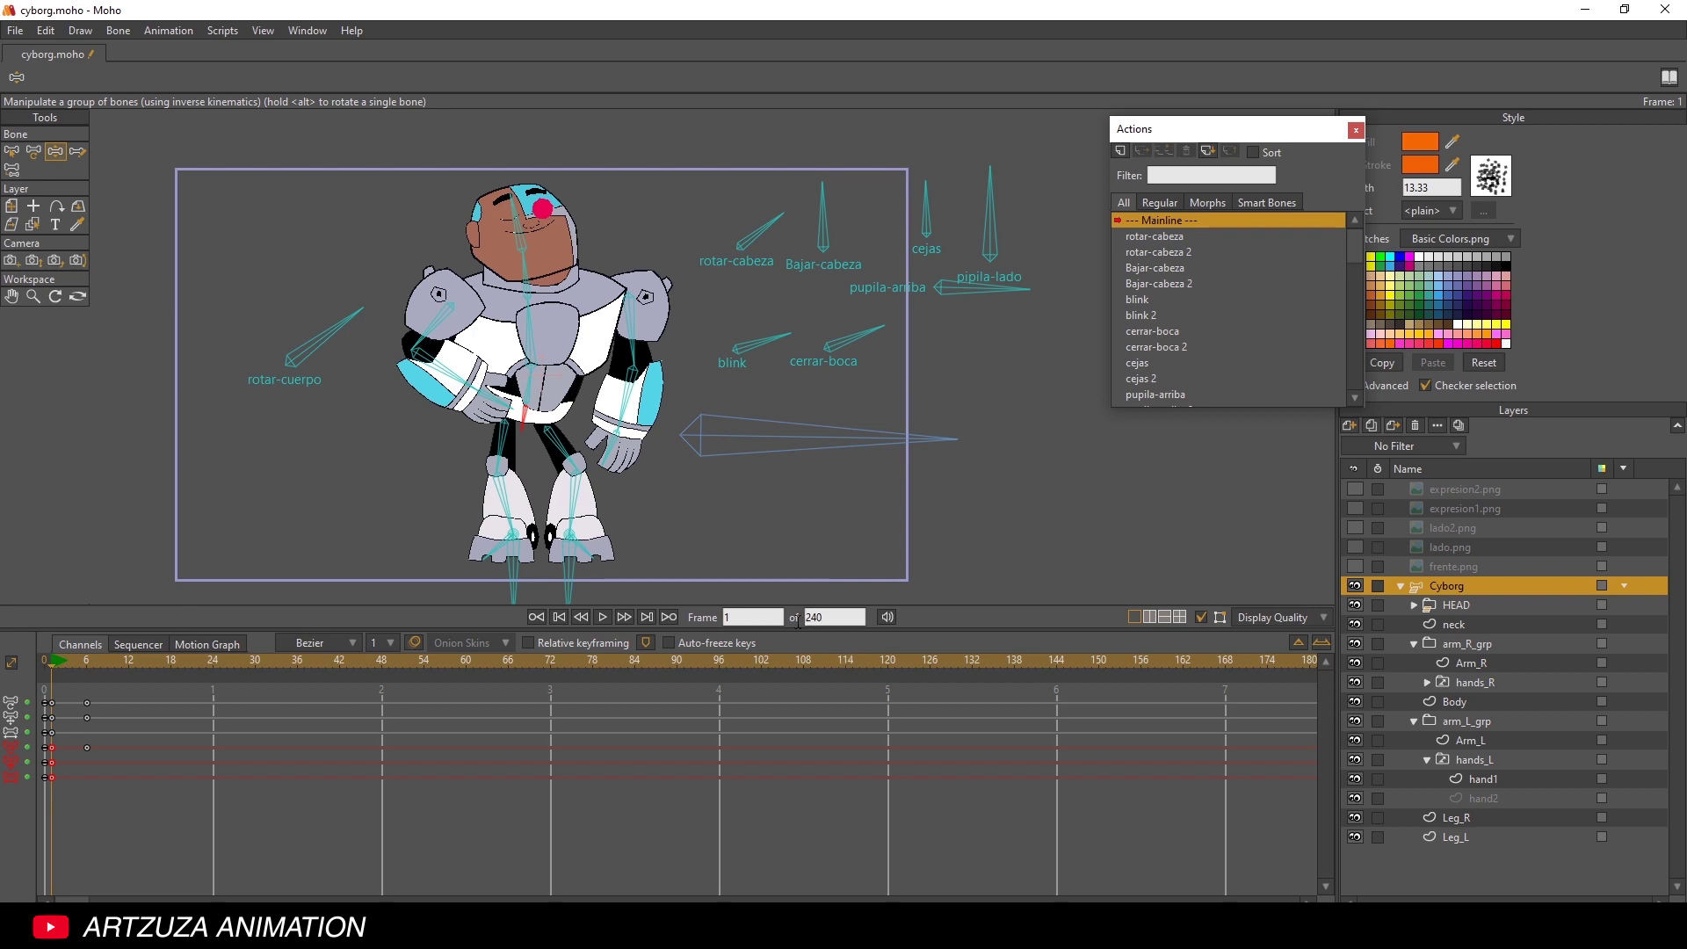
{"action": "left_click_drag", "start_coordinate": [67, 667], "coordinate": [640, 694]}
{"action": "left_click_drag", "start_coordinate": [257, 720], "coordinate": [240, 717]}
- Set the animation's end frame to 12
{"action": "double_click", "coordinate": [863, 617]}
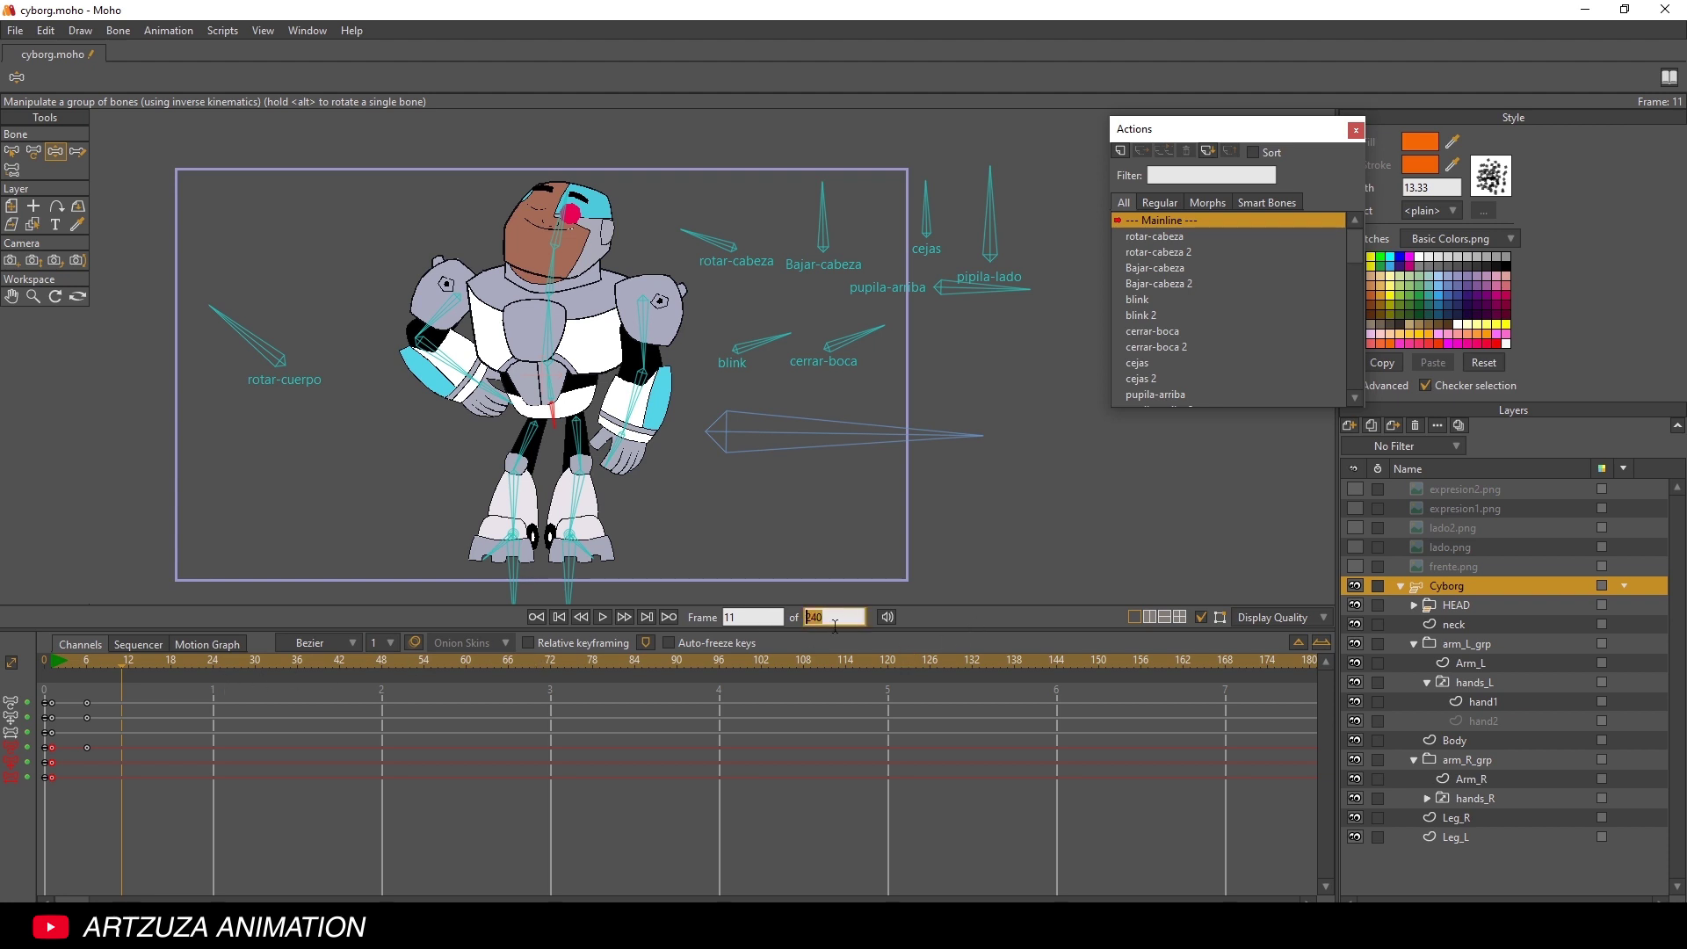
{"action": "type", "text": "12"}
{"action": "key", "text": "Return"}
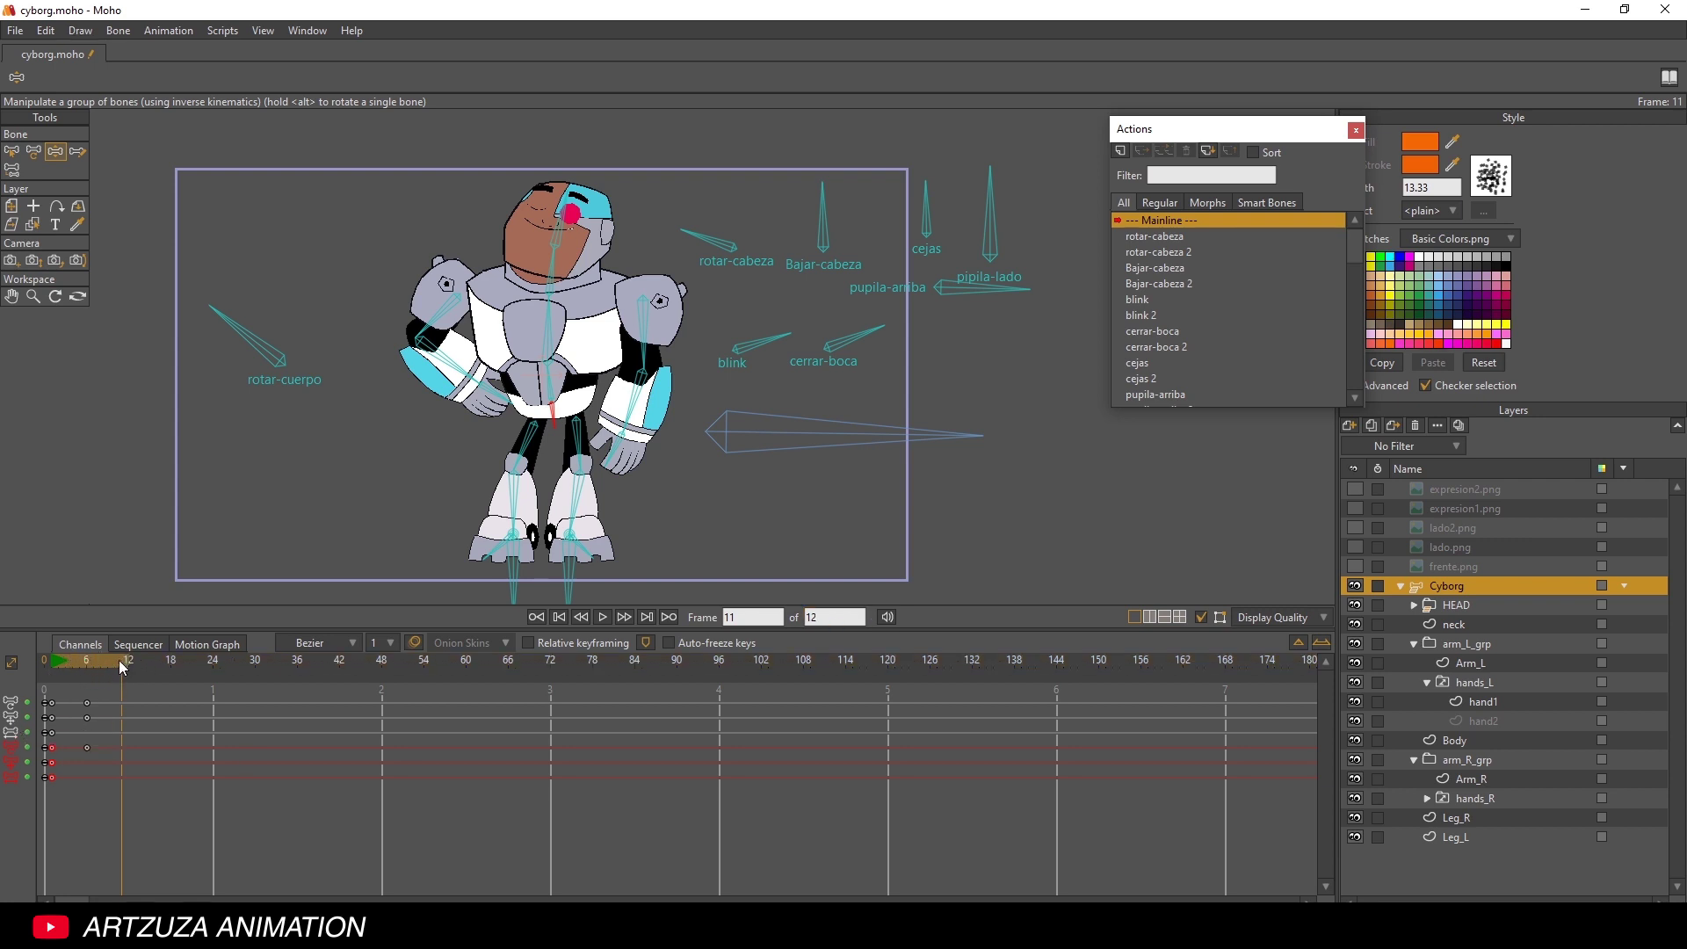
- Play the 12-frame range from its start and review the looping turn between the two poses
{"action": "left_click_drag", "start_coordinate": [119, 661], "coordinate": [56, 673]}
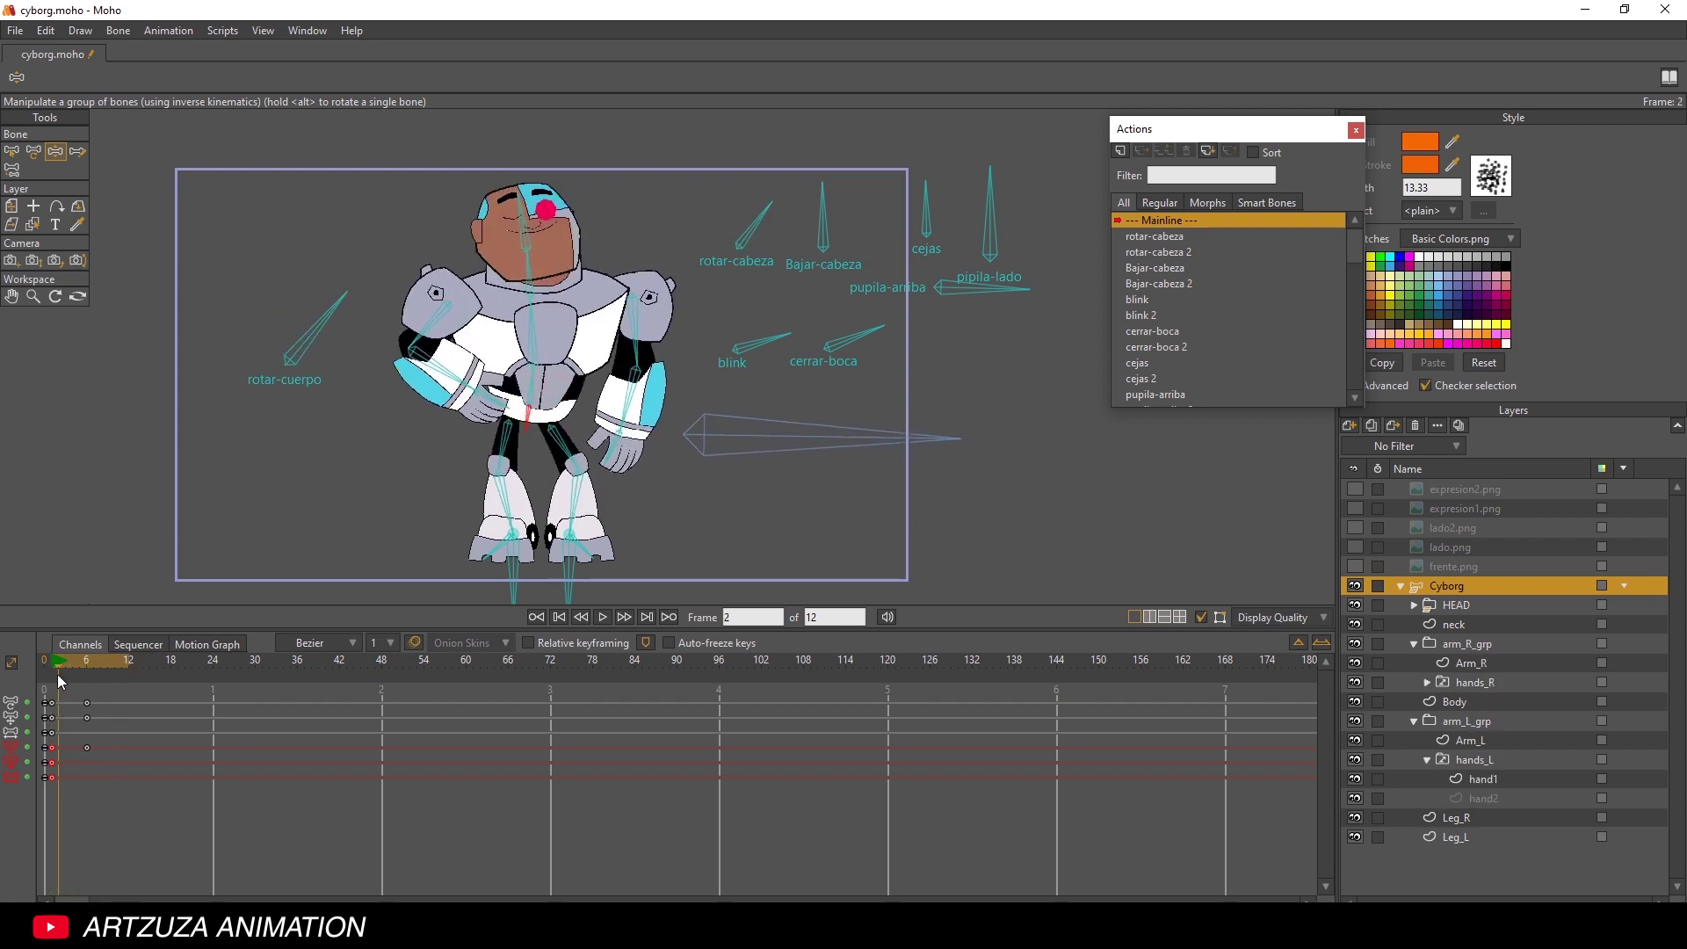
{"action": "left_click", "coordinate": [602, 617]}
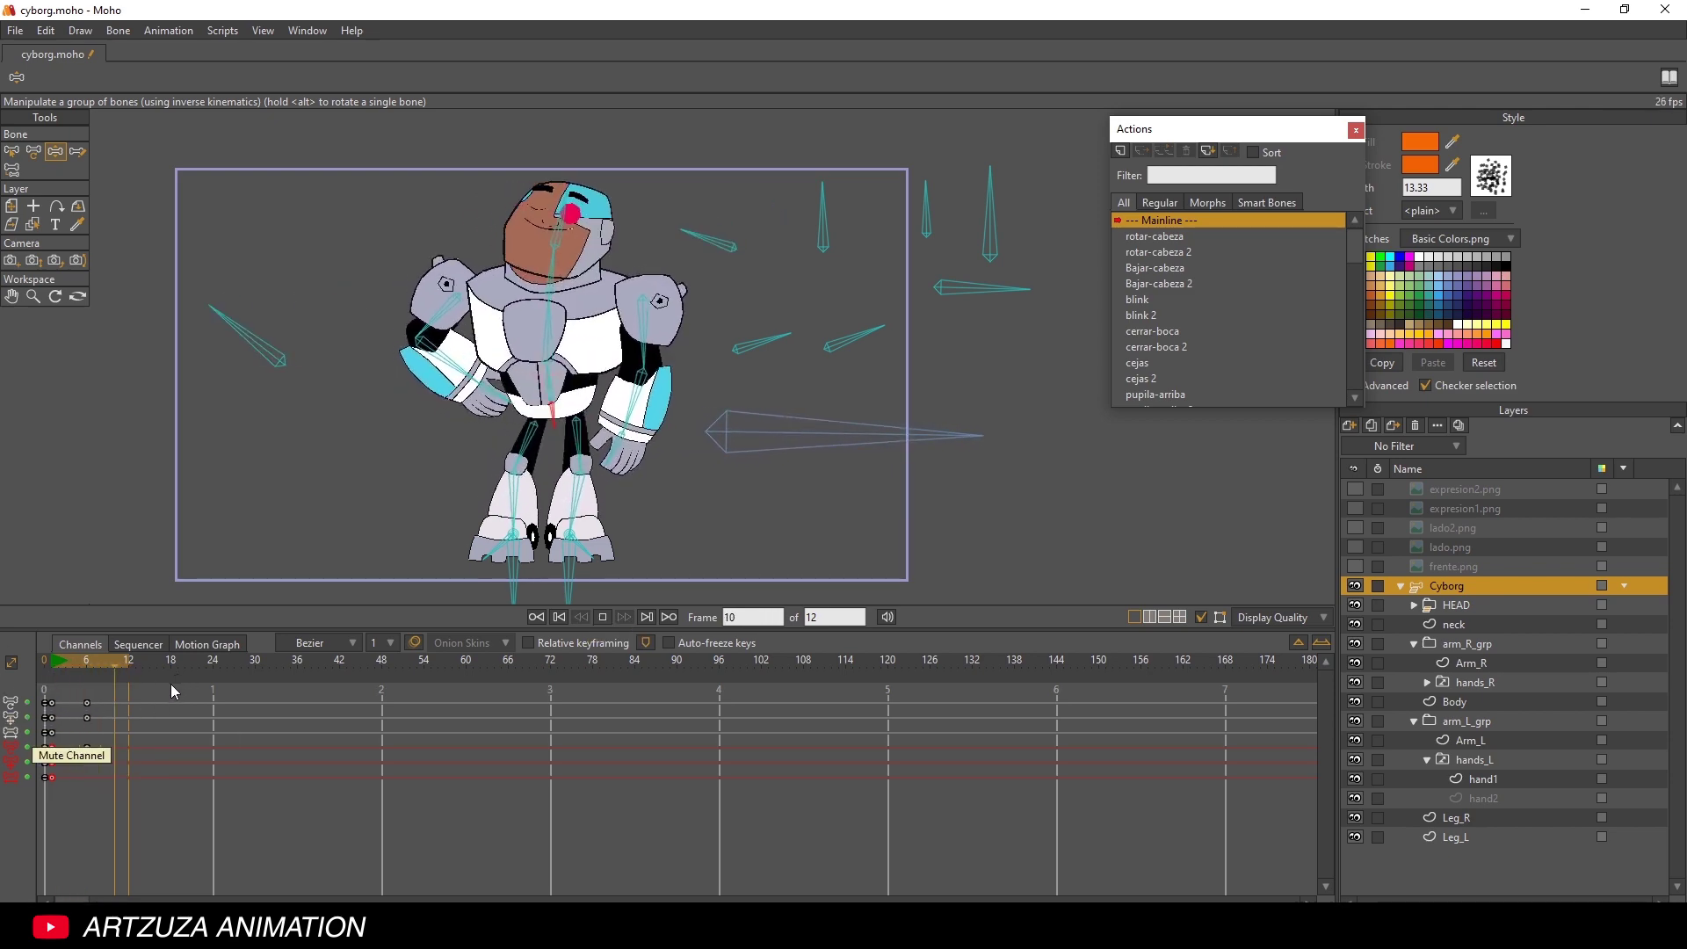
{"action": "left_click", "coordinate": [66, 666]}
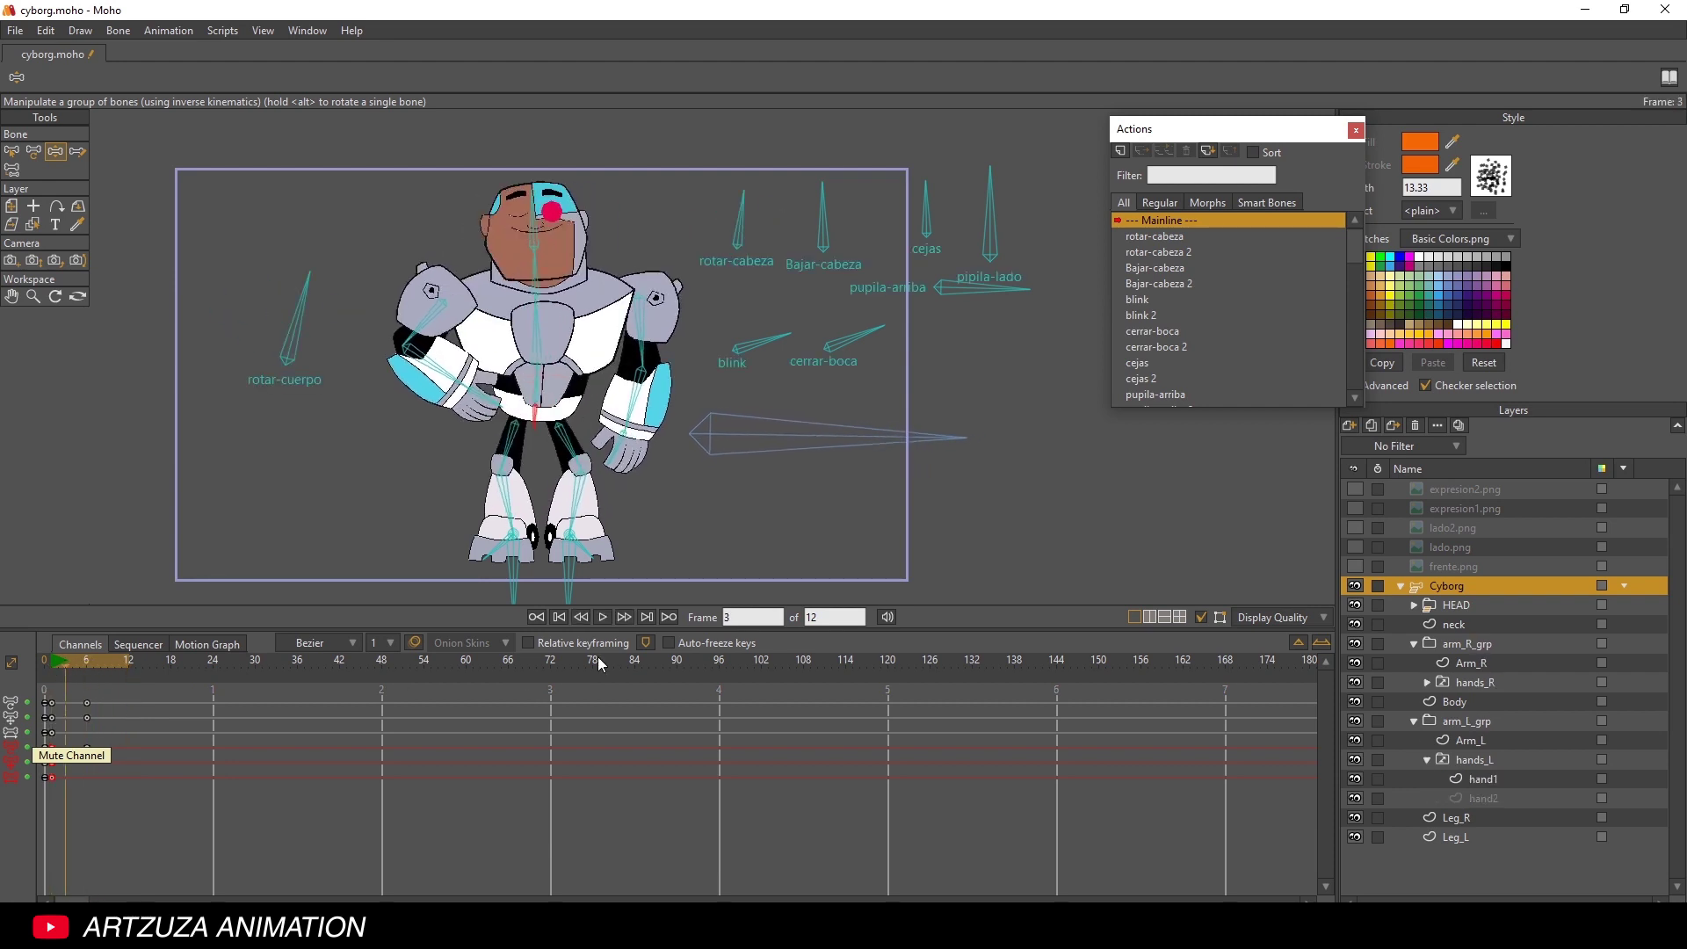
{"action": "left_click", "coordinate": [55, 665]}
{"action": "left_click", "coordinate": [51, 665]}
{"action": "mouse_move", "coordinate": [51, 665]}
{"action": "left_mouse_down"}
{"action": "mouse_move", "coordinate": [128, 665]}
{"action": "mouse_move", "coordinate": [54, 662]}
{"action": "left_mouse_up"}
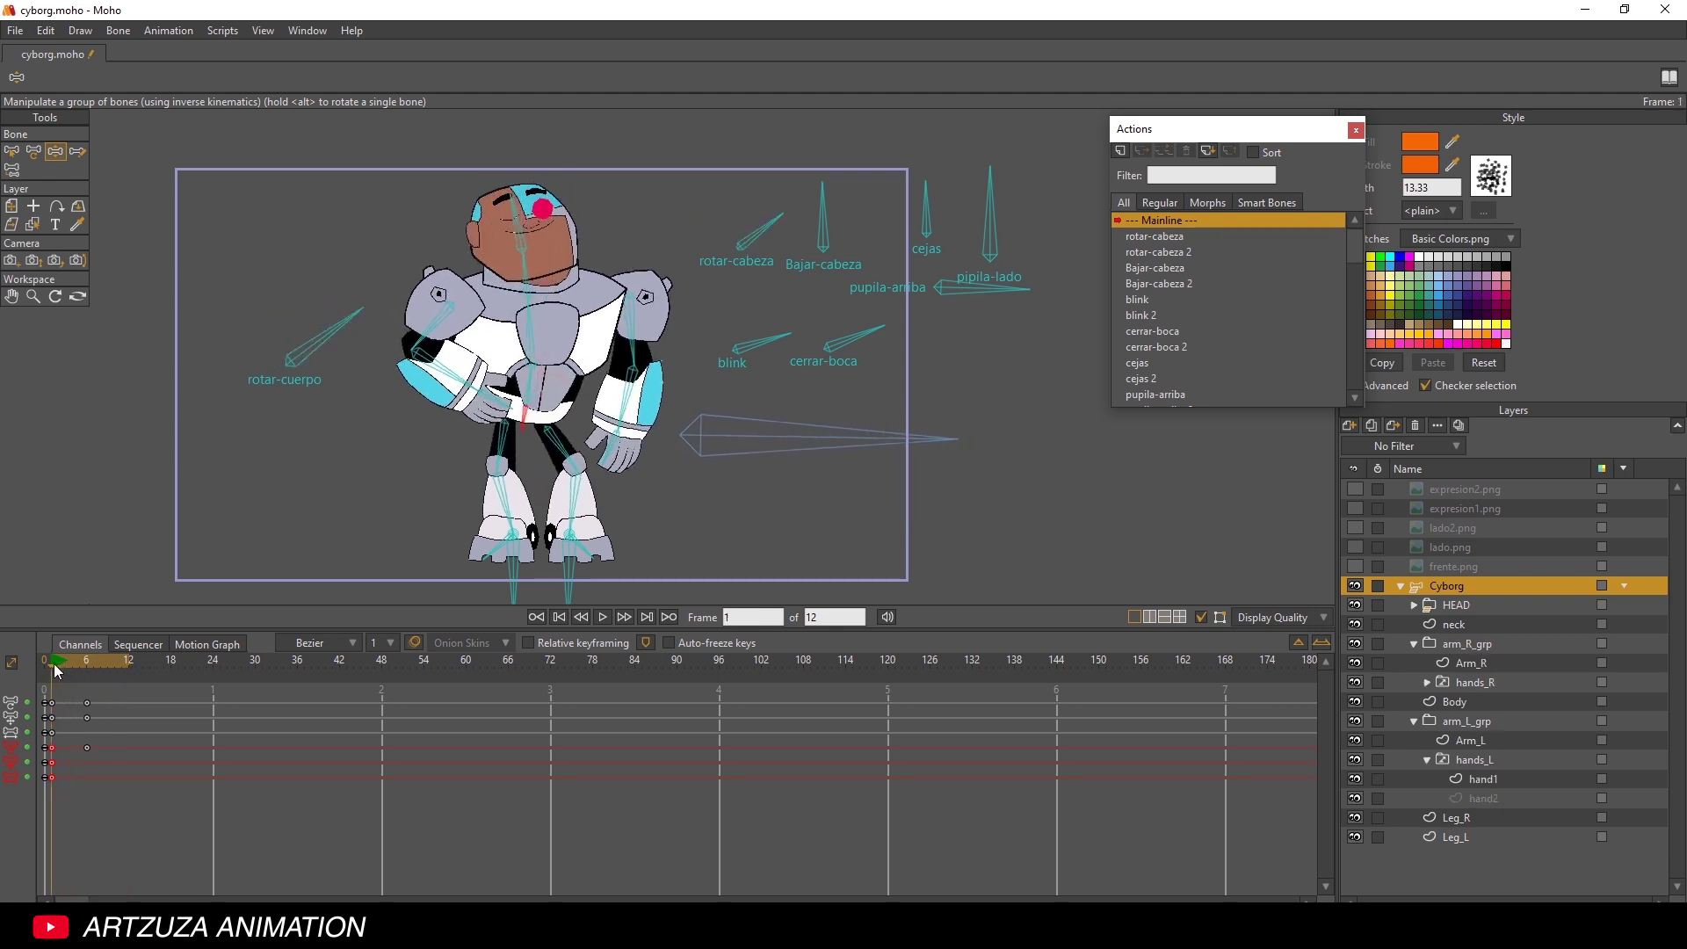
{"action": "left_click", "coordinate": [602, 617]}
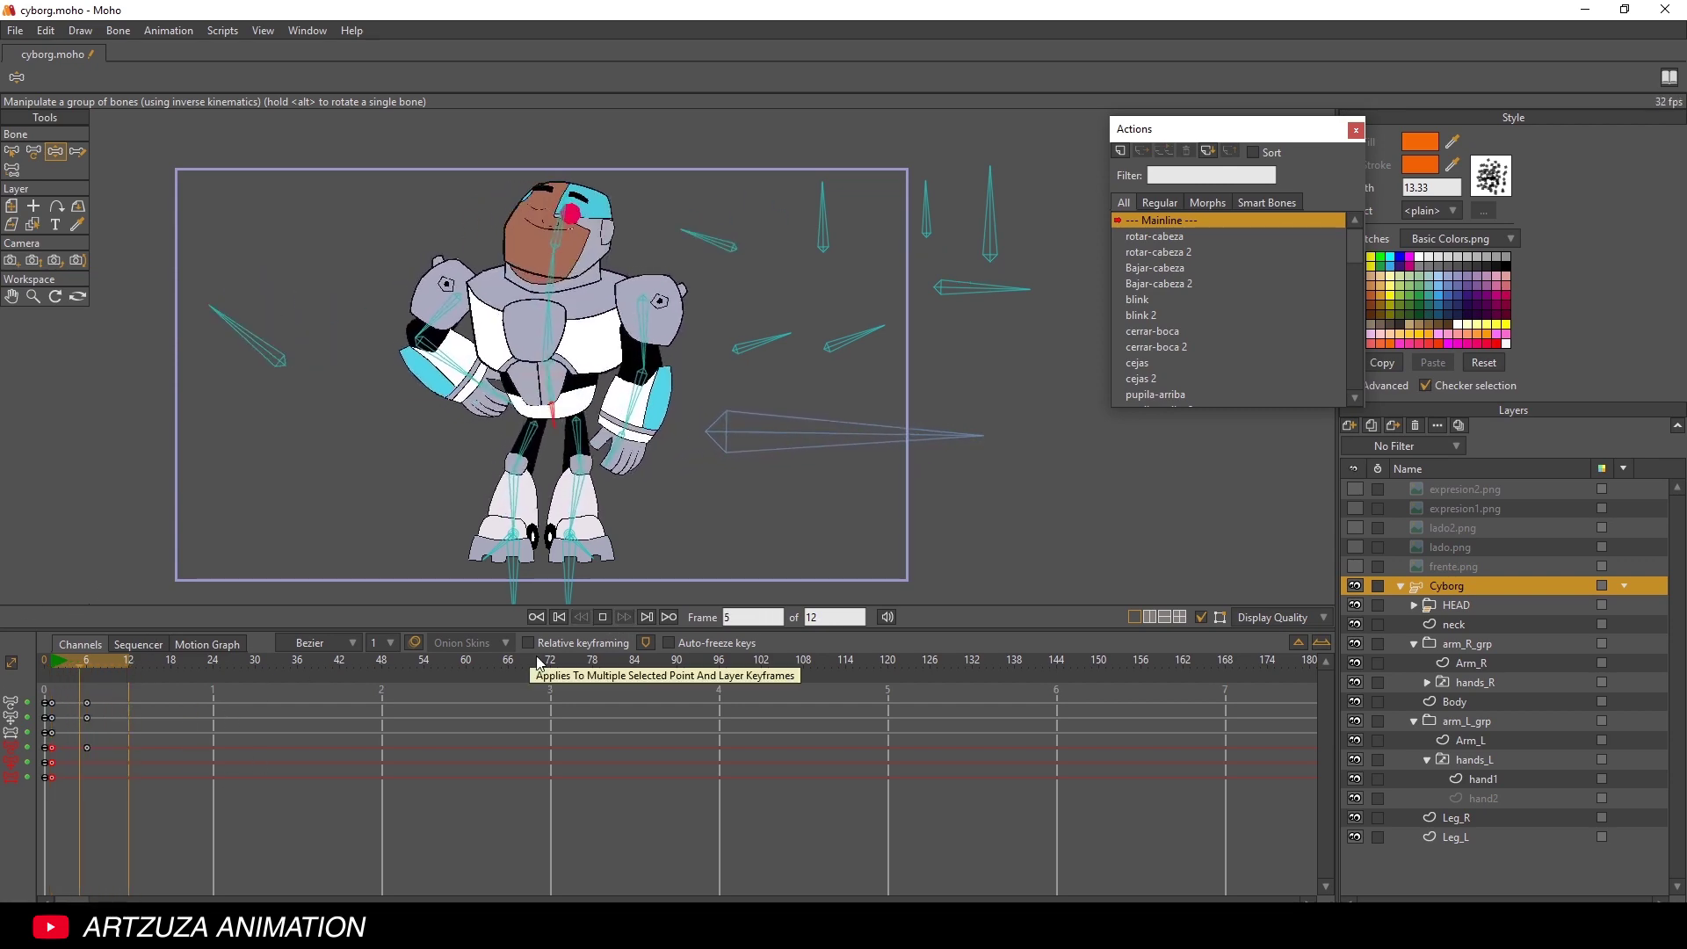
{"action": "left_click", "coordinate": [603, 615]}
- Select every bone of the rig at frame 6 and keyframe the full pose there
{"action": "mouse_move", "coordinate": [61, 657]}
{"action": "left_mouse_down"}
{"action": "mouse_move", "coordinate": [70, 668]}
{"action": "mouse_move", "coordinate": [49, 671]}
{"action": "mouse_move", "coordinate": [88, 674]}
{"action": "left_mouse_up"}
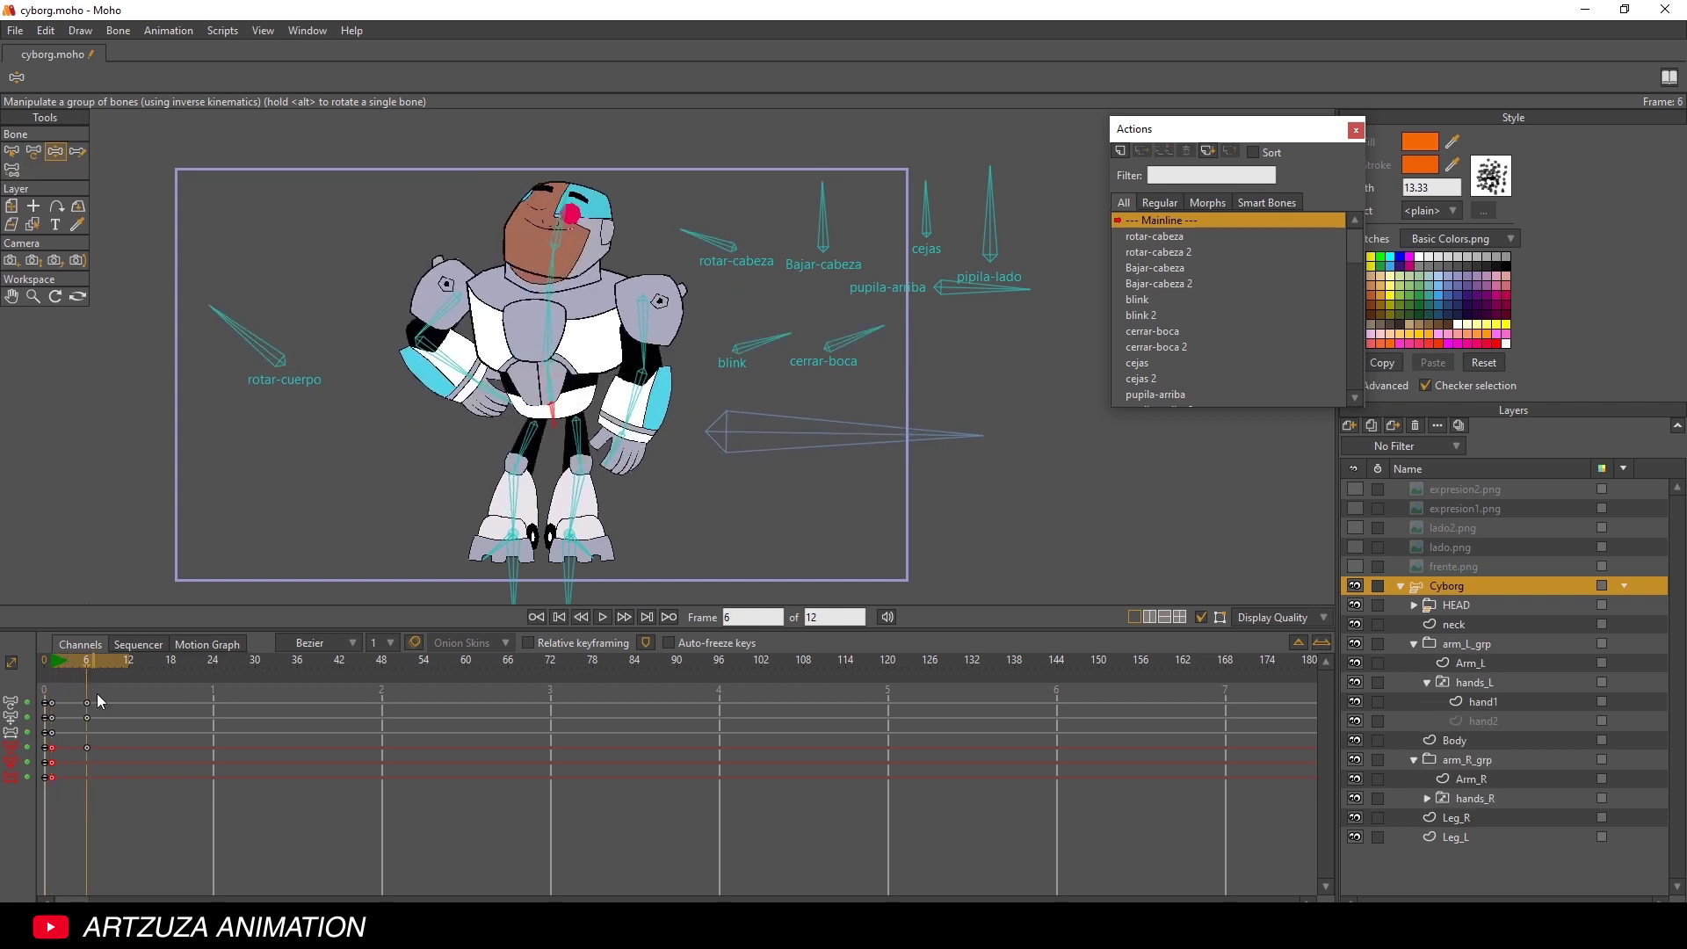
{"action": "left_click", "coordinate": [12, 151]}
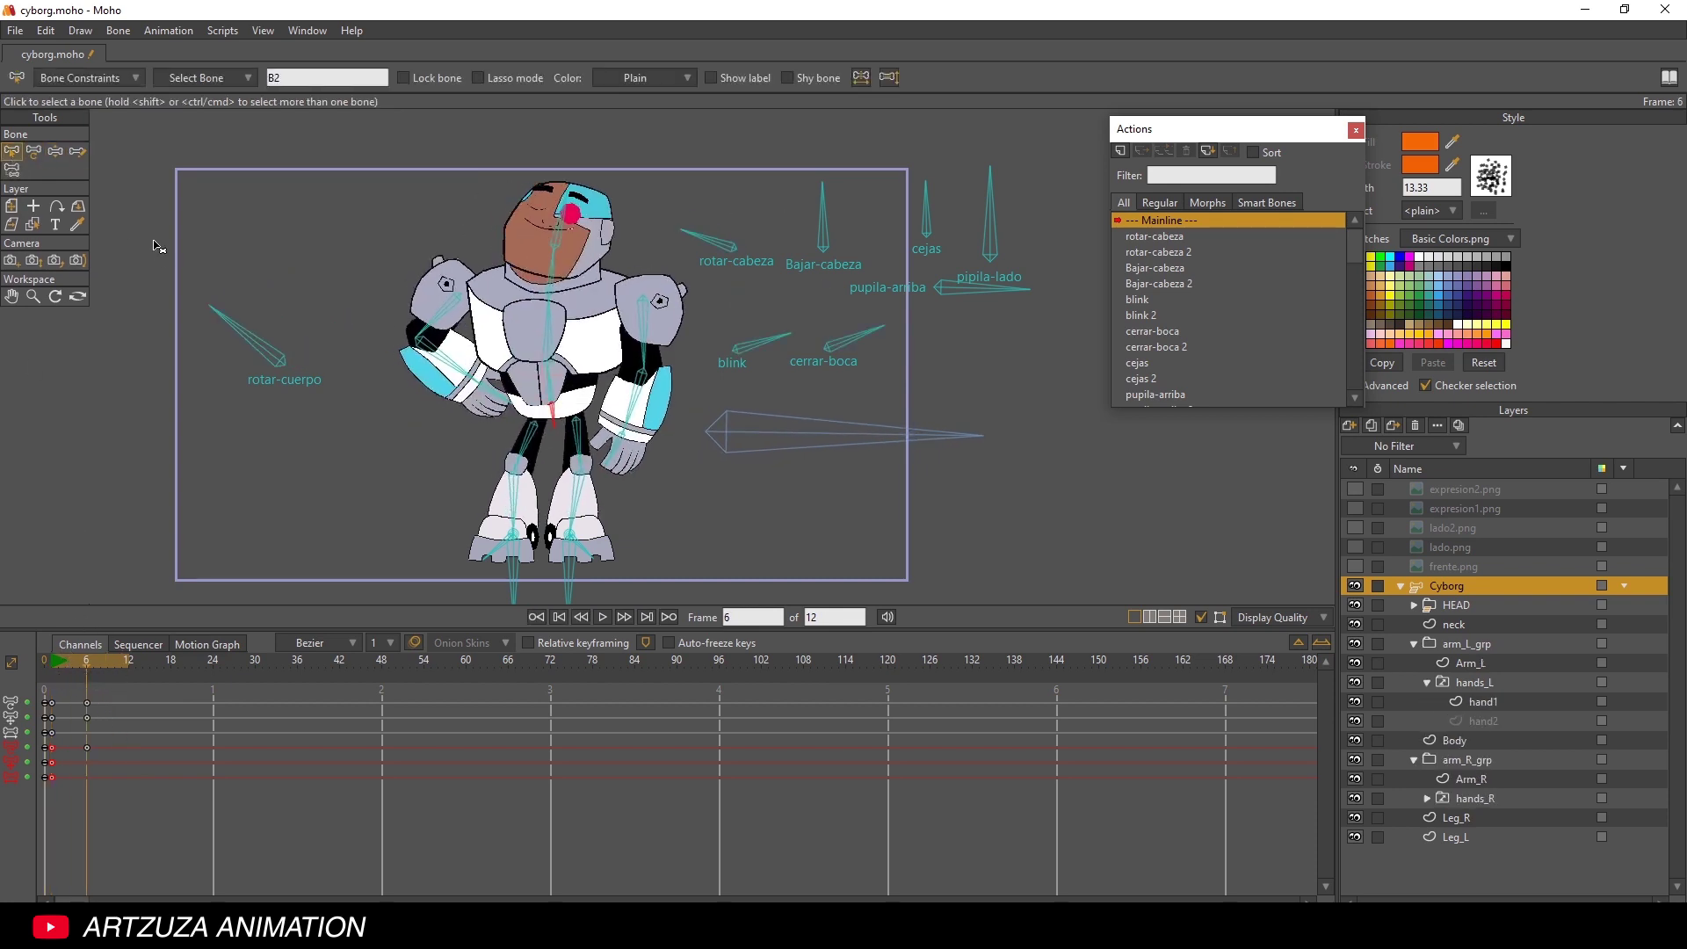
{"action": "left_click_drag", "start_coordinate": [176, 138], "coordinate": [1045, 615]}
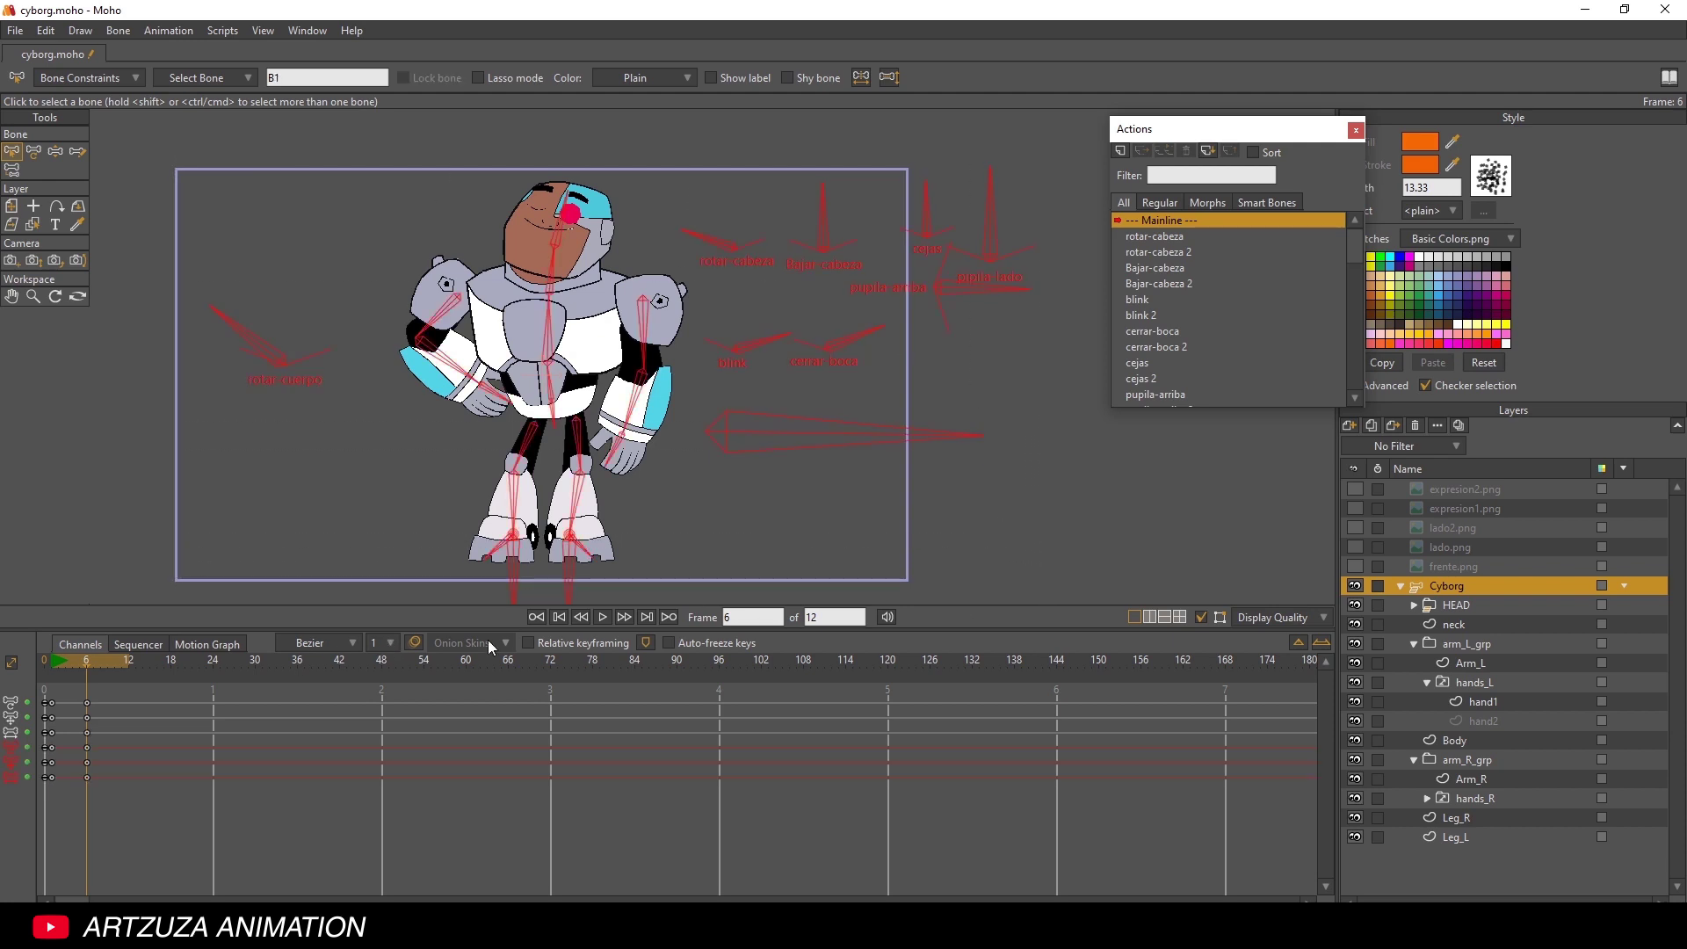
{"action": "mouse_move", "coordinate": [91, 667]}
{"action": "left_mouse_down"}
{"action": "mouse_move", "coordinate": [66, 659]}
{"action": "mouse_move", "coordinate": [94, 666]}
{"action": "left_mouse_up"}
{"action": "left_click", "coordinate": [87, 667]}
- At frame 3, lower the body with the large control bone and tilt the head down with the Bajar-cabeza bone
{"action": "left_click_drag", "start_coordinate": [70, 670], "coordinate": [51, 666]}
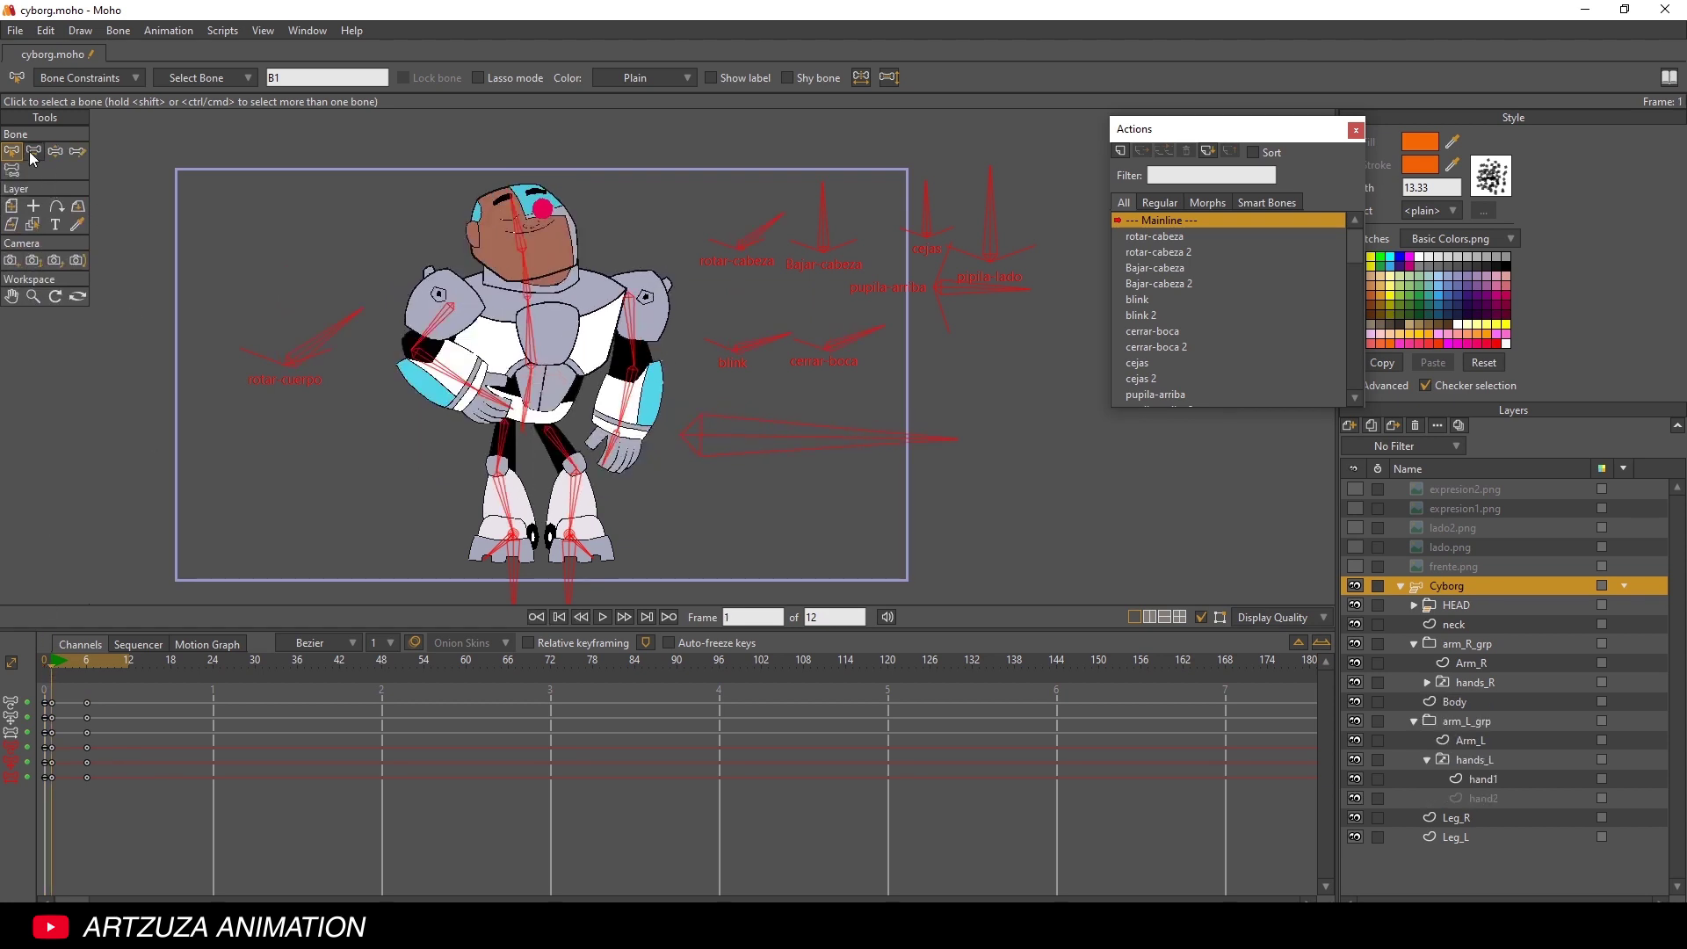
{"action": "left_click", "coordinate": [352, 229]}
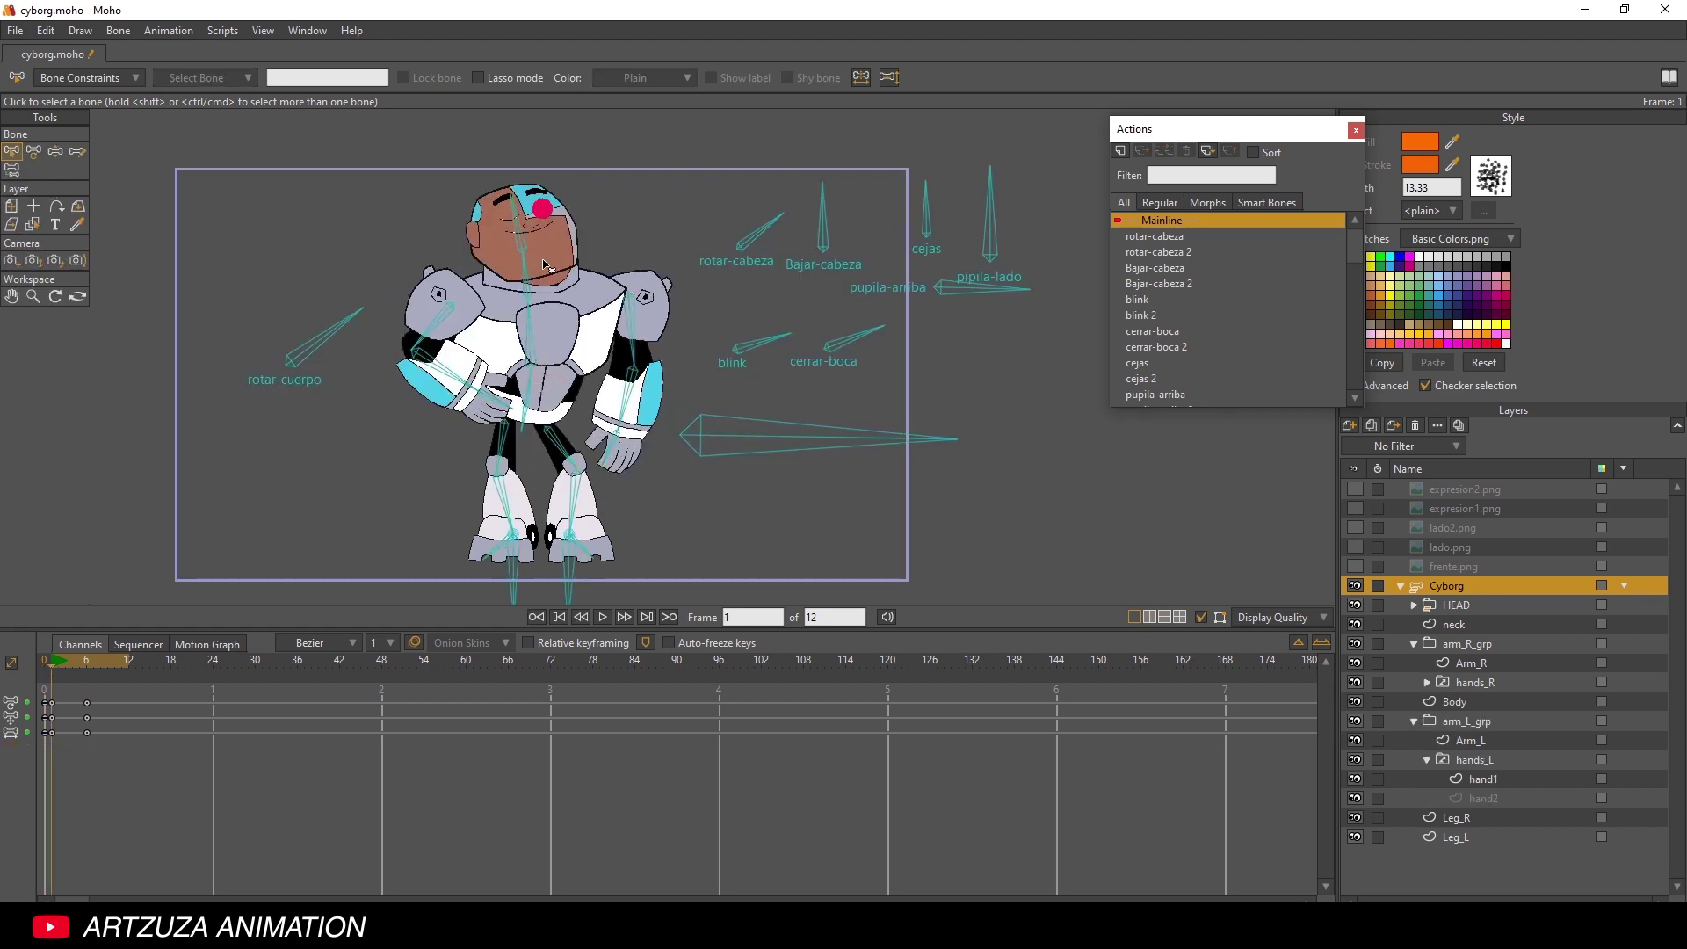
{"action": "scroll", "coordinate": [238, 593], "scroll_direction": "down", "scroll_amount": 1}
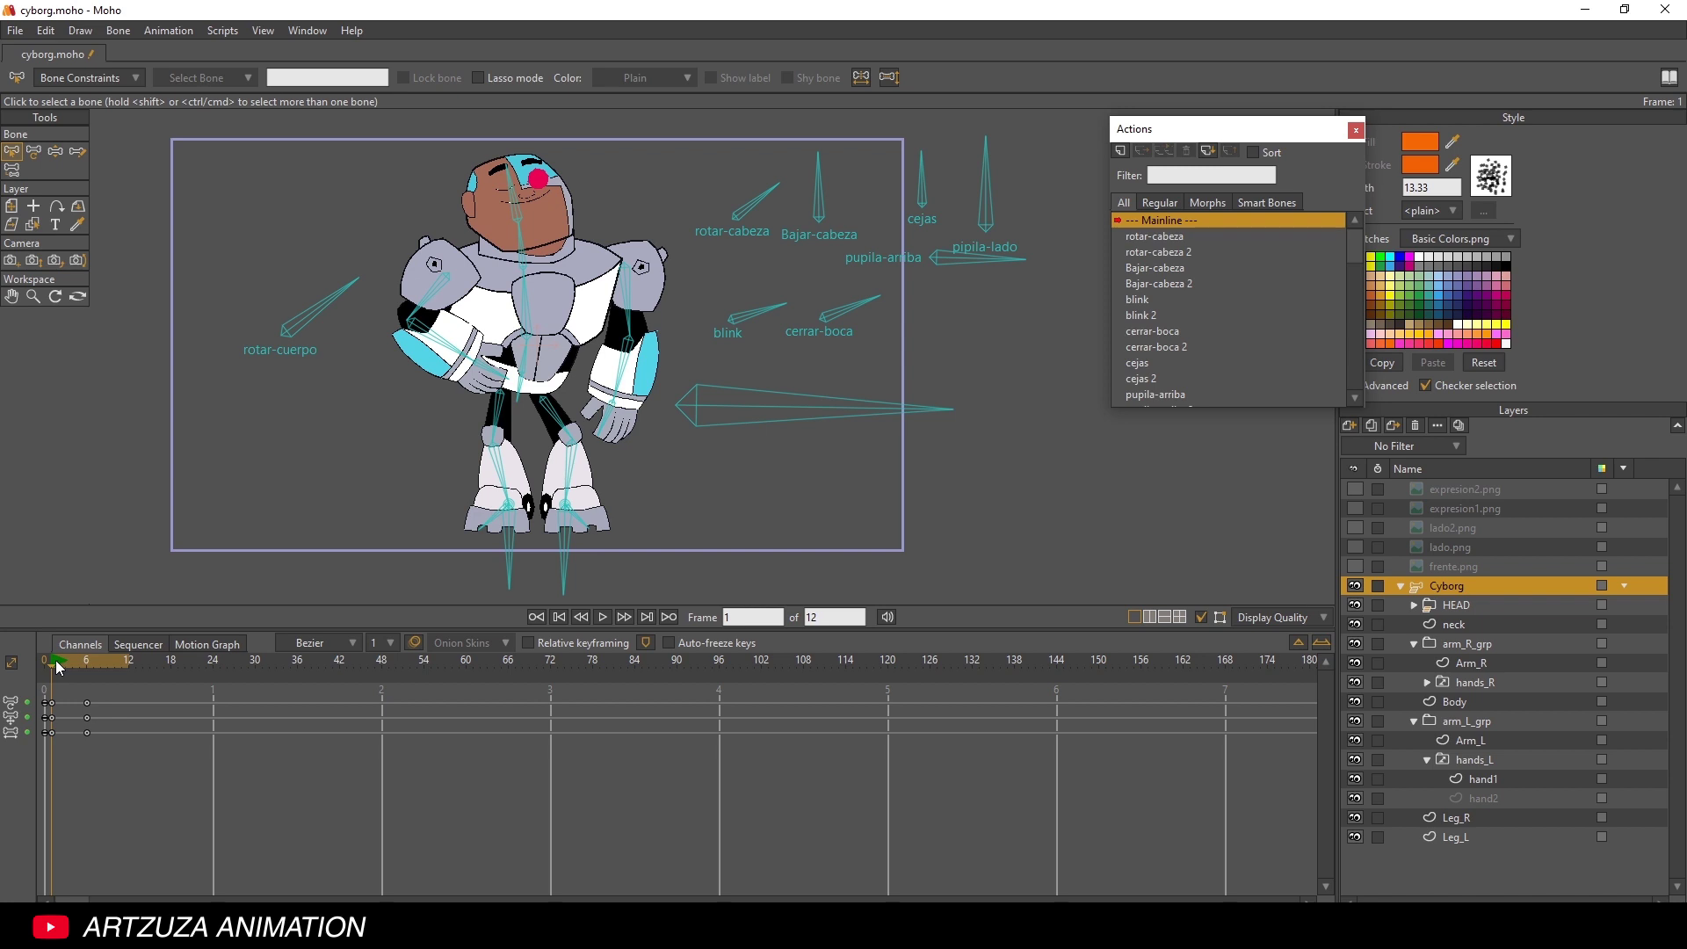
{"action": "left_click_drag", "start_coordinate": [58, 666], "coordinate": [67, 668]}
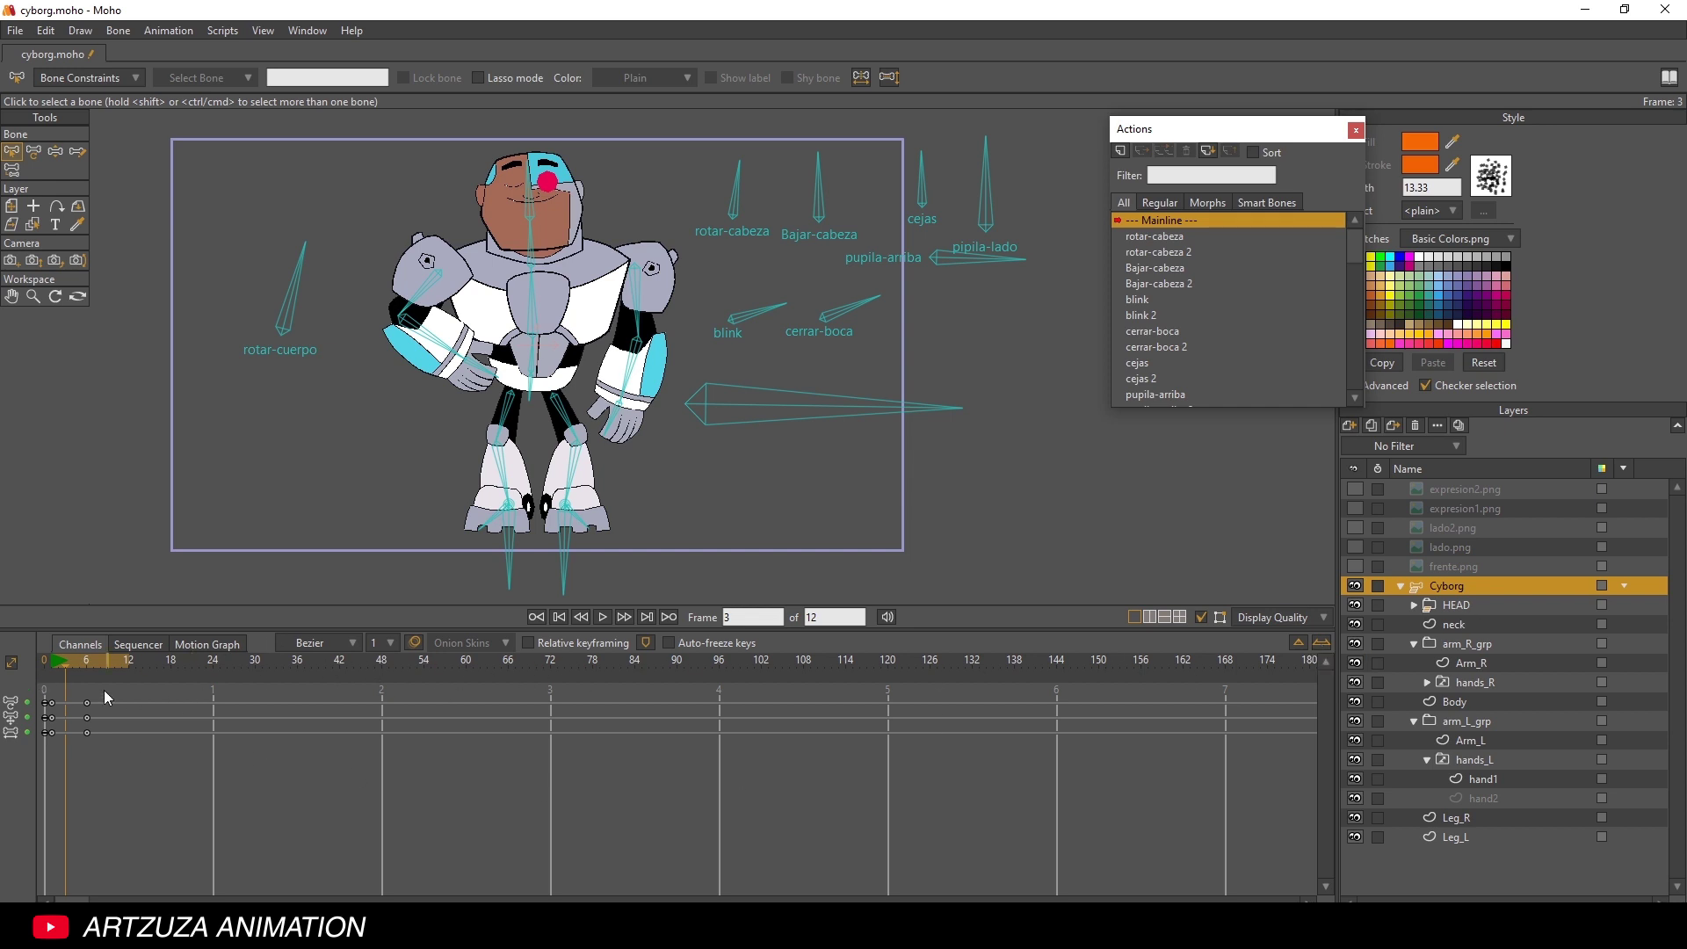
{"action": "left_click", "coordinate": [1321, 644]}
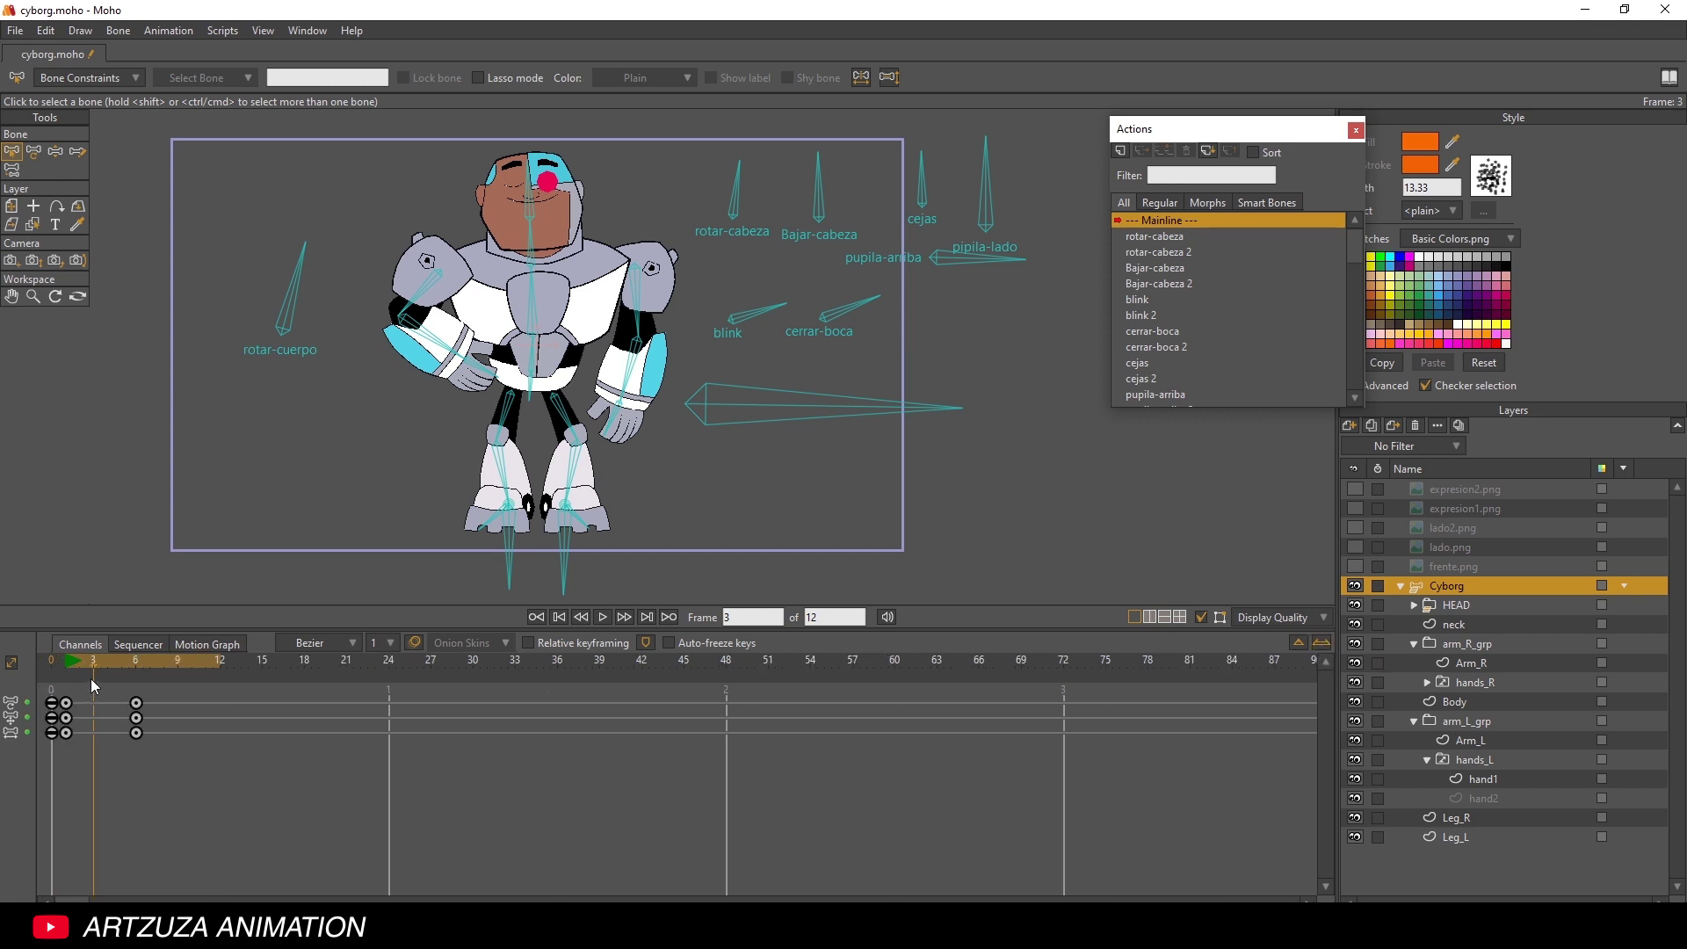
{"action": "mouse_move", "coordinate": [93, 667]}
{"action": "left_mouse_down"}
{"action": "mouse_move", "coordinate": [76, 666]}
{"action": "mouse_move", "coordinate": [123, 670]}
{"action": "mouse_move", "coordinate": [91, 661]}
{"action": "left_mouse_up"}
{"action": "left_click", "coordinate": [56, 151]}
{"action": "left_click_drag", "start_coordinate": [732, 410], "coordinate": [735, 421]}
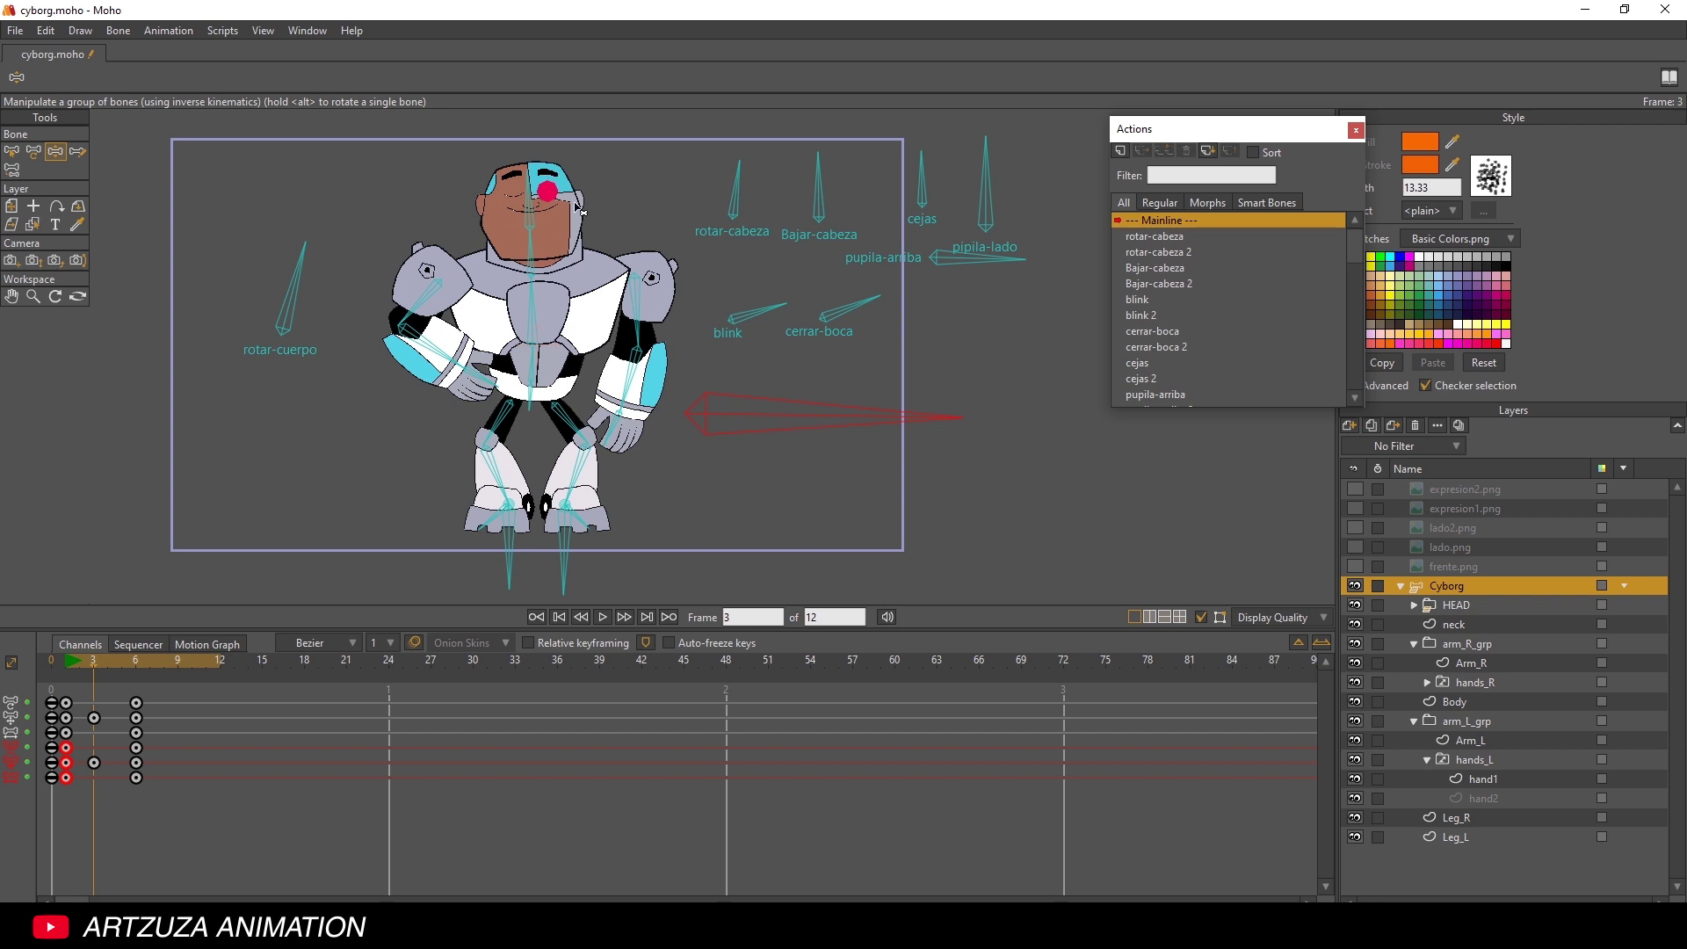
{"action": "left_click_drag", "start_coordinate": [817, 187], "coordinate": [747, 215]}
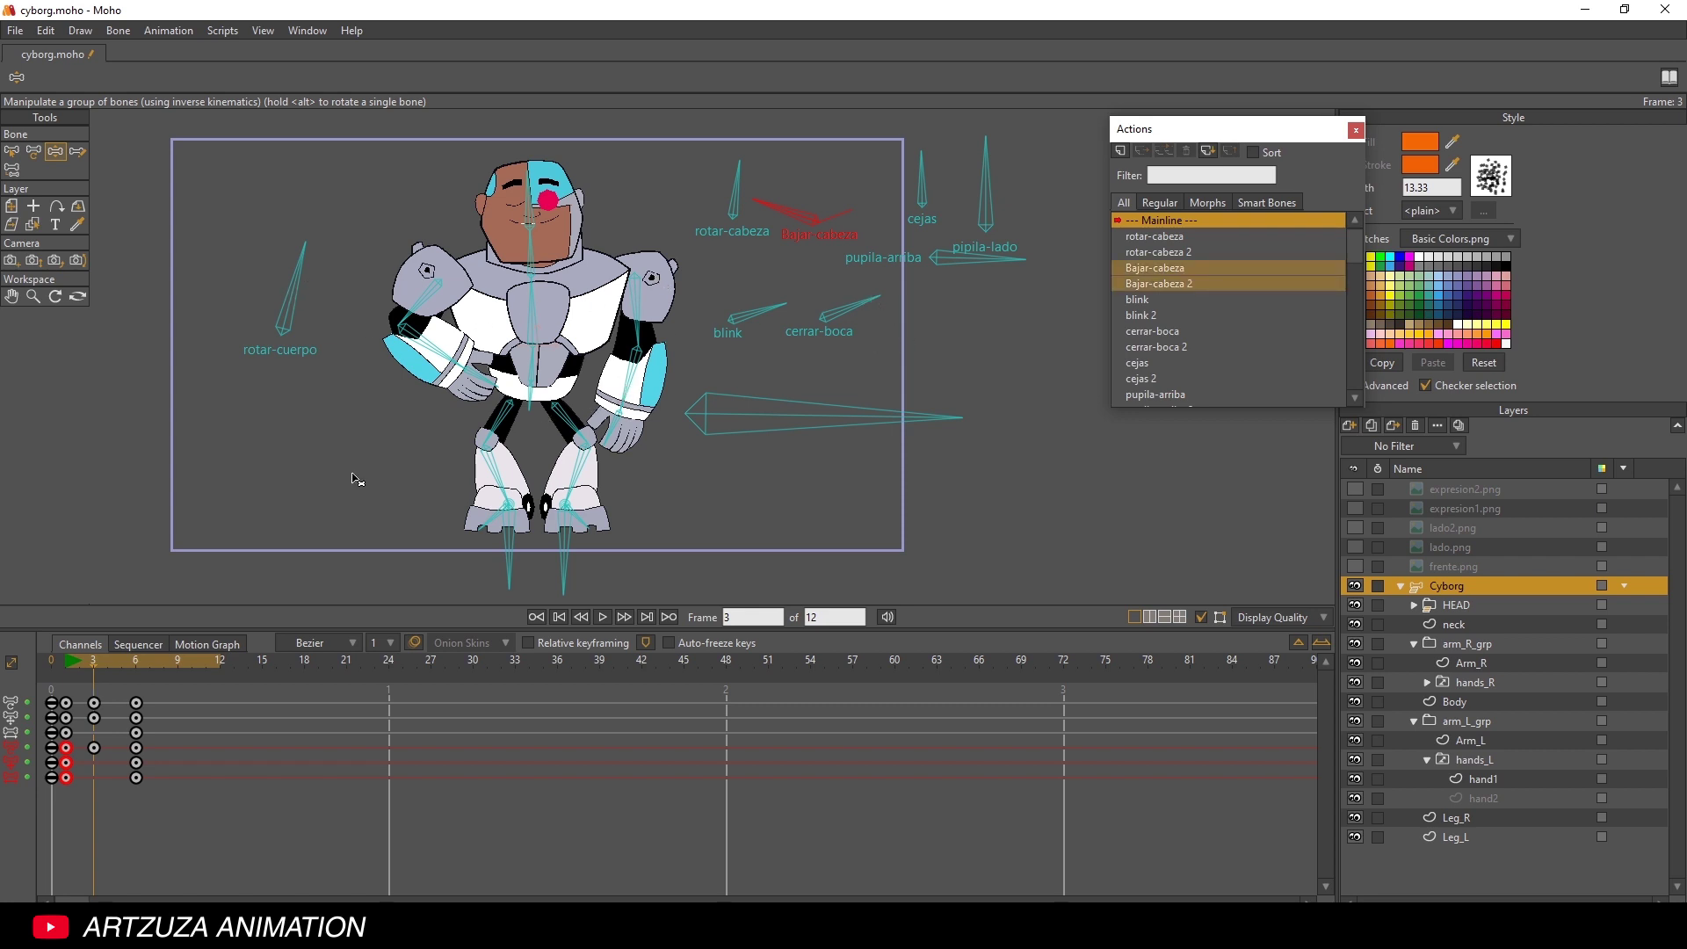
- Play the animation from frame 1 to check the new in-between dip at frame 3
{"action": "left_click", "coordinate": [75, 667]}
{"action": "left_click", "coordinate": [69, 670]}
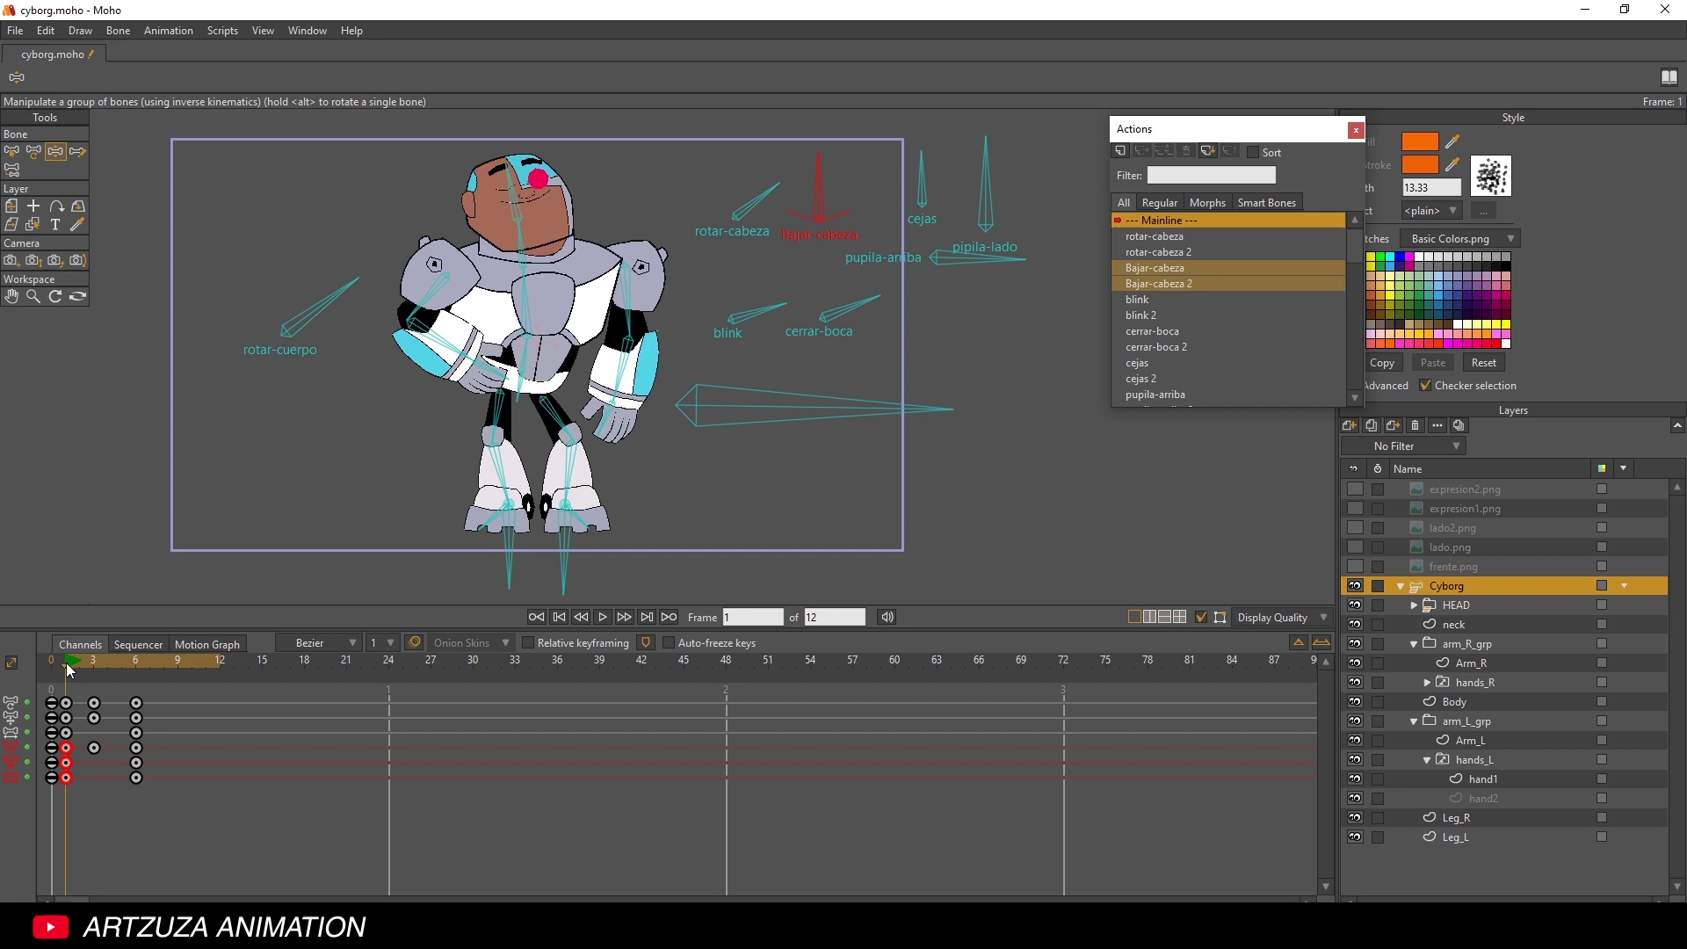
{"action": "left_click", "coordinate": [603, 617]}
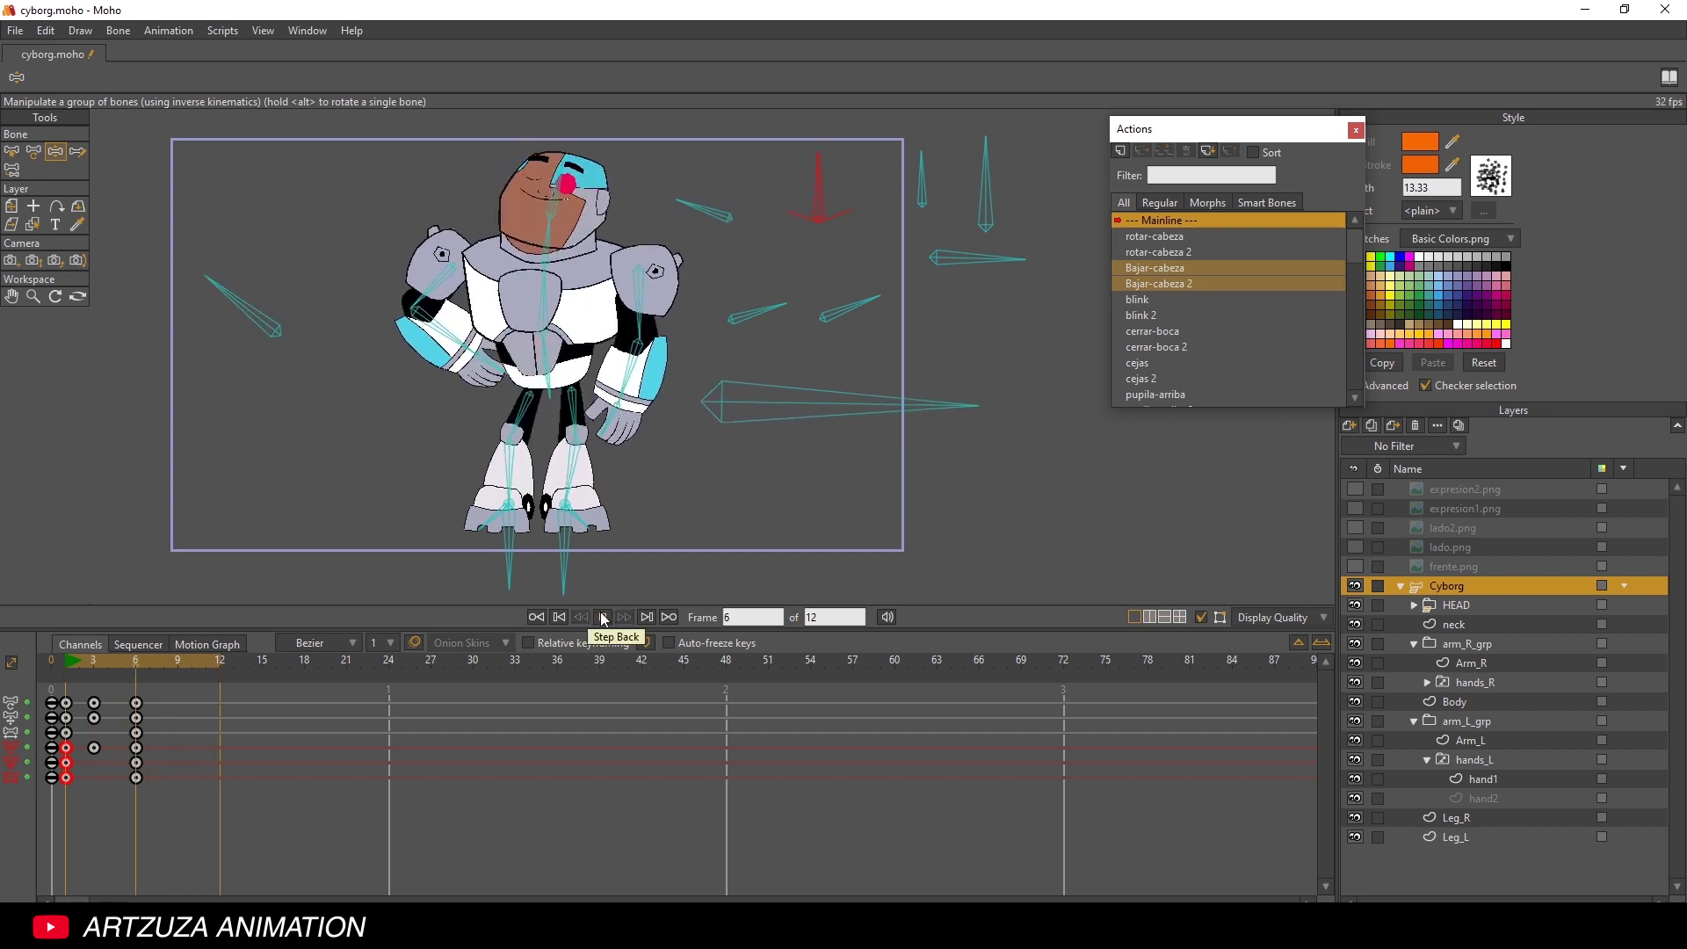
{"action": "left_click", "coordinate": [603, 617]}
- Shift the body slightly to the right with the large control bone at frame 6
{"action": "left_click", "coordinate": [77, 666]}
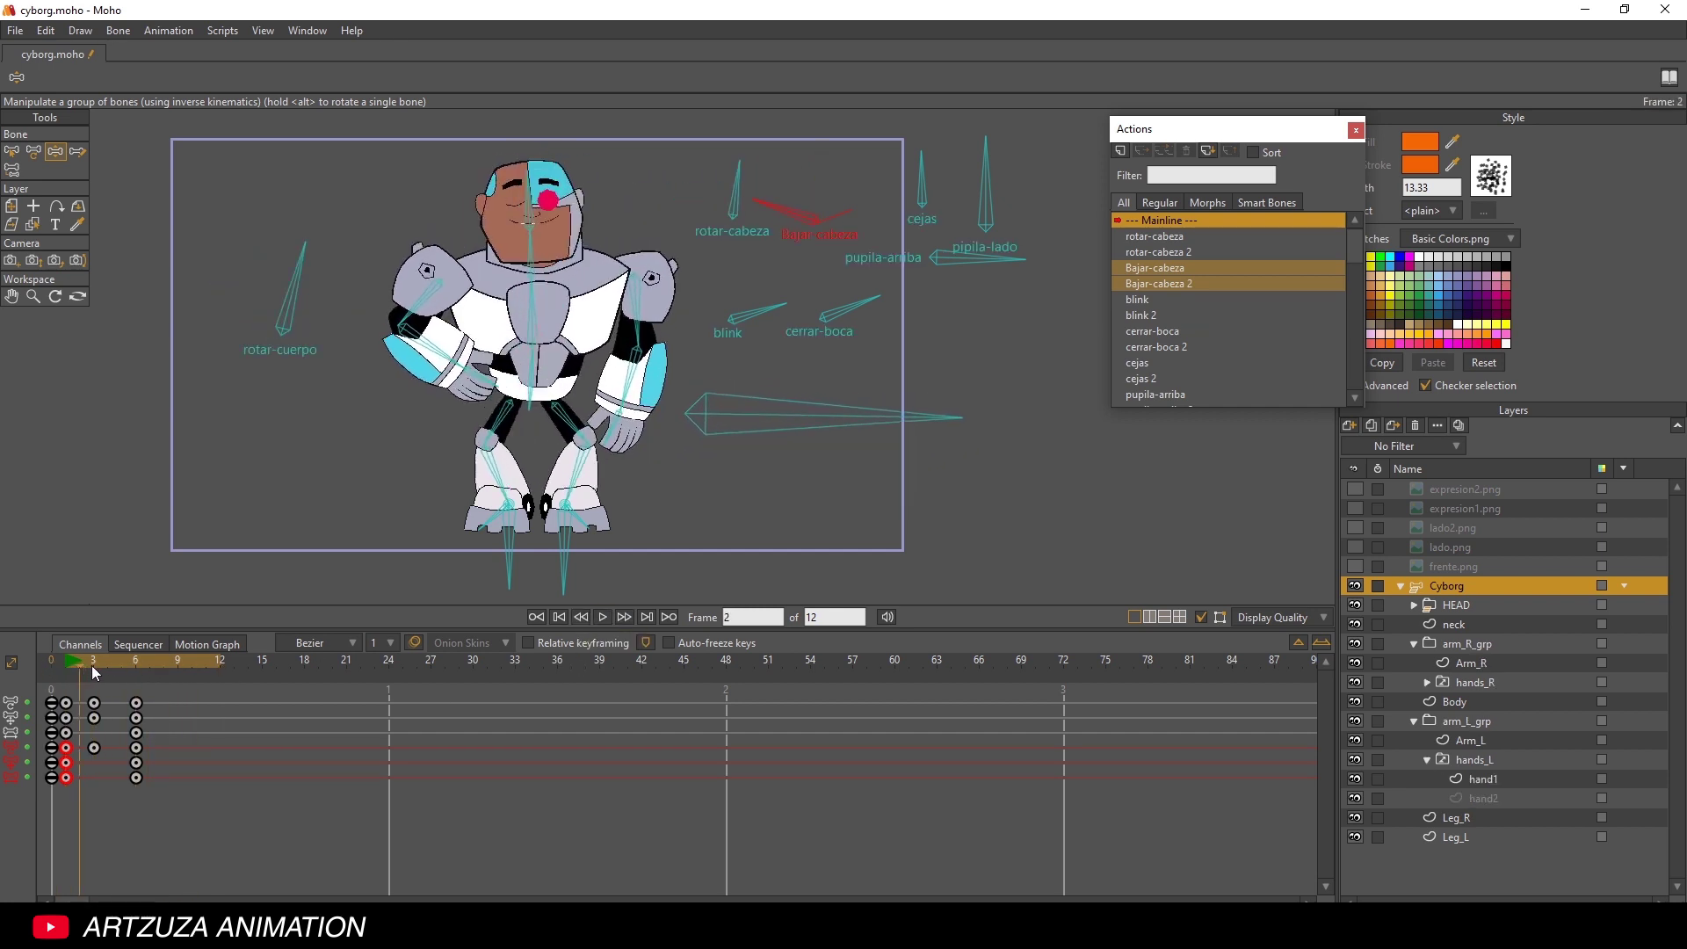
{"action": "left_click_drag", "start_coordinate": [95, 672], "coordinate": [135, 684]}
{"action": "left_click_drag", "start_coordinate": [727, 404], "coordinate": [734, 404]}
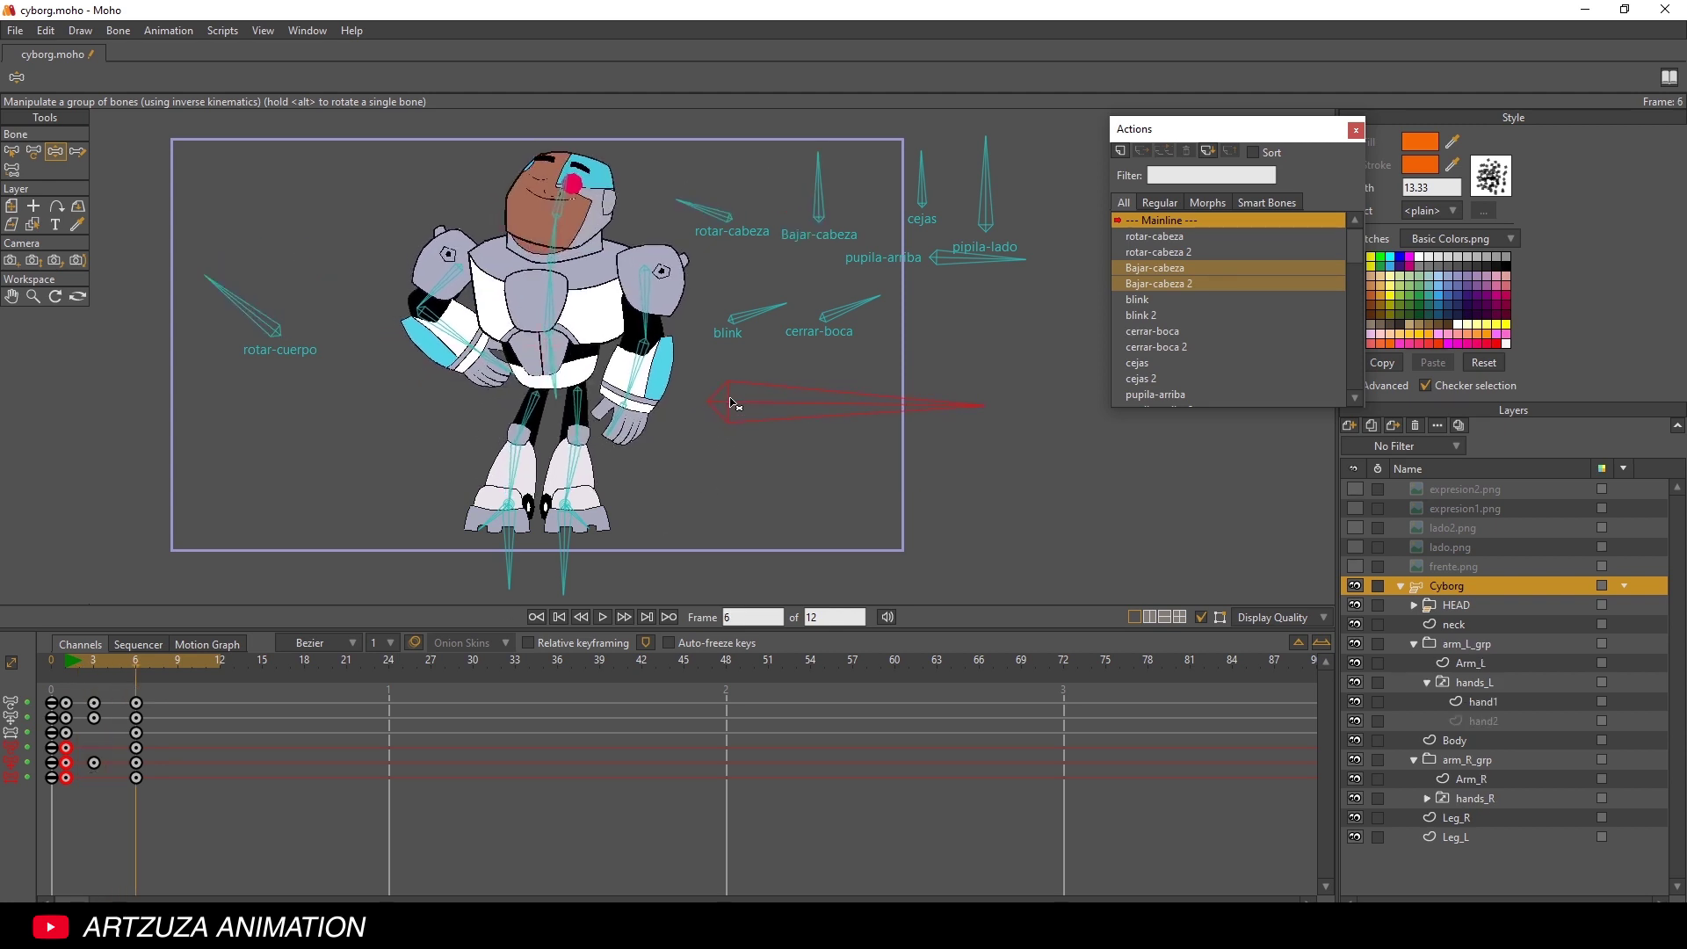
- Replay the turn from frame 1 and scrub its first frames to review the adjusted body movement
{"action": "left_click", "coordinate": [69, 666]}
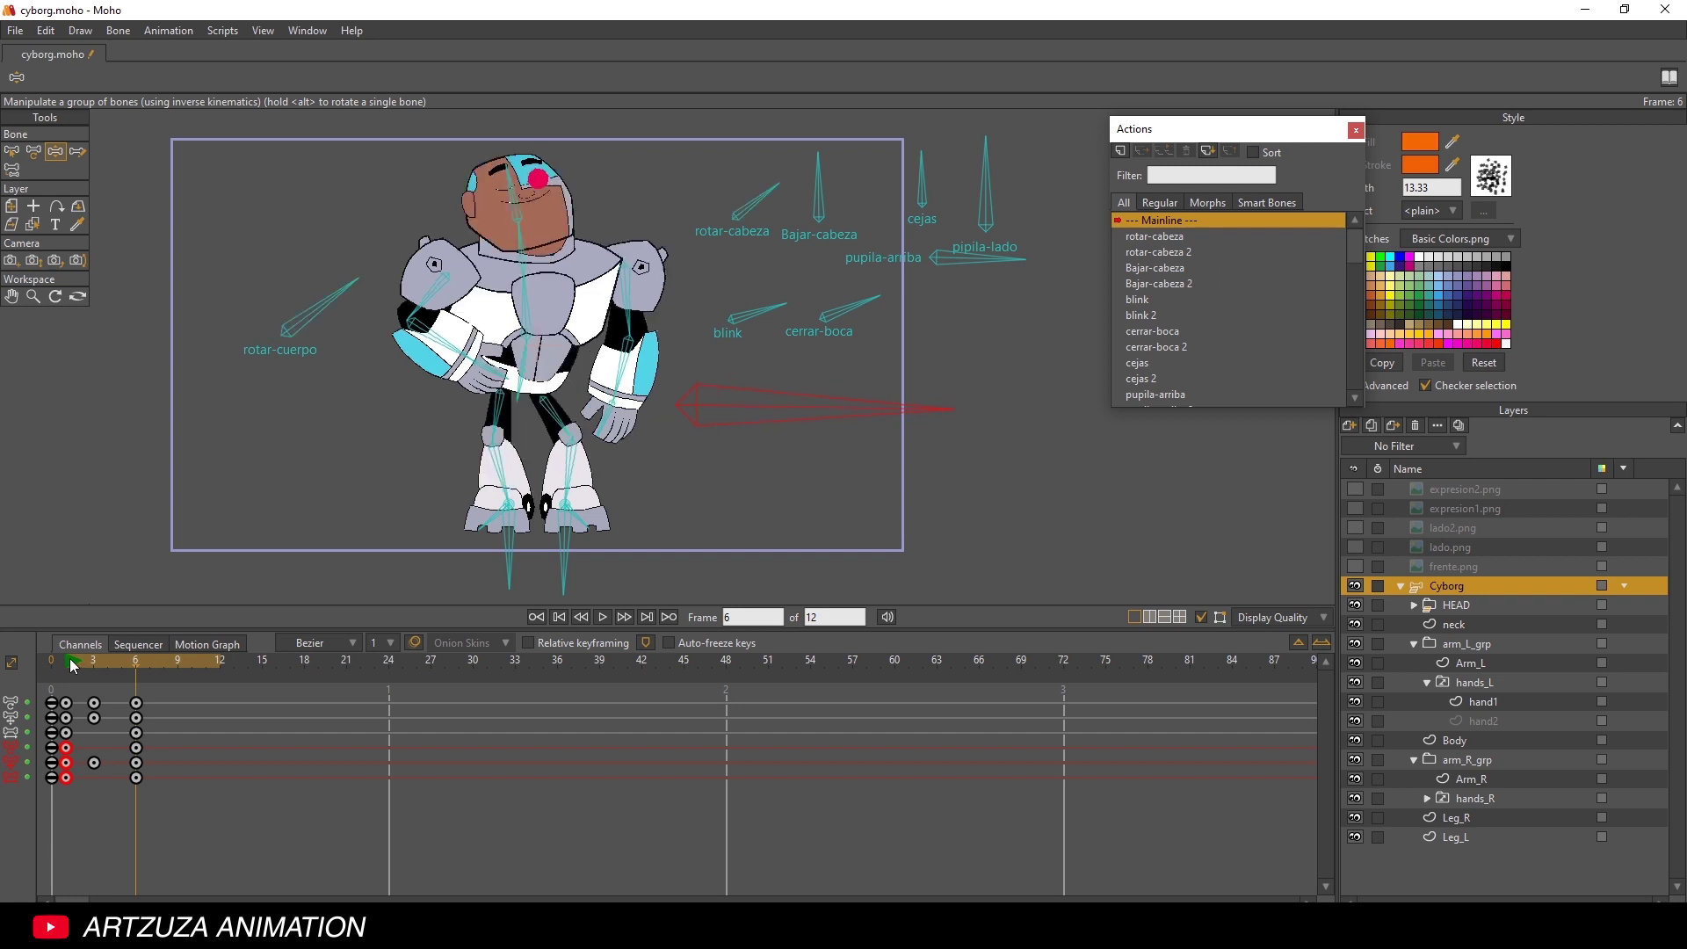
{"action": "left_click", "coordinate": [603, 616]}
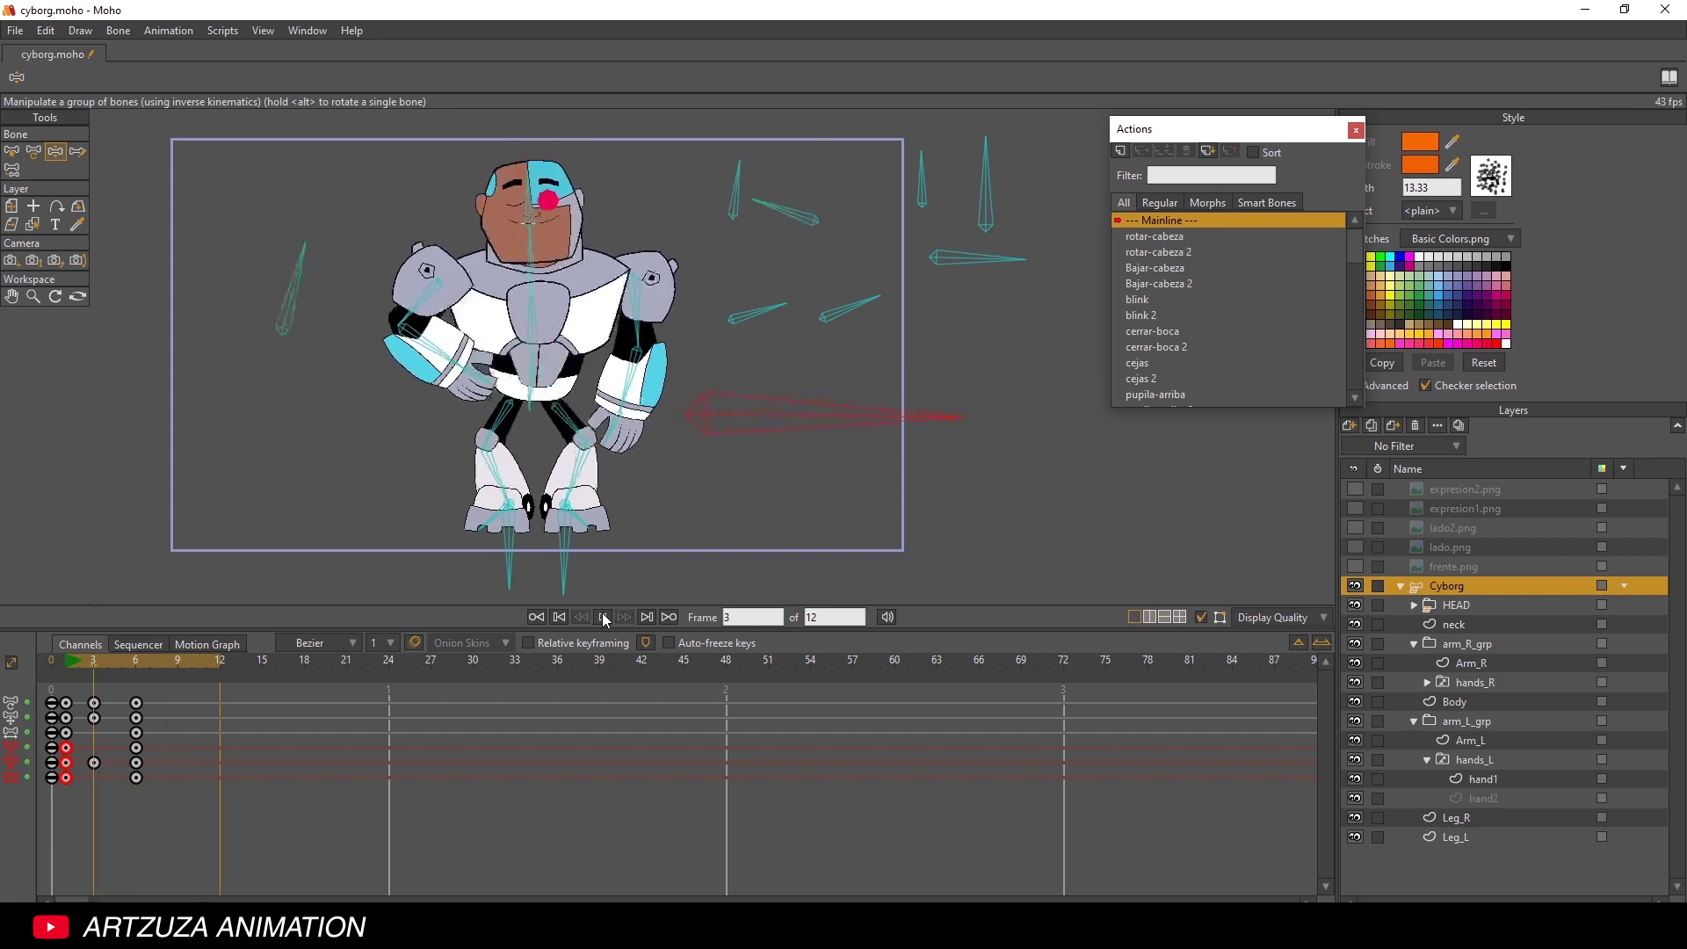
{"action": "mouse_move", "coordinate": [81, 668]}
{"action": "left_mouse_down"}
{"action": "mouse_move", "coordinate": [70, 656]}
{"action": "mouse_move", "coordinate": [132, 668]}
{"action": "mouse_move", "coordinate": [65, 666]}
{"action": "left_mouse_up"}
{"action": "mouse_move", "coordinate": [77, 665]}
{"action": "left_mouse_down"}
{"action": "mouse_move", "coordinate": [118, 660]}
{"action": "mouse_move", "coordinate": [67, 666]}
{"action": "left_mouse_up"}
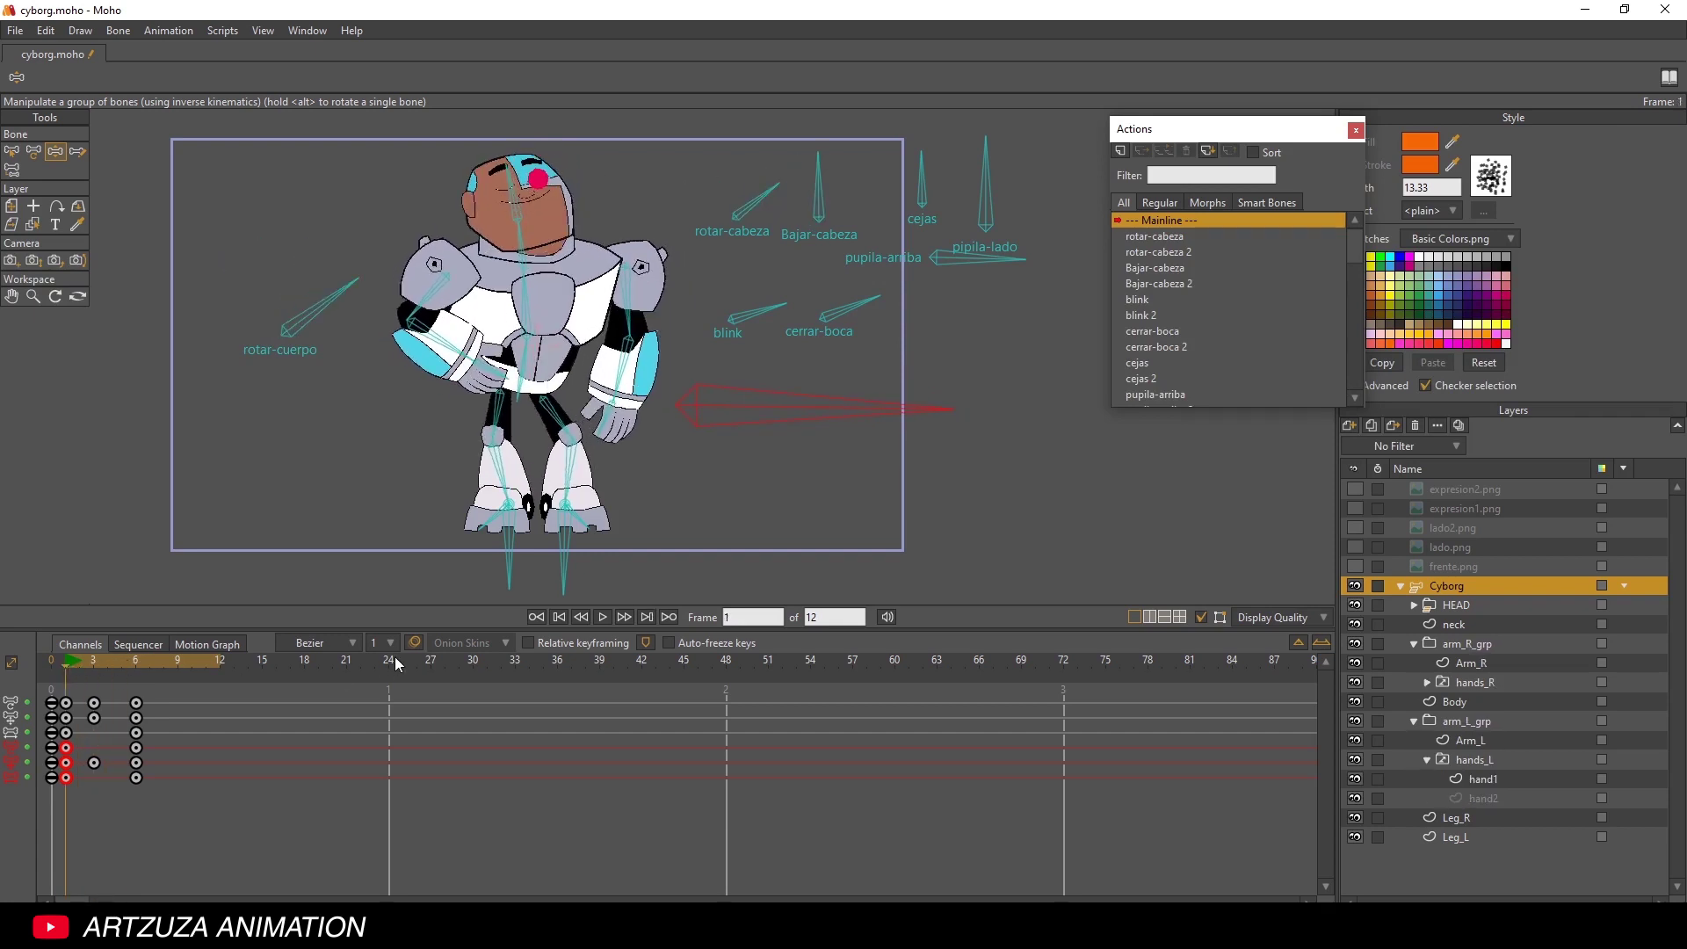
{"action": "left_click", "coordinate": [601, 615]}
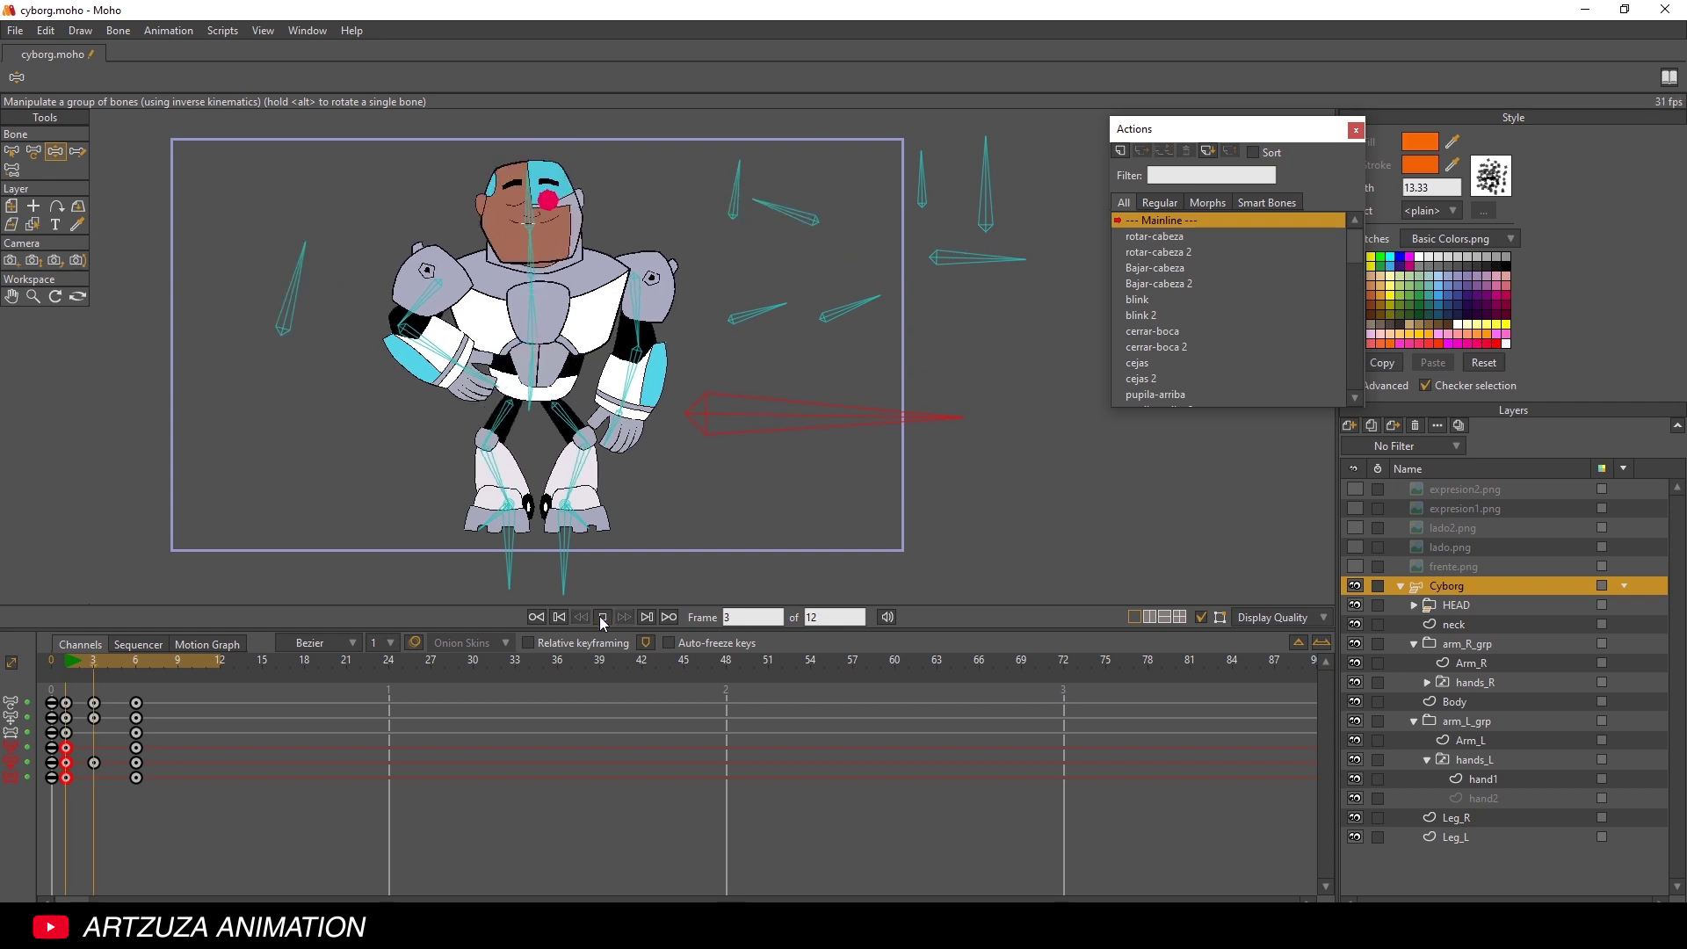
{"action": "left_click", "coordinate": [70, 666]}
{"action": "left_click", "coordinate": [72, 661]}
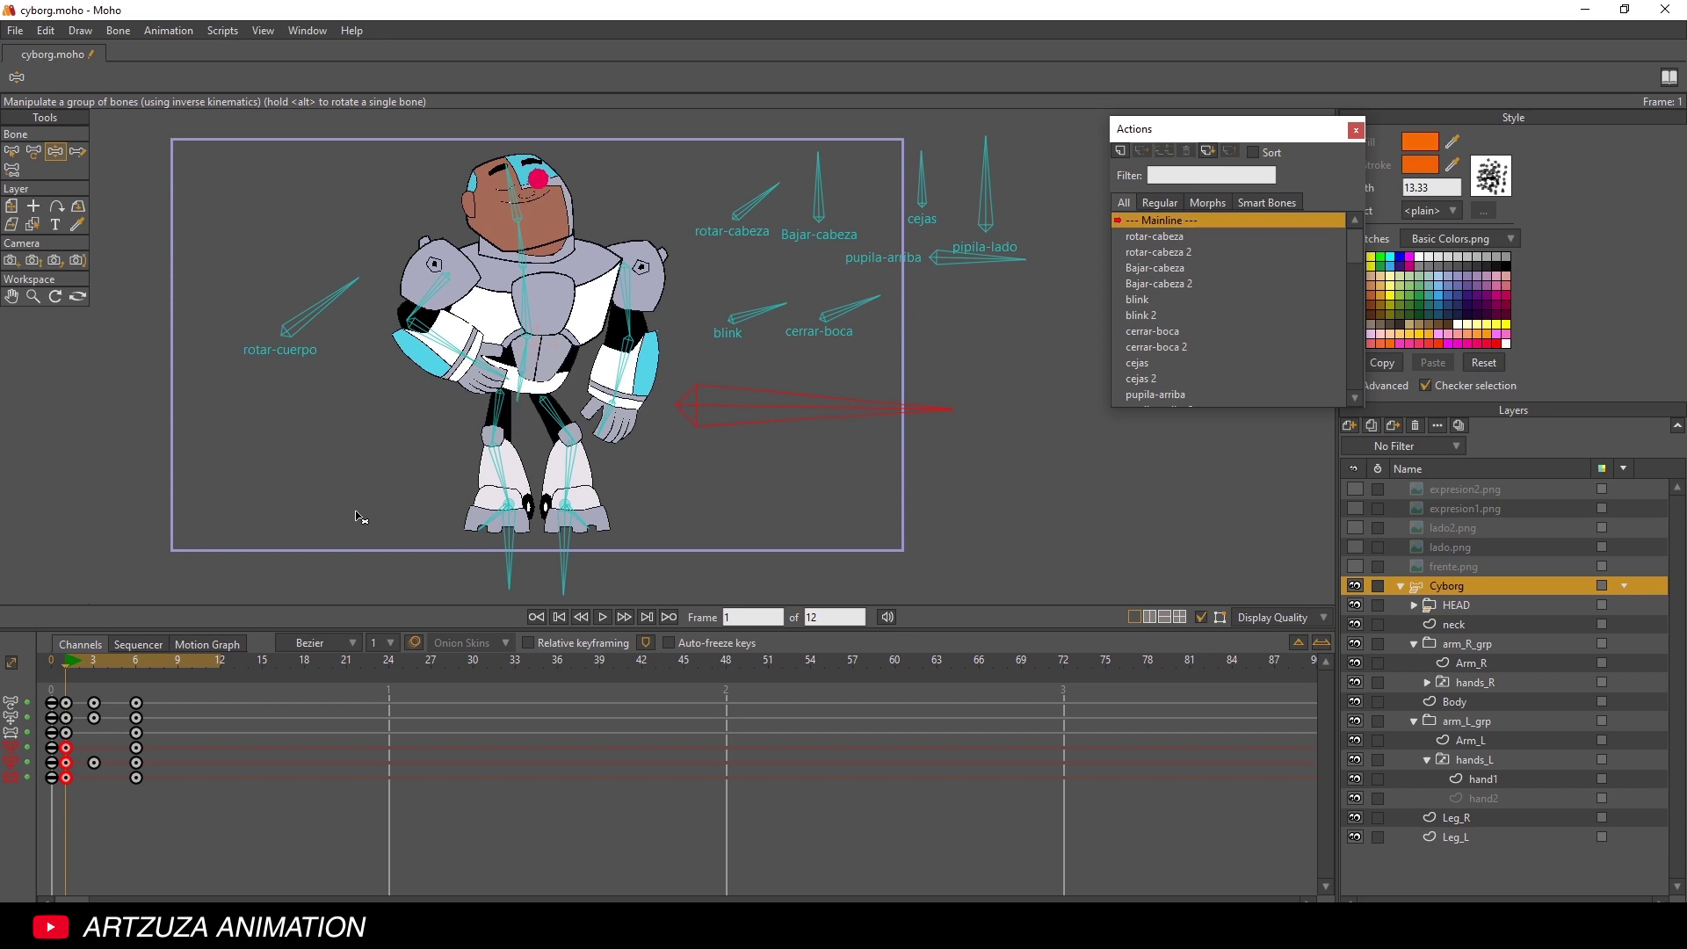
- Rotate the blink bone upward at frame 3 to open the character's eye, and check the turn through frame 6
{"action": "left_click_drag", "start_coordinate": [67, 668], "coordinate": [130, 680]}
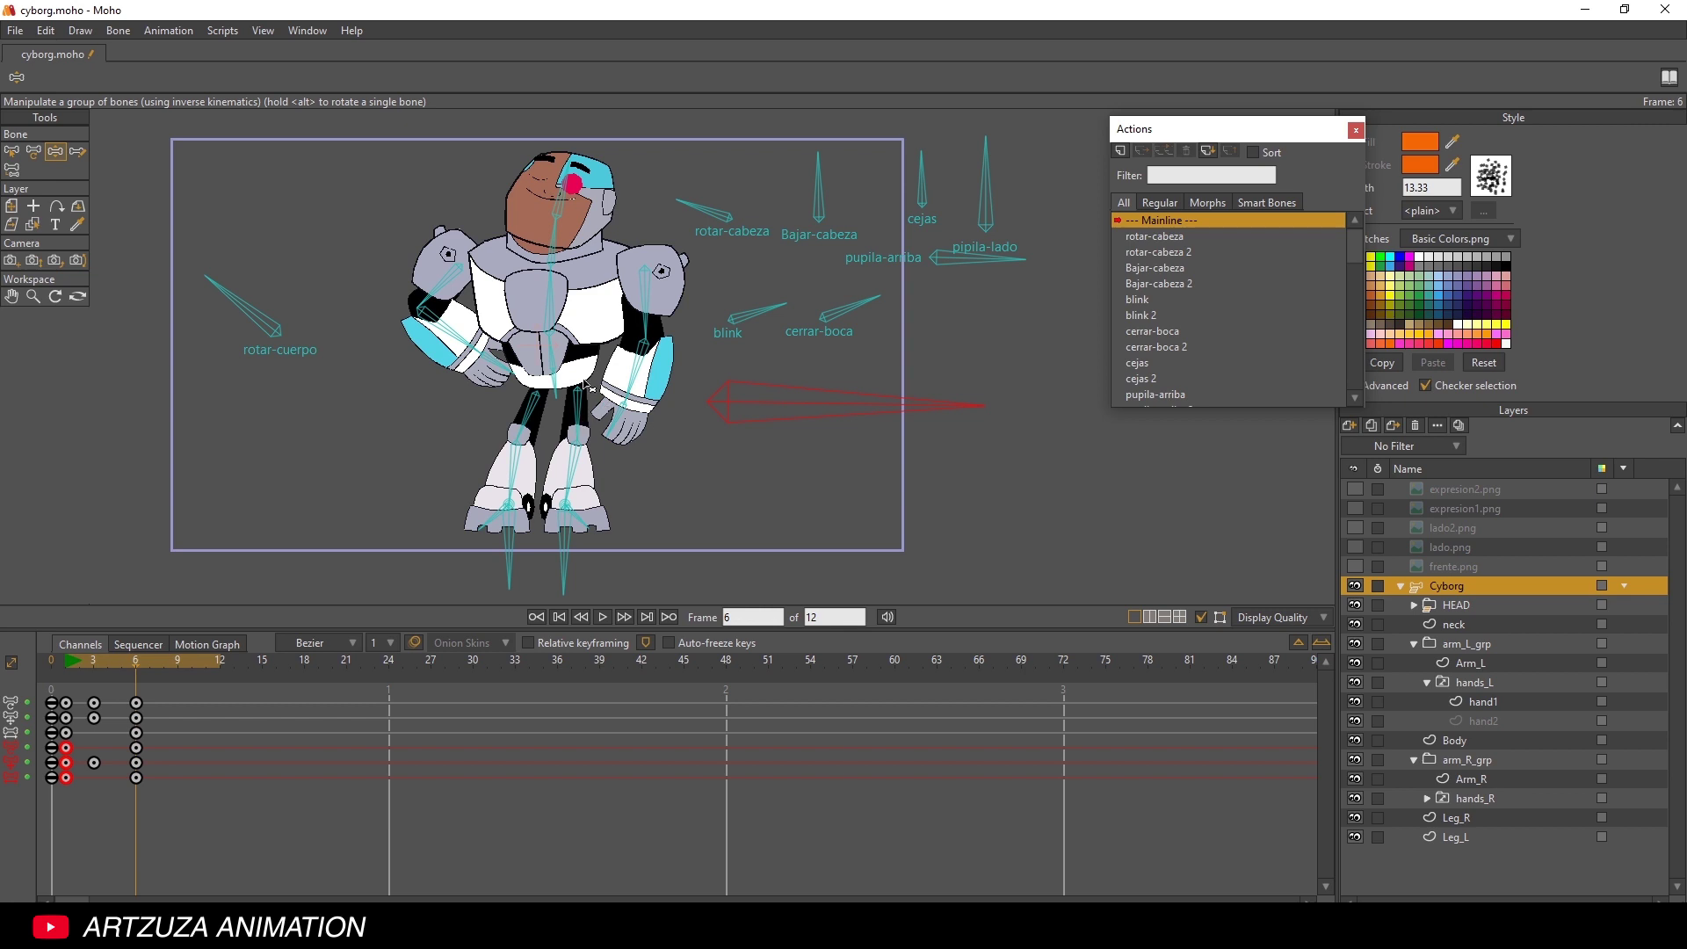
{"action": "mouse_move", "coordinate": [93, 664]}
{"action": "left_mouse_down"}
{"action": "mouse_move", "coordinate": [70, 662]}
{"action": "mouse_move", "coordinate": [120, 666]}
{"action": "mouse_move", "coordinate": [67, 666]}
{"action": "mouse_move", "coordinate": [94, 665]}
{"action": "left_mouse_up"}
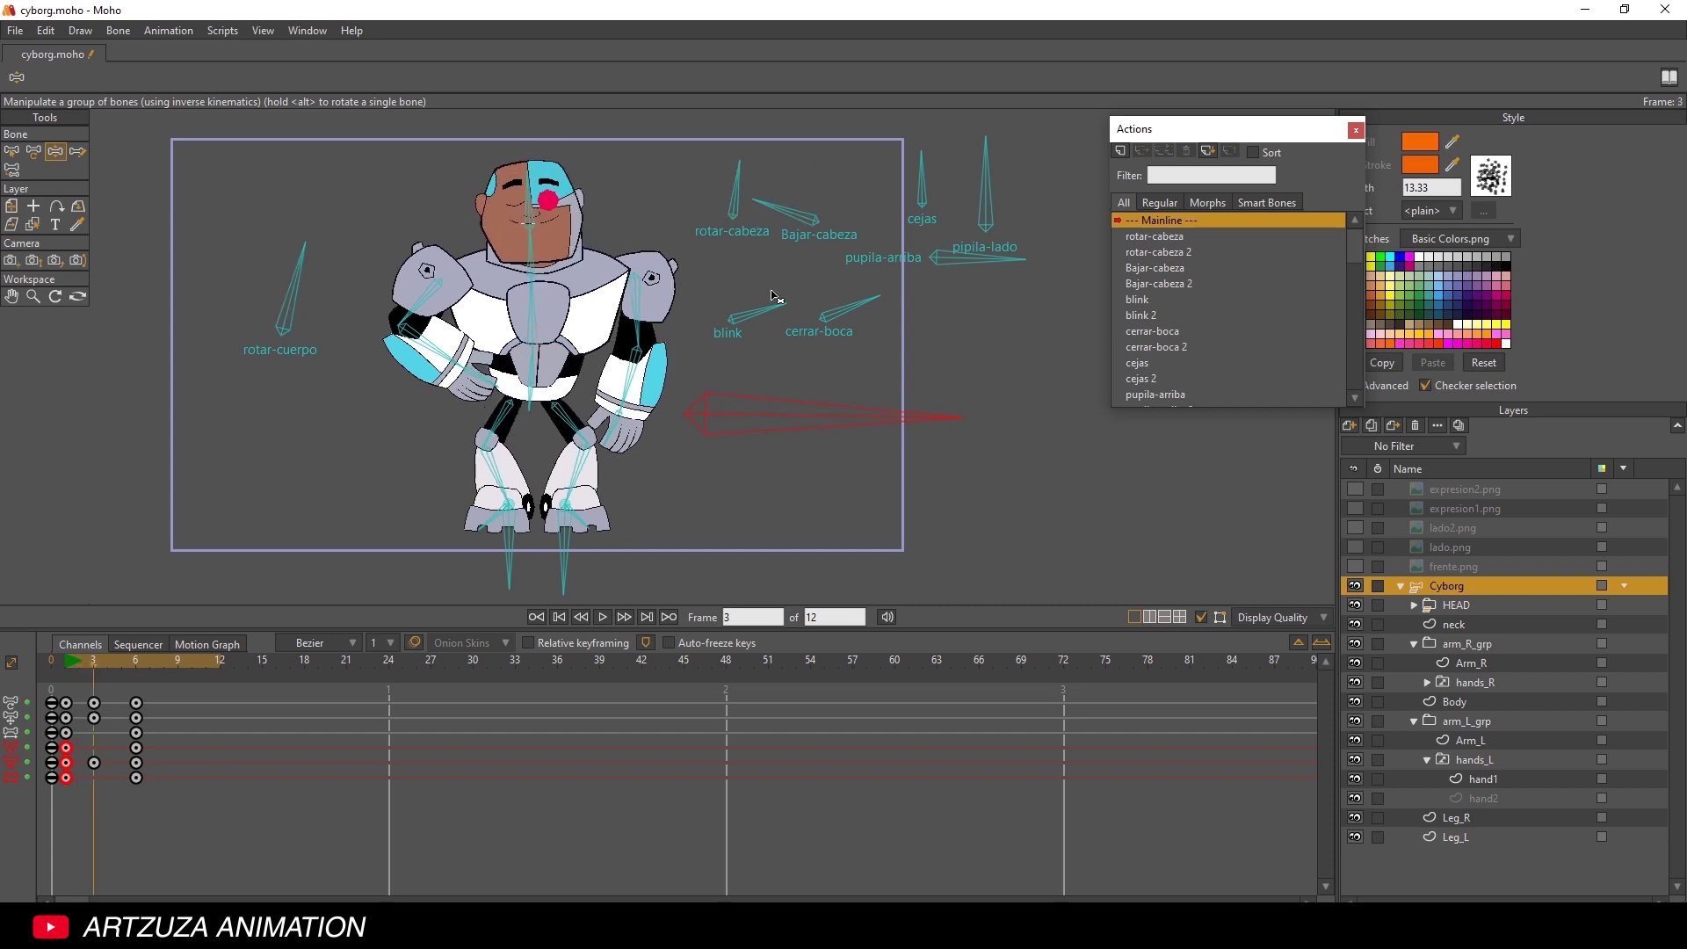
{"action": "left_click_drag", "start_coordinate": [777, 324], "coordinate": [746, 306]}
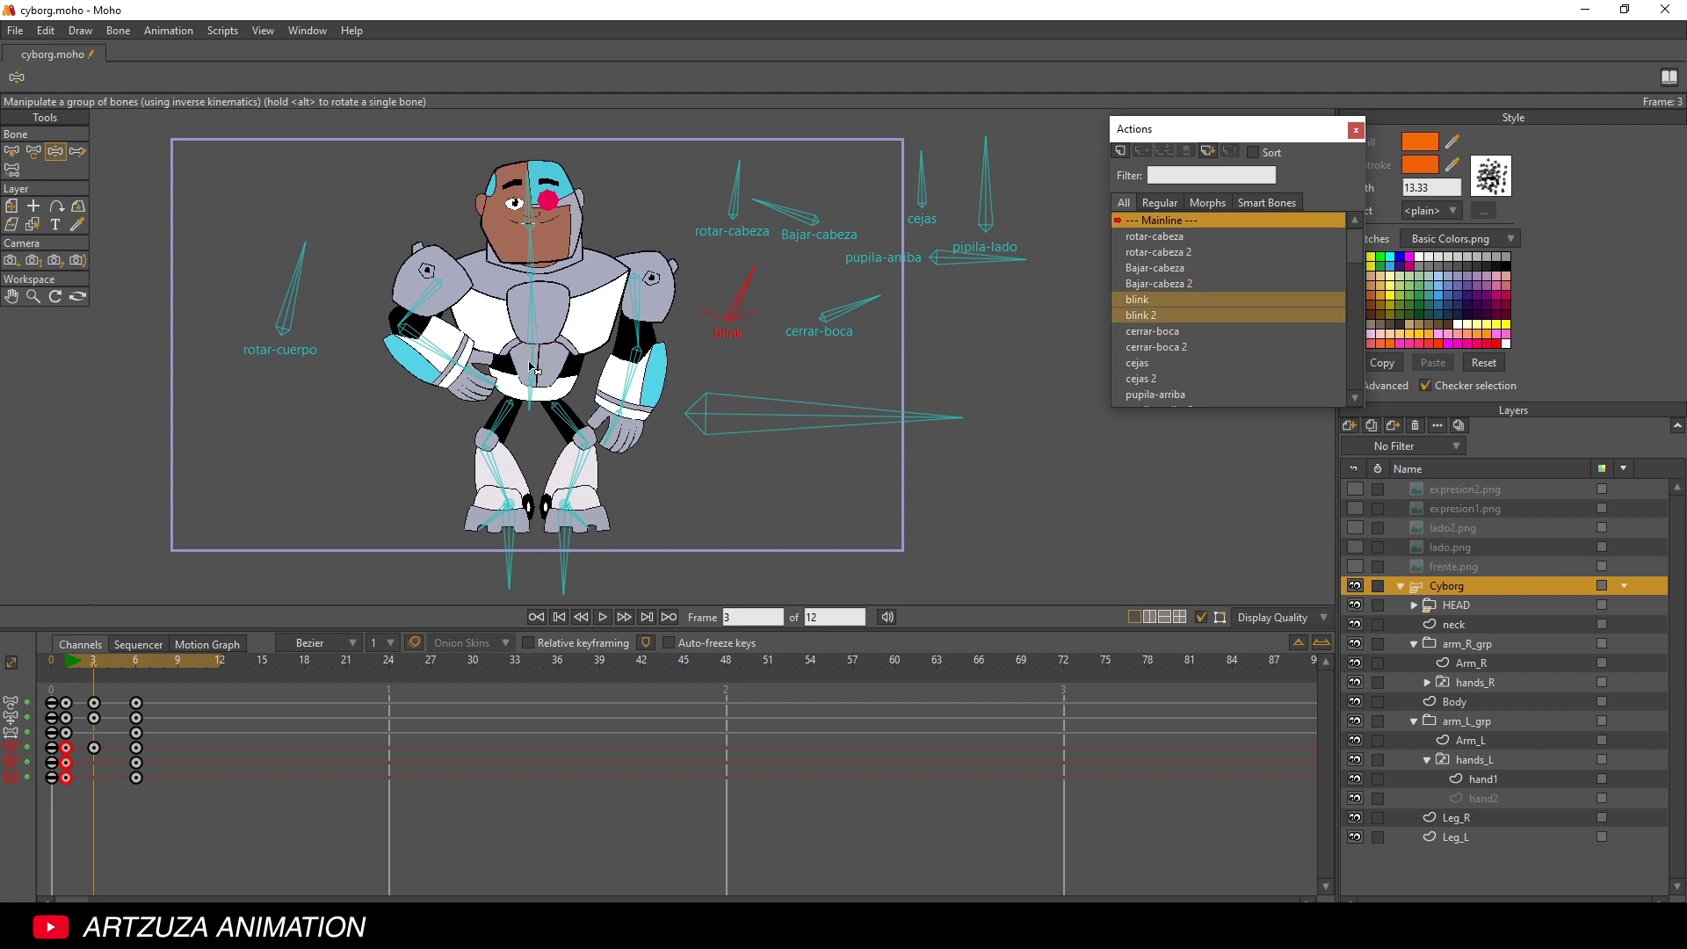
{"action": "mouse_move", "coordinate": [106, 659]}
{"action": "left_mouse_down"}
{"action": "mouse_move", "coordinate": [76, 660]}
{"action": "mouse_move", "coordinate": [142, 667]}
{"action": "mouse_move", "coordinate": [67, 671]}
{"action": "mouse_move", "coordinate": [134, 672]}
{"action": "left_mouse_up"}
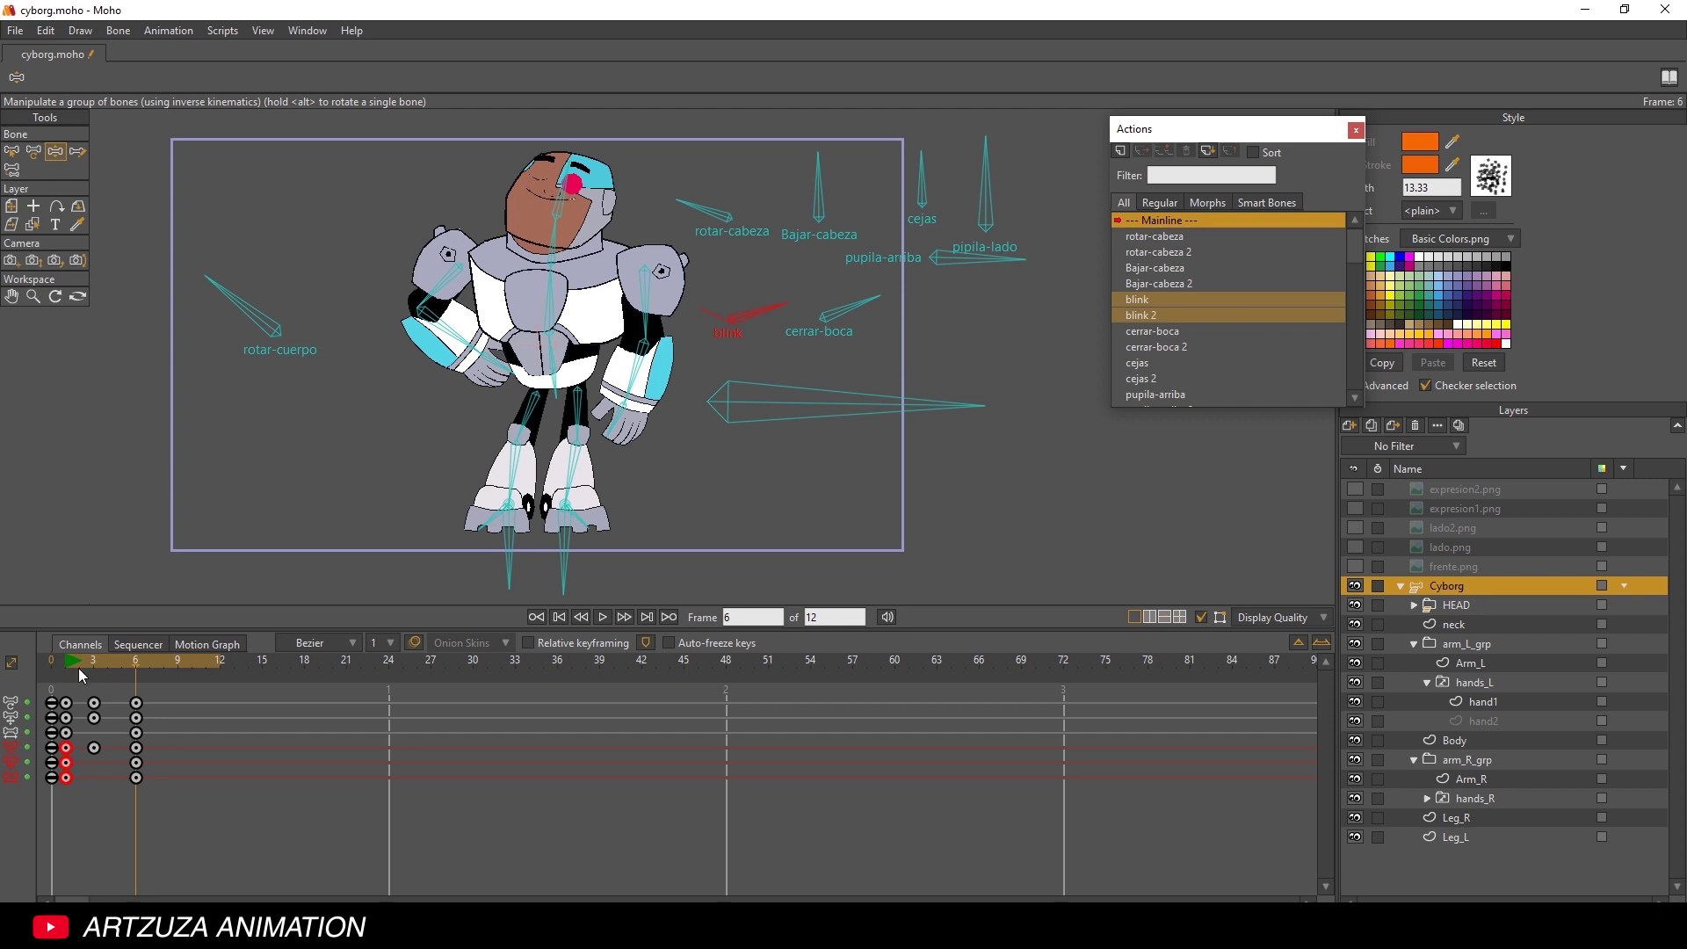
- Select all the bones at frame 9 and keyframe the full pose there to hold the frame 6 pose
{"action": "left_click_drag", "start_coordinate": [75, 662], "coordinate": [178, 660]}
{"action": "left_click", "coordinate": [12, 151]}
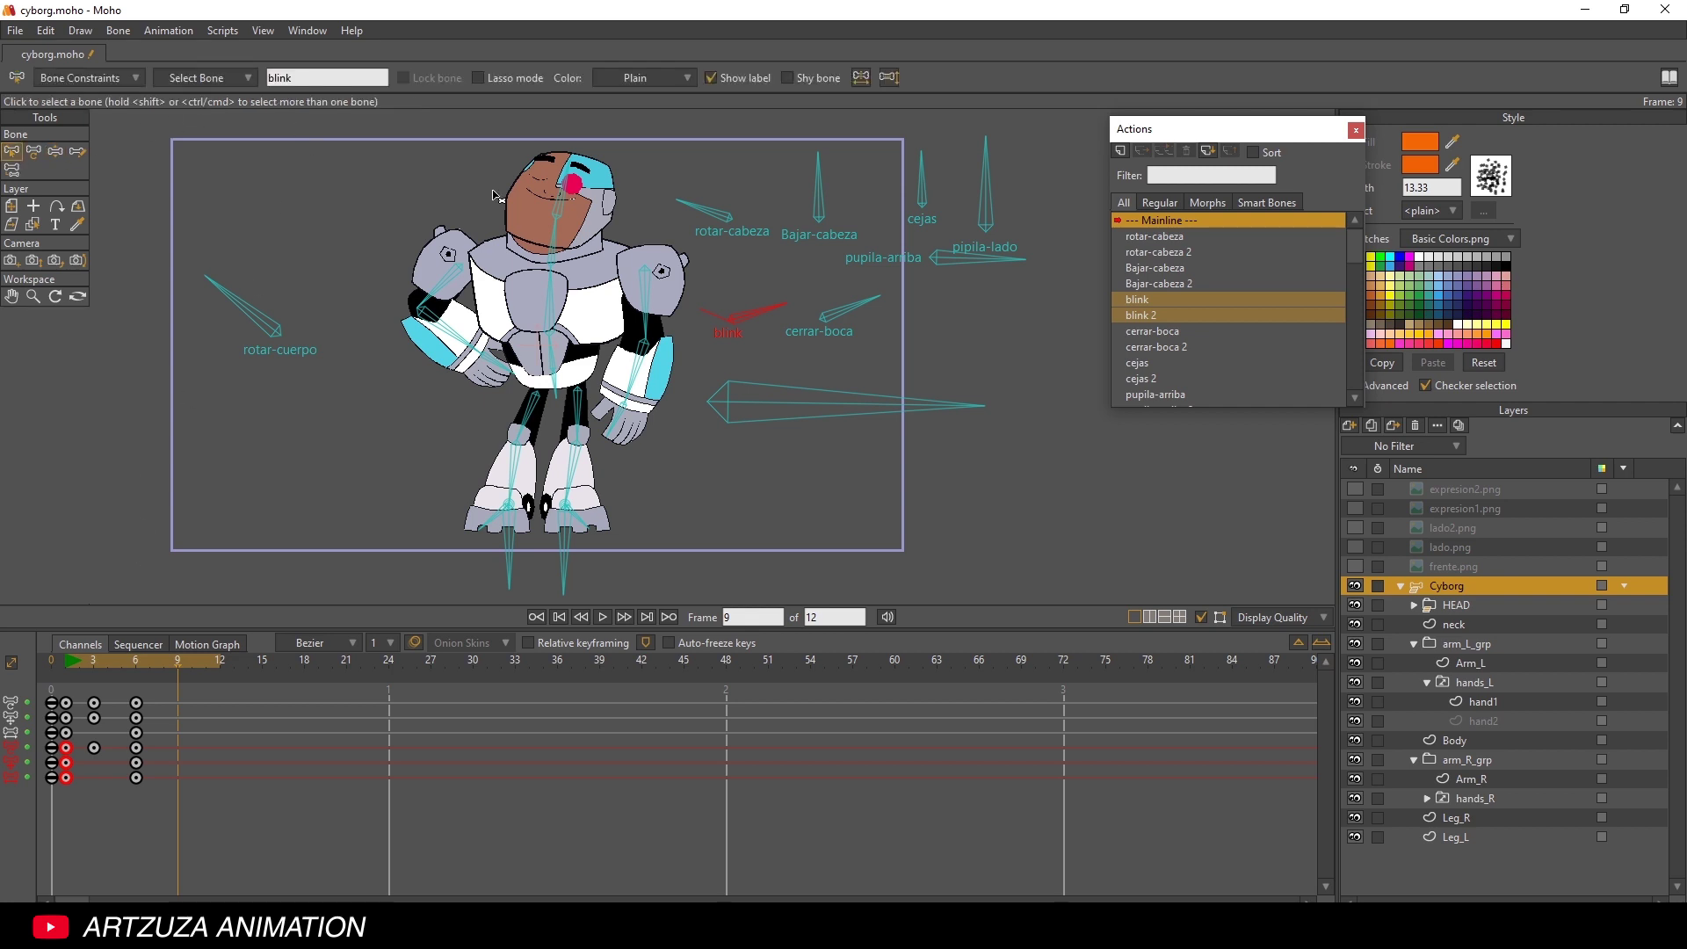
{"action": "scroll", "coordinate": [494, 195], "scroll_direction": "down", "scroll_amount": 1}
{"action": "left_click_drag", "start_coordinate": [331, 155], "coordinate": [988, 483]}
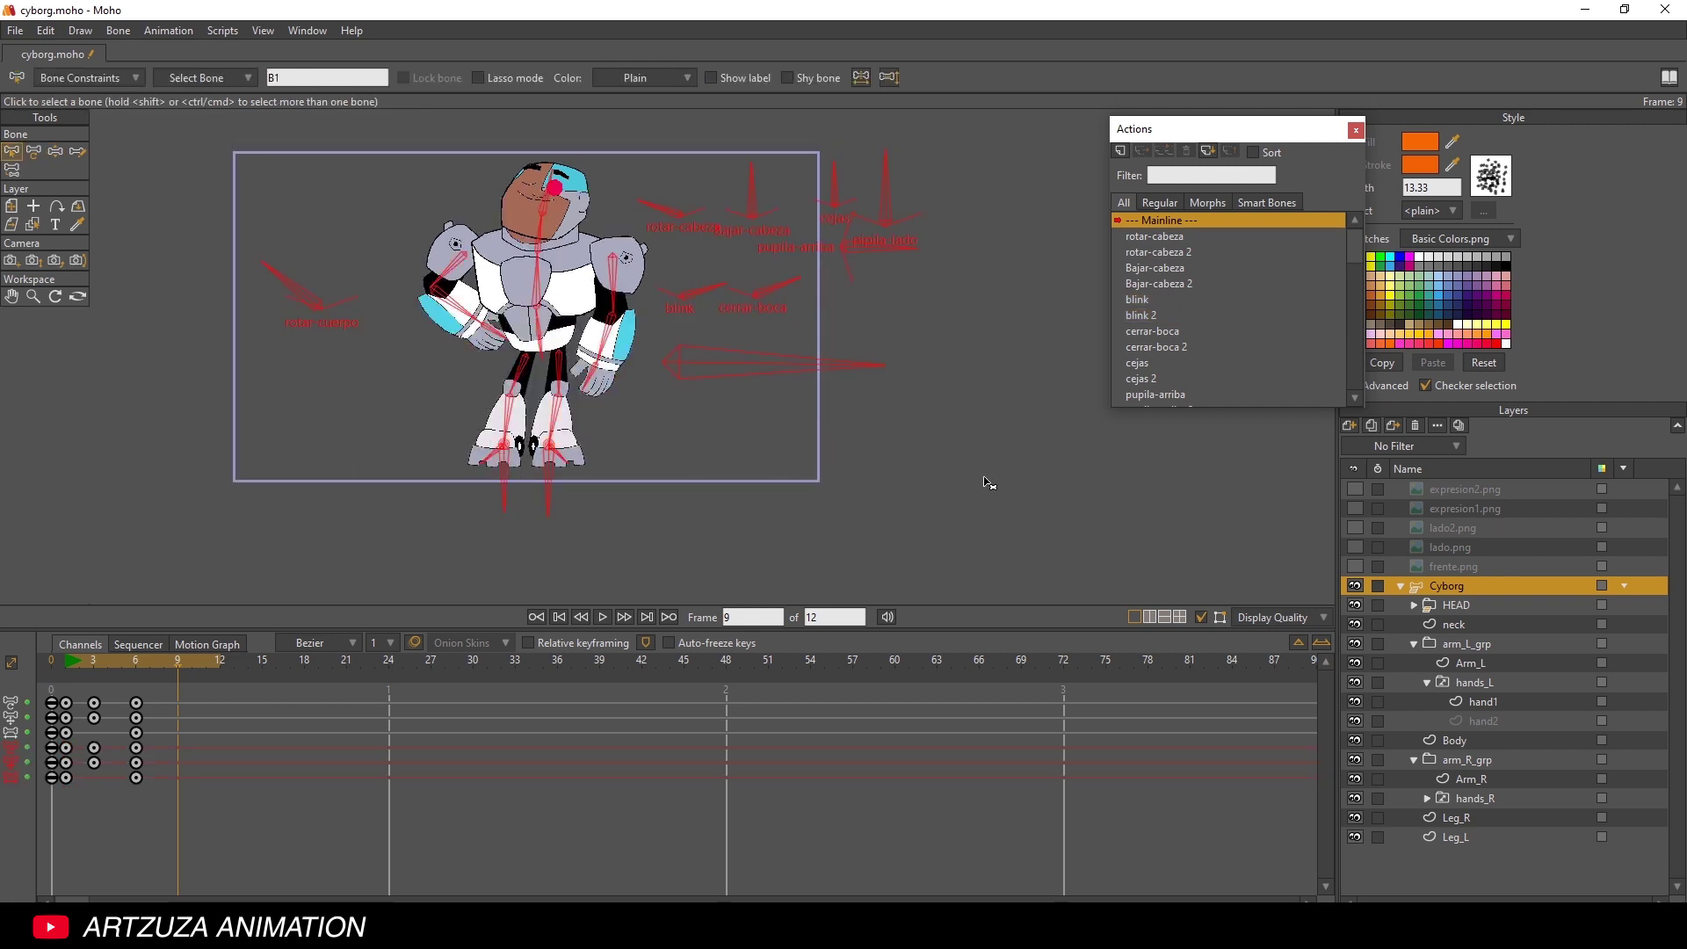
{"action": "scroll", "coordinate": [971, 501], "scroll_direction": "up", "scroll_amount": 2}
{"action": "scroll", "coordinate": [922, 483], "scroll_direction": "down", "scroll_amount": 1}
{"action": "scroll", "coordinate": [885, 471], "scroll_direction": "down", "scroll_amount": 1}
{"action": "left_click", "coordinate": [878, 469]}
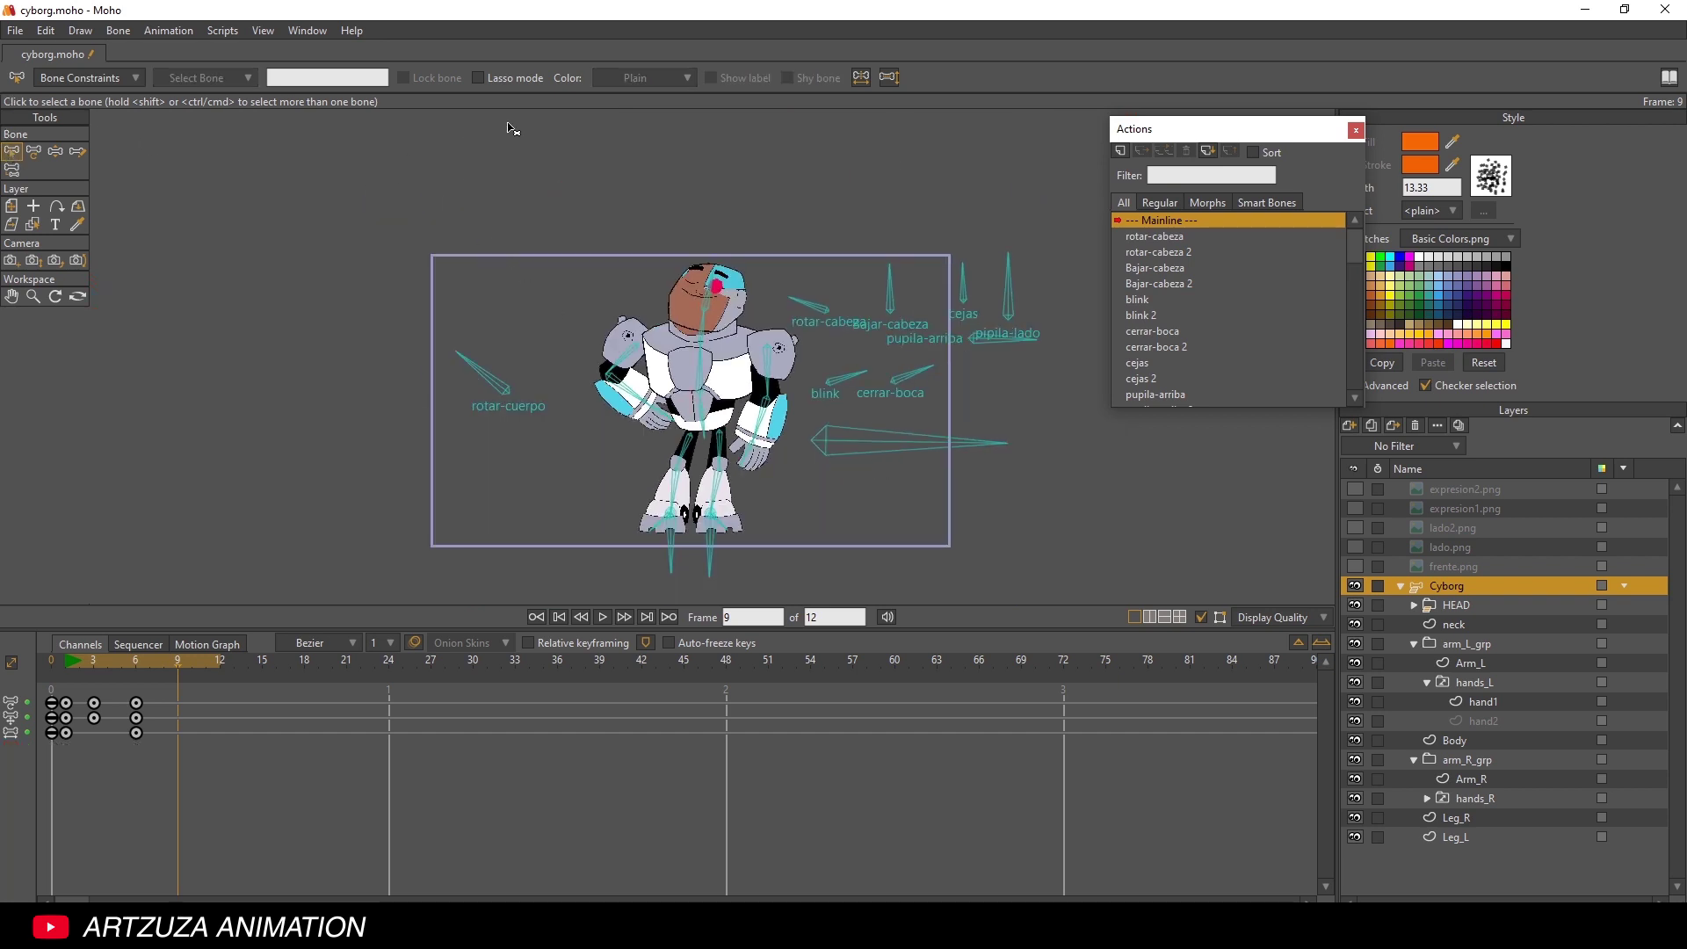
{"action": "left_click_drag", "start_coordinate": [379, 125], "coordinate": [944, 519]}
{"action": "scroll", "coordinate": [887, 461], "scroll_direction": "up", "scroll_amount": 3}
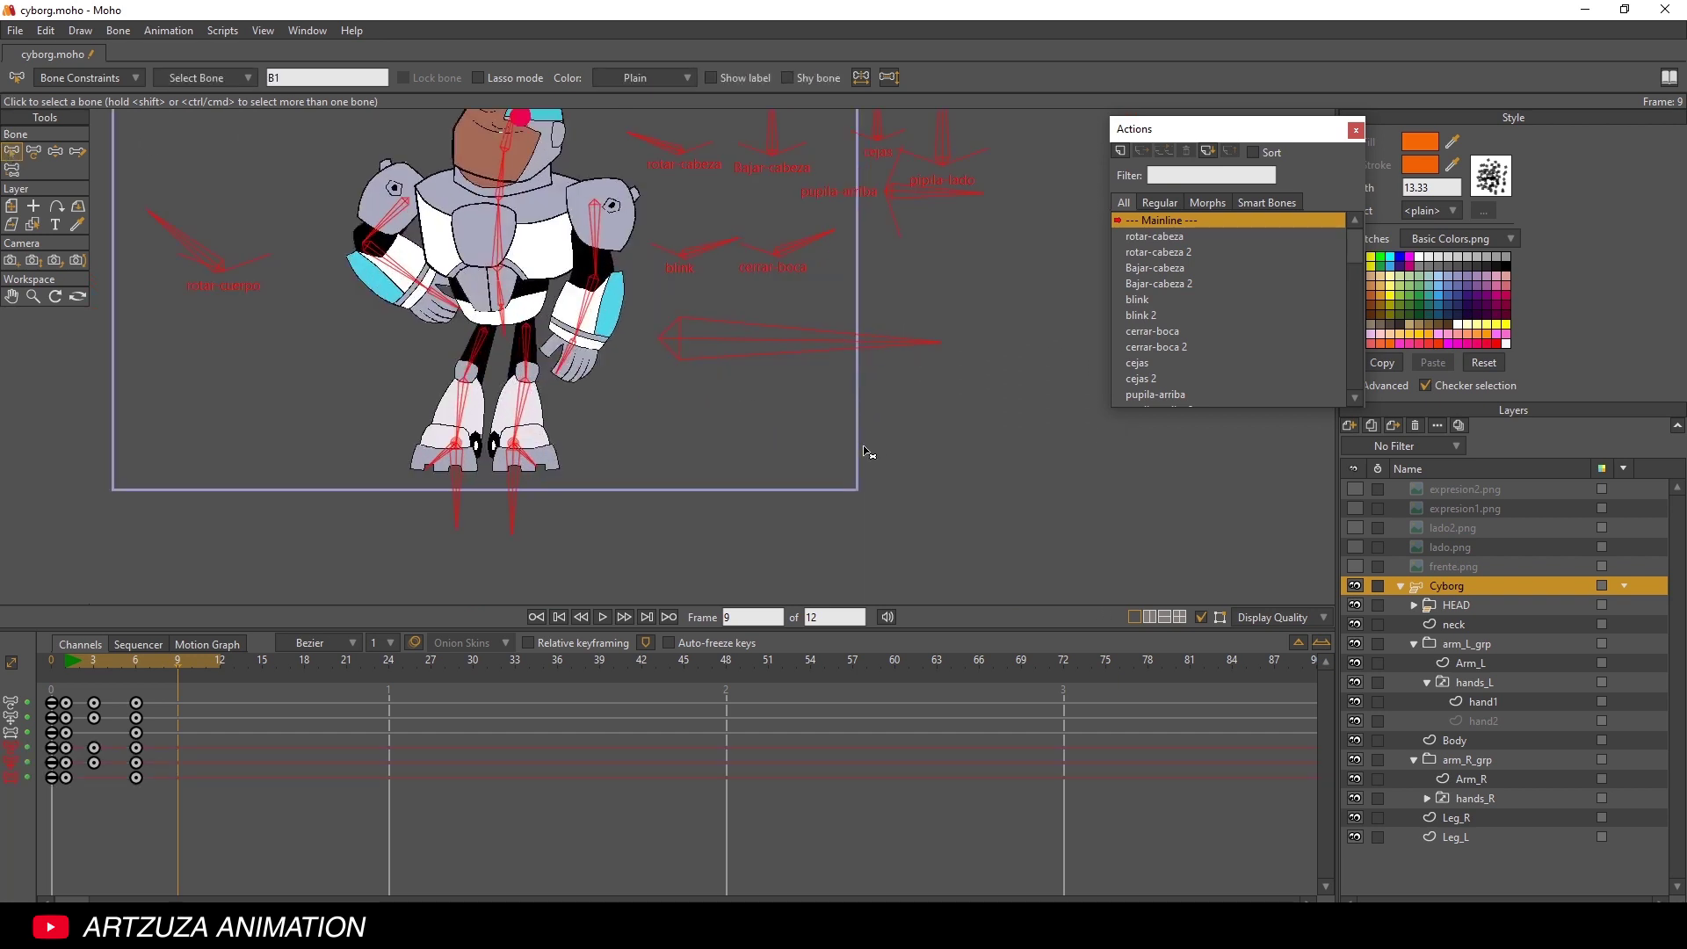
{"action": "left_click_drag", "start_coordinate": [866, 451], "coordinate": [920, 530]}
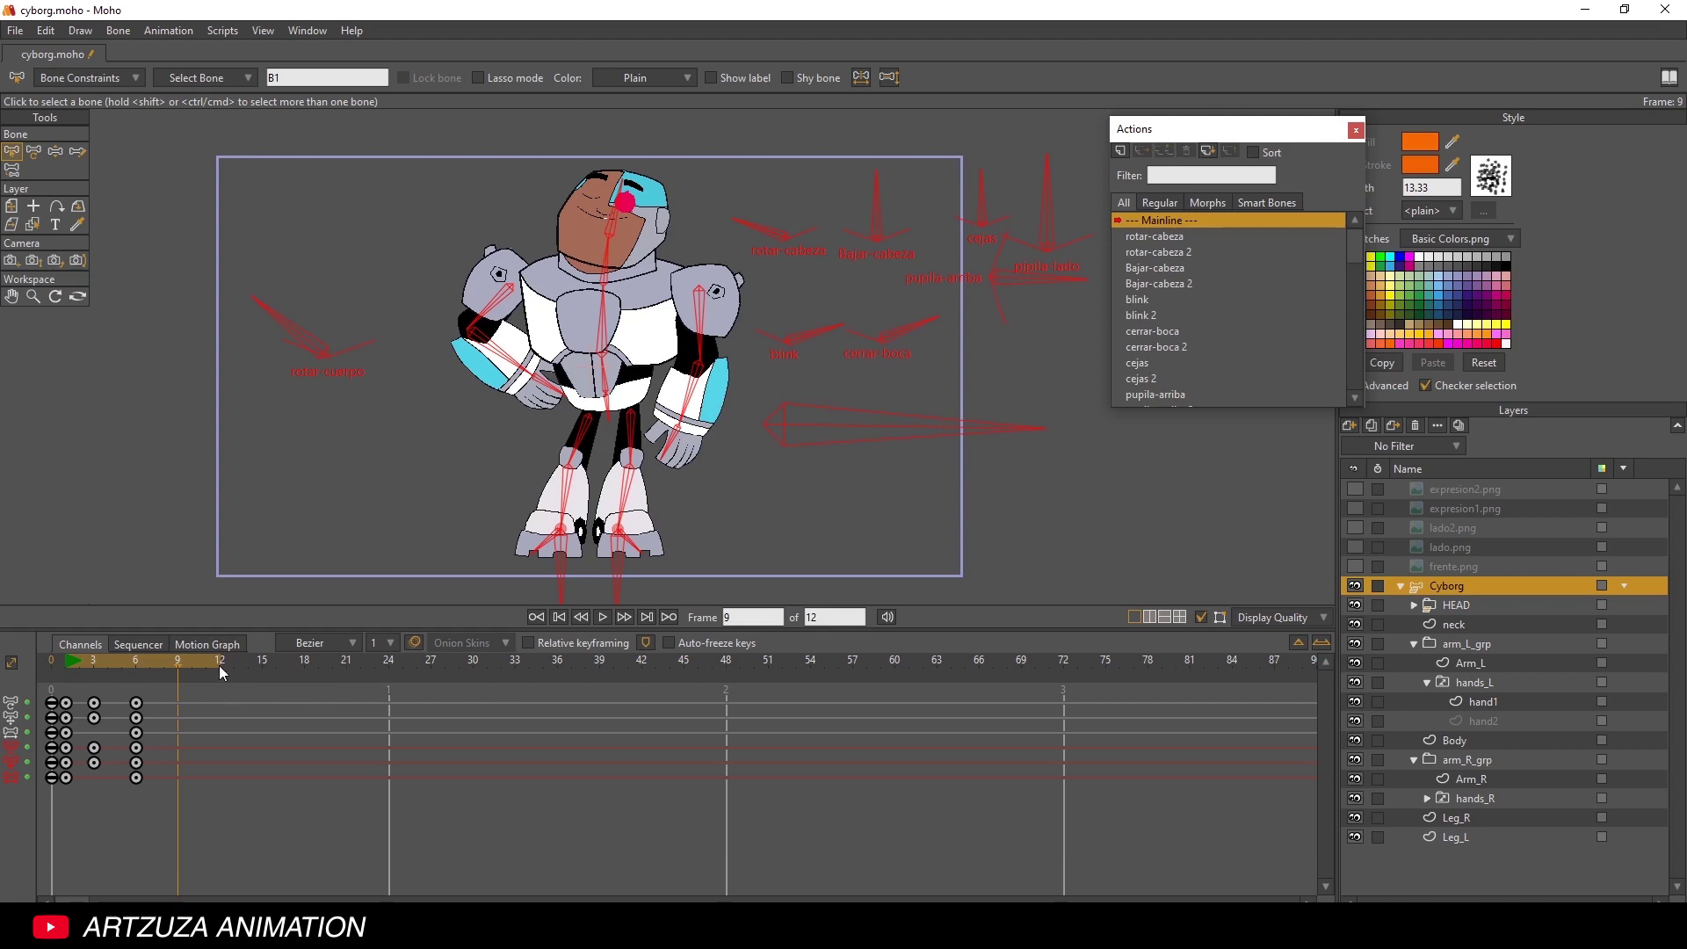
{"action": "key", "text": "ctrl+v"}
{"action": "left_click_drag", "start_coordinate": [114, 664], "coordinate": [174, 668]}
{"action": "left_click_drag", "start_coordinate": [482, 367], "coordinate": [286, 304]}
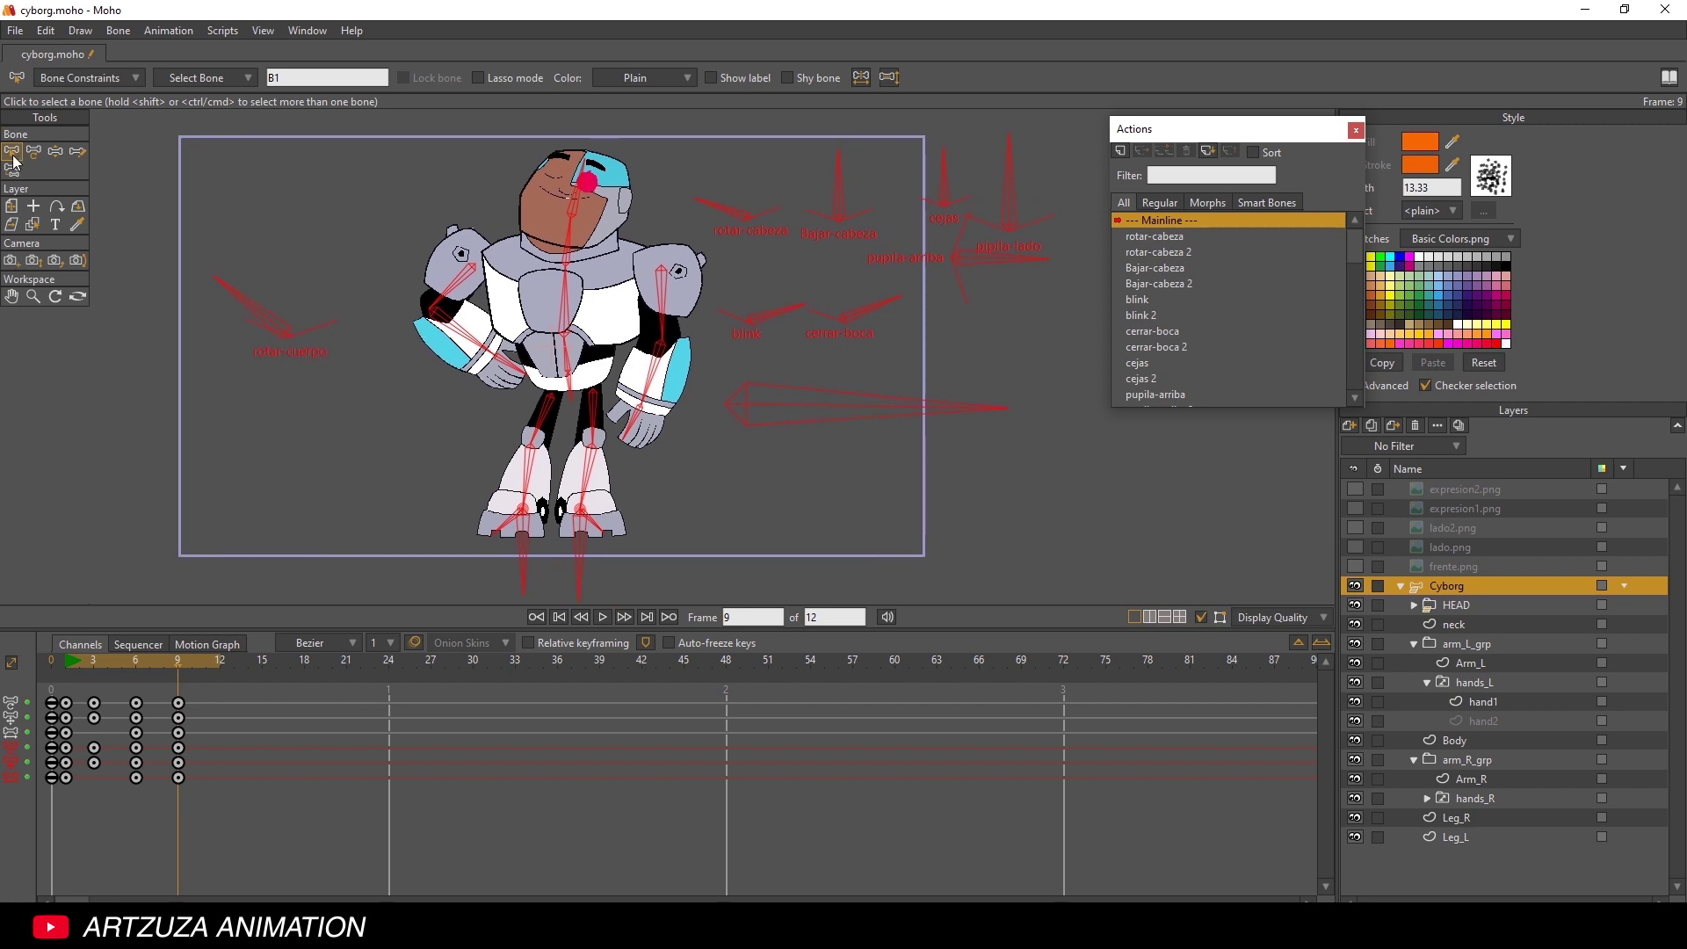
{"action": "left_click", "coordinate": [365, 459]}
- With all bones selected, copy the keyframes at frame 6 and paste them at frame 9
{"action": "left_click", "coordinate": [133, 666]}
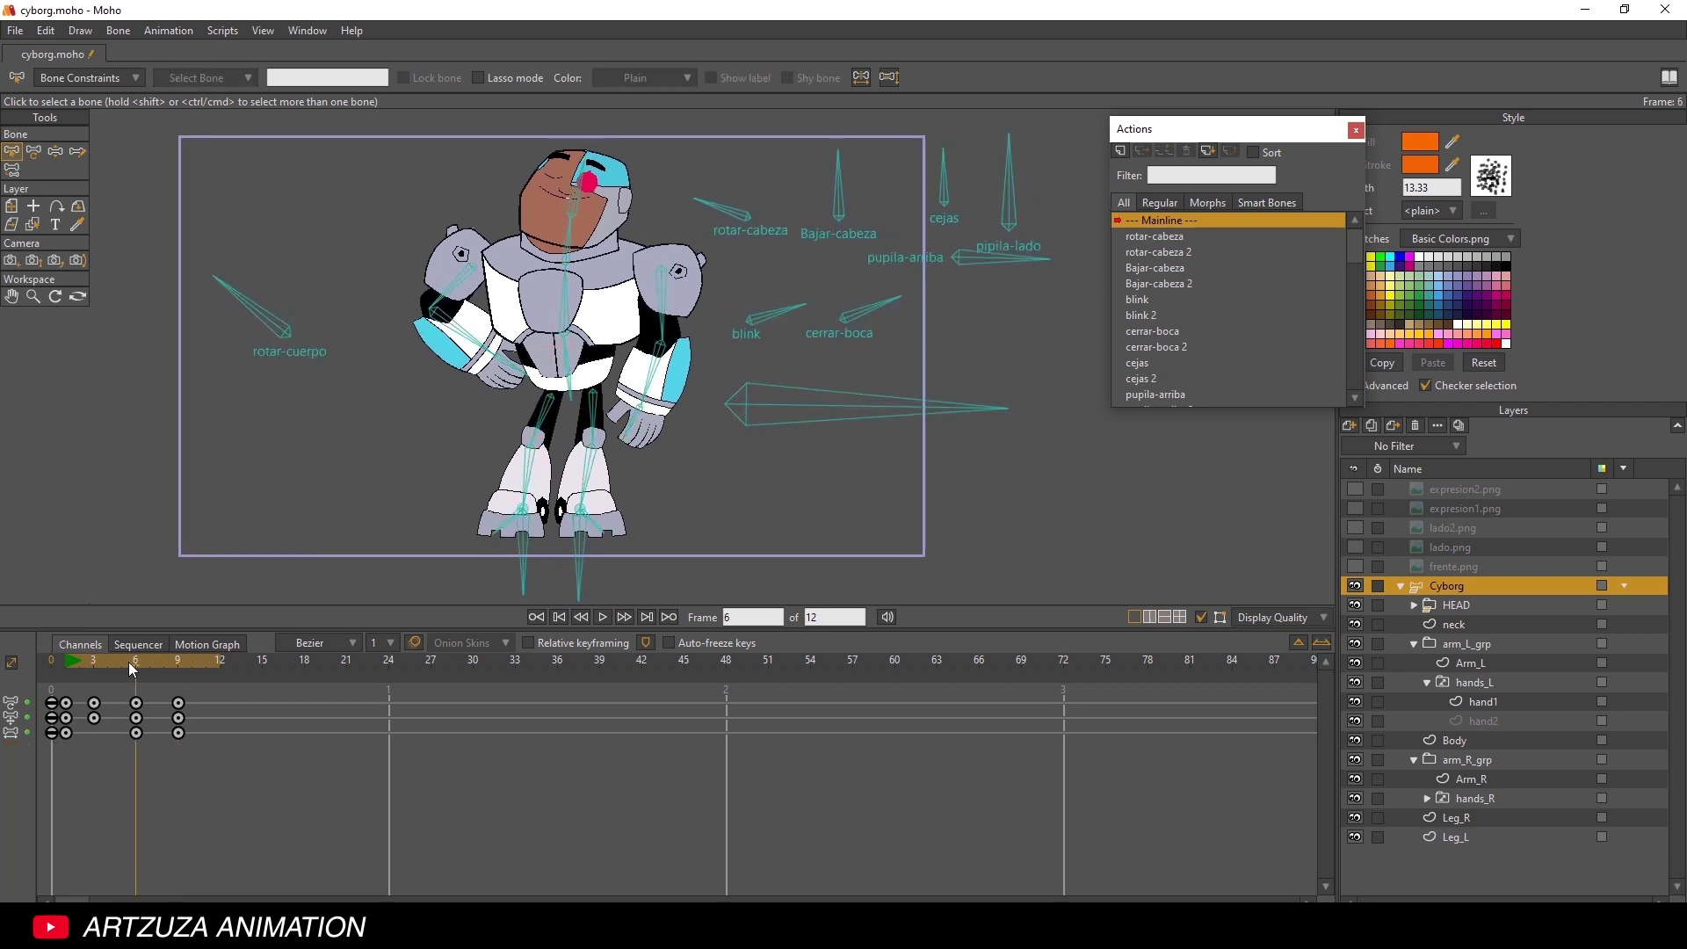
{"action": "mouse_move", "coordinate": [132, 668]}
{"action": "left_mouse_down"}
{"action": "mouse_move", "coordinate": [177, 656]}
{"action": "mouse_move", "coordinate": [139, 662]}
{"action": "left_mouse_up"}
{"action": "left_click_drag", "start_coordinate": [178, 122], "coordinate": [1074, 587]}
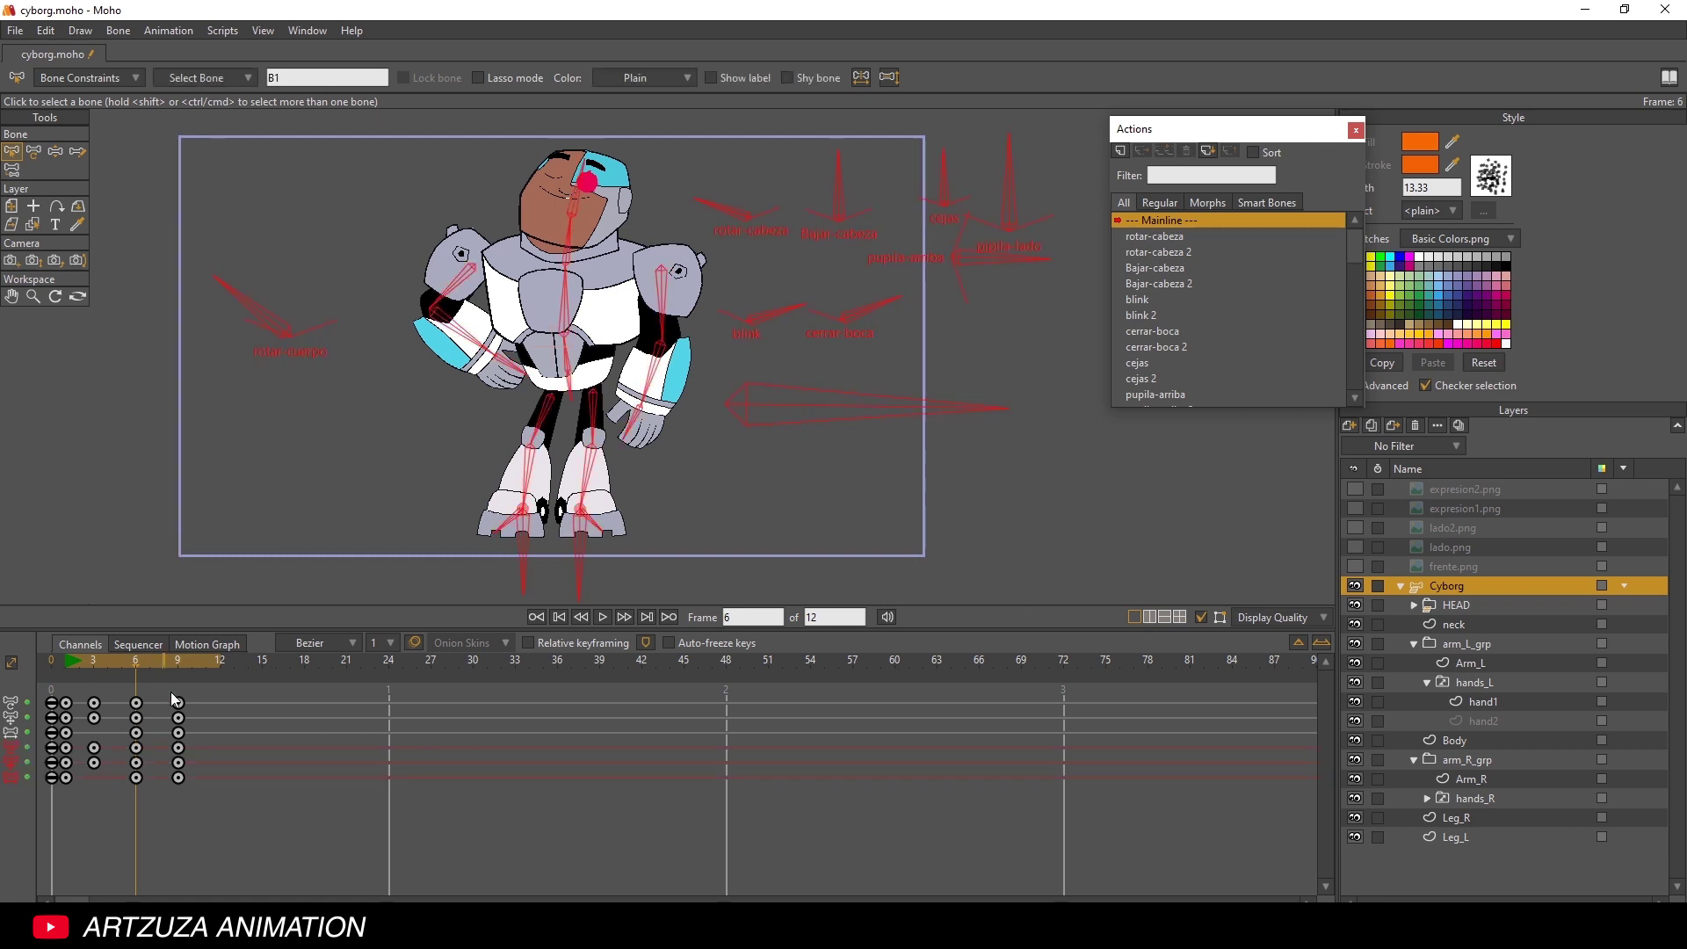
{"action": "left_click_drag", "start_coordinate": [151, 794], "coordinate": [129, 741]}
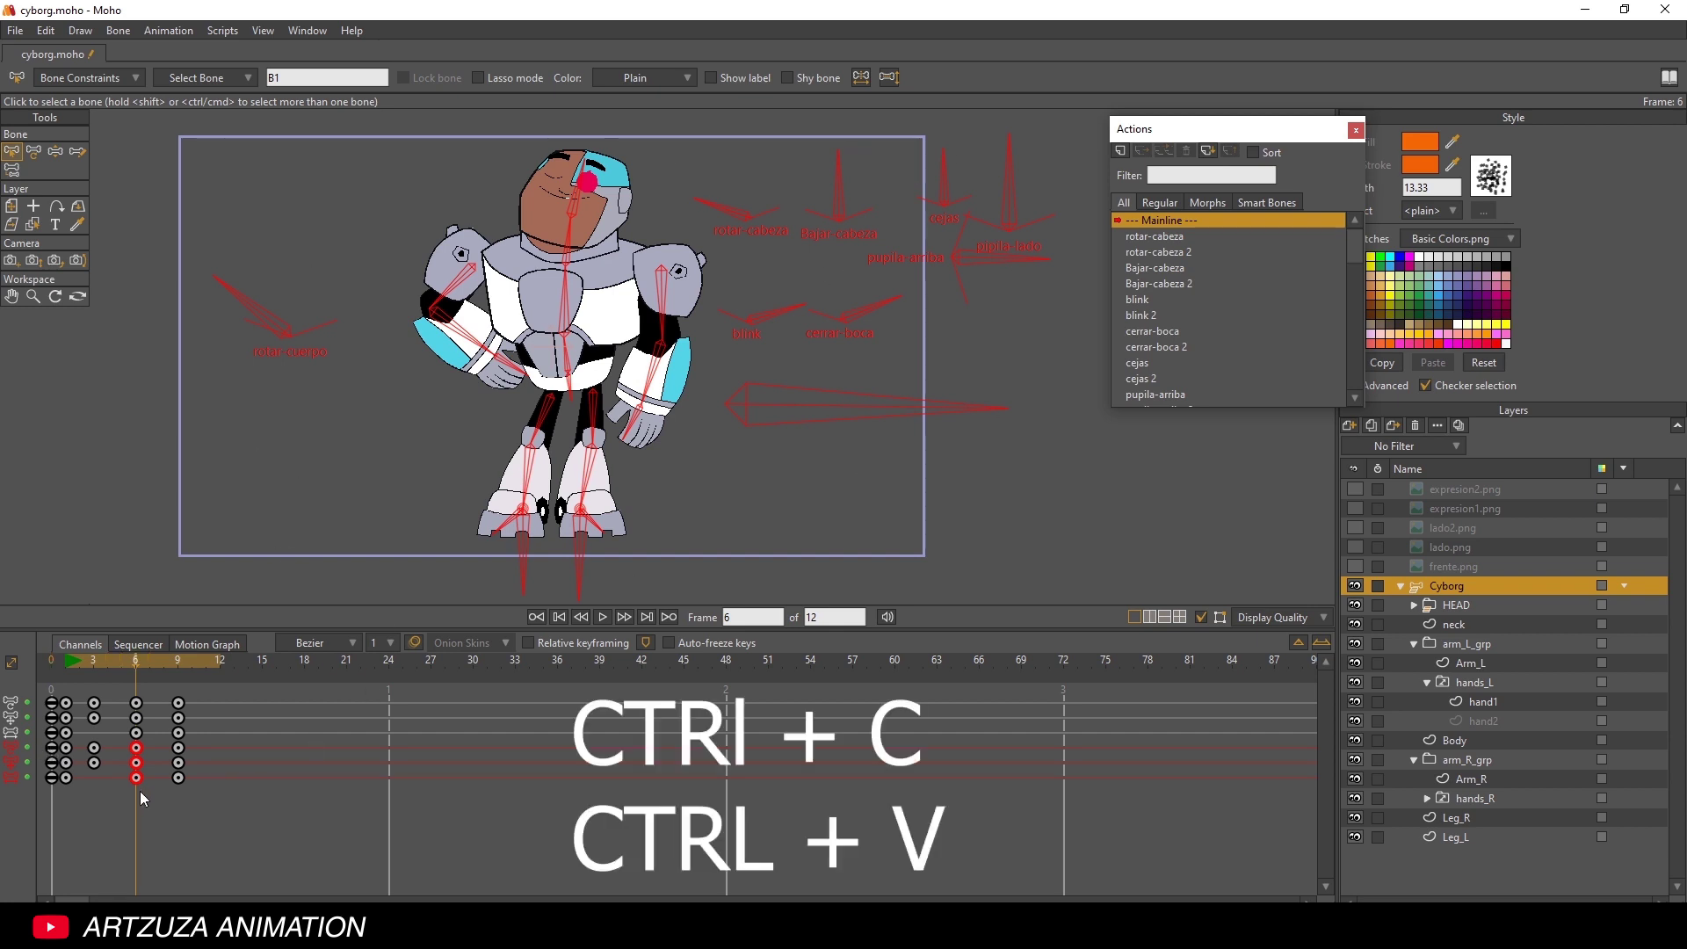
{"action": "left_click", "coordinate": [152, 659]}
{"action": "left_click_drag", "start_coordinate": [159, 655], "coordinate": [178, 660]}
{"action": "left_click", "coordinate": [186, 792]}
{"action": "left_click_drag", "start_coordinate": [137, 656], "coordinate": [178, 674]}
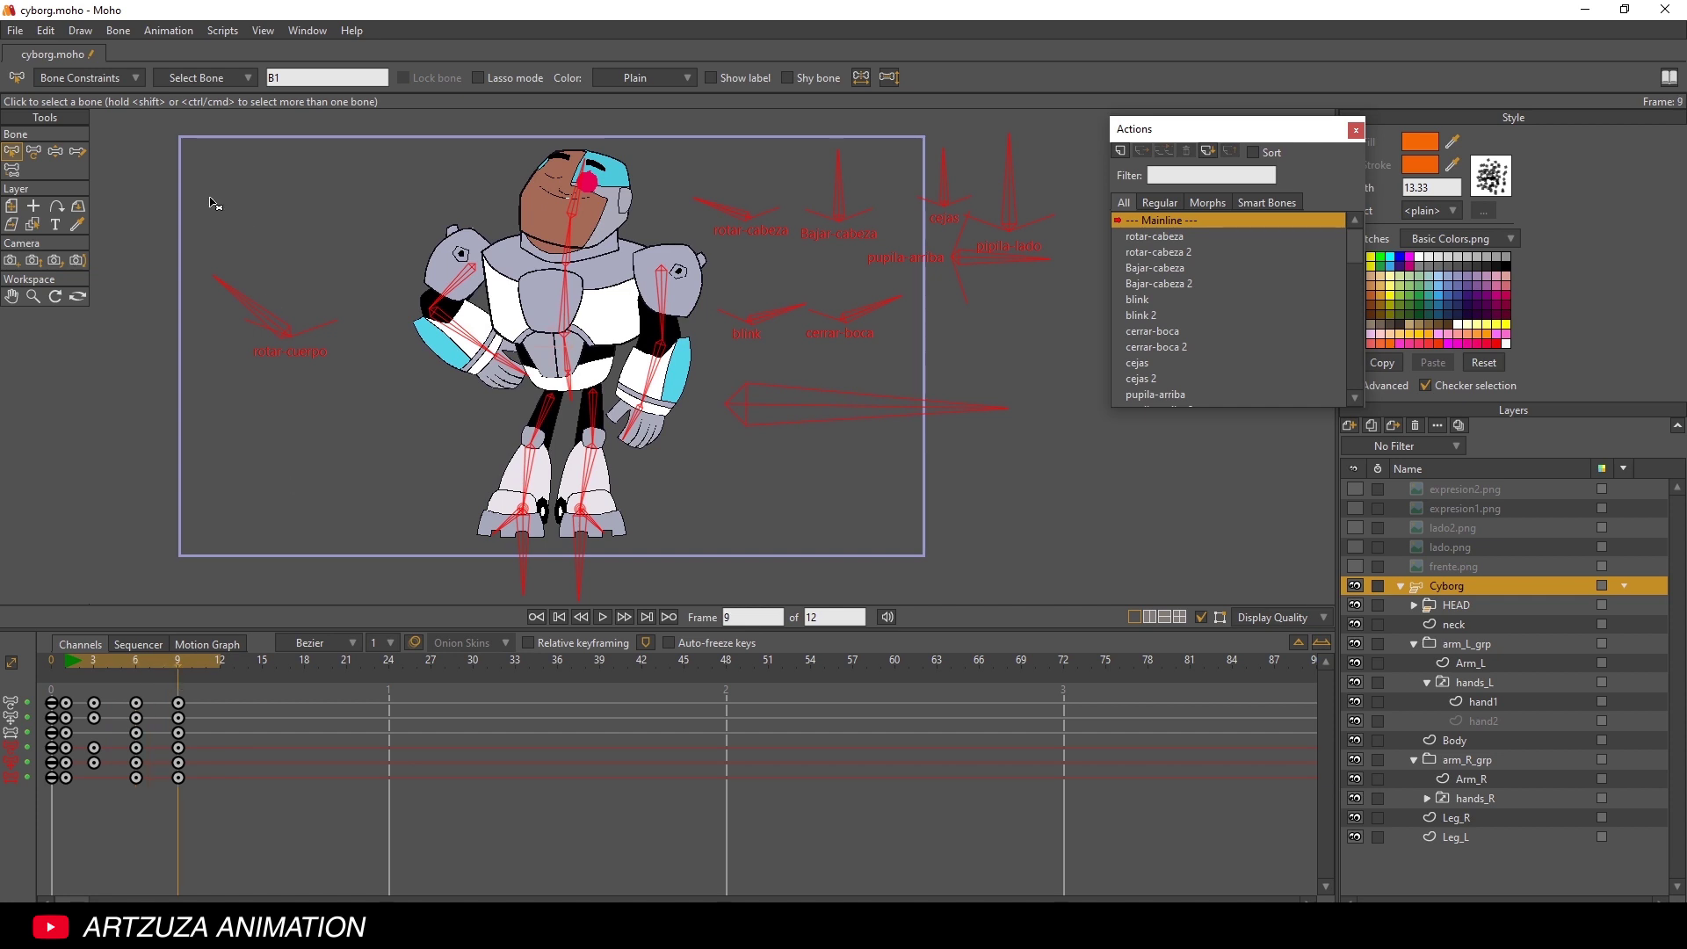
- With the Manipulate Bones tool, nudge the large body control bone slightly left at frame 9 and rotate both arms a little
{"action": "left_click", "coordinate": [414, 485]}
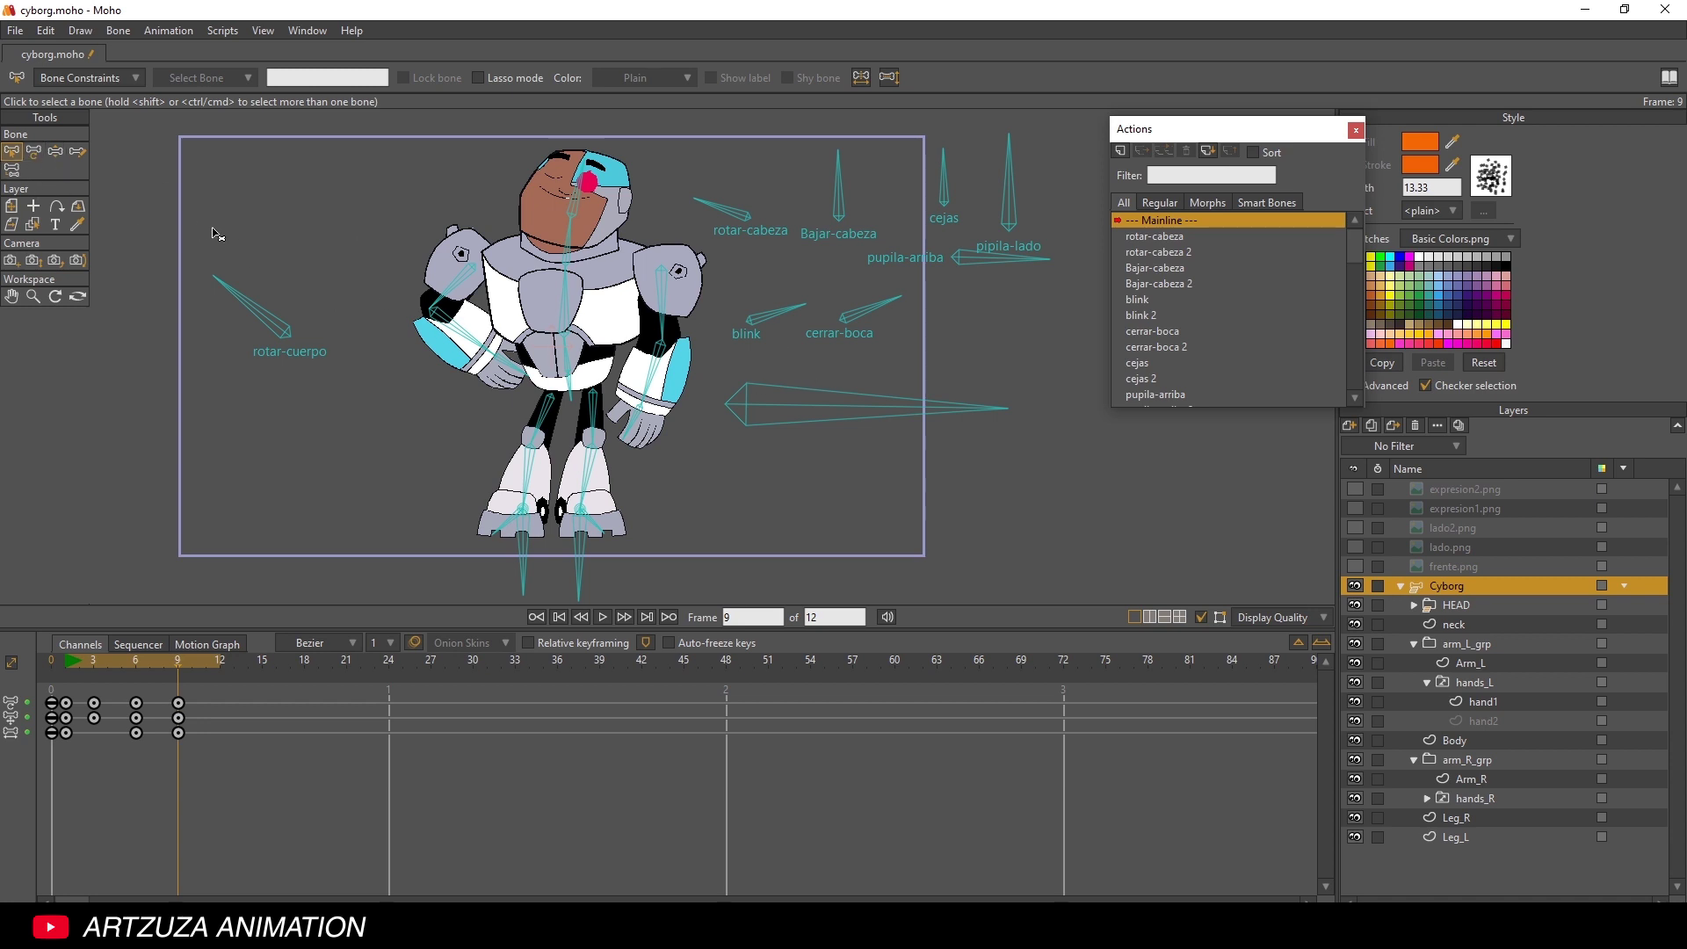
{"action": "left_click", "coordinate": [55, 151]}
{"action": "left_click", "coordinate": [778, 411]}
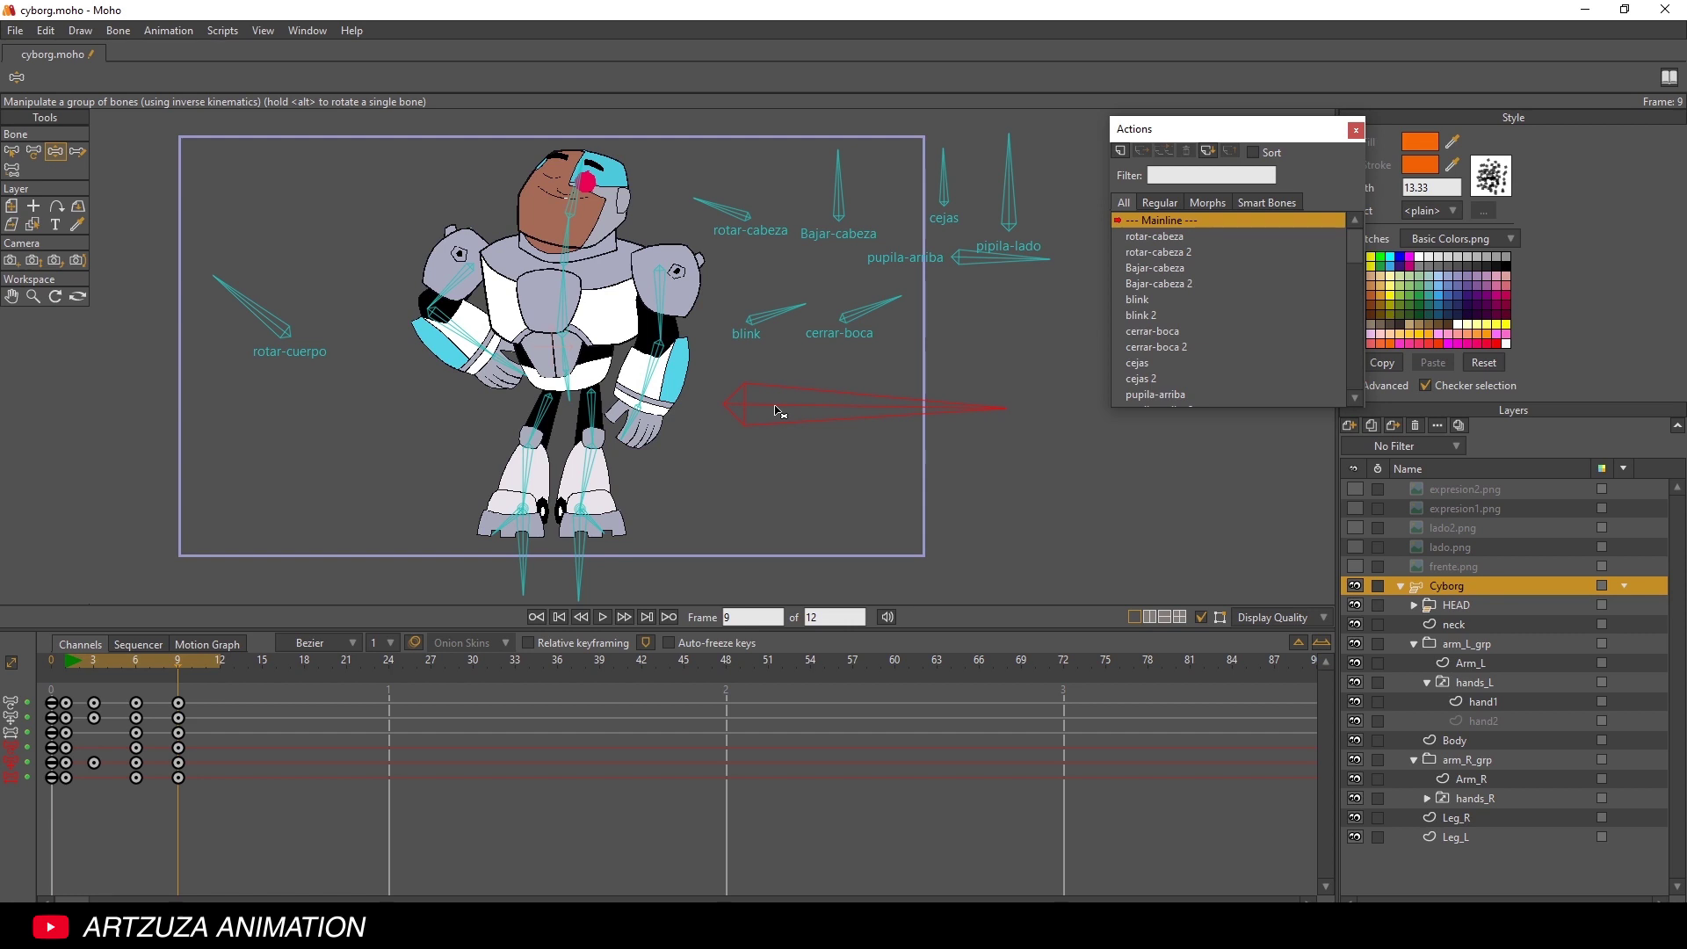
{"action": "left_click_drag", "start_coordinate": [777, 412], "coordinate": [776, 411]}
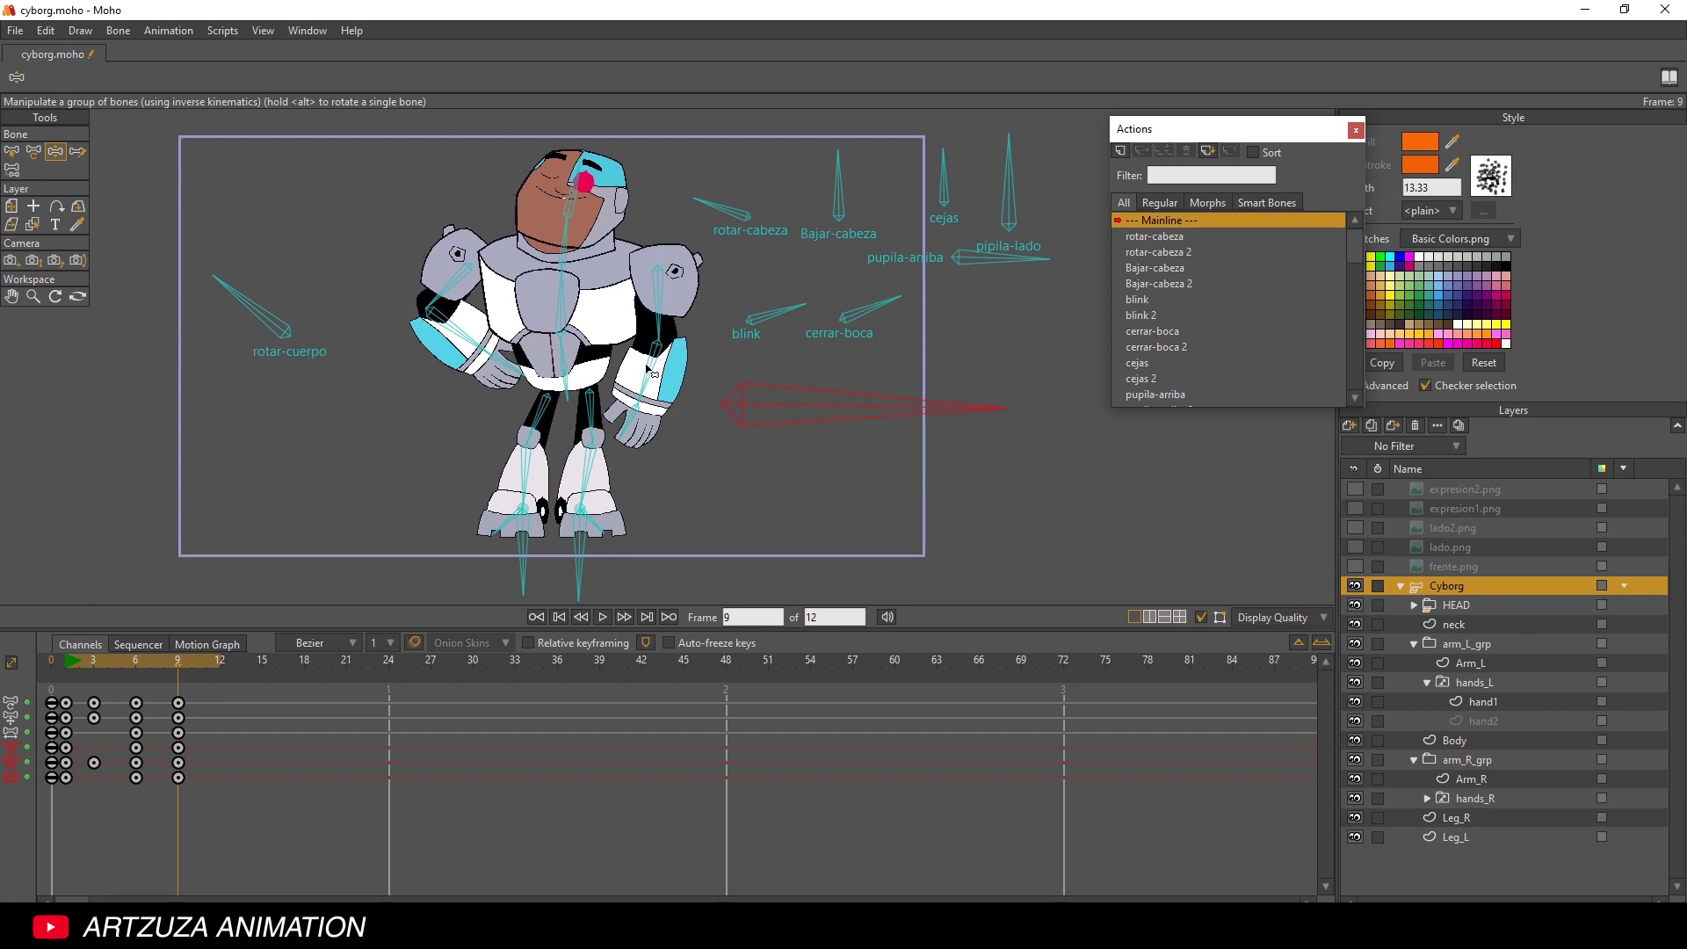
{"action": "left_click_drag", "start_coordinate": [649, 369], "coordinate": [655, 352]}
{"action": "mouse_move", "coordinate": [492, 351]}
{"action": "left_mouse_down"}
{"action": "mouse_move", "coordinate": [515, 363]}
{"action": "mouse_move", "coordinate": [479, 347]}
{"action": "left_mouse_up"}
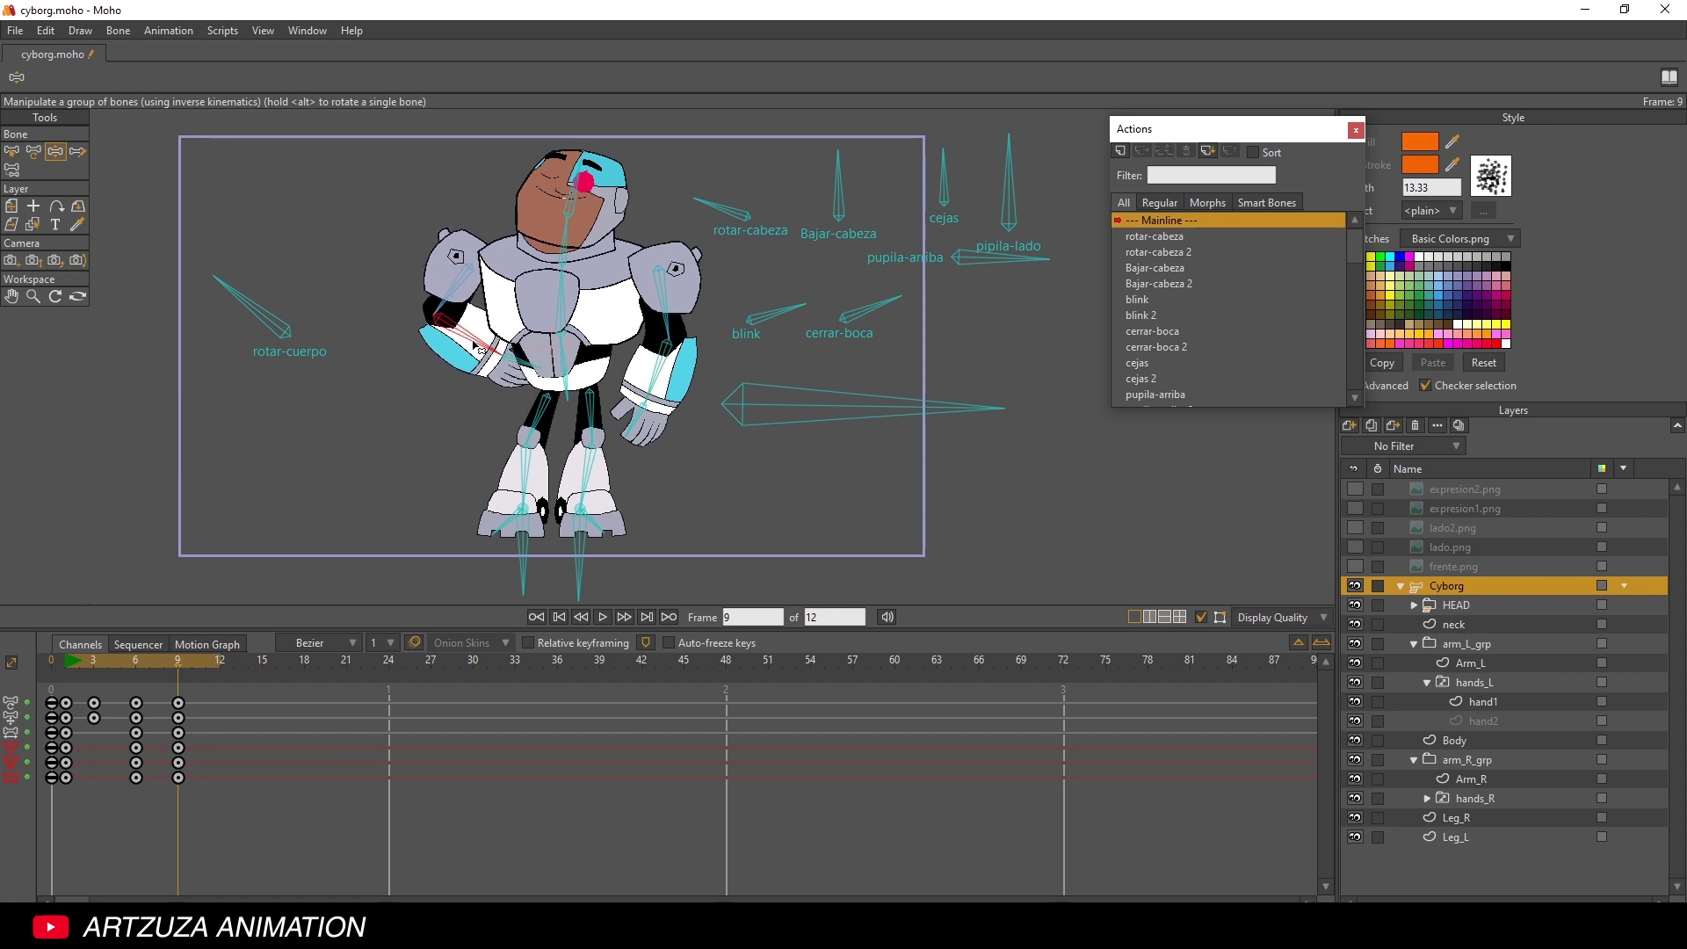
- Refine the frame 9 pose by nudging the large body control bone slightly right and swinging the cyan-sleeved arm nearest it slightly outward
{"action": "left_click", "coordinate": [577, 195]}
{"action": "left_click_drag", "start_coordinate": [72, 670], "coordinate": [177, 667]}
{"action": "left_click", "coordinate": [568, 389]}
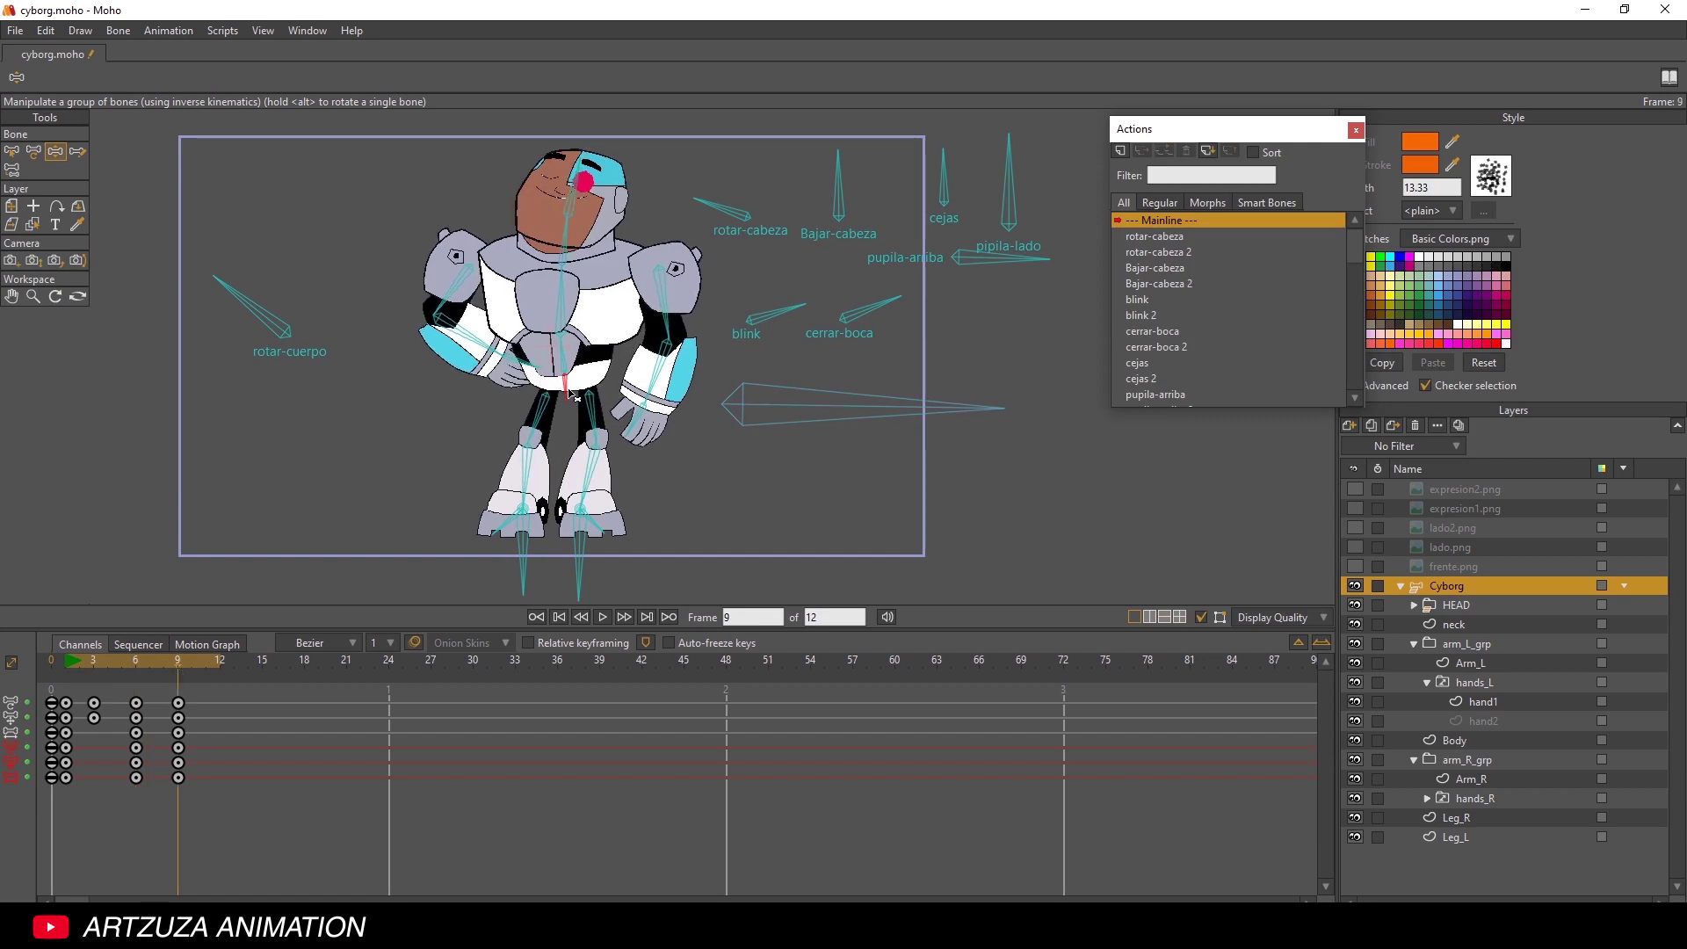
{"action": "left_click_drag", "start_coordinate": [569, 394], "coordinate": [571, 391]}
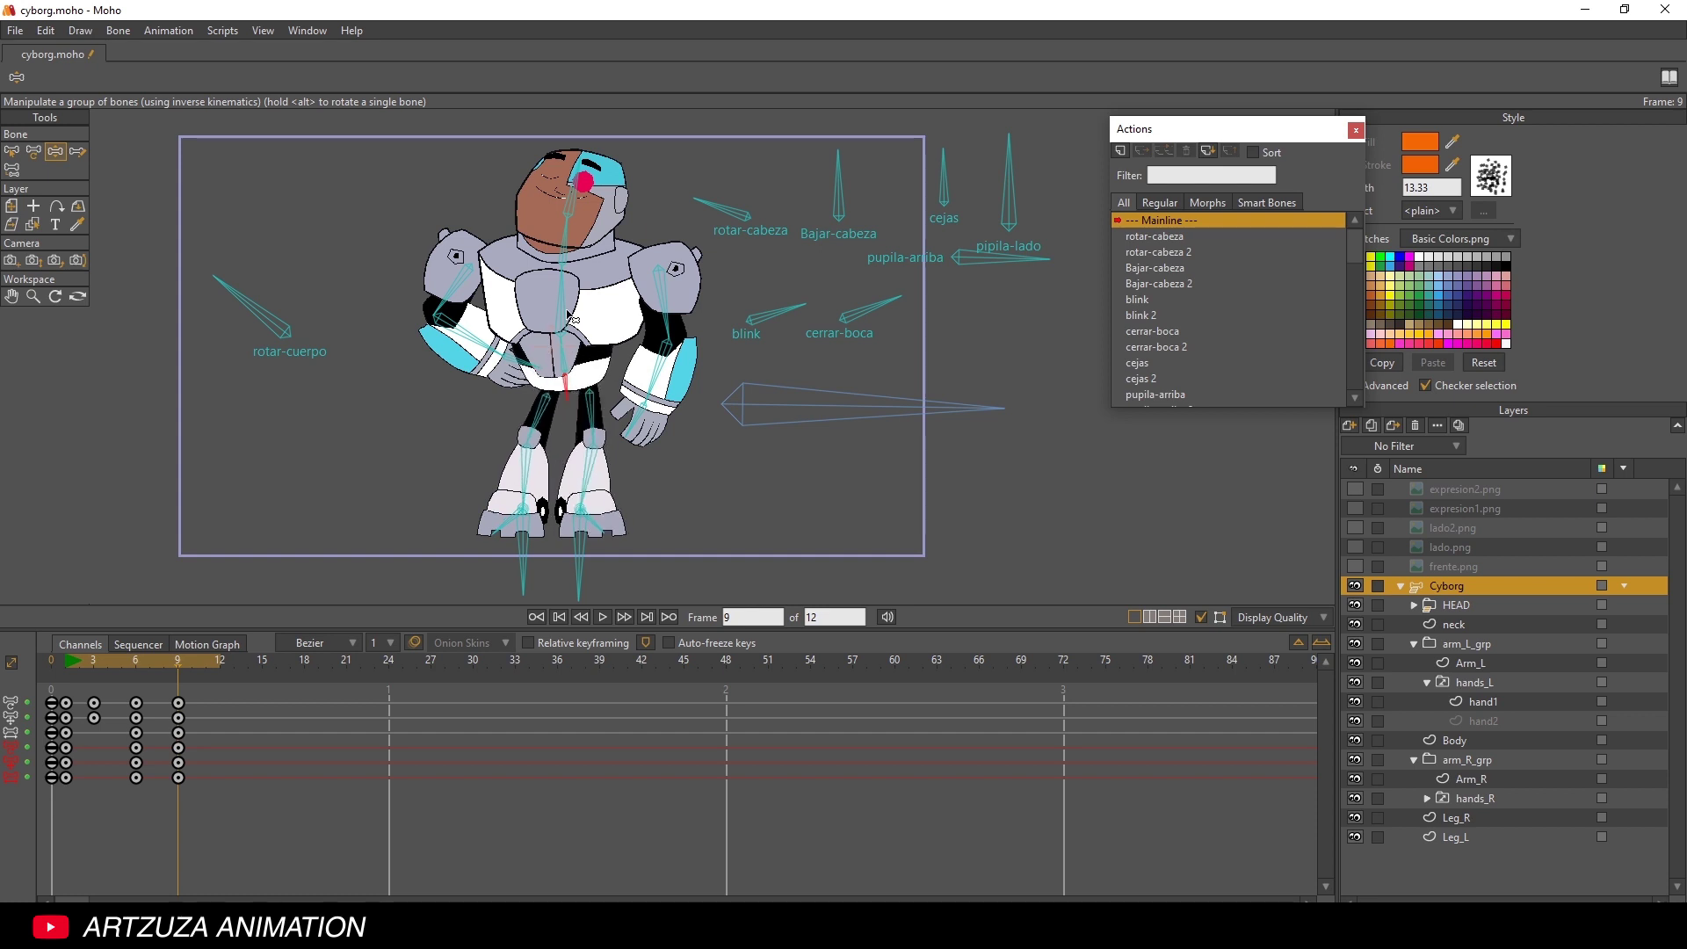
{"action": "left_click", "coordinate": [773, 411]}
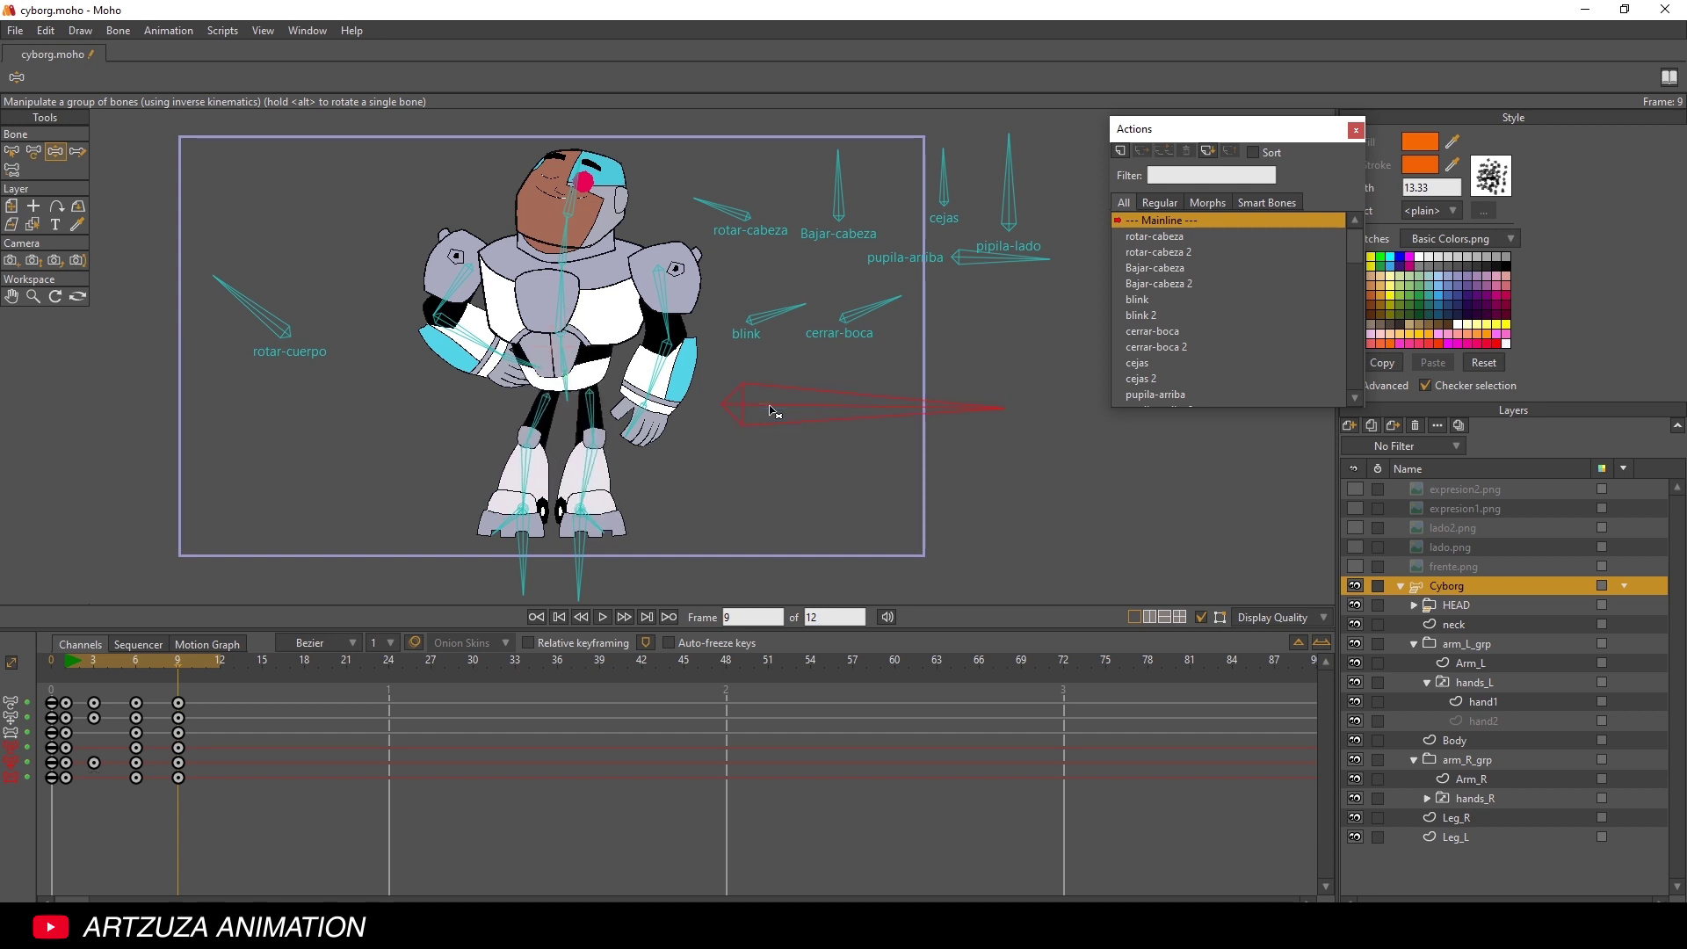
{"action": "left_click_drag", "start_coordinate": [773, 411], "coordinate": [777, 411]}
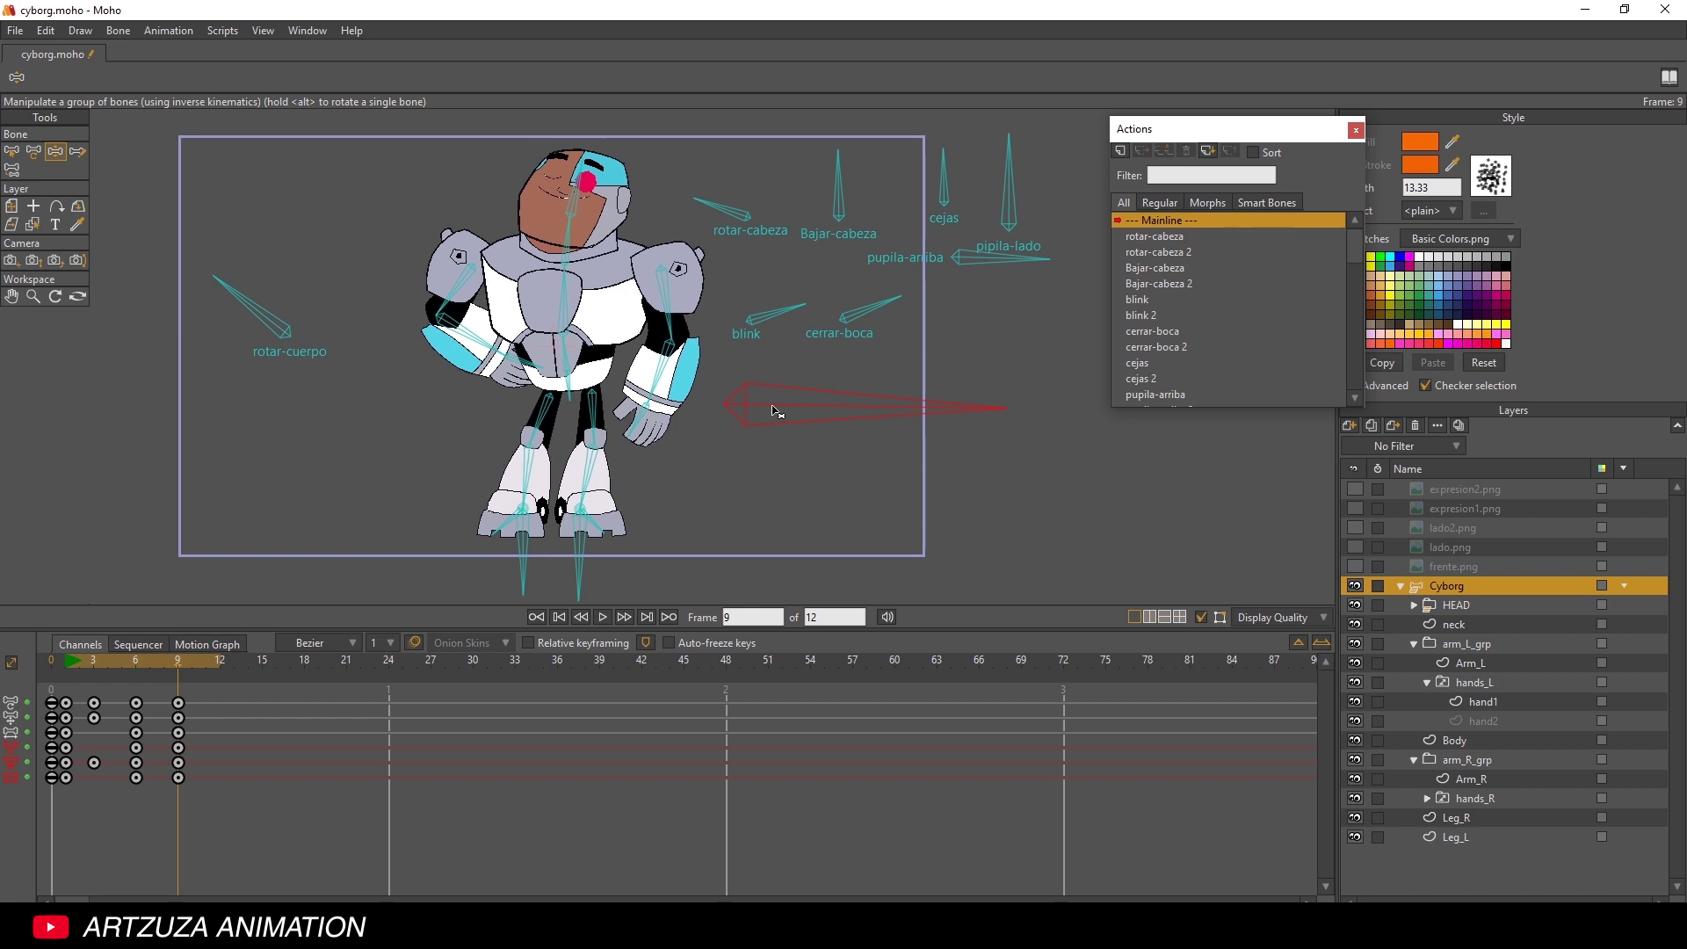
{"action": "mouse_move", "coordinate": [672, 330]}
{"action": "left_mouse_down"}
{"action": "mouse_move", "coordinate": [643, 303]}
{"action": "mouse_move", "coordinate": [678, 269]}
{"action": "mouse_move", "coordinate": [673, 326]}
{"action": "left_mouse_up"}
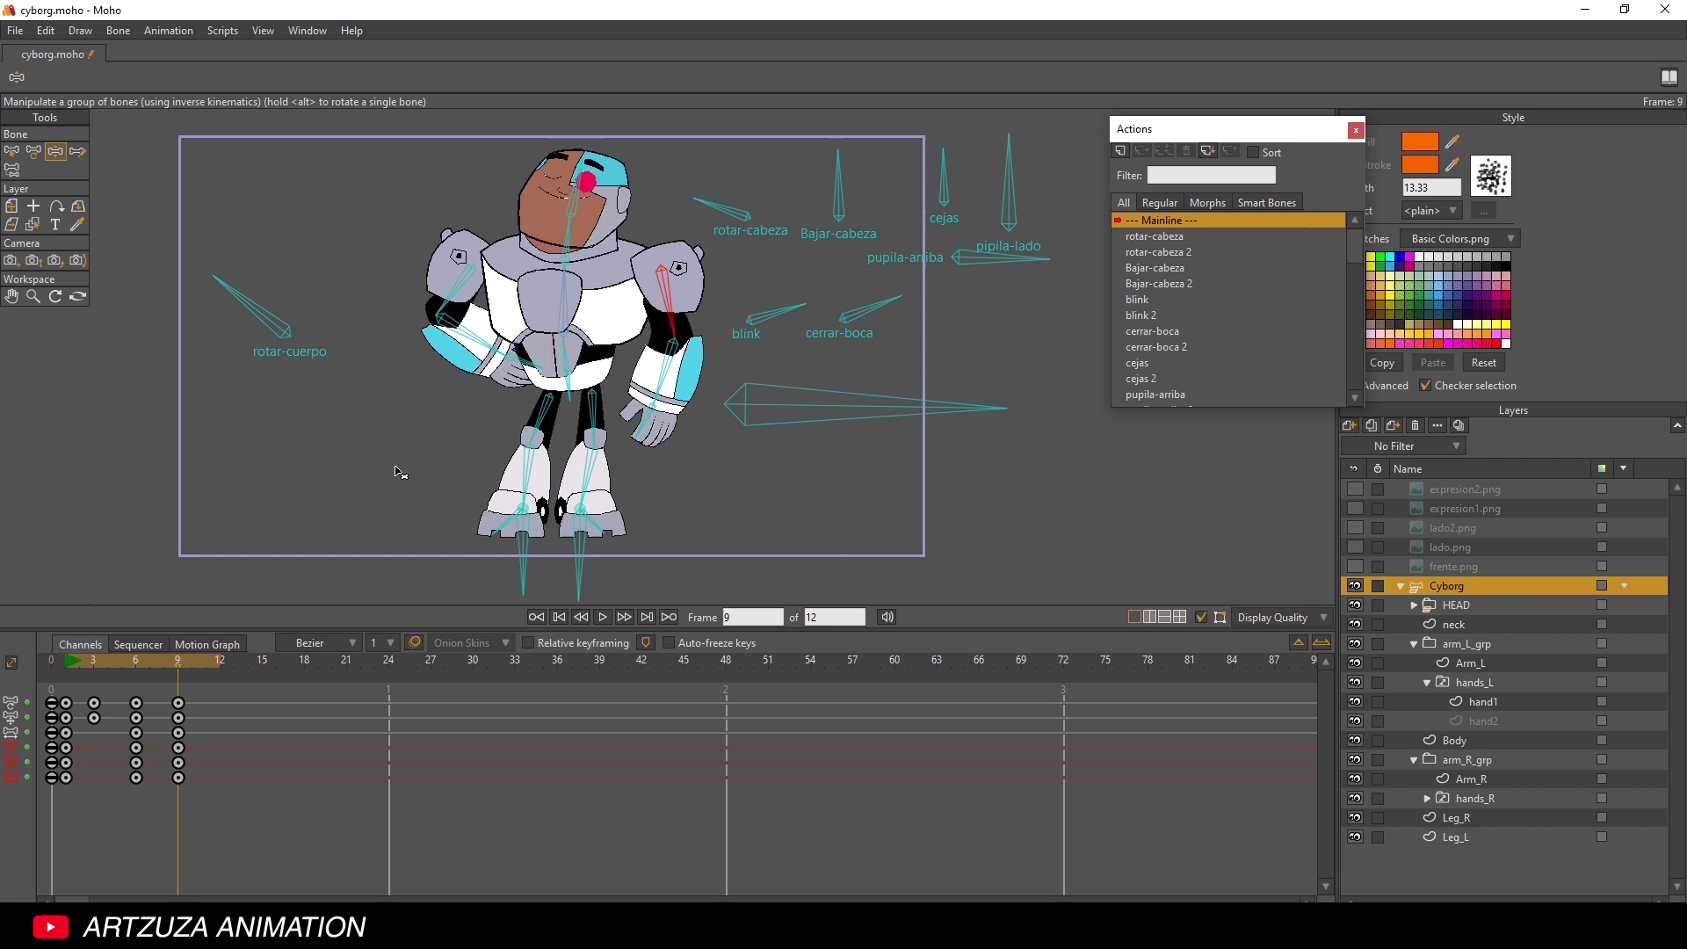
- Play the turn from frame 1 to review how it settles into the frame 9 pose
{"action": "left_click", "coordinate": [70, 661]}
{"action": "left_click", "coordinate": [602, 617]}
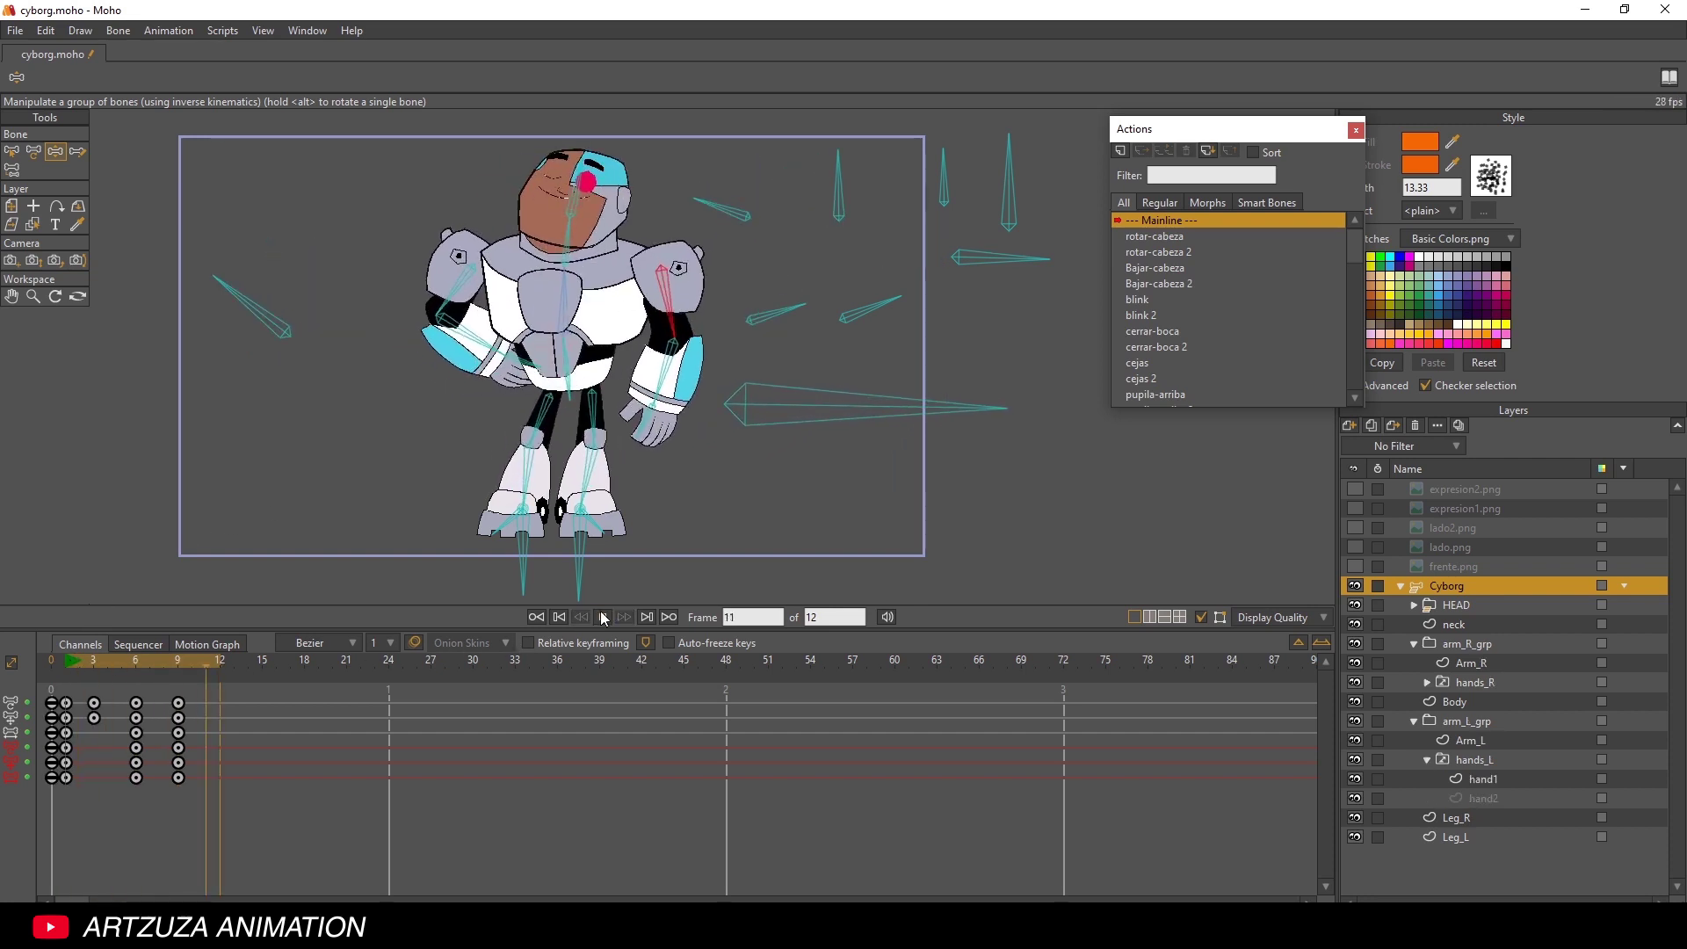
{"action": "left_click", "coordinate": [602, 616]}
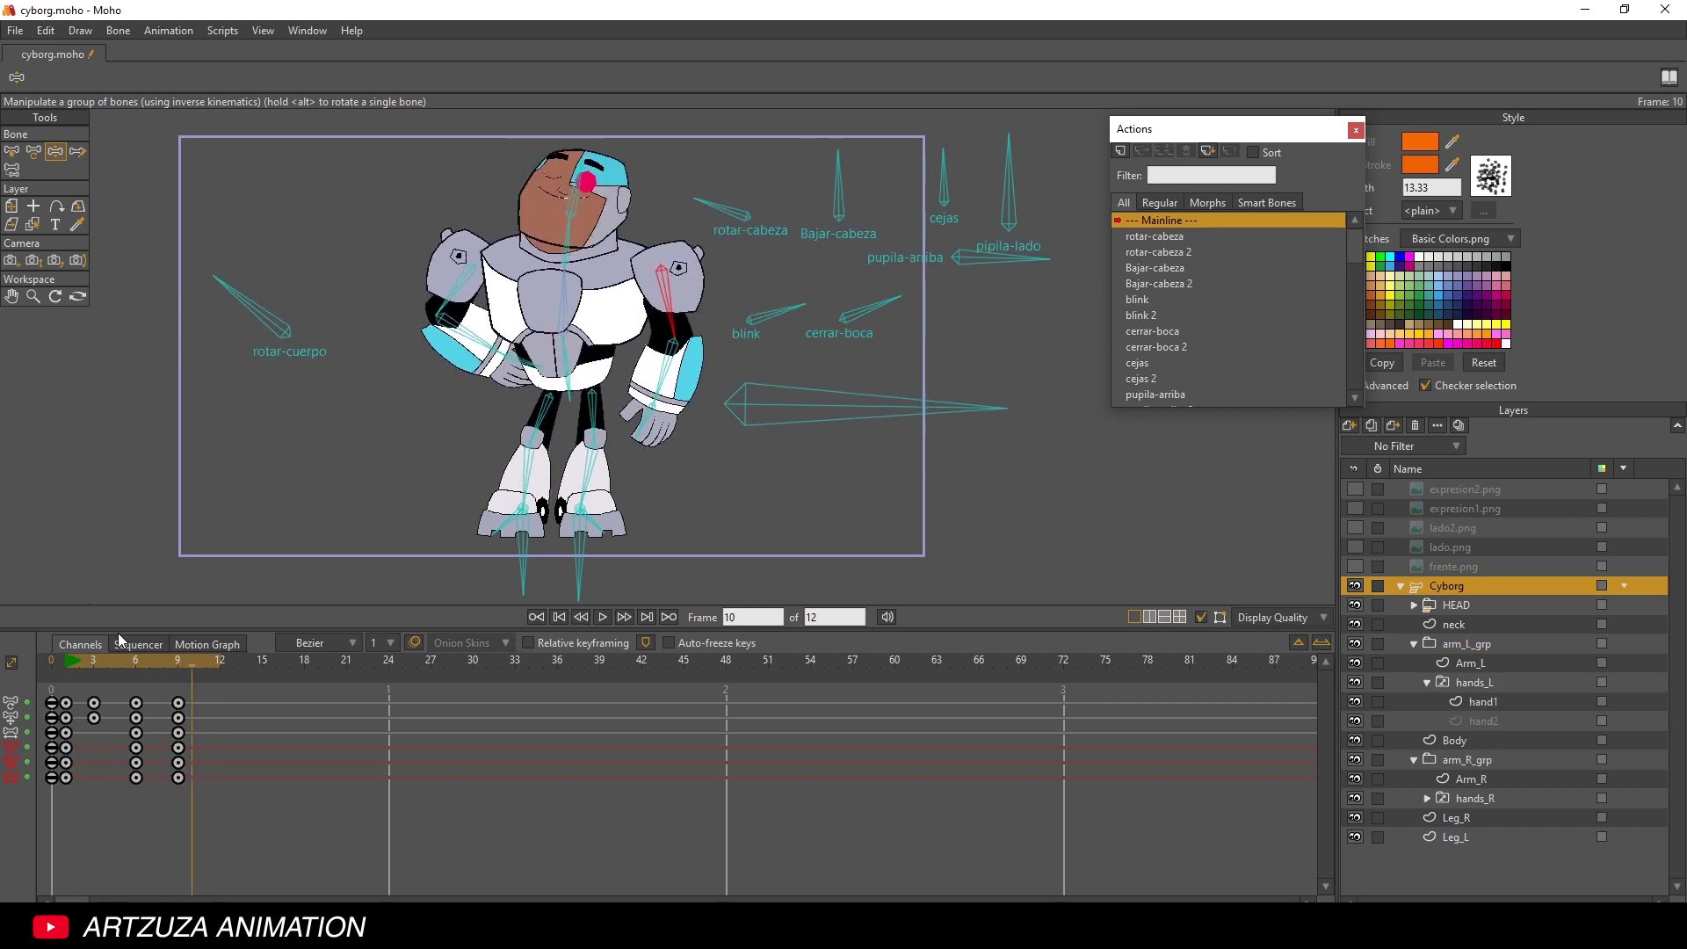
- Tilt the head bone slightly left at frame 12 and slightly back right at frame 14
{"action": "left_click_drag", "start_coordinate": [127, 657], "coordinate": [218, 666]}
{"action": "left_click_drag", "start_coordinate": [576, 198], "coordinate": [572, 193]}
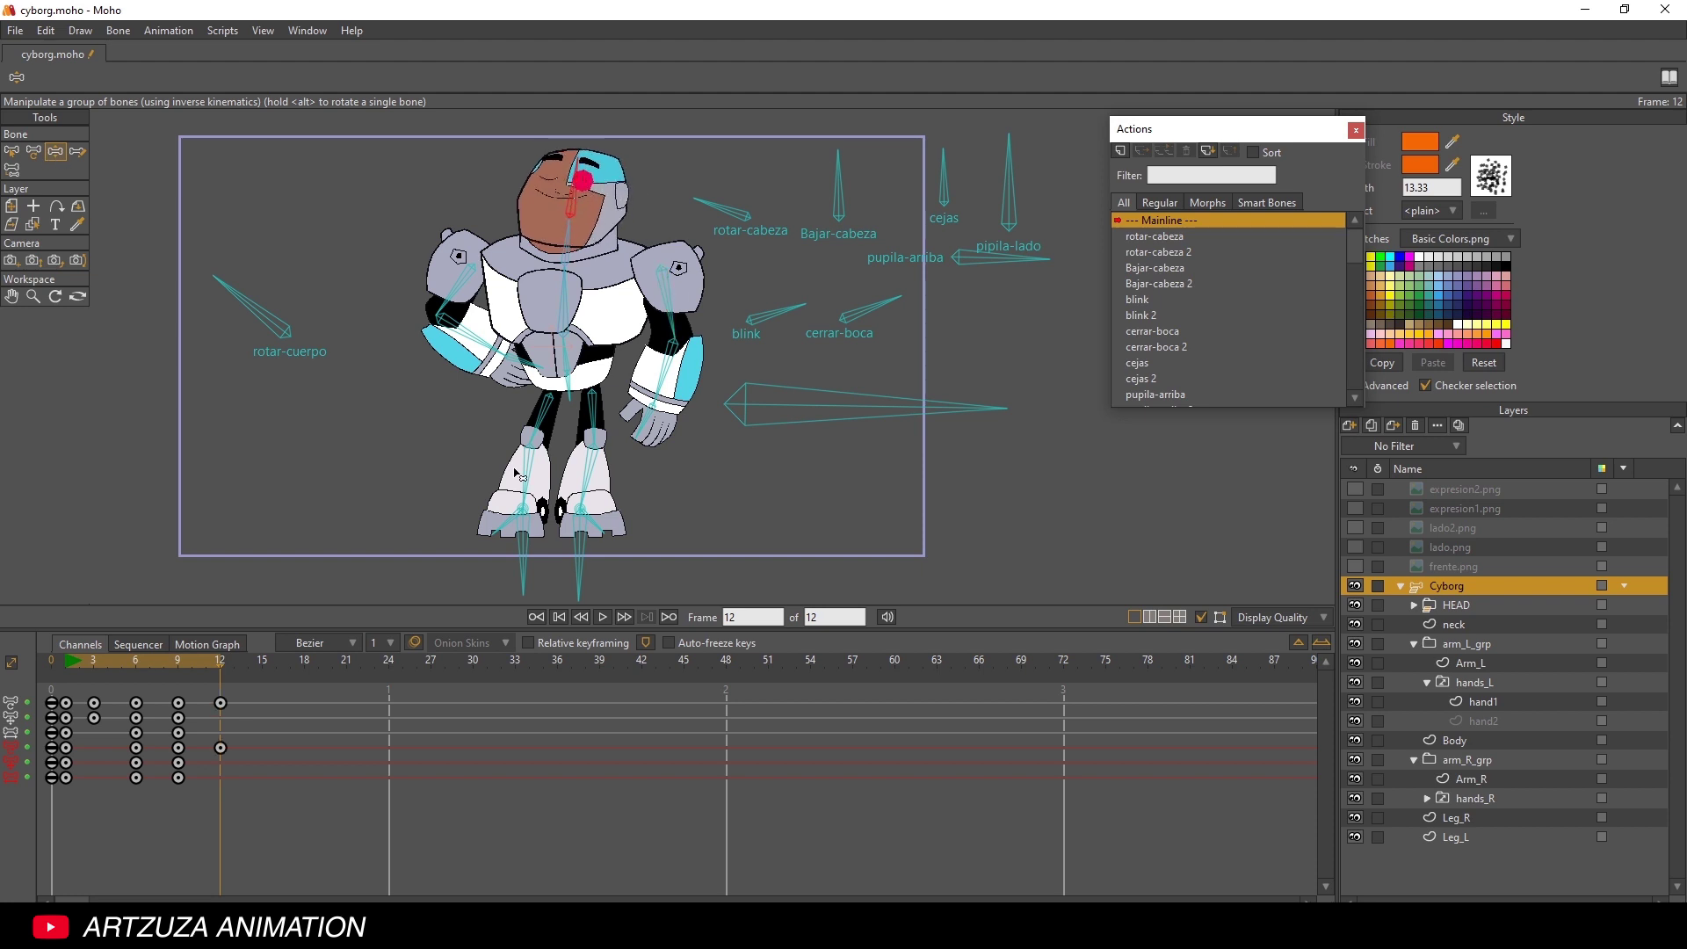
{"action": "left_click_drag", "start_coordinate": [221, 663], "coordinate": [255, 664]}
{"action": "left_click_drag", "start_coordinate": [583, 176], "coordinate": [586, 181]}
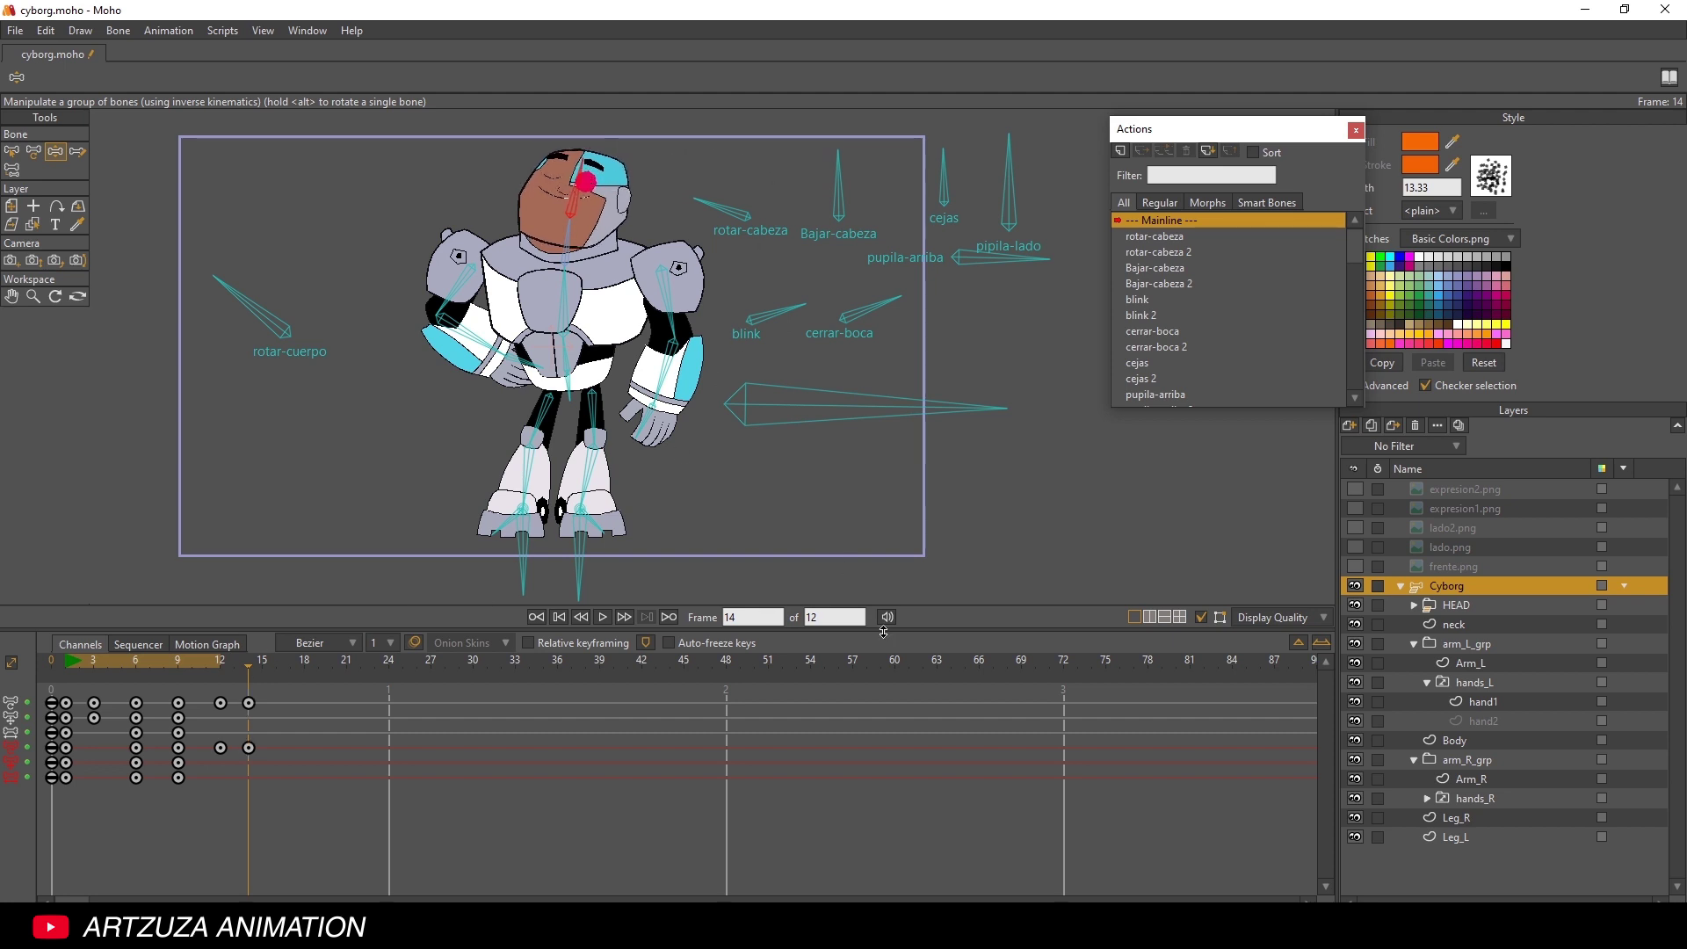
- Extend the animation's end frame to 60
{"action": "left_click", "coordinate": [809, 617]}
{"action": "type", "text": "60"}
{"action": "key", "text": "Return"}
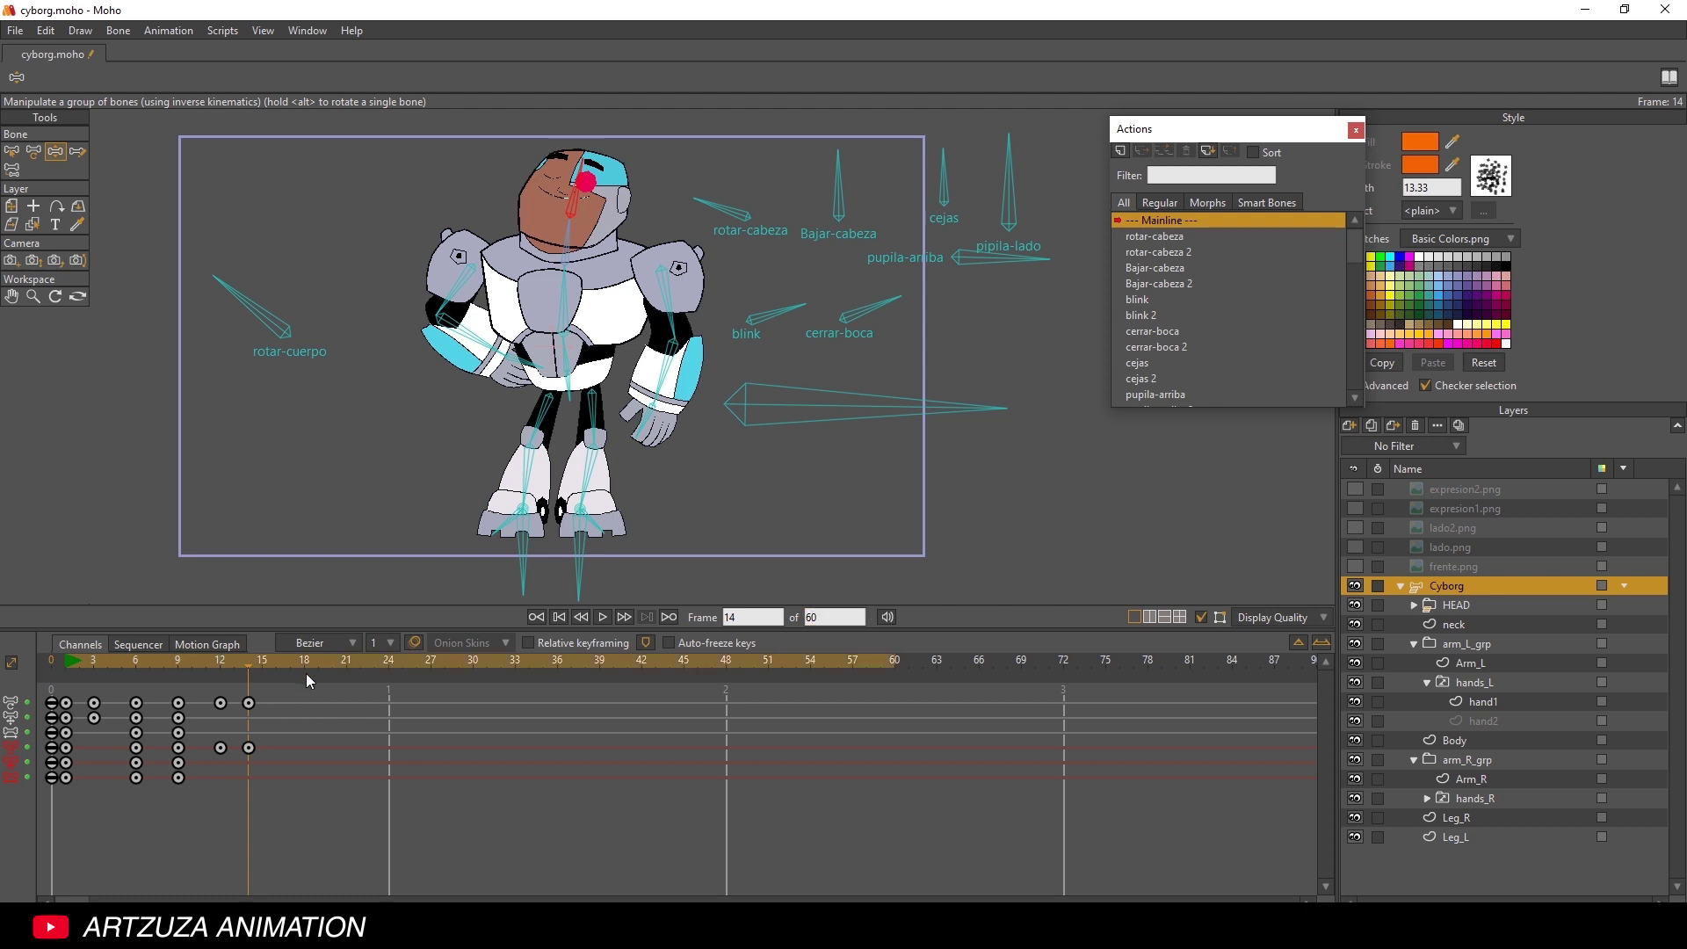
- Tilt the head bone slightly left at frame 17 and back right at frame 20
{"action": "left_click_drag", "start_coordinate": [245, 662], "coordinate": [286, 657]}
{"action": "left_click_drag", "start_coordinate": [585, 189], "coordinate": [579, 188]}
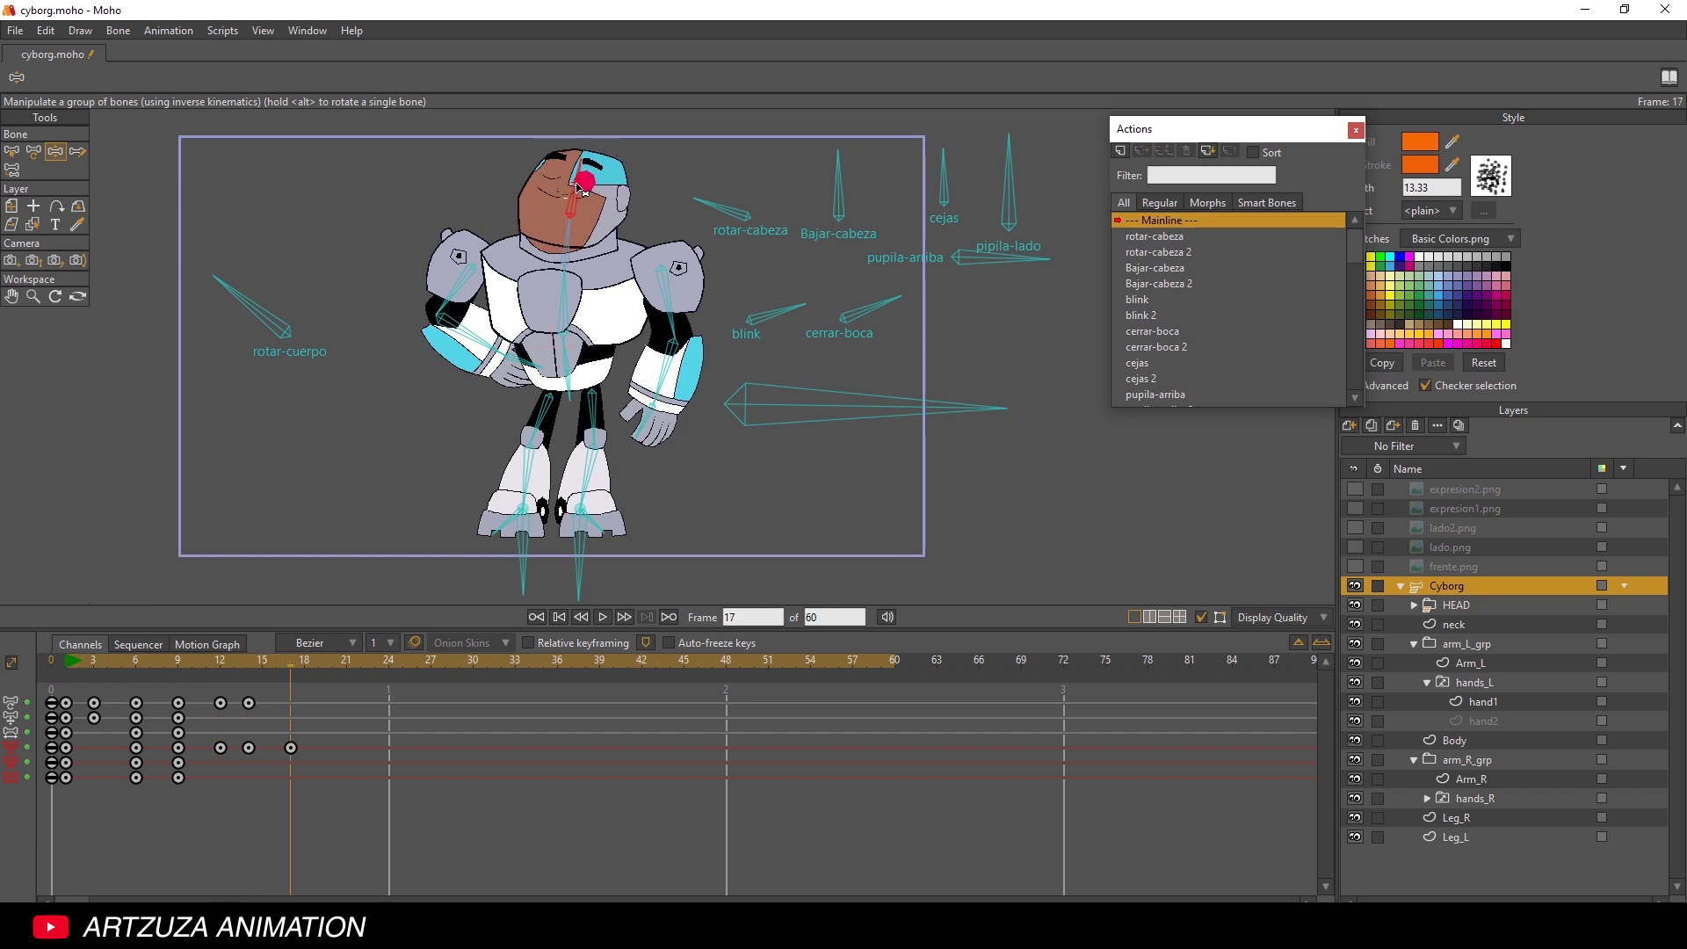
{"action": "left_click", "coordinate": [332, 659]}
{"action": "left_click_drag", "start_coordinate": [580, 172], "coordinate": [586, 180]}
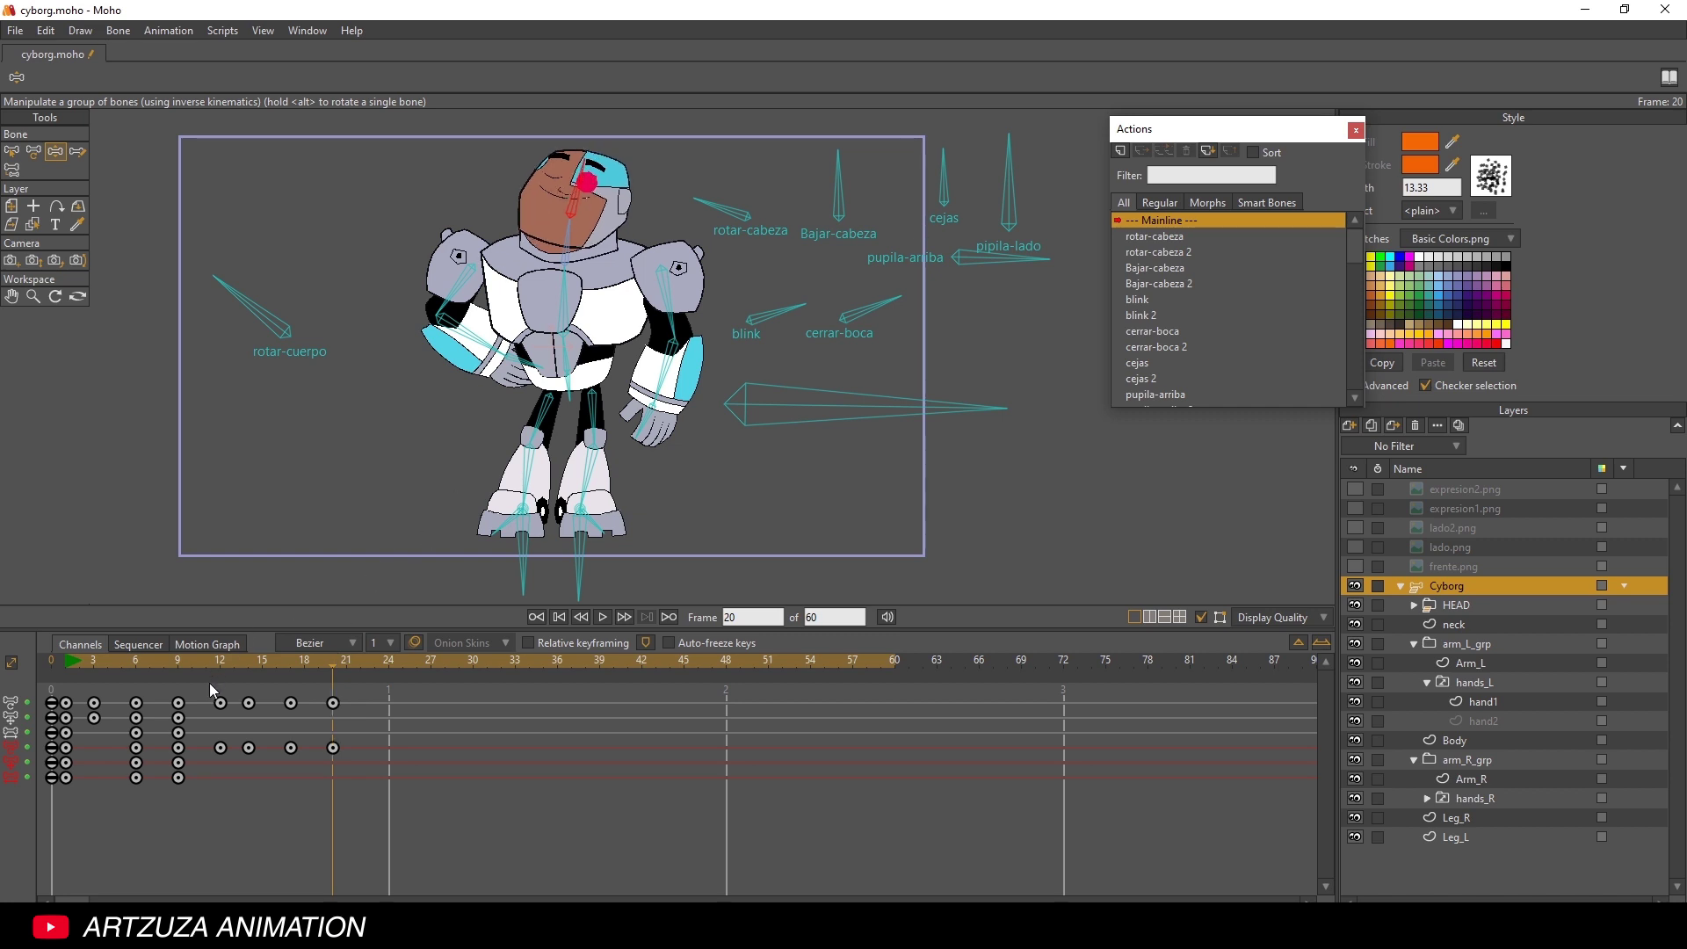
- Play the turn from frame 1 and replay it from frame 10 to review the head's settling movement
{"action": "left_click", "coordinate": [69, 665]}
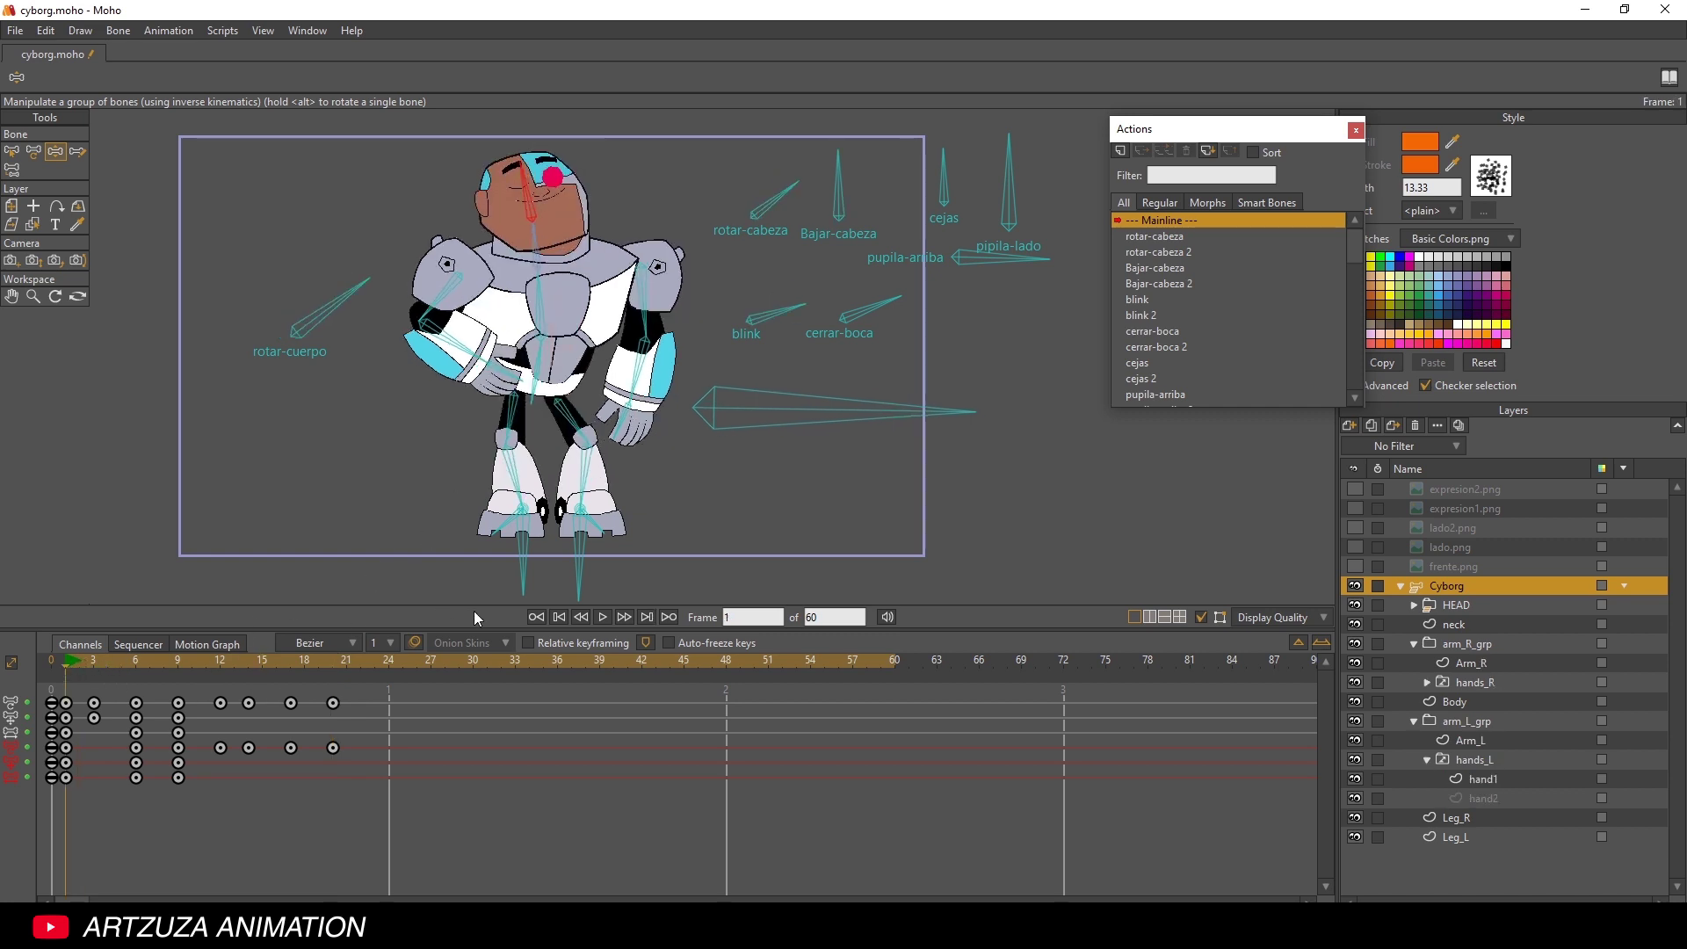
{"action": "left_click", "coordinate": [603, 617]}
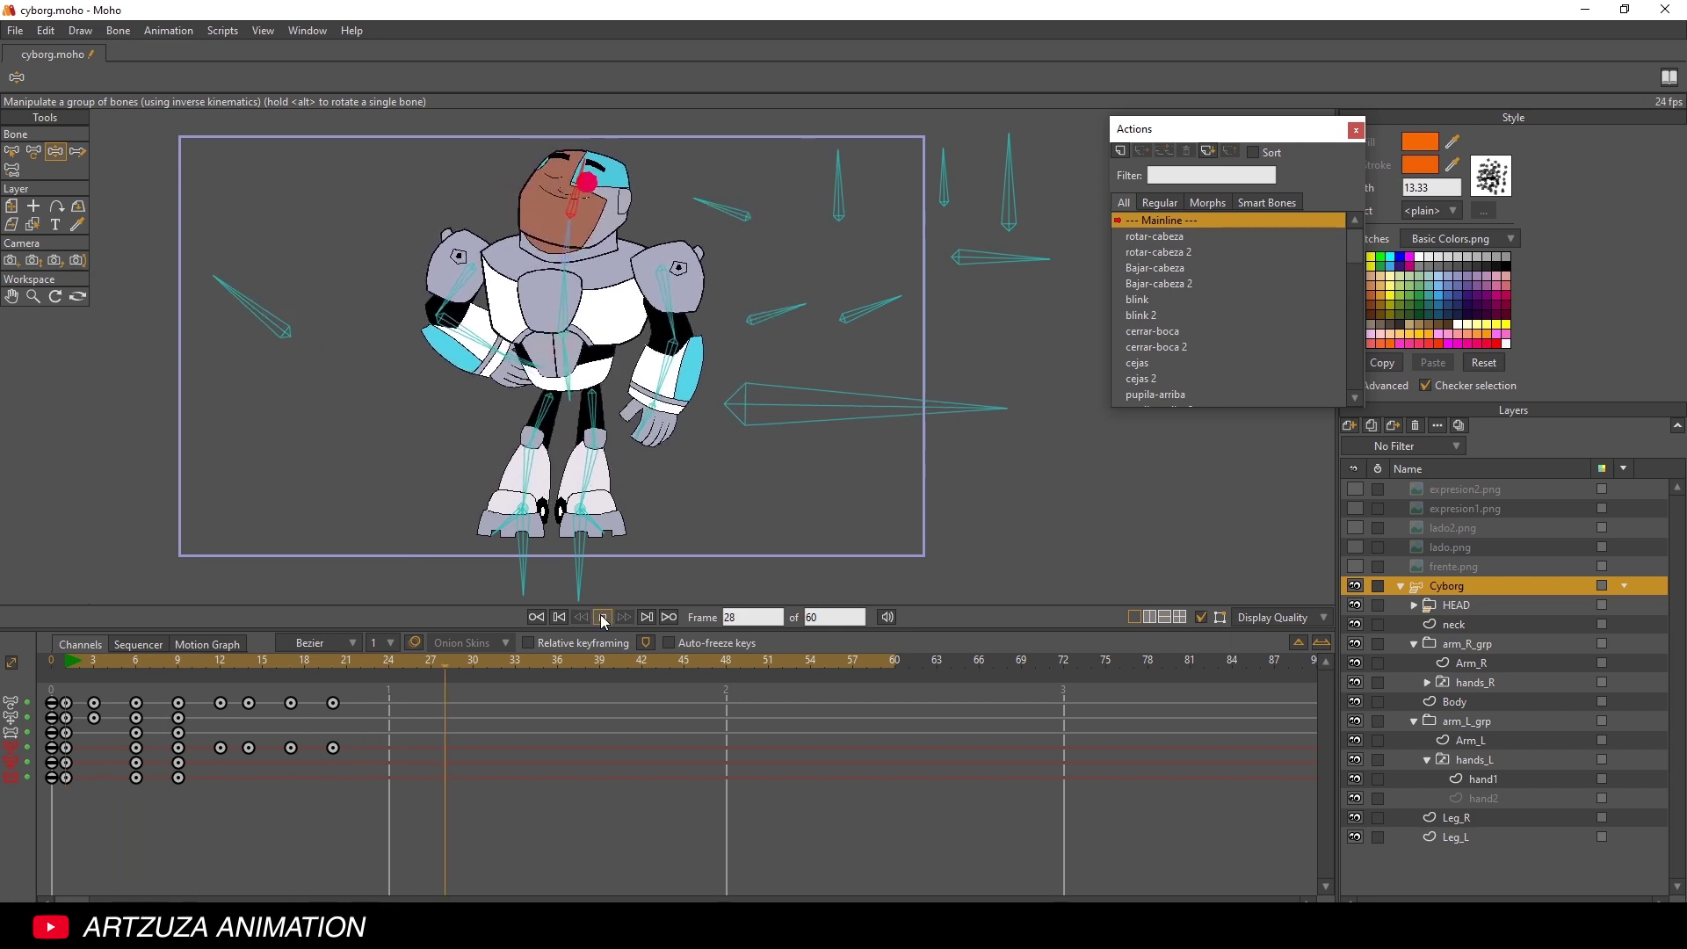
{"action": "left_click_drag", "start_coordinate": [236, 666], "coordinate": [261, 665]}
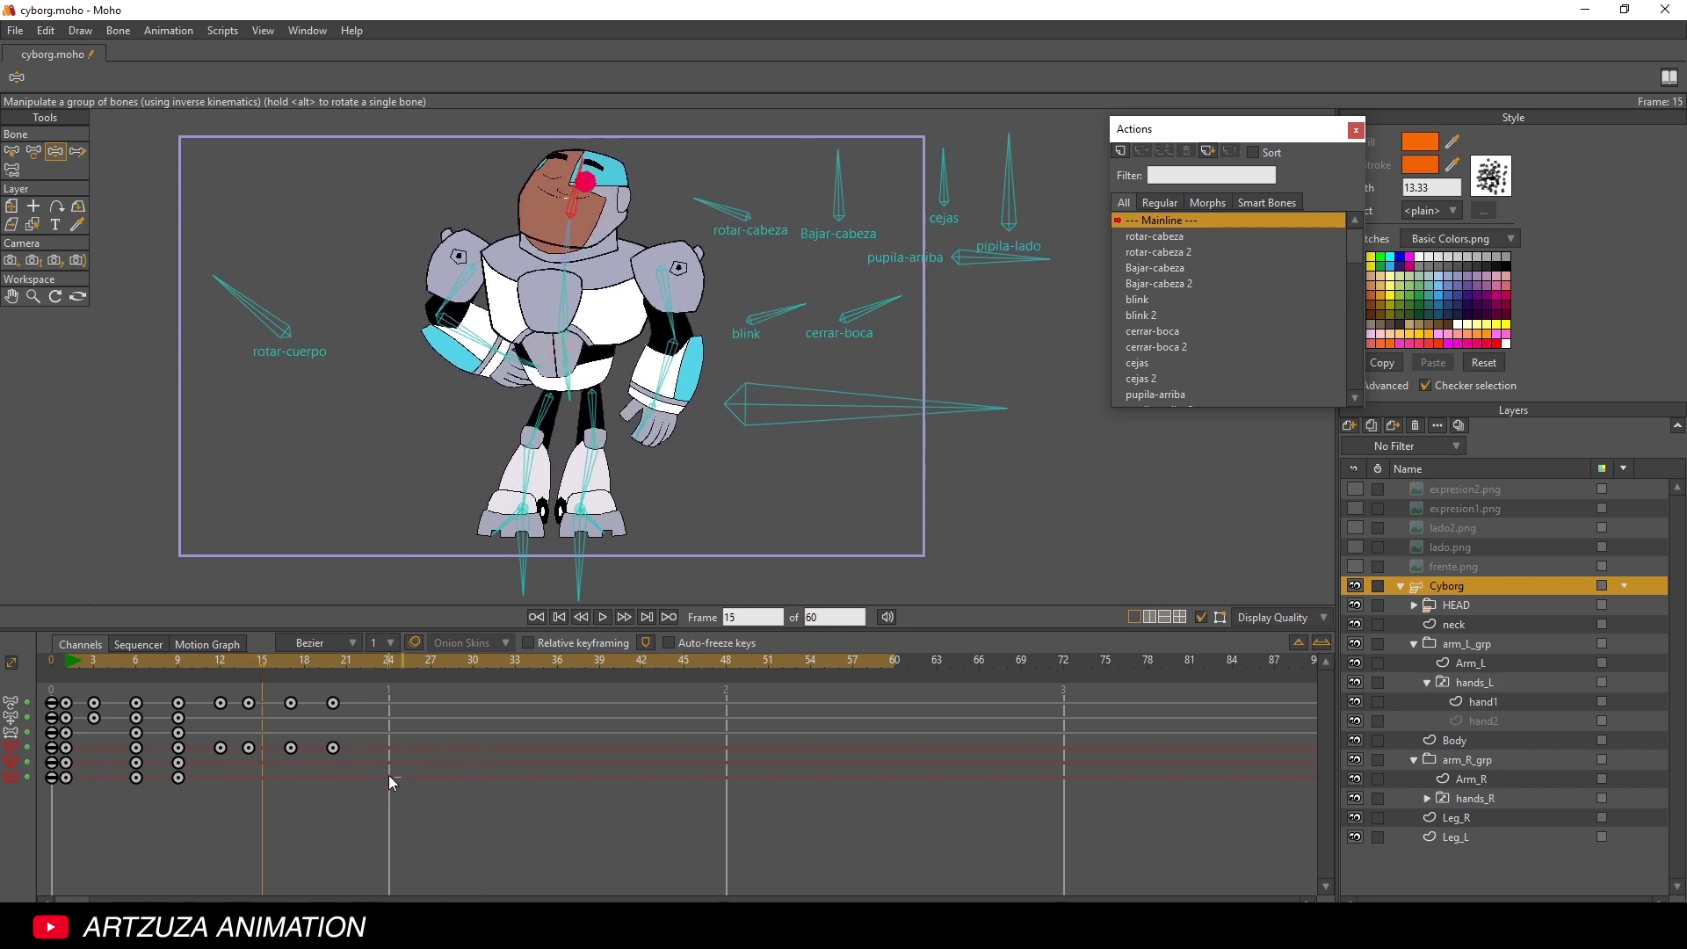
{"action": "left_click_drag", "start_coordinate": [388, 775], "coordinate": [215, 742]}
{"action": "left_click", "coordinate": [11, 152]}
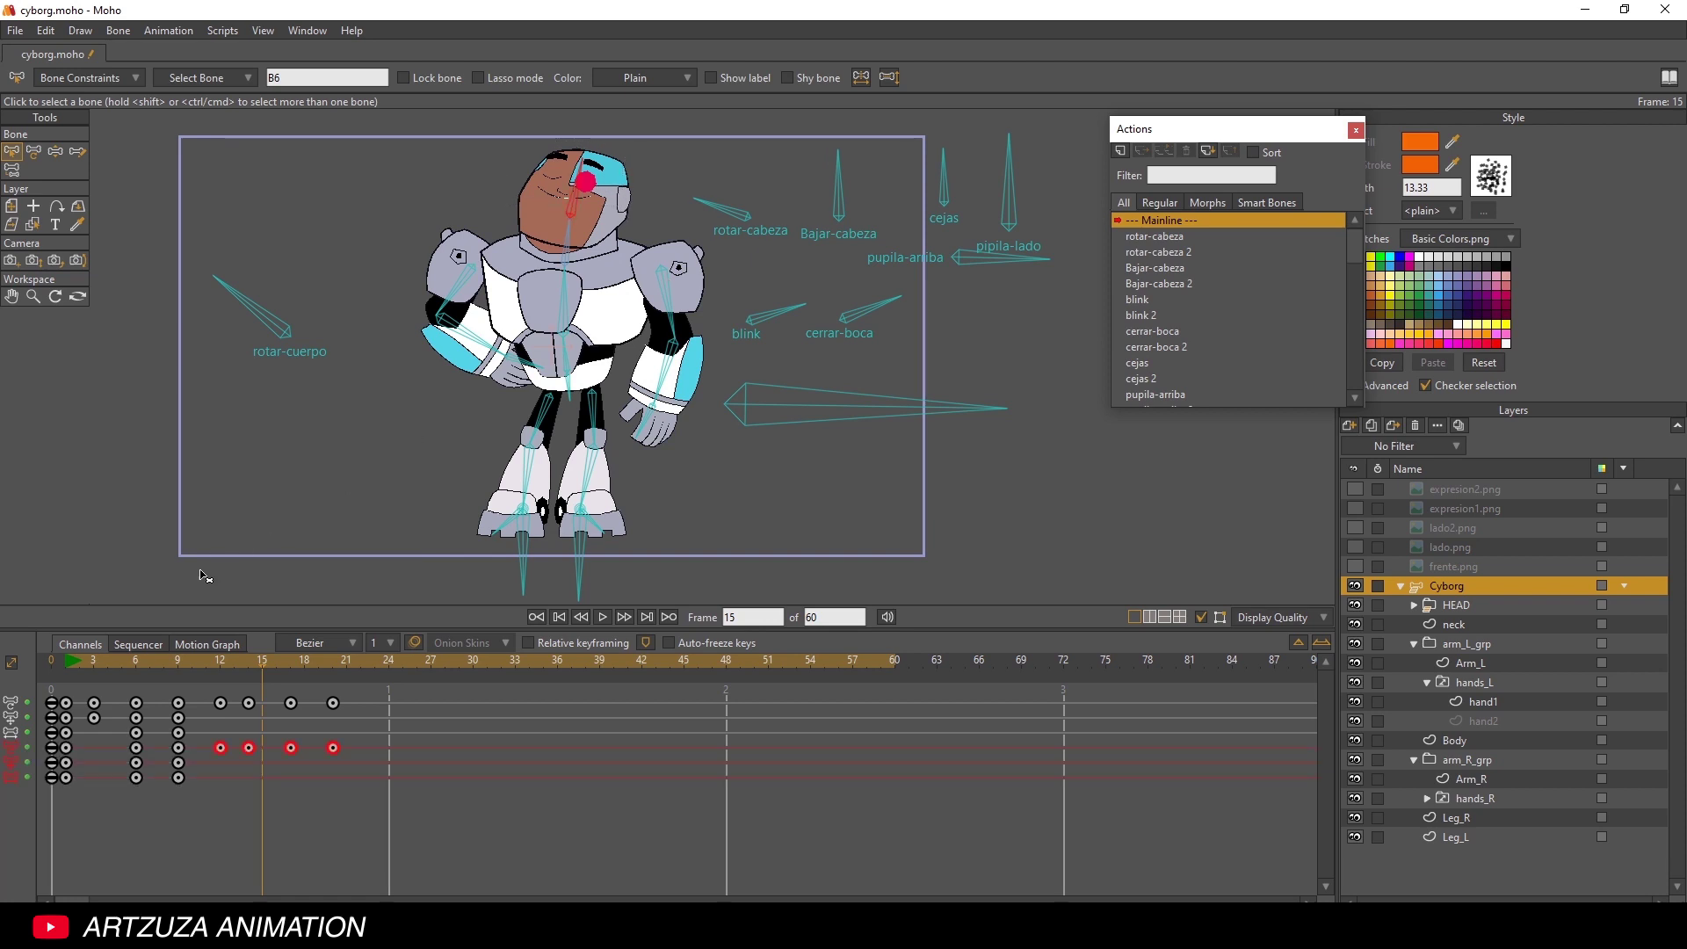
{"action": "left_click_drag", "start_coordinate": [70, 659], "coordinate": [197, 661]}
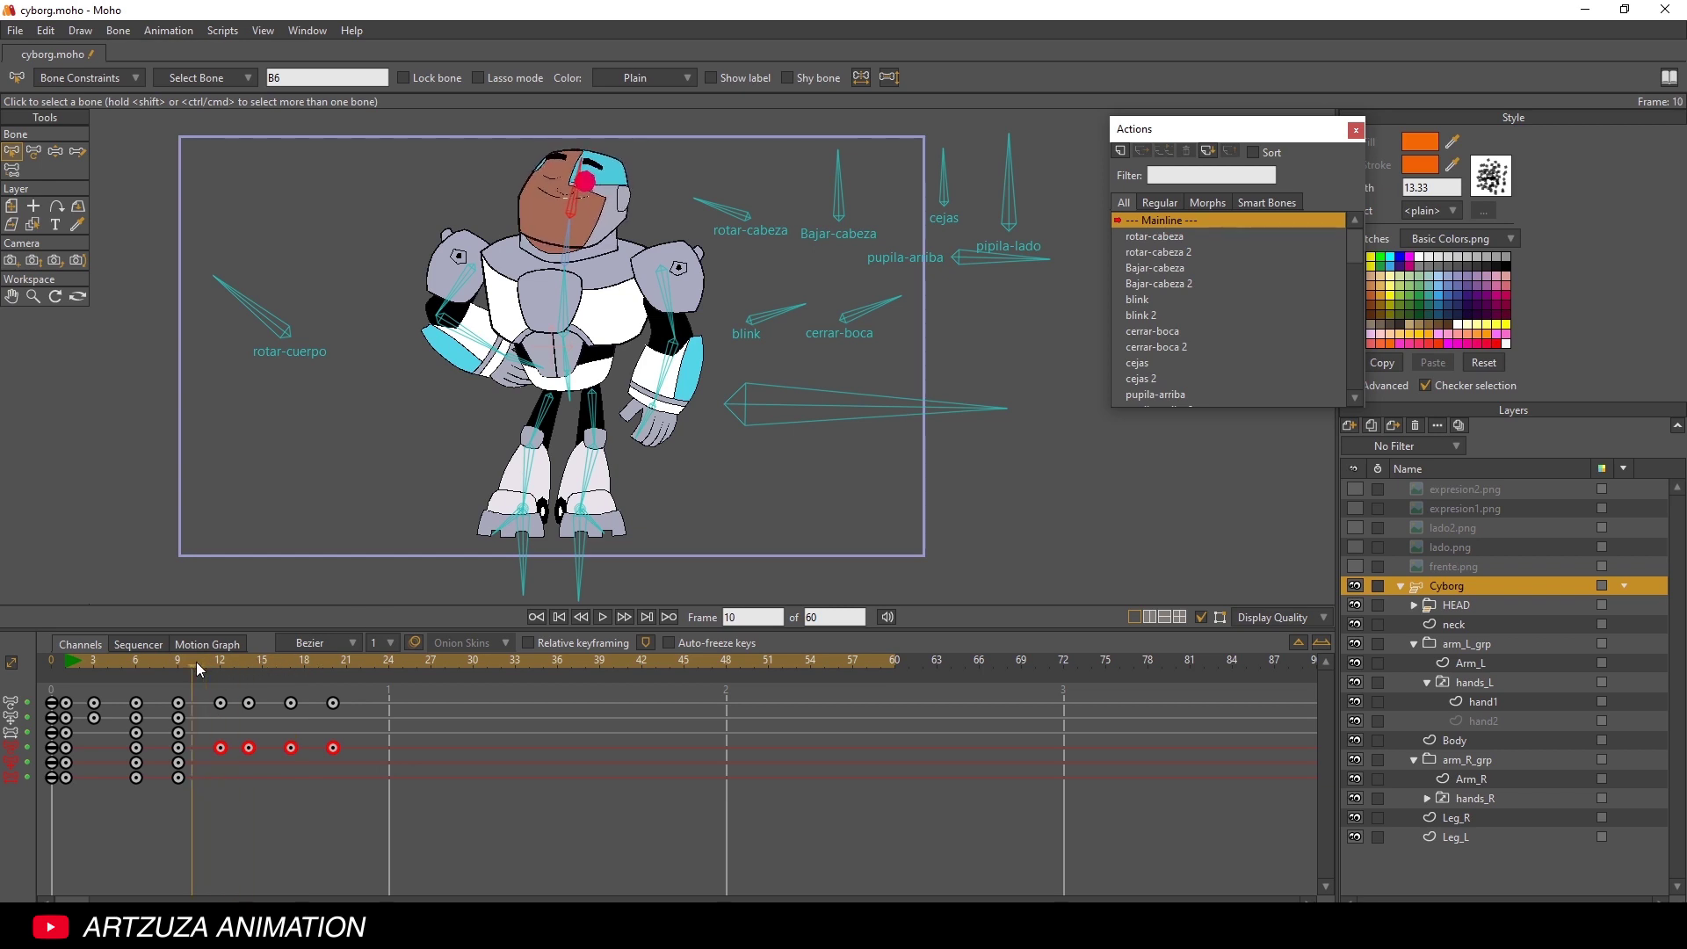
{"action": "left_click", "coordinate": [601, 617]}
{"action": "left_click", "coordinate": [602, 616]}
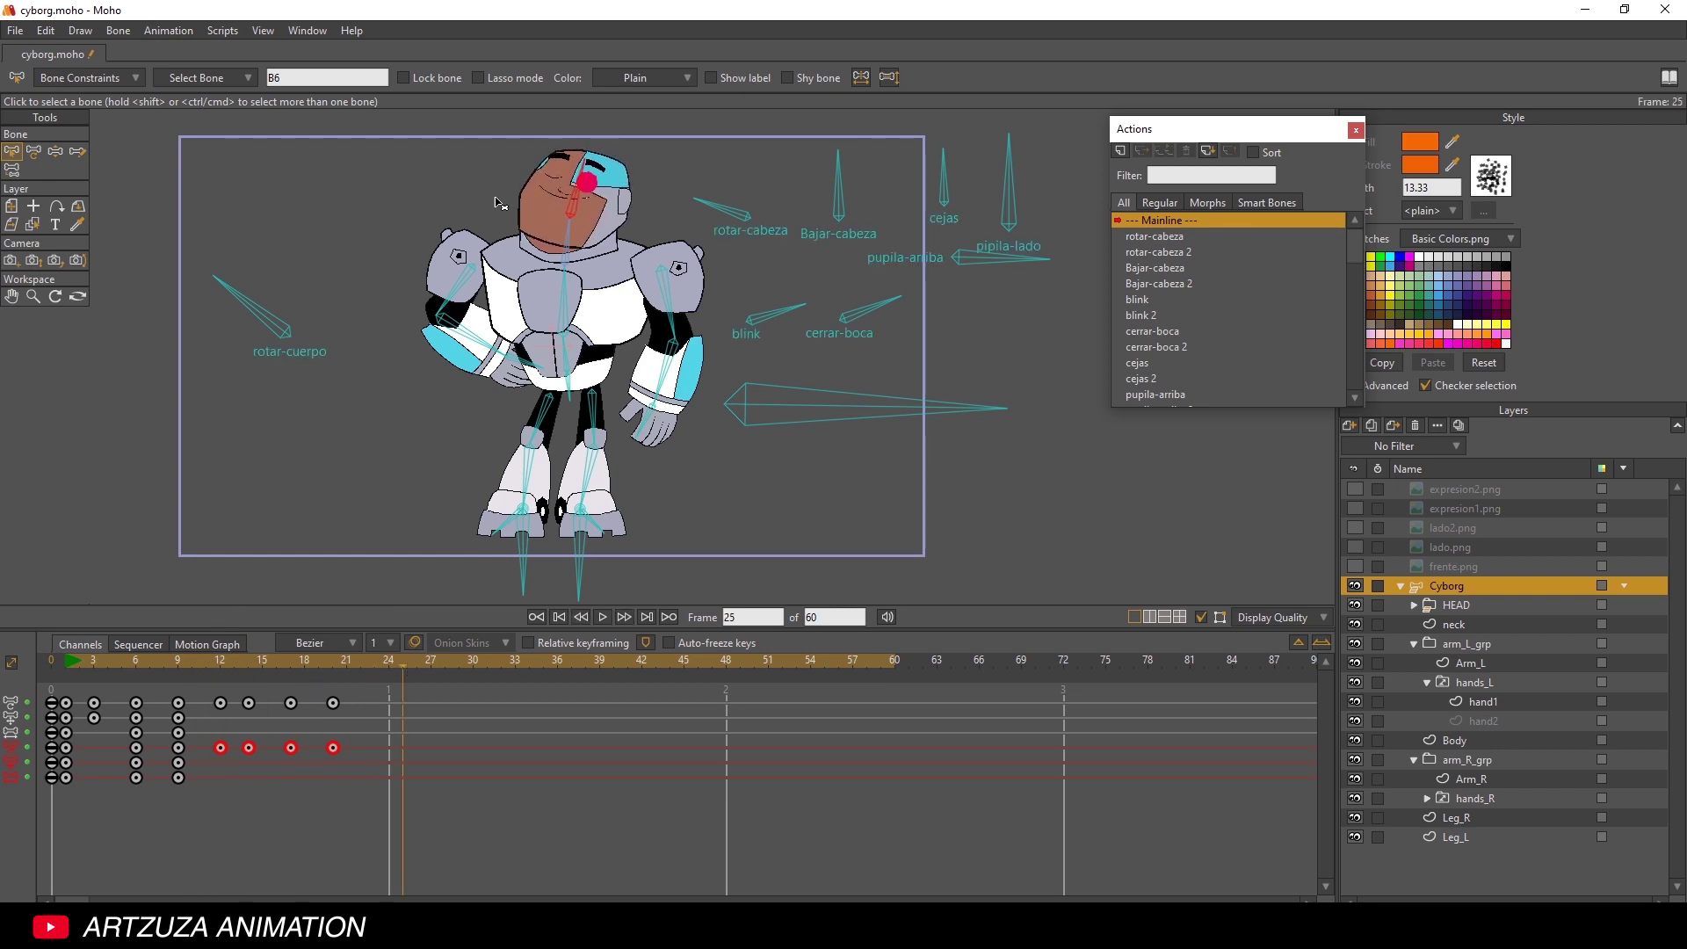
- Examine the head's settling movement up close by replaying it from frame 10
{"action": "scroll", "coordinate": [567, 232], "scroll_direction": "up", "scroll_amount": 5}
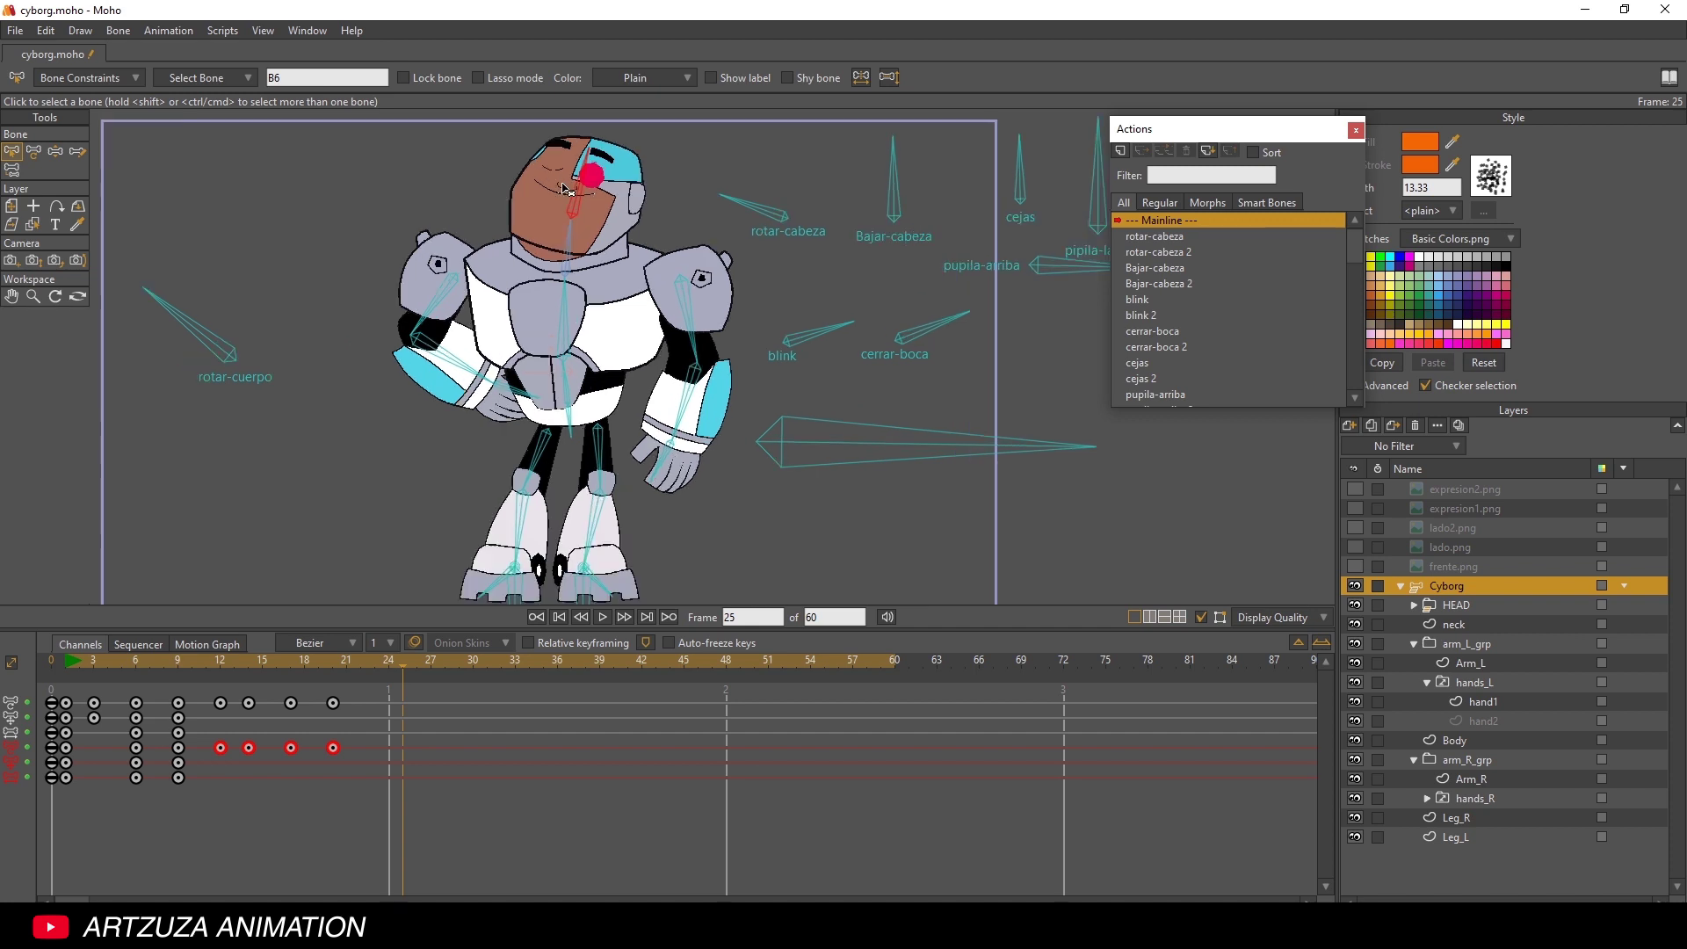
{"action": "scroll", "coordinate": [552, 385], "scroll_direction": "up", "scroll_amount": 2}
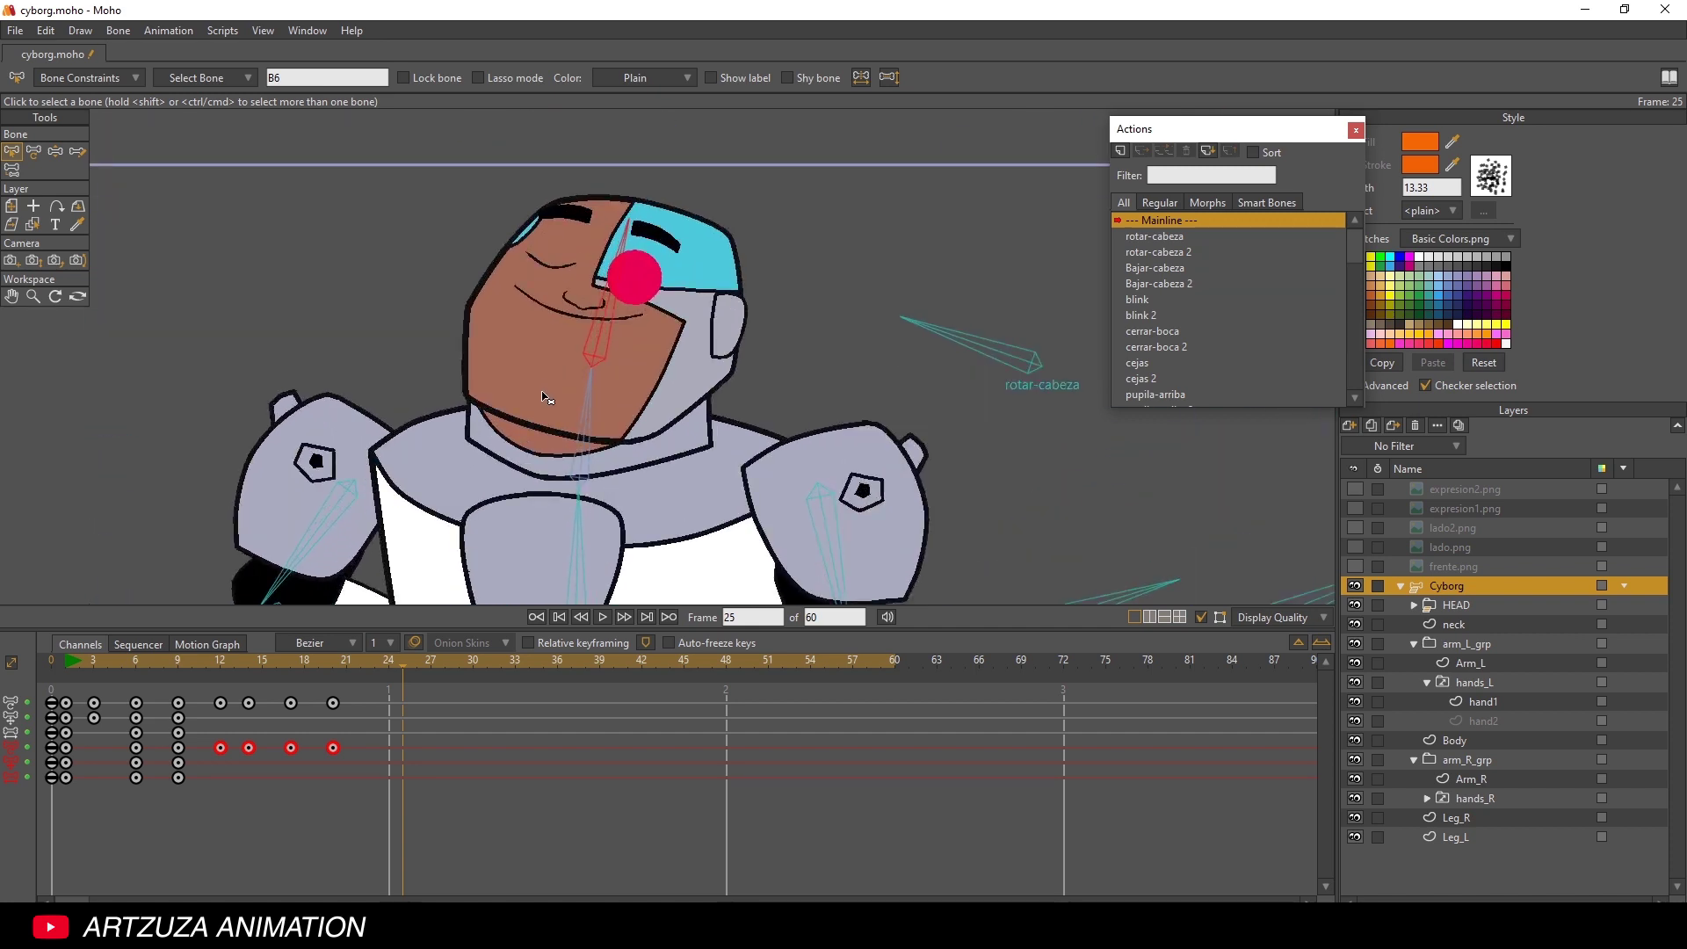
{"action": "left_click_drag", "start_coordinate": [220, 659], "coordinate": [191, 659]}
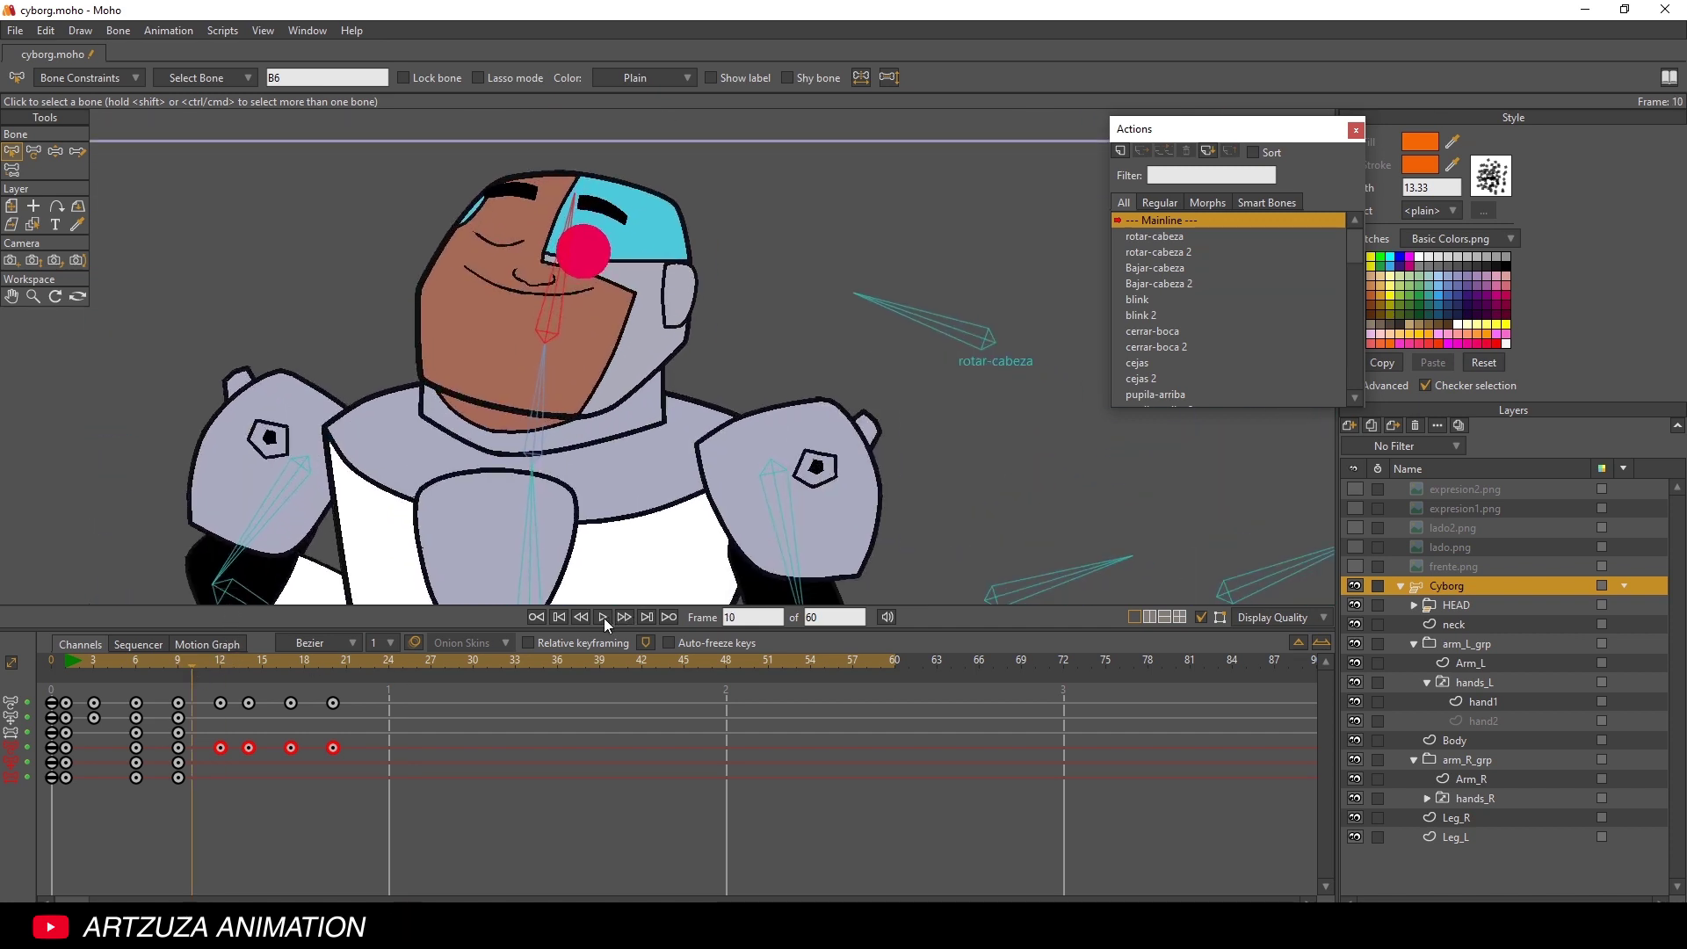
{"action": "left_click", "coordinate": [602, 616]}
{"action": "left_click", "coordinate": [599, 615]}
{"action": "left_click", "coordinate": [235, 662]}
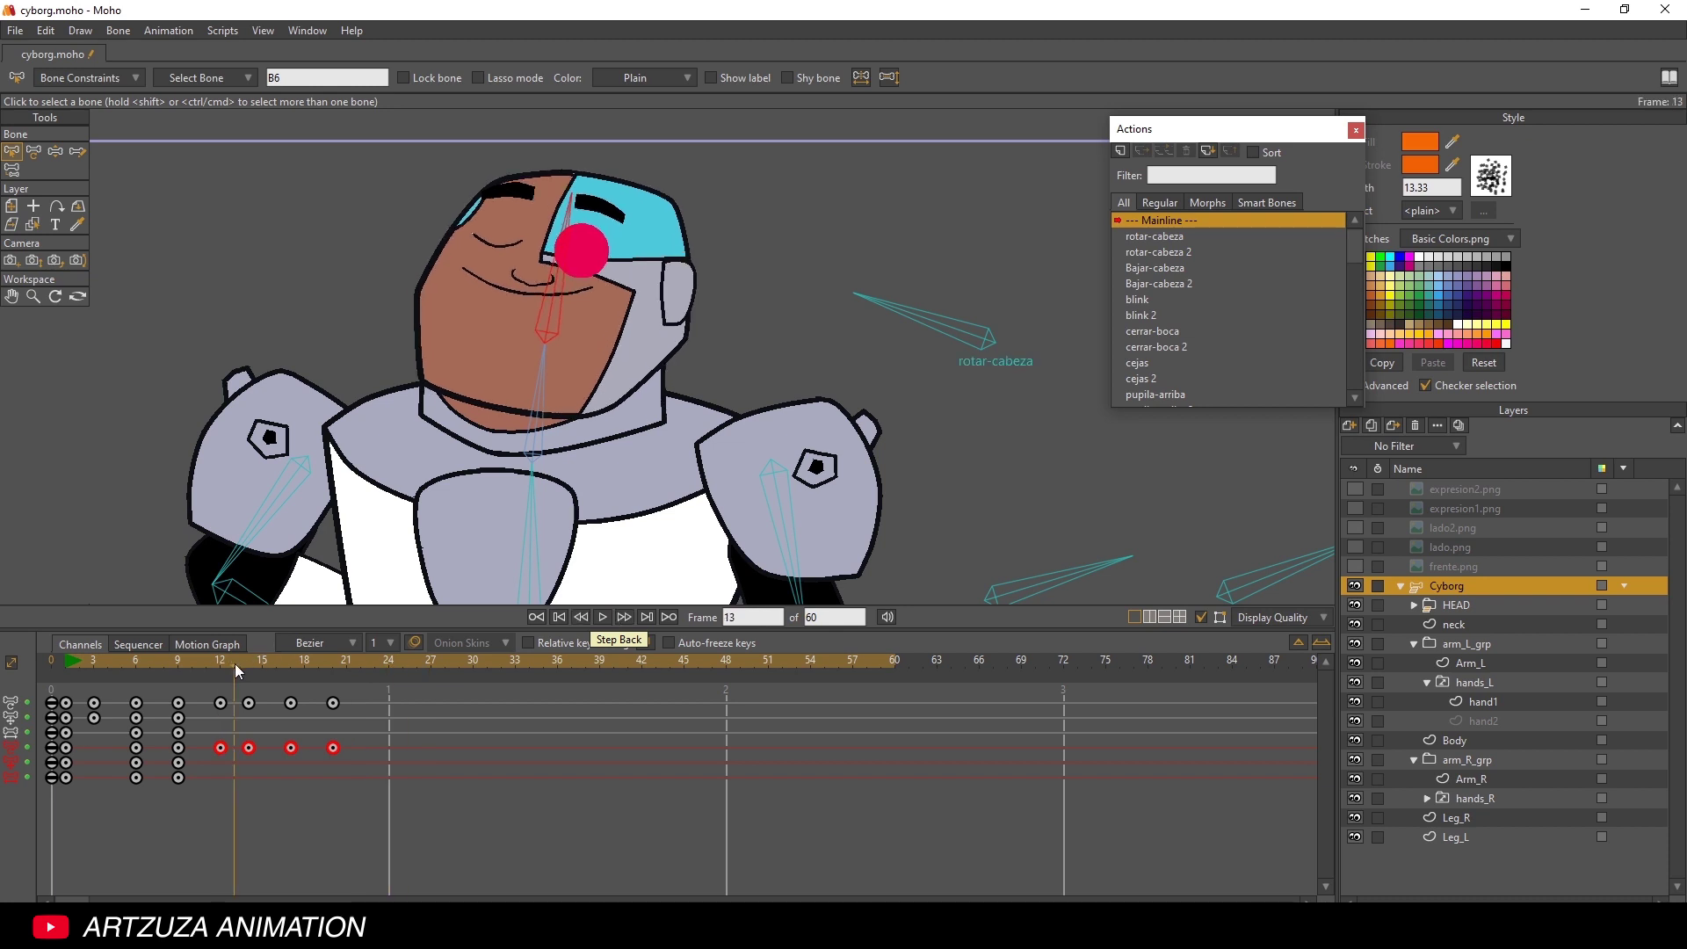
- Select the head bone's keyframes from frame 12 to 20 and stretch their spacing so the last one lands on frame 32
{"action": "left_click", "coordinate": [385, 757]}
{"action": "left_click", "coordinate": [225, 667]}
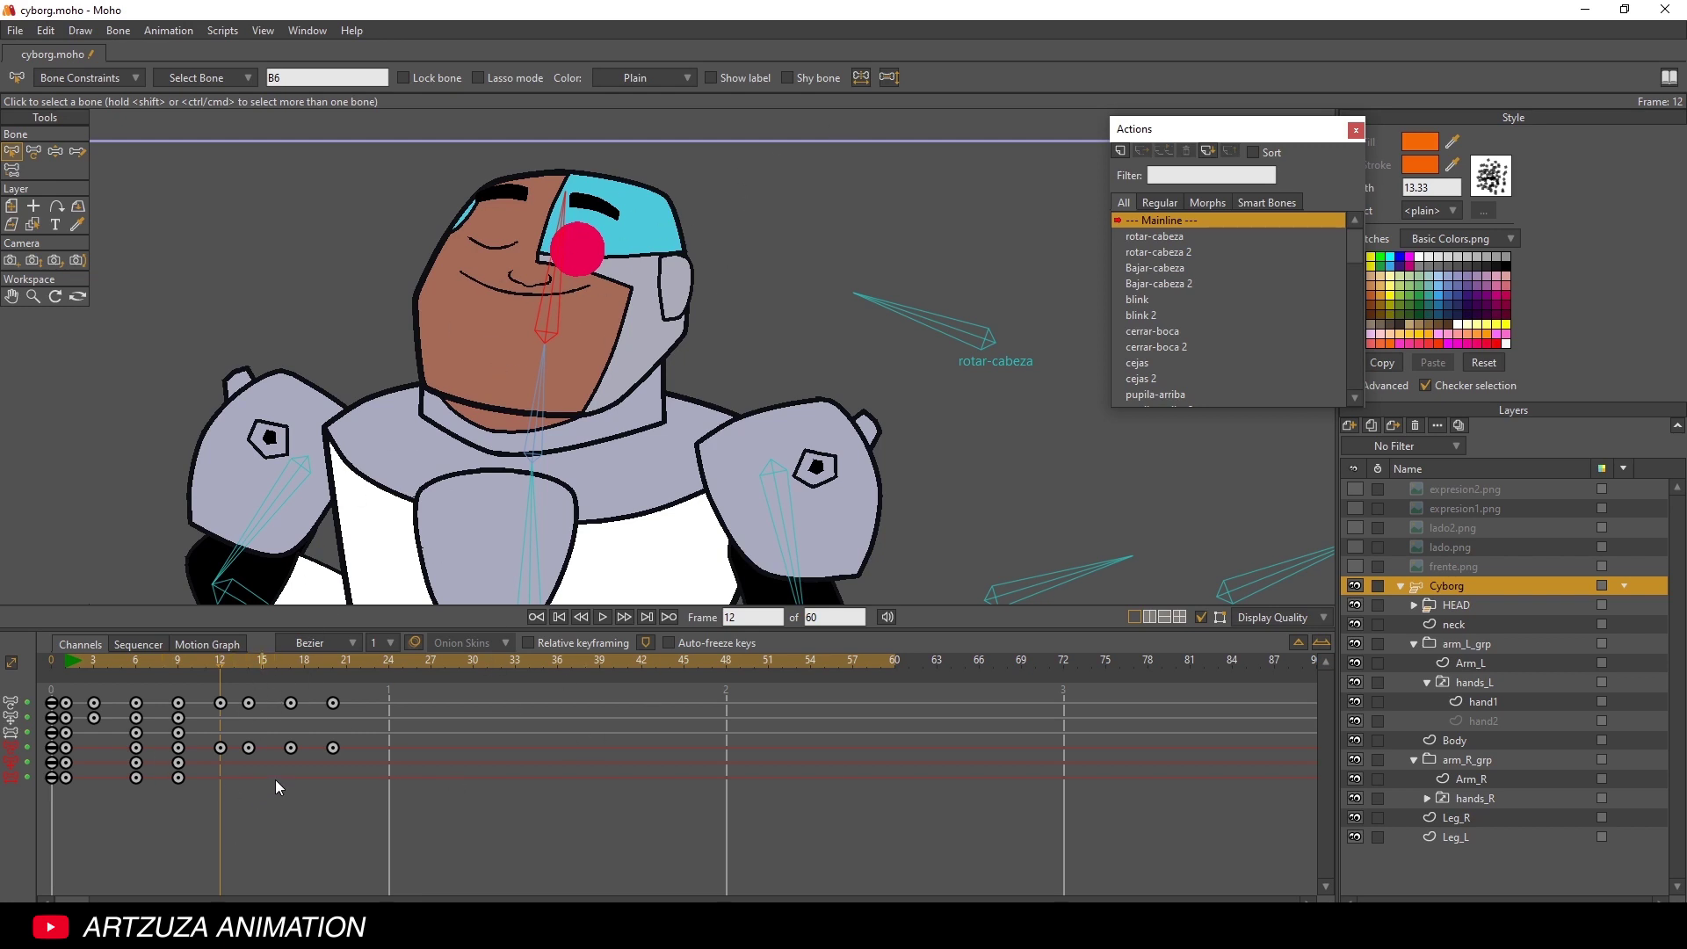
{"action": "left_click_drag", "start_coordinate": [377, 766], "coordinate": [214, 741]}
{"action": "left_click_drag", "start_coordinate": [366, 776], "coordinate": [216, 740]}
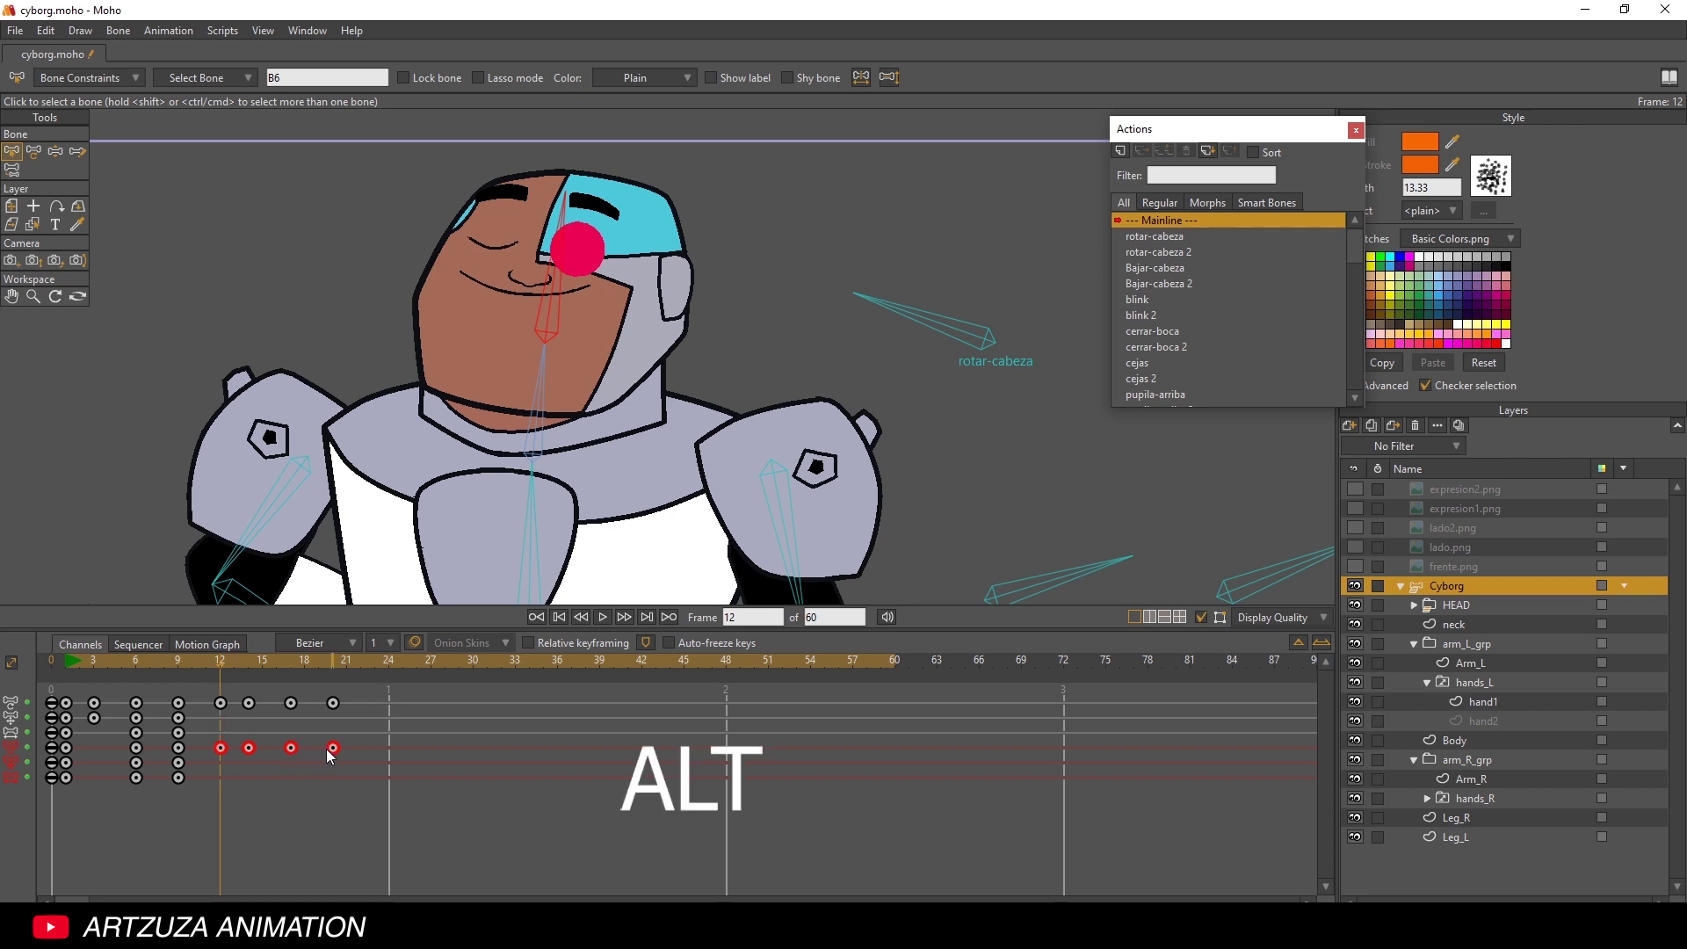
{"action": "left_click_drag", "start_coordinate": [333, 753], "coordinate": [497, 755]}
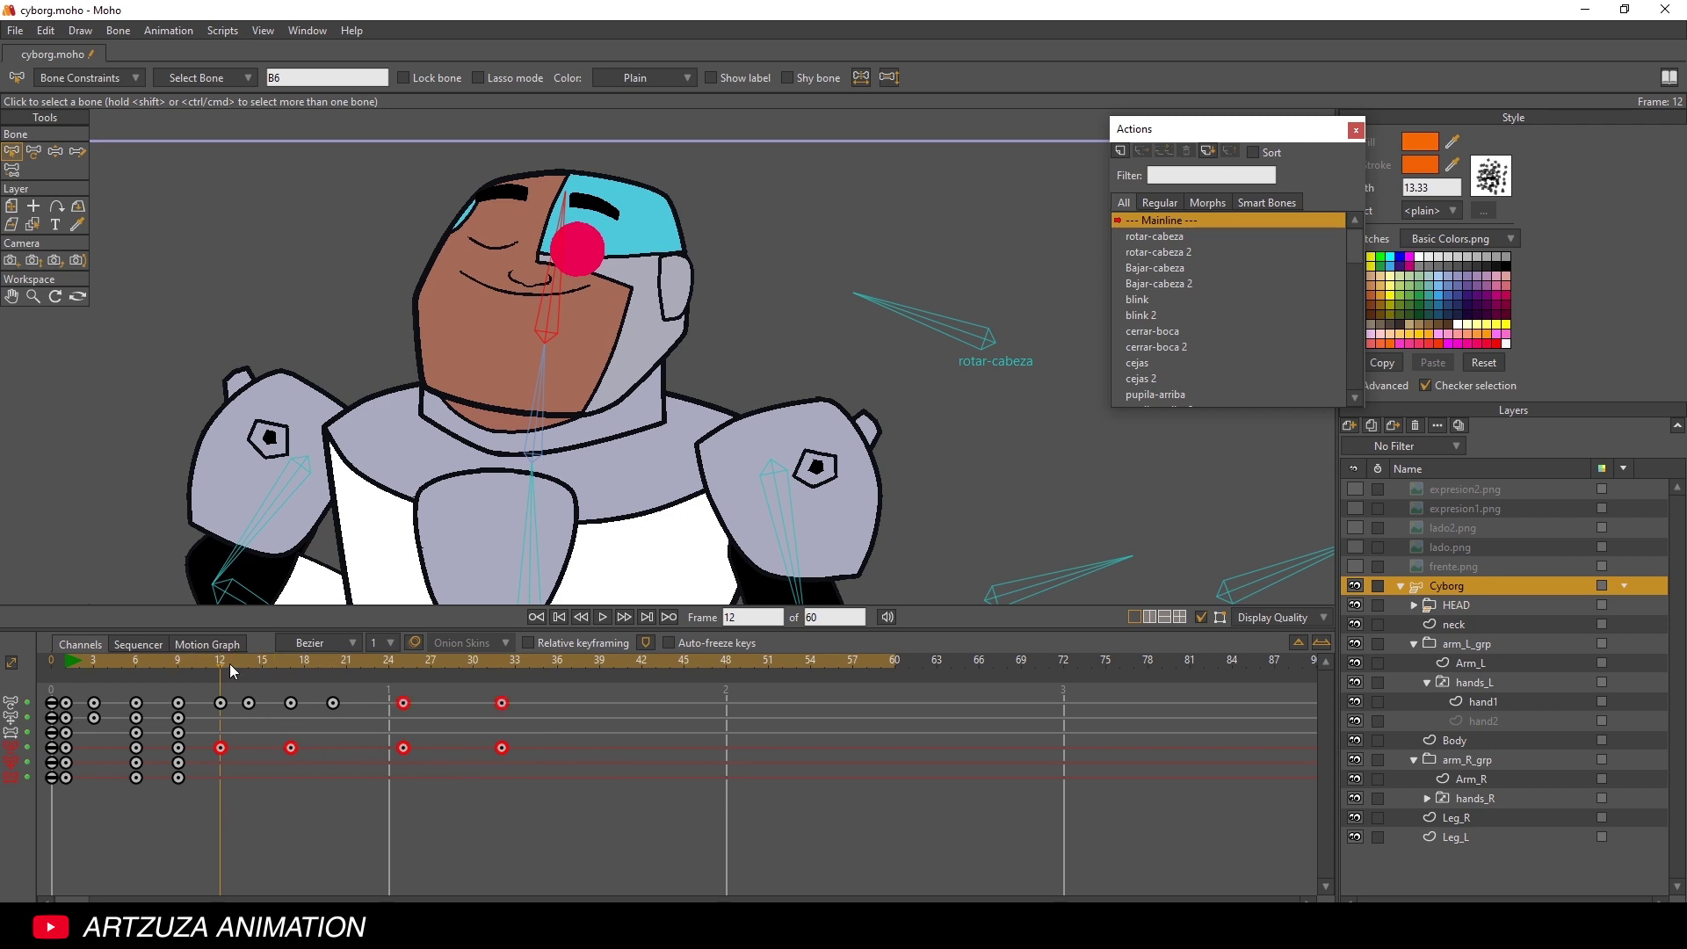
- Replay the whole turn from the start several times, close up and wider, to check the slower head settling
{"action": "mouse_move", "coordinate": [229, 663]}
{"action": "left_mouse_down"}
{"action": "mouse_move", "coordinate": [186, 666]}
{"action": "mouse_move", "coordinate": [261, 671]}
{"action": "mouse_move", "coordinate": [68, 661]}
{"action": "left_mouse_up"}
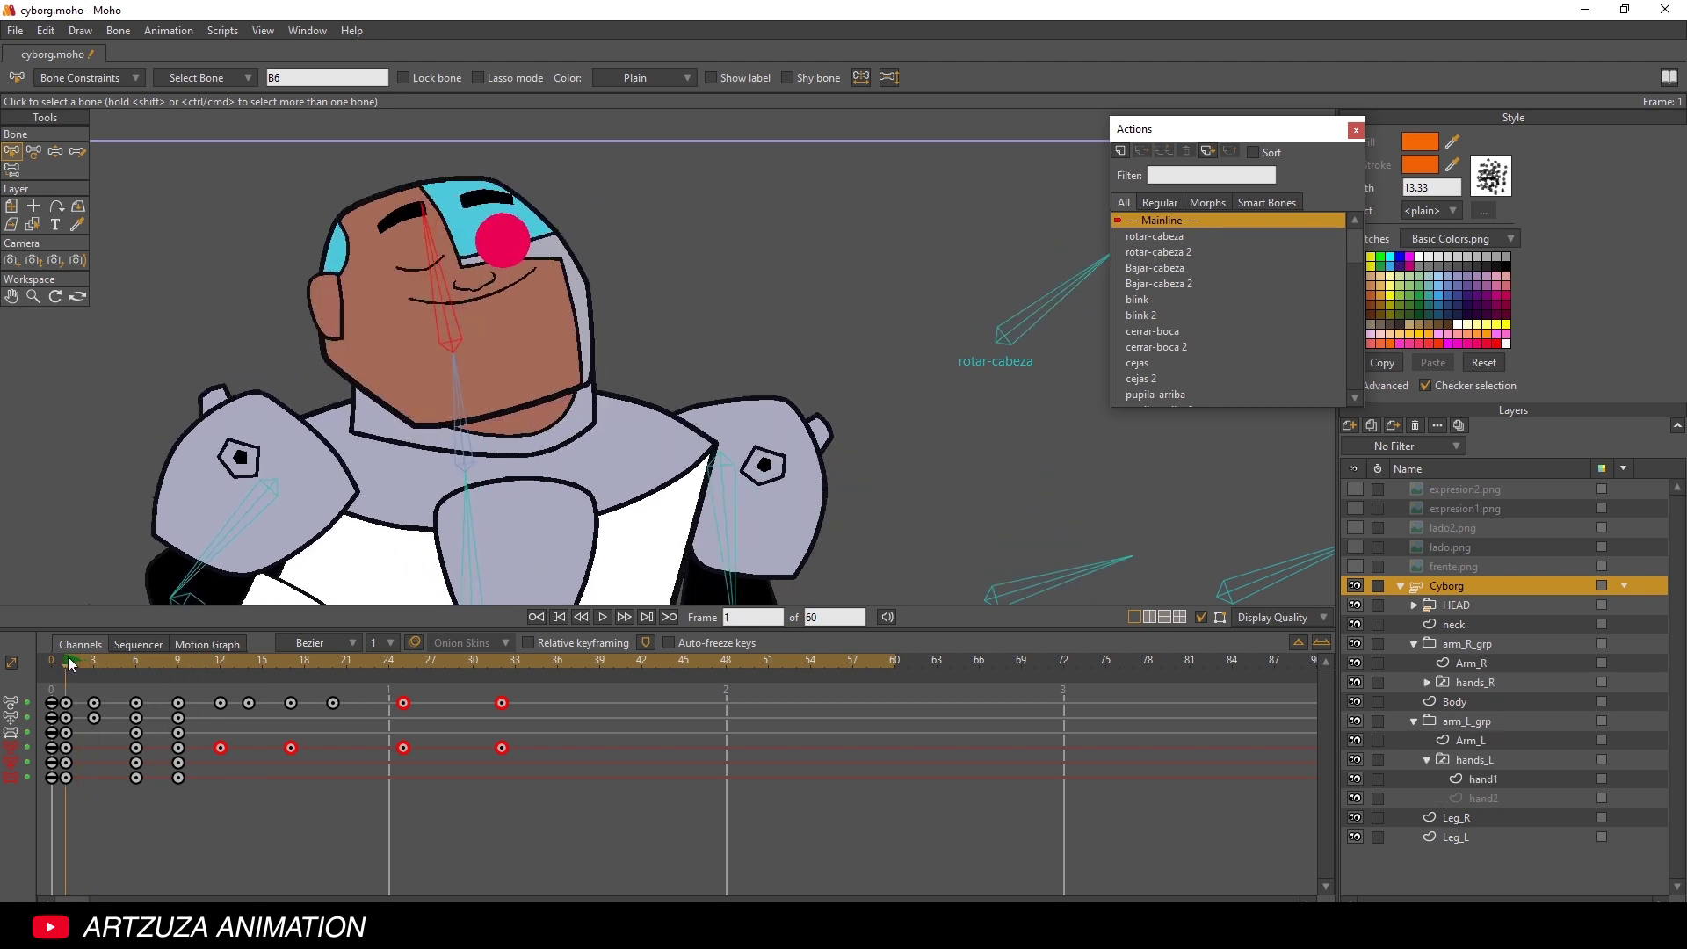
{"action": "left_click", "coordinate": [602, 616]}
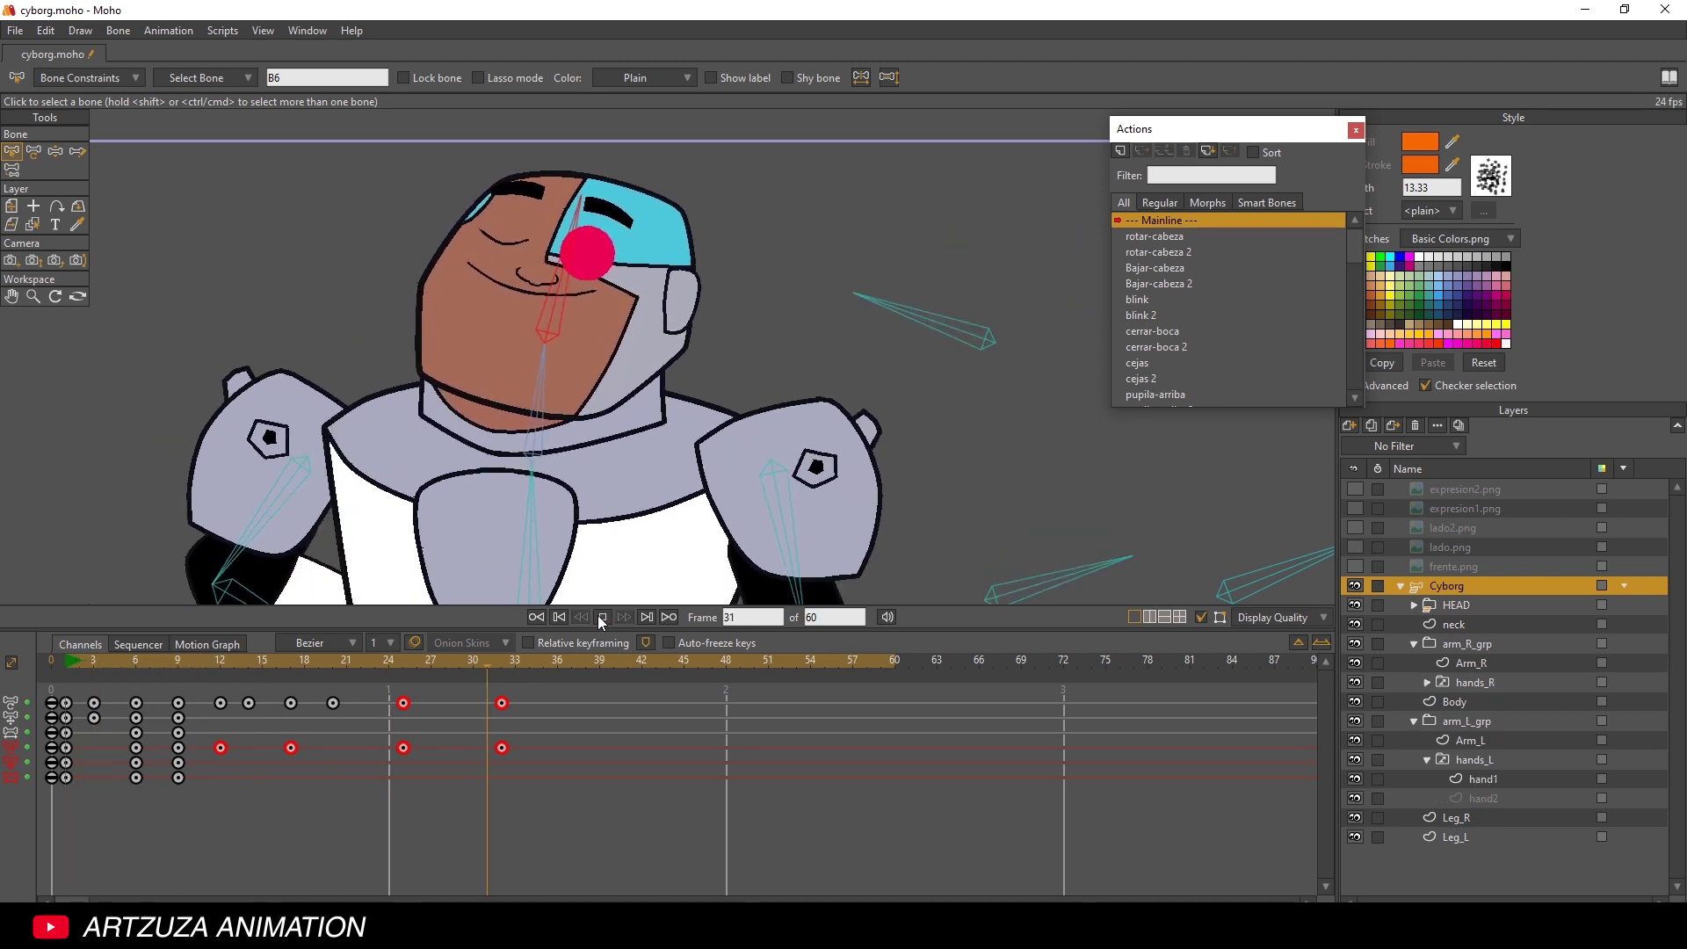
{"action": "scroll", "coordinate": [624, 458], "scroll_direction": "down", "scroll_amount": 3}
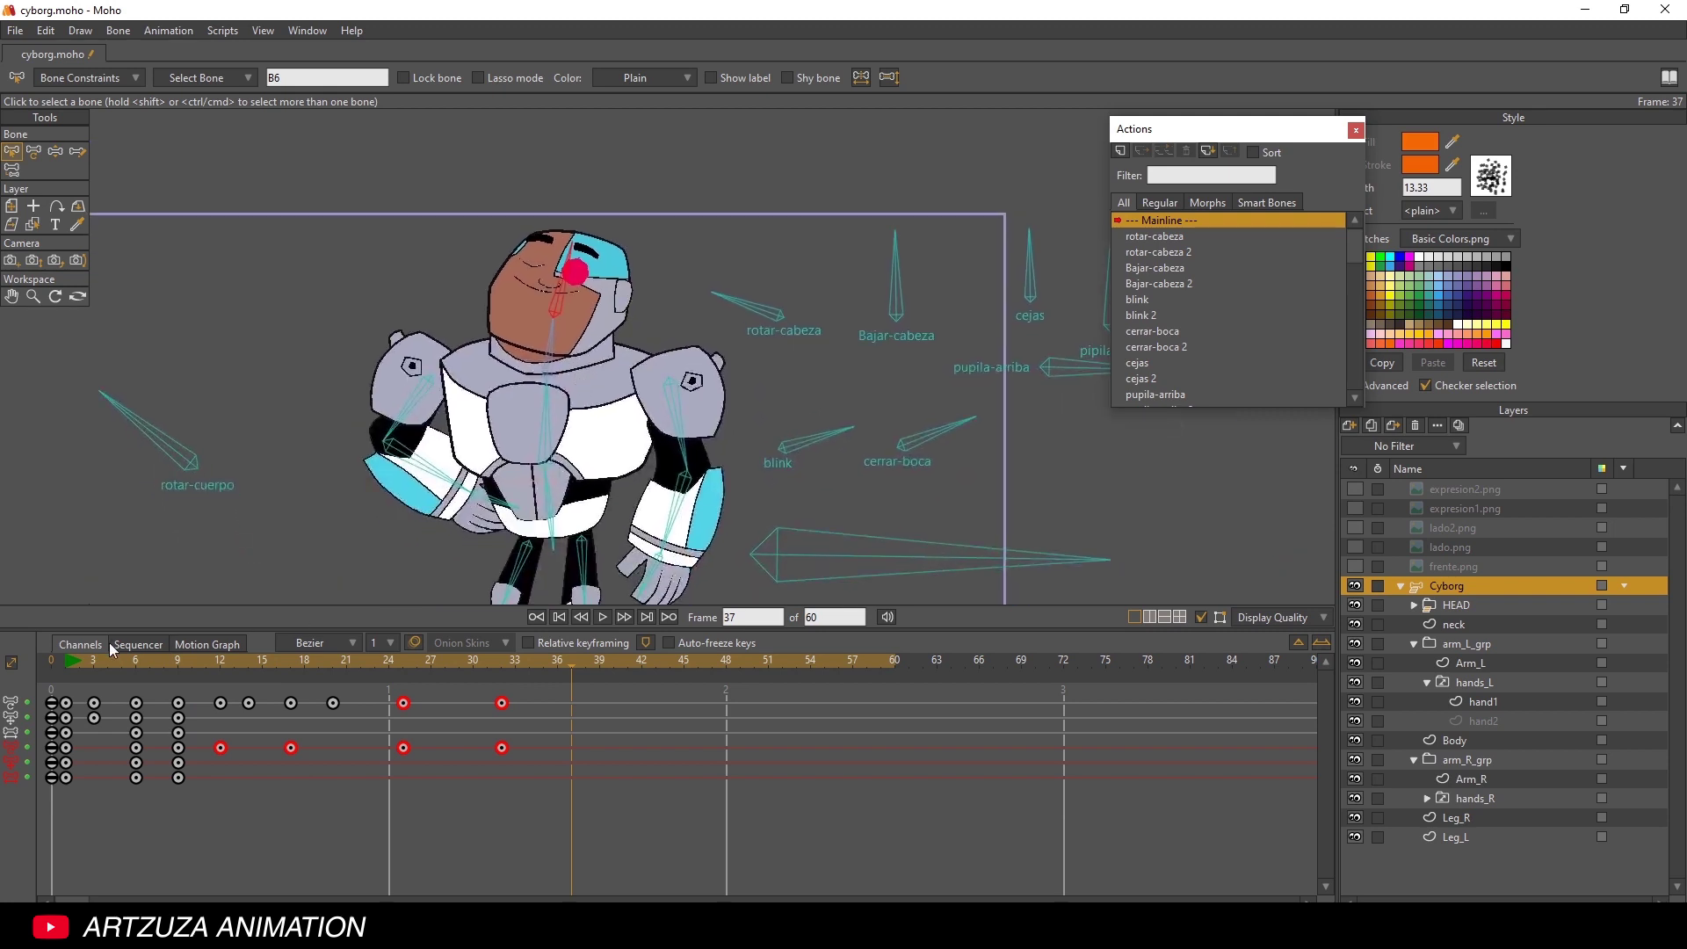
{"action": "left_click", "coordinate": [76, 663]}
{"action": "left_click", "coordinate": [604, 618]}
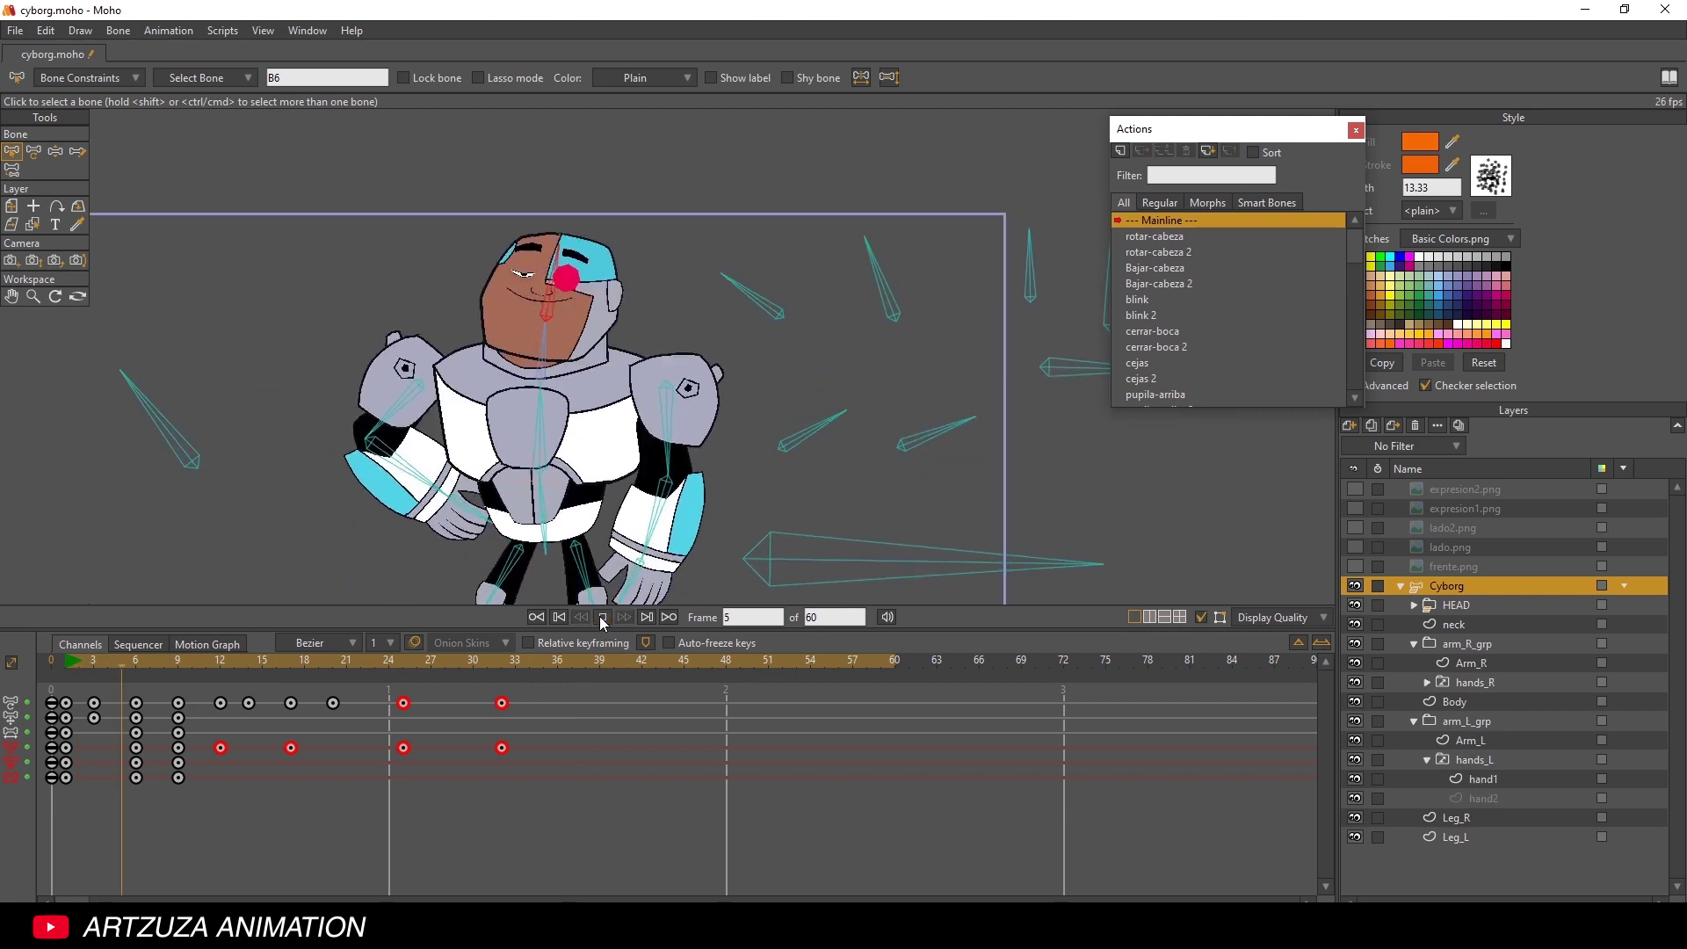
{"action": "left_click", "coordinate": [599, 615]}
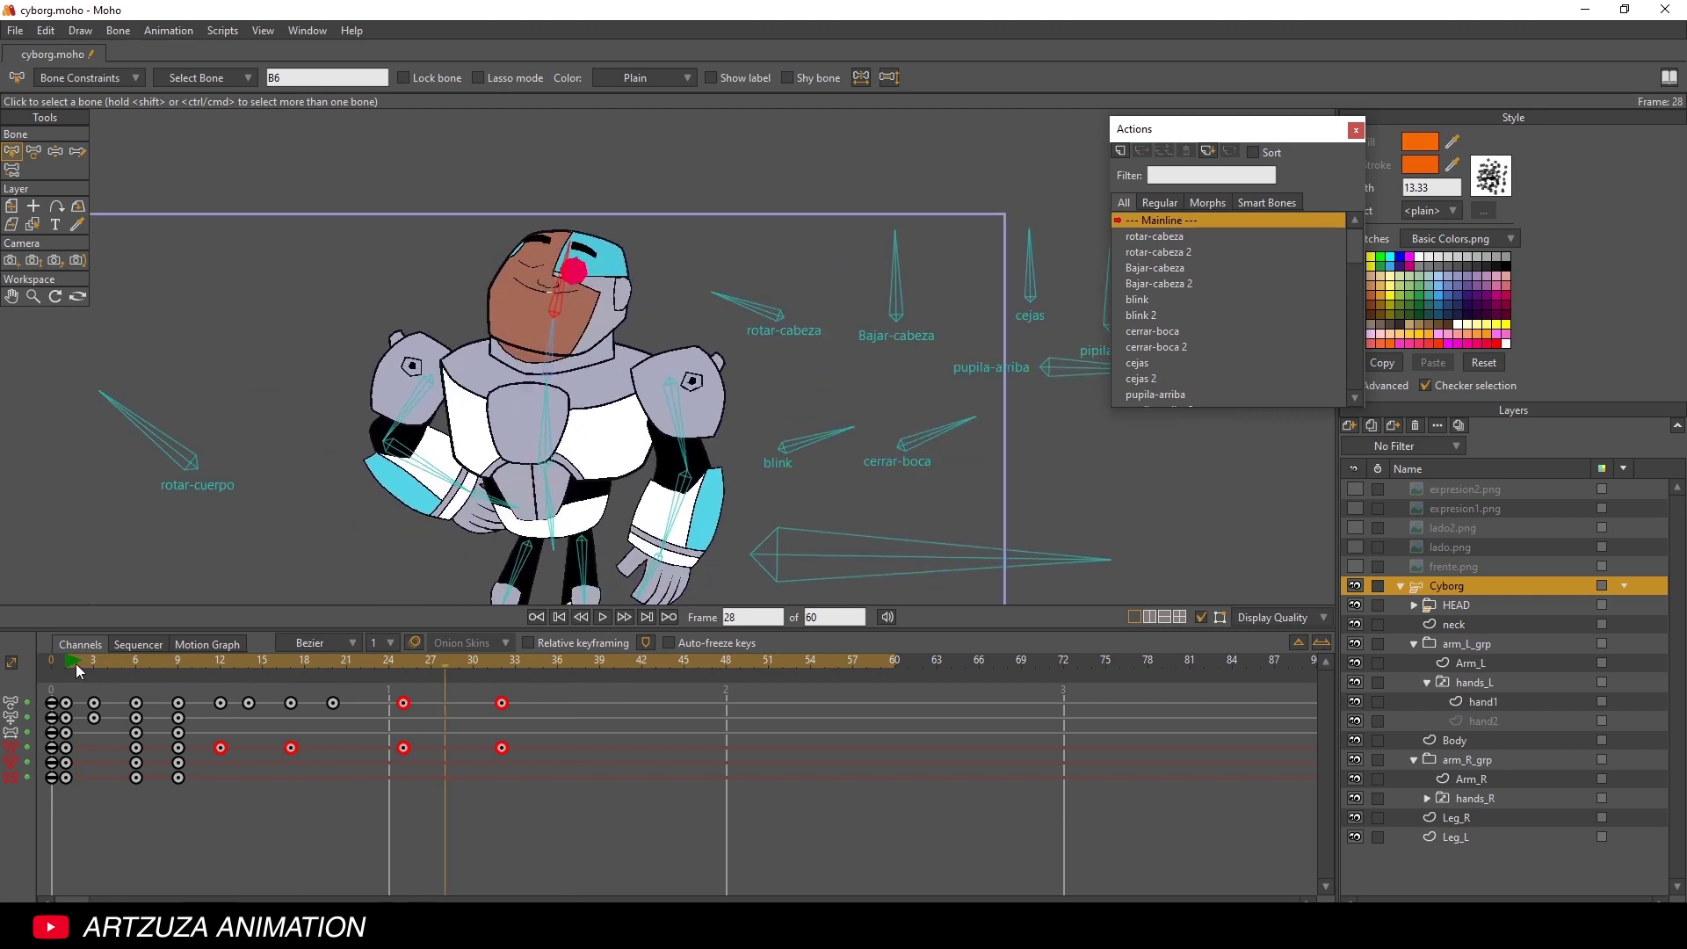
{"action": "left_click", "coordinate": [76, 663]}
{"action": "left_click", "coordinate": [602, 618]}
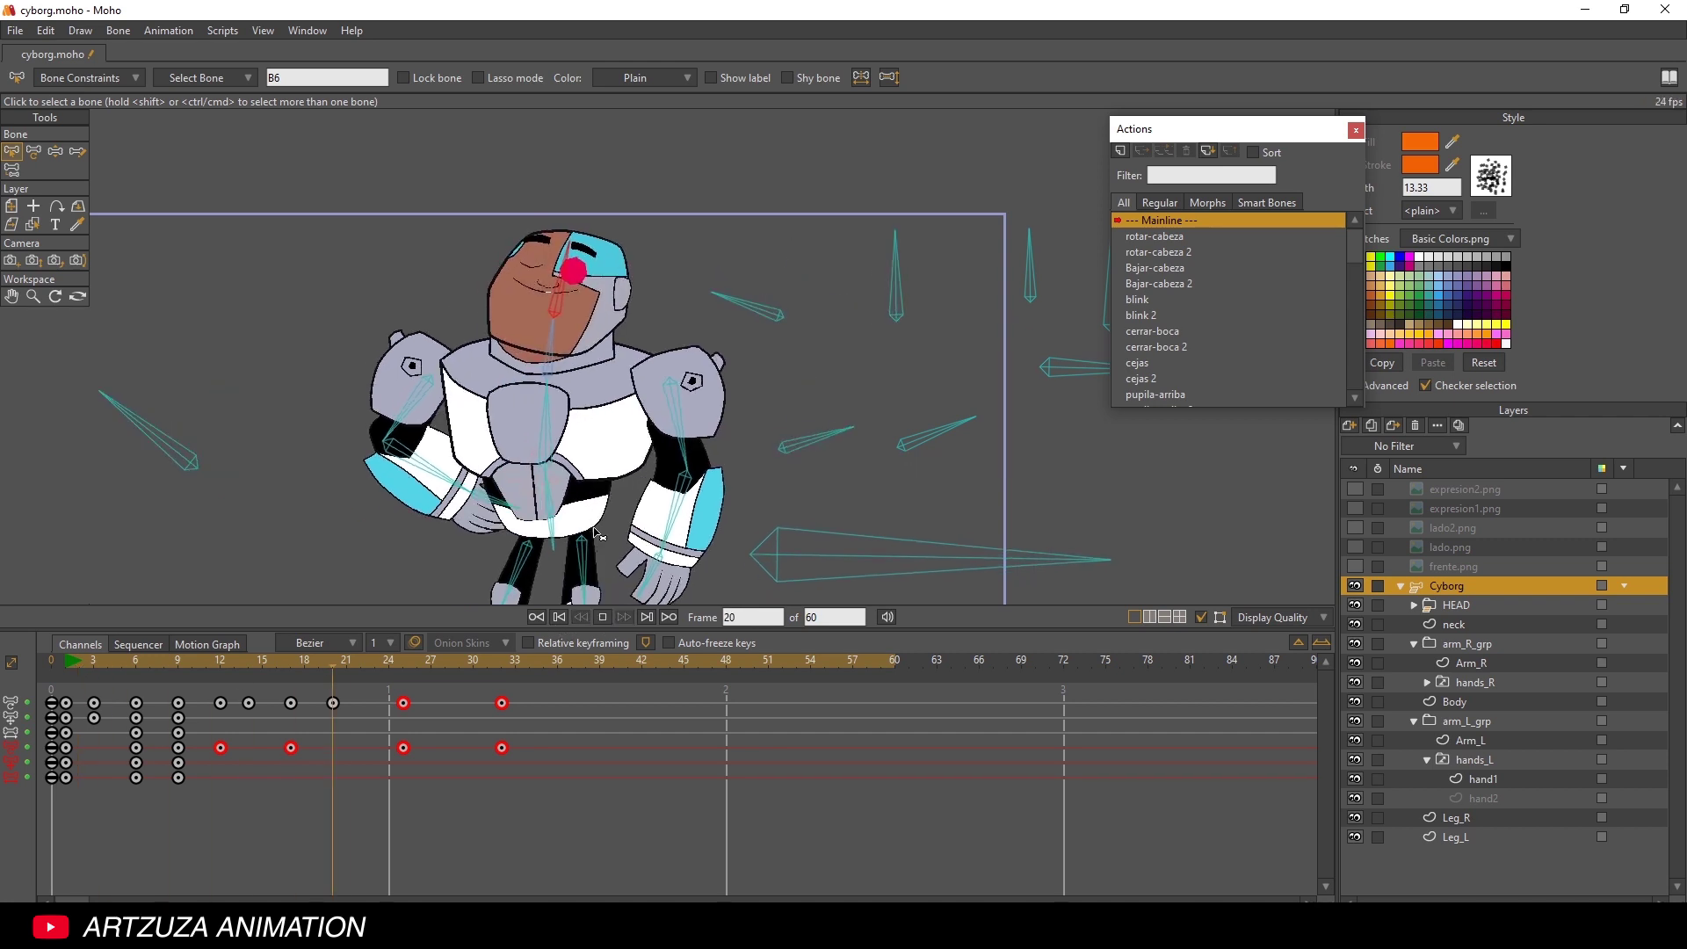
- At frame 20, bend the left arm's forearm slightly inward with the Manipulate Bones tool
{"action": "mouse_move", "coordinate": [349, 659]}
{"action": "left_mouse_down"}
{"action": "mouse_move", "coordinate": [223, 658]}
{"action": "mouse_move", "coordinate": [304, 661]}
{"action": "left_mouse_up"}
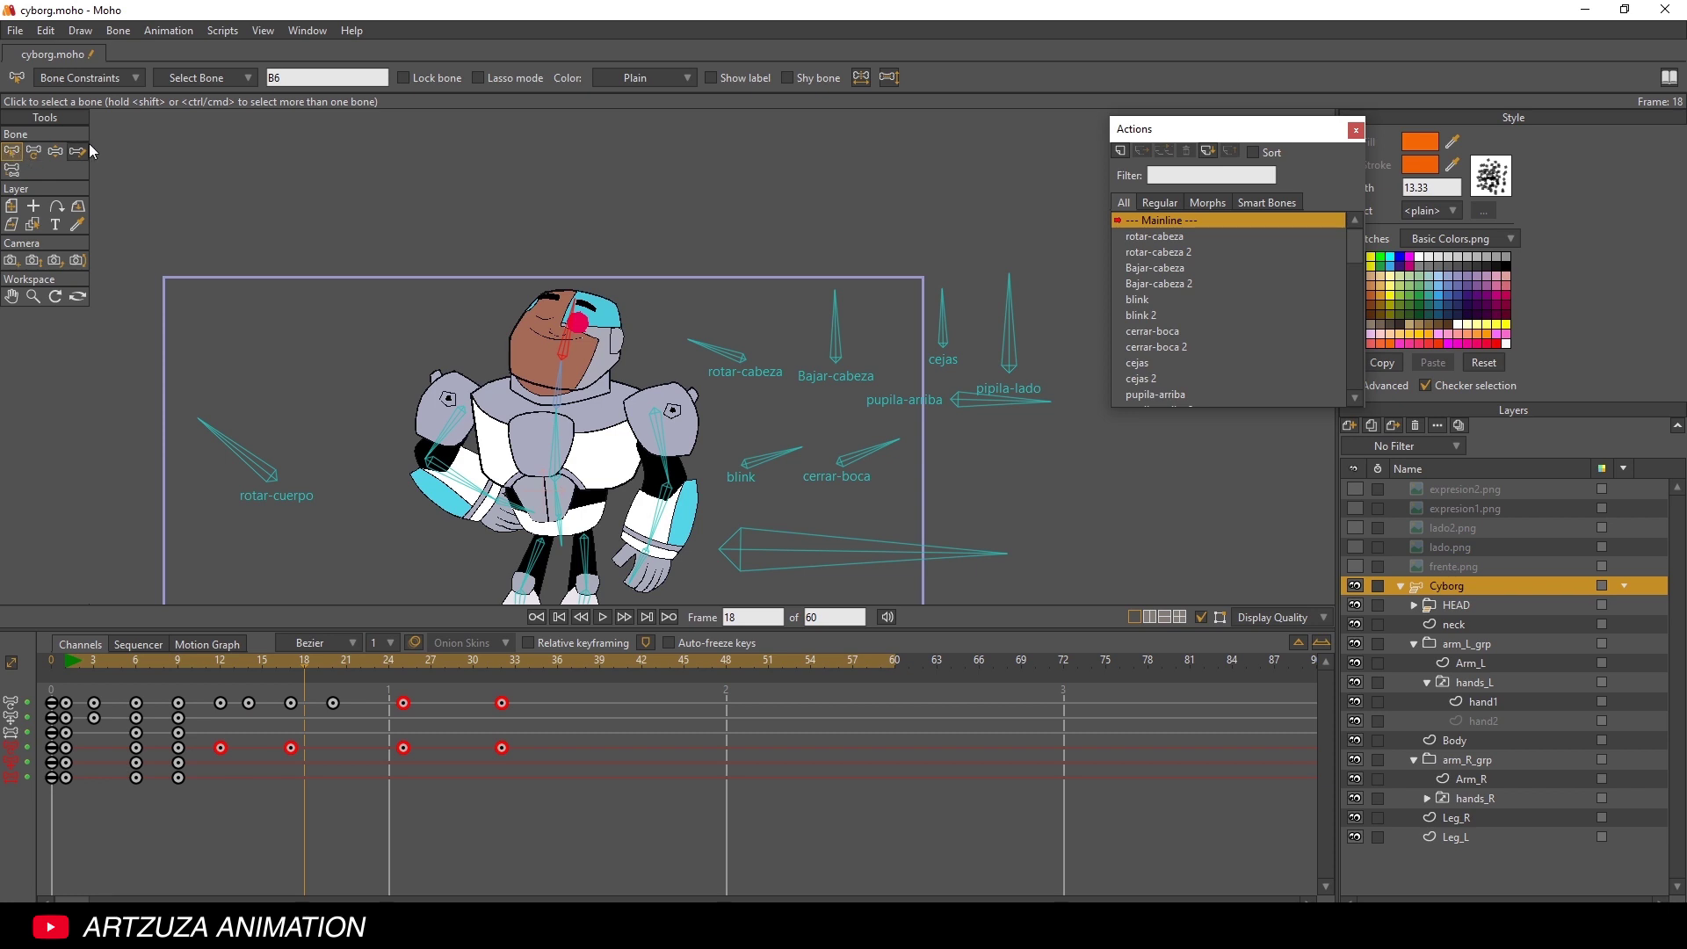
{"action": "left_click", "coordinate": [672, 398]}
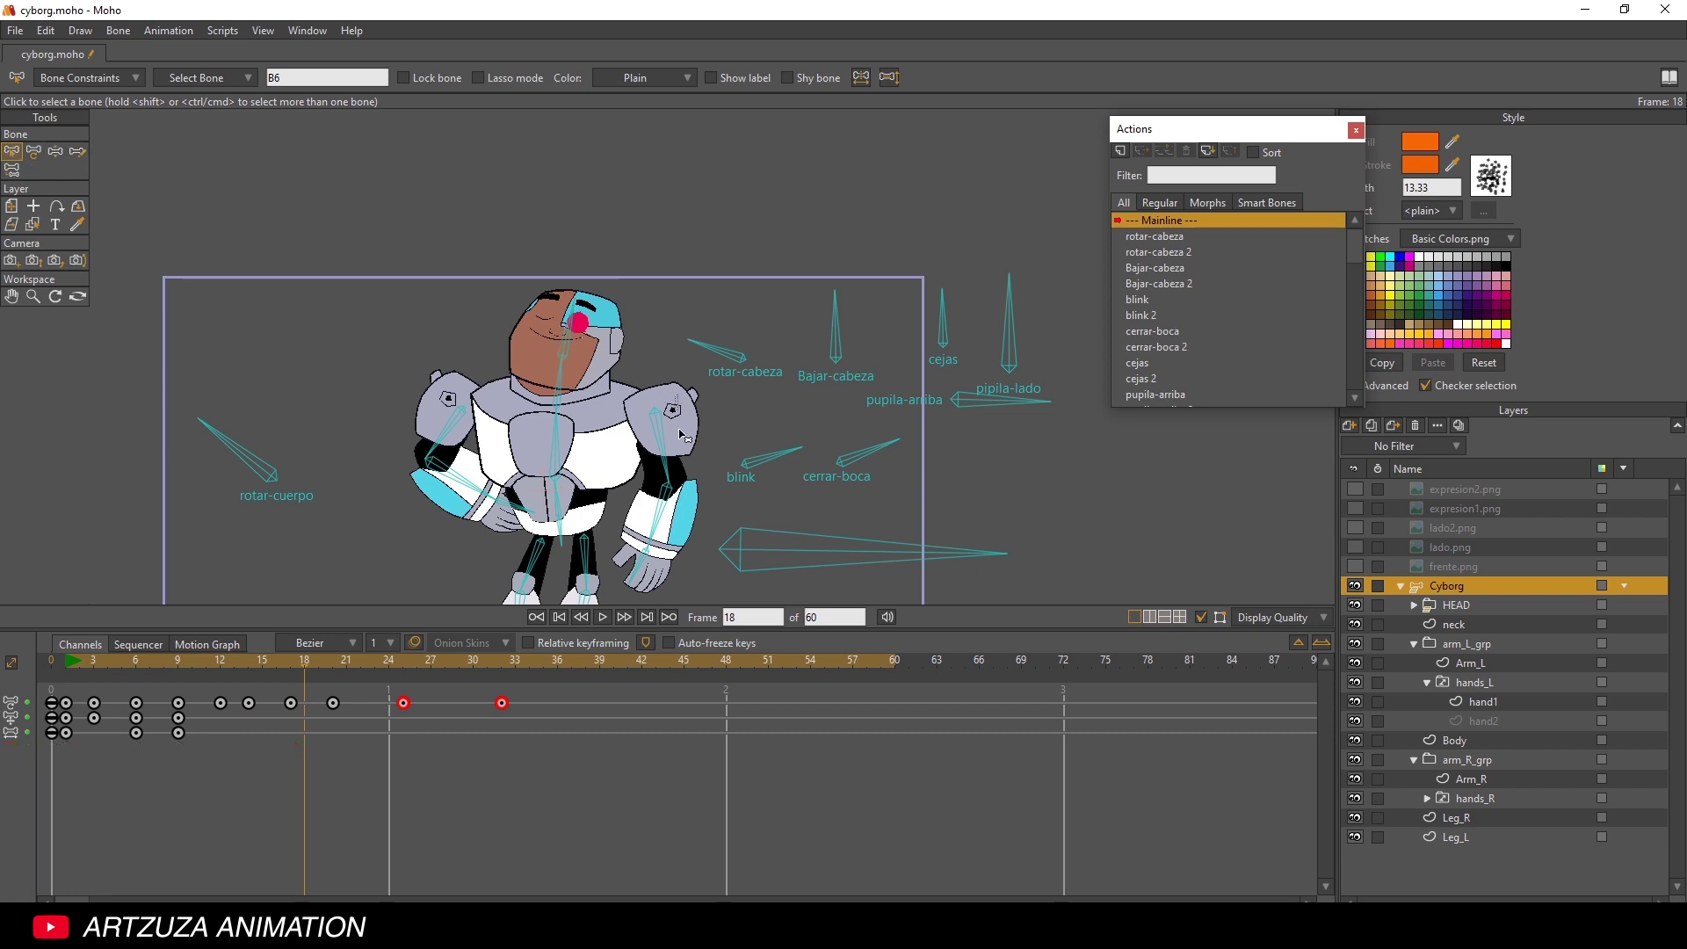
{"action": "left_click", "coordinate": [634, 579]}
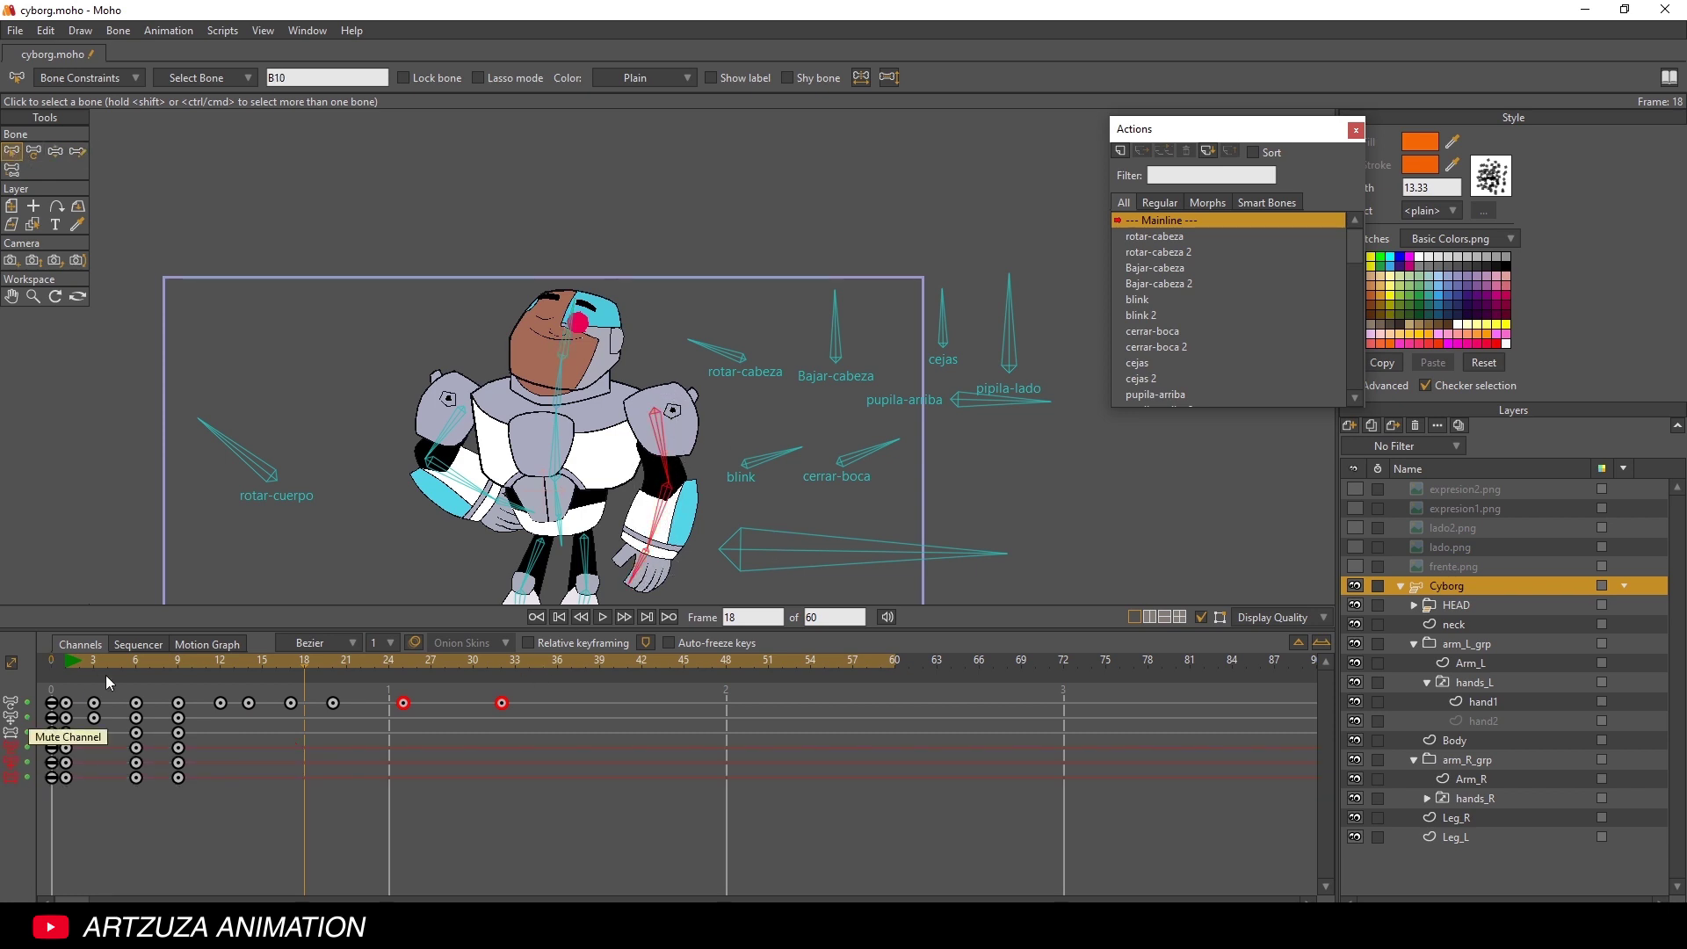
{"action": "left_click", "coordinate": [71, 668]}
{"action": "mouse_move", "coordinate": [70, 669]}
{"action": "left_mouse_down"}
{"action": "mouse_move", "coordinate": [232, 673]}
{"action": "mouse_move", "coordinate": [70, 684]}
{"action": "mouse_move", "coordinate": [336, 726]}
{"action": "left_mouse_up"}
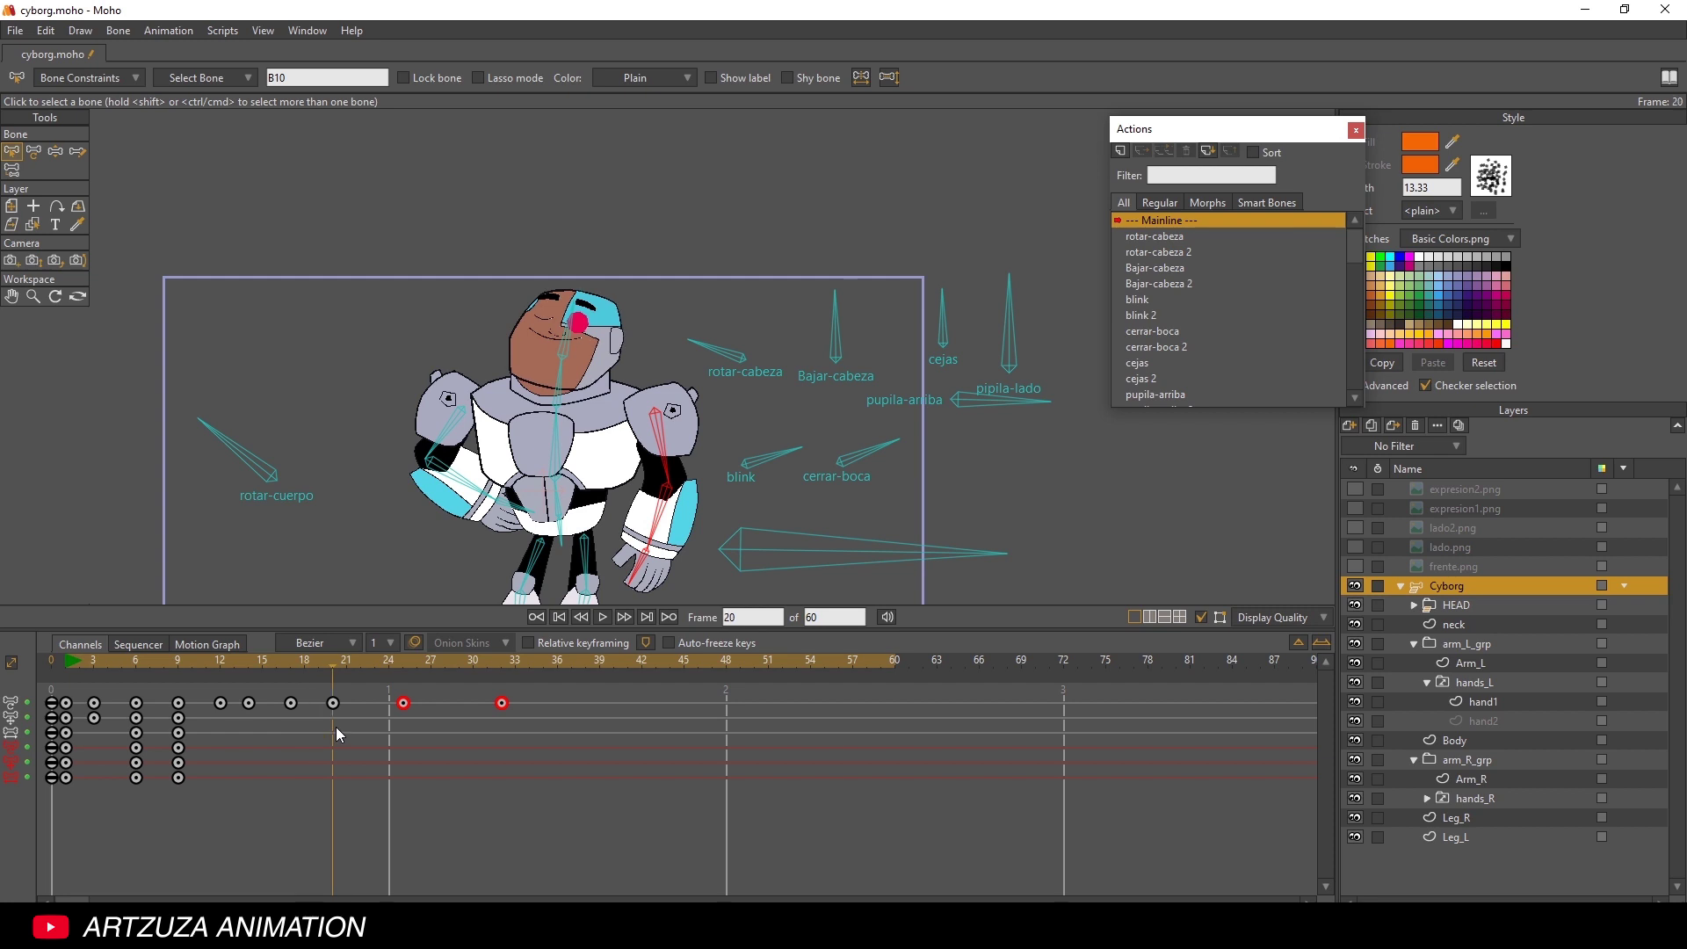
{"action": "left_click", "coordinate": [56, 151]}
{"action": "left_click_drag", "start_coordinate": [674, 449], "coordinate": [663, 449]}
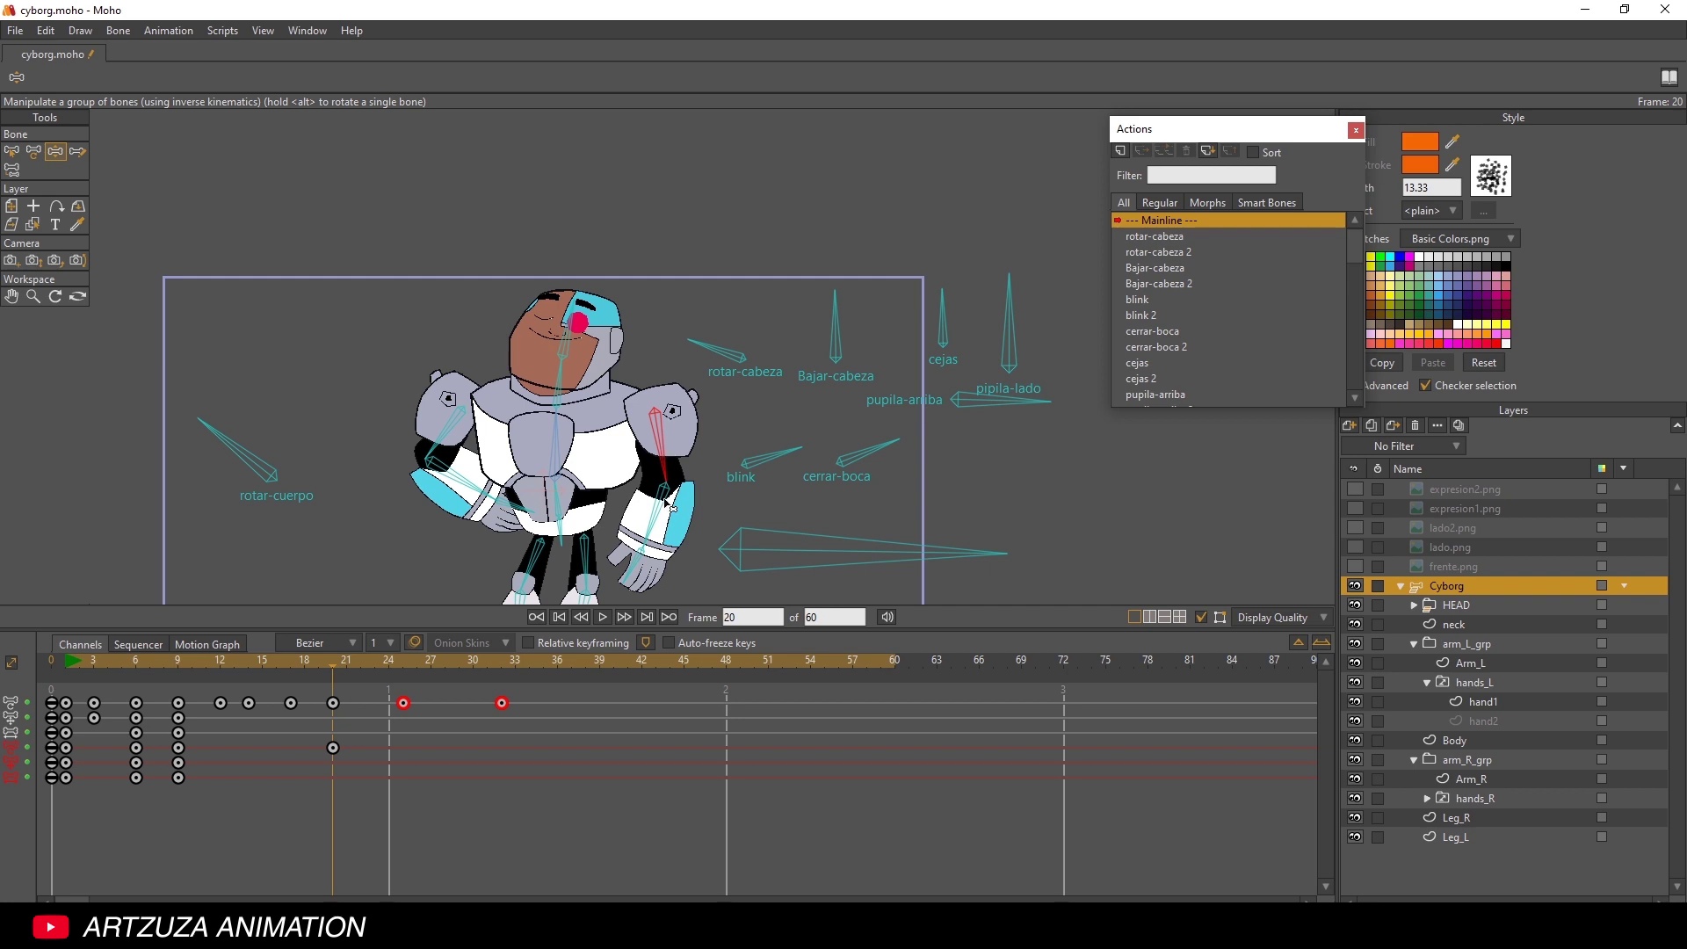
{"action": "left_click_drag", "start_coordinate": [672, 507], "coordinate": [661, 515]}
- Play the turn from frame 1 and slightly readjust the left forearm's pose at frame 32
{"action": "left_click", "coordinate": [67, 659]}
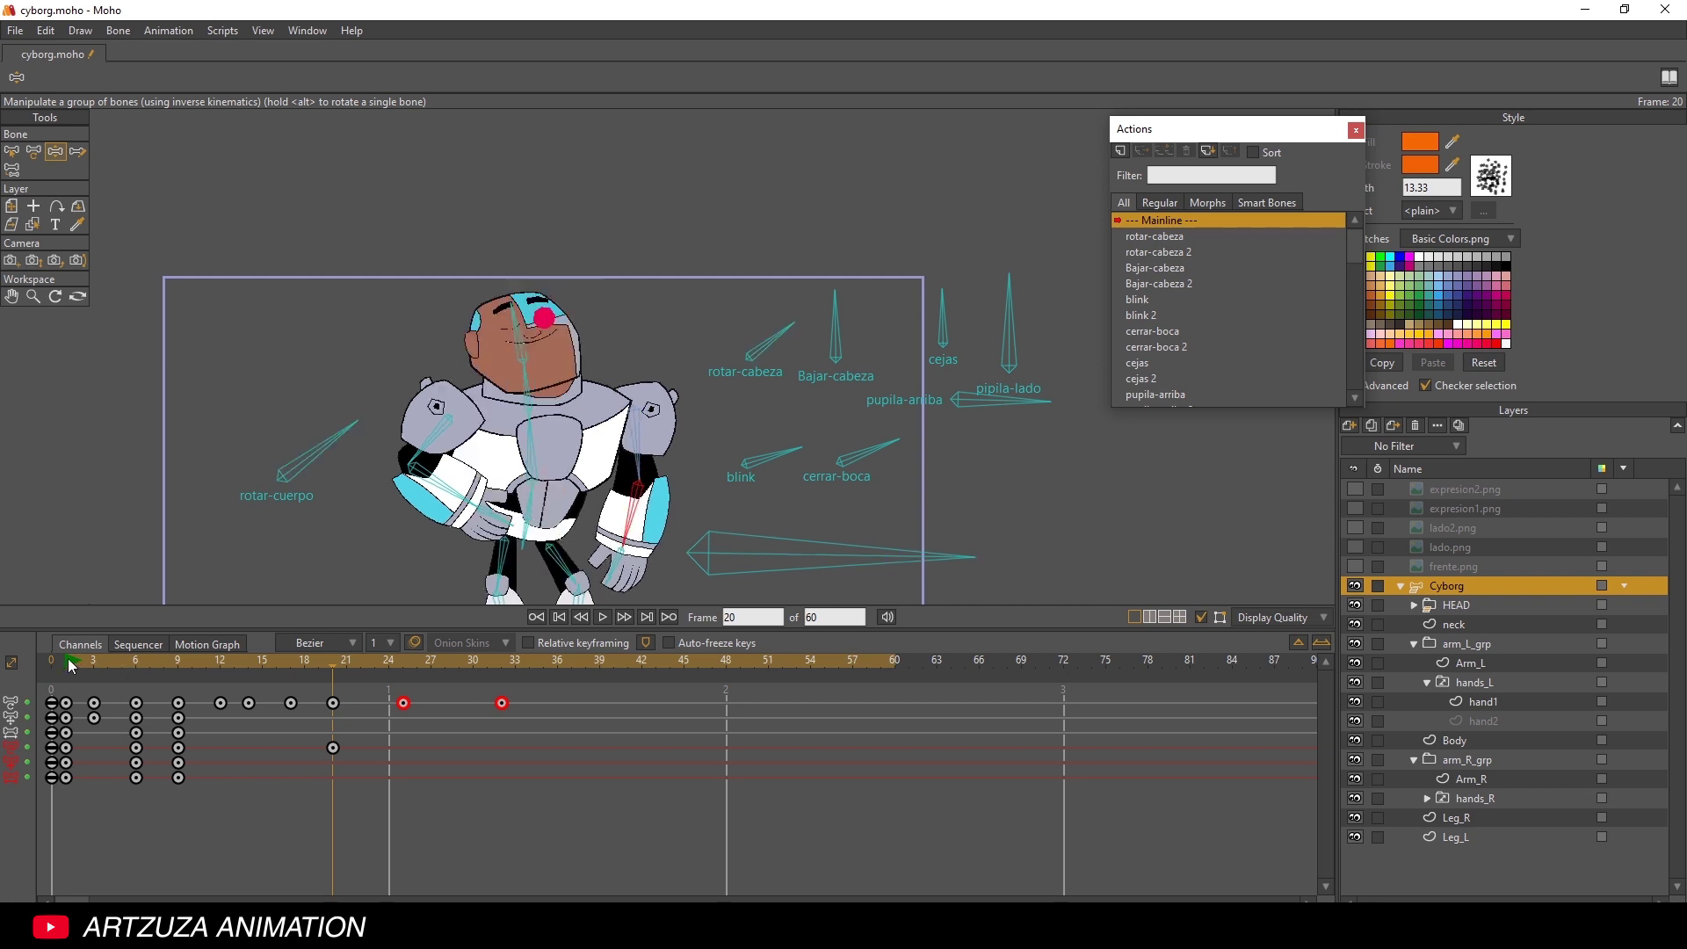
{"action": "left_click", "coordinate": [601, 618]}
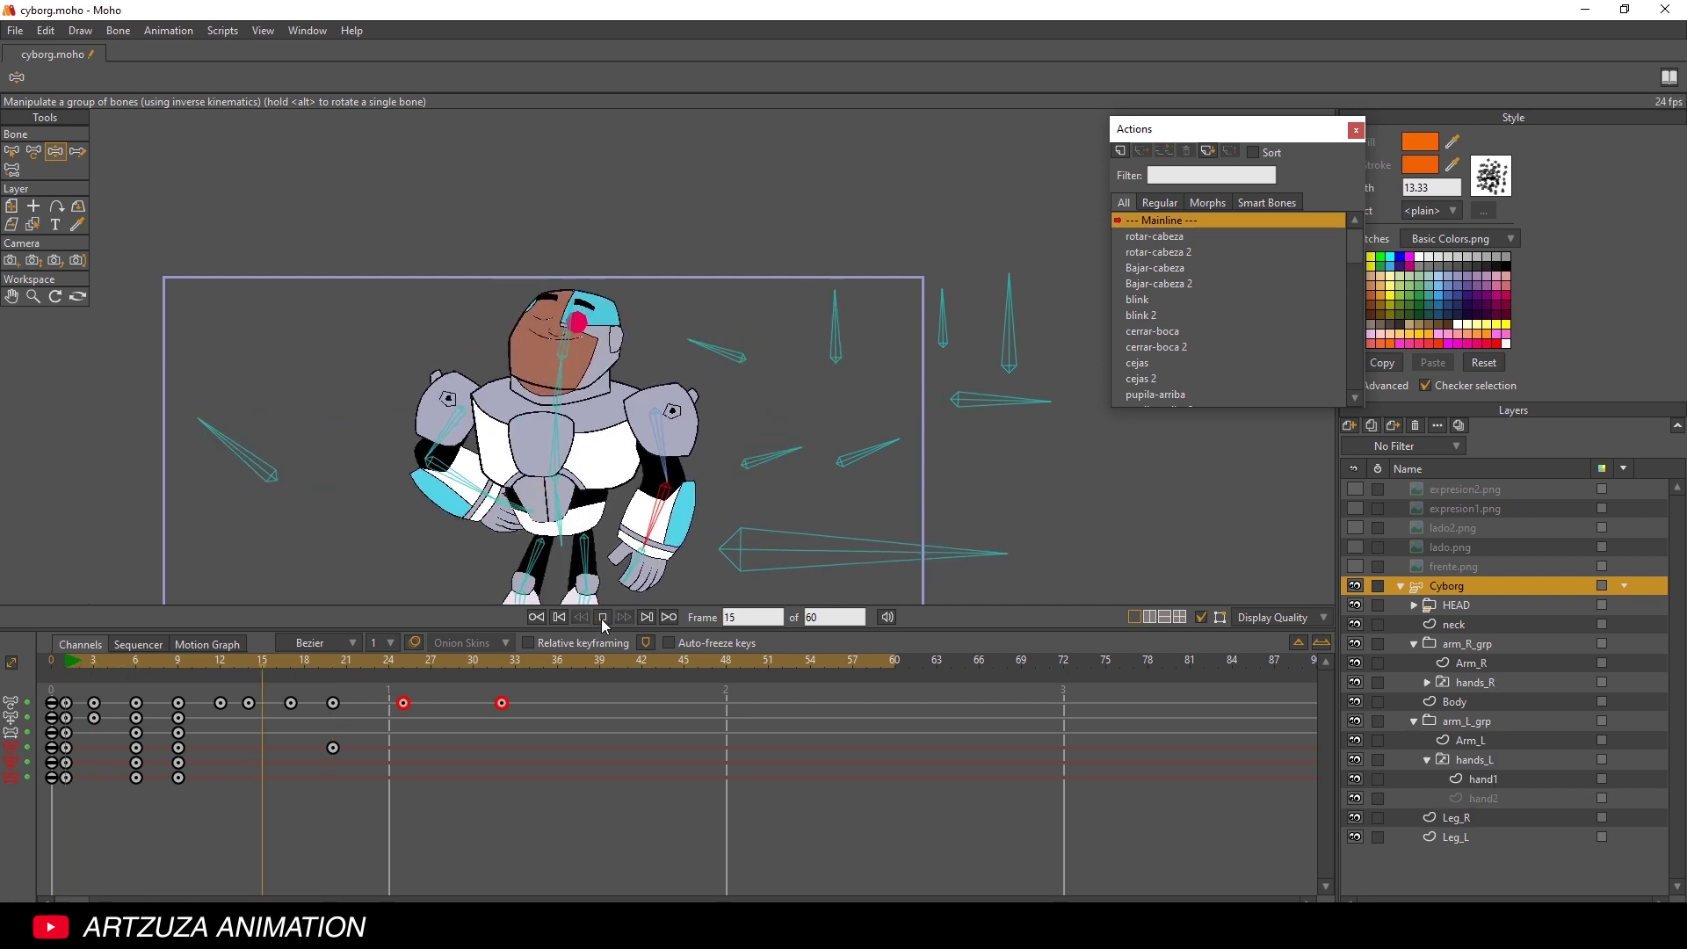
{"action": "left_click", "coordinate": [514, 664]}
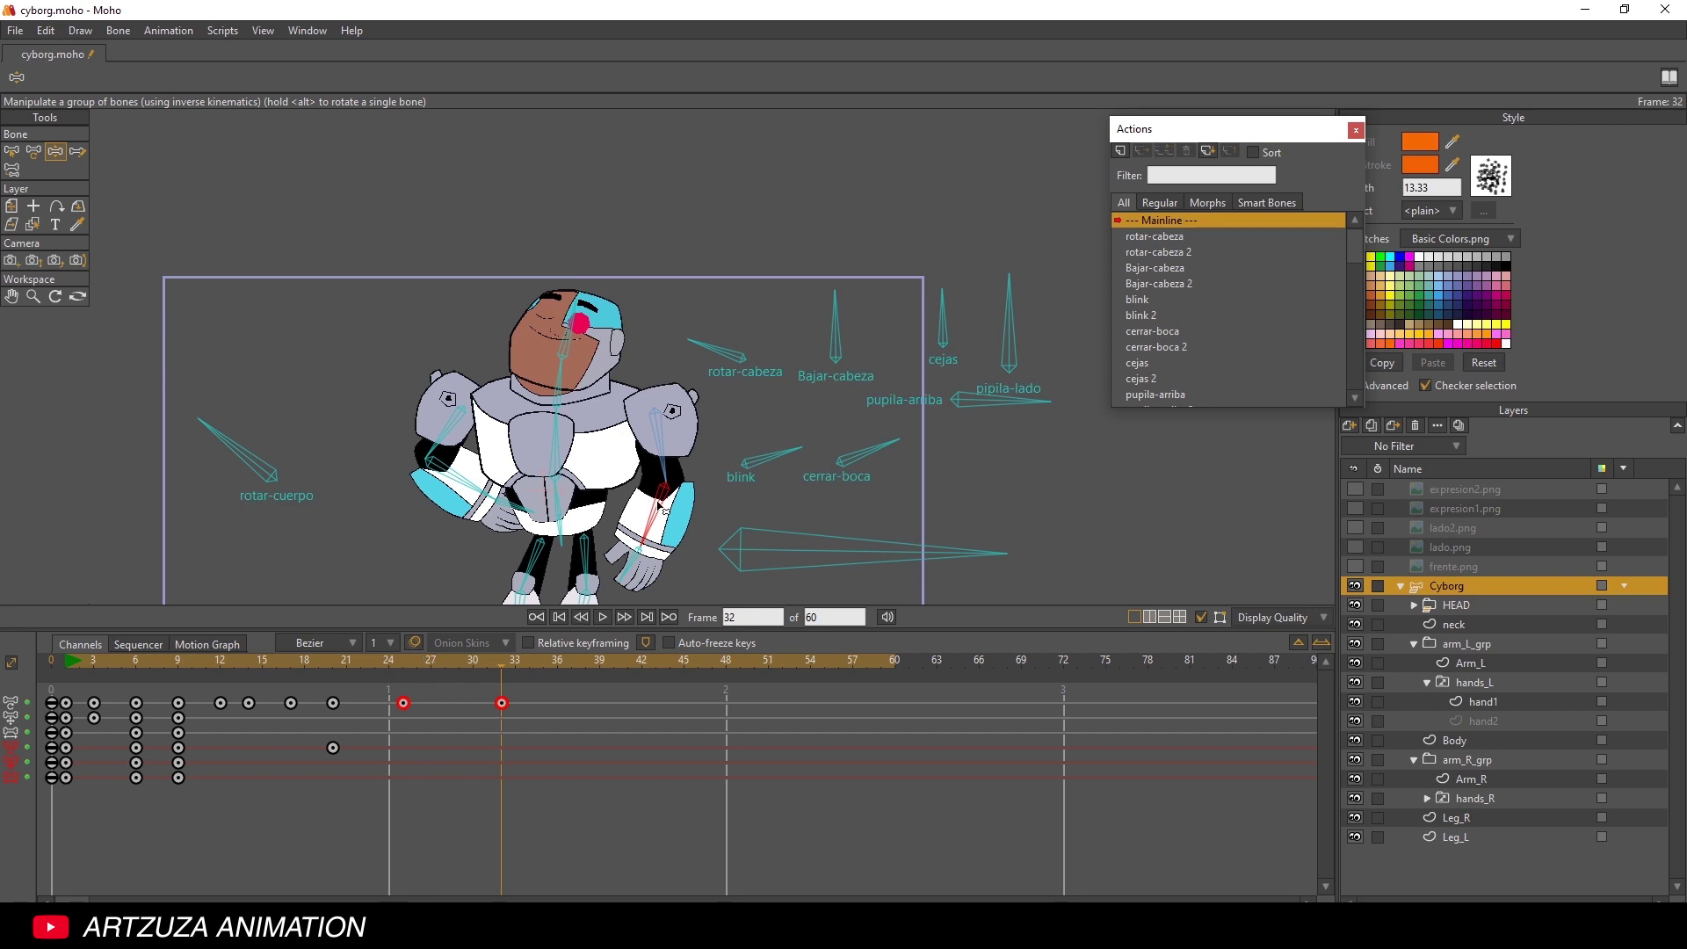
{"action": "left_click_drag", "start_coordinate": [665, 504], "coordinate": [668, 504]}
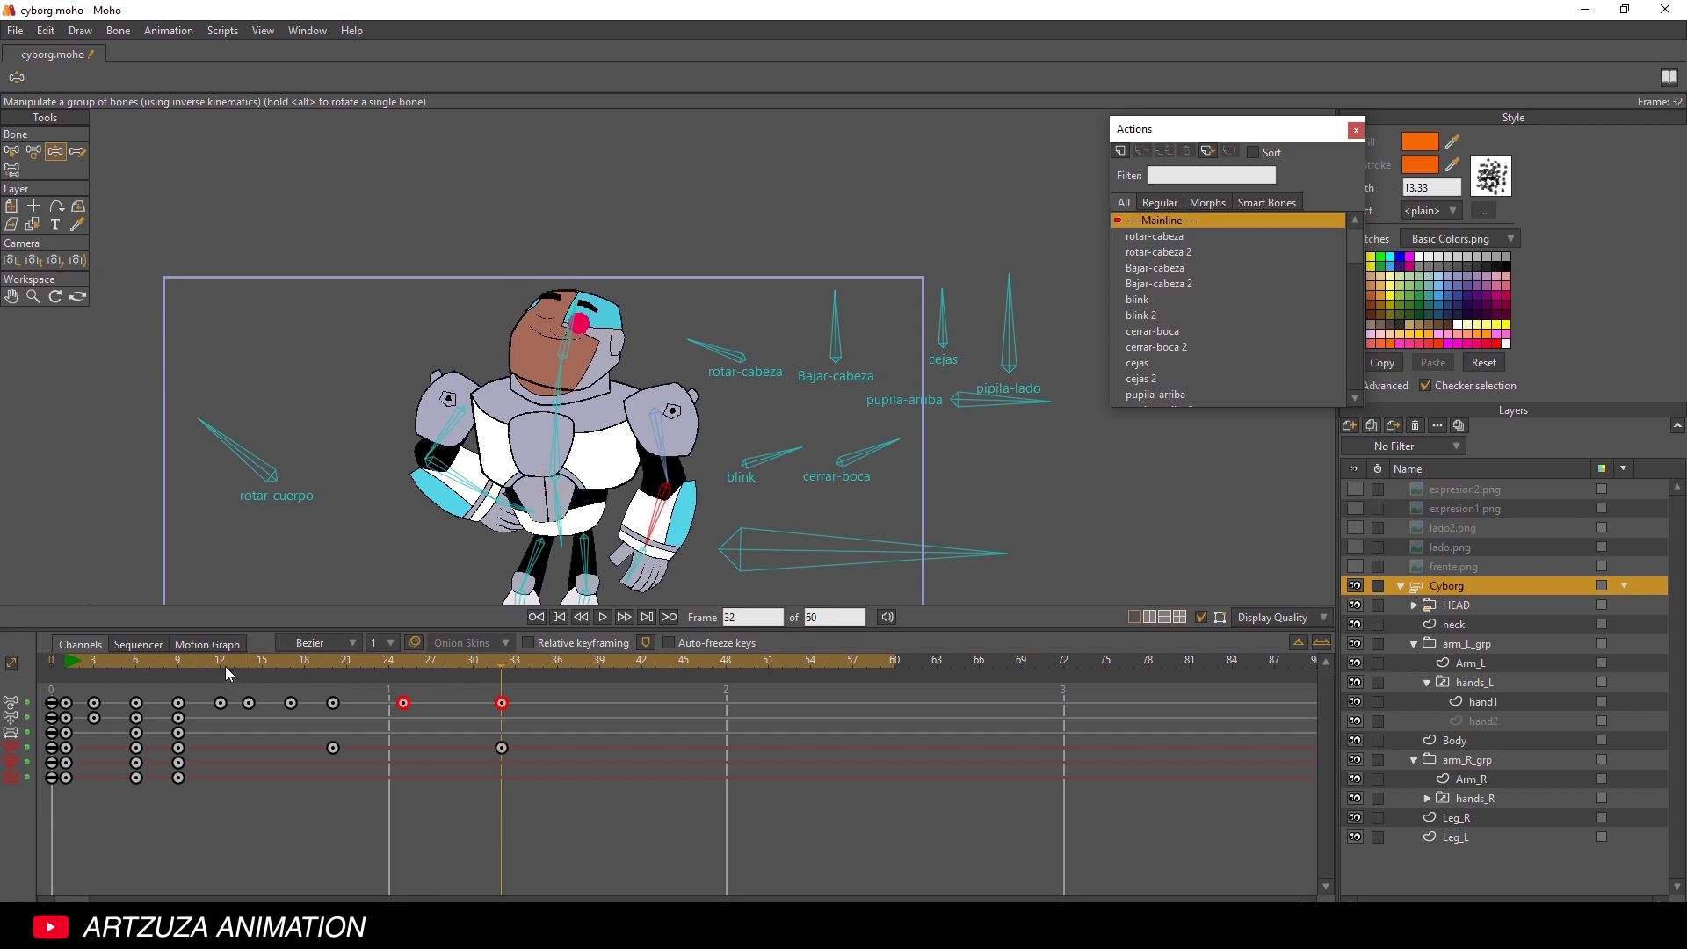
- Replay the turn from the start several times to check how the left forearm settles
{"action": "left_click_drag", "start_coordinate": [225, 666], "coordinate": [93, 668]}
{"action": "left_click", "coordinate": [603, 617]}
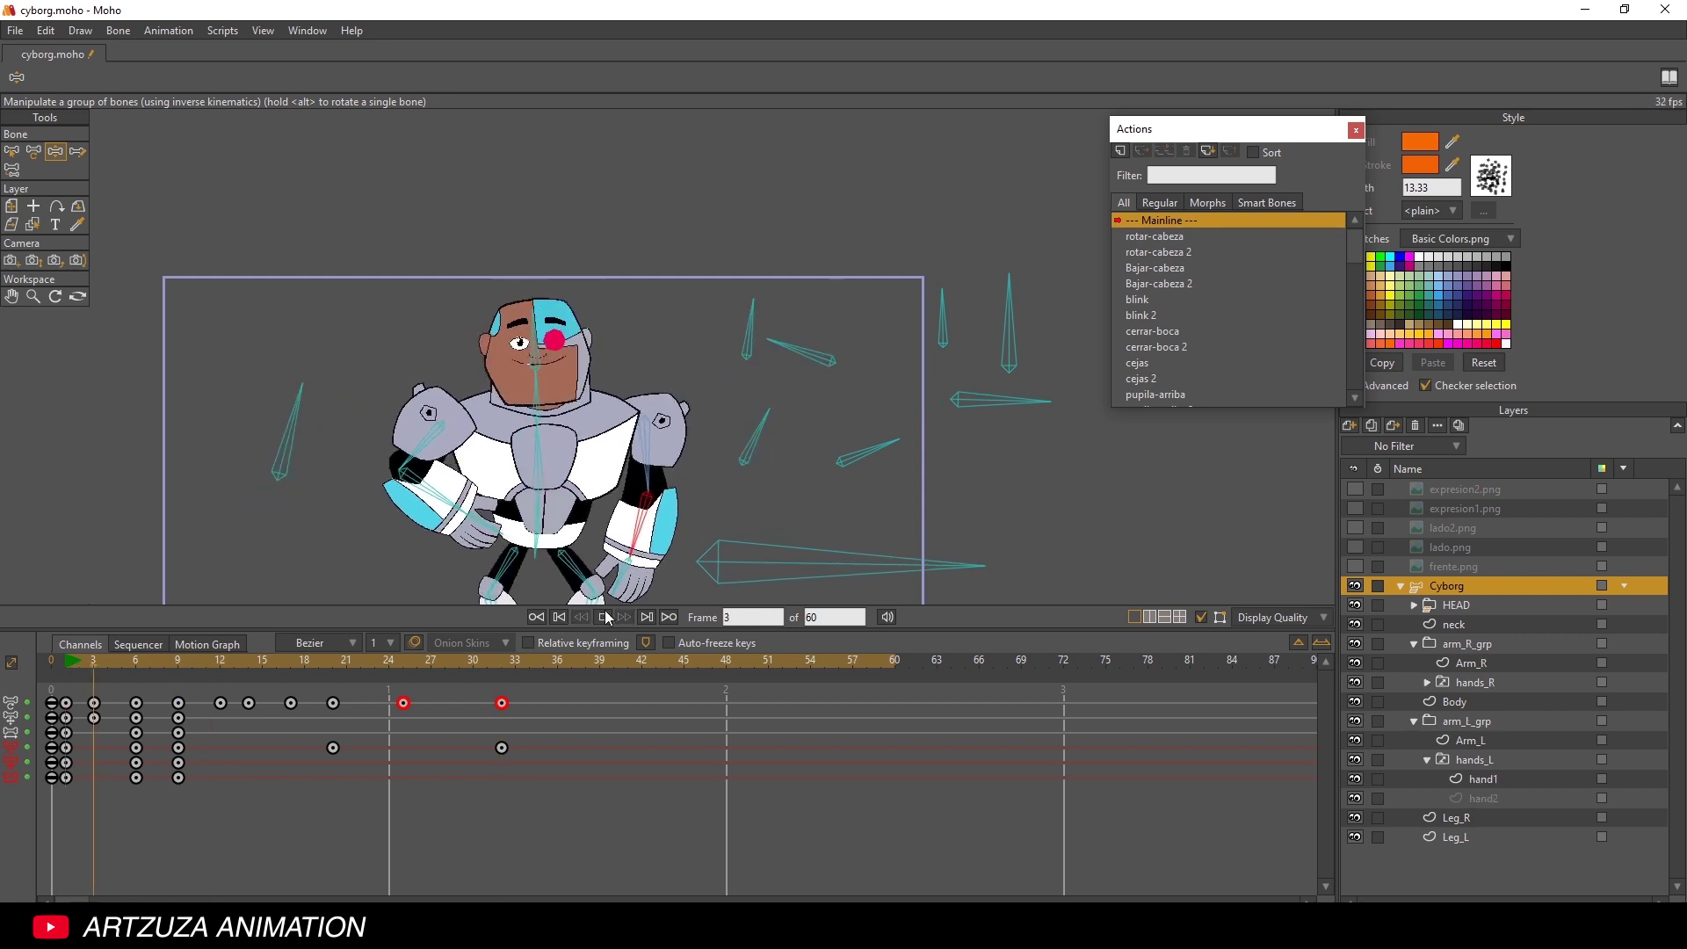
{"action": "left_click", "coordinate": [603, 617]}
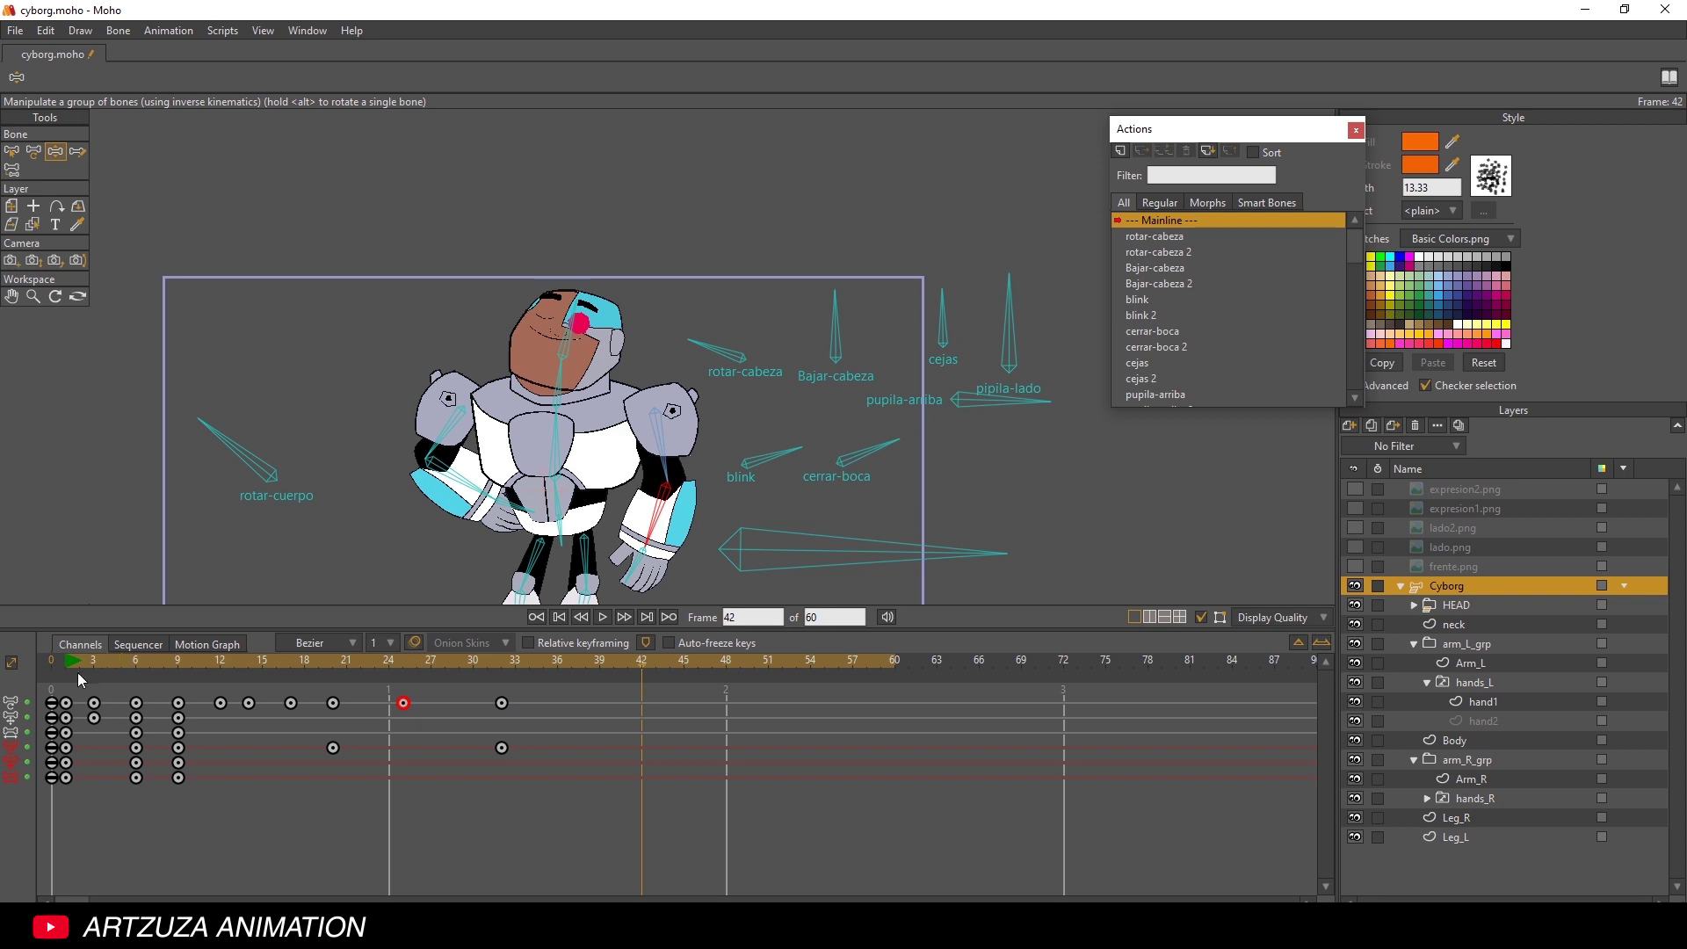
{"action": "left_click", "coordinate": [558, 617]}
{"action": "left_click", "coordinate": [602, 617]}
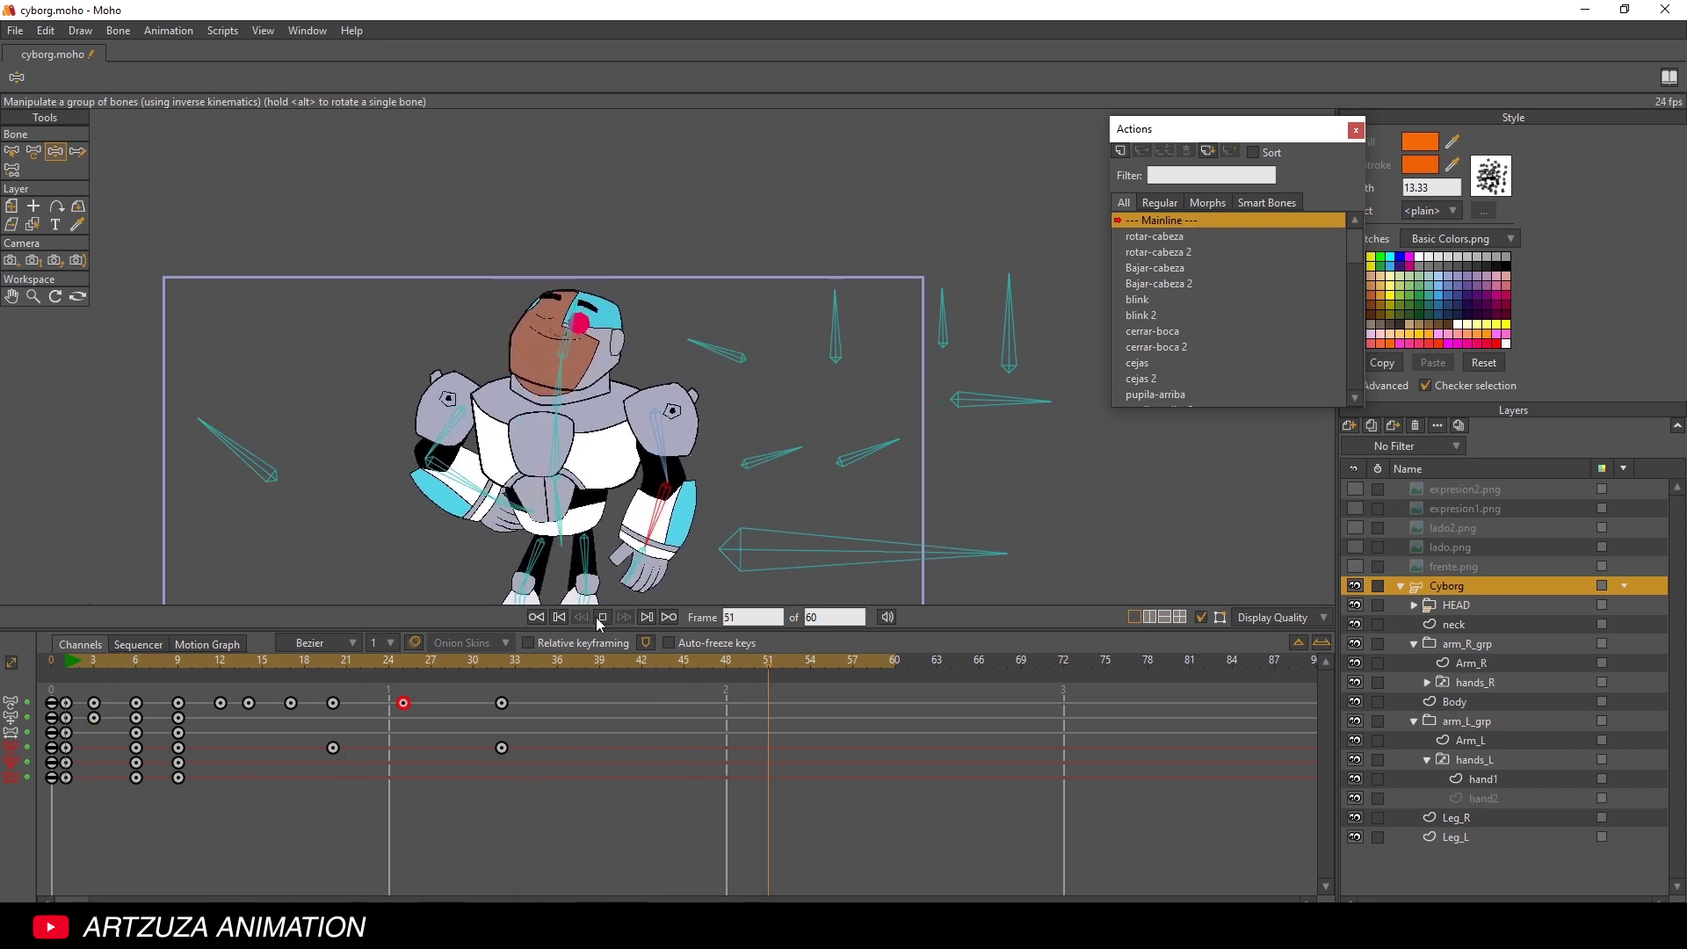
{"action": "left_click", "coordinate": [602, 617]}
{"action": "left_click", "coordinate": [69, 660]}
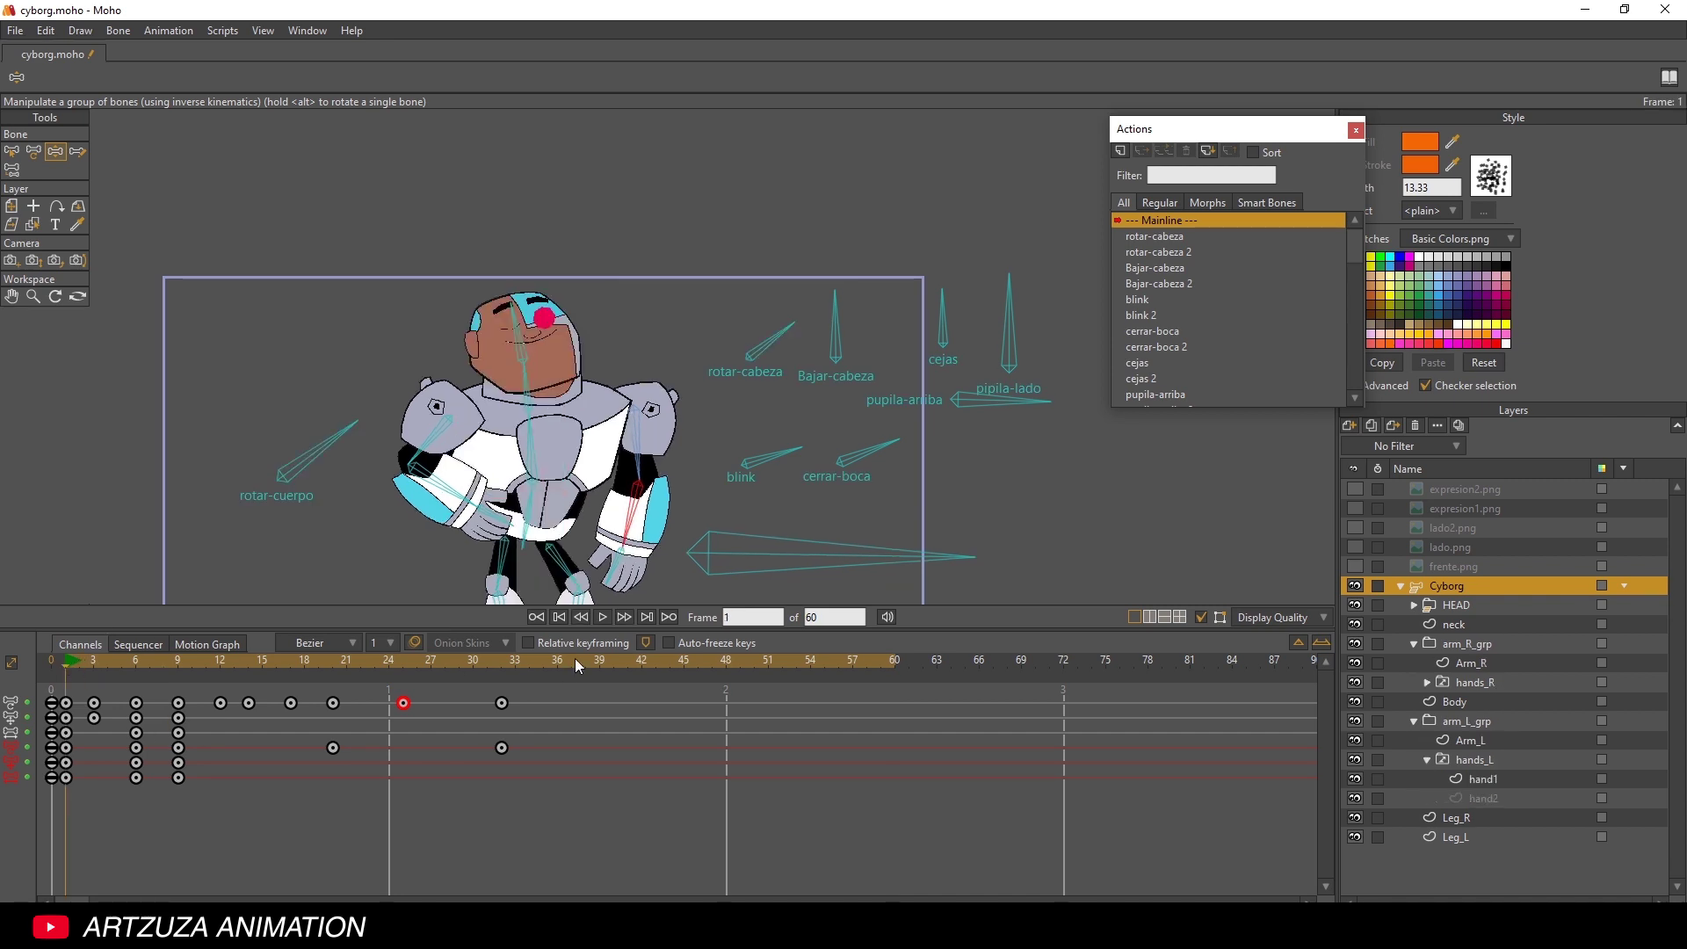
{"action": "left_click", "coordinate": [603, 617]}
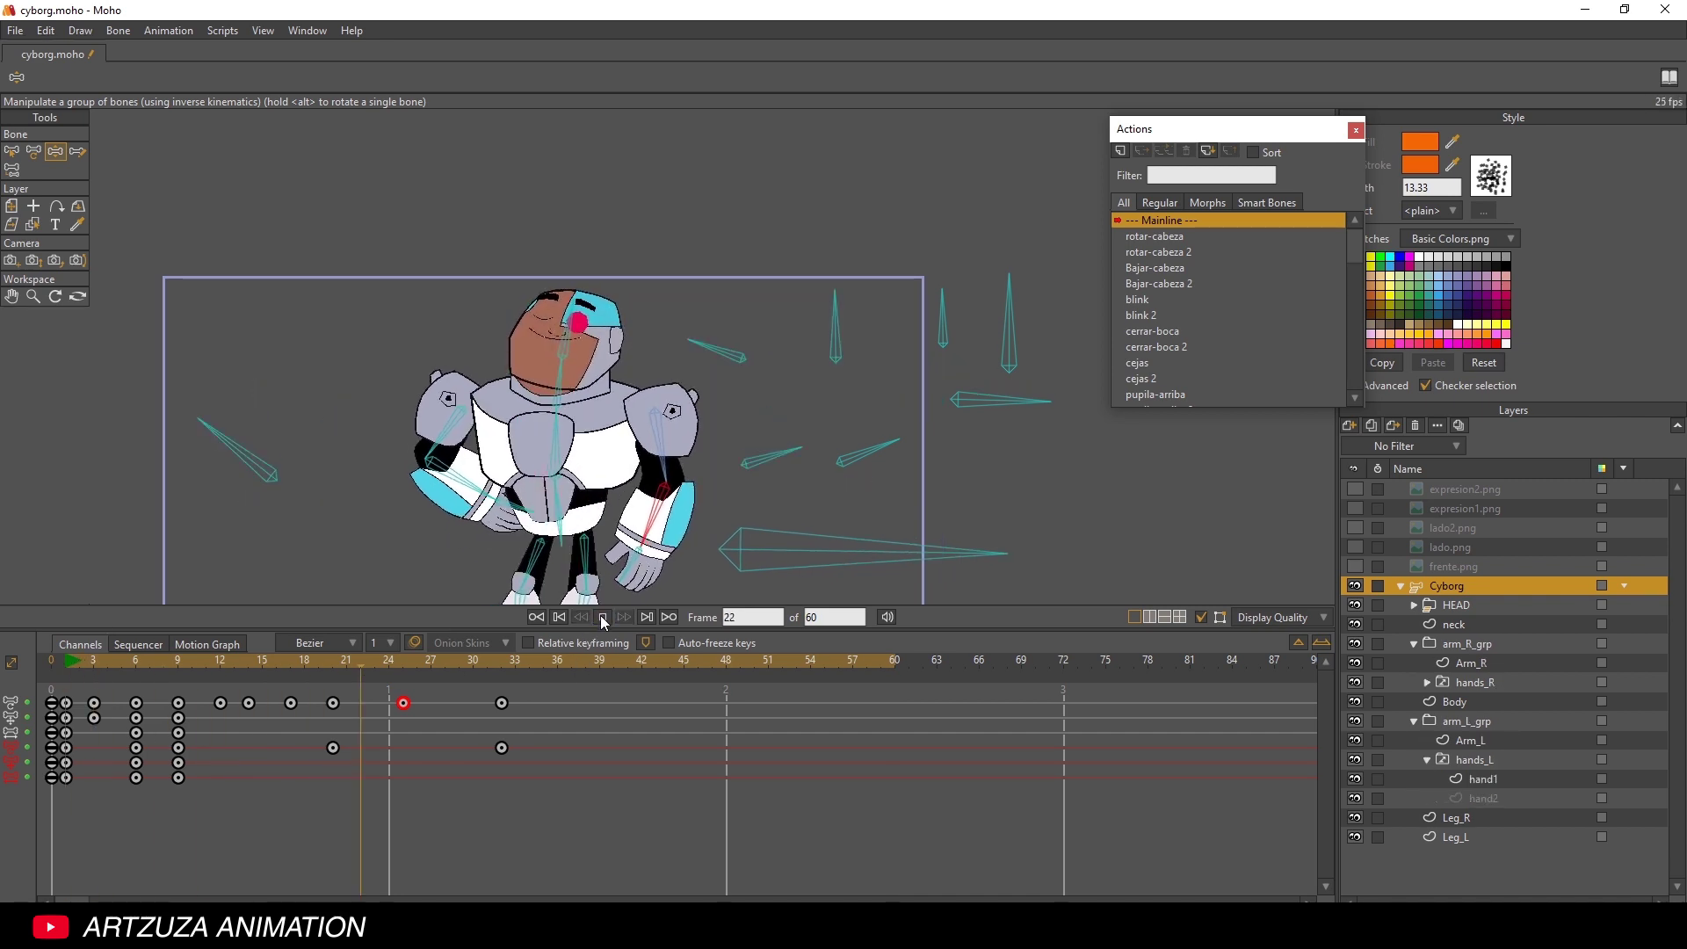
{"action": "left_click", "coordinate": [603, 617]}
- Show the whole figure in the frame and replay the full turn twice from the beginning to review the motion
{"action": "left_click_drag", "start_coordinate": [70, 663], "coordinate": [264, 652]}
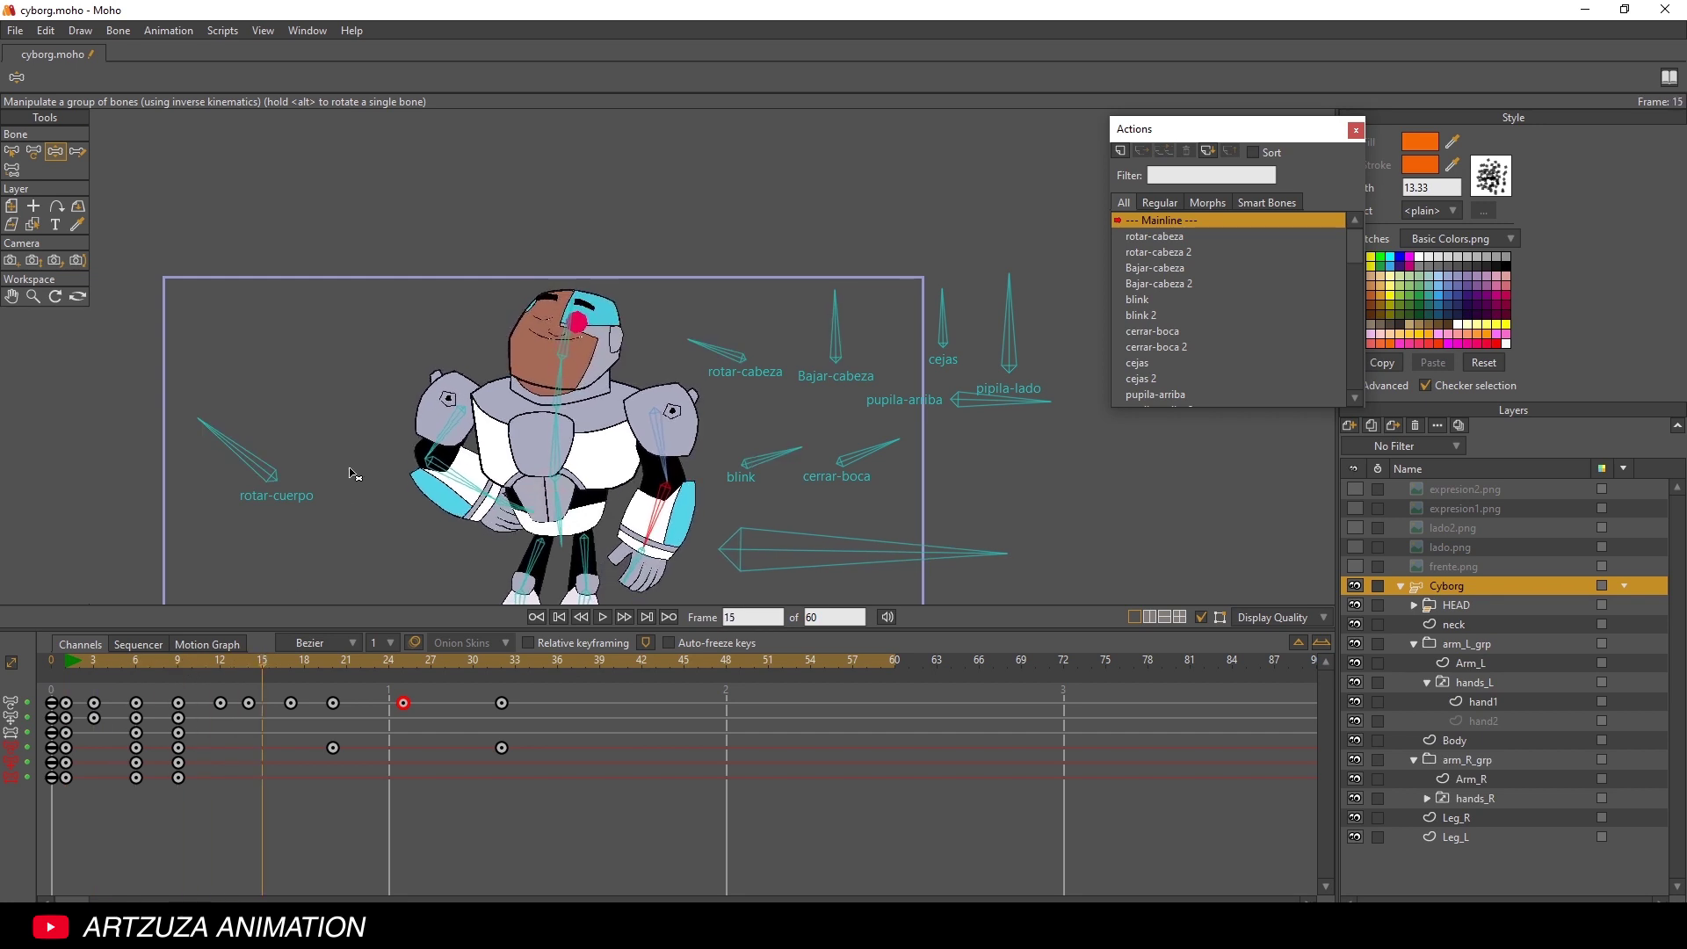
{"action": "left_click_drag", "start_coordinate": [352, 474], "coordinate": [350, 363]}
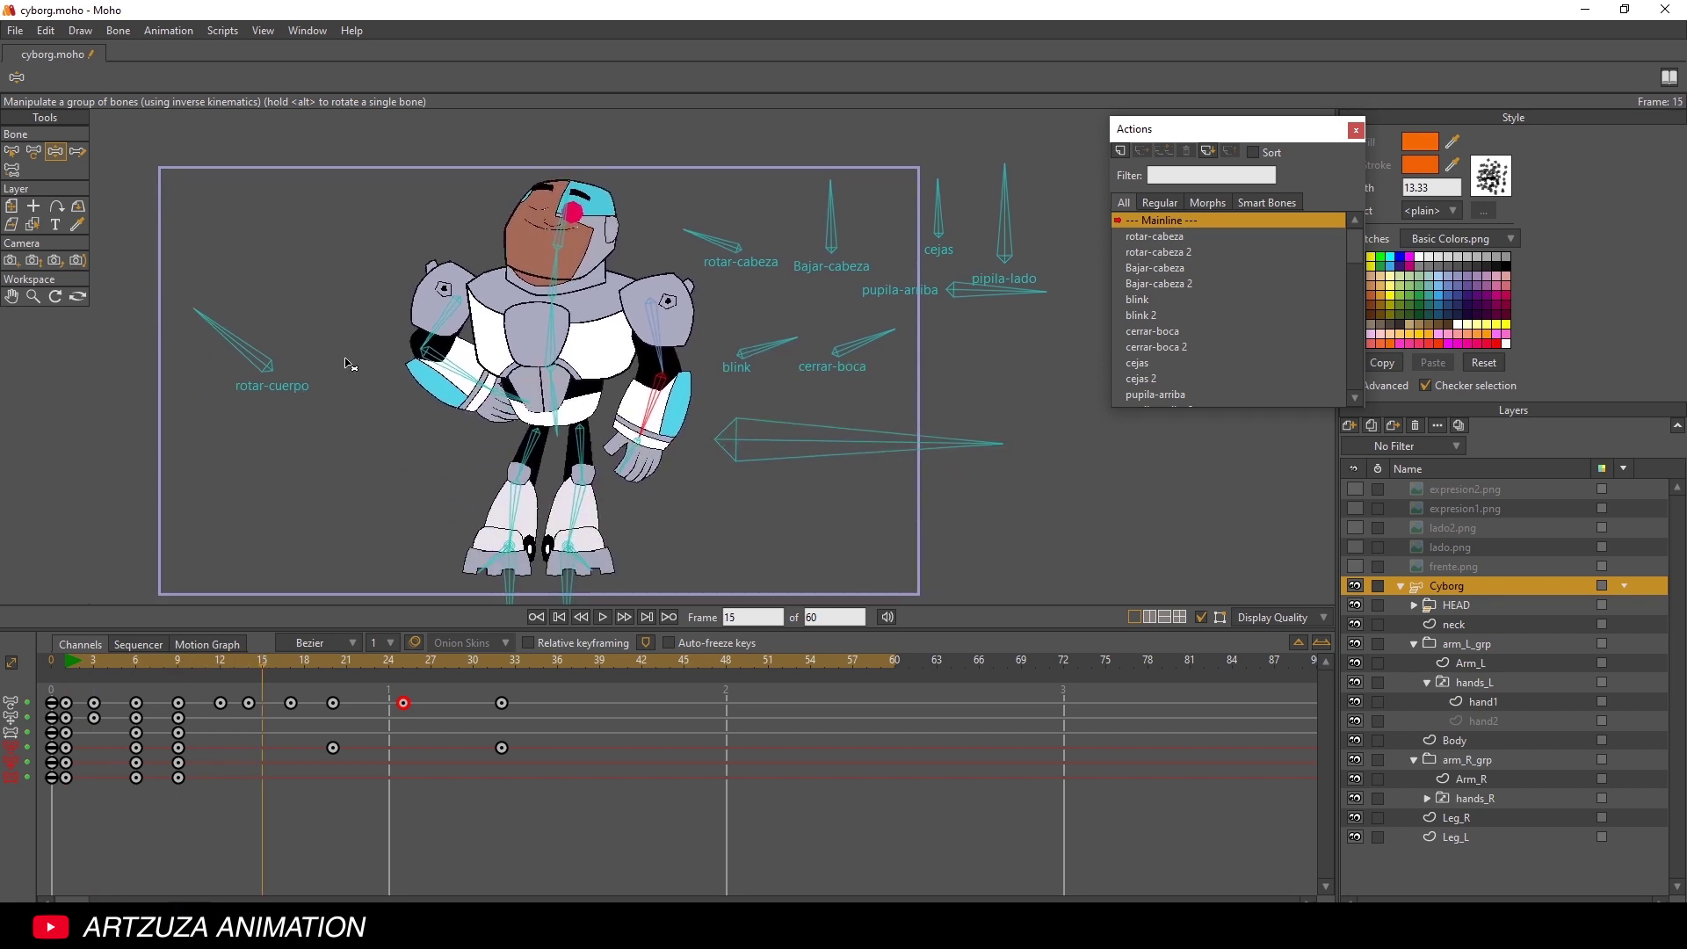
{"action": "left_click", "coordinate": [71, 661]}
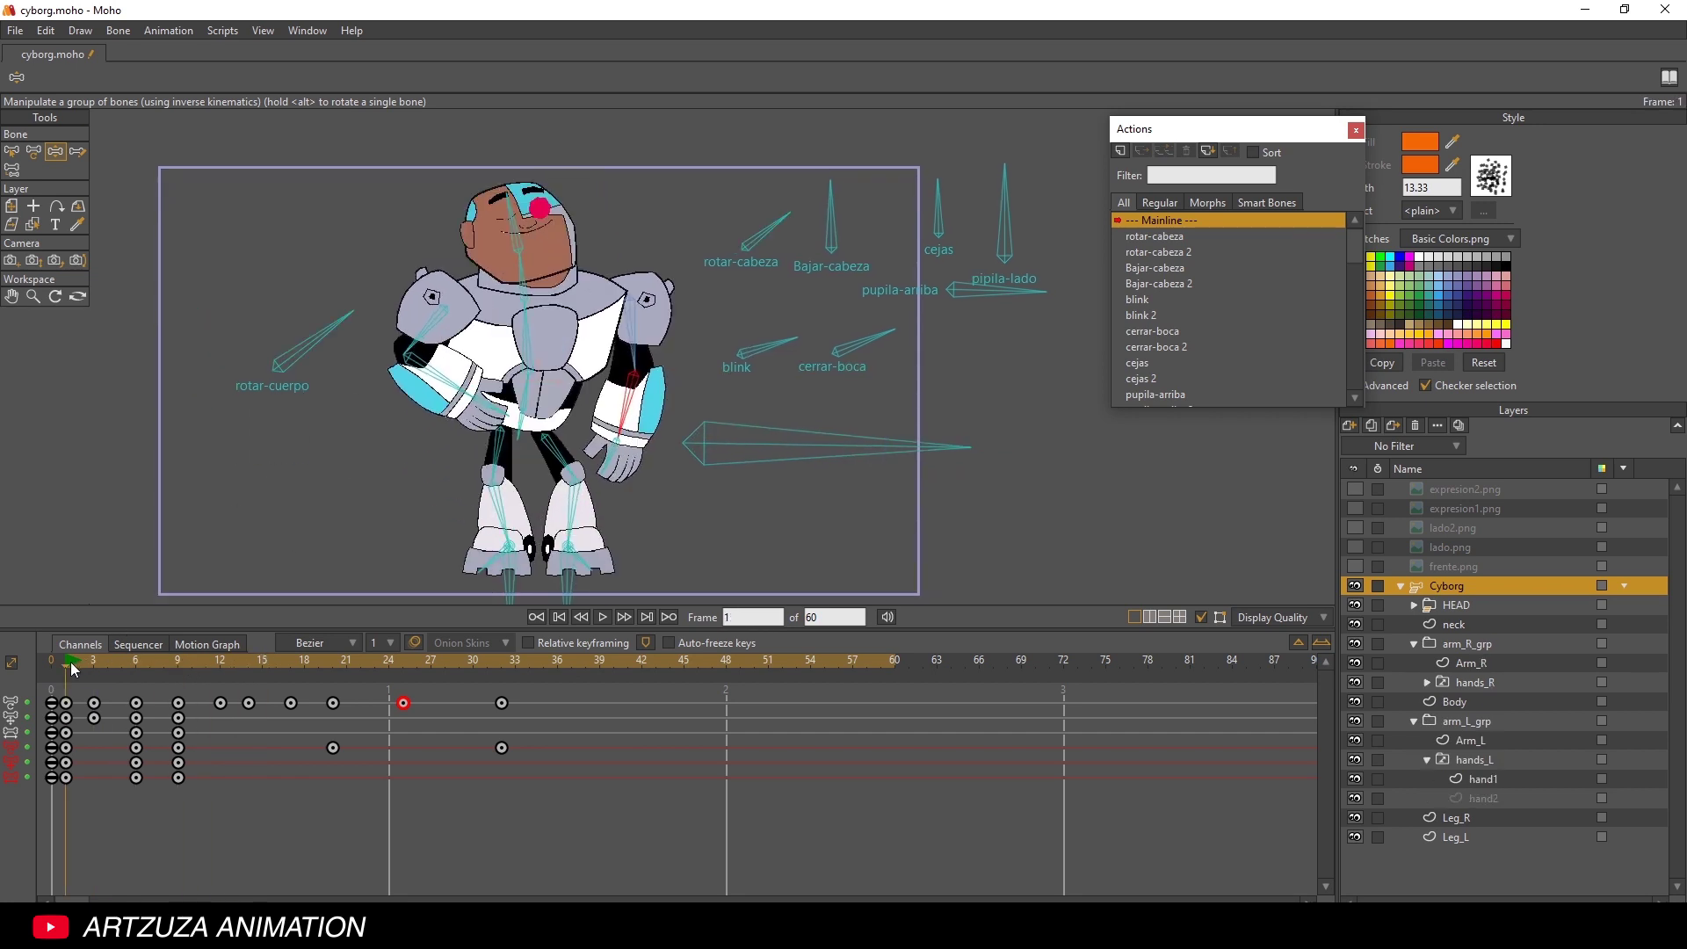
{"action": "left_click", "coordinate": [603, 618]}
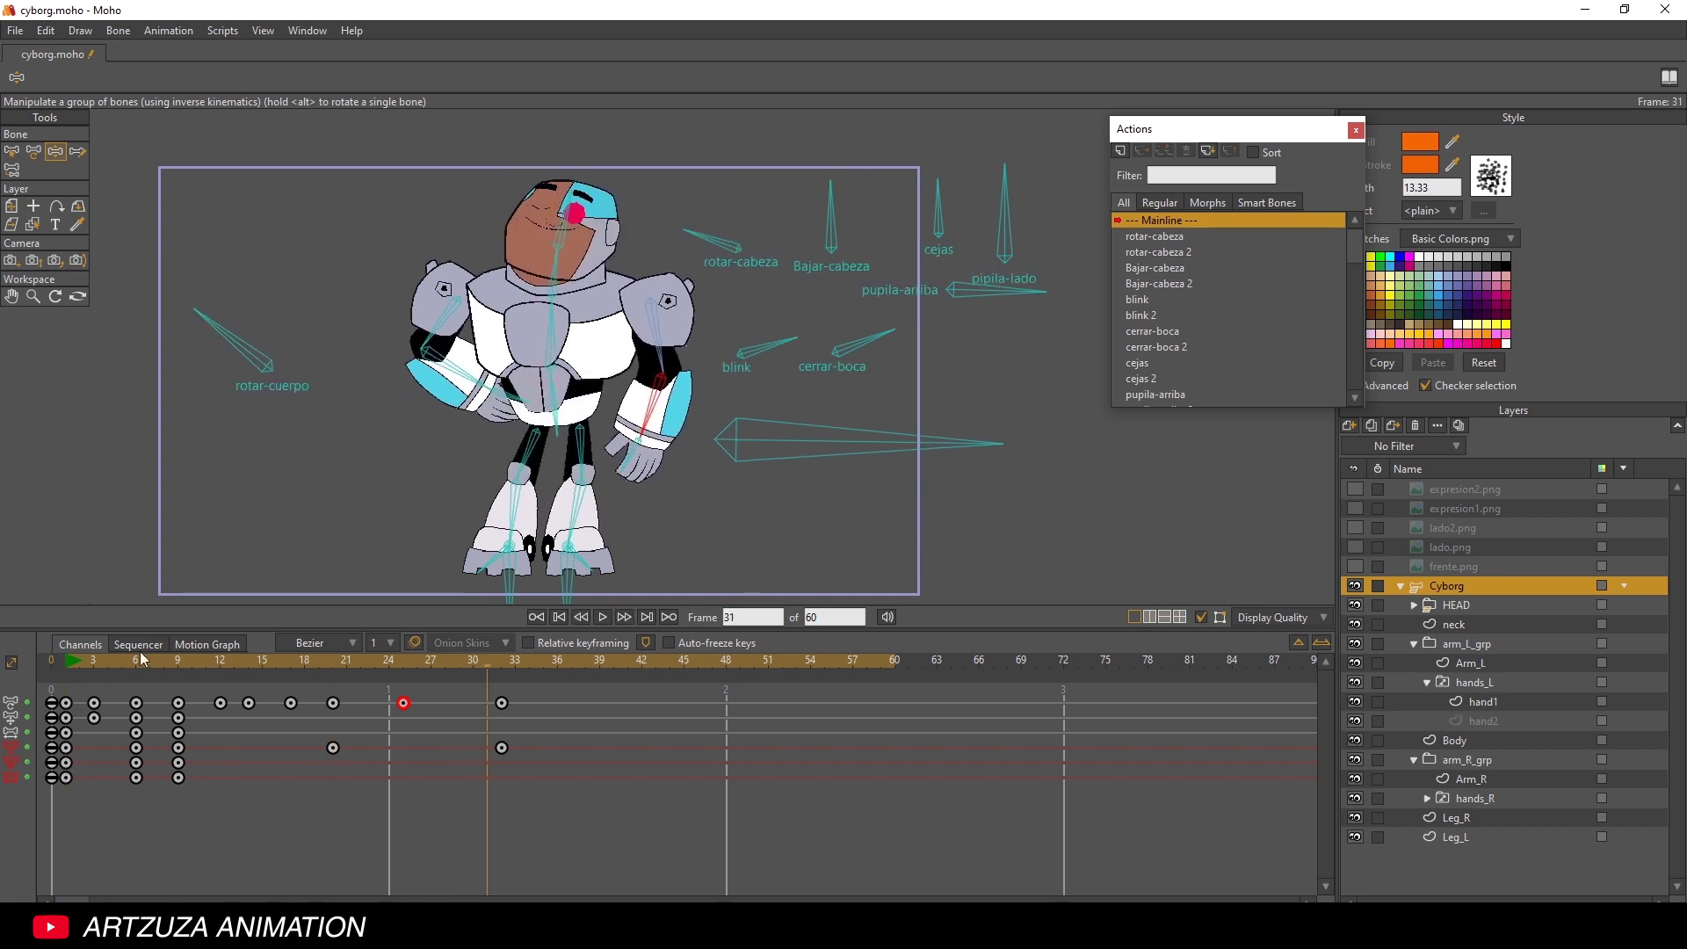
{"action": "left_click", "coordinate": [85, 674]}
{"action": "left_click", "coordinate": [603, 617]}
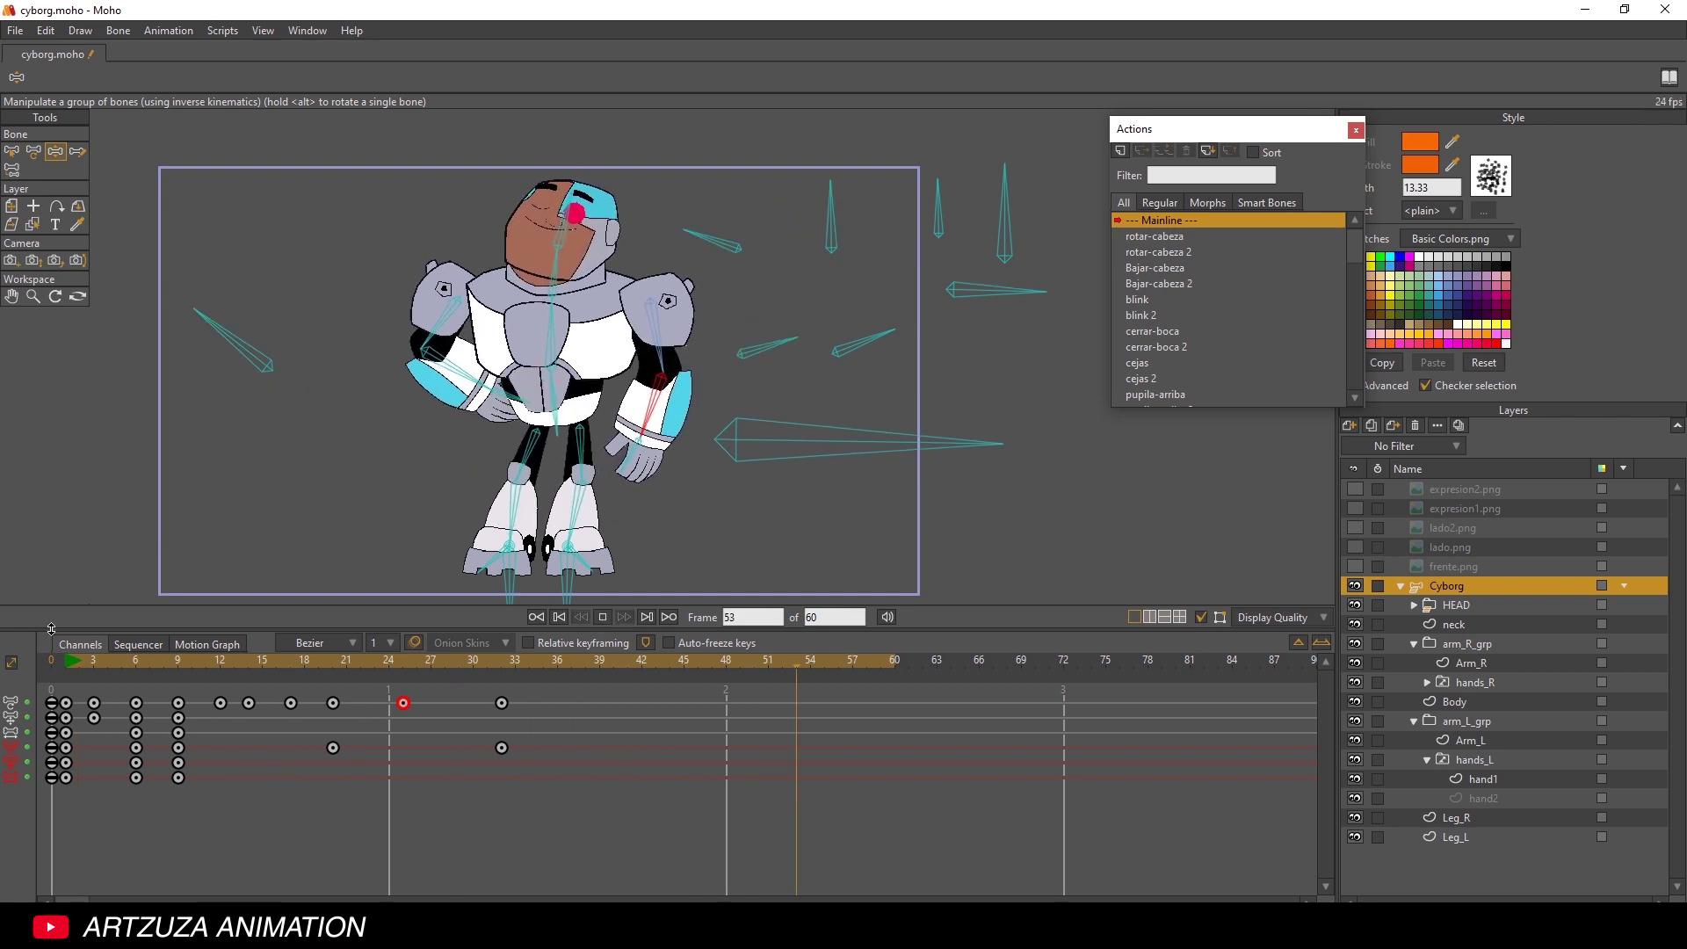
- Select the left hand bone and rotate it outward to about 366° at frame 15
{"action": "left_click_drag", "start_coordinate": [75, 666], "coordinate": [205, 684]}
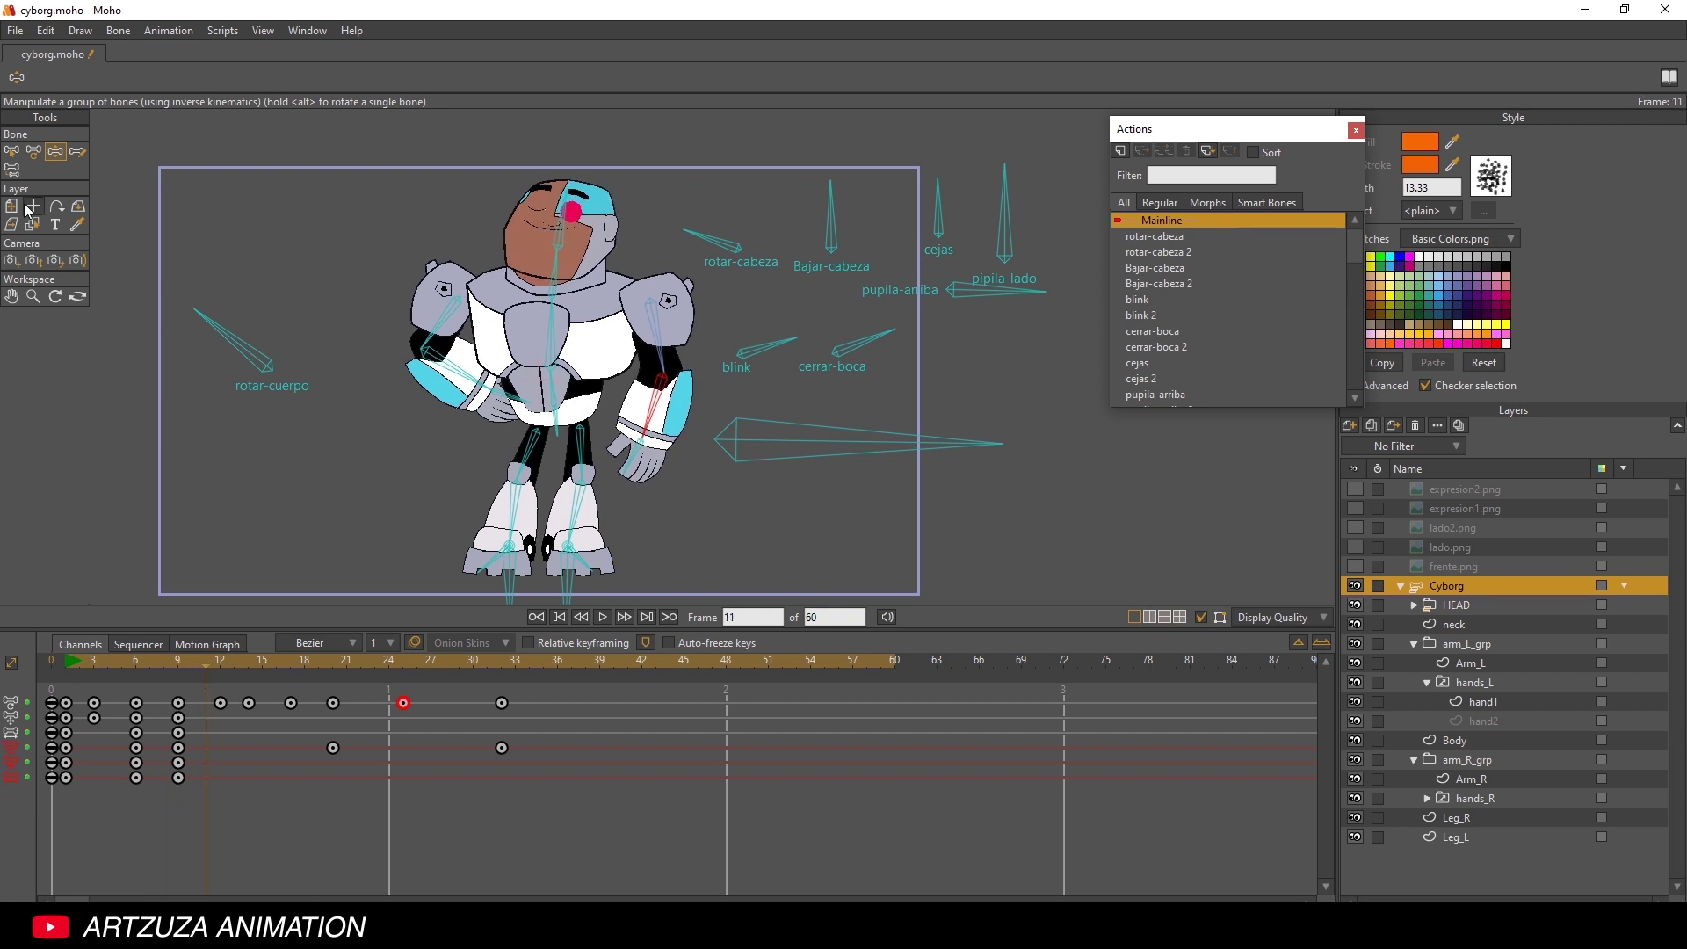
{"action": "left_click", "coordinate": [12, 151]}
{"action": "left_click", "coordinate": [211, 663]}
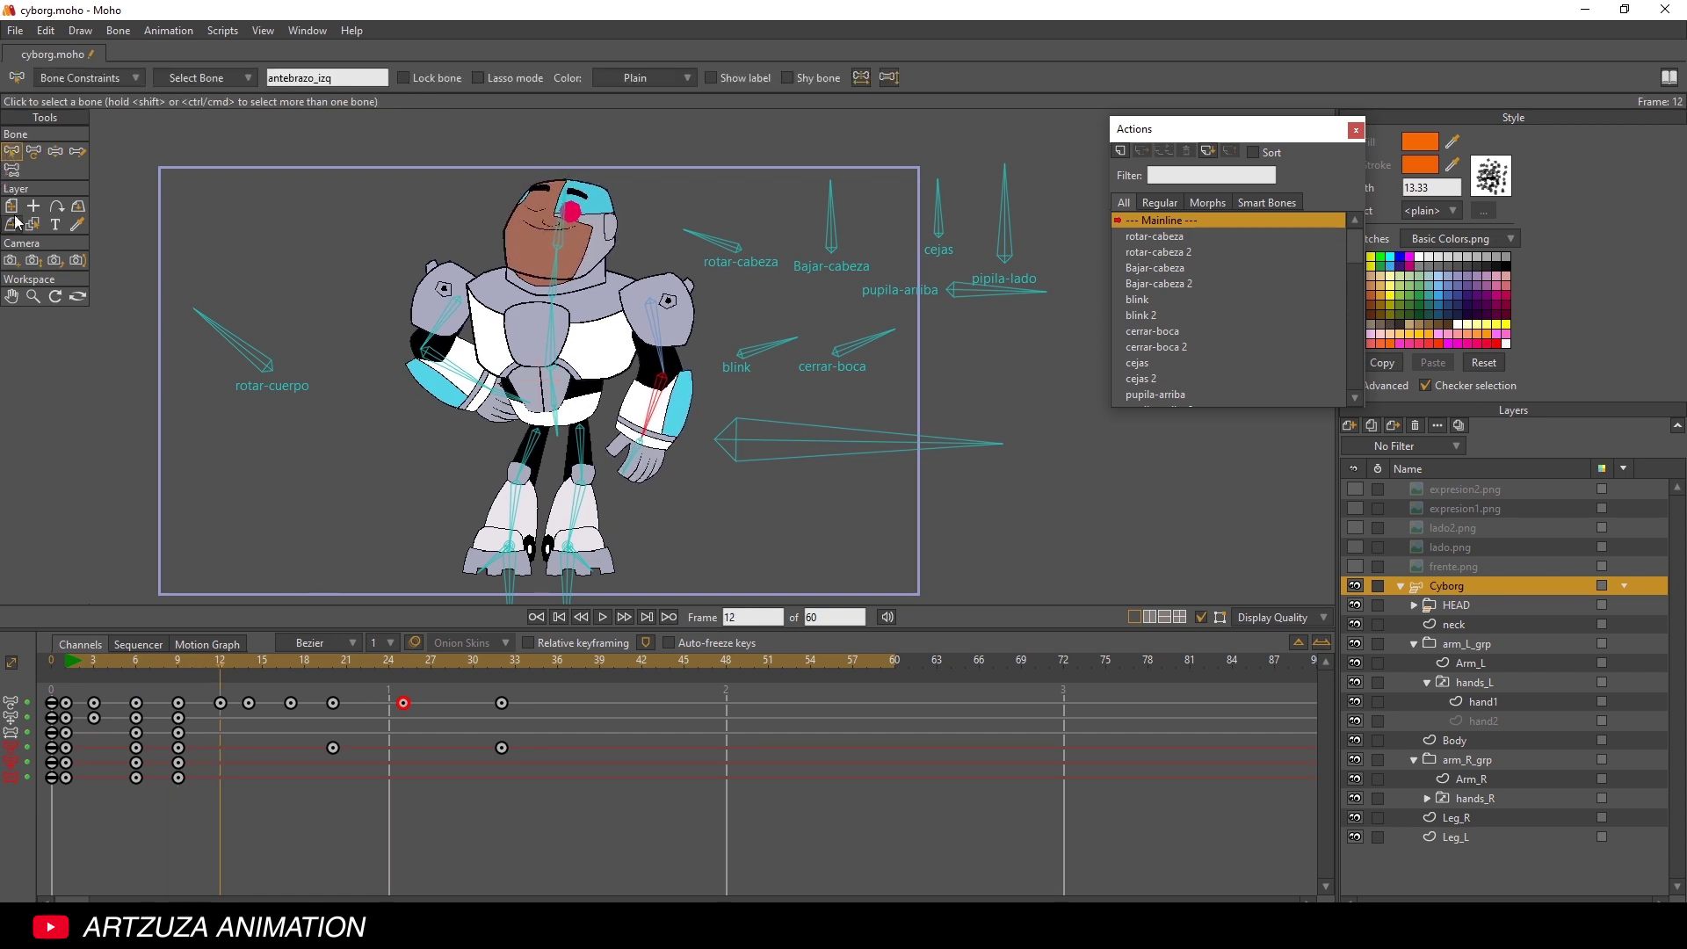
{"action": "left_click", "coordinate": [33, 152]}
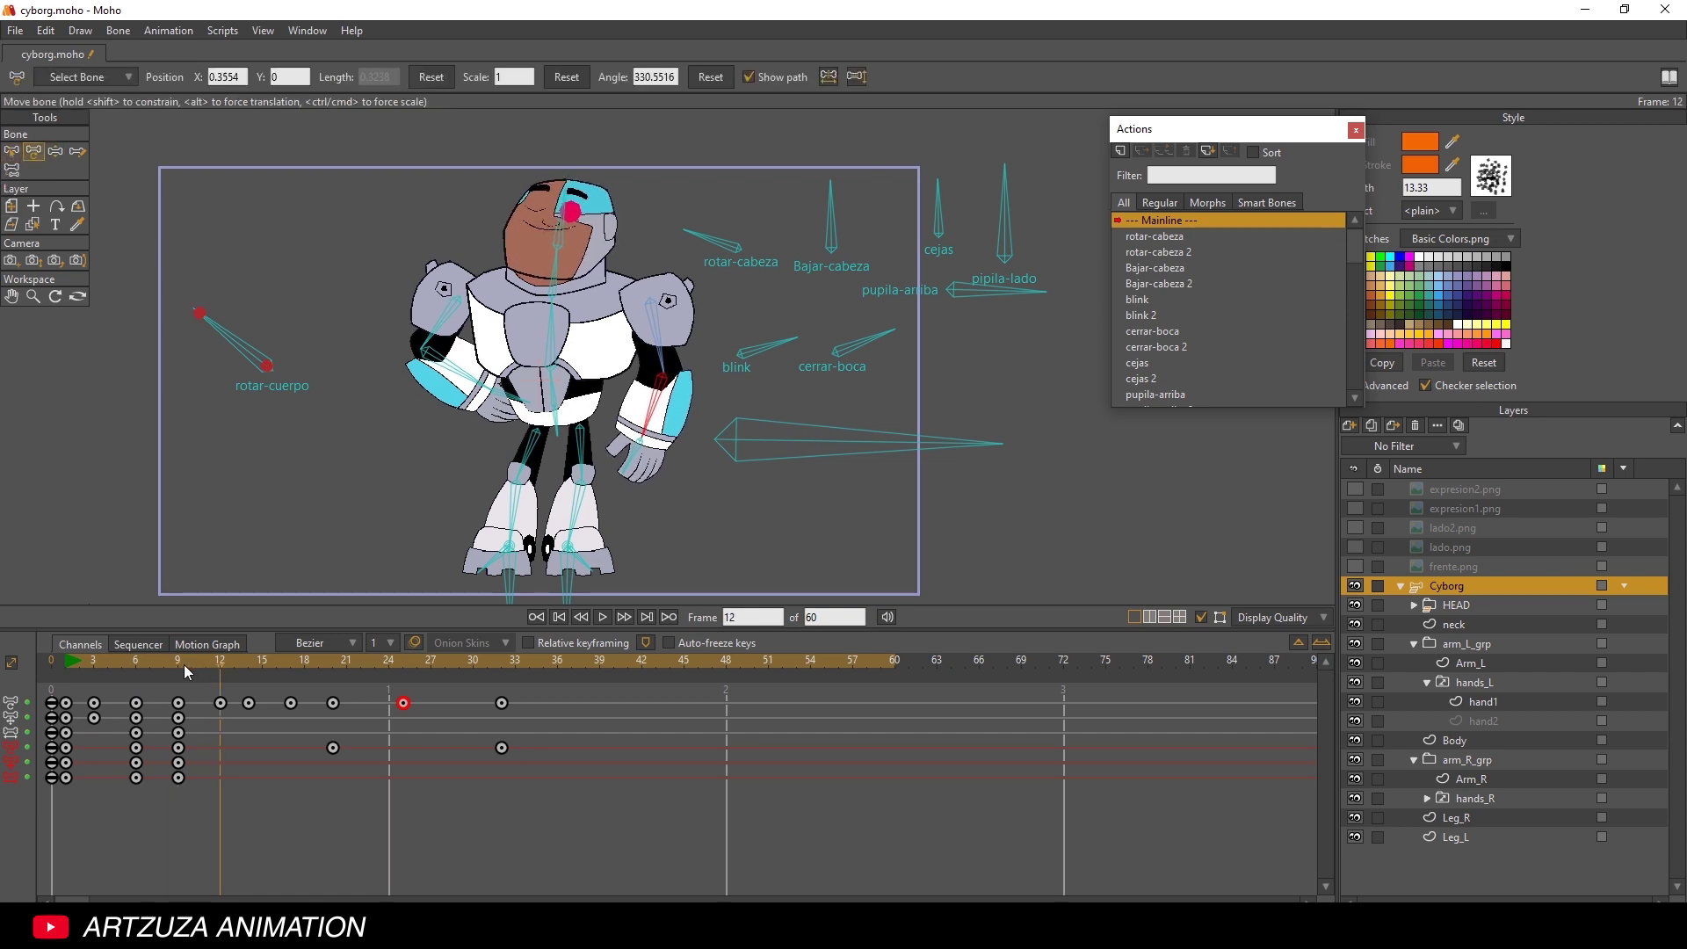
{"action": "left_click_drag", "start_coordinate": [183, 664], "coordinate": [262, 683]}
{"action": "left_click", "coordinate": [632, 458]}
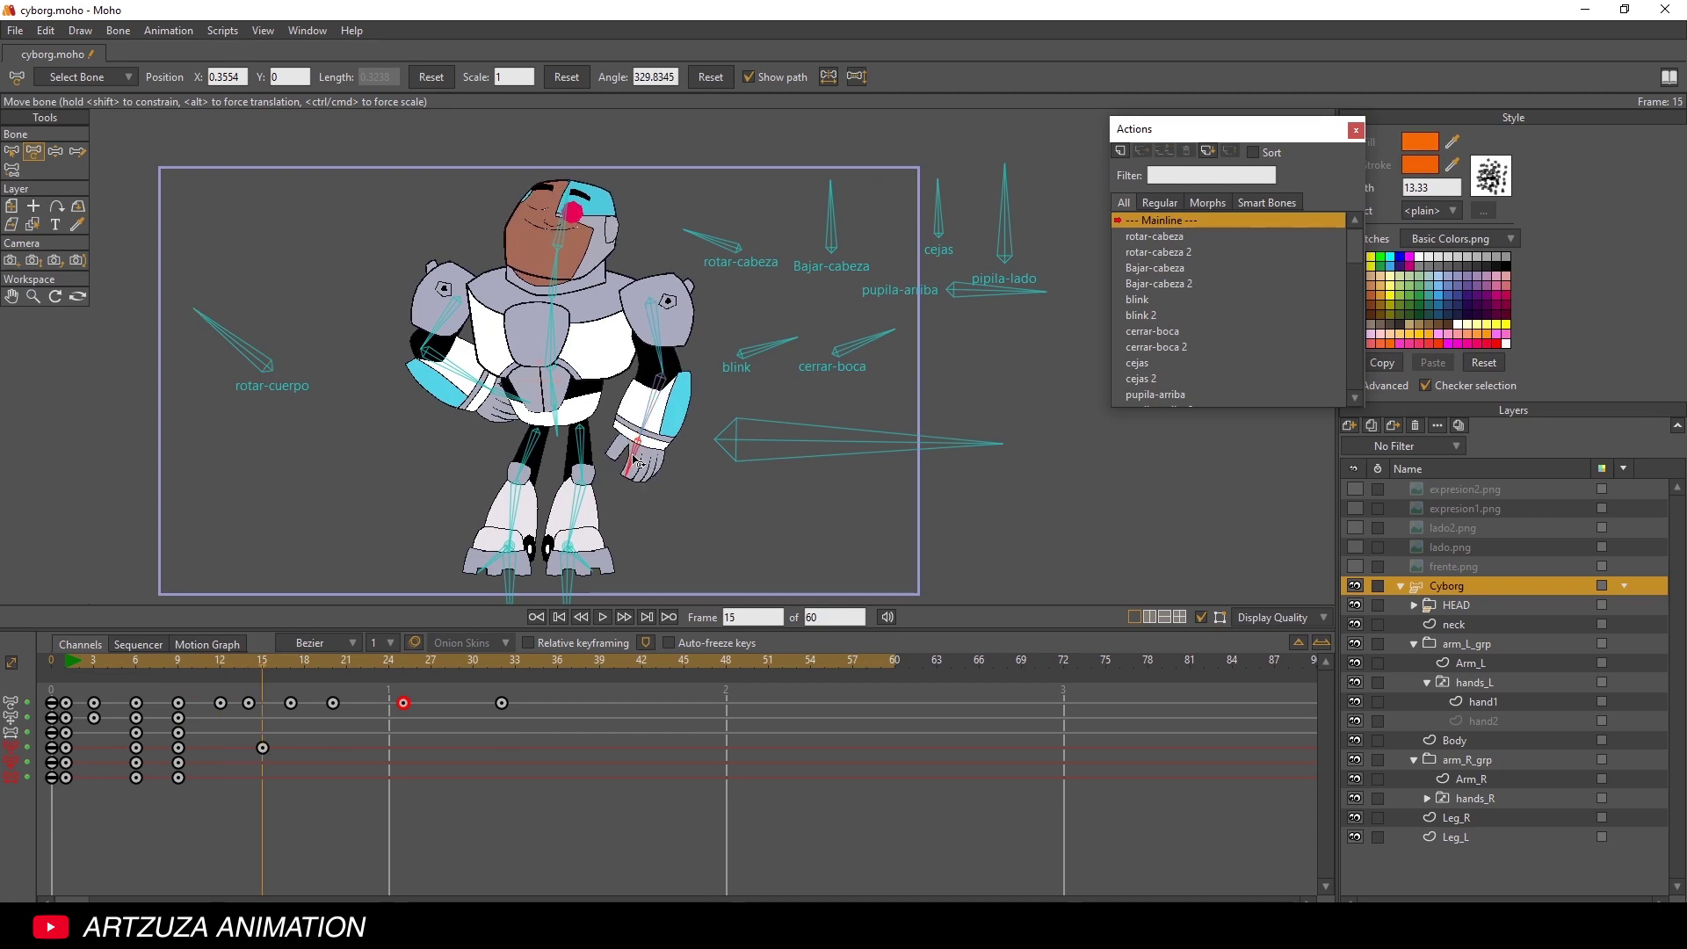
{"action": "left_click_drag", "start_coordinate": [637, 457], "coordinate": [652, 449]}
- Key the left hand's settling swing by rotating its bone to about 349° at frame 23, 346° at frame 29 and 348° at frame 32
{"action": "left_click_drag", "start_coordinate": [258, 669], "coordinate": [371, 671]}
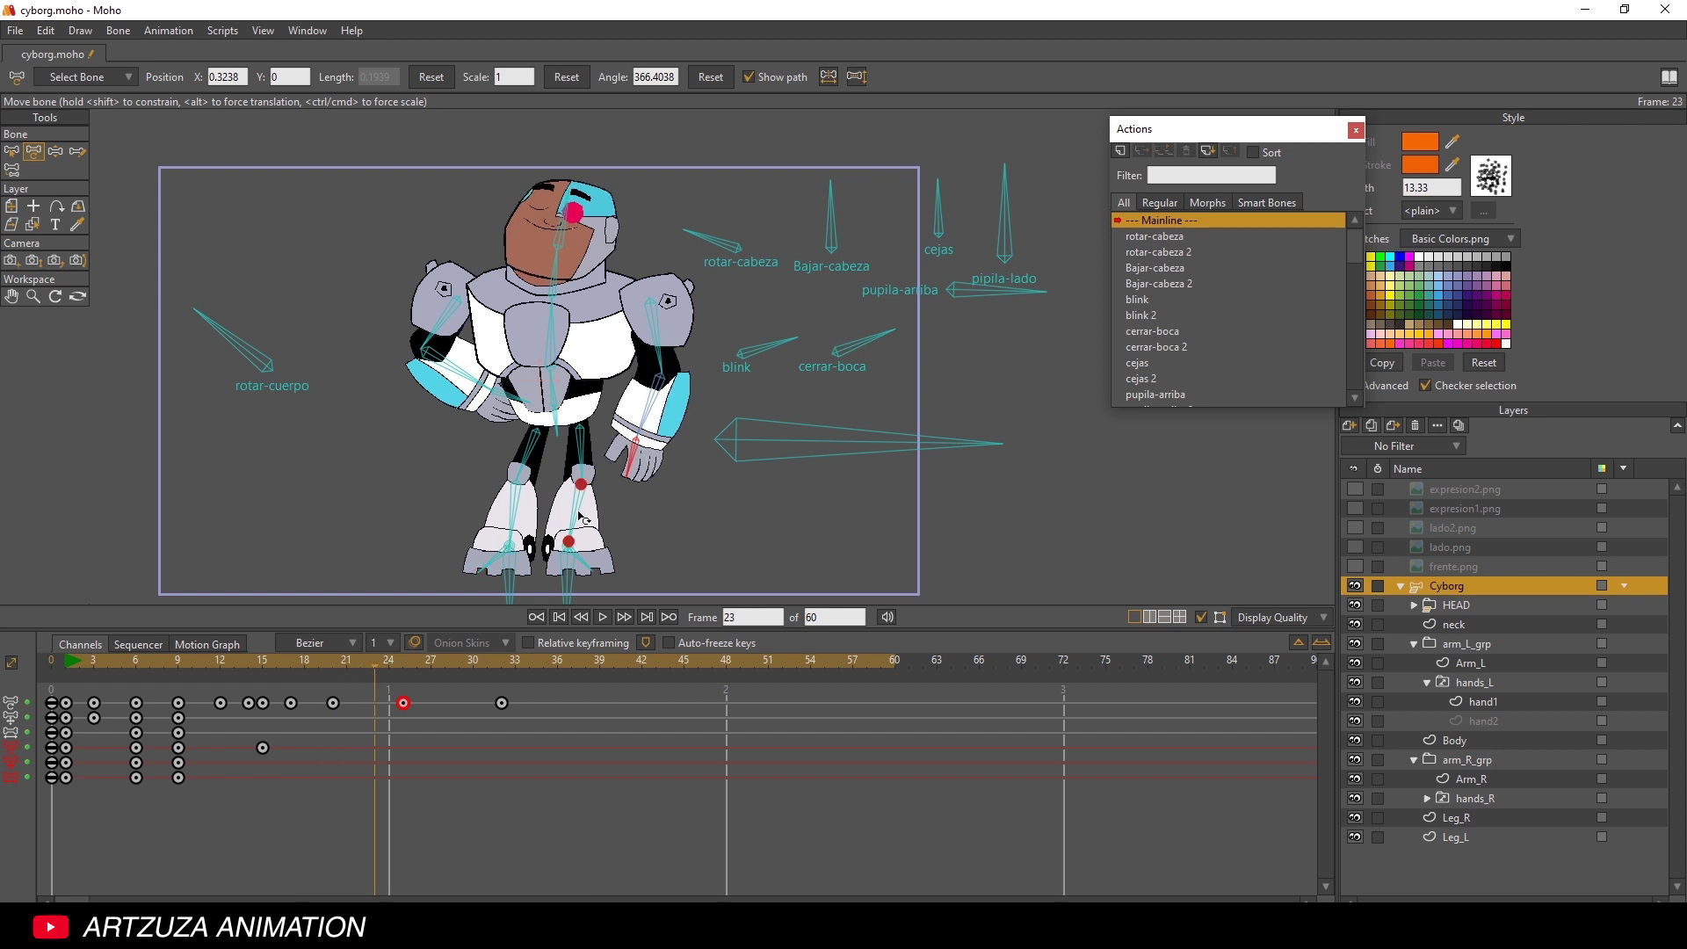
{"action": "left_click_drag", "start_coordinate": [621, 458], "coordinate": [615, 469]}
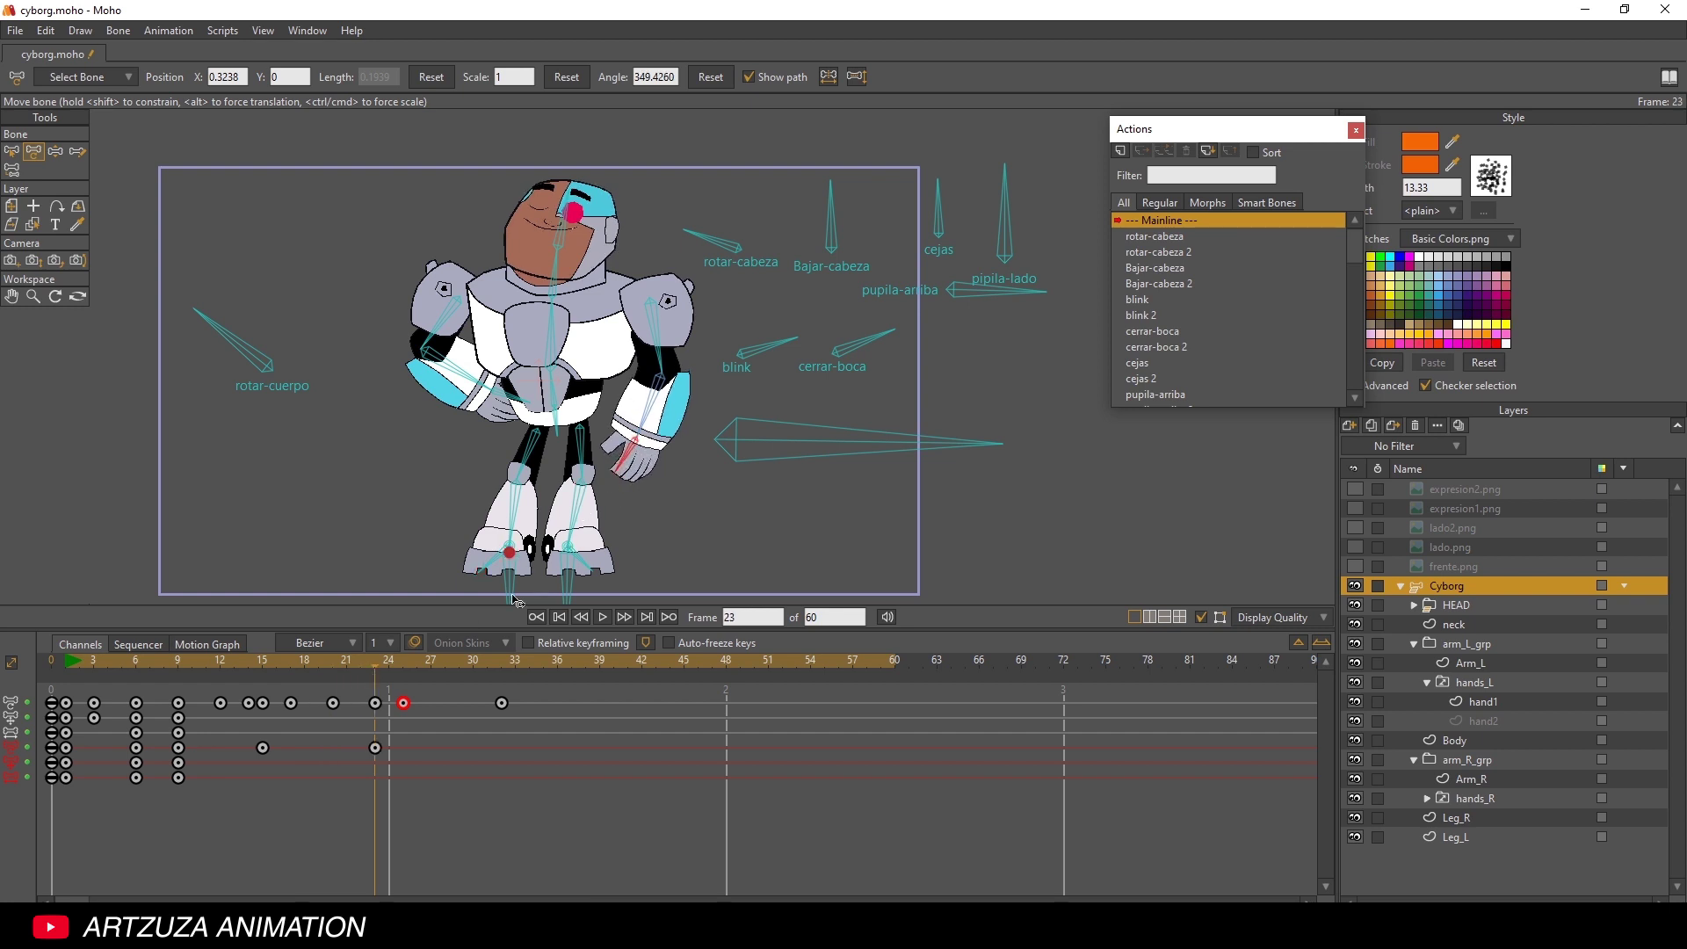
{"action": "left_click_drag", "start_coordinate": [399, 657], "coordinate": [460, 671]}
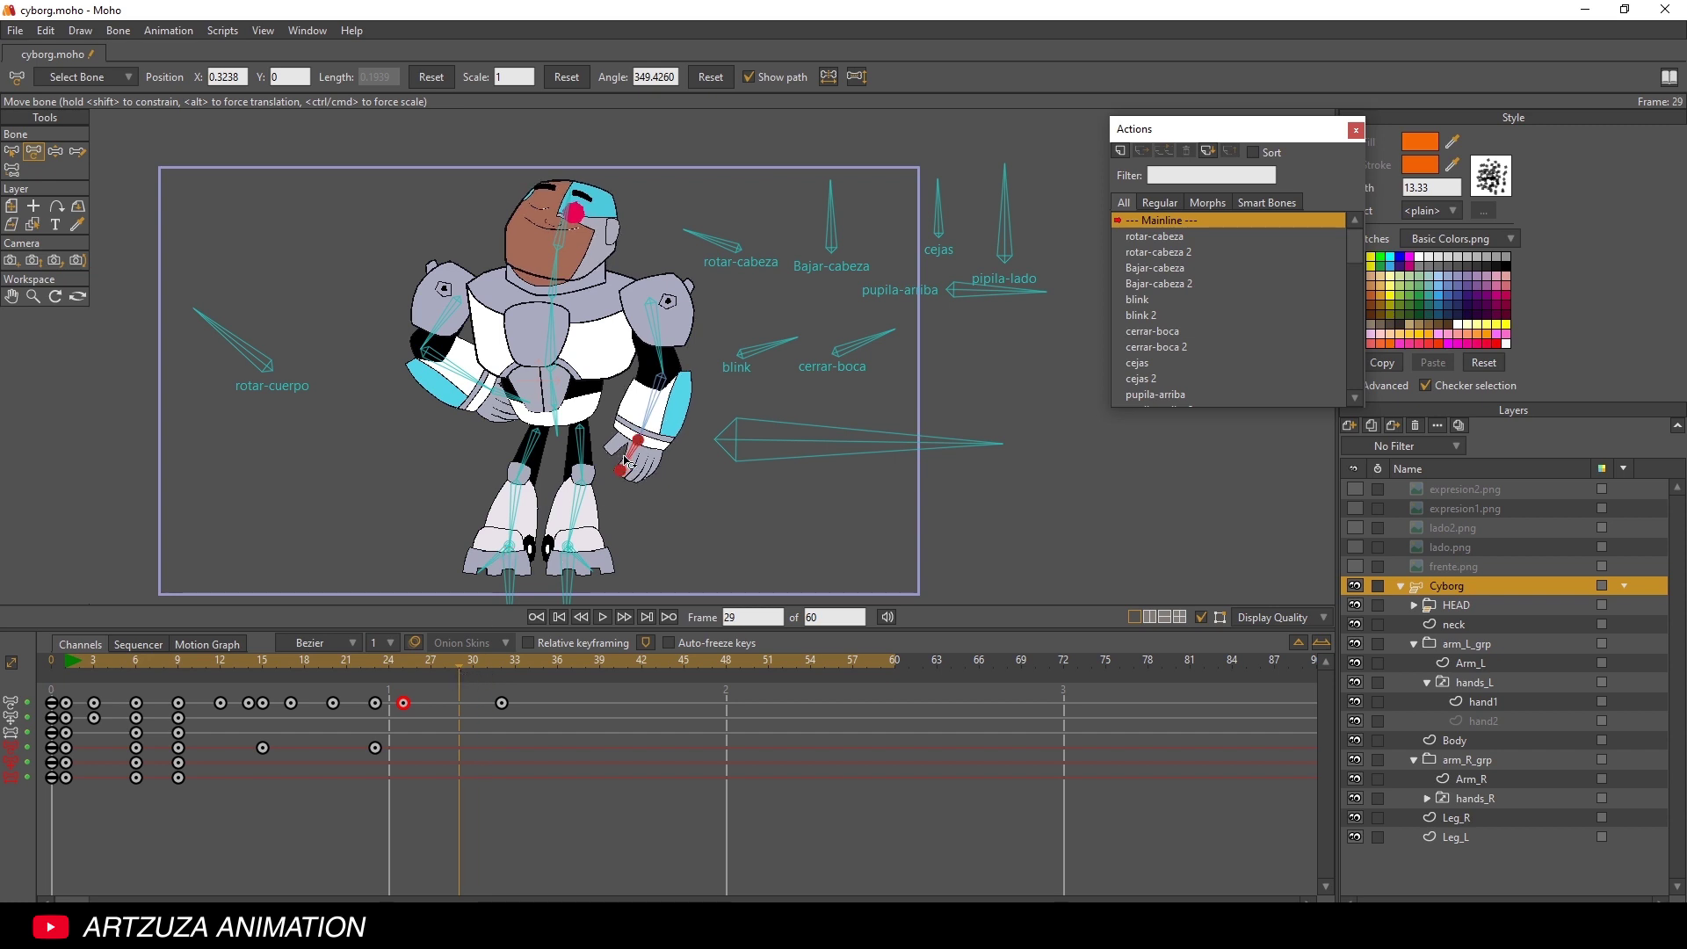
{"action": "left_click_drag", "start_coordinate": [623, 459], "coordinate": [620, 464]}
{"action": "left_click", "coordinate": [515, 664]}
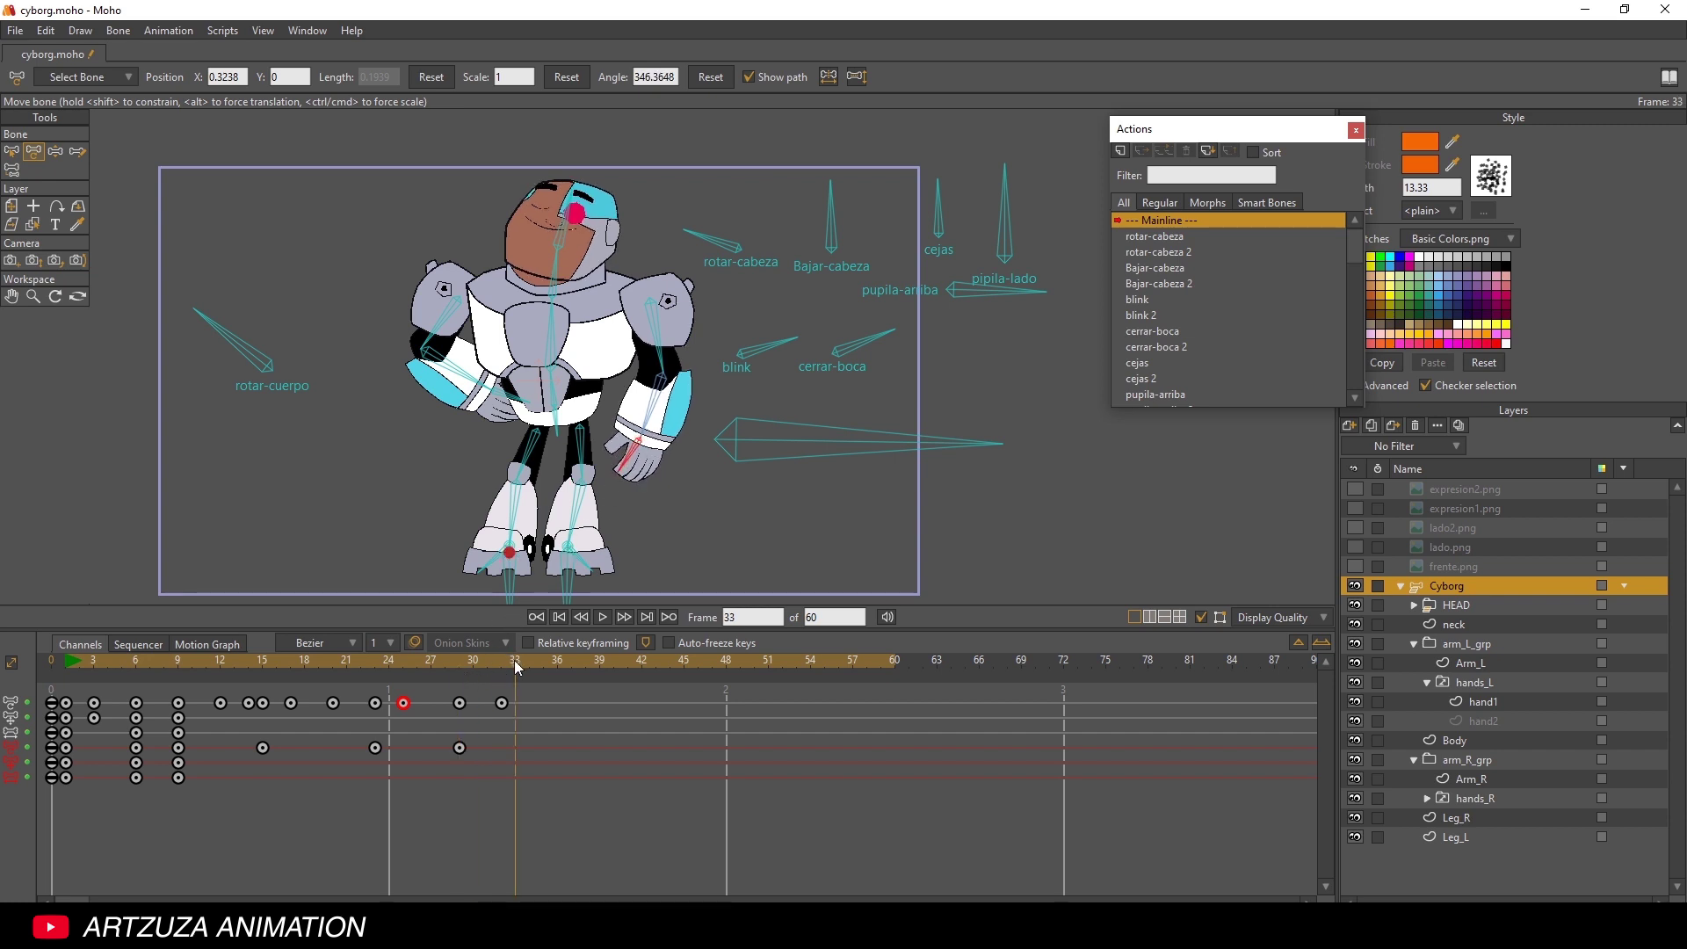
{"action": "left_click", "coordinate": [501, 665]}
{"action": "left_click_drag", "start_coordinate": [634, 457], "coordinate": [636, 453]}
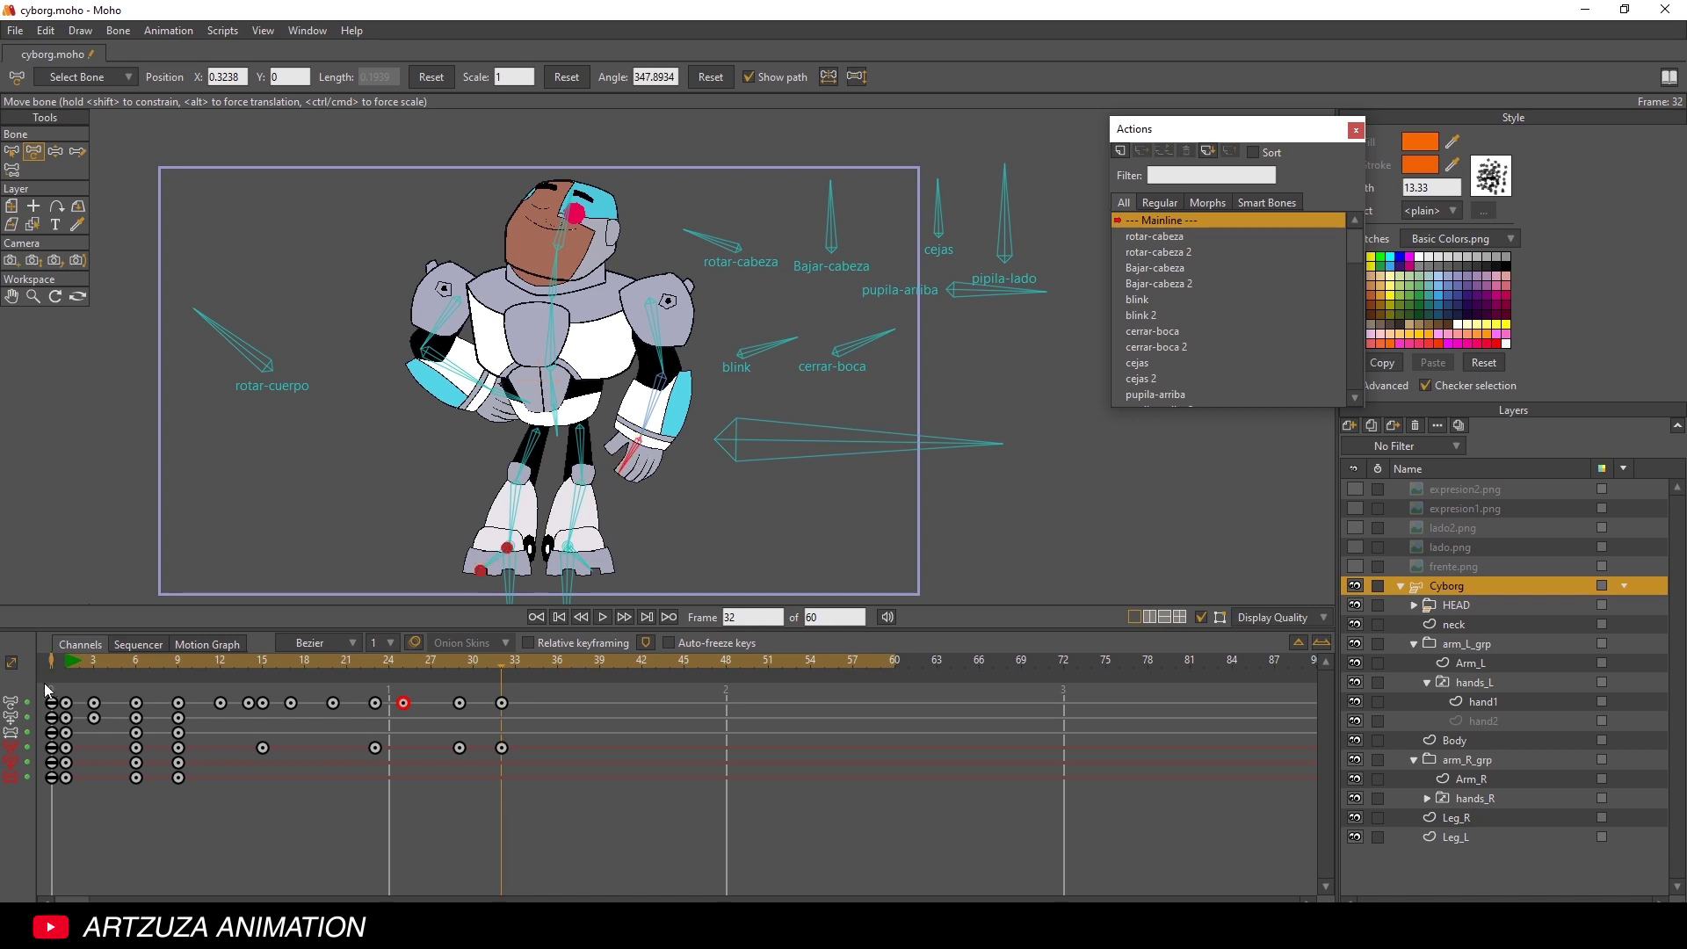
- Play and scrub the animation from frame 1 to 60 to check the left hand's follow-through
{"action": "left_click", "coordinate": [70, 666]}
{"action": "left_click", "coordinate": [603, 616]}
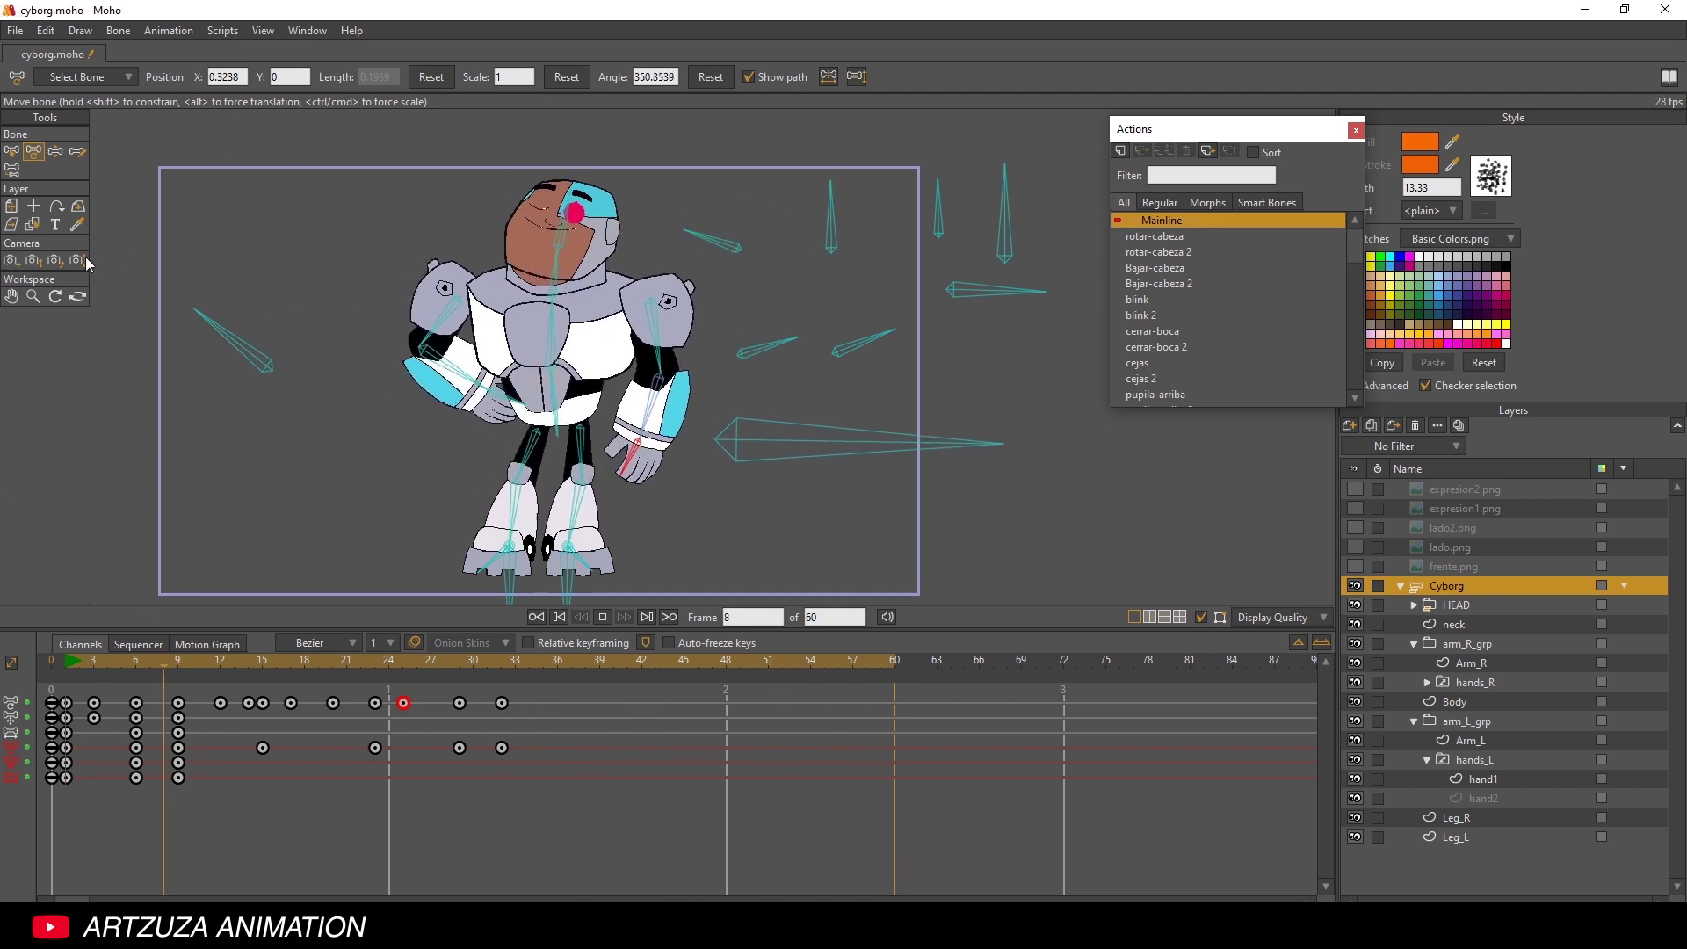
{"action": "left_click", "coordinate": [601, 616]}
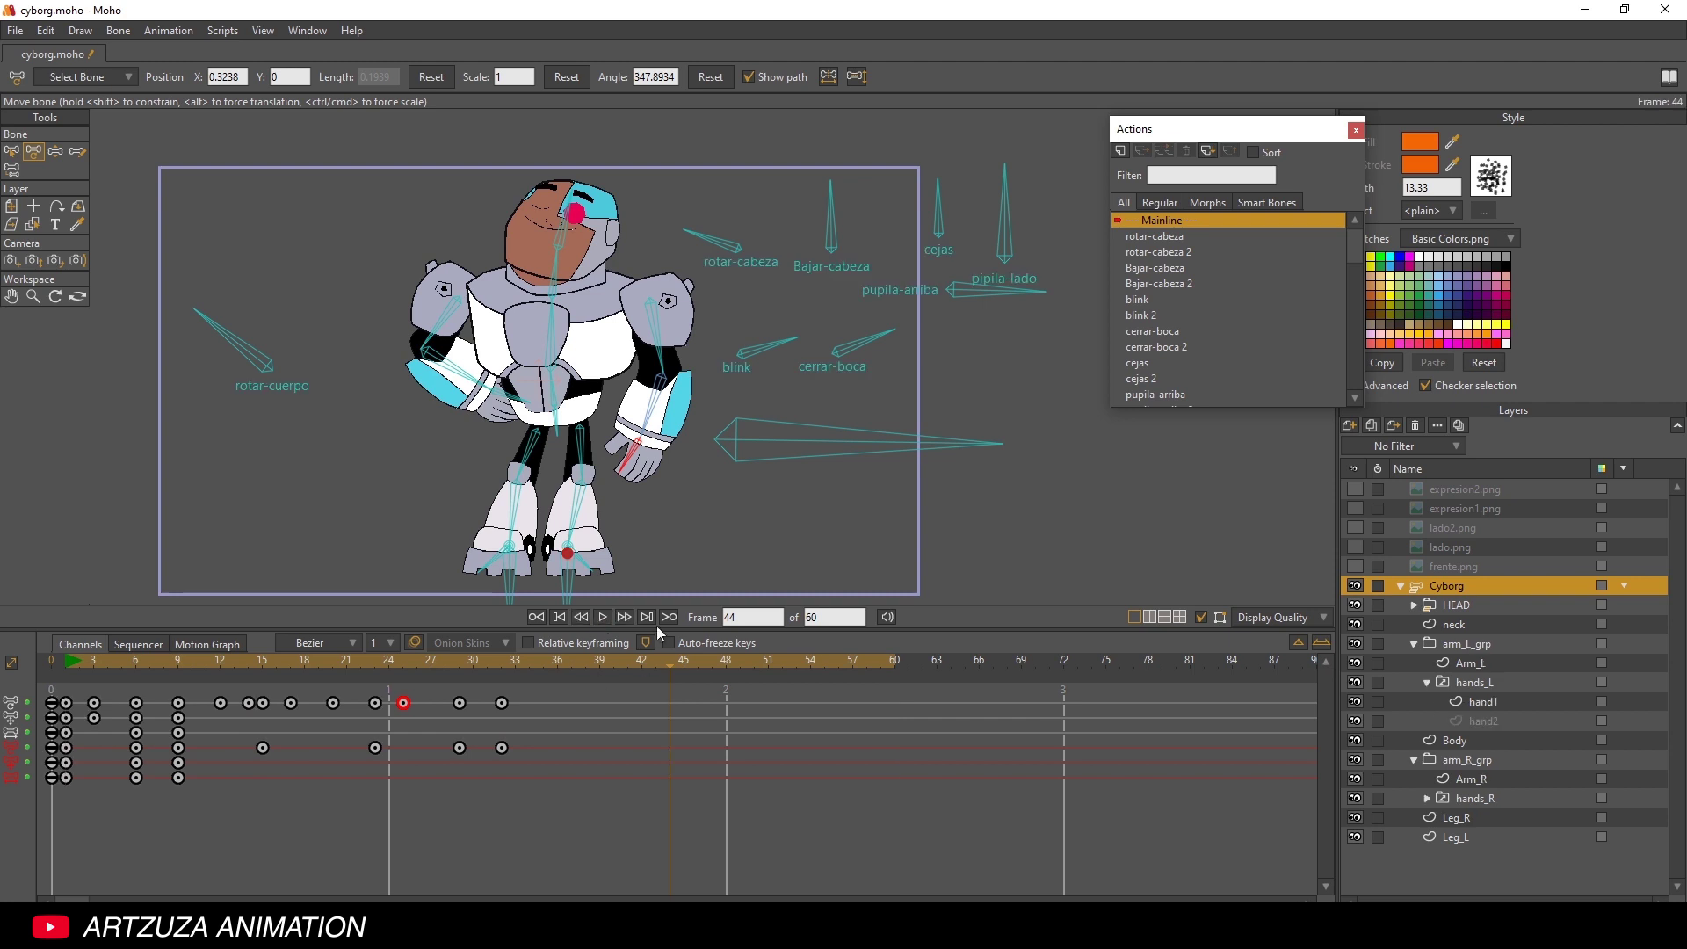
{"action": "left_click_drag", "start_coordinate": [95, 661], "coordinate": [899, 661]}
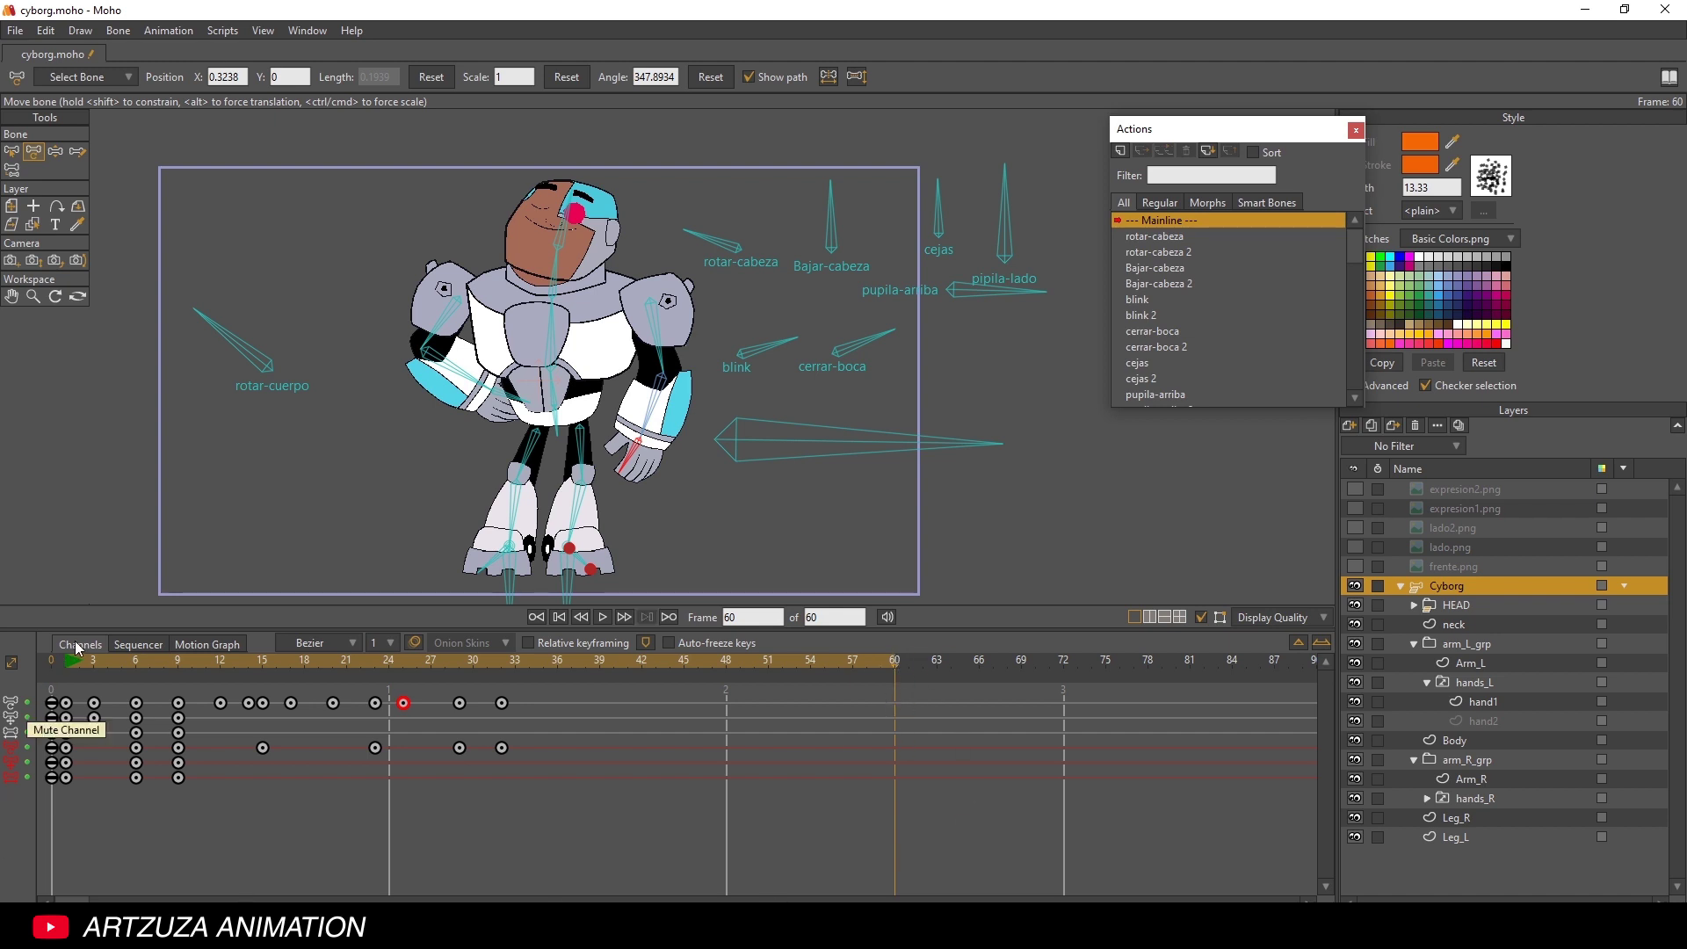
{"action": "left_click", "coordinate": [70, 668]}
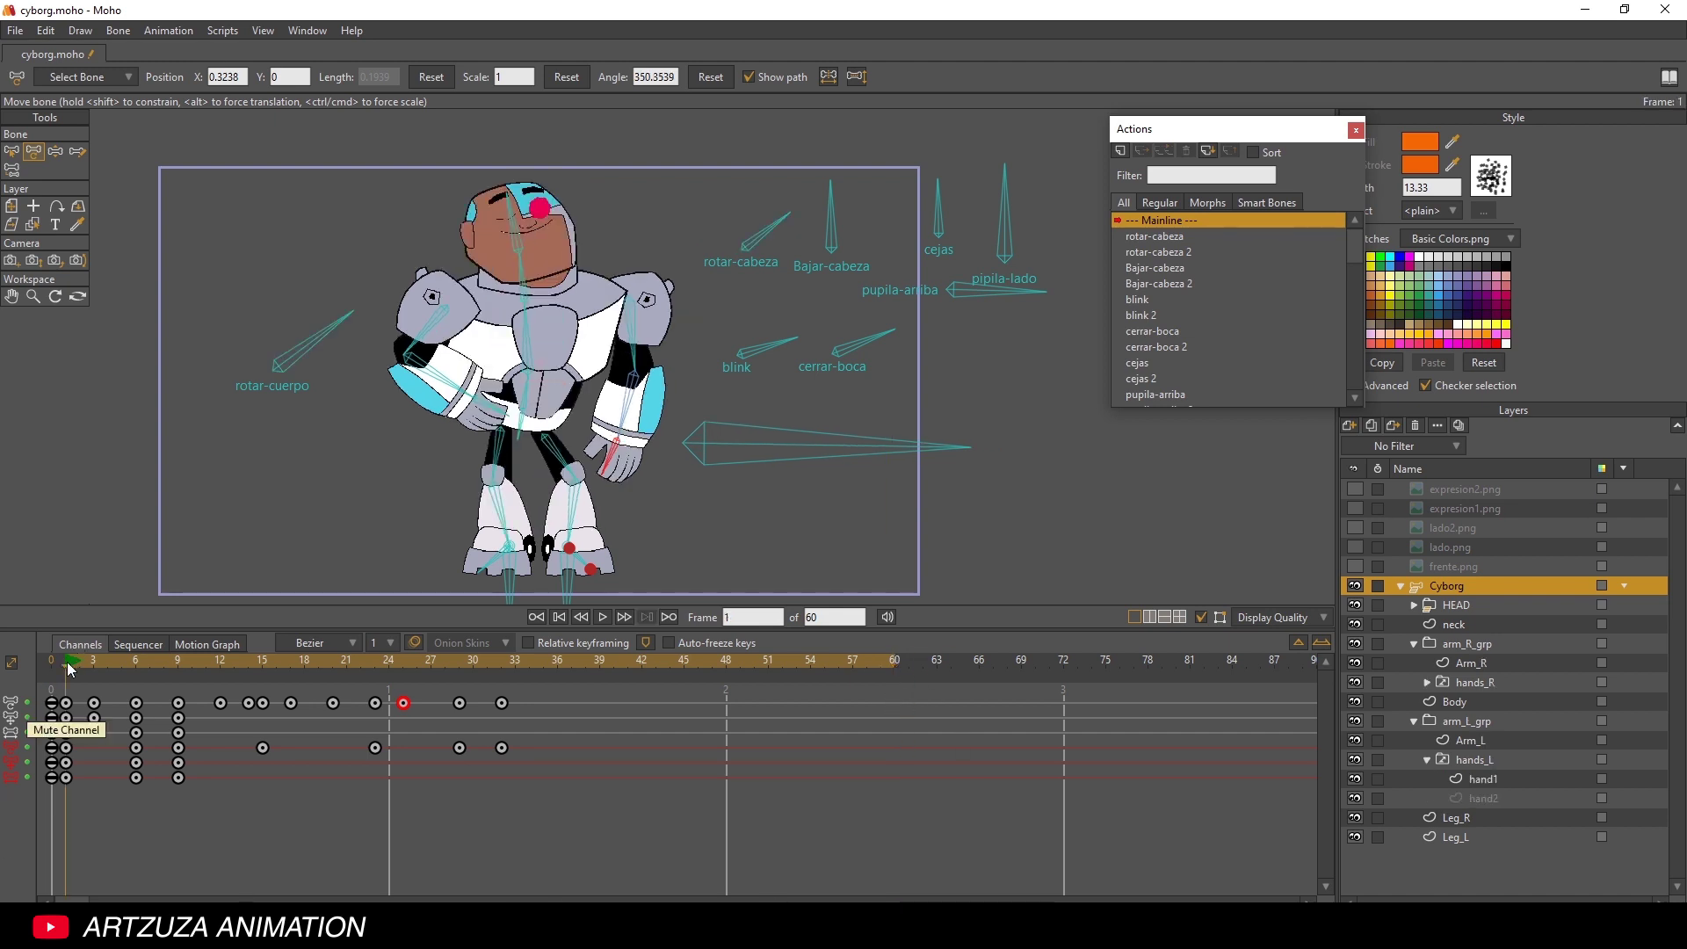
{"action": "key", "text": "space"}
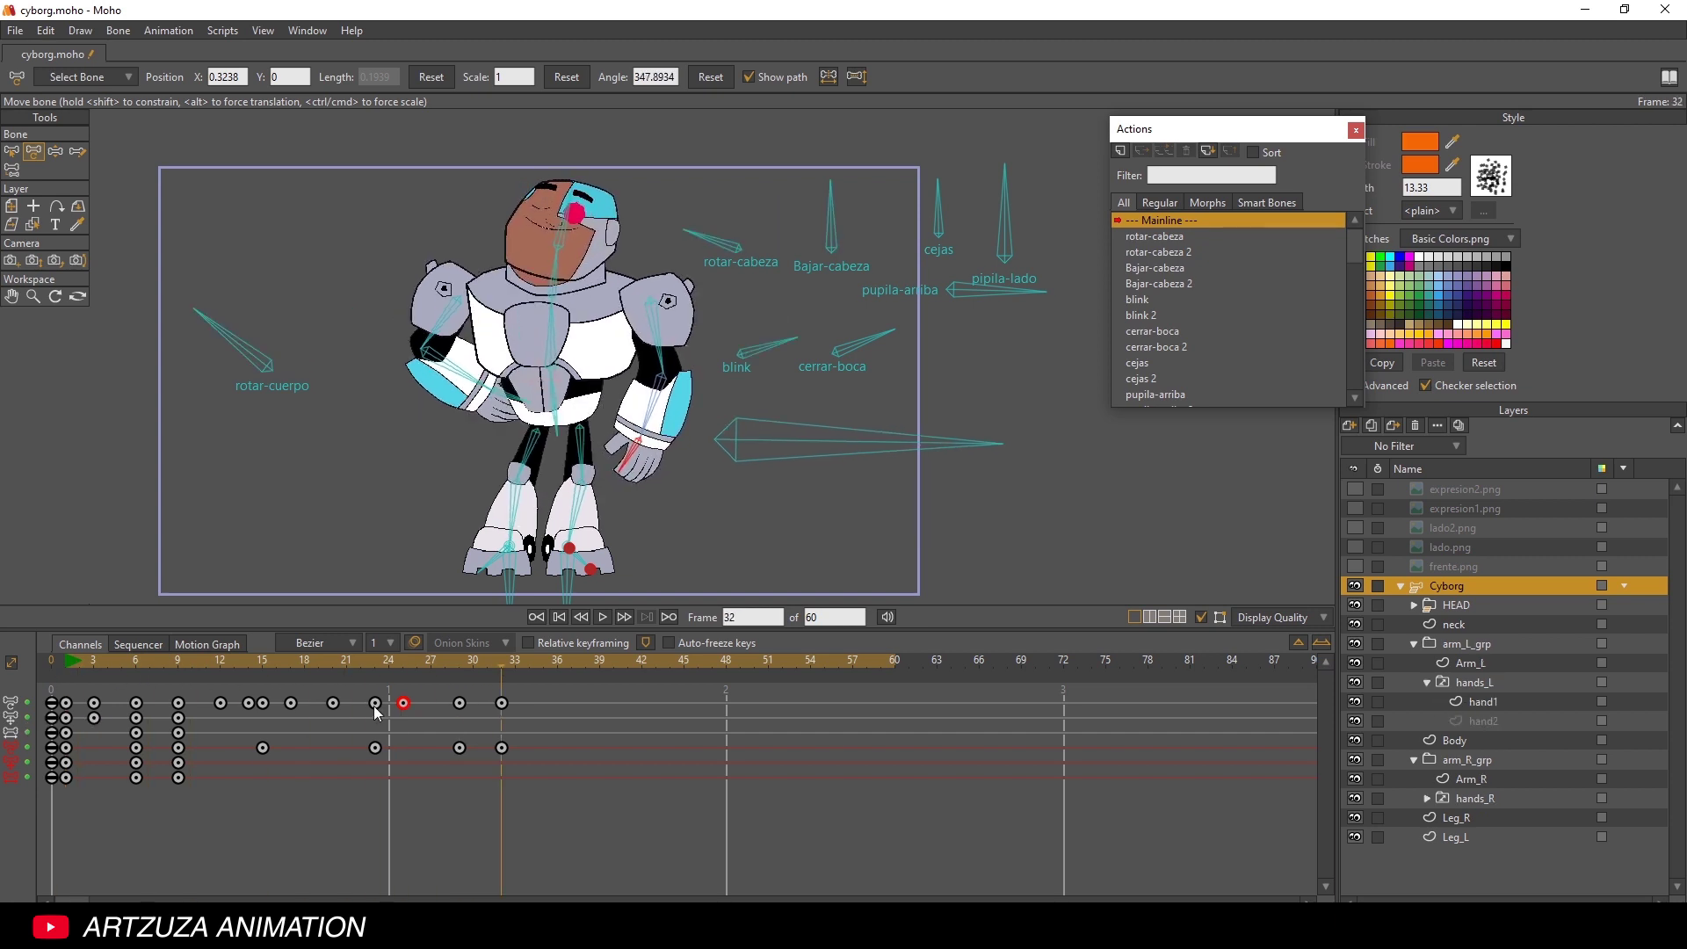
- Select all the rig's bones and paste a full set of keys at frame 32 to hold the turned pose
{"action": "left_click", "coordinate": [65, 687]}
{"action": "left_click", "coordinate": [11, 151]}
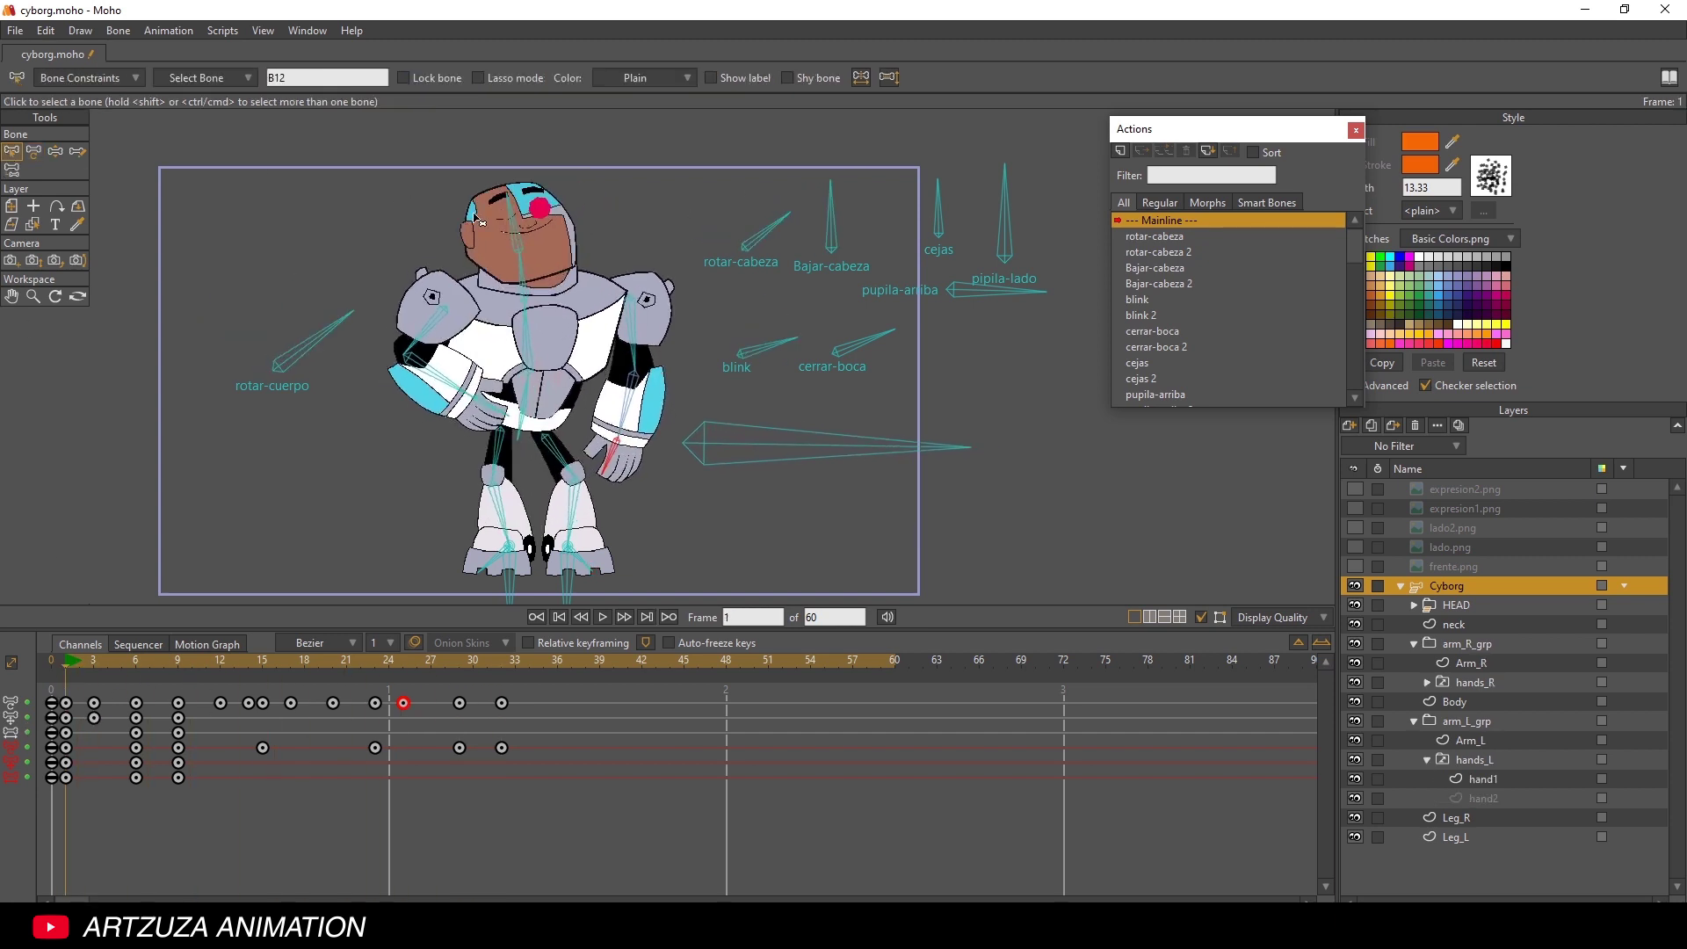
{"action": "scroll", "coordinate": [481, 223], "scroll_direction": "down", "scroll_amount": 2}
{"action": "left_click_drag", "start_coordinate": [301, 141], "coordinate": [1020, 554]}
{"action": "left_click", "coordinate": [501, 662]}
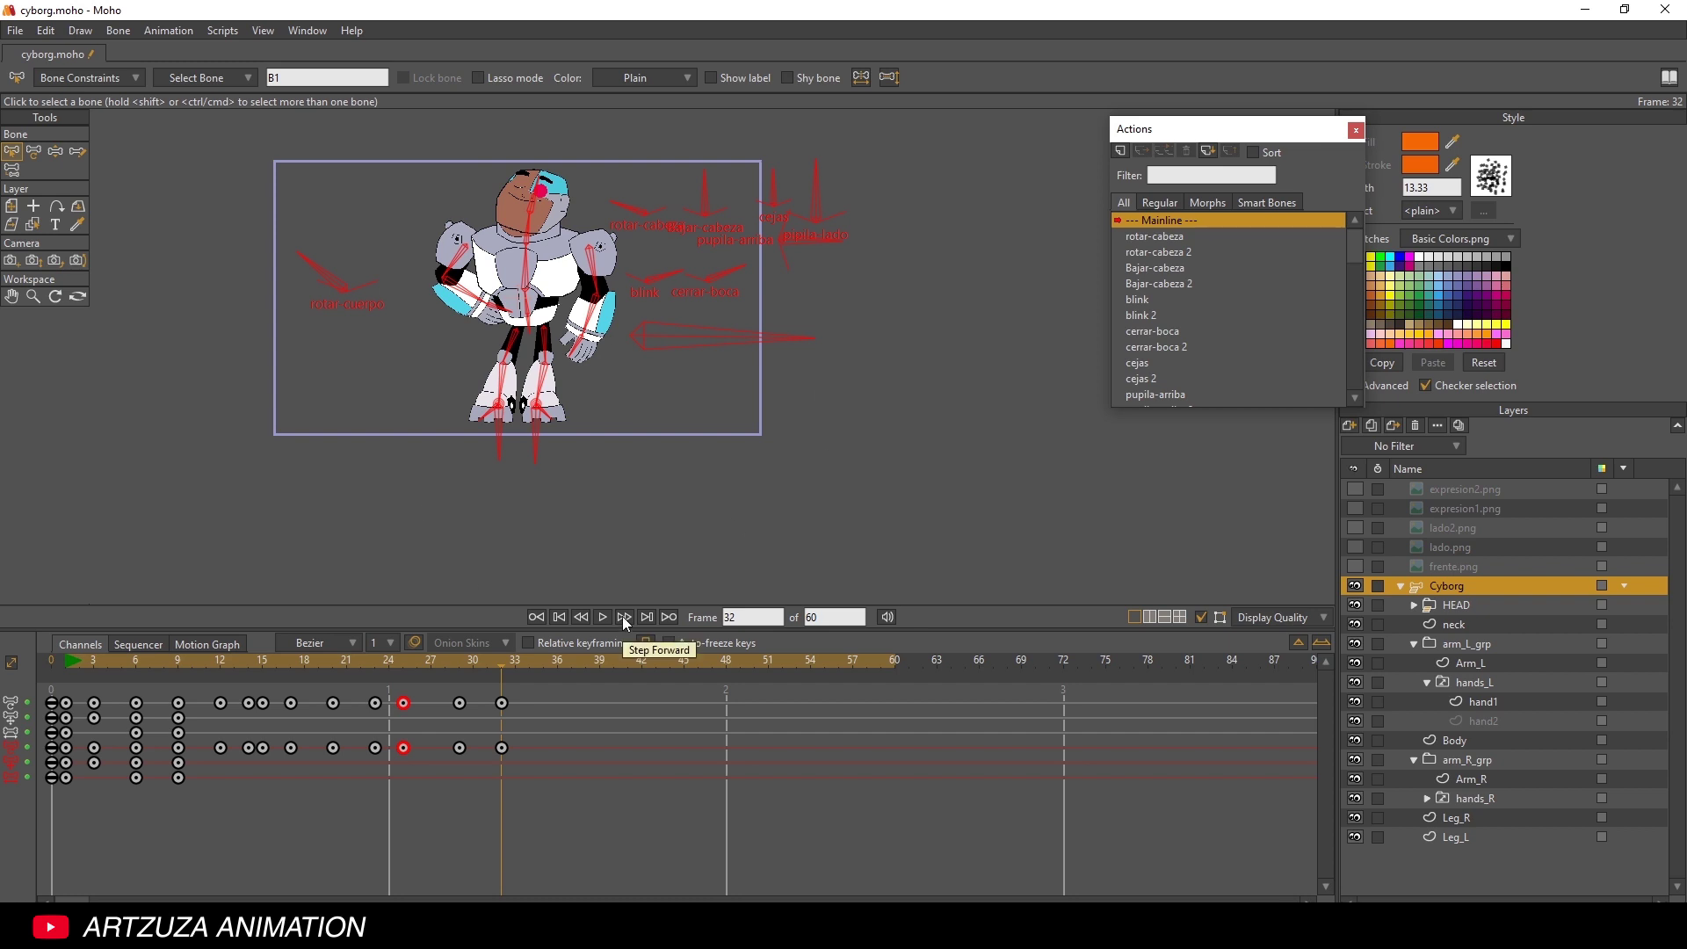
{"action": "key", "text": "ctrl+v"}
- Scrub and compare the Cyborg's poses at frames 1, 9 and 32
{"action": "left_click", "coordinate": [67, 657]}
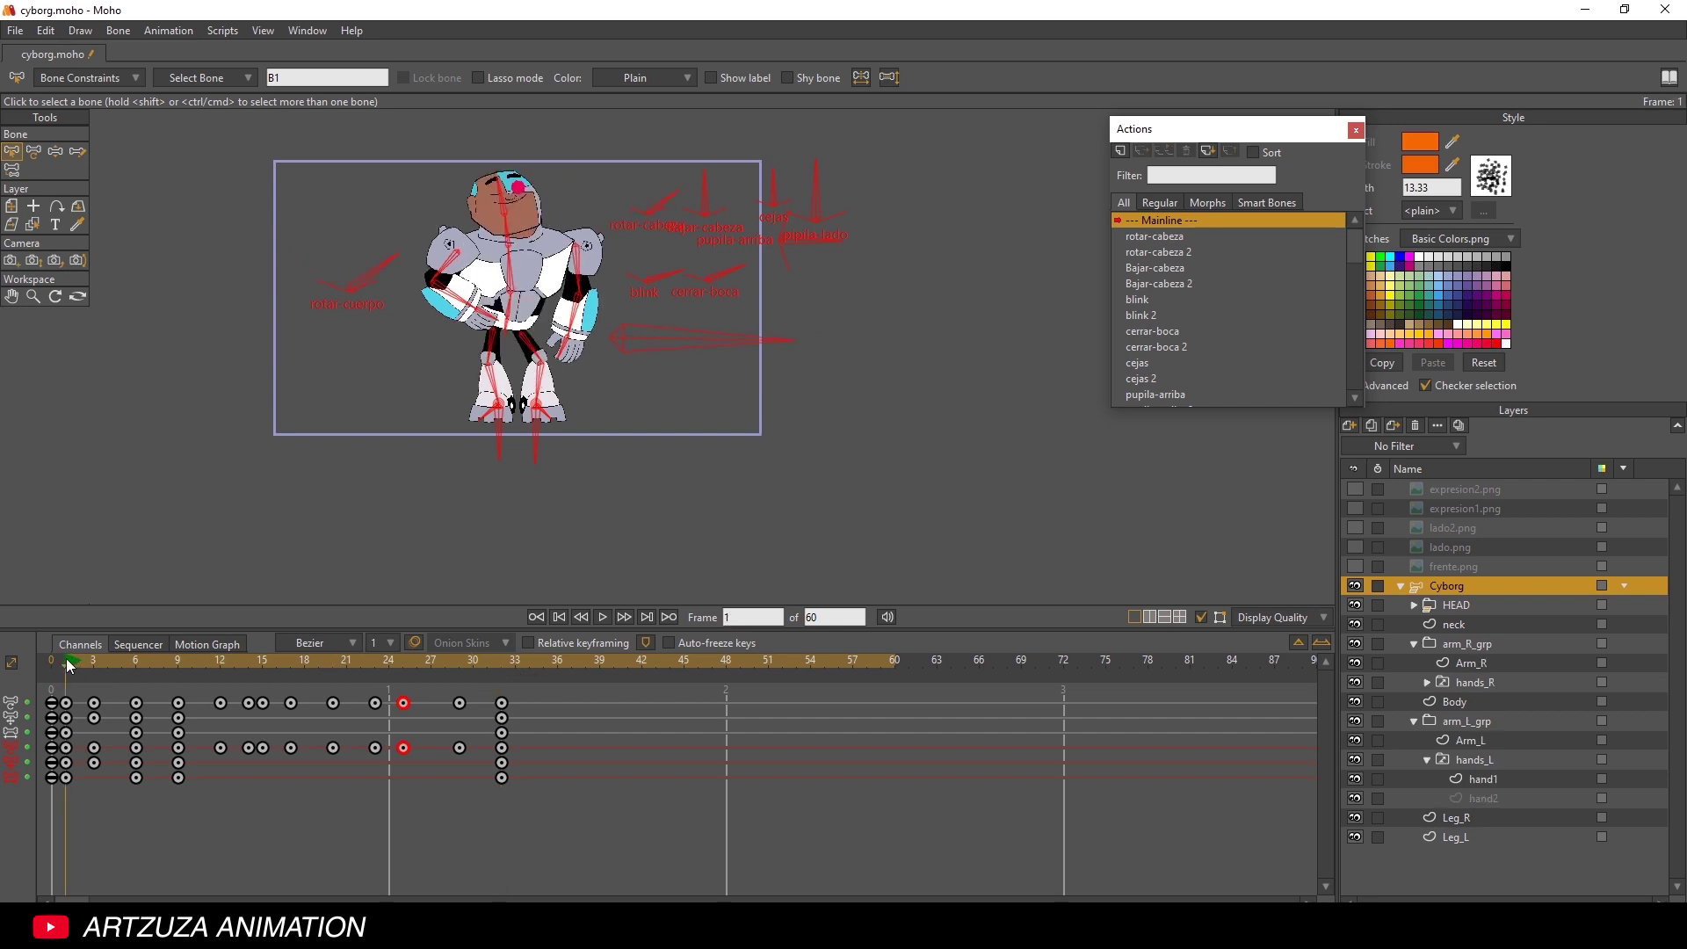
{"action": "left_click_drag", "start_coordinate": [65, 657], "coordinate": [497, 666]}
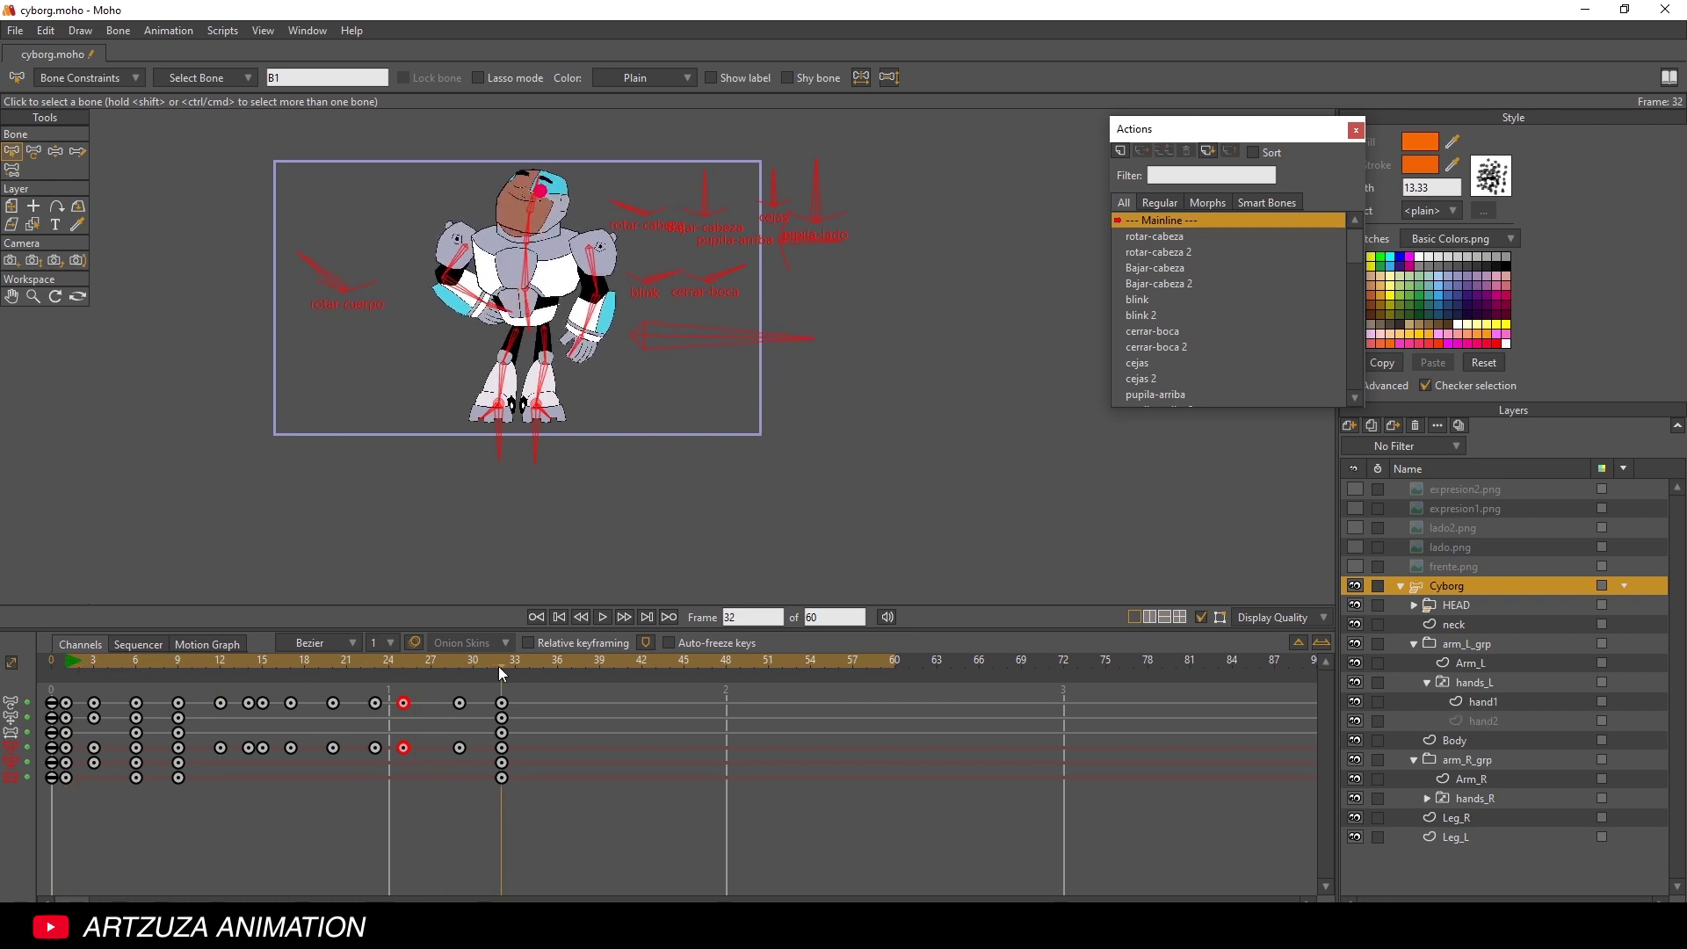
{"action": "left_click", "coordinate": [178, 662]}
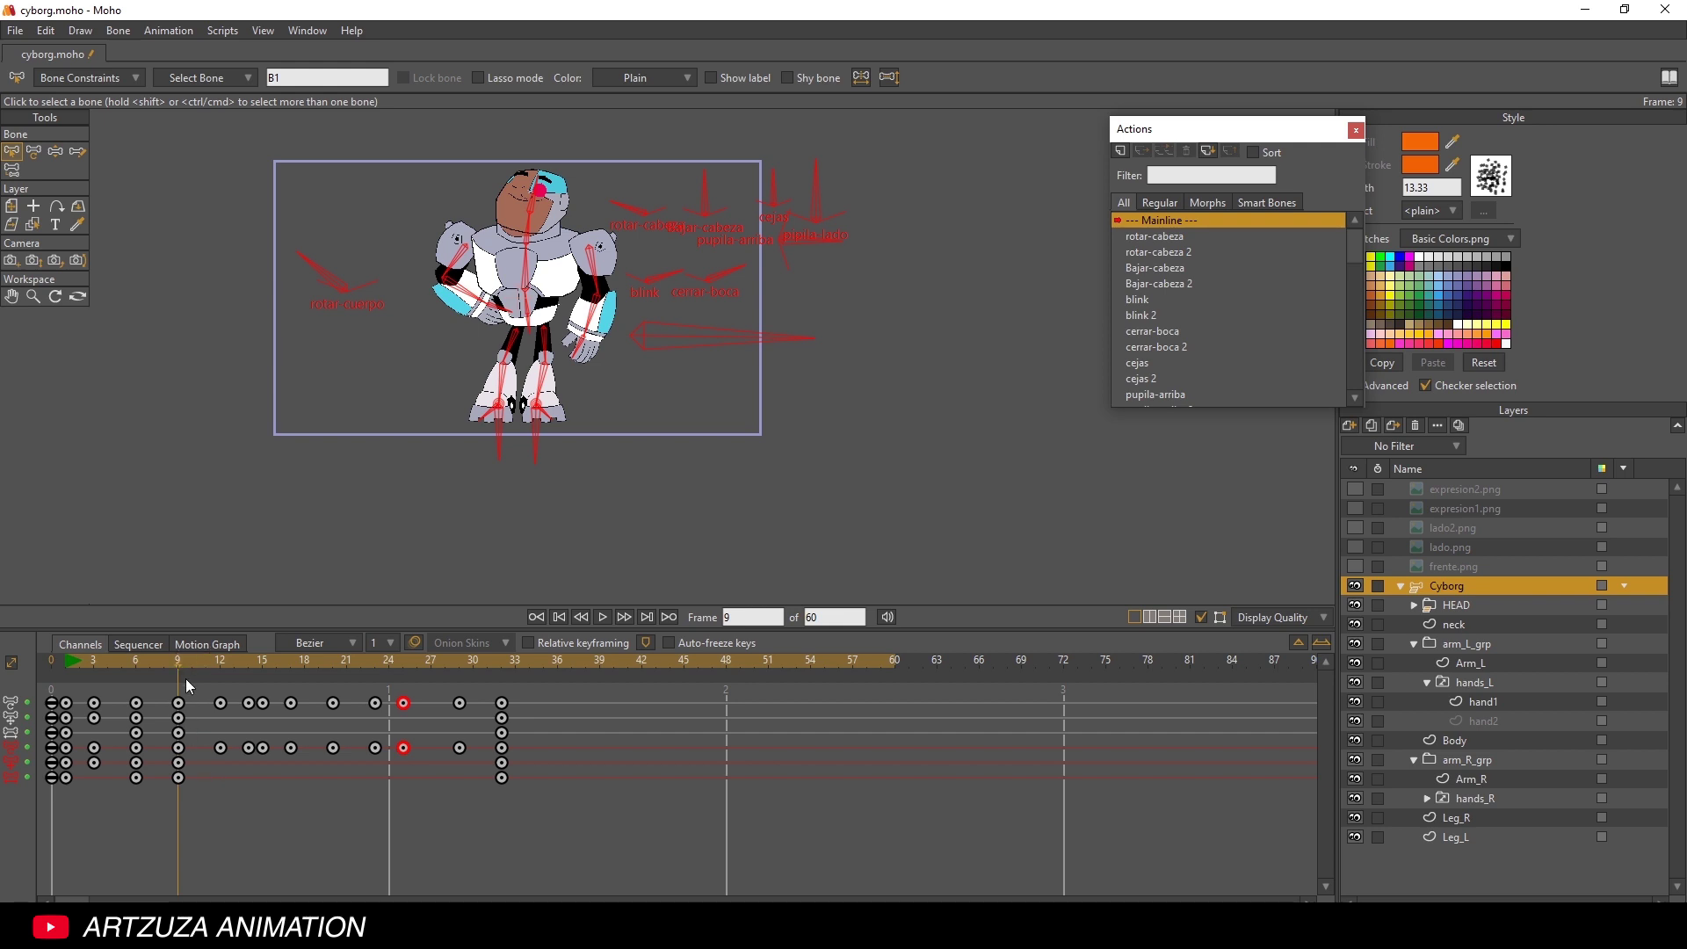
{"action": "left_click", "coordinate": [501, 666]}
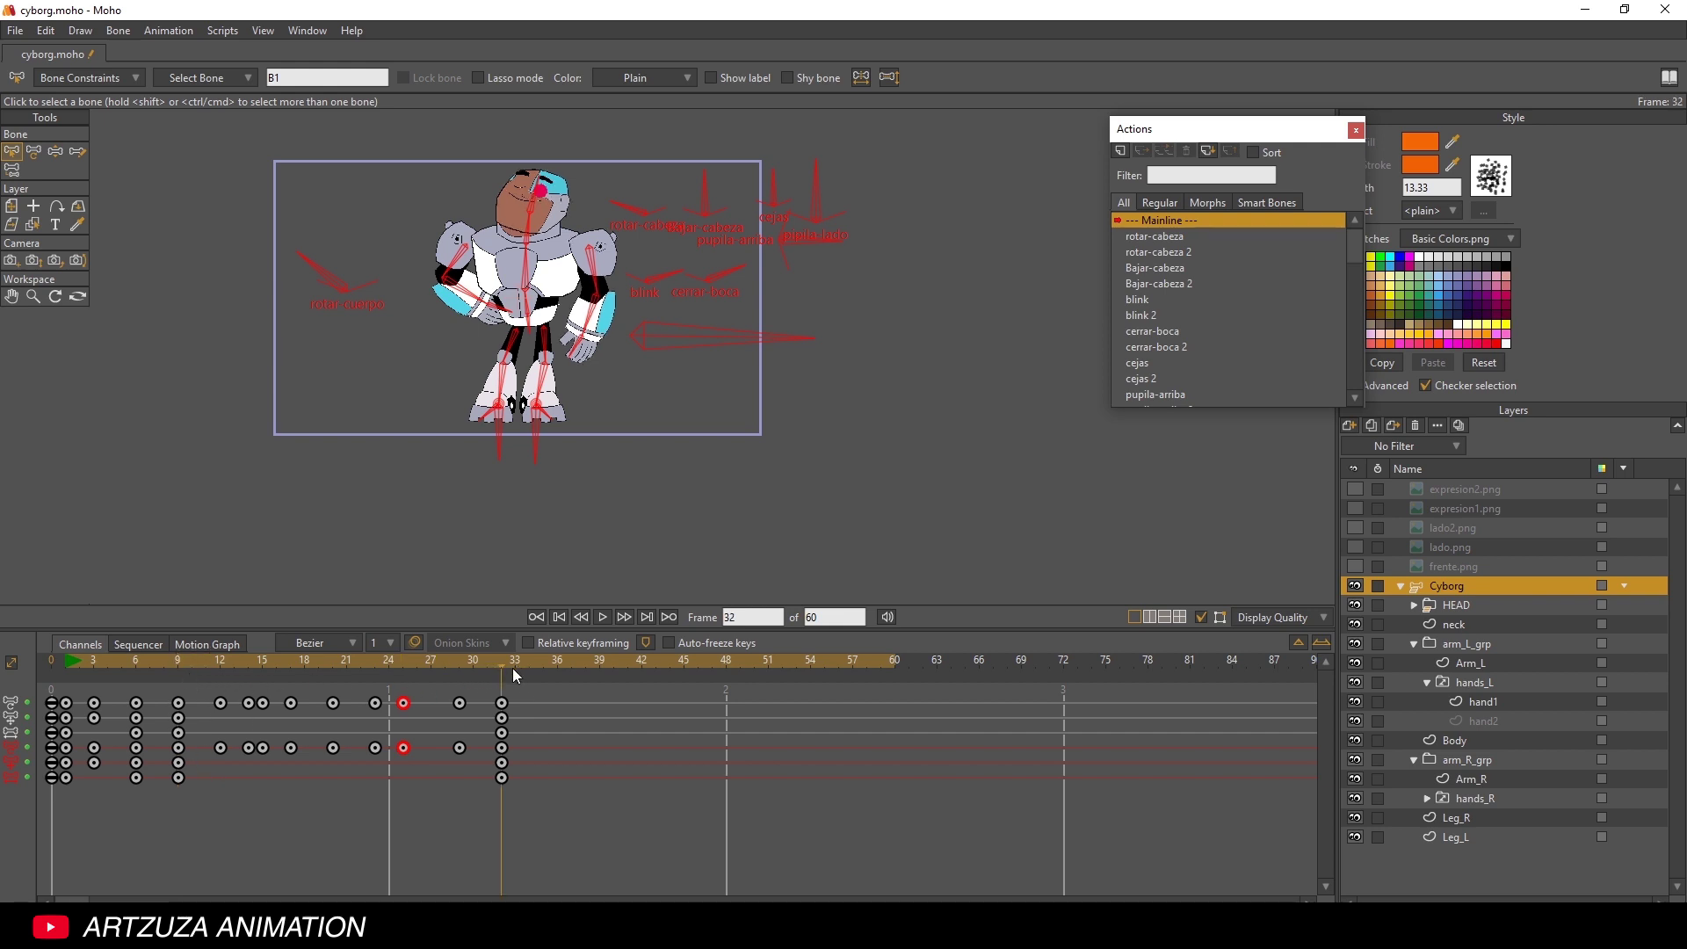
{"action": "left_click", "coordinate": [177, 662]}
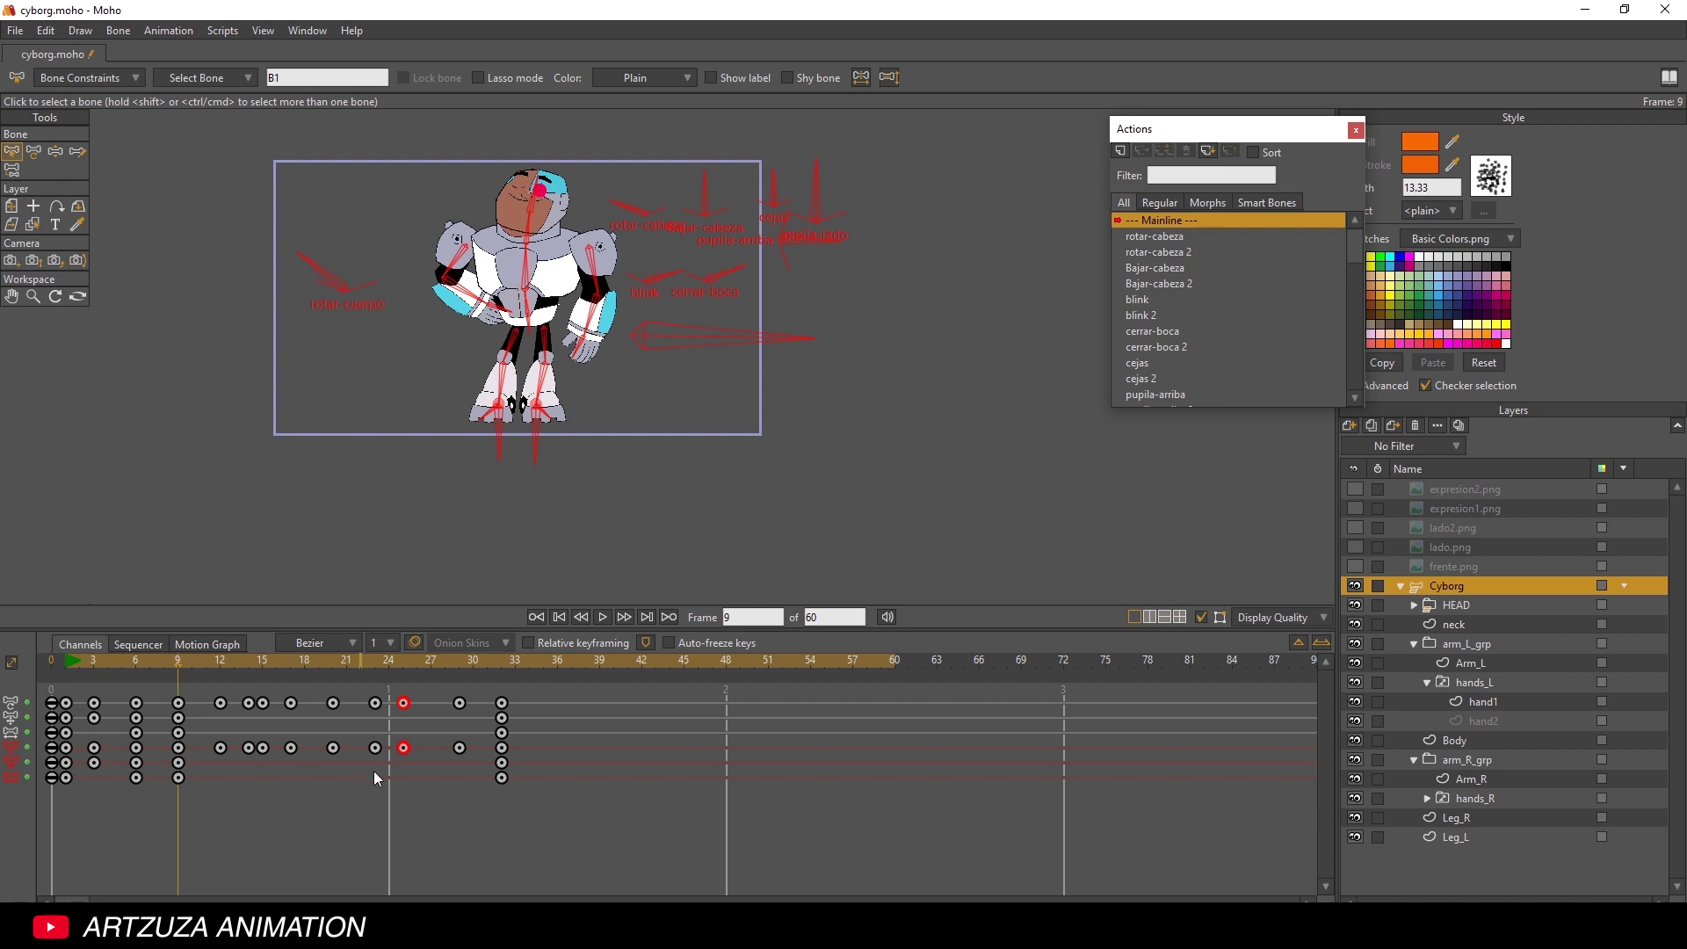
{"action": "left_click", "coordinate": [68, 660]}
{"action": "mouse_move", "coordinate": [176, 661]}
{"action": "left_mouse_down"}
{"action": "mouse_move", "coordinate": [81, 660]}
{"action": "mouse_move", "coordinate": [177, 662]}
{"action": "left_mouse_up"}
- Copy the keys of all bones from frames 1 to 9 and paste them starting at frame 37
{"action": "scroll", "coordinate": [343, 316], "scroll_direction": "up", "scroll_amount": 3}
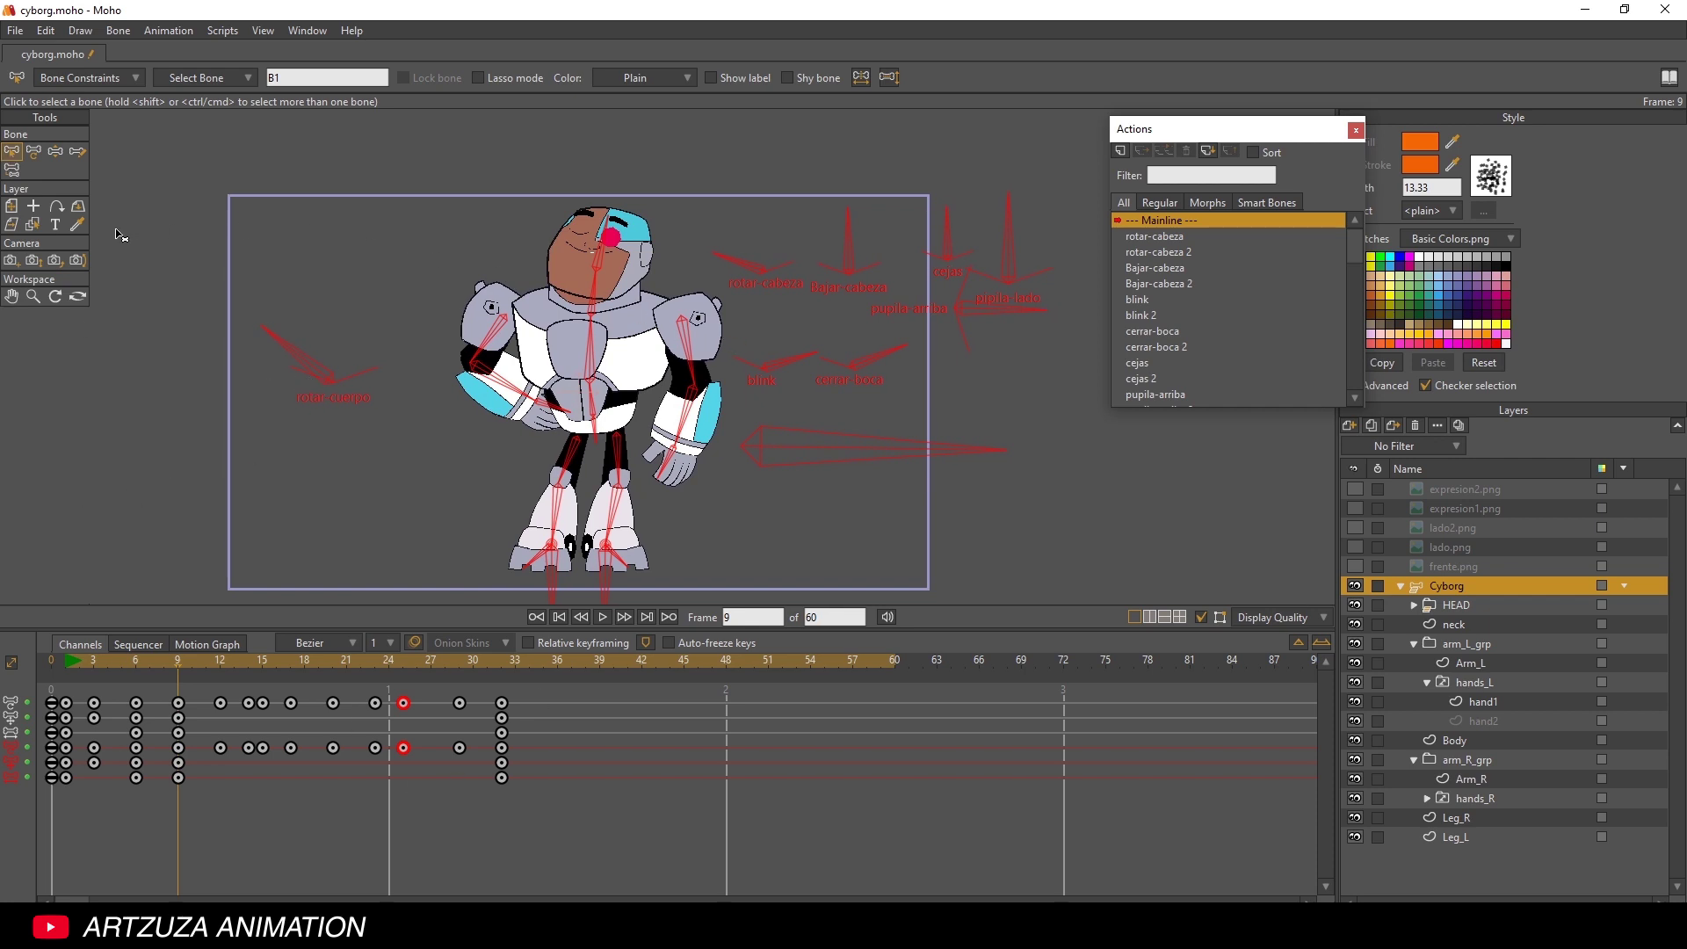
{"action": "left_click", "coordinate": [284, 192]}
{"action": "key", "text": "ctrl+a"}
{"action": "left_click_drag", "start_coordinate": [192, 815], "coordinate": [64, 746]}
{"action": "key", "text": "ctrl+c"}
{"action": "left_click_drag", "start_coordinate": [527, 663], "coordinate": [577, 661]}
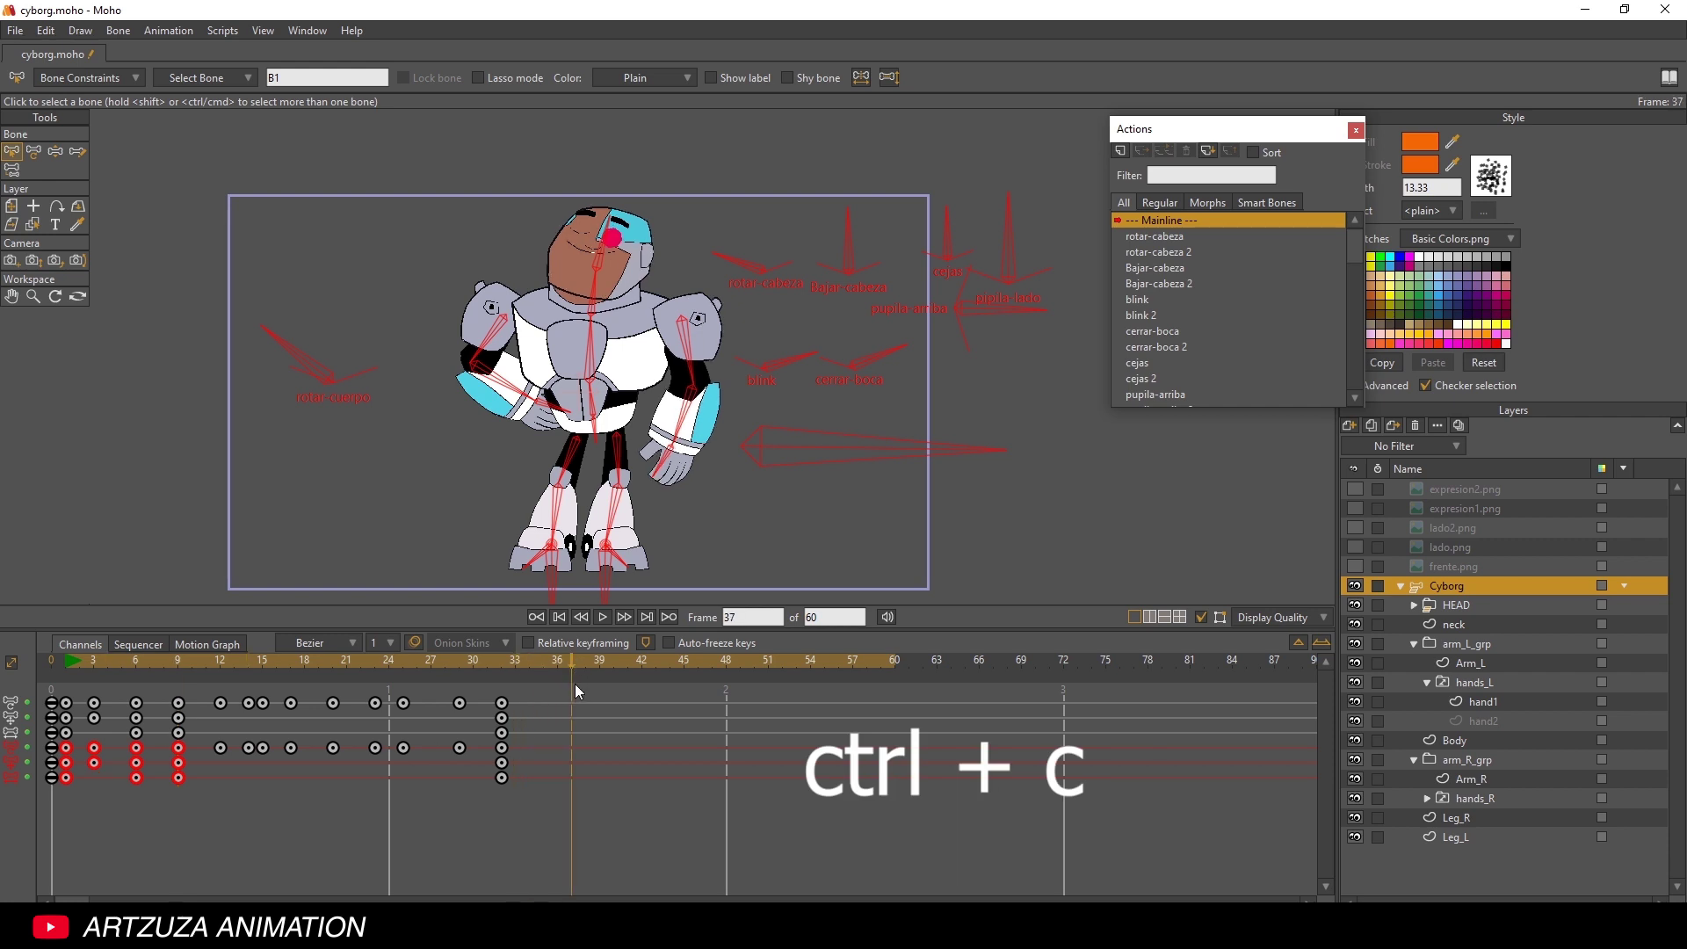
{"action": "mouse_move", "coordinate": [565, 666]}
{"action": "left_mouse_down"}
{"action": "mouse_move", "coordinate": [584, 662]}
{"action": "mouse_move", "coordinate": [565, 668]}
{"action": "left_mouse_up"}
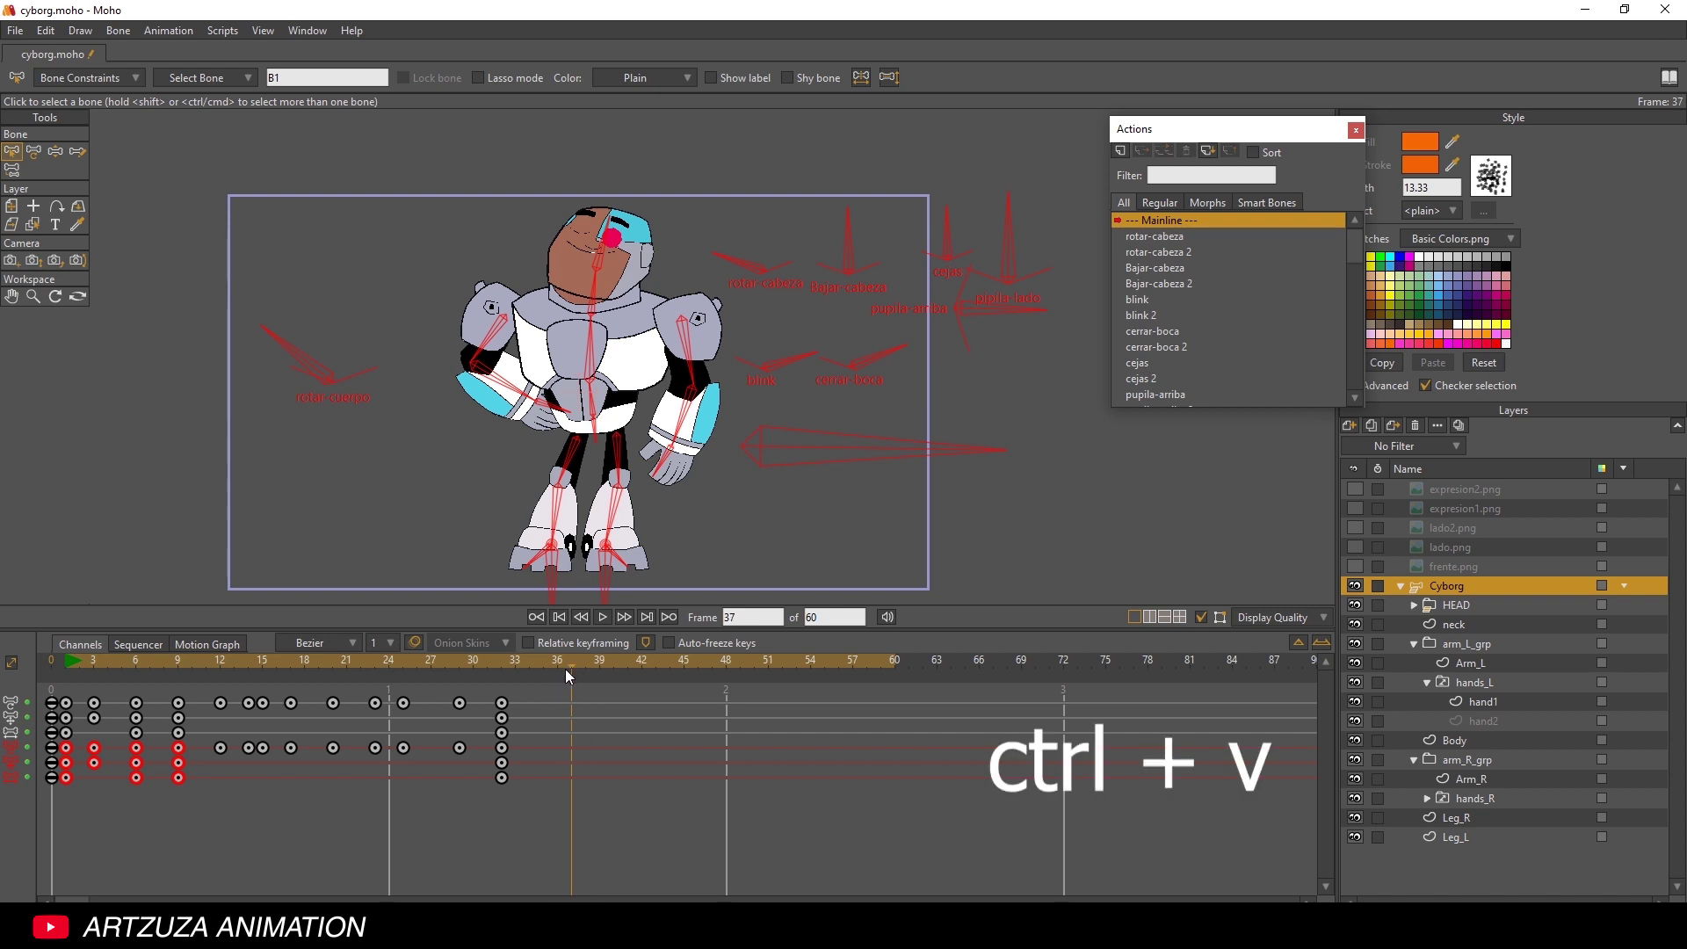
{"action": "key", "text": "ctrl+v"}
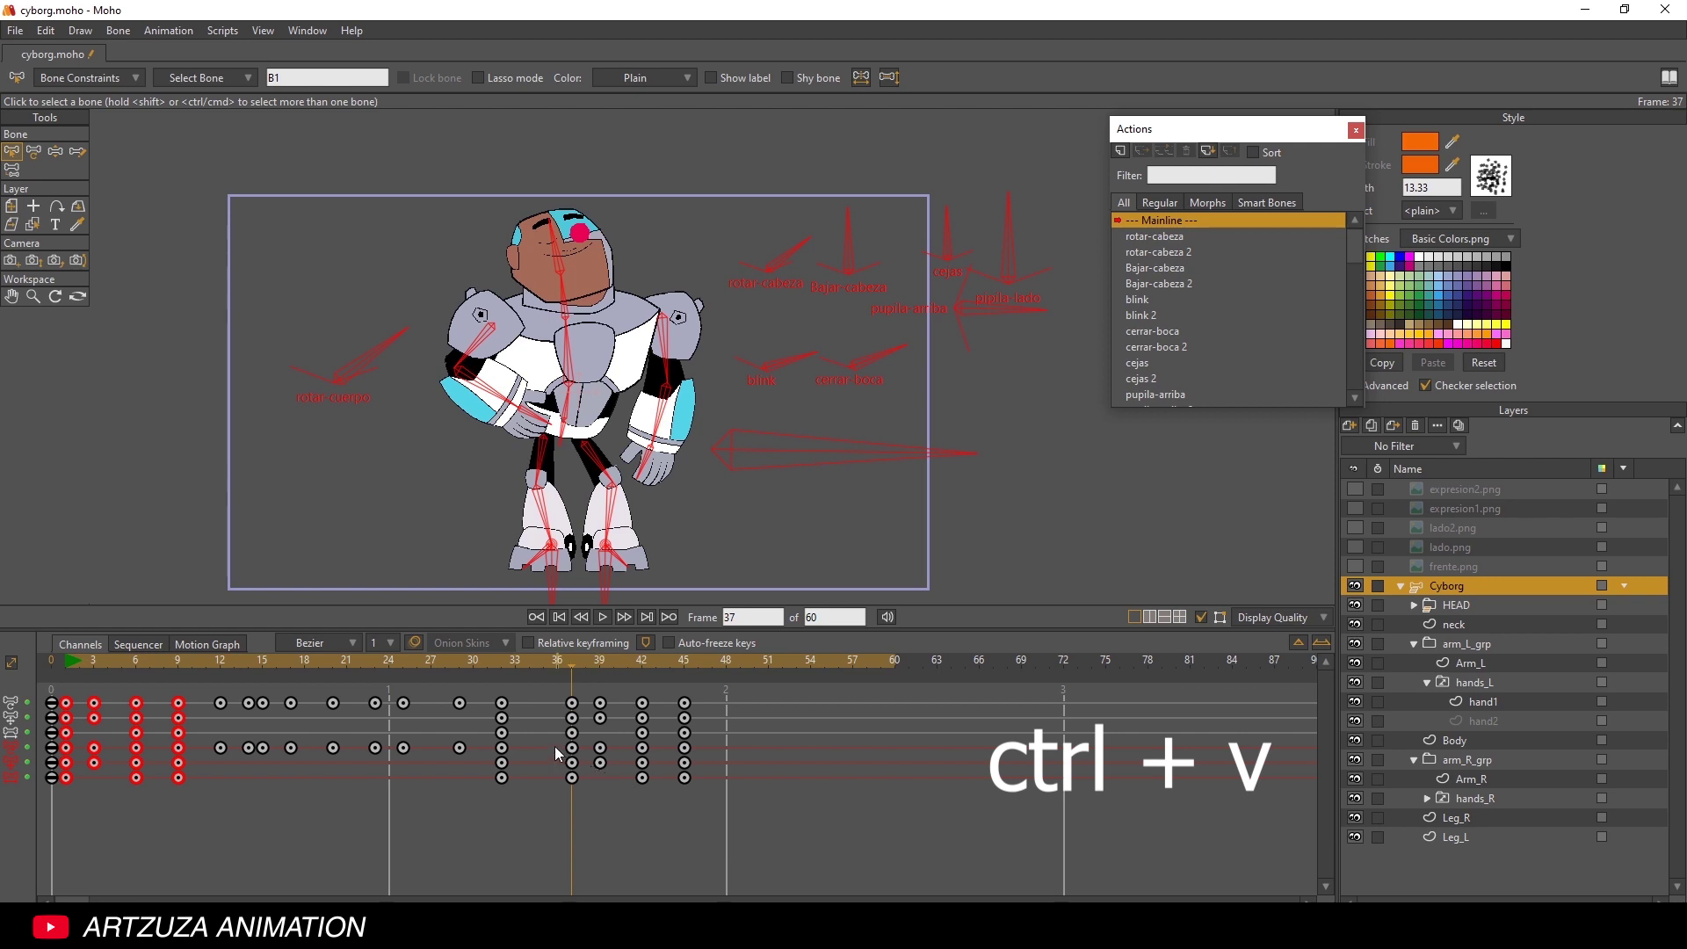
- Select the pasted keys and mirror their order in time by stretching the first ones past the last to frame 54
{"action": "left_click_drag", "start_coordinate": [555, 746], "coordinate": [707, 799]}
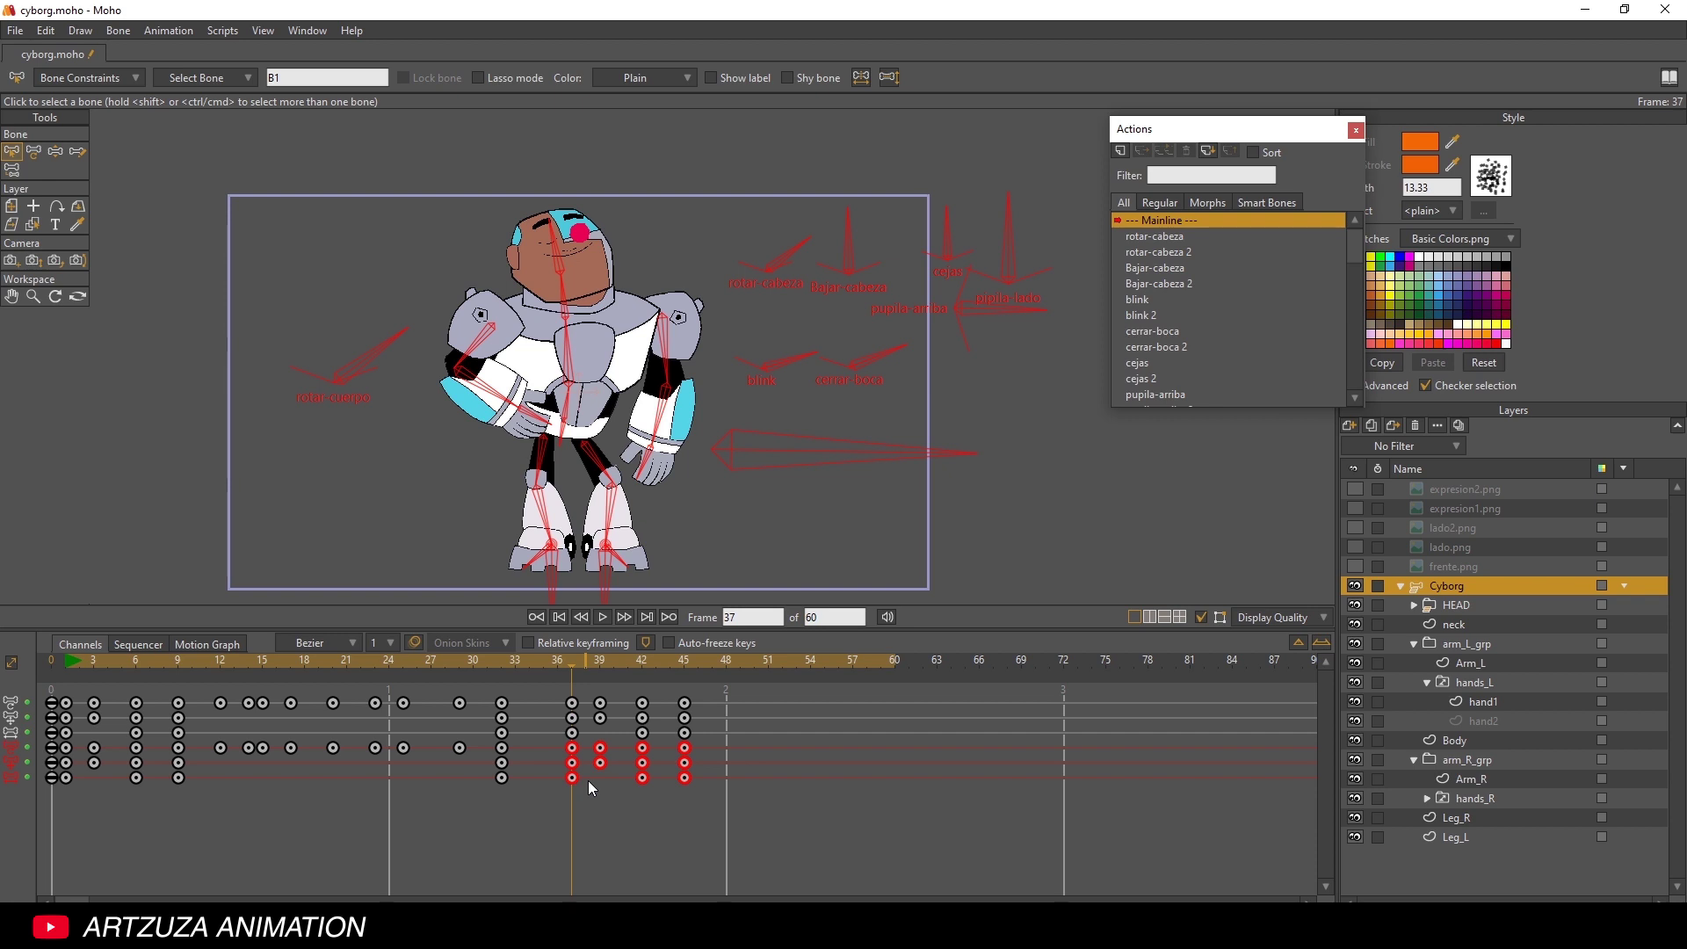
{"action": "key", "text": "alt"}
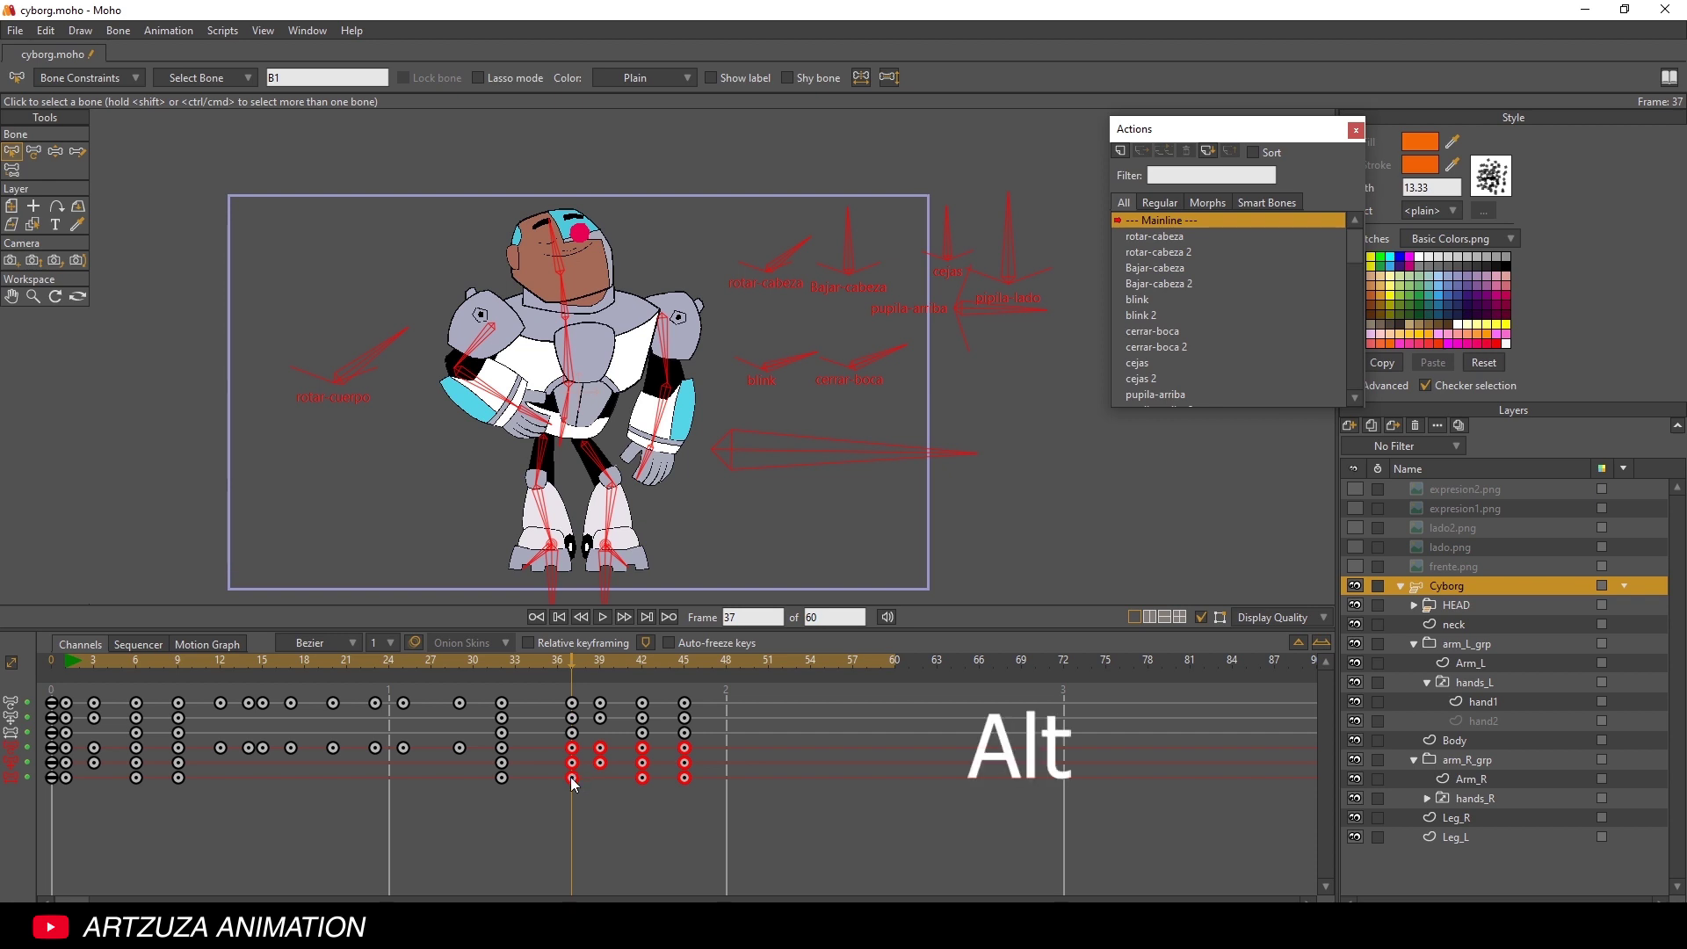
{"action": "left_click_drag", "start_coordinate": [571, 777], "coordinate": [665, 780]}
{"action": "left_click_drag", "start_coordinate": [799, 781], "coordinate": [809, 782]}
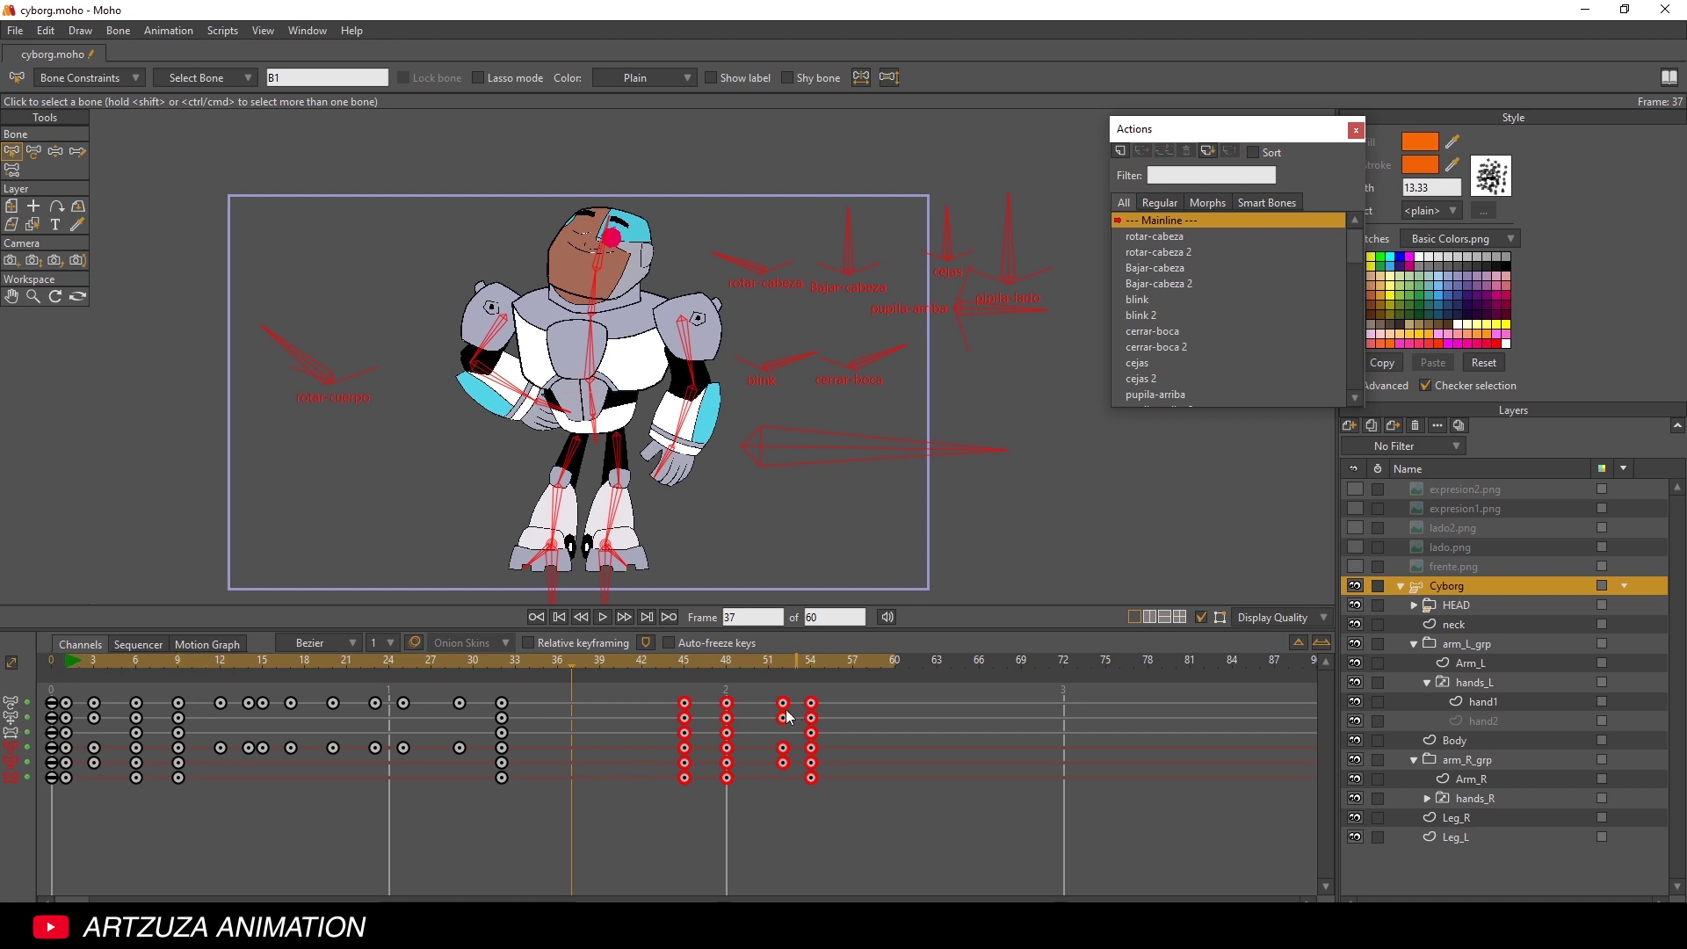
- Scrub the original turn from frame 1 and the reversed turn from frame 45 to 55 to compare them
{"action": "left_click", "coordinate": [67, 661]}
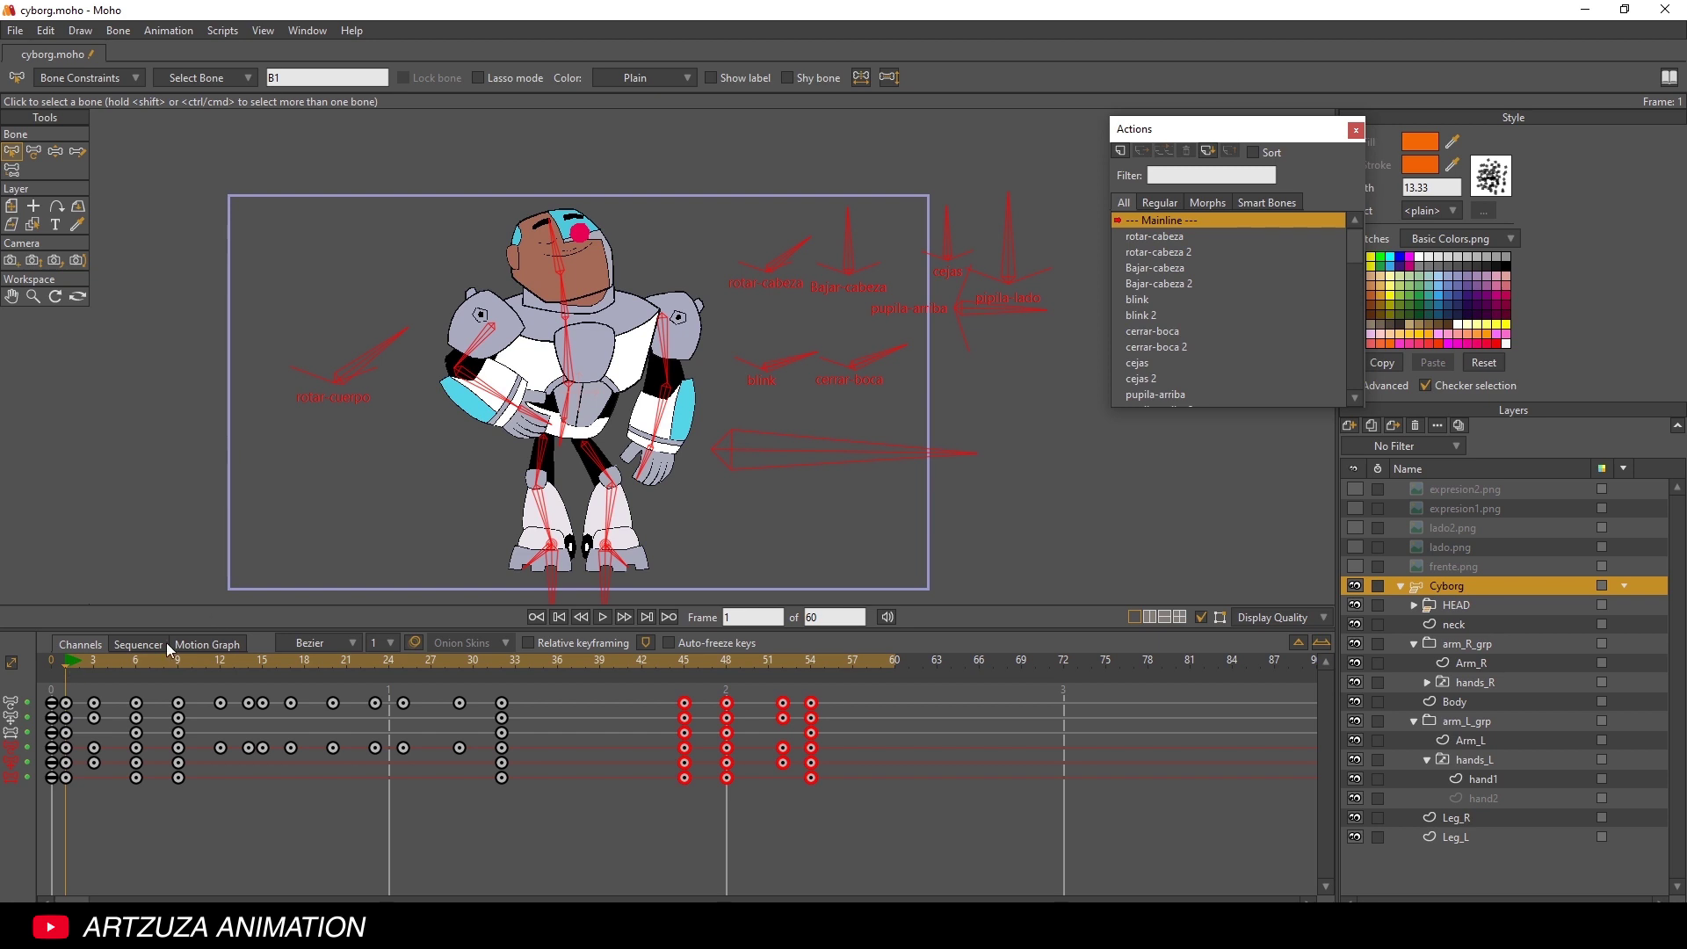
{"action": "left_click_drag", "start_coordinate": [67, 663], "coordinate": [140, 678]}
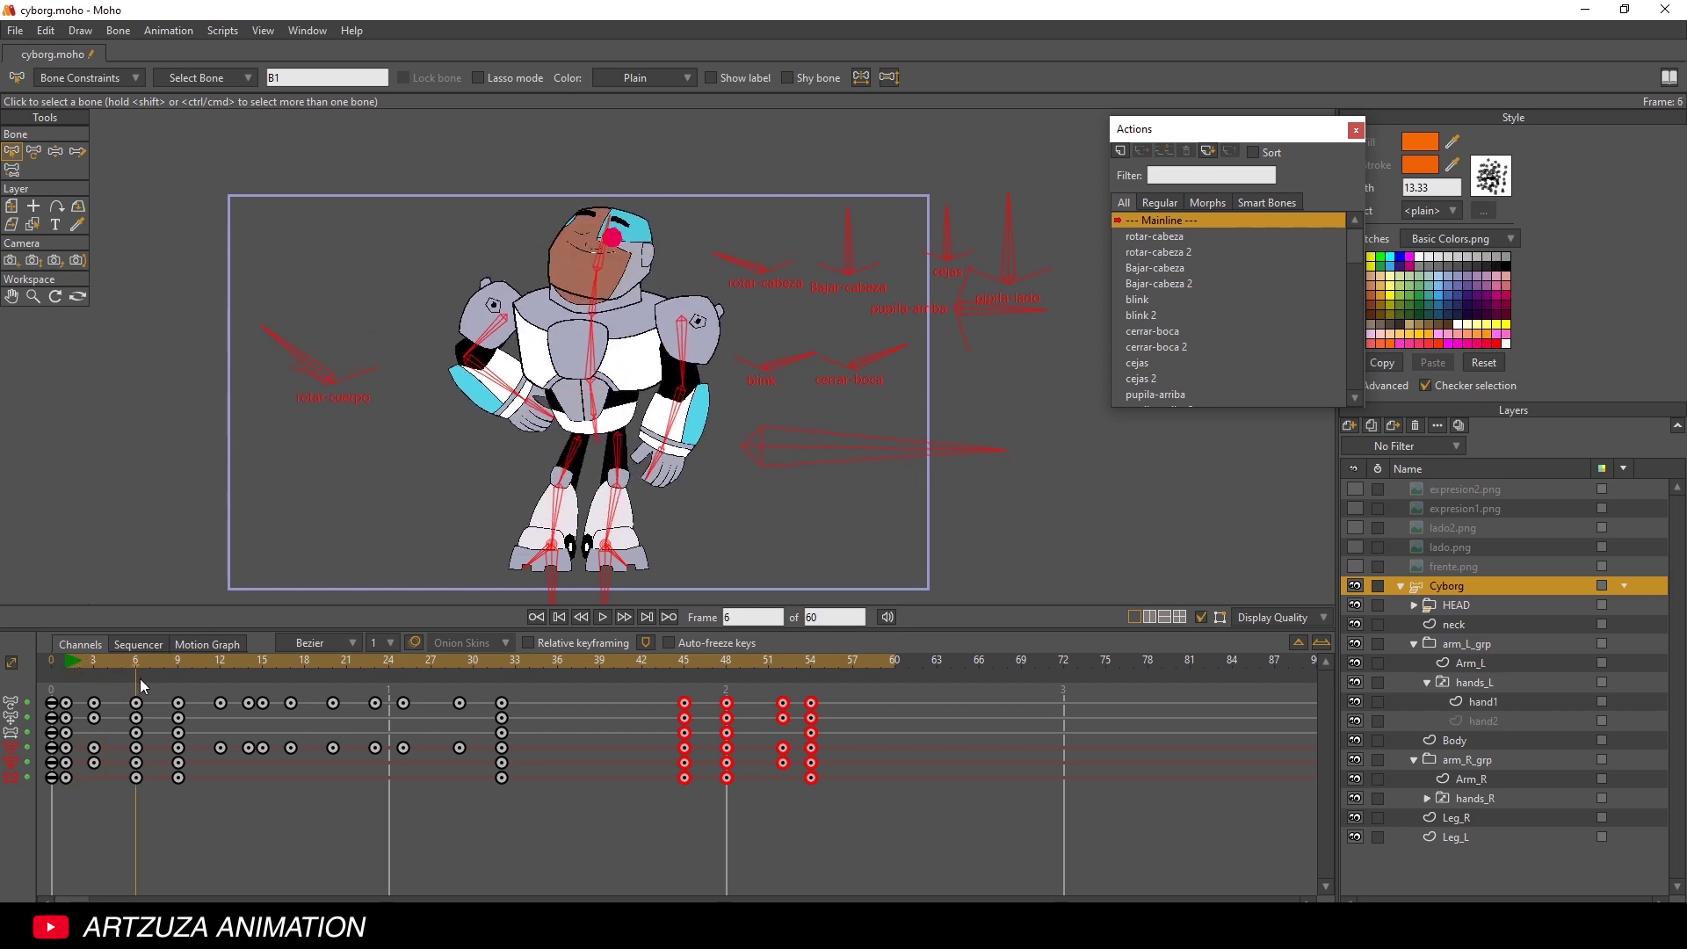
{"action": "left_click", "coordinate": [684, 659]}
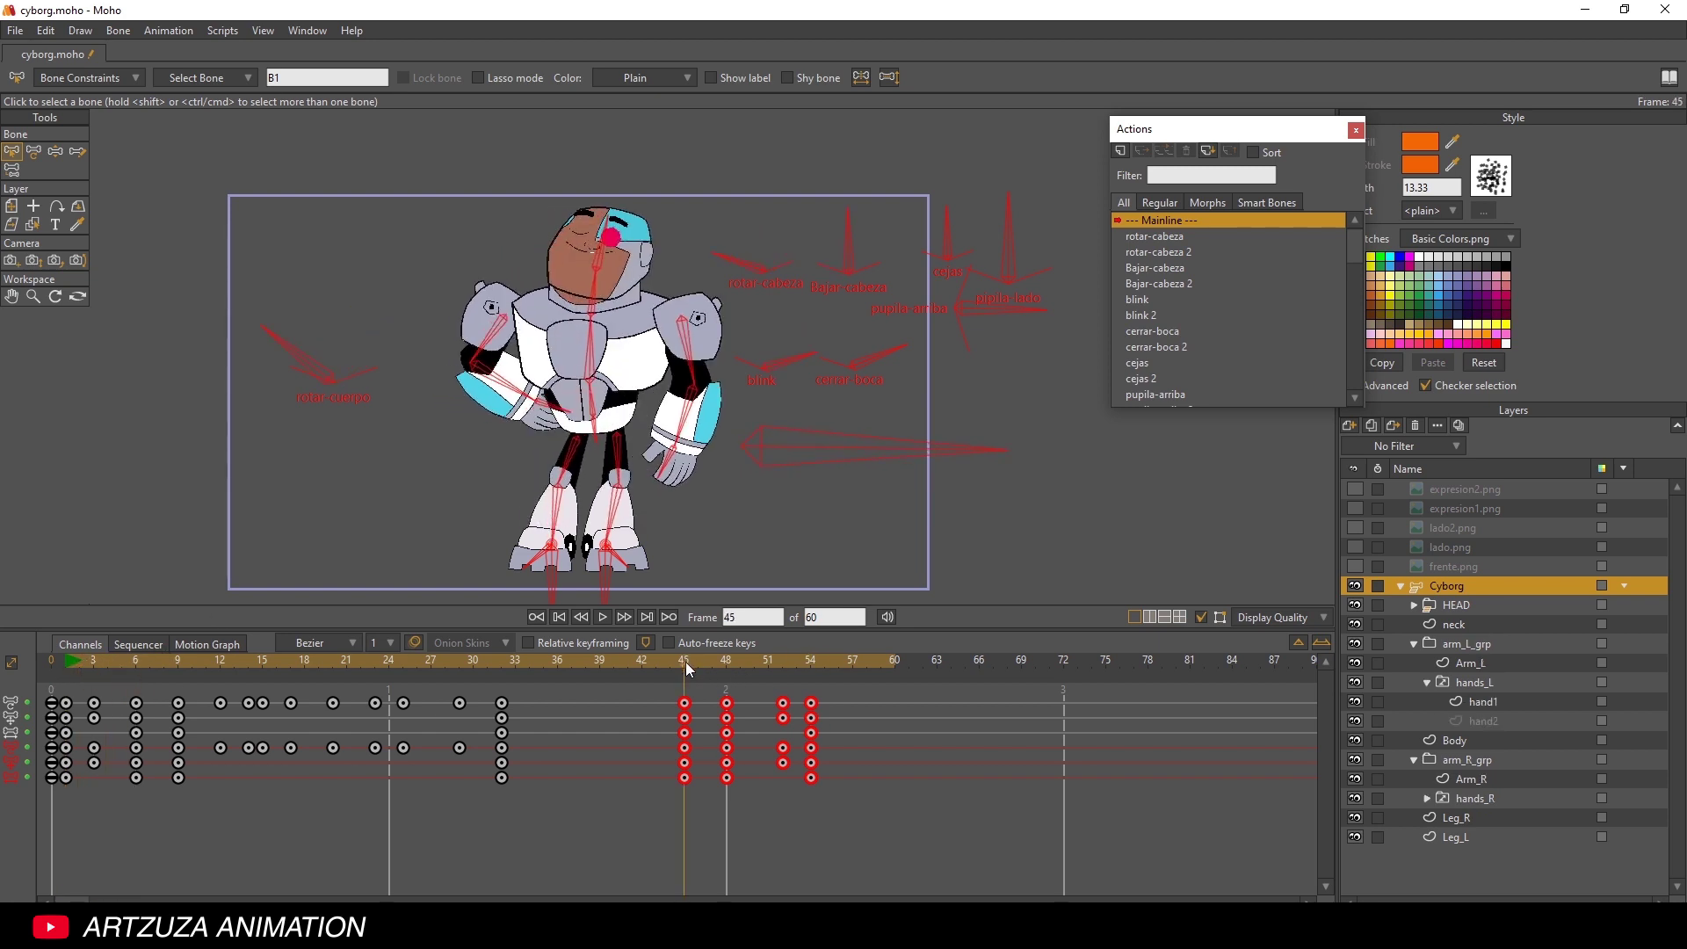
{"action": "left_click_drag", "start_coordinate": [684, 660], "coordinate": [823, 689]}
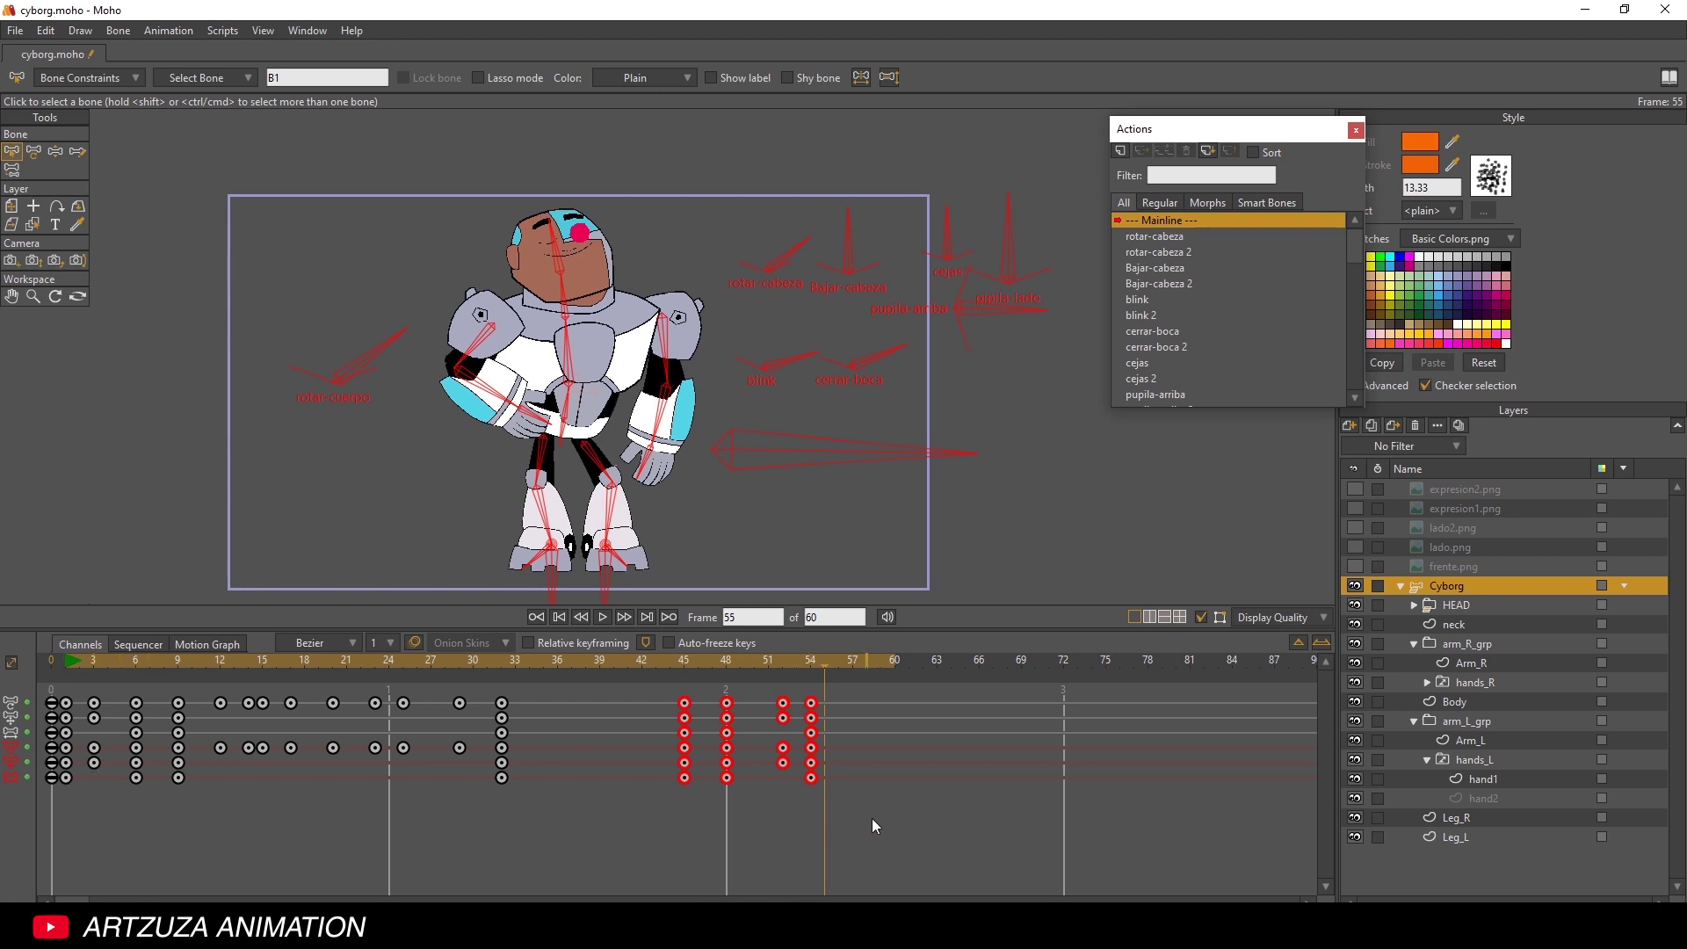
- Move the reversed keys back to frame 37, delete their first key column and shift the rest to frames 35, 39 and 41
{"action": "left_click_drag", "start_coordinate": [871, 819], "coordinate": [571, 772]}
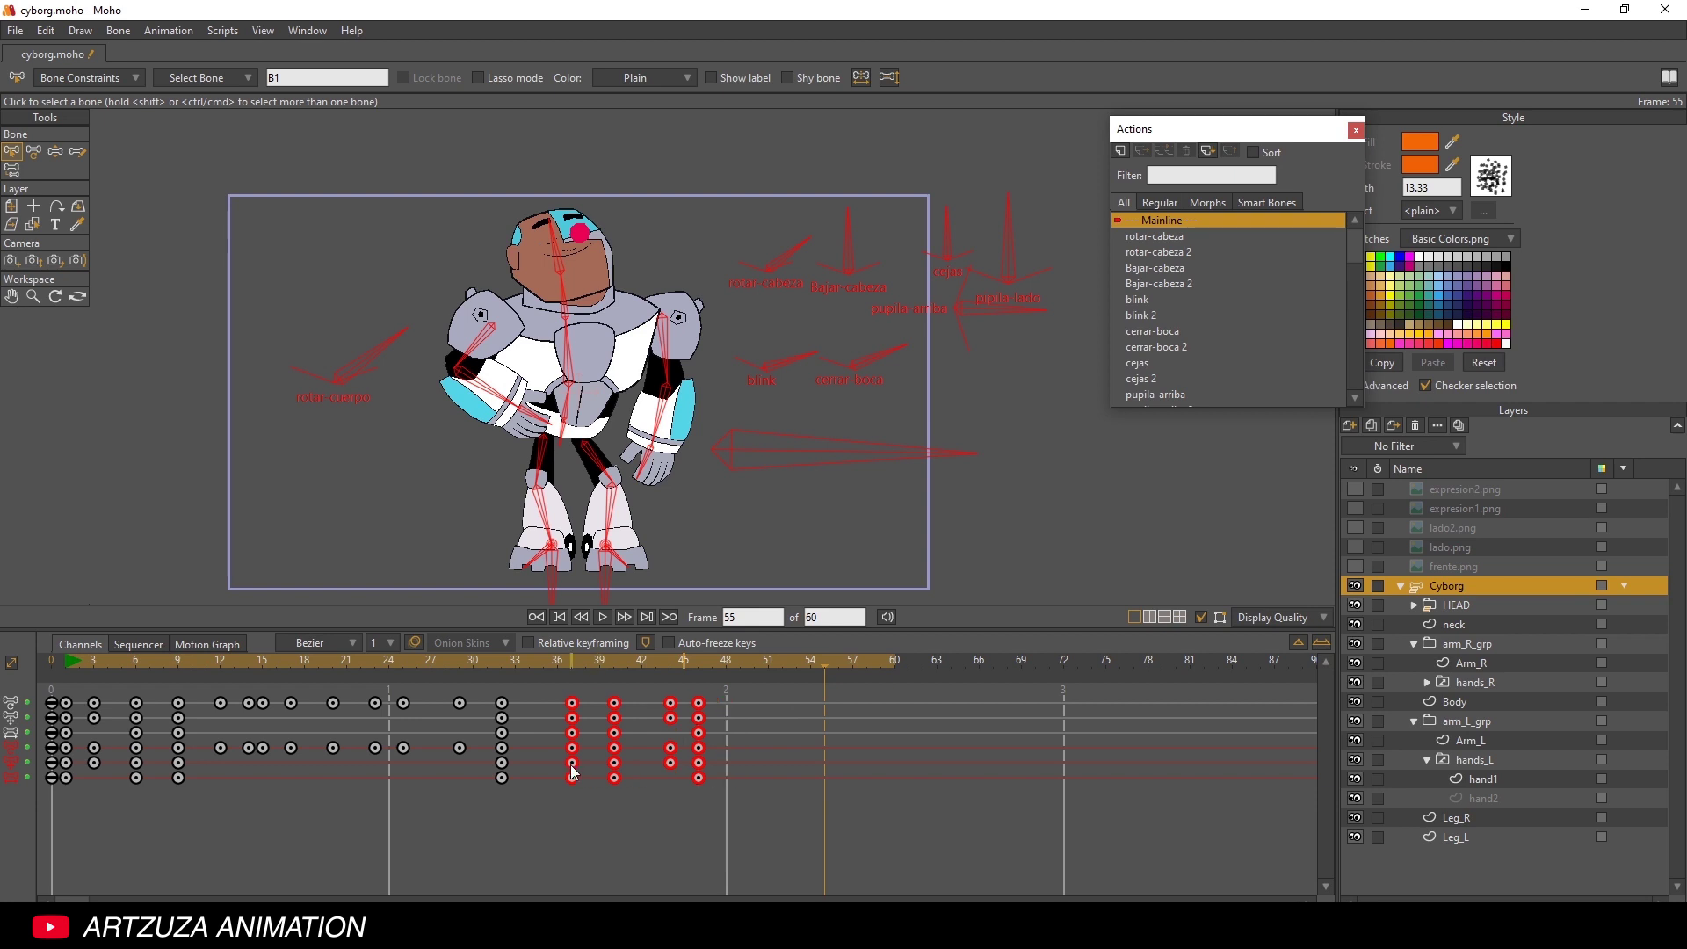
{"action": "left_click", "coordinate": [583, 809]}
{"action": "left_click", "coordinate": [572, 747]}
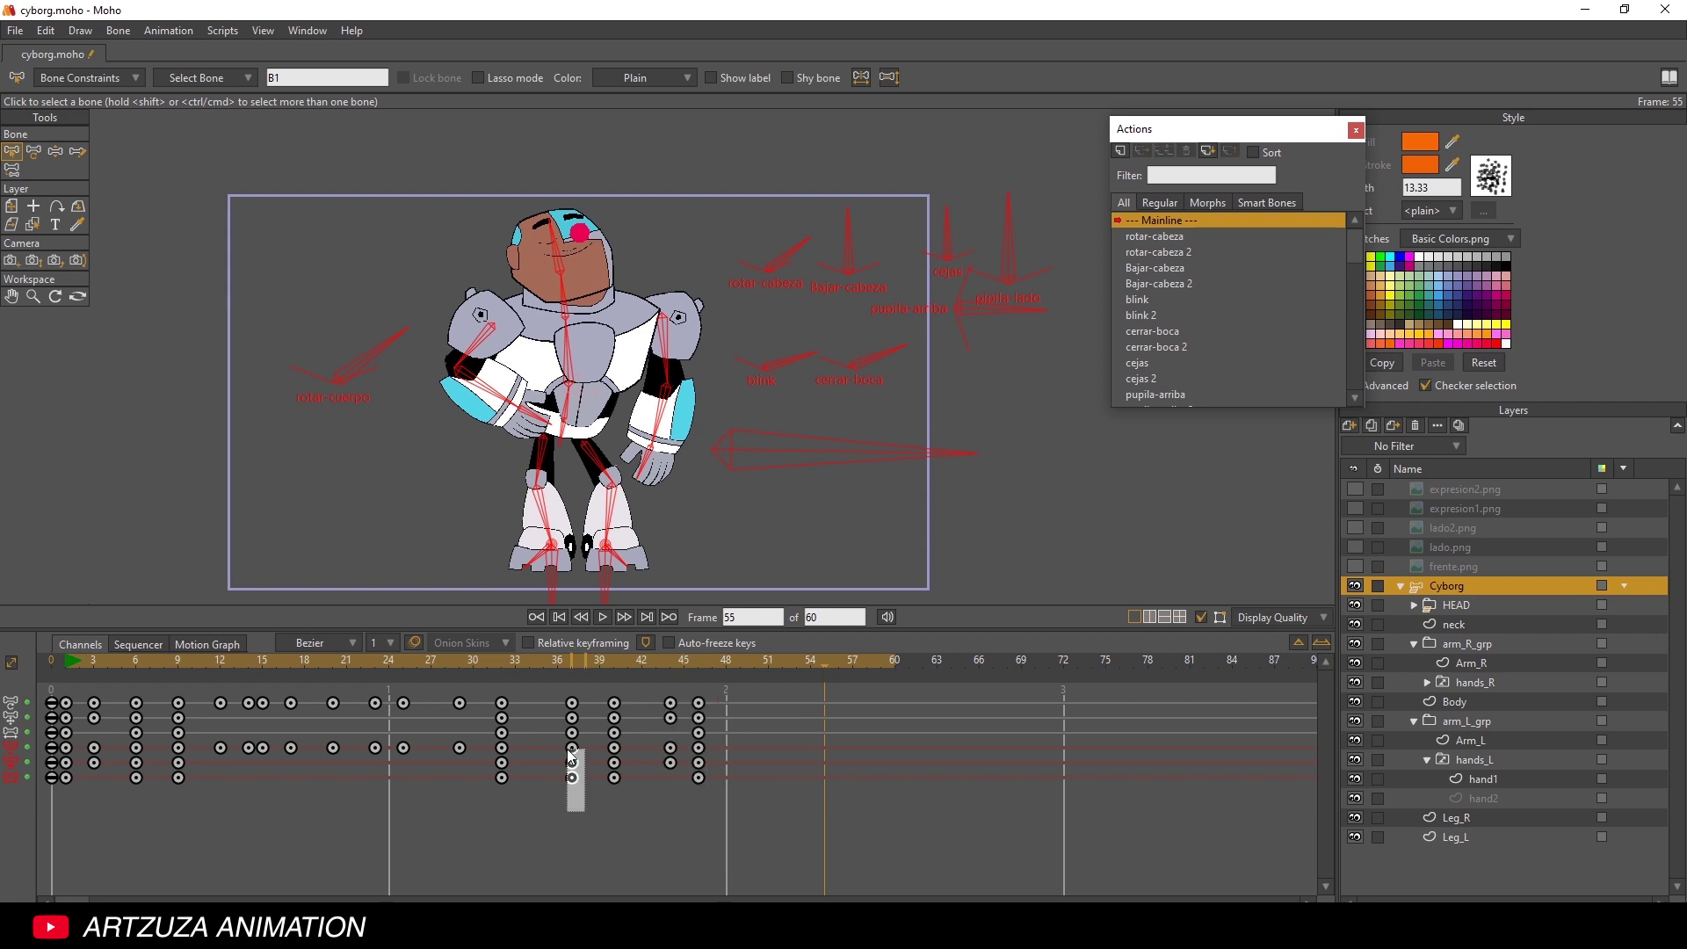
{"action": "left_click", "coordinate": [572, 761], "text": "shift"}
{"action": "key", "text": "Delete"}
{"action": "mouse_move", "coordinate": [753, 810]}
{"action": "left_mouse_down"}
{"action": "mouse_move", "coordinate": [640, 749]}
{"action": "mouse_move", "coordinate": [556, 771]}
{"action": "left_mouse_up"}
- Play the animation from frame 1 and scrub to frame 44 to review the turn and its return
{"action": "left_click_drag", "start_coordinate": [562, 662], "coordinate": [66, 661]}
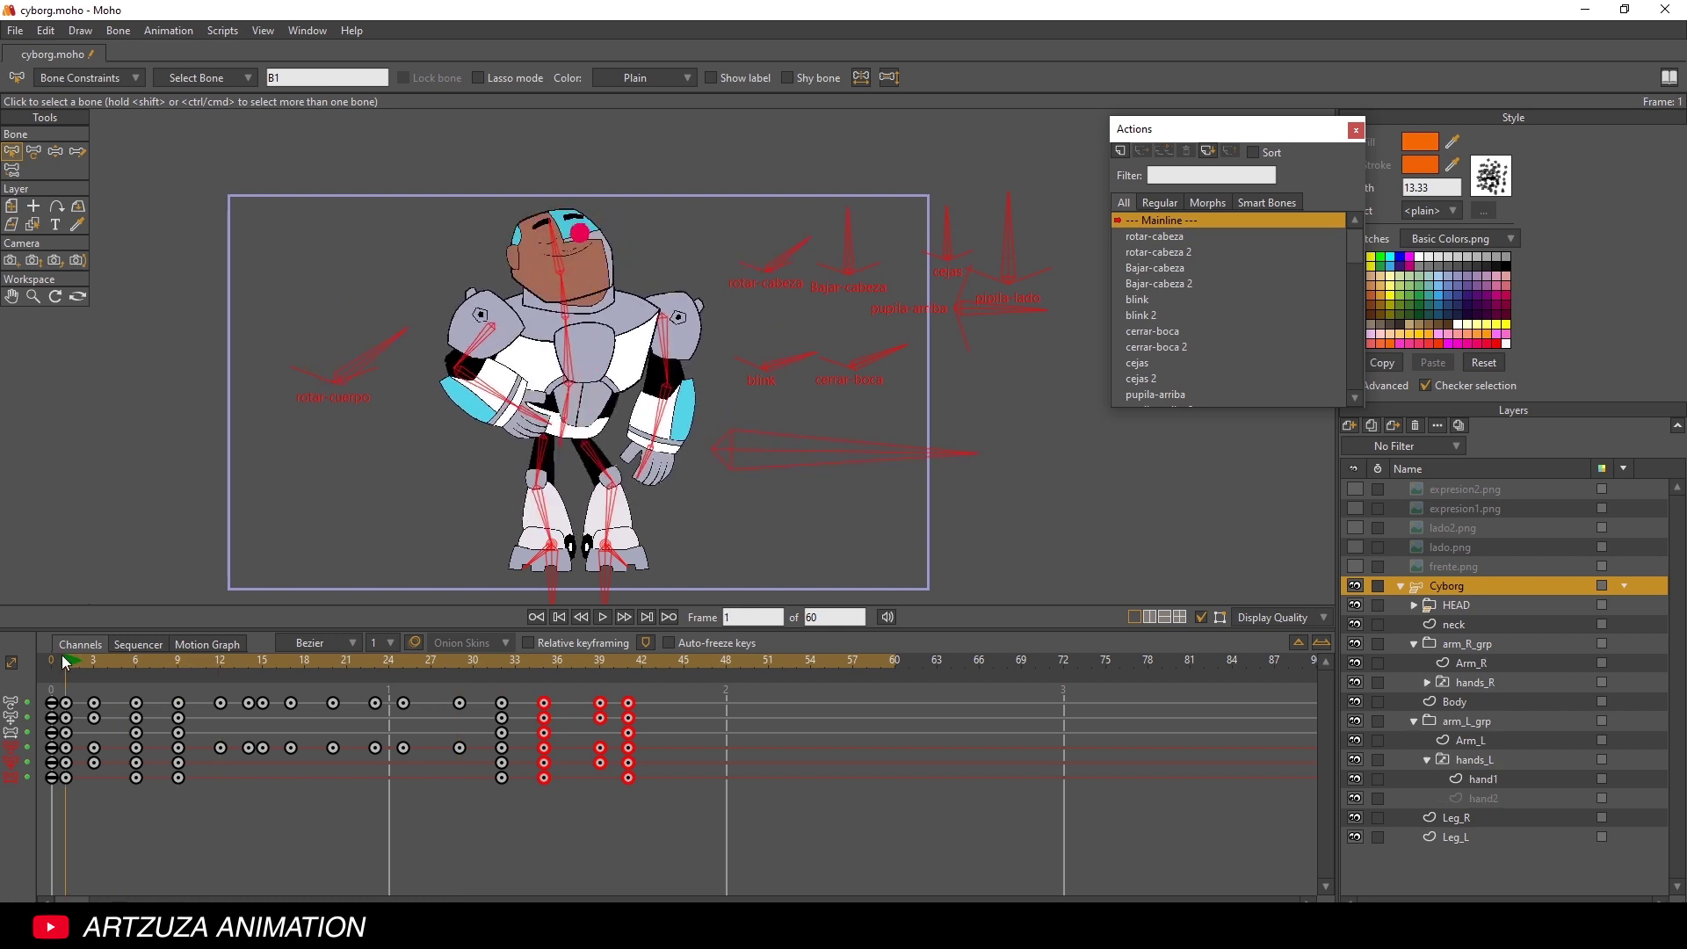
{"action": "left_click", "coordinate": [603, 617]}
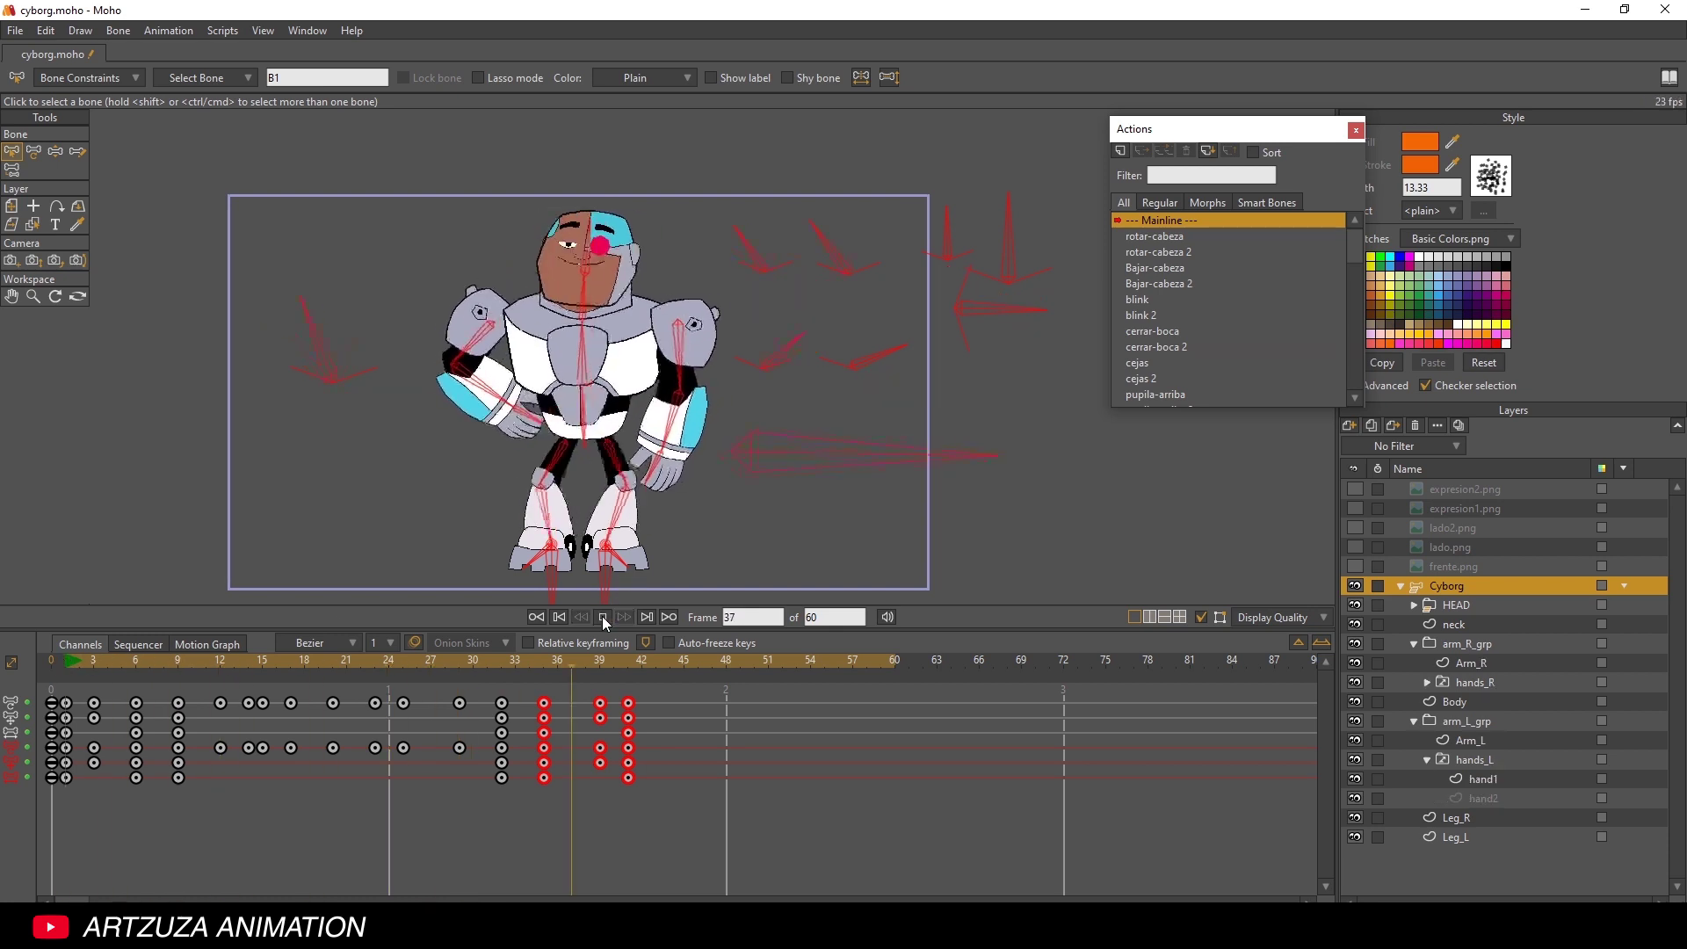
{"action": "left_click", "coordinate": [602, 616]}
{"action": "left_click", "coordinate": [628, 657]}
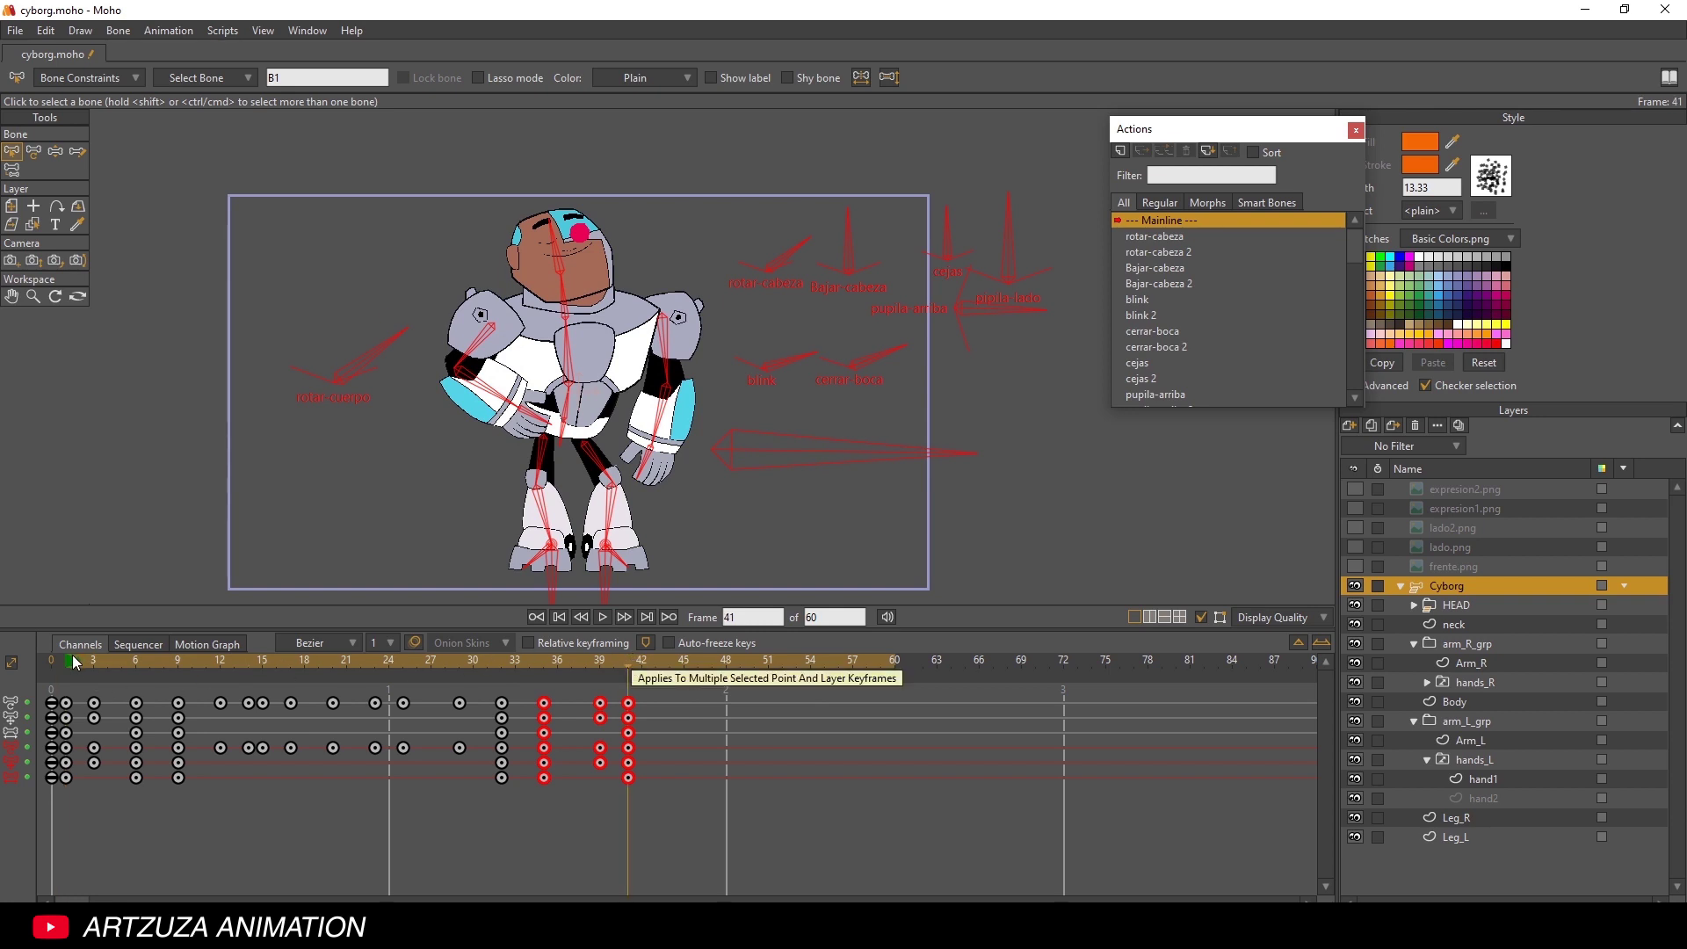
{"action": "left_click_drag", "start_coordinate": [74, 662], "coordinate": [668, 663]}
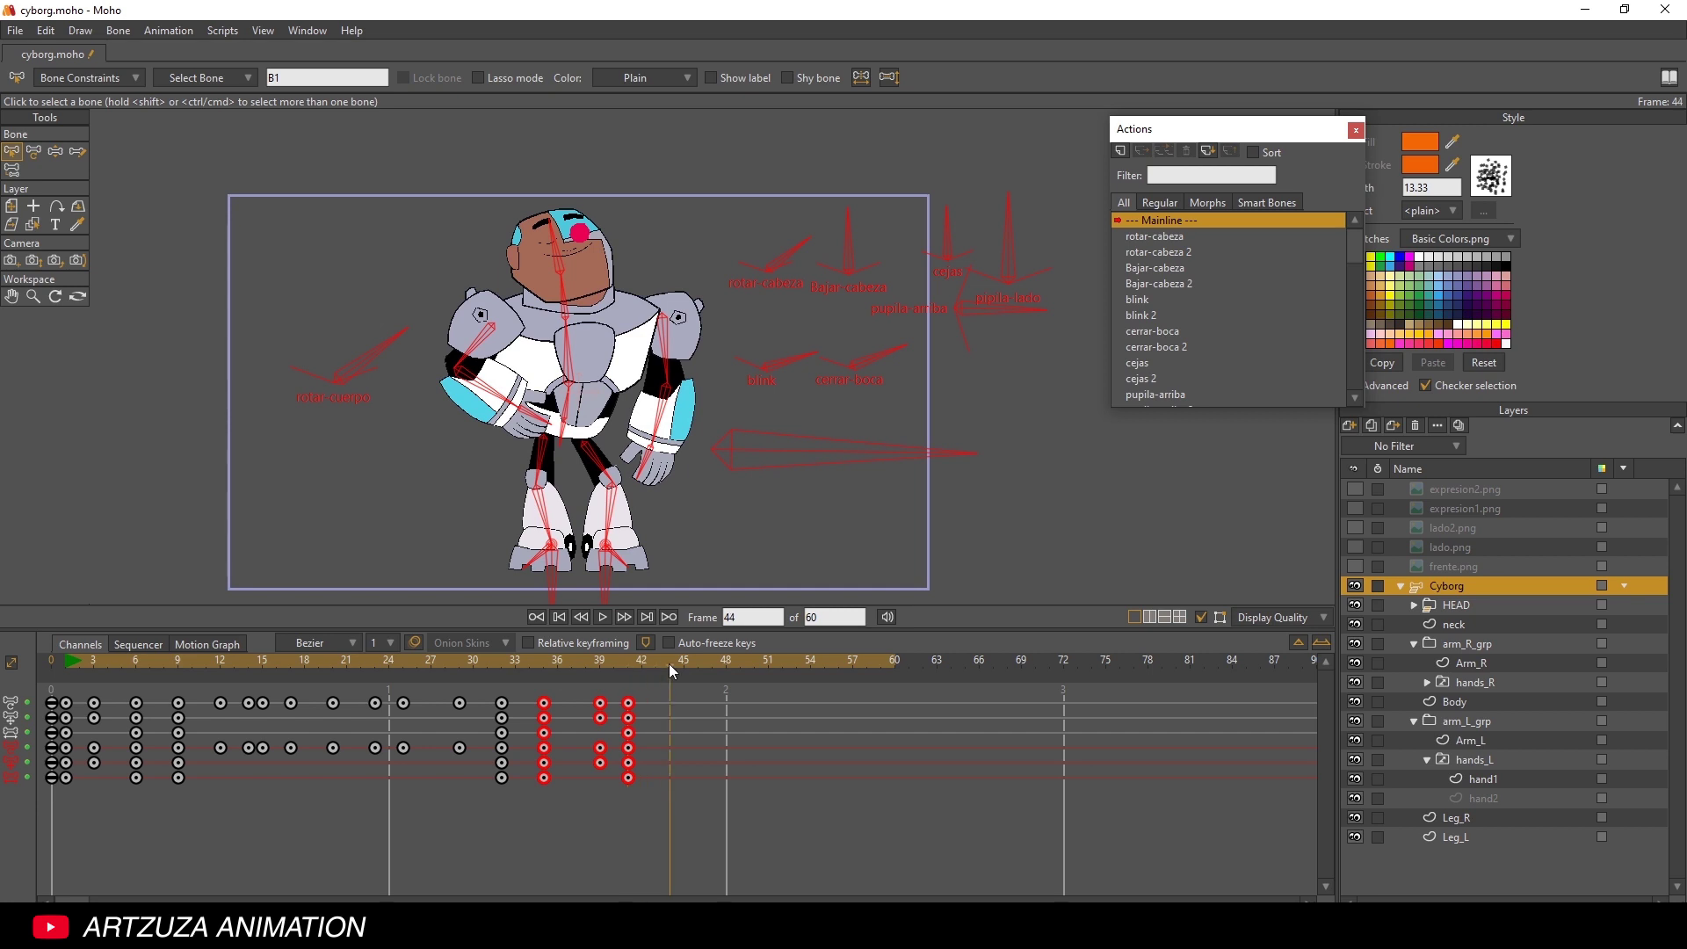
- Copy the left arm bones' settling keys from frames 15 to 29 and paste them starting at frame 44
{"action": "left_click", "coordinate": [703, 323]}
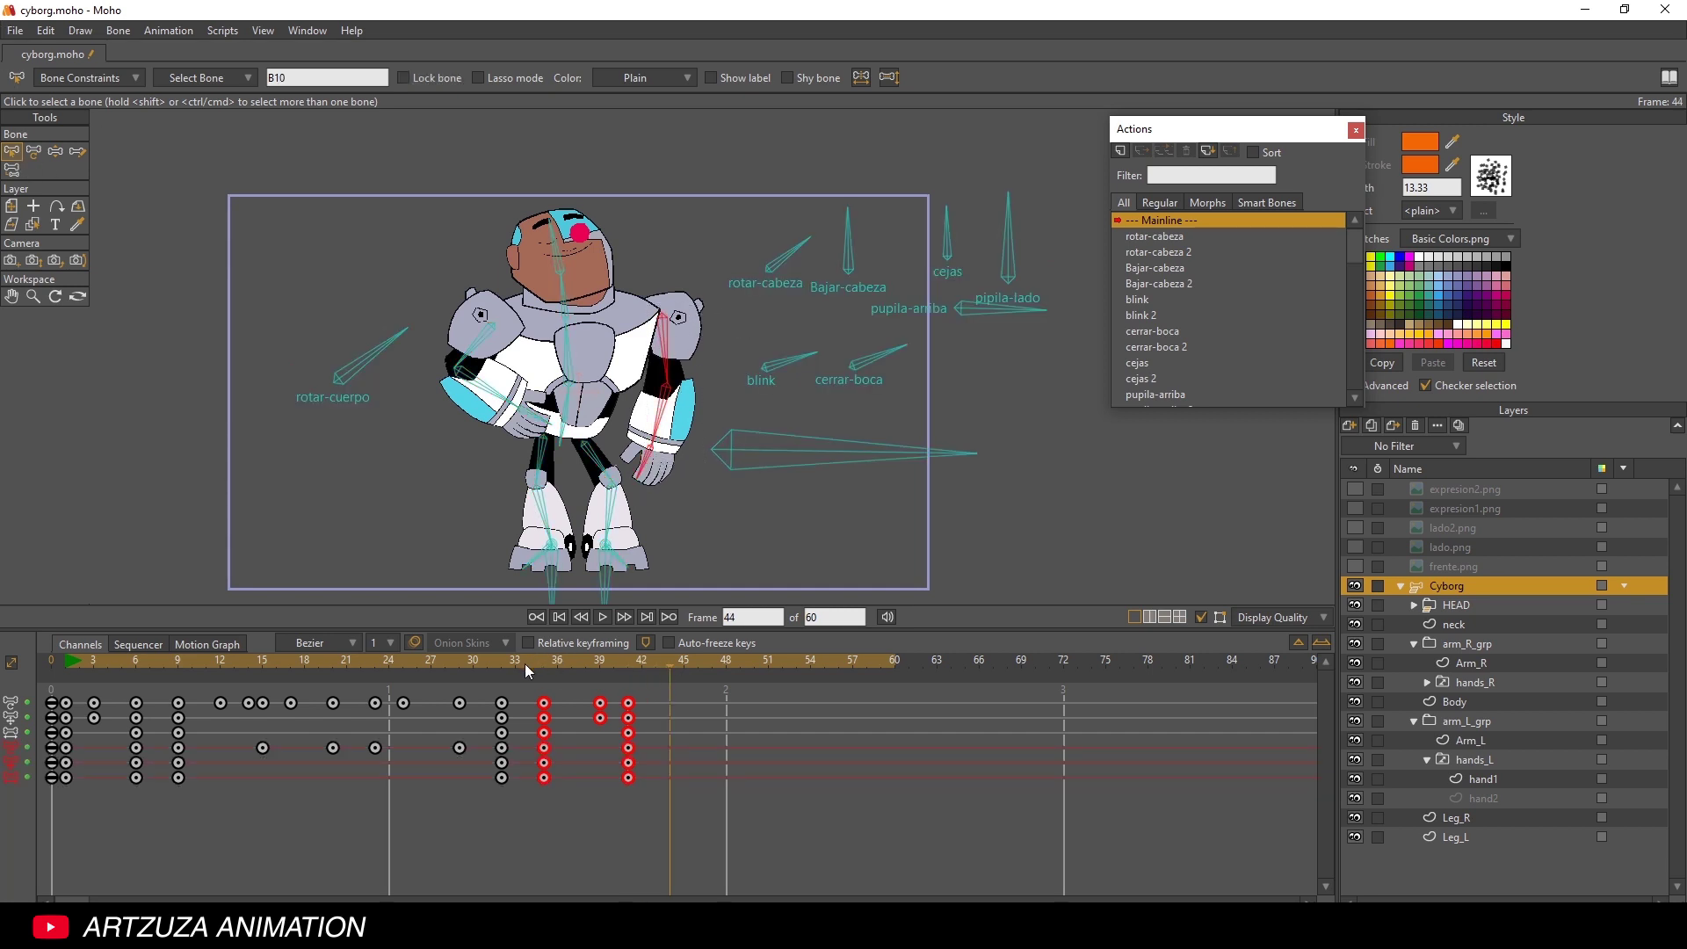
{"action": "left_click_drag", "start_coordinate": [525, 663], "coordinate": [704, 659]}
{"action": "left_click", "coordinate": [219, 663]}
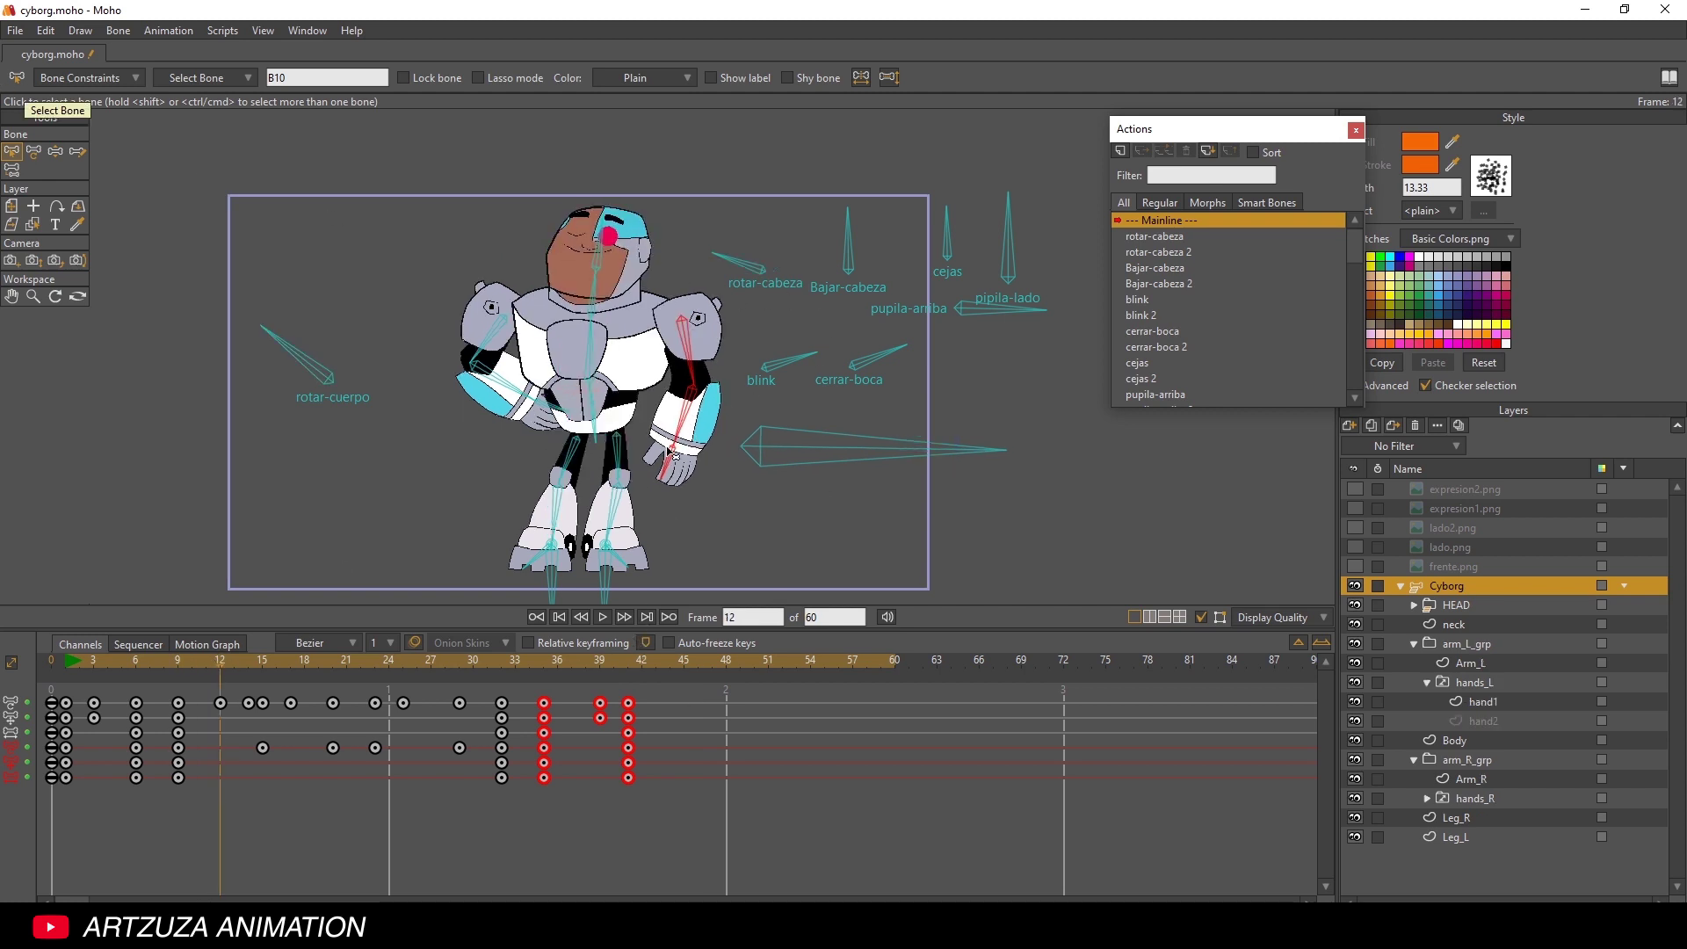
{"action": "left_click_drag", "start_coordinate": [219, 736], "coordinate": [467, 761]}
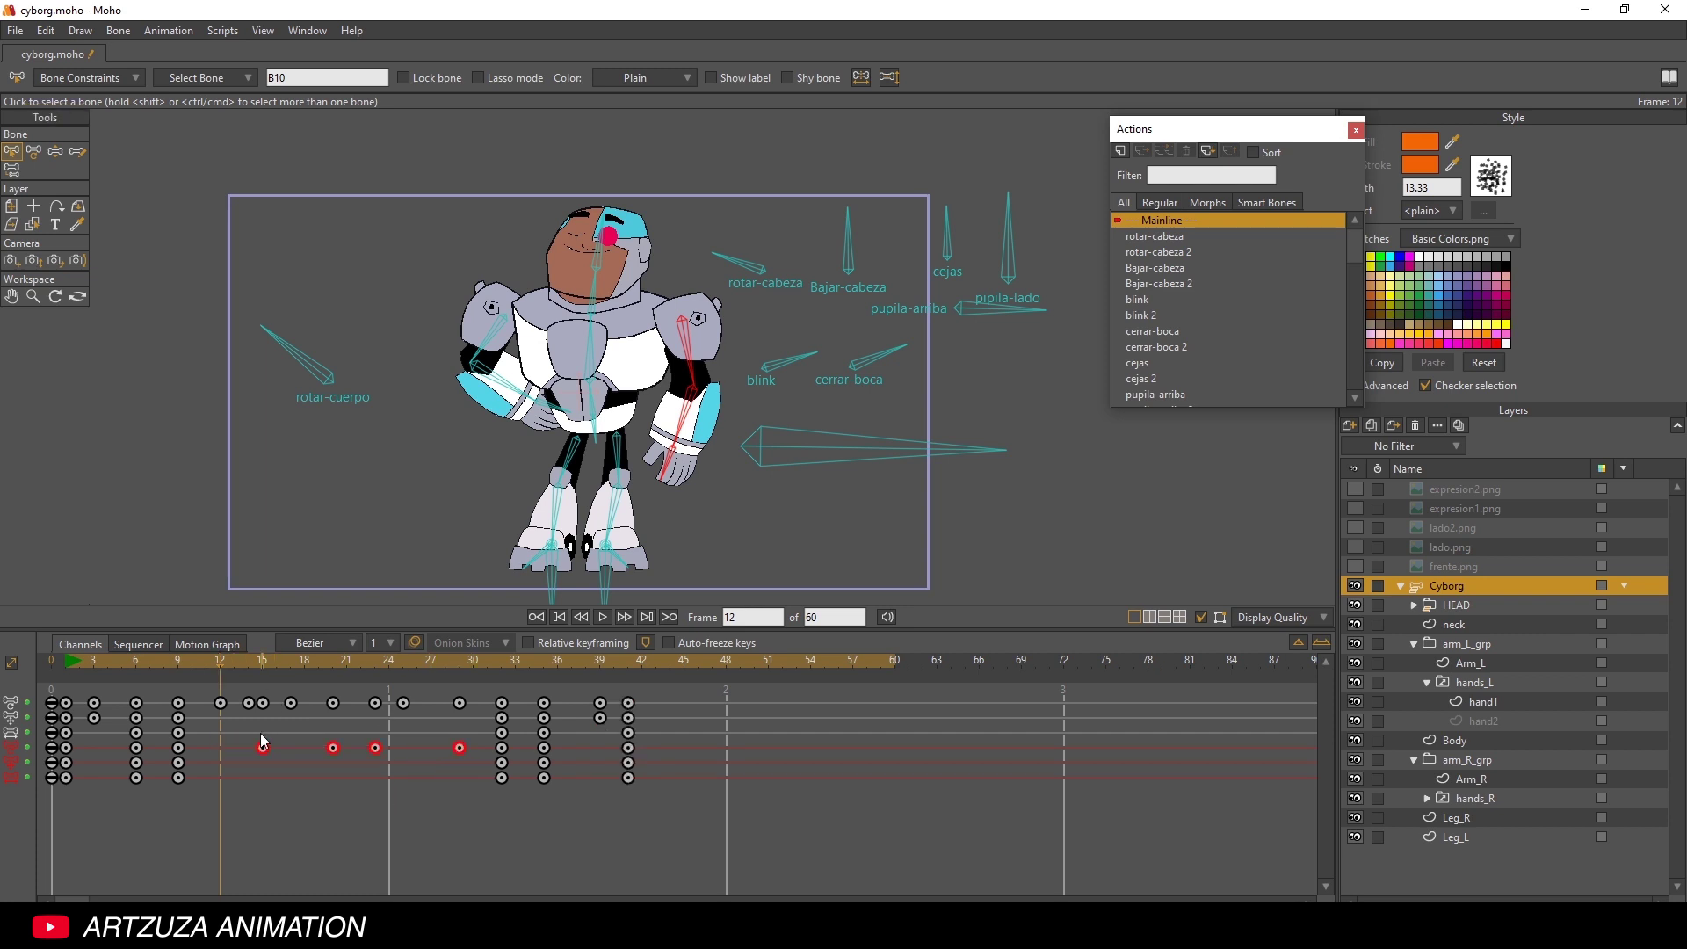
{"action": "key", "text": "ctrl+c"}
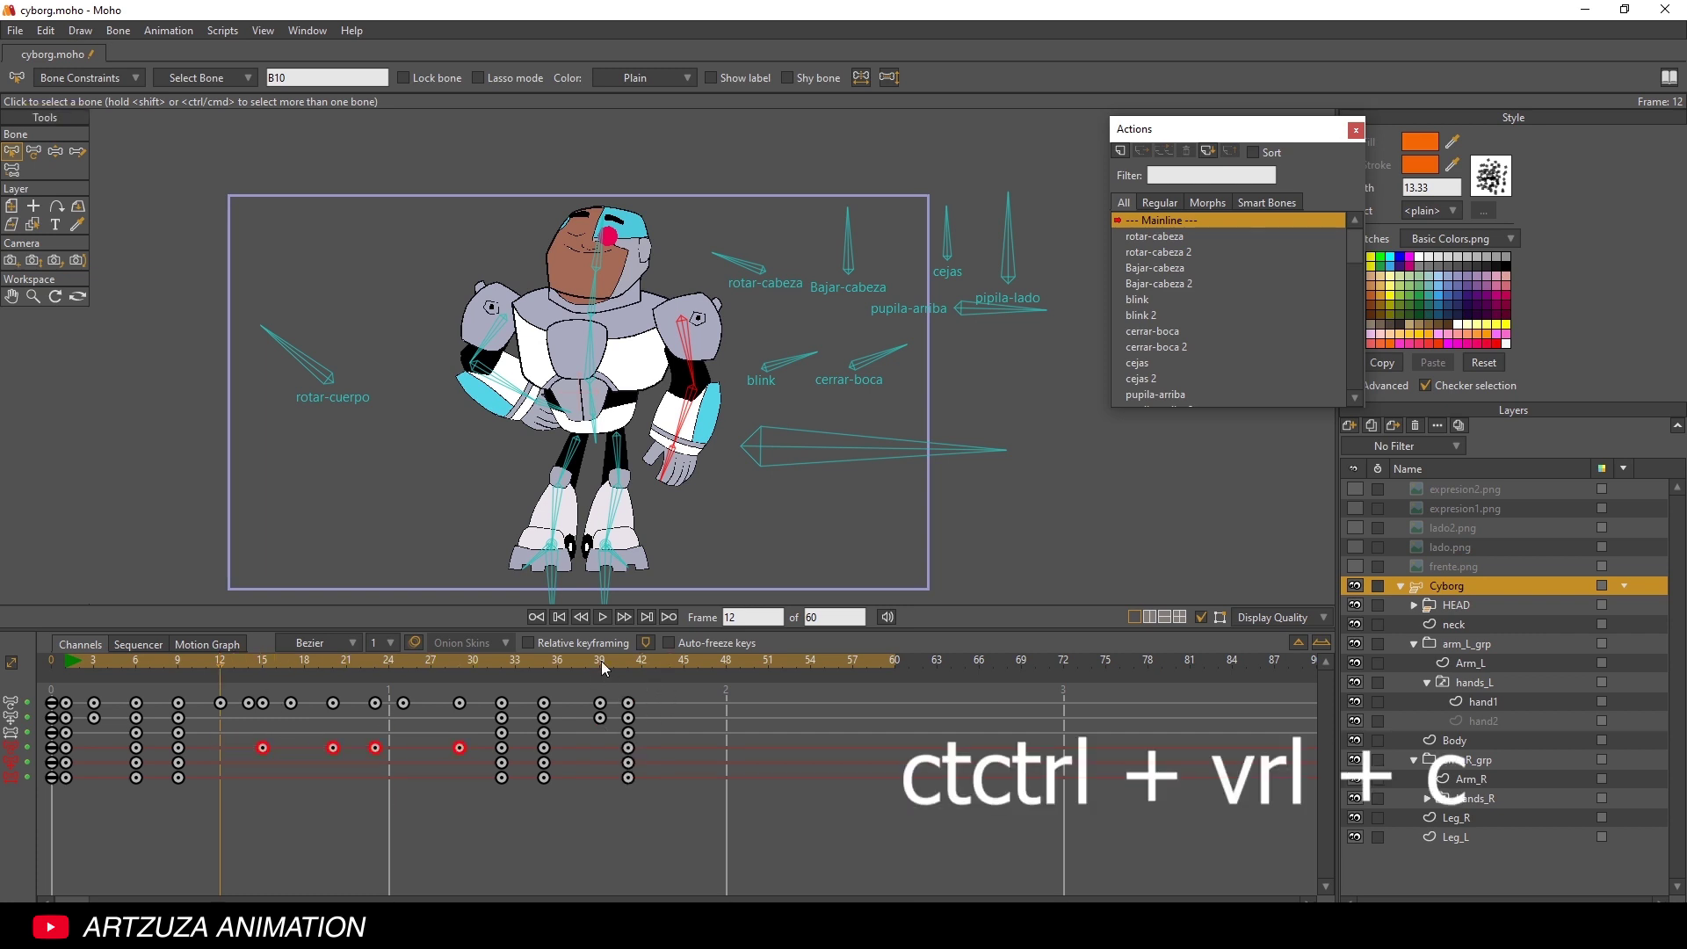
{"action": "left_click_drag", "start_coordinate": [601, 660], "coordinate": [430, 665]}
{"action": "key", "text": "ctrl+v"}
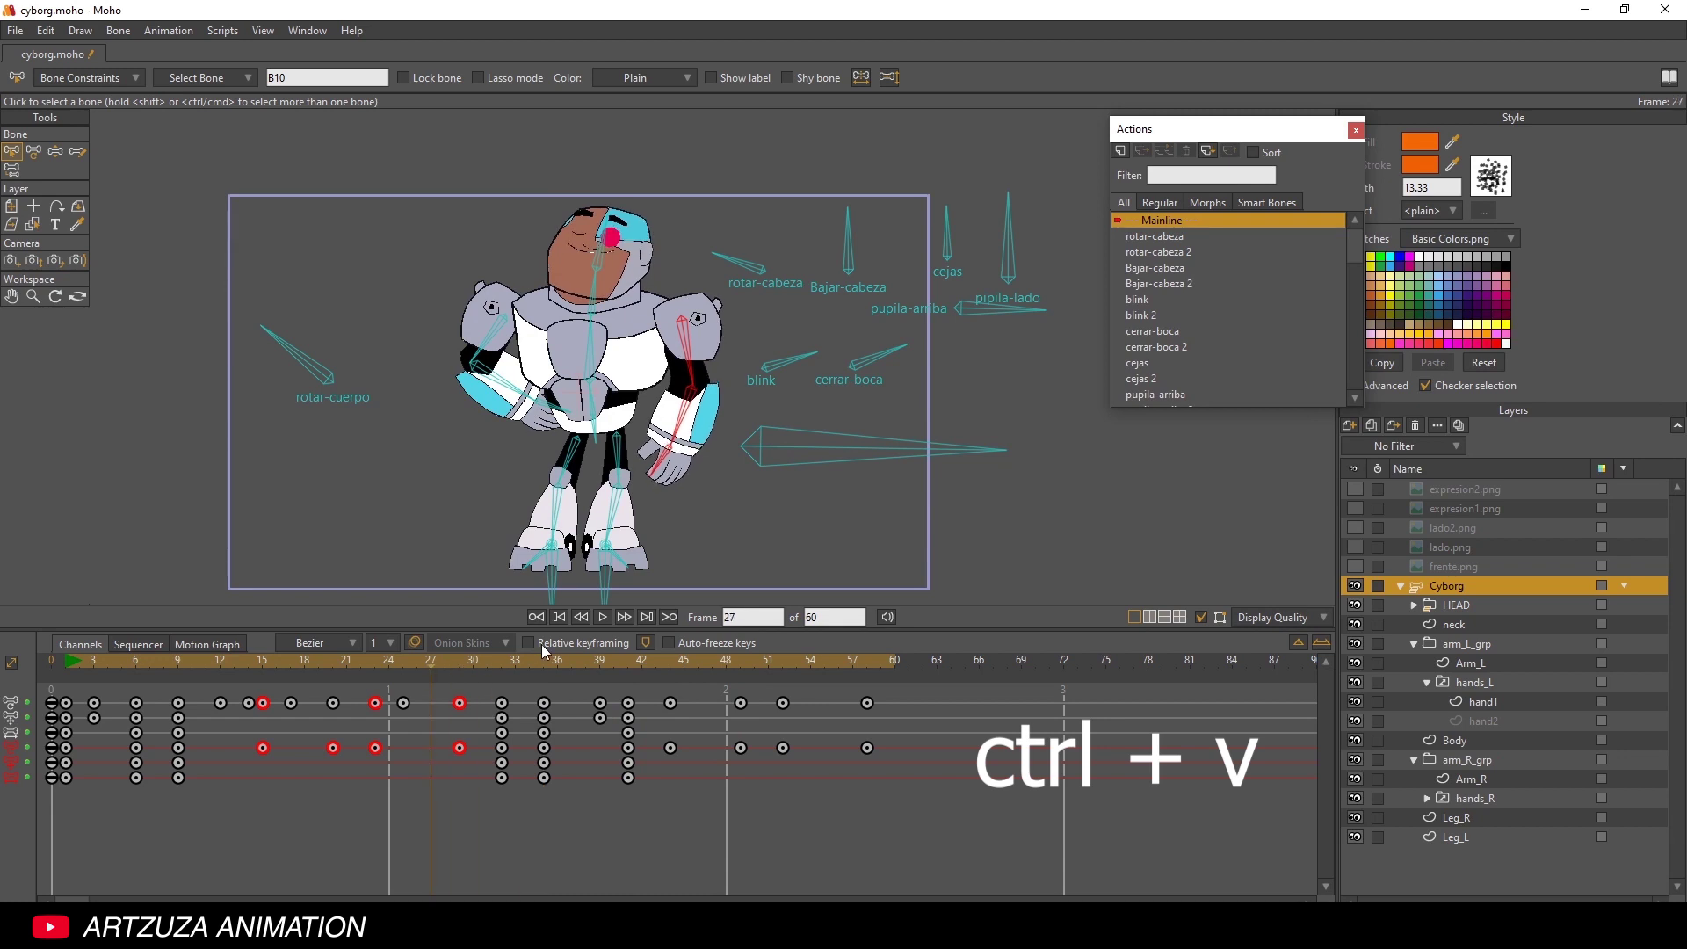
- Play the animation and scrub around frame 44 to check the pasted left arm movement
{"action": "left_click", "coordinate": [602, 617]}
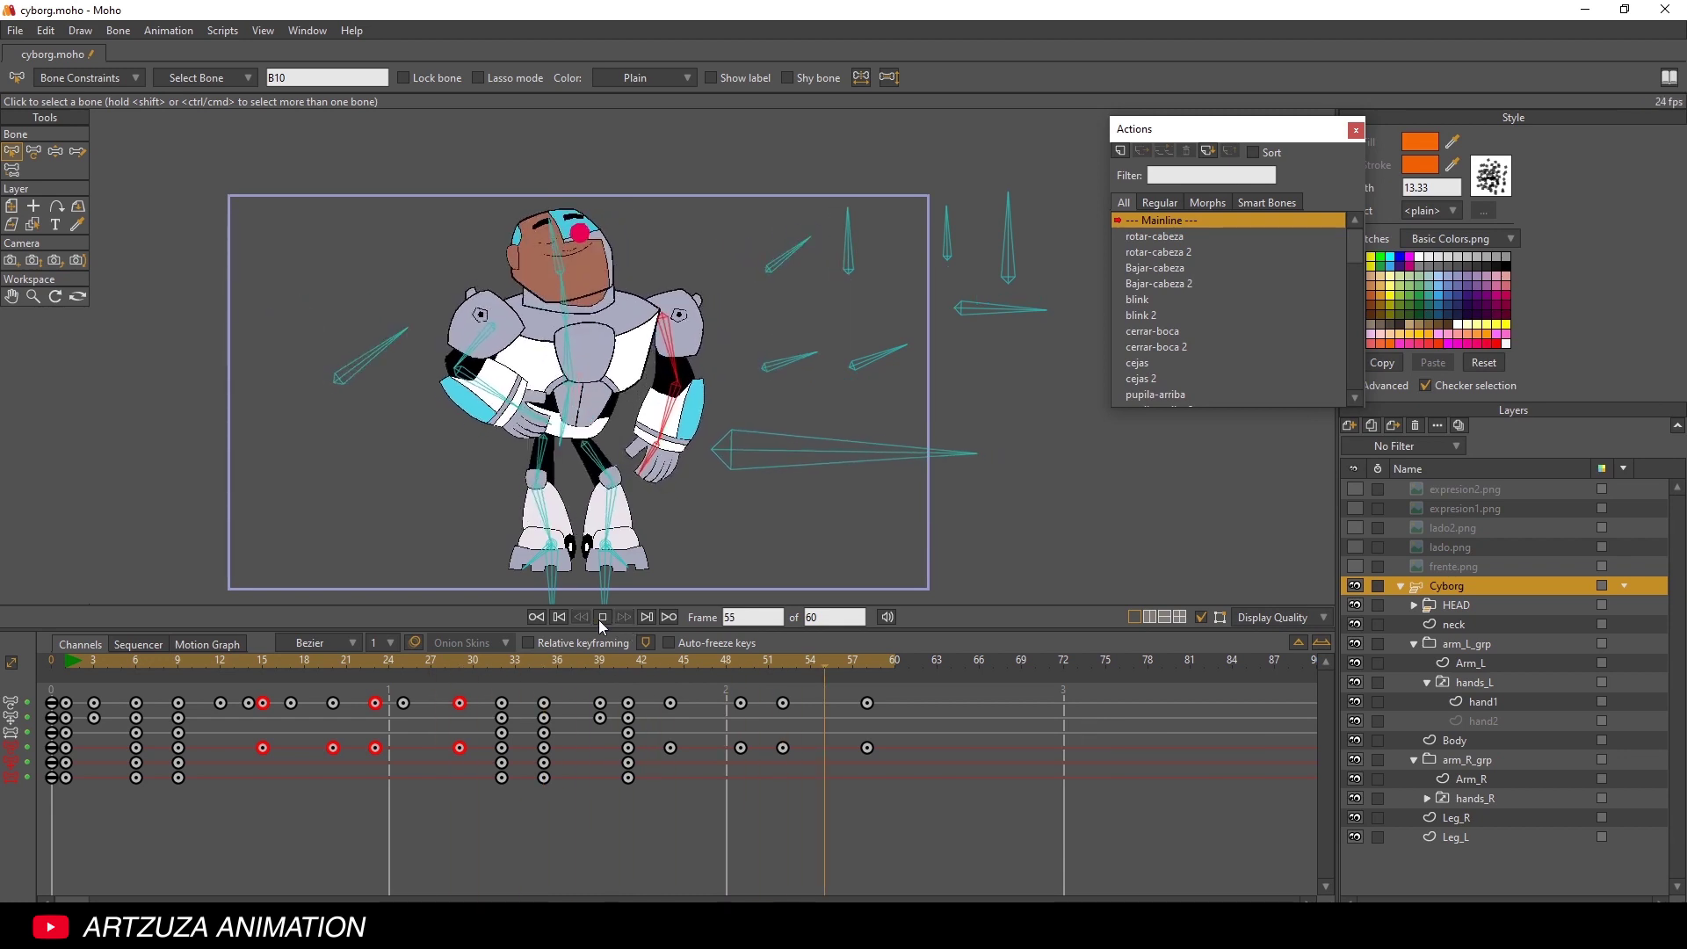
{"action": "left_click", "coordinate": [600, 619]}
{"action": "left_click_drag", "start_coordinate": [569, 667], "coordinate": [670, 669]}
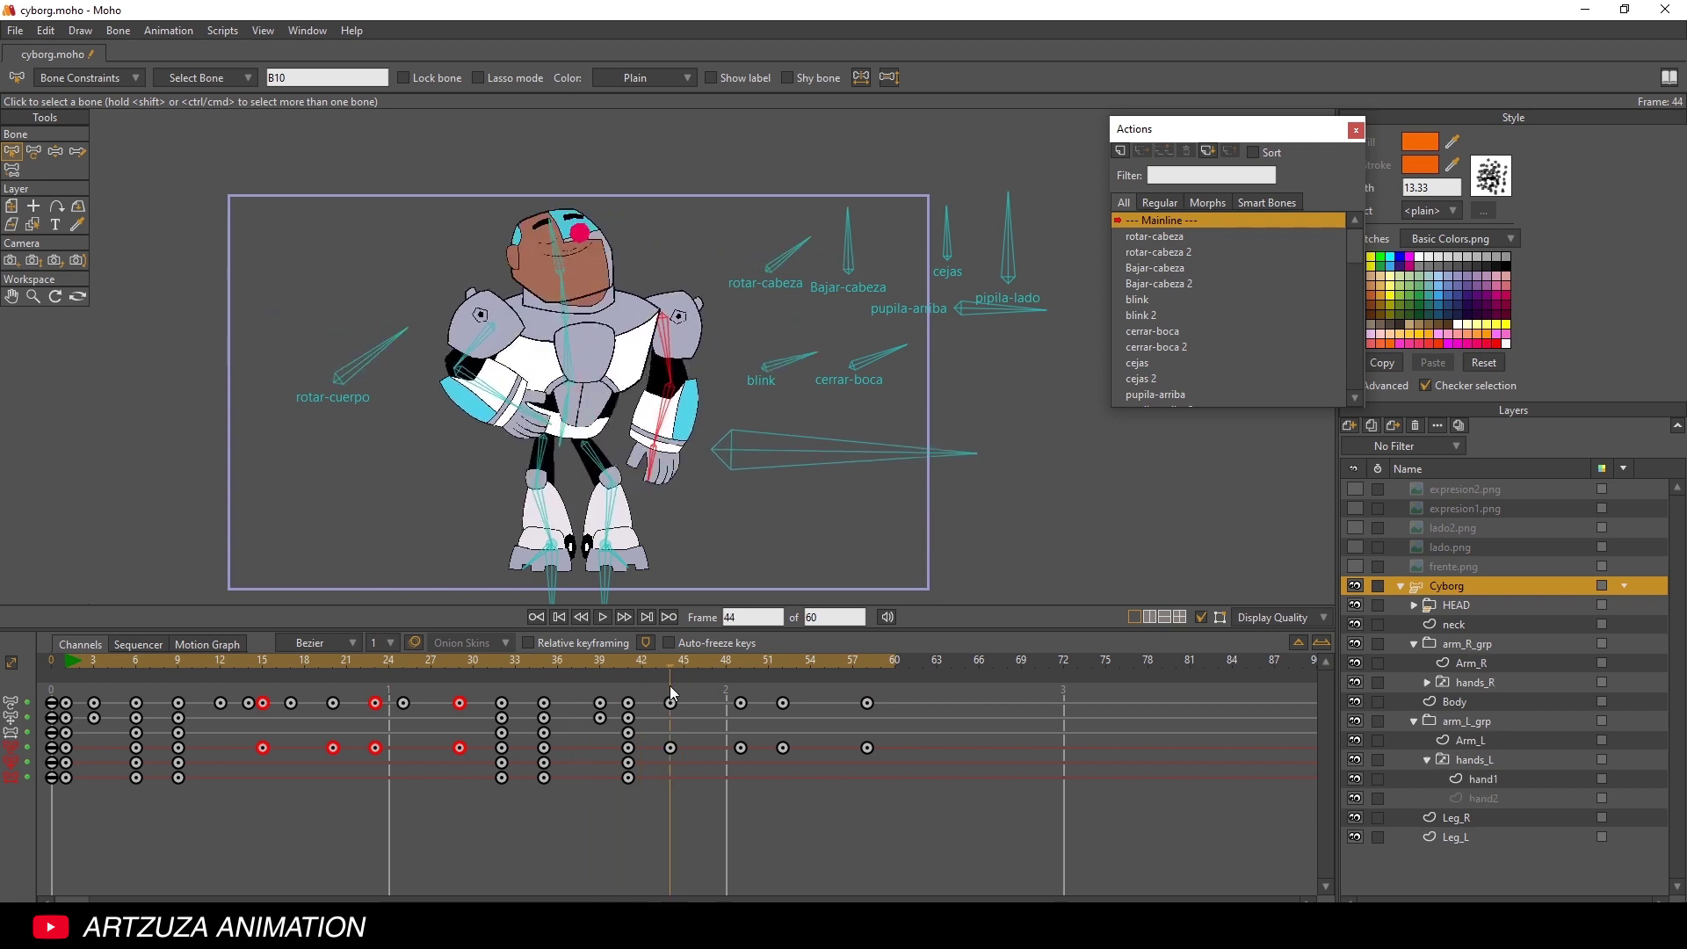
- Delete the left arm keys at frame 44, move the remaining ones to frames 45, 48 and 54, and replay the animation
{"action": "left_click", "coordinate": [672, 749]}
{"action": "key", "text": "Delete"}
{"action": "left_click_drag", "start_coordinate": [727, 743], "coordinate": [803, 761]}
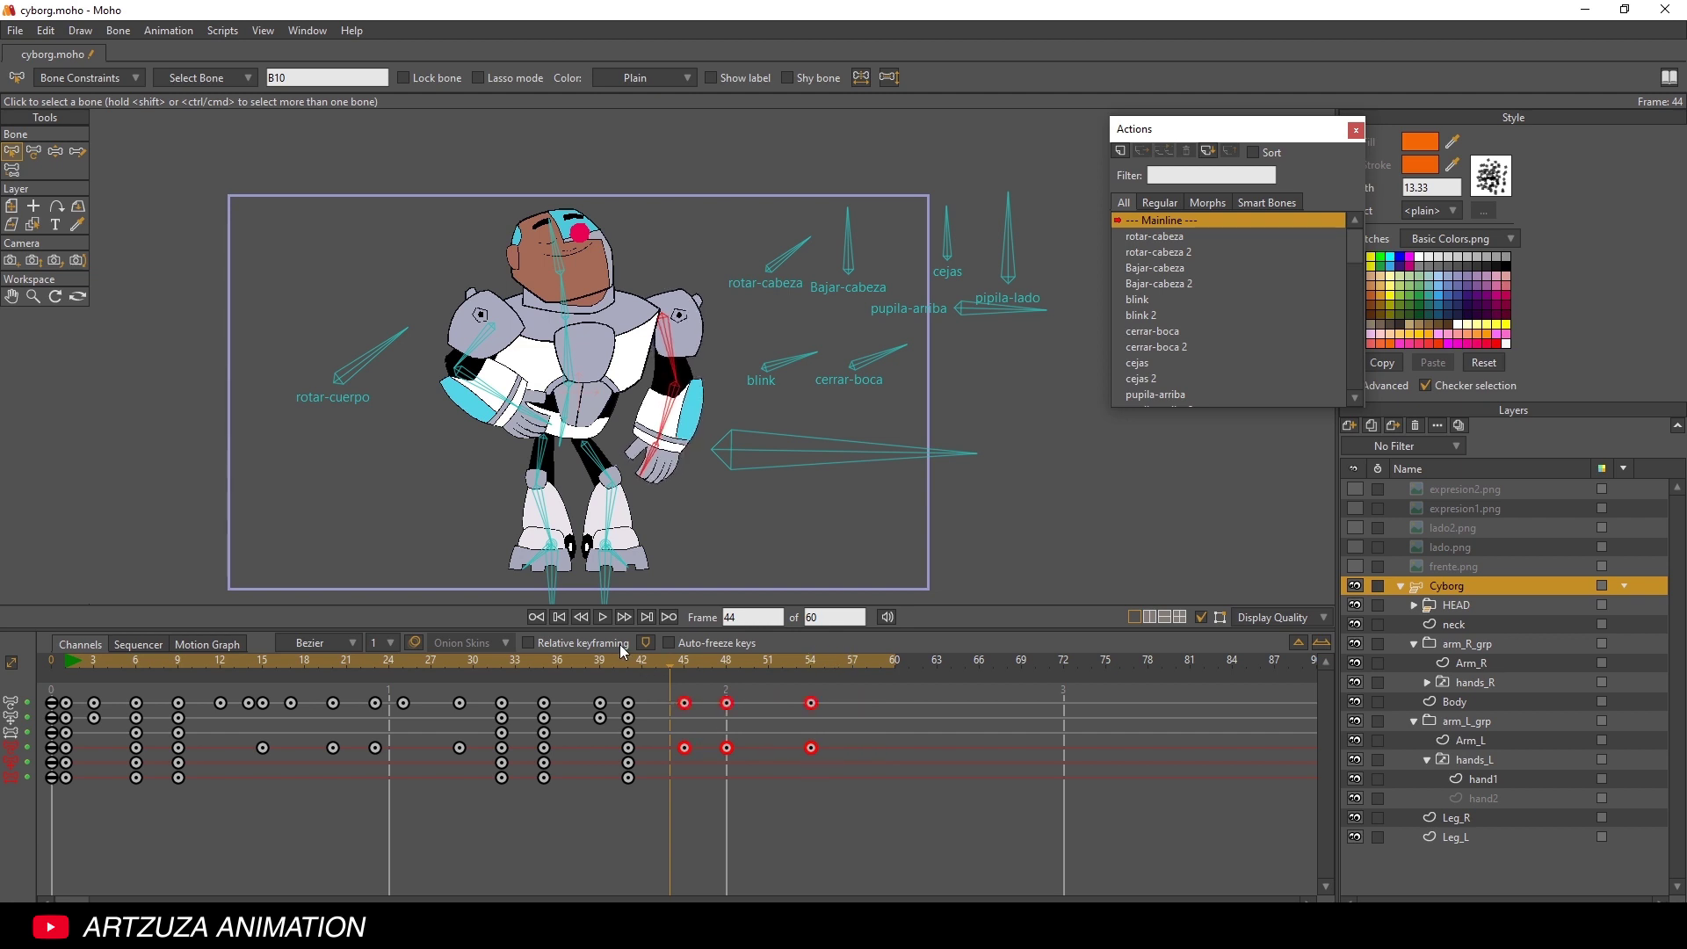
{"action": "left_click", "coordinate": [605, 618]}
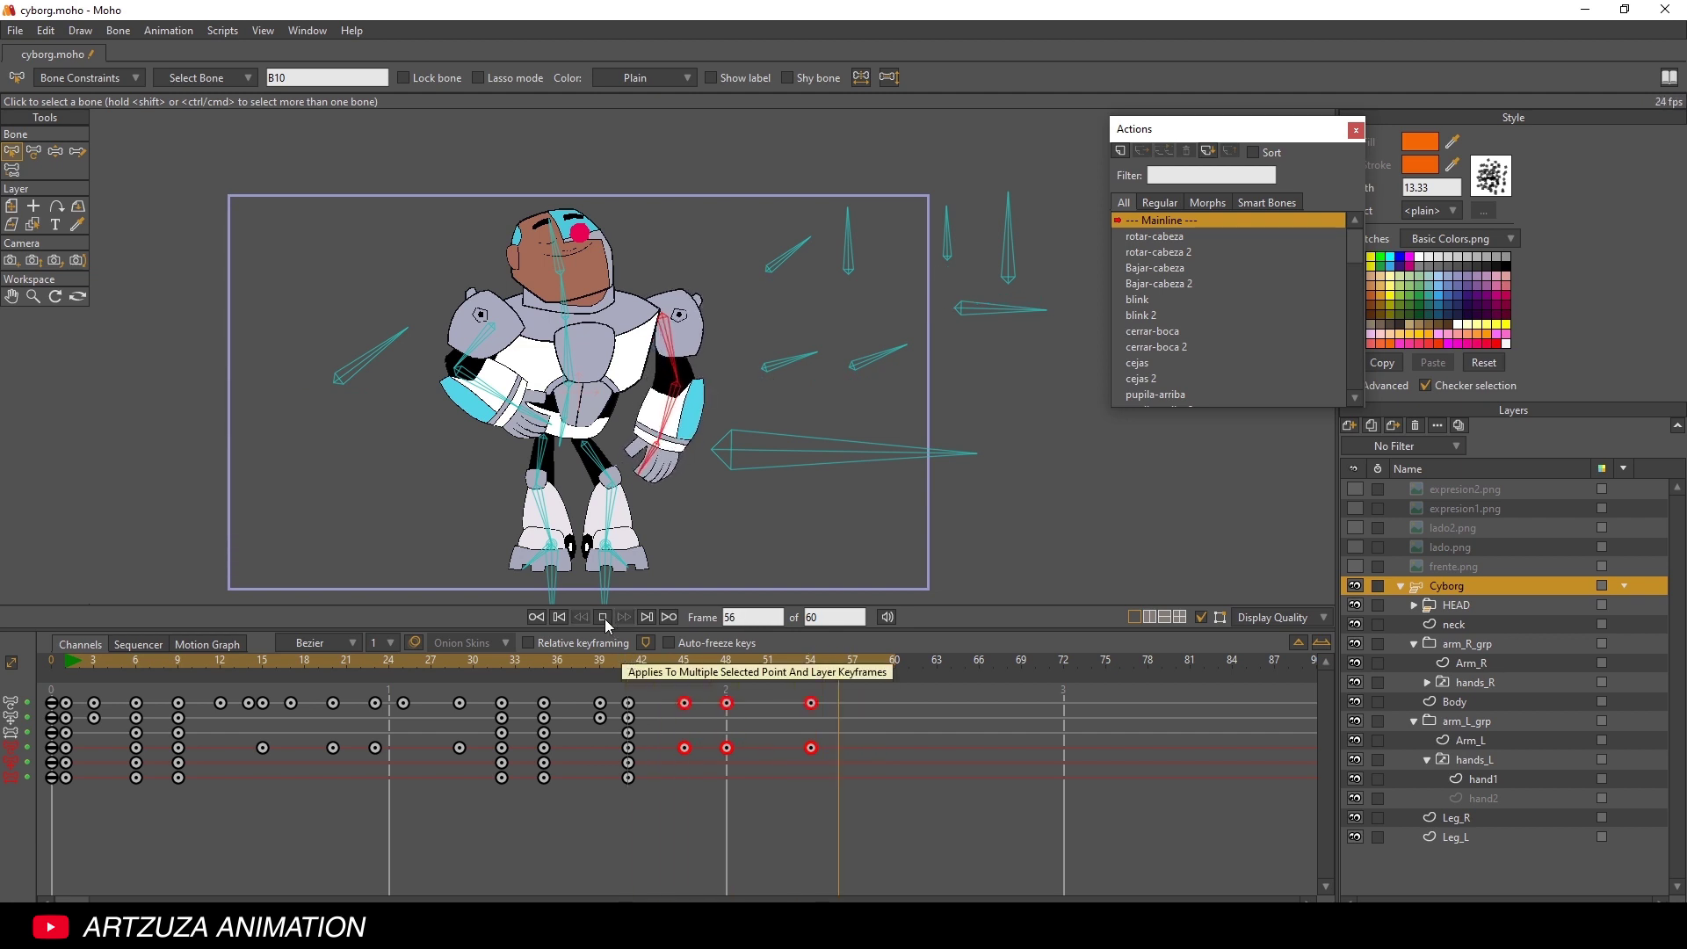
- Bend the left forearm inward toward the body at frame 41 with the Manipulate Bones tool
{"action": "left_click_drag", "start_coordinate": [602, 660], "coordinate": [628, 707]}
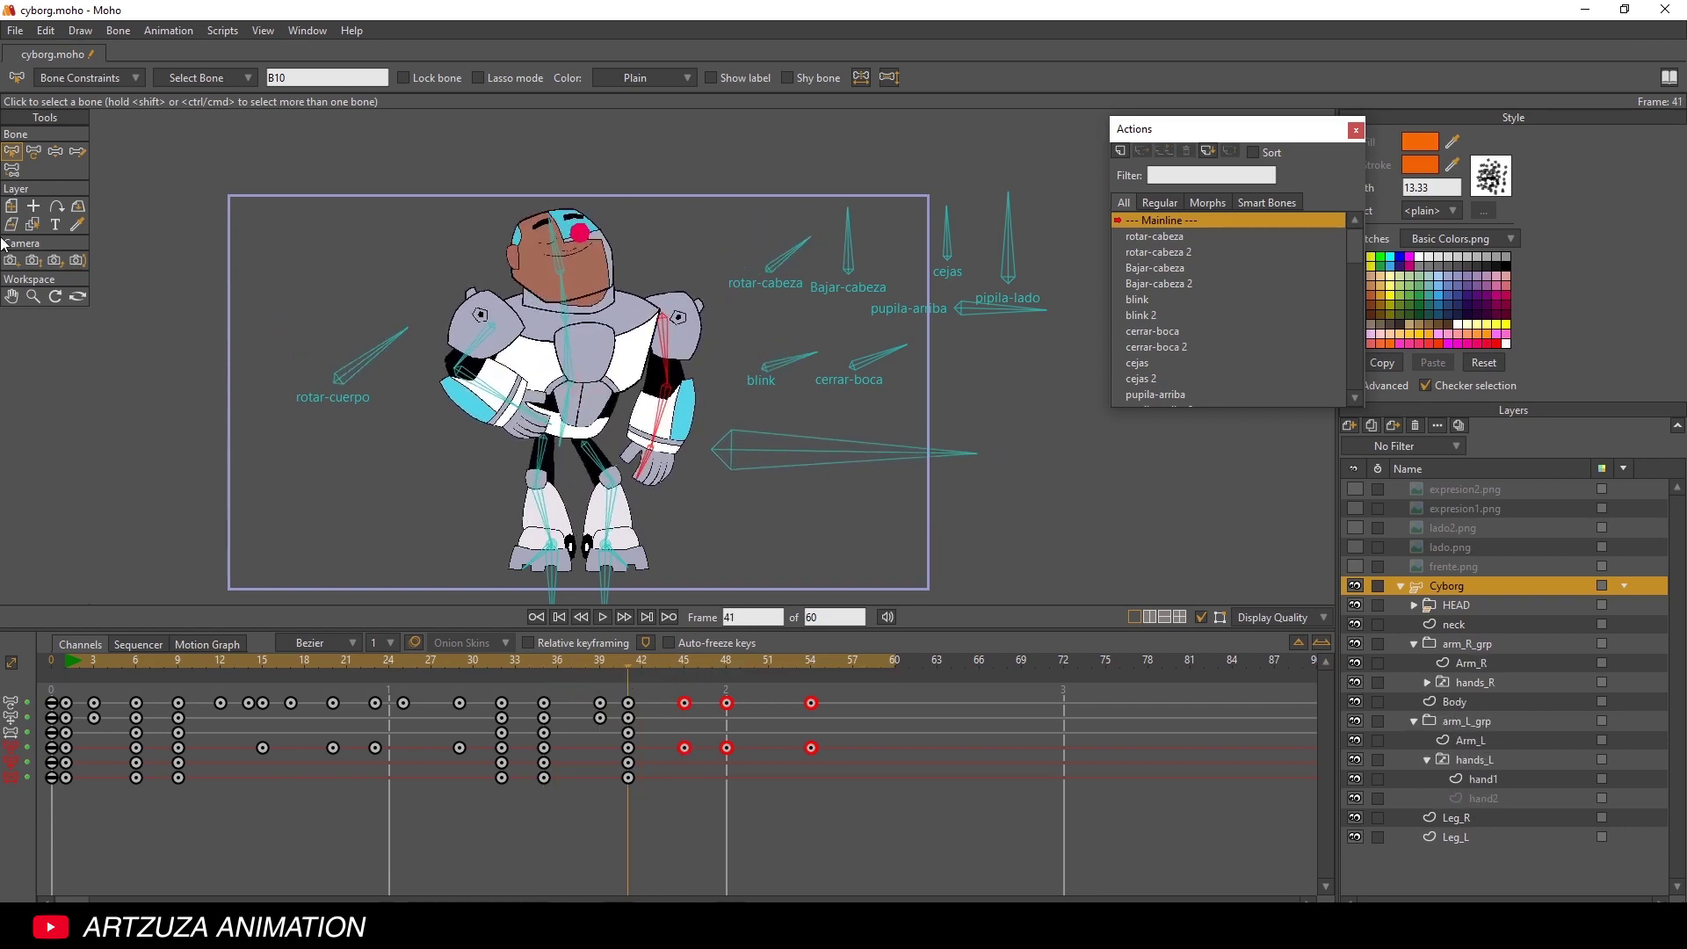
{"action": "left_click", "coordinate": [56, 152]}
{"action": "left_click_drag", "start_coordinate": [669, 420], "coordinate": [656, 416]}
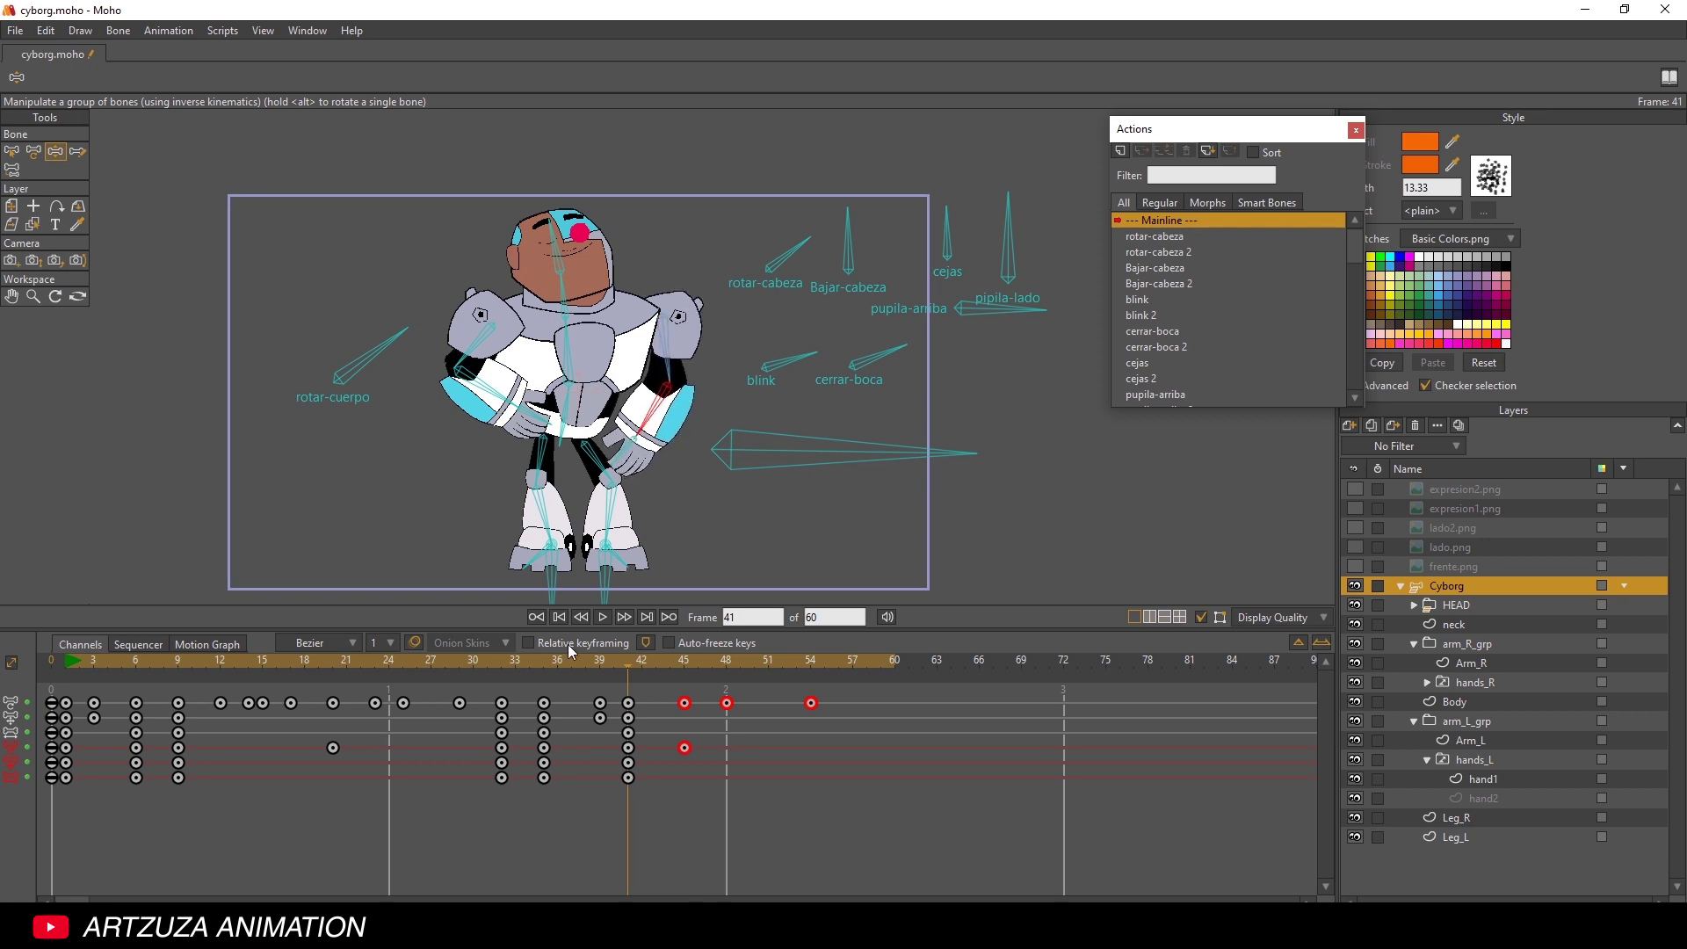
- Bend the left forearm slightly further inward toward the body at frame 45 and check the following frames
{"action": "left_click_drag", "start_coordinate": [527, 661], "coordinate": [683, 686]}
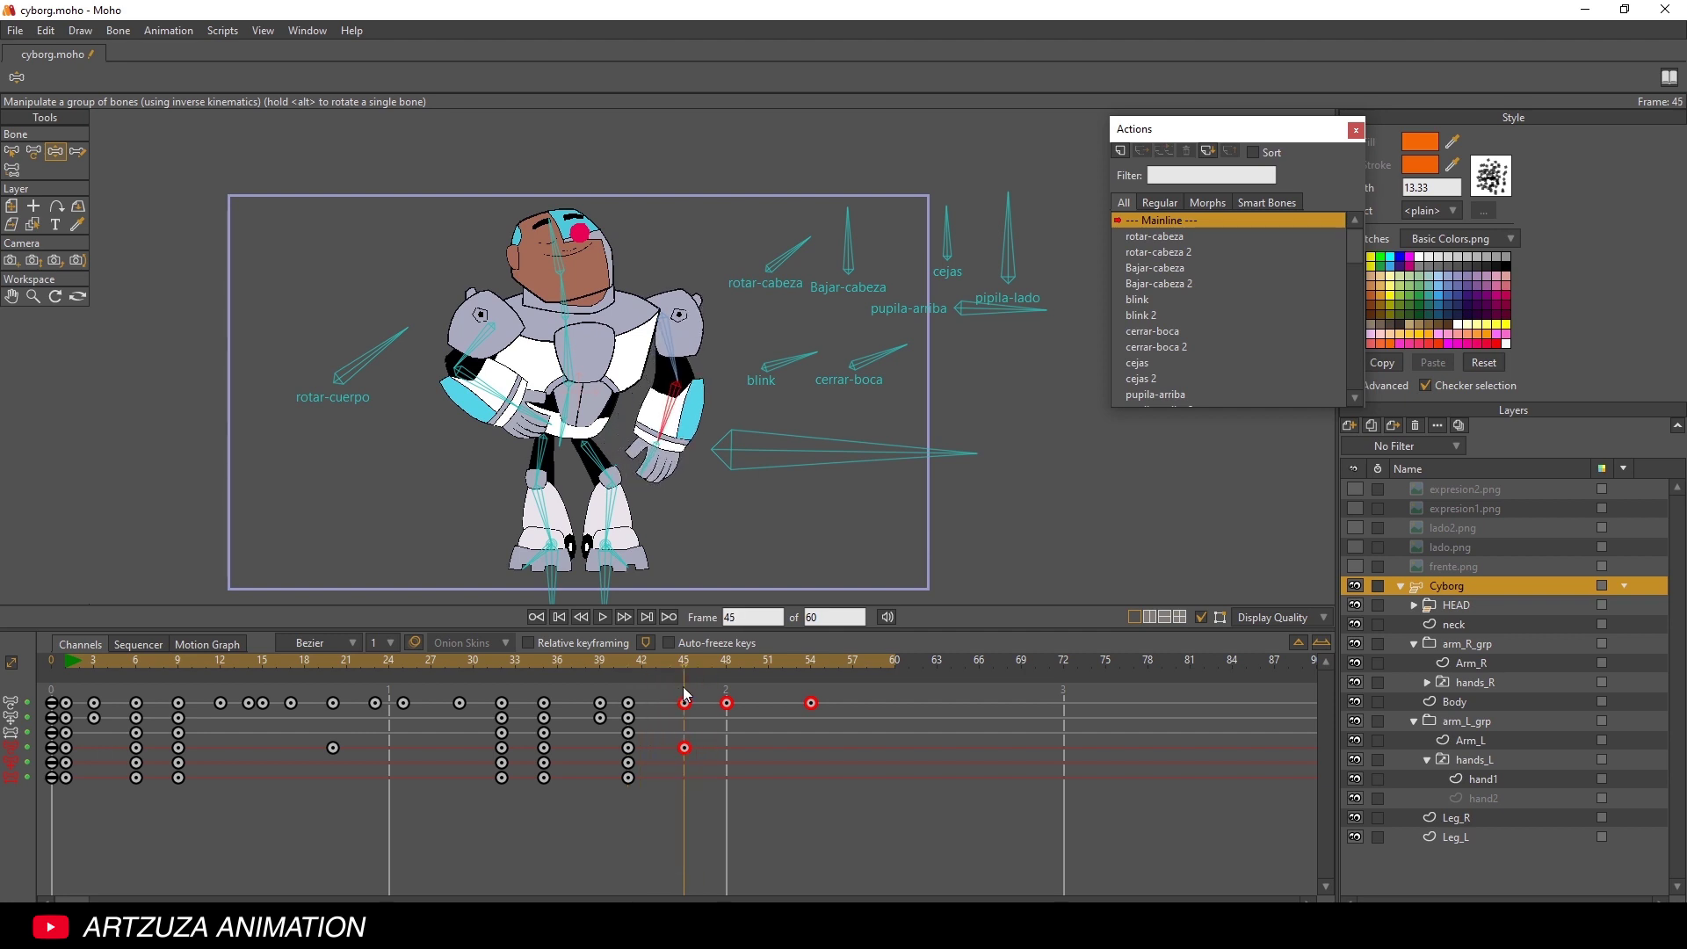
{"action": "left_click_drag", "start_coordinate": [676, 429], "coordinate": [666, 425]}
{"action": "left_click_drag", "start_coordinate": [613, 659], "coordinate": [772, 662]}
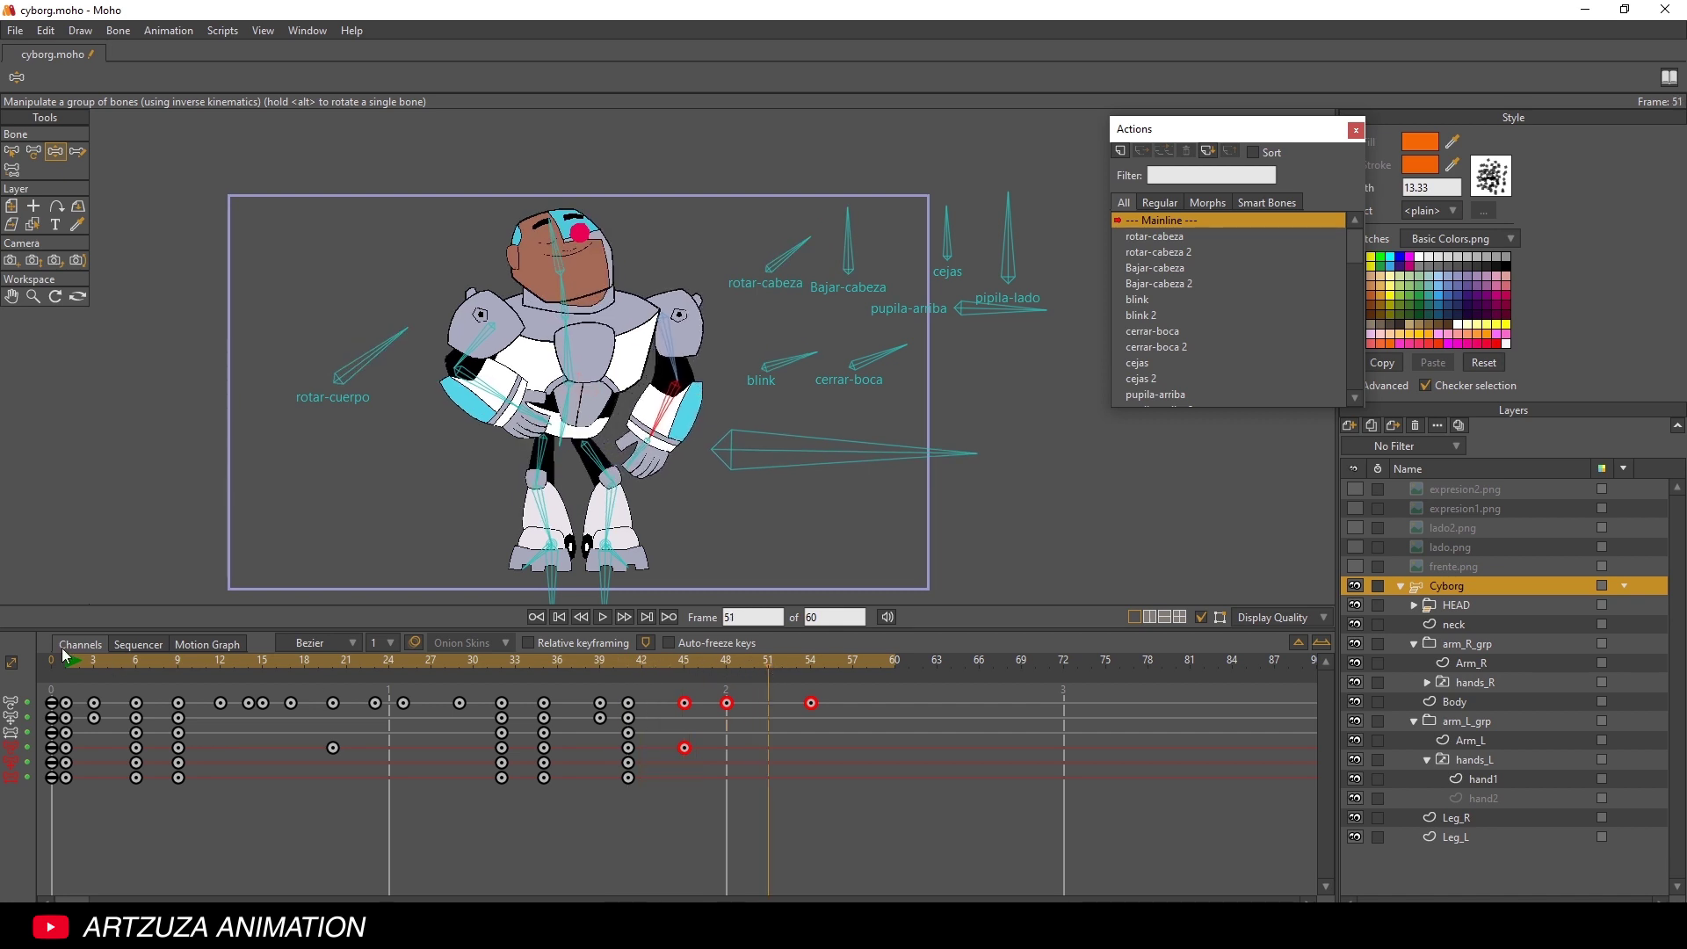
- Select all the bones, copy their keys at frame 1 and paste them at frame 54
{"action": "left_click", "coordinate": [11, 151]}
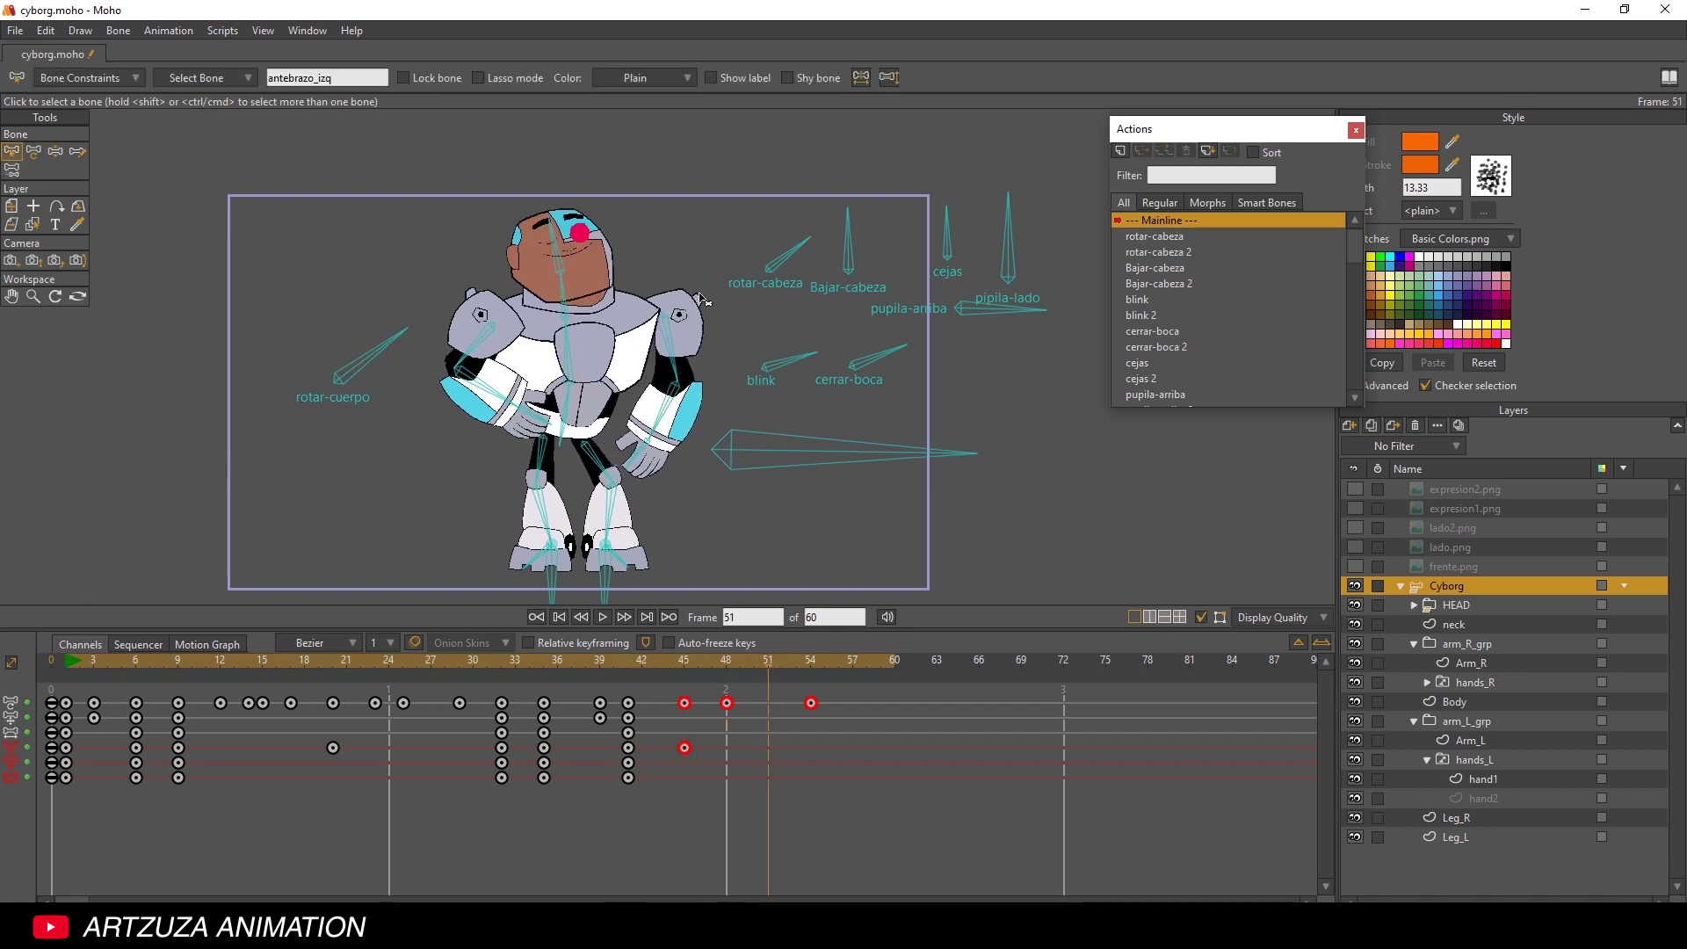
{"action": "left_click", "coordinate": [648, 463]}
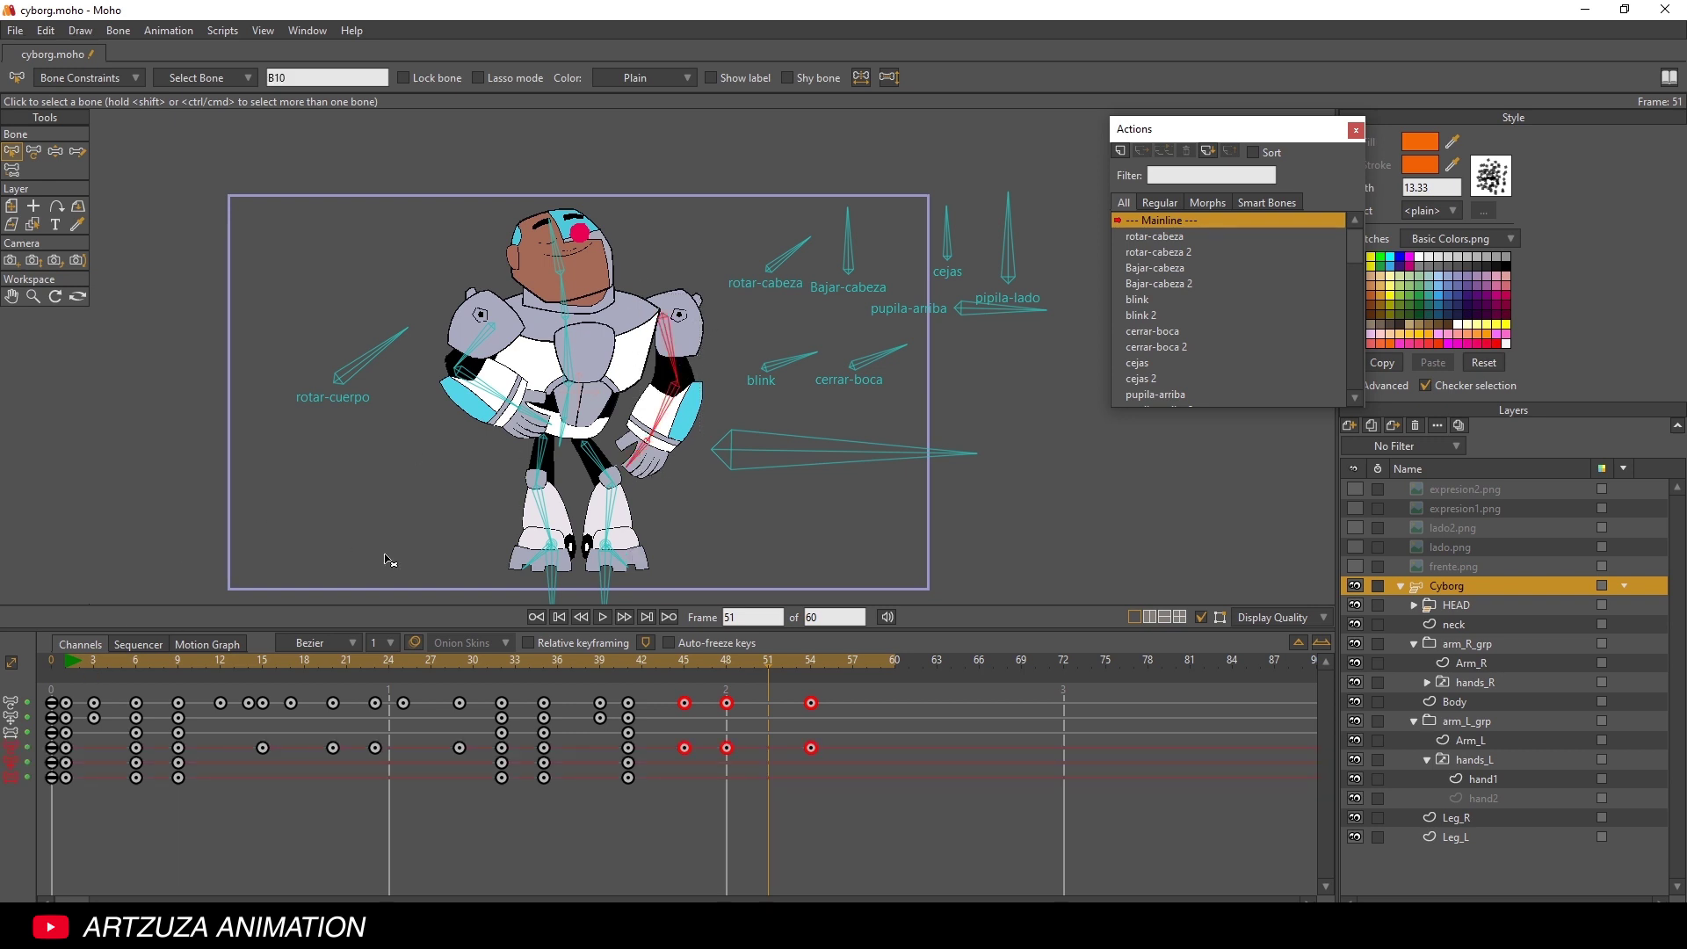
{"action": "left_click_drag", "start_coordinate": [73, 787], "coordinate": [69, 757]}
{"action": "left_click_drag", "start_coordinate": [253, 151], "coordinate": [1107, 661]}
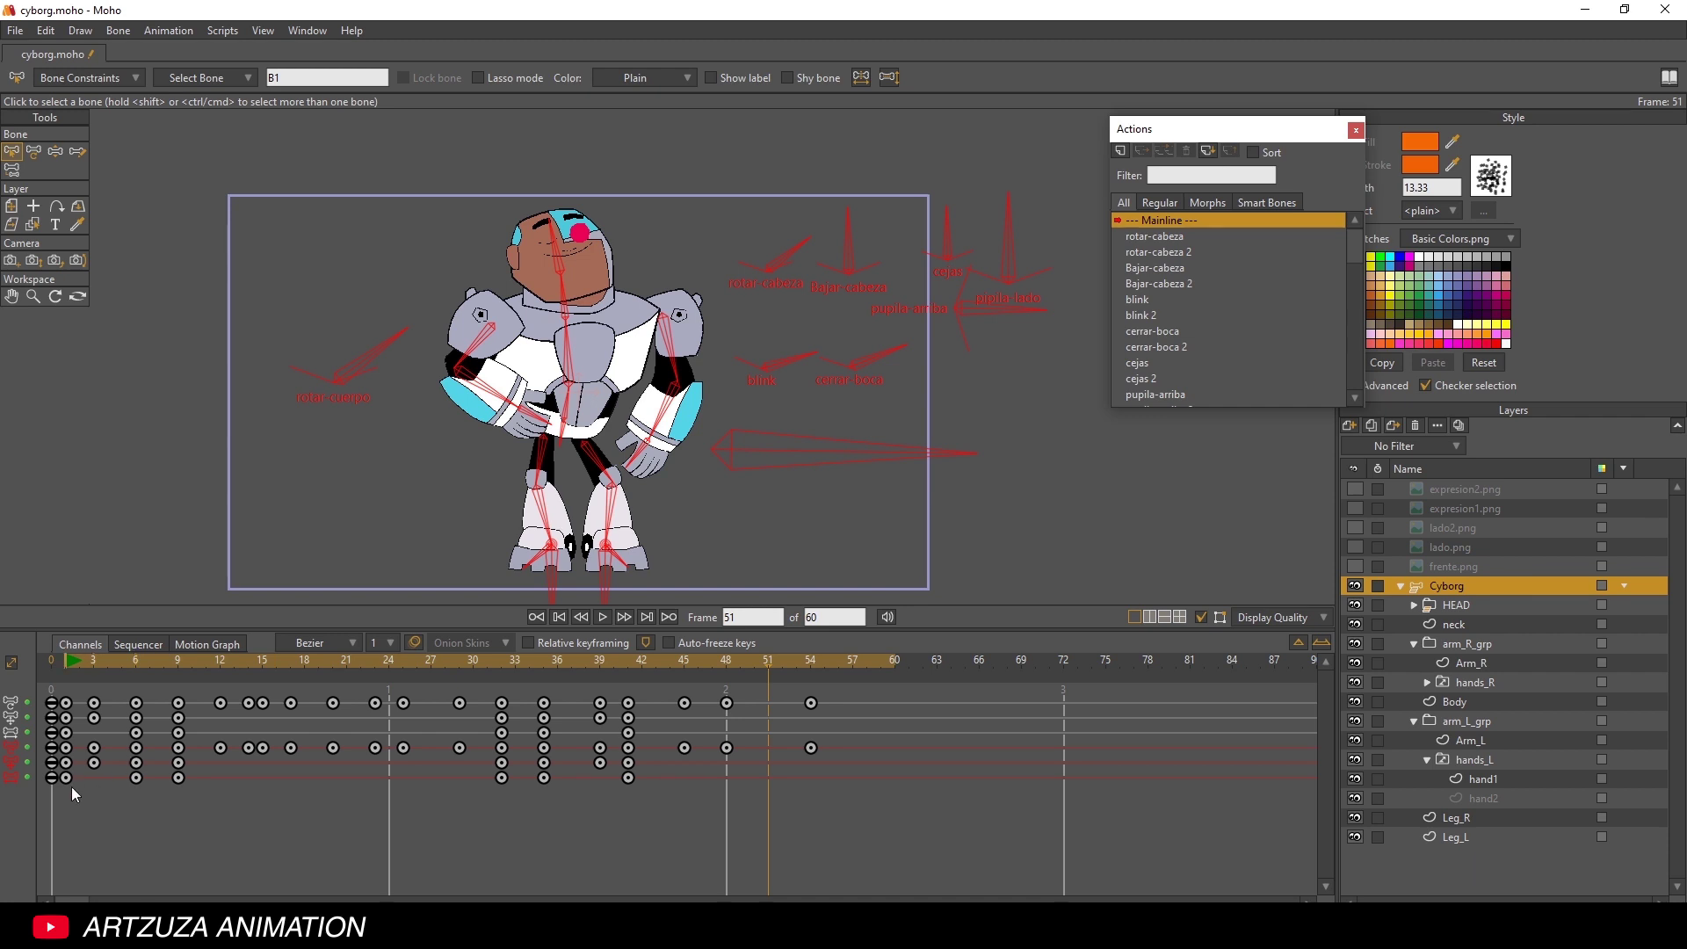
{"action": "left_click_drag", "start_coordinate": [71, 787], "coordinate": [68, 743]}
{"action": "left_click", "coordinate": [810, 660]}
{"action": "key", "text": "ctrl+v"}
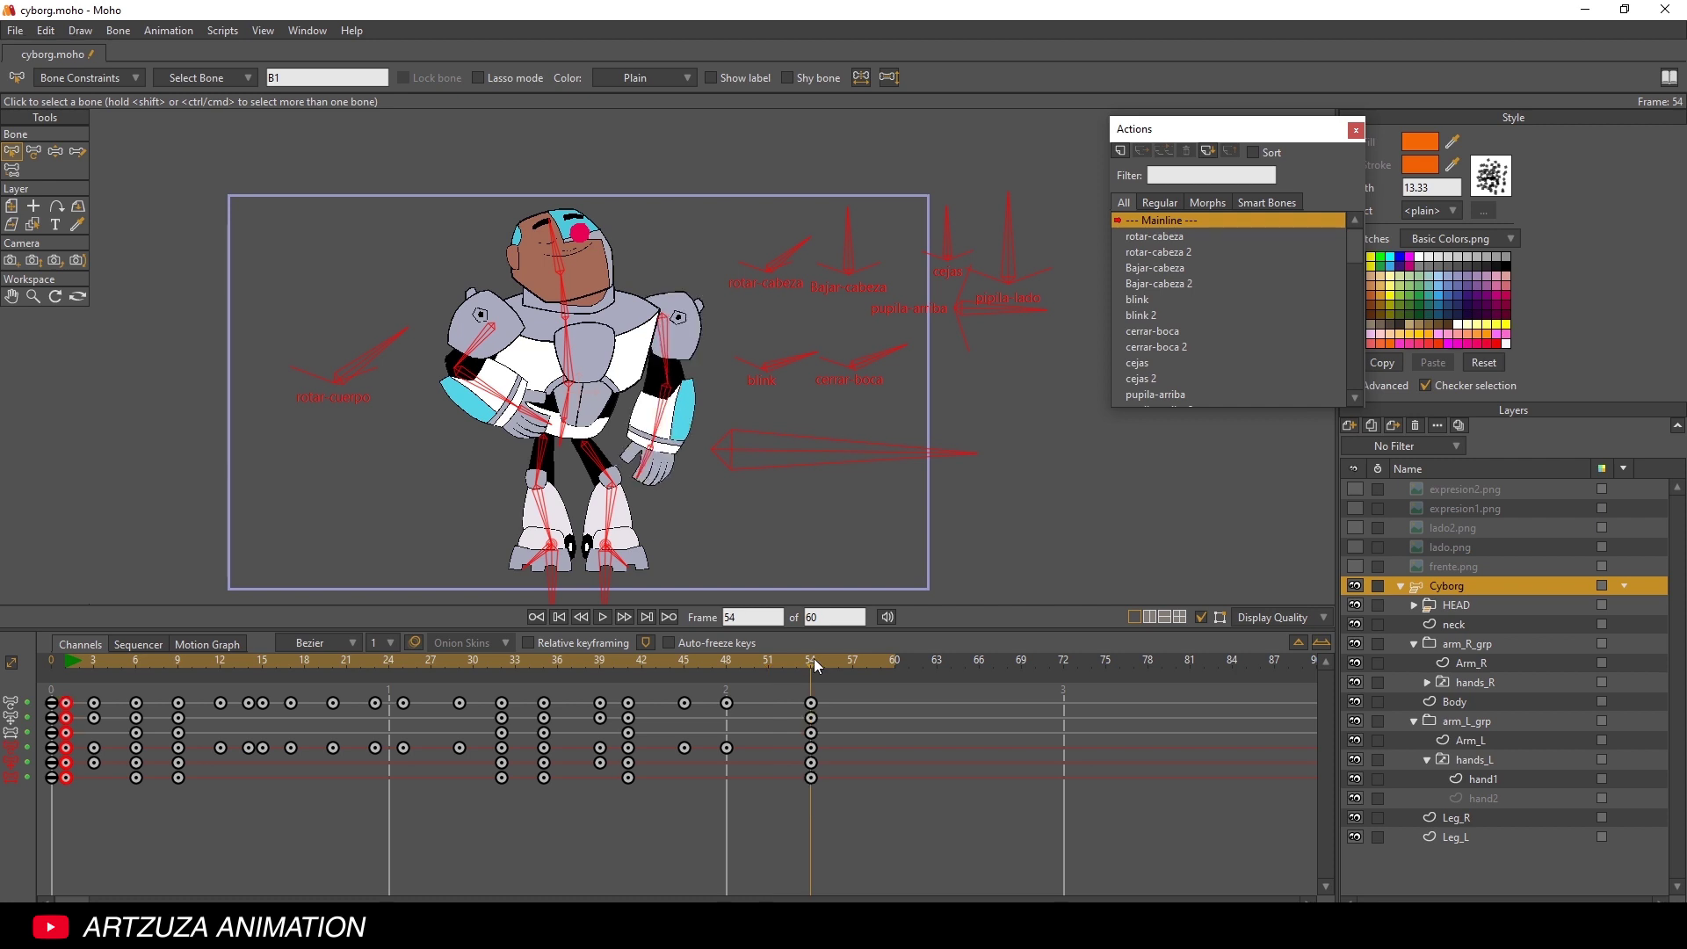
- Compare the poses at frames 1 and 54 and play the animation with the bone overlay hidden
{"action": "left_click", "coordinate": [67, 657]}
{"action": "left_click", "coordinate": [809, 664]}
{"action": "left_click", "coordinate": [67, 657]}
{"action": "left_click_drag", "start_coordinate": [812, 657], "coordinate": [66, 659]}
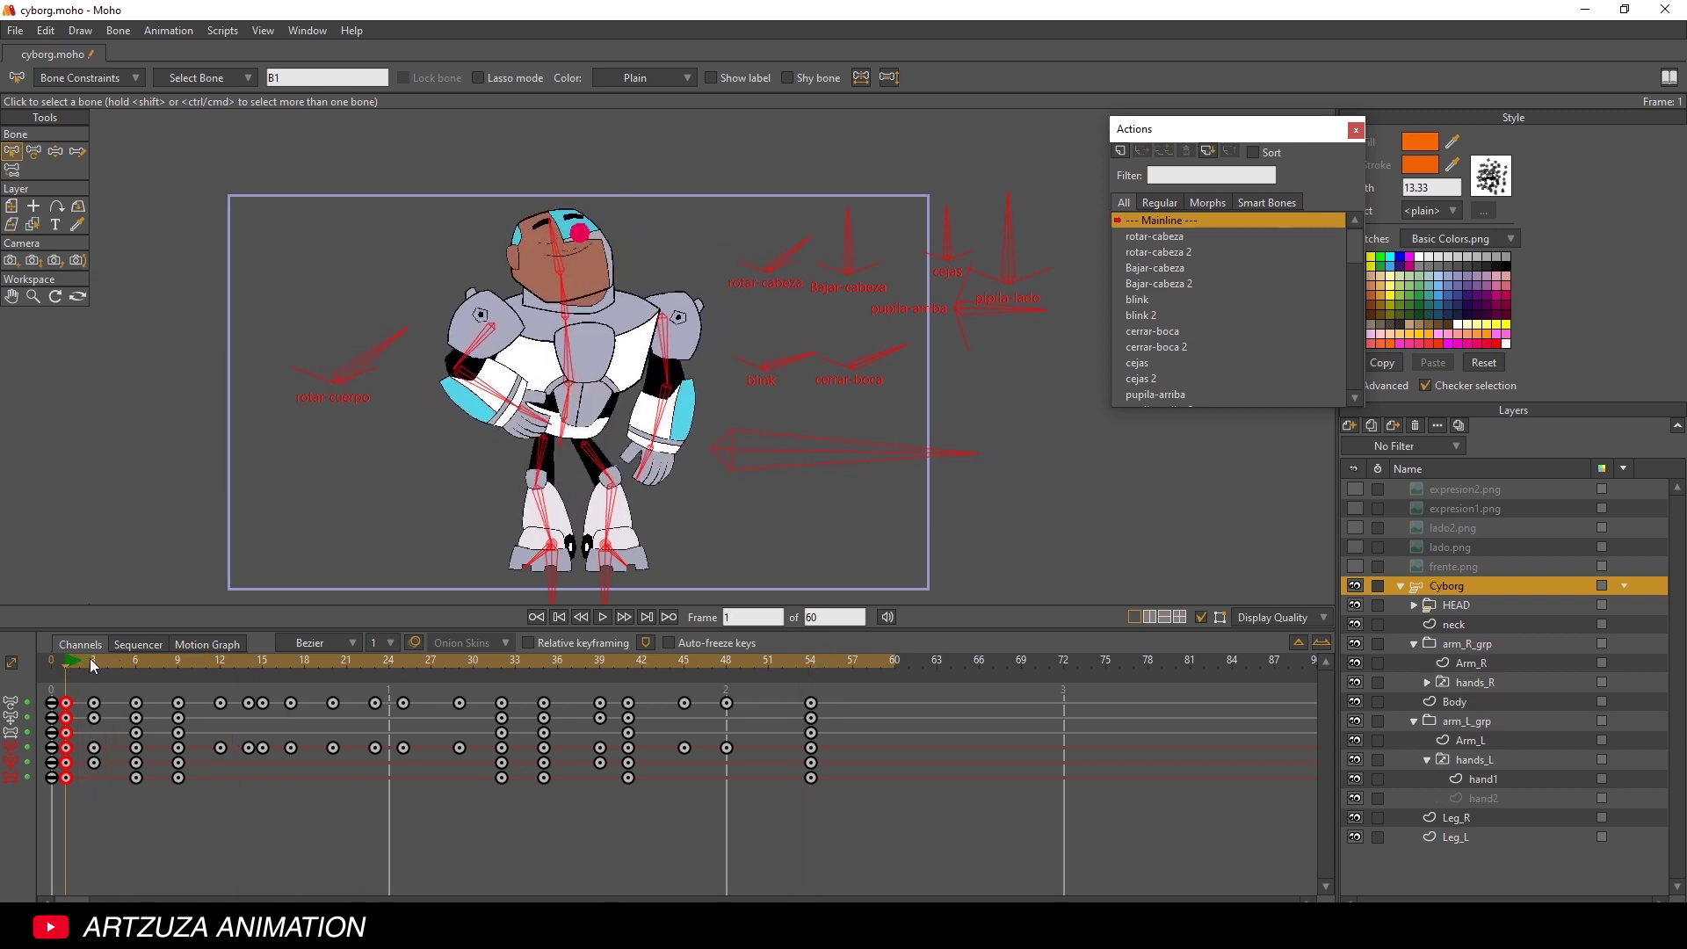
{"action": "left_click", "coordinate": [603, 615]}
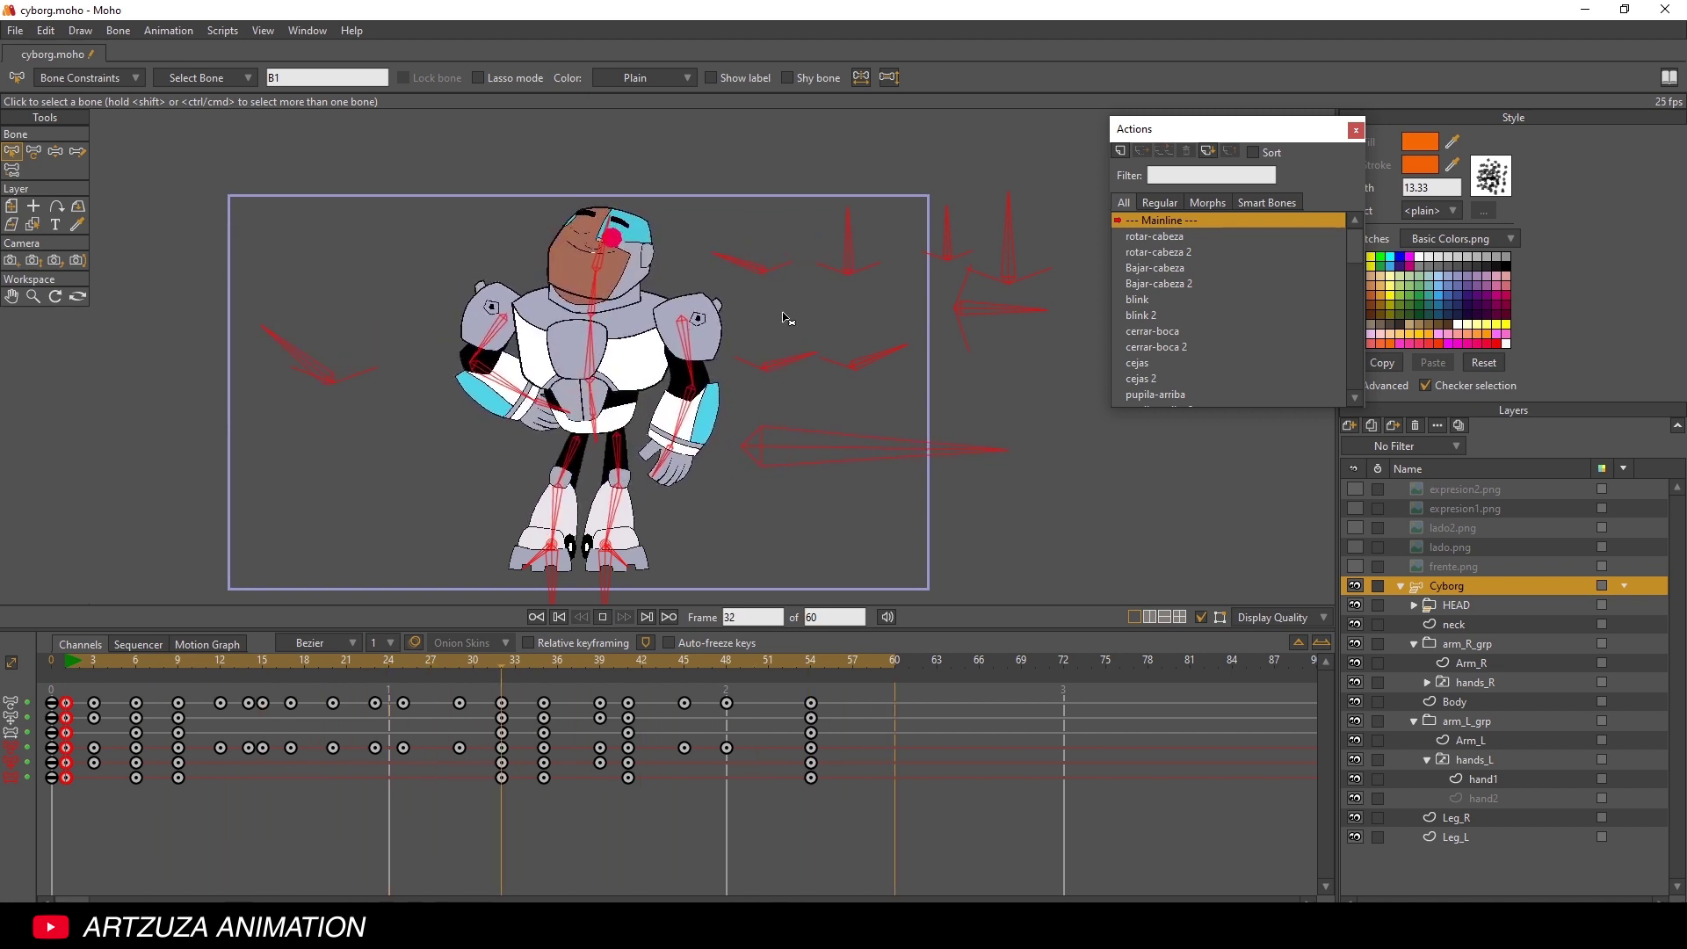
{"action": "left_click", "coordinate": [1200, 617]}
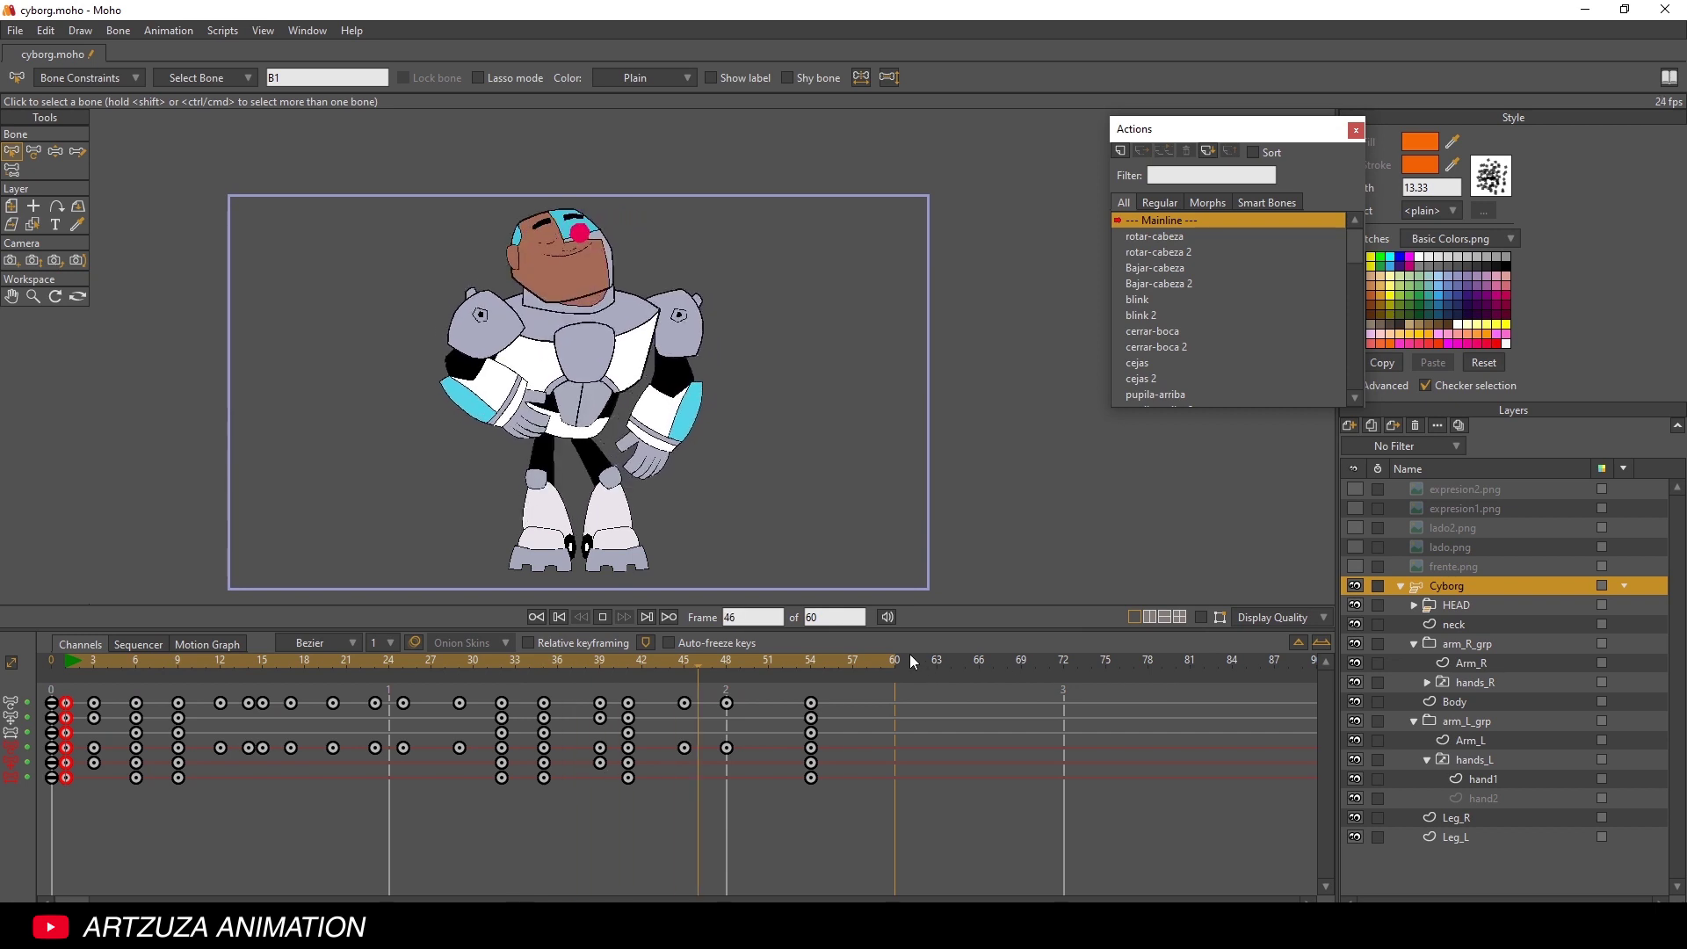
{"action": "left_click", "coordinate": [634, 397]}
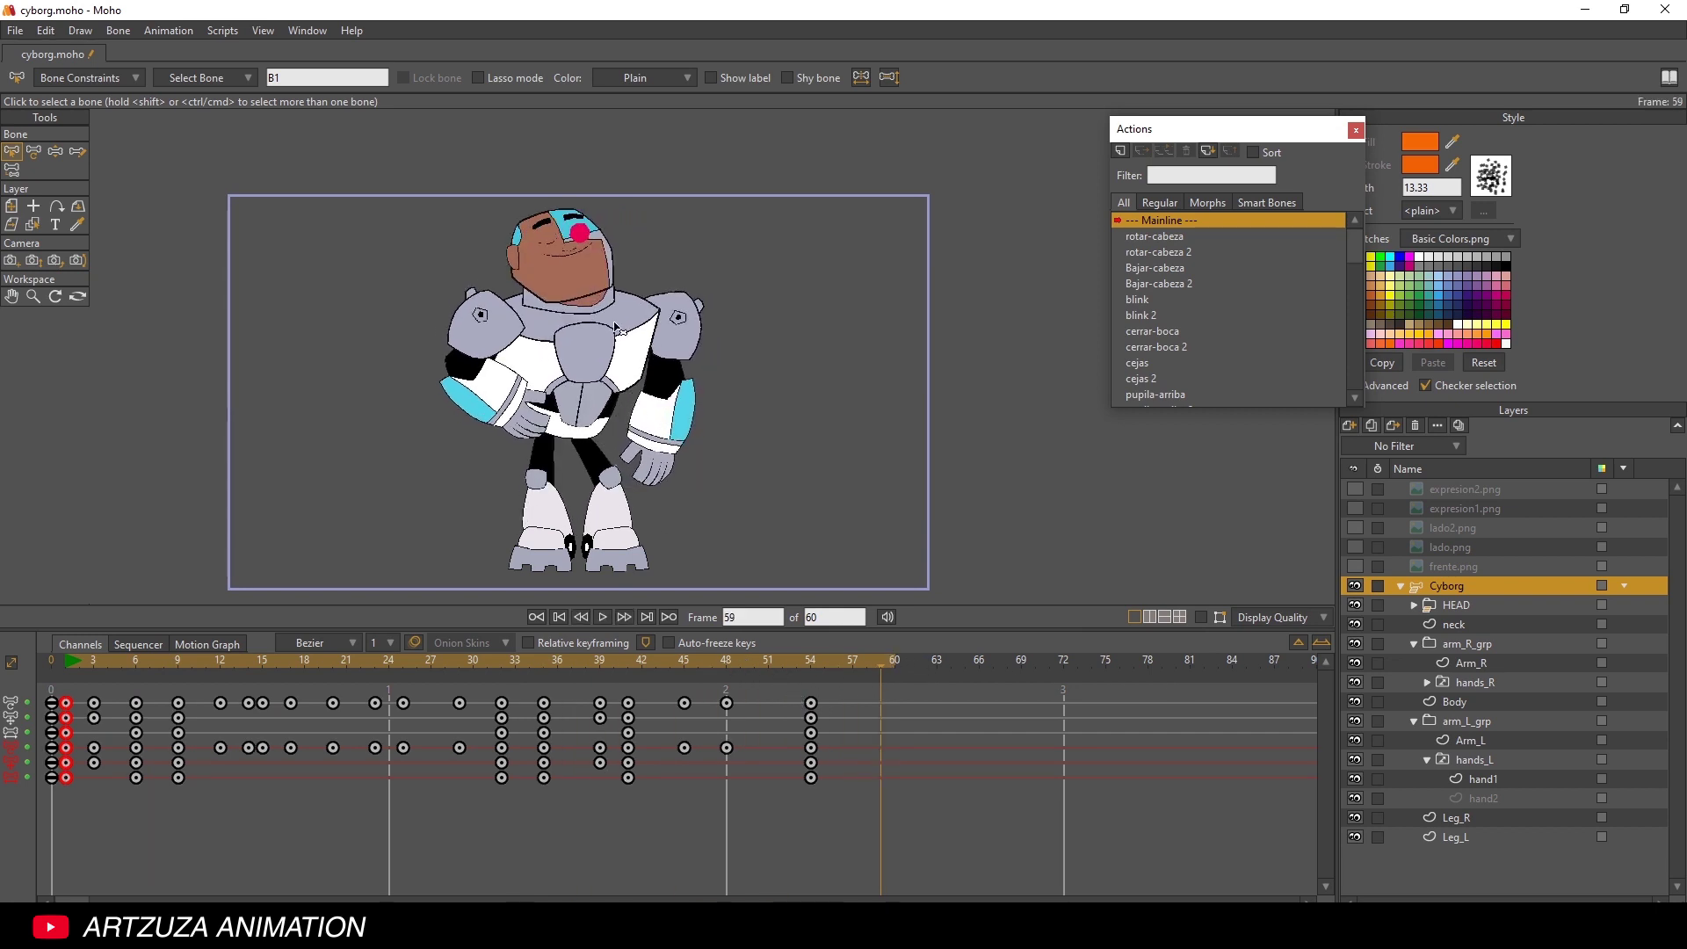
- Show the bone overlay again and rework the left forearm's swing with keys at frames 43 and 45, removing the frame 48 key
{"action": "left_click_drag", "start_coordinate": [637, 660], "coordinate": [671, 672]}
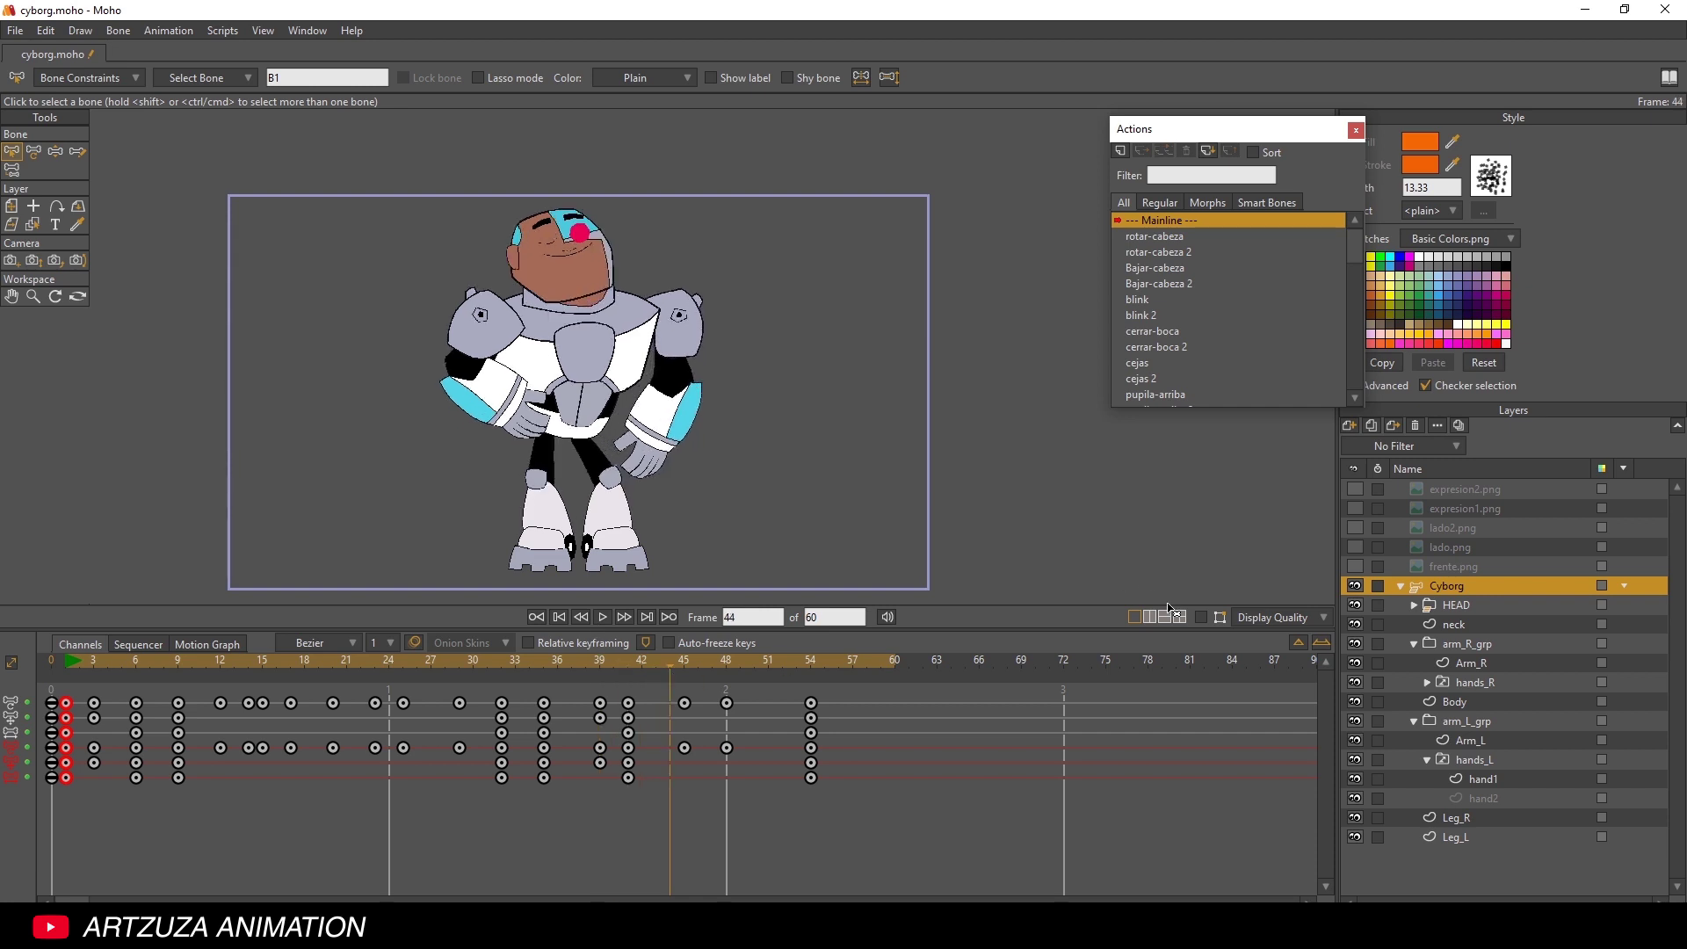
{"action": "left_click", "coordinate": [1202, 617]}
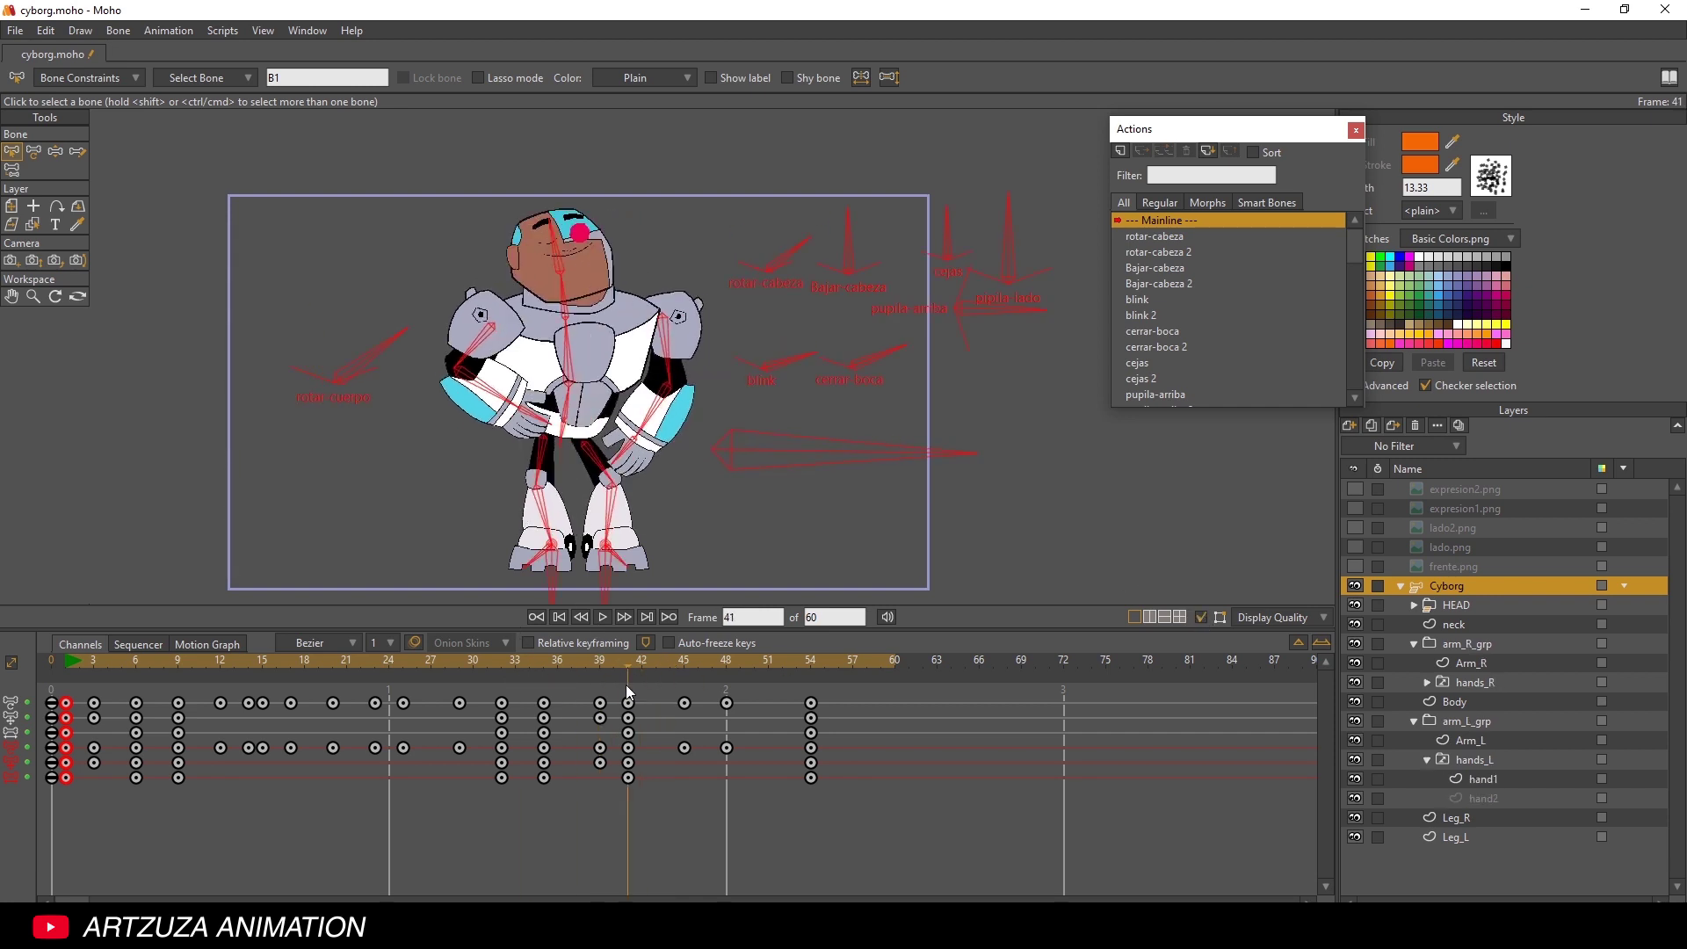
{"action": "key", "text": "z"}
{"action": "key", "text": "ctrl+Right"}
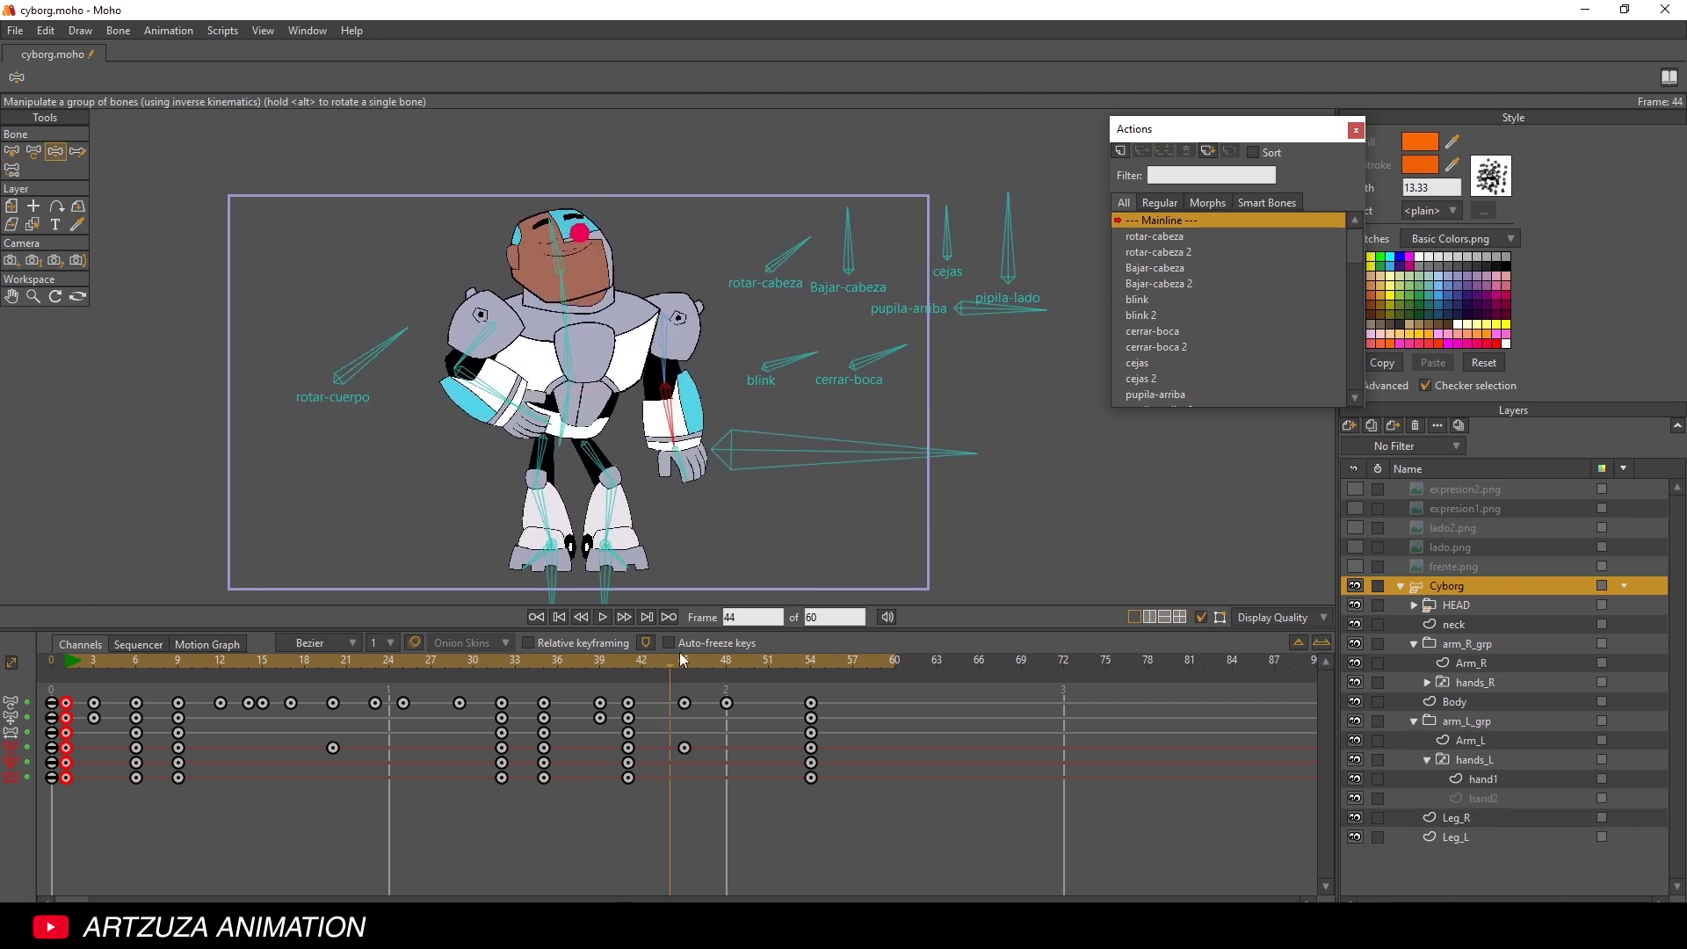
{"action": "left_click_drag", "start_coordinate": [667, 465], "coordinate": [700, 483]}
{"action": "key", "text": "b"}
{"action": "key", "text": "ctrl+z"}
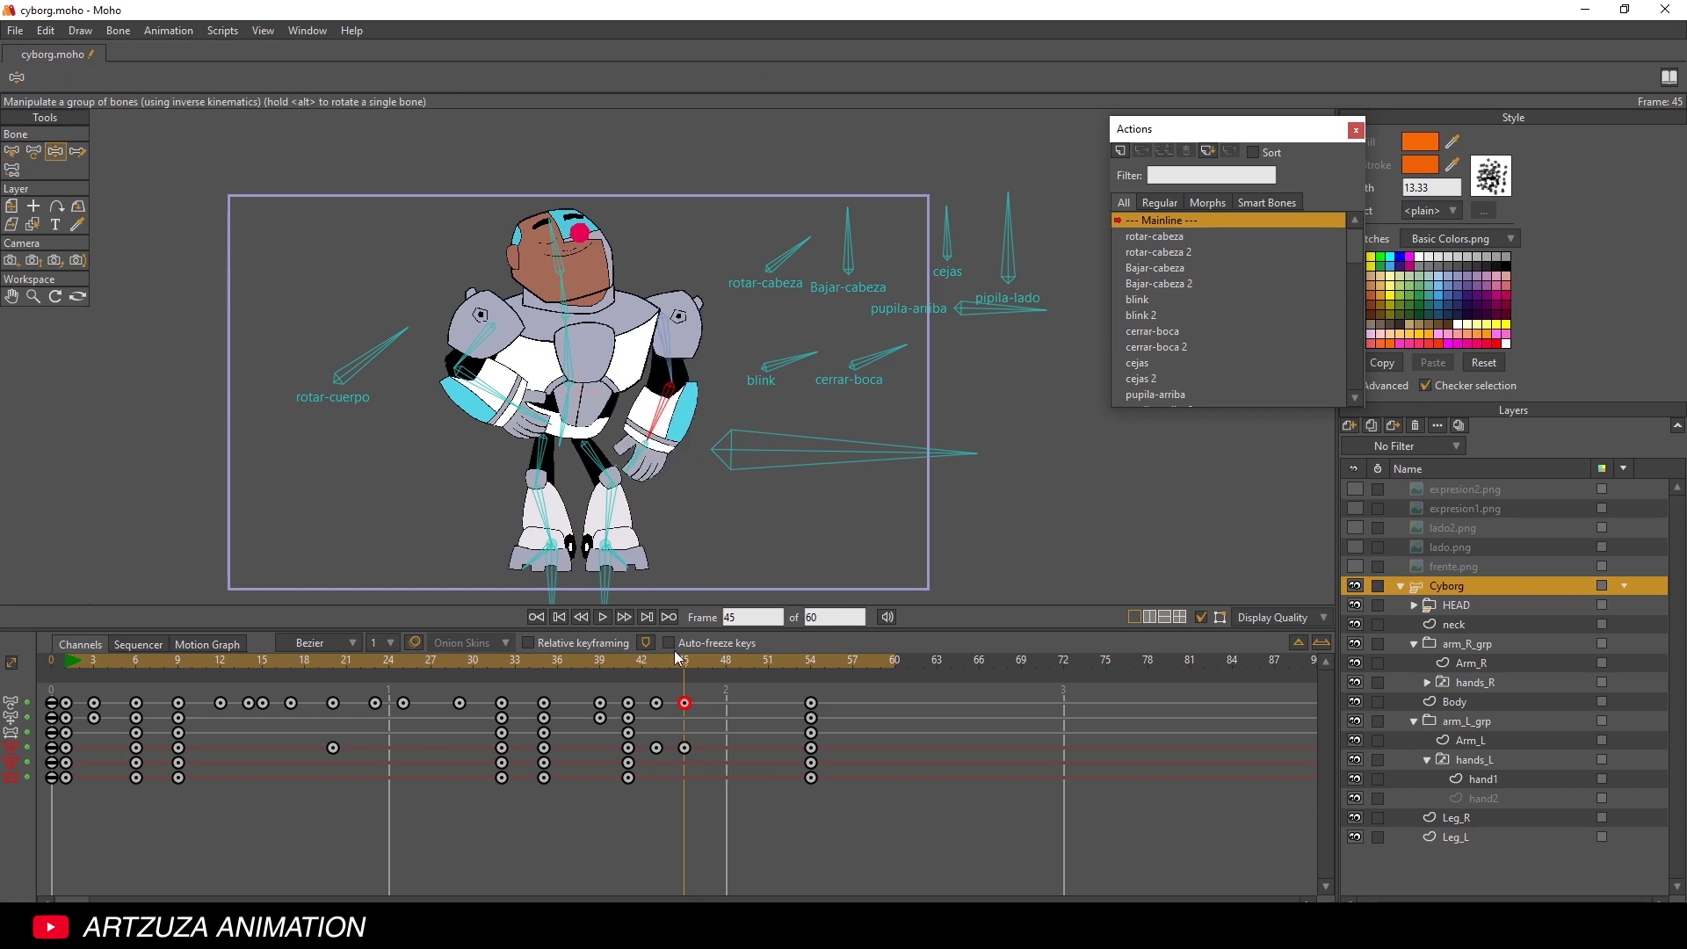
- Try shifting the left arm keys at frames 43 and 45 earlier to frames 41 and 43
{"action": "left_click", "coordinate": [627, 660]}
{"action": "left_click", "coordinate": [656, 747]}
{"action": "left_click", "coordinate": [684, 748], "text": "shift"}
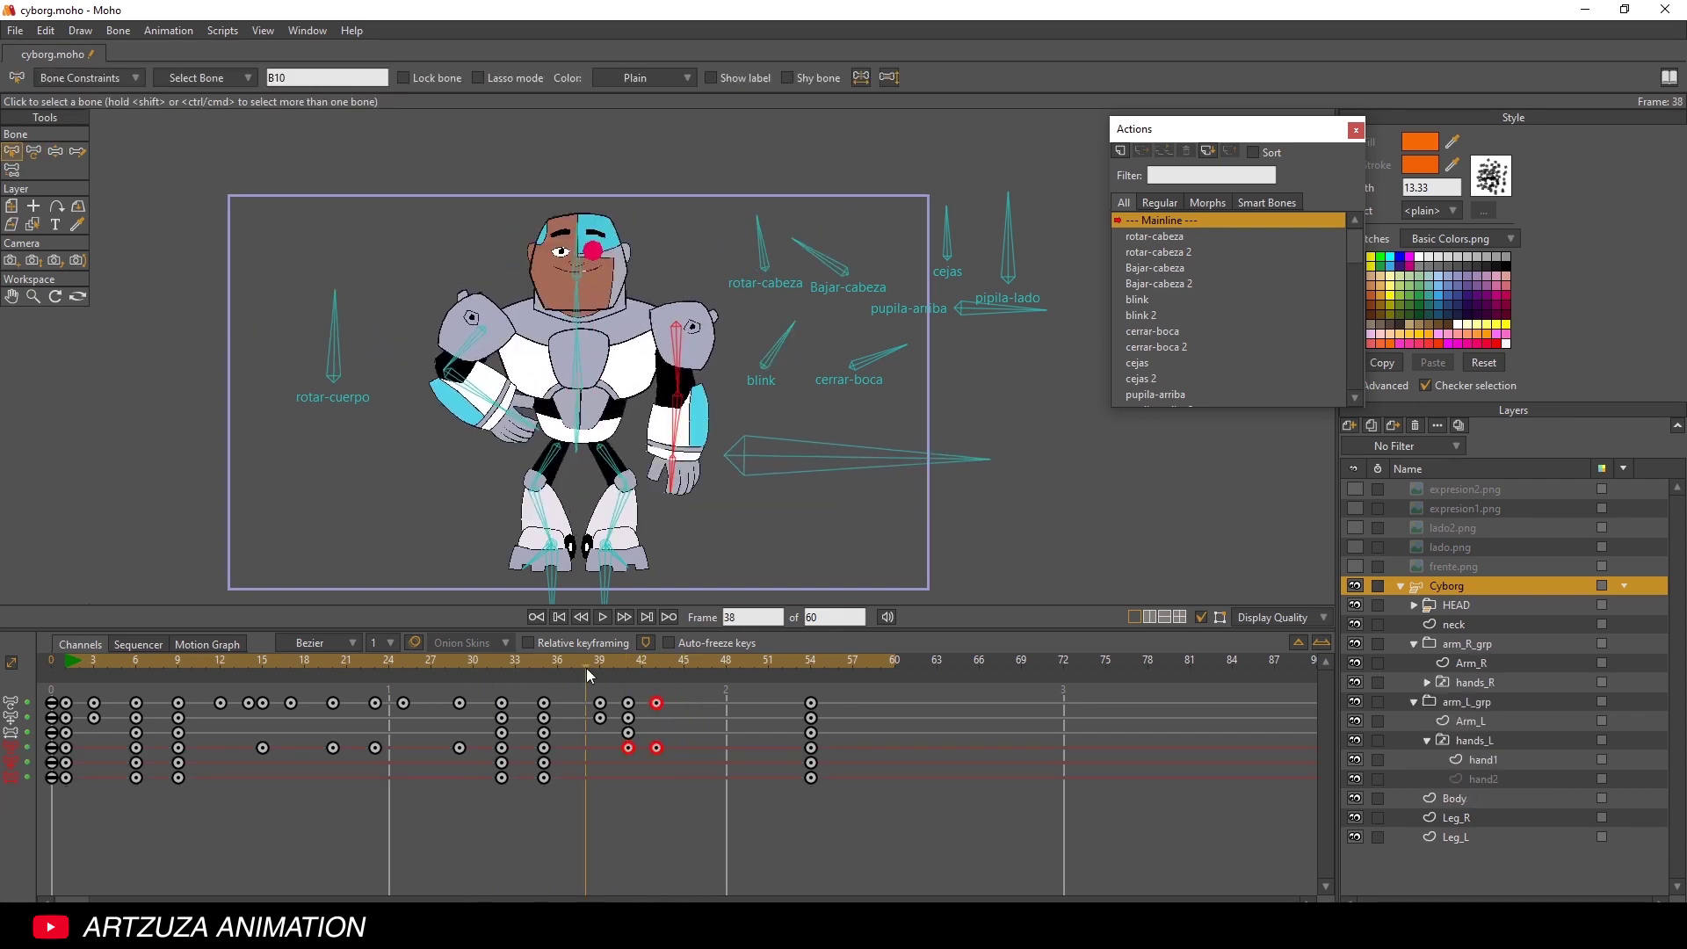
{"action": "left_click_drag", "start_coordinate": [685, 747], "coordinate": [629, 753]}
- Try an earlier left arm pose by moving its key from frame 43 to frame 40
{"action": "key", "text": "z"}
{"action": "mouse_move", "coordinate": [683, 668]}
{"action": "left_mouse_down"}
{"action": "mouse_move", "coordinate": [625, 673]}
{"action": "mouse_move", "coordinate": [698, 660]}
{"action": "left_mouse_up"}
{"action": "key", "text": "b"}
{"action": "left_click", "coordinate": [659, 460]}
{"action": "left_click_drag", "start_coordinate": [656, 747], "coordinate": [614, 748]}
{"action": "mouse_move", "coordinate": [614, 667]}
{"action": "left_mouse_down"}
{"action": "mouse_move", "coordinate": [578, 675]}
{"action": "mouse_move", "coordinate": [614, 668]}
{"action": "left_mouse_up"}
{"action": "key", "text": "z"}
{"action": "key", "text": "ctrl+z"}
{"action": "key", "text": "ctrl+z"}
{"action": "key", "text": "ctrl+z"}
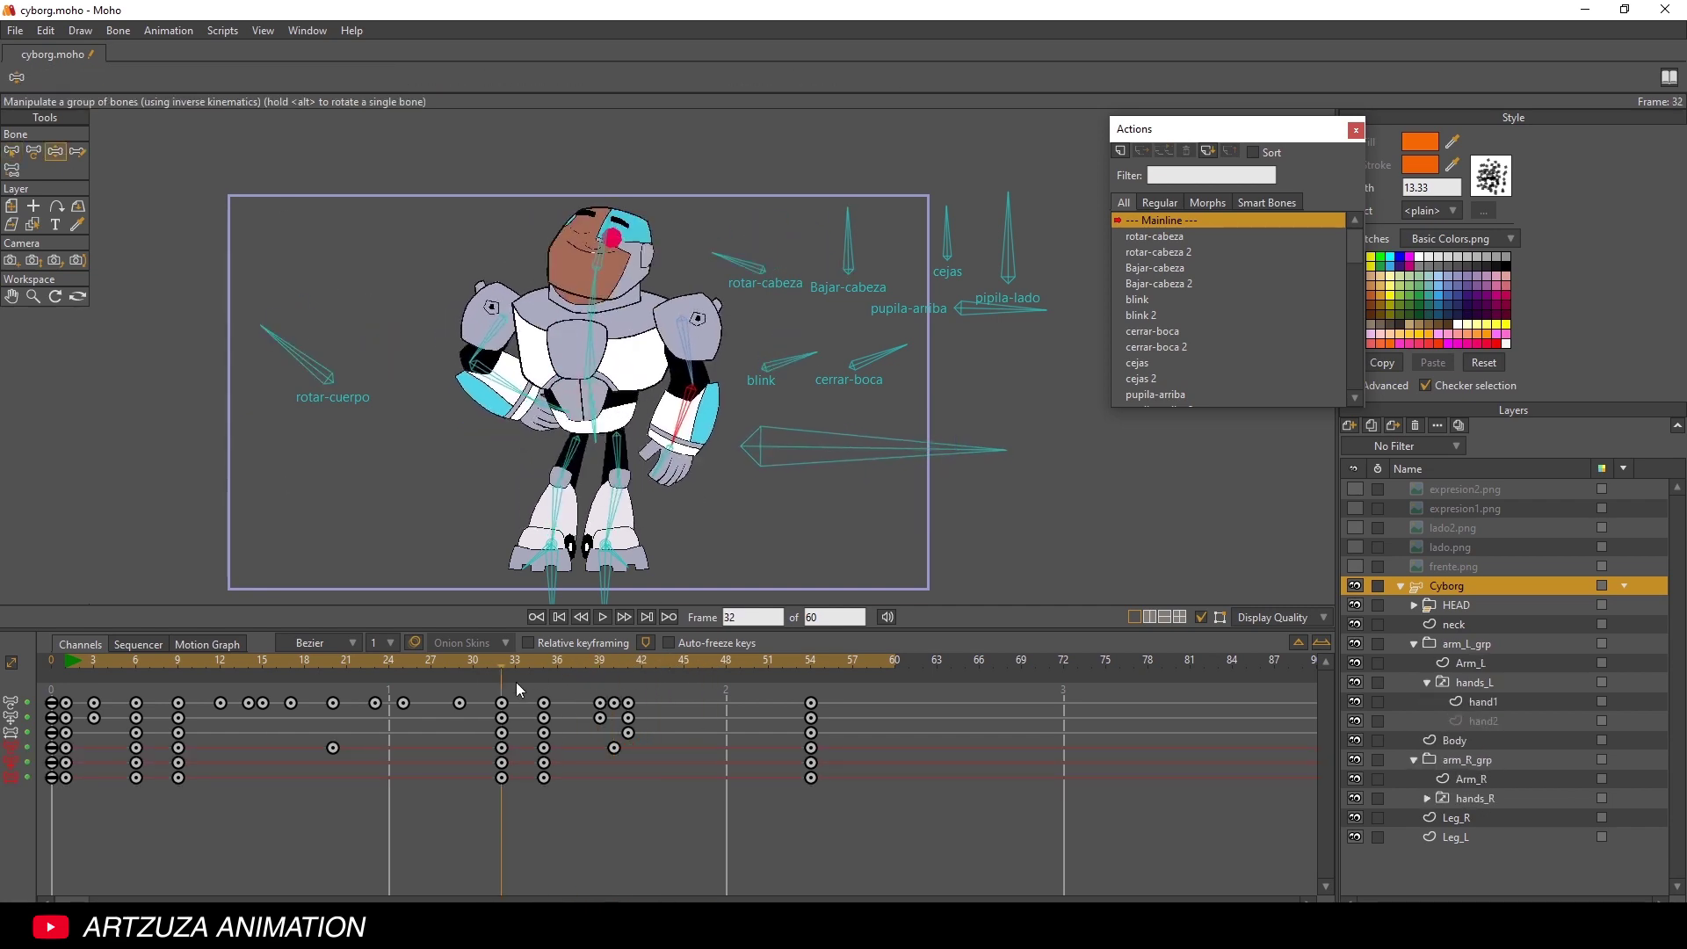
- Shift the large root bone slightly toward the character at frame 41 and key its settled position at frame 48
{"action": "mouse_move", "coordinate": [628, 673]}
{"action": "left_mouse_down"}
{"action": "mouse_move", "coordinate": [804, 675]}
{"action": "mouse_move", "coordinate": [641, 670]}
{"action": "left_mouse_up"}
{"action": "key", "text": "ctrl+z"}
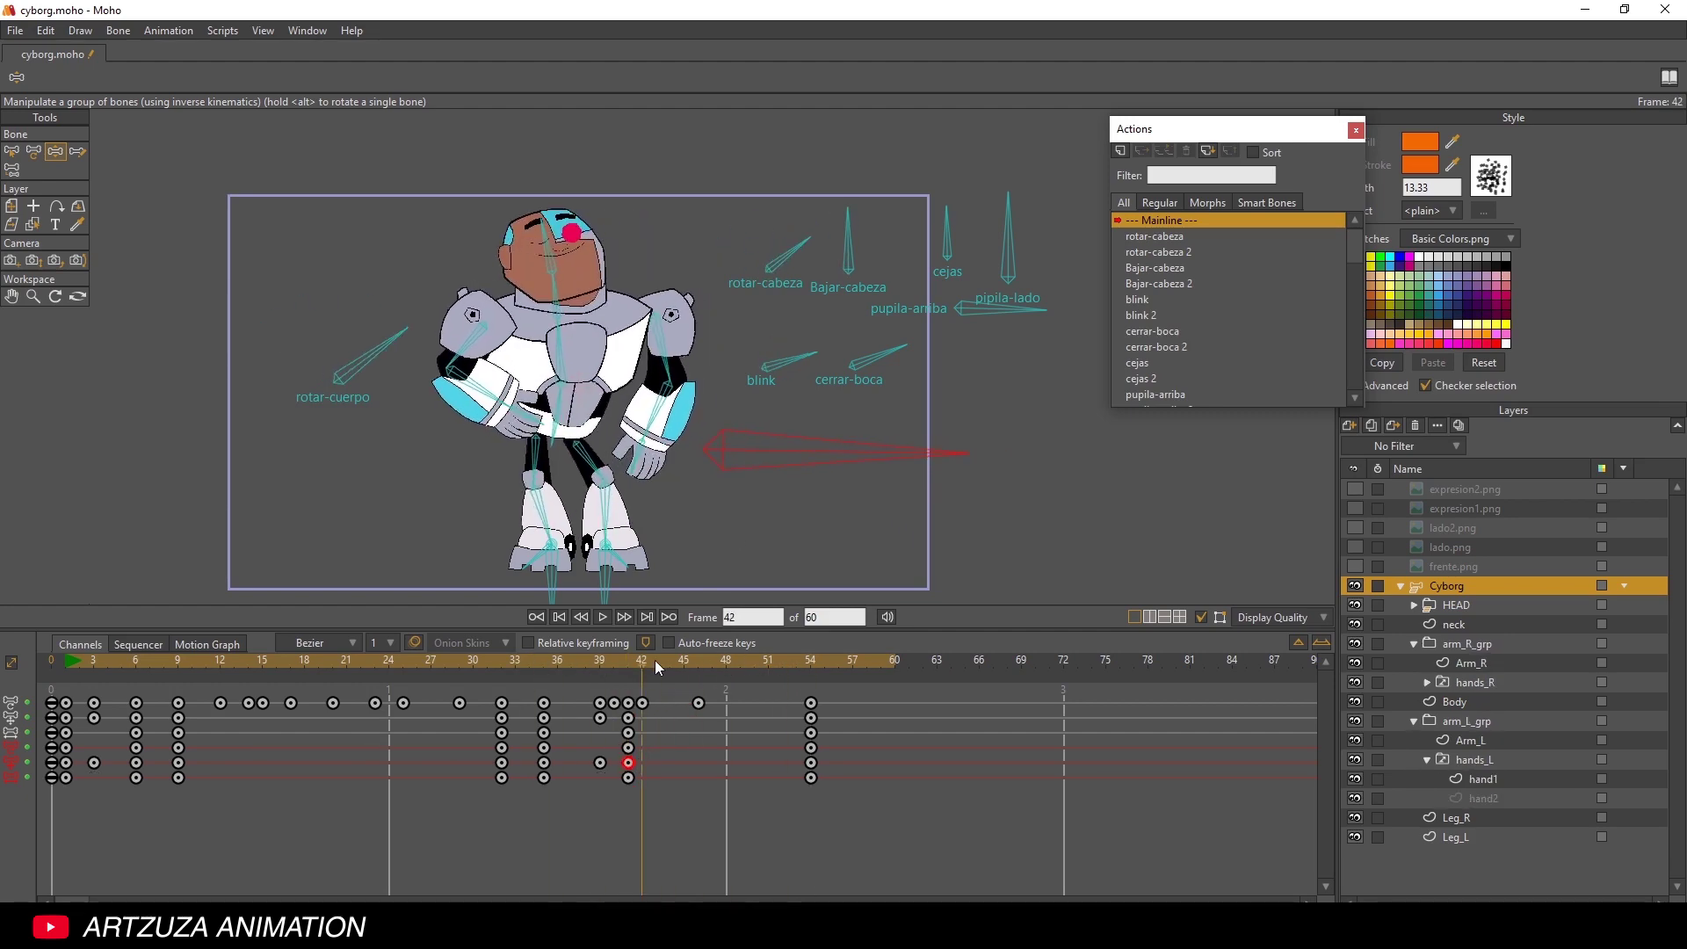
{"action": "key", "text": "space"}
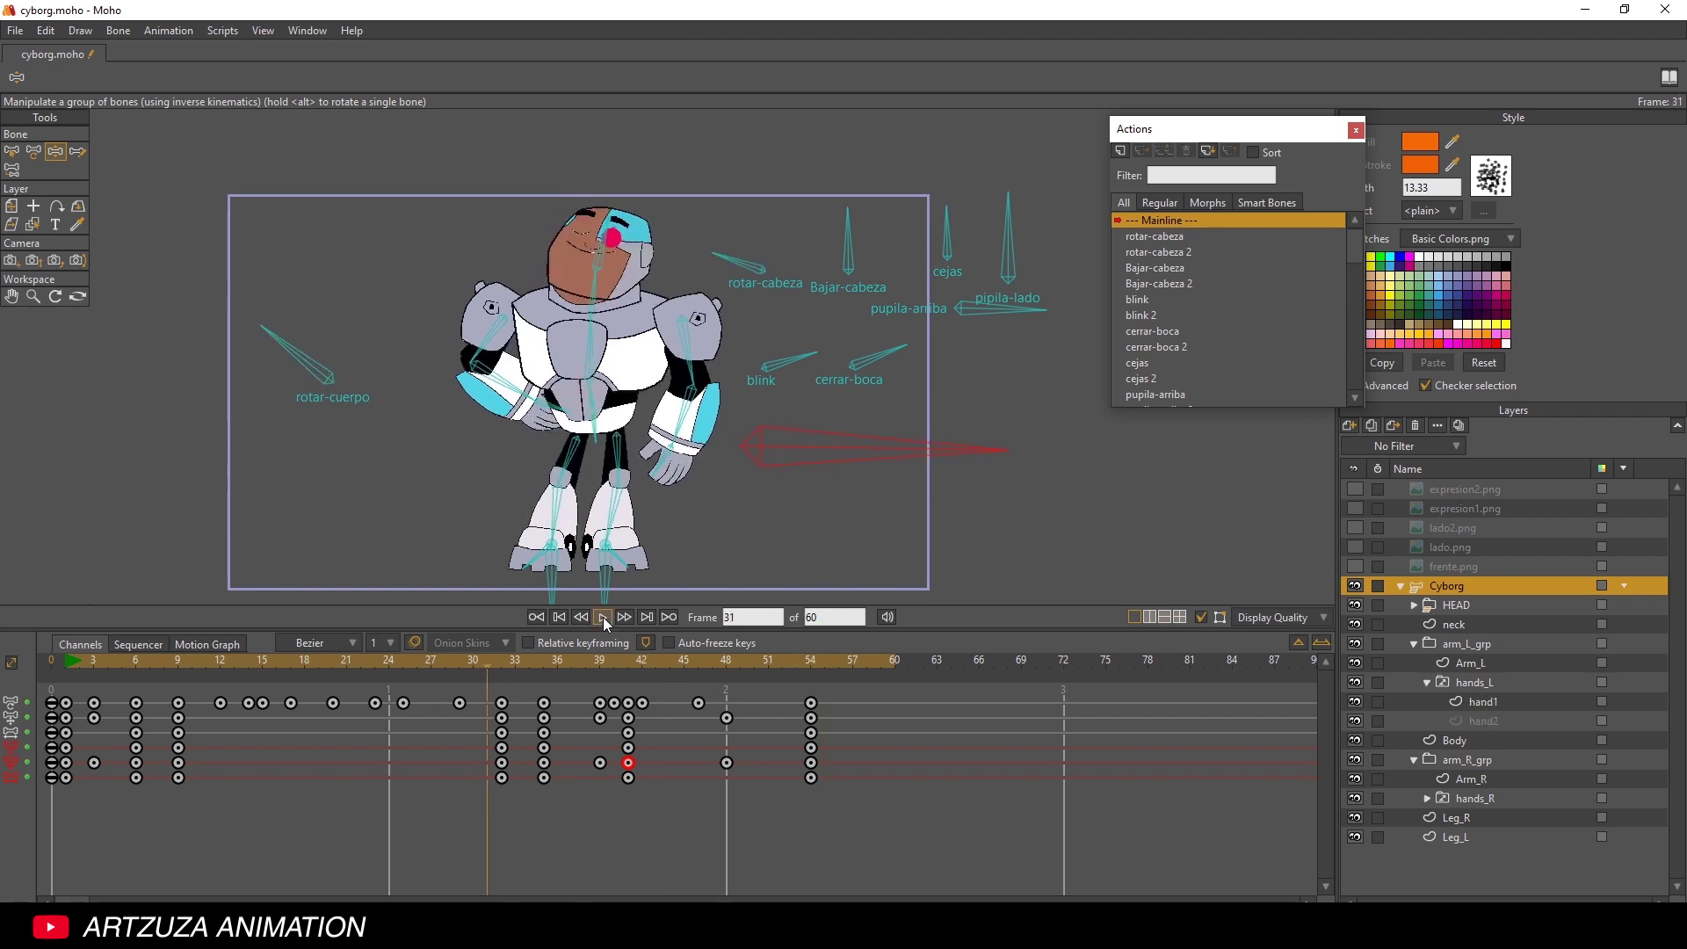
{"action": "mouse_move", "coordinate": [640, 673]}
{"action": "left_mouse_down"}
{"action": "mouse_move", "coordinate": [703, 671]}
{"action": "mouse_move", "coordinate": [629, 673]}
{"action": "left_mouse_up"}
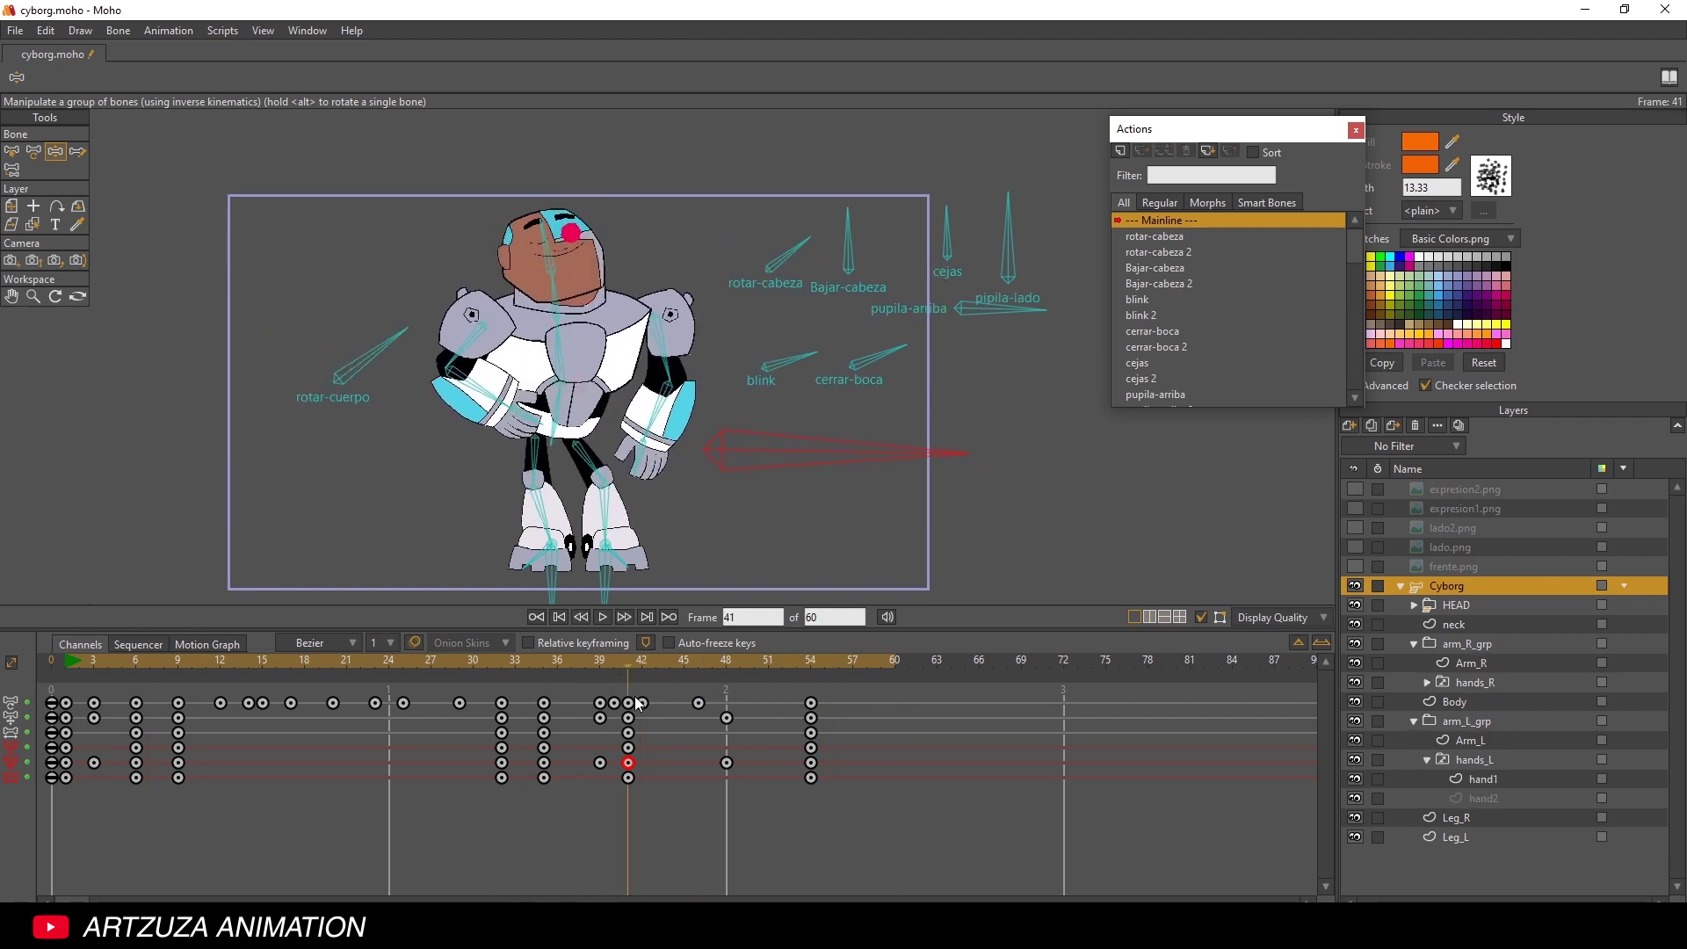
- Delete the left arm keys at frames 40 and 42 and replay the animation from frame 1
{"action": "key", "text": "ctrl+z"}
{"action": "key", "text": "b"}
{"action": "left_click", "coordinate": [642, 702]}
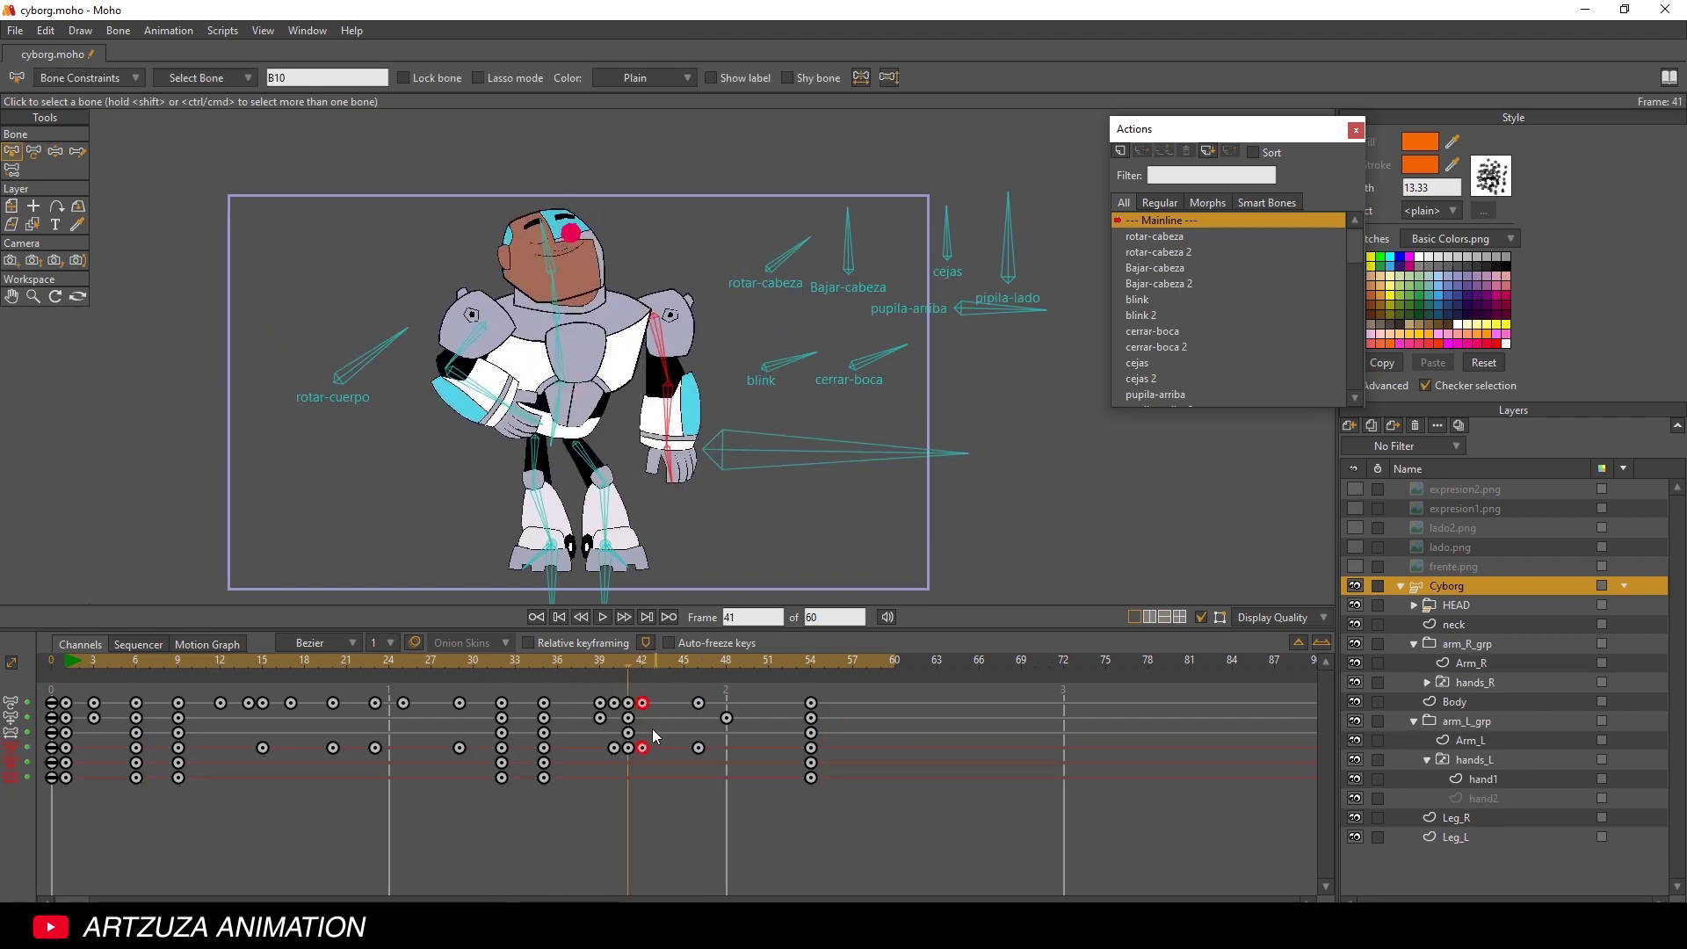
{"action": "key", "text": "ctrl+z"}
{"action": "key", "text": "ctrl+z"}
{"action": "key", "text": "z"}
{"action": "left_click", "coordinate": [72, 674]}
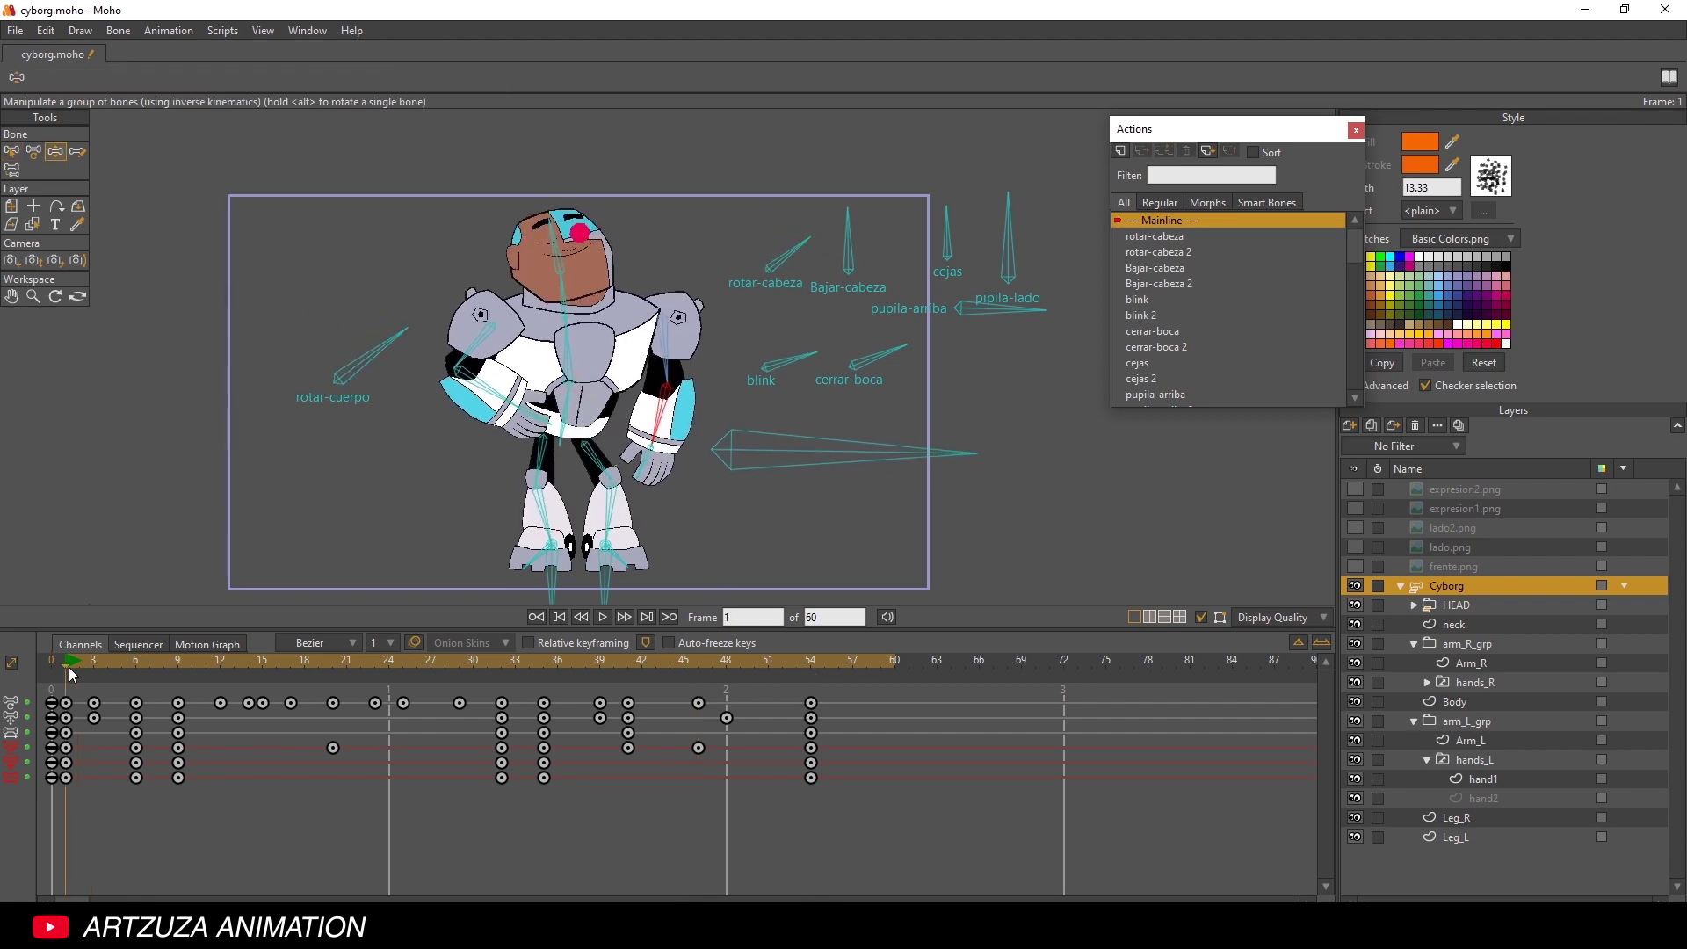
{"action": "left_click", "coordinate": [603, 616]}
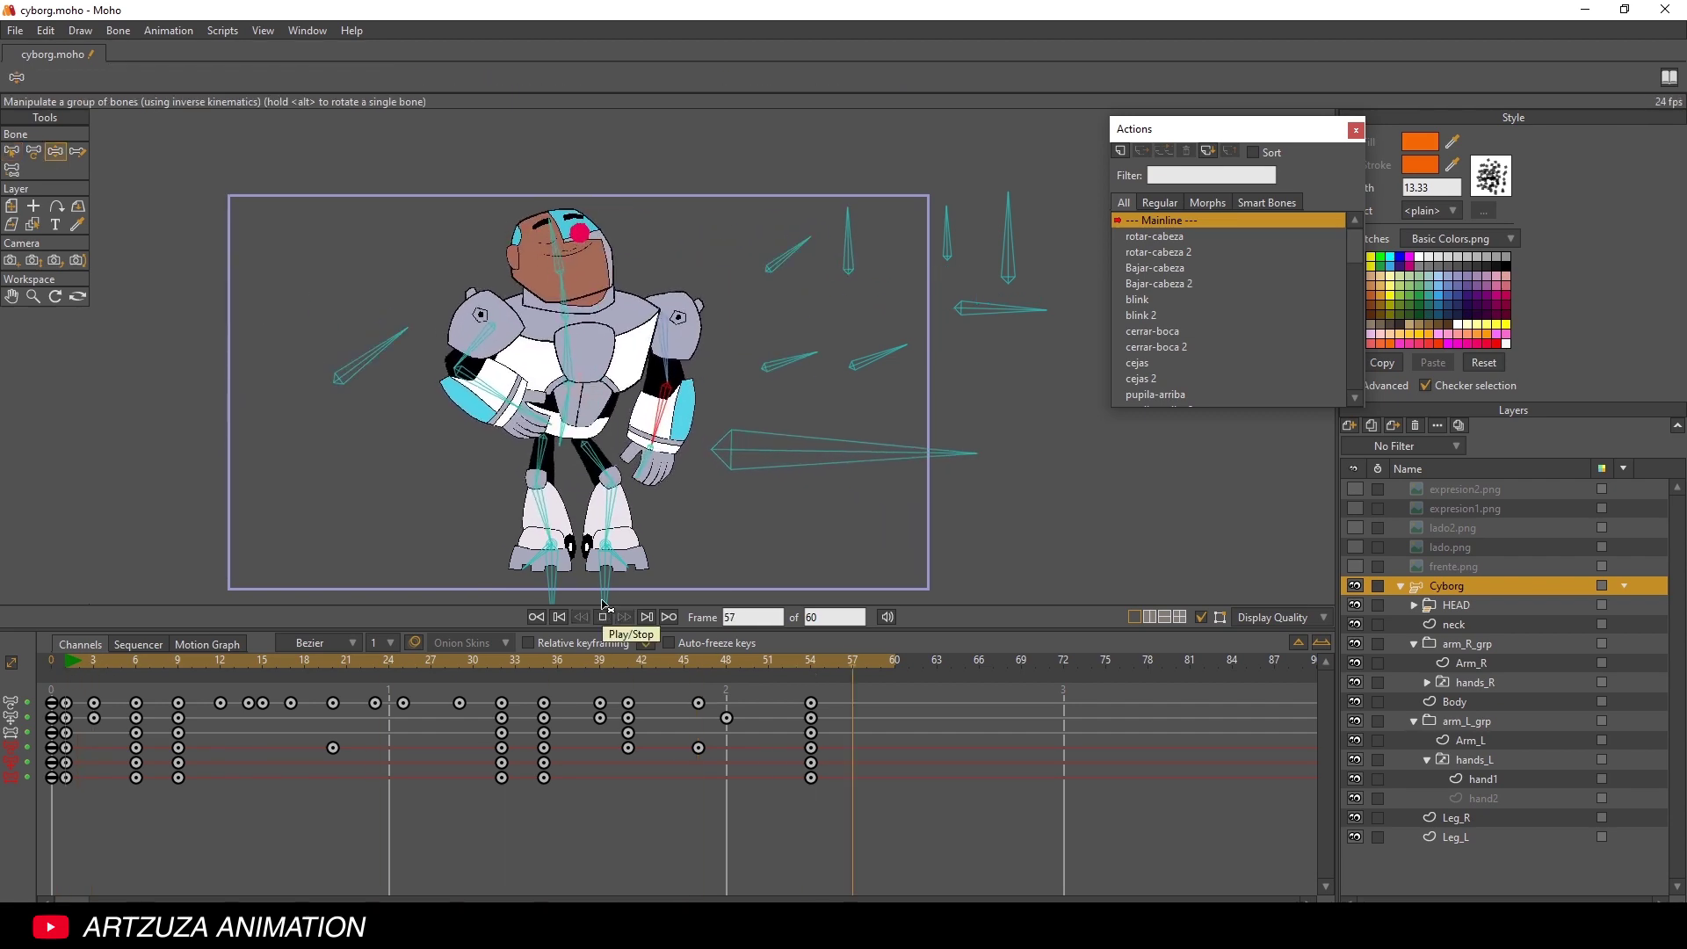
- Replace the left forearm key at frame 41 with a pose bent inward toward the body and check the motion
{"action": "left_click", "coordinate": [12, 157]}
{"action": "left_click", "coordinate": [626, 661]}
{"action": "left_click", "coordinate": [684, 688]}
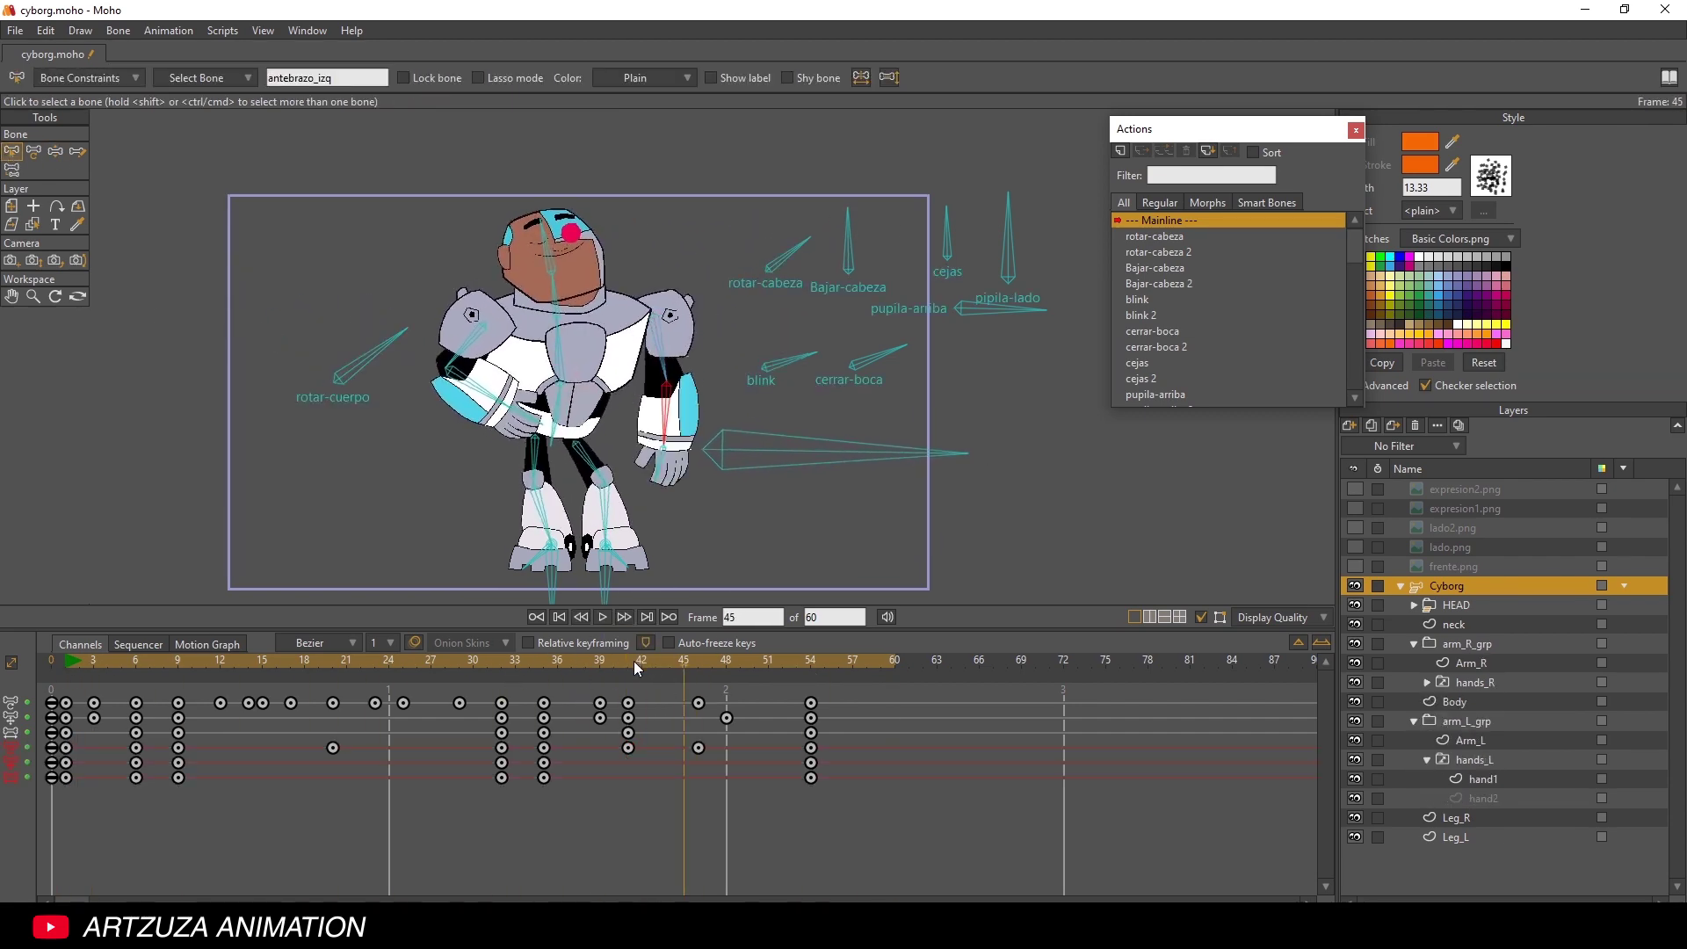
{"action": "left_click_drag", "start_coordinate": [634, 660], "coordinate": [515, 650]}
{"action": "key", "text": "z"}
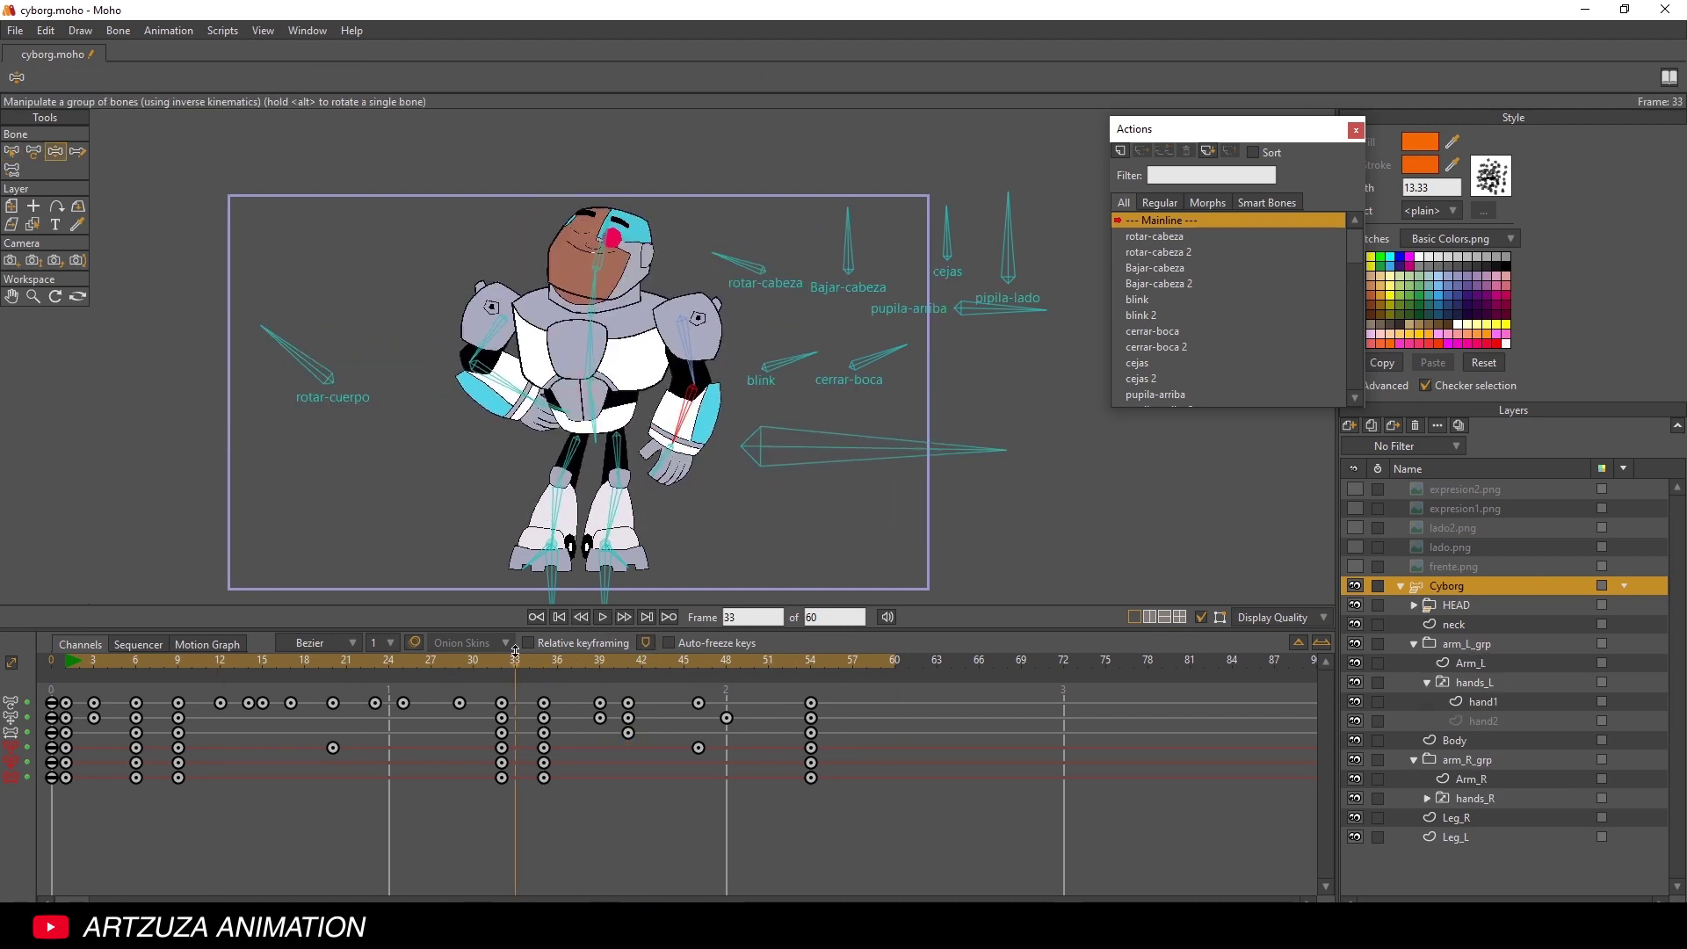
{"action": "left_click", "coordinate": [627, 660]}
{"action": "left_click", "coordinate": [602, 617]}
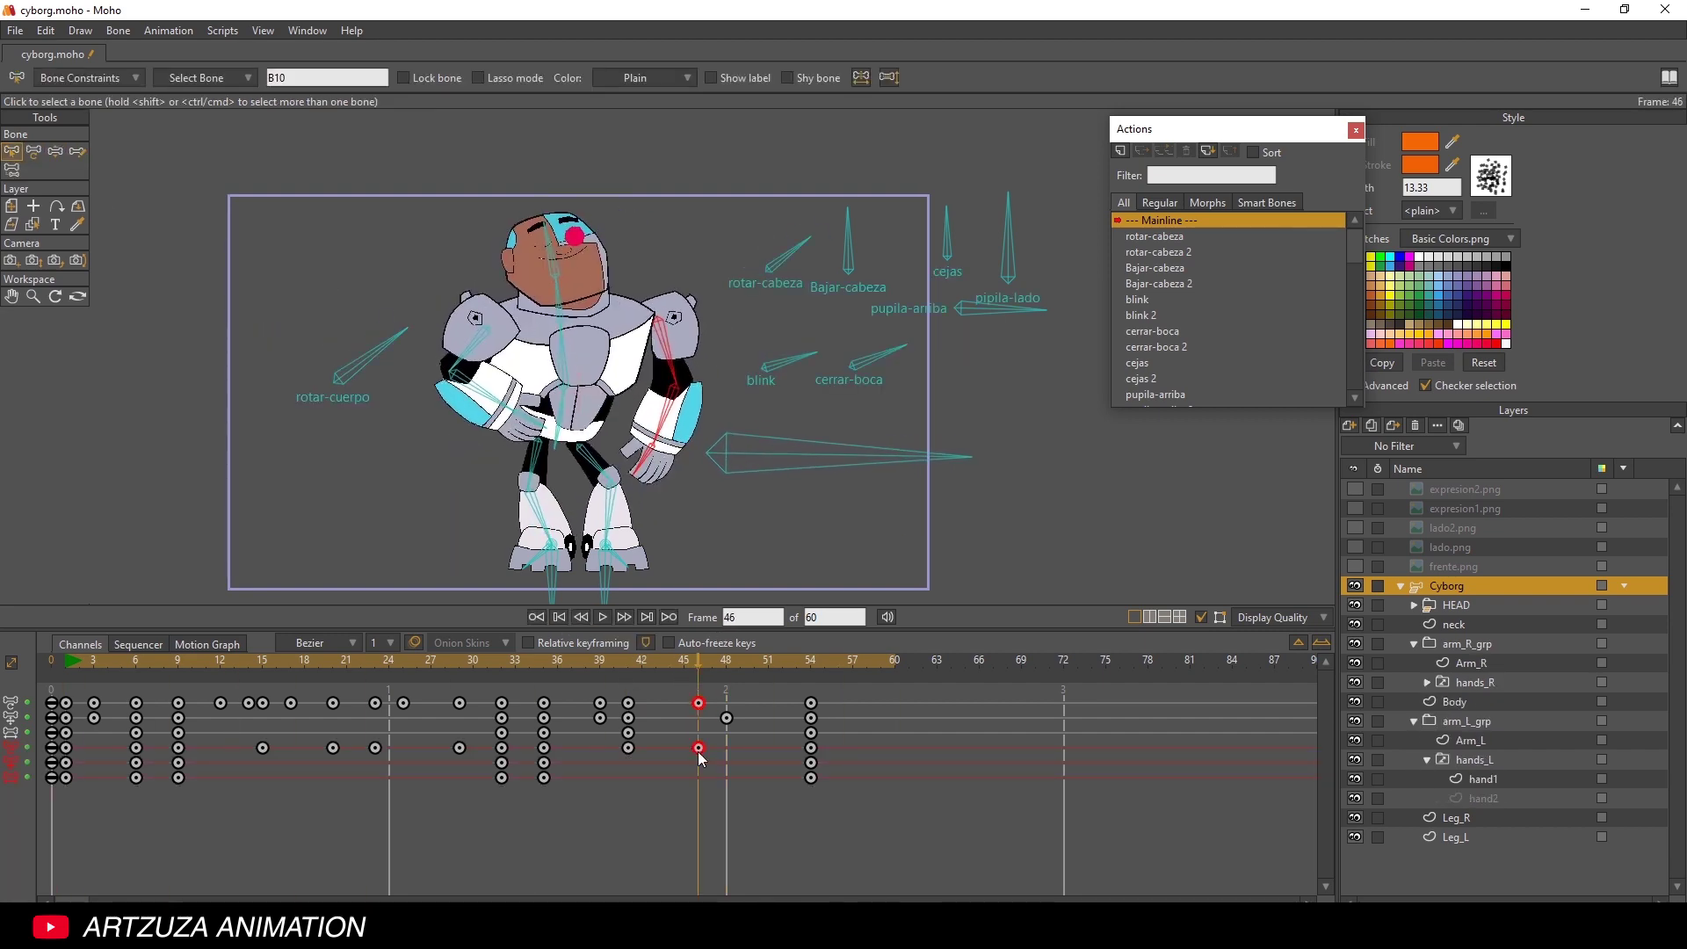
- Replace the left arm key at frame 46 with a new forearm key at frame 44 and replay the animation
{"action": "left_click", "coordinate": [604, 617]}
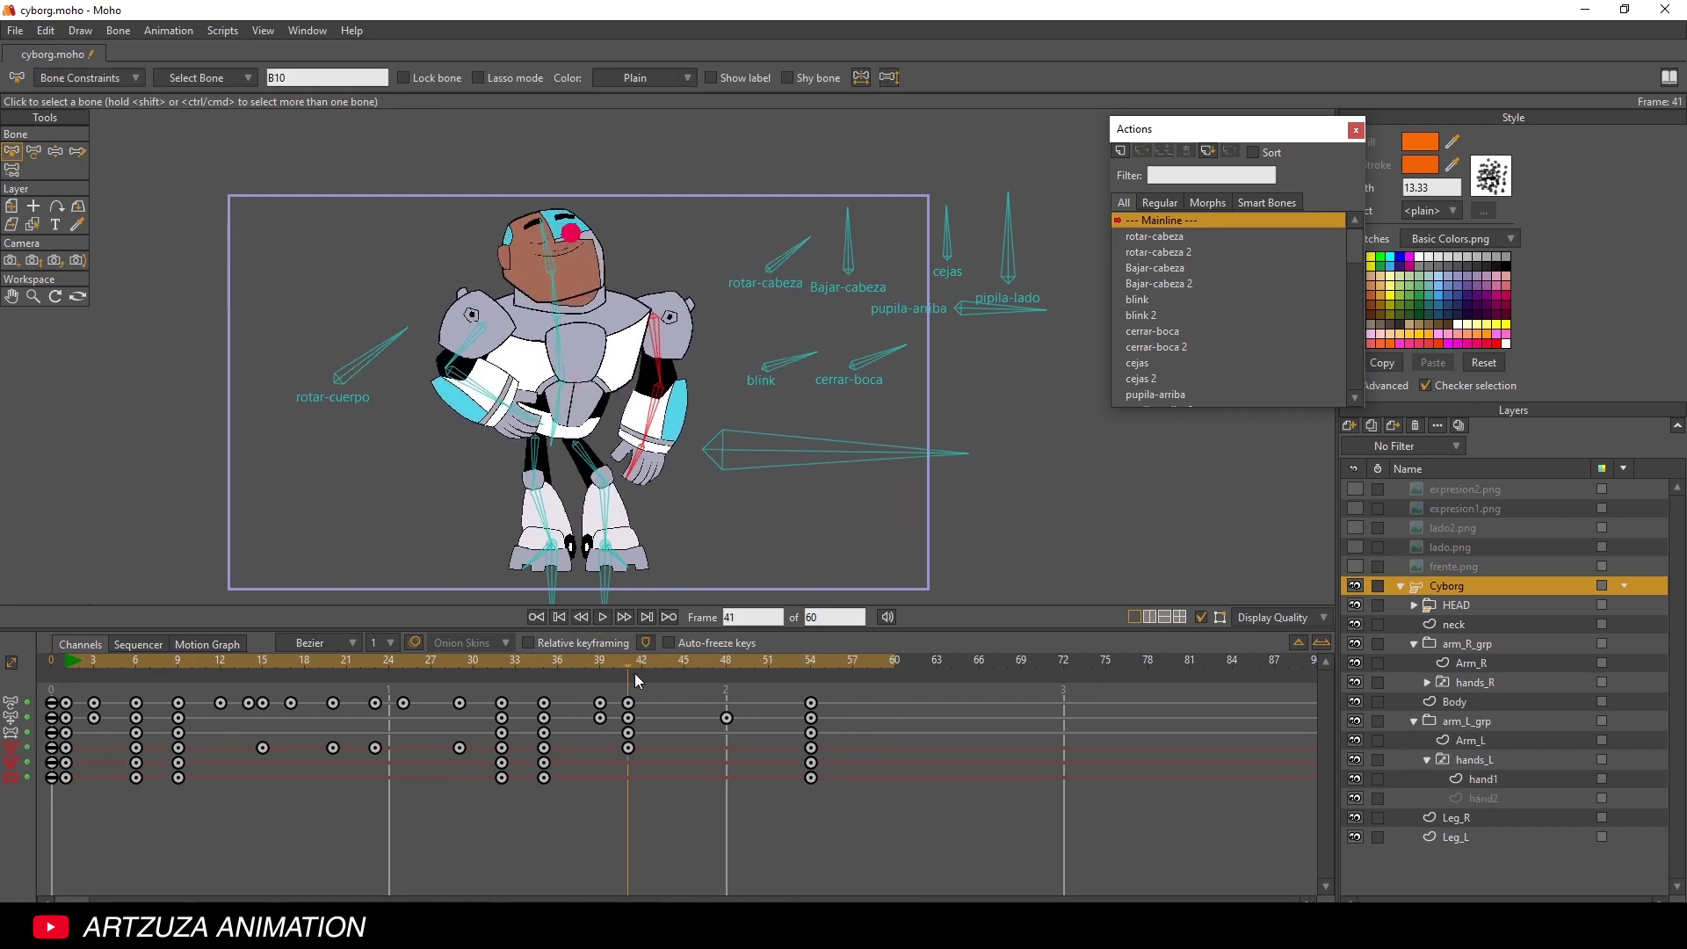
{"action": "key", "text": "z"}
{"action": "left_click", "coordinate": [192, 660]}
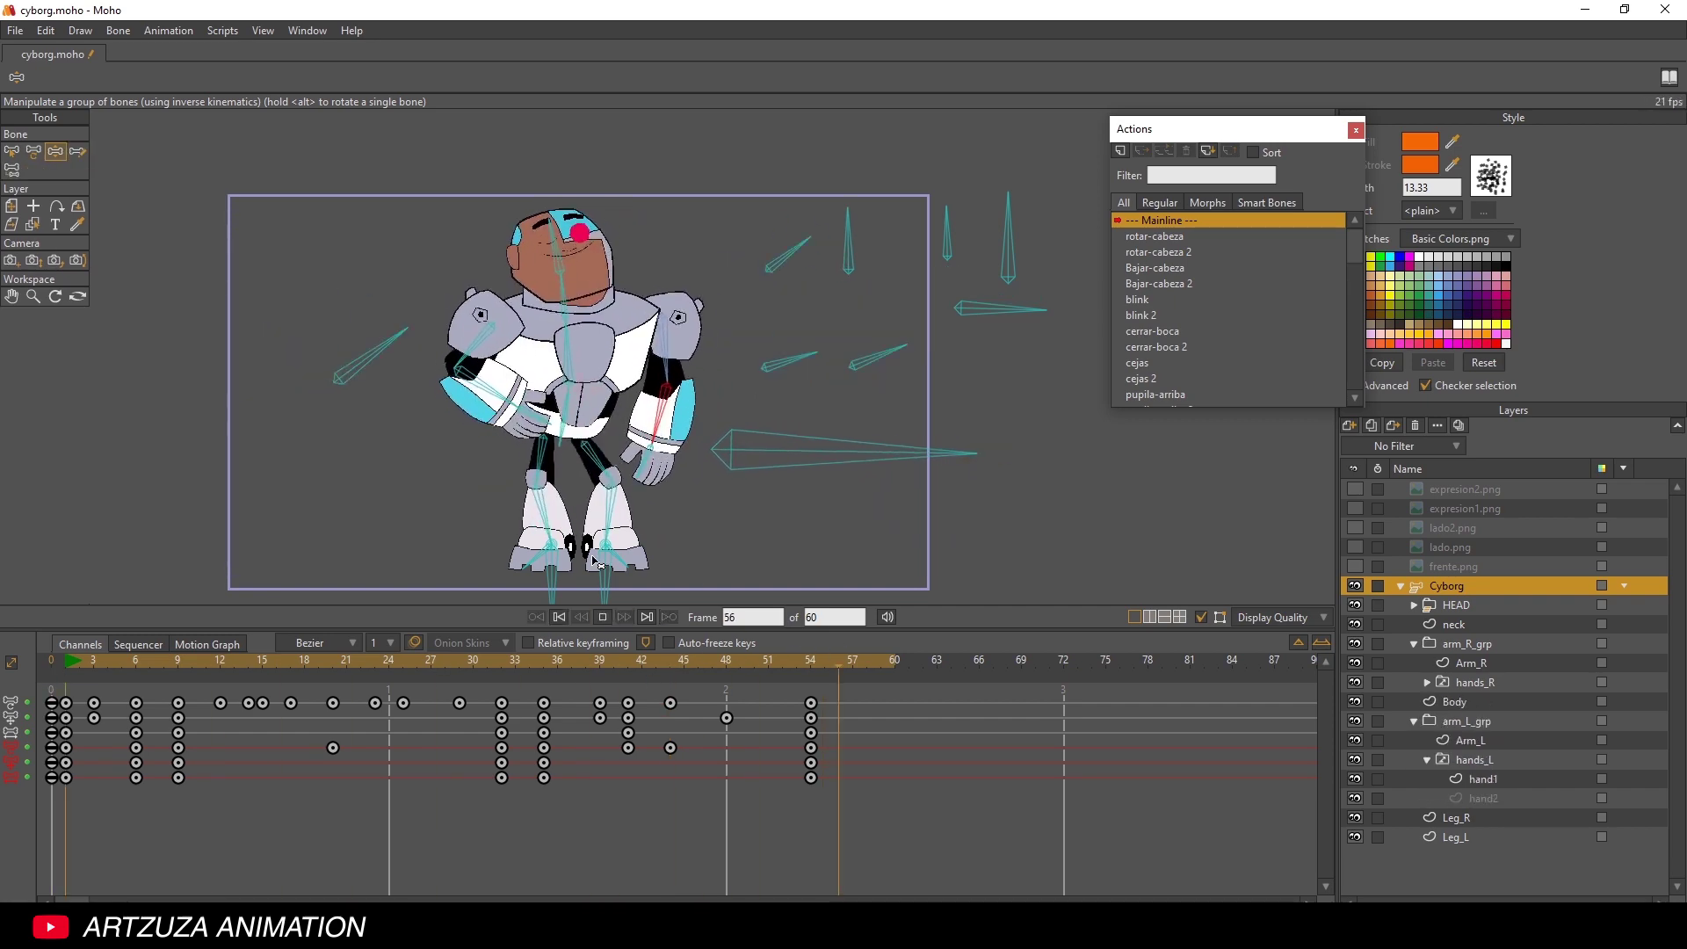
{"action": "left_click", "coordinate": [68, 660]}
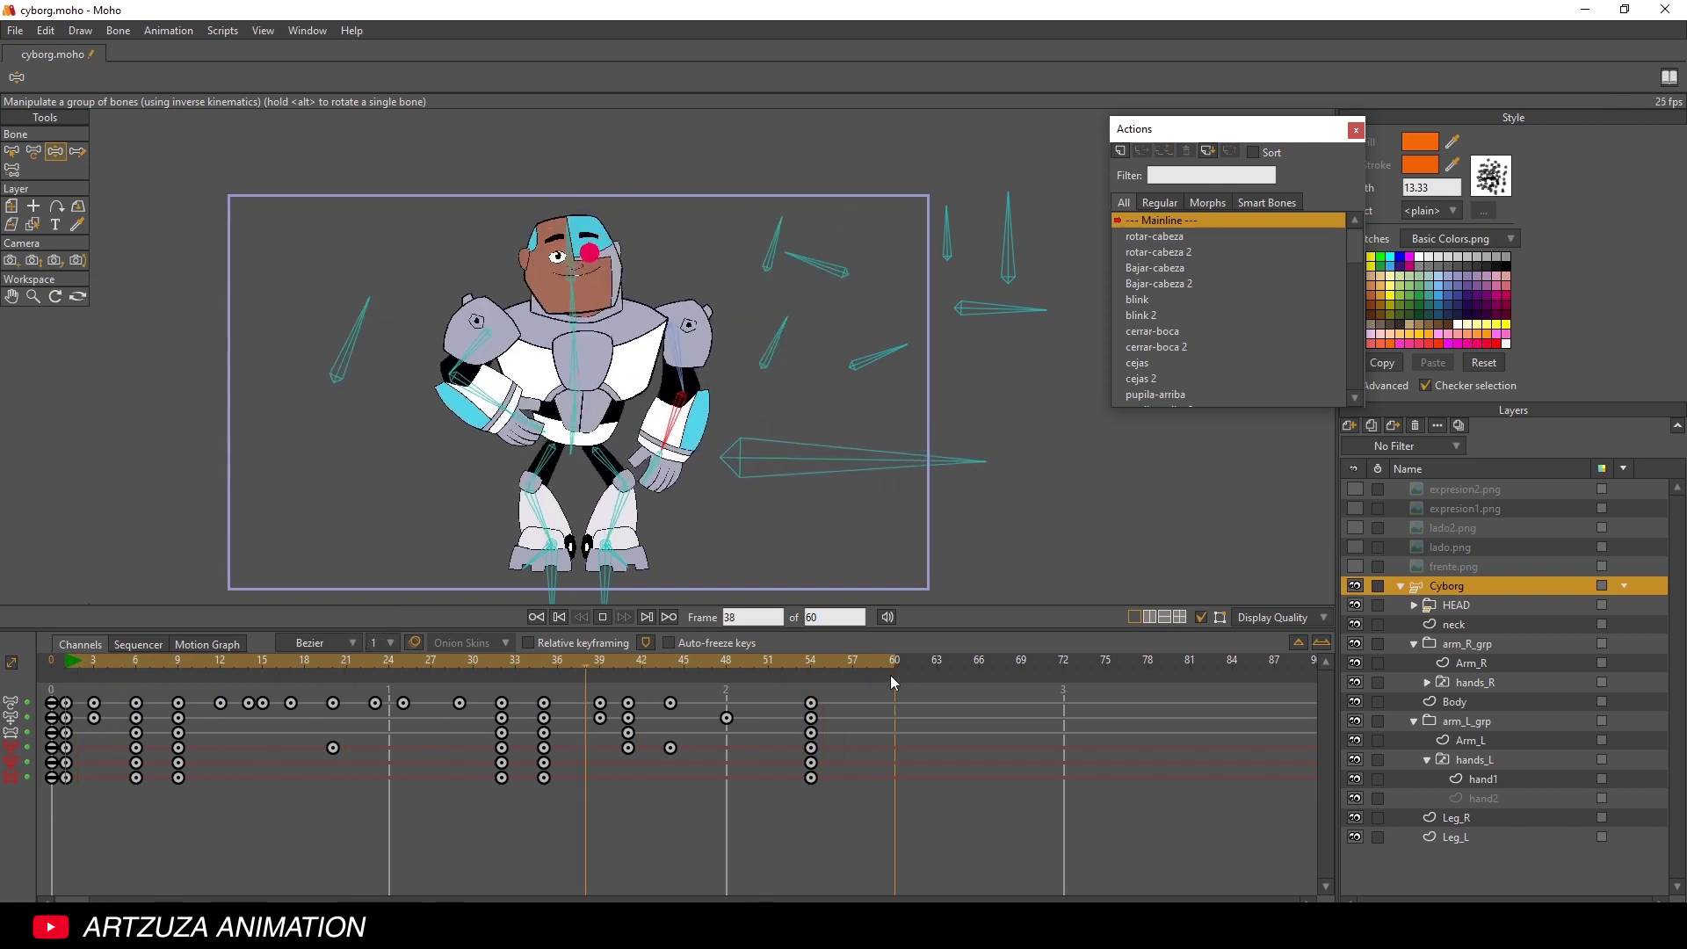
- Select all the bones and compare the character's pose at frame 1 with frame 54
{"action": "left_click_drag", "start_coordinate": [858, 662], "coordinate": [809, 667]}
{"action": "left_click_drag", "start_coordinate": [72, 664], "coordinate": [71, 713]}
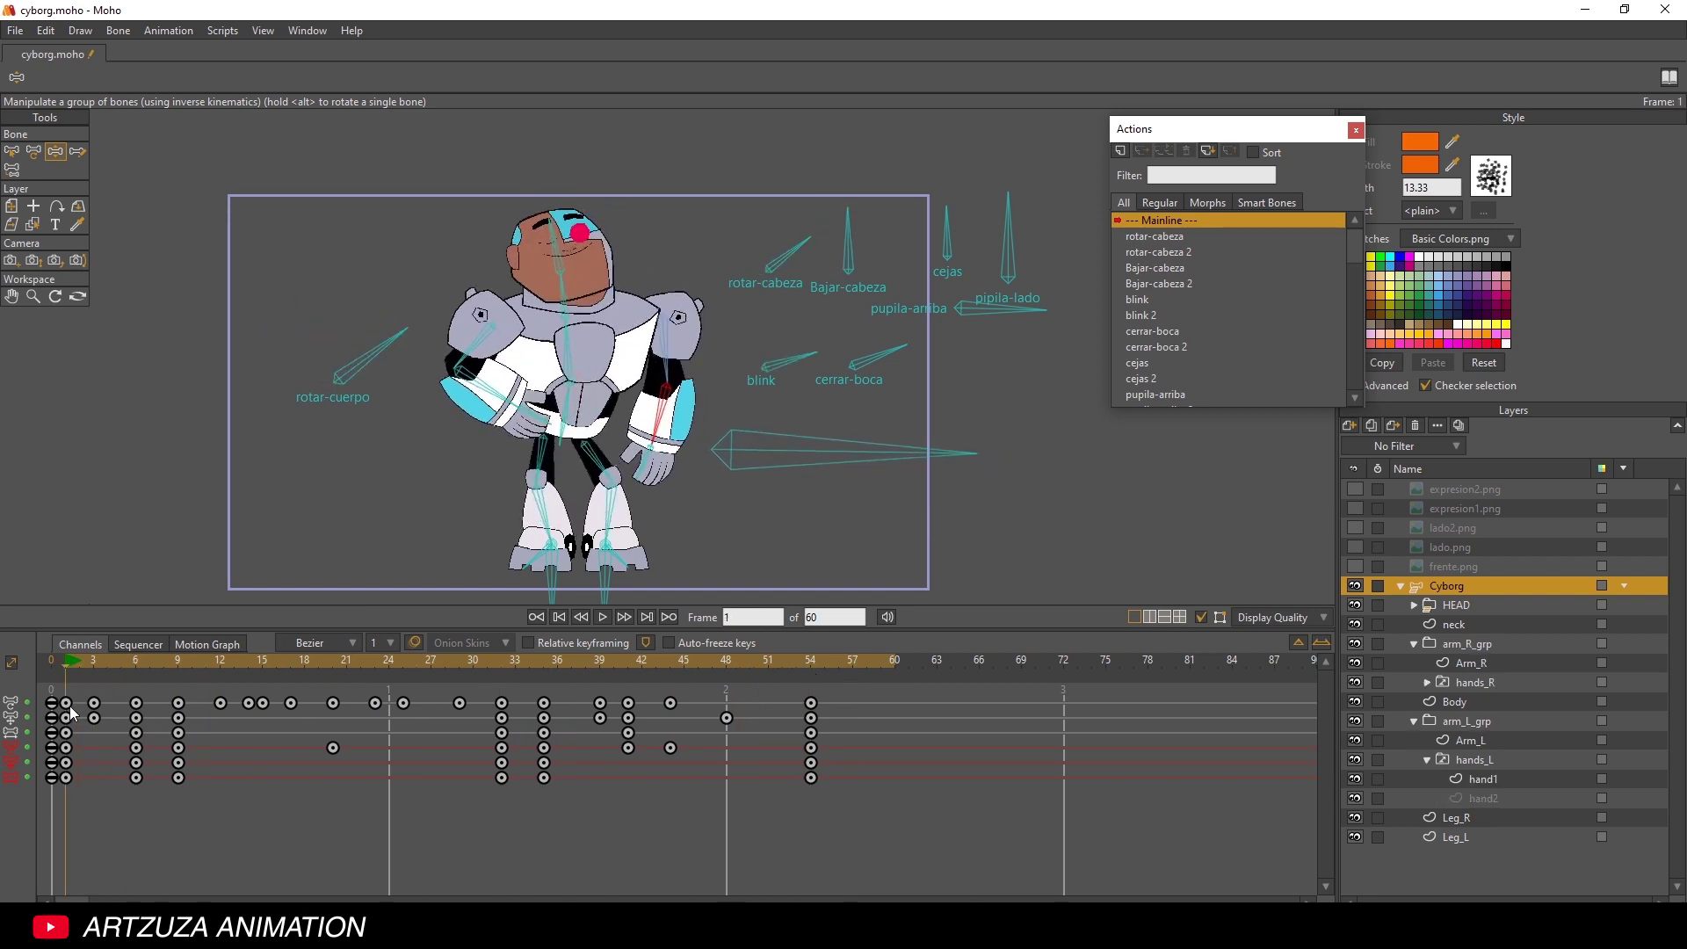
{"action": "left_click", "coordinate": [19, 155]}
{"action": "left_click_drag", "start_coordinate": [249, 181], "coordinate": [1122, 630]}
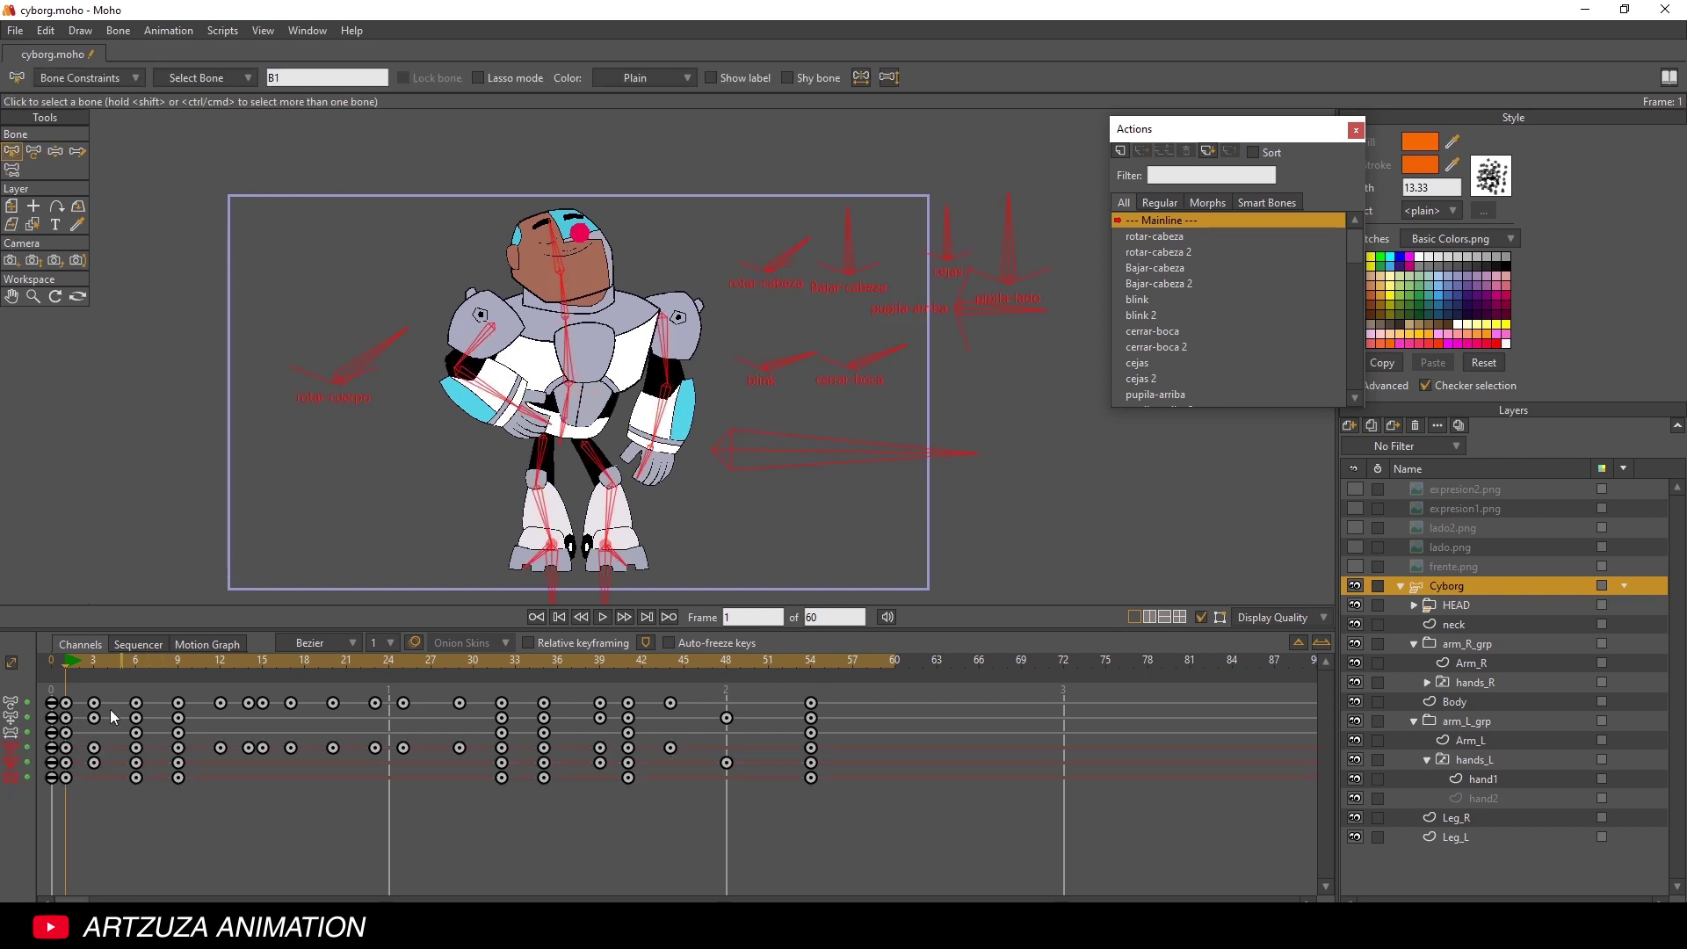
{"action": "left_click", "coordinate": [808, 664]}
{"action": "left_click", "coordinate": [68, 664]}
{"action": "left_click", "coordinate": [809, 664]}
{"action": "left_click", "coordinate": [71, 665]}
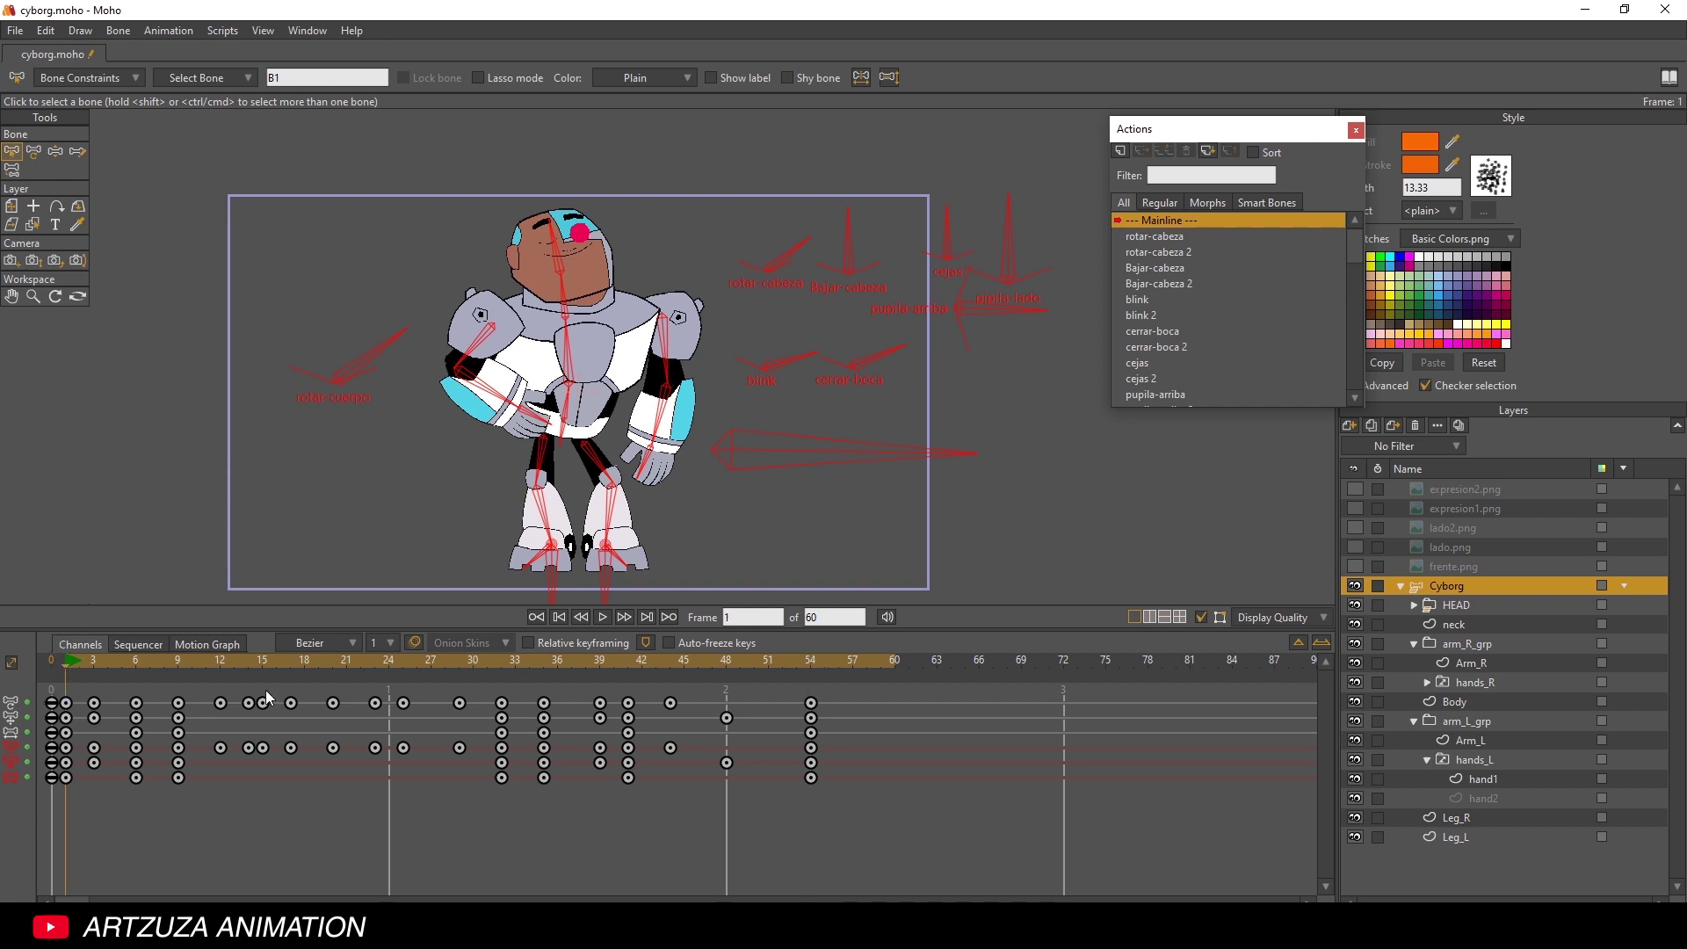
- Set all bone keys at frame 54 to Cycle interpolation with an absolute return to frame 1
{"action": "left_click", "coordinate": [810, 663]}
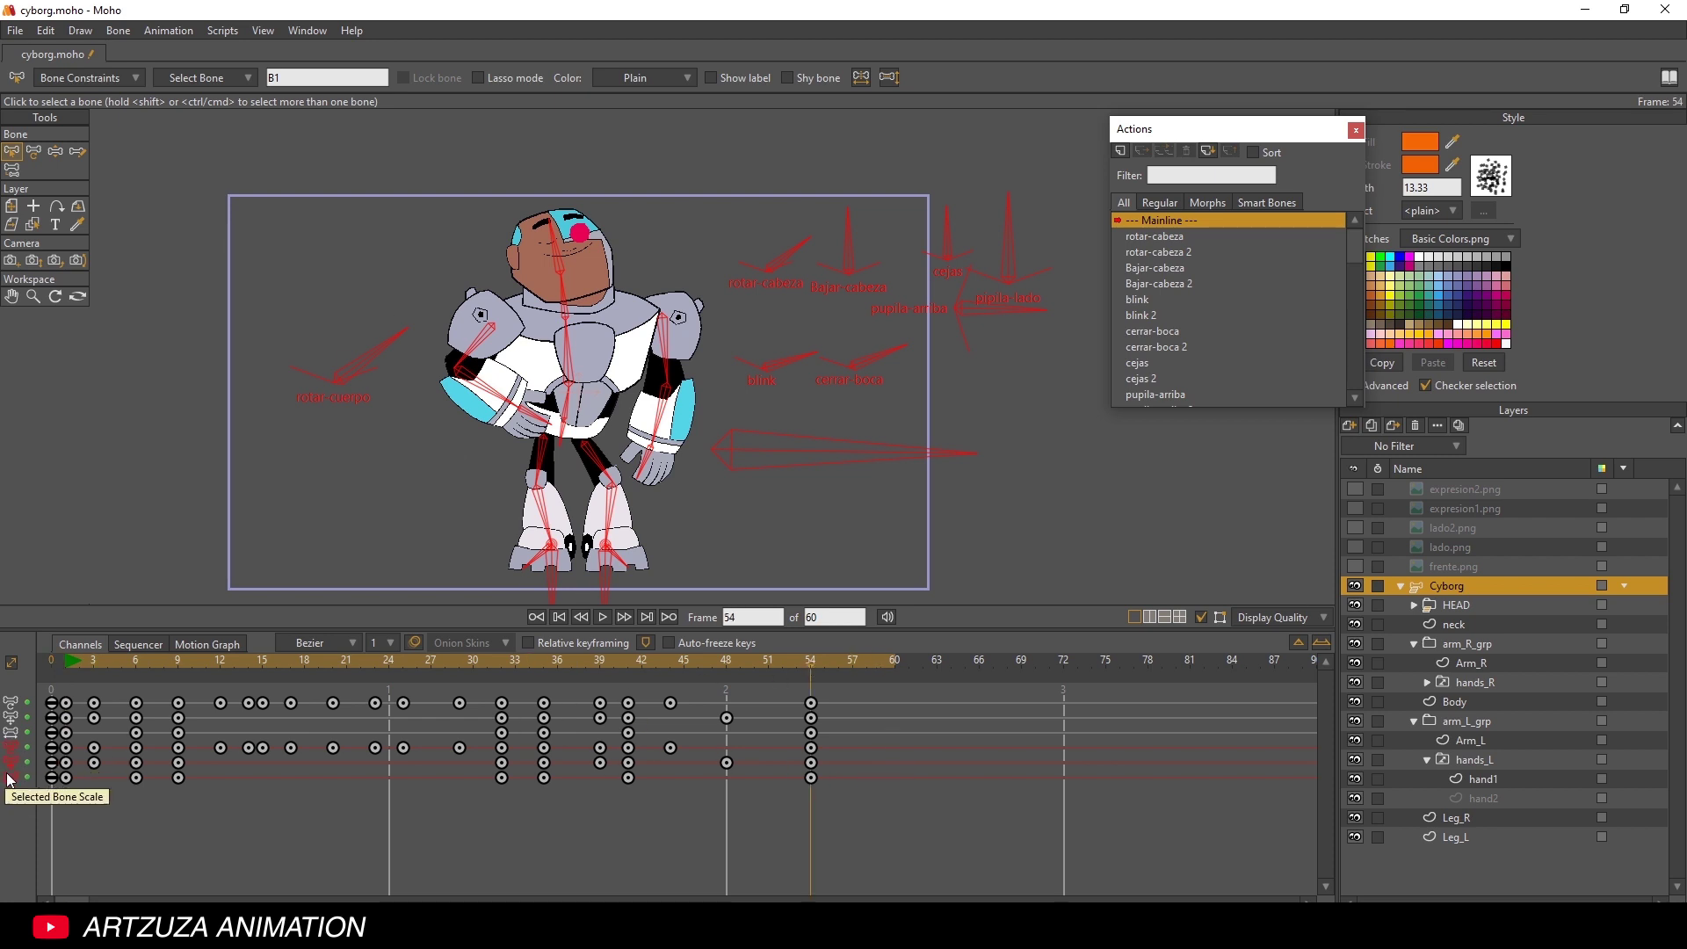
{"action": "left_click_drag", "start_coordinate": [809, 760], "coordinate": [807, 745]}
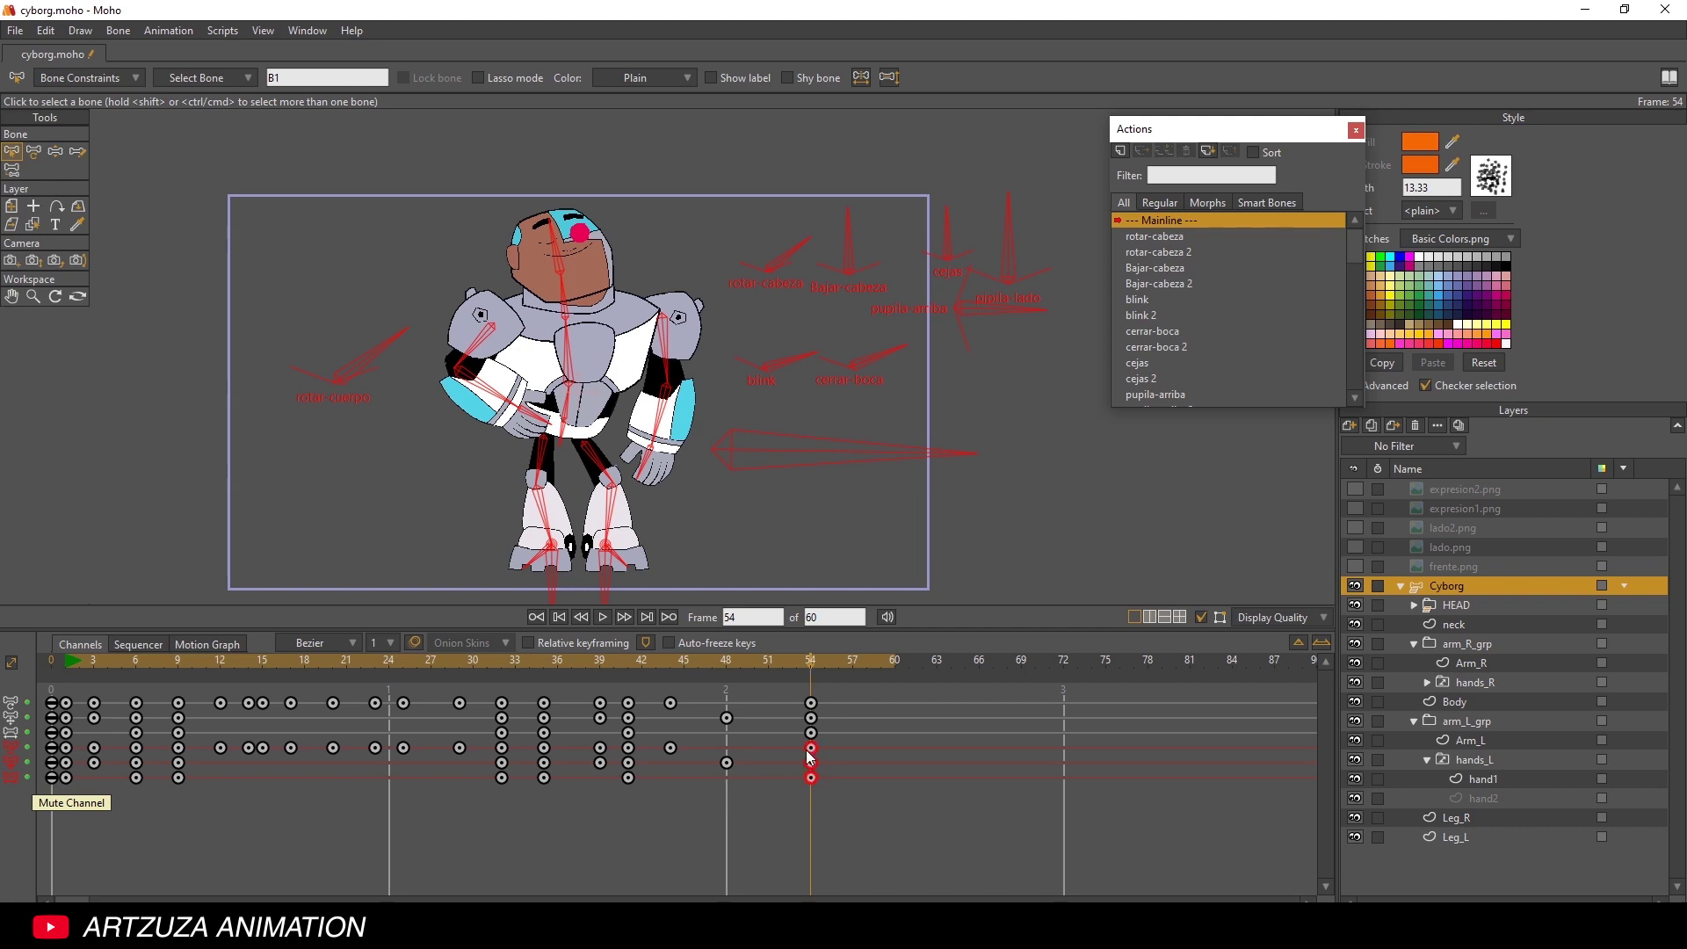
{"action": "right_click", "coordinate": [812, 756]}
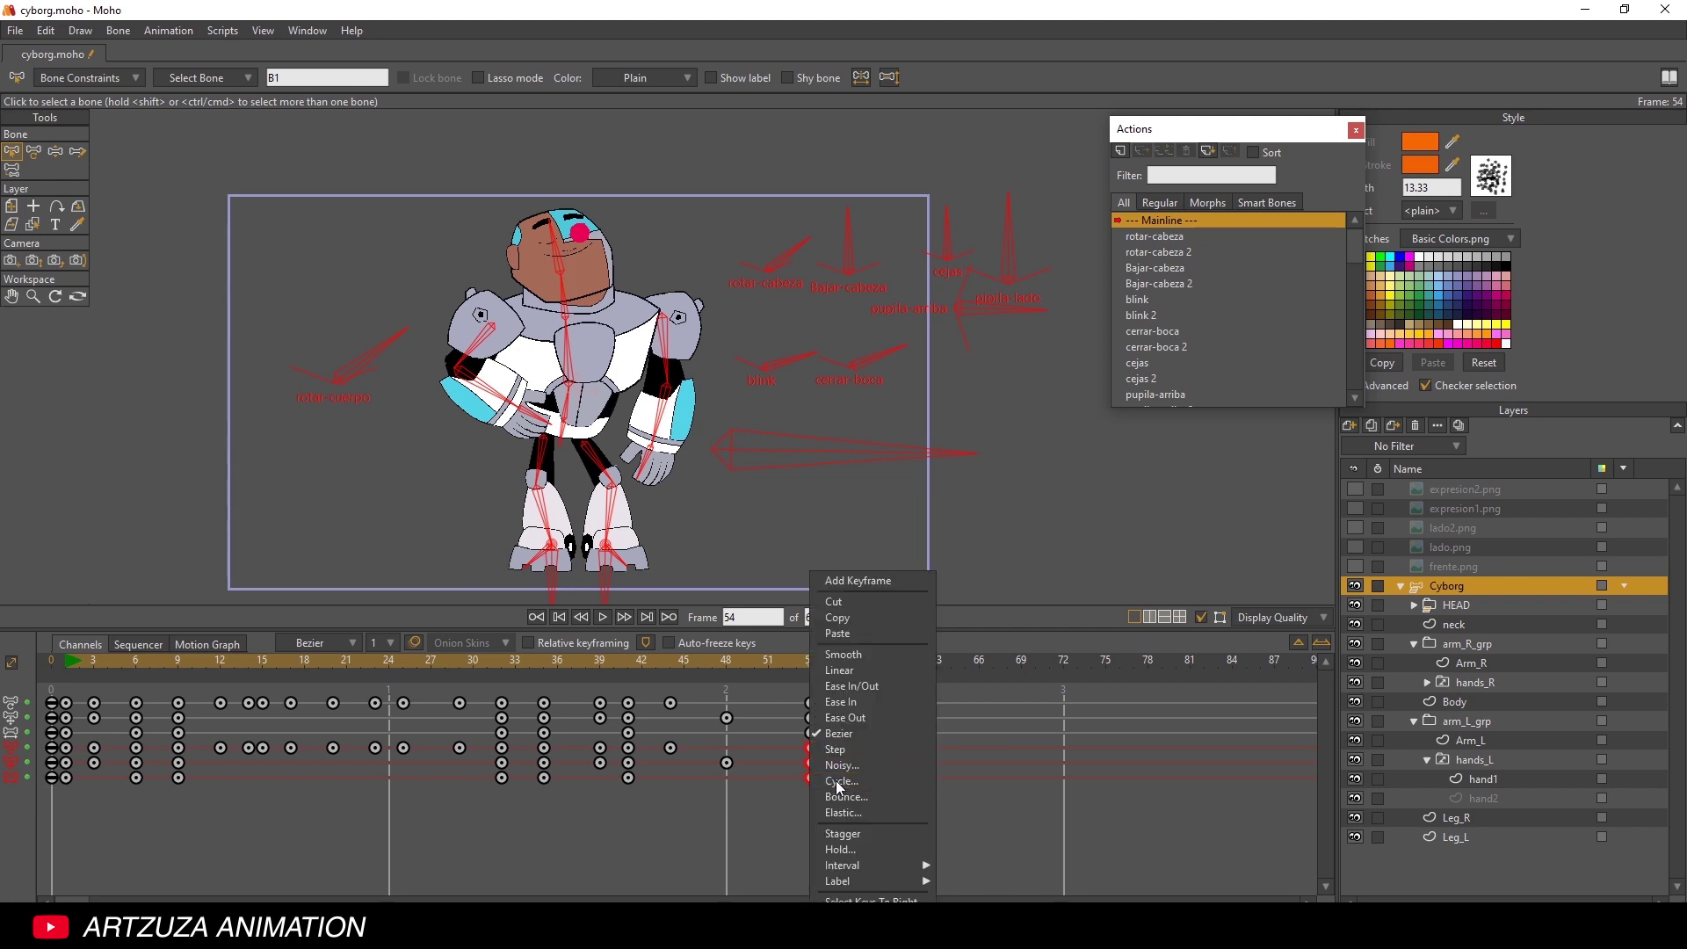
{"action": "left_click", "coordinate": [839, 781]}
{"action": "left_click_drag", "start_coordinate": [318, 134], "coordinate": [306, 170]}
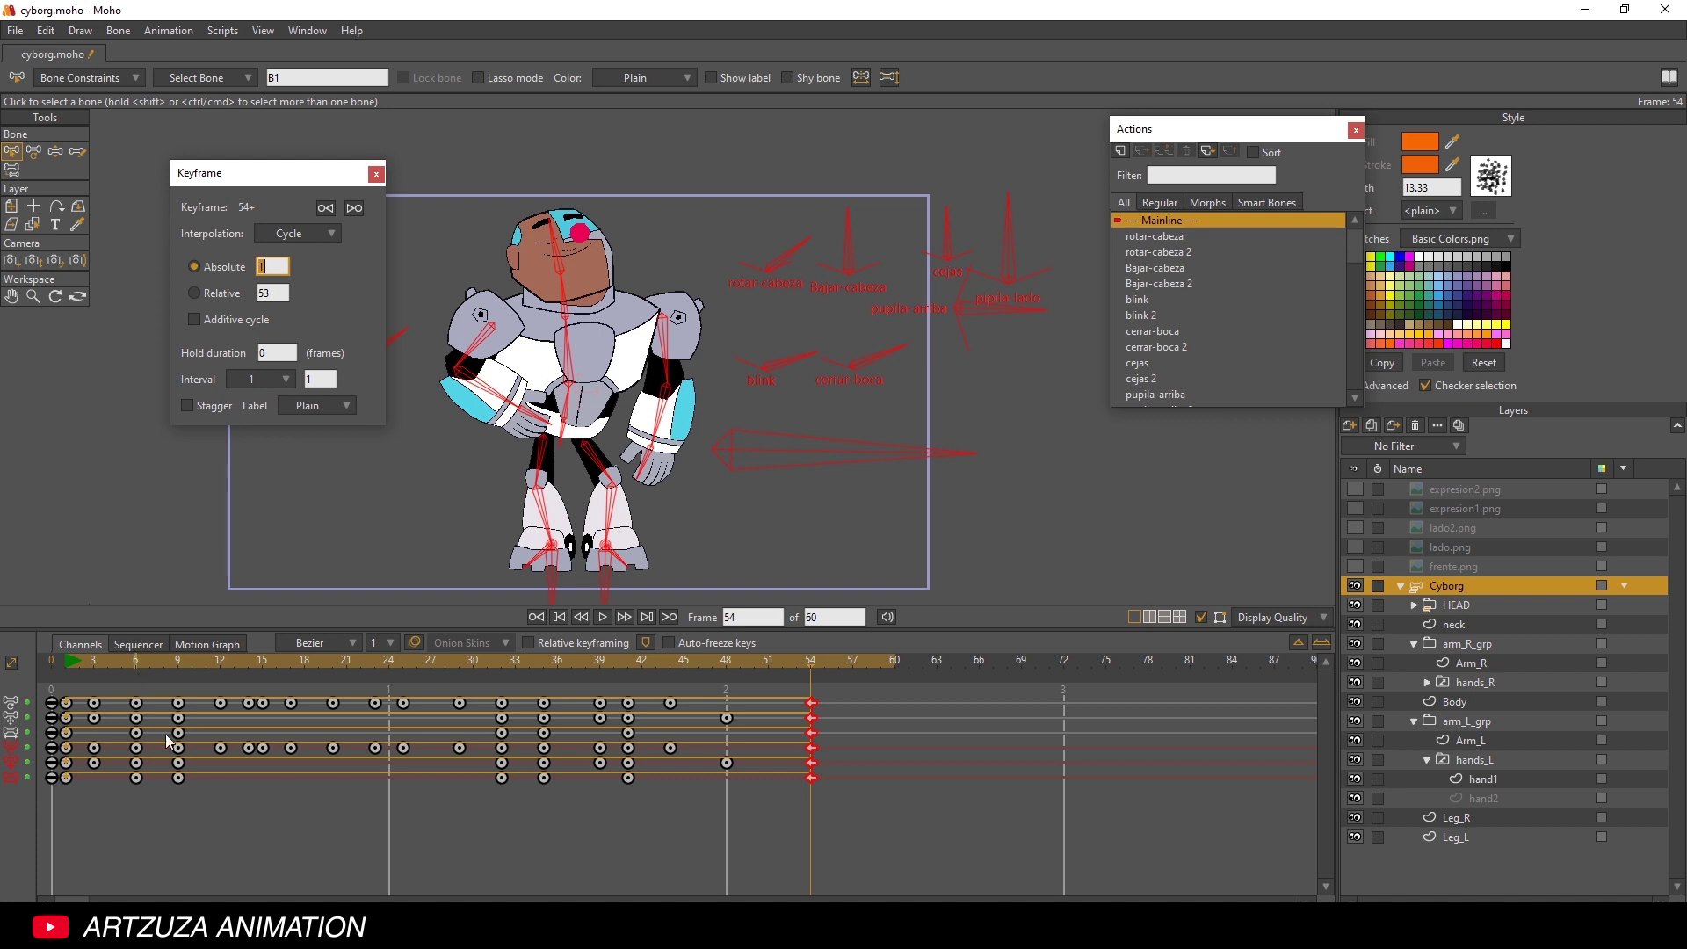
- Switch the Cycle keys at frame 54 to a relative return of 53 frames
{"action": "key", "text": "Return"}
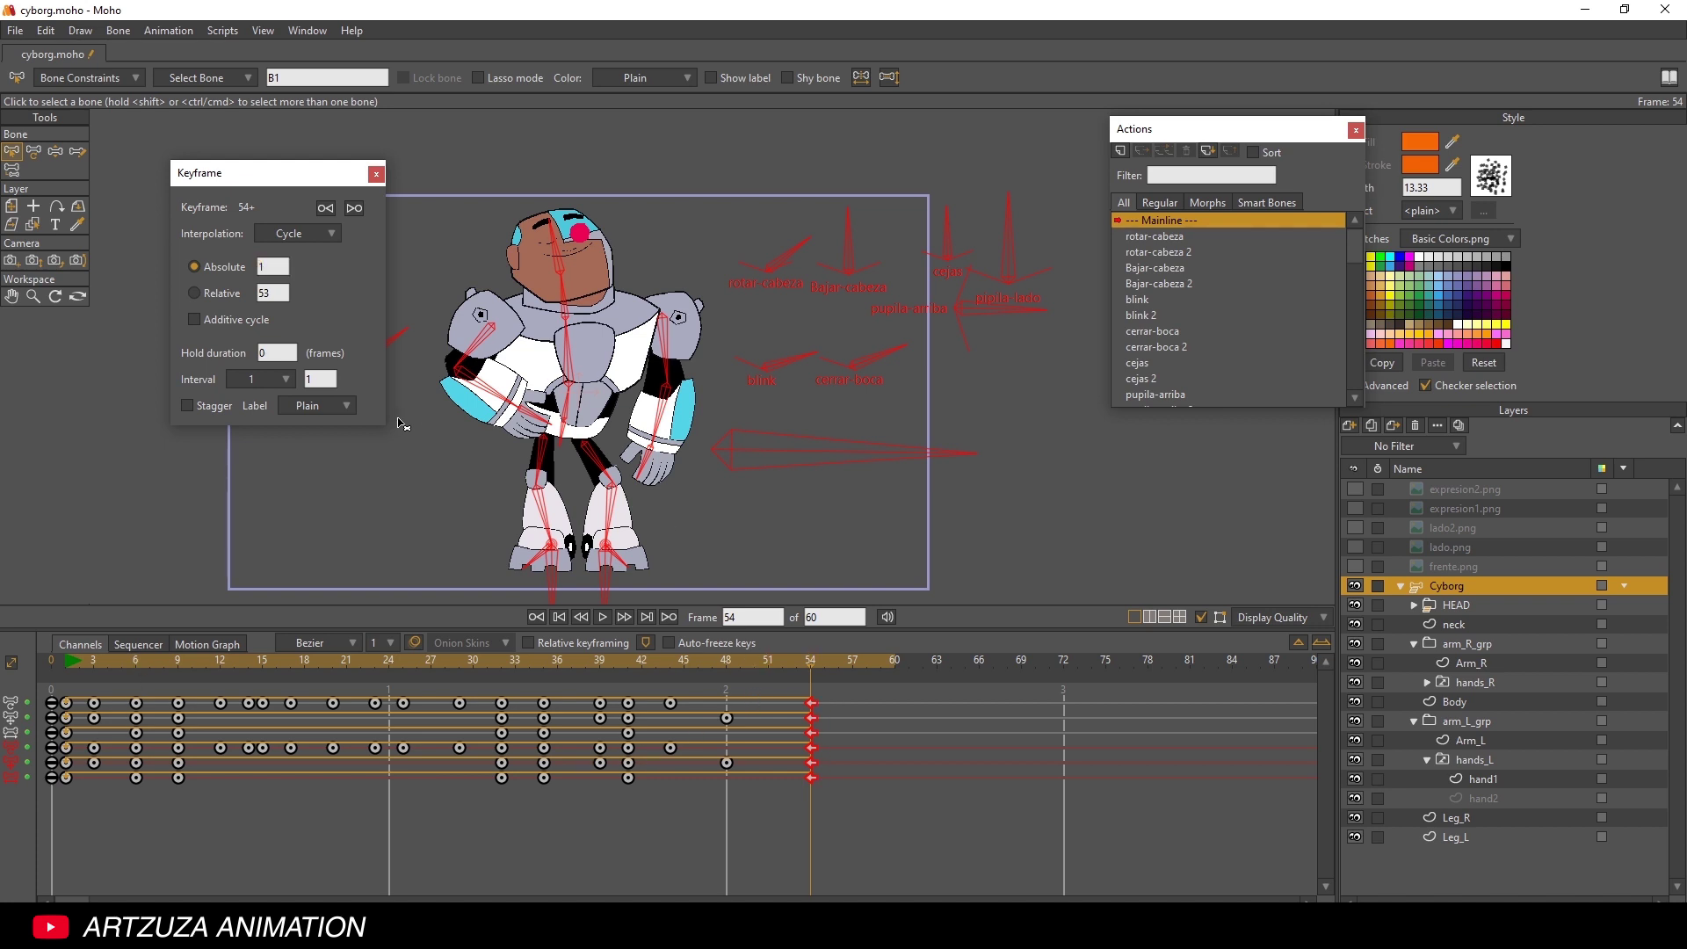
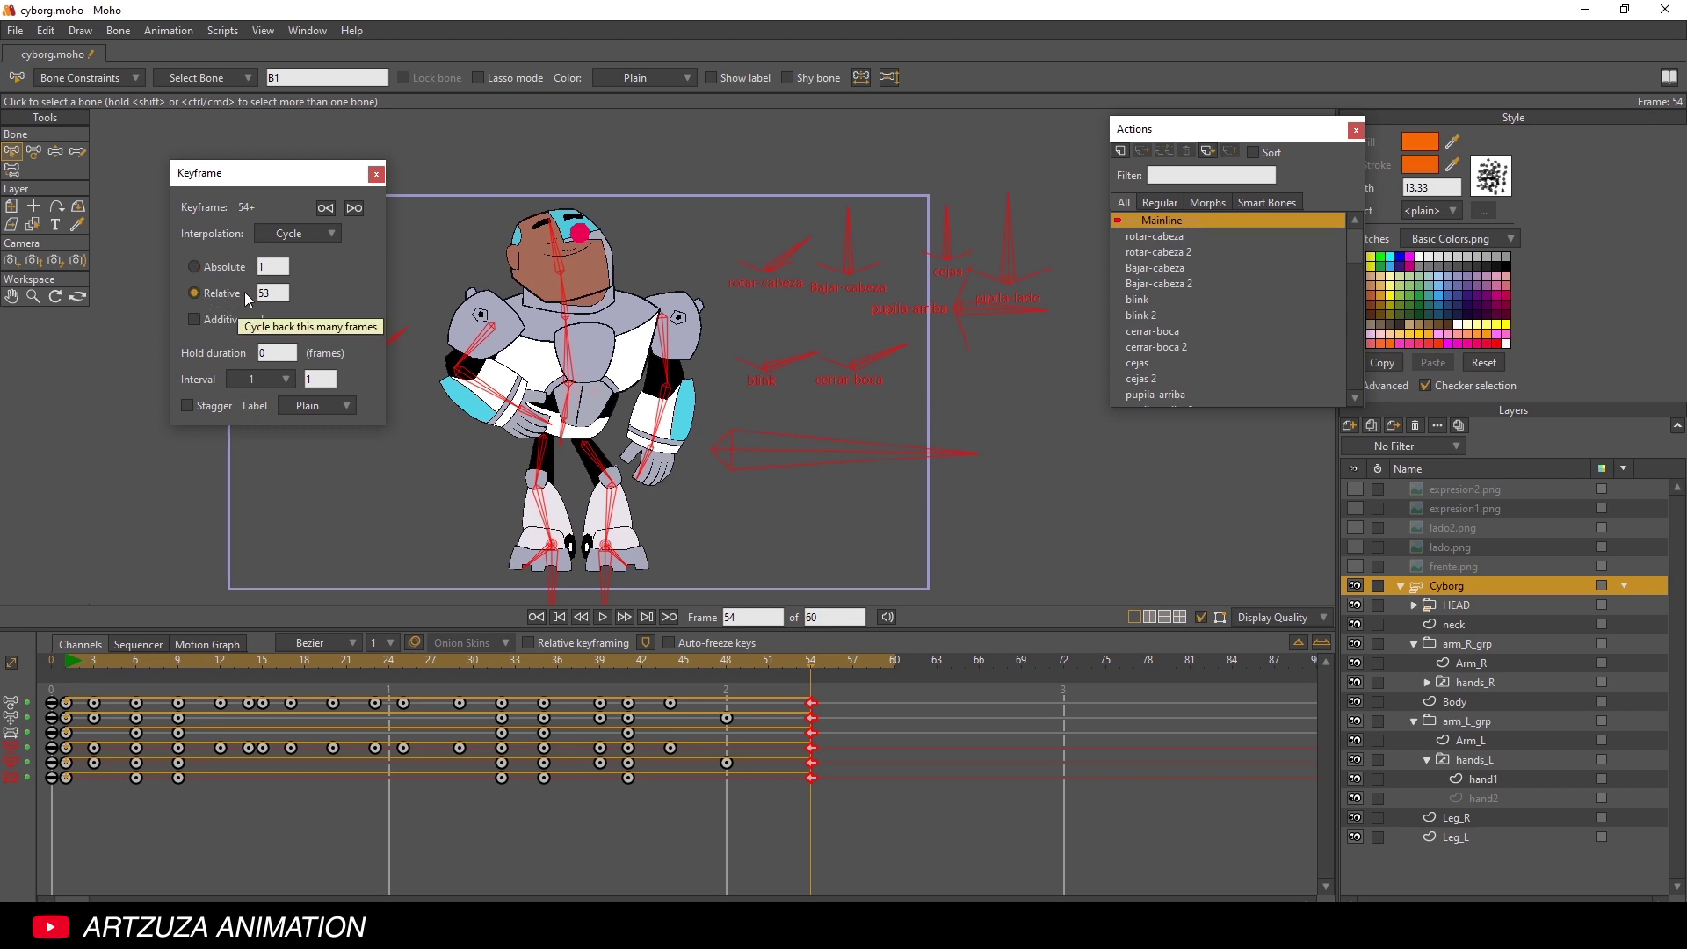
{"action": "left_click", "coordinate": [262, 269]}
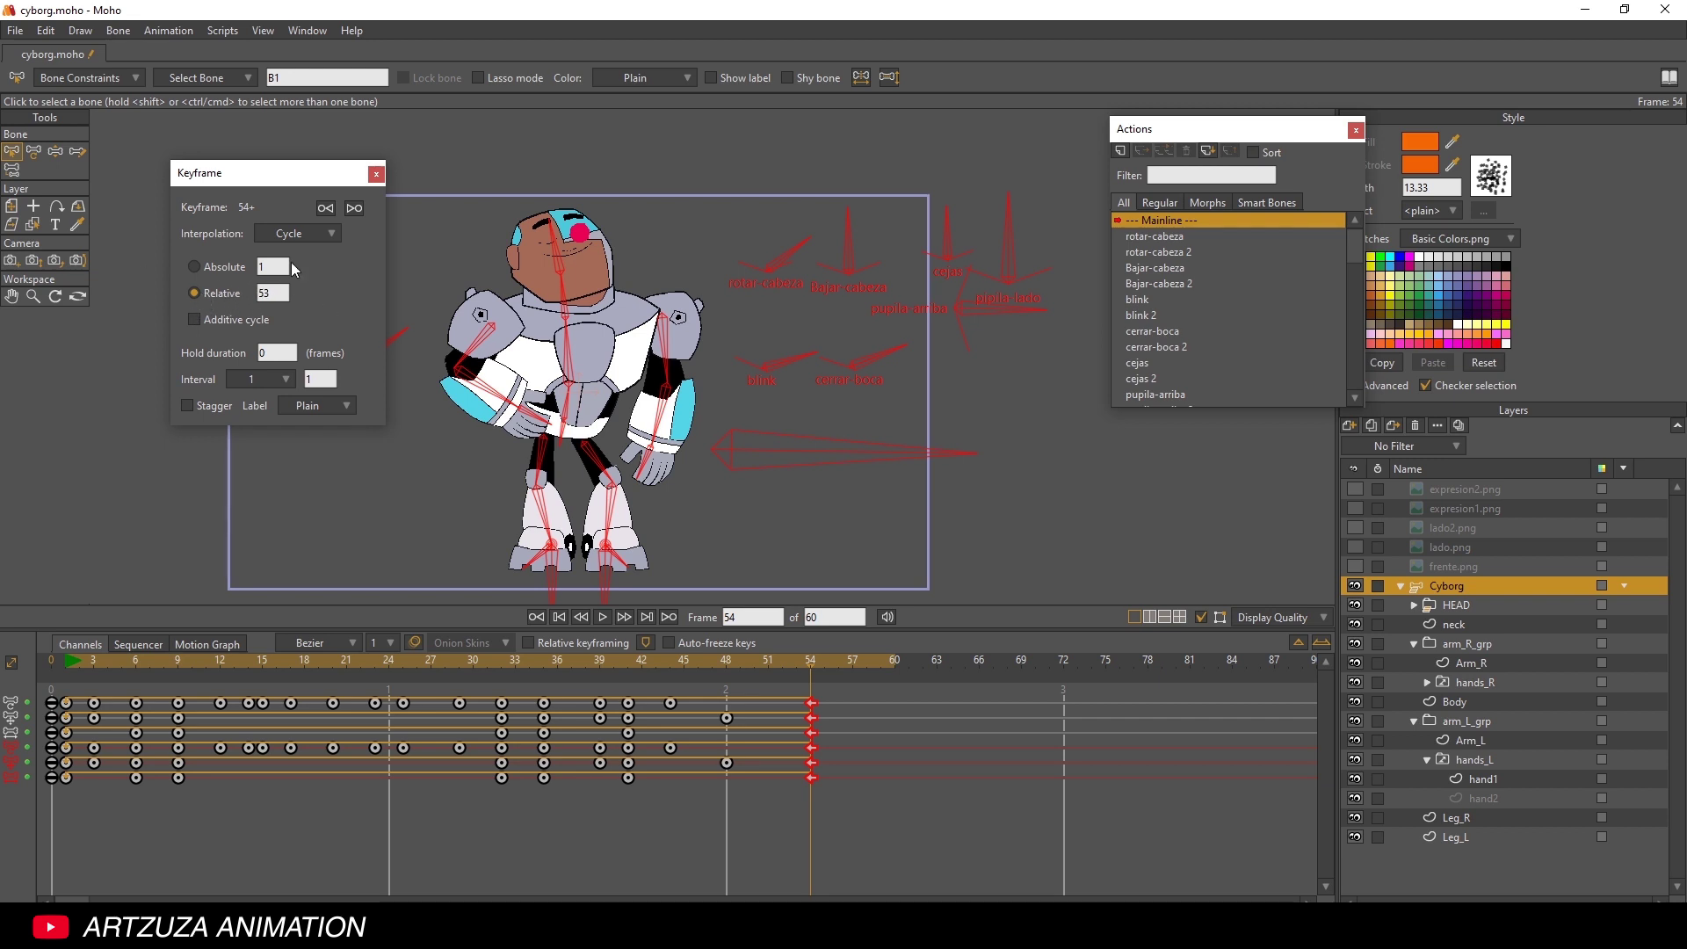
{"action": "left_click", "coordinate": [376, 173]}
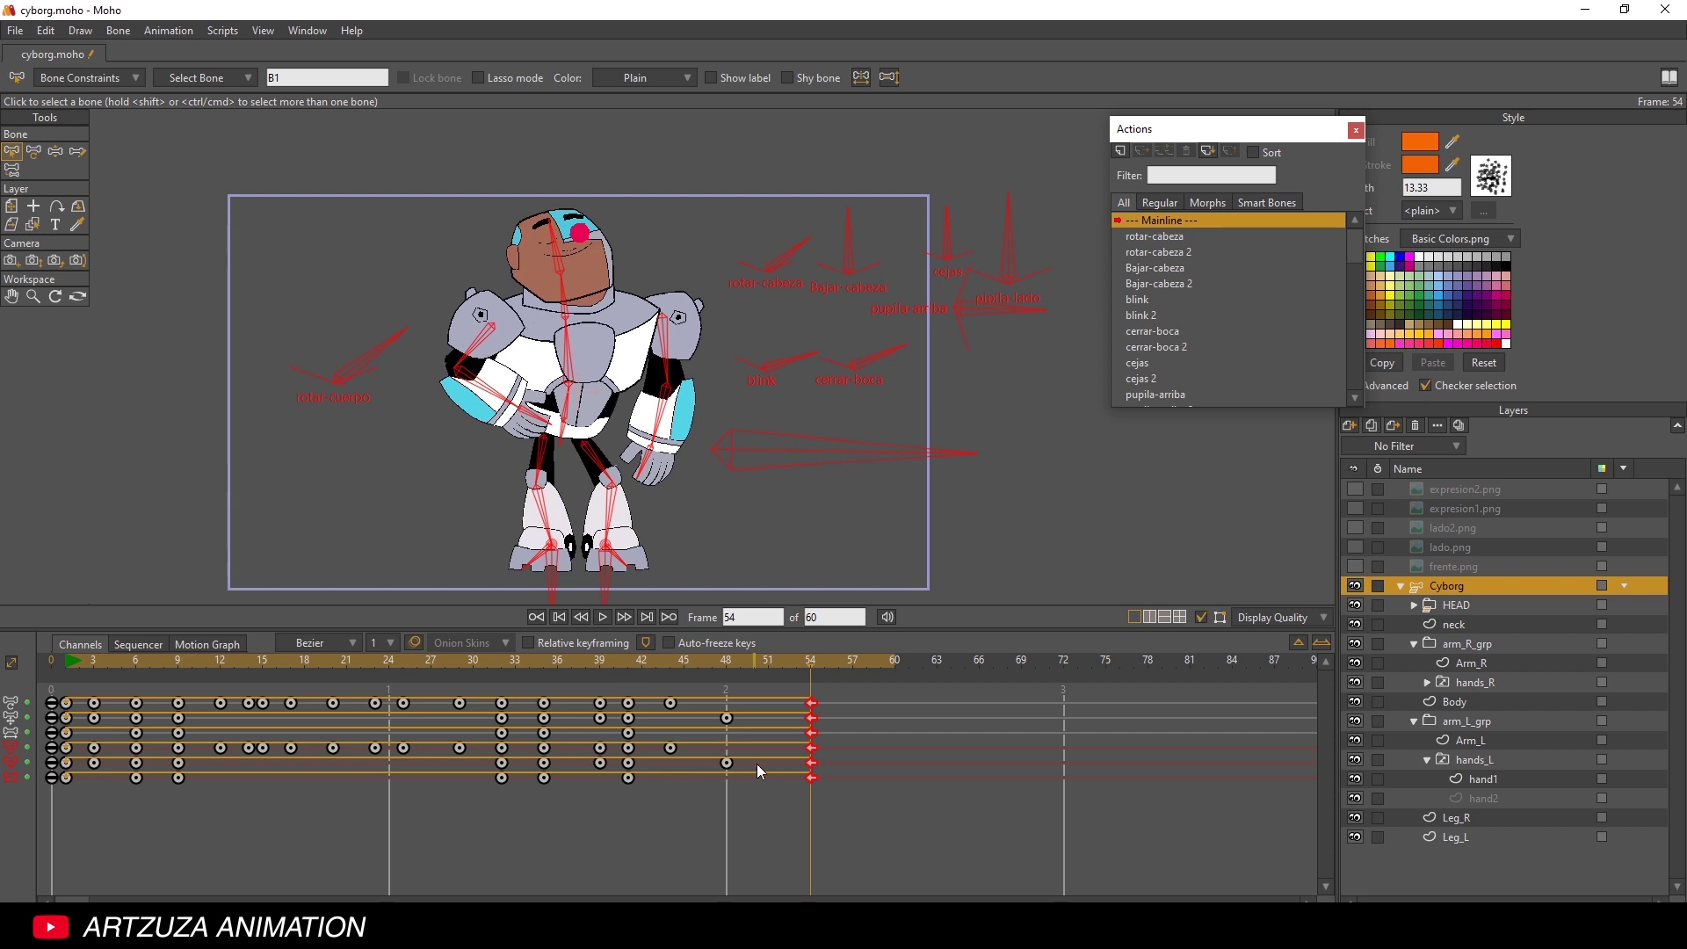
- Try shifting all bone keys after frame 0 later so the relative cycle ends at frame 82, inspect that frame, and undo the shift
{"action": "left_click_drag", "start_coordinate": [830, 805], "coordinate": [476, 777]}
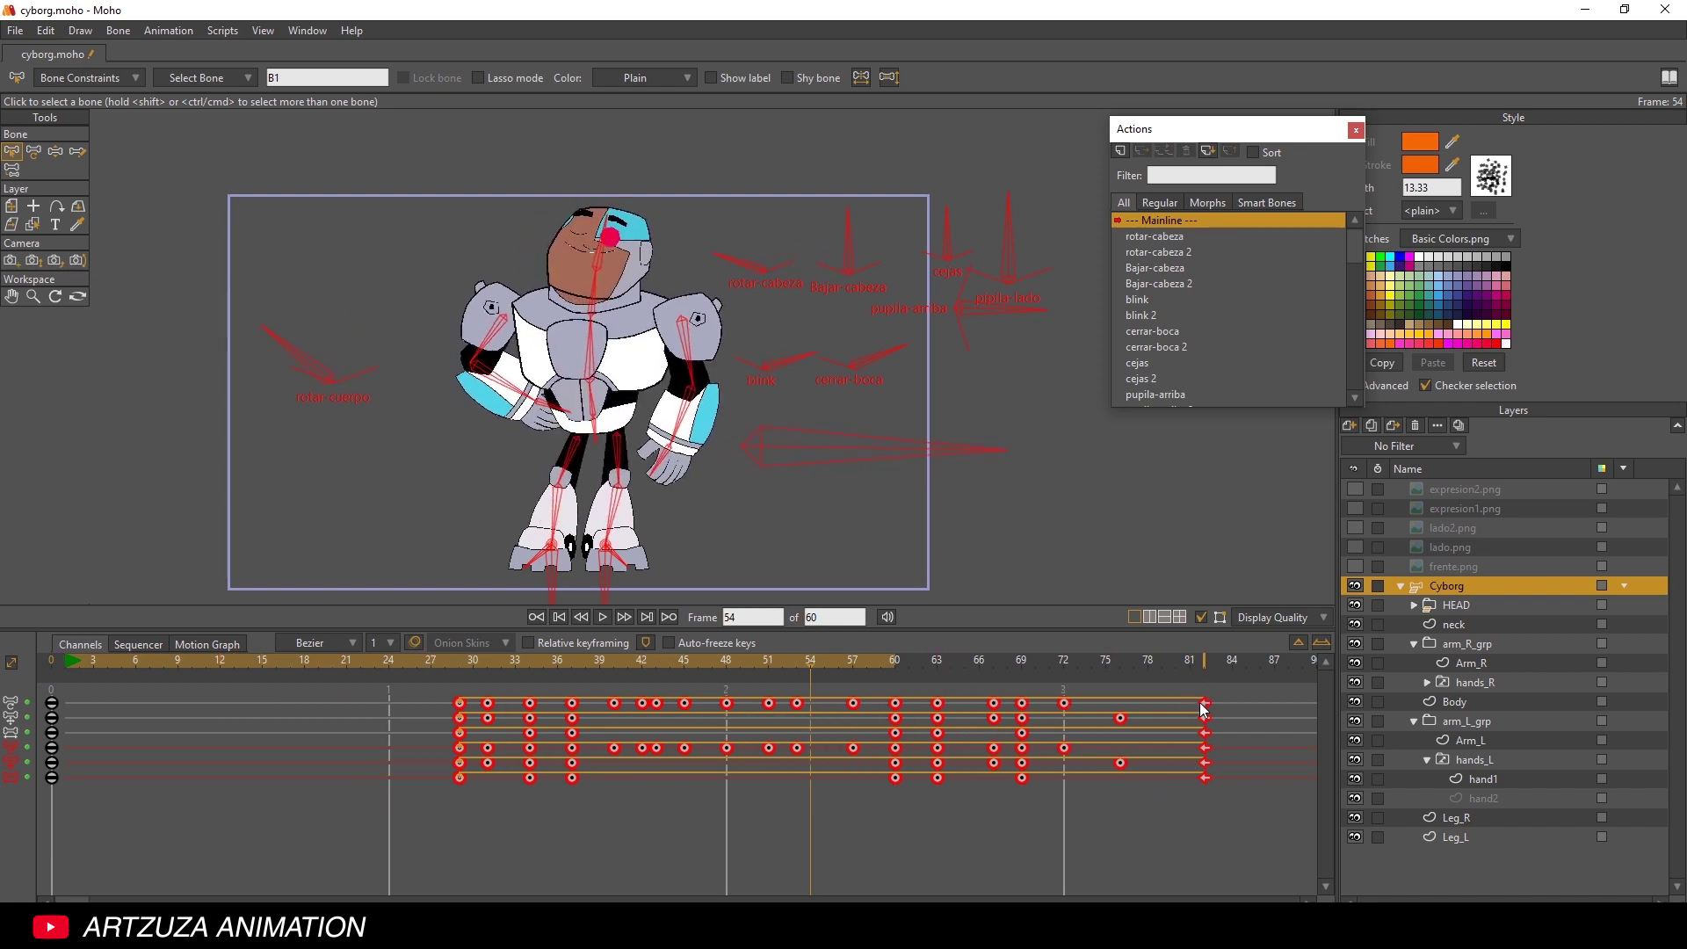
{"action": "left_click", "coordinate": [1228, 818]}
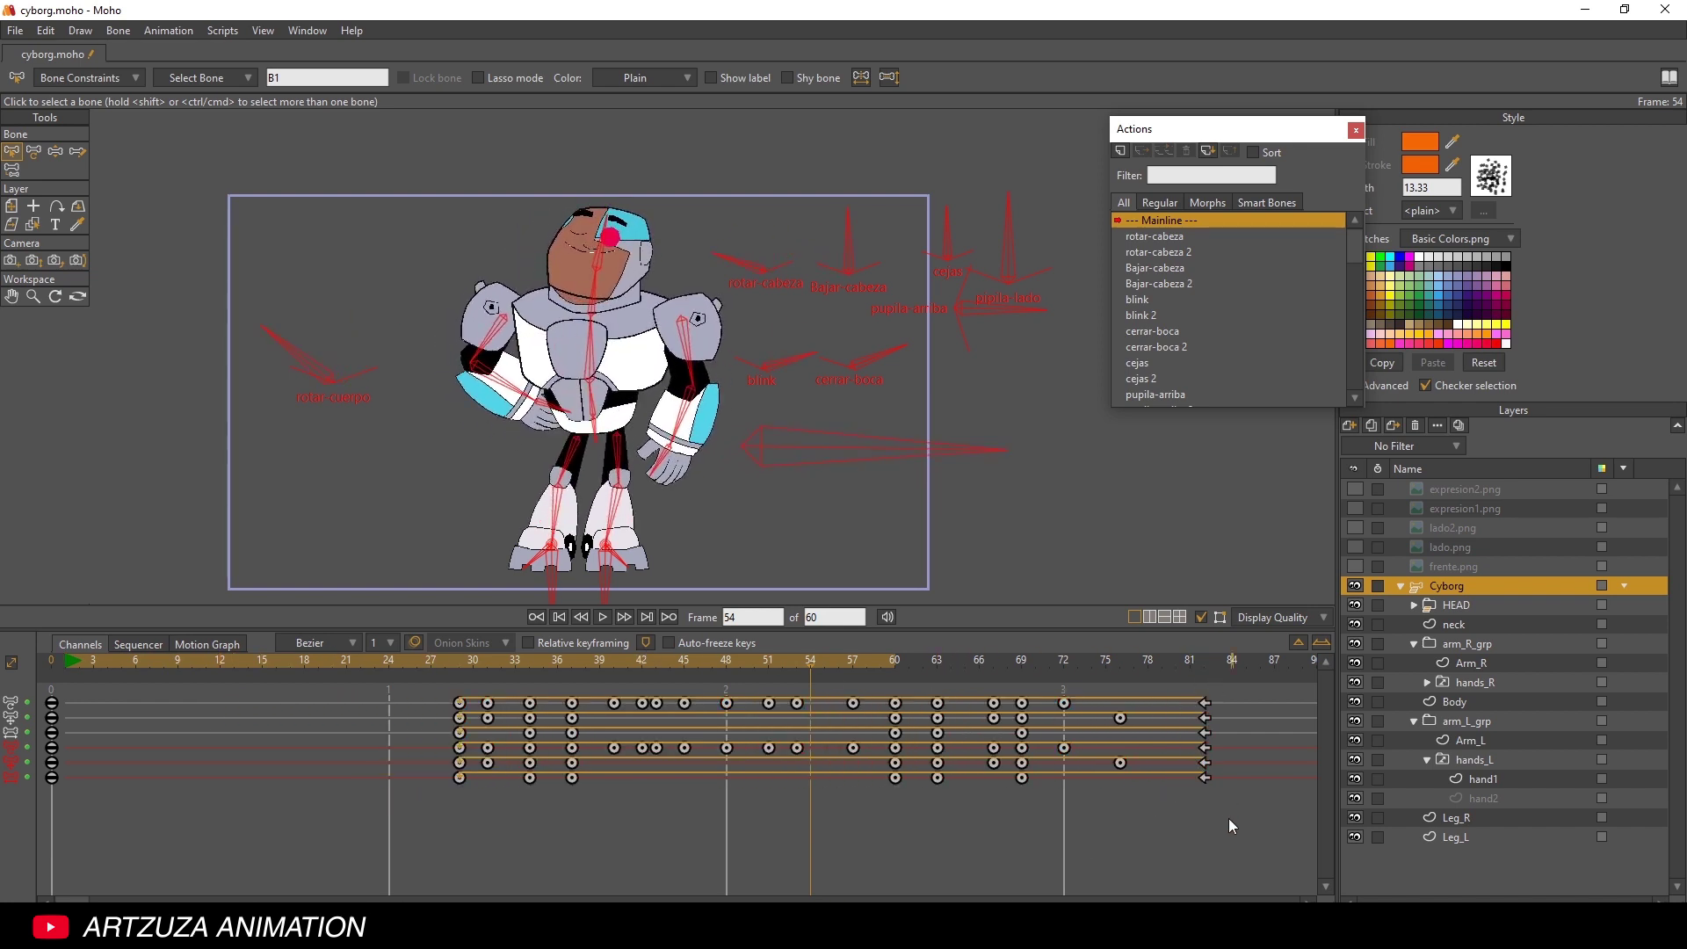
{"action": "left_click", "coordinate": [1204, 664]}
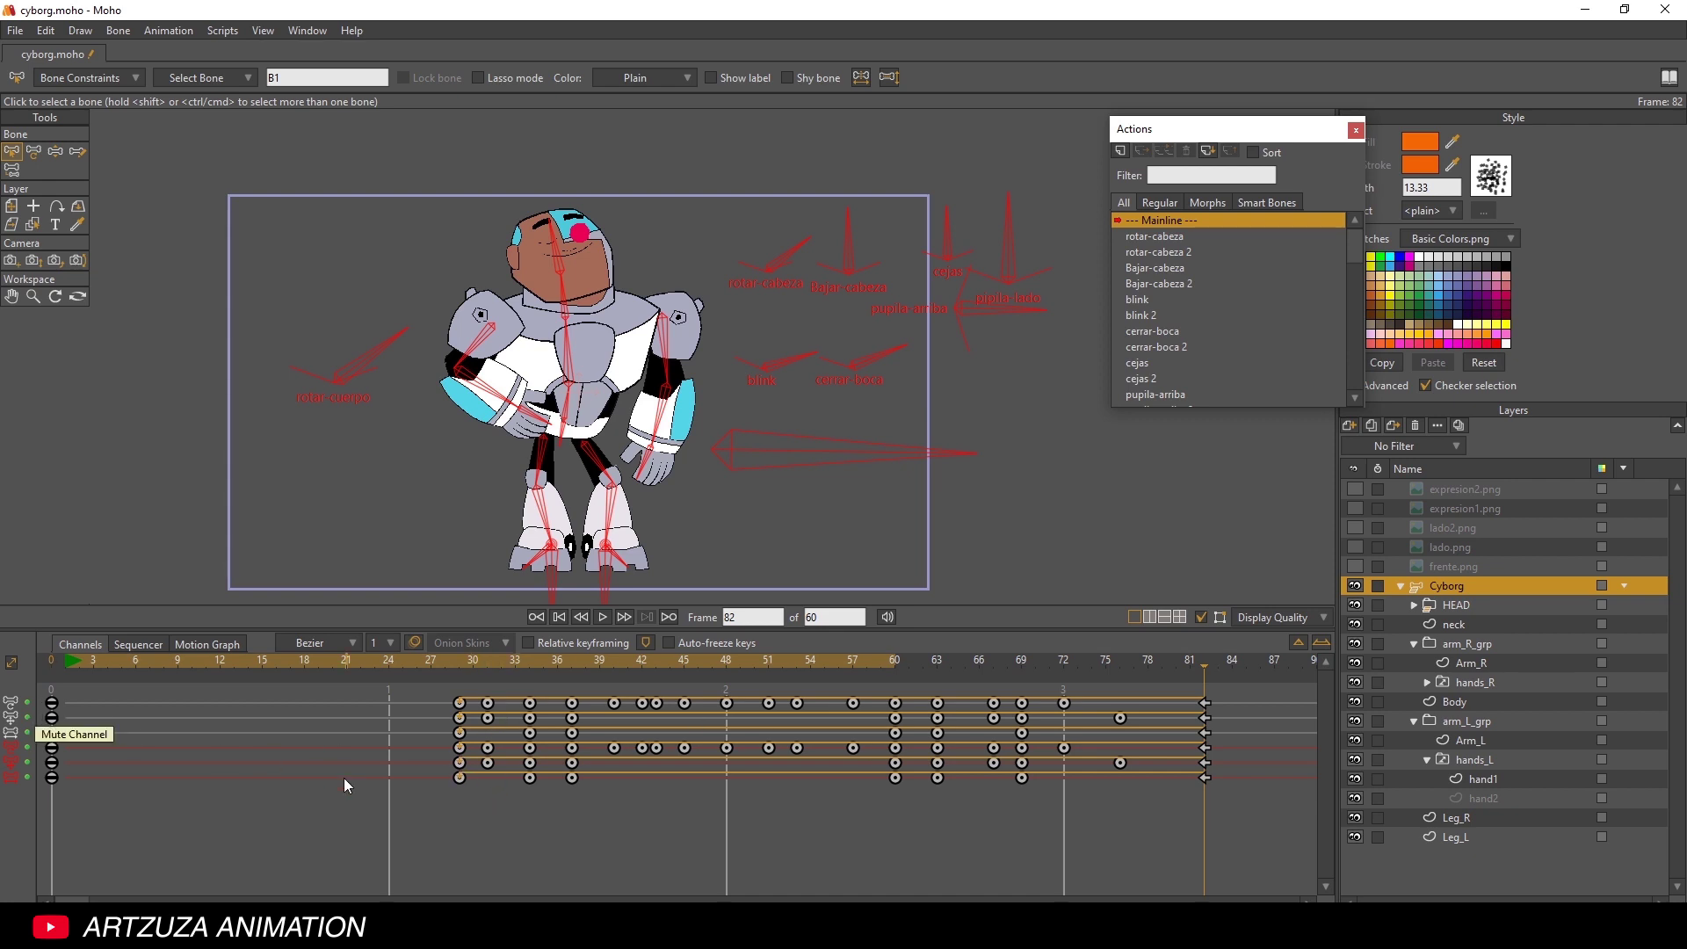
{"action": "key", "text": "ctrl+z"}
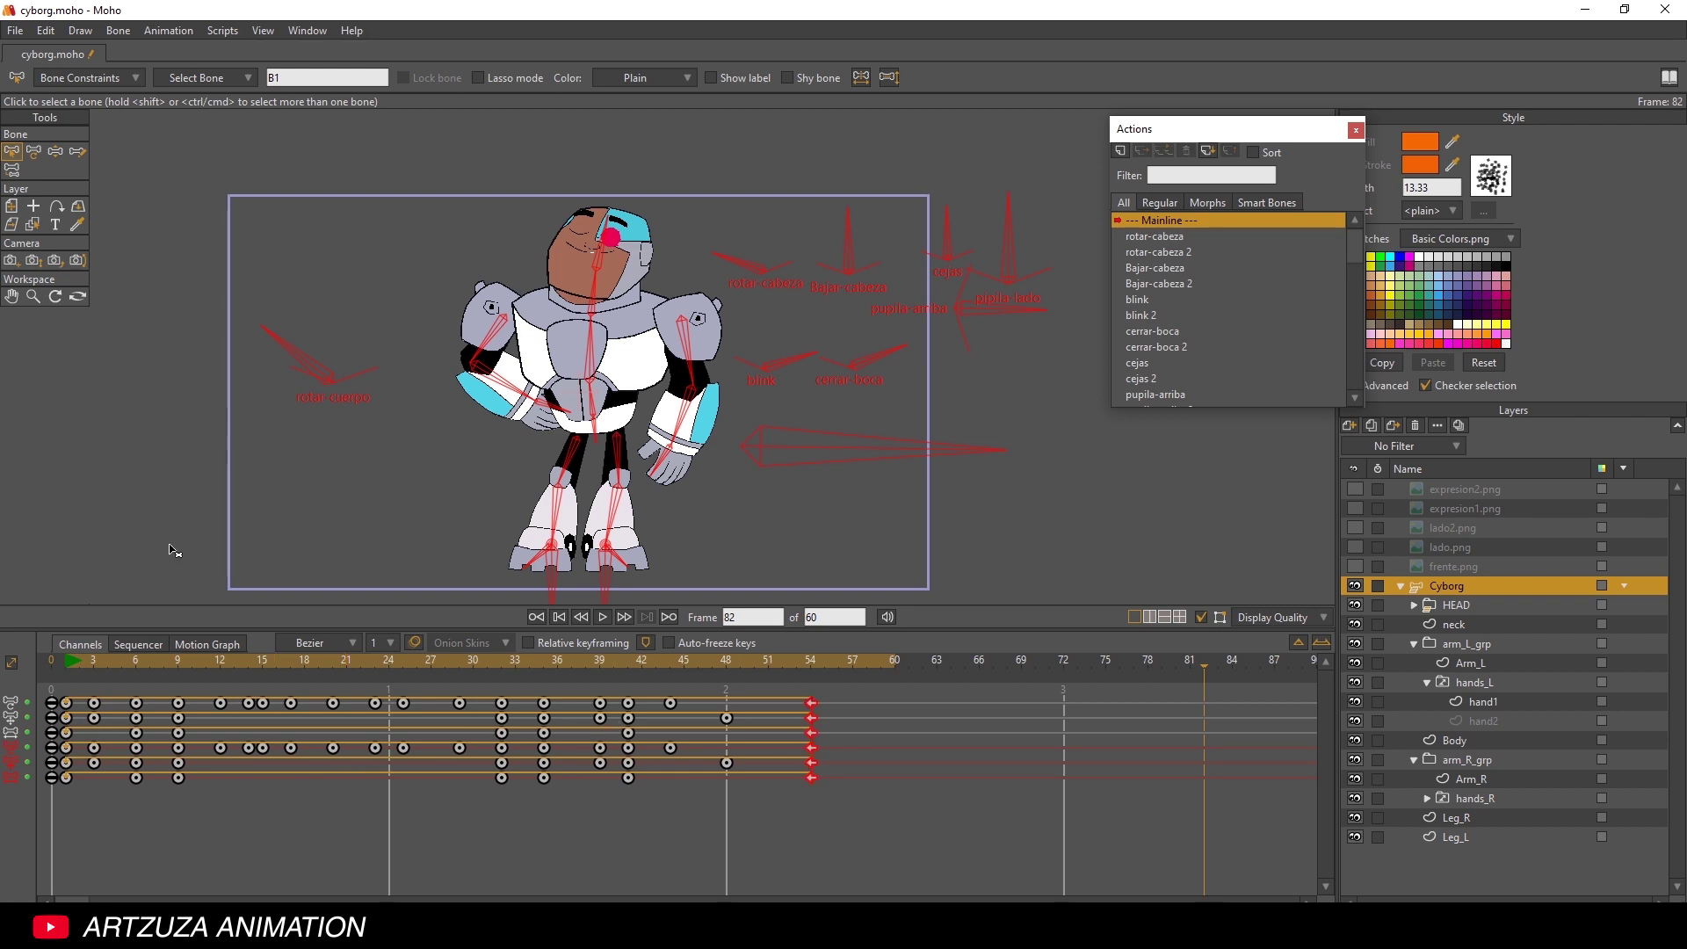
- Set the Cycle keys of the selected bones at frame 54 to an absolute return to frame 1
{"action": "left_click_drag", "start_coordinate": [825, 803], "coordinate": [809, 760]}
{"action": "right_click", "coordinate": [809, 760]}
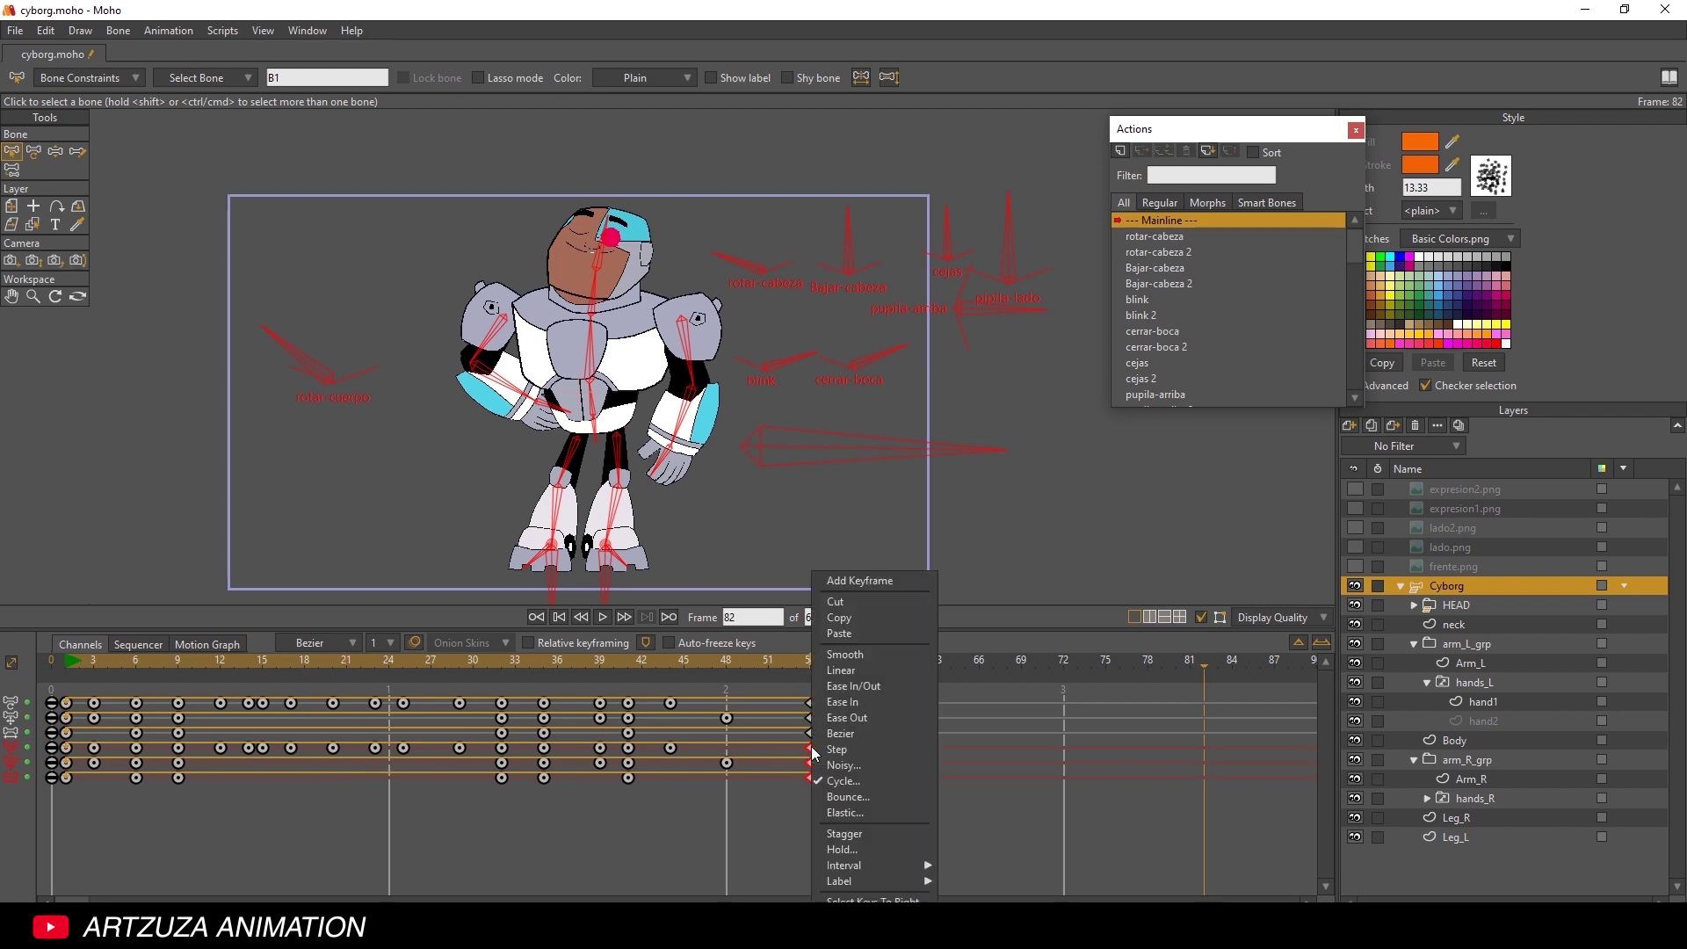
{"action": "left_click", "coordinate": [881, 776]}
{"action": "left_click", "coordinate": [215, 267]}
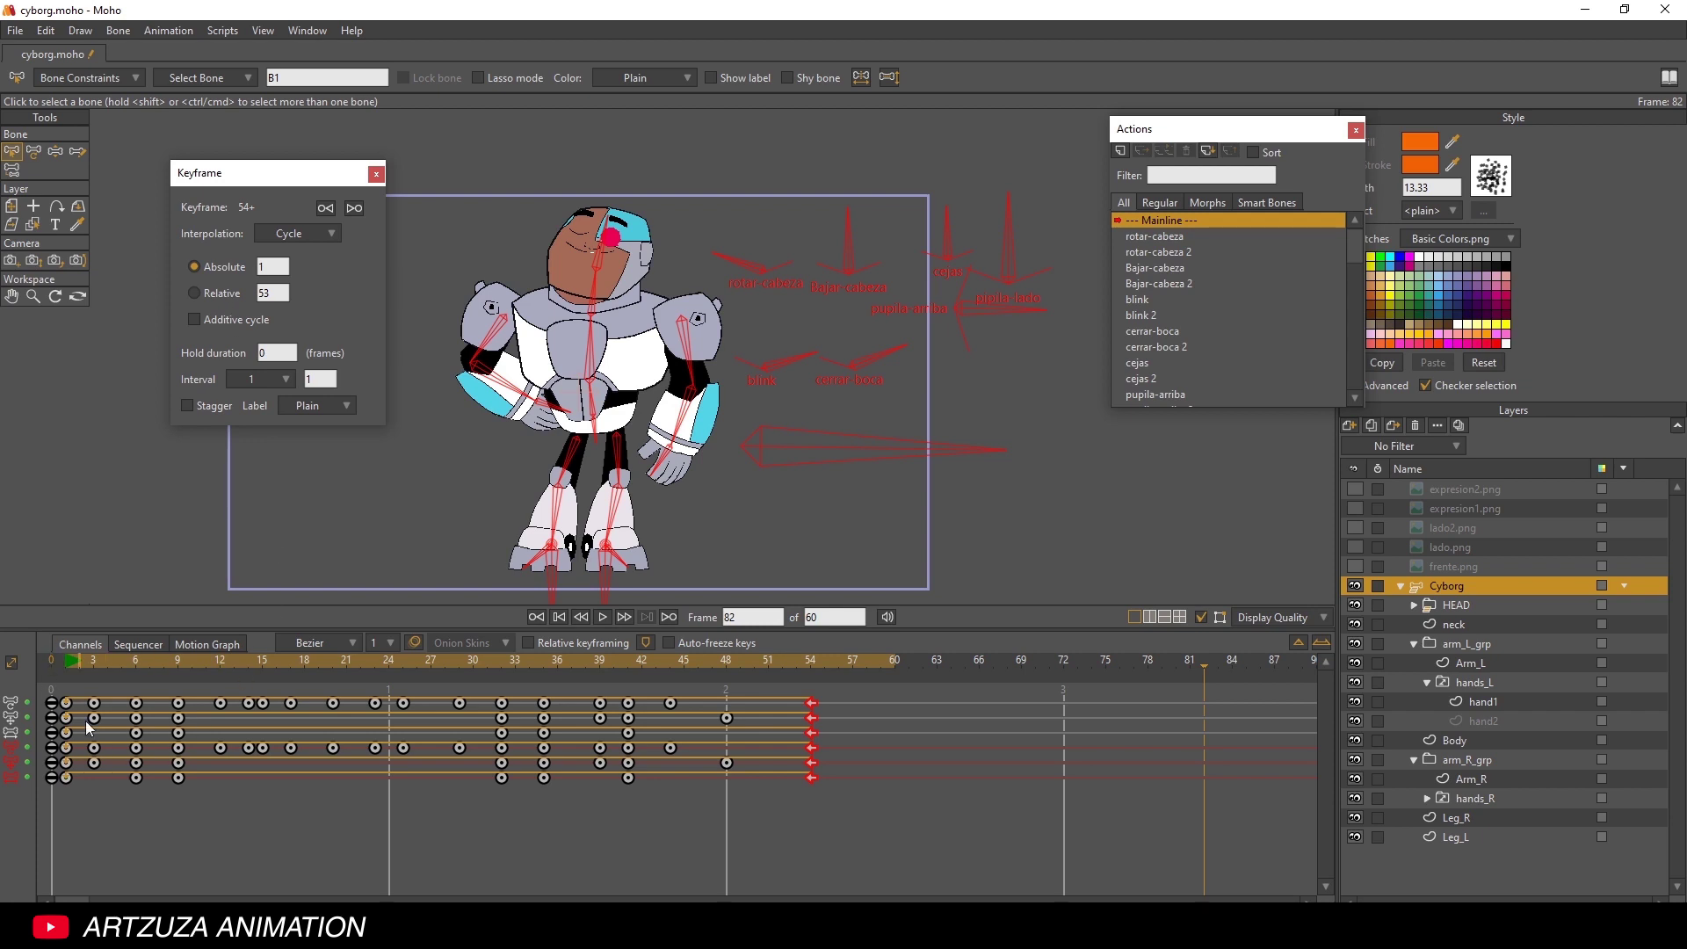
{"action": "left_click", "coordinate": [376, 173]}
- Try shifting all bone keys later so the absolute cycle ends at frame 84, play from frame 1, and undo the shift
{"action": "left_click_drag", "start_coordinate": [862, 822], "coordinate": [516, 762]}
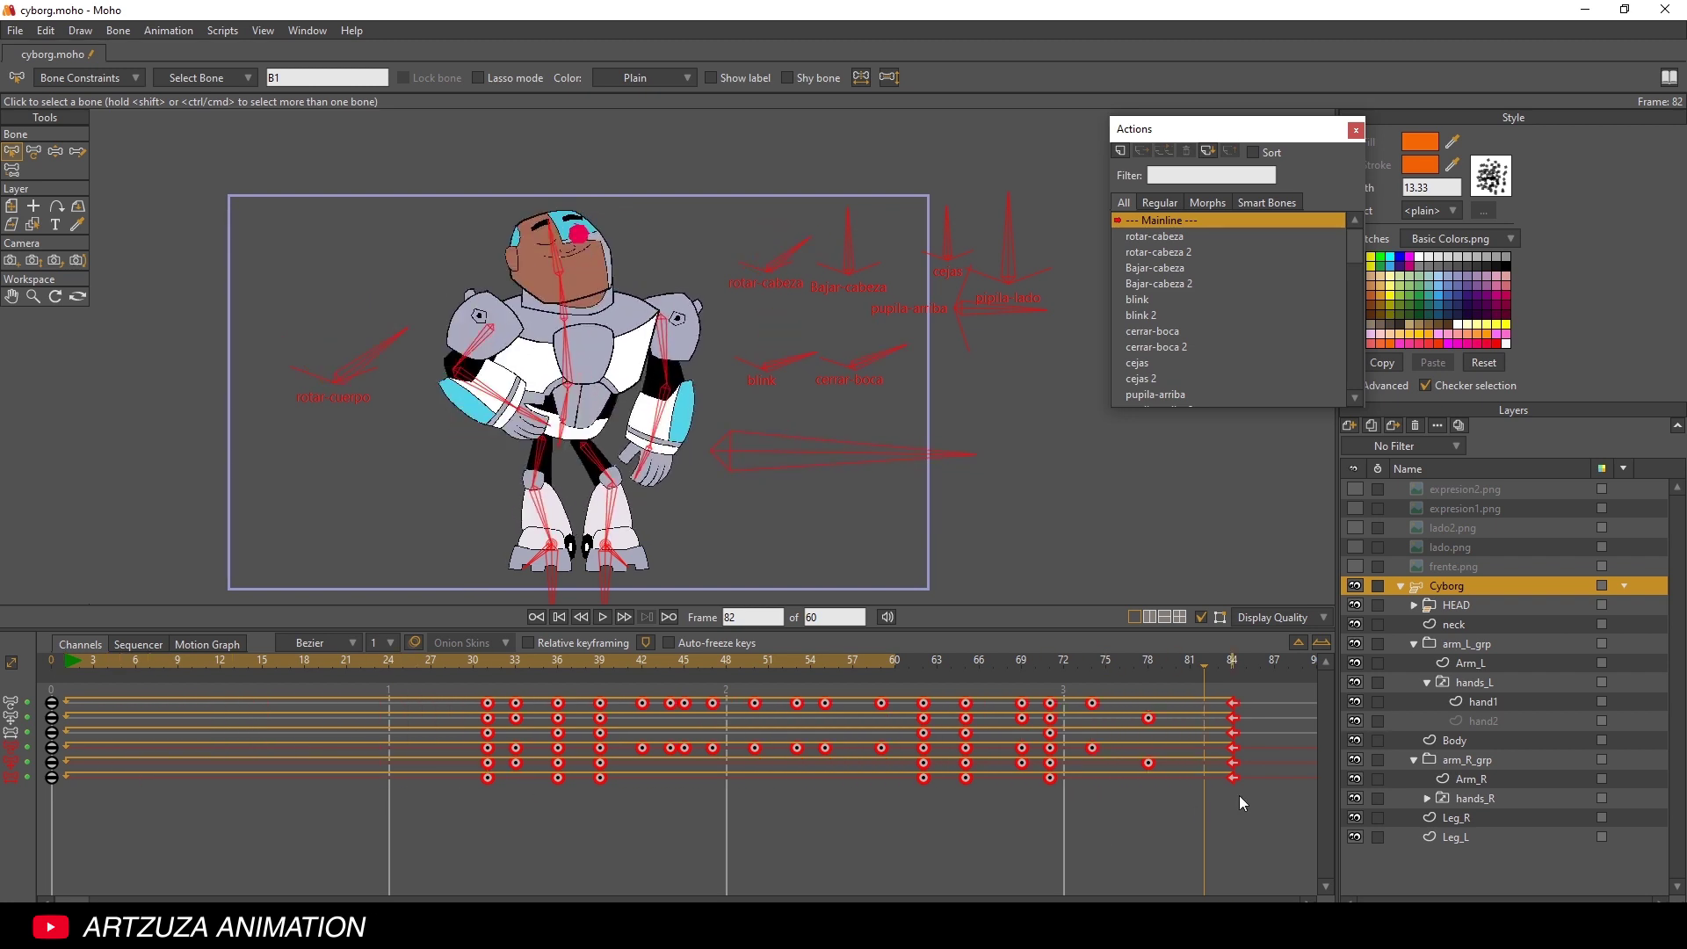
{"action": "left_click", "coordinate": [1232, 878]}
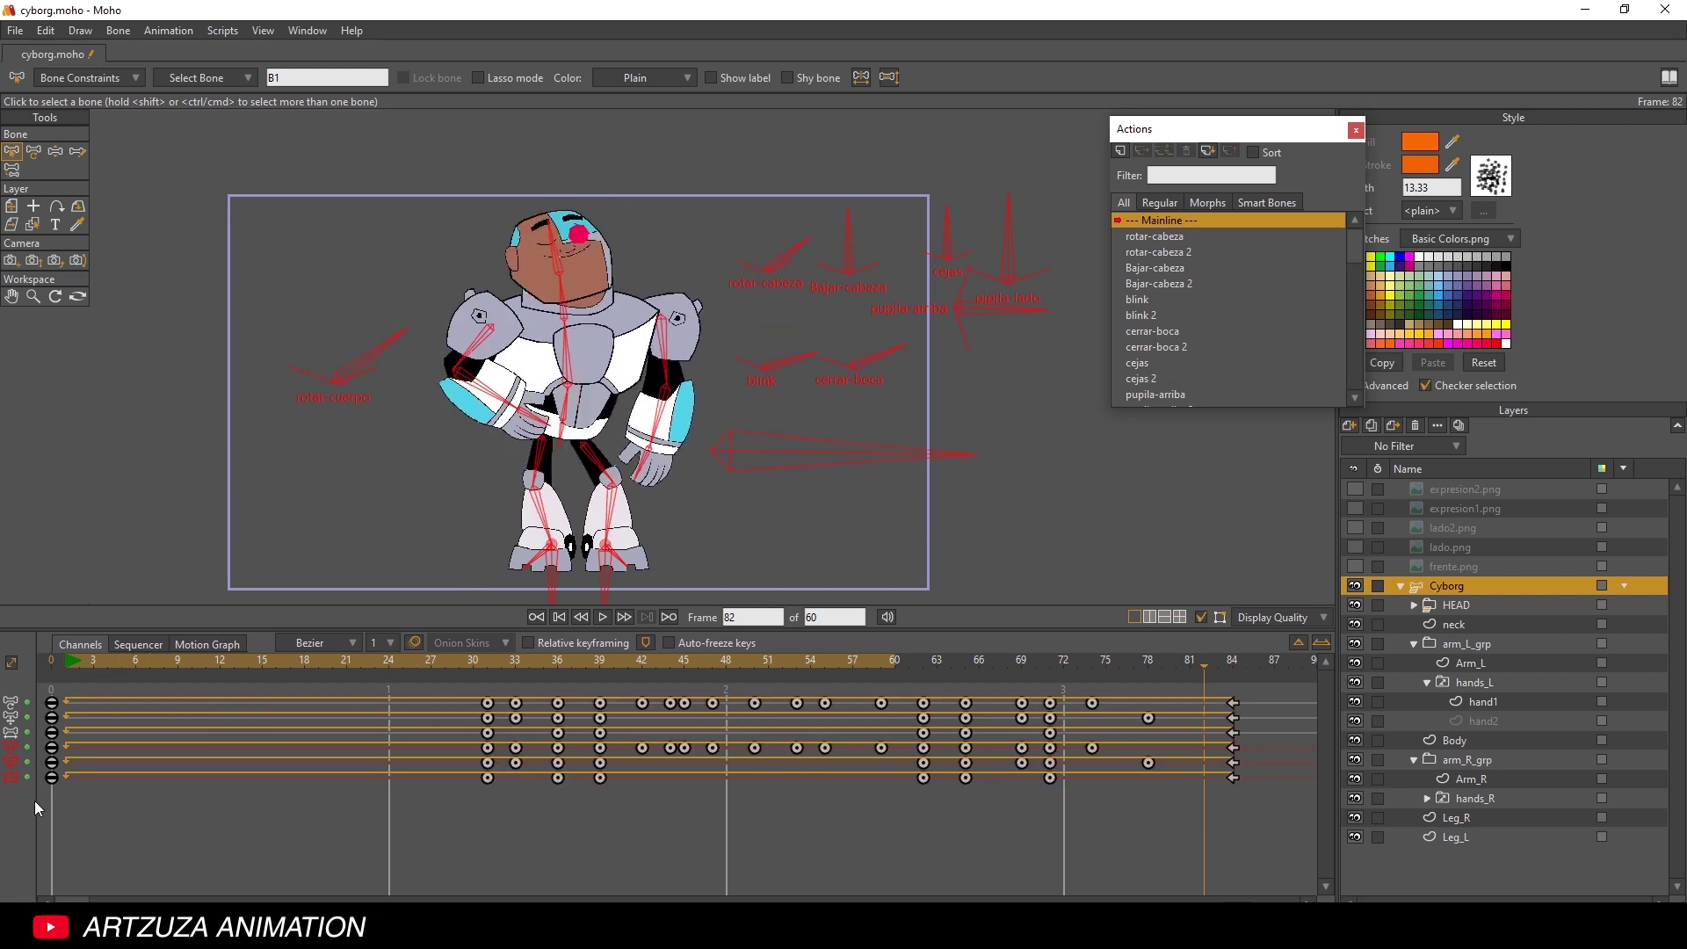
{"action": "left_click", "coordinate": [66, 663]}
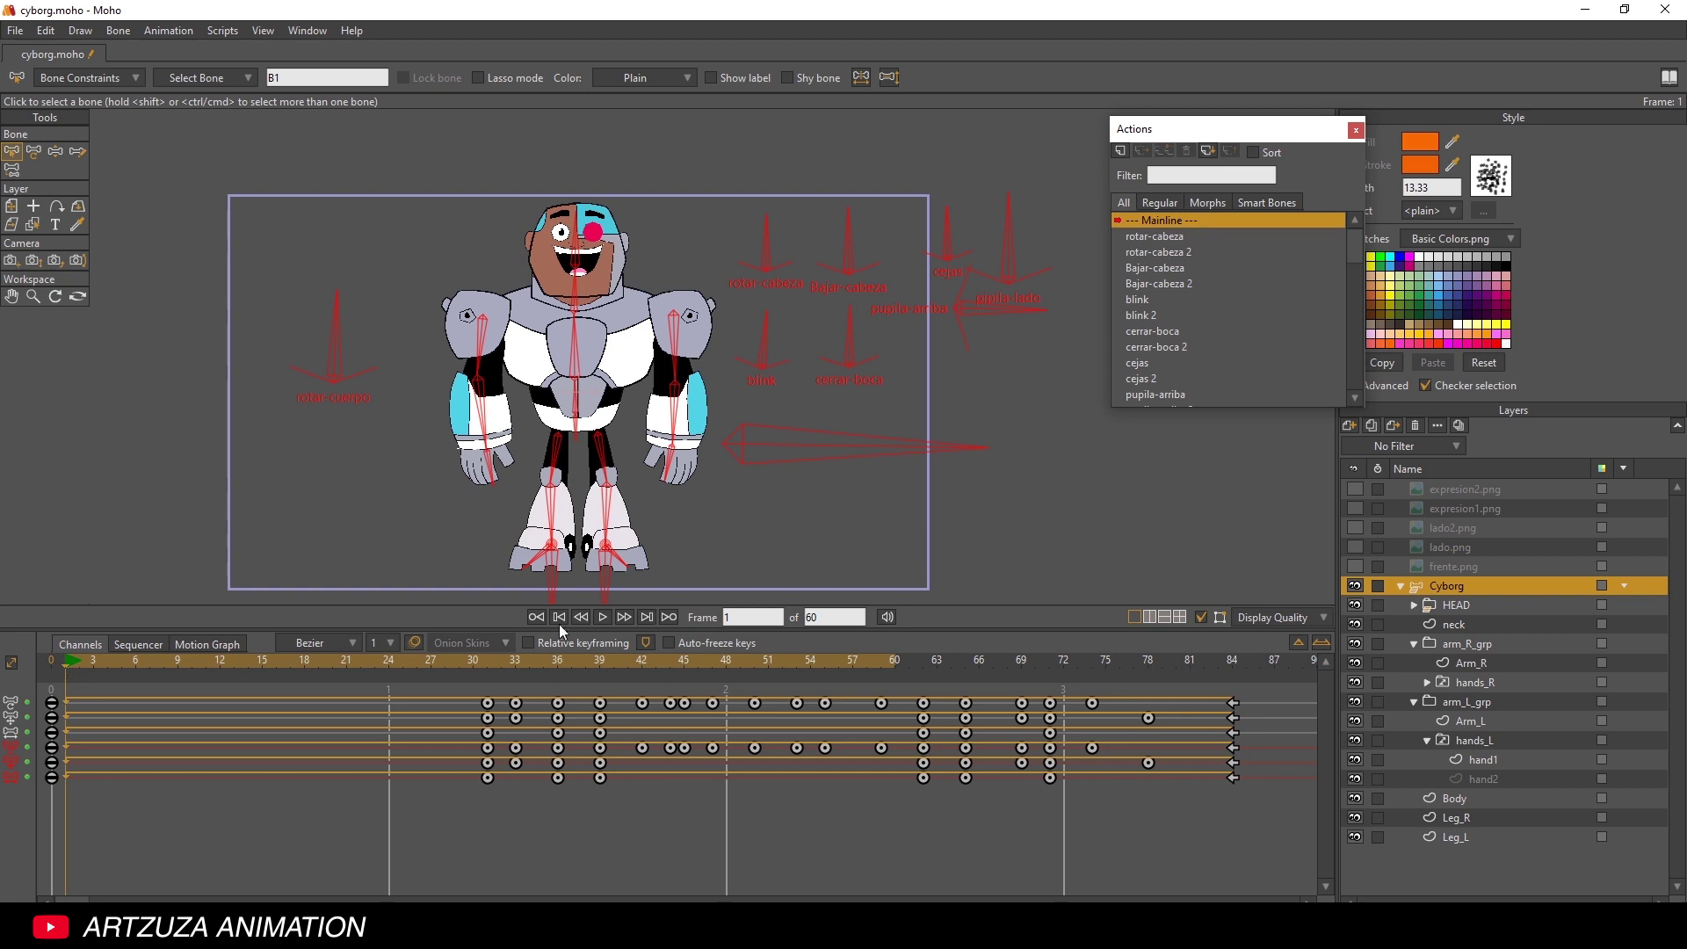
{"action": "left_click", "coordinate": [600, 614]}
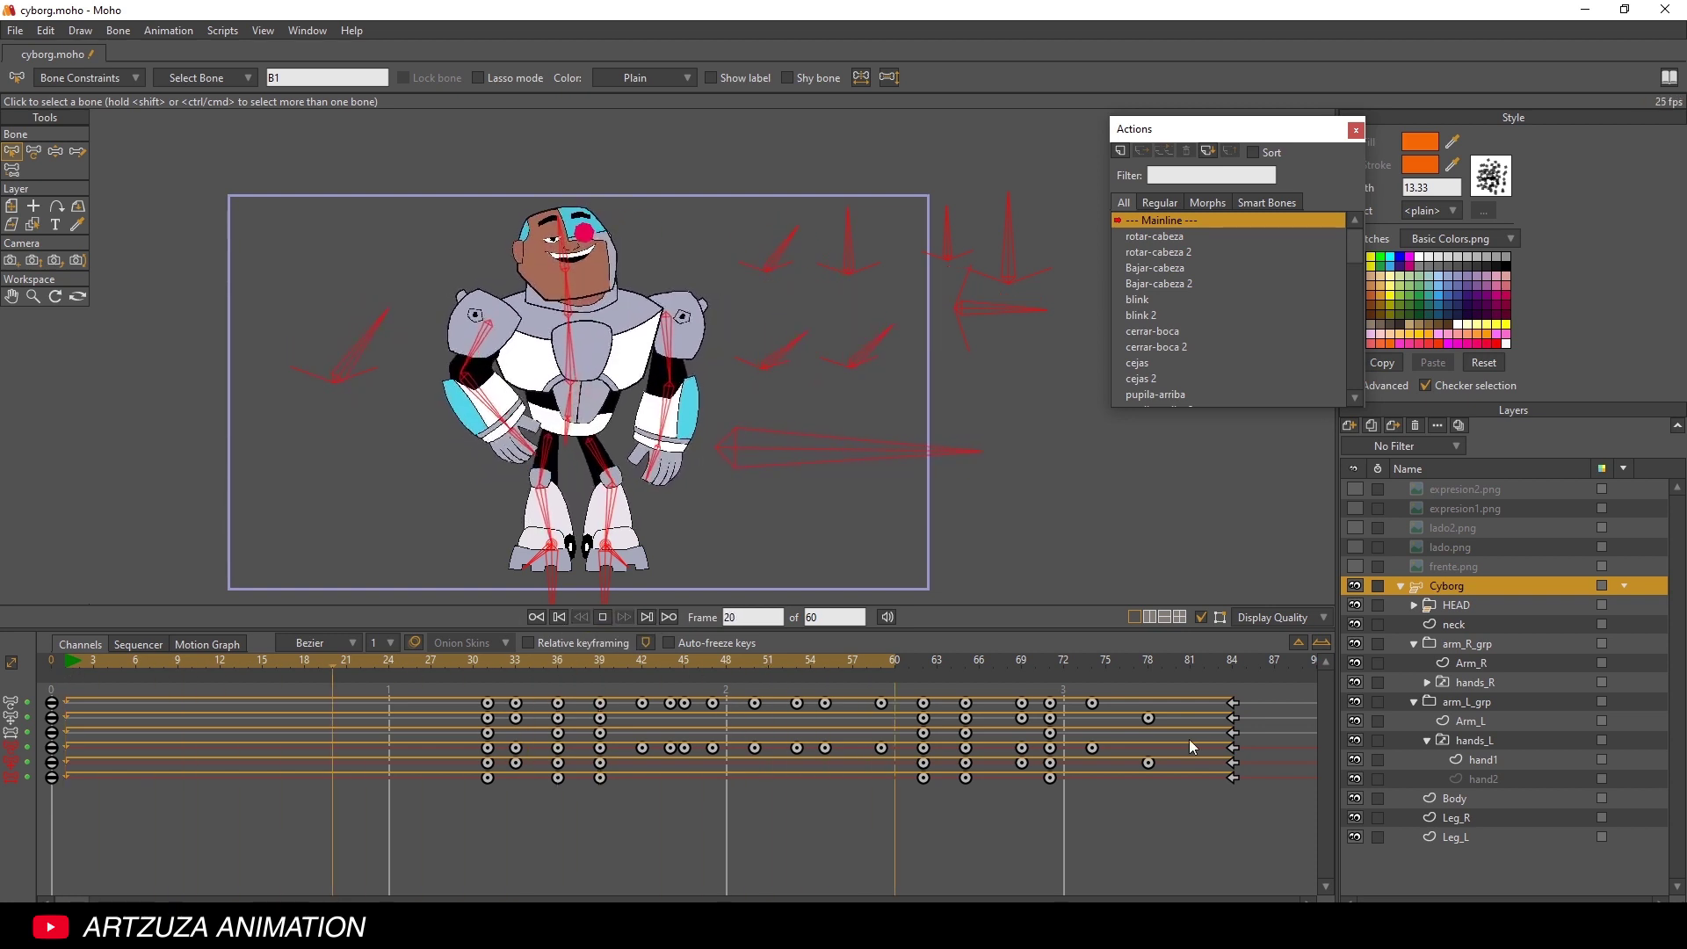
{"action": "left_click", "coordinate": [599, 617]}
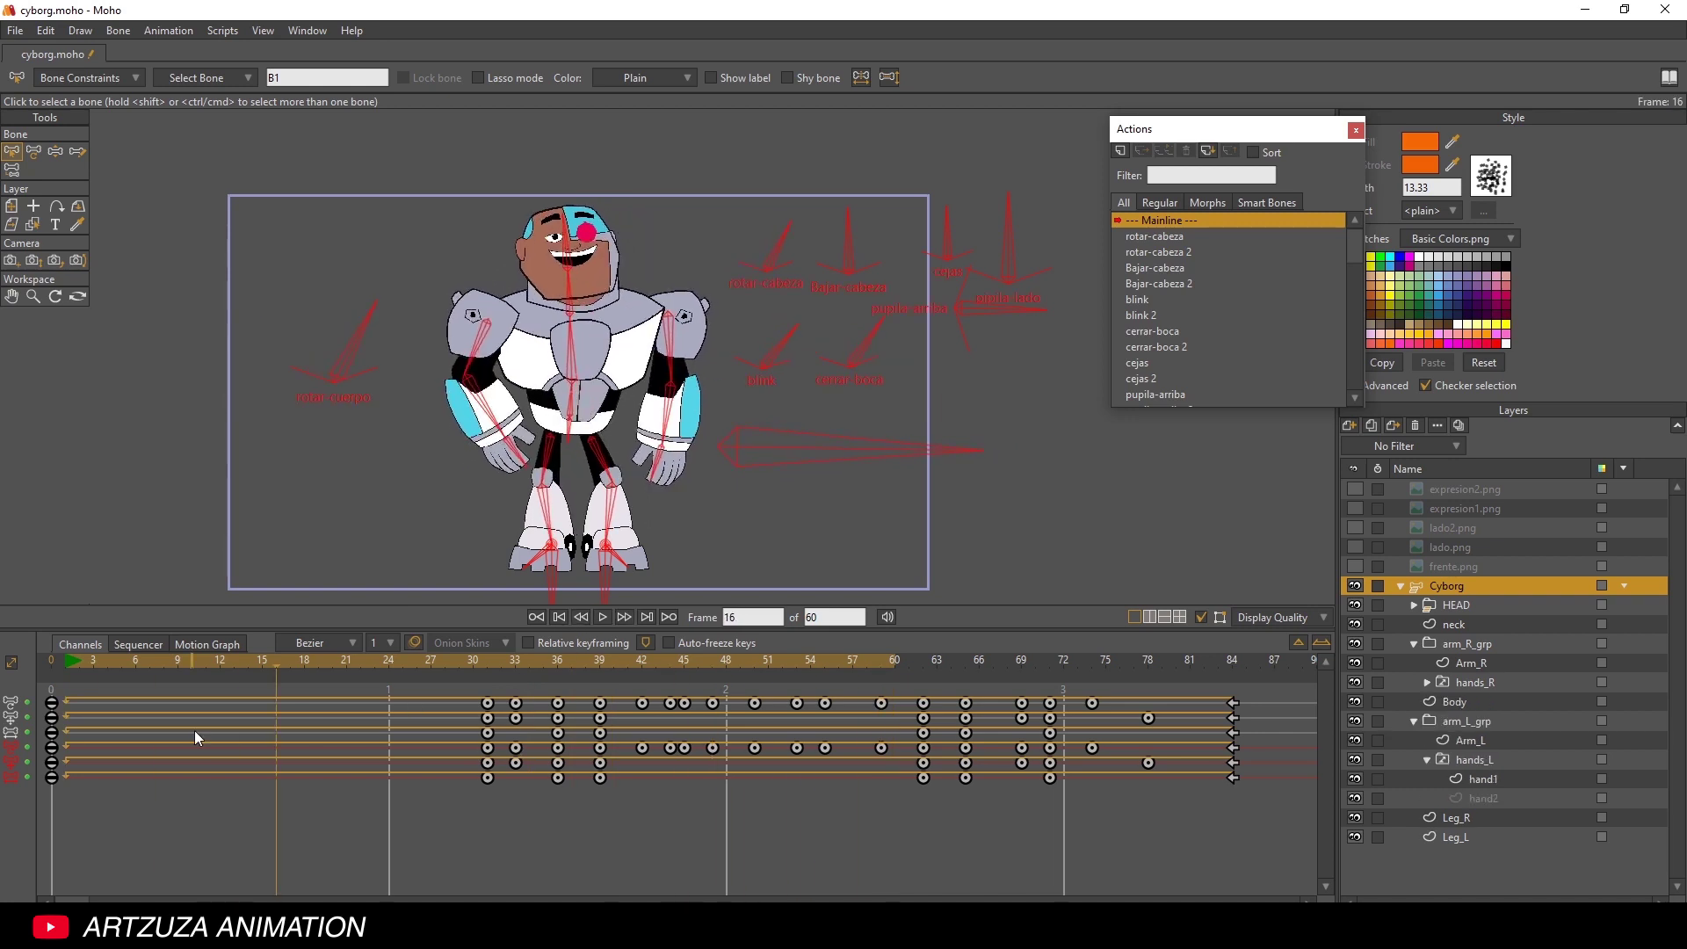
{"action": "key", "text": "ctrl+z"}
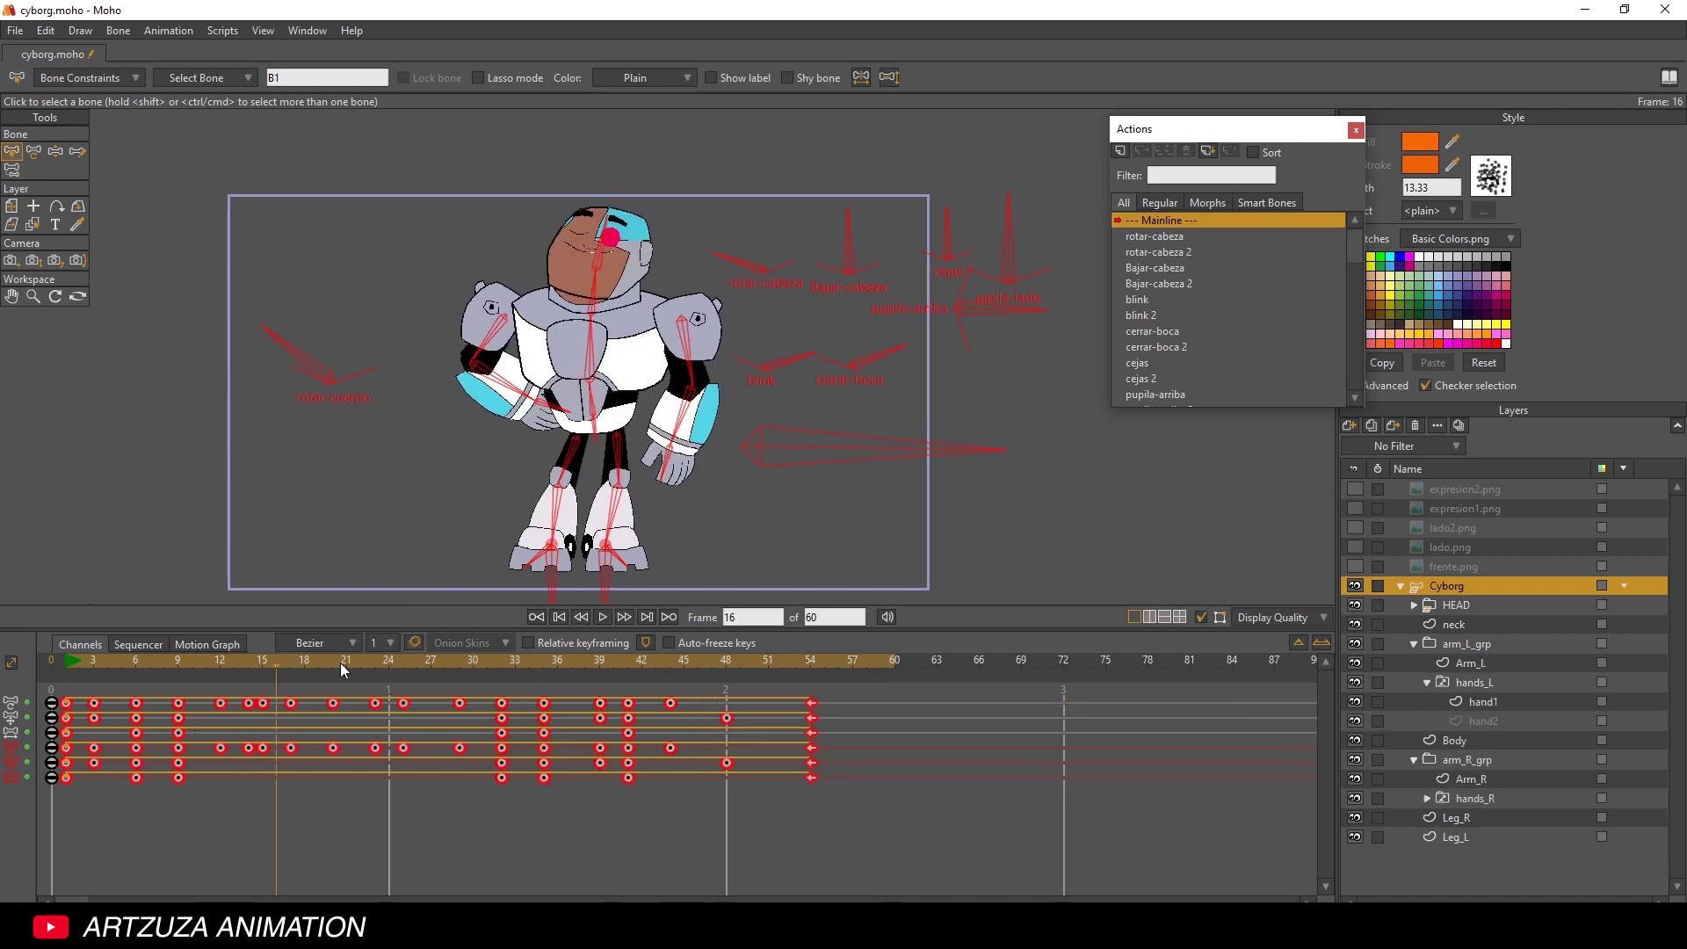
- Change the cycle type of the frame 54 keys from absolute to relative, going back 53 frames
{"action": "left_click_drag", "start_coordinate": [868, 826], "coordinate": [798, 752]}
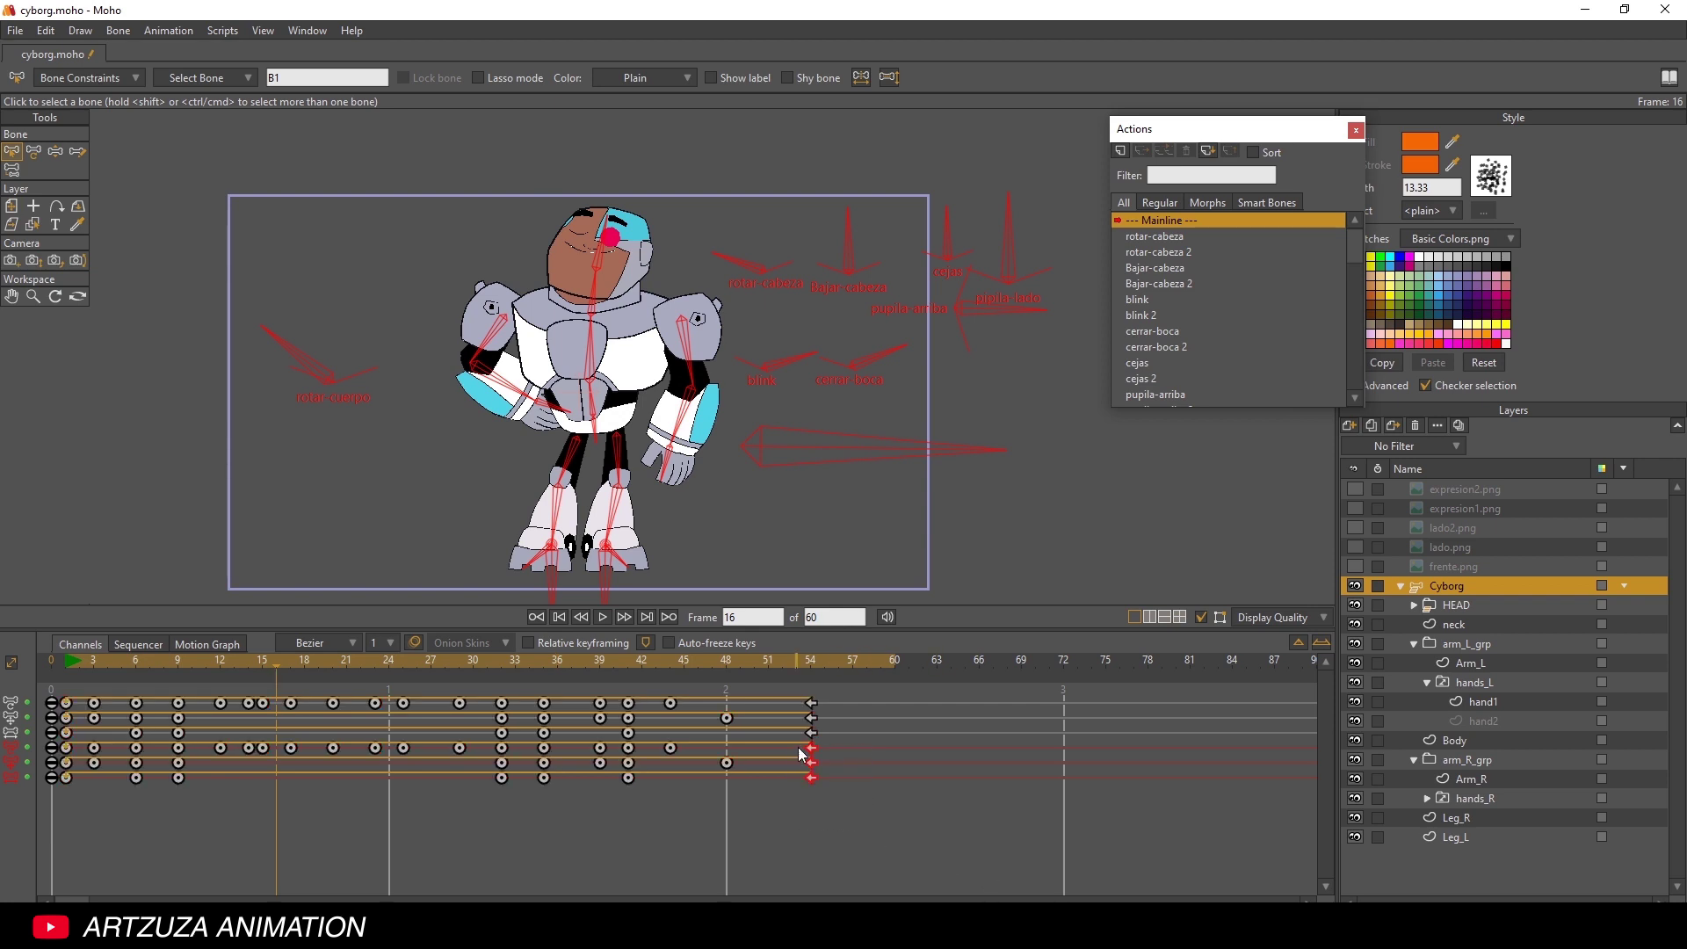
{"action": "right_click", "coordinate": [815, 743]}
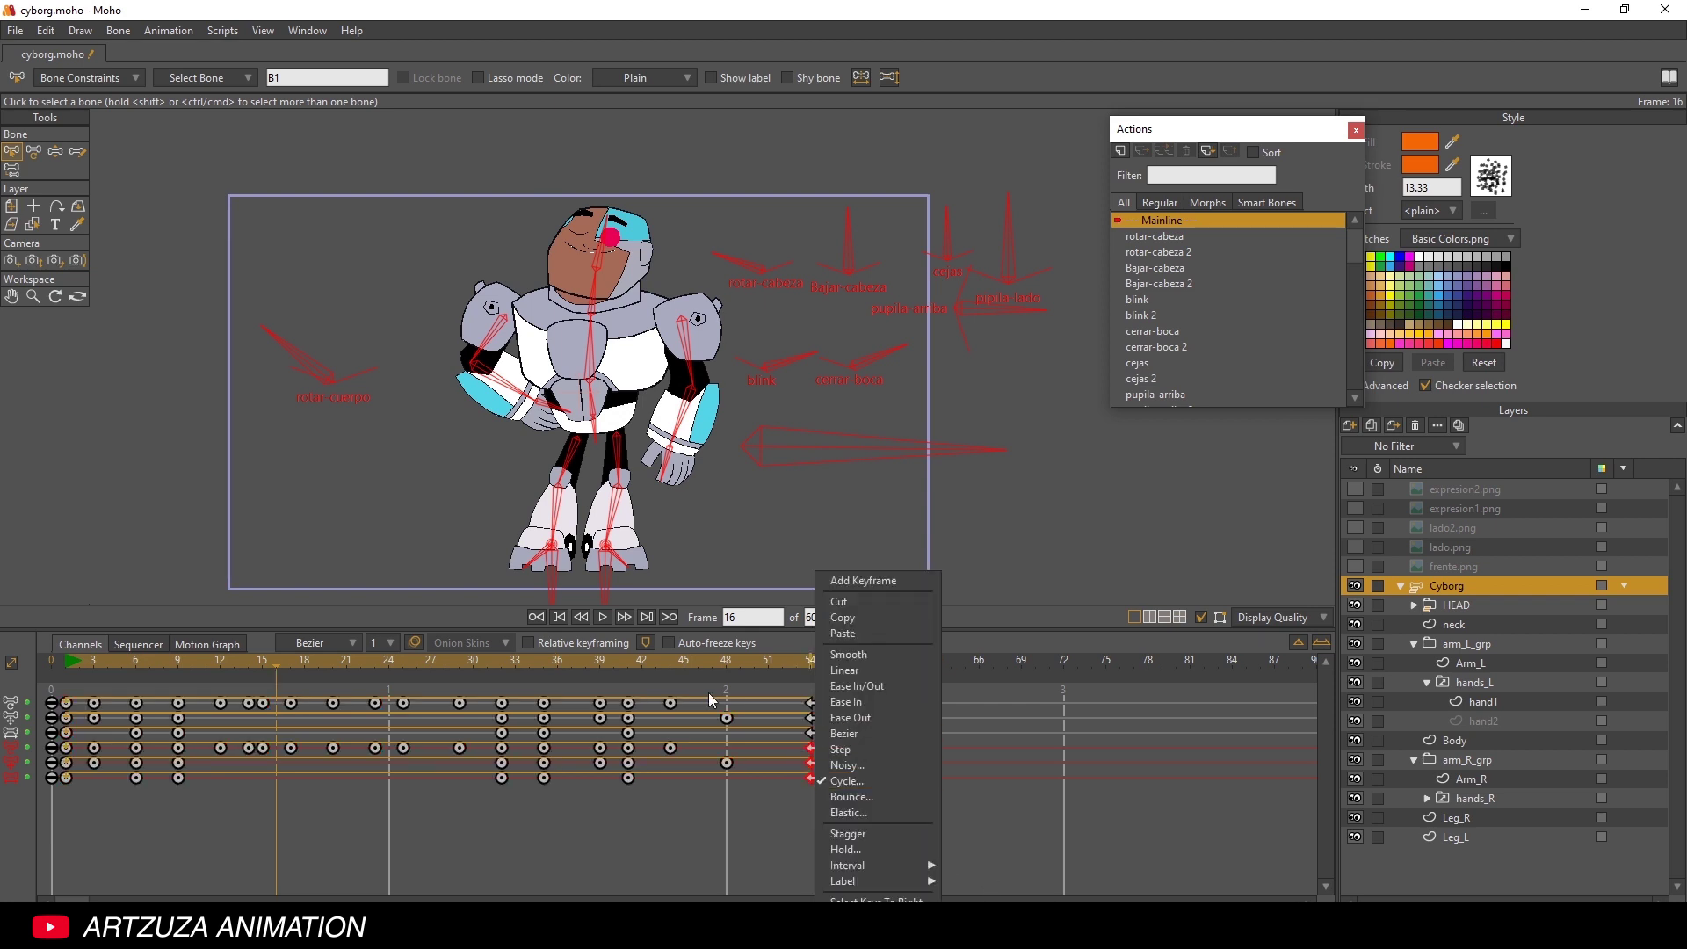
{"action": "left_click", "coordinate": [897, 781]}
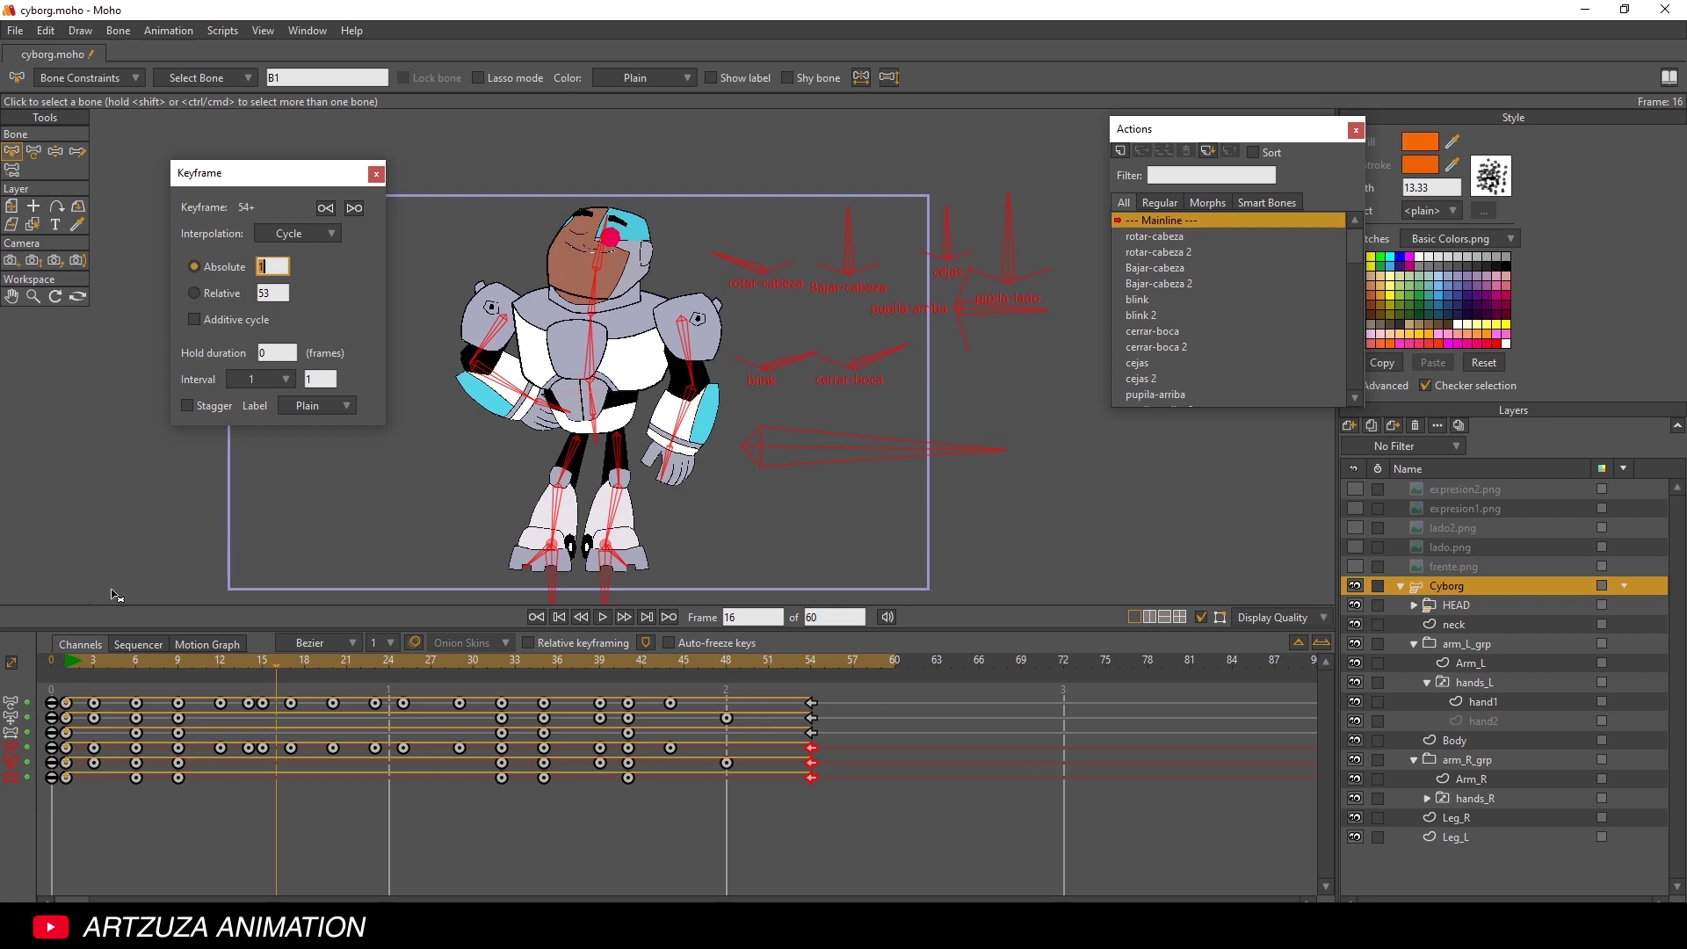
{"action": "left_click", "coordinate": [192, 294]}
{"action": "left_click", "coordinate": [376, 174]}
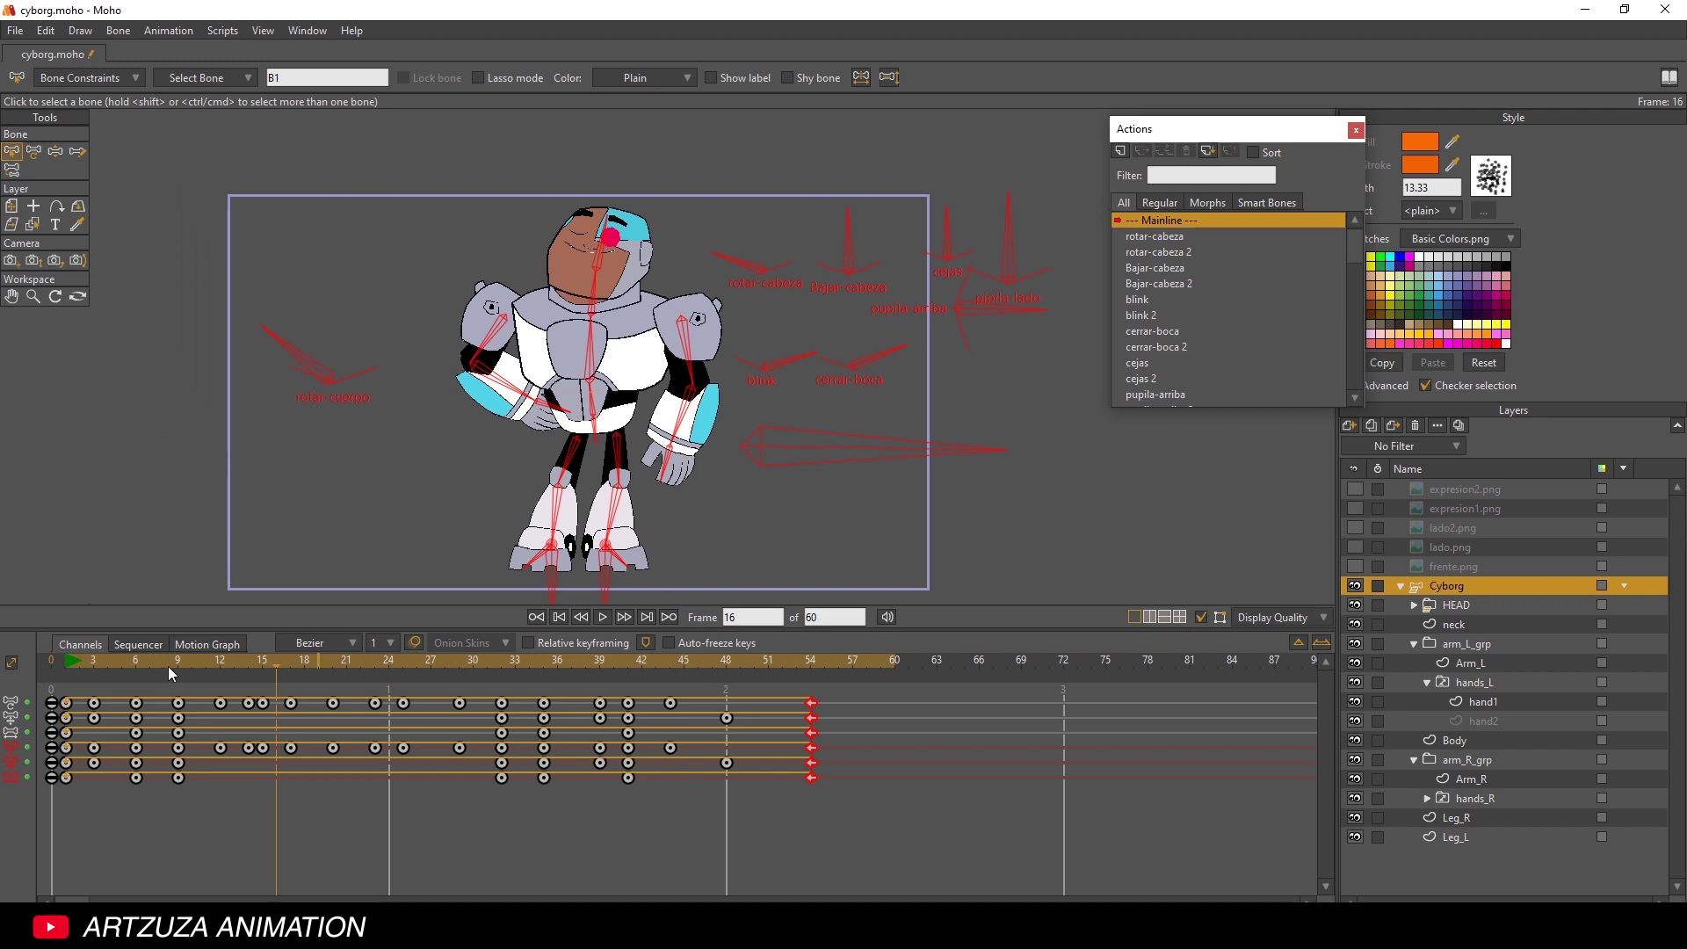
- Play the animation from frame 1 to check the relative cycle
{"action": "left_click", "coordinate": [67, 666]}
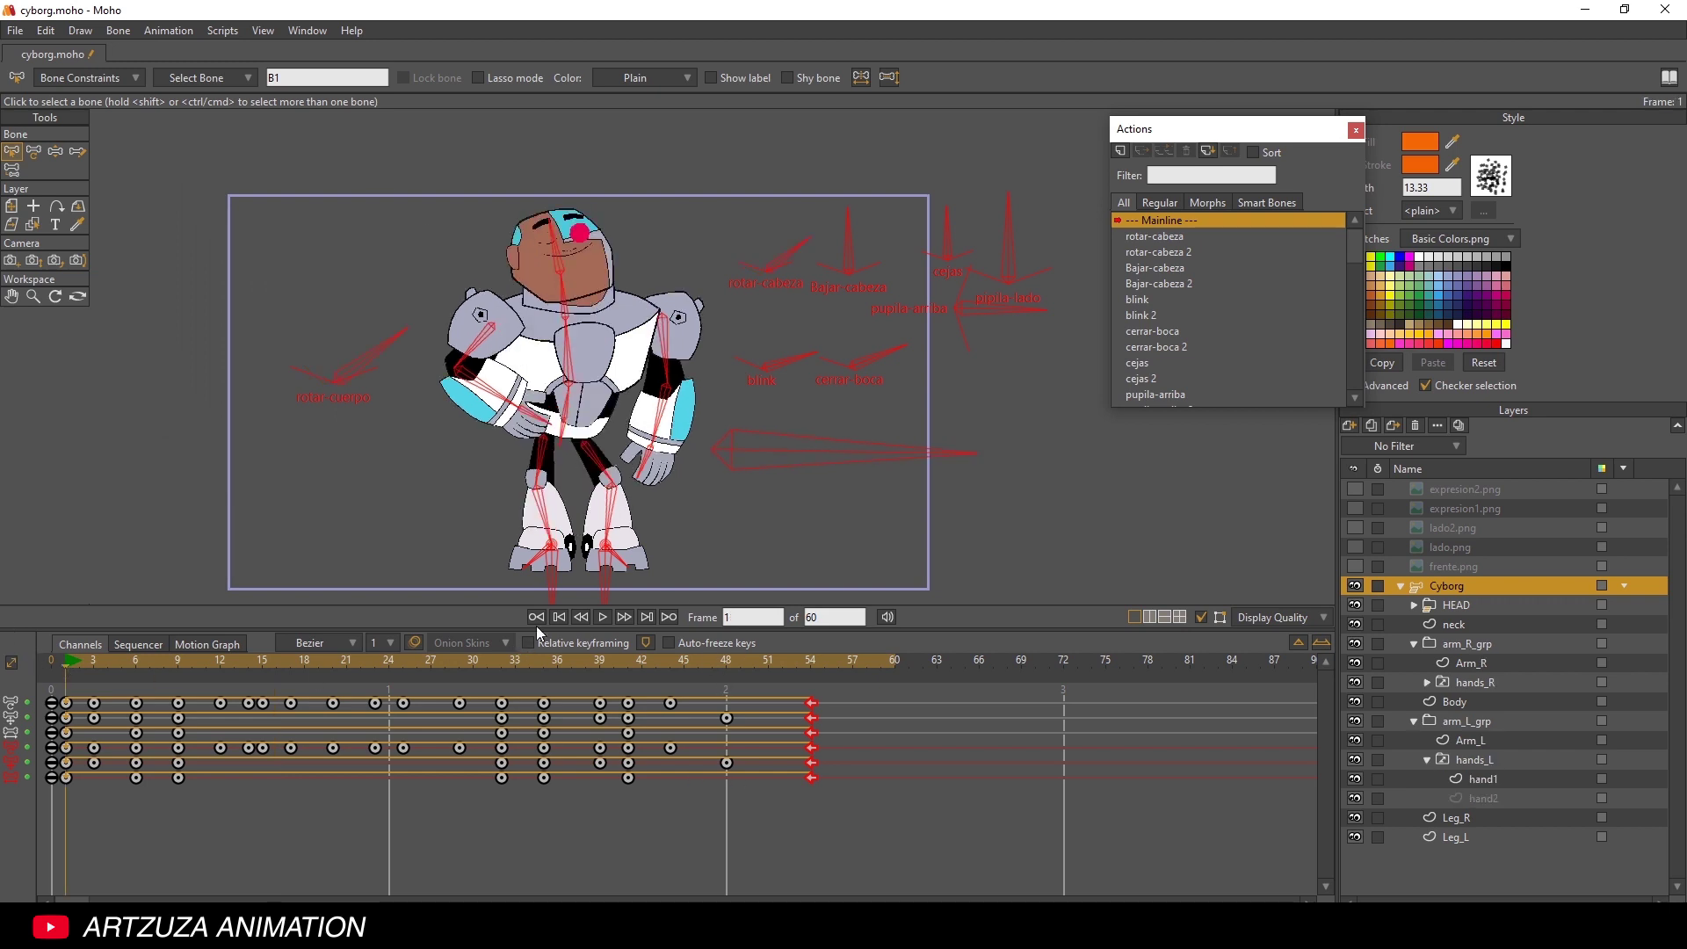
{"action": "left_click", "coordinate": [603, 616]}
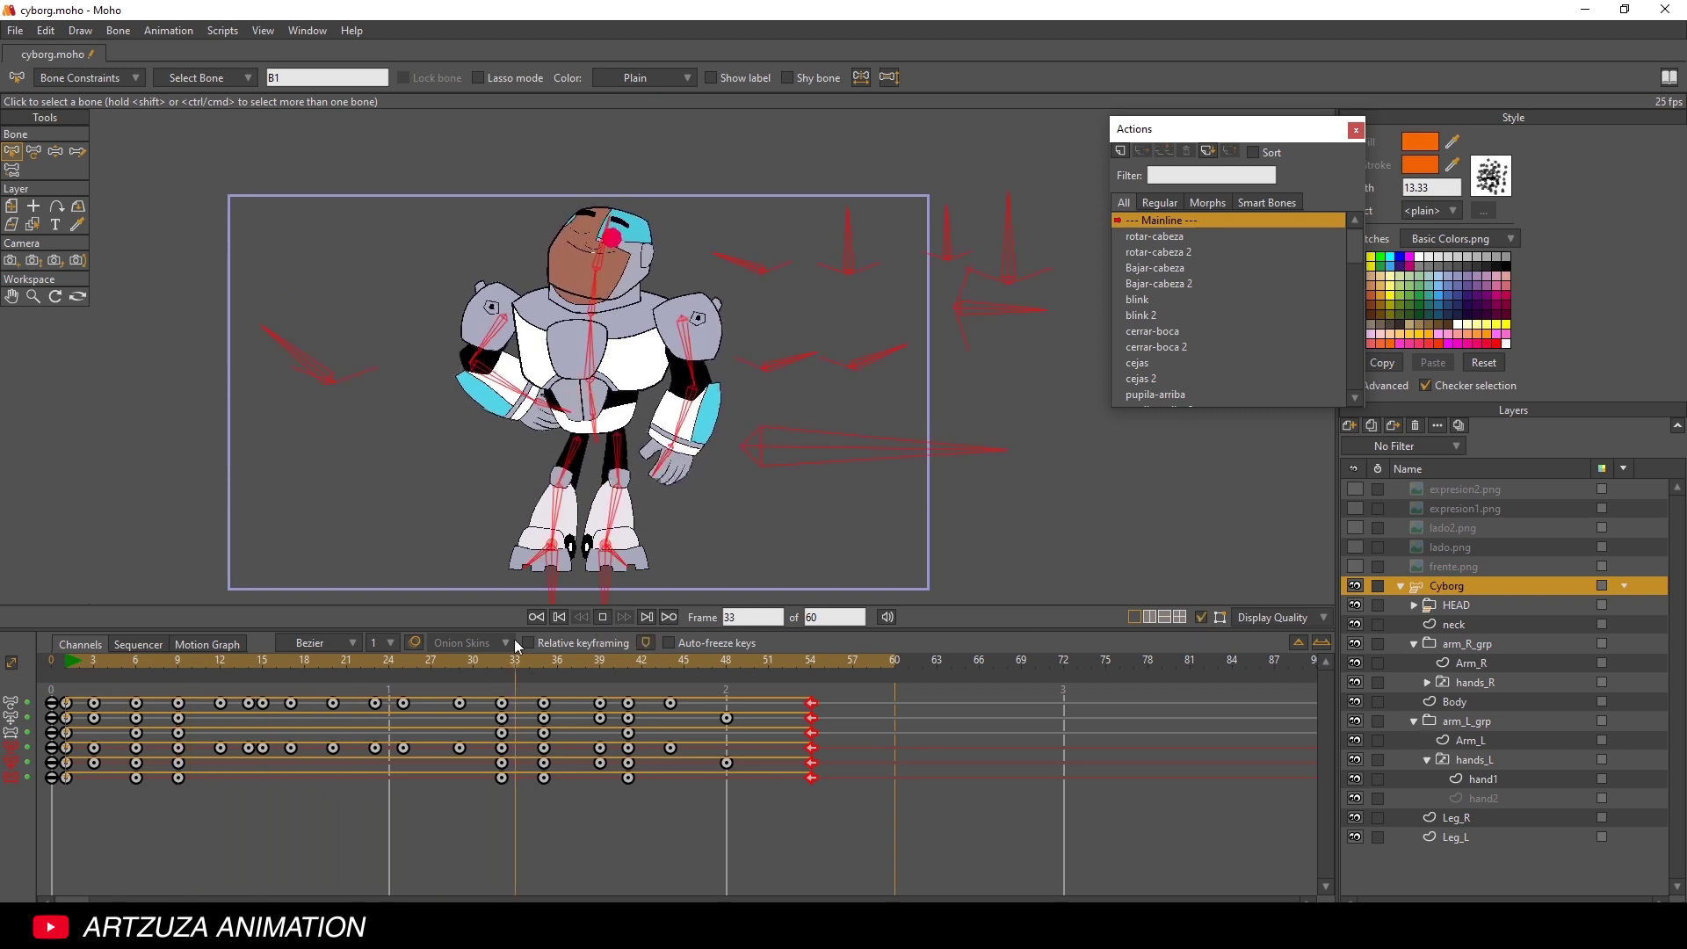
{"action": "left_click", "coordinate": [603, 616]}
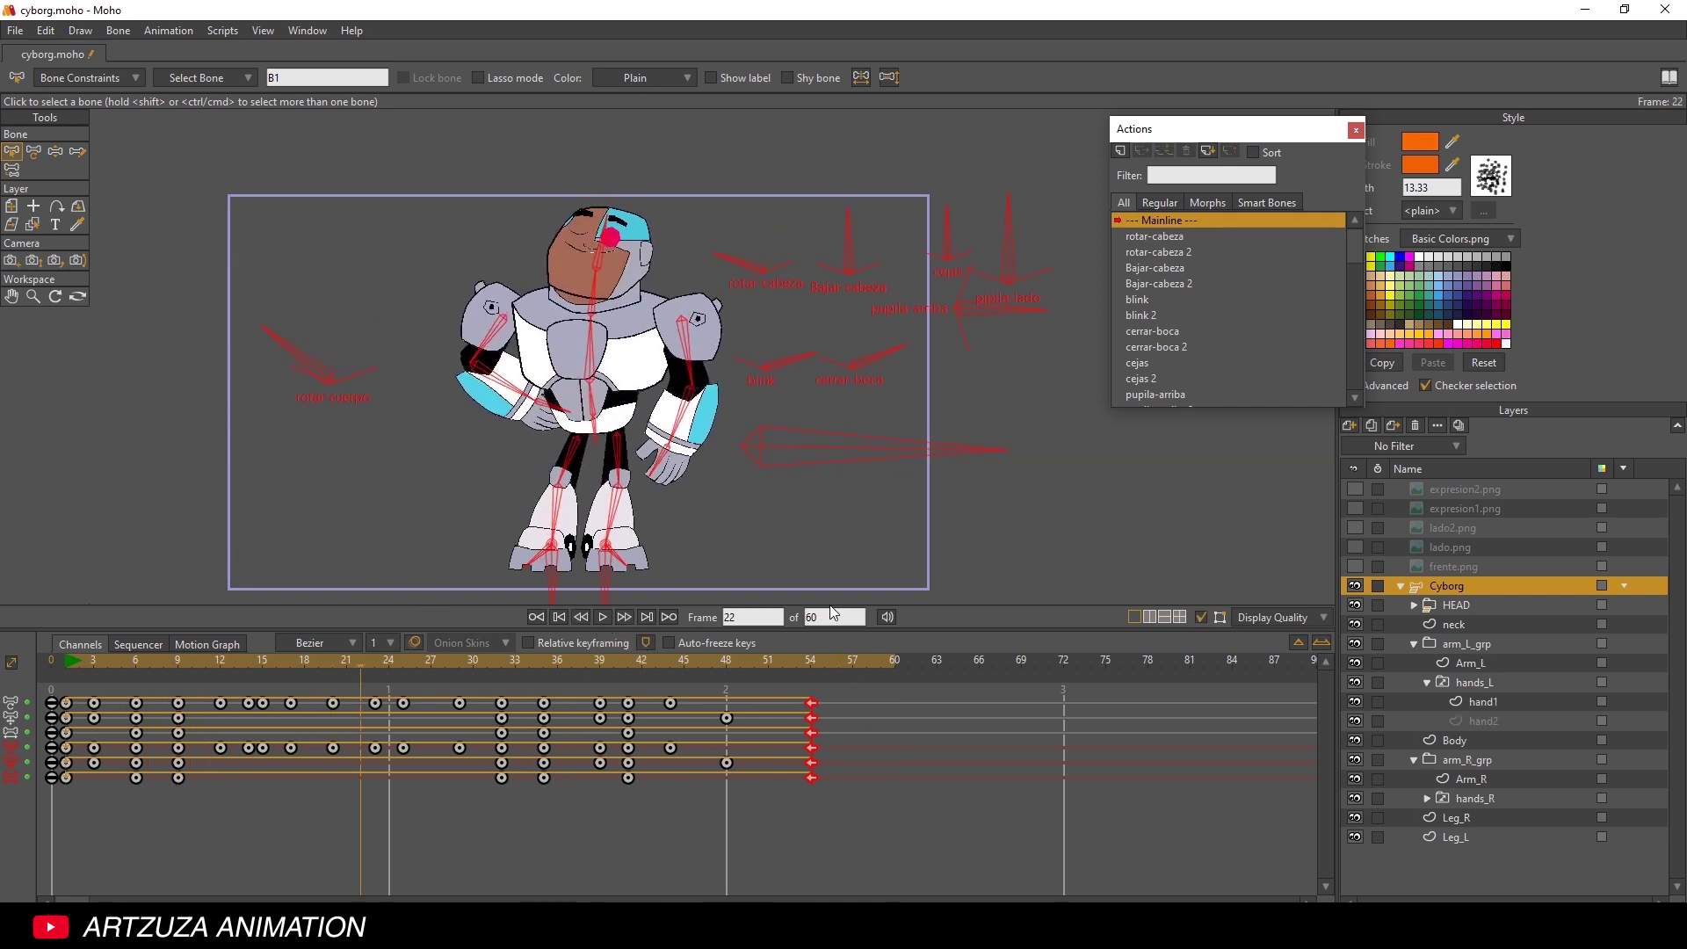
- Extend the animation's end frame to 1000 and play the repeating loop with the bones hidden
{"action": "left_click", "coordinate": [834, 616]}
{"action": "type", "text": "1000"}
{"action": "key", "text": "Return"}
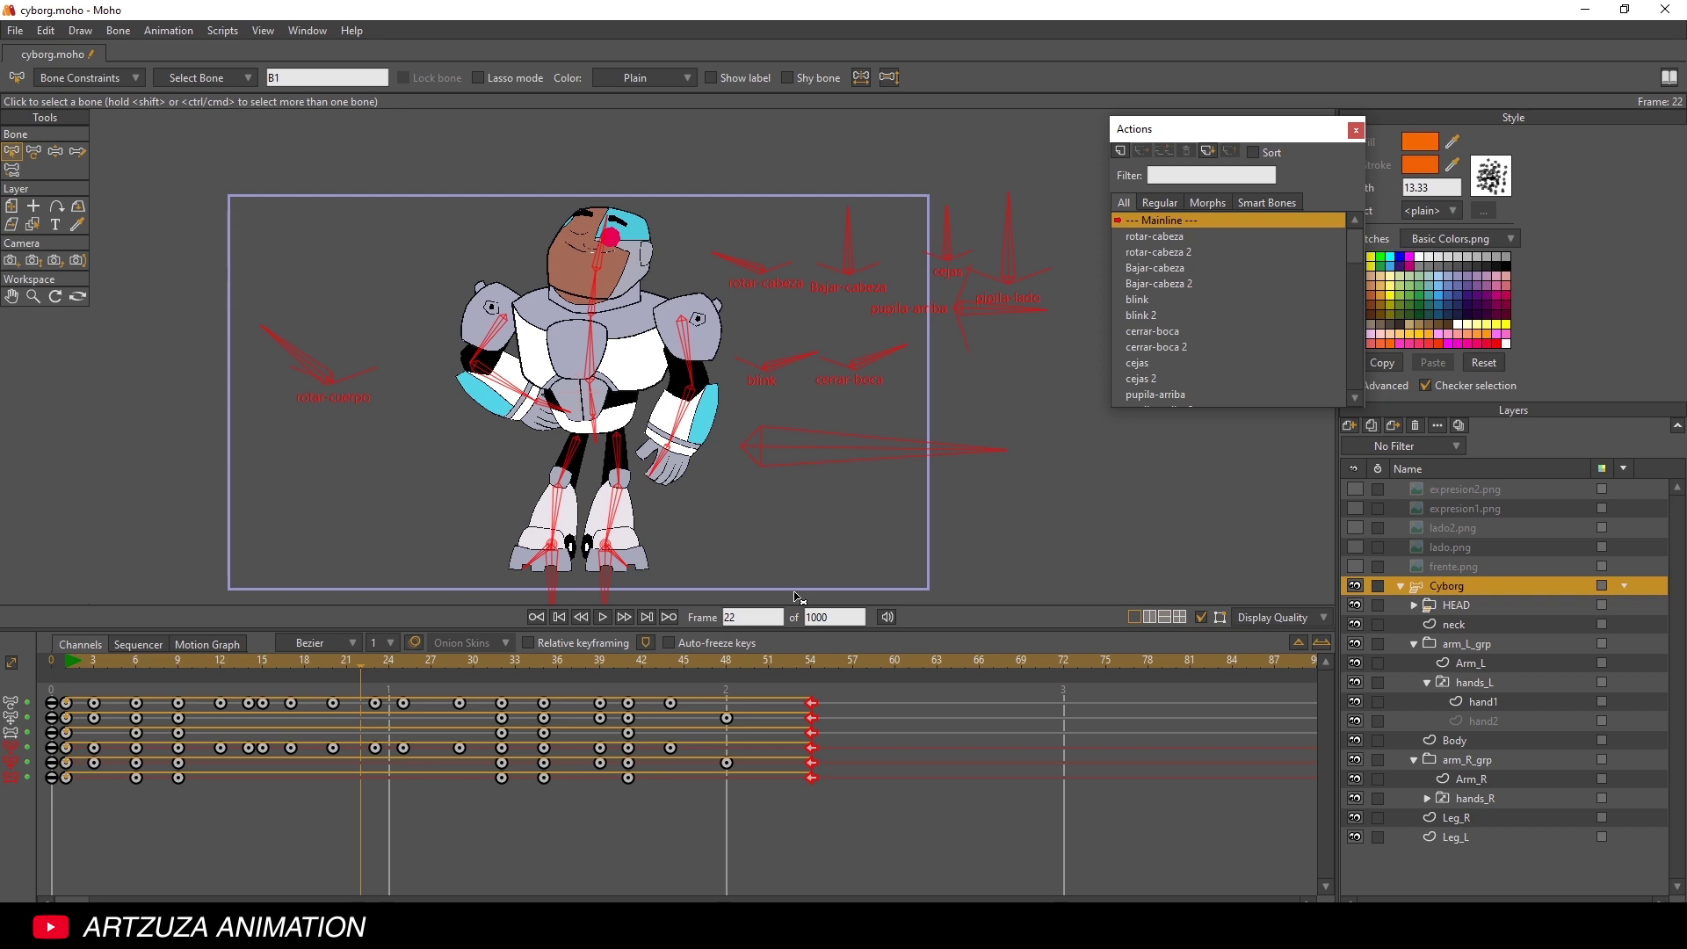
{"action": "left_click", "coordinate": [602, 616]}
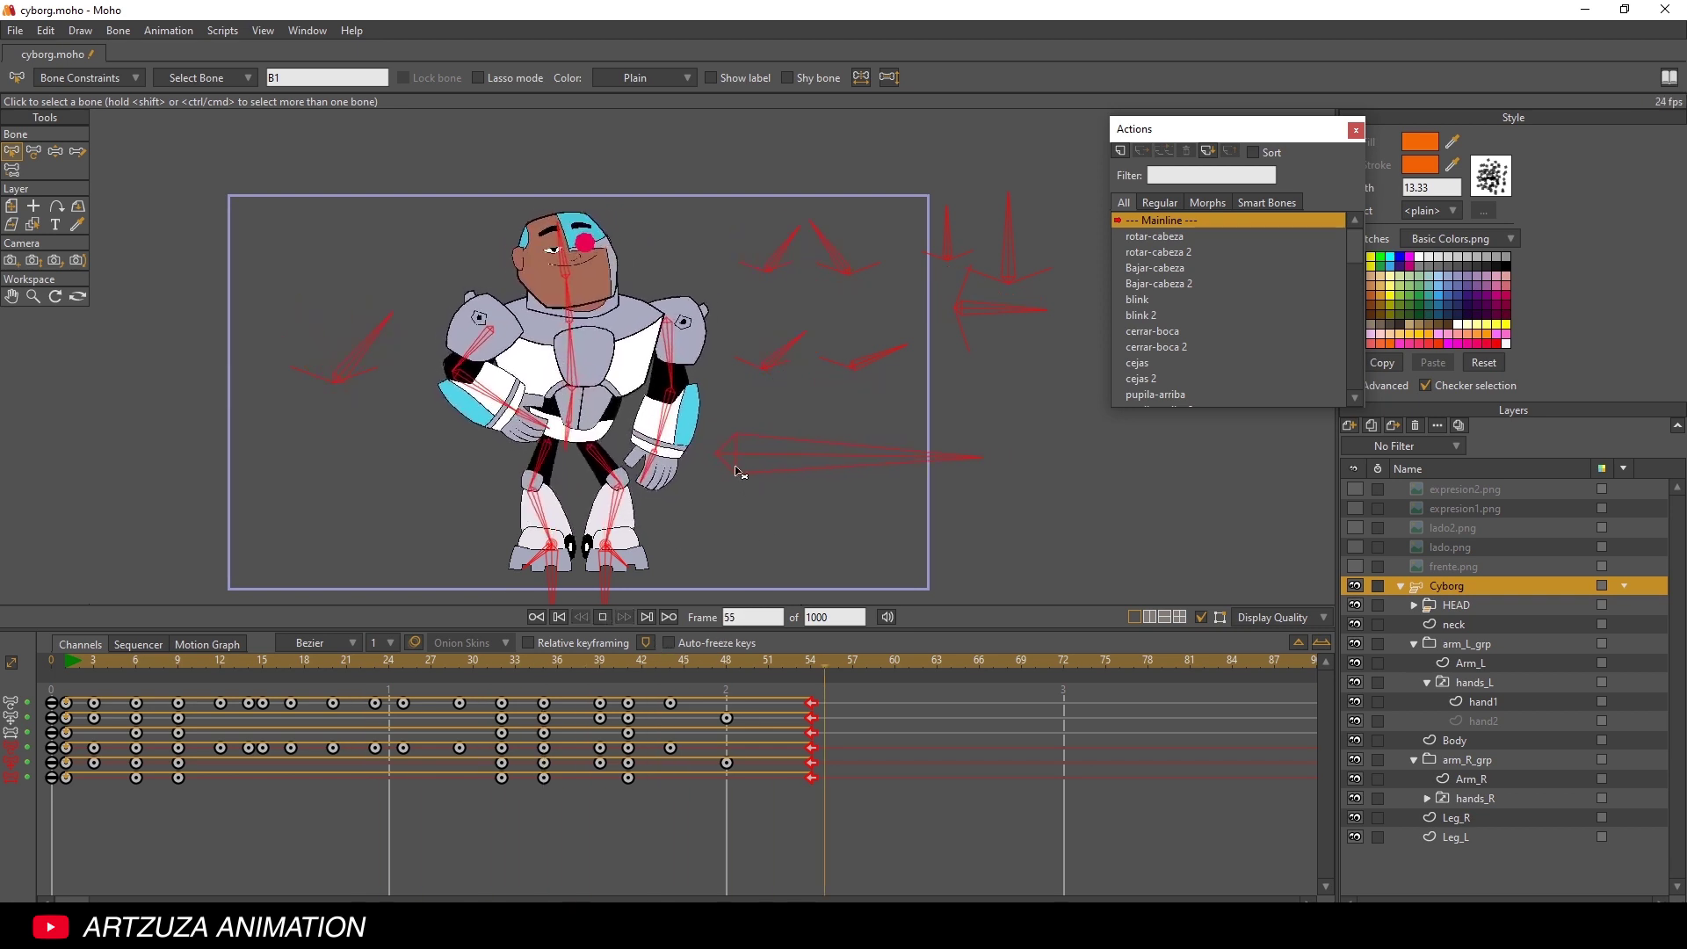
{"action": "left_click", "coordinate": [1201, 617]}
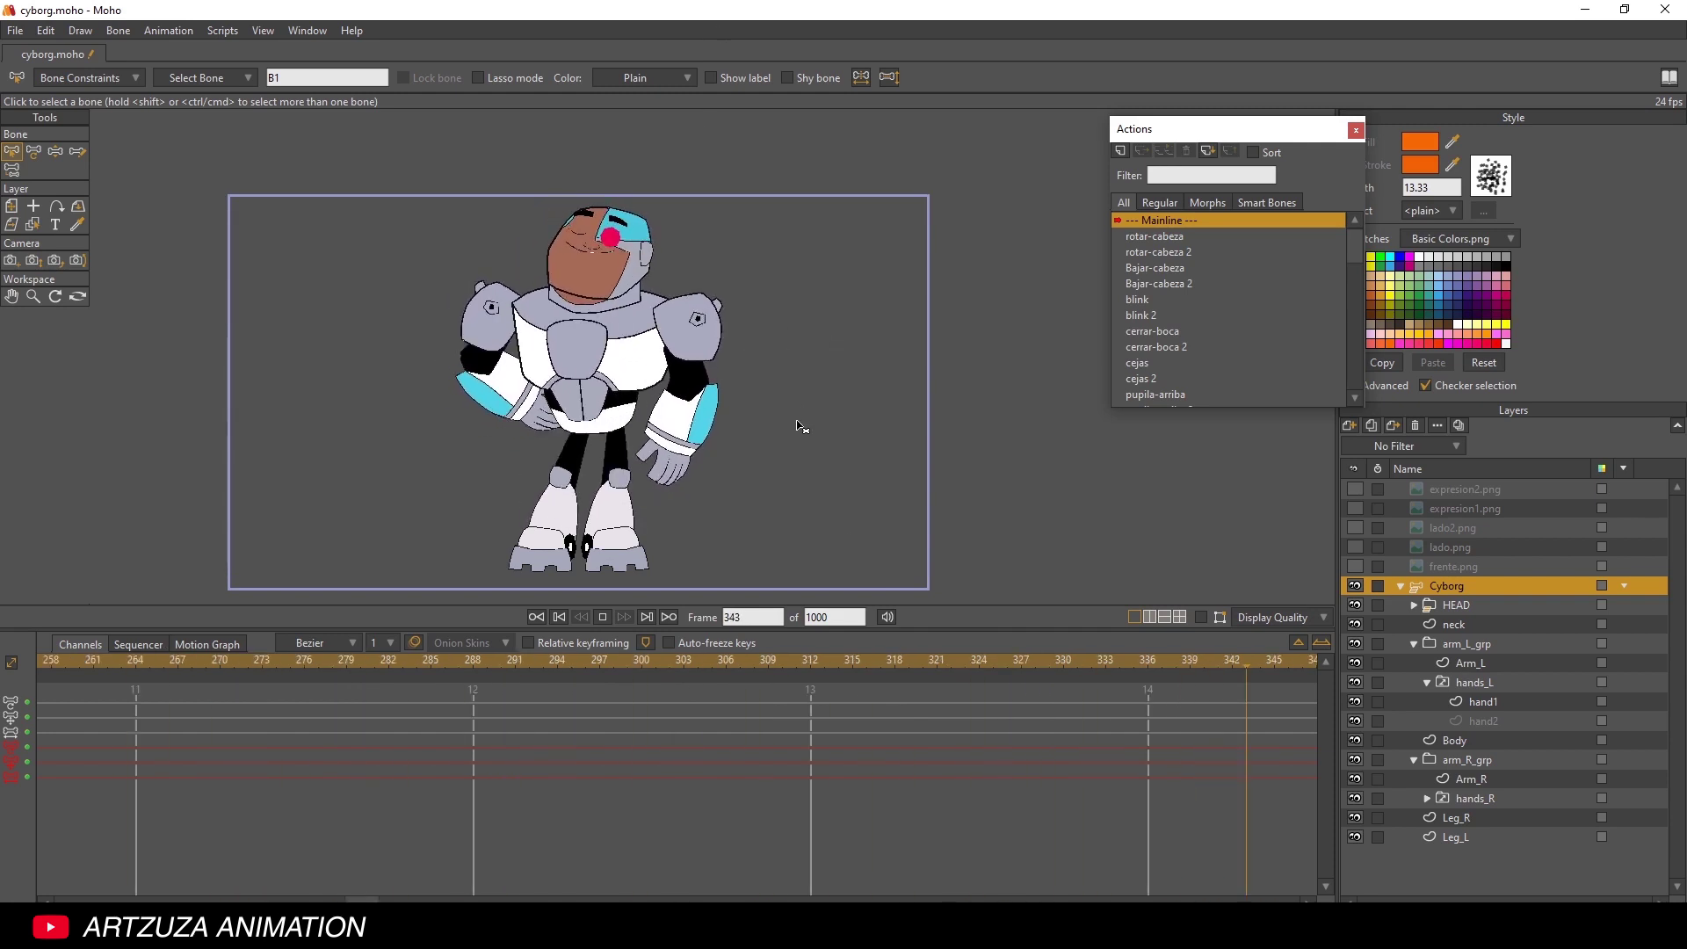
{"action": "left_click", "coordinate": [603, 616]}
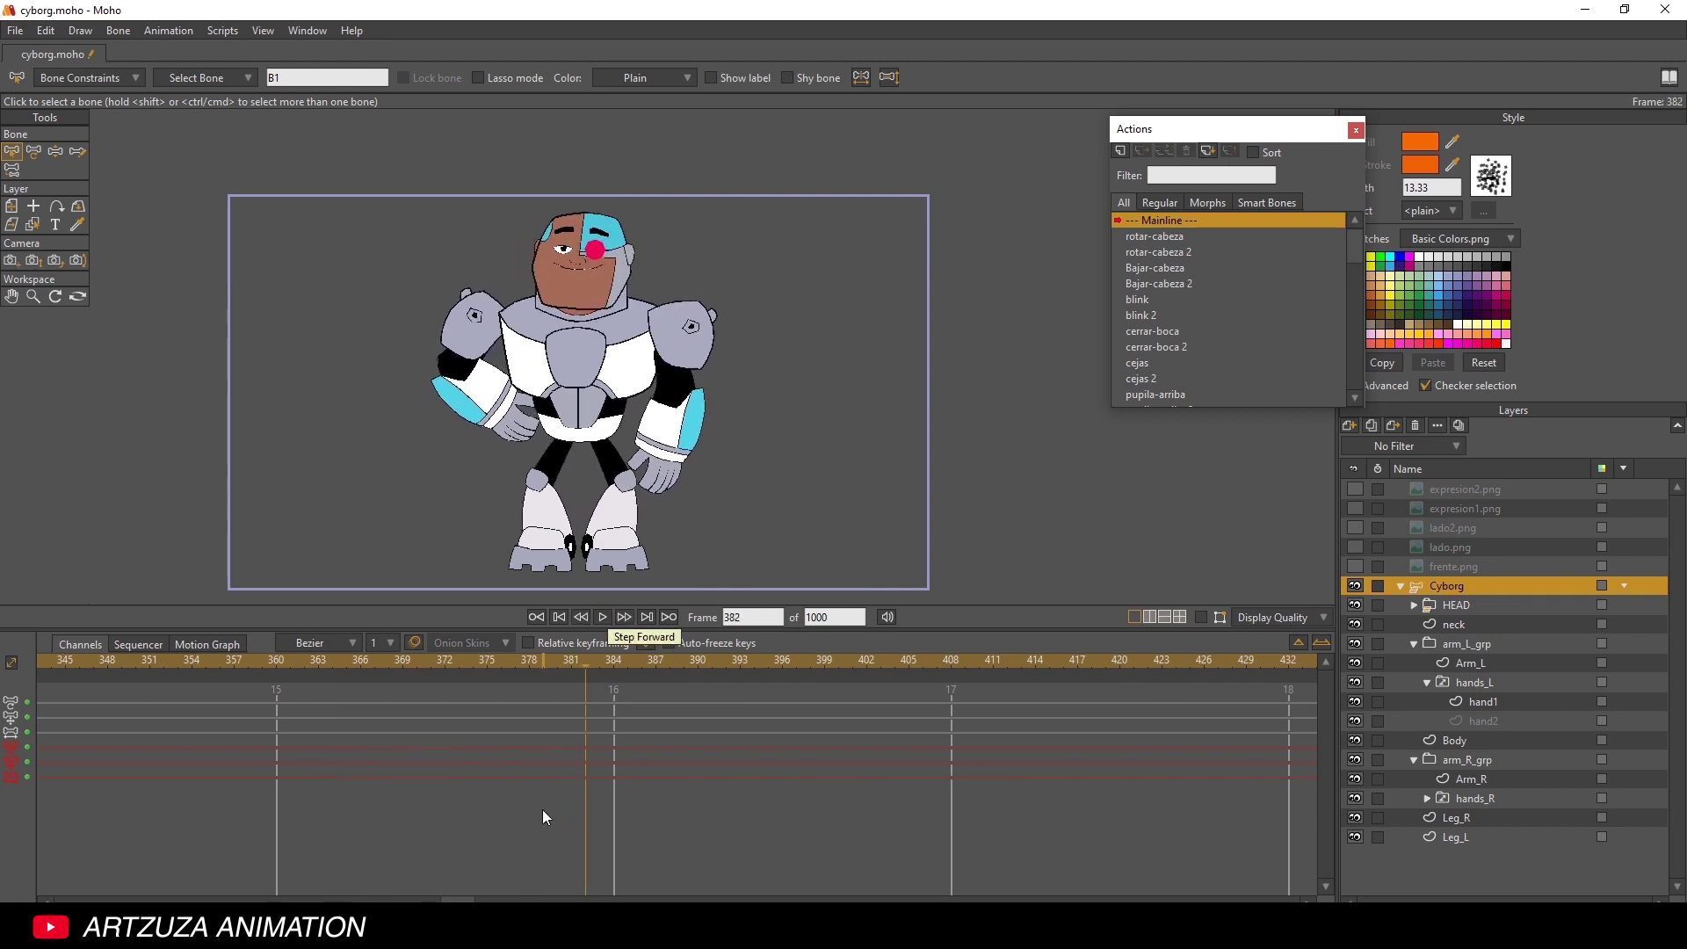
- Return to the start of the timeline, deselect the keys, and review the default interpolation options
{"action": "left_click_drag", "start_coordinate": [450, 895], "coordinate": [53, 895]}
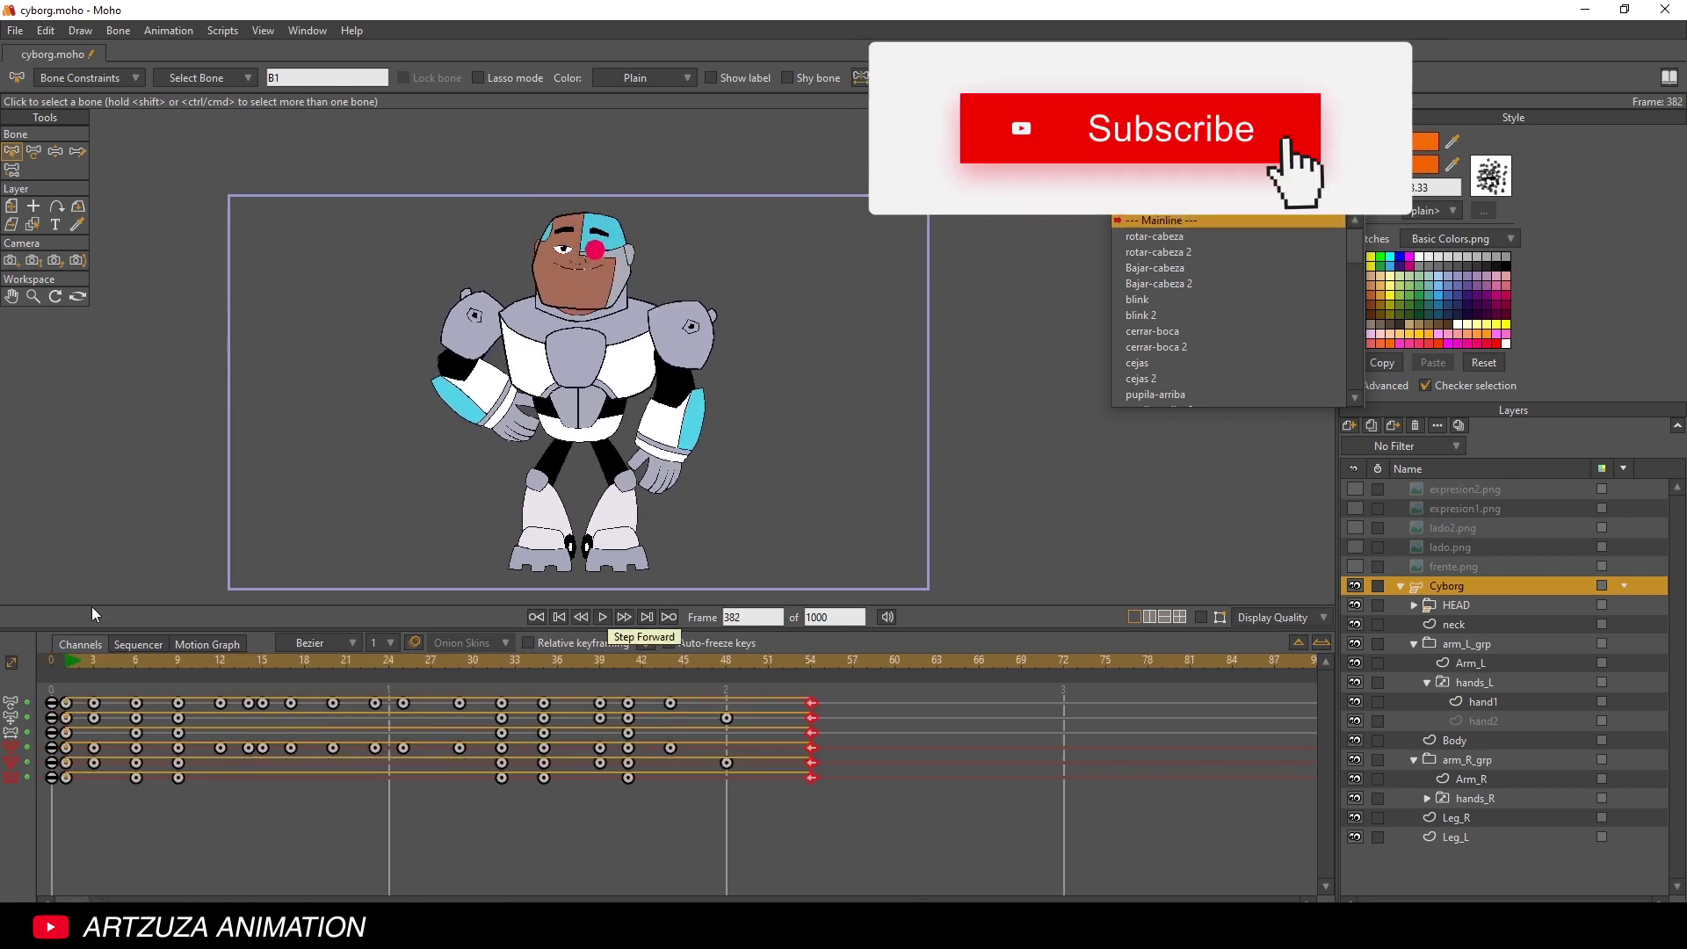
{"action": "left_click", "coordinate": [83, 661]}
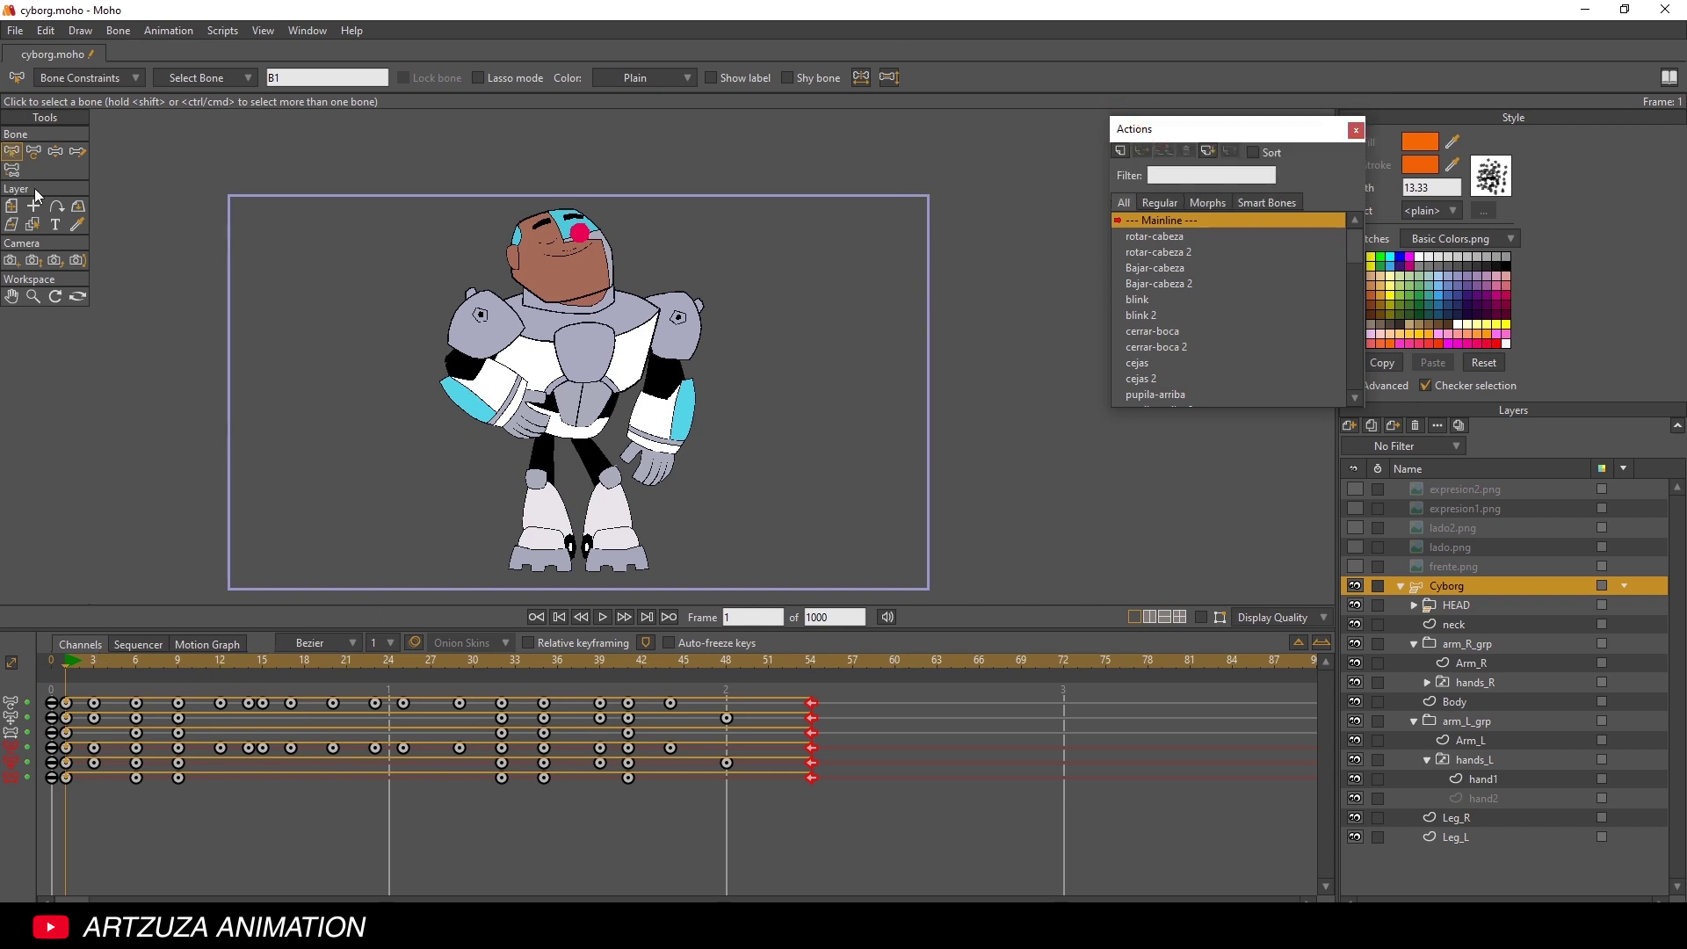
{"action": "left_click", "coordinate": [213, 836]}
{"action": "left_click", "coordinate": [297, 643]}
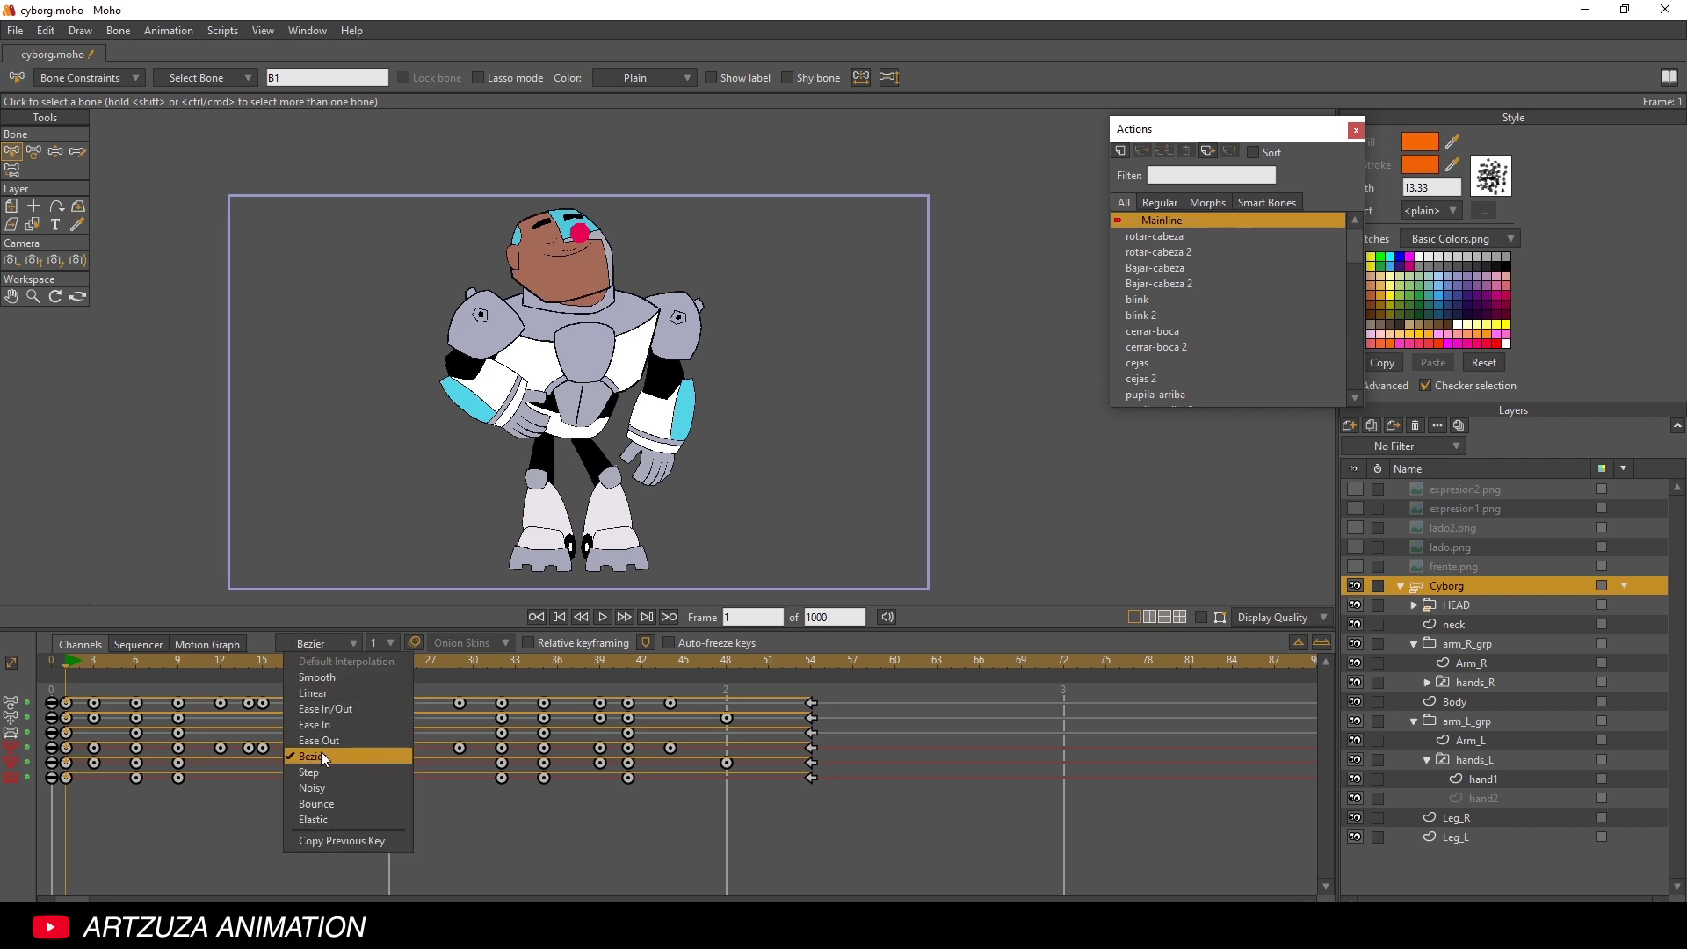
{"action": "left_click", "coordinate": [202, 810]}
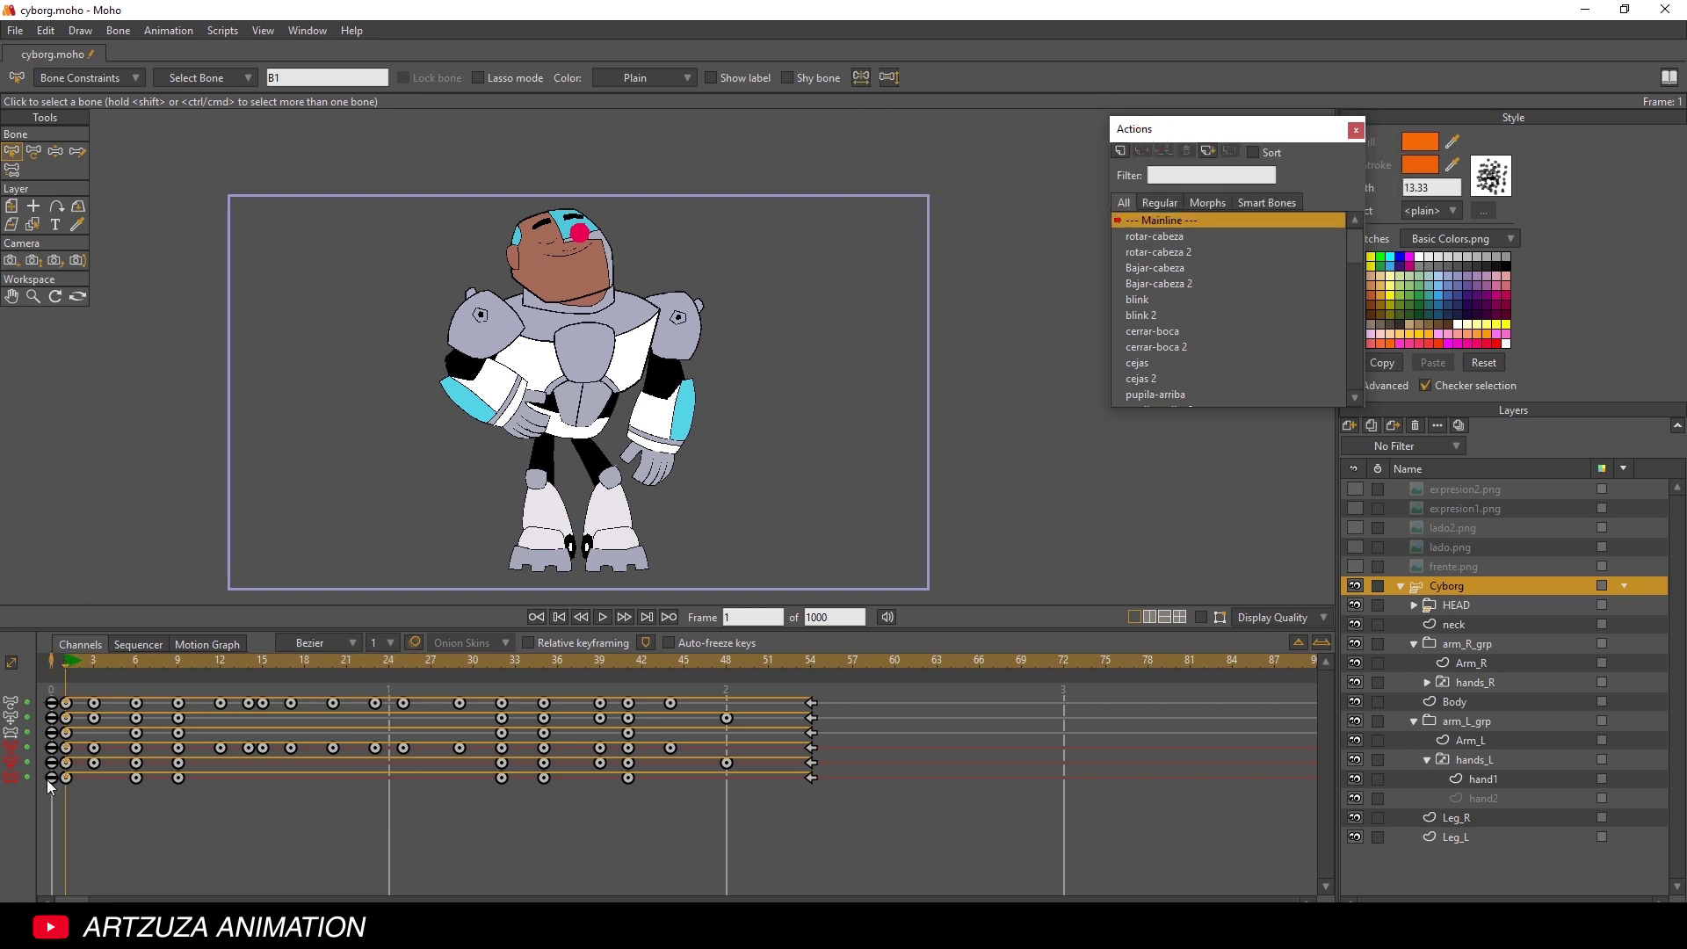
- Go to frame 63 and set the default keyframe interpolation to Linear
{"action": "left_click", "coordinate": [52, 703]}
{"action": "left_click", "coordinate": [52, 732]}
{"action": "left_click_drag", "start_coordinate": [874, 664], "coordinate": [937, 665]}
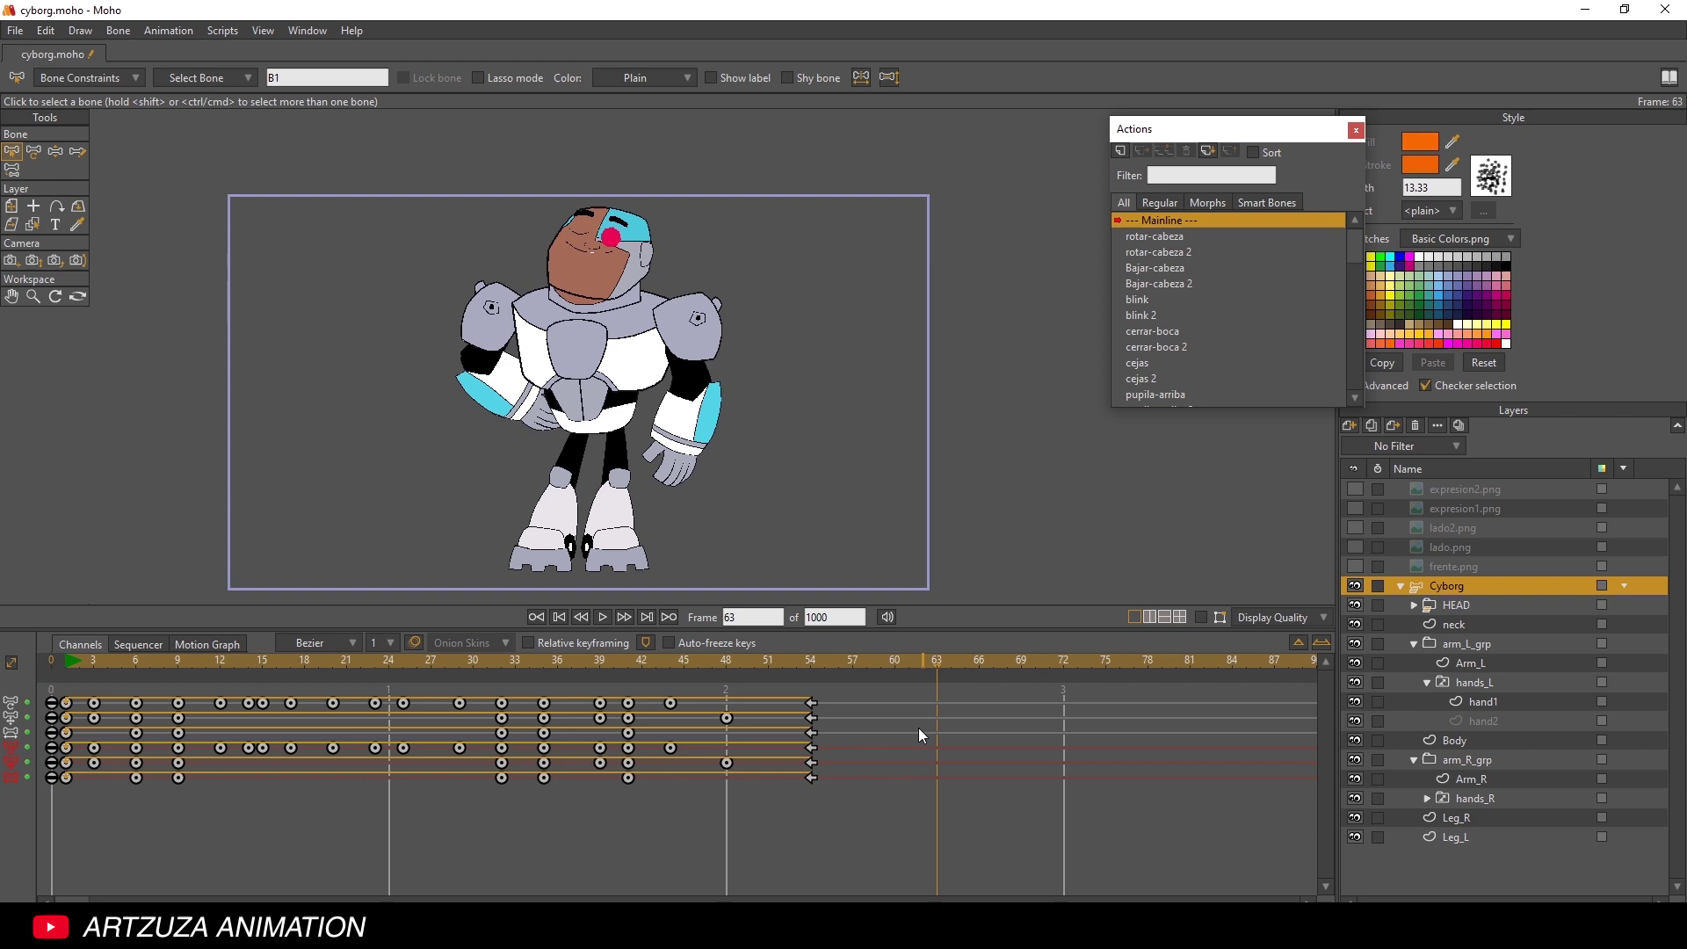
{"action": "left_click", "coordinate": [316, 643]}
{"action": "left_click", "coordinate": [374, 696]}
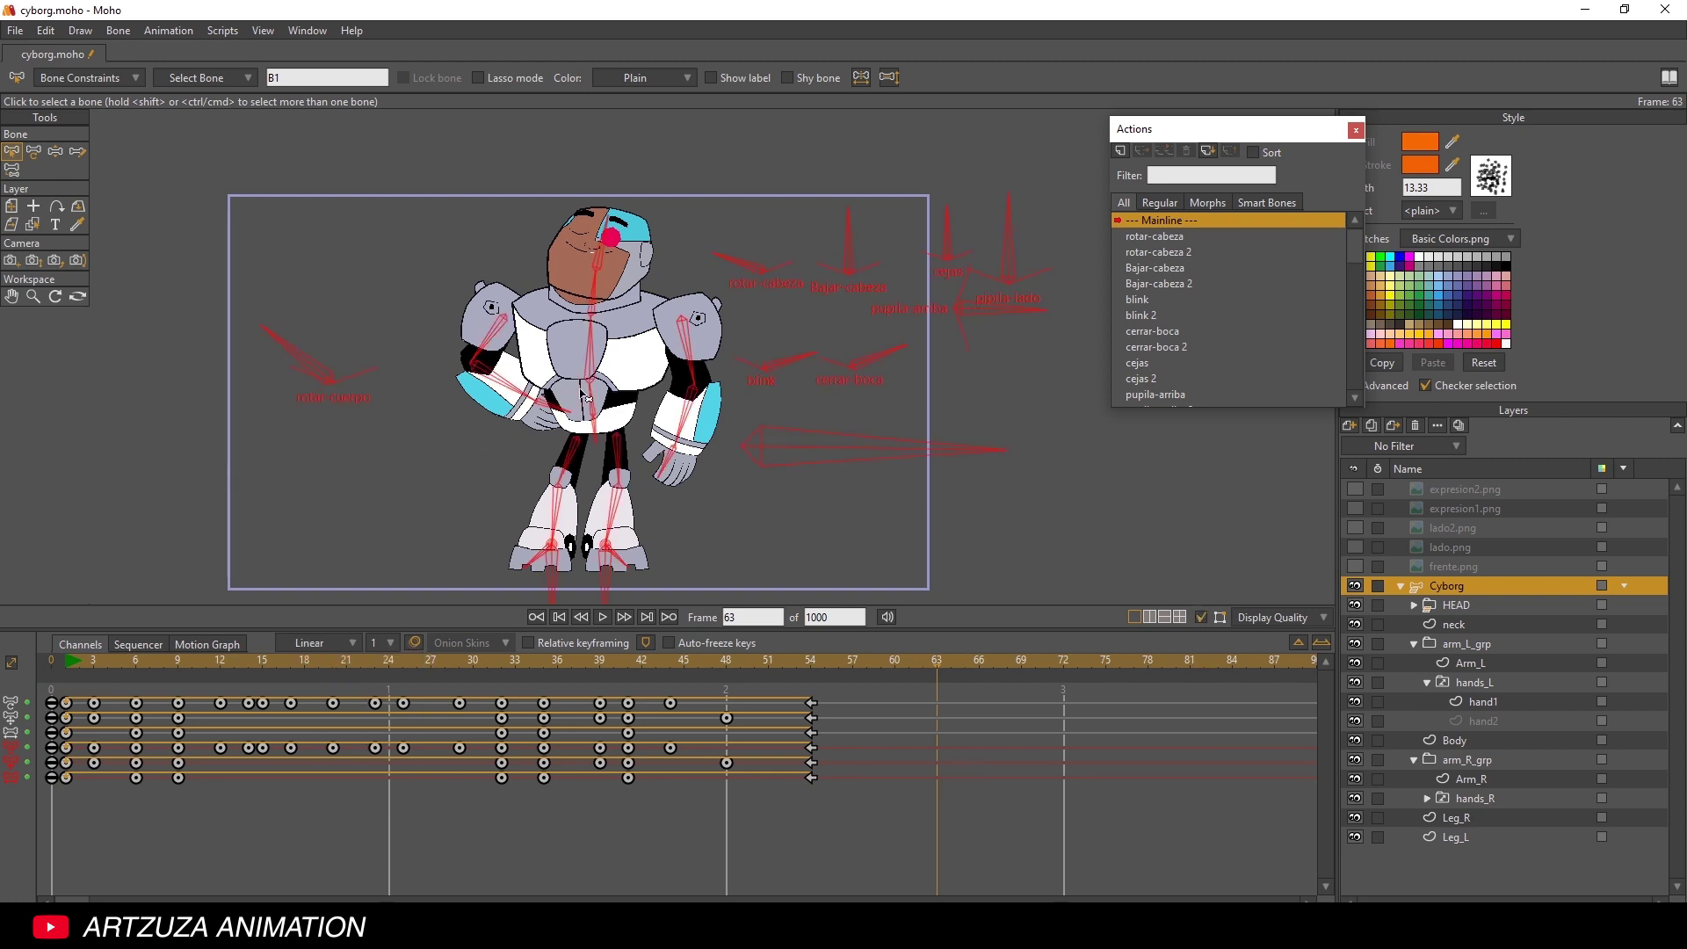
- Use Manipulate Bones at frame 63 to swing the body-rotation control bone to the right, turning the Cyborg's body
{"action": "left_click", "coordinate": [56, 151]}
{"action": "left_click", "coordinate": [537, 542]}
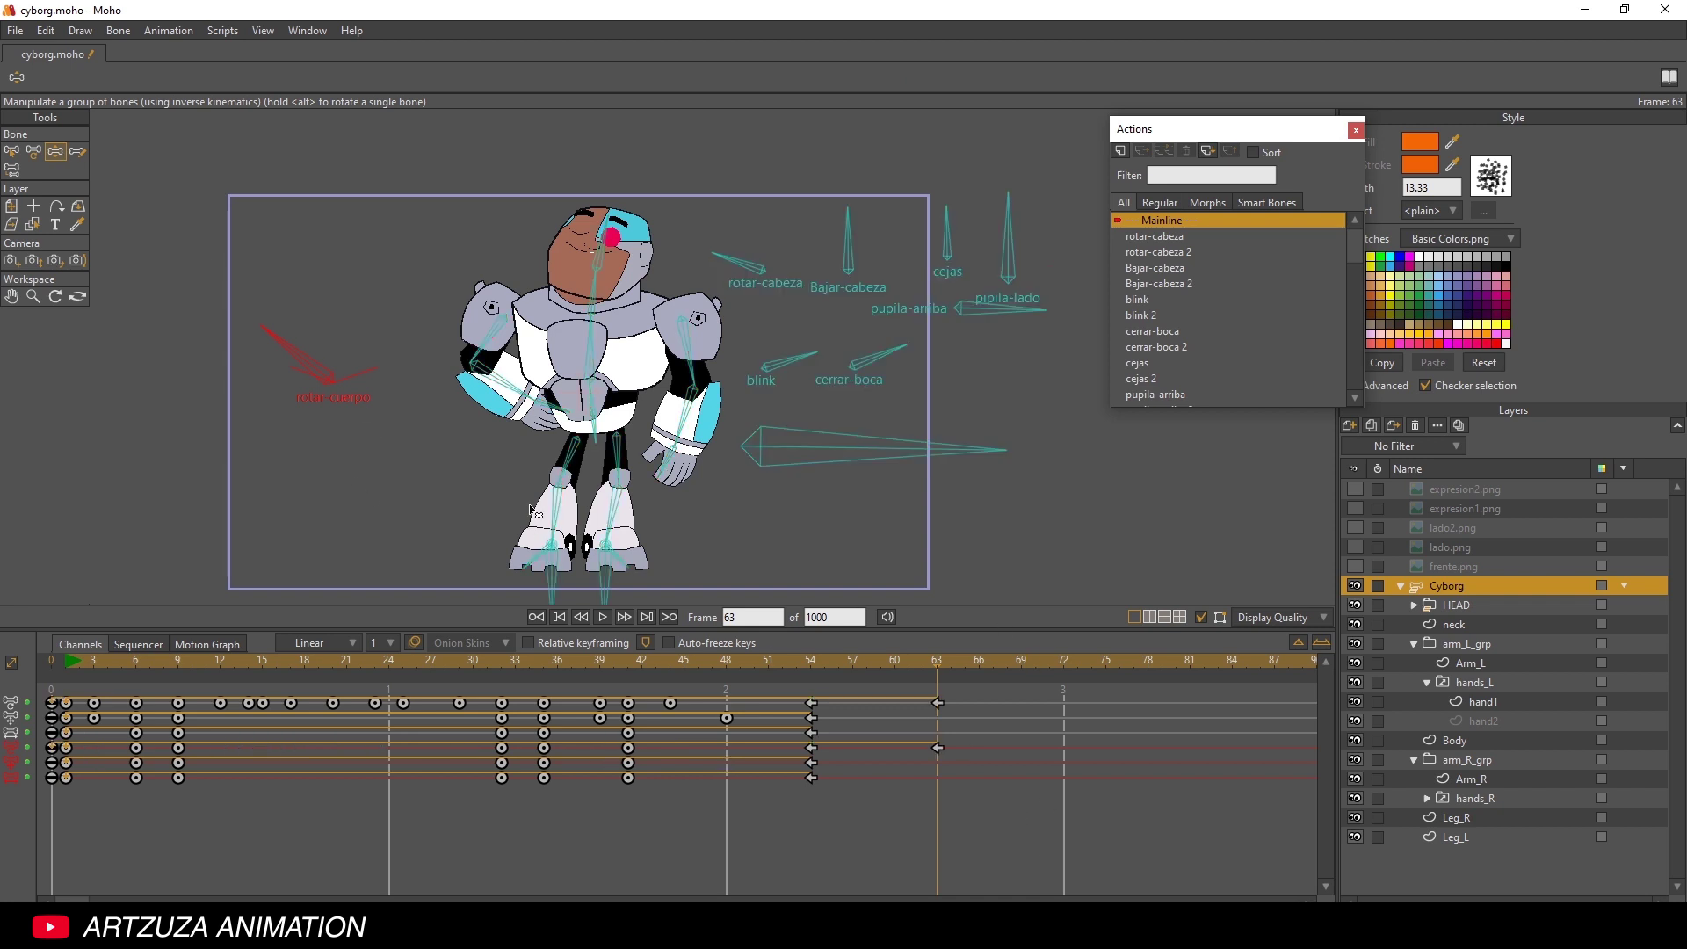
{"action": "left_click", "coordinate": [312, 370]}
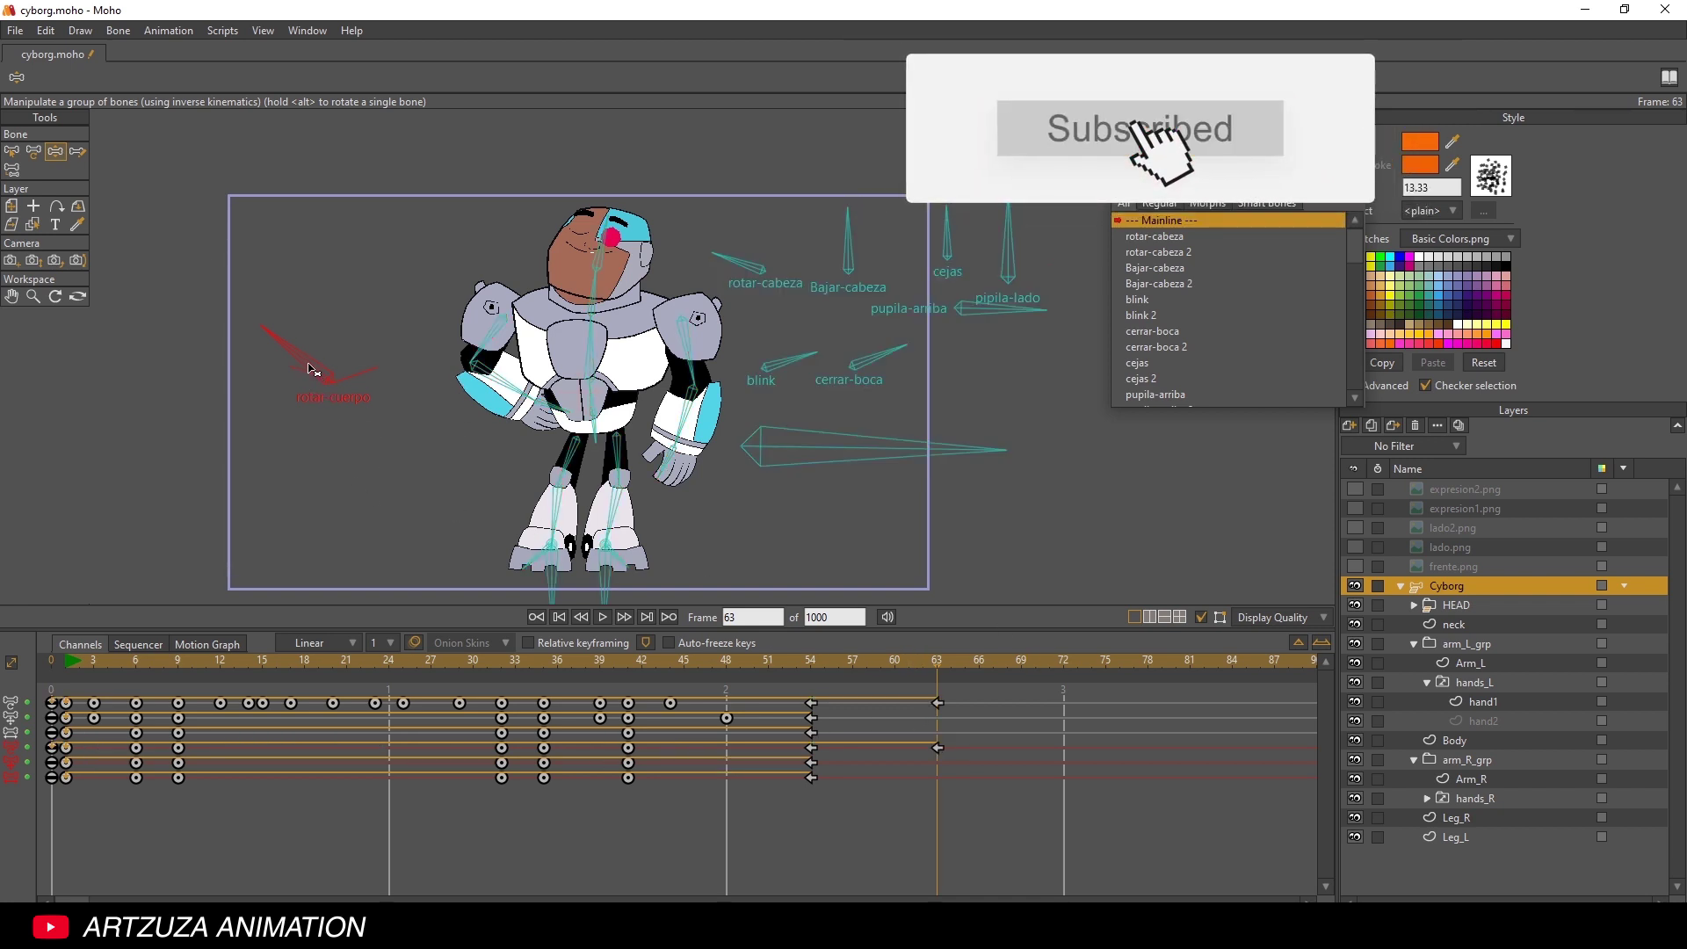
{"action": "left_click_drag", "start_coordinate": [312, 369], "coordinate": [360, 355]}
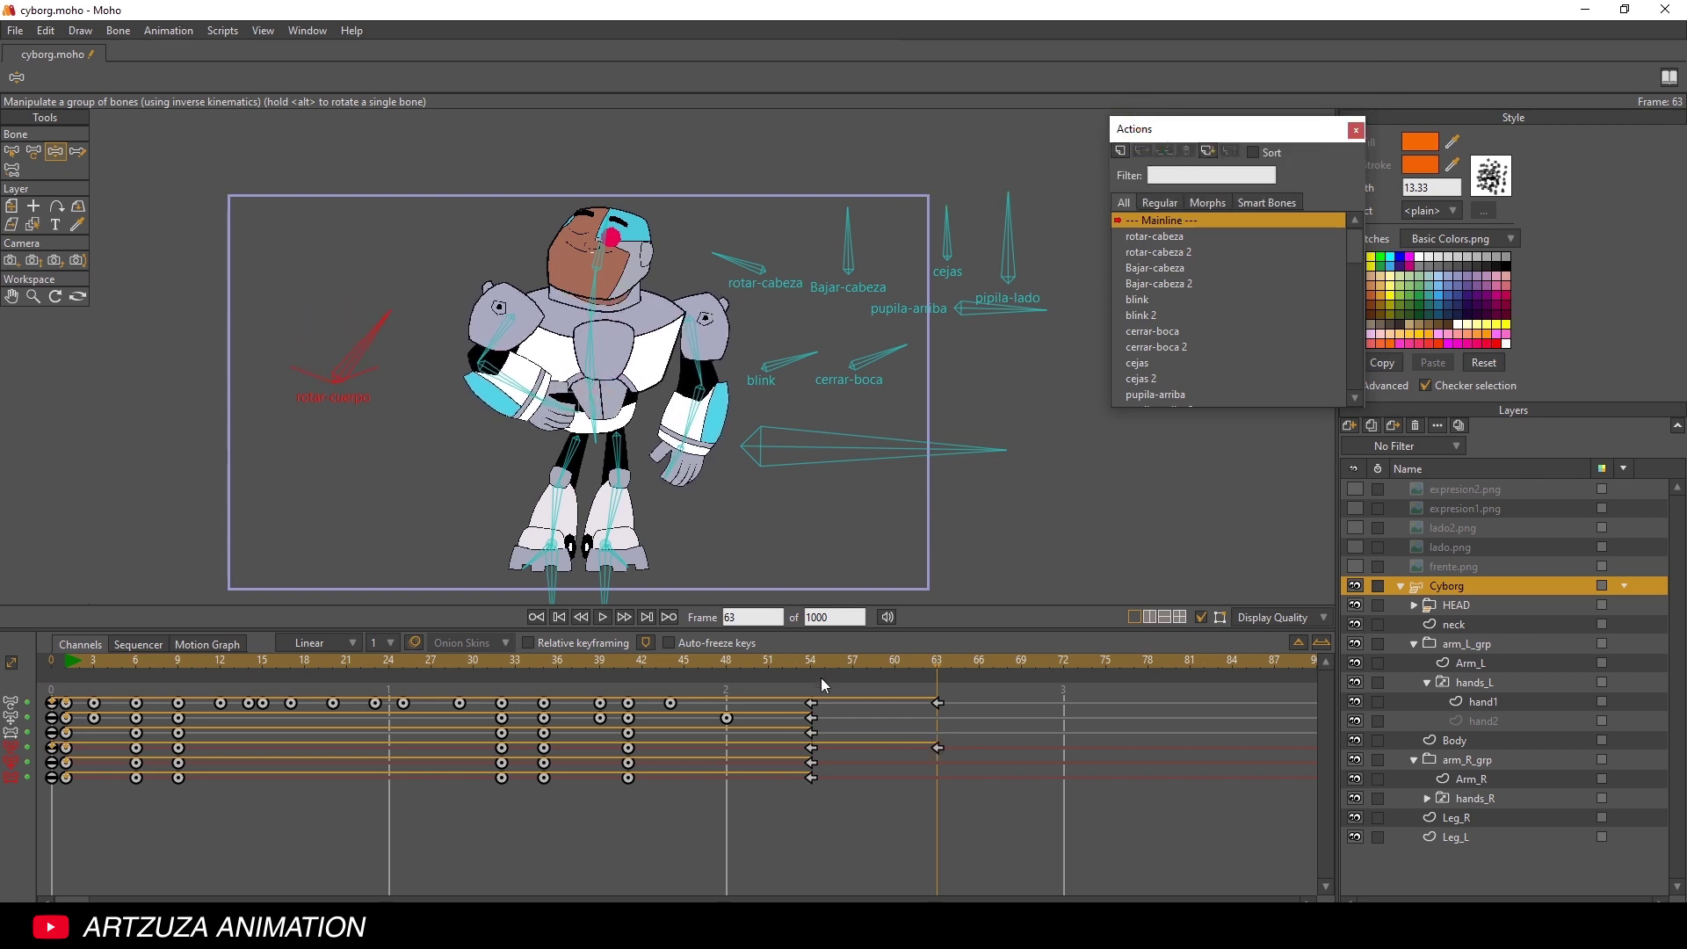
- Set the bone keyframes at frame 63 to Linear interpolation and scrub up to that frame
{"action": "left_click_drag", "start_coordinate": [953, 787], "coordinate": [924, 681]}
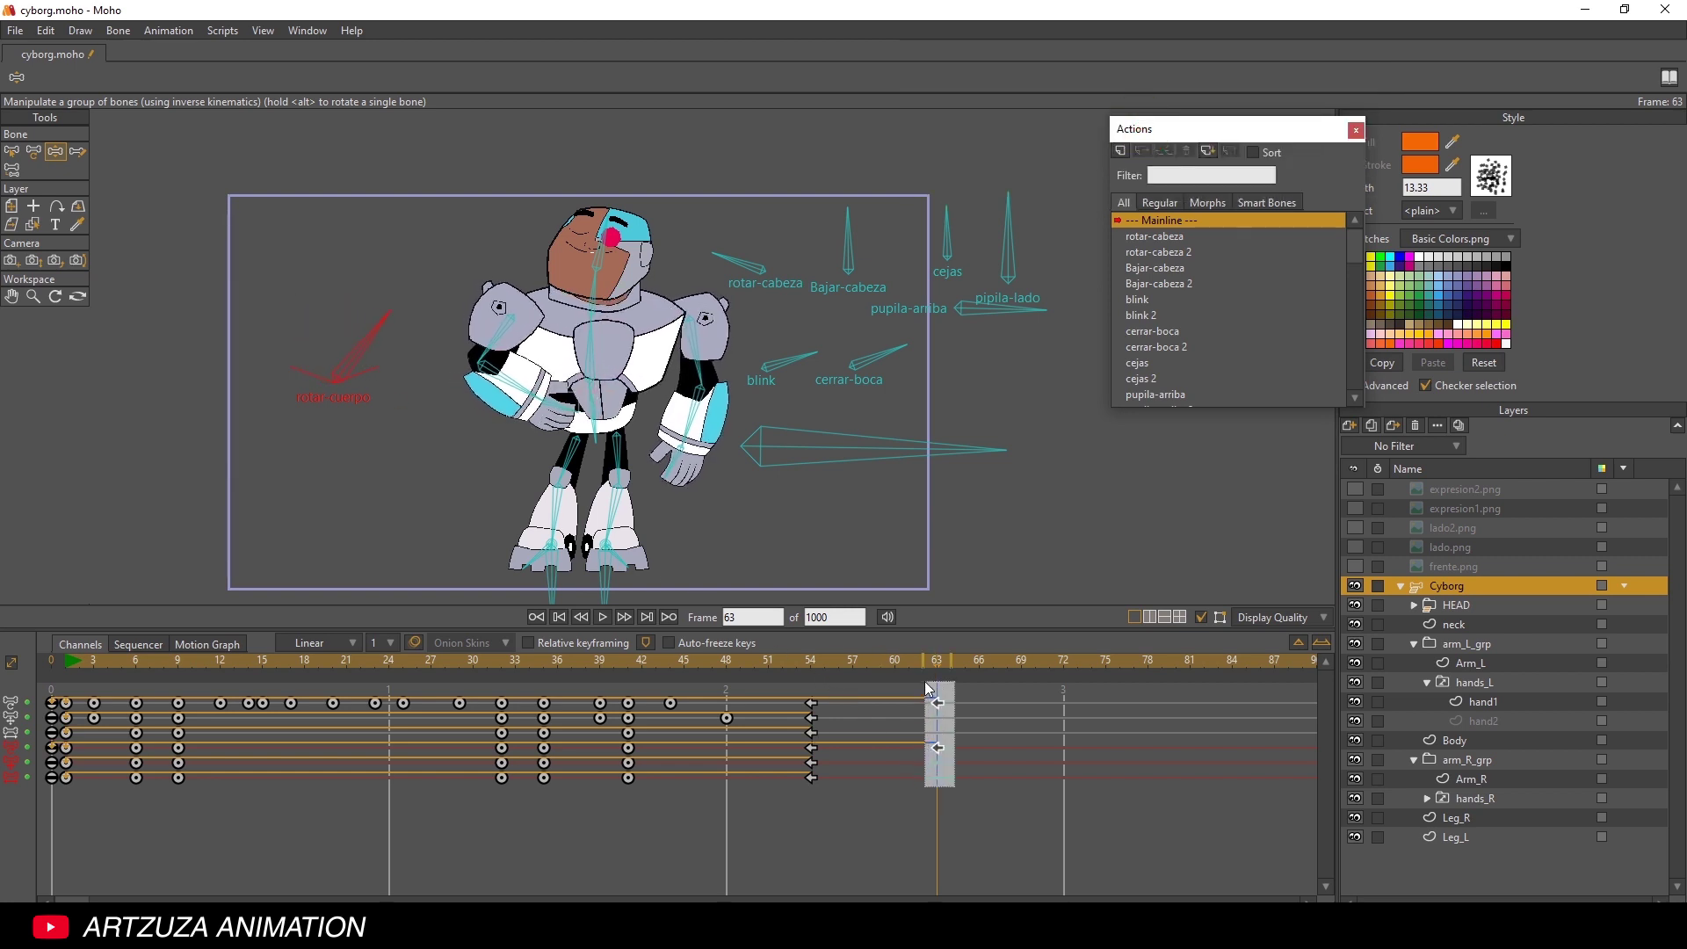
{"action": "right_click", "coordinate": [936, 748]}
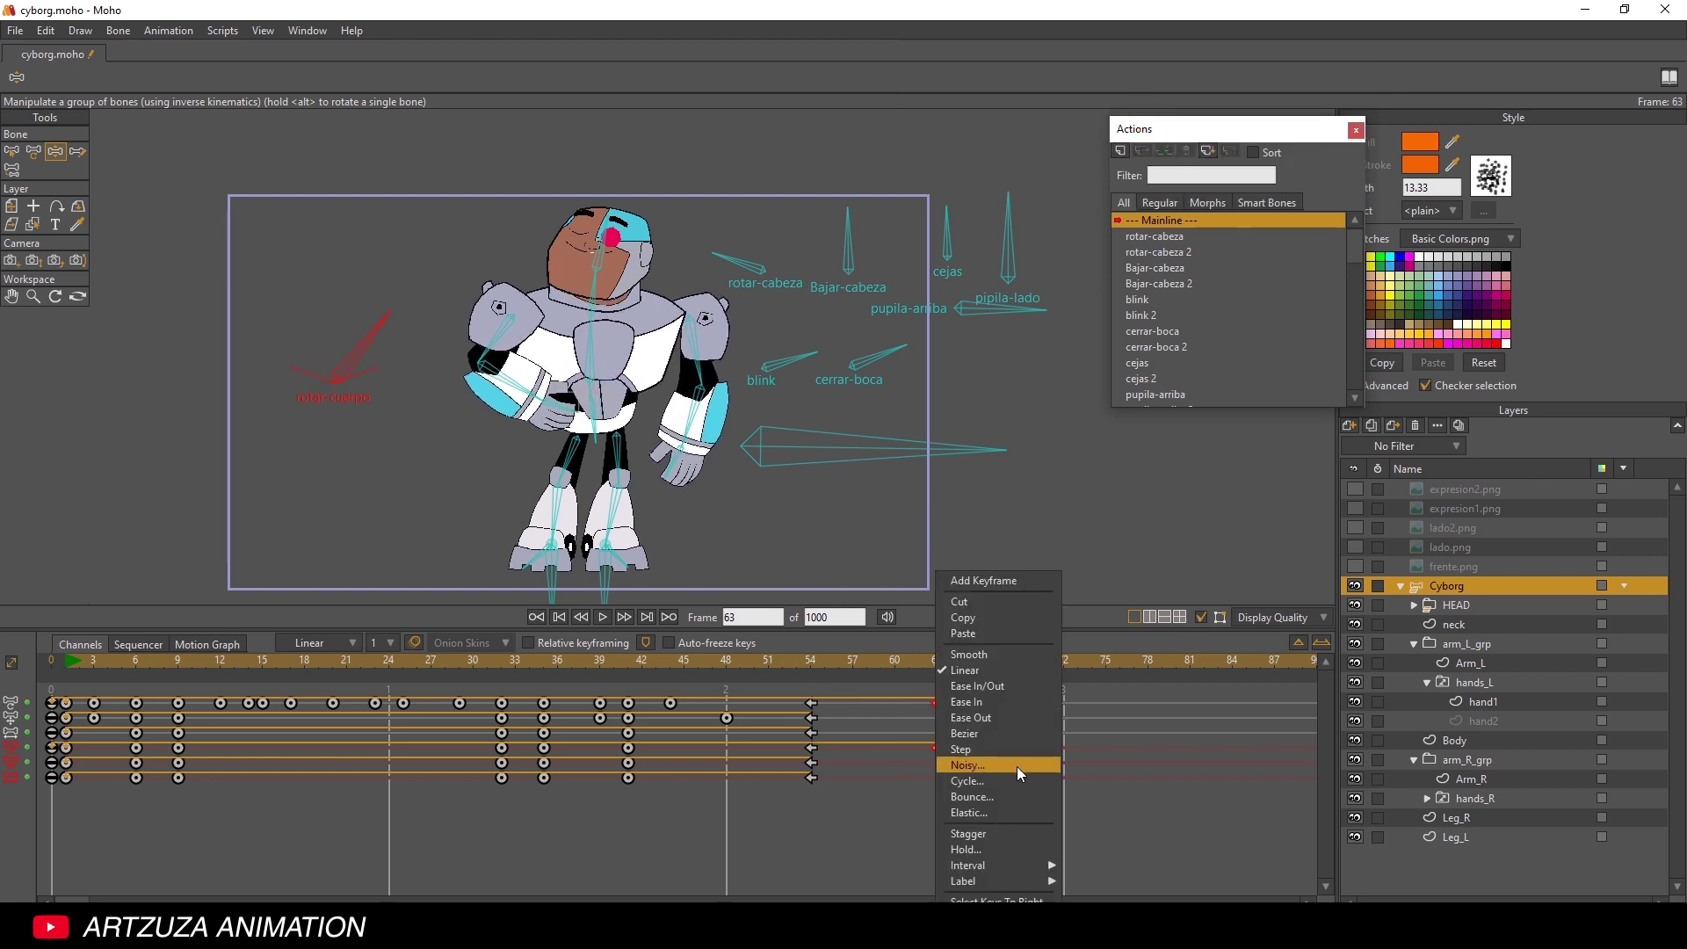
{"action": "left_click", "coordinate": [1003, 668]}
{"action": "left_click_drag", "start_coordinate": [892, 661], "coordinate": [936, 660]}
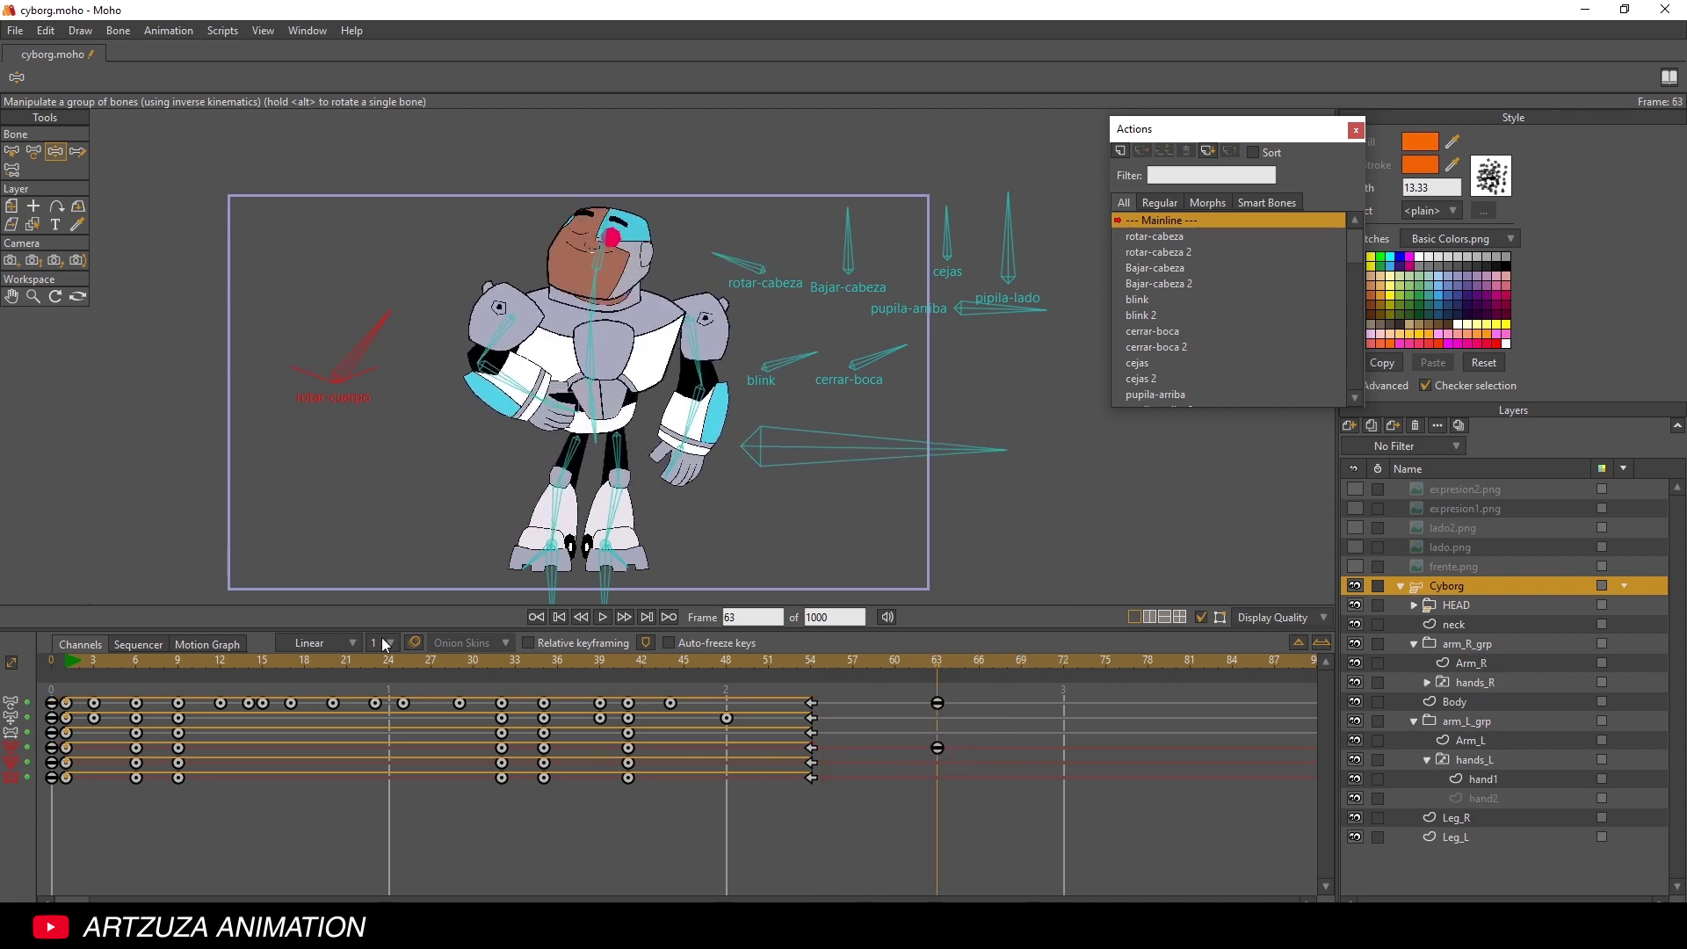
- At frame 67, swing the body-rotation bone back to the left to key the opposite body turn
{"action": "left_click", "coordinate": [965, 664]}
{"action": "left_click", "coordinate": [985, 664]}
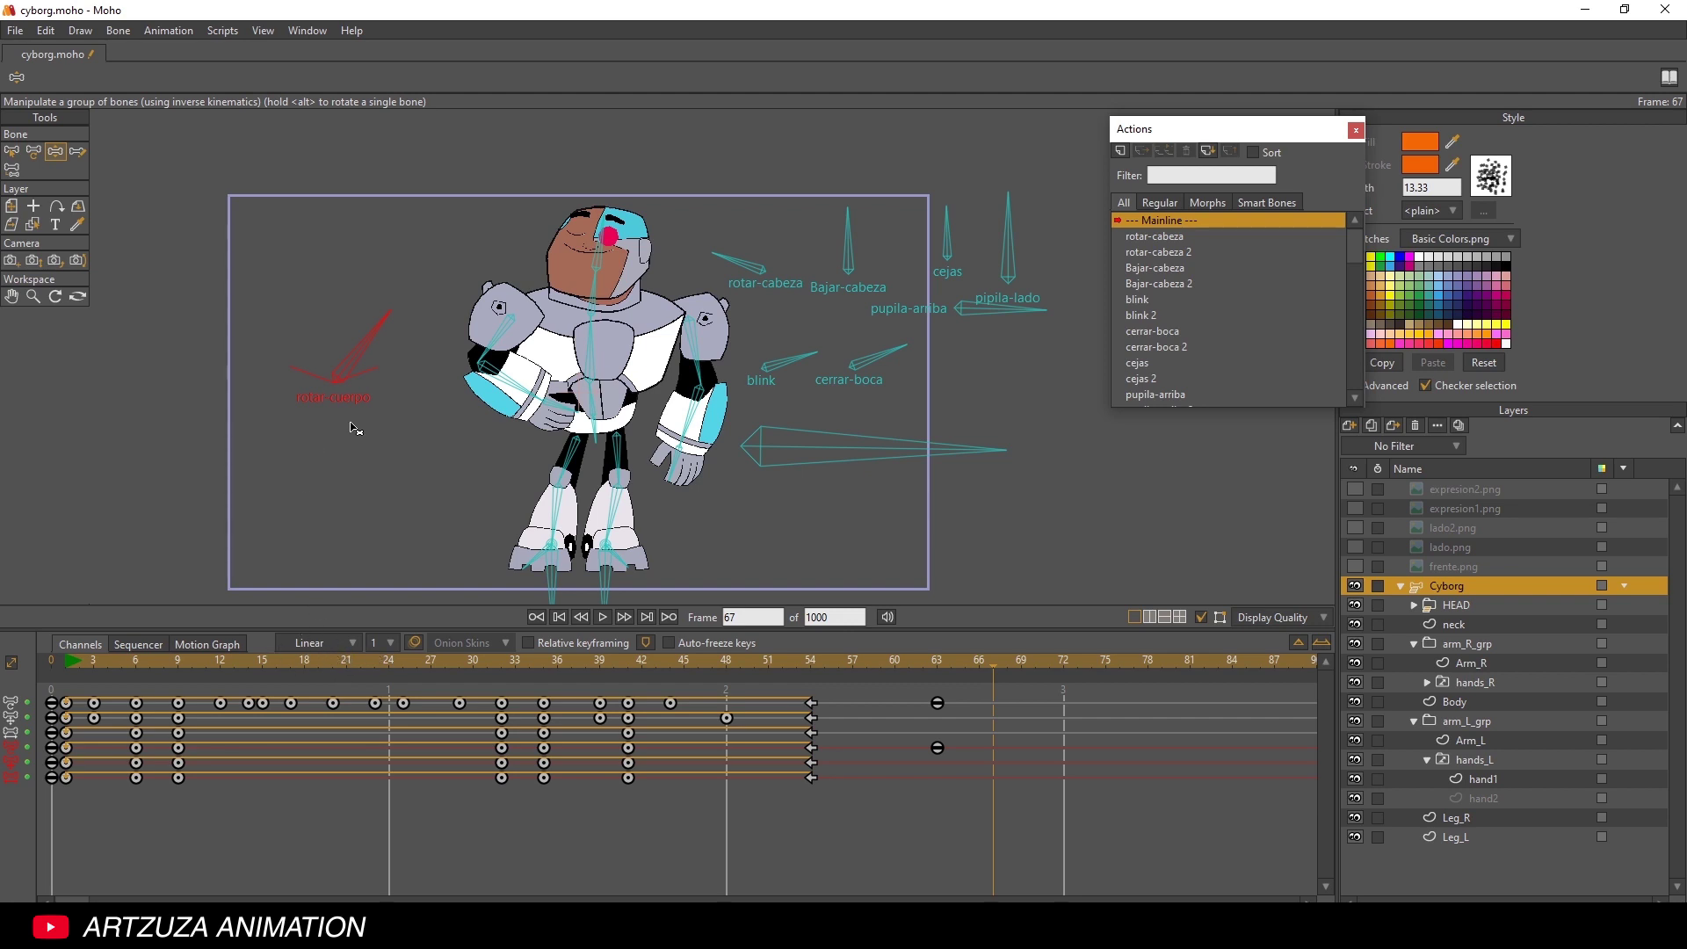
{"action": "left_click_drag", "start_coordinate": [386, 358], "coordinate": [301, 312]}
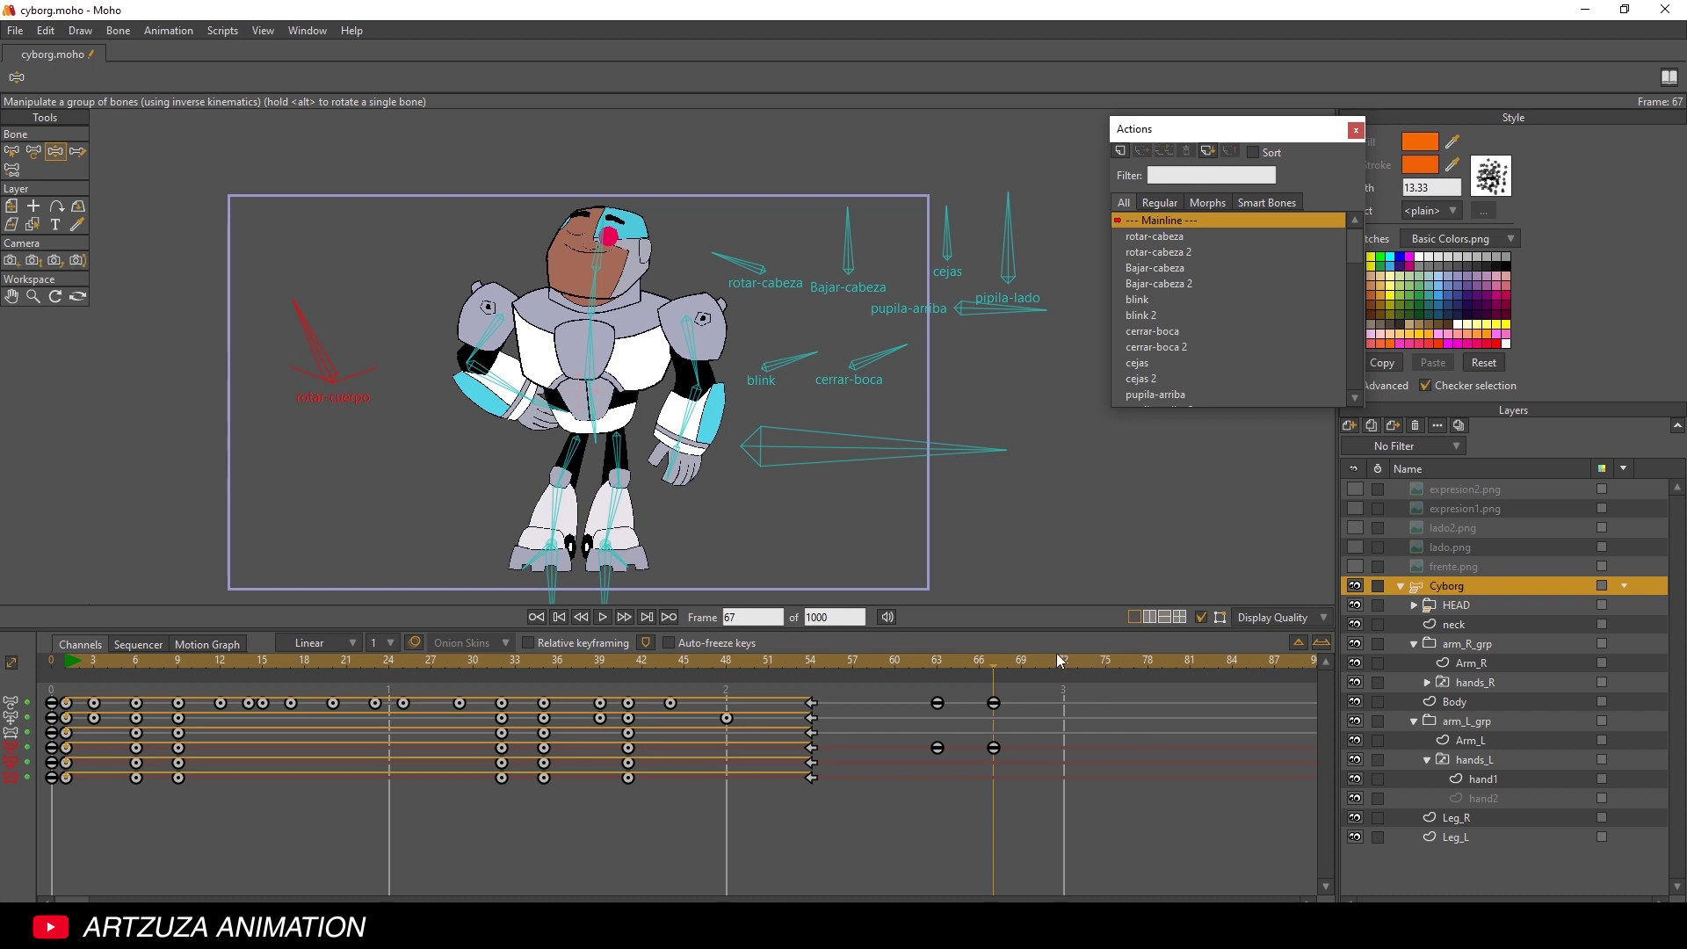
- At frame 75, key the body-rotation bone swung to the right again, and return to frame 63
{"action": "left_click", "coordinate": [1105, 659]}
{"action": "left_click_drag", "start_coordinate": [330, 353], "coordinate": [379, 356]}
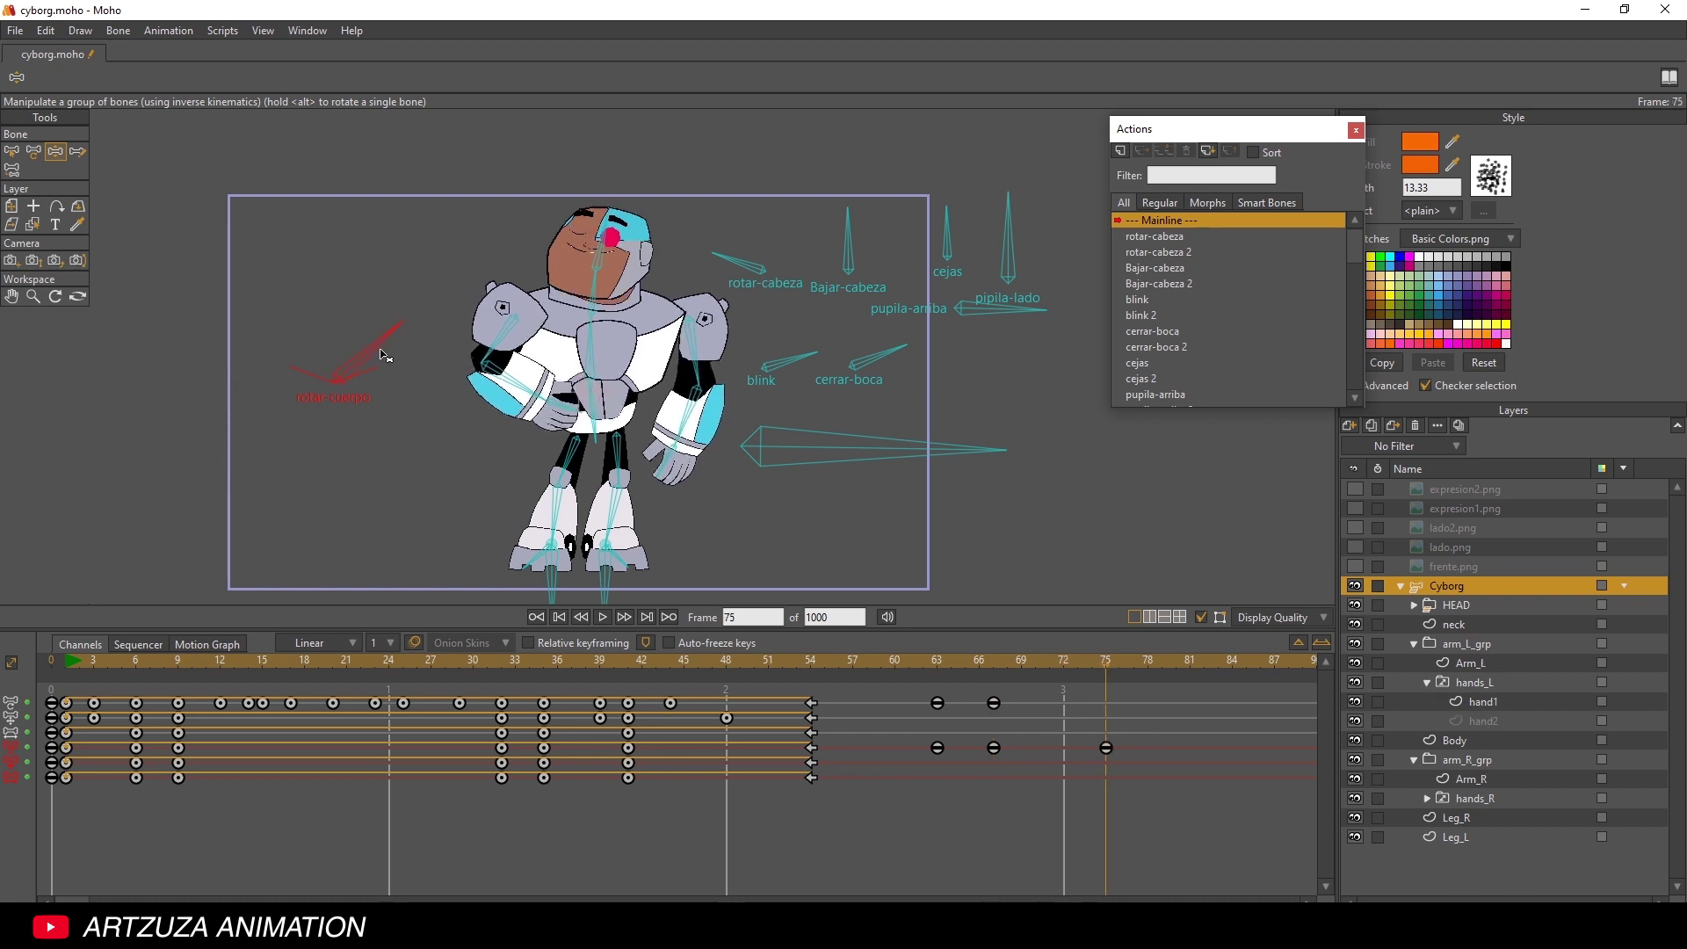
{"action": "left_click", "coordinate": [936, 663]}
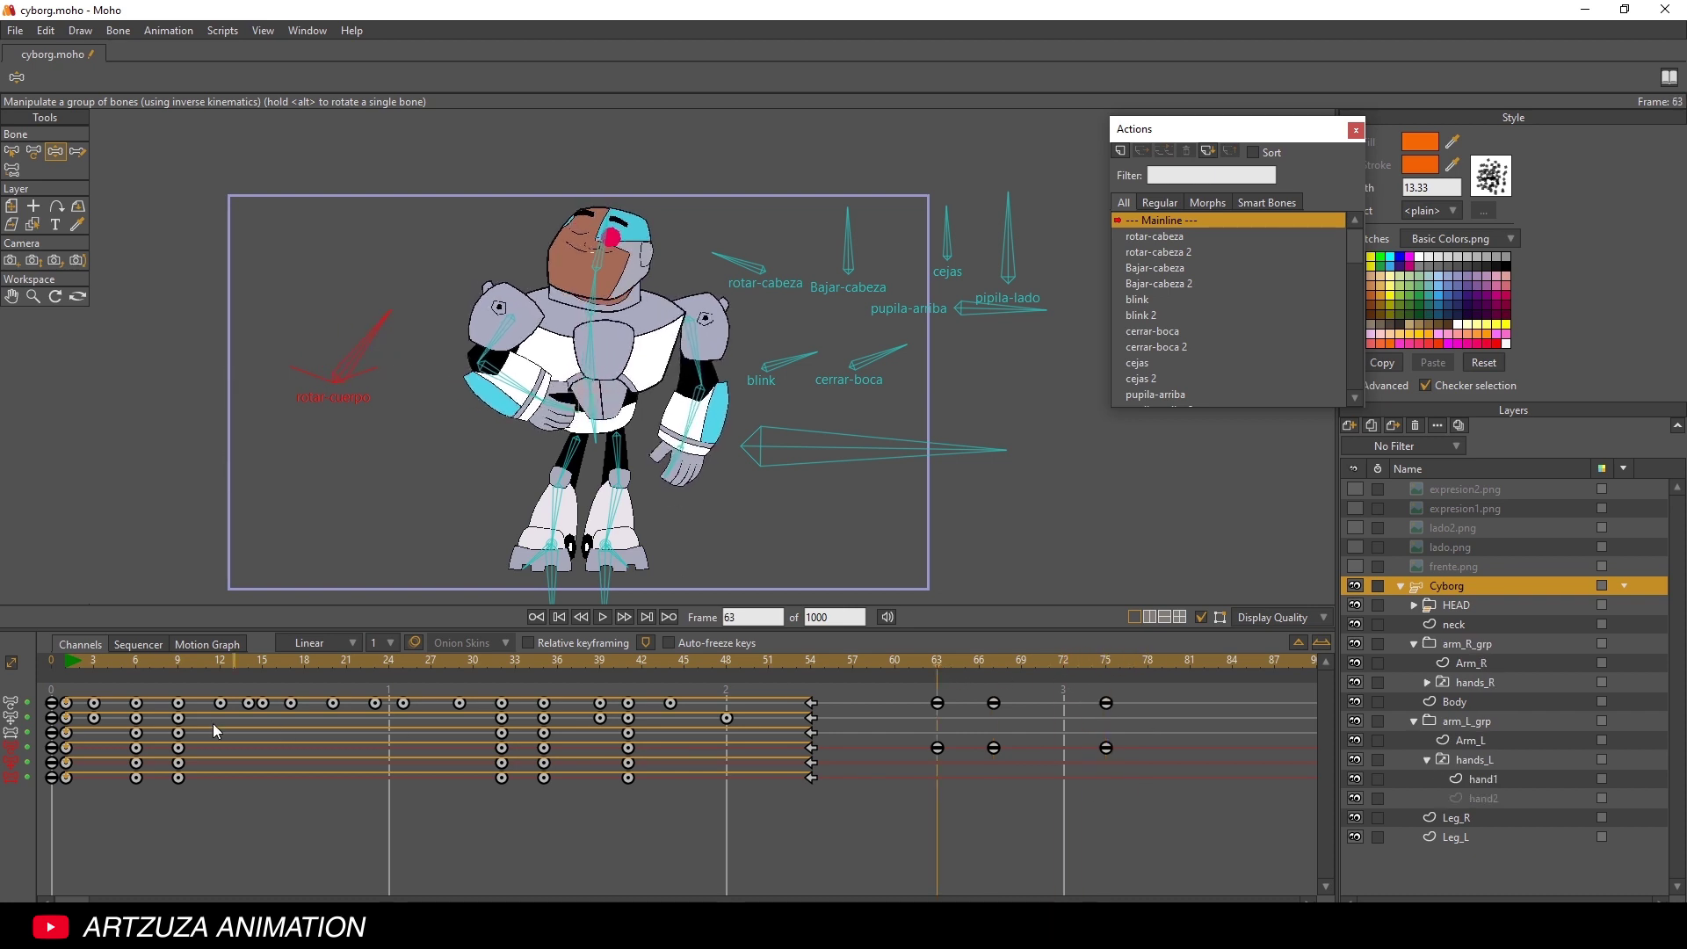
- Select the rotar-cuerpo control bone and its keyframes up to frame 54 to examine its selected-bone channels
{"action": "left_click", "coordinate": [11, 152]}
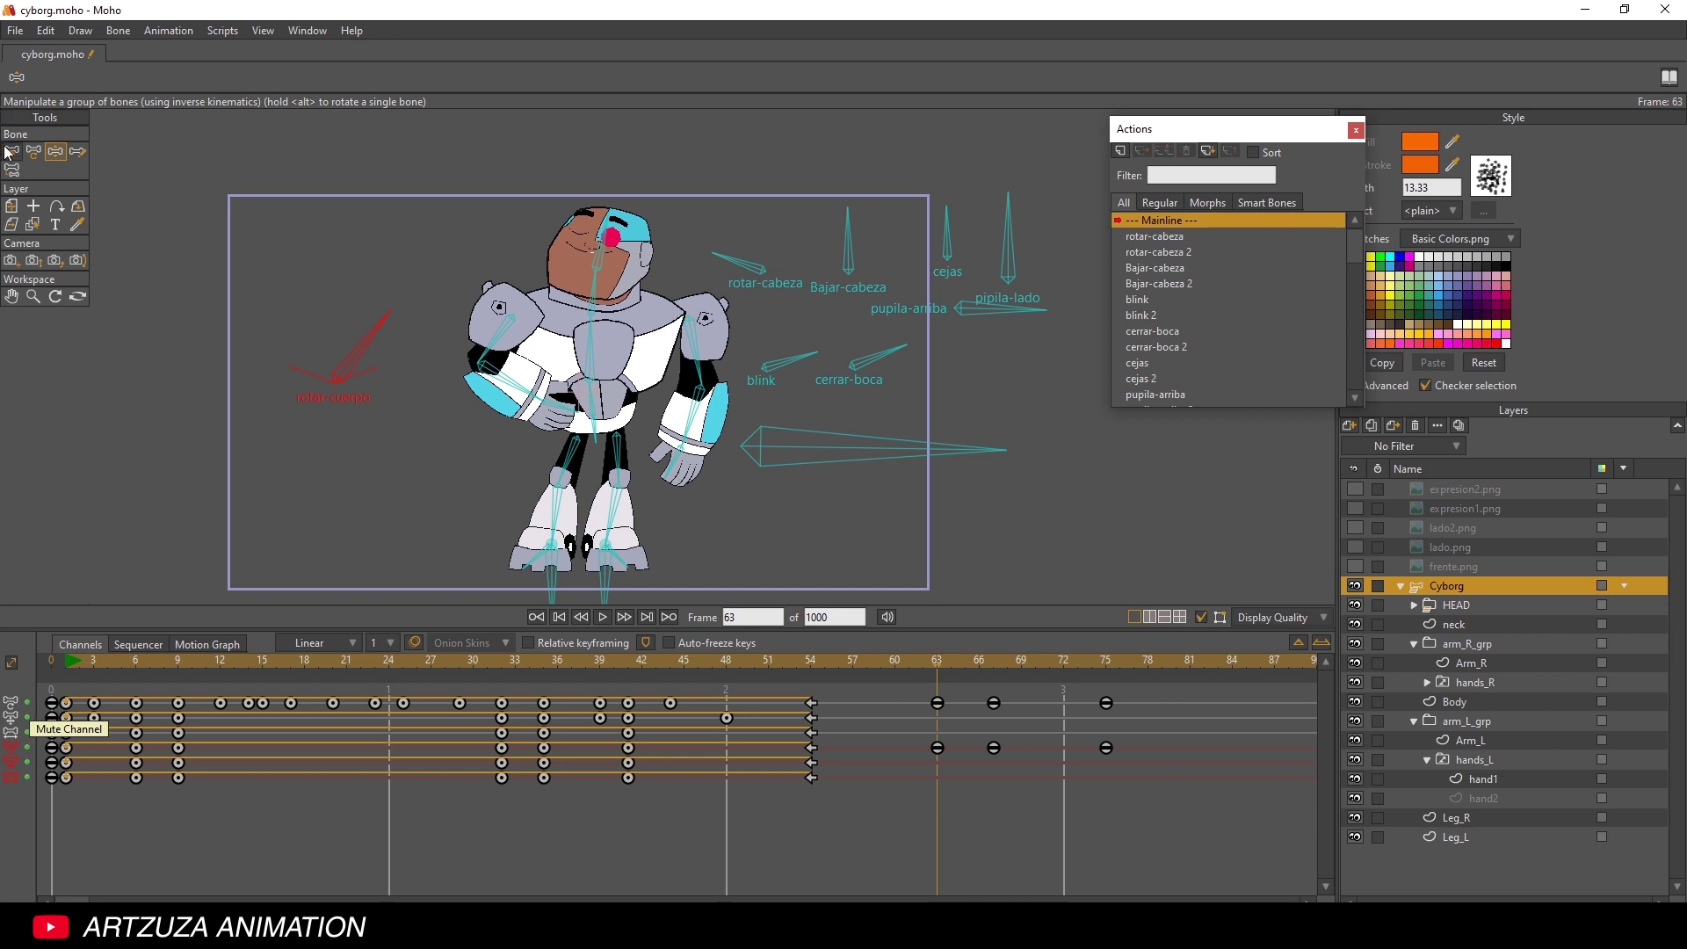
{"action": "left_click_drag", "start_coordinate": [291, 284], "coordinate": [399, 410]}
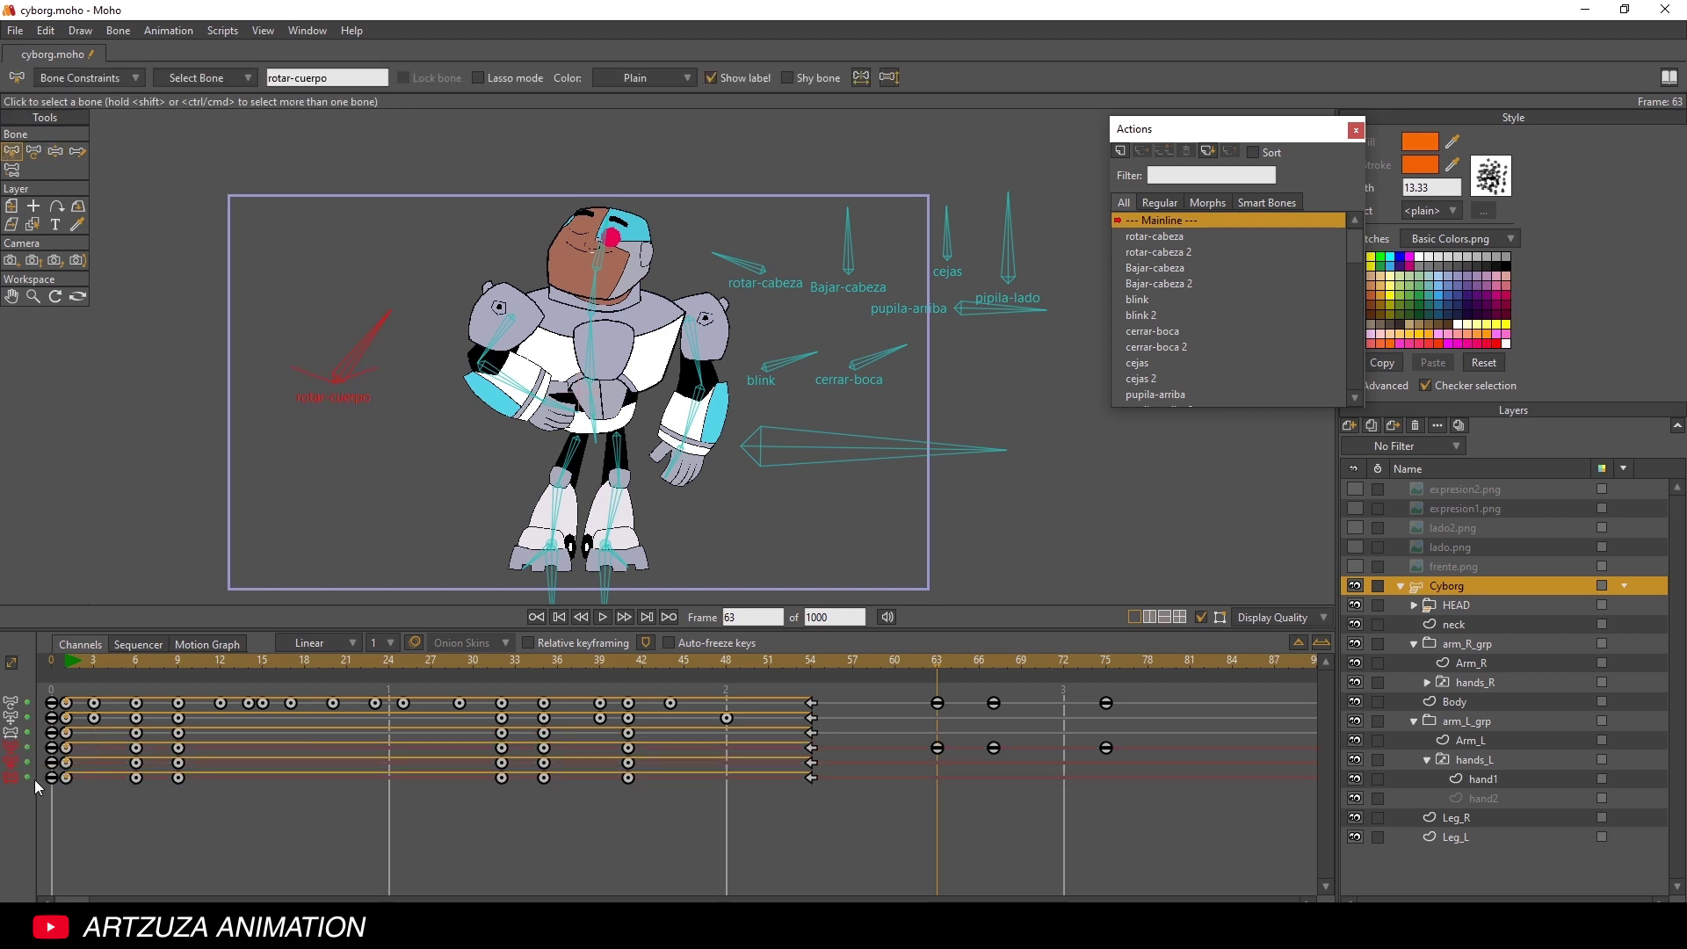
{"action": "left_click_drag", "start_coordinate": [826, 813], "coordinate": [810, 750]}
{"action": "left_click_drag", "start_coordinate": [808, 661], "coordinate": [941, 686]}
{"action": "left_click_drag", "start_coordinate": [841, 739], "coordinate": [67, 799]}
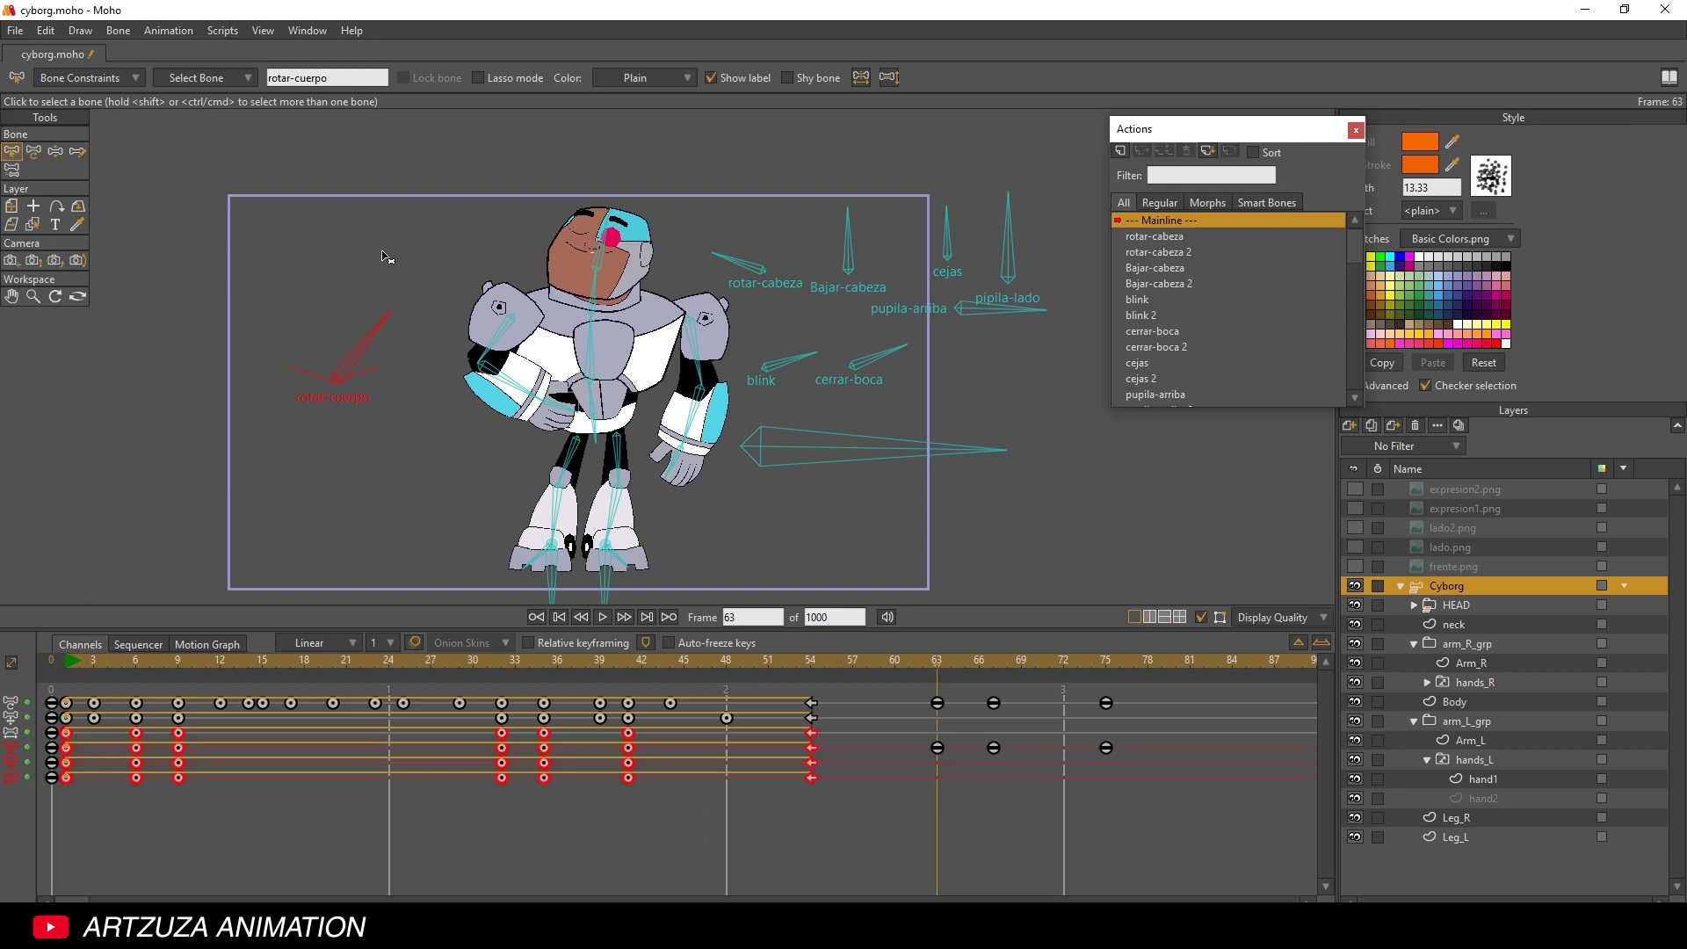
- Select all bones of the Cyborg rig and their selected-bone keyframes up to frame 54 for comparison
{"action": "left_click", "coordinate": [521, 820]}
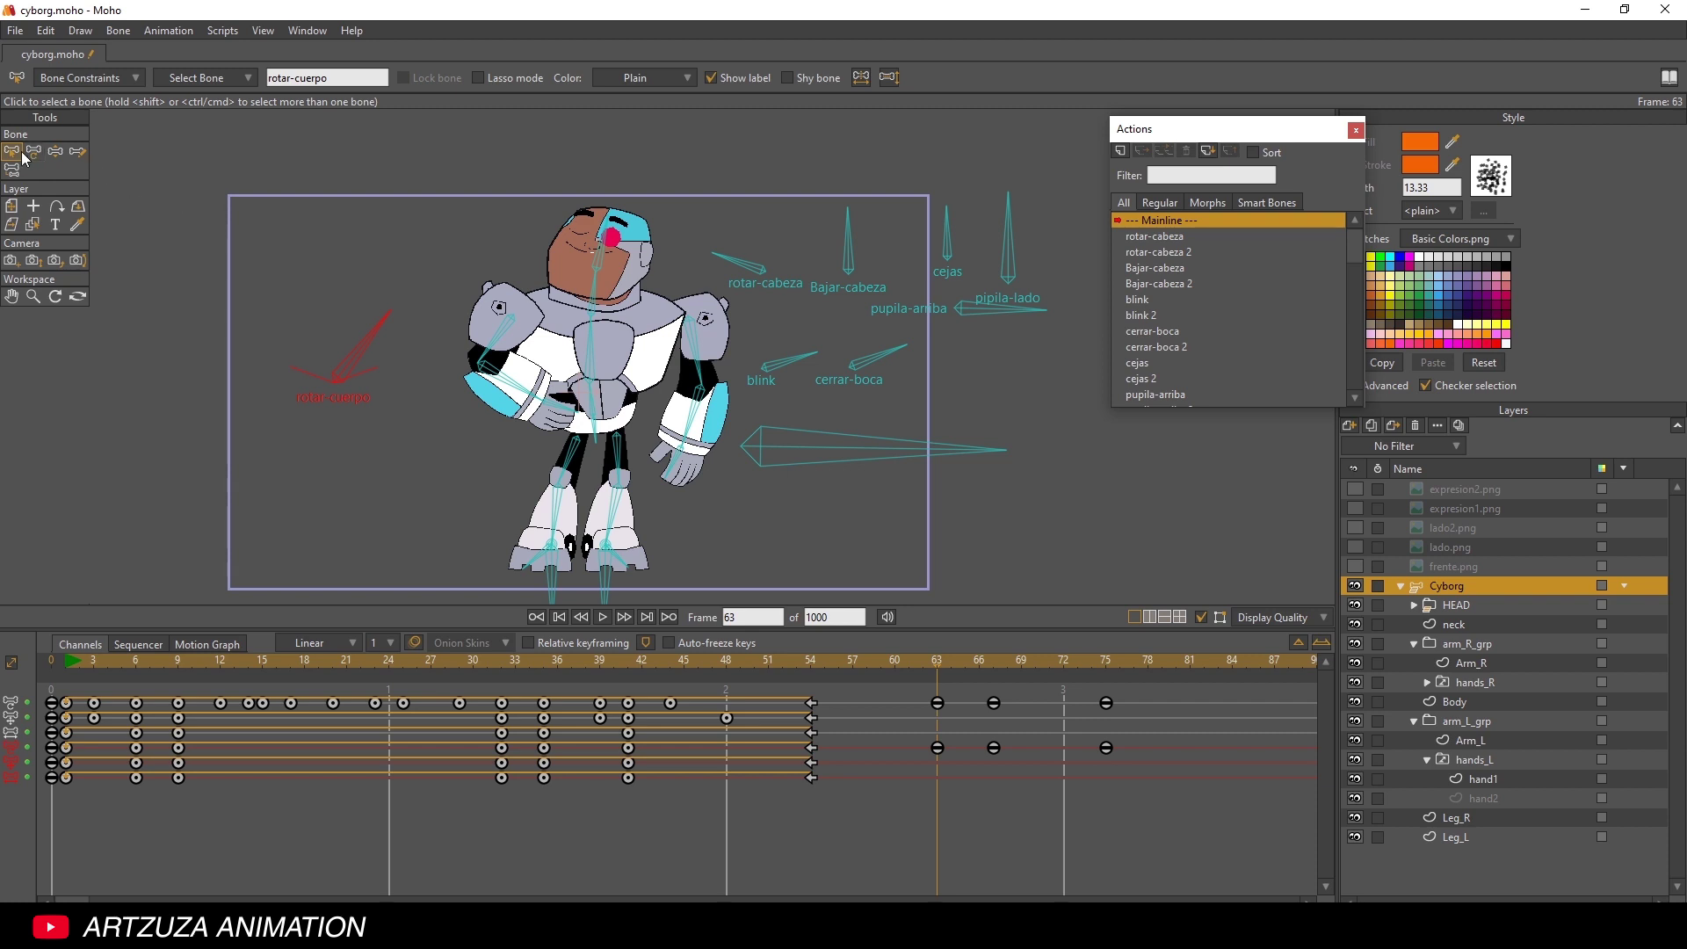
{"action": "left_click_drag", "start_coordinate": [356, 166], "coordinate": [1054, 606]}
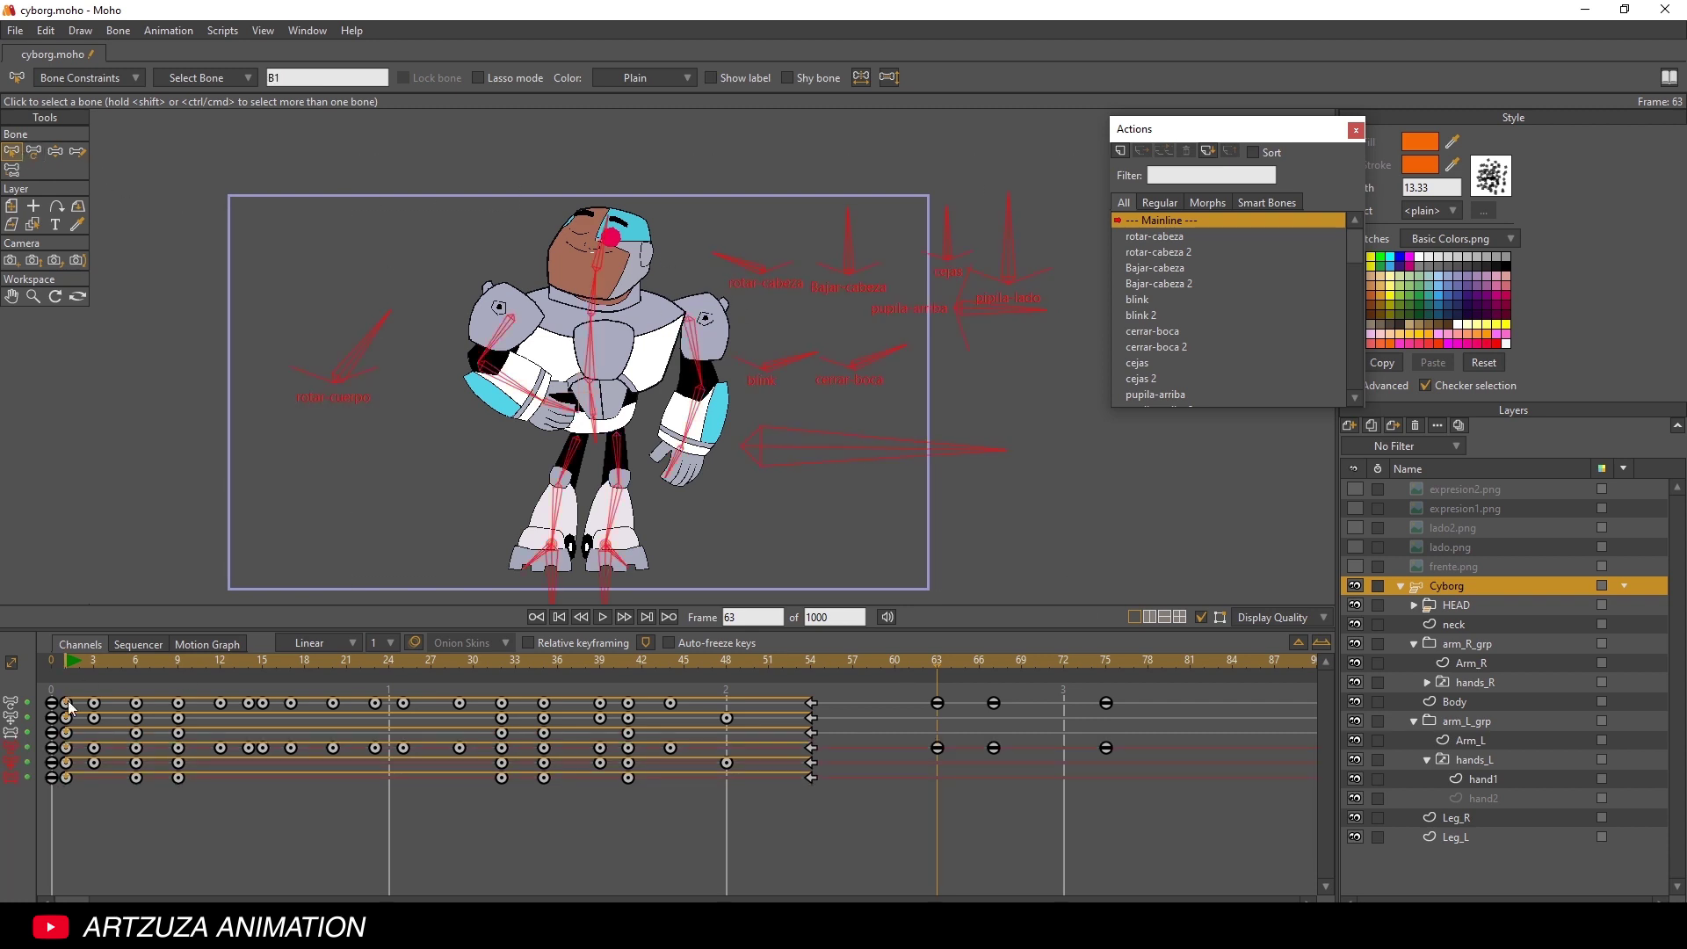
{"action": "left_click_drag", "start_coordinate": [847, 749], "coordinate": [65, 798]}
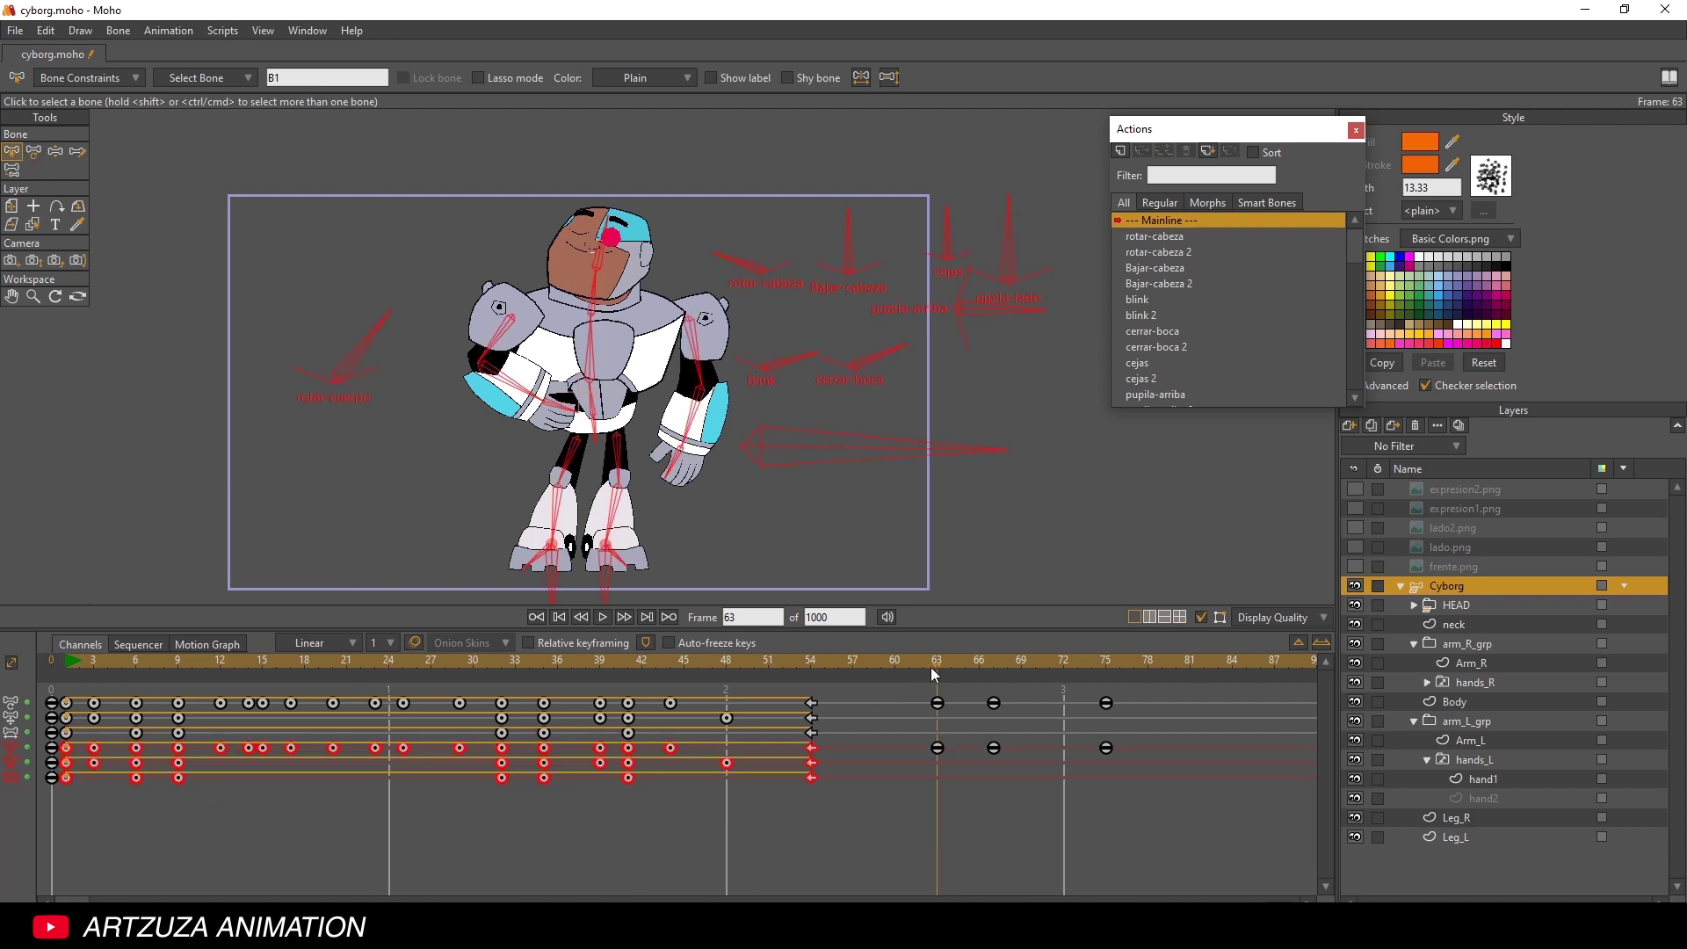
- Select only the rotar-cuerpo control bone and pick its angle keyframe at frame 63
{"action": "left_click", "coordinate": [316, 254]}
{"action": "left_click_drag", "start_coordinate": [268, 235], "coordinate": [402, 394]}
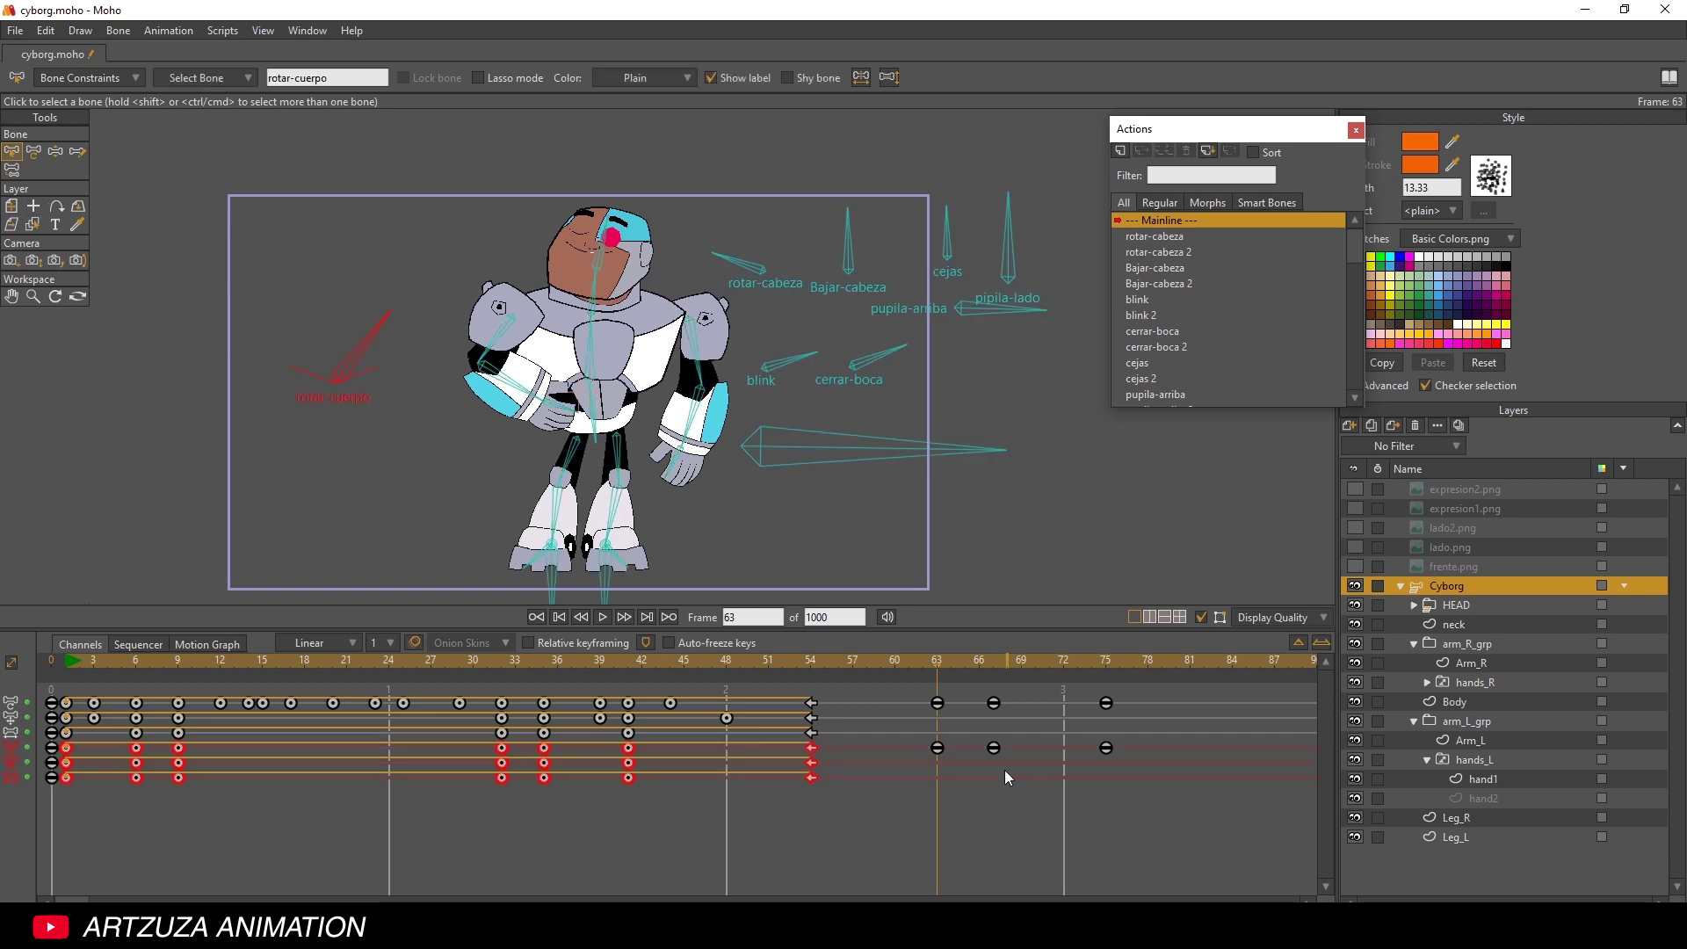
{"action": "left_click", "coordinate": [937, 748]}
{"action": "left_click_drag", "start_coordinate": [948, 769], "coordinate": [935, 761]}
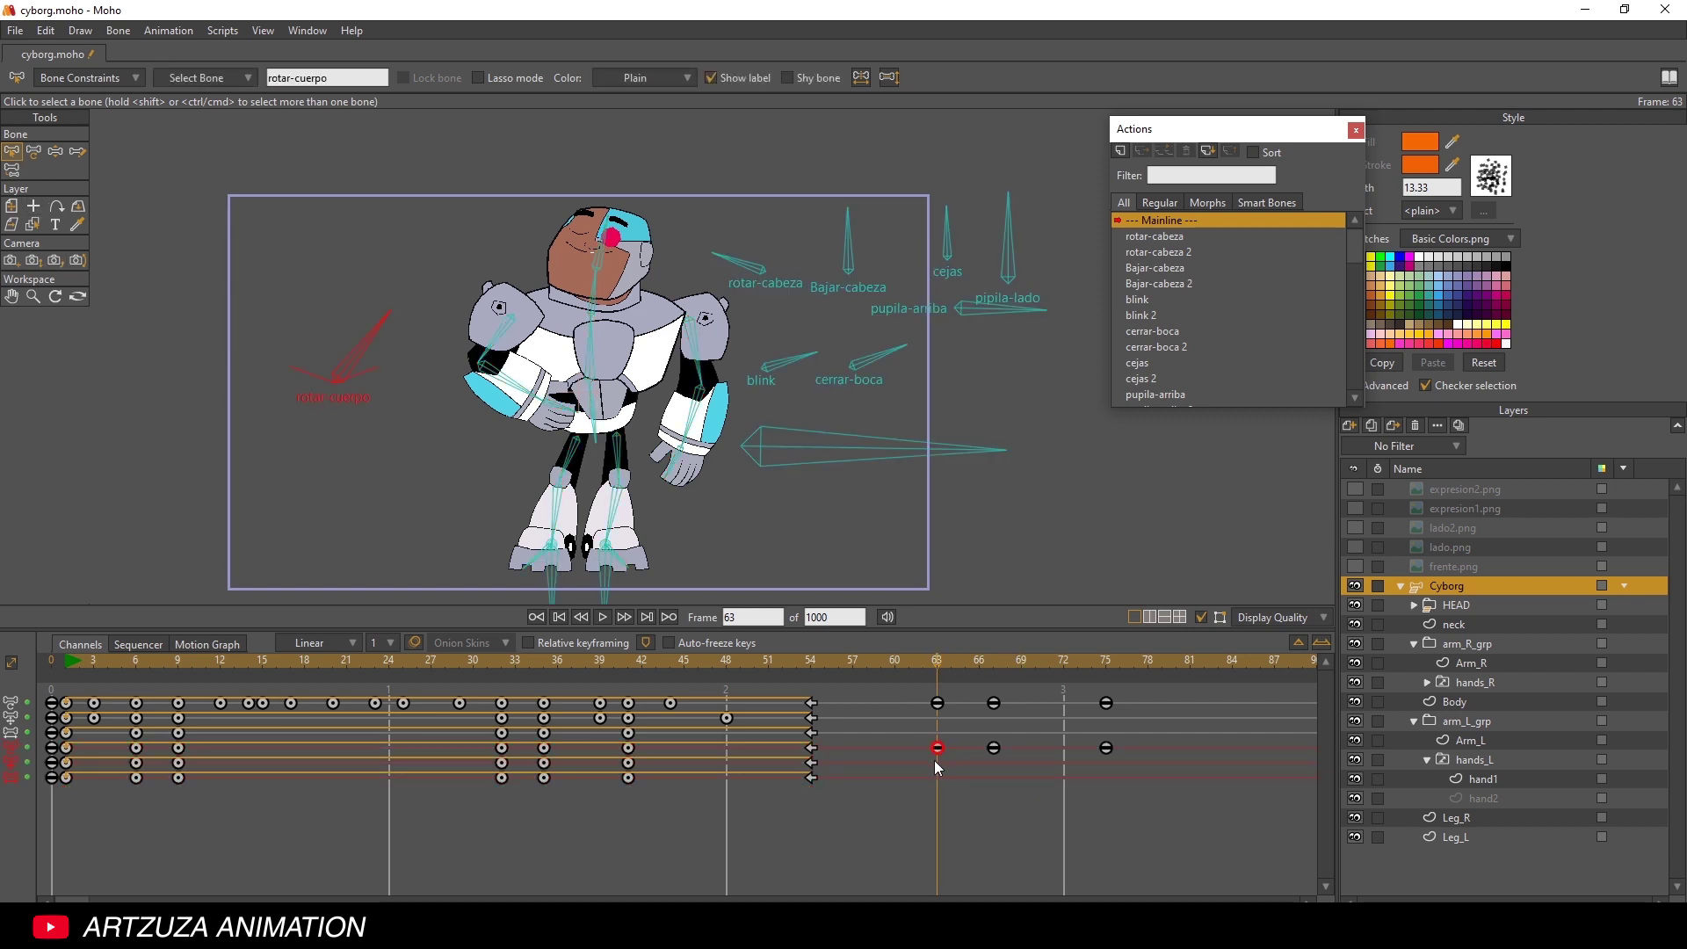
- Play the animation from frame 1 to review the transition into the turned-body pose, and stop playback
{"action": "left_click", "coordinate": [329, 646]}
{"action": "left_click", "coordinate": [973, 802]}
{"action": "left_click", "coordinate": [65, 659]}
{"action": "left_click", "coordinate": [603, 617]}
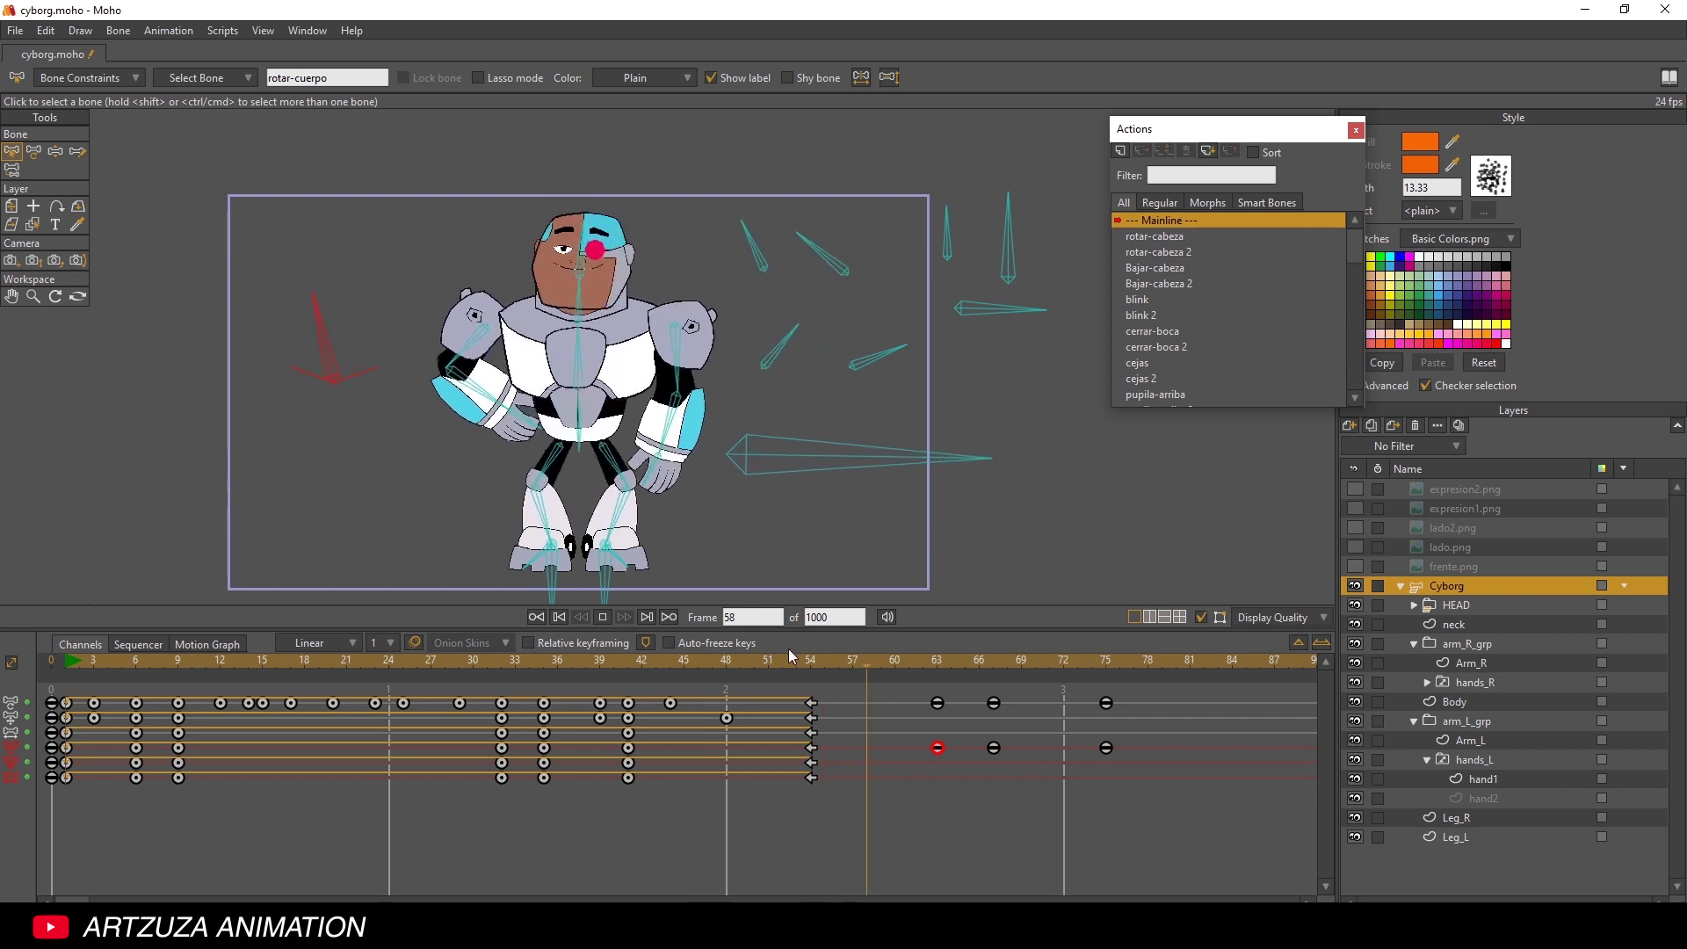
{"action": "left_click", "coordinate": [603, 617]}
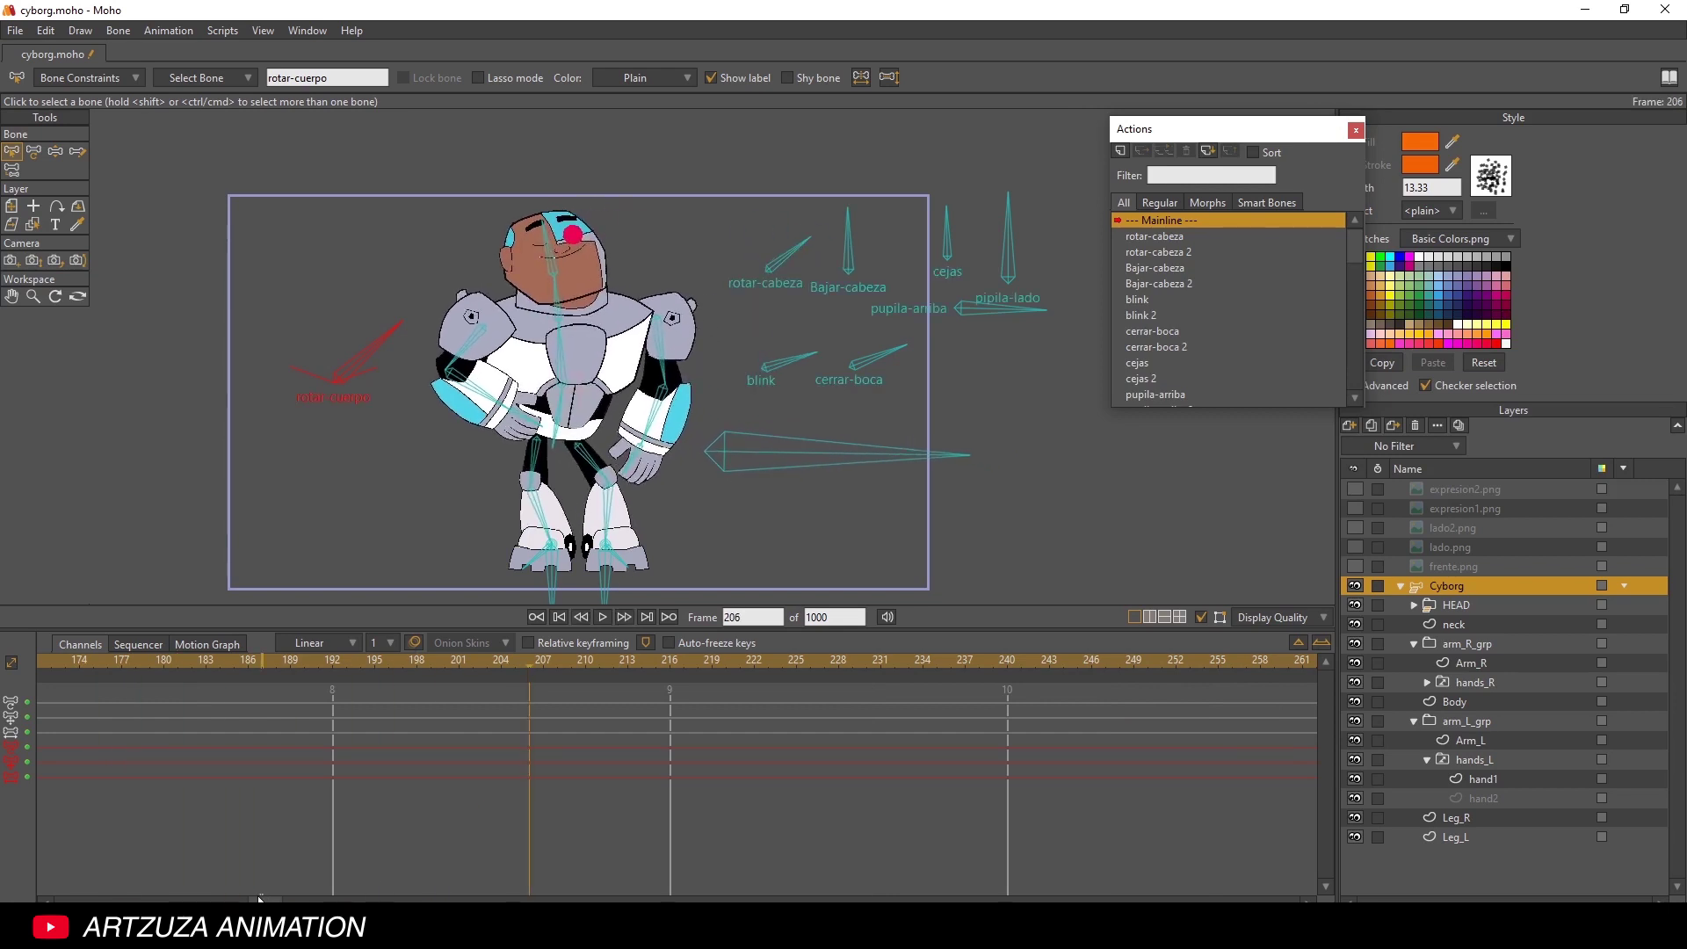
- Go to frame 63, select all bones and freeze the pose to key every bone channel there
{"action": "left_click_drag", "start_coordinate": [261, 898], "coordinate": [79, 899]}
{"action": "scroll", "coordinate": [741, 757], "scroll_direction": "down", "scroll_amount": 2}
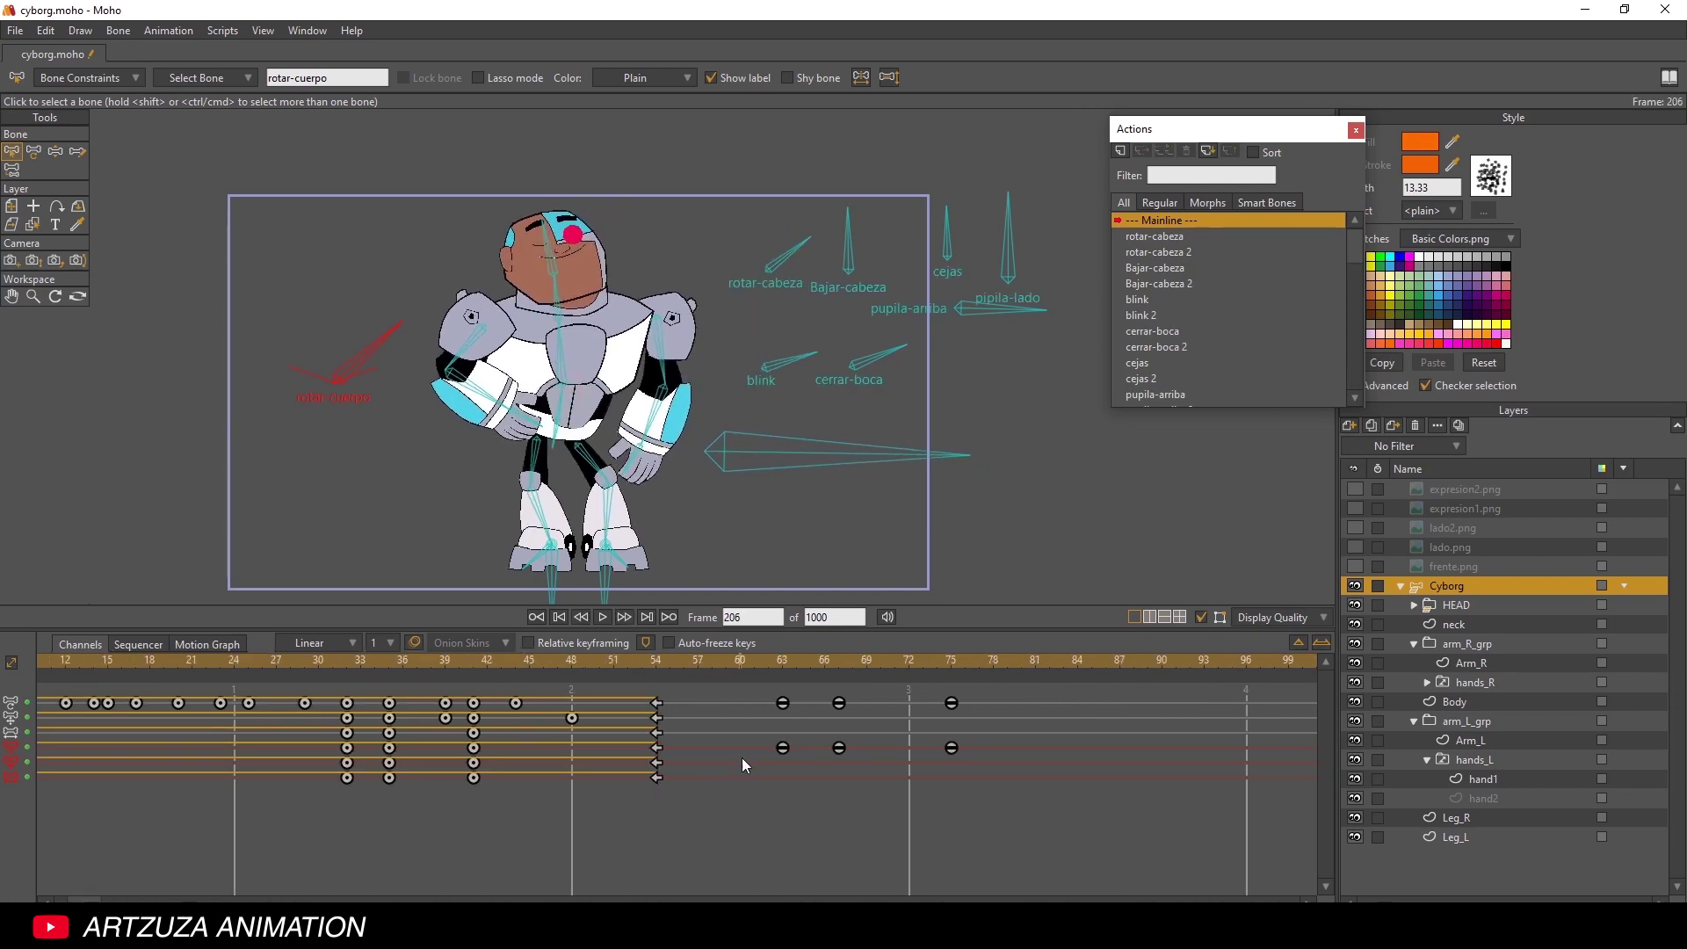
{"action": "left_click", "coordinate": [776, 664]}
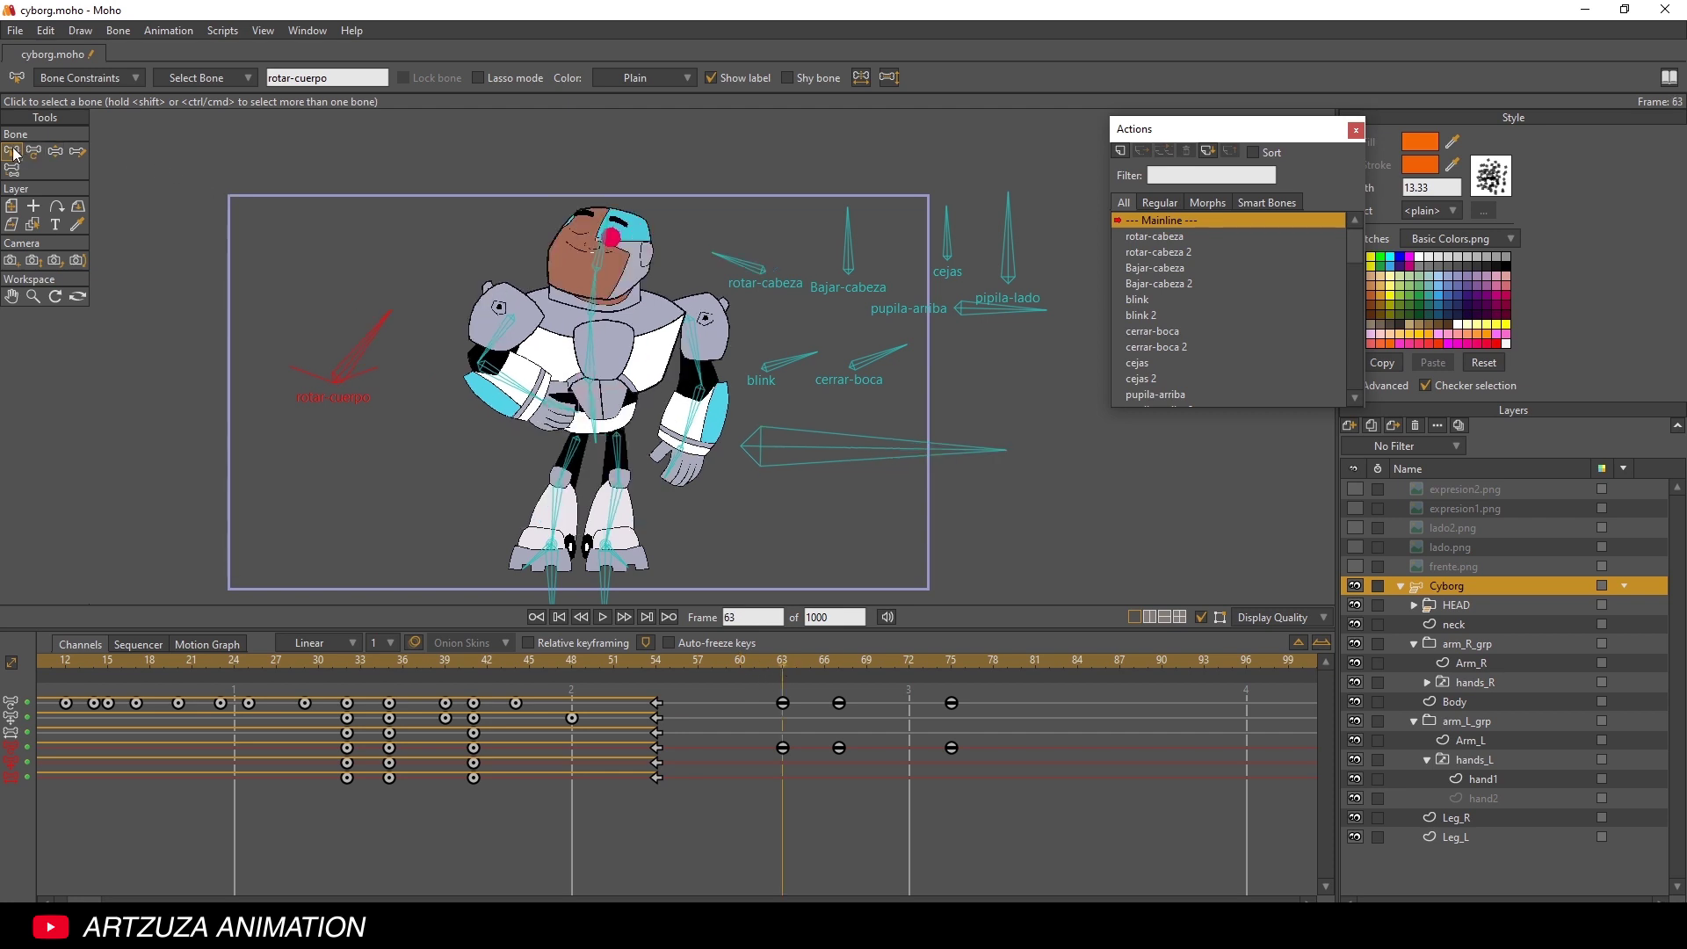
{"action": "left_click", "coordinate": [319, 140]}
{"action": "key", "text": "ctrl+a"}
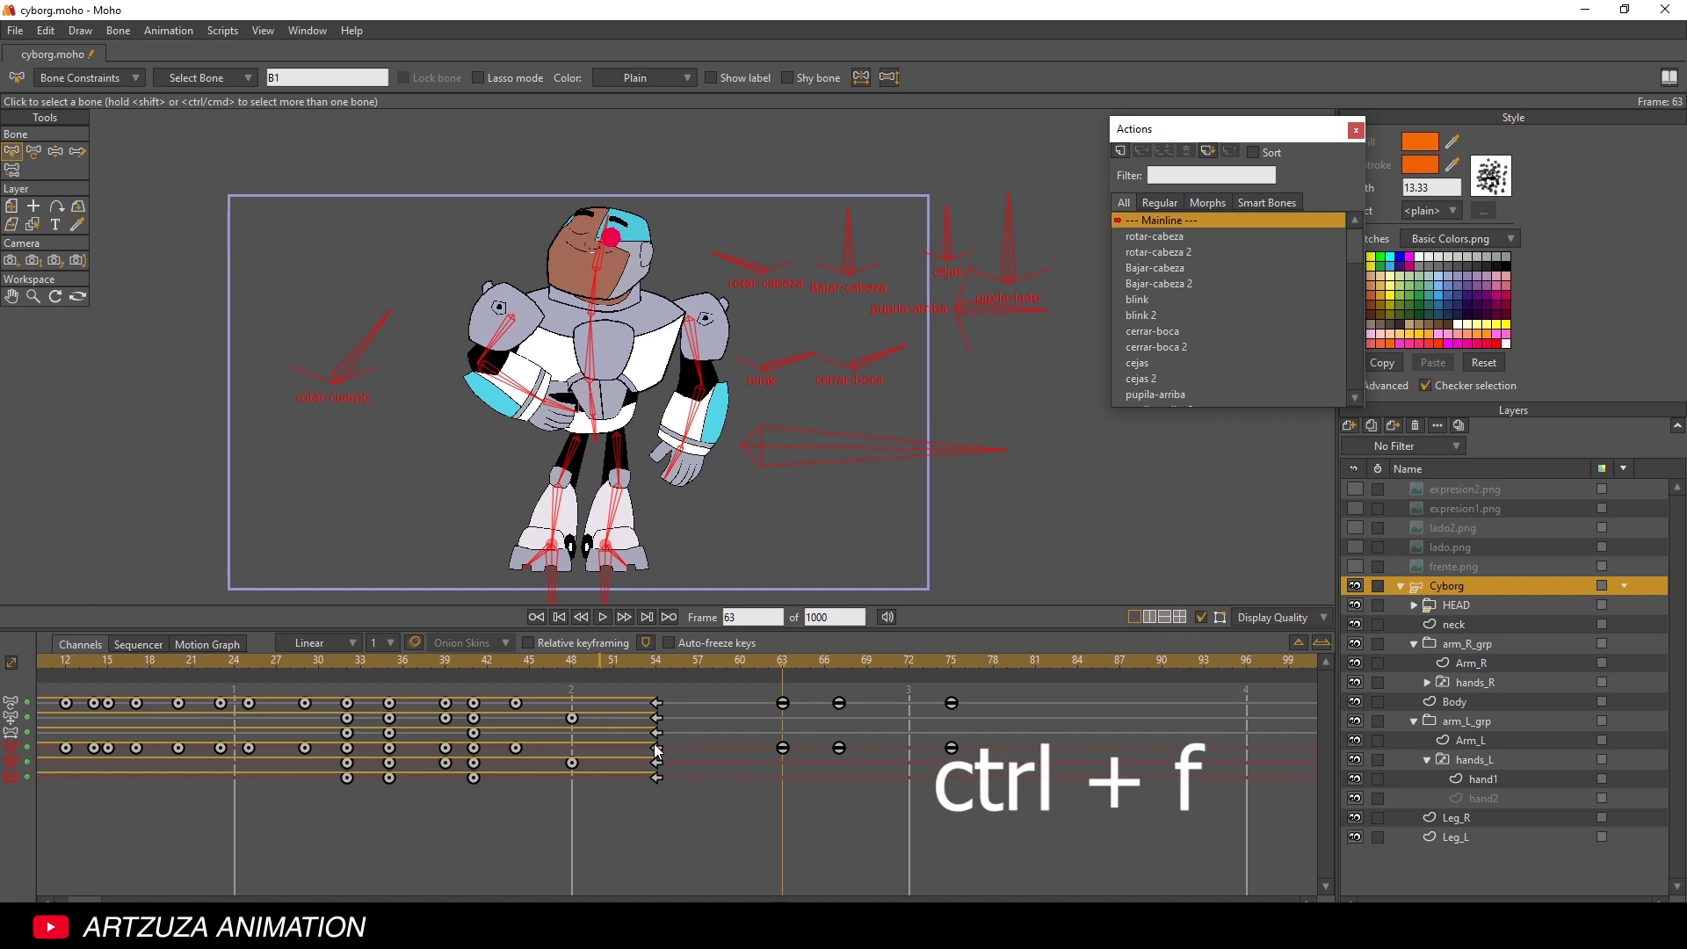
{"action": "key", "text": "ctrl+f"}
- Replay the animation from frame 1 to check the timing with the frozen pose at frame 63
{"action": "left_click_drag", "start_coordinate": [142, 661], "coordinate": [657, 703]}
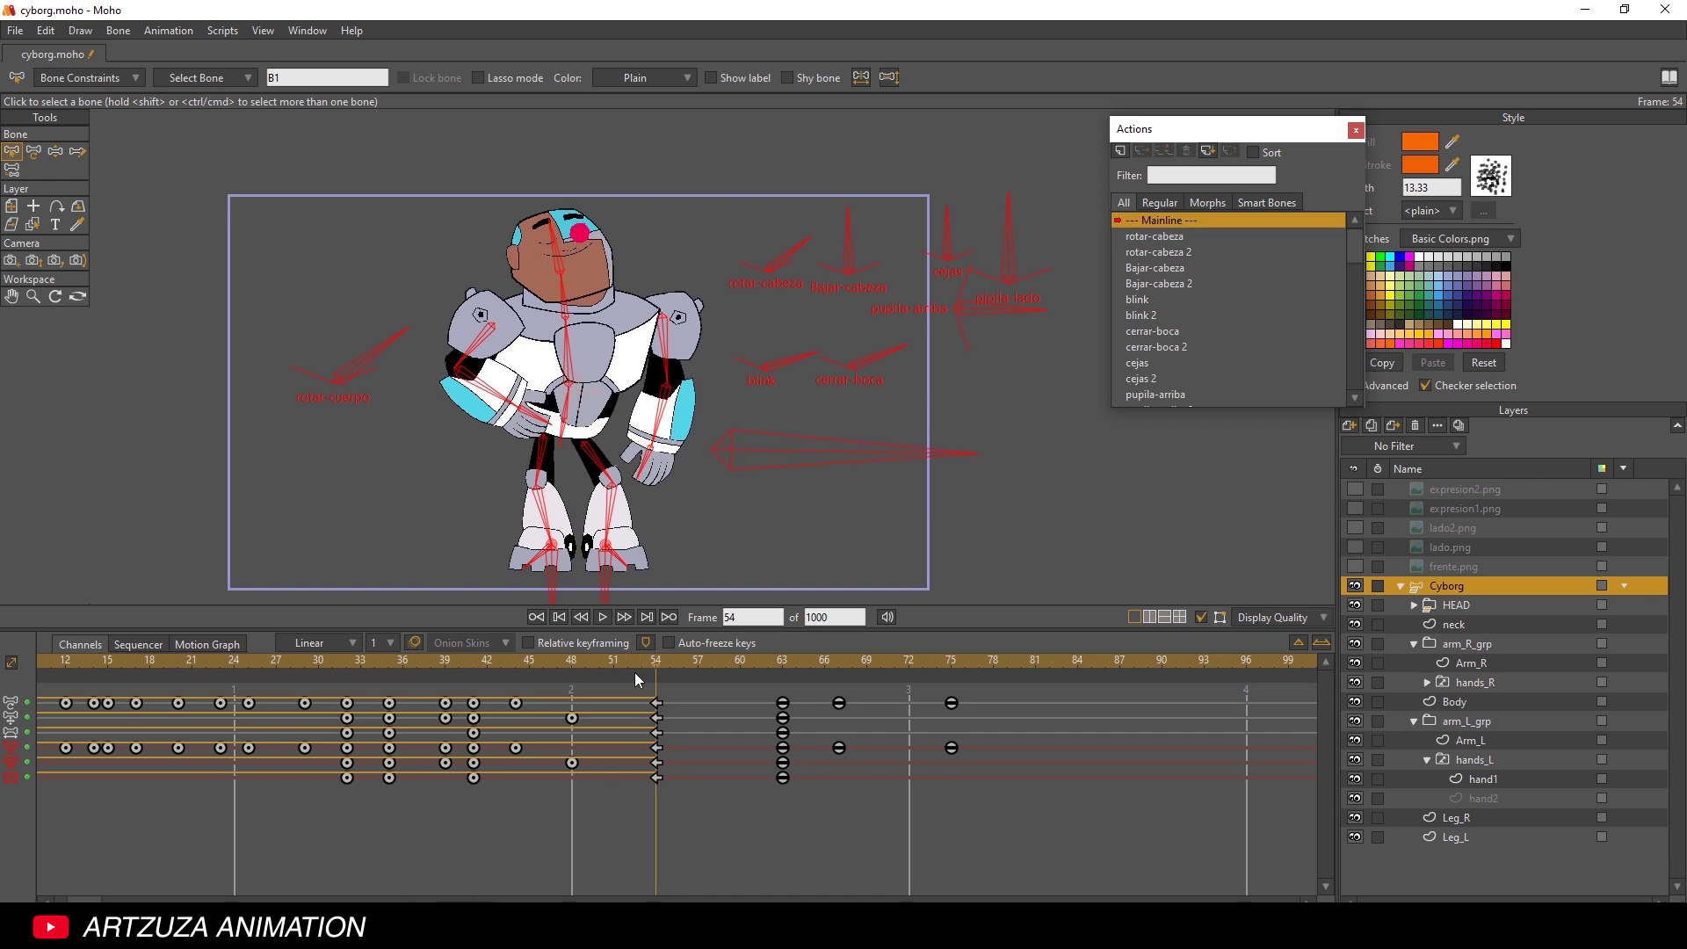
{"action": "left_click_drag", "start_coordinate": [661, 653], "coordinate": [69, 661]}
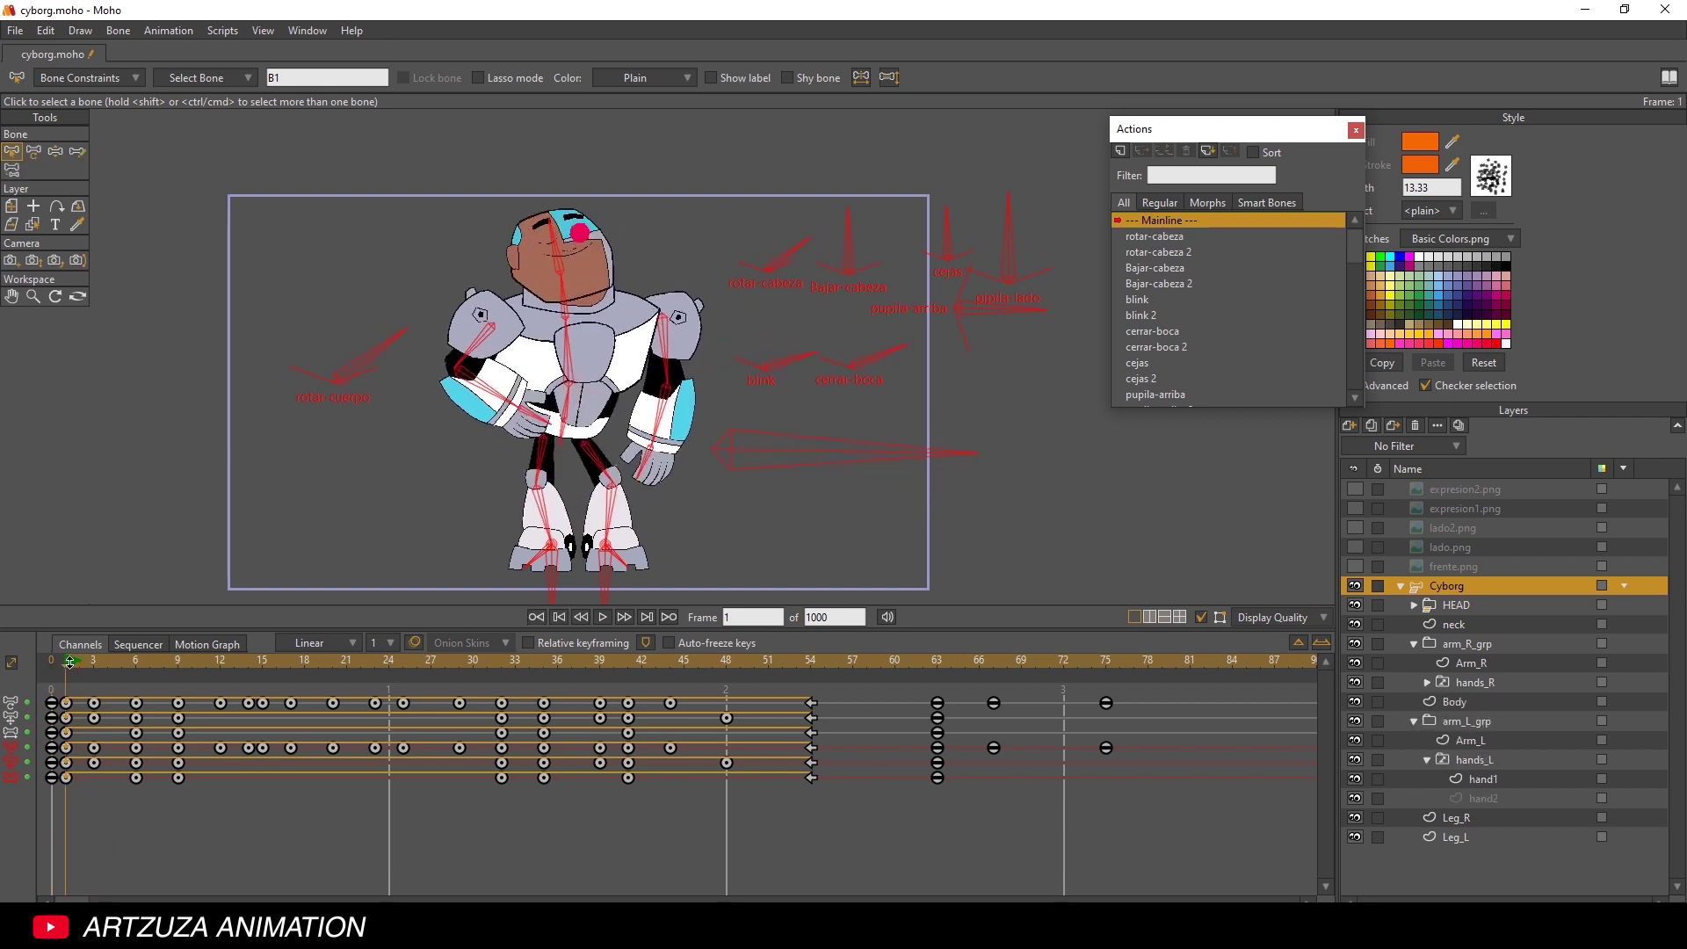
{"action": "left_click", "coordinate": [603, 618]}
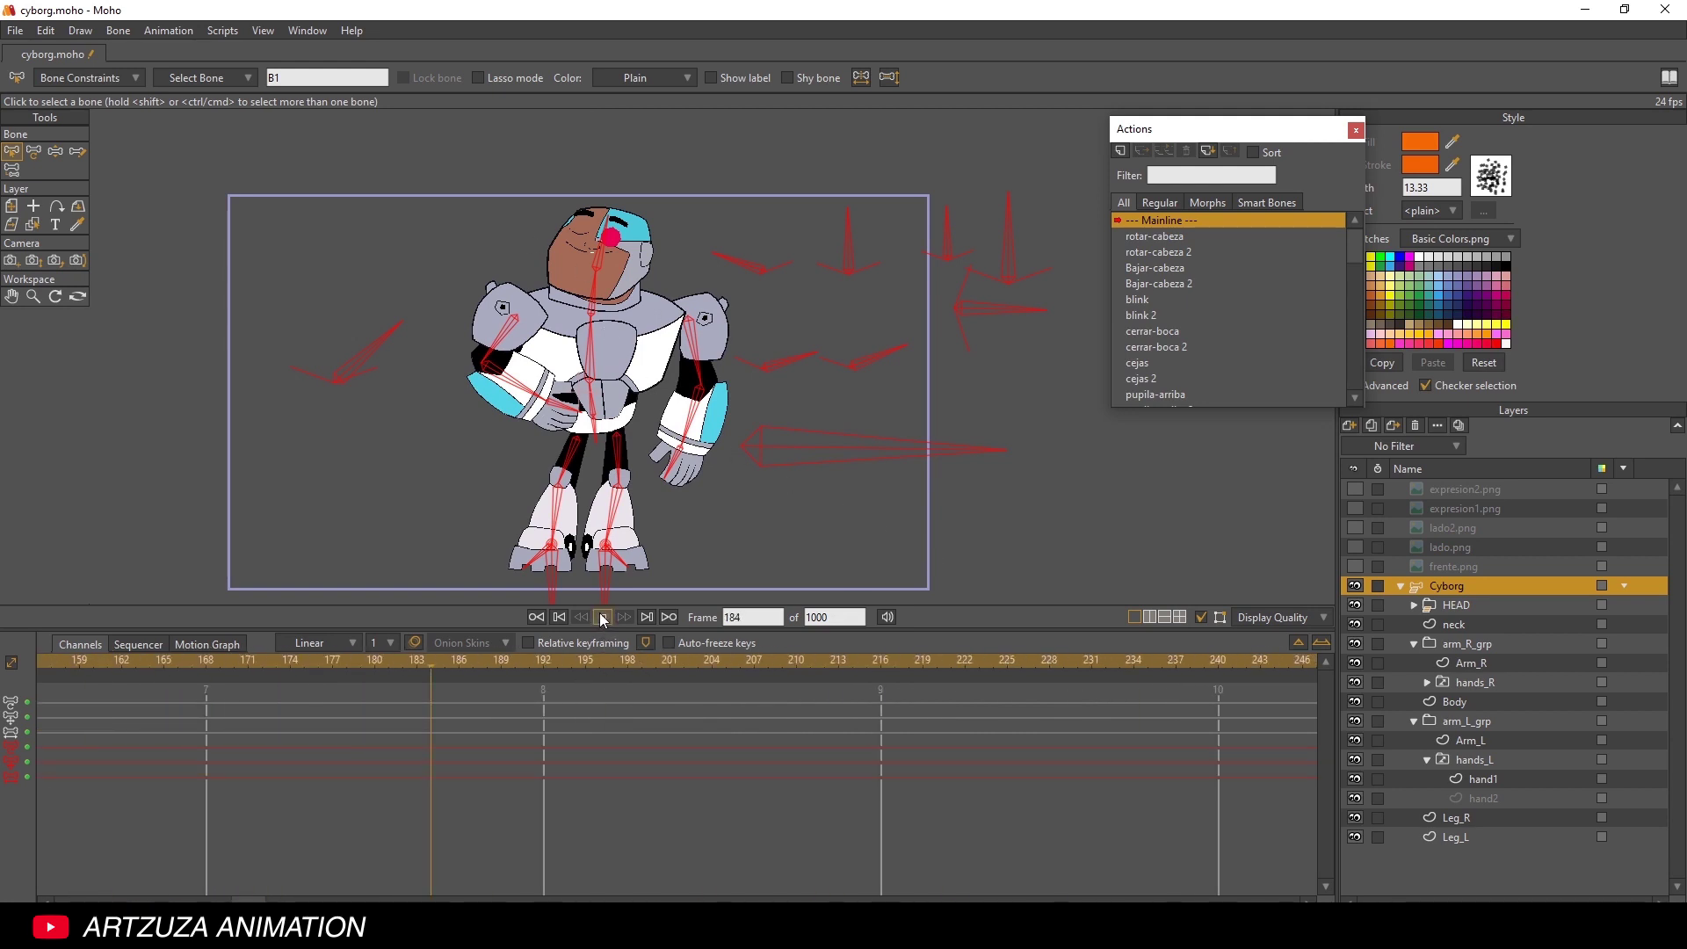
{"action": "key", "text": "space"}
- Freeze the pose of all bones at frames 67 and 75
{"action": "scroll", "coordinate": [676, 773], "scroll_direction": "left", "scroll_amount": 10}
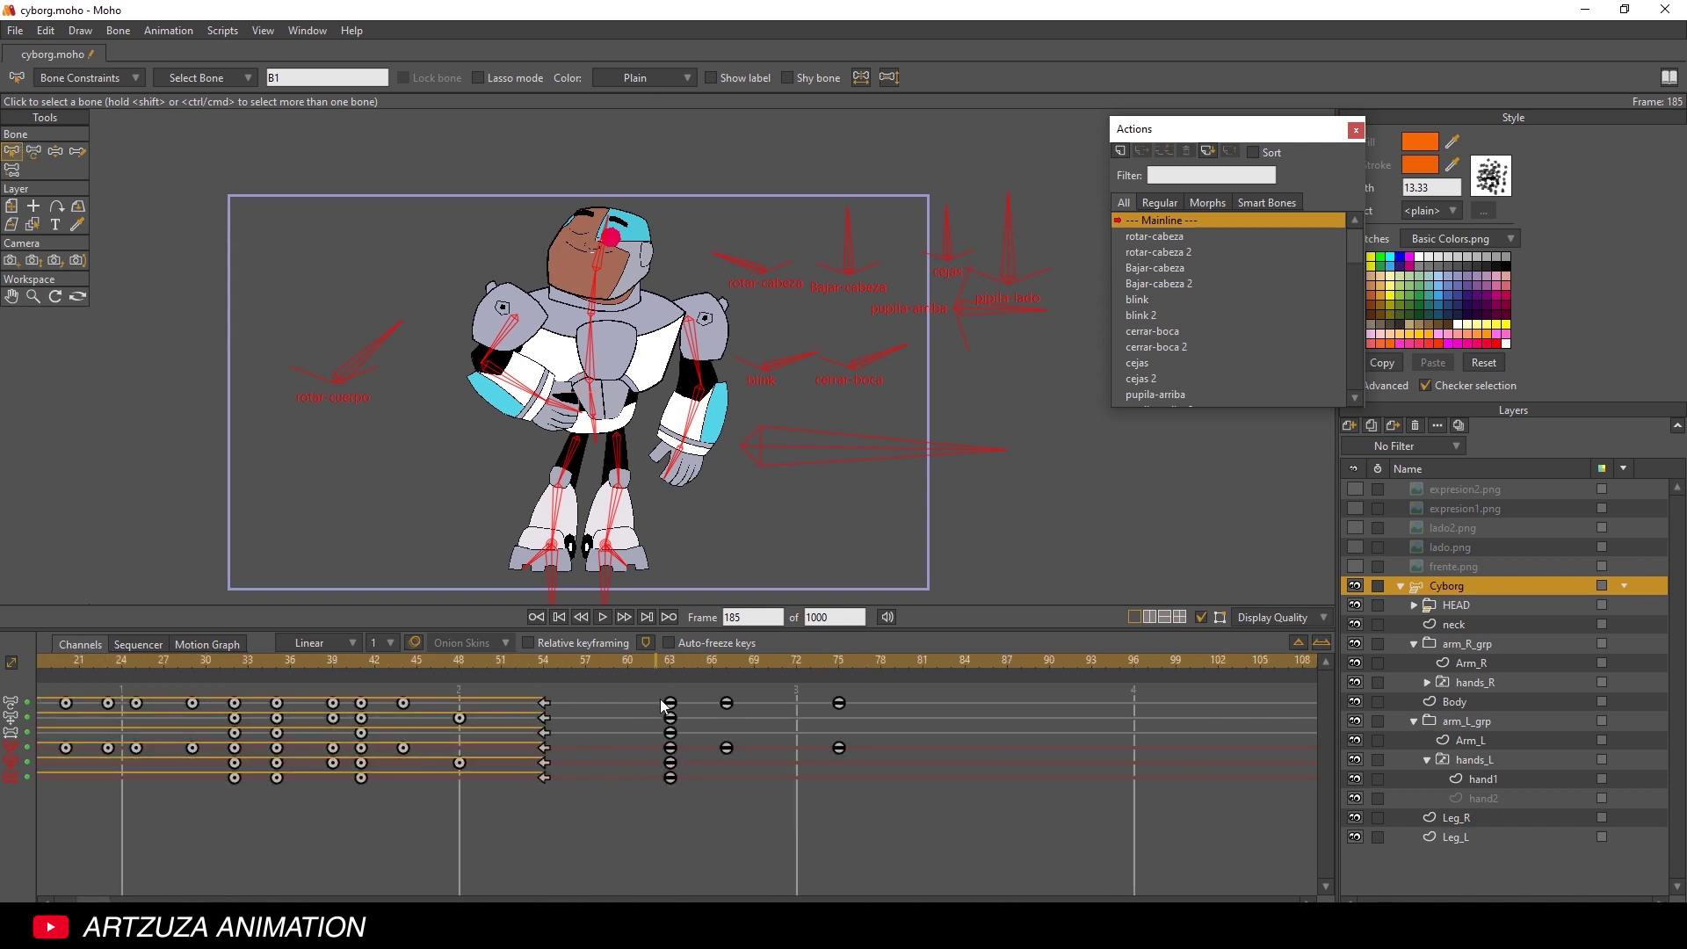
{"action": "left_click", "coordinate": [703, 665]}
{"action": "left_click", "coordinate": [730, 661]}
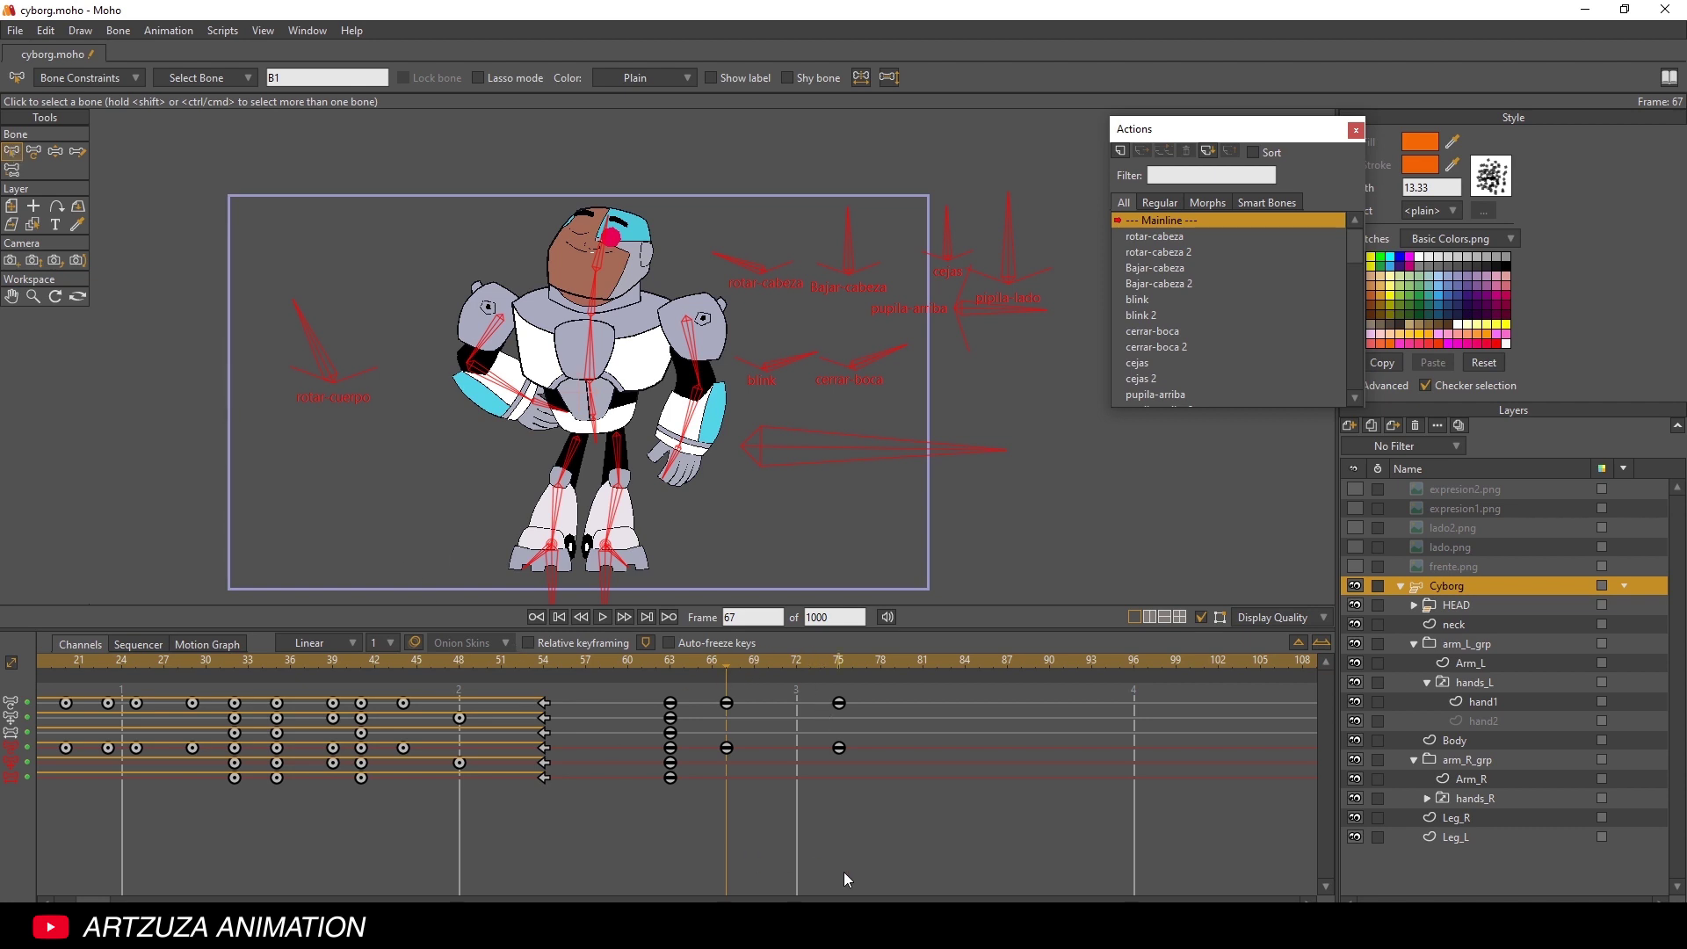
{"action": "key", "text": "ctrl+v"}
{"action": "left_click_drag", "start_coordinate": [796, 668], "coordinate": [840, 662]}
{"action": "key", "text": "ctrl+v"}
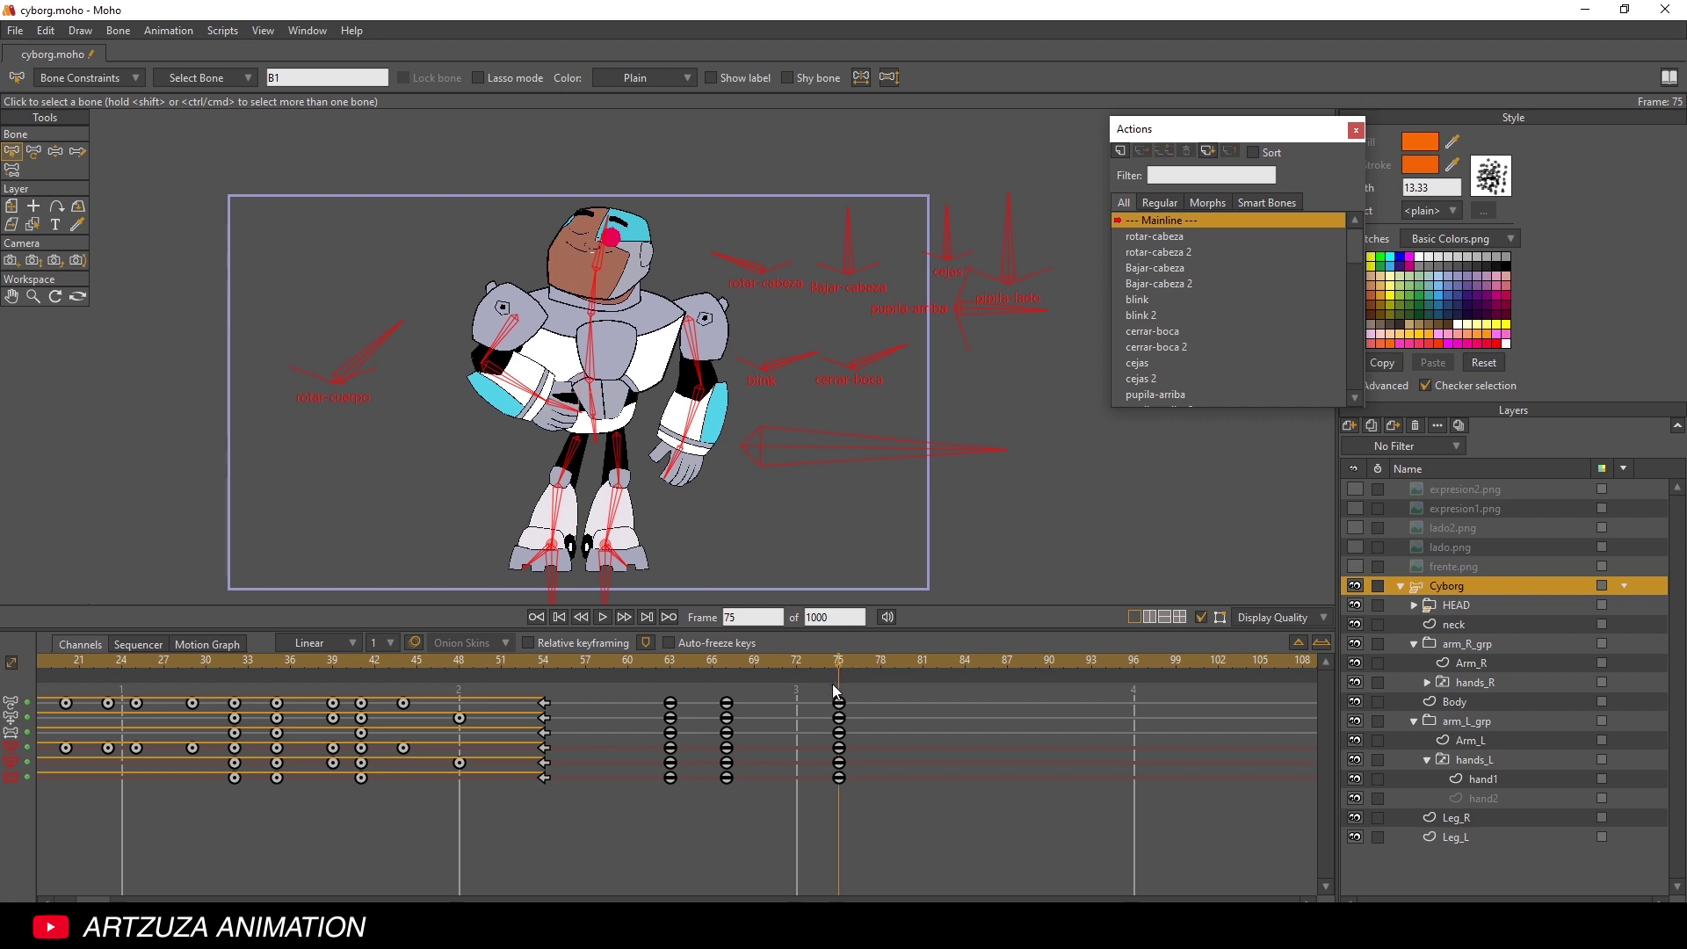
- Set the default interpolation to Smooth and freeze the pose of all bones at frames 83 and 90
{"action": "left_click", "coordinate": [664, 666]}
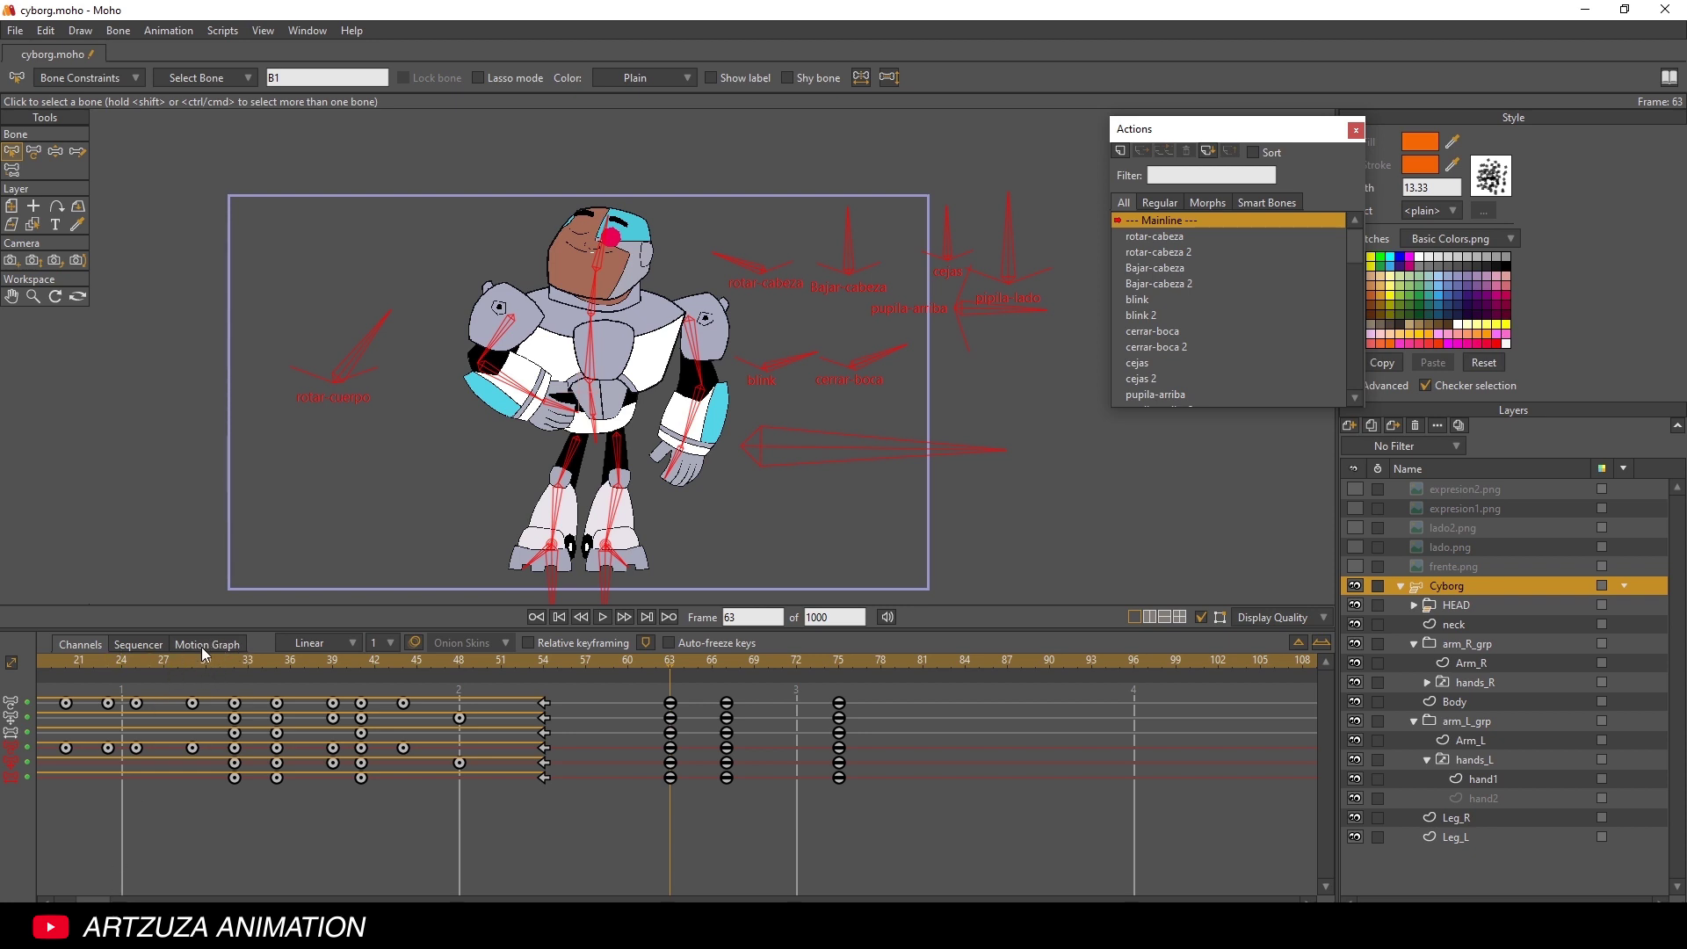
{"action": "scroll", "coordinate": [172, 671], "scroll_direction": "left", "scroll_amount": 5}
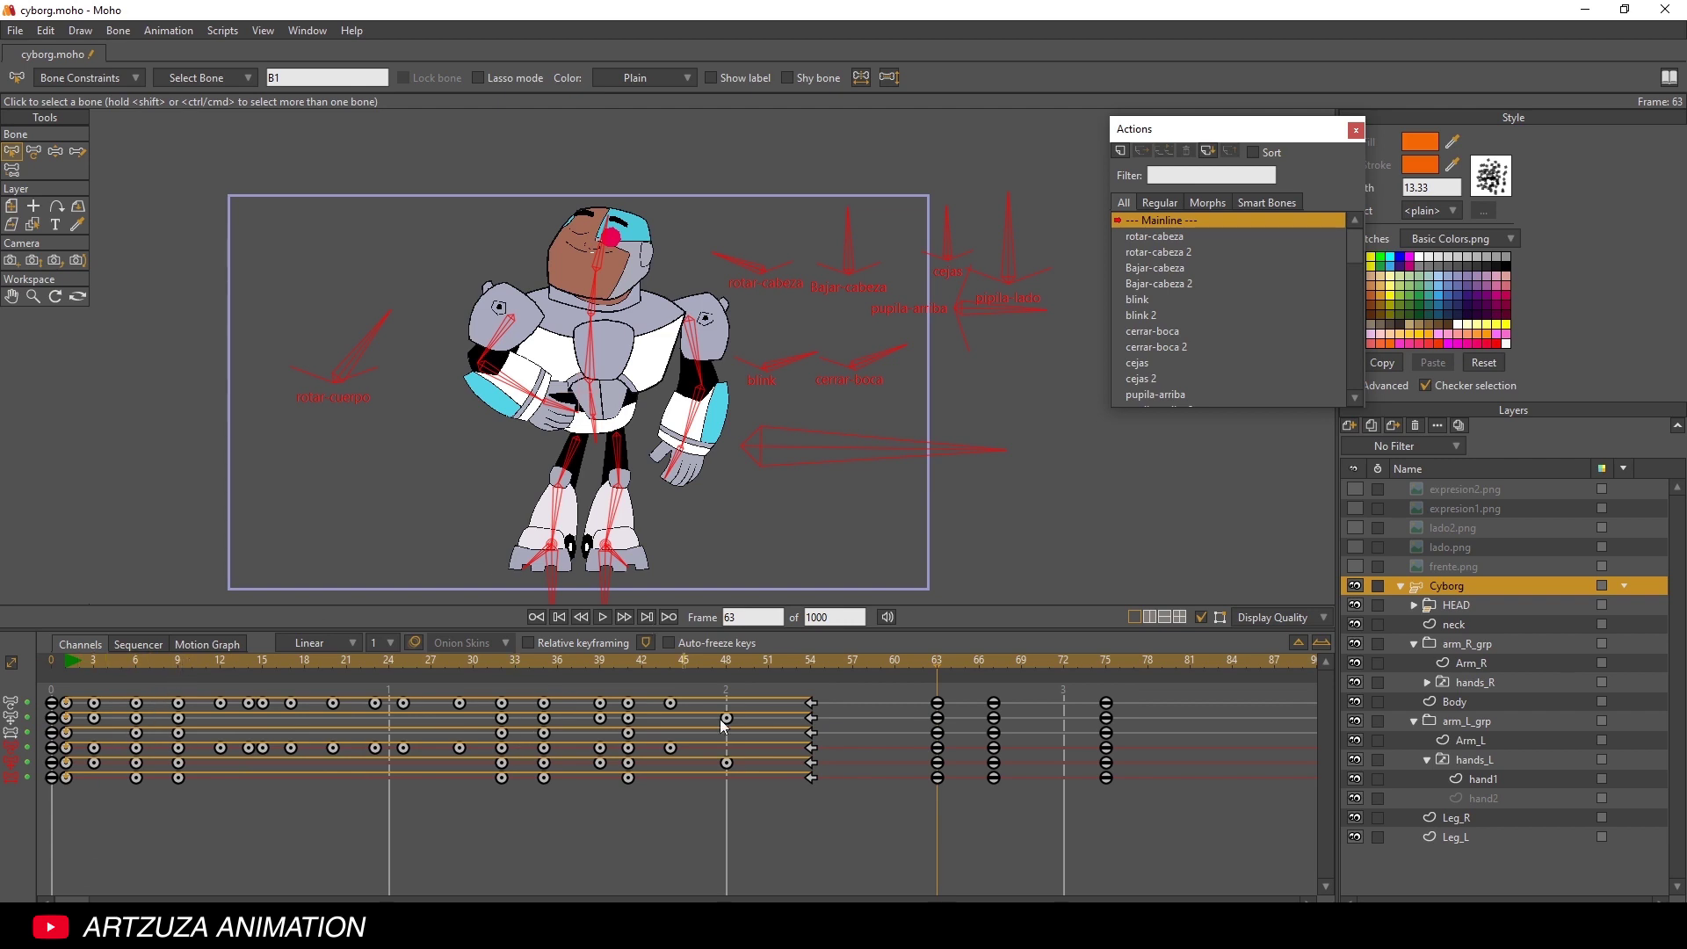
{"action": "left_click", "coordinate": [1145, 661]}
{"action": "left_click_drag", "start_coordinate": [1146, 659], "coordinate": [1104, 694]}
{"action": "left_click", "coordinate": [344, 641]}
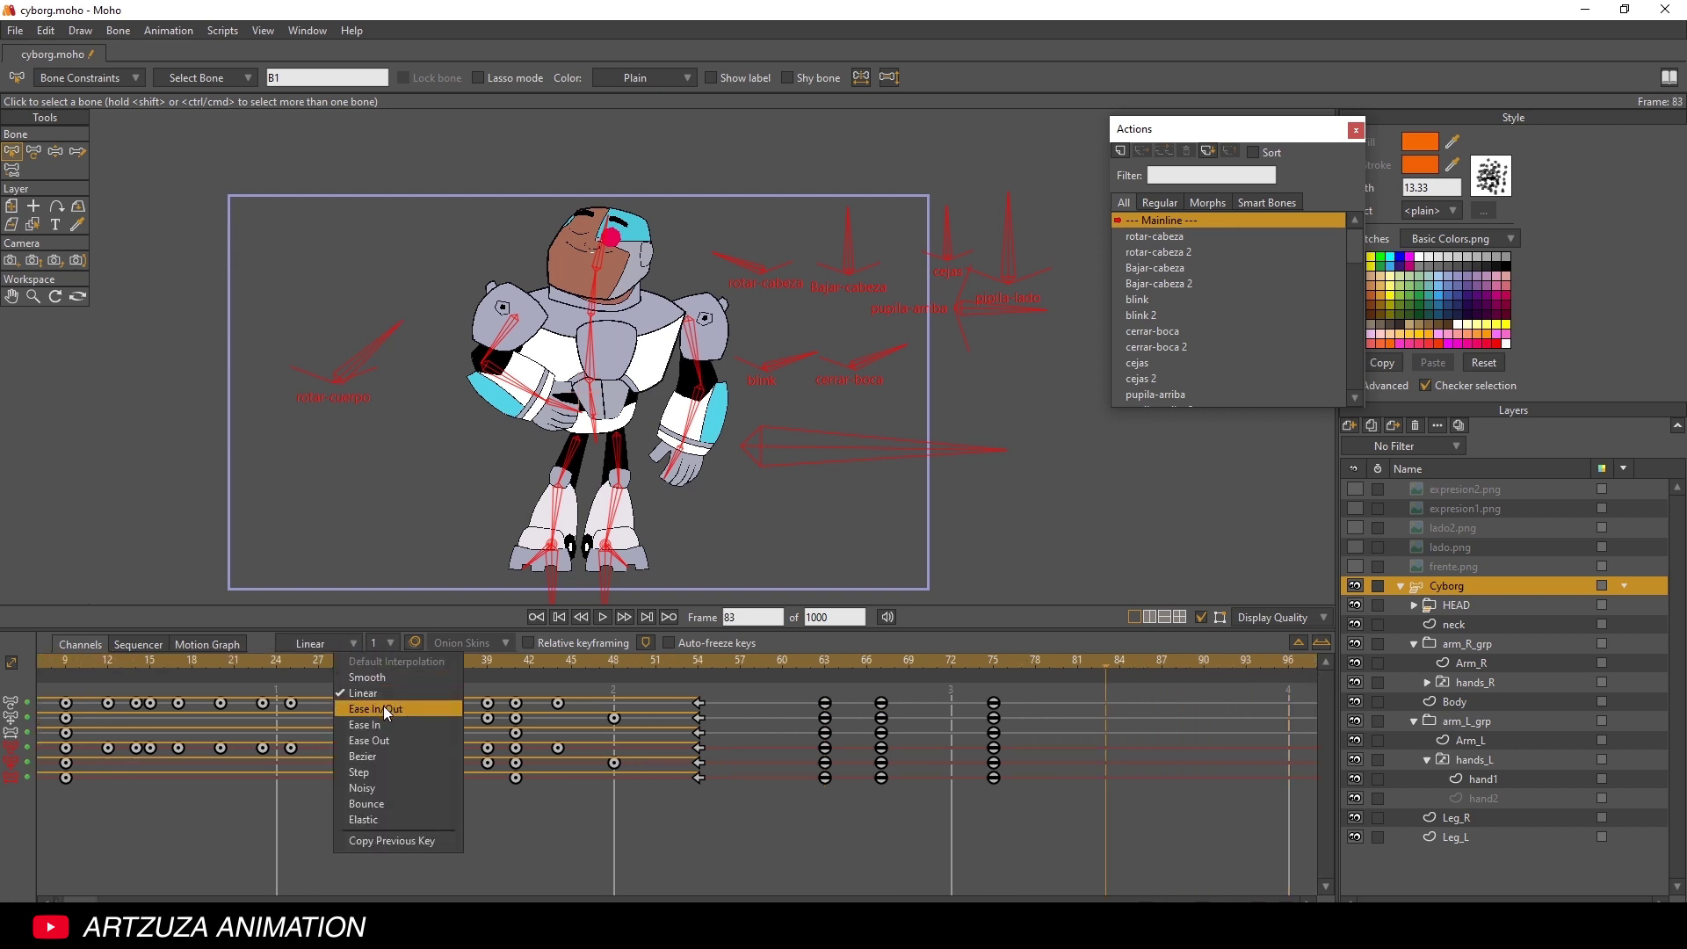
{"action": "left_click", "coordinate": [392, 677]}
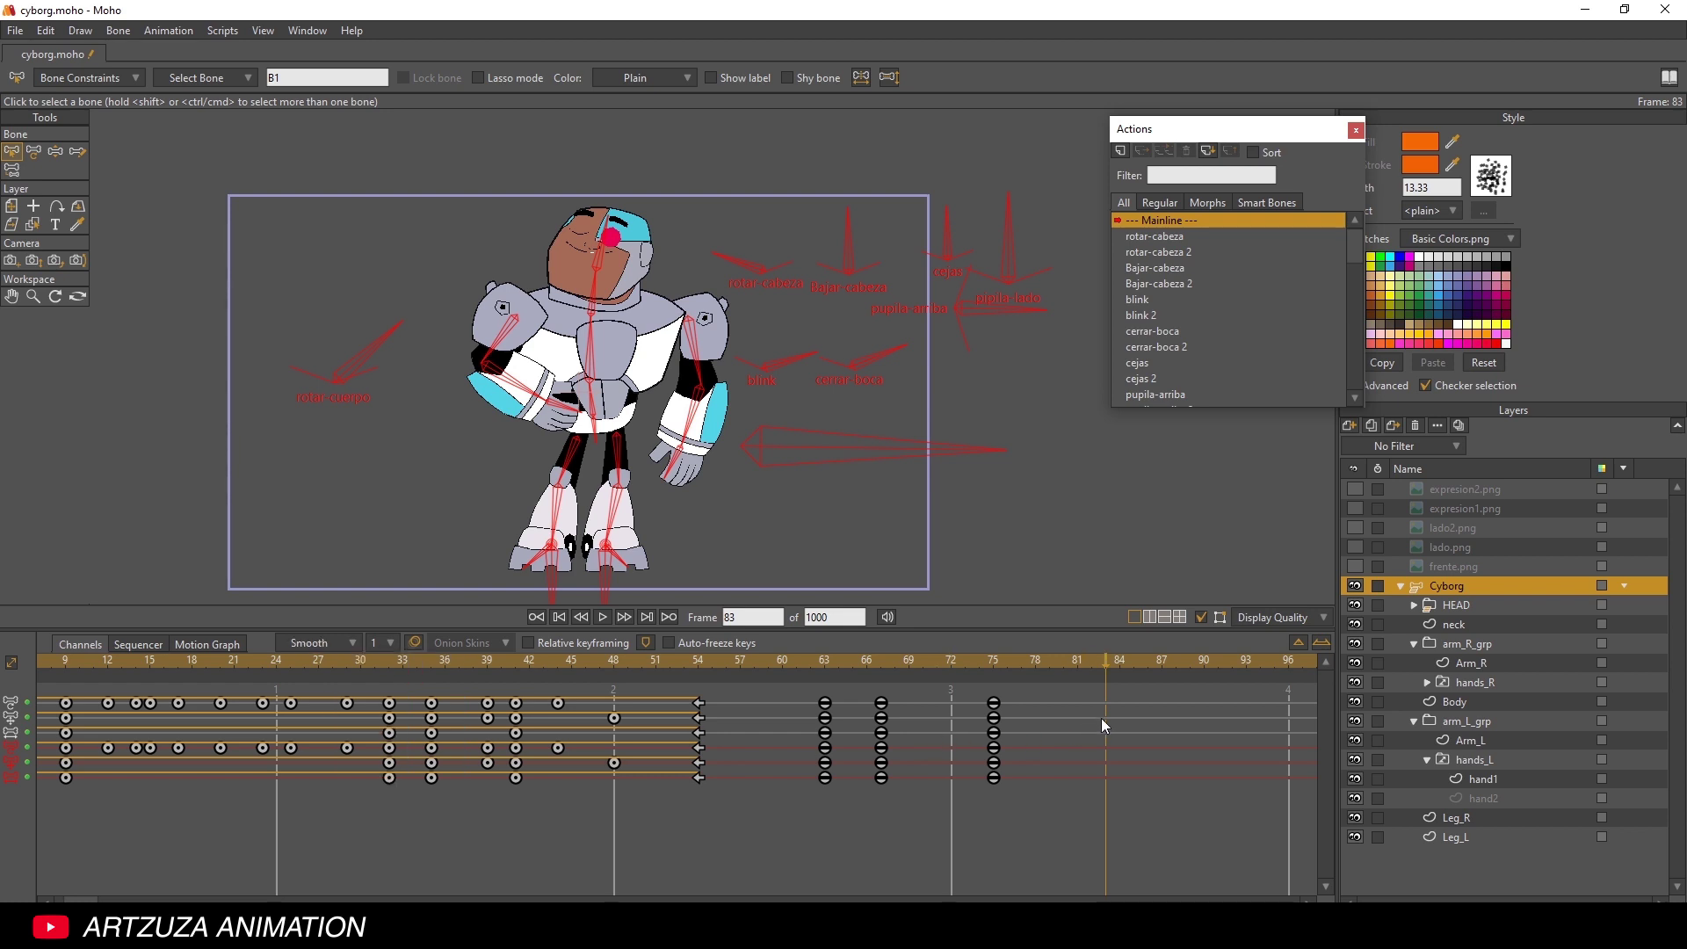
{"action": "key", "text": "ctrl+v"}
{"action": "left_click_drag", "start_coordinate": [1128, 660], "coordinate": [1200, 655]}
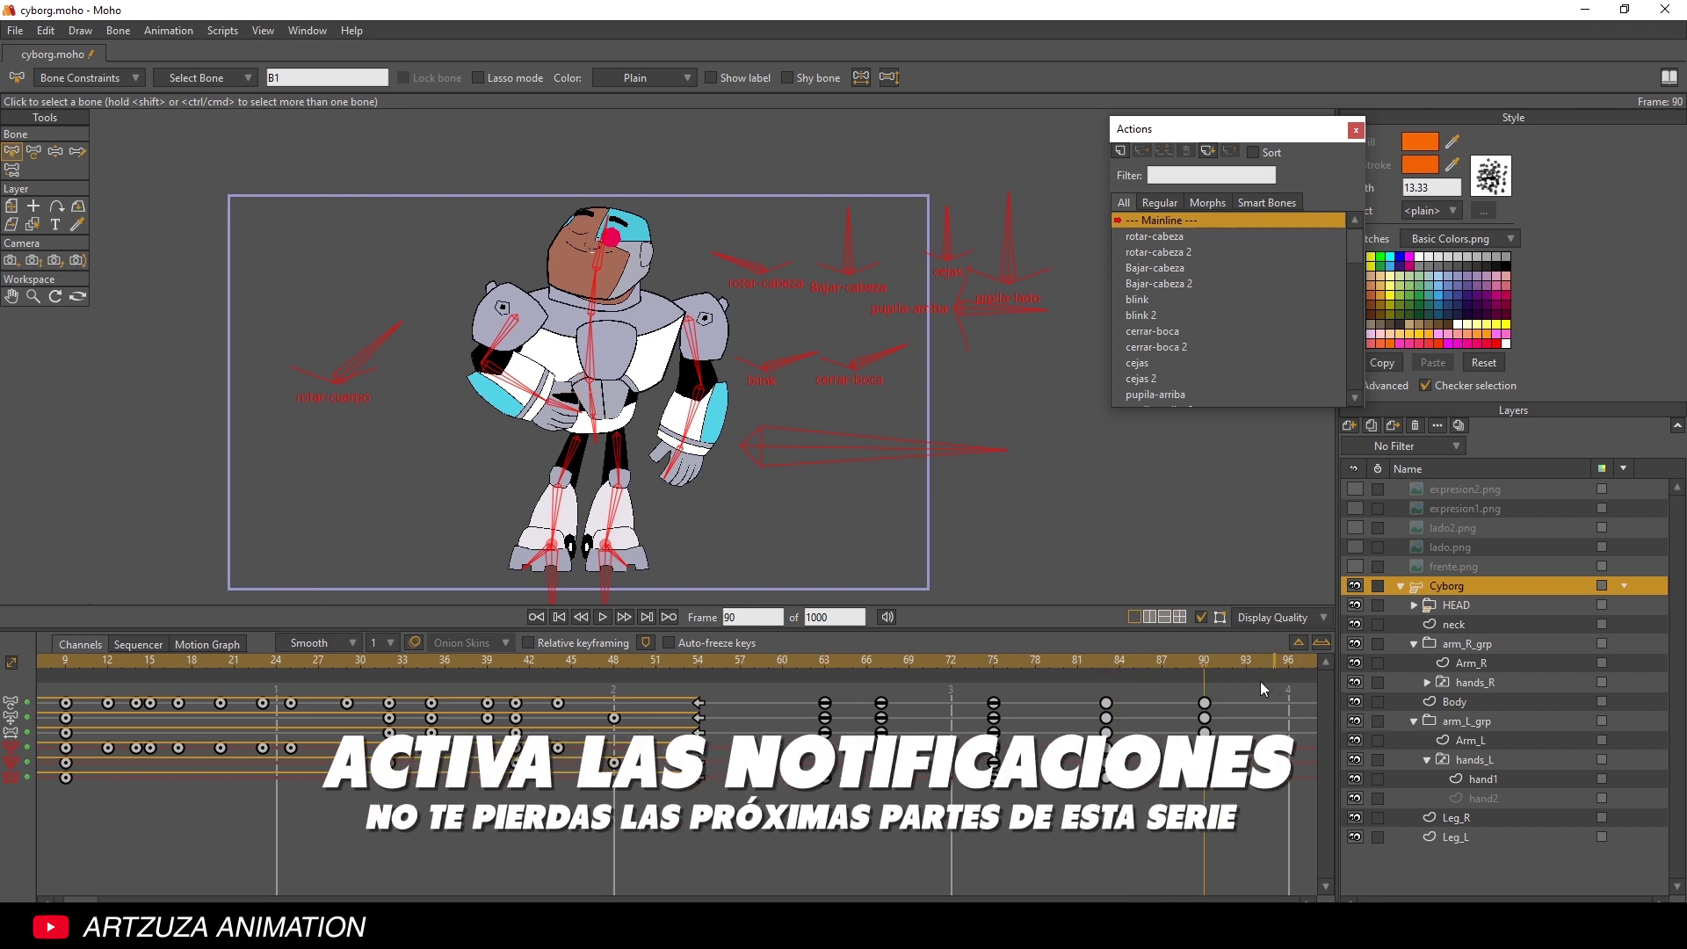
- Set the default interpolation to Step and freeze the pose of all bones at frames 96, 104 and 110
{"action": "left_click_drag", "start_coordinate": [1241, 659], "coordinate": [837, 700]}
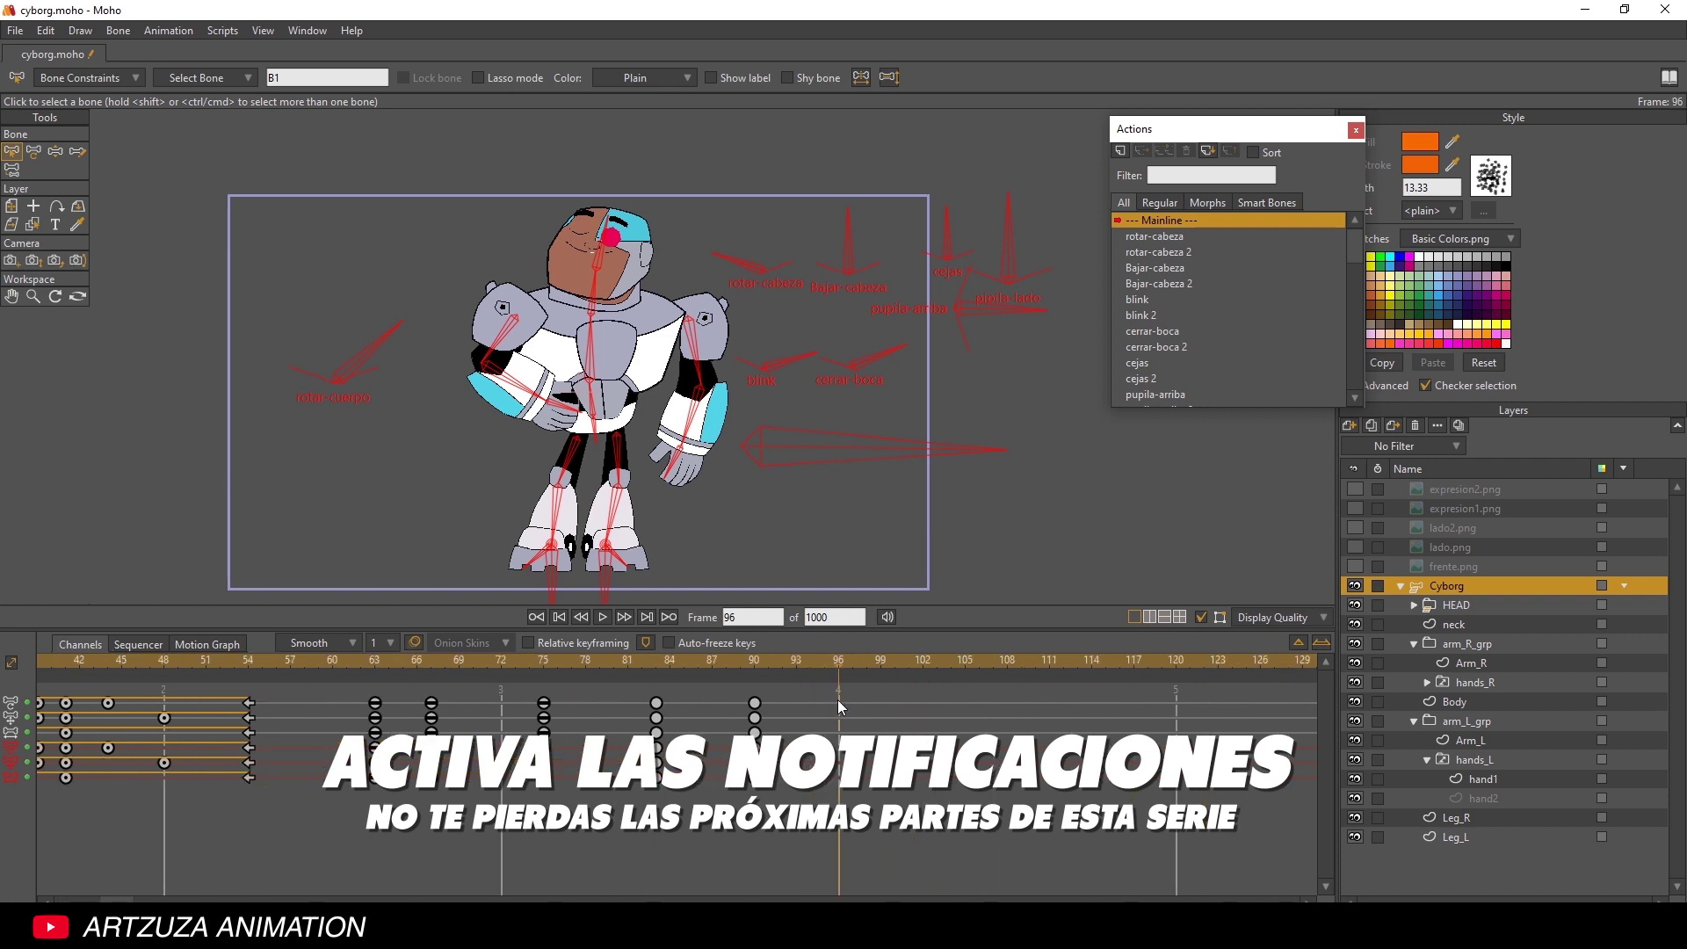
{"action": "left_click", "coordinate": [324, 640]}
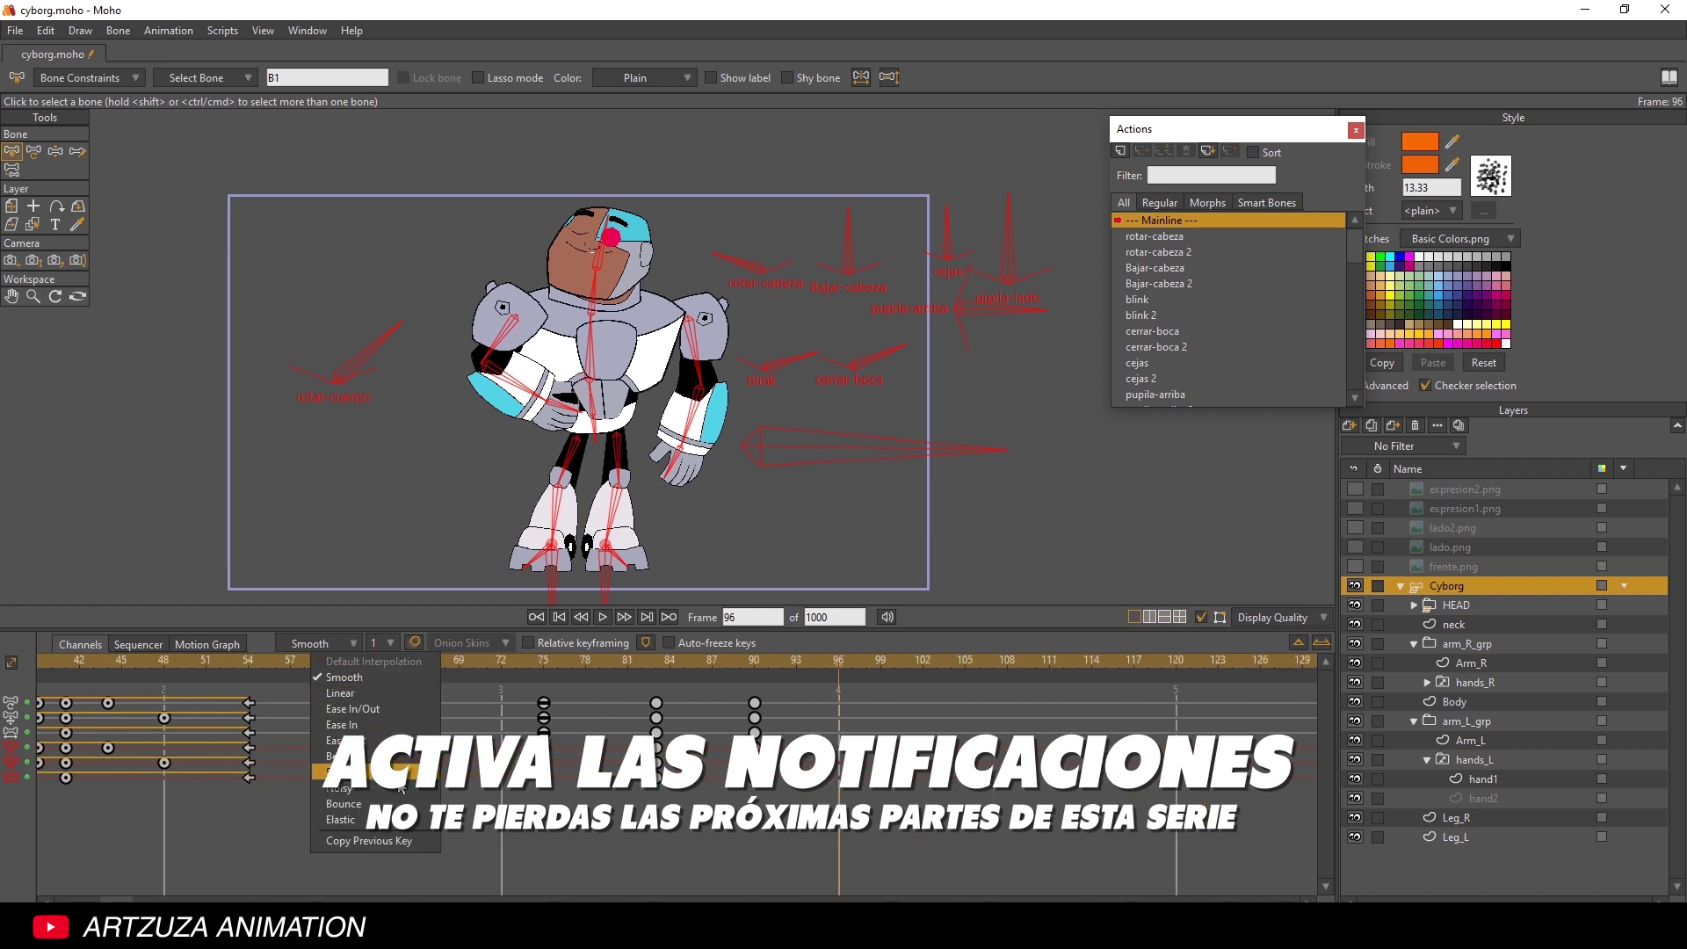
{"action": "left_click", "coordinate": [369, 771]}
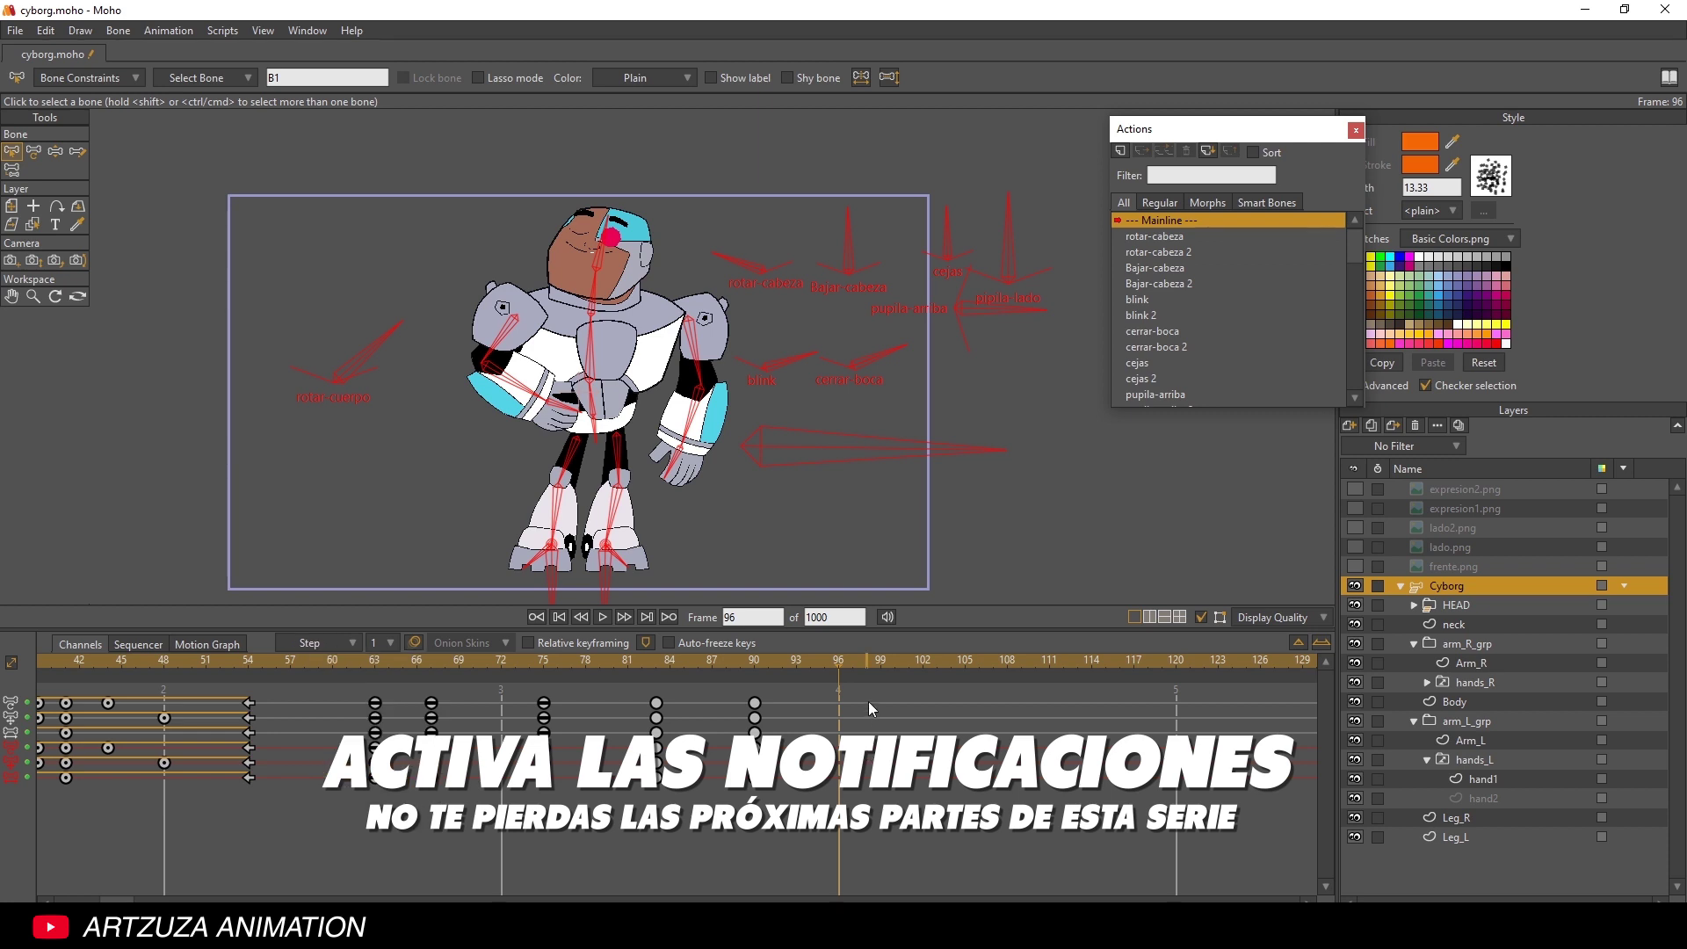
{"action": "key", "text": "ctrl+v"}
{"action": "left_click_drag", "start_coordinate": [856, 670], "coordinate": [951, 671]}
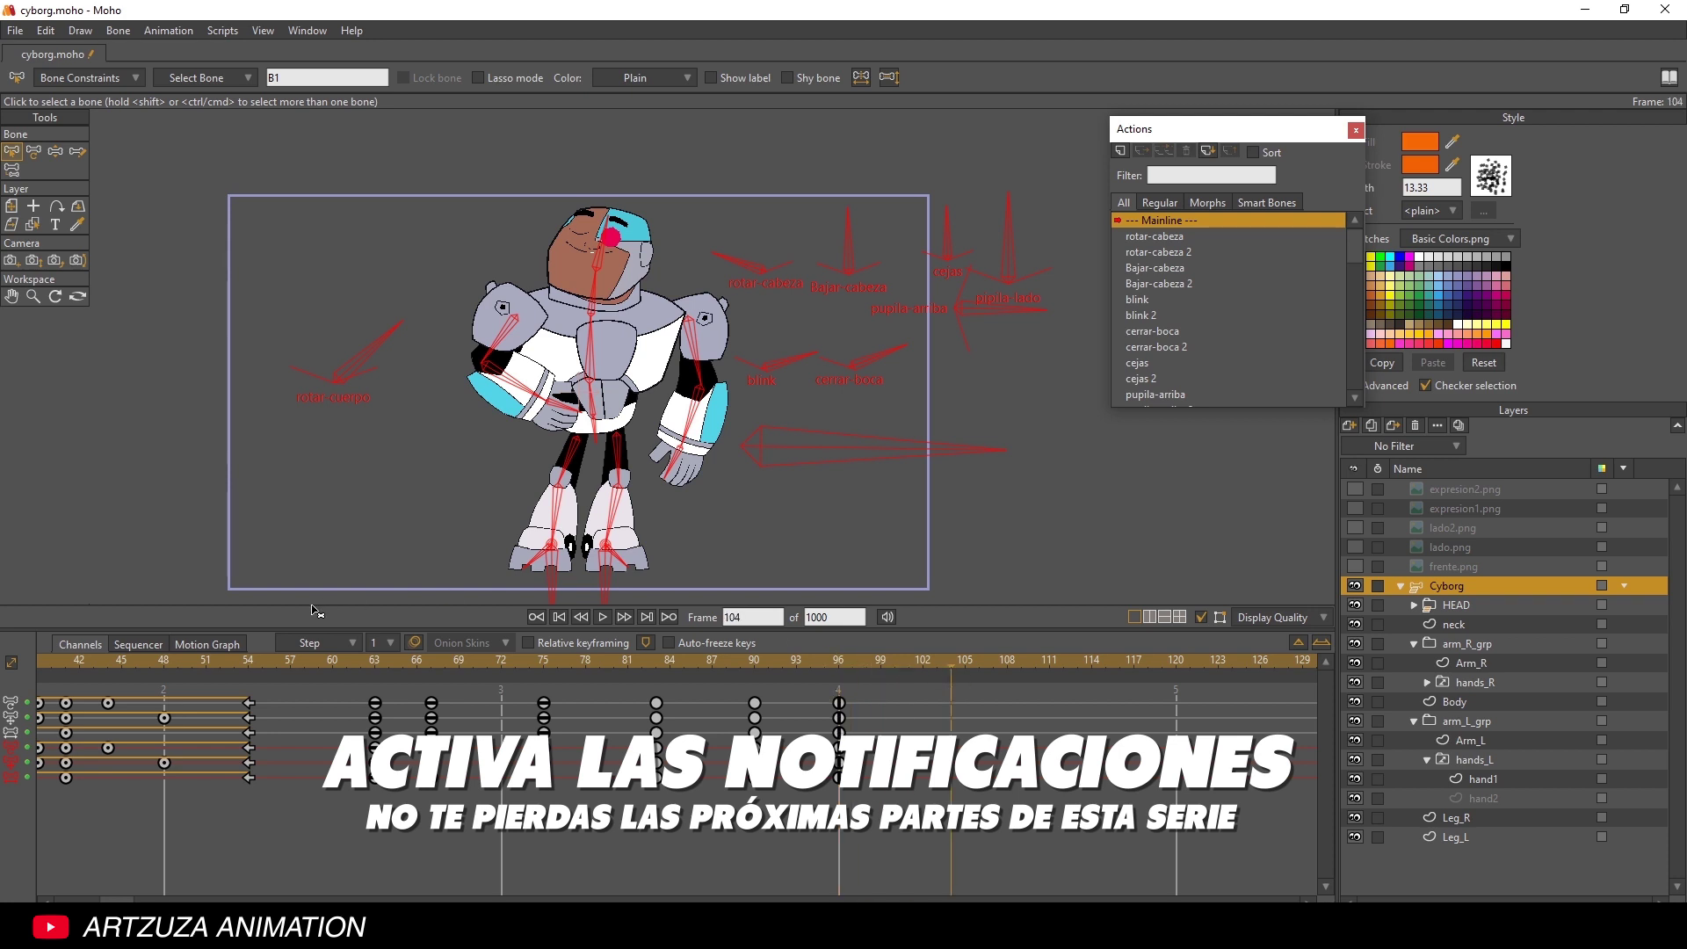
{"action": "key", "text": "ctrl+v"}
{"action": "left_click_drag", "start_coordinate": [968, 662], "coordinate": [1031, 659]}
{"action": "key", "text": "ctrl+v"}
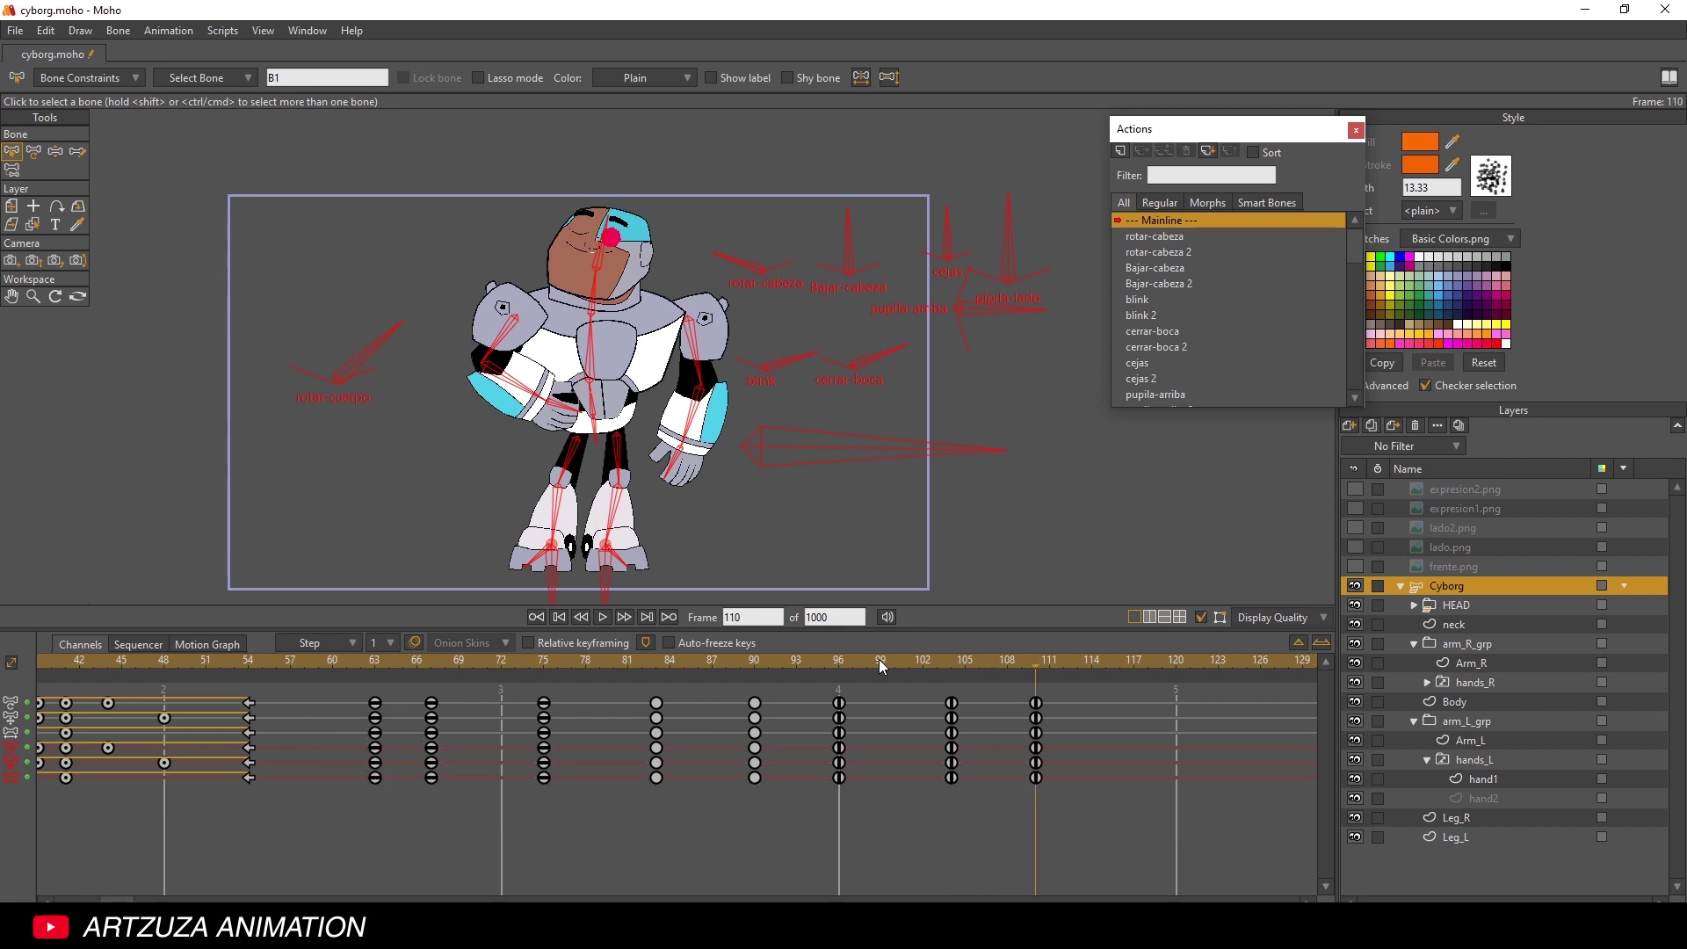
- Rotate the rotar-cuerpo control bone to nearly upright at frame 104 with the Manipulate Bones tool
{"action": "left_click_drag", "start_coordinate": [867, 660], "coordinate": [837, 664]}
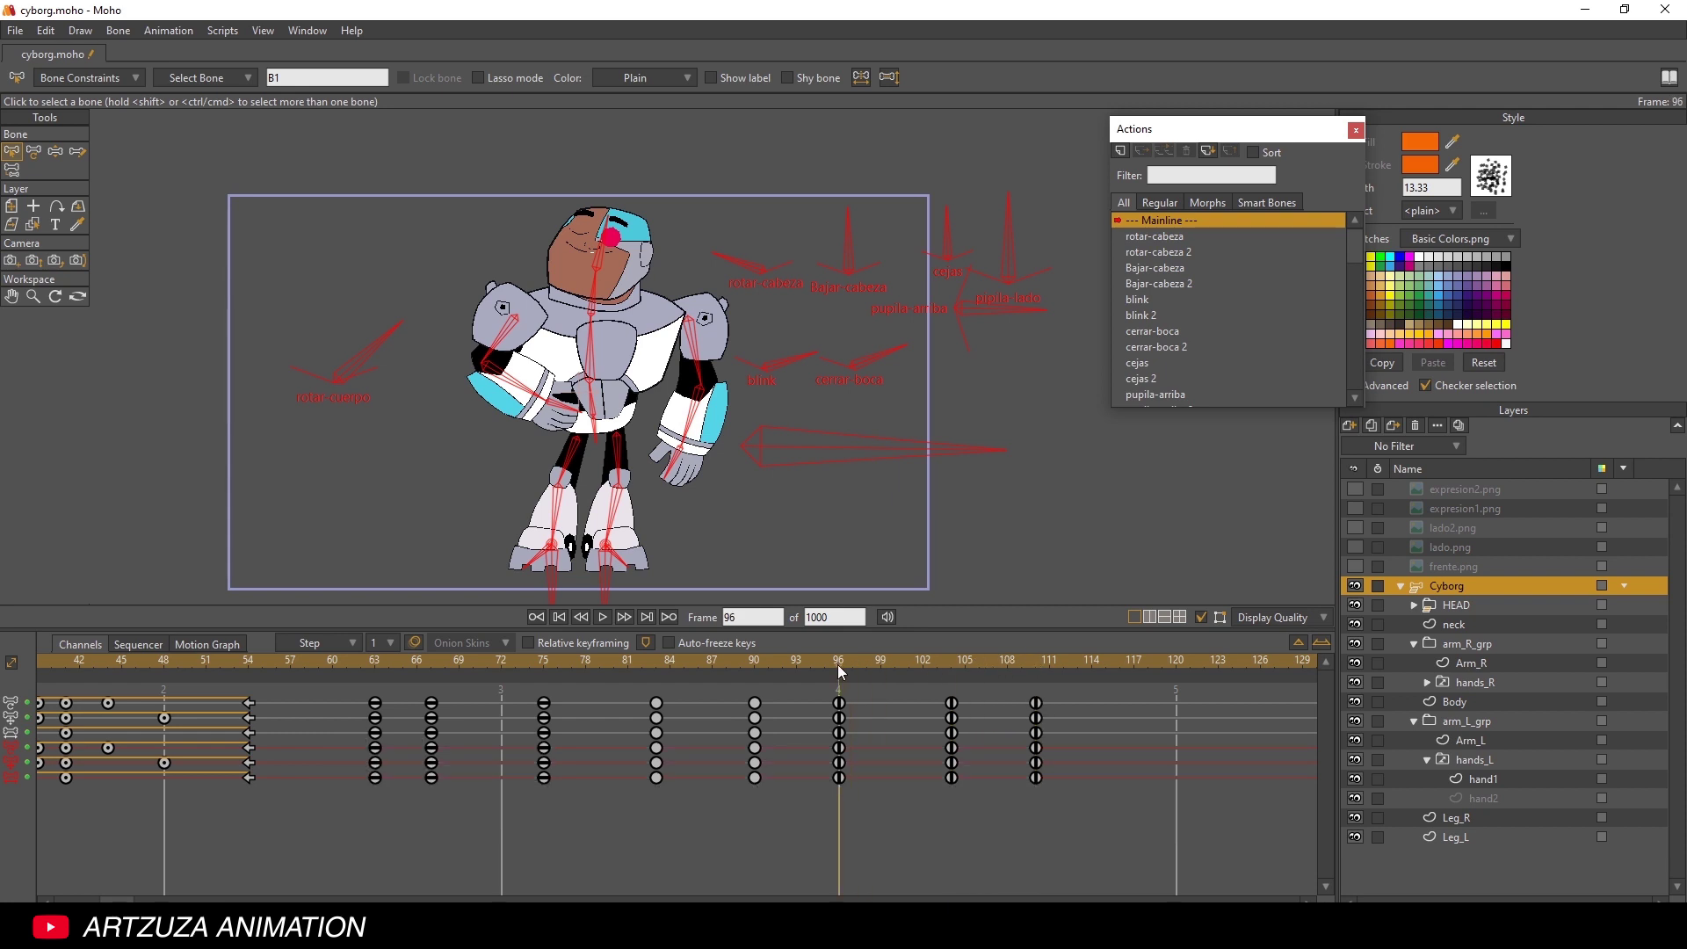
{"action": "left_click", "coordinate": [56, 151]}
{"action": "left_click_drag", "start_coordinate": [403, 346], "coordinate": [322, 304]}
{"action": "left_click", "coordinate": [950, 692]}
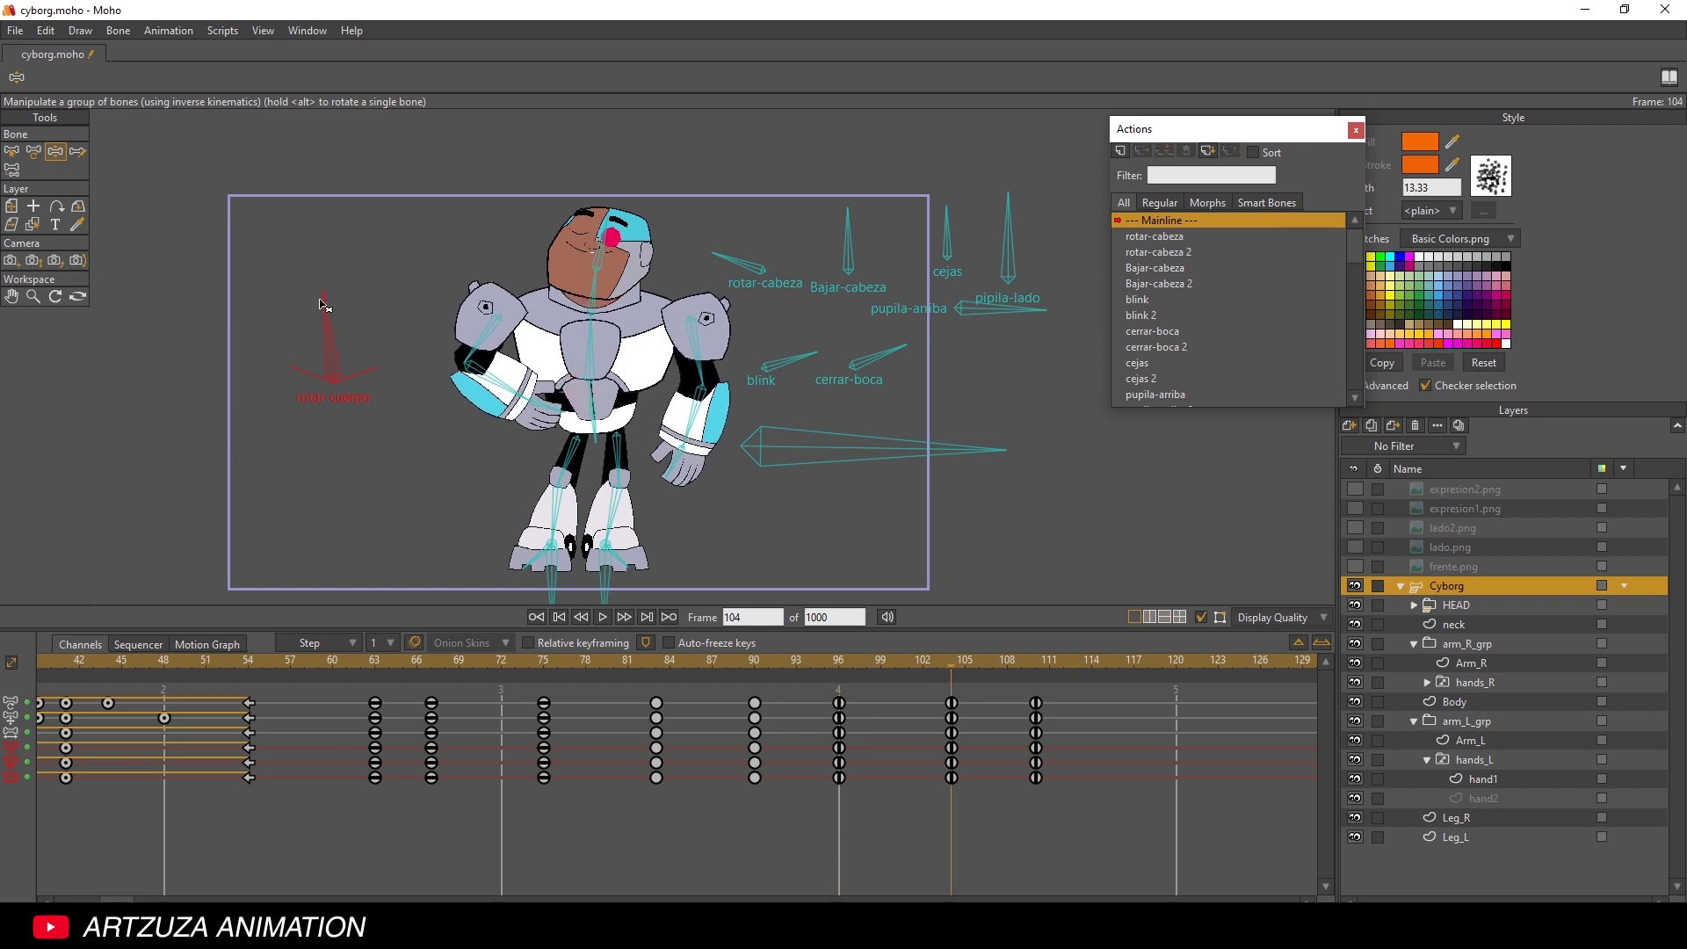
- Rotate the rotar-cuerpo control bone fully to its left-leaning position at frames 110 and 90
{"action": "left_click", "coordinate": [1036, 662]}
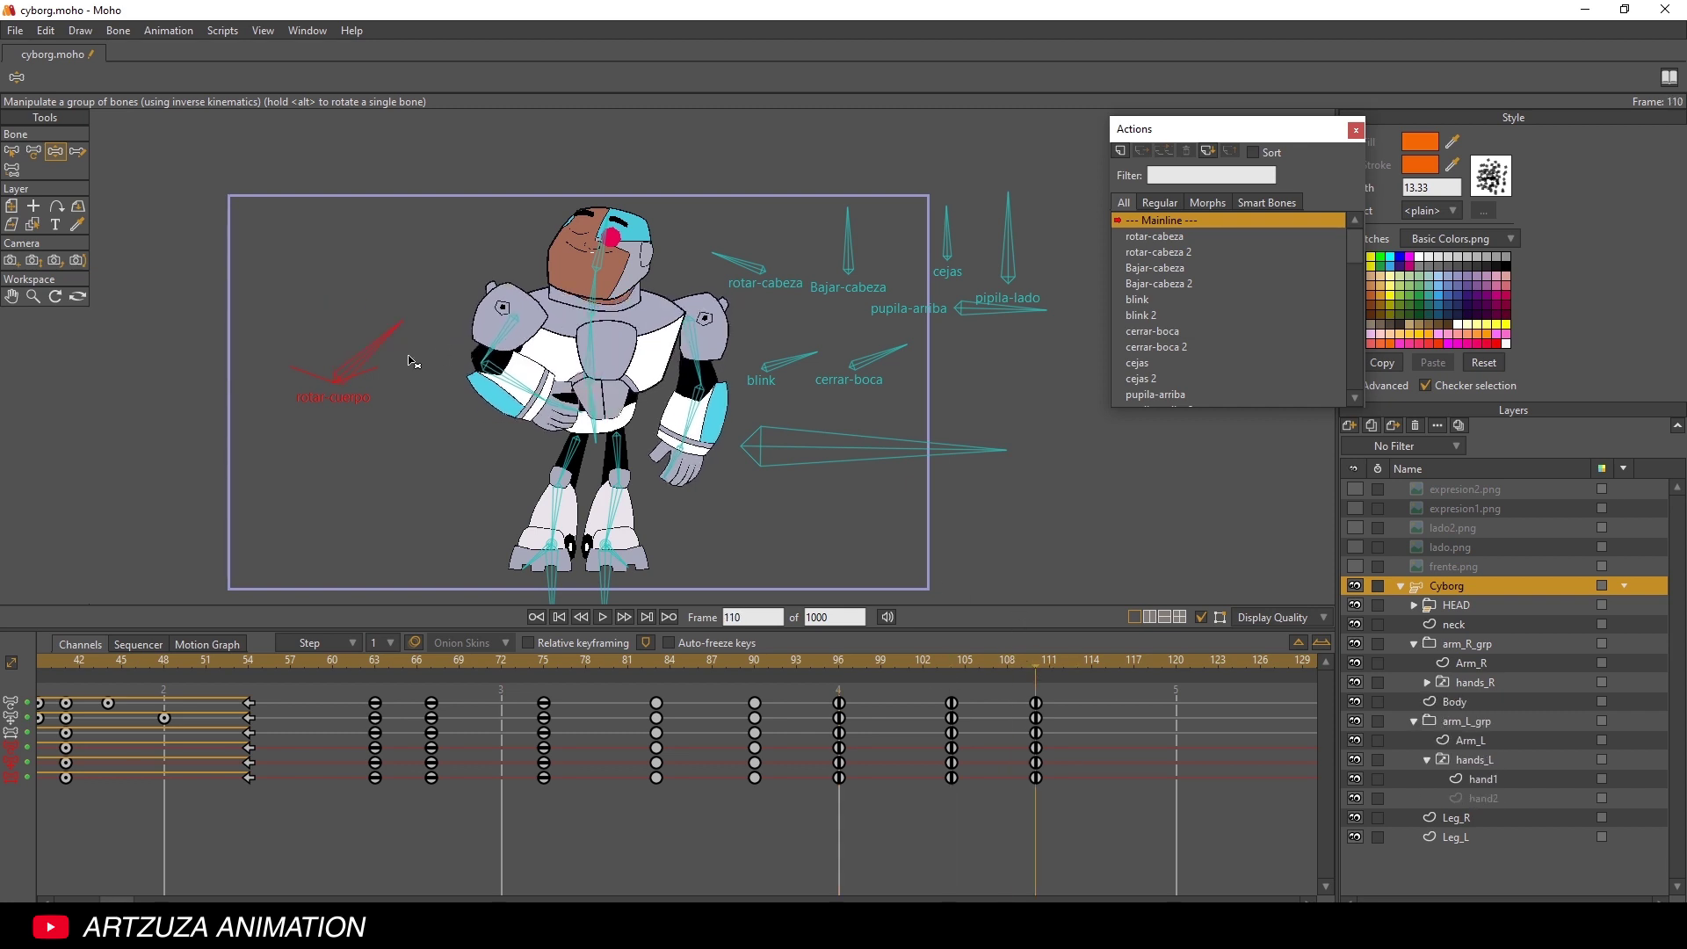
{"action": "left_click_drag", "start_coordinate": [385, 358], "coordinate": [312, 328]}
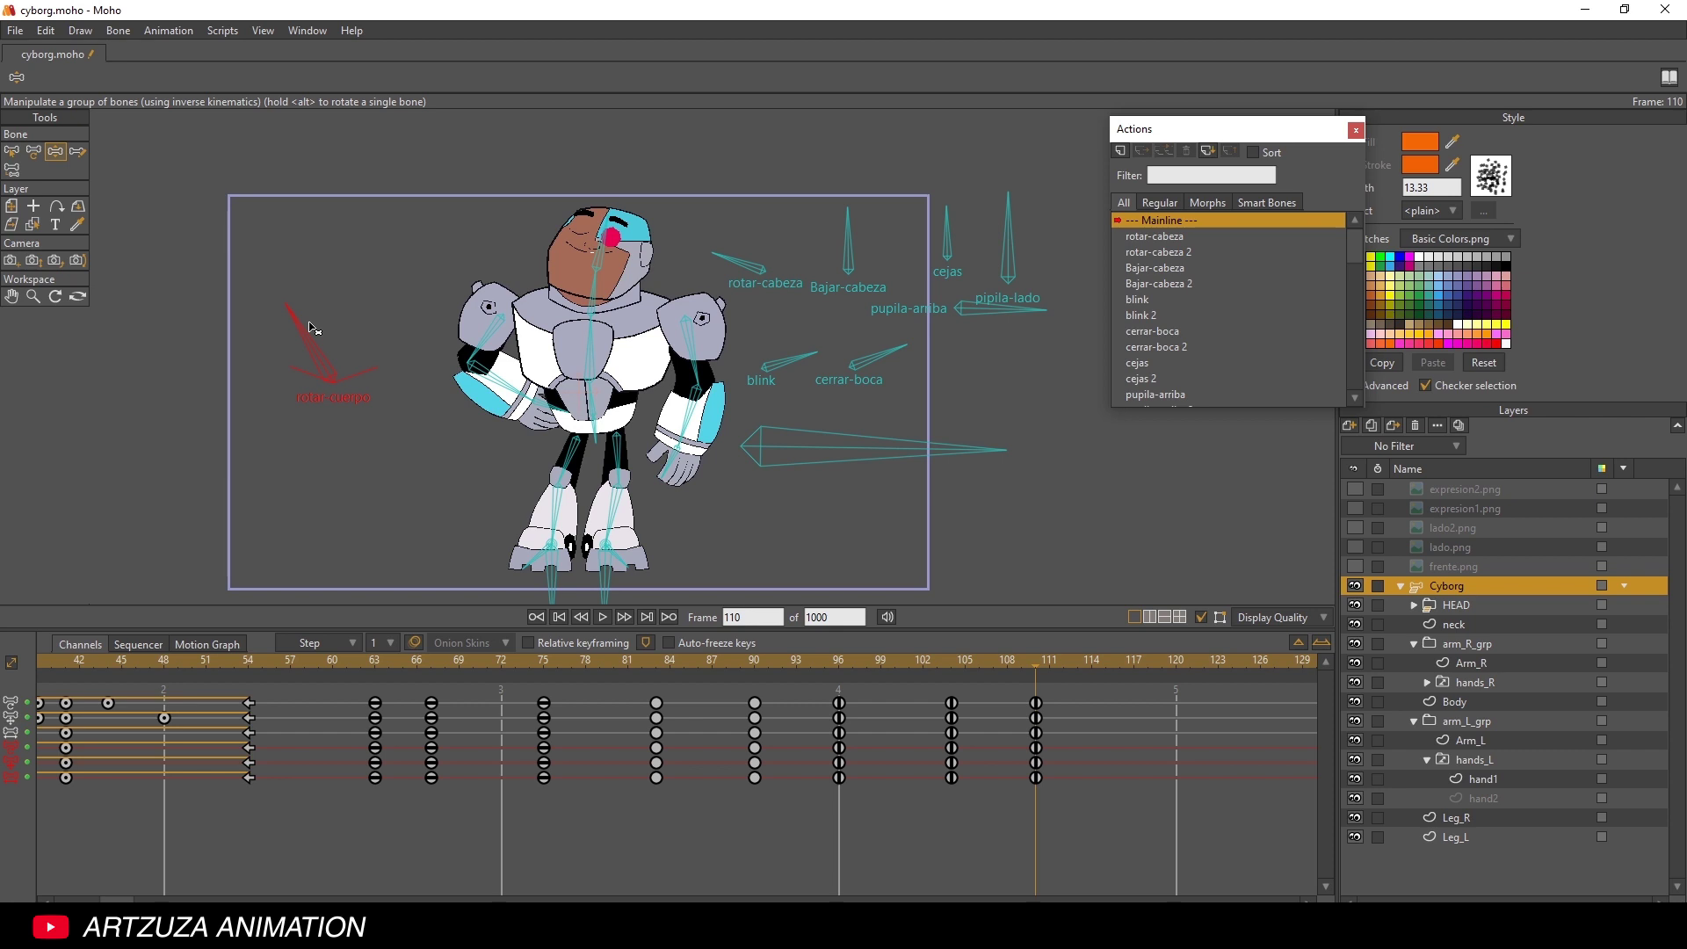
{"action": "left_click", "coordinate": [754, 666]}
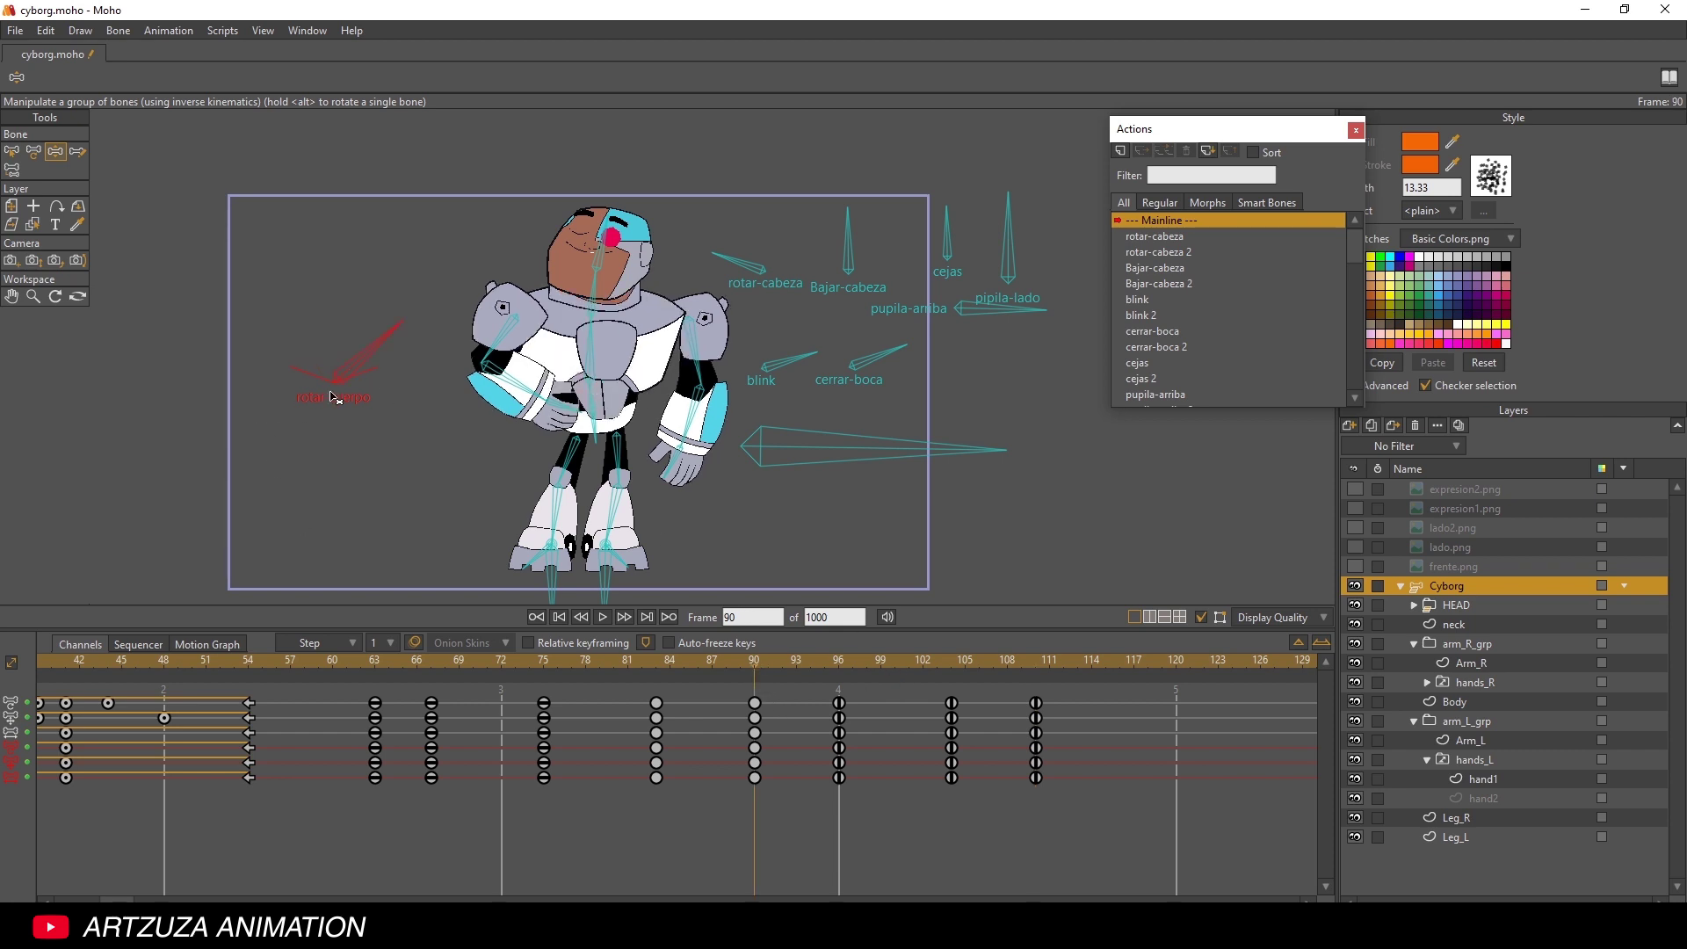
{"action": "left_click_drag", "start_coordinate": [356, 369], "coordinate": [309, 360]}
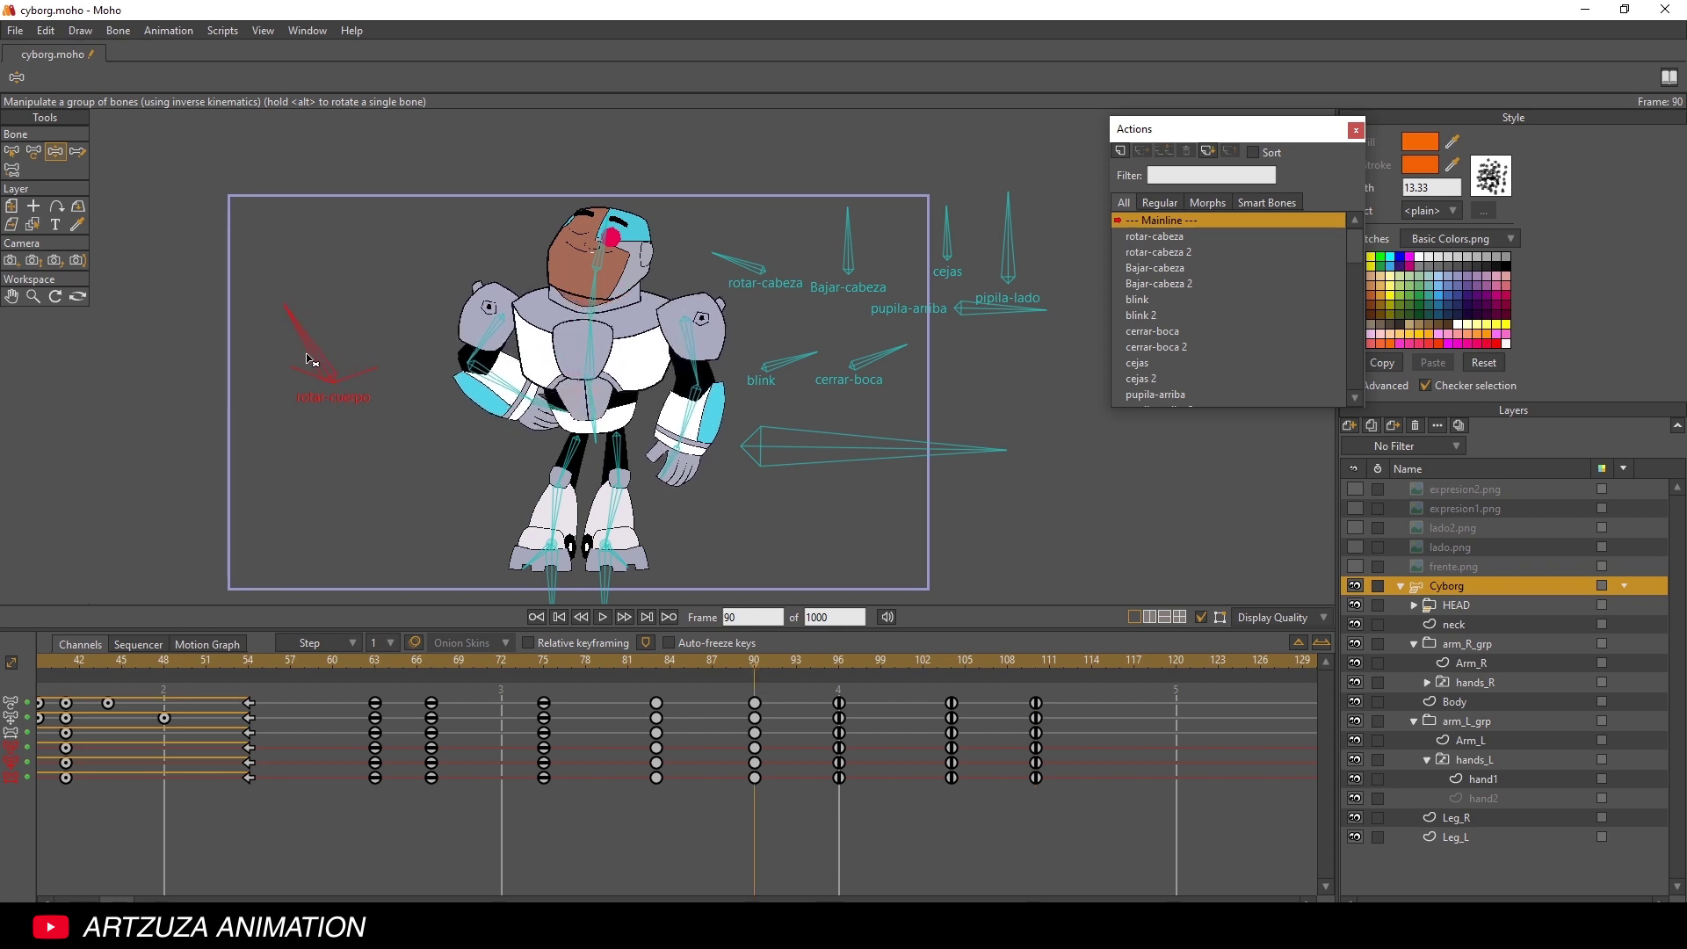
- Undo the last rotation, set the default interpolation to Smooth and rotate the rotar-cuerpo bone upright at frame 90
{"action": "key", "text": "ctrl+z"}
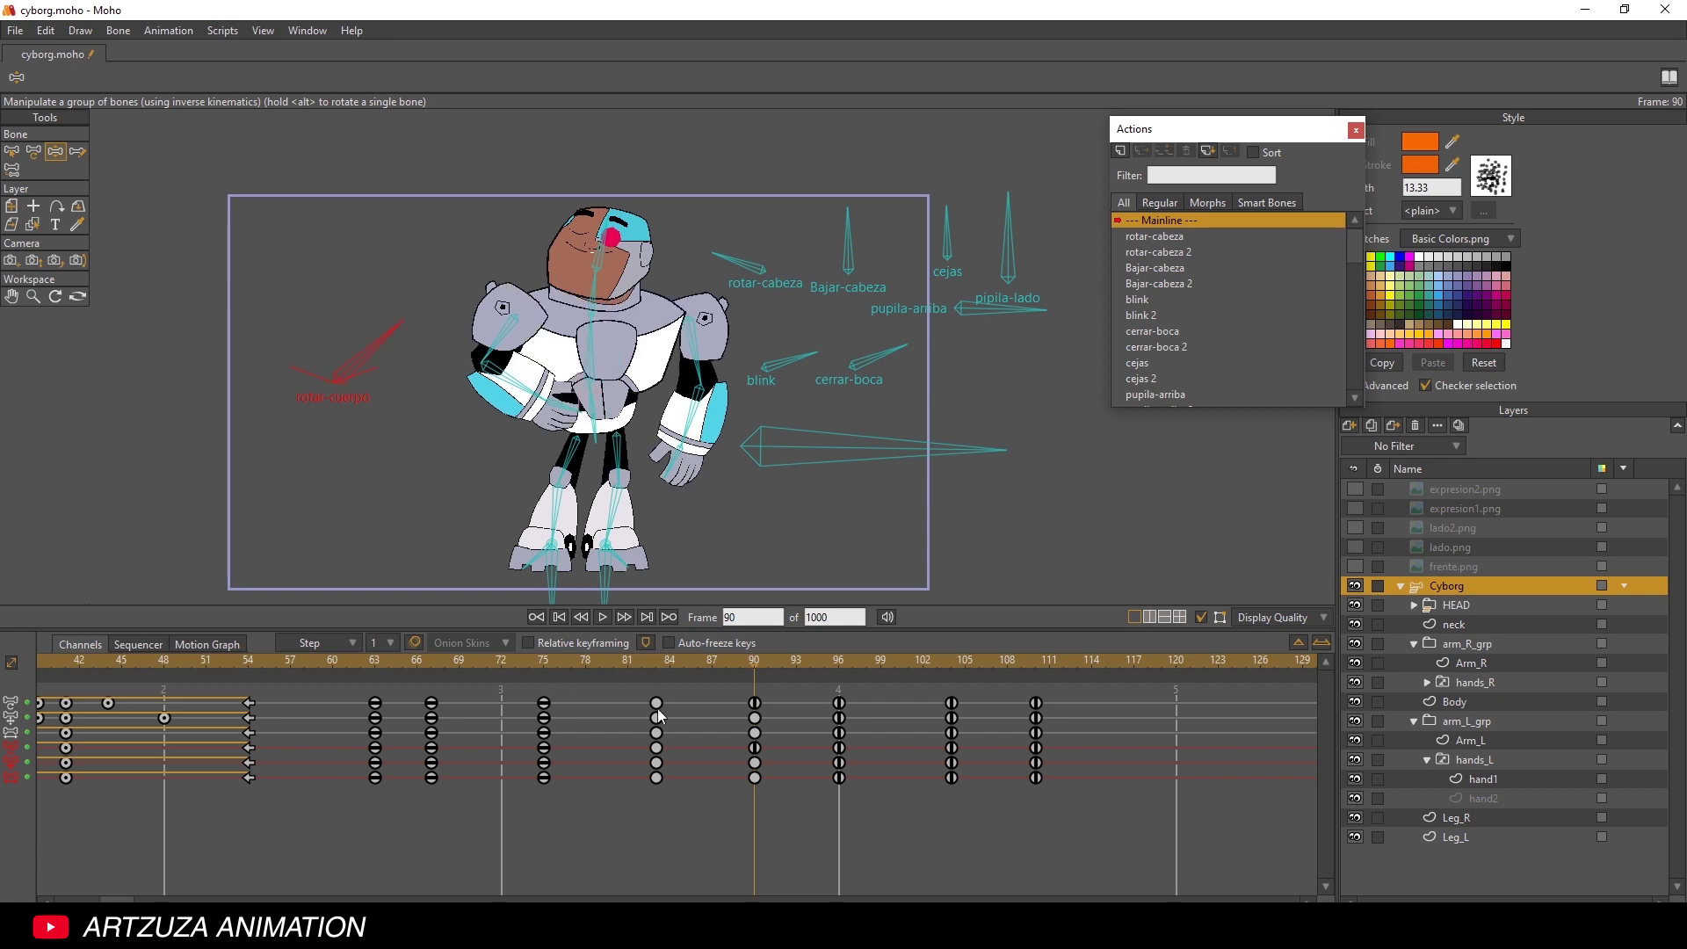
{"action": "left_click", "coordinate": [335, 642]}
{"action": "left_click", "coordinate": [372, 677]}
{"action": "left_click_drag", "start_coordinate": [378, 369], "coordinate": [329, 351]}
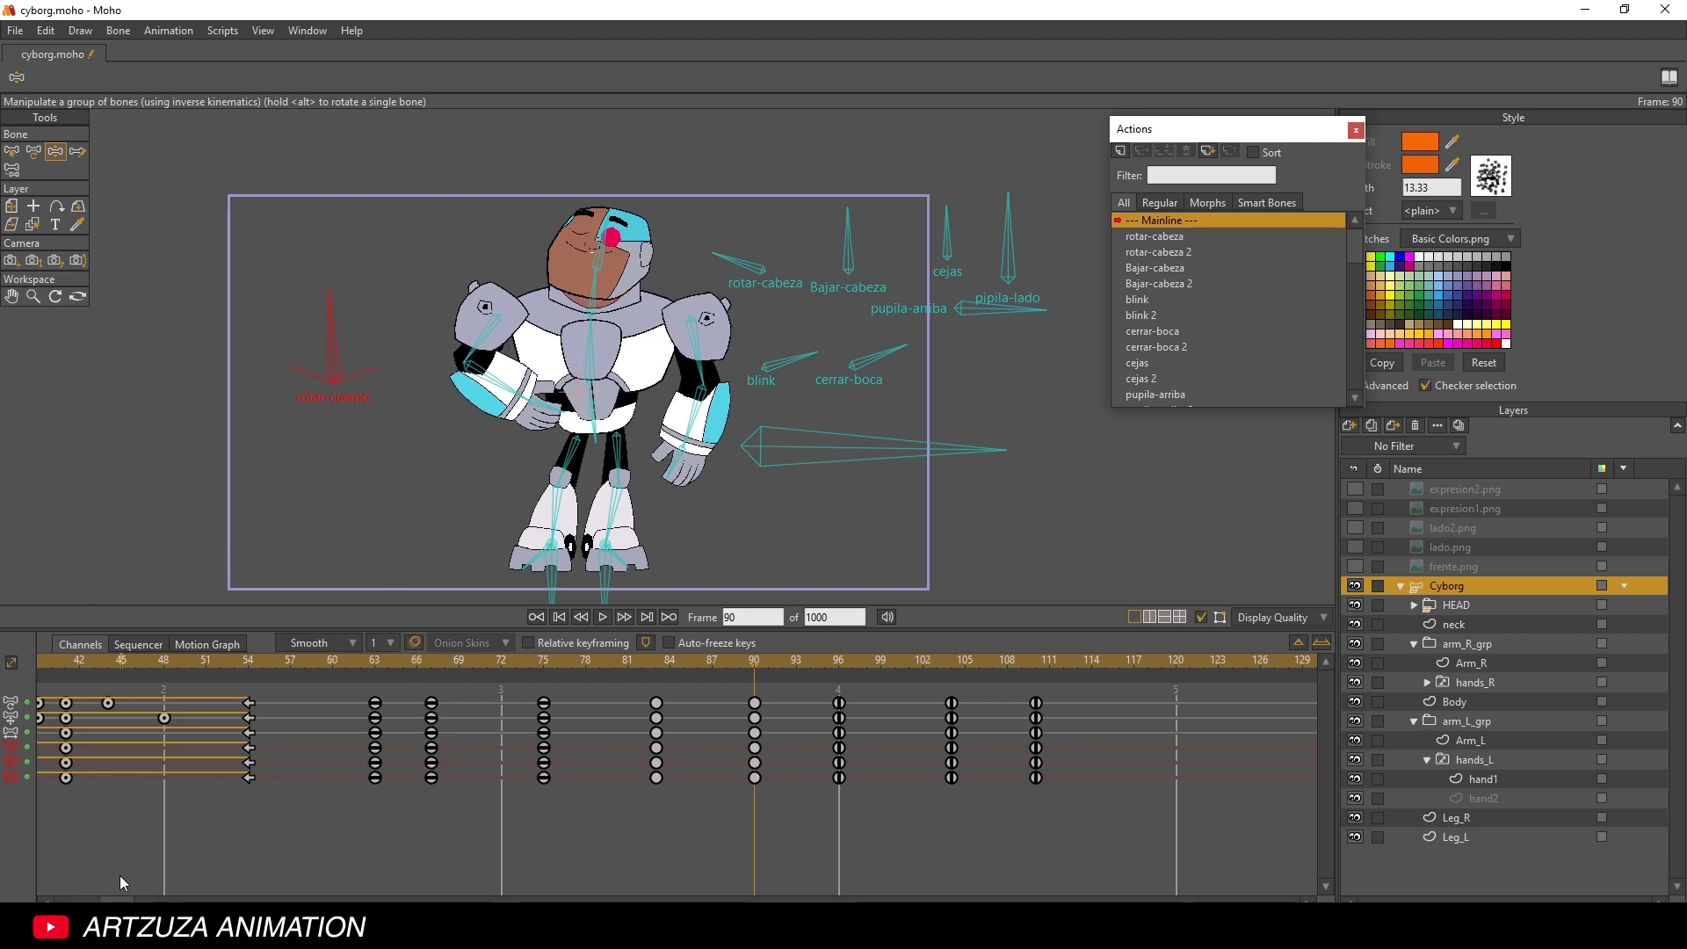
- Display the rotar-cuerpo bone's rotation curve in the motion graph from frame 0 and enlarge the timeline area
{"action": "left_click_drag", "start_coordinate": [119, 899], "coordinate": [5, 898]}
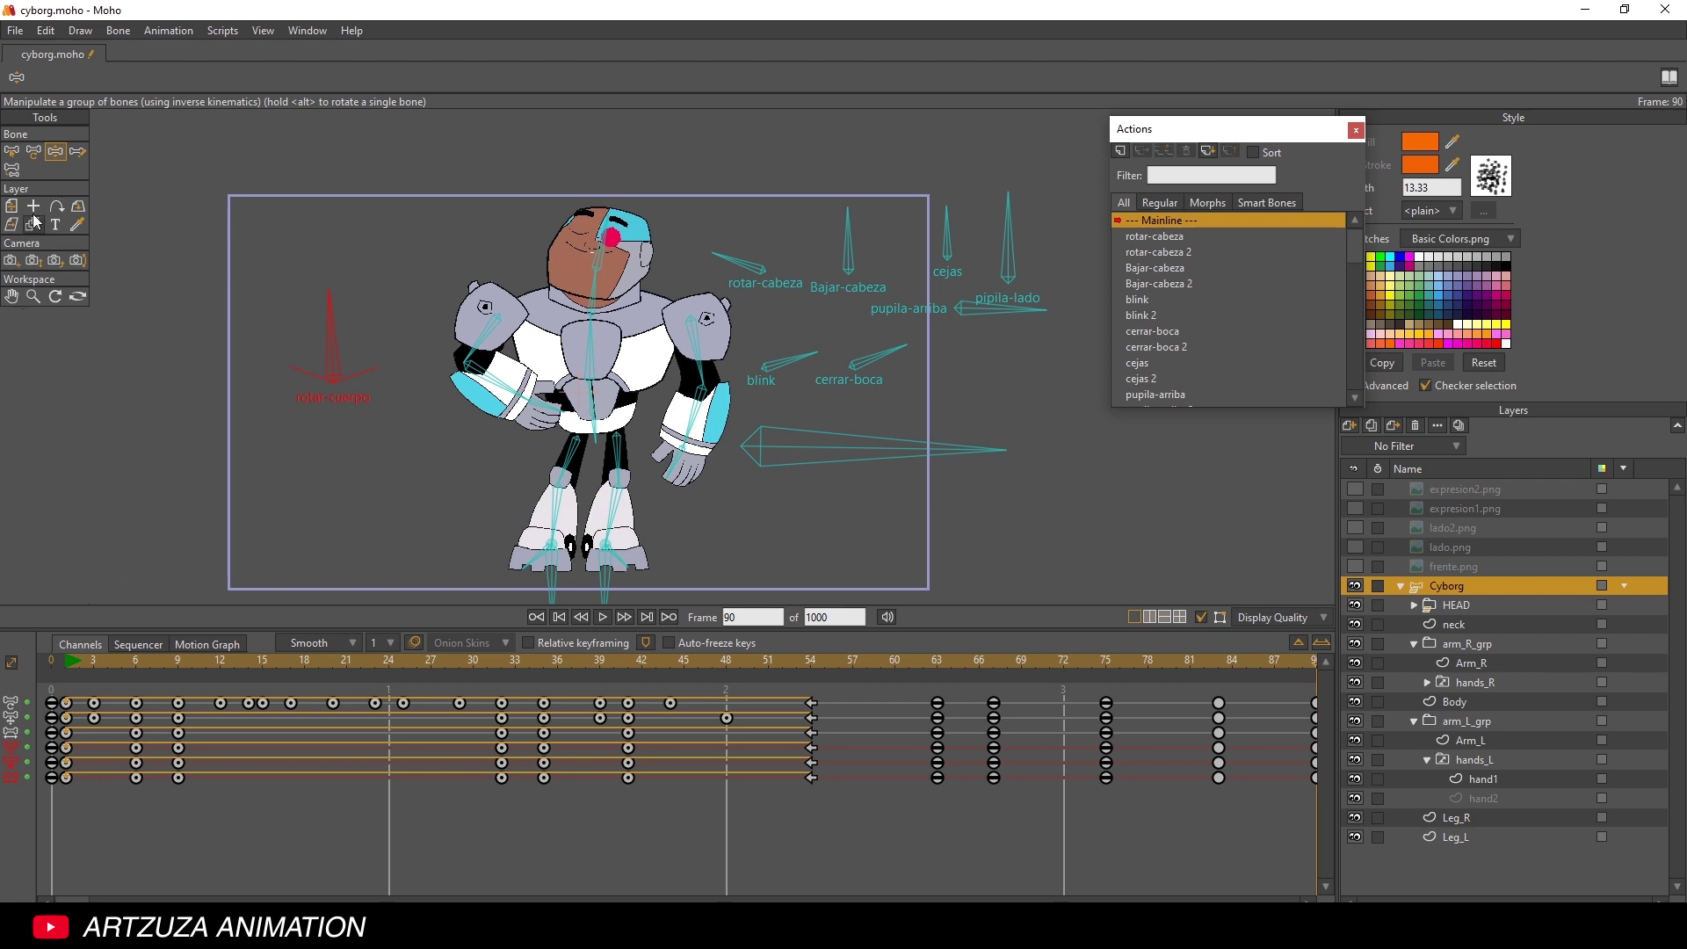
{"action": "left_click", "coordinate": [13, 152]}
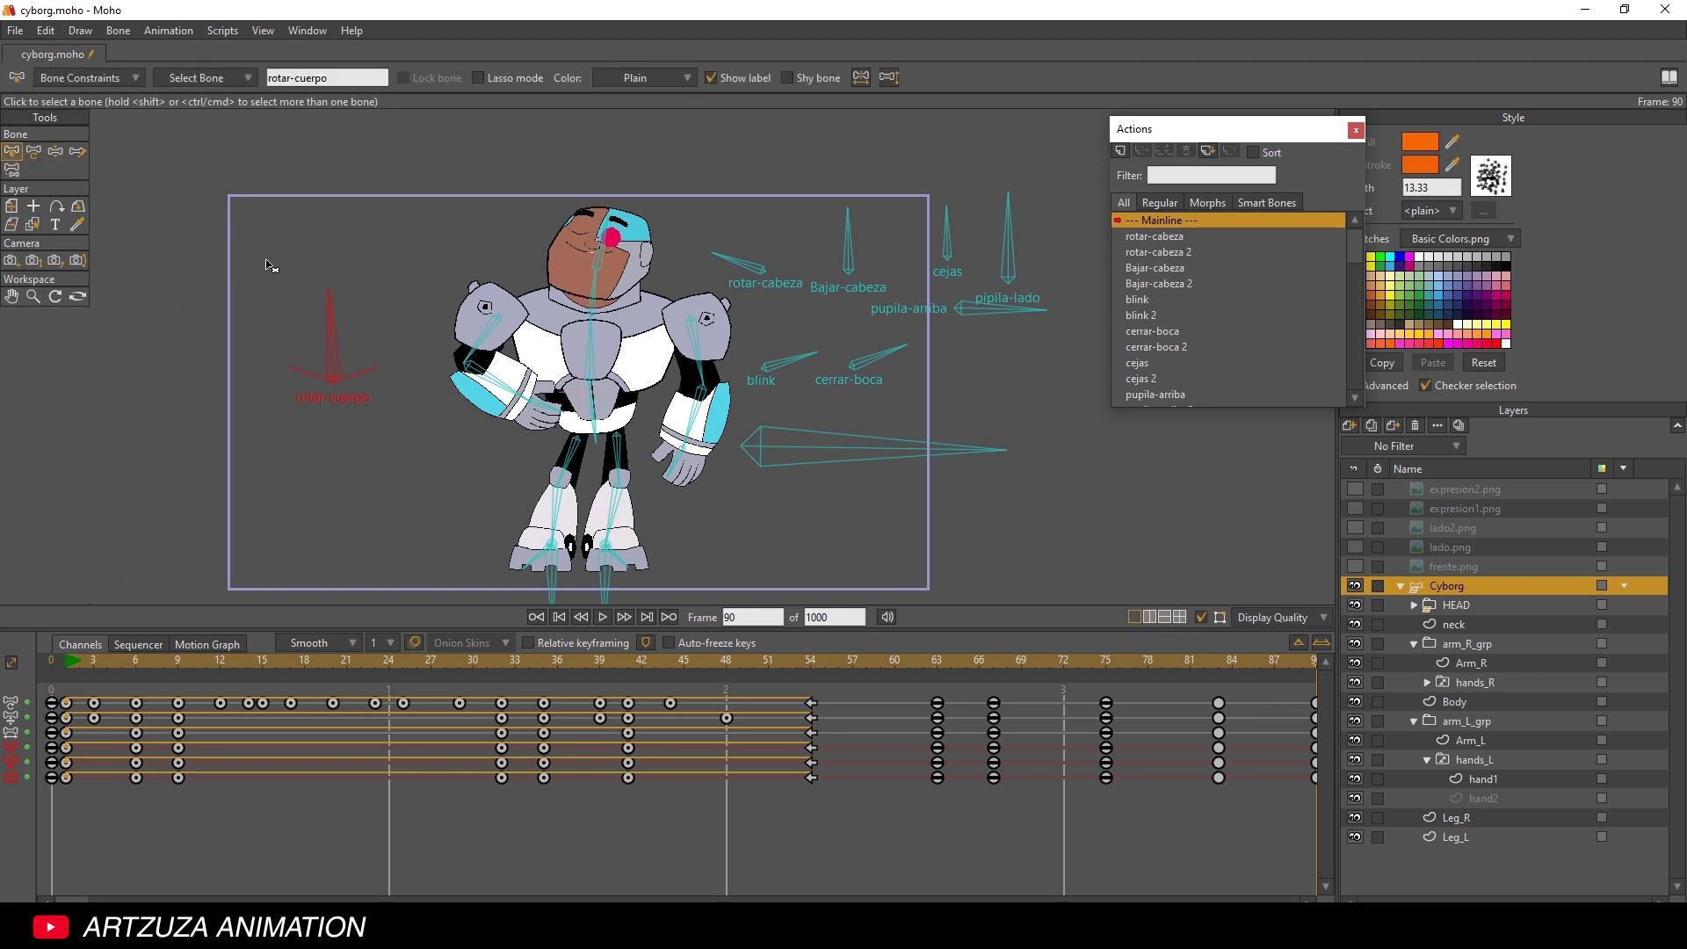
{"action": "left_click", "coordinate": [209, 645]}
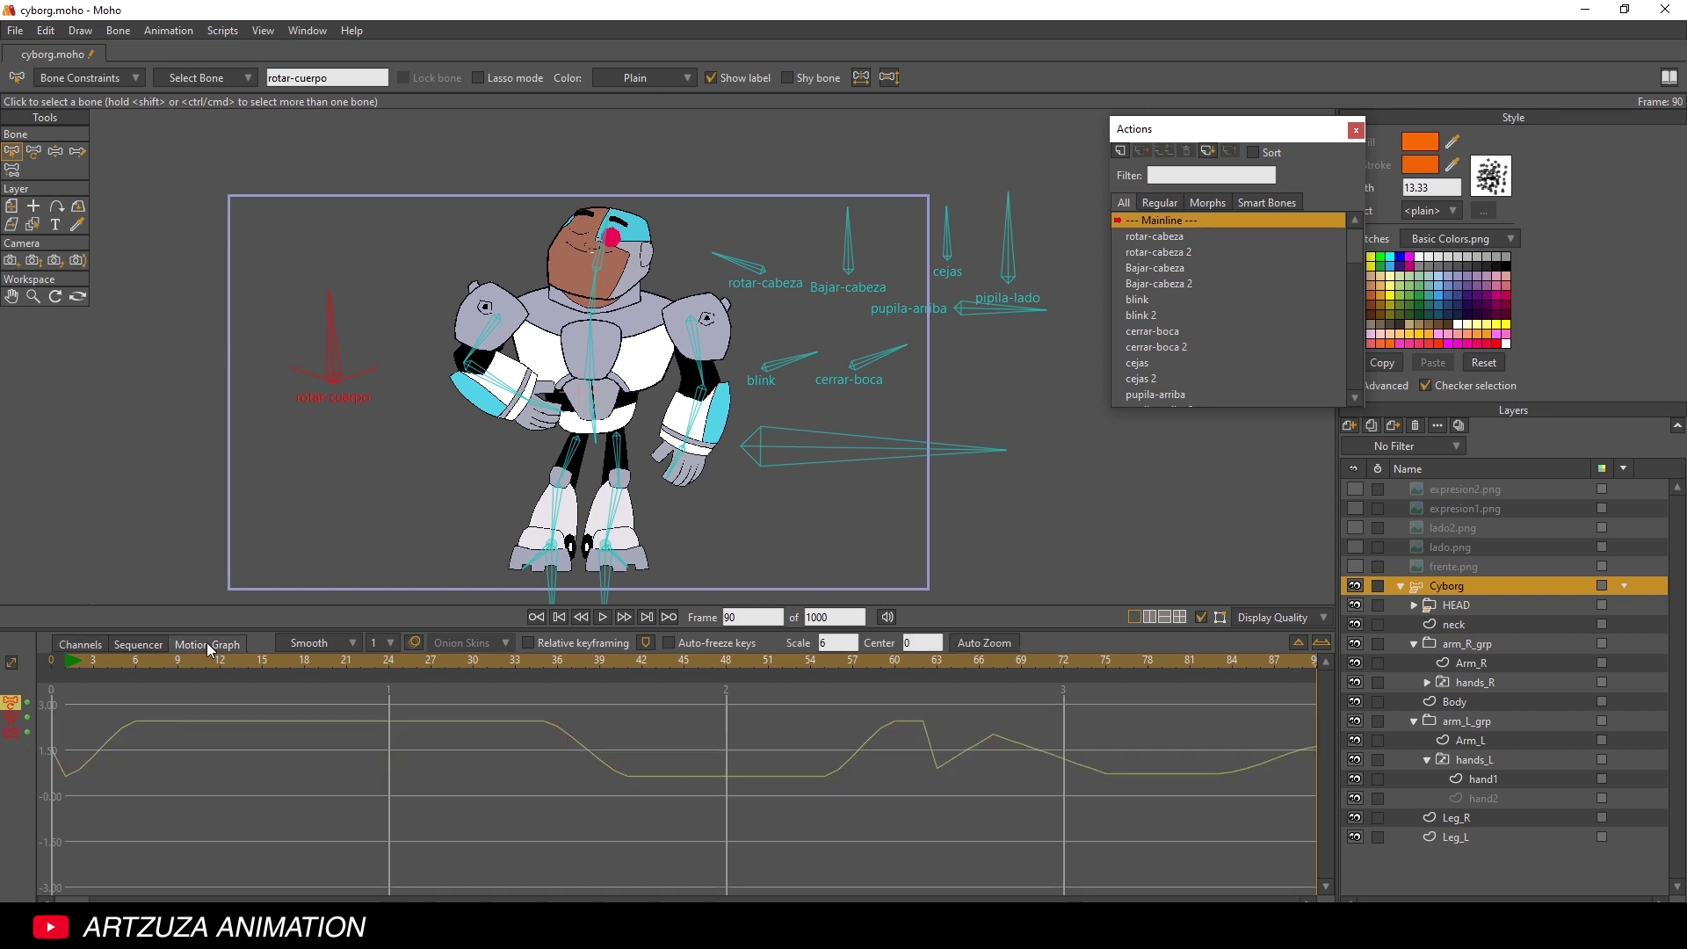
{"action": "left_click", "coordinate": [12, 708]}
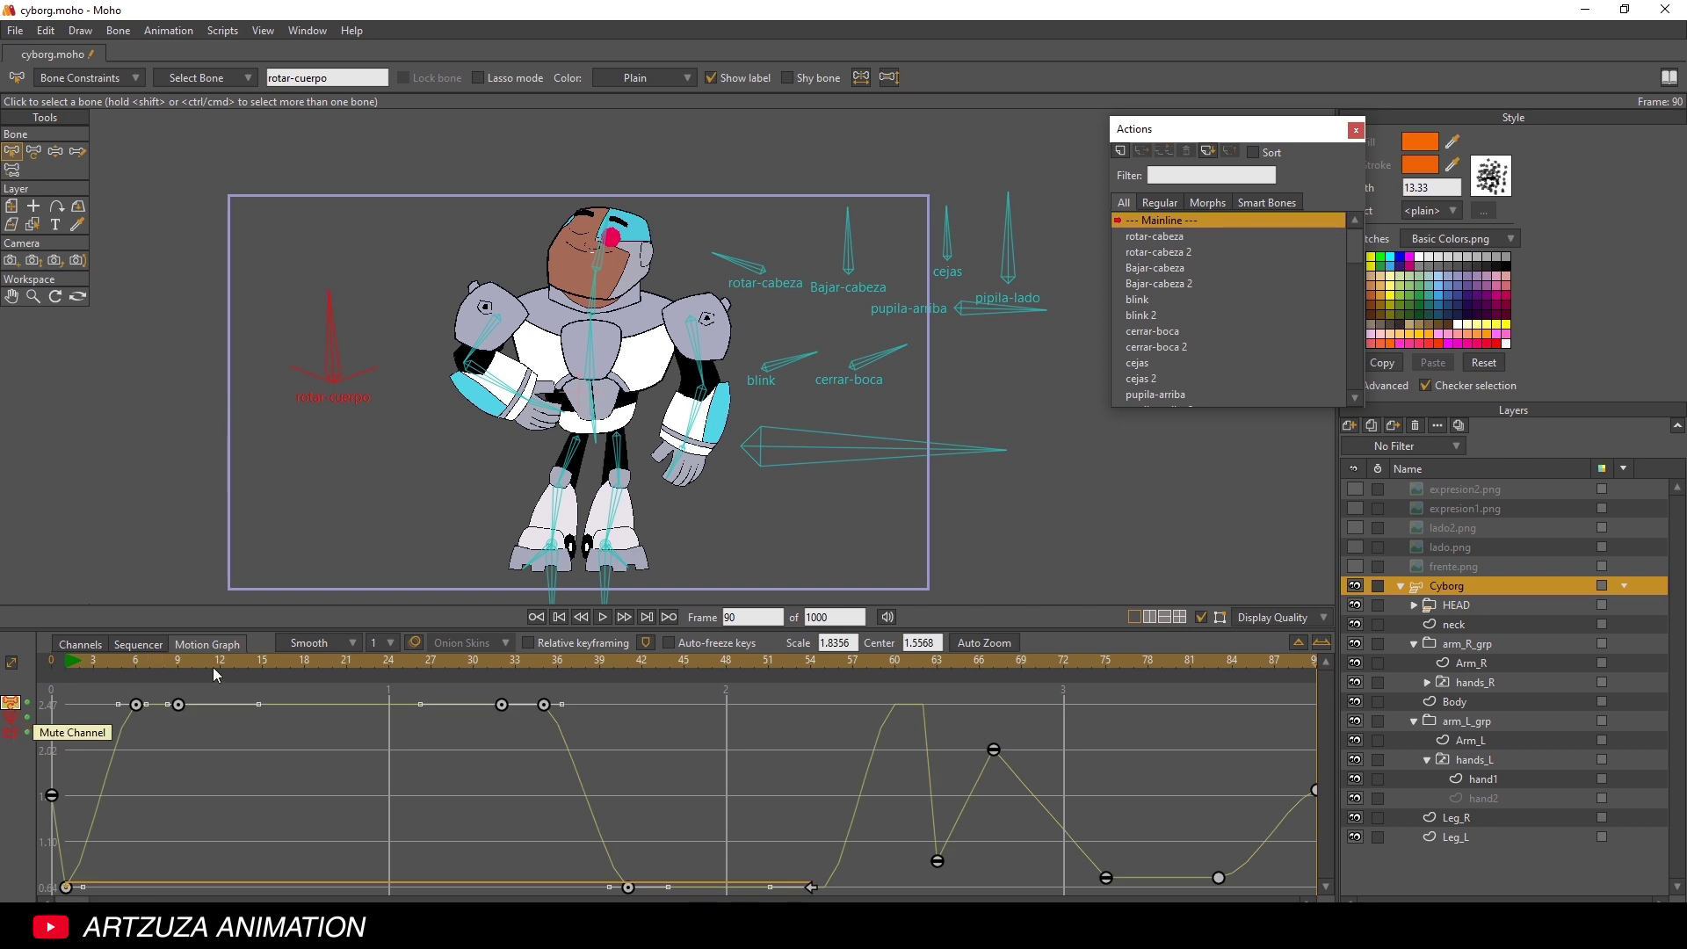
{"action": "left_click_drag", "start_coordinate": [264, 630], "coordinate": [265, 538]}
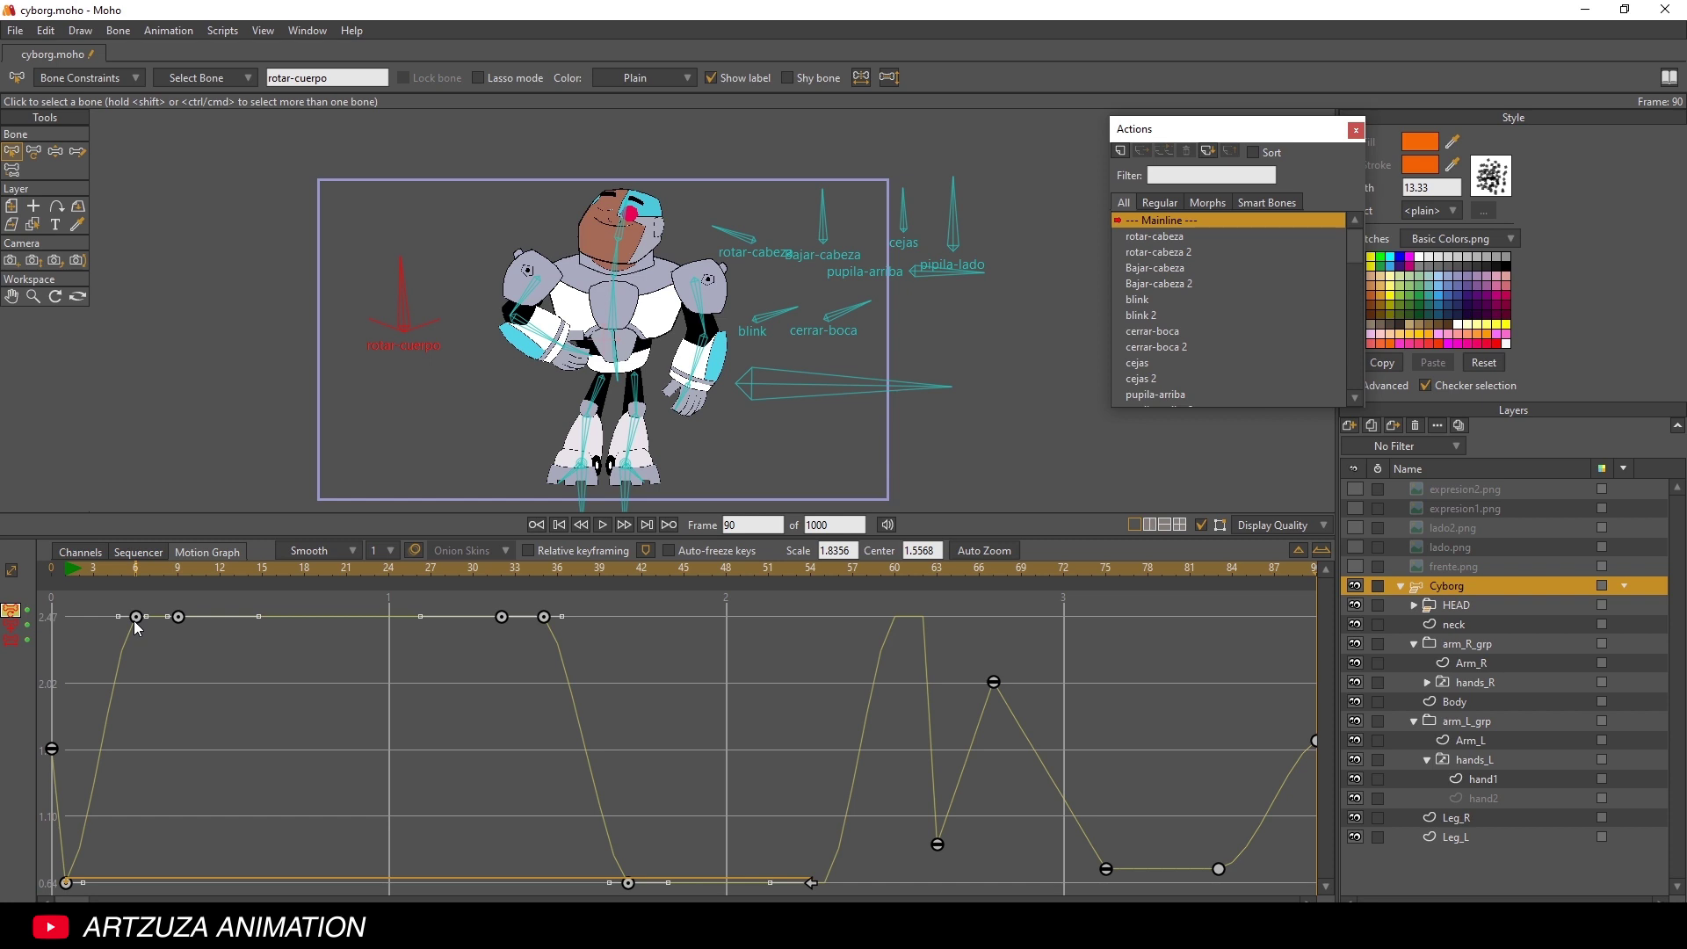
- Select the rotation keyframe at frame 9 in the channels view and locate it on the rotar-cuerpo curve in the motion graph
{"action": "left_click", "coordinate": [86, 554]}
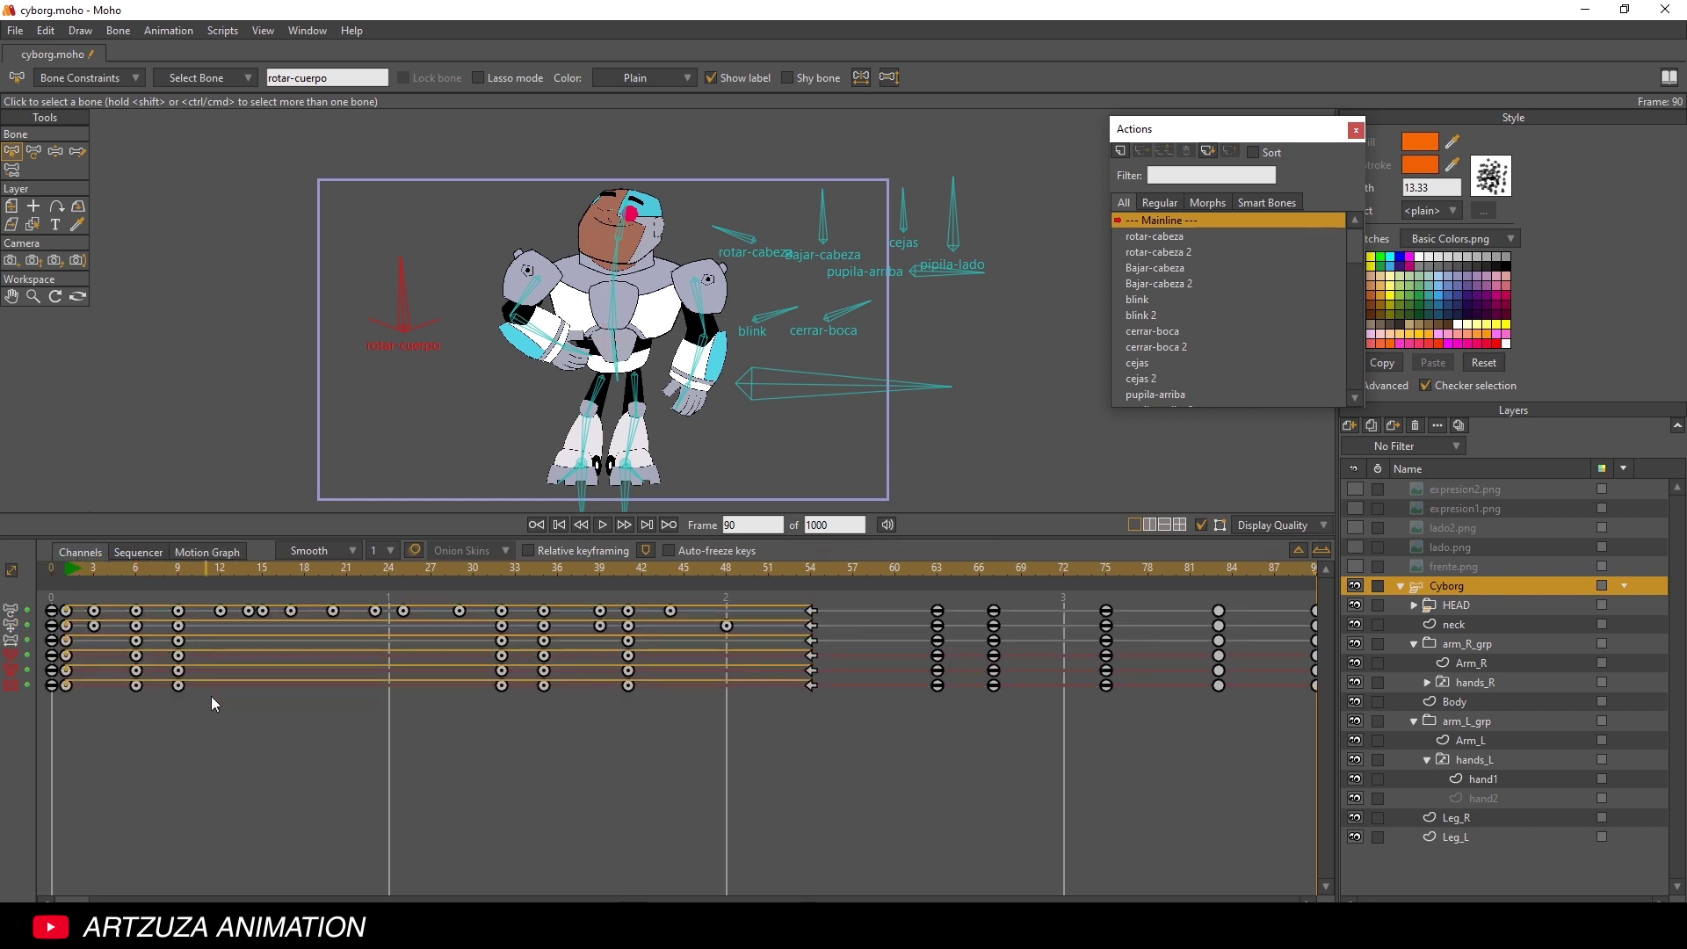
{"action": "left_click_drag", "start_coordinate": [210, 706], "coordinate": [138, 655]}
{"action": "left_click", "coordinate": [198, 553]}
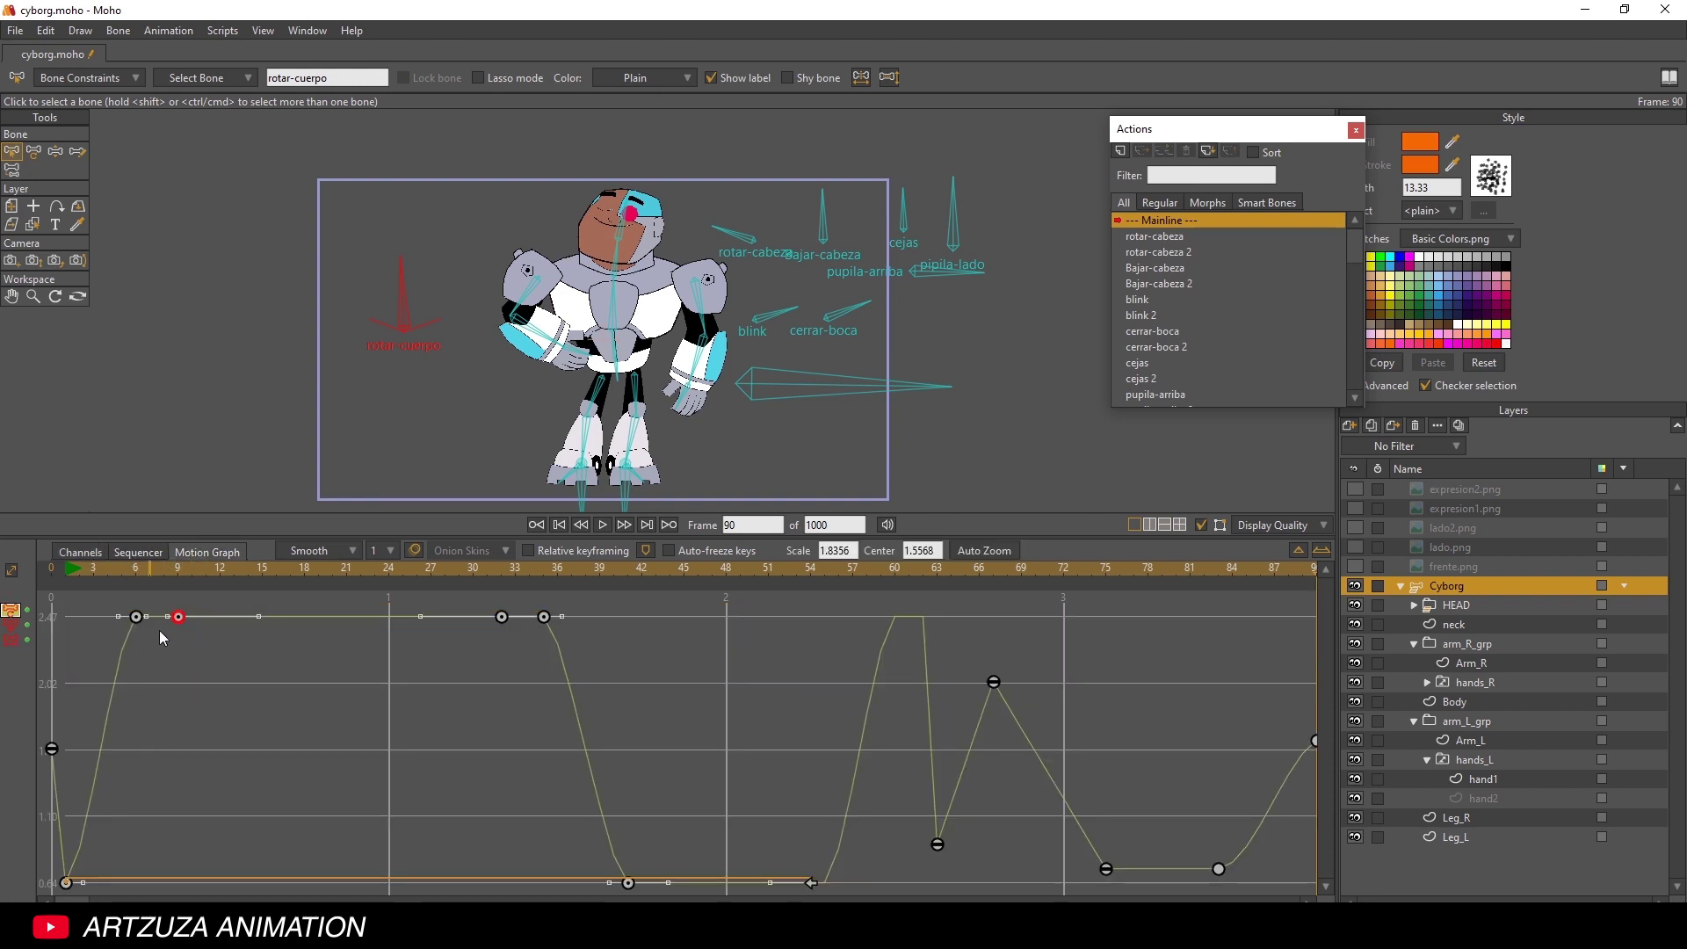
{"action": "left_click", "coordinate": [11, 617]}
{"action": "scroll", "coordinate": [524, 767], "scroll_direction": "down", "scroll_amount": 2}
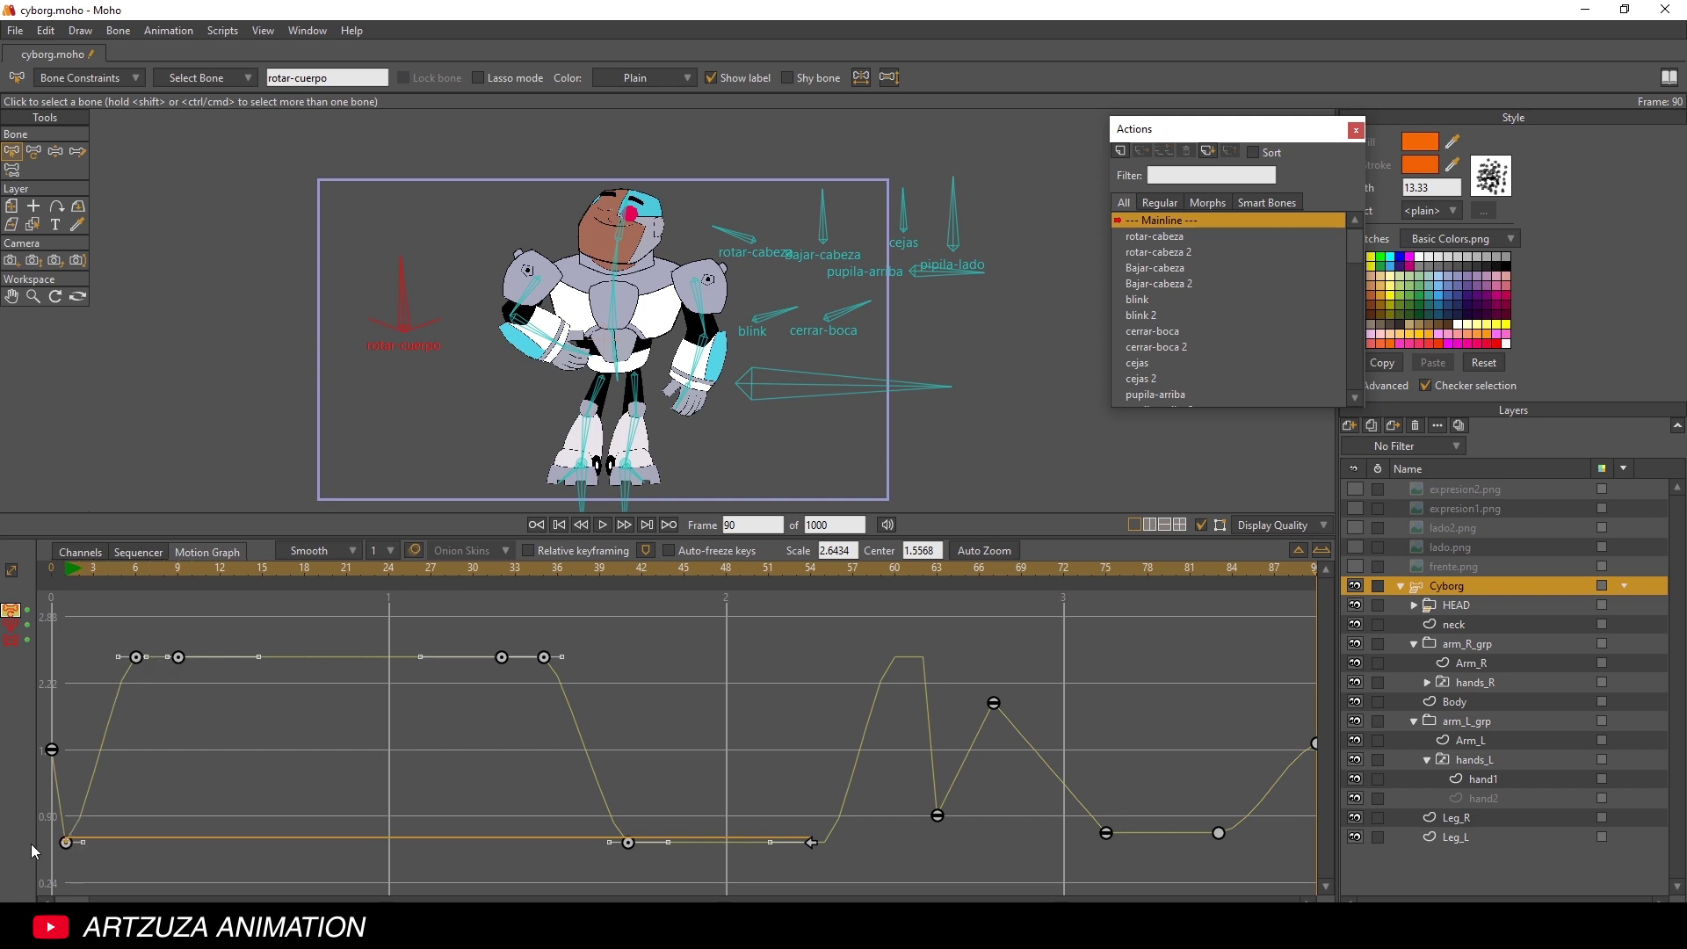
- Try to lengthen the outgoing Bezier handle of the frame 1 keyframe on the rotar-cuerpo curve
{"action": "mouse_move", "coordinate": [84, 840]}
{"action": "left_mouse_down"}
{"action": "mouse_move", "coordinate": [207, 841]}
{"action": "mouse_move", "coordinate": [93, 841]}
{"action": "left_mouse_up"}
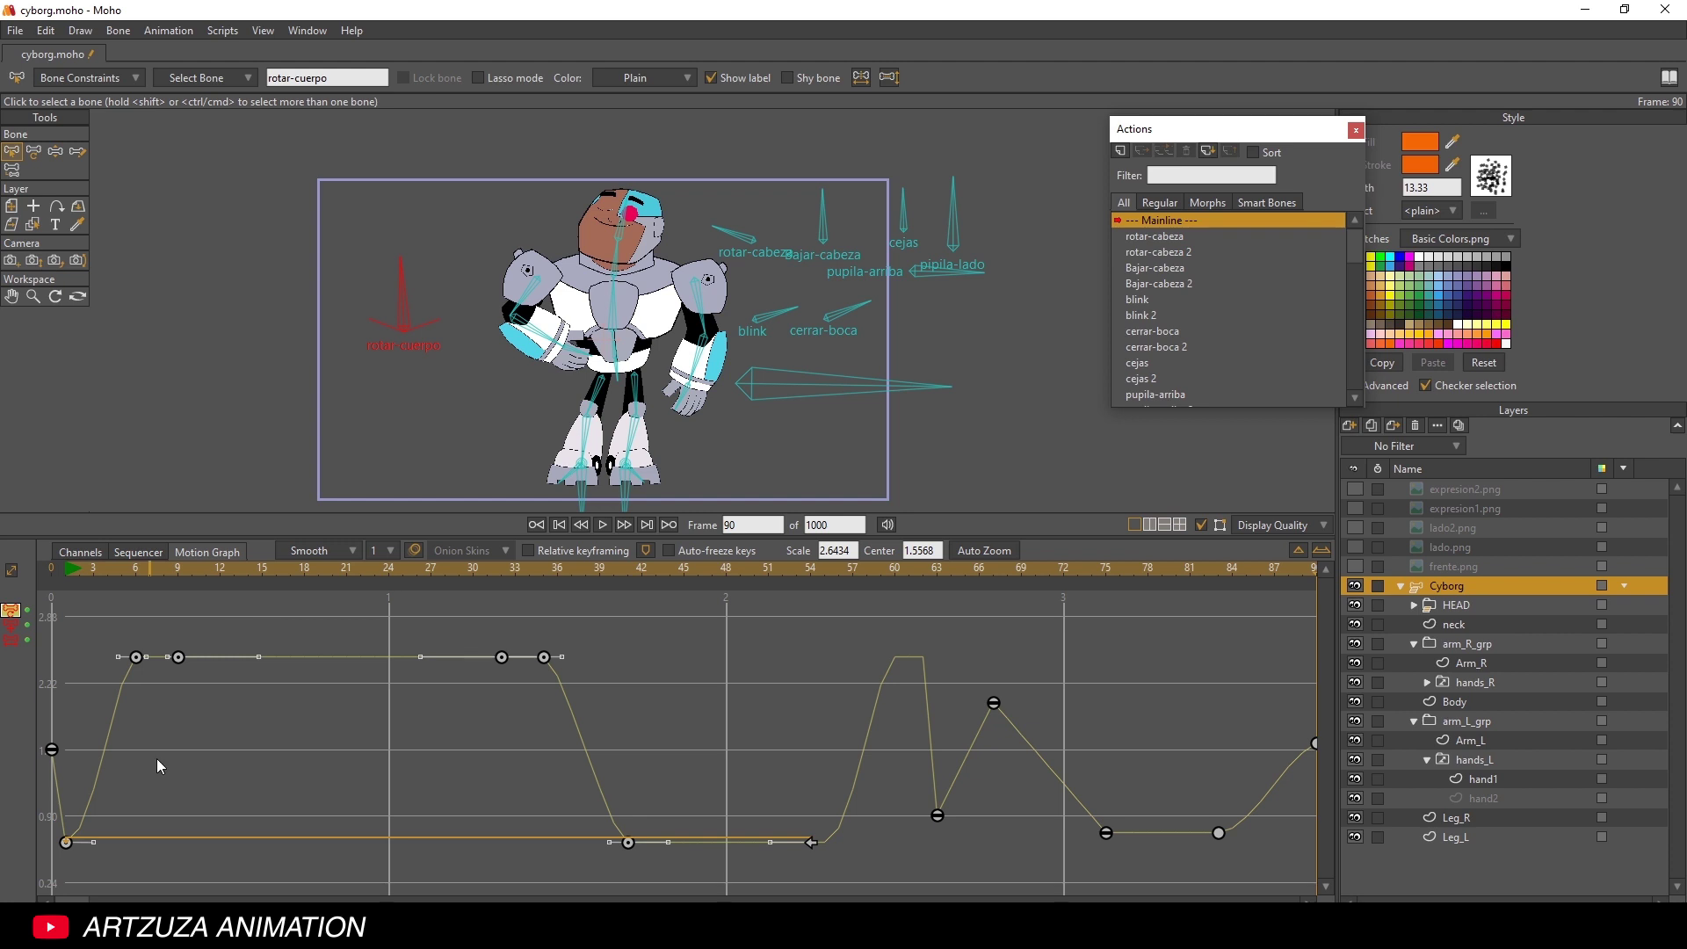
{"action": "key", "text": "ctrl+z"}
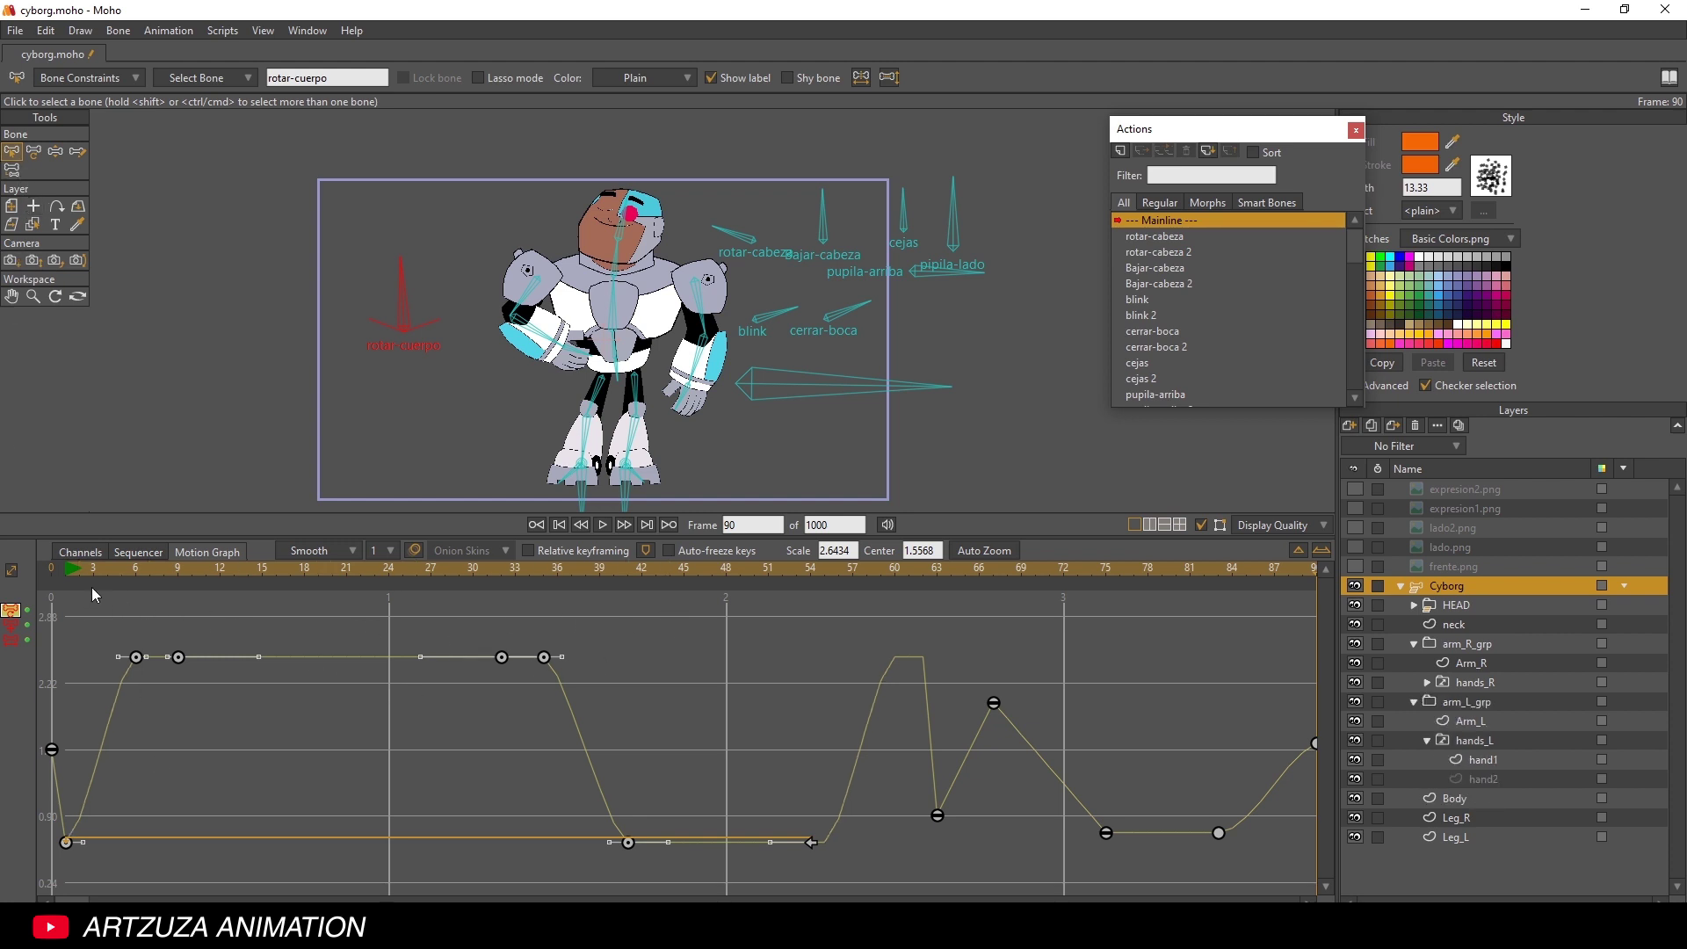
{"action": "left_click_drag", "start_coordinate": [88, 566], "coordinate": [149, 572]}
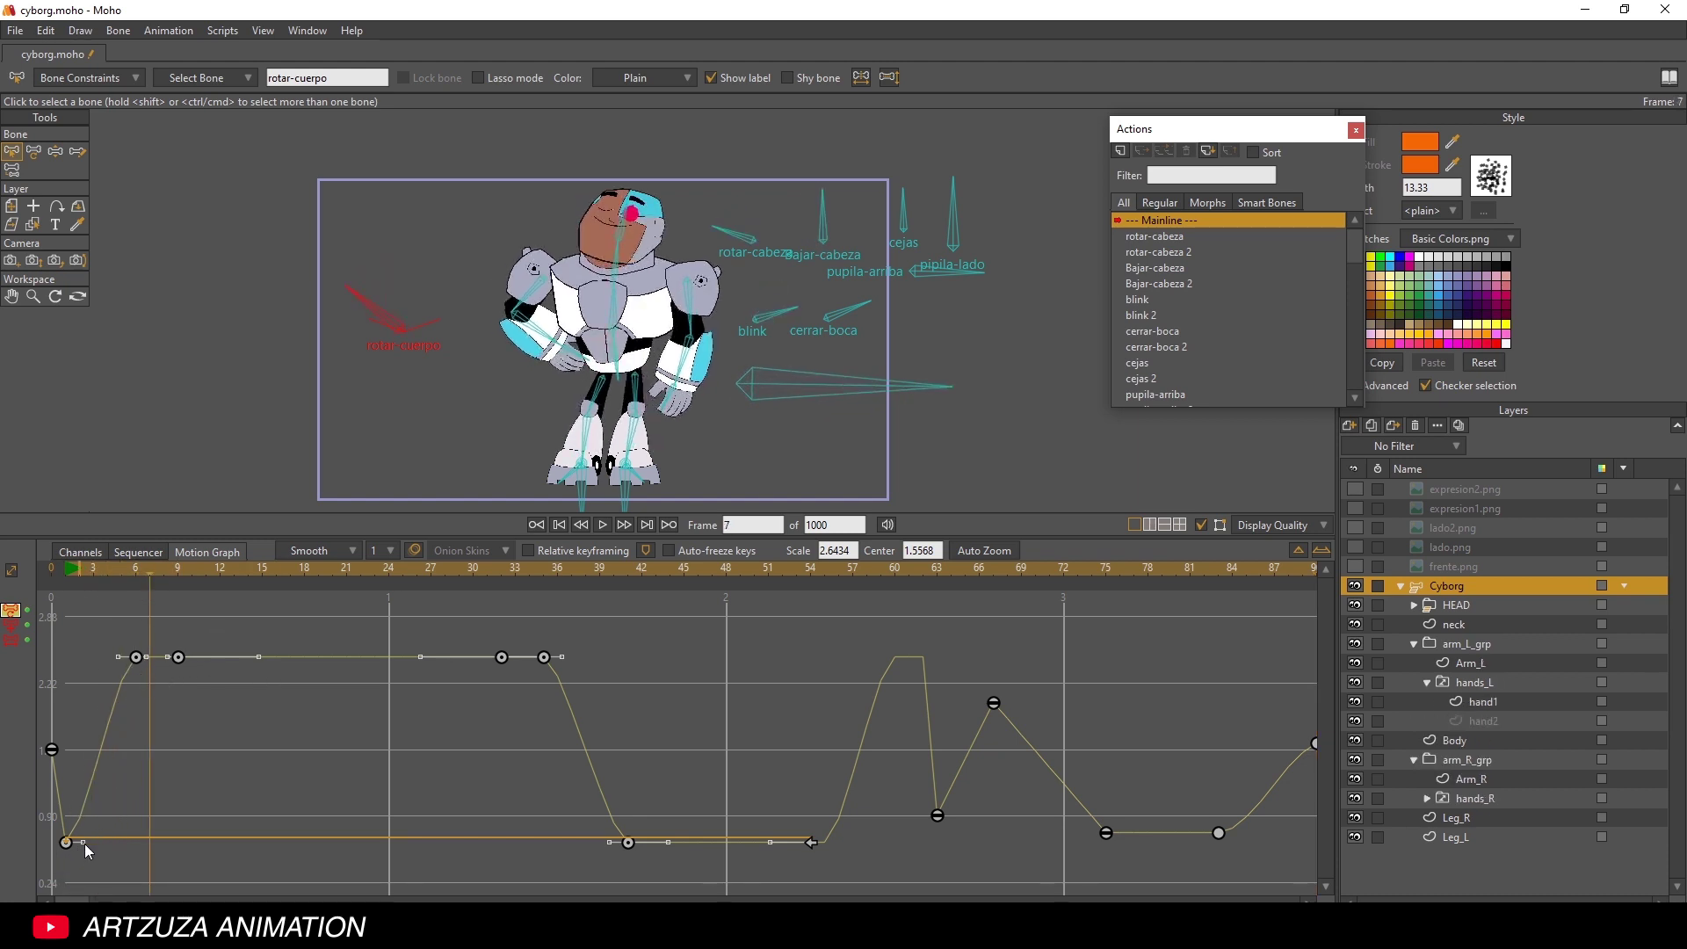
{"action": "mouse_move", "coordinate": [83, 842]}
{"action": "left_mouse_down"}
{"action": "mouse_move", "coordinate": [135, 841]}
{"action": "mouse_move", "coordinate": [82, 840]}
{"action": "mouse_move", "coordinate": [106, 824]}
{"action": "mouse_move", "coordinate": [97, 847]}
{"action": "mouse_move", "coordinate": [82, 839]}
{"action": "left_mouse_up"}
- Select the linear keyframes at frames 63 and 67 in the channels view and examine them on the motion graph curve
{"action": "left_click", "coordinate": [80, 552]}
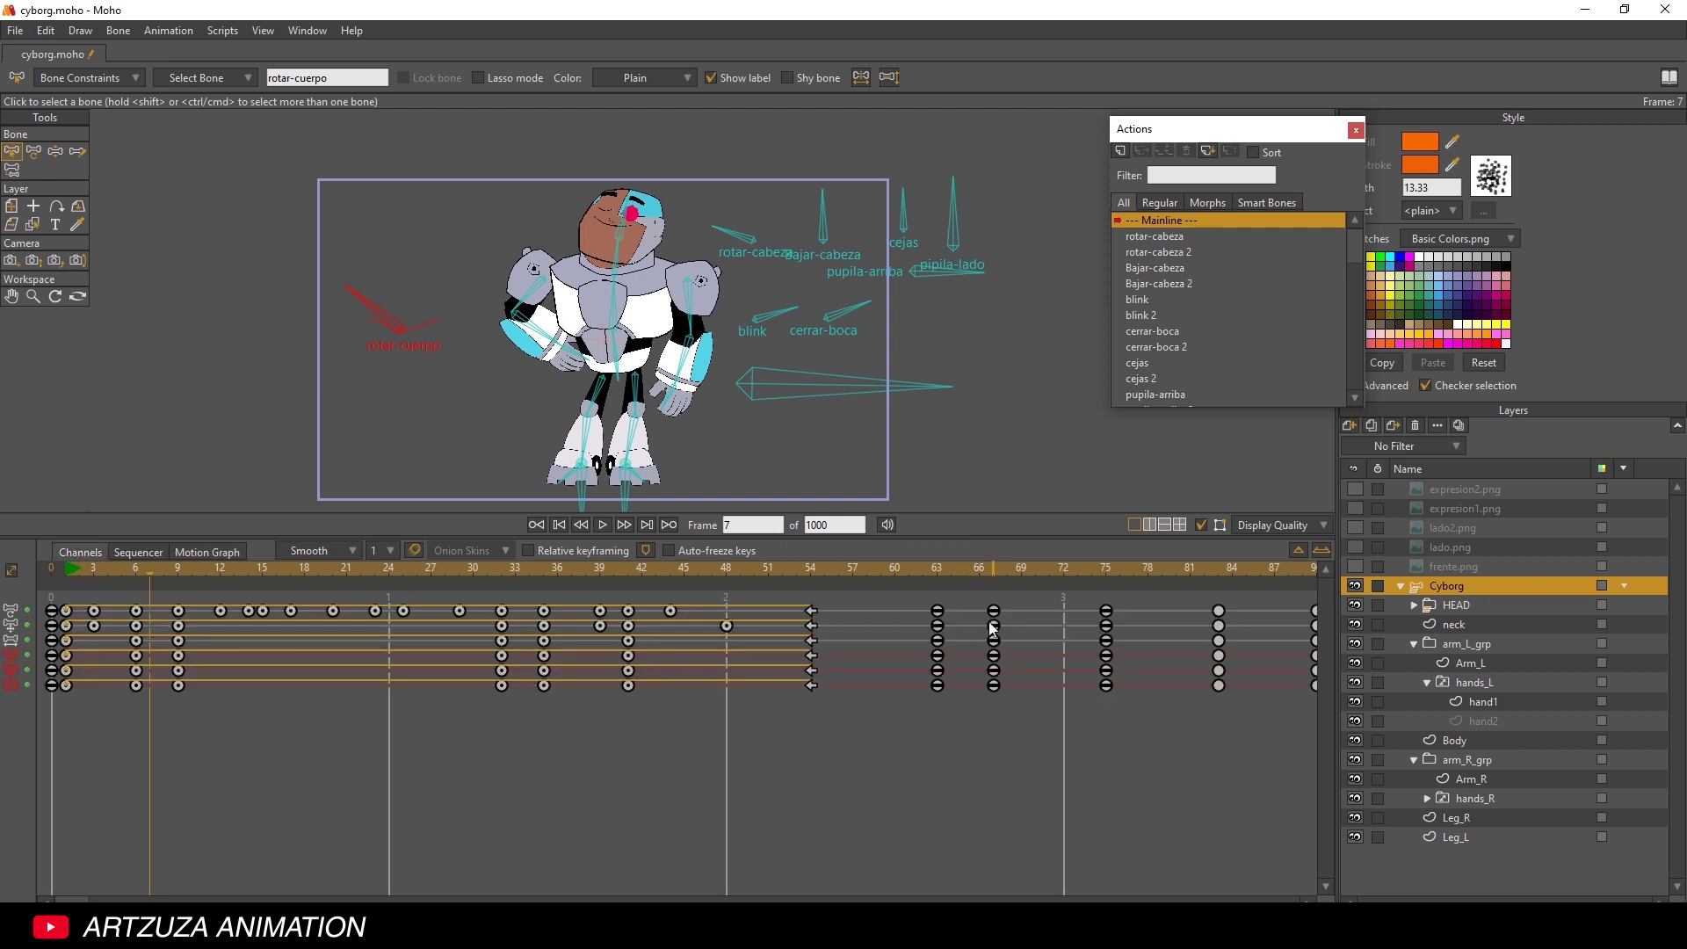
{"action": "left_click_drag", "start_coordinate": [1026, 747], "coordinate": [925, 600]}
{"action": "left_click", "coordinate": [230, 553]}
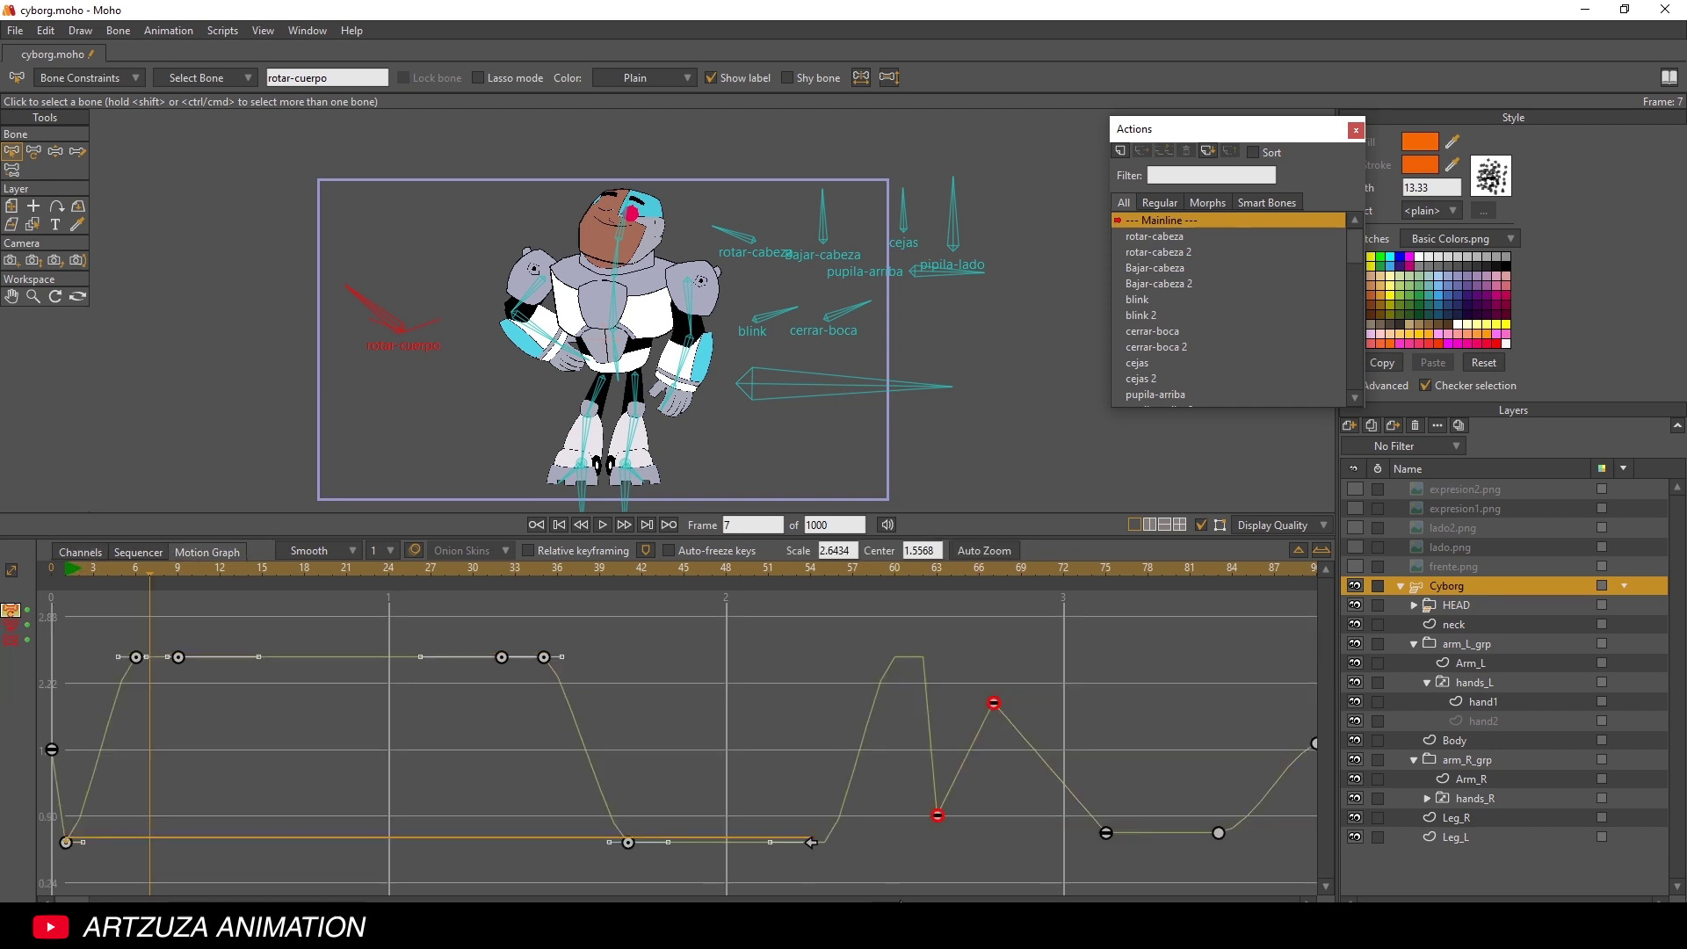
{"action": "left_click_drag", "start_coordinate": [89, 897], "coordinate": [147, 898]}
{"action": "mouse_move", "coordinate": [381, 572]}
{"action": "left_mouse_down"}
{"action": "mouse_move", "coordinate": [352, 566]}
{"action": "mouse_move", "coordinate": [387, 571]}
{"action": "left_mouse_up"}
{"action": "left_click", "coordinate": [361, 831]}
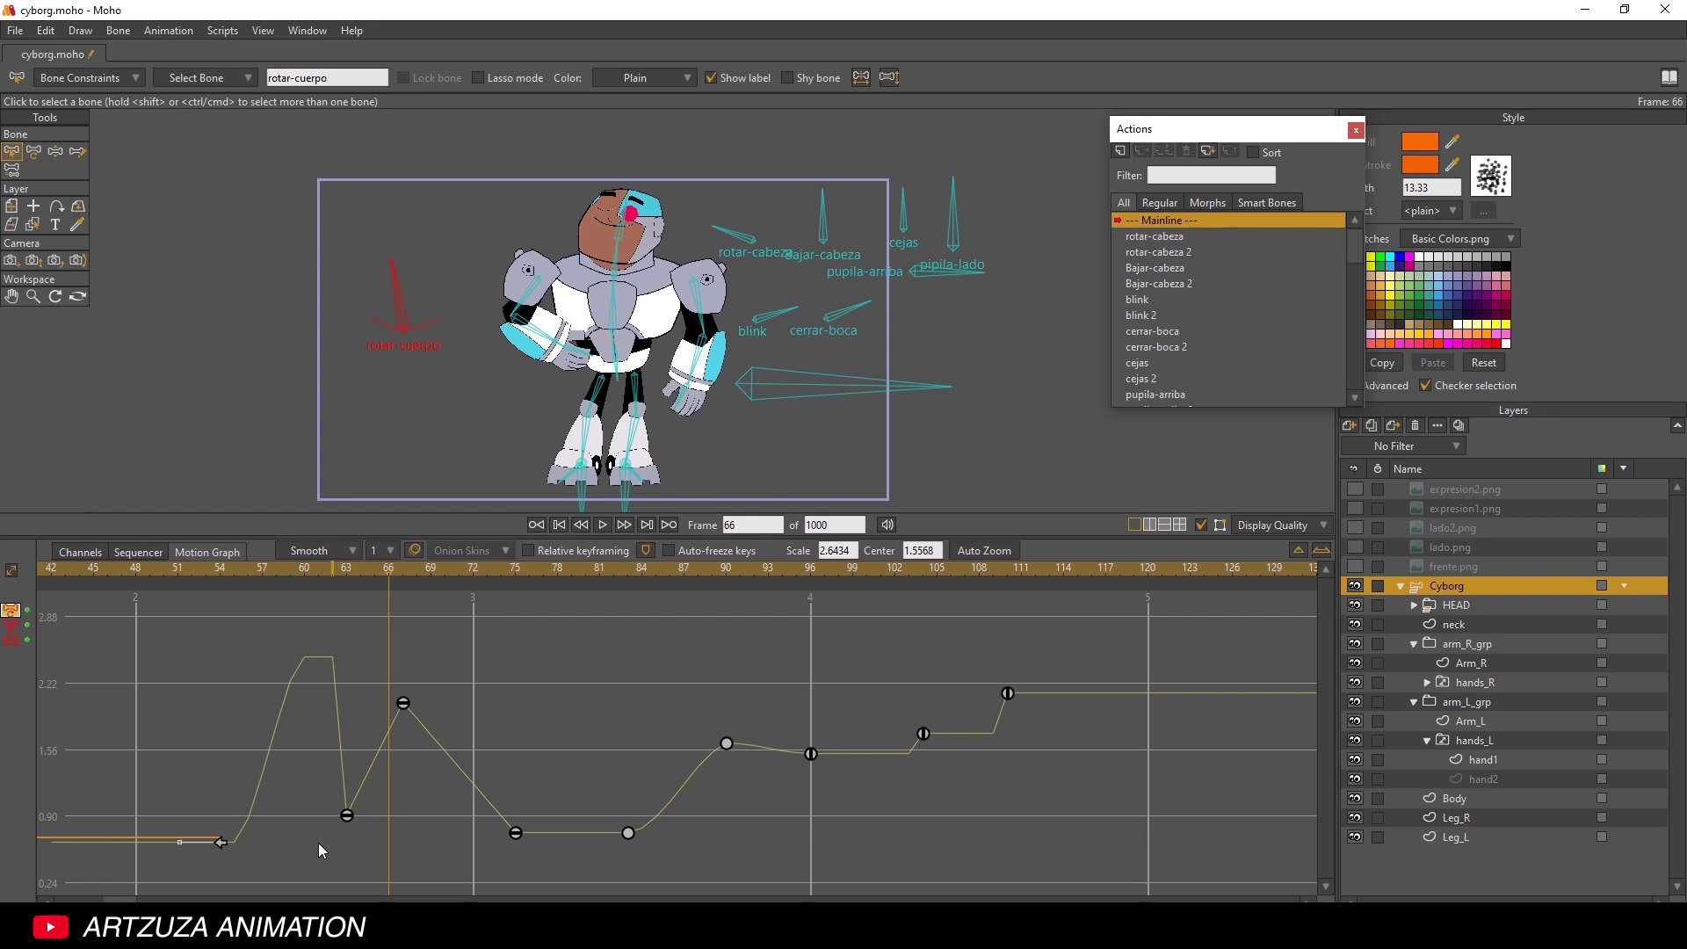
- Select the linear keyframes at frames 63, 67 and 75 on the curve and preview the pose at frames 63 and 66
{"action": "left_click", "coordinate": [403, 703]}
{"action": "left_click_drag", "start_coordinate": [311, 641], "coordinate": [439, 846]}
{"action": "left_click", "coordinate": [446, 847]}
{"action": "left_click_drag", "start_coordinate": [531, 680], "coordinate": [318, 841]}
{"action": "left_click_drag", "start_coordinate": [325, 665], "coordinate": [536, 862]}
{"action": "left_click", "coordinate": [347, 568]}
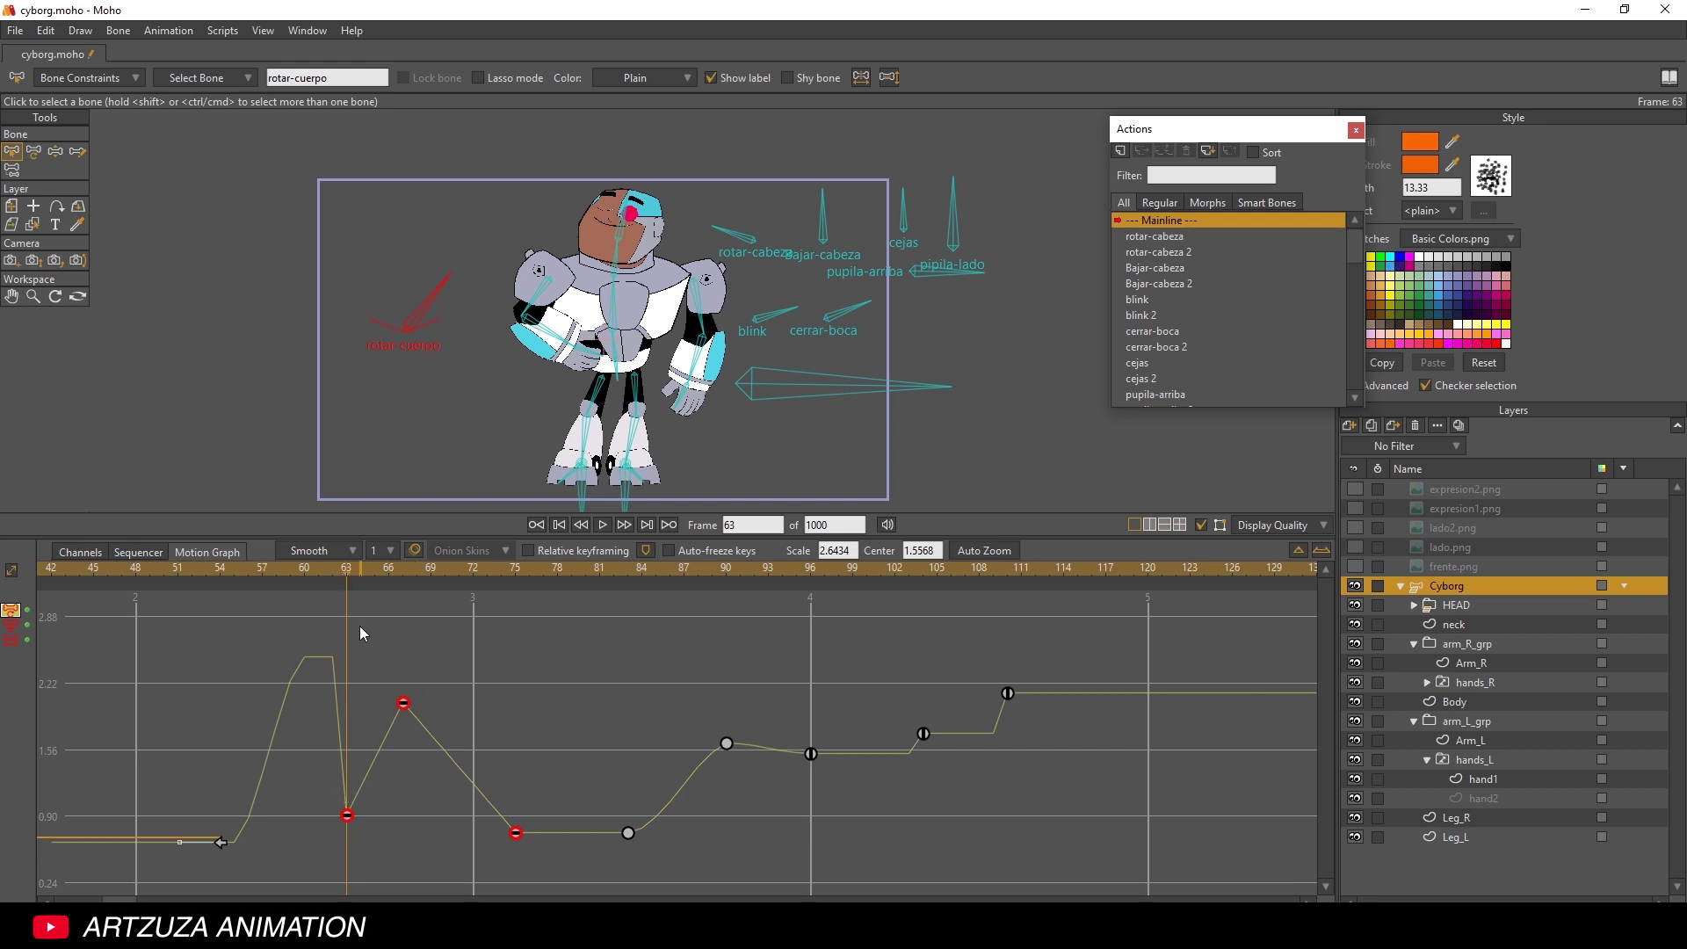
{"action": "left_click", "coordinate": [390, 571]}
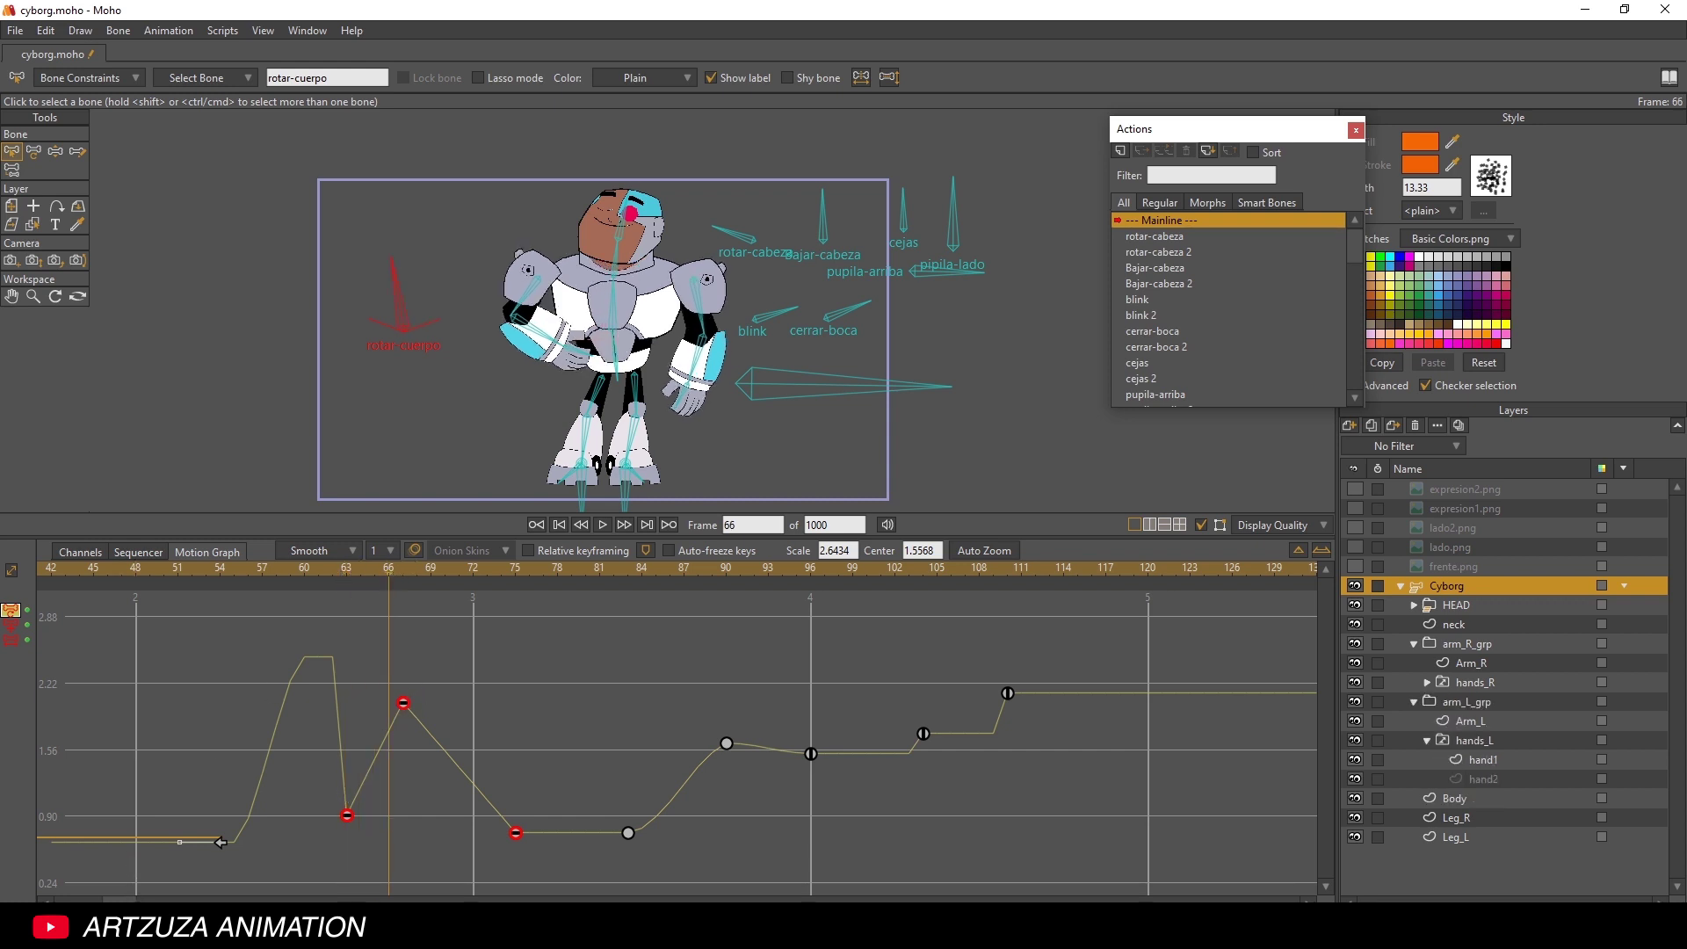
- Try to extend the Bezier handles of the keyframes at frames 1 and 6 to steepen the body rotation curve between them
{"action": "scroll", "coordinate": [216, 761], "scroll_direction": "left", "scroll_amount": 5}
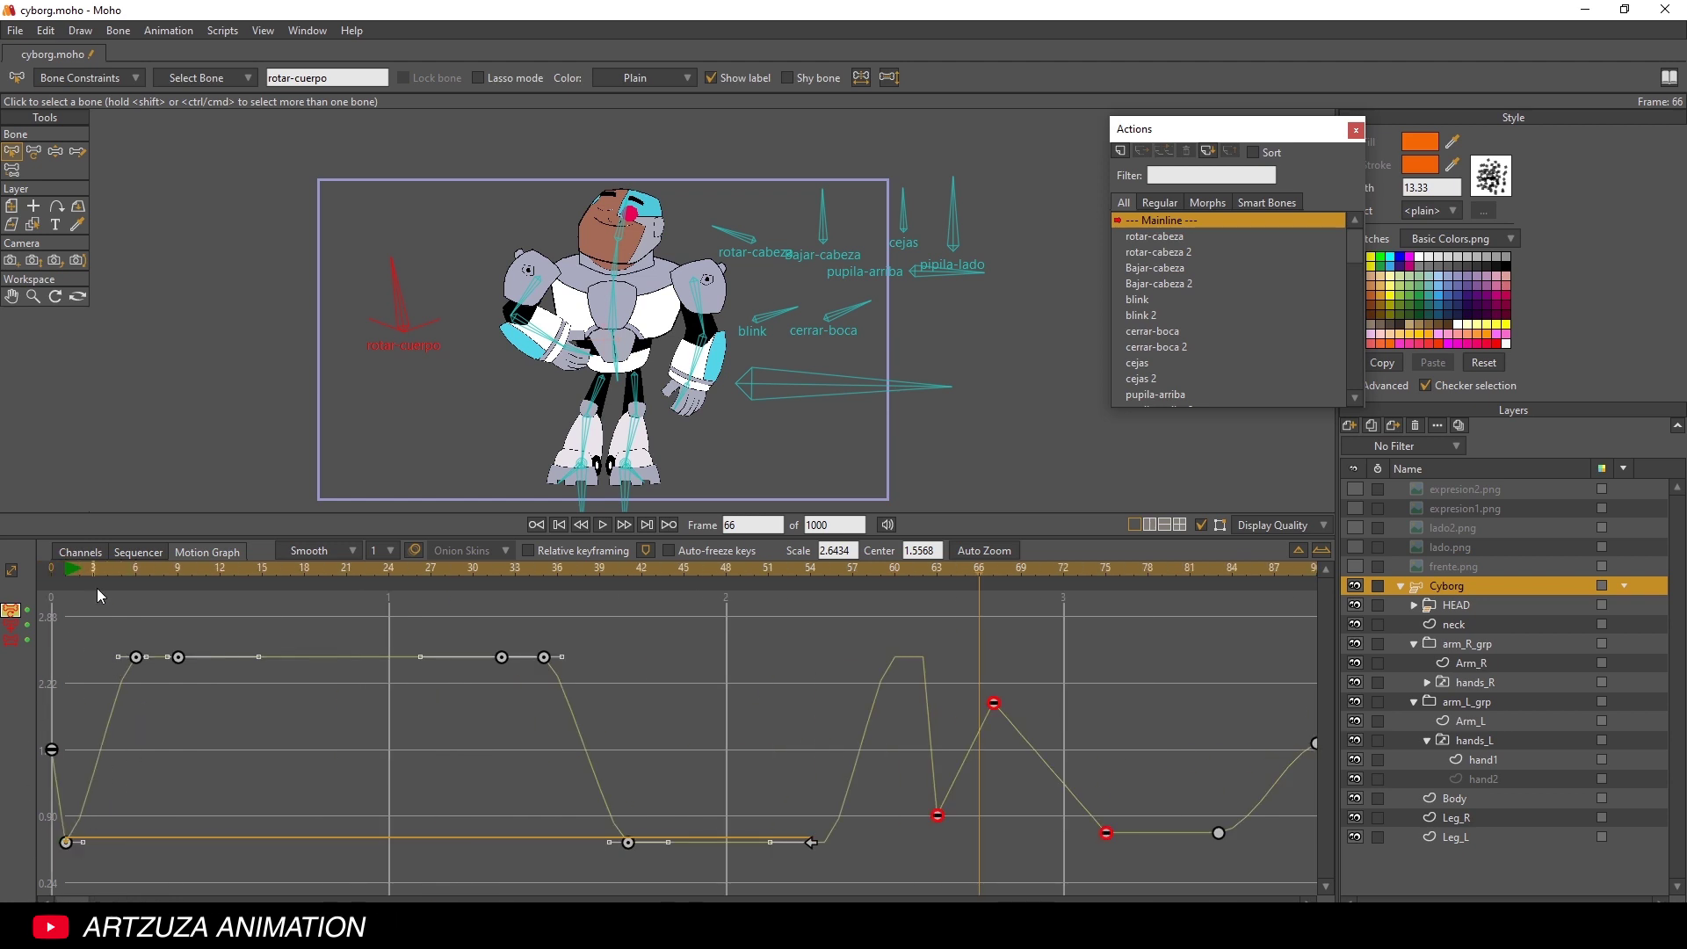
{"action": "left_click", "coordinate": [70, 571]}
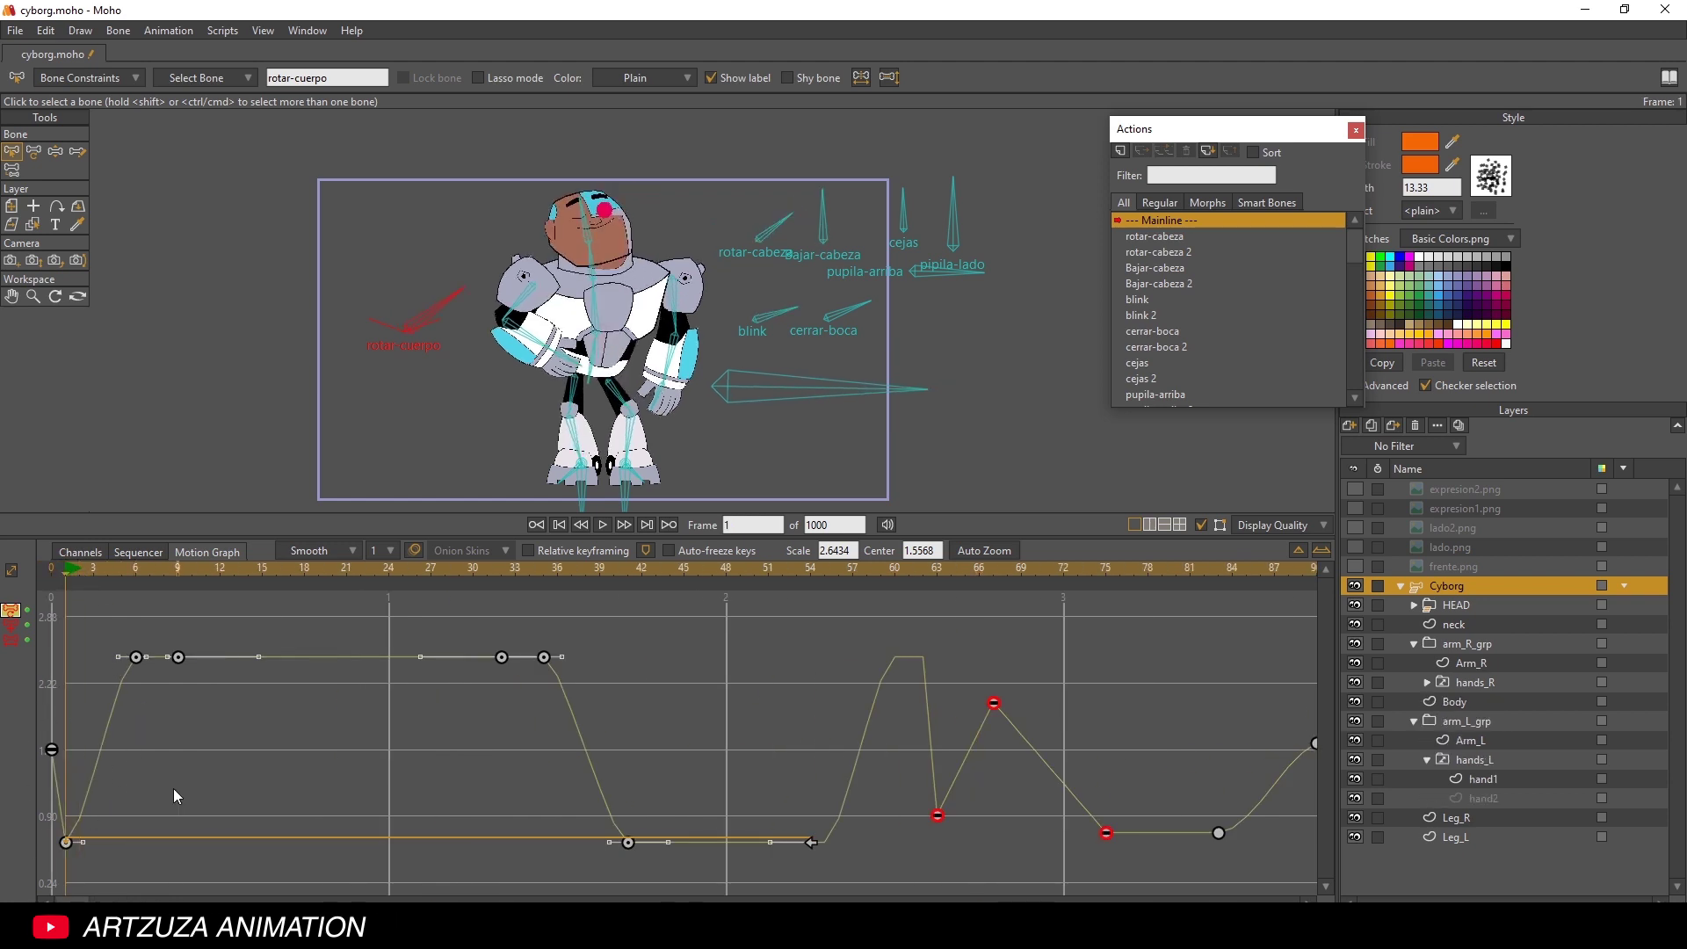
{"action": "scroll", "coordinate": [176, 782], "scroll_direction": "down", "scroll_amount": 5}
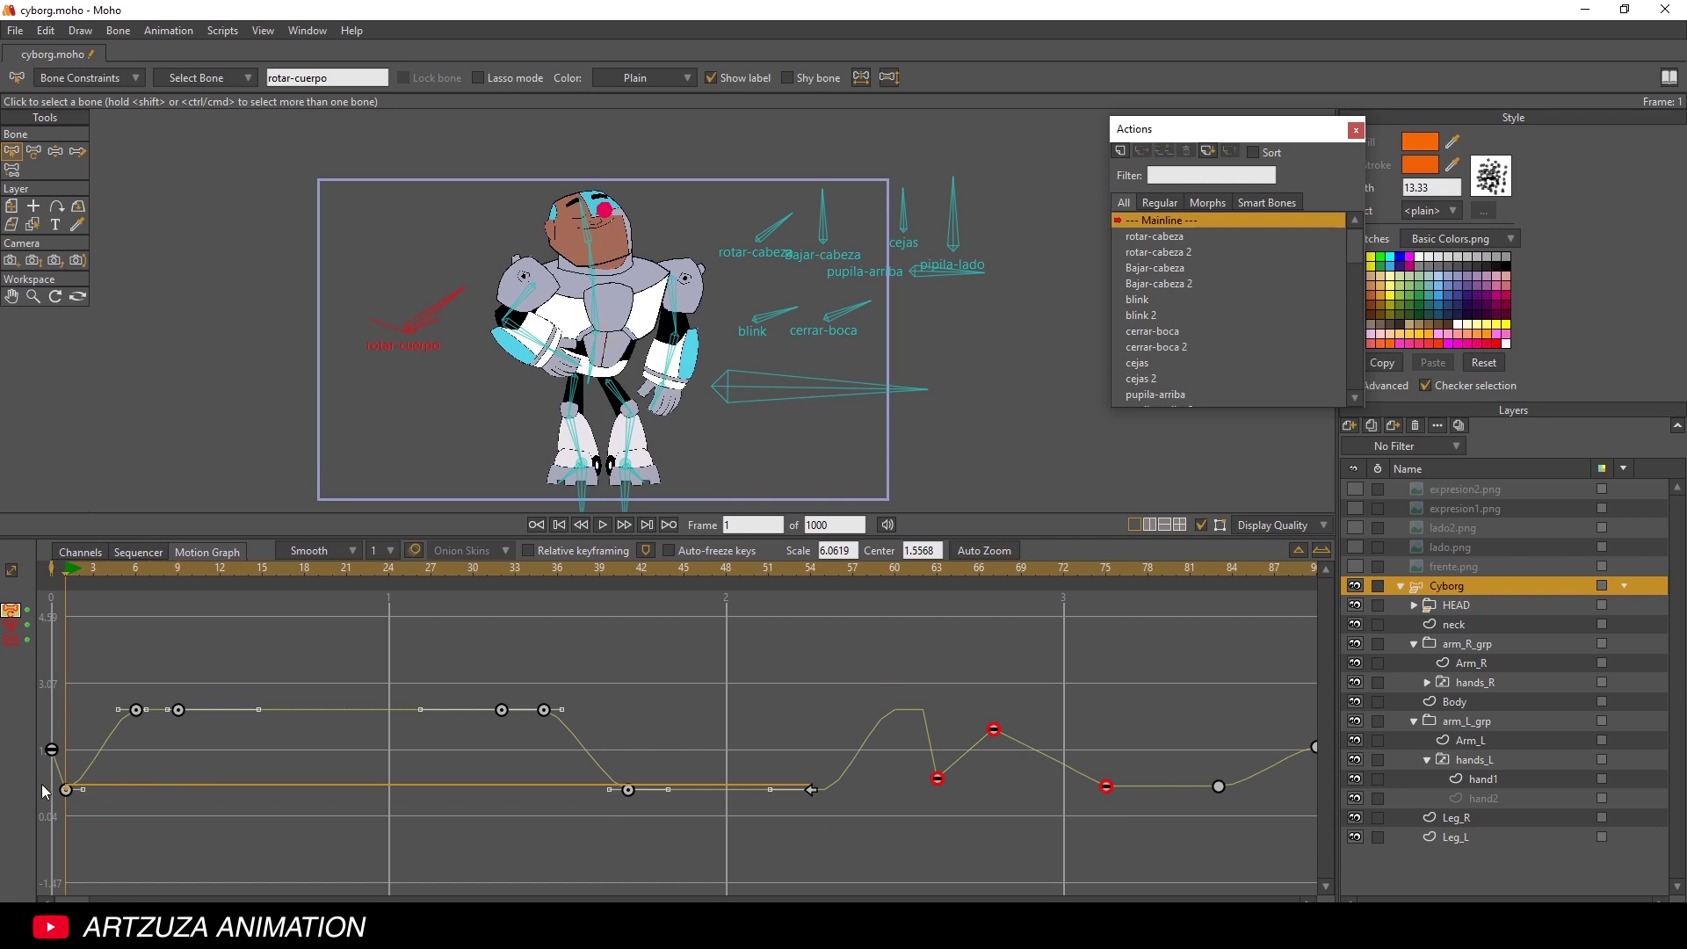
{"action": "left_click_drag", "start_coordinate": [83, 789], "coordinate": [129, 792]}
{"action": "scroll", "coordinate": [130, 729], "scroll_direction": "up", "scroll_amount": 3}
{"action": "scroll", "coordinate": [130, 725], "scroll_direction": "down", "scroll_amount": 2}
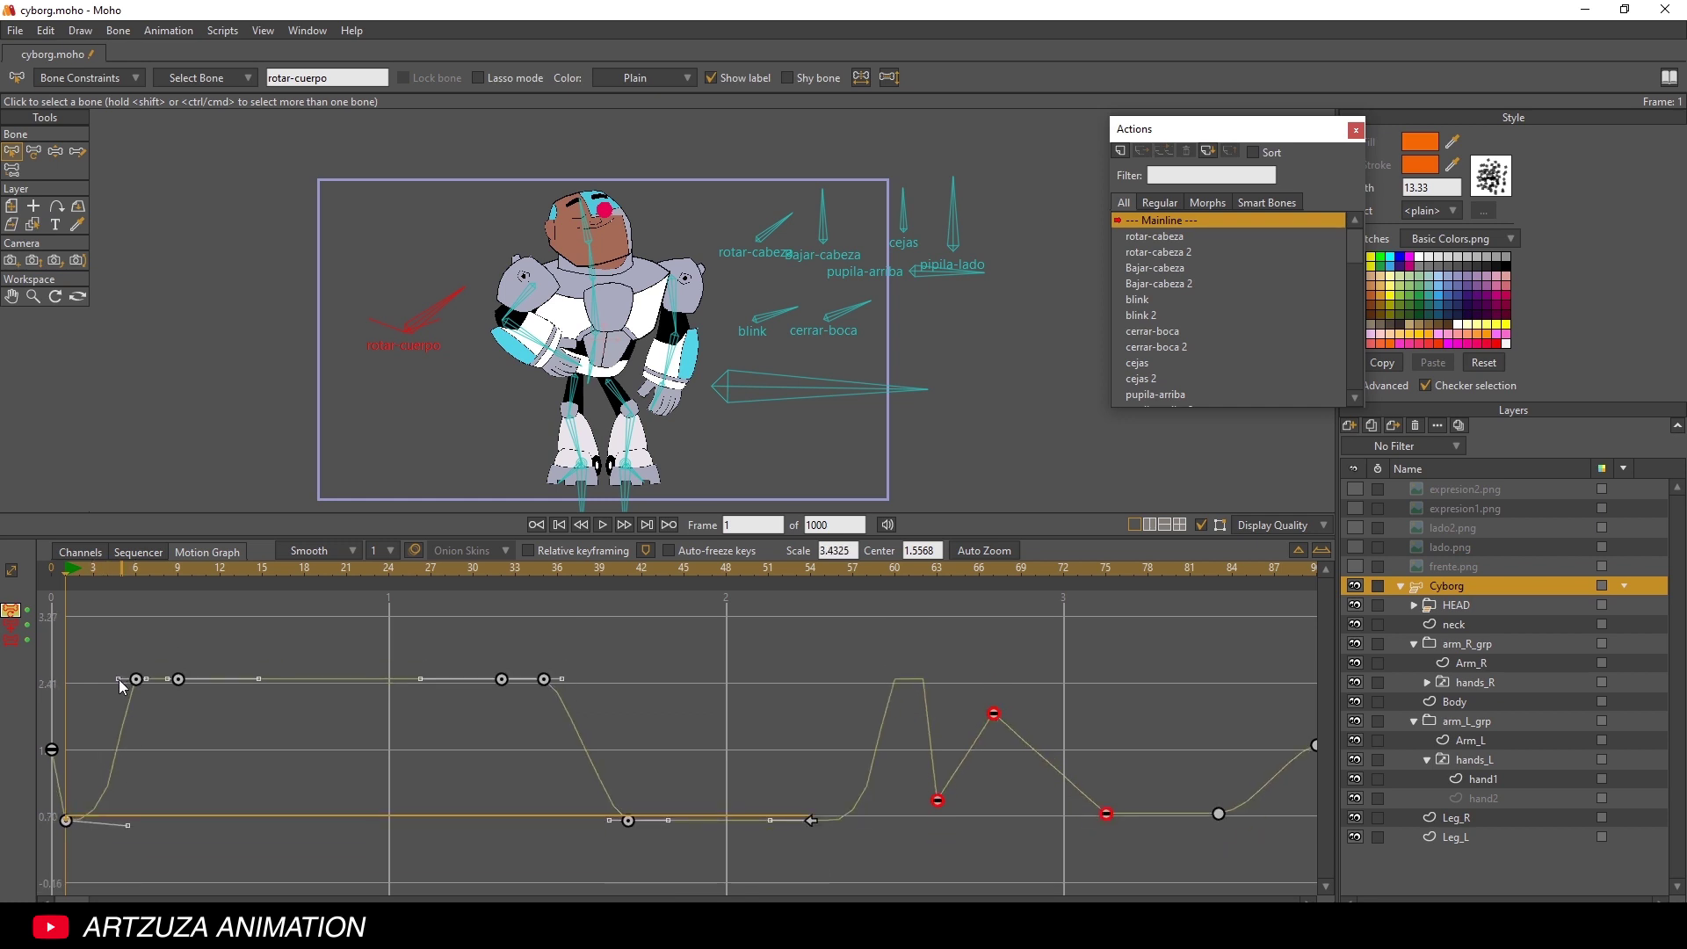
{"action": "left_click_drag", "start_coordinate": [118, 678], "coordinate": [81, 681]}
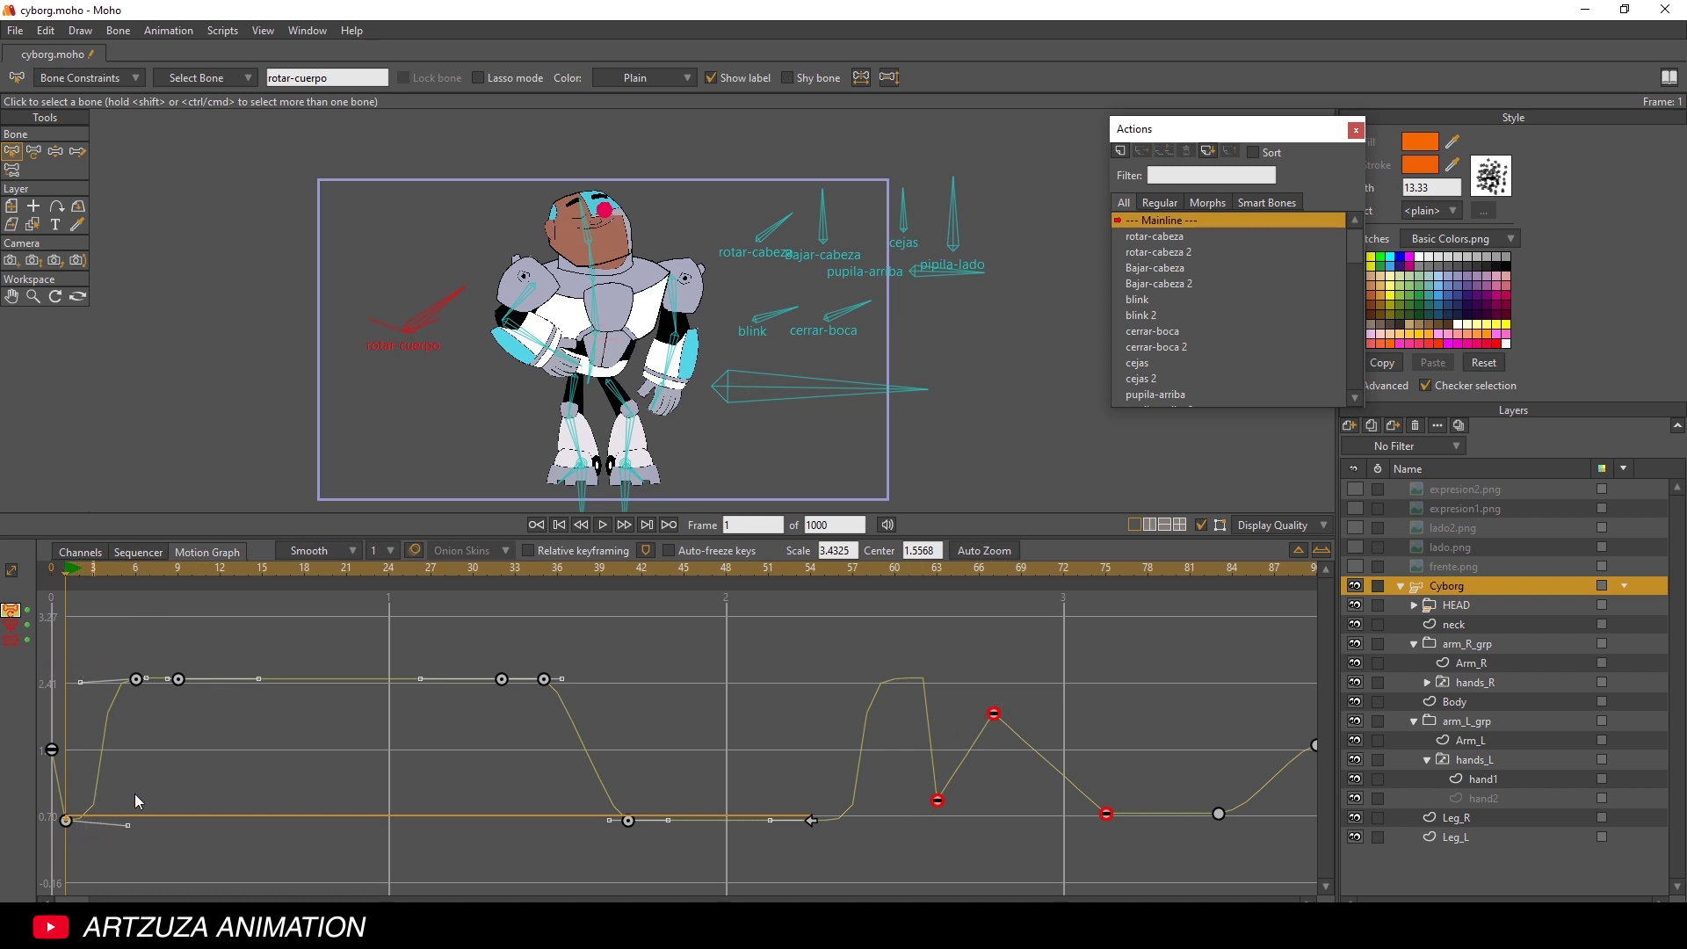
{"action": "key", "text": "ctrl+z"}
{"action": "key", "text": "ctrl+z"}
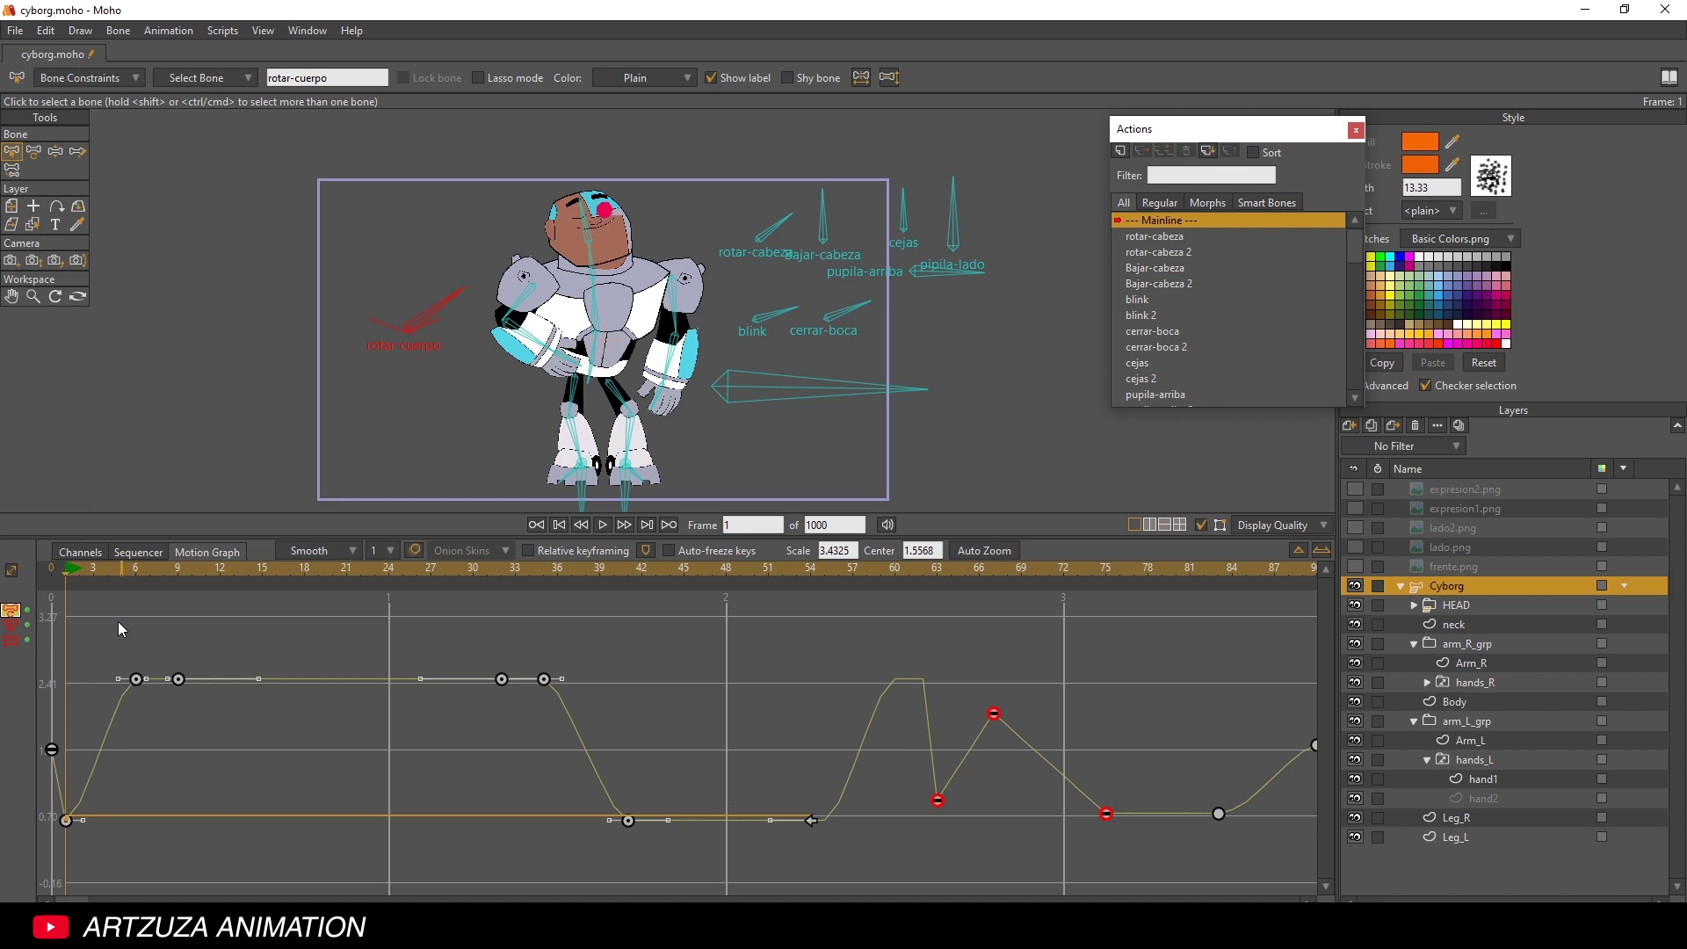
- Play the animation and scrub to frame 83 to compare the body motion with the shape of the rotation curve
{"action": "left_click_drag", "start_coordinate": [121, 635], "coordinate": [118, 678]}
{"action": "left_click_drag", "start_coordinate": [124, 630], "coordinate": [139, 713]}
{"action": "left_click_drag", "start_coordinate": [394, 762], "coordinate": [295, 761]}
{"action": "key", "text": "space"}
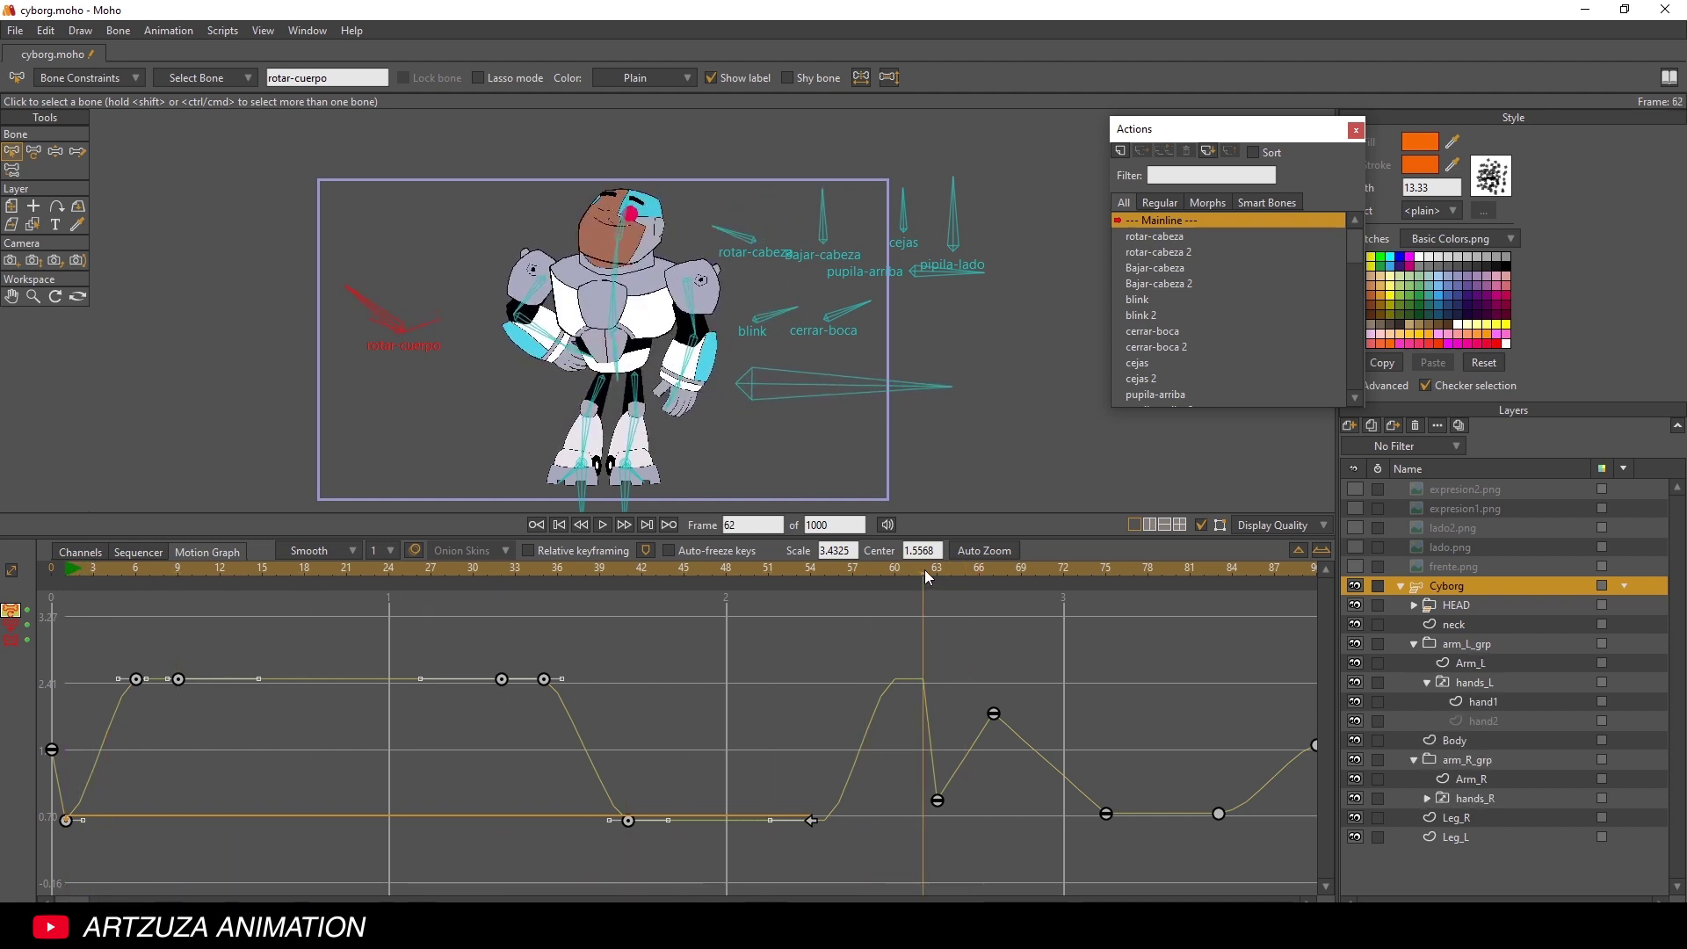
{"action": "left_click", "coordinate": [1019, 567]}
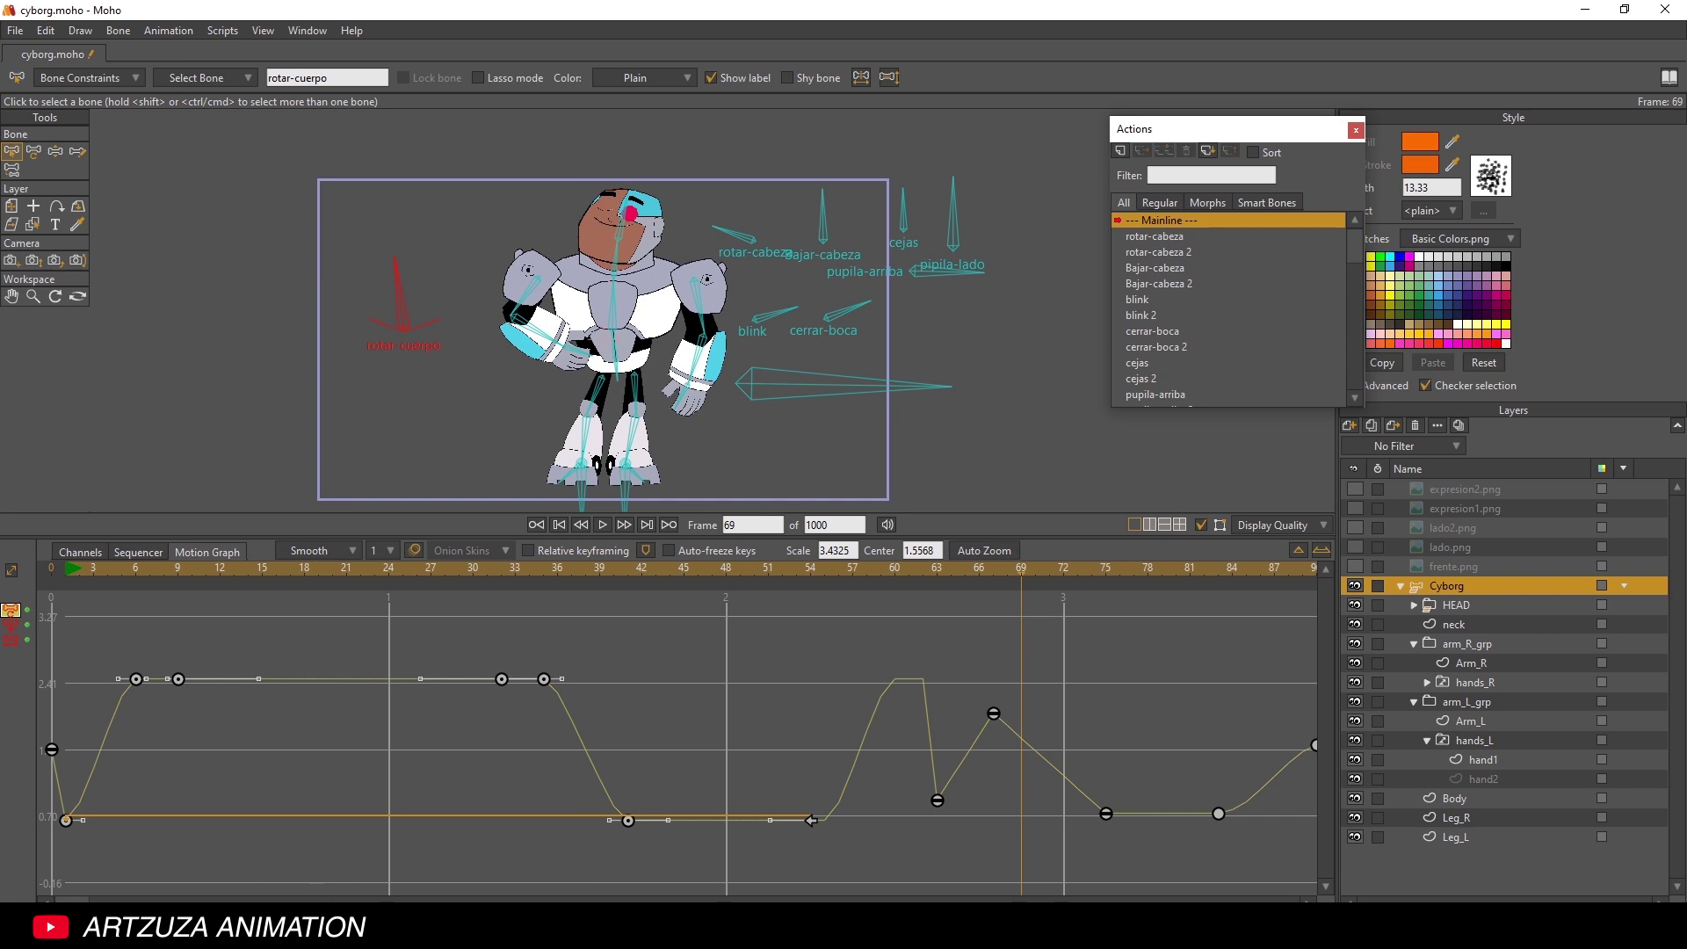
{"action": "scroll", "coordinate": [562, 565], "scroll_direction": "right", "scroll_amount": 10}
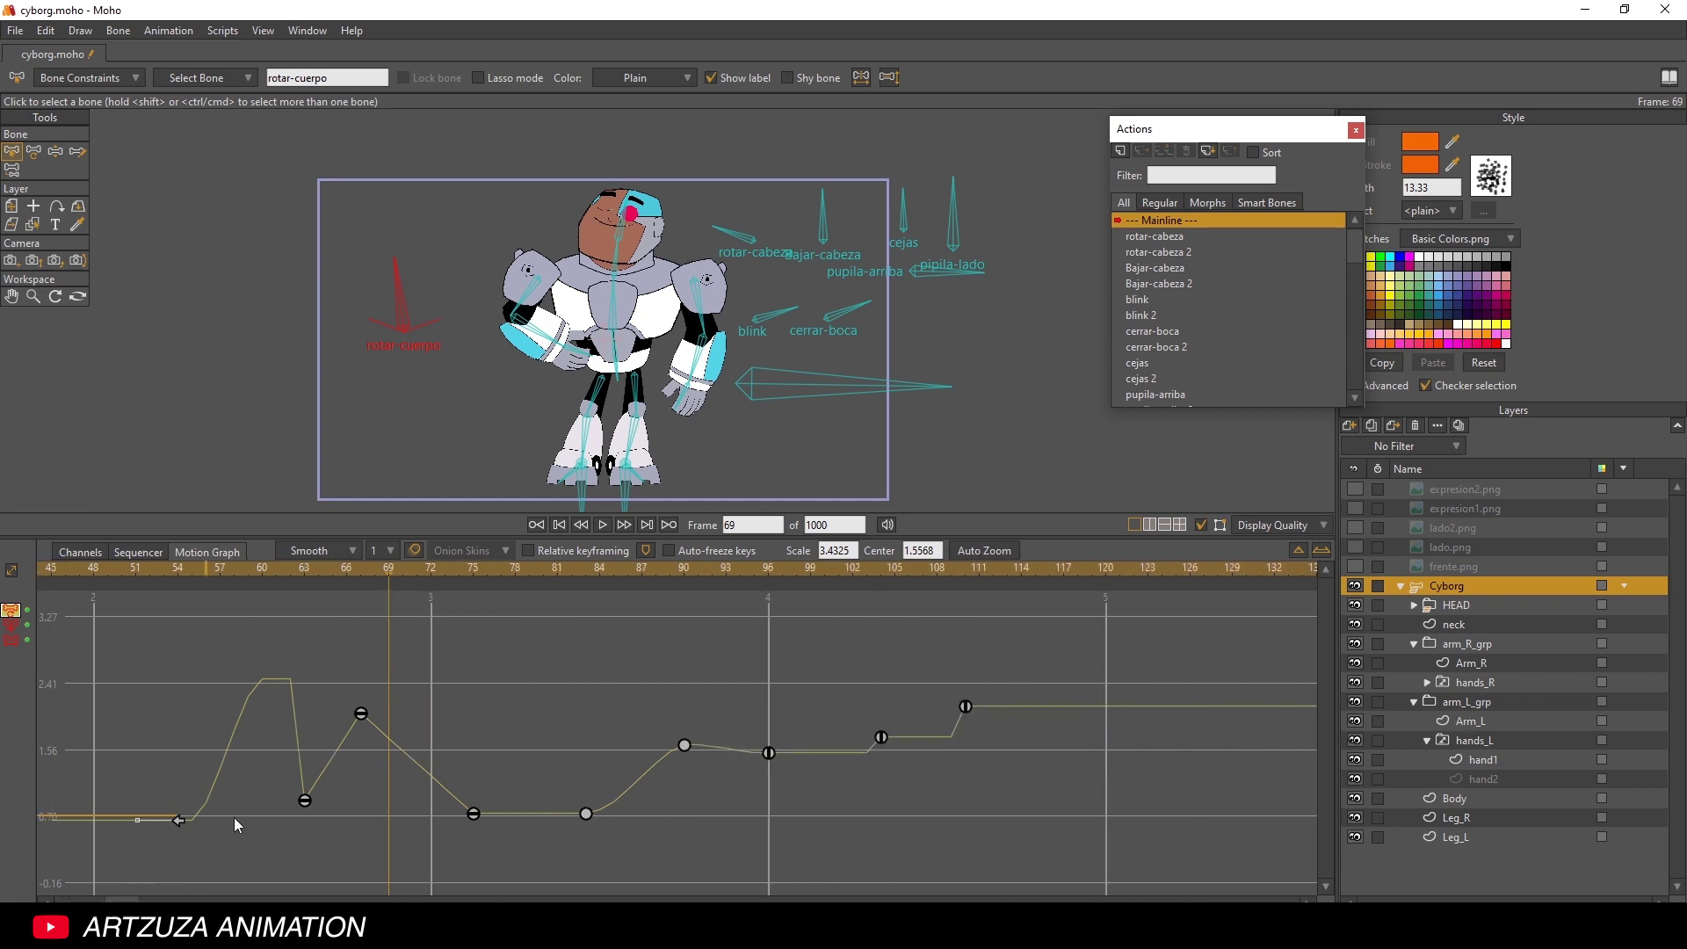
{"action": "left_click_drag", "start_coordinate": [562, 567], "coordinate": [589, 593]}
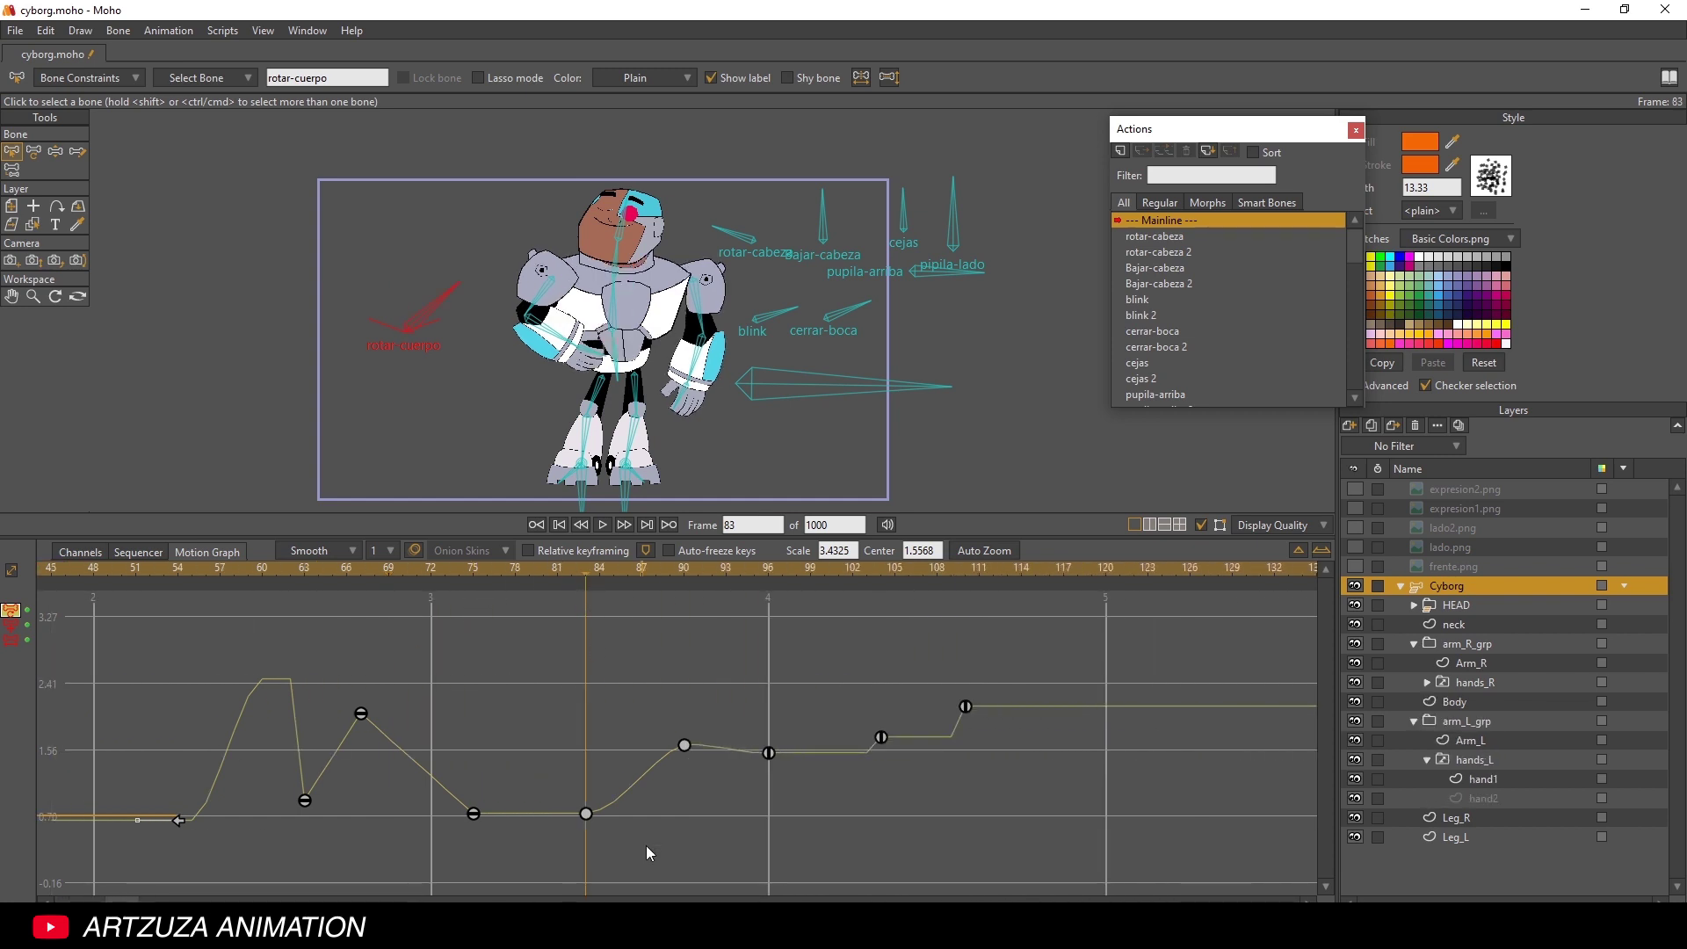
- Examine the smooth keyframes at frames 83 and 90 and the step keyframe at frame 96, and review the default interpolation options
{"action": "scroll", "coordinate": [623, 829], "scroll_direction": "up", "scroll_amount": 3}
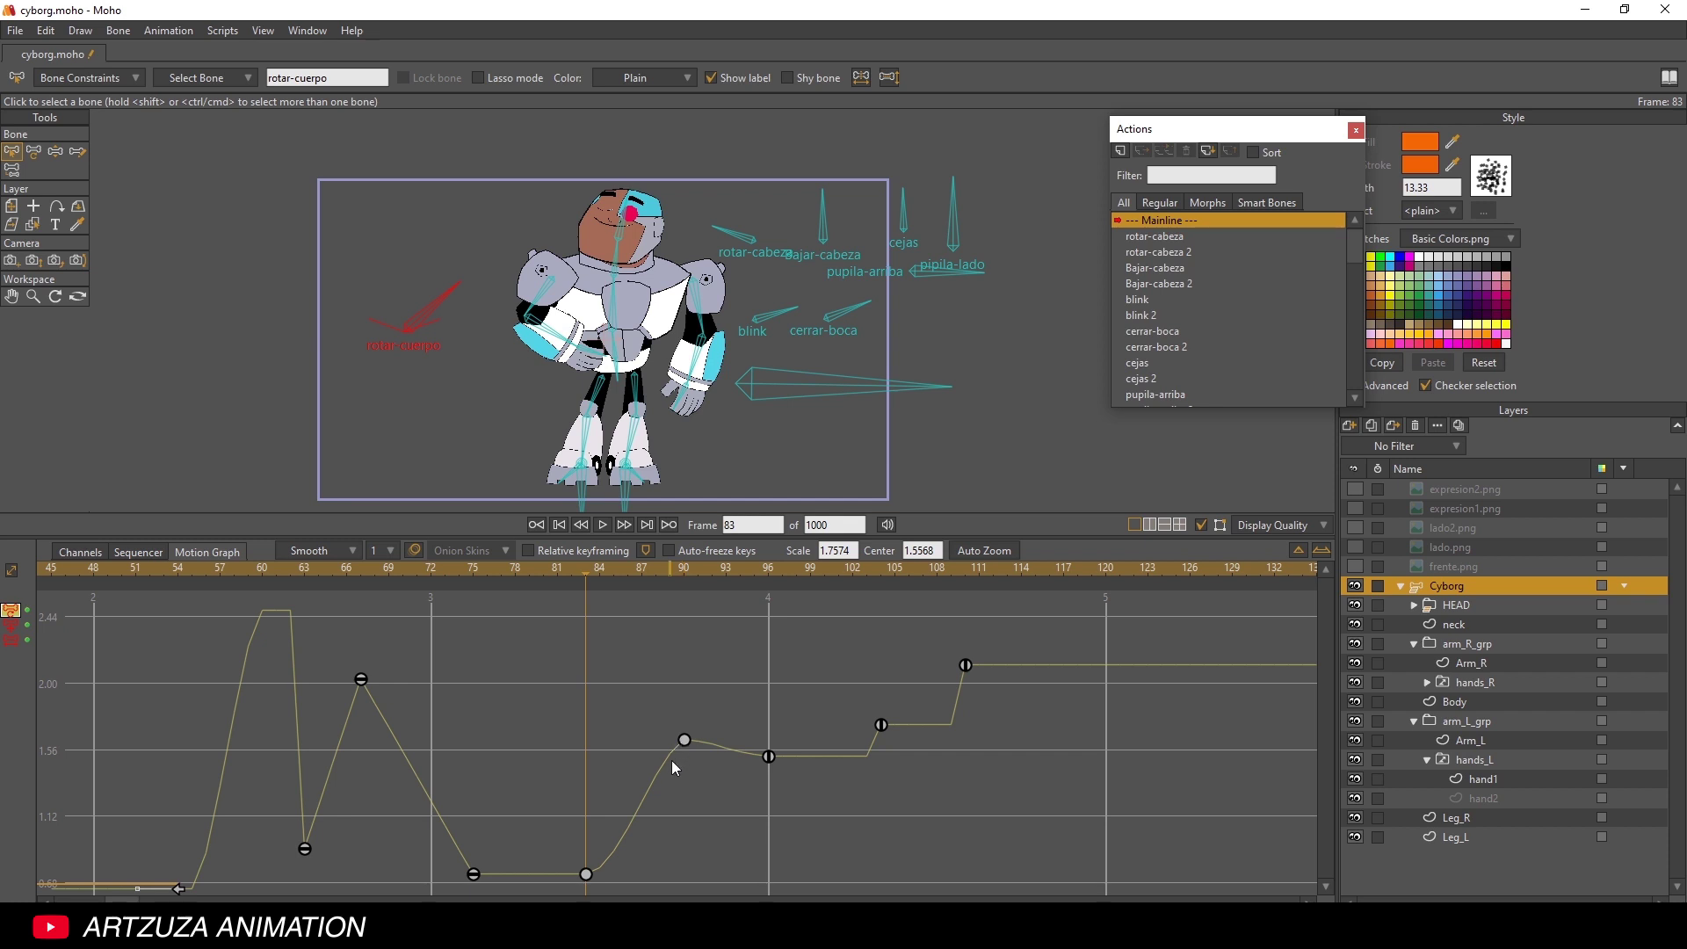
{"action": "left_click", "coordinate": [685, 739]}
{"action": "left_click", "coordinate": [586, 873]}
{"action": "left_click_drag", "start_coordinate": [555, 650], "coordinate": [698, 879]}
{"action": "left_click", "coordinate": [766, 771]}
{"action": "left_click", "coordinate": [767, 759]}
{"action": "left_click", "coordinate": [329, 548]}
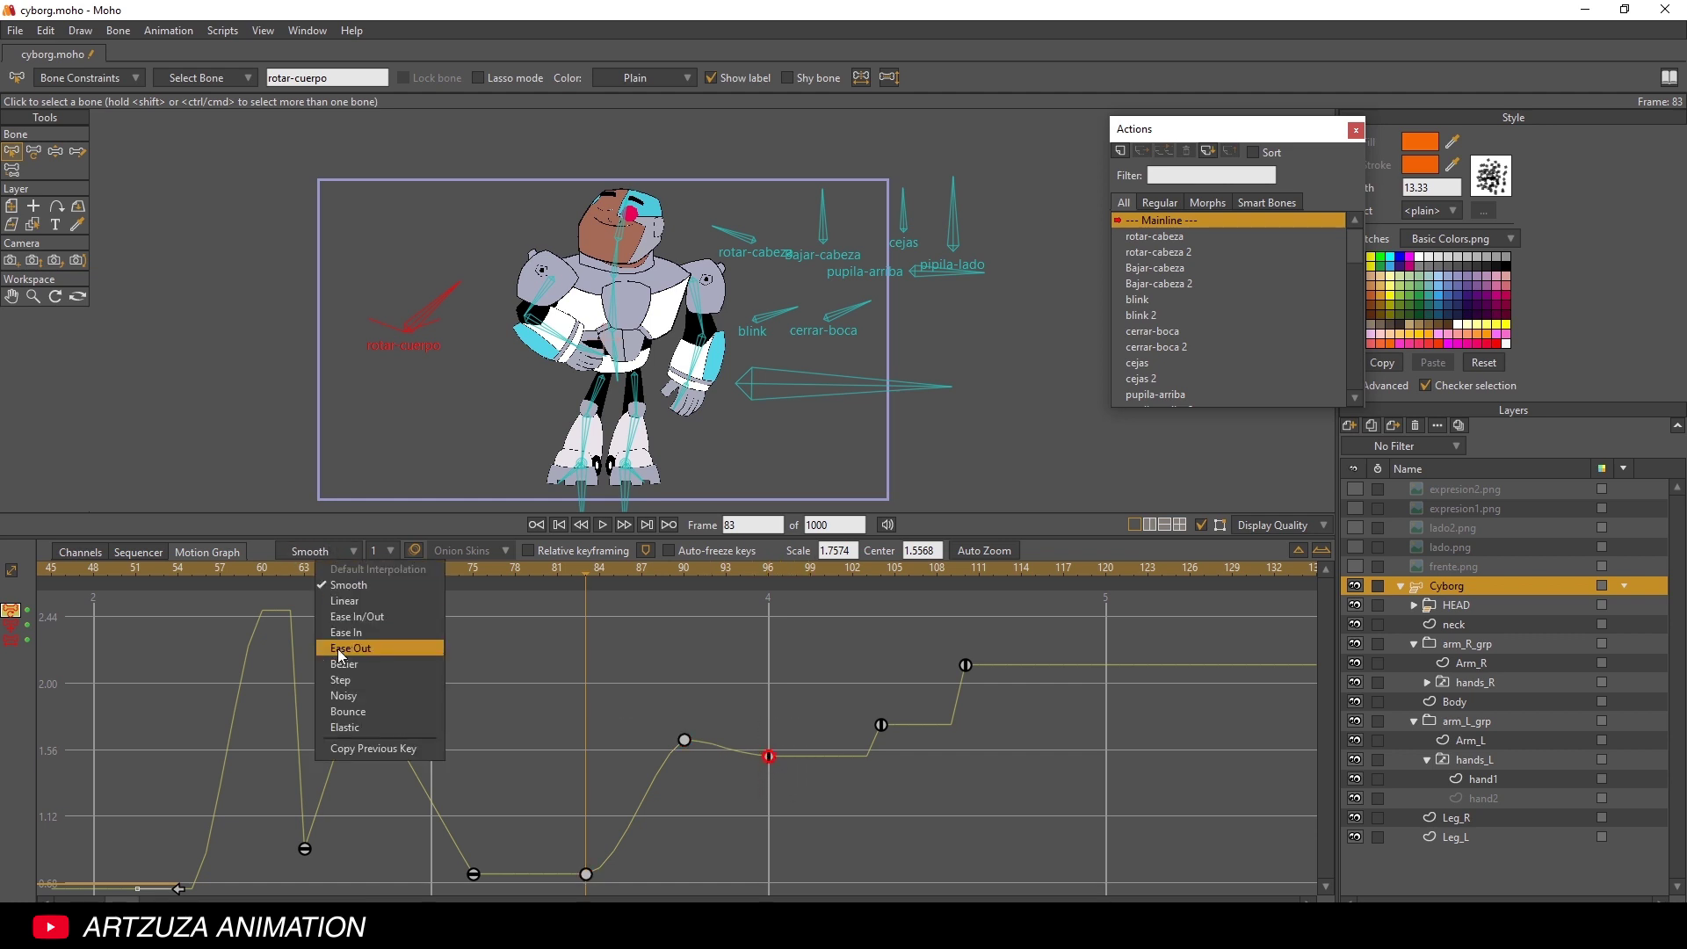
{"action": "left_click", "coordinate": [796, 786]}
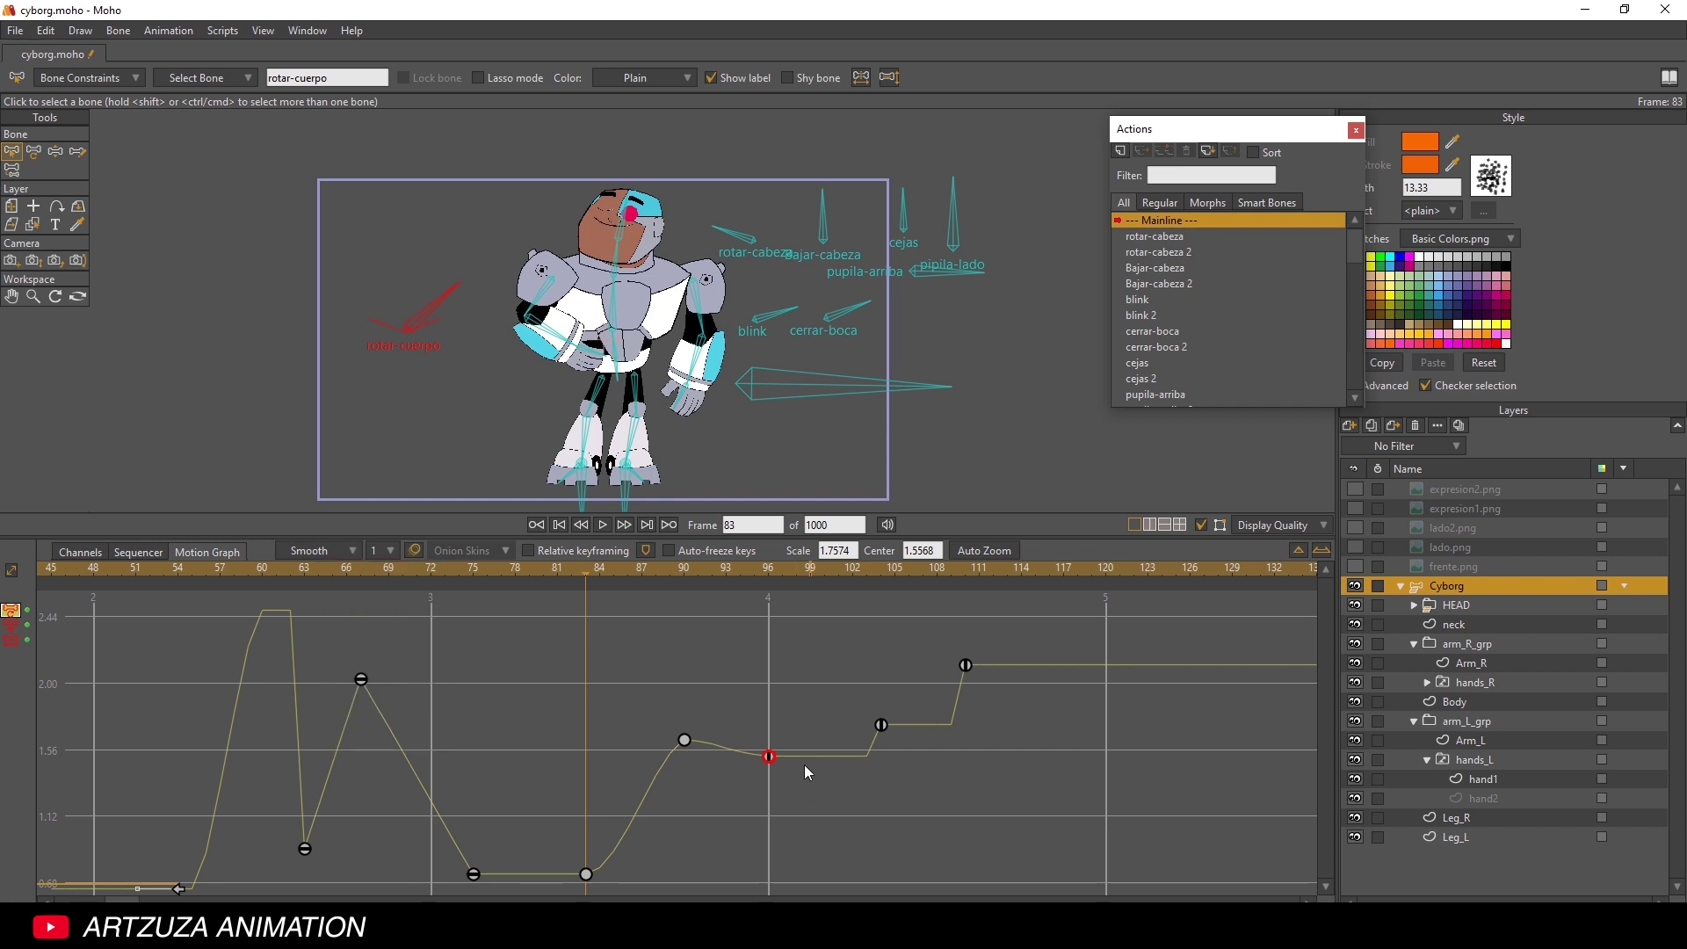
- Scrub between frames 96 and 104 to examine the step keyframes' effect on the body rotation, and return to frame 47
{"action": "left_click", "coordinate": [770, 576]}
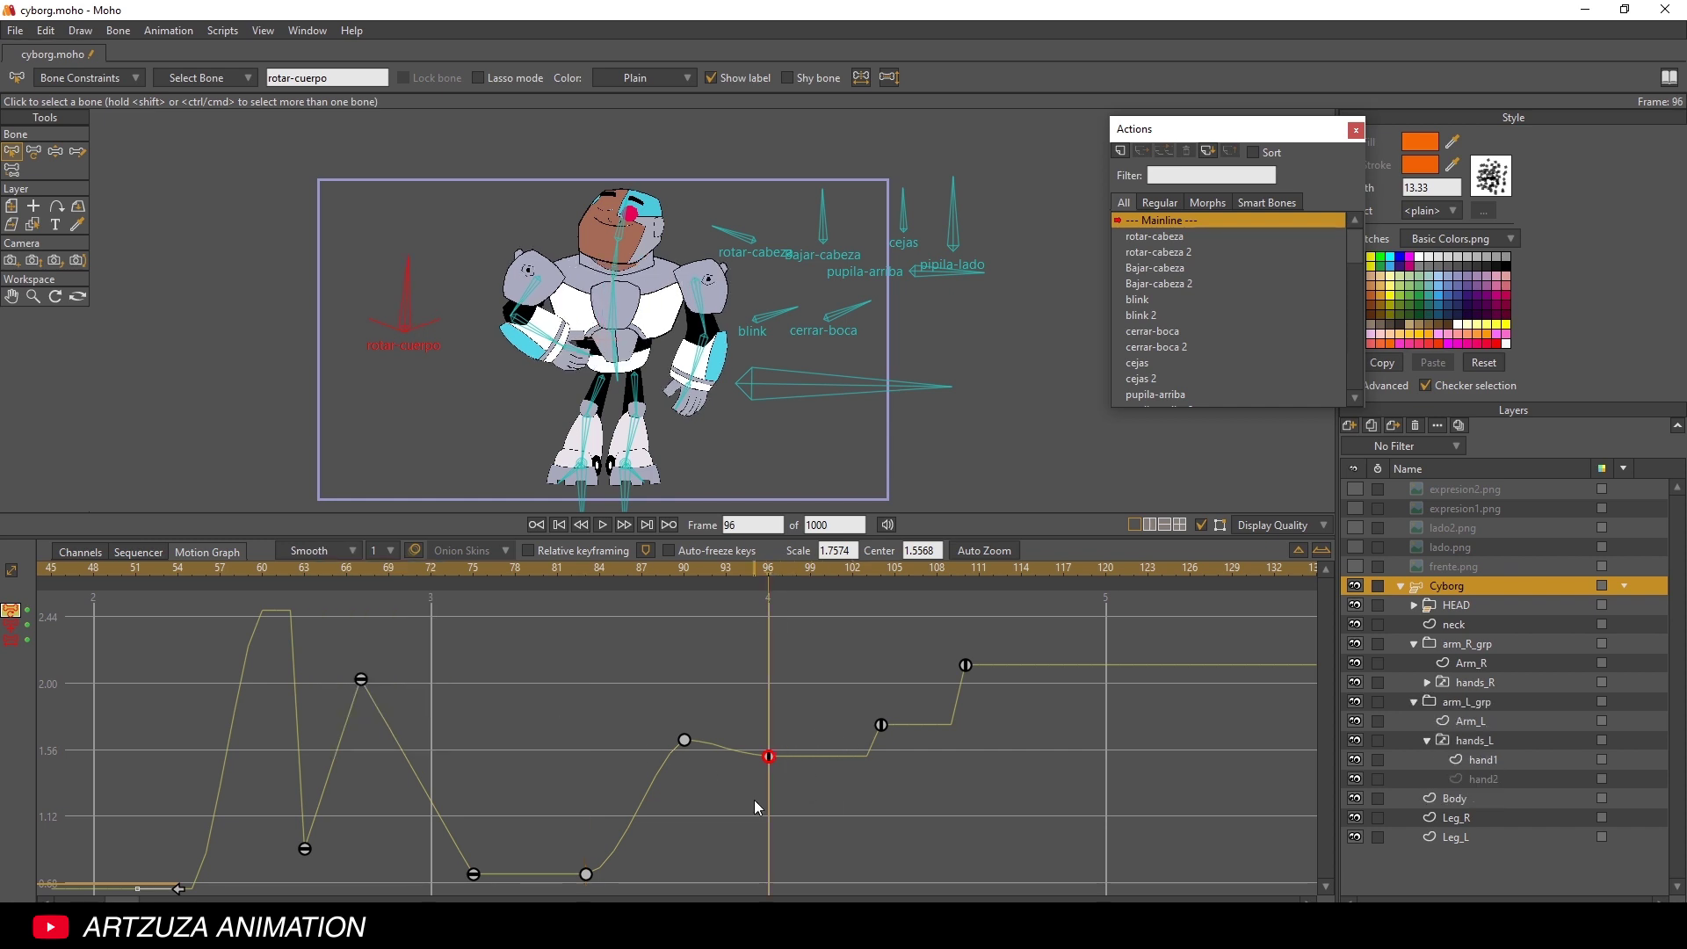
{"action": "left_click", "coordinate": [770, 756]}
{"action": "left_click_drag", "start_coordinate": [775, 571], "coordinate": [877, 601]}
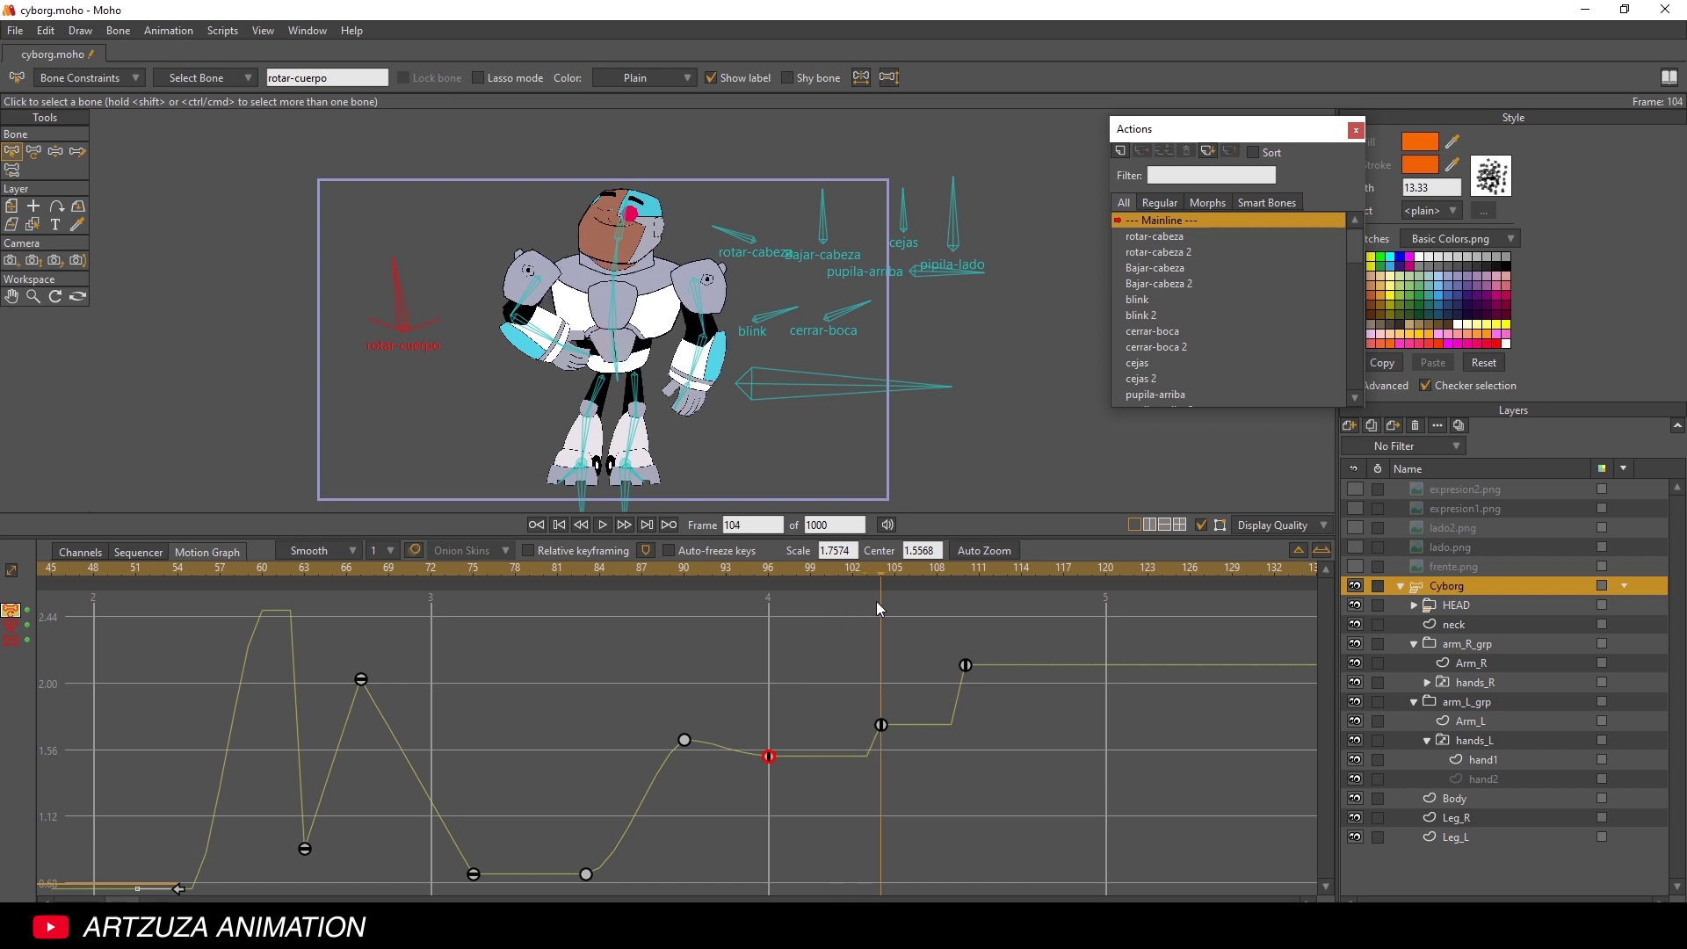
{"action": "left_click", "coordinate": [332, 219]}
{"action": "left_click", "coordinate": [404, 331]}
{"action": "left_click_drag", "start_coordinate": [862, 570], "coordinate": [756, 596]}
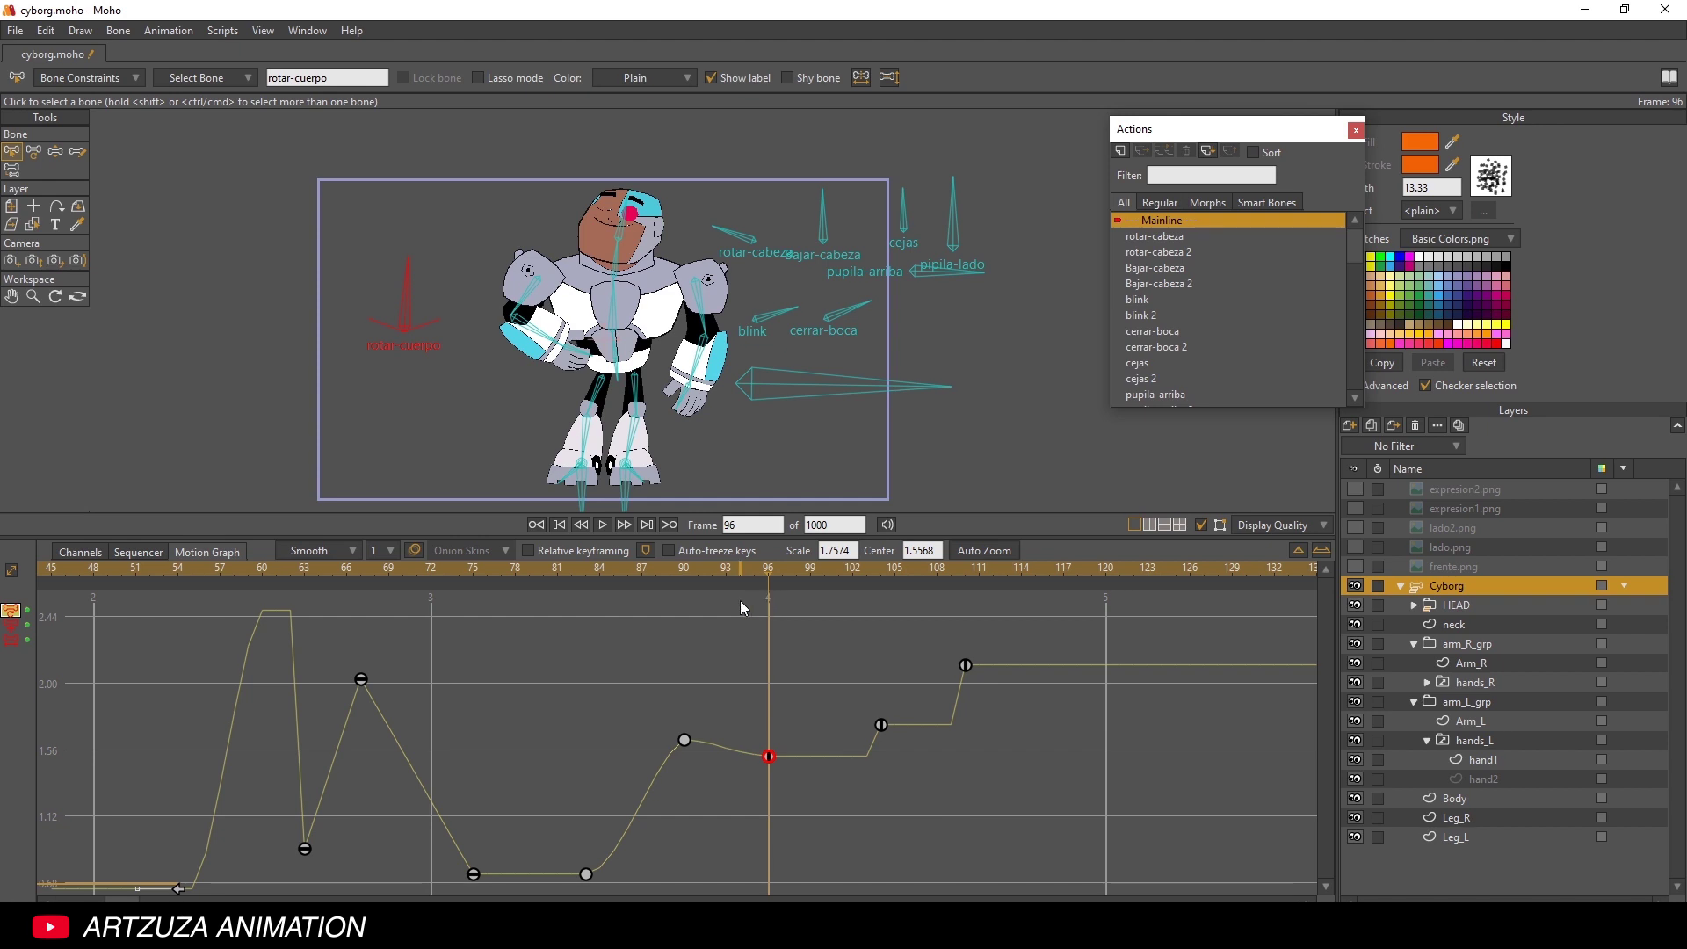
{"action": "left_click", "coordinate": [781, 571]}
{"action": "left_click_drag", "start_coordinate": [773, 572], "coordinate": [81, 603]}
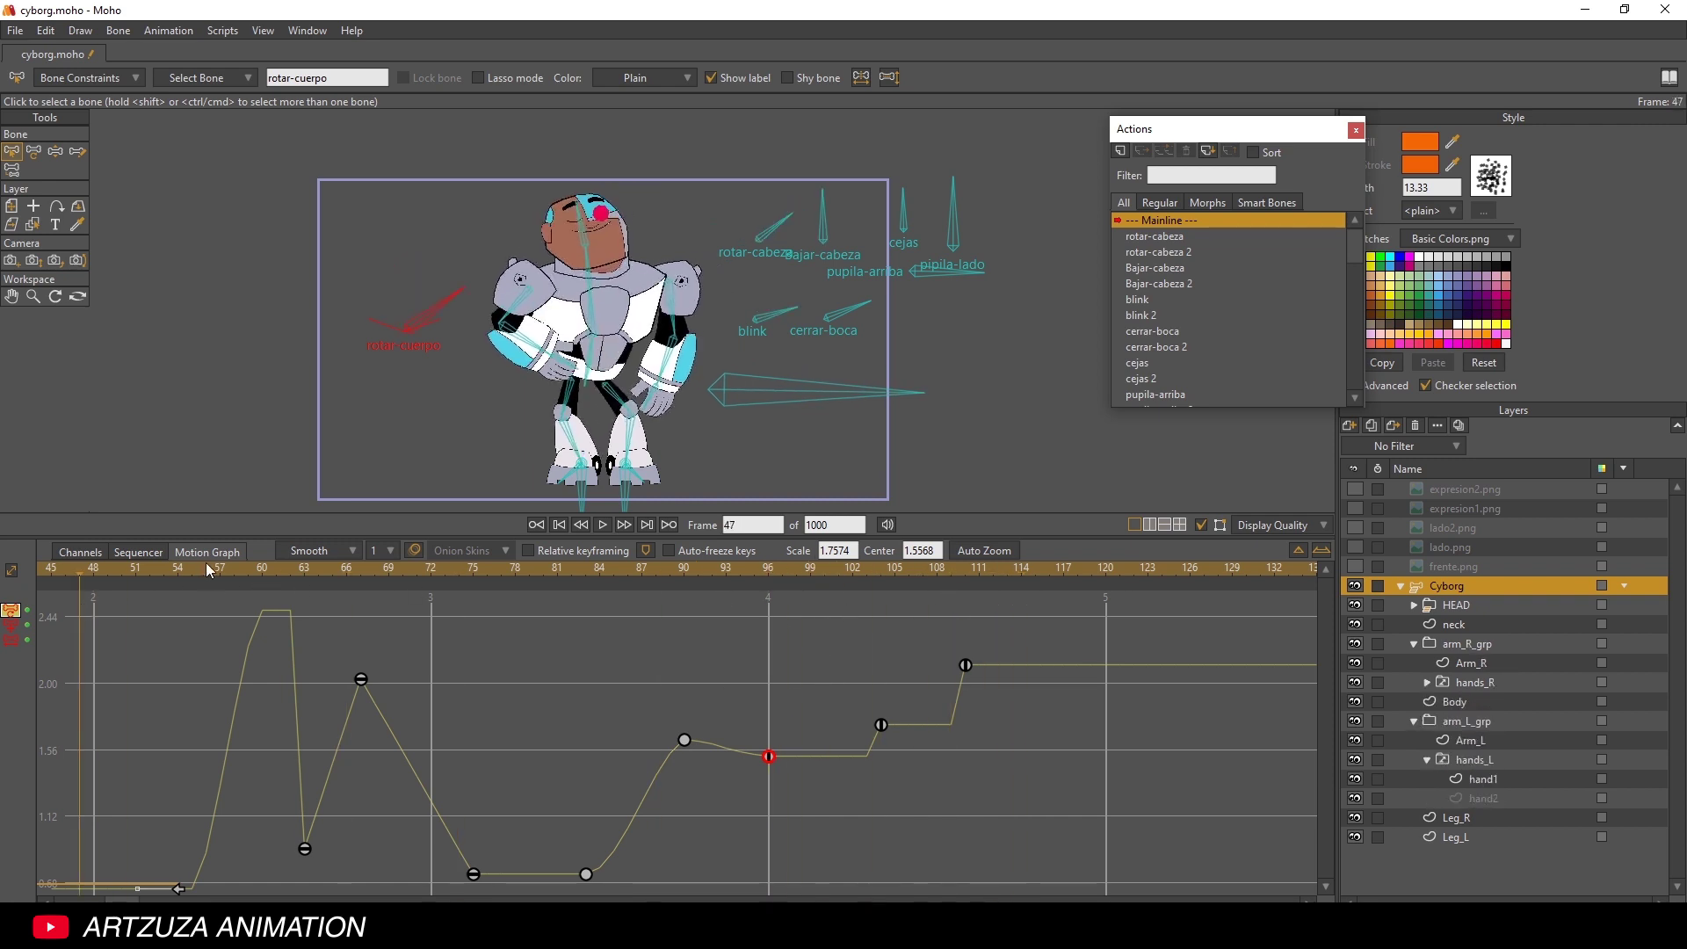
- Delete all the Cyborg keyframes from frame 63 to frame 110 in the channels view
{"action": "left_click", "coordinate": [80, 551]}
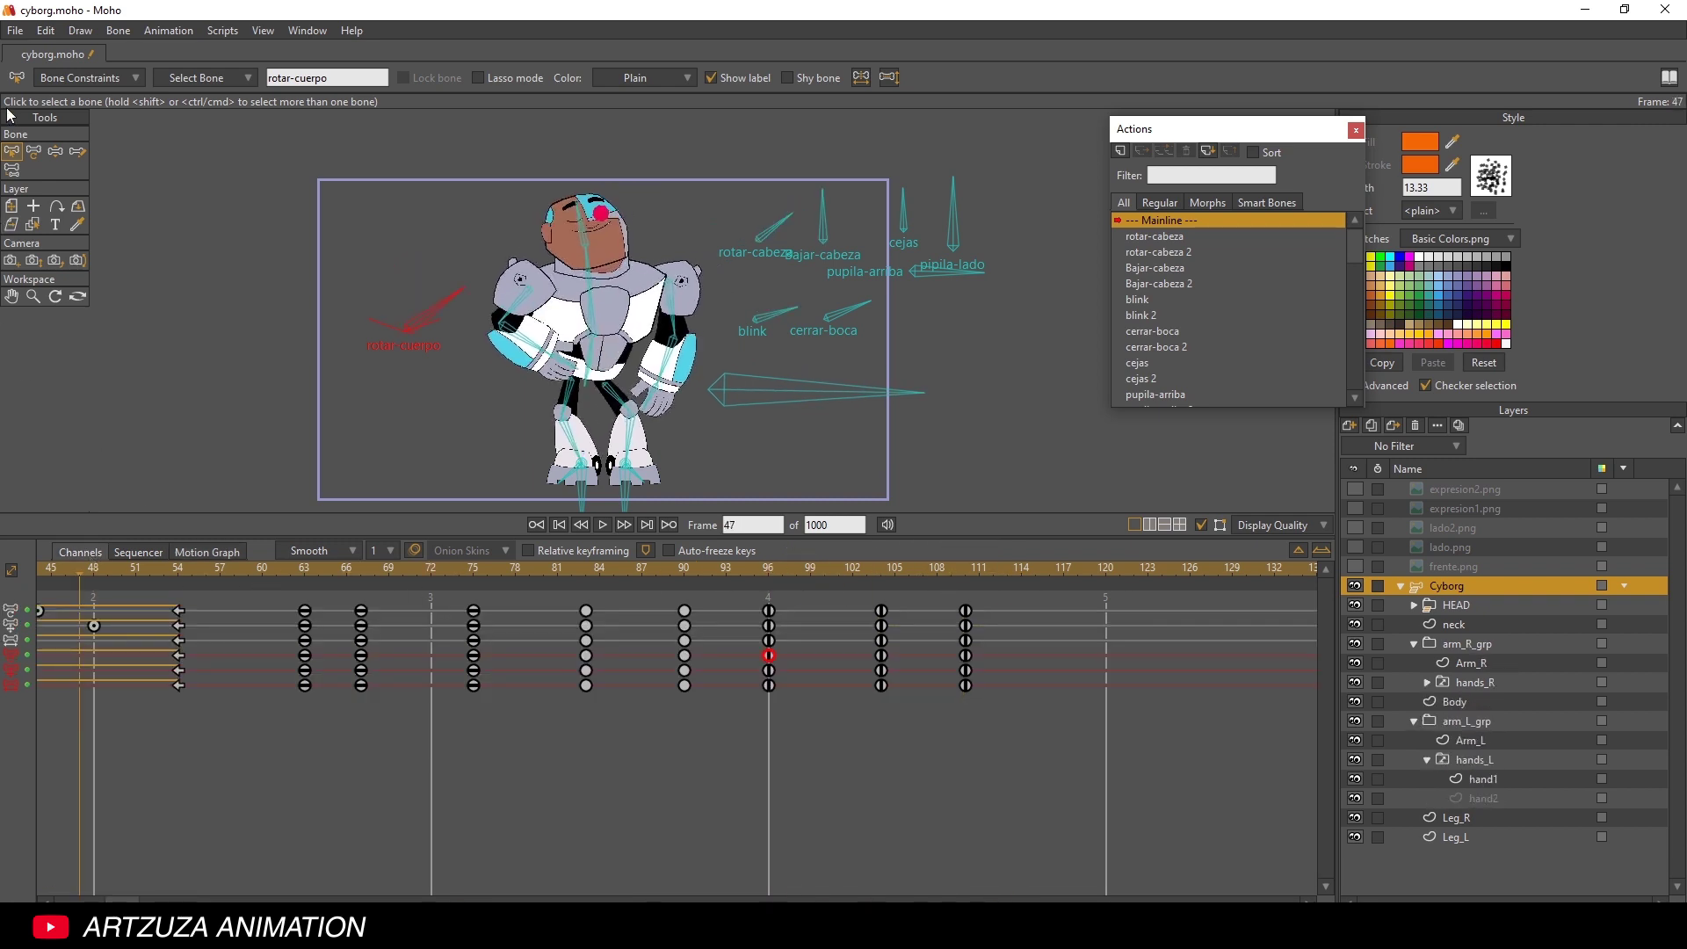
{"action": "left_click_drag", "start_coordinate": [279, 600], "coordinate": [1012, 751]}
{"action": "key", "text": "Delete"}
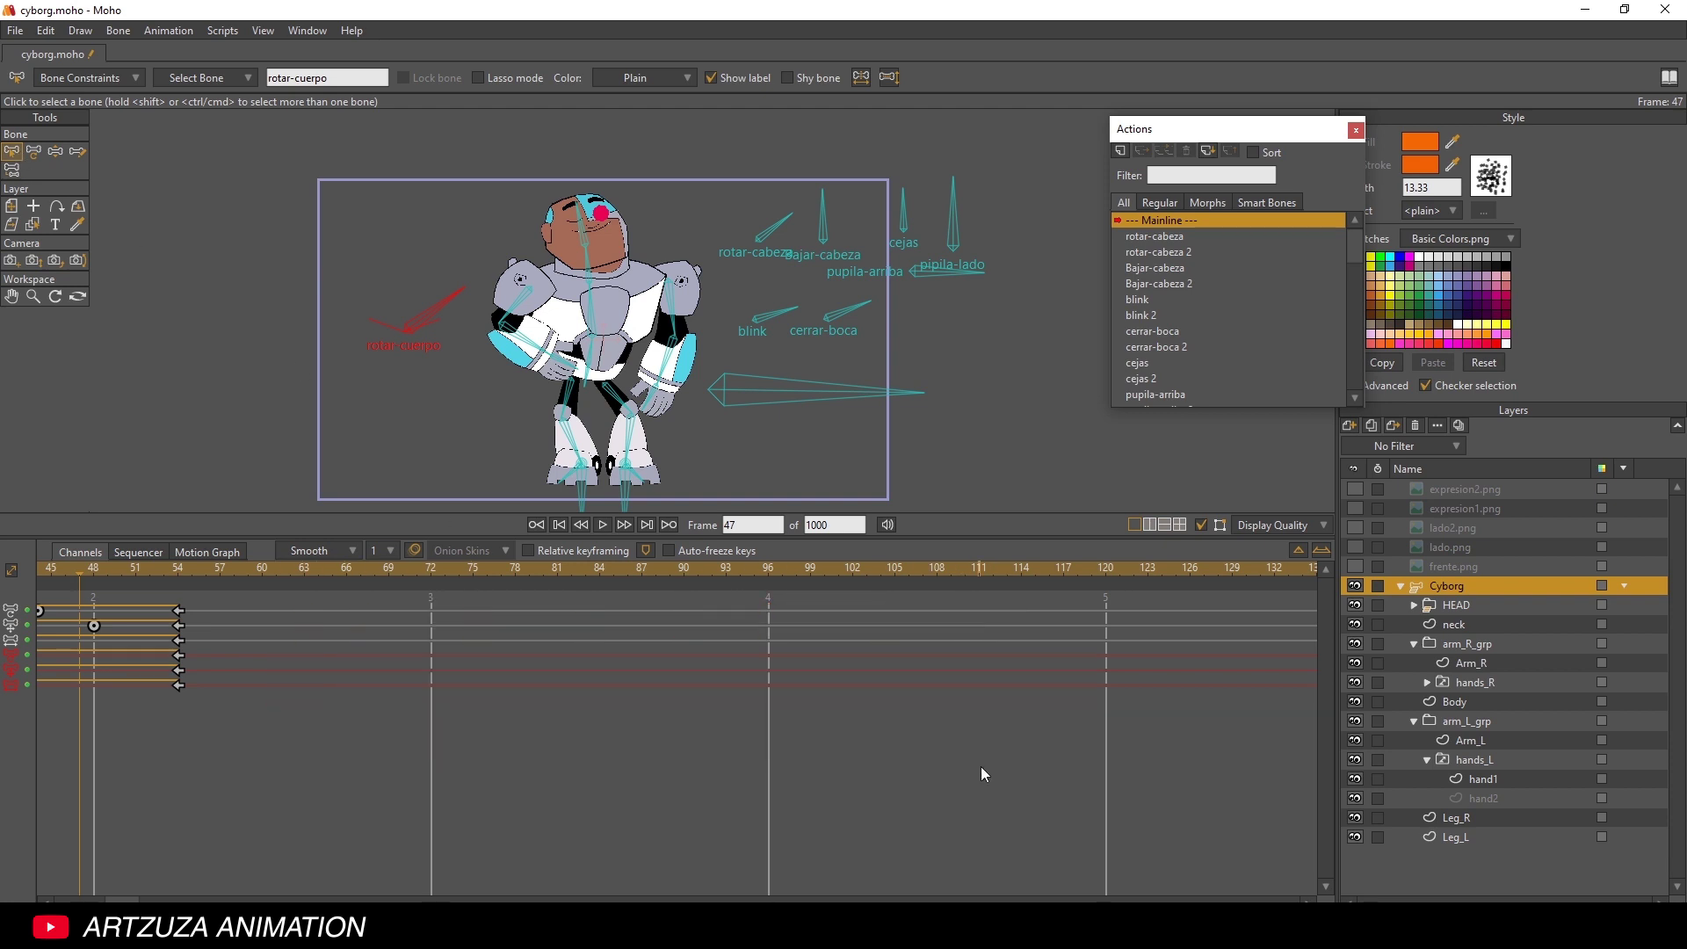
- Go to frame 2 and select bone B1 beside the character
{"action": "scroll", "coordinate": [527, 703], "scroll_direction": "left", "scroll_amount": 5}
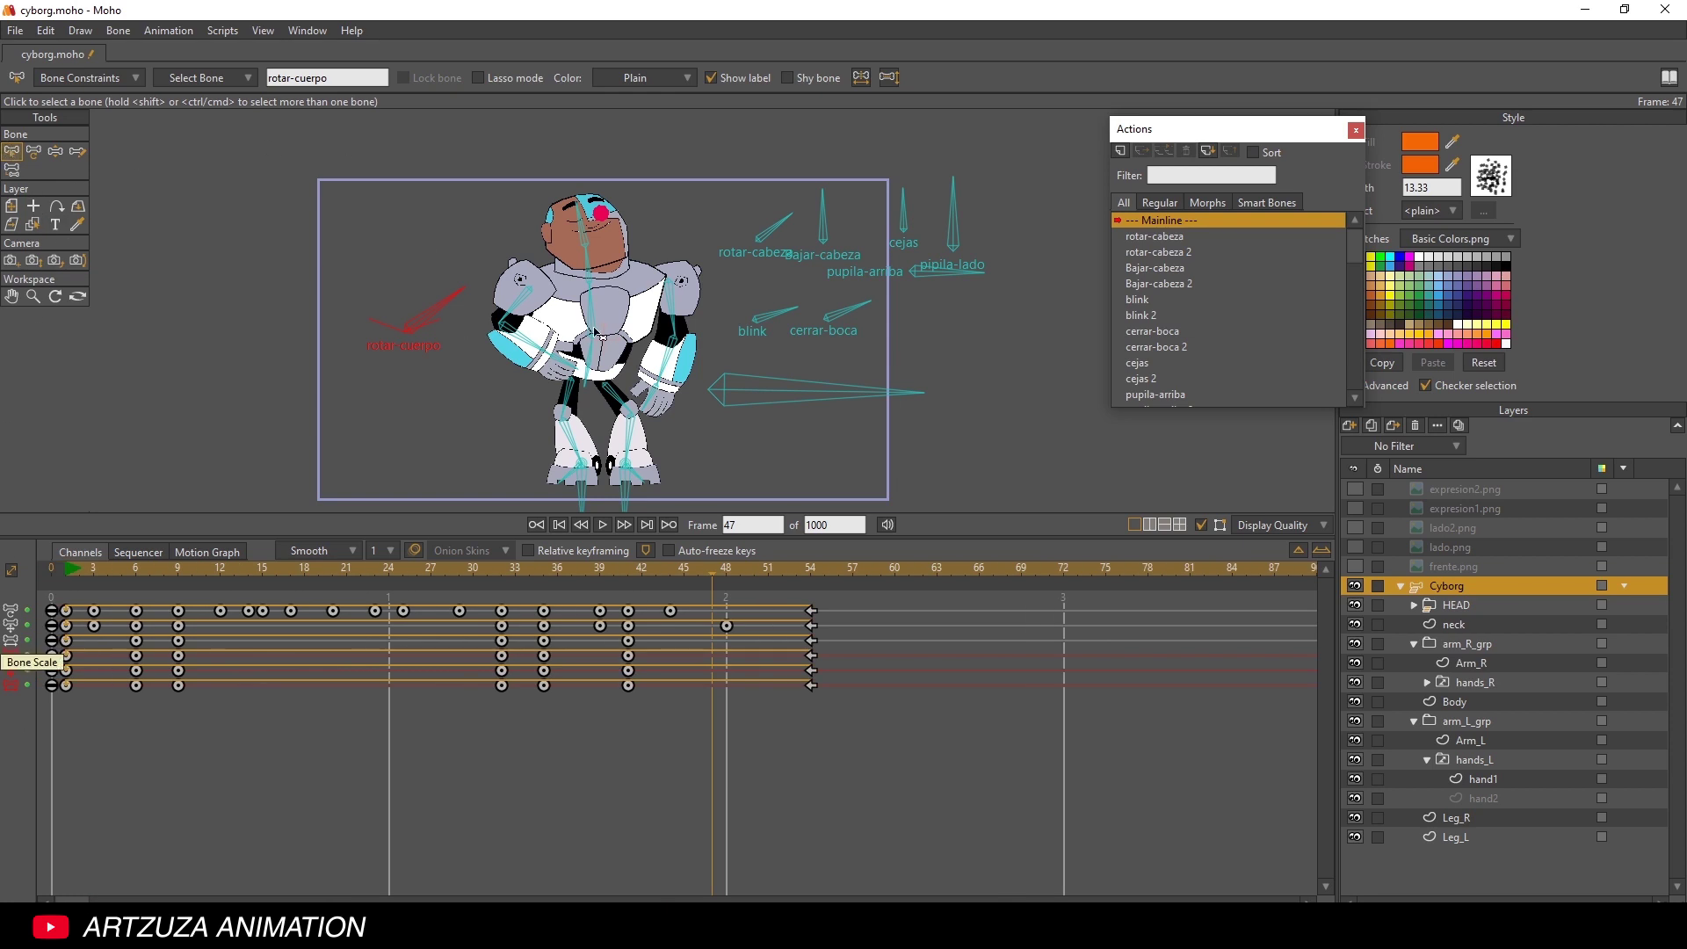
{"action": "scroll", "coordinate": [601, 334], "scroll_direction": "up", "scroll_amount": 1}
{"action": "left_click", "coordinate": [778, 383]}
{"action": "left_click", "coordinate": [79, 568]}
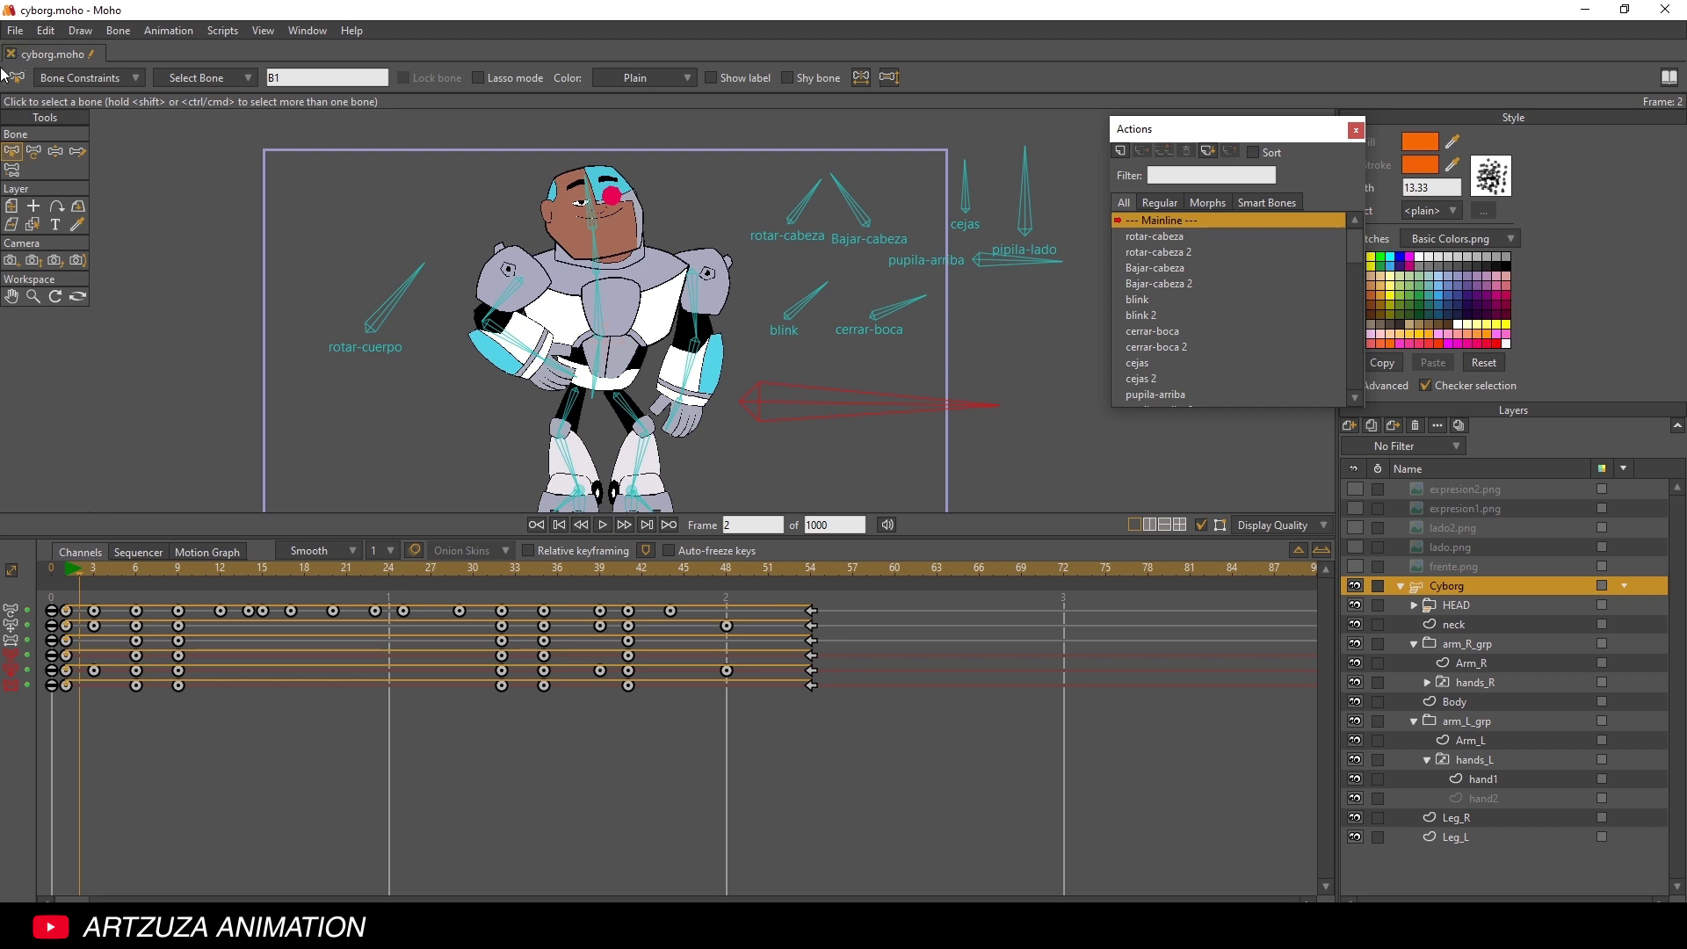
{"action": "left_click", "coordinate": [751, 365]}
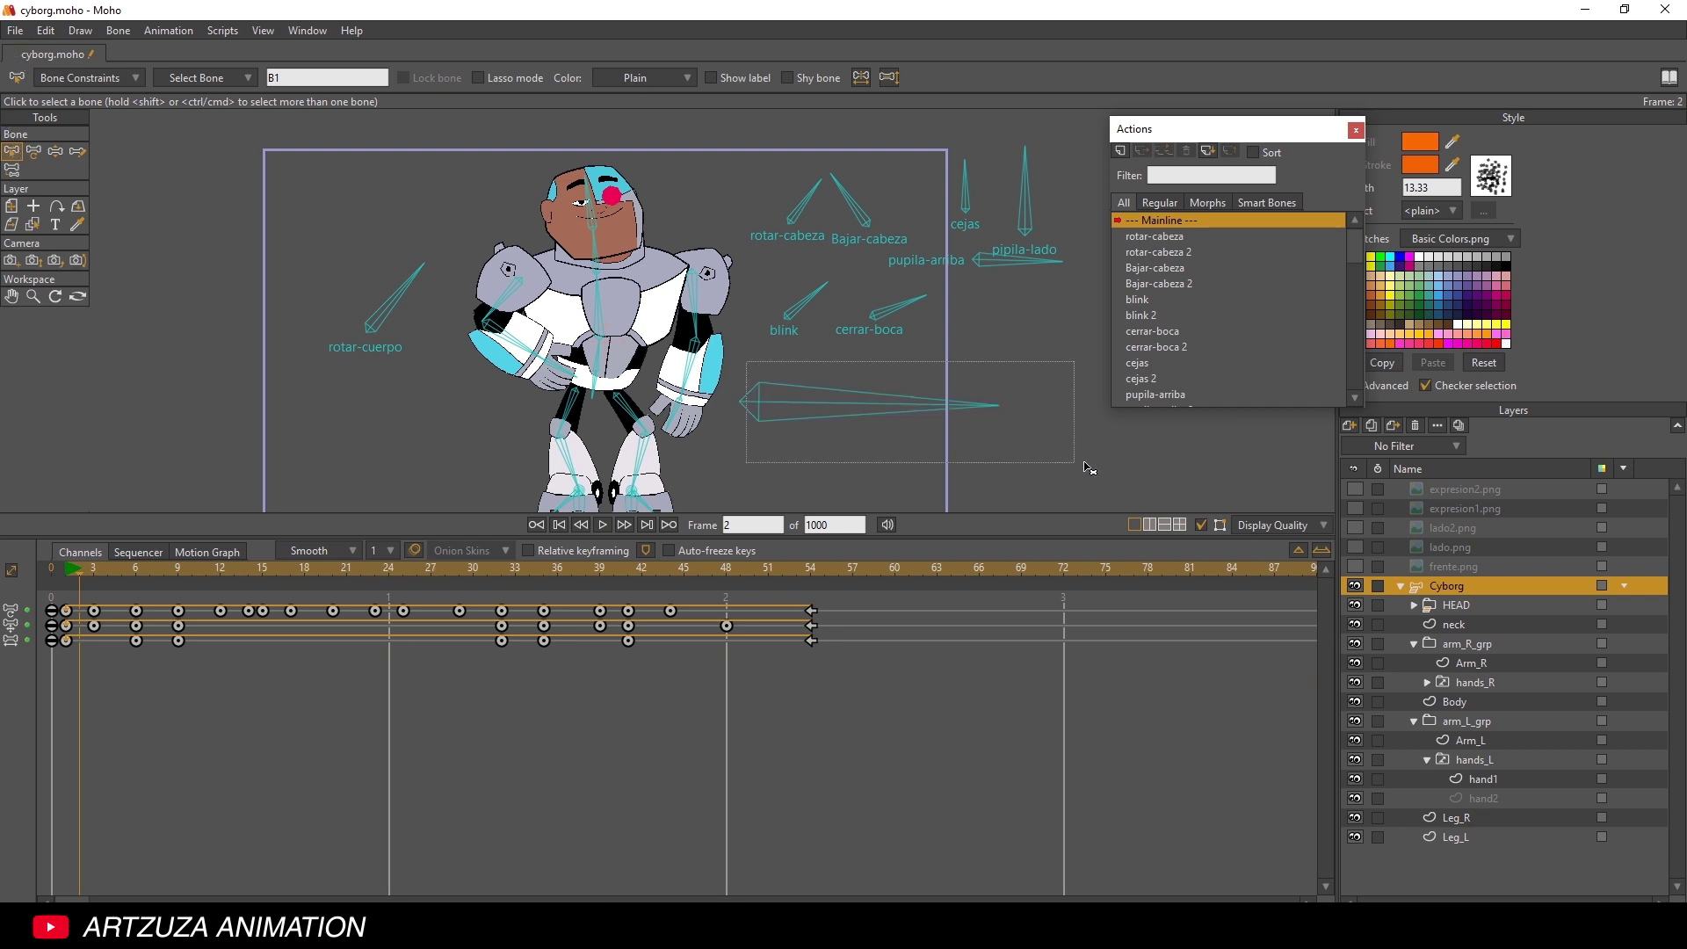
{"action": "left_click", "coordinate": [790, 402]}
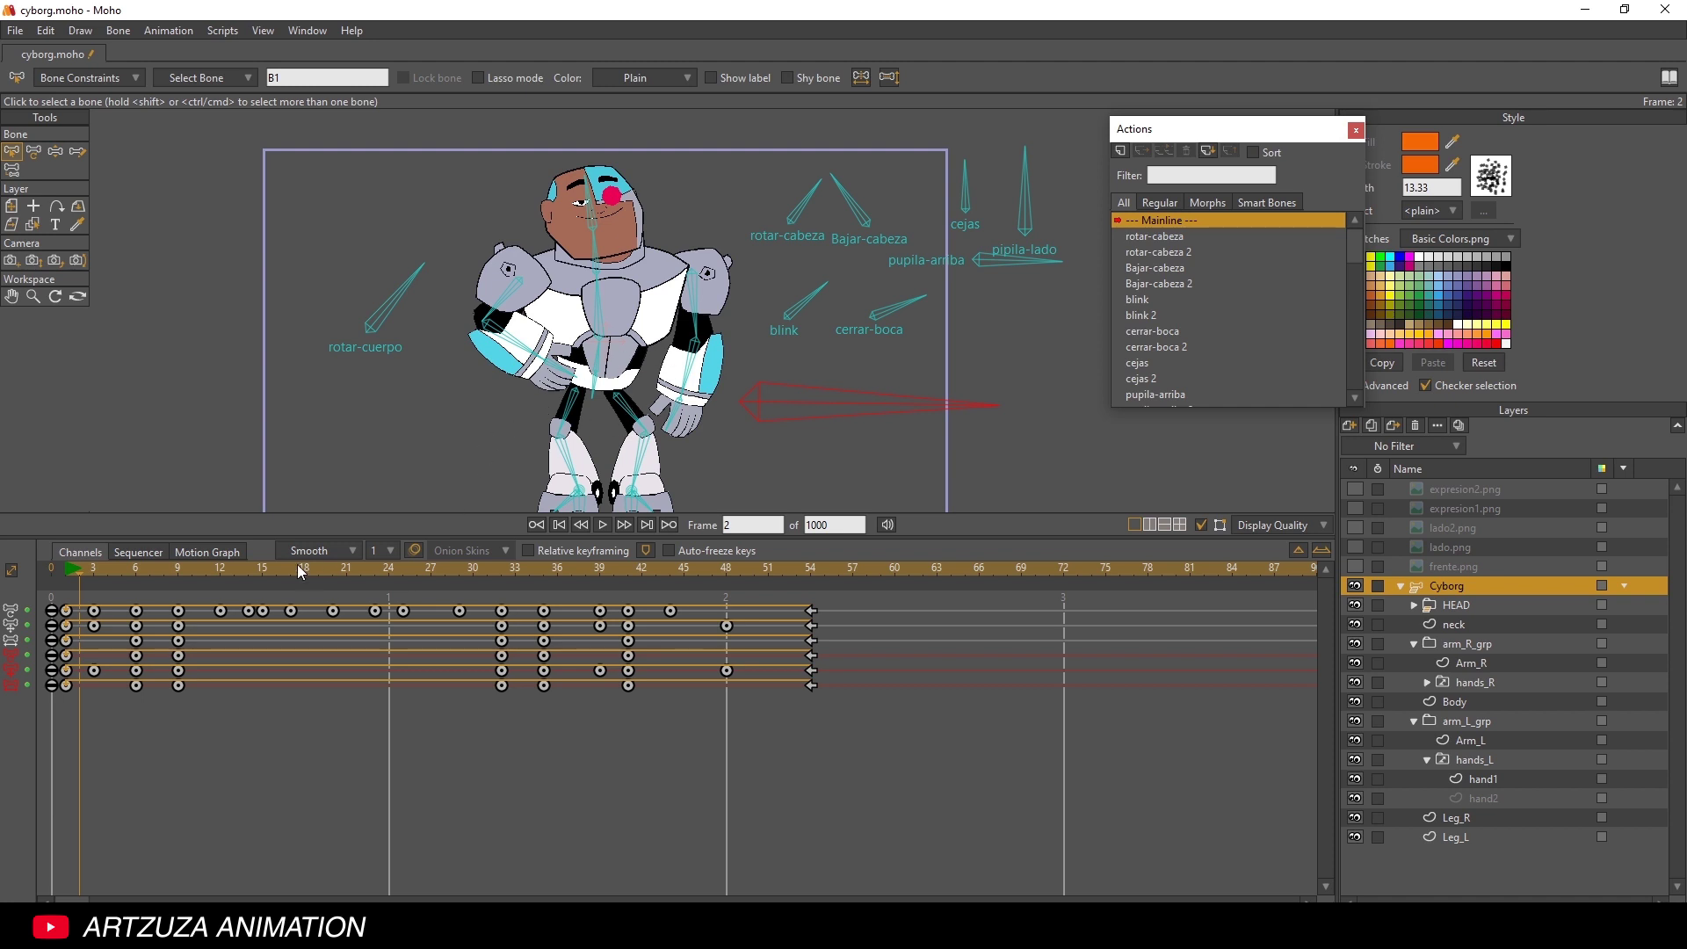
- Show bone B1's position curves in the motion graph and examine their keyframes from frame 1 to 54
{"action": "left_click", "coordinate": [207, 553]}
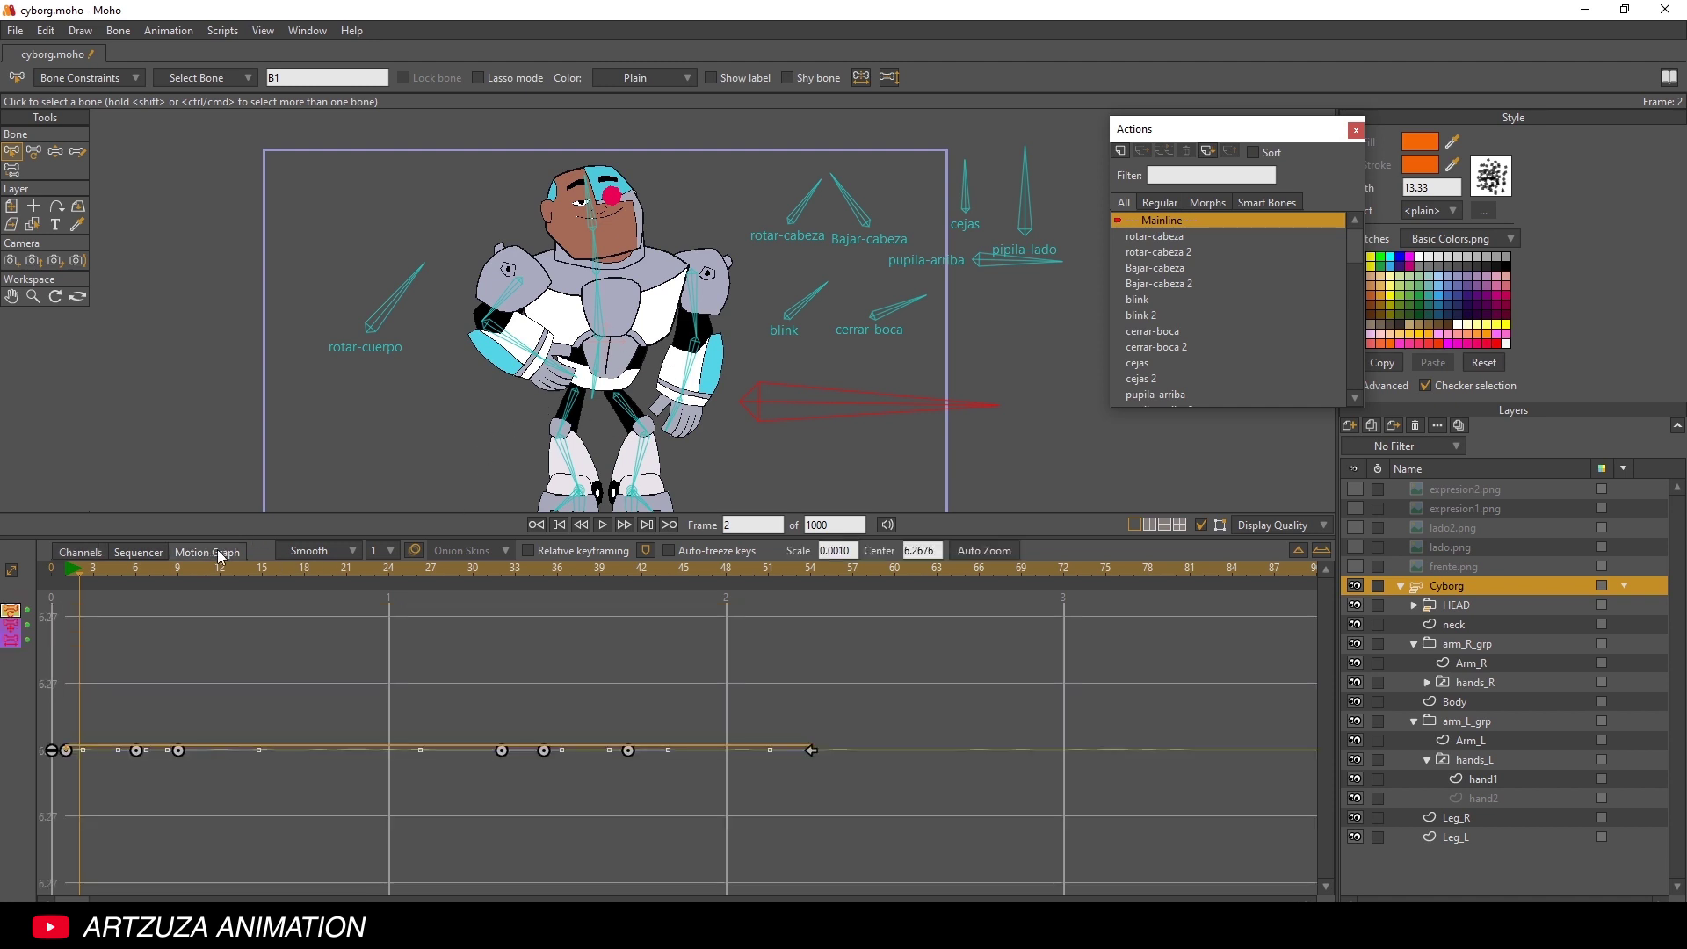
{"action": "left_click", "coordinate": [10, 625]}
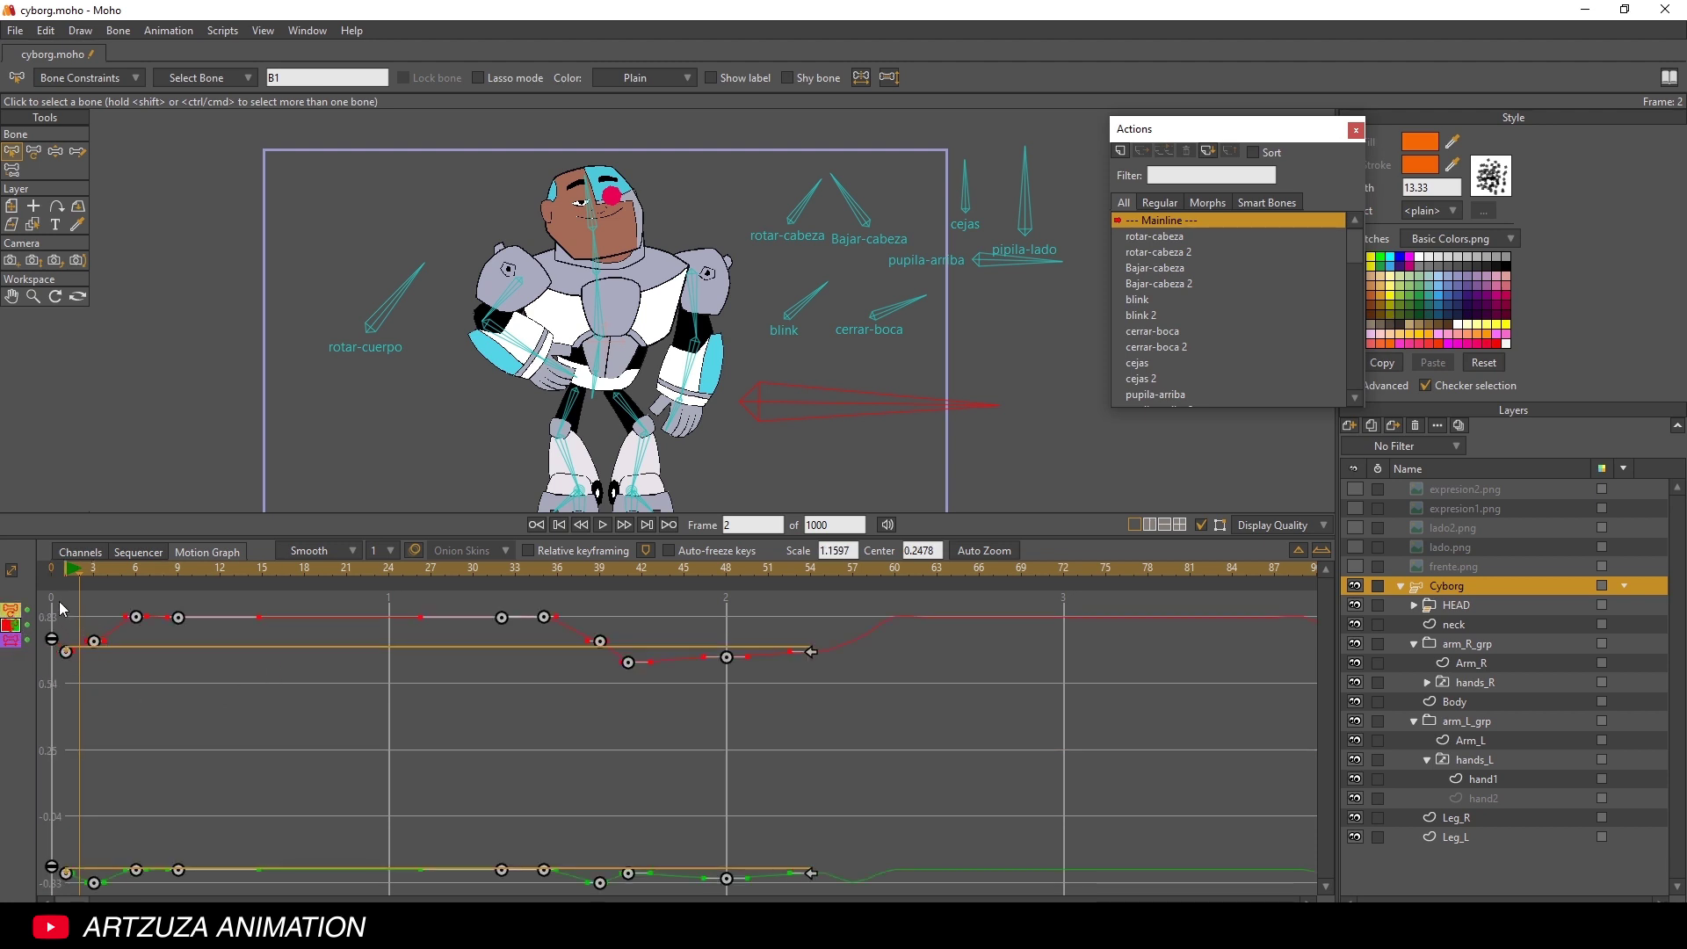
{"action": "left_click_drag", "start_coordinate": [59, 595], "coordinate": [841, 727]}
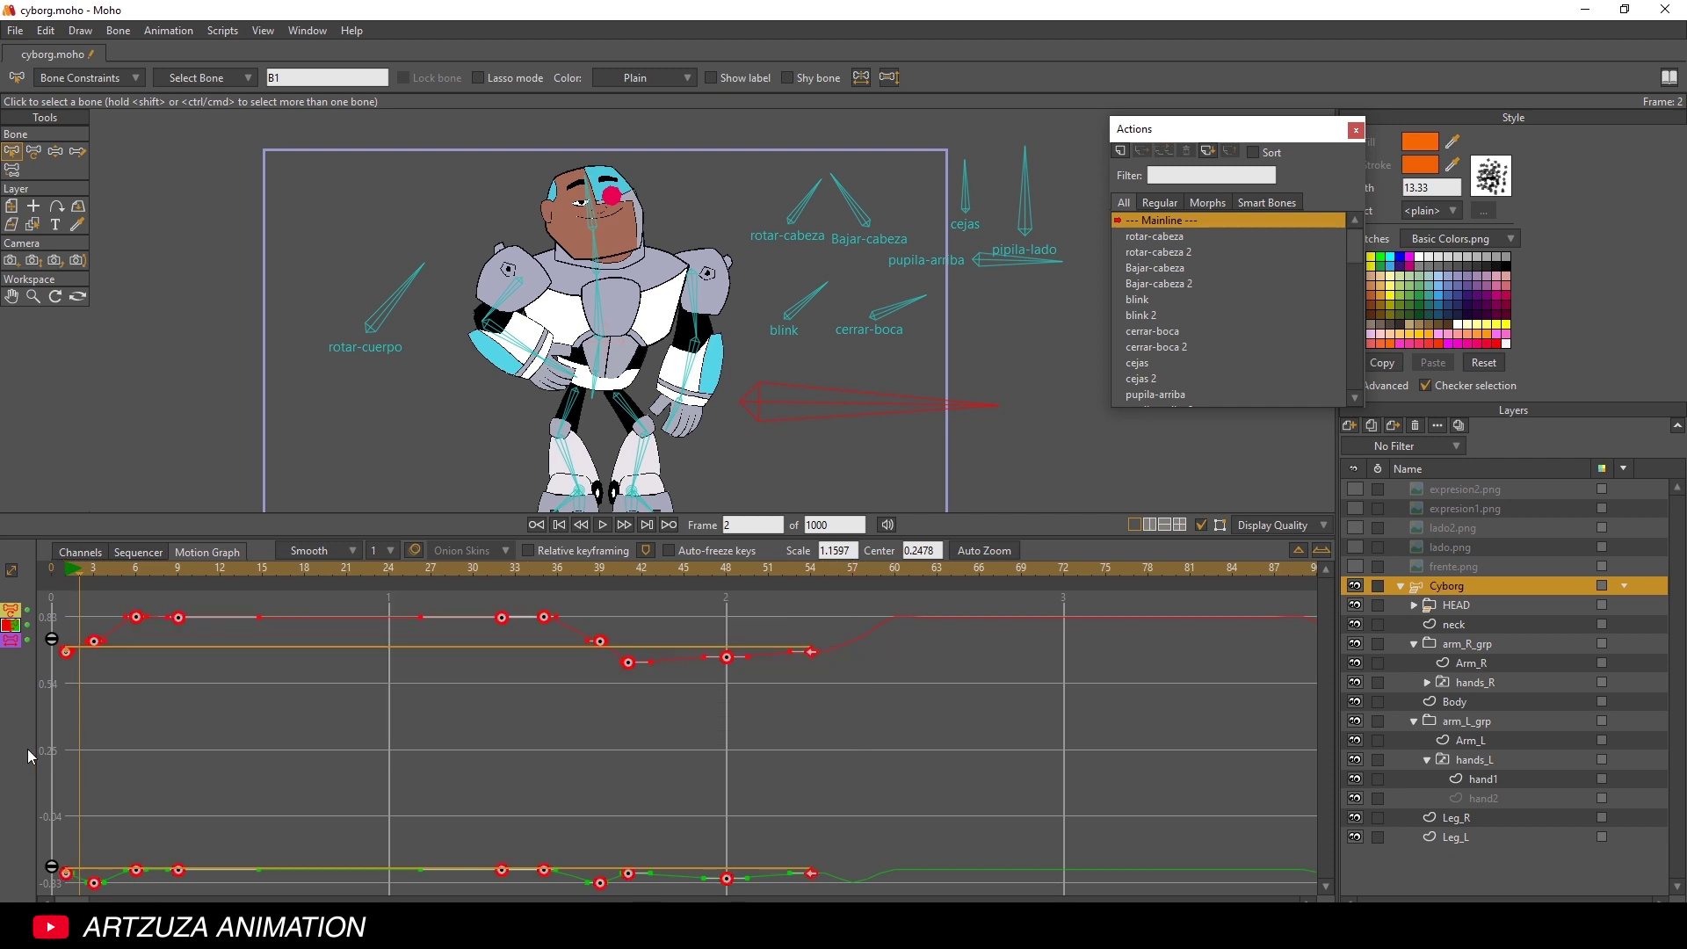
{"action": "left_click", "coordinate": [145, 820]}
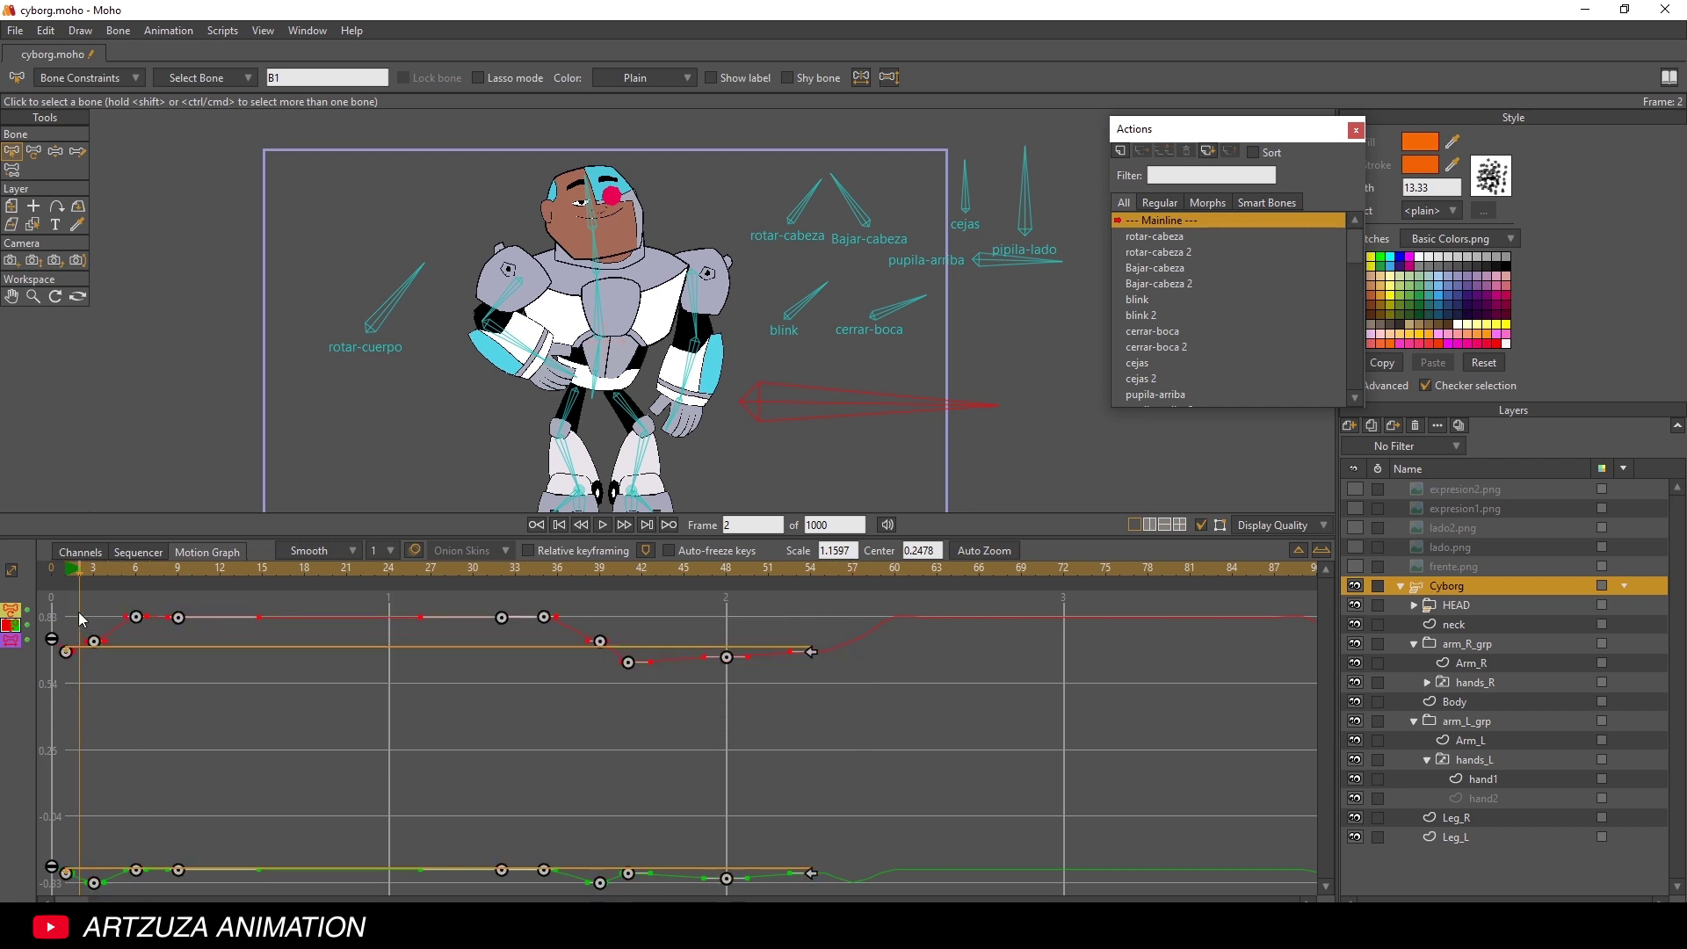
{"action": "left_click_drag", "start_coordinate": [58, 601], "coordinate": [250, 667]}
{"action": "left_click_drag", "start_coordinate": [76, 775], "coordinate": [666, 888]}
{"action": "left_click", "coordinate": [246, 698]}
- Examine the red position curve of bone B1 at a larger vertical scale, from frame 0 to 54
{"action": "scroll", "coordinate": [123, 620], "scroll_direction": "up", "scroll_amount": 2}
{"action": "scroll", "coordinate": [145, 694], "scroll_direction": "up", "scroll_amount": 1}
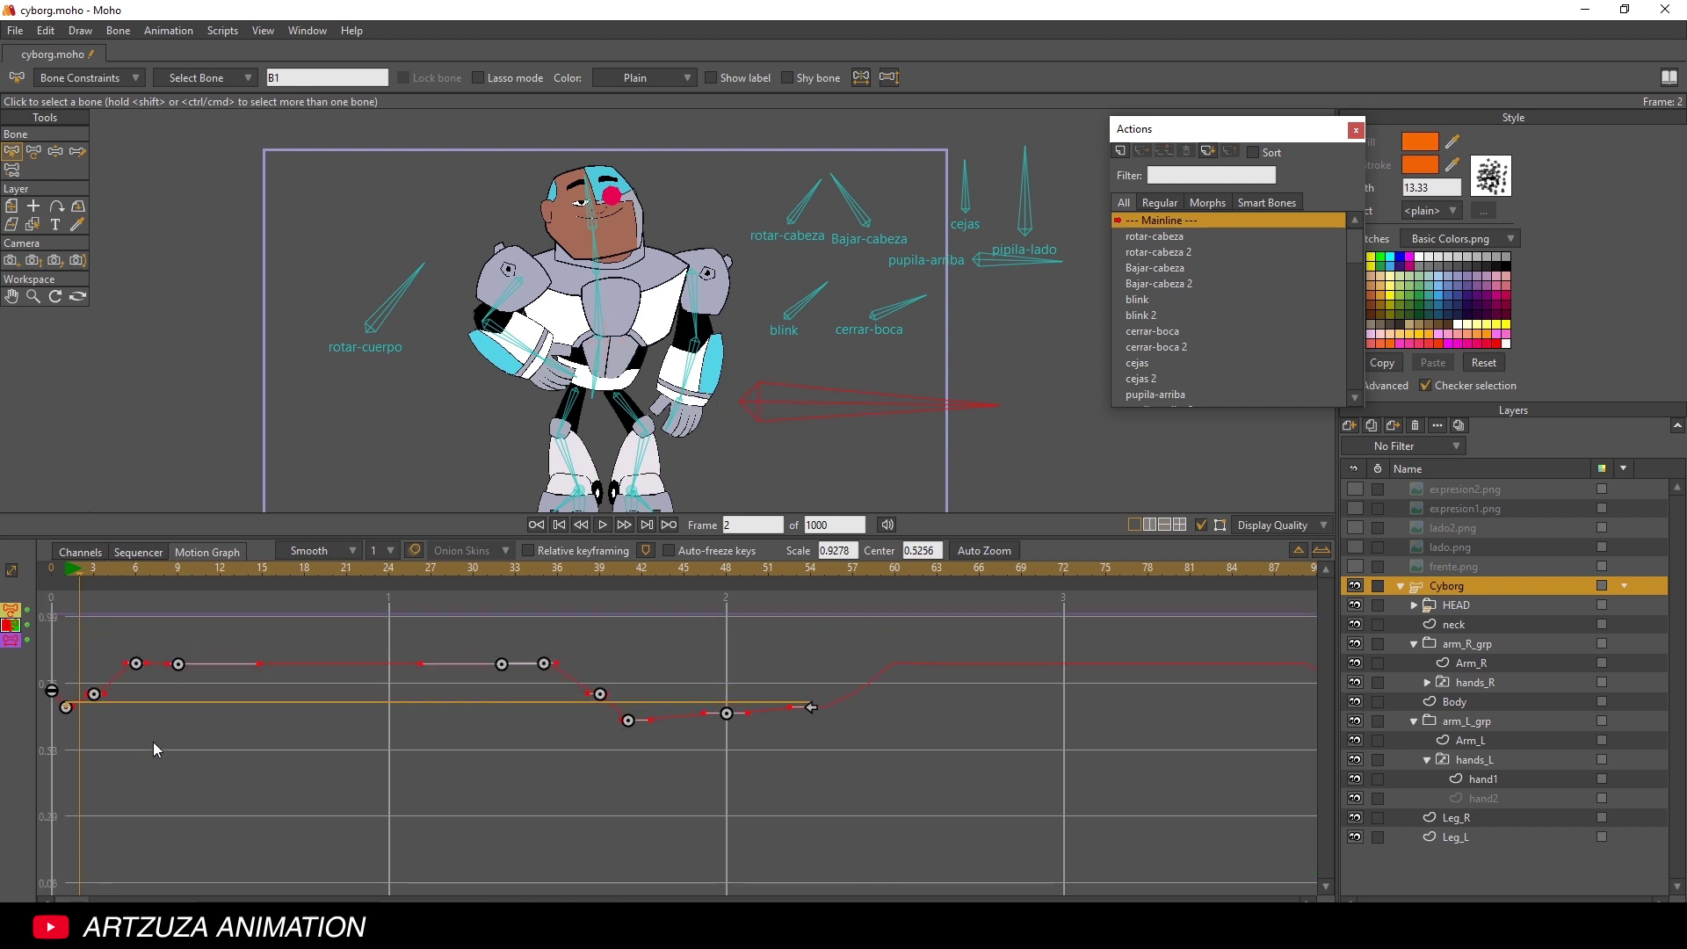
{"action": "scroll", "coordinate": [158, 764], "scroll_direction": "up", "scroll_amount": 2}
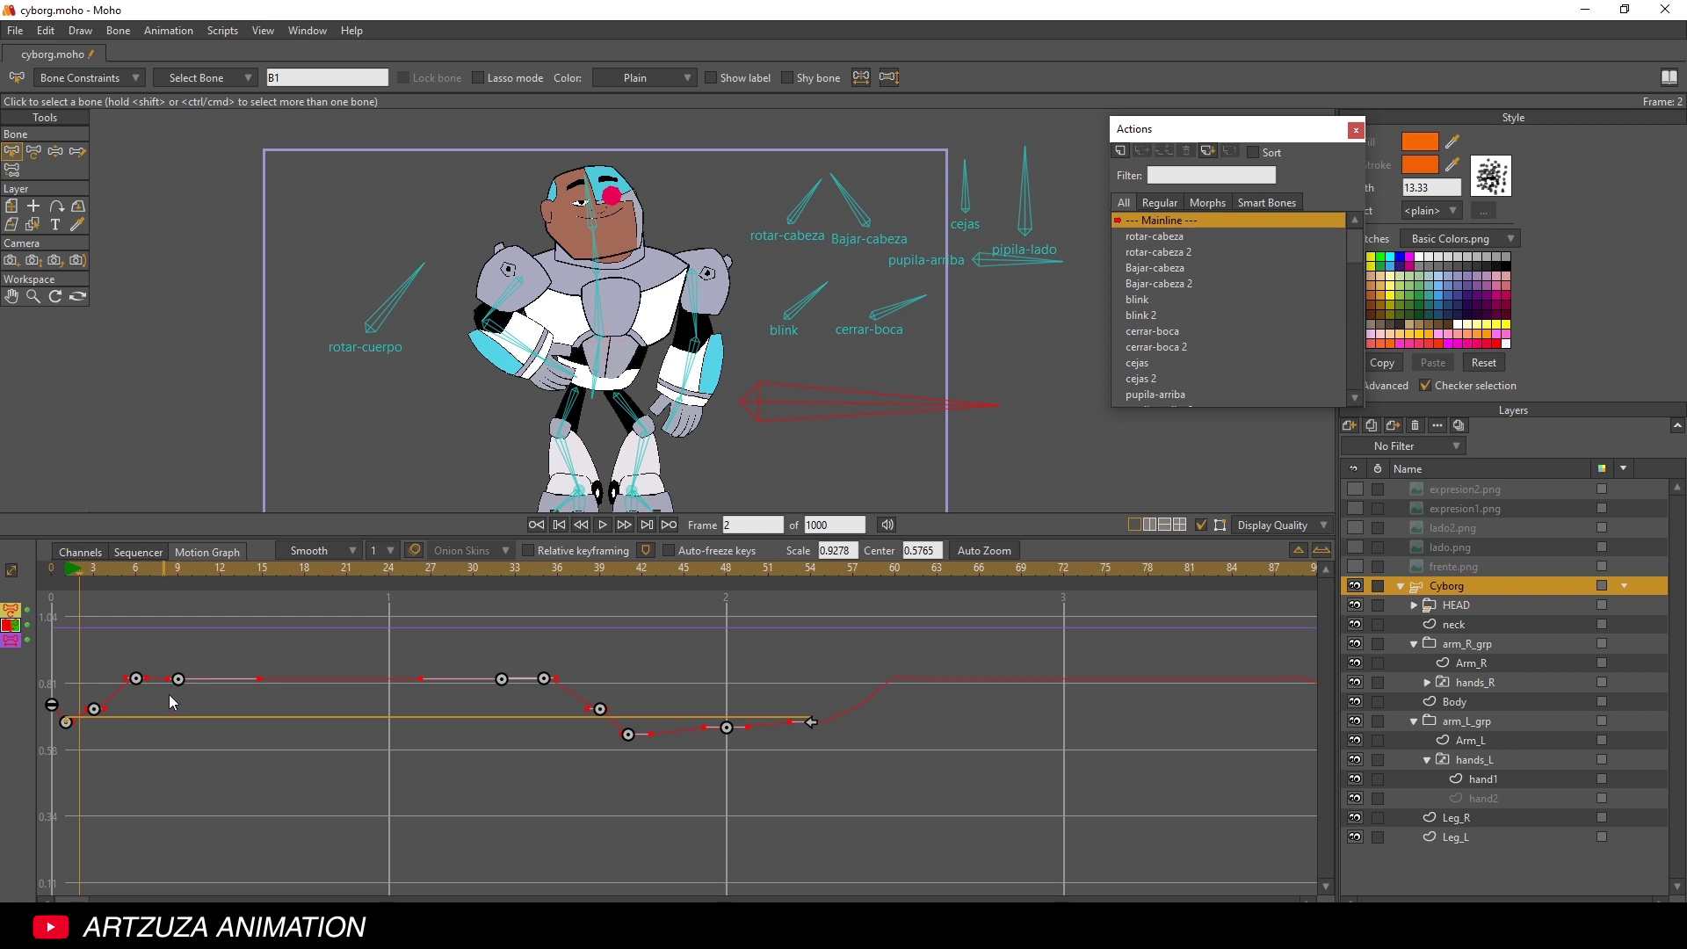
{"action": "scroll", "coordinate": [188, 750], "scroll_direction": "up", "scroll_amount": 3}
{"action": "scroll", "coordinate": [581, 773], "scroll_direction": "right", "scroll_amount": 2}
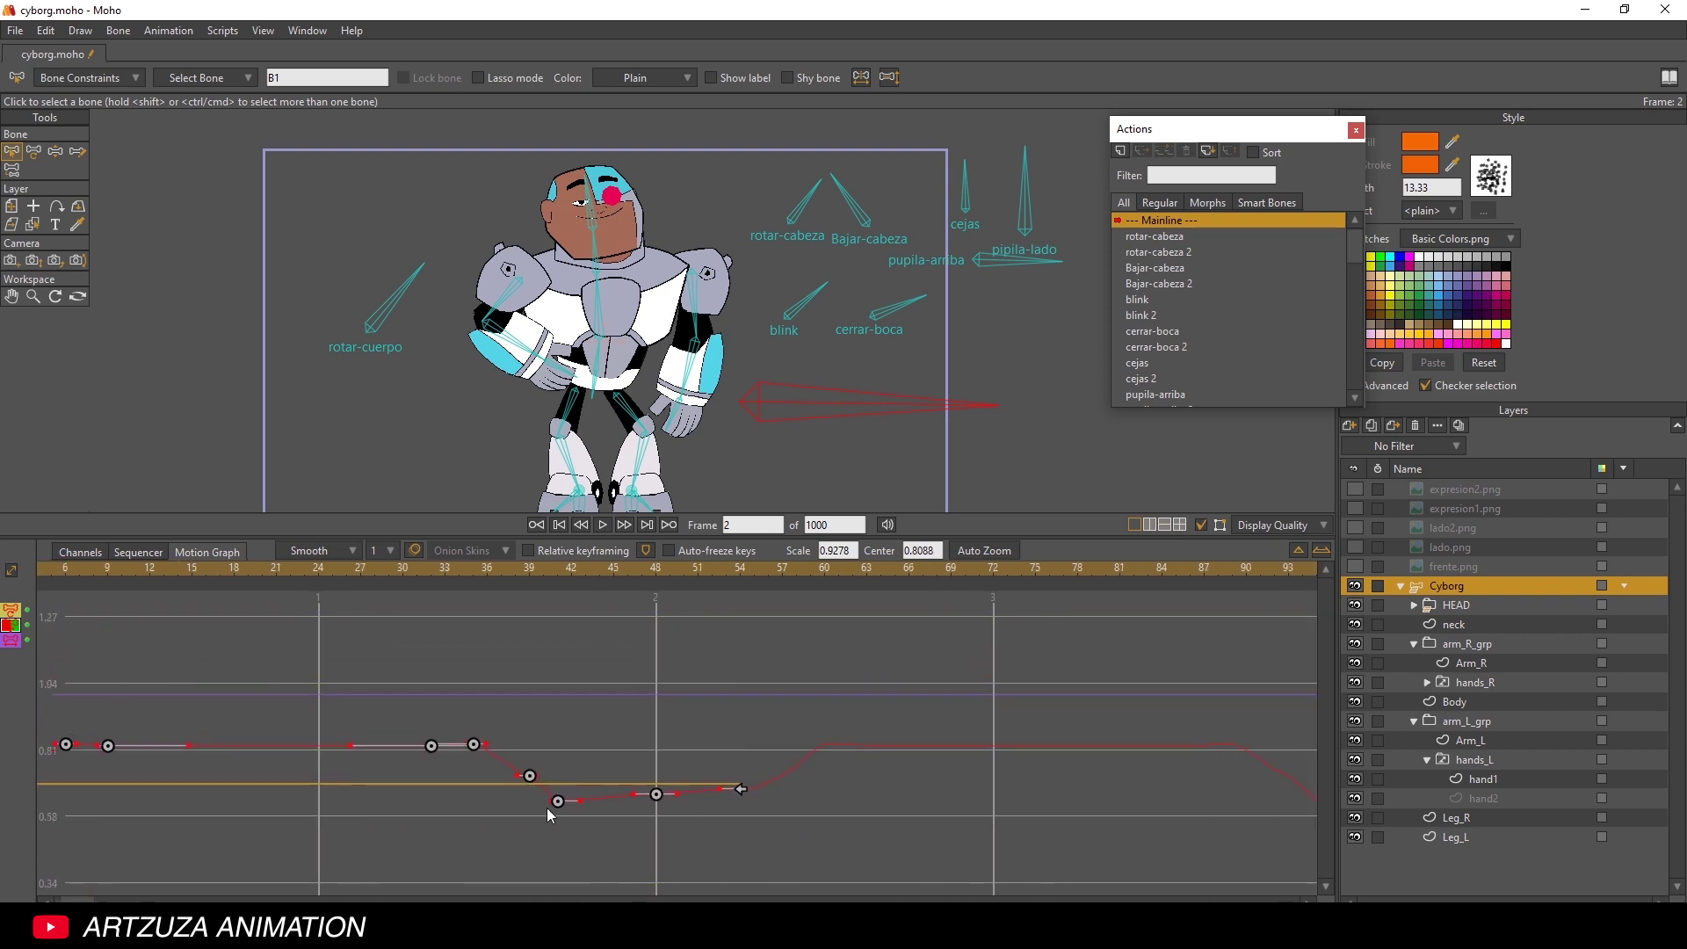
{"action": "scroll", "coordinate": [84, 792], "scroll_direction": "left", "scroll_amount": 2}
{"action": "scroll", "coordinate": [650, 740], "scroll_direction": "down", "scroll_amount": 1}
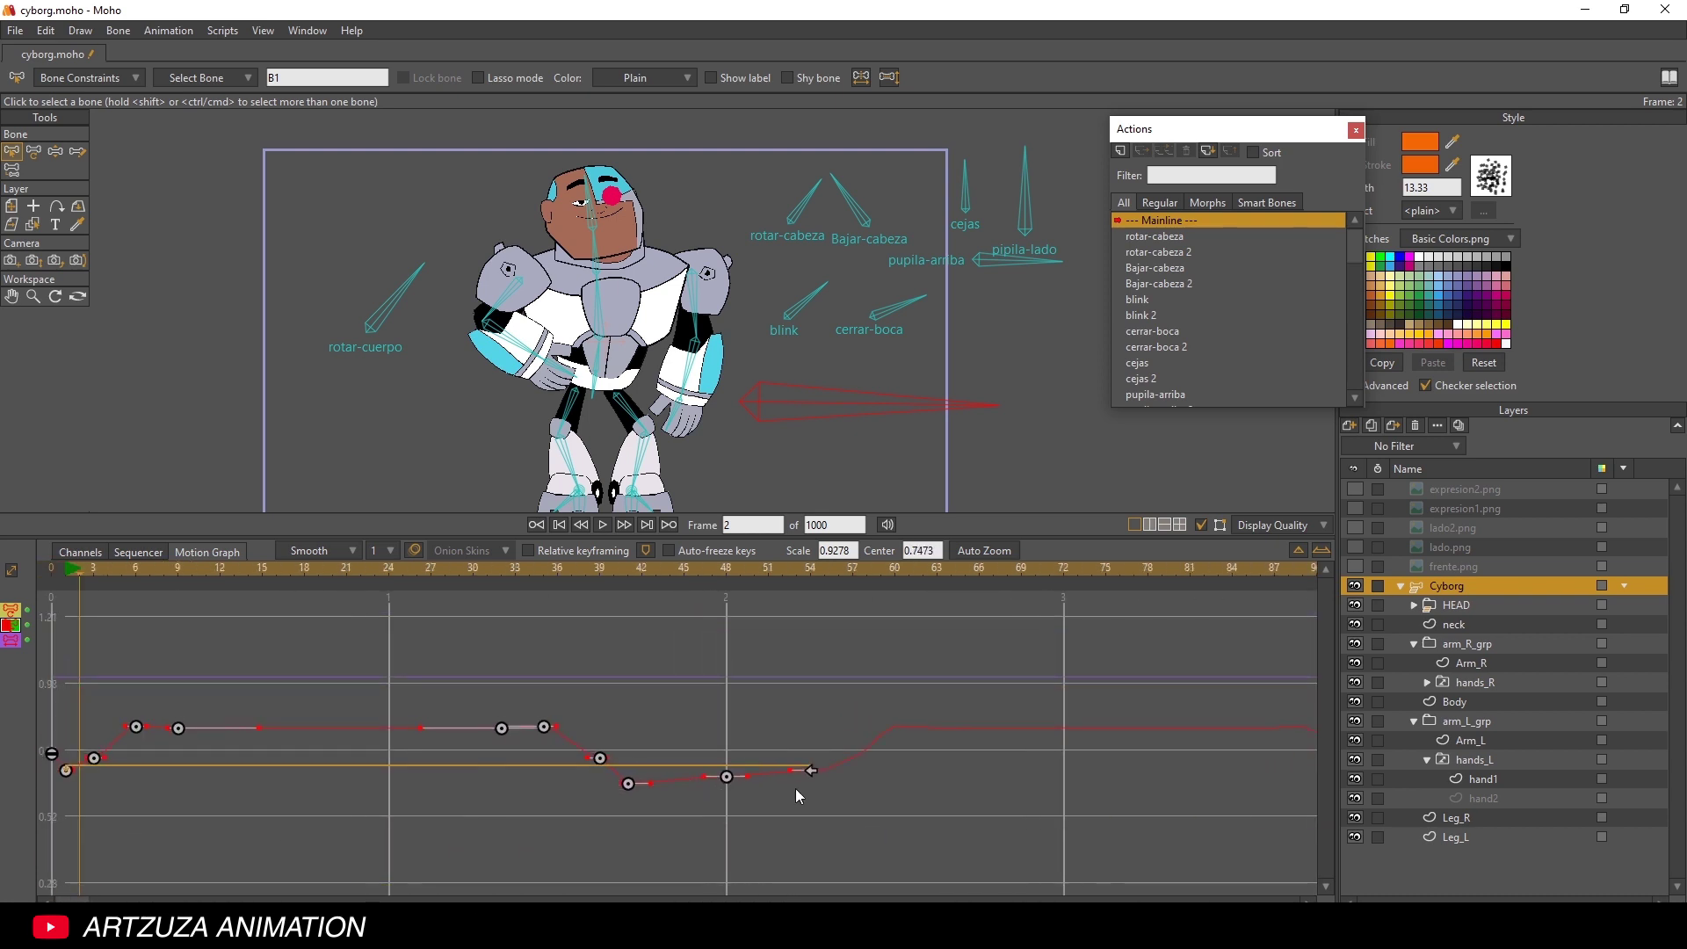
{"action": "scroll", "coordinate": [794, 788], "scroll_direction": "up", "scroll_amount": 1}
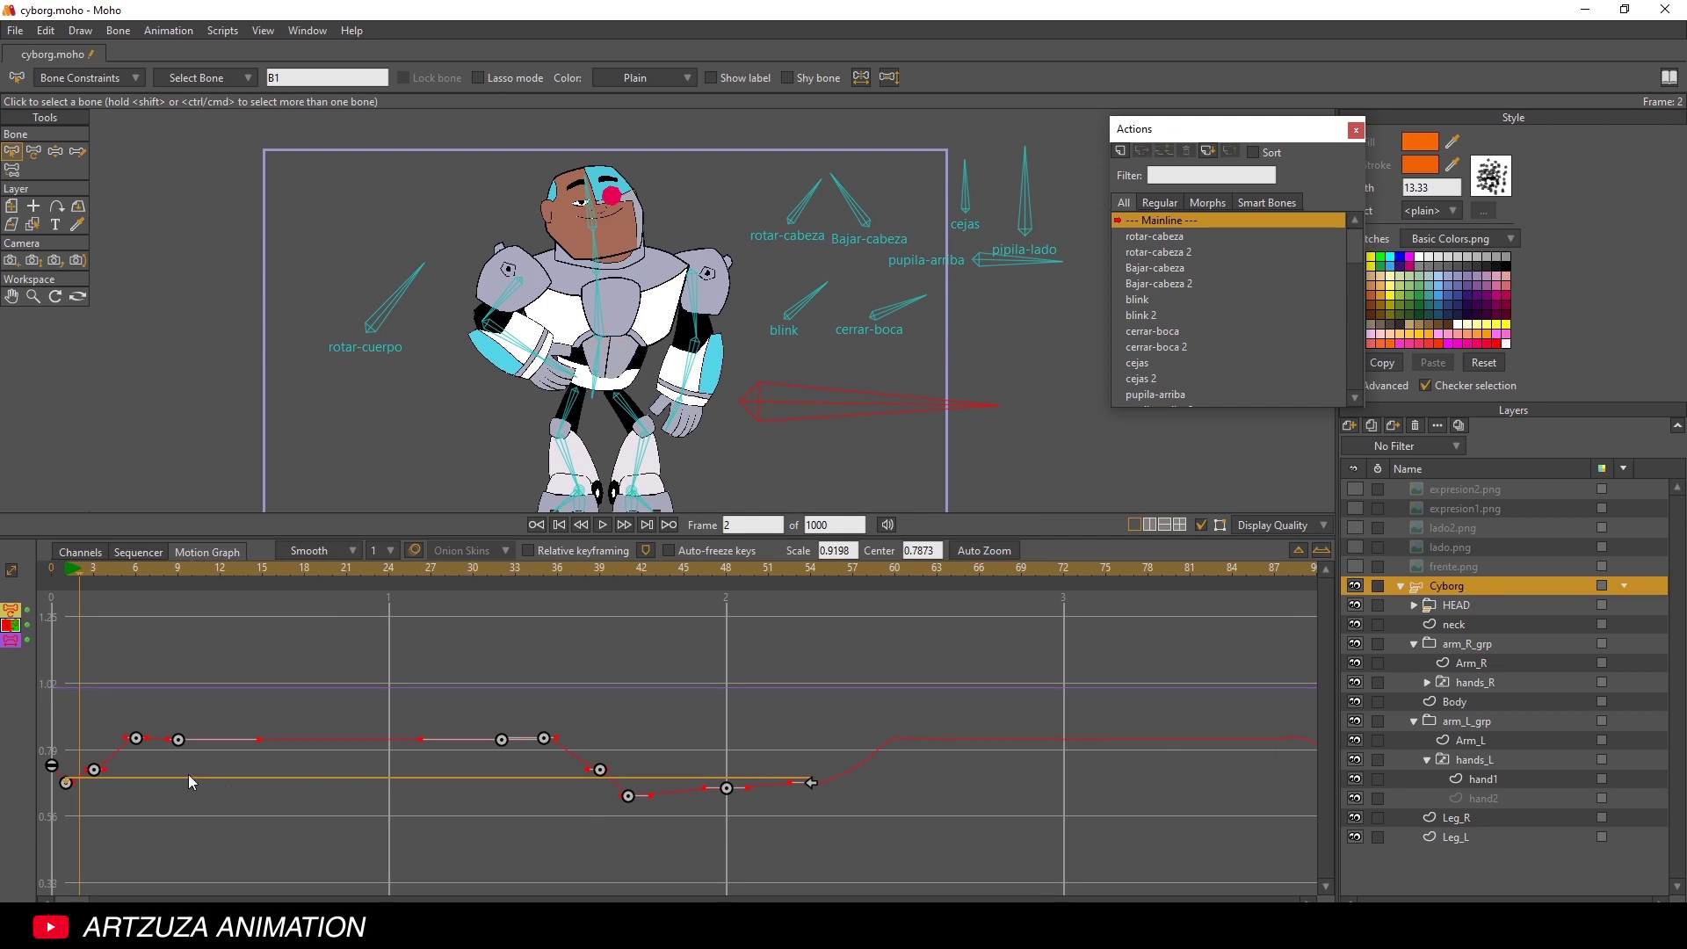
{"action": "scroll", "coordinate": [214, 697], "scroll_direction": "up", "scroll_amount": 5}
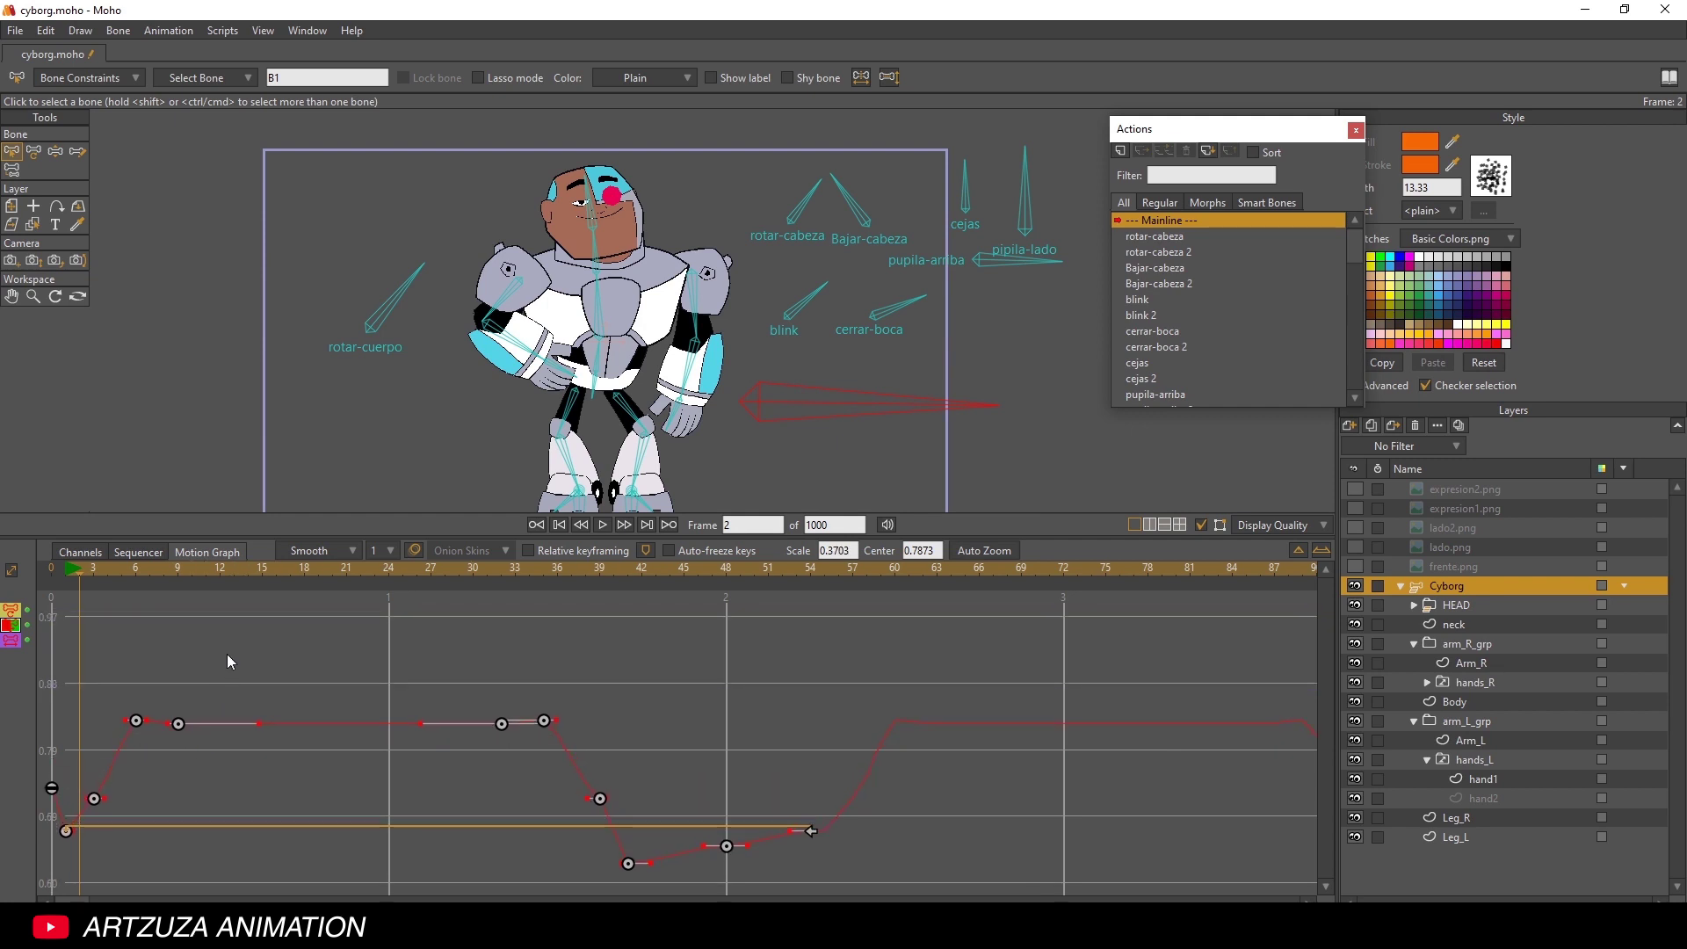
{"action": "scroll", "coordinate": [226, 653], "scroll_direction": "up", "scroll_amount": 3}
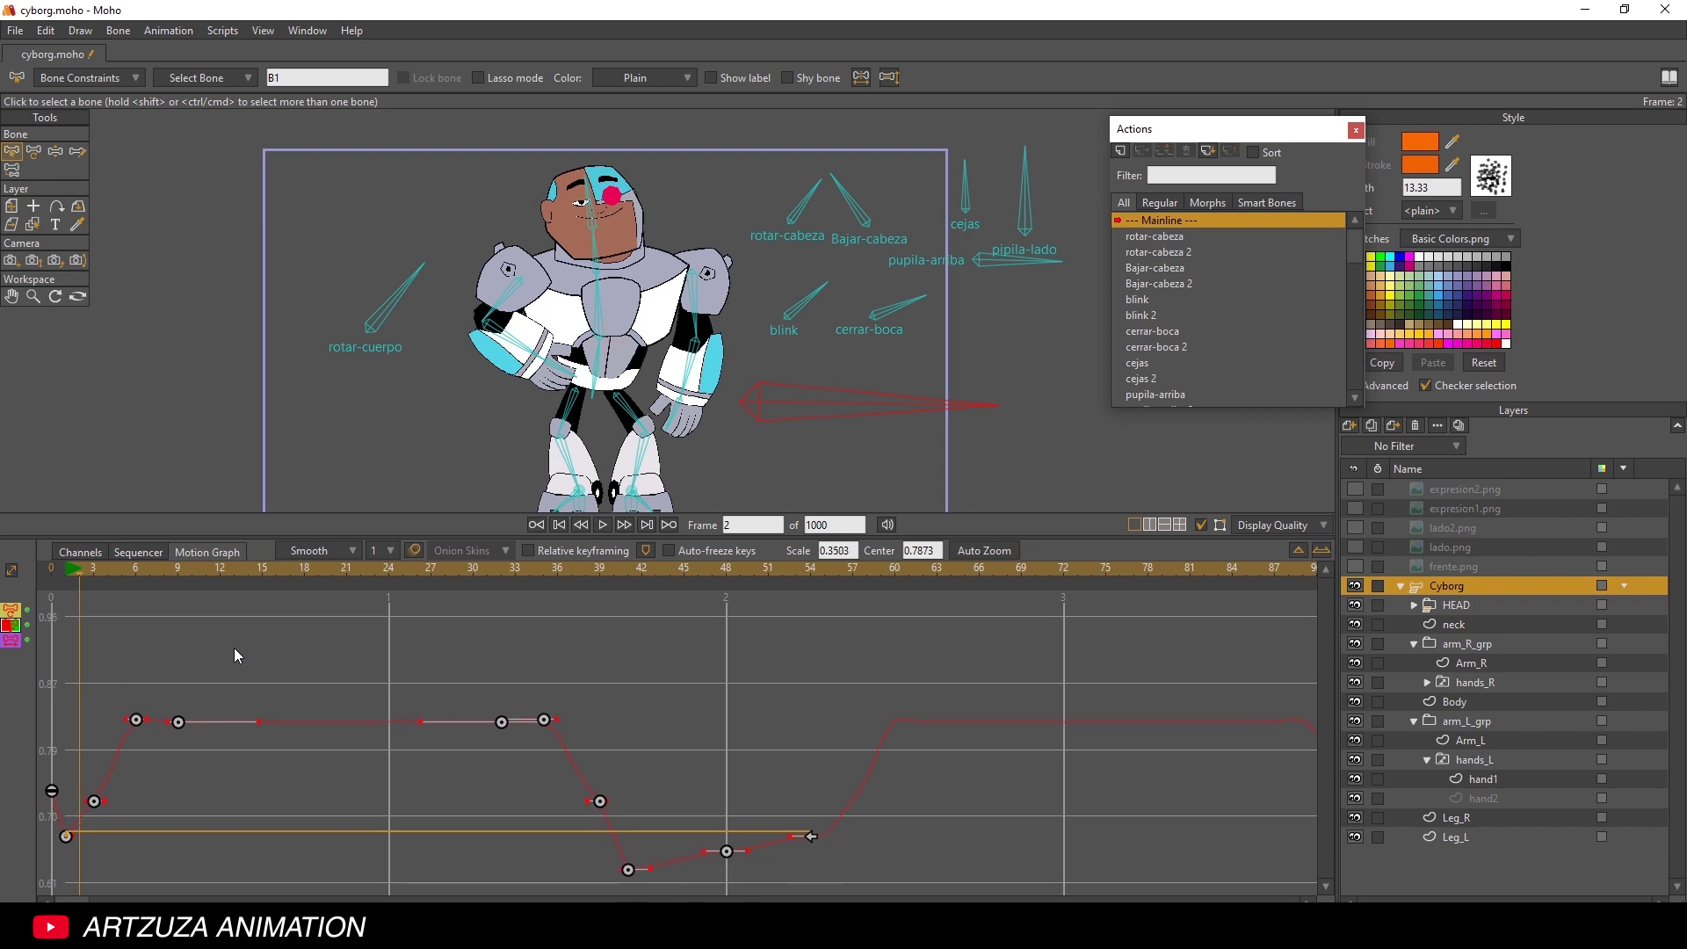
{"action": "scroll", "coordinate": [234, 629], "scroll_direction": "up", "scroll_amount": 4}
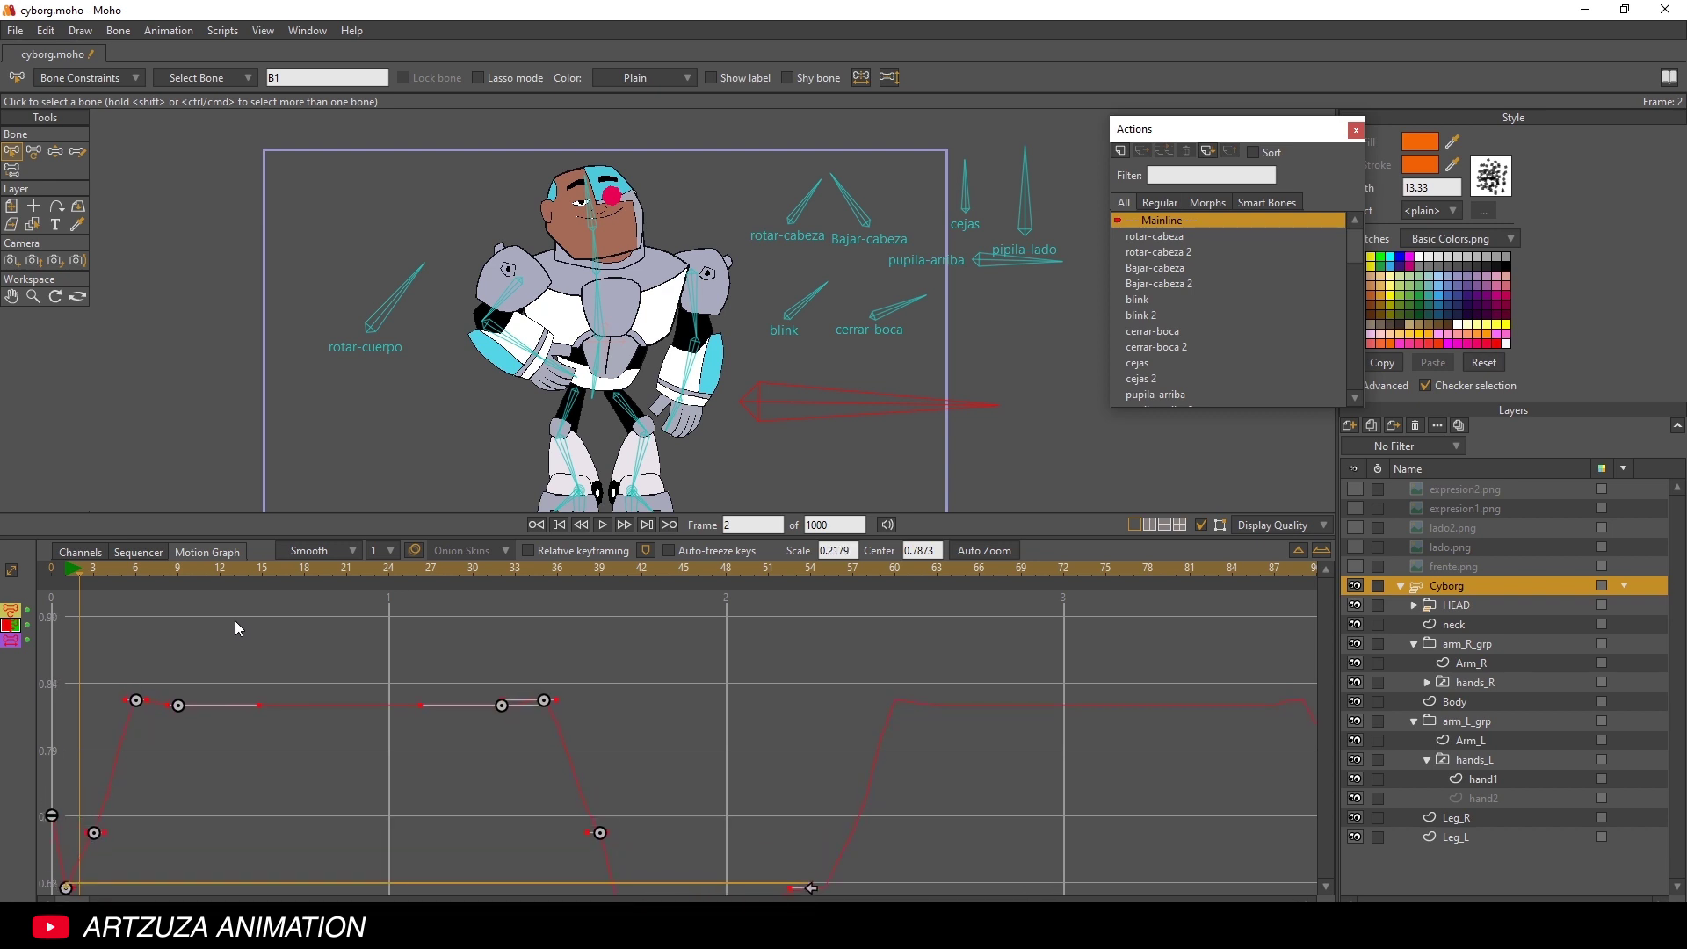
{"action": "left_click_drag", "start_coordinate": [267, 801], "coordinate": [282, 727]}
{"action": "scroll", "coordinate": [193, 729], "scroll_direction": "up", "scroll_amount": 2}
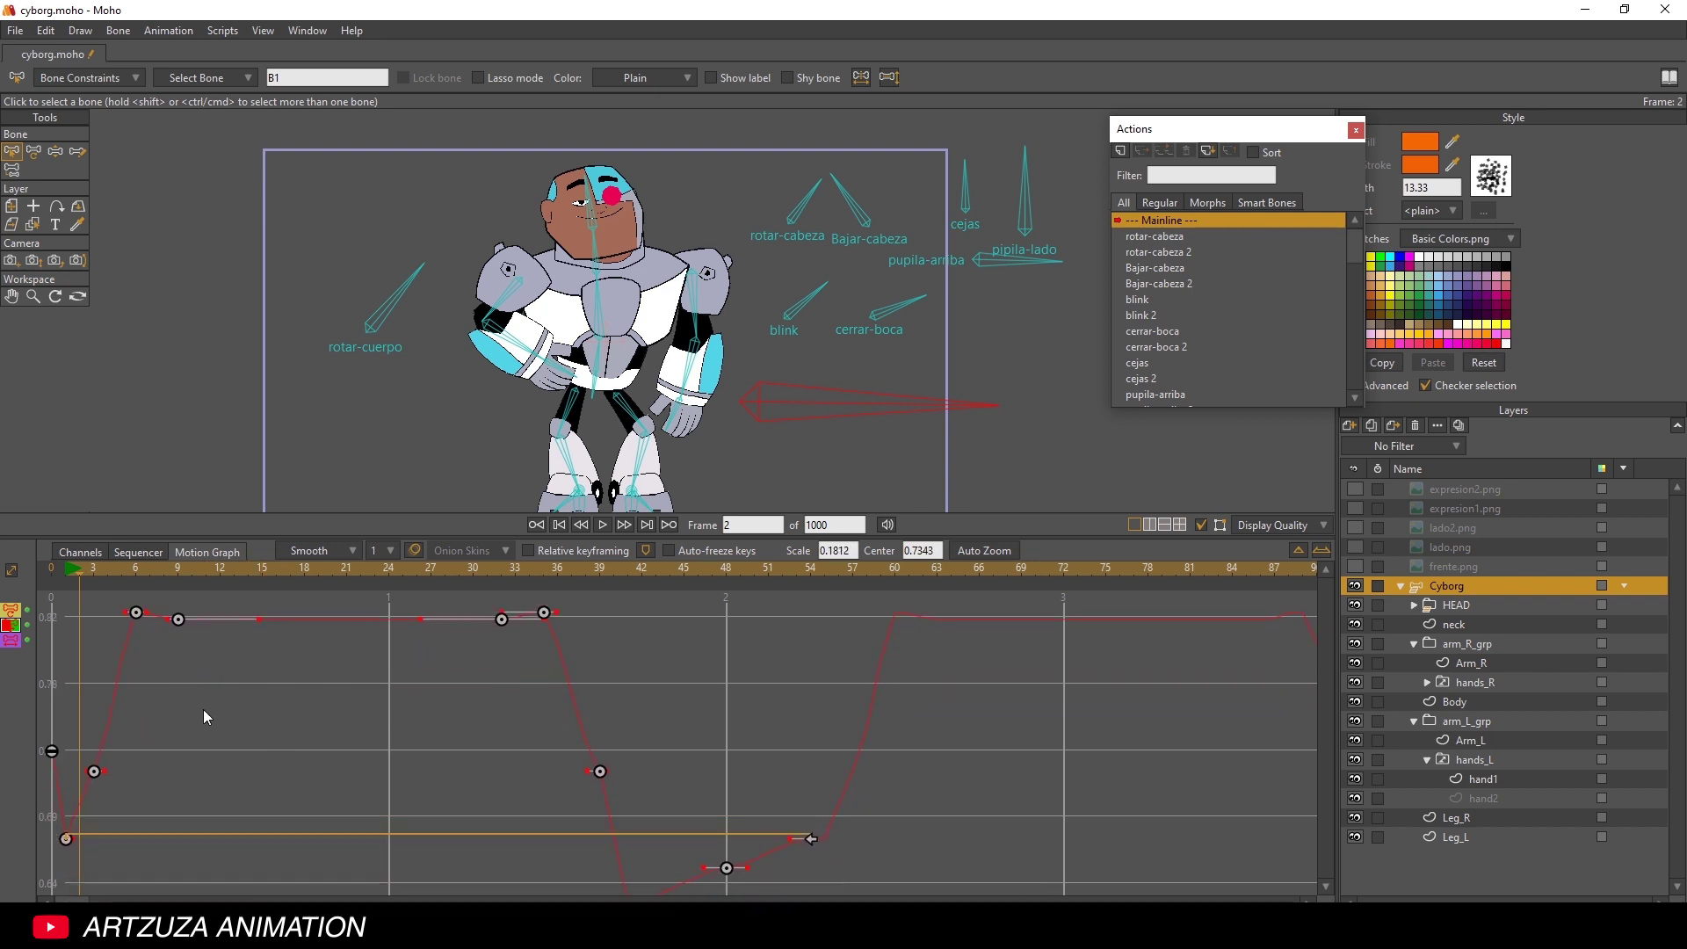
{"action": "scroll", "coordinate": [205, 717], "scroll_direction": "down", "scroll_amount": 1}
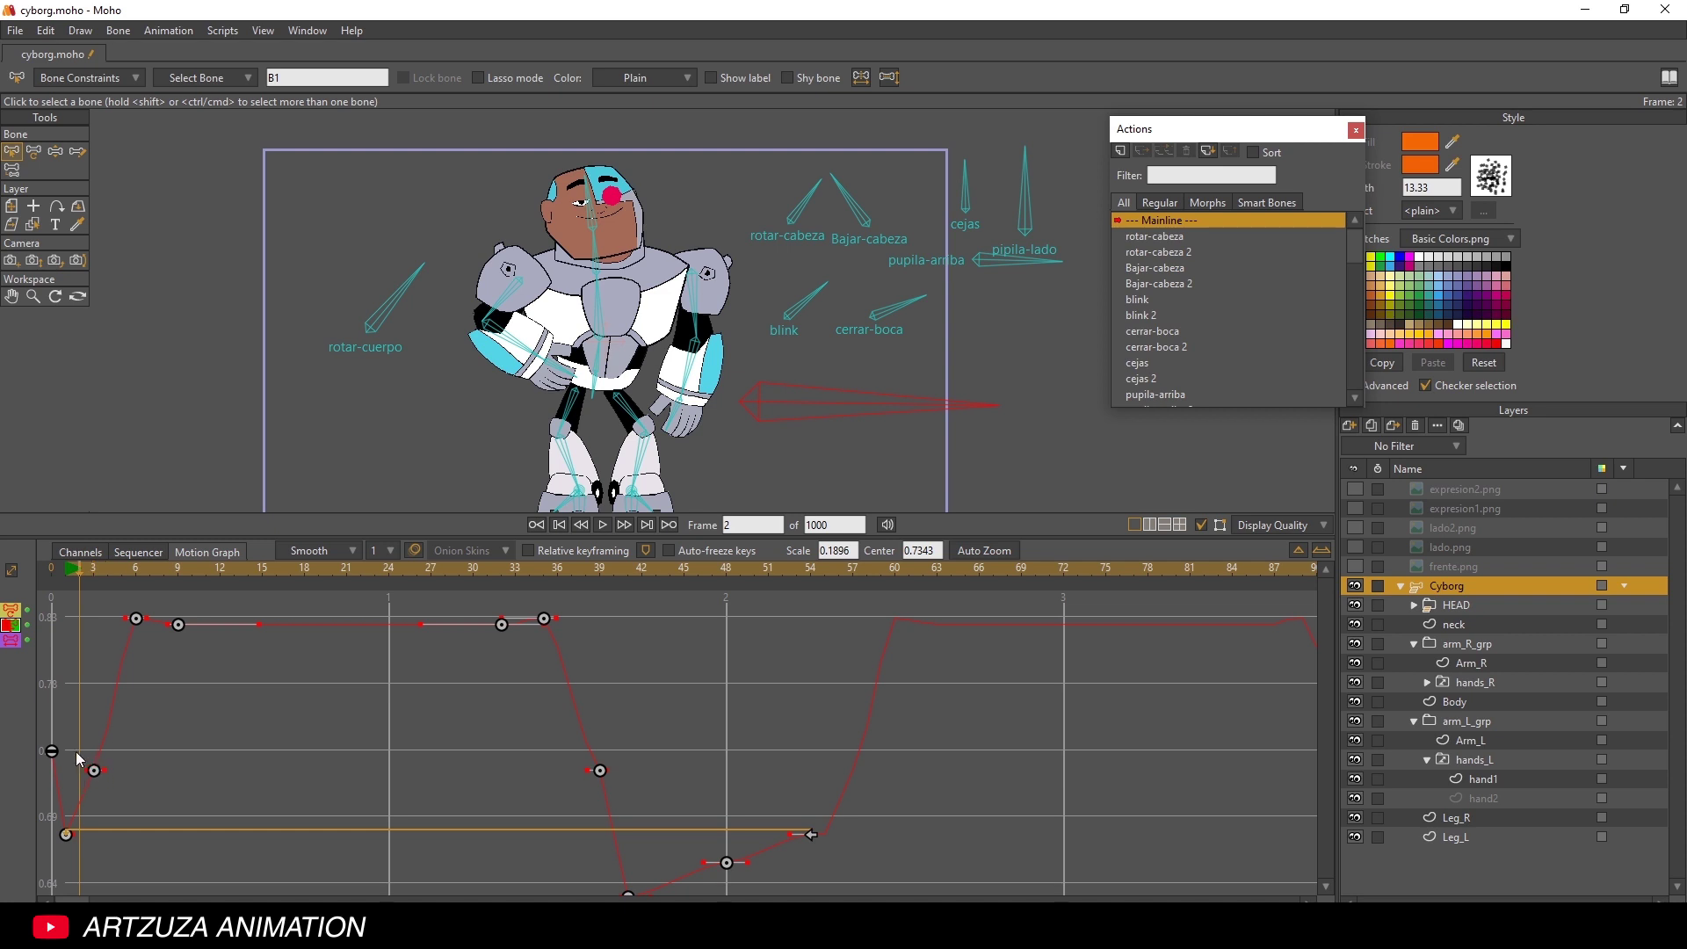
- Steepen the Bezier handle of B1's red curve at frame 3 and extend the outgoing handle at frame 1
{"action": "left_click_drag", "start_coordinate": [76, 753], "coordinate": [140, 782]}
{"action": "left_click", "coordinate": [106, 778]}
{"action": "scroll", "coordinate": [352, 735], "scroll_direction": "down", "scroll_amount": 1}
{"action": "scroll", "coordinate": [355, 742], "scroll_direction": "up", "scroll_amount": 1}
{"action": "scroll", "coordinate": [169, 702], "scroll_direction": "up", "scroll_amount": 2}
{"action": "scroll", "coordinate": [171, 743], "scroll_direction": "up", "scroll_amount": 1}
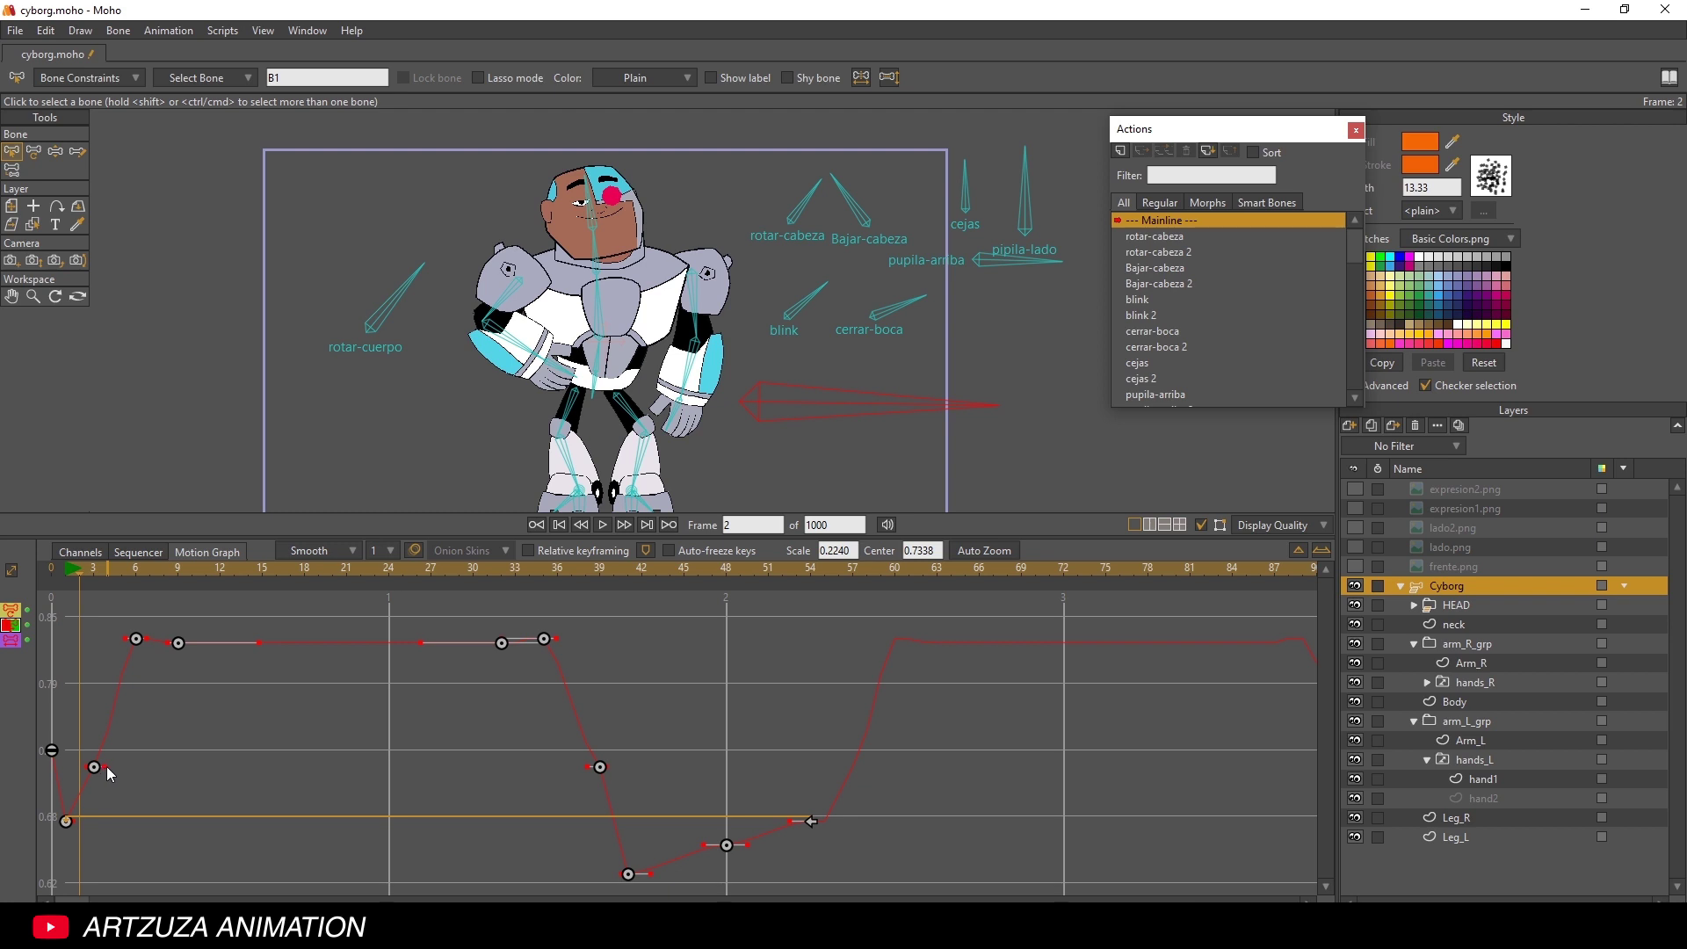
{"action": "left_click_drag", "start_coordinate": [111, 767], "coordinate": [100, 743]}
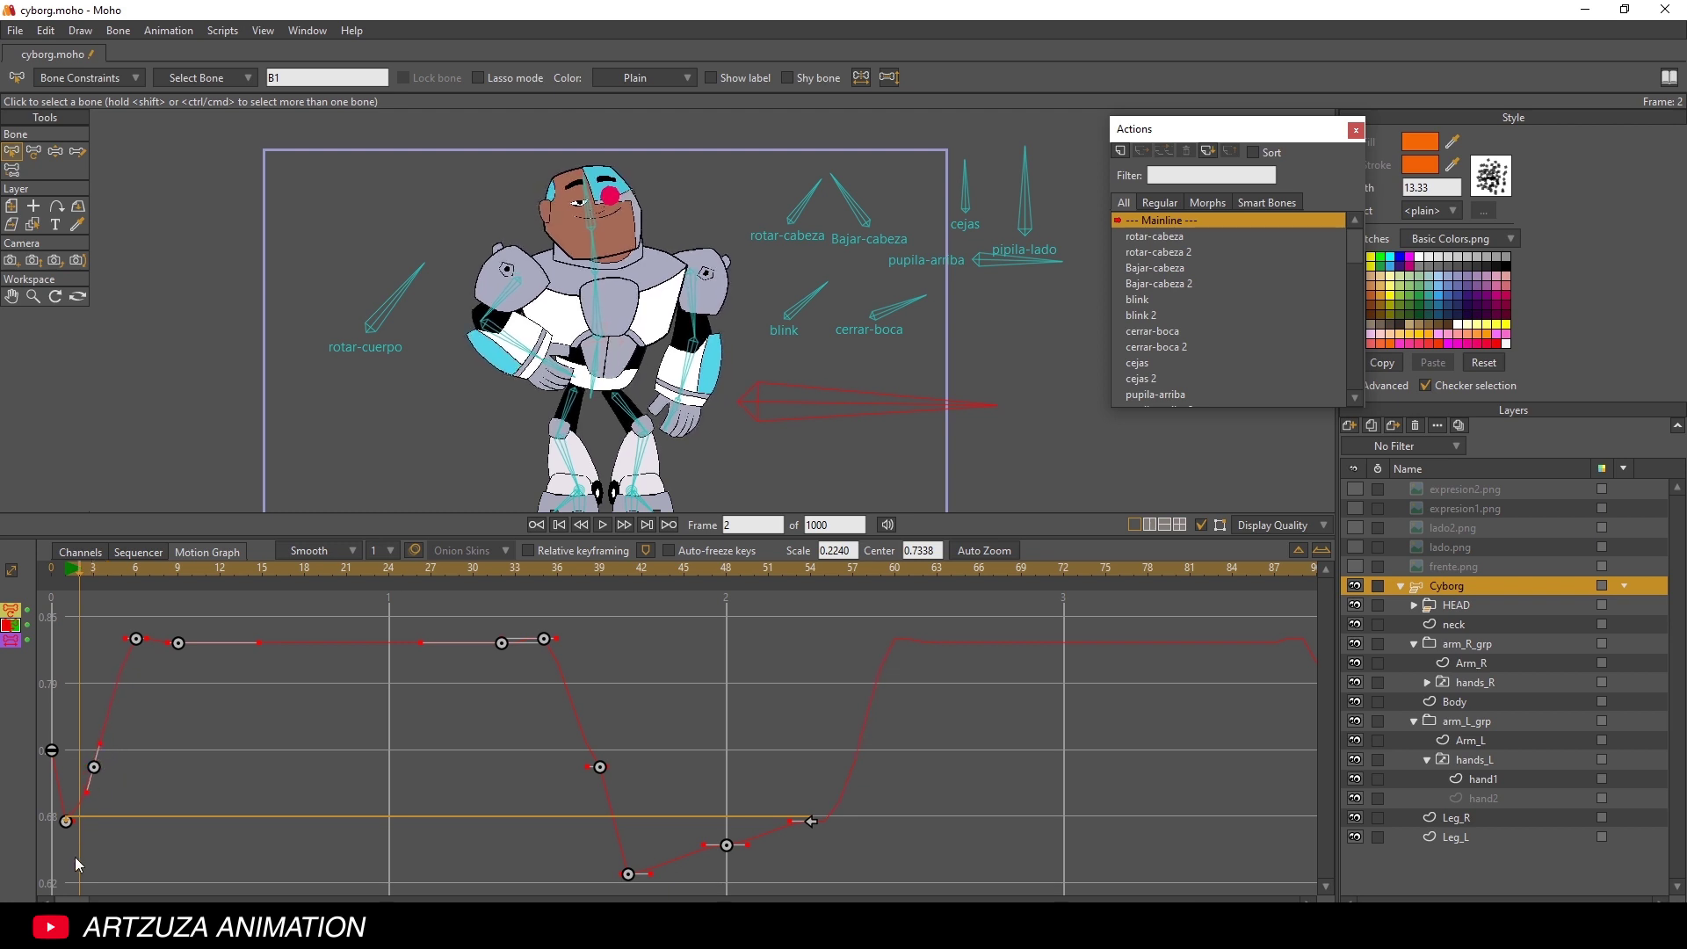
{"action": "left_click_drag", "start_coordinate": [73, 819], "coordinate": [91, 815]}
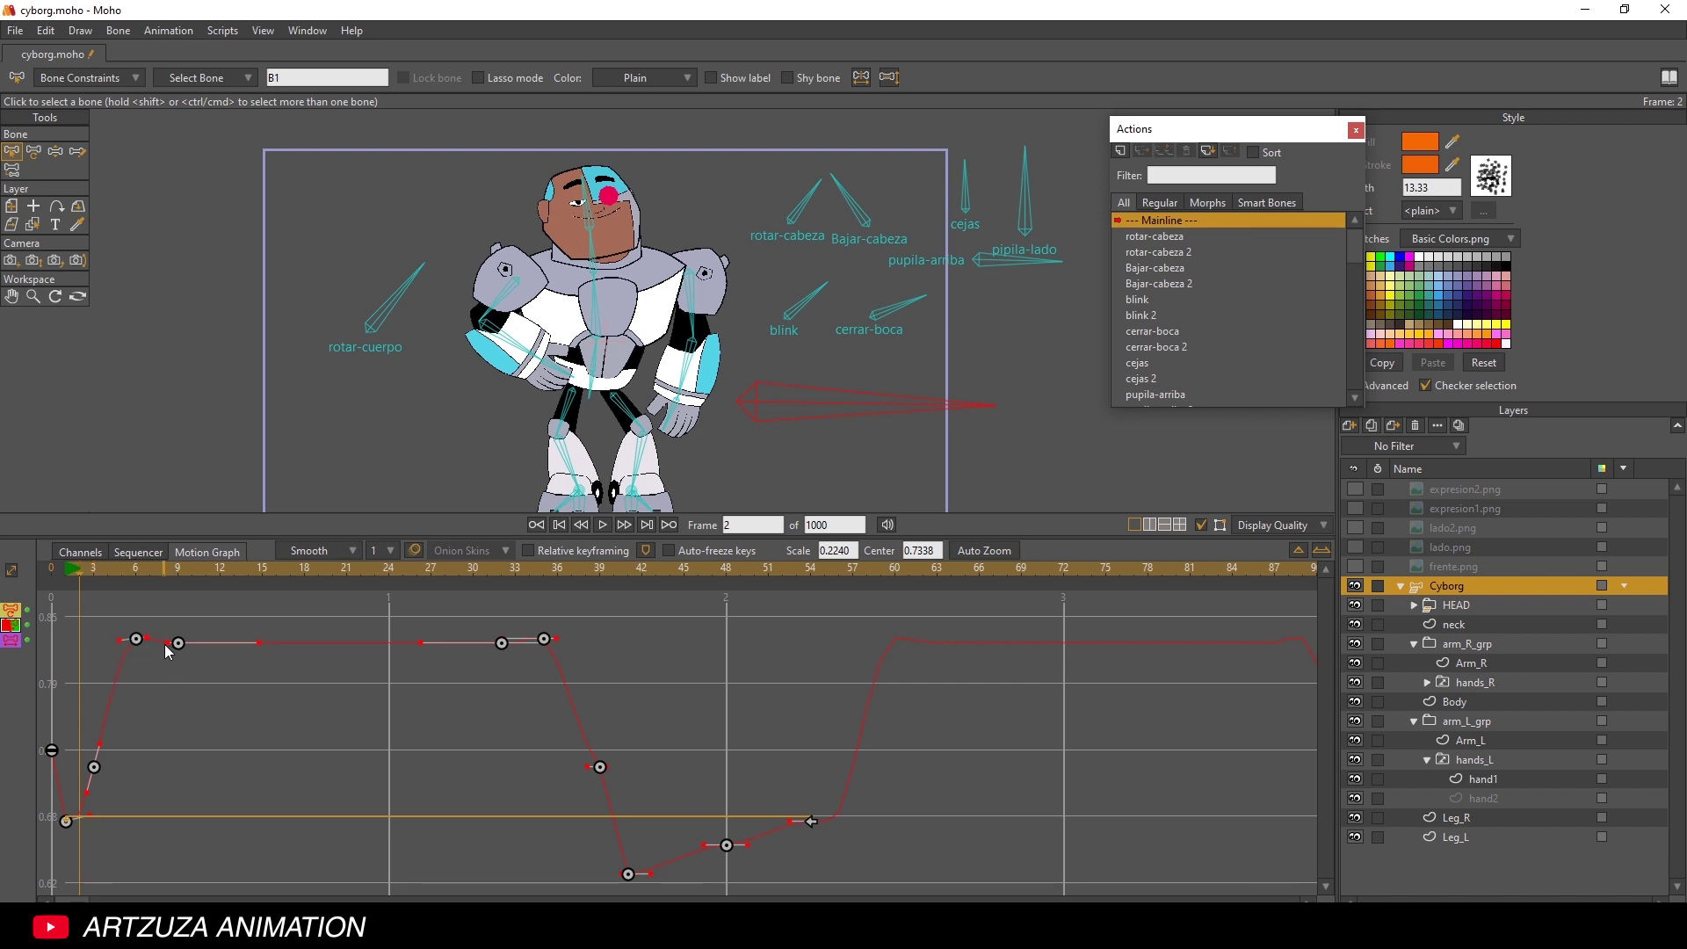
- Adjust the Bezier handle at frame 39 and lengthen the outgoing handle at frame 41 on B1's red curve
{"action": "left_click_drag", "start_coordinate": [657, 747], "coordinate": [646, 713]}
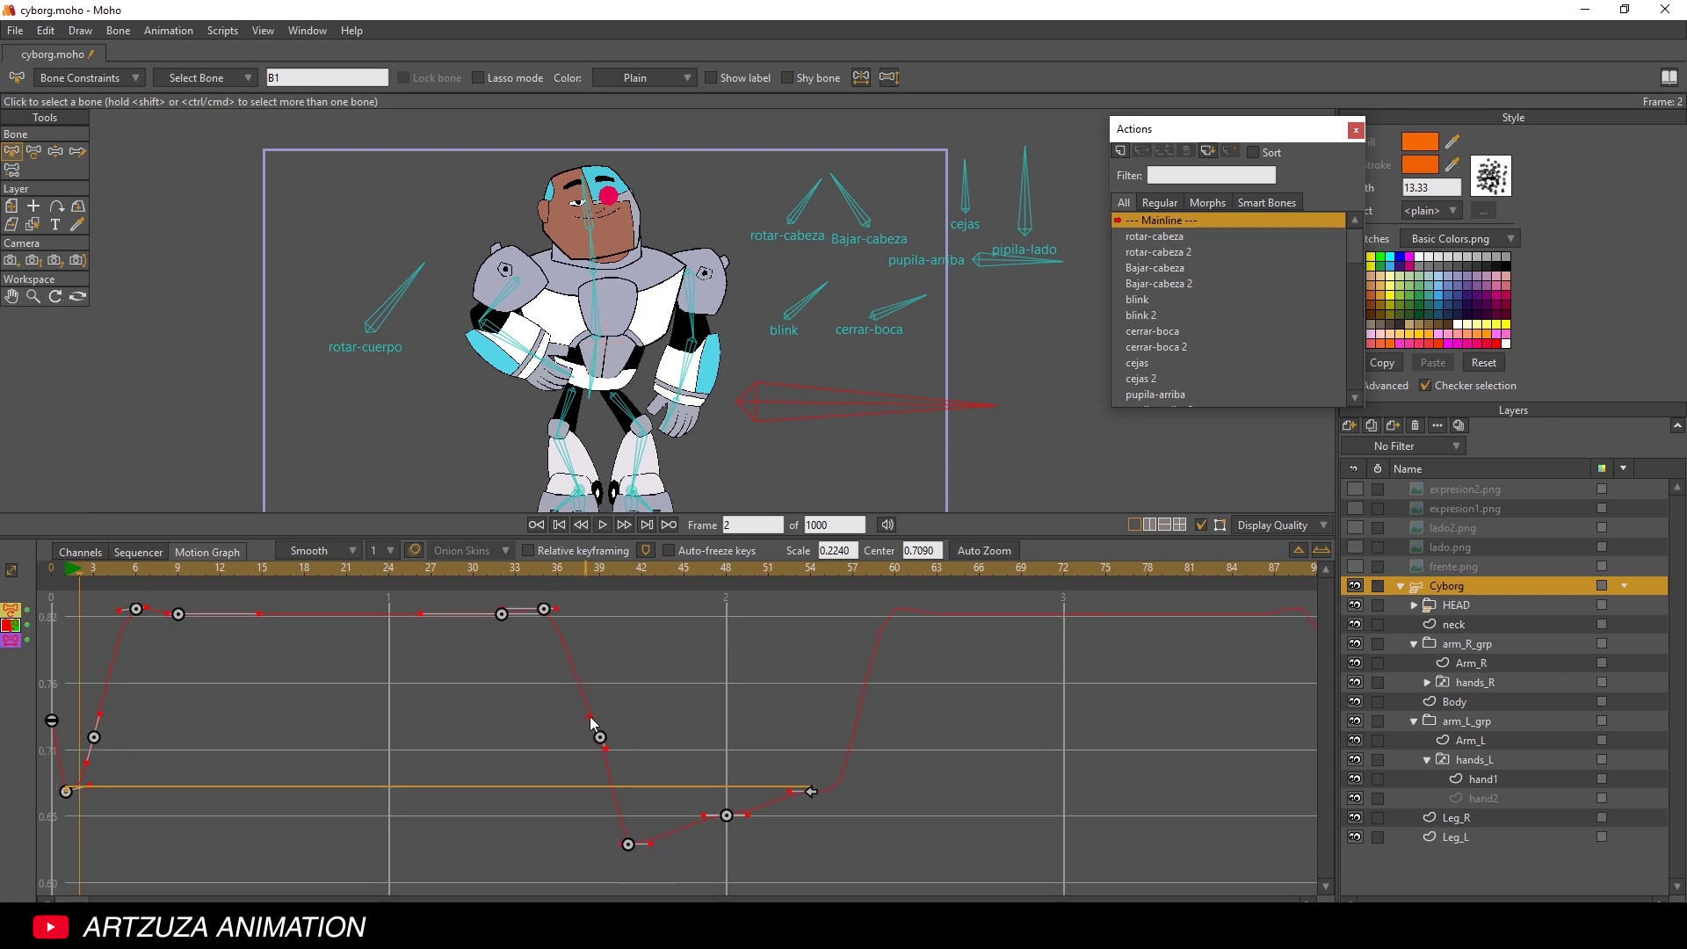
{"action": "left_click_drag", "start_coordinate": [592, 715], "coordinate": [594, 714]}
{"action": "left_click_drag", "start_coordinate": [650, 841], "coordinate": [662, 844]}
- Review the reshaped B1 position curve, then play the animation from frame 1 to check the motion
{"action": "scroll", "coordinate": [444, 741], "scroll_direction": "down", "scroll_amount": 3}
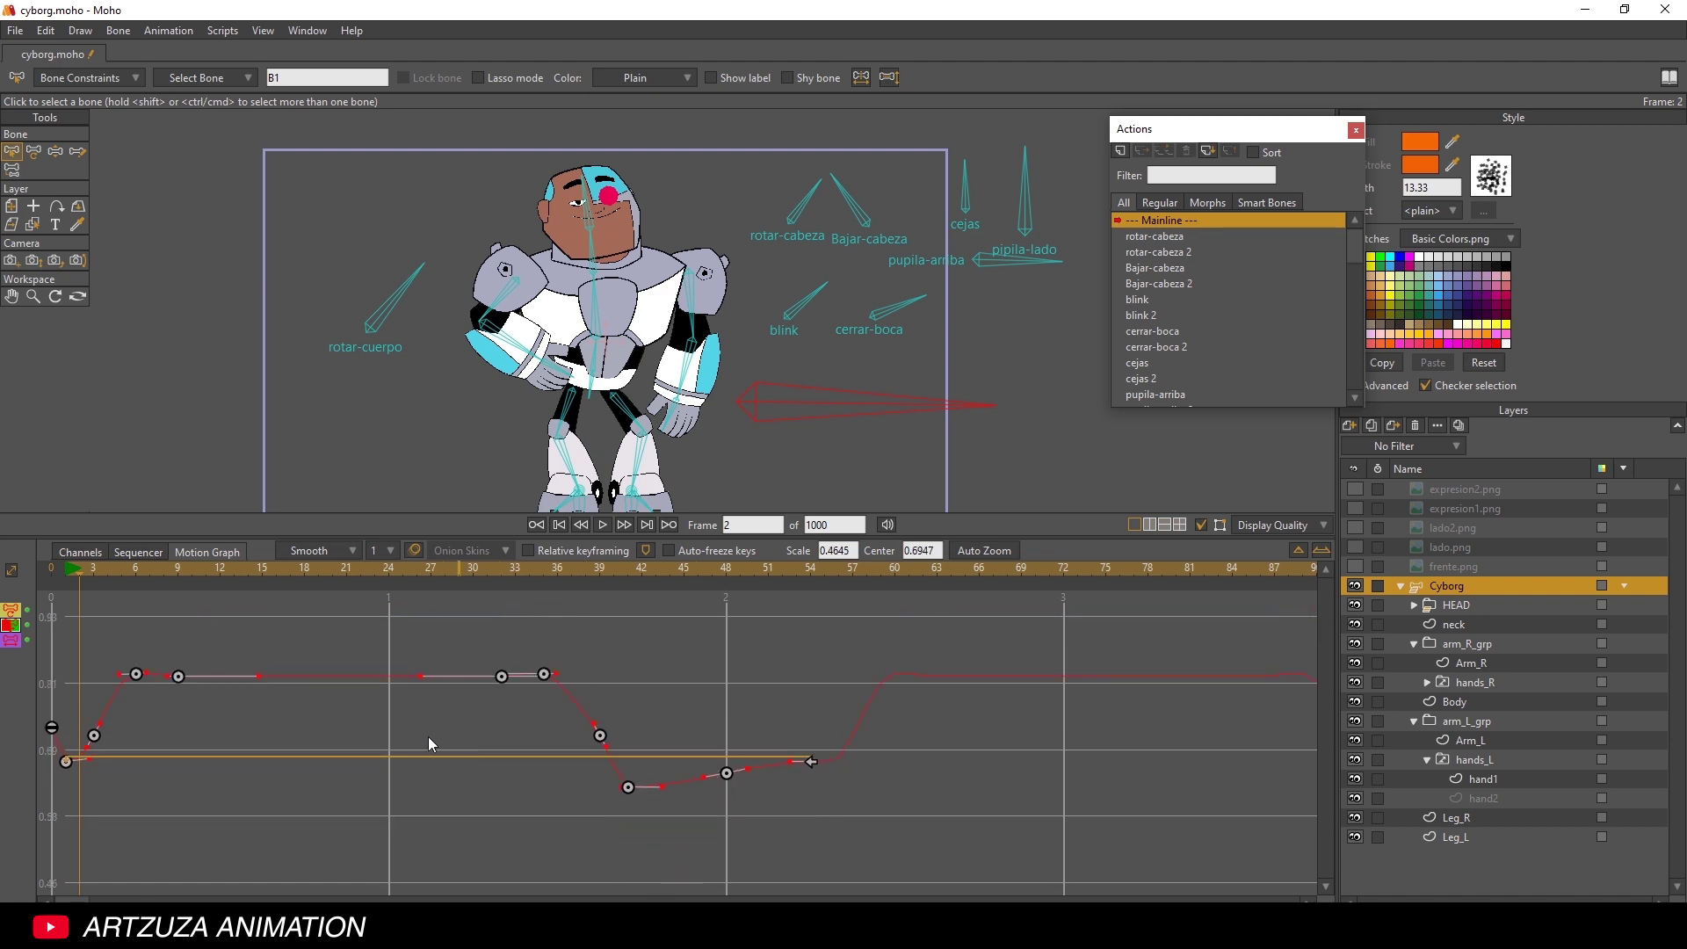
{"action": "scroll", "coordinate": [183, 736], "scroll_direction": "down", "scroll_amount": 5}
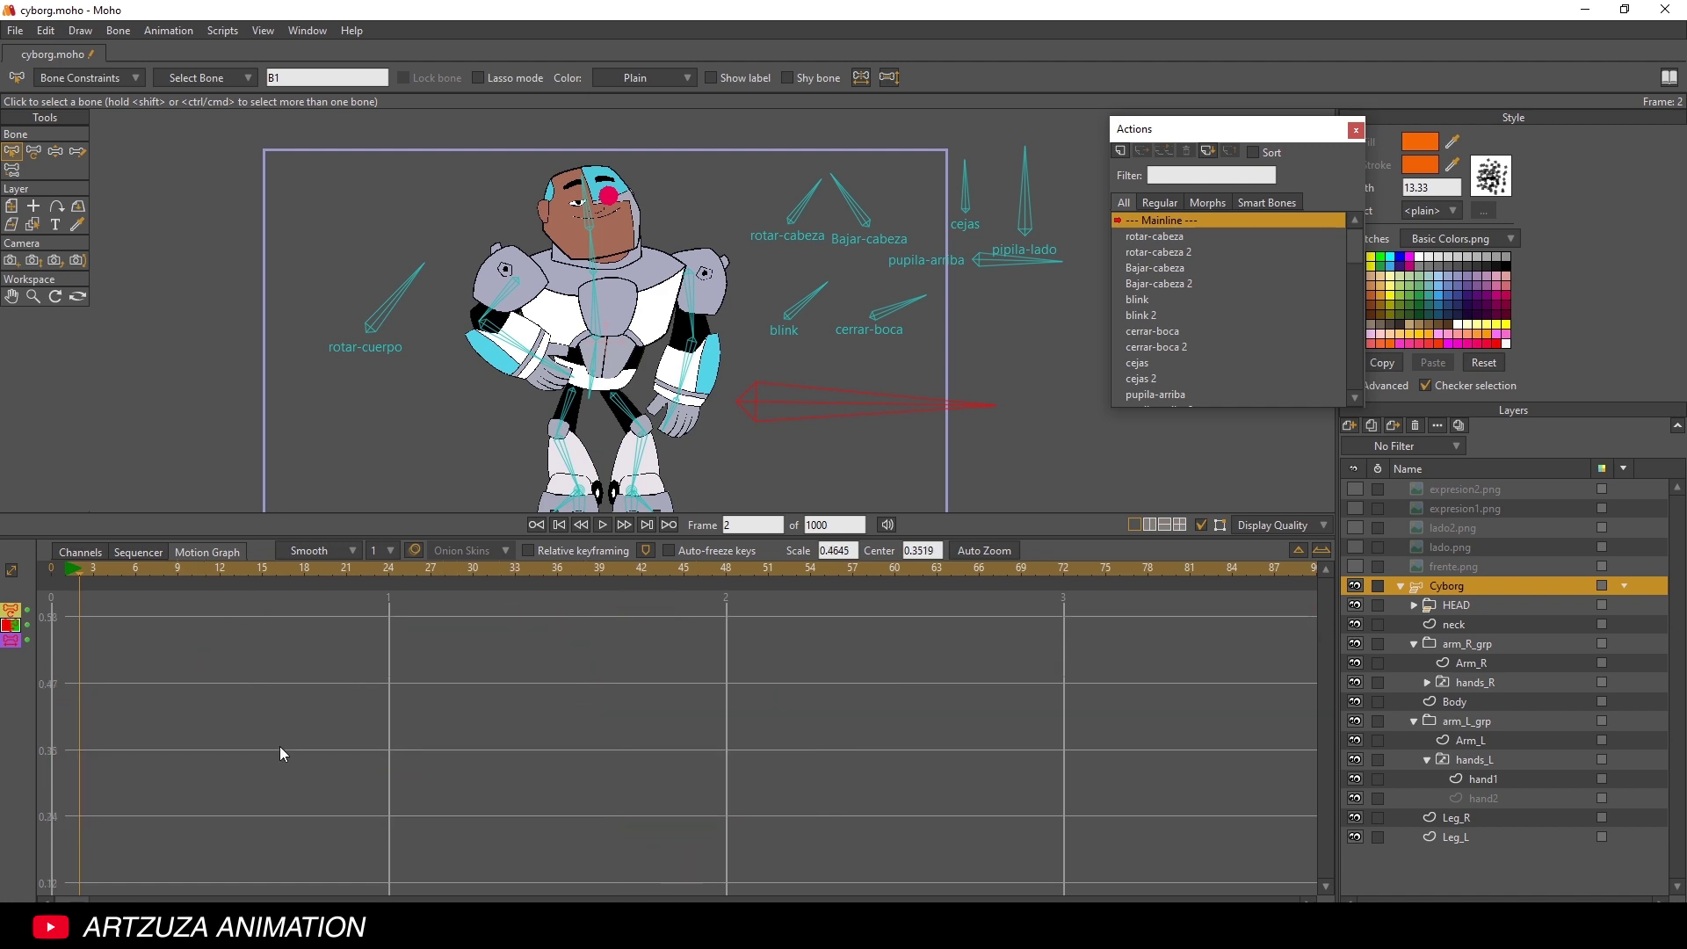
{"action": "scroll", "coordinate": [286, 733], "scroll_direction": "up", "scroll_amount": 5}
{"action": "scroll", "coordinate": [161, 731], "scroll_direction": "up", "scroll_amount": 2}
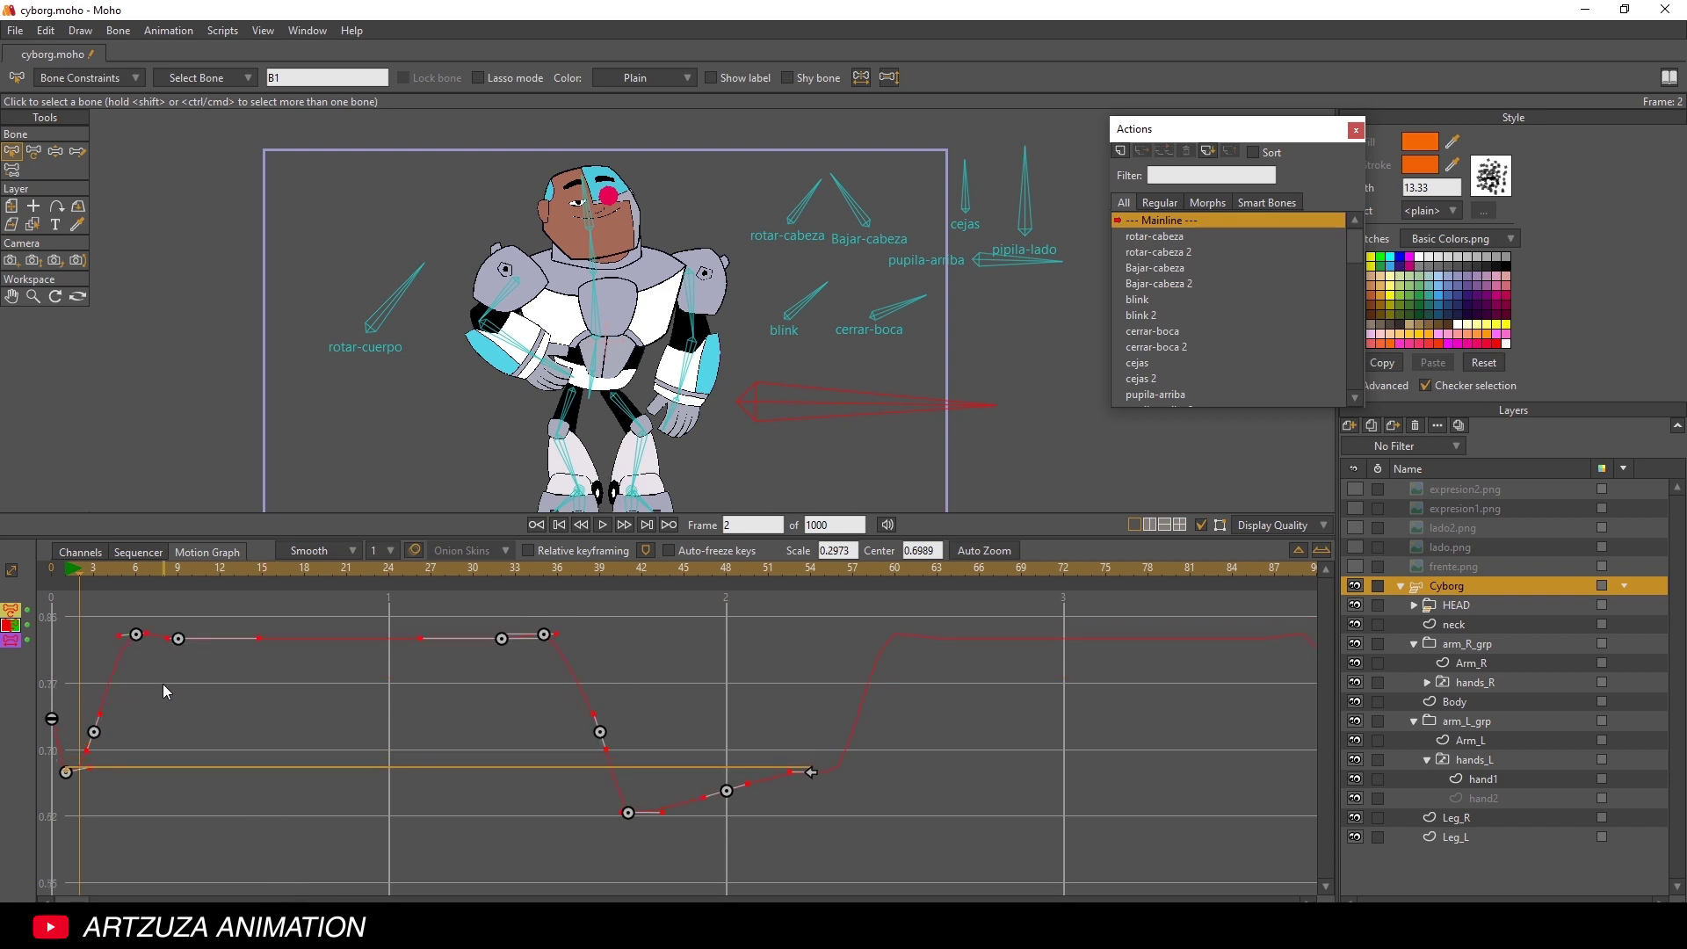
{"action": "scroll", "coordinate": [161, 681], "scroll_direction": "up", "scroll_amount": 3}
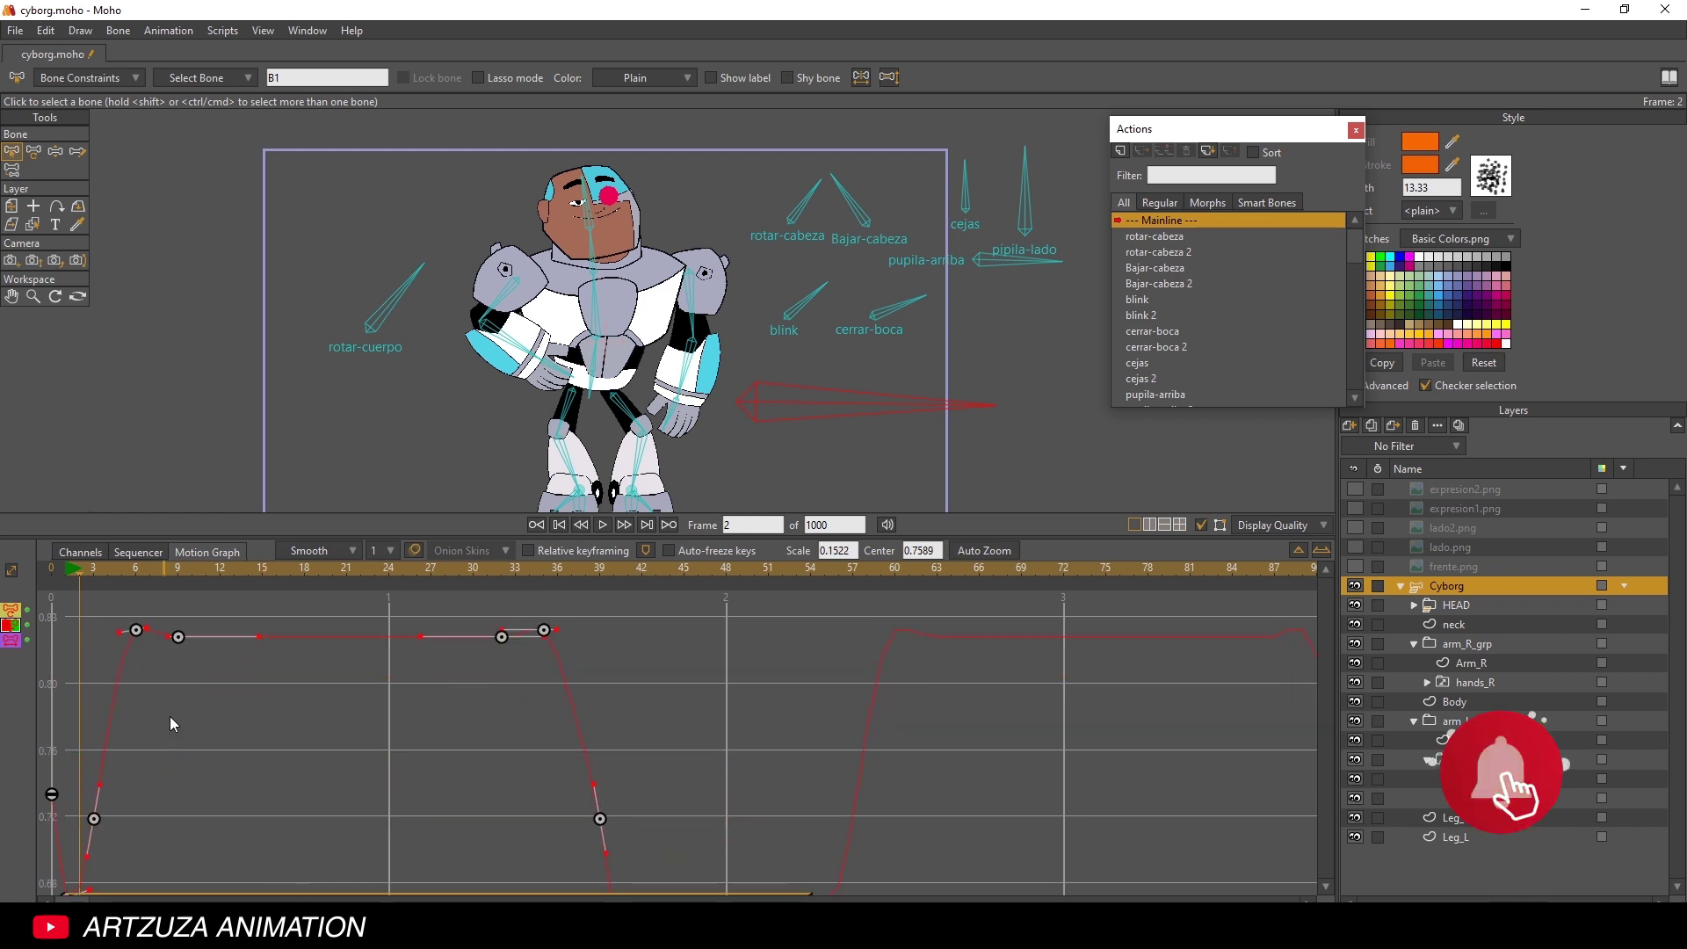
{"action": "key", "text": "ctrl+Left"}
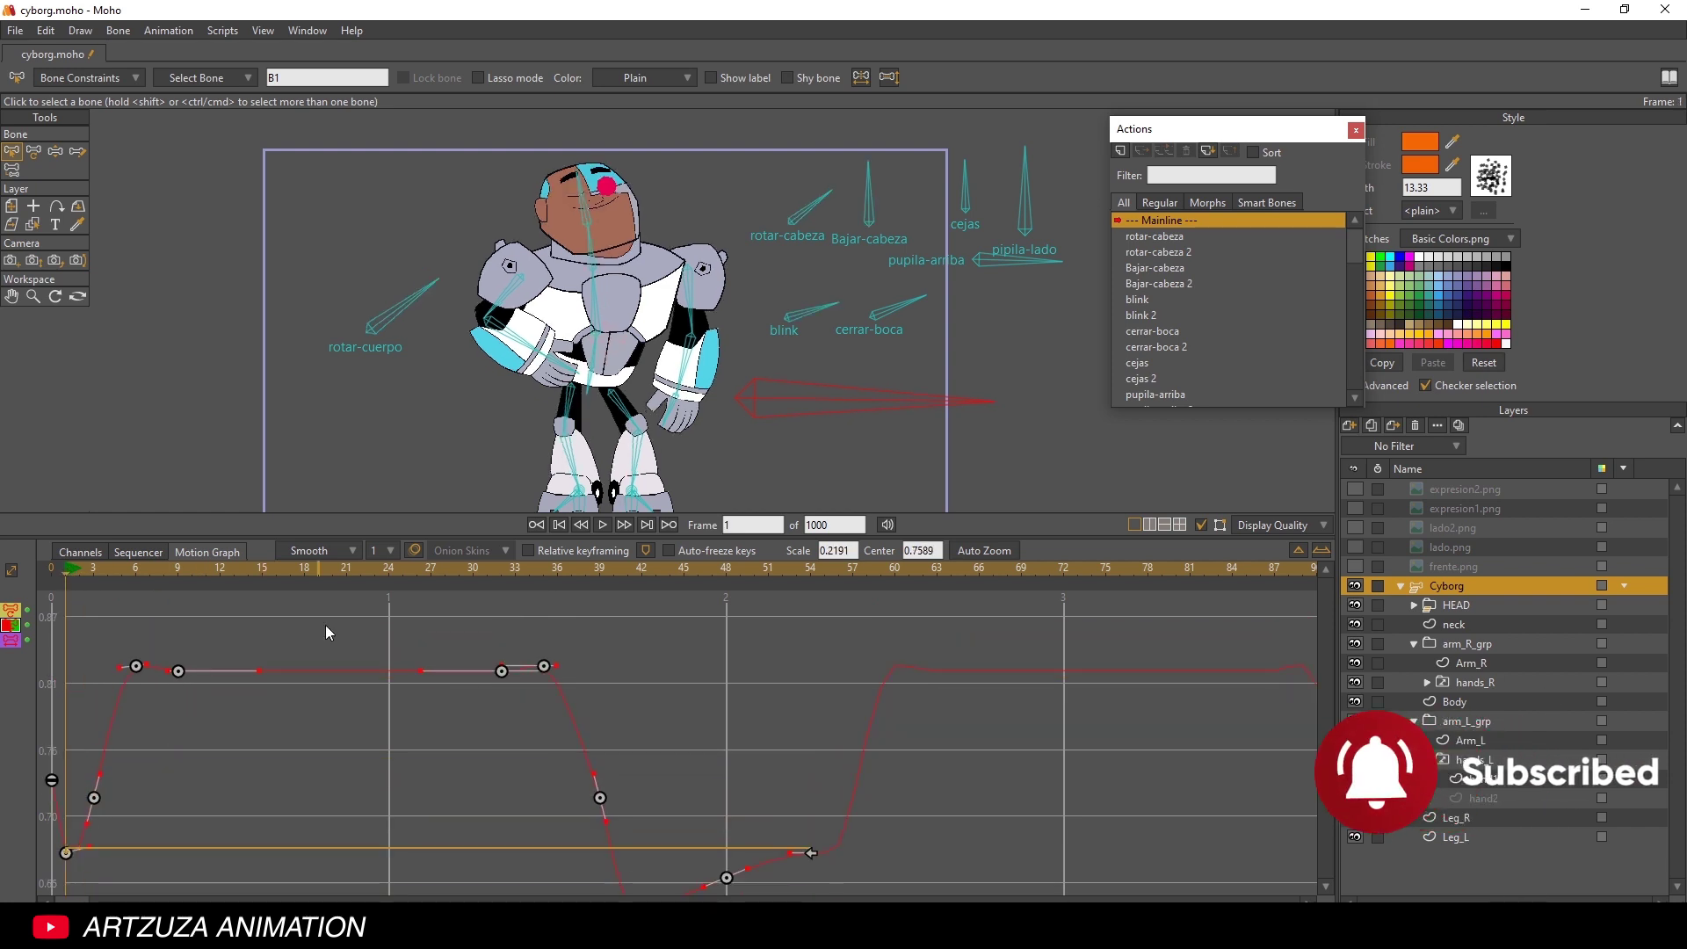
{"action": "left_click", "coordinate": [603, 525]}
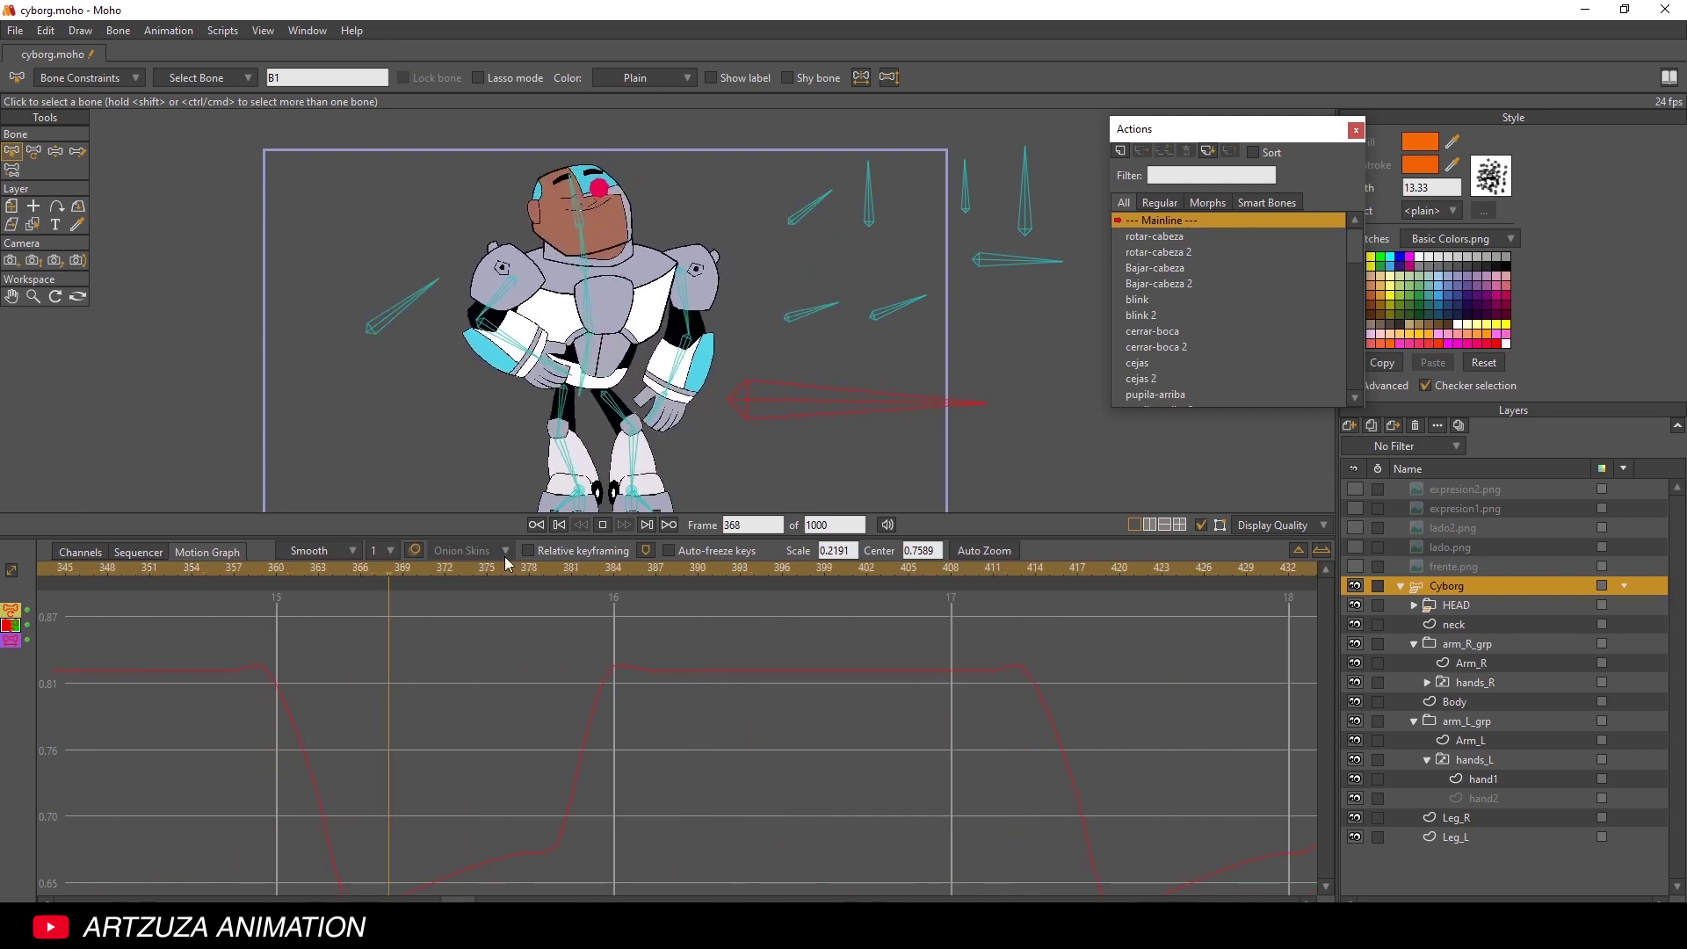
{"action": "key", "text": "space"}
- Fine-tune B1's red position curve at frames 54, 48 and 3, and play the animation to check the motion
{"action": "scroll", "coordinate": [811, 852], "scroll_direction": "left", "scroll_amount": 10}
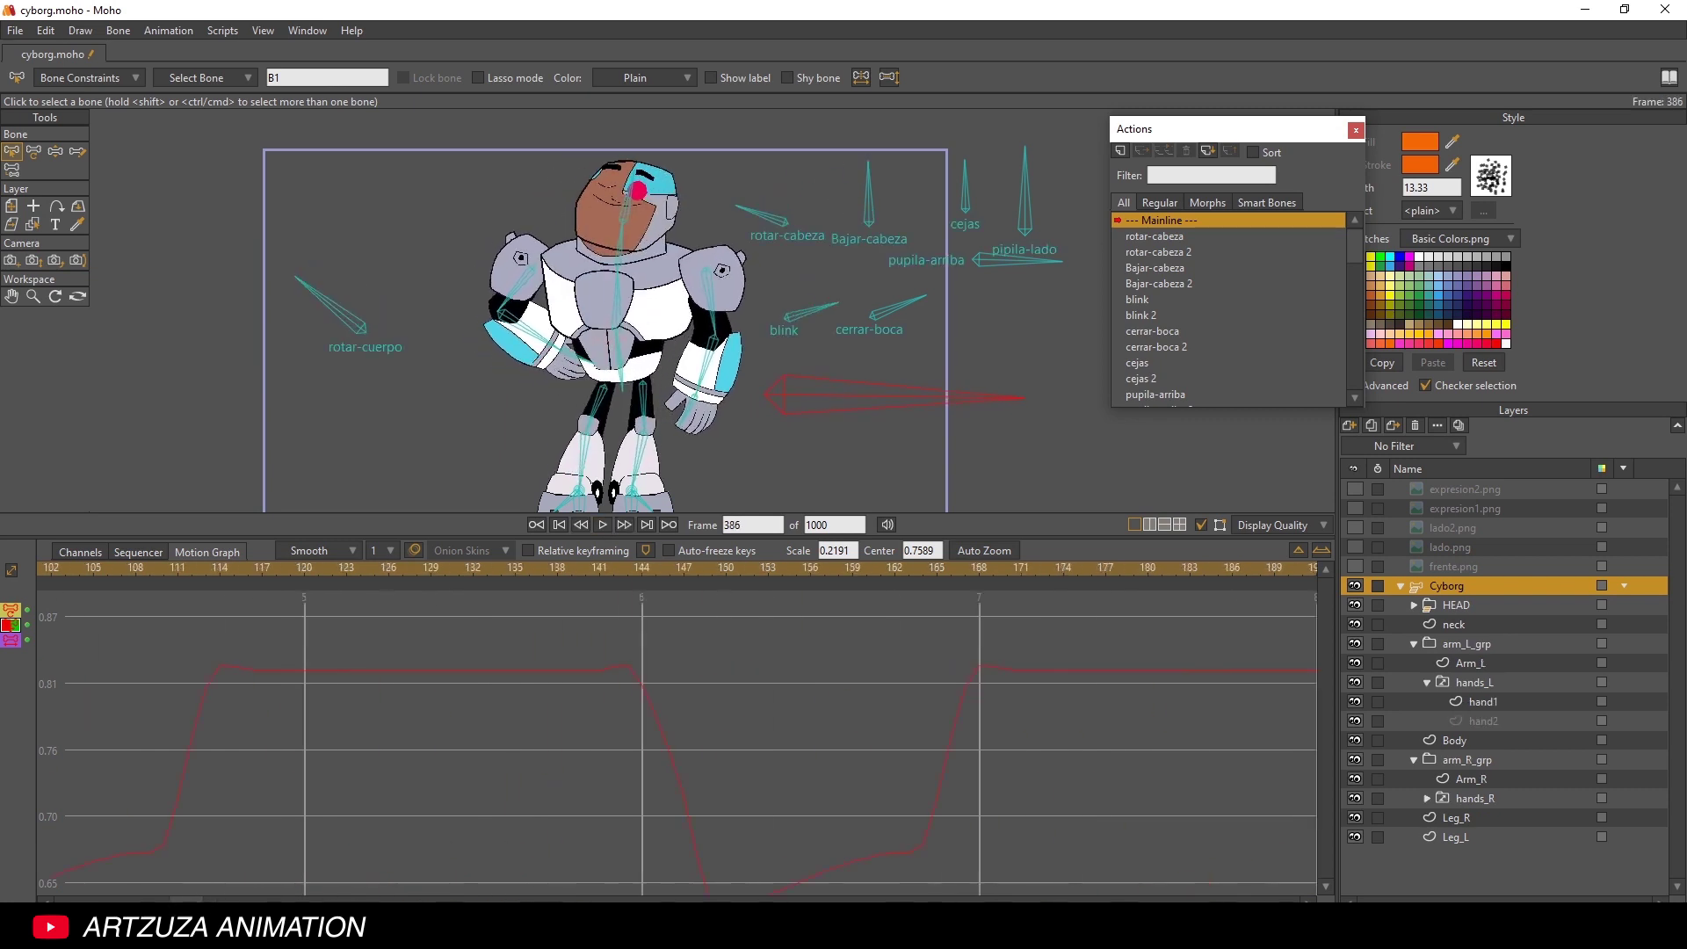
{"action": "scroll", "coordinate": [624, 753], "scroll_direction": "down", "scroll_amount": 3}
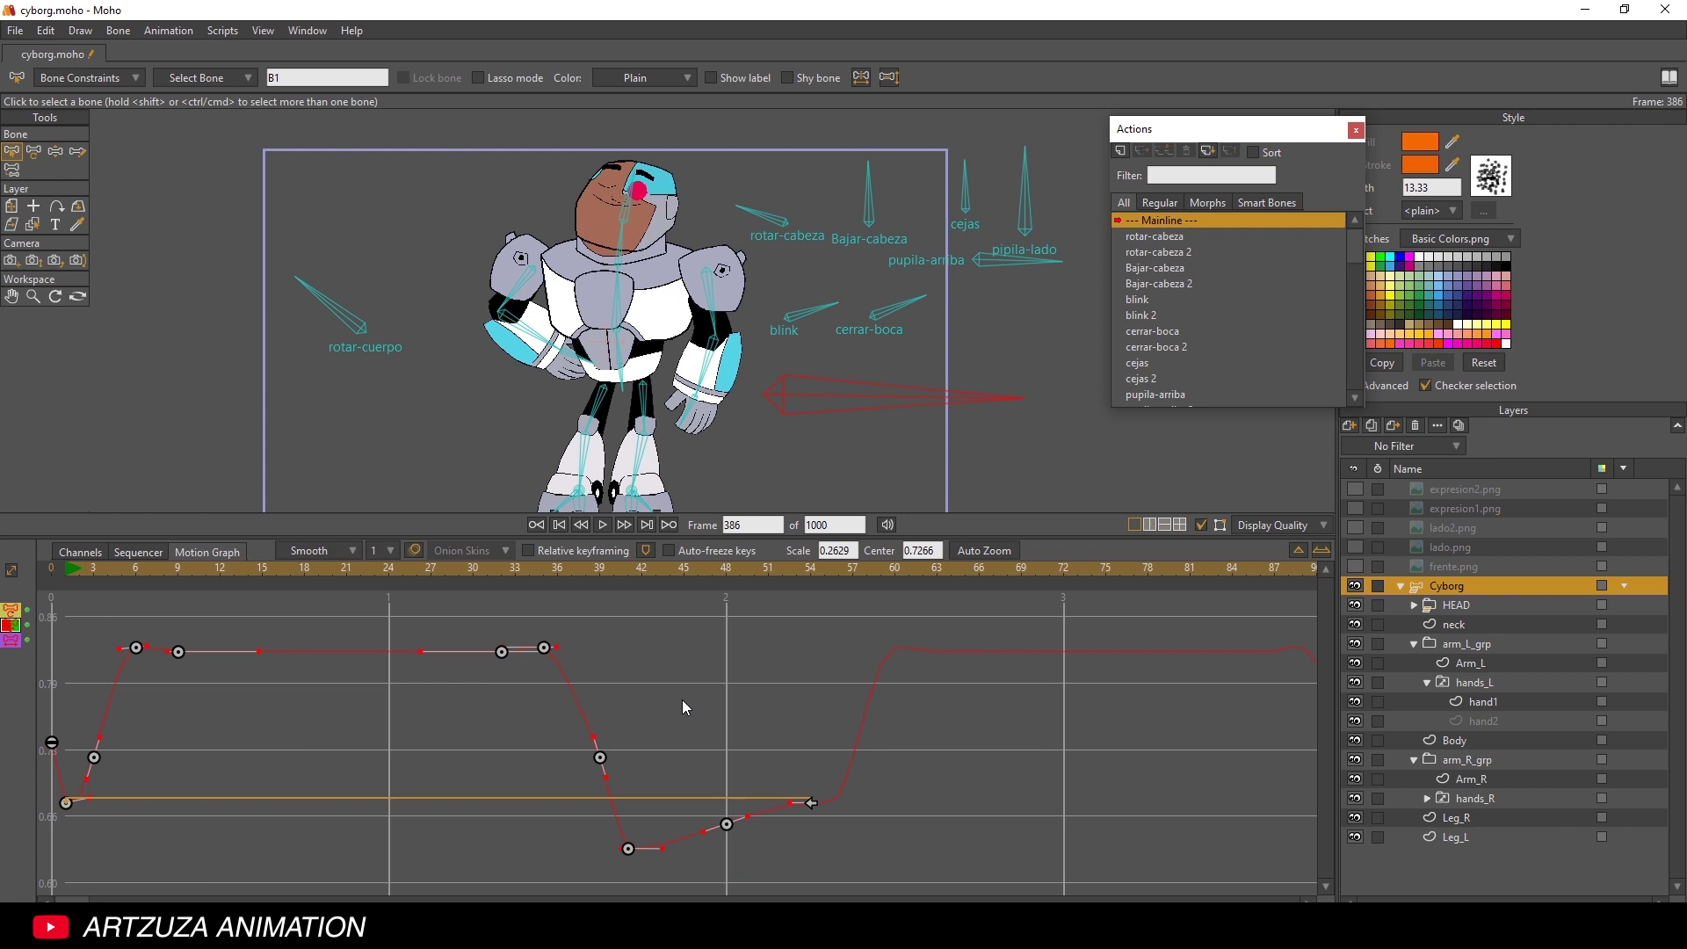
{"action": "left_click_drag", "start_coordinate": [855, 755], "coordinate": [825, 769]}
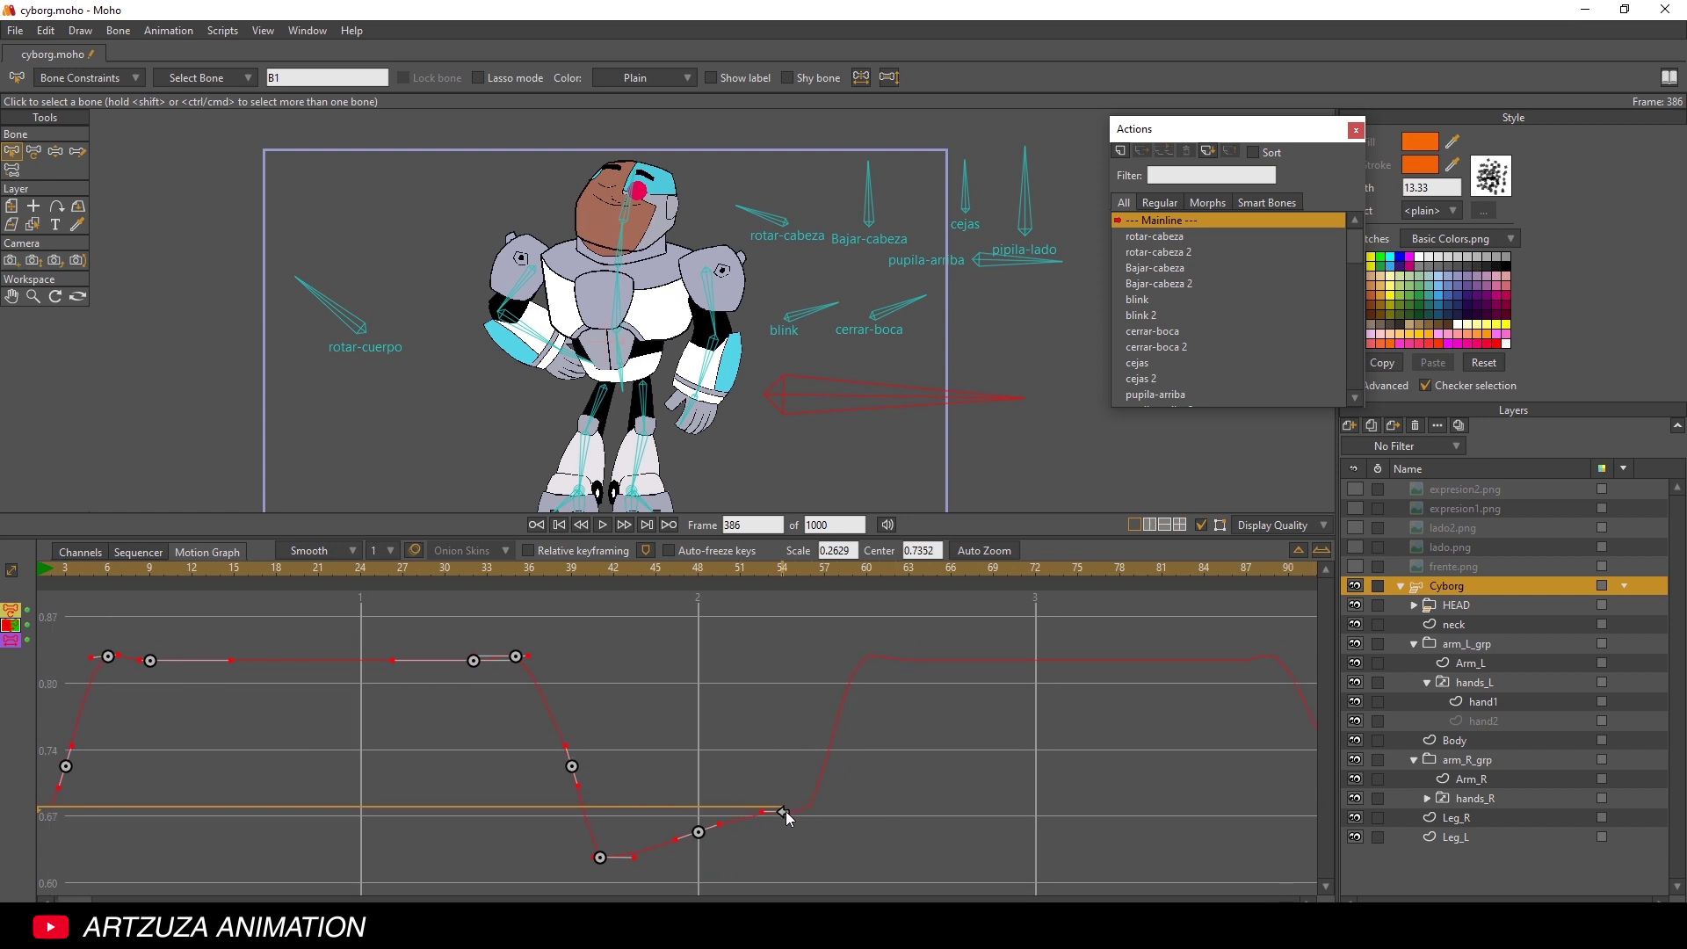
{"action": "left_click_drag", "start_coordinate": [787, 793], "coordinate": [815, 772]}
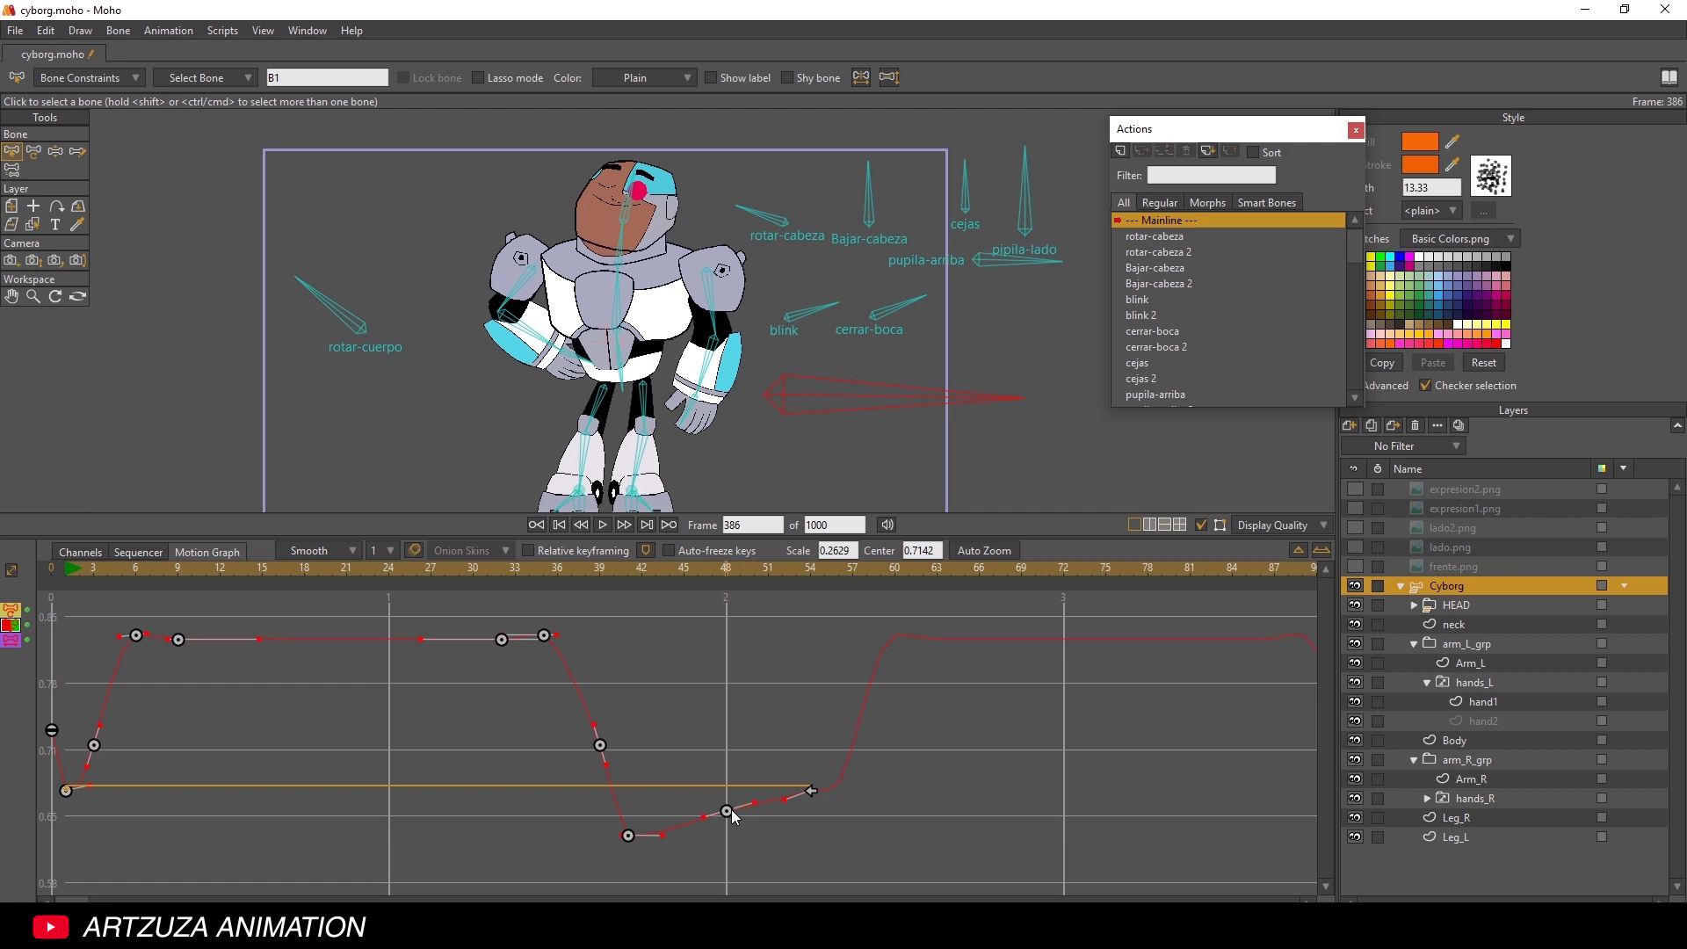
{"action": "left_click_drag", "start_coordinate": [728, 811], "coordinate": [729, 817]}
{"action": "left_click_drag", "start_coordinate": [92, 781], "coordinate": [90, 771]}
{"action": "left_click", "coordinate": [604, 524]}
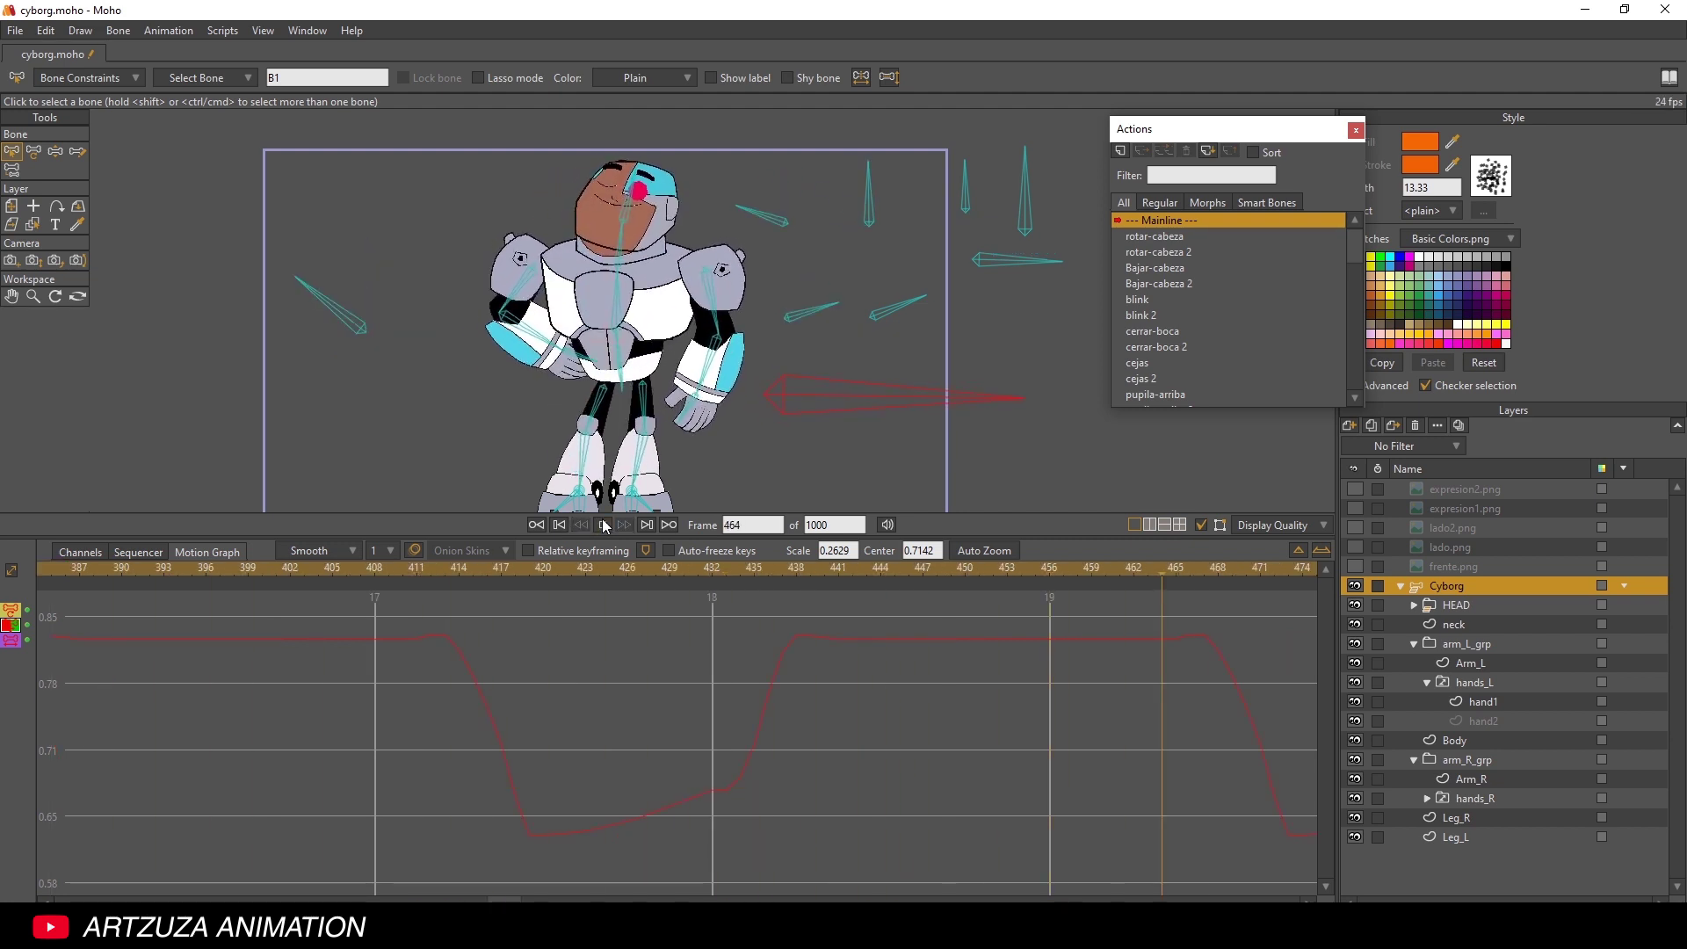
- Stretch the incoming Bezier handle at frame 6 of B1's red curve outward and downward, and replay the animation from frame 1
{"action": "left_click", "coordinate": [602, 525]}
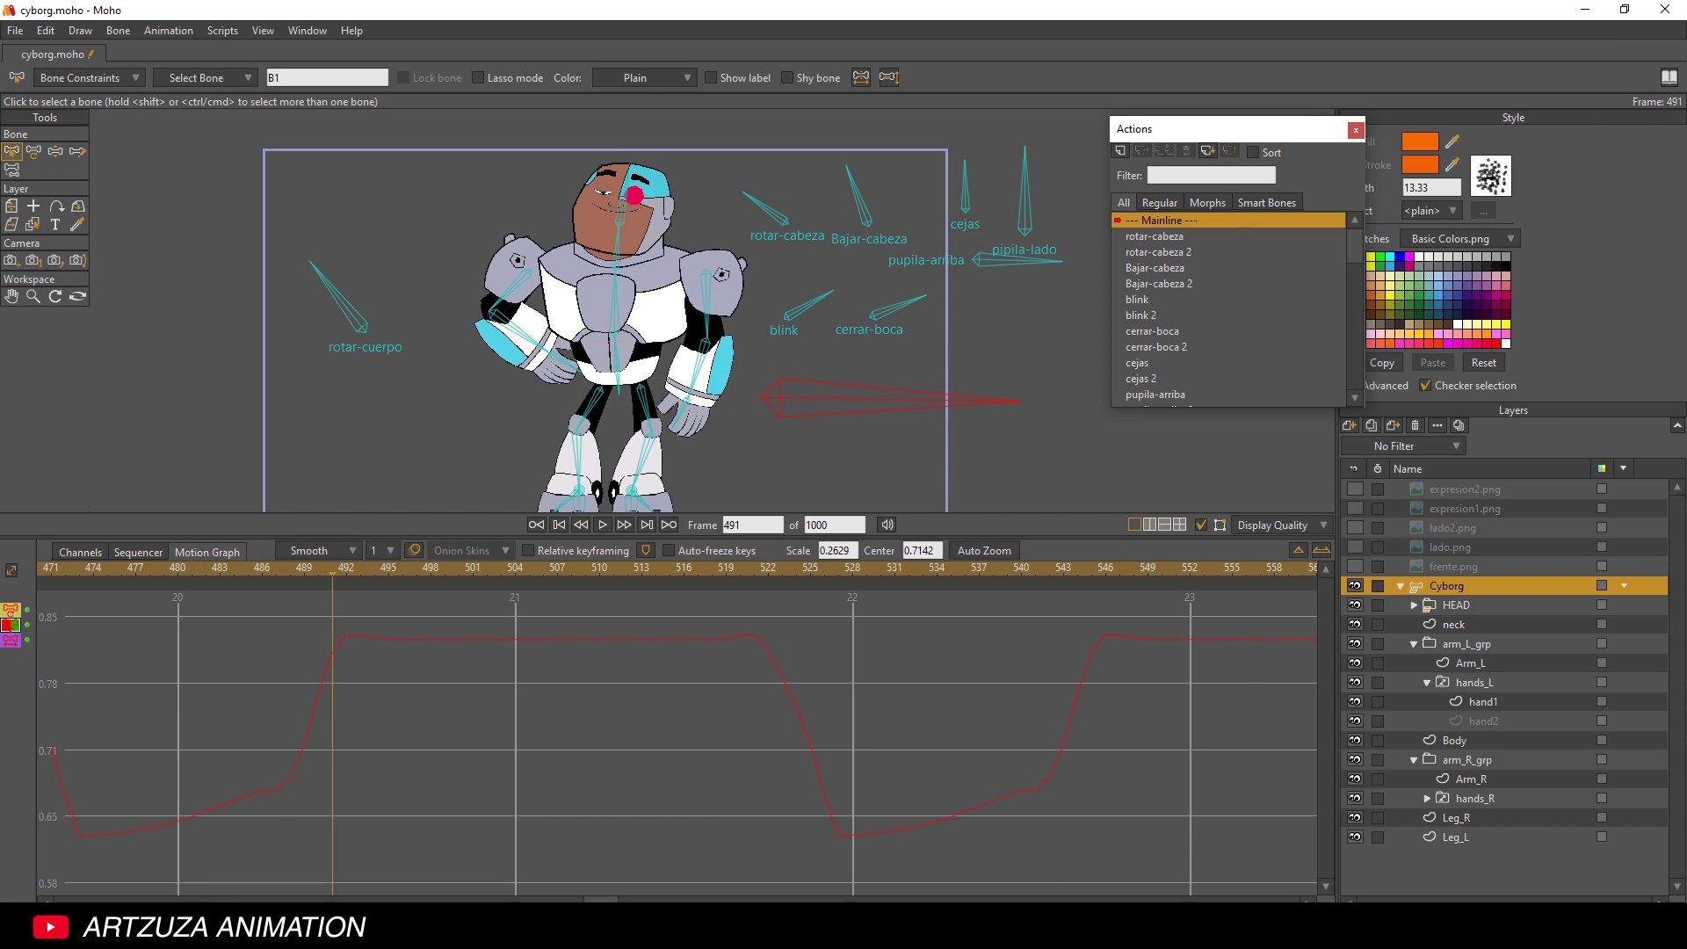
{"action": "scroll", "coordinate": [119, 830], "scroll_direction": "left", "scroll_amount": 15}
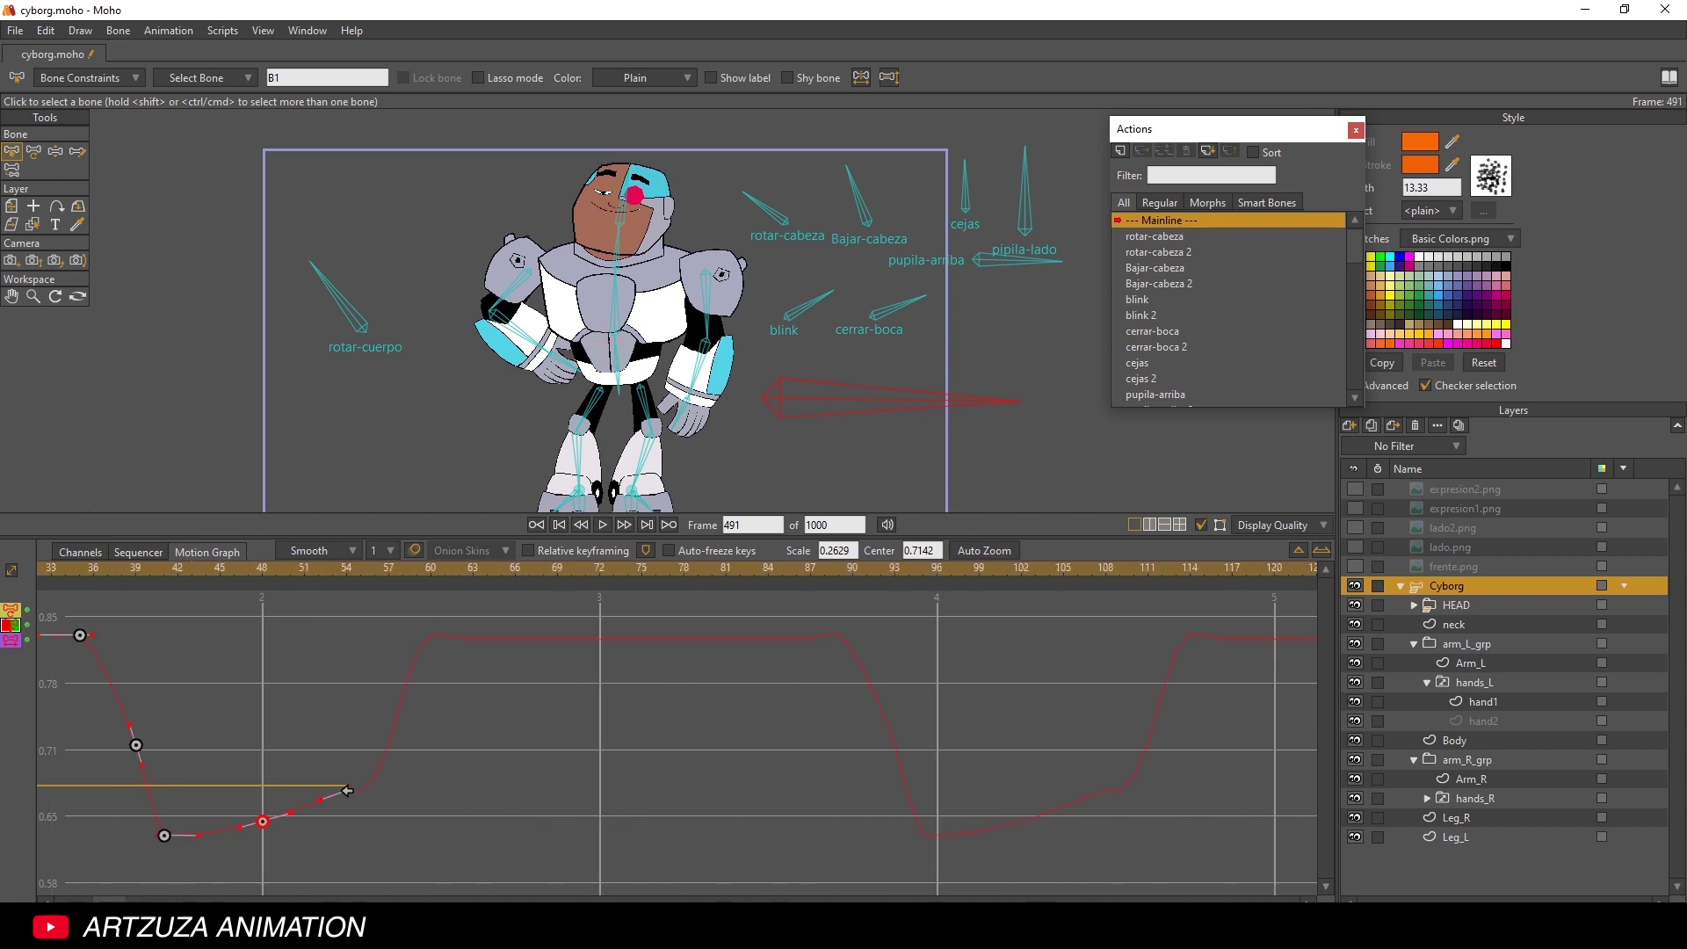
{"action": "left_click_drag", "start_coordinate": [406, 562], "coordinate": [127, 752]}
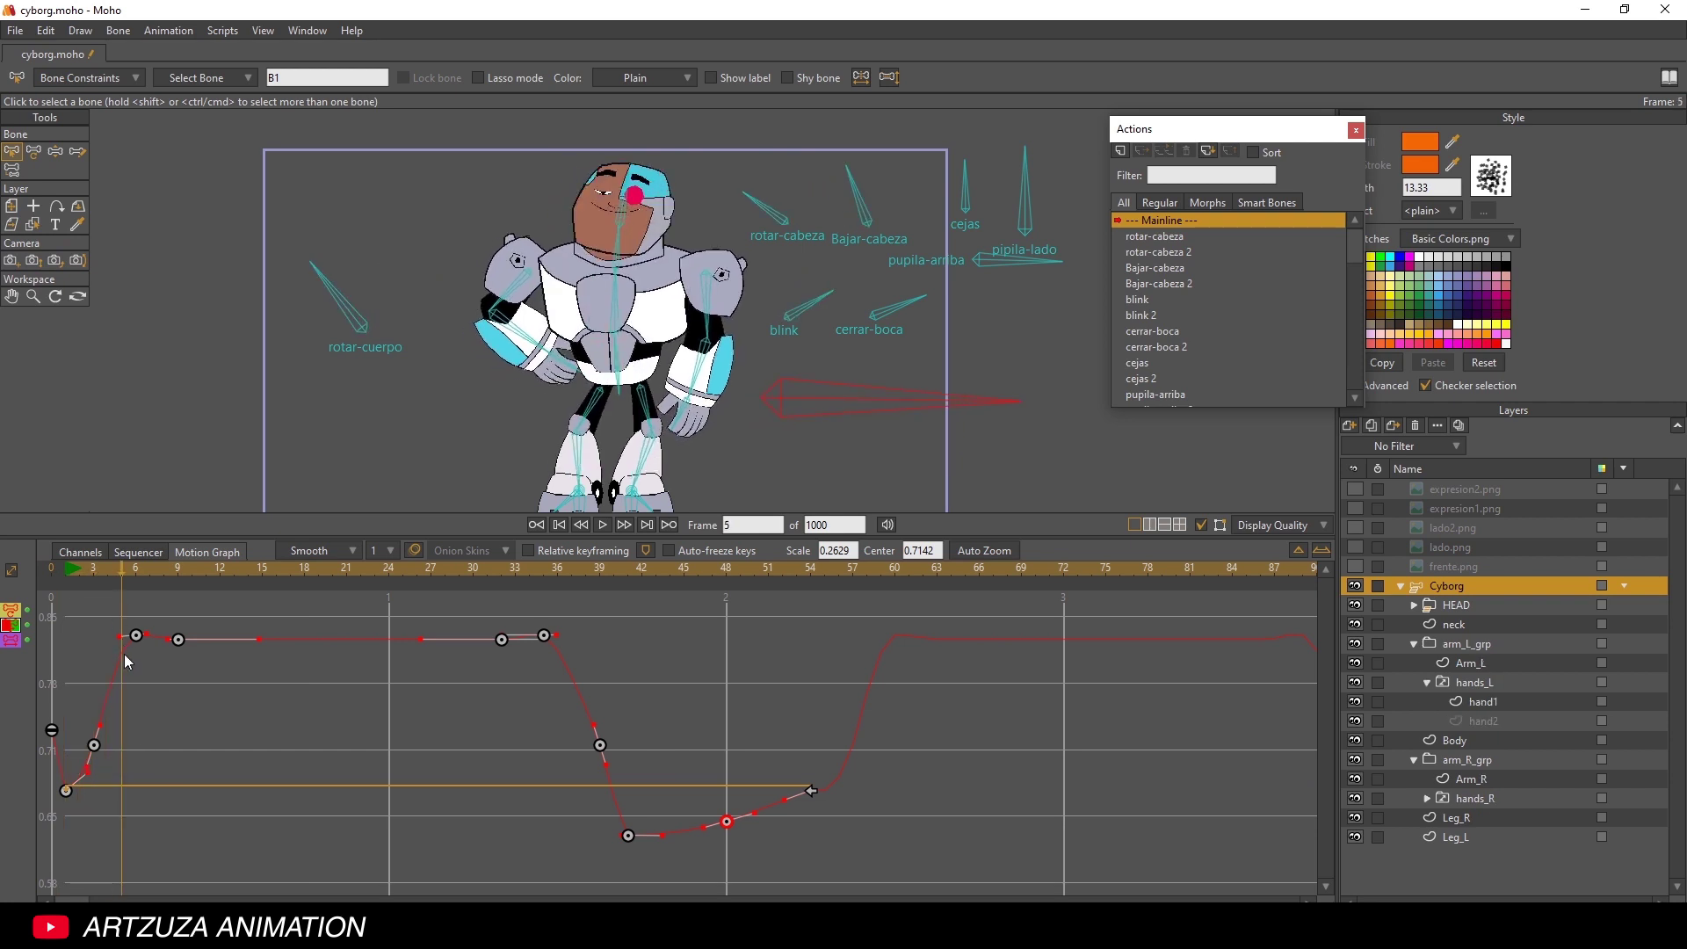
{"action": "scroll", "coordinate": [158, 756], "scroll_direction": "up", "scroll_amount": 2}
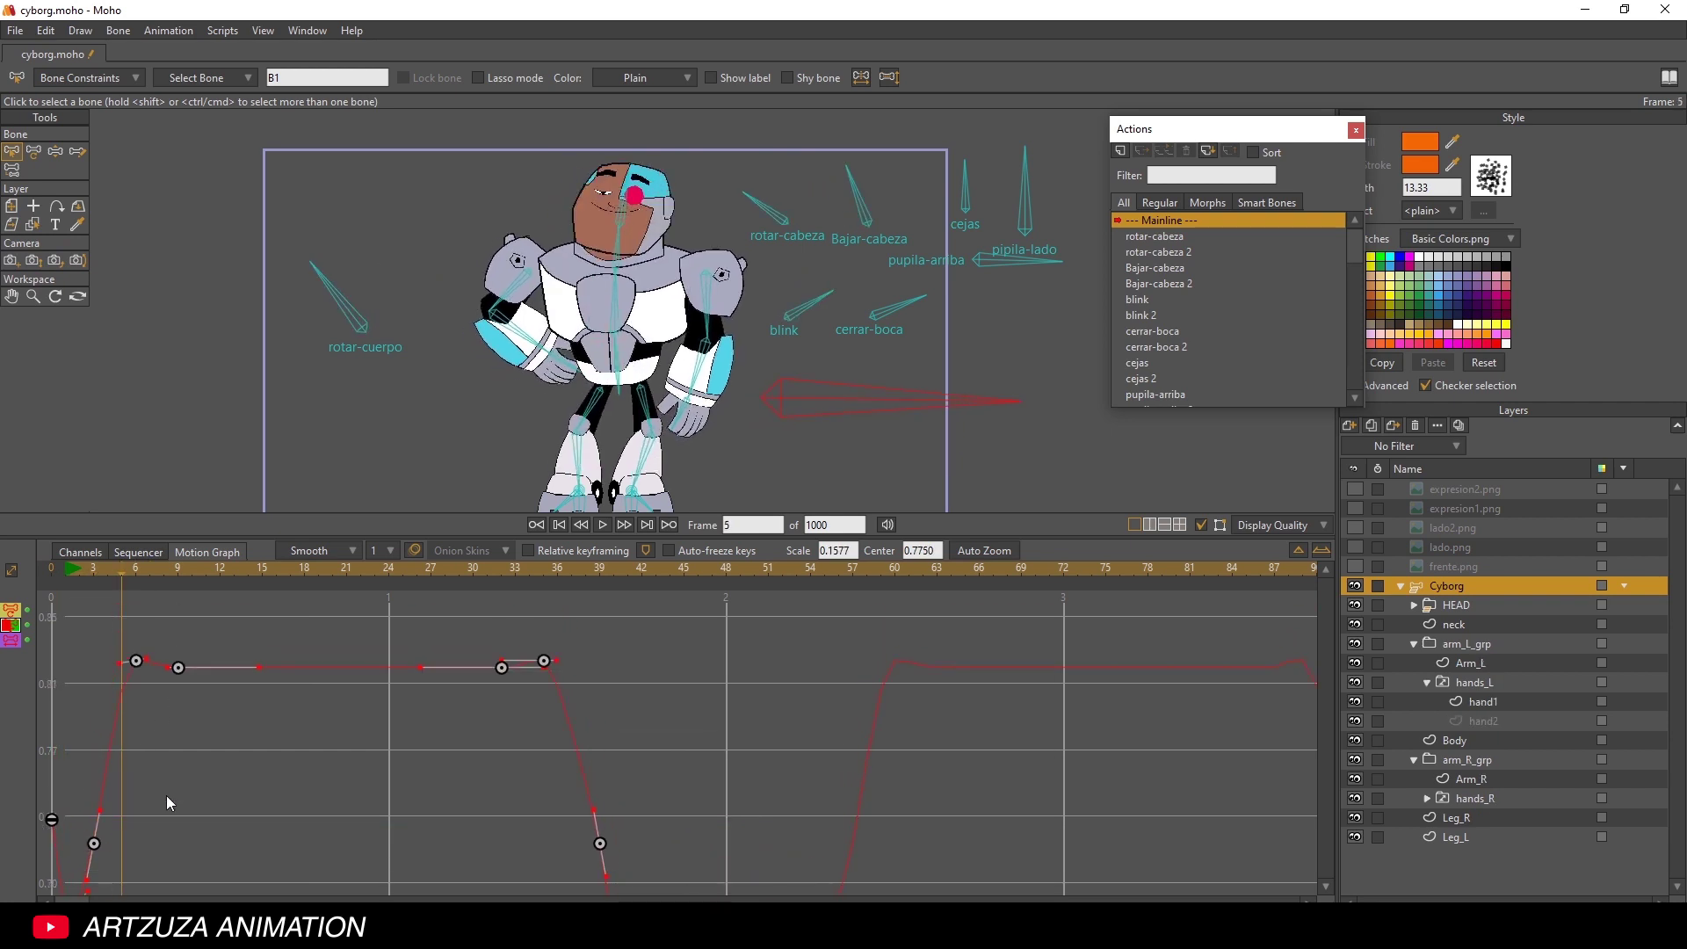
{"action": "left_click_drag", "start_coordinate": [123, 670], "coordinate": [105, 678]}
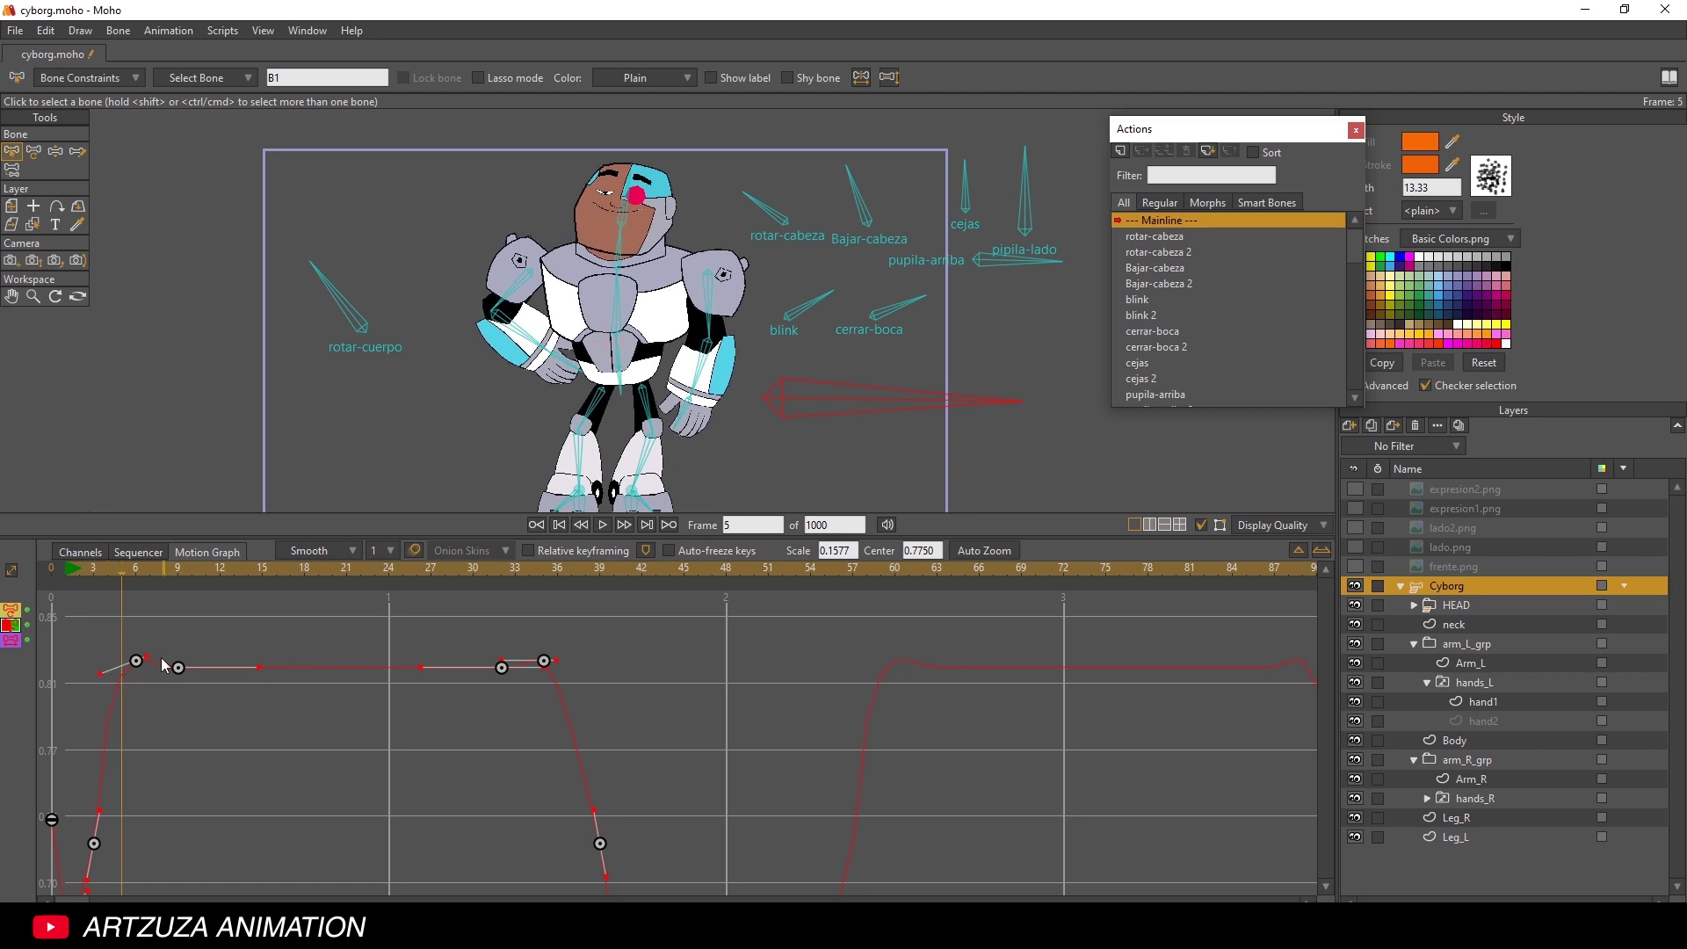
{"action": "left_click_drag", "start_coordinate": [83, 571], "coordinate": [65, 571]}
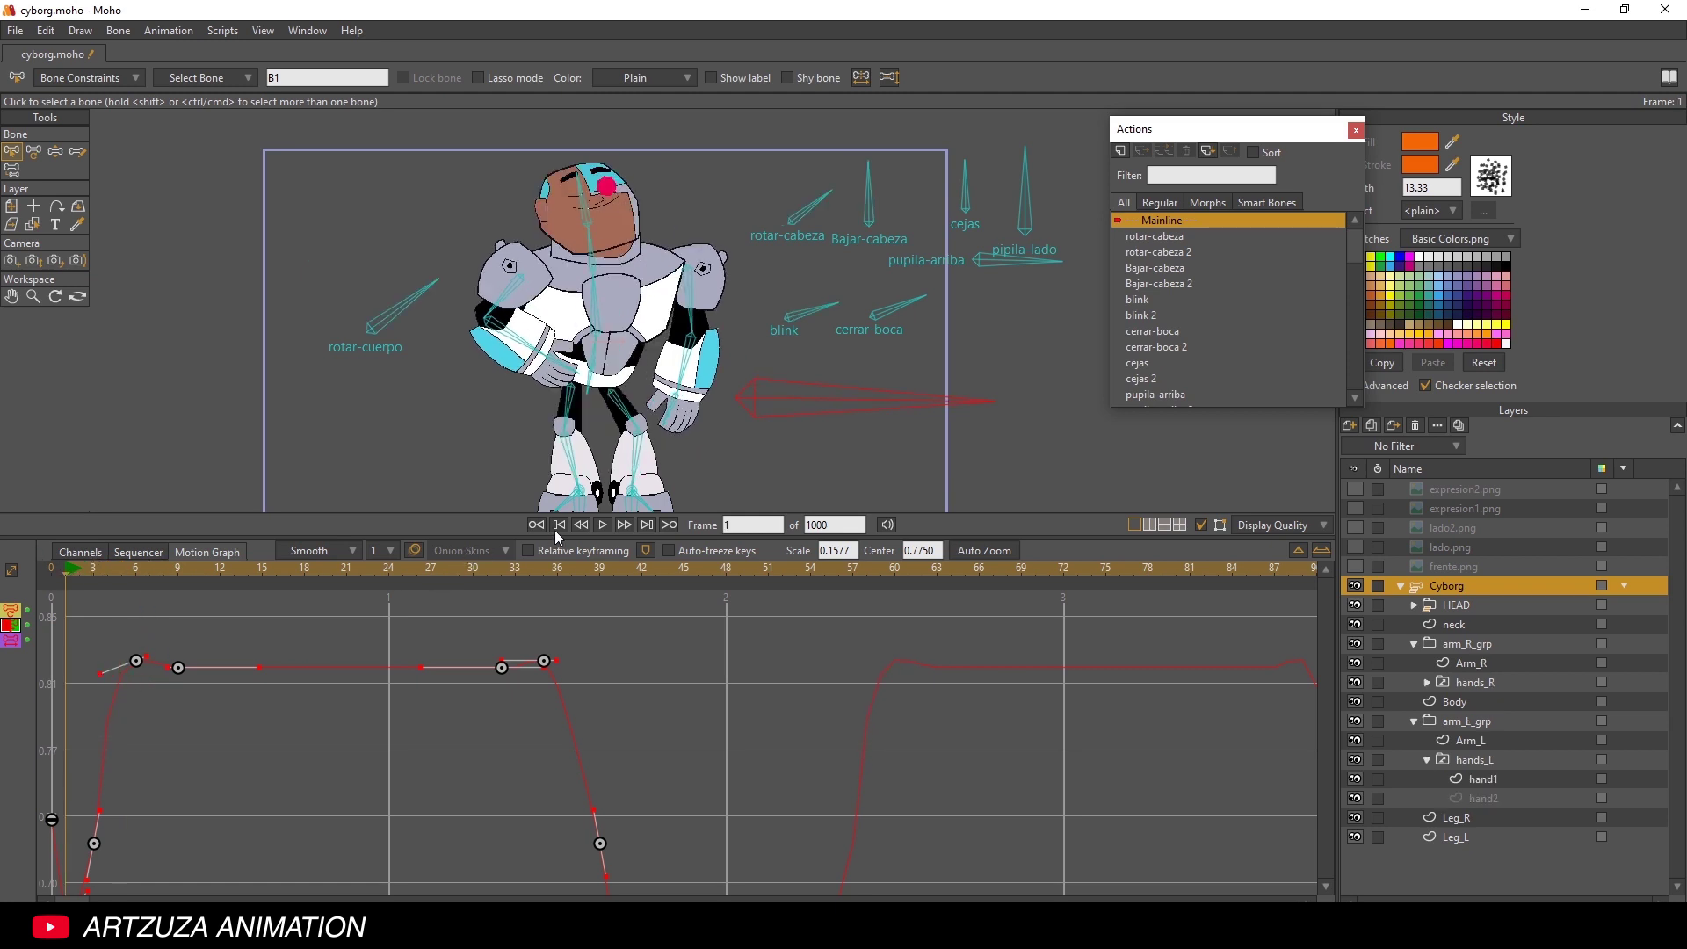
{"action": "left_click", "coordinate": [601, 523]}
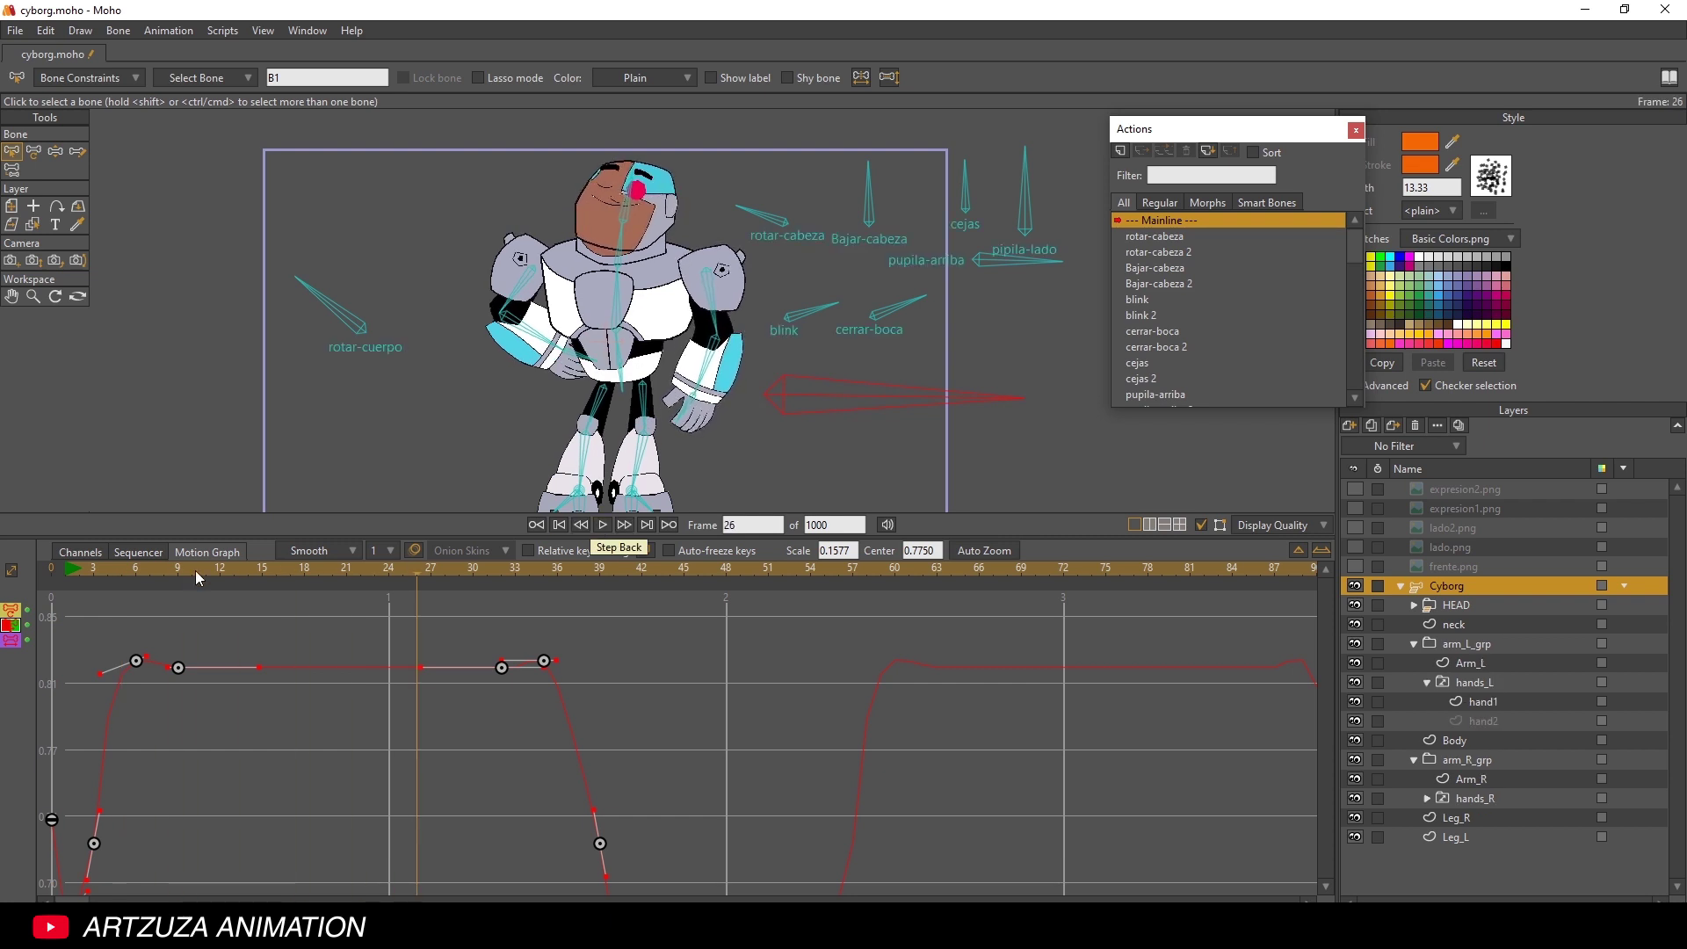
{"action": "left_click_drag", "start_coordinate": [82, 576], "coordinate": [163, 588]}
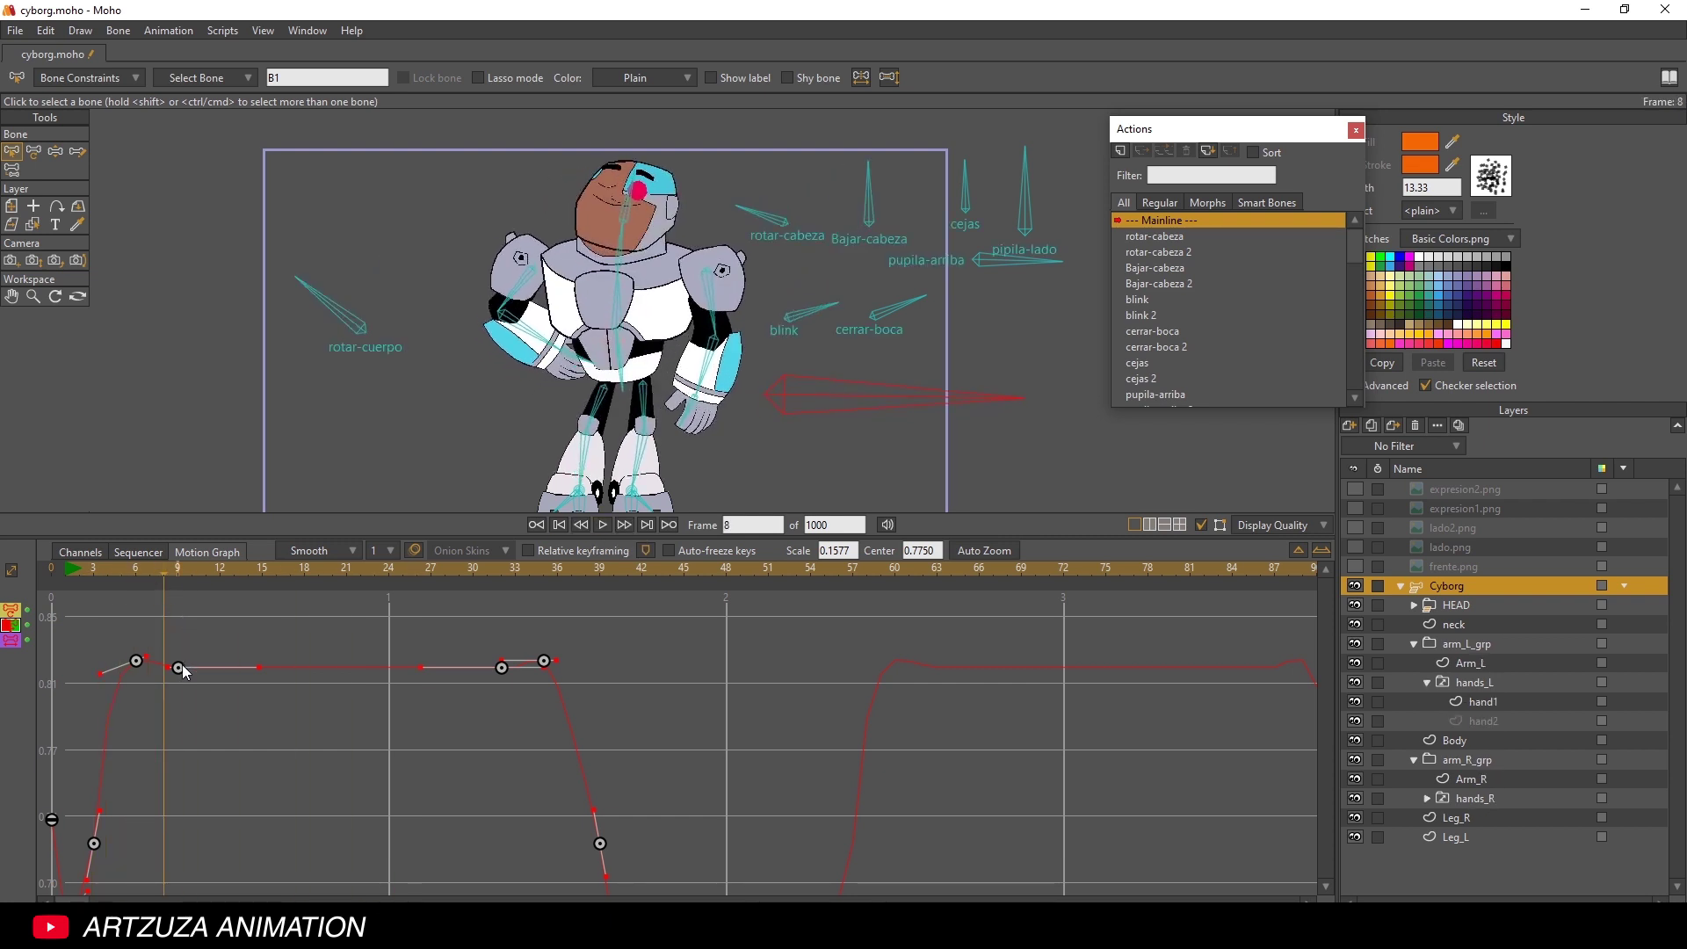
{"action": "left_click_drag", "start_coordinate": [181, 670], "coordinate": [175, 642]}
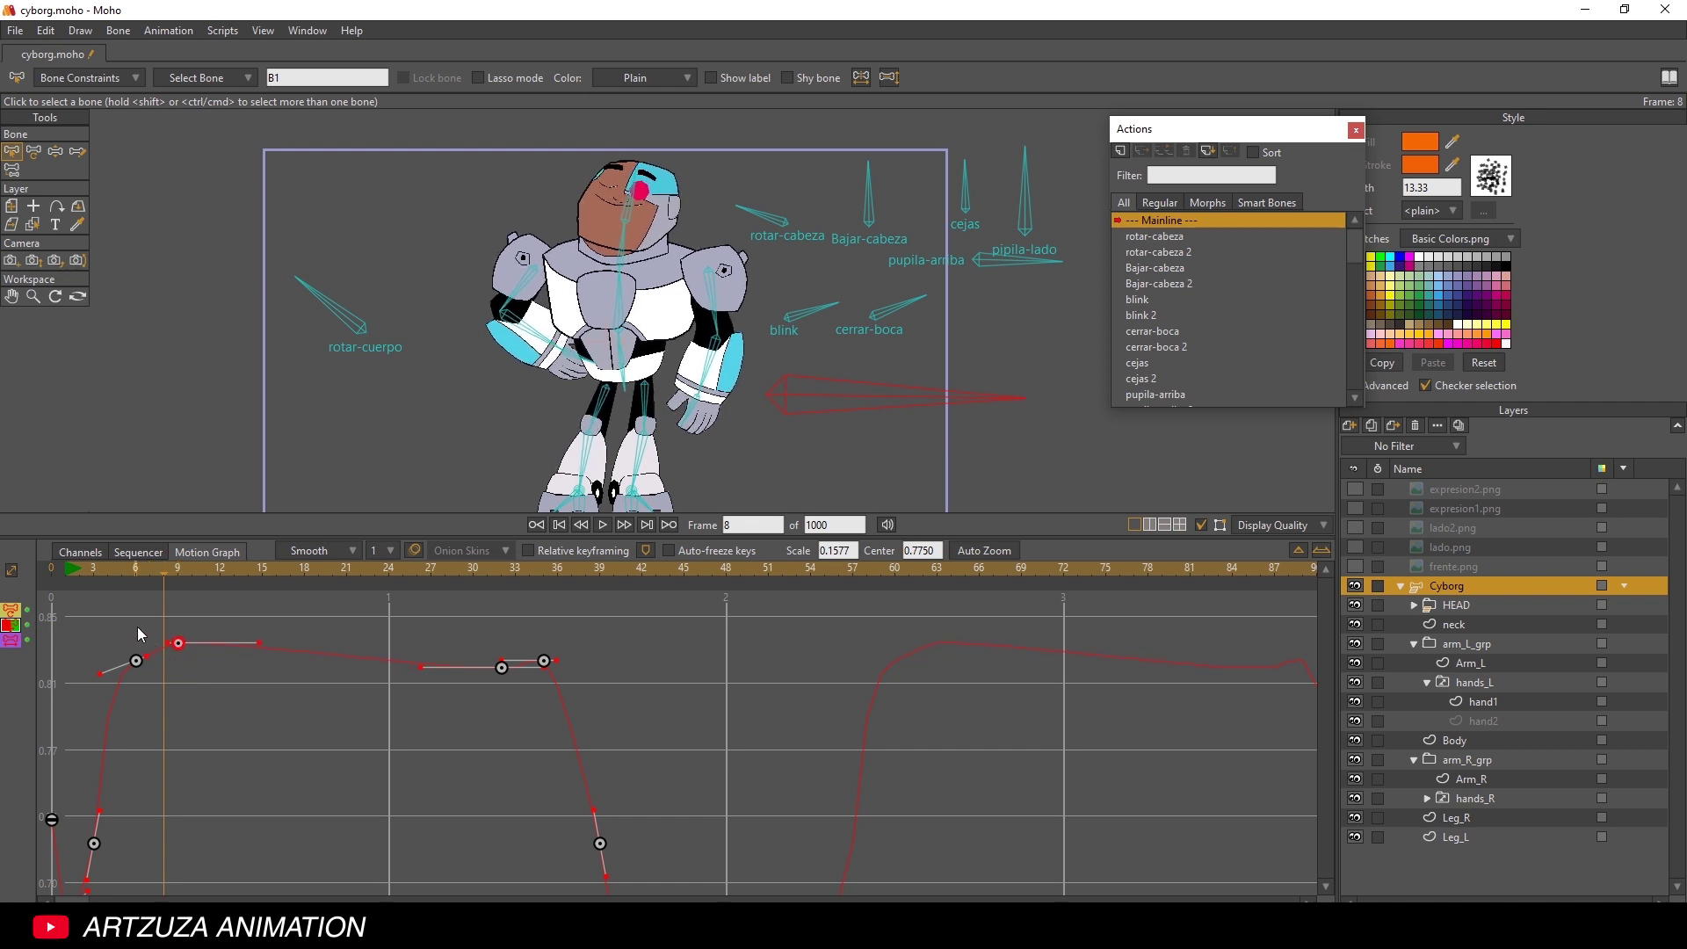
{"action": "key", "text": "ctrl+z"}
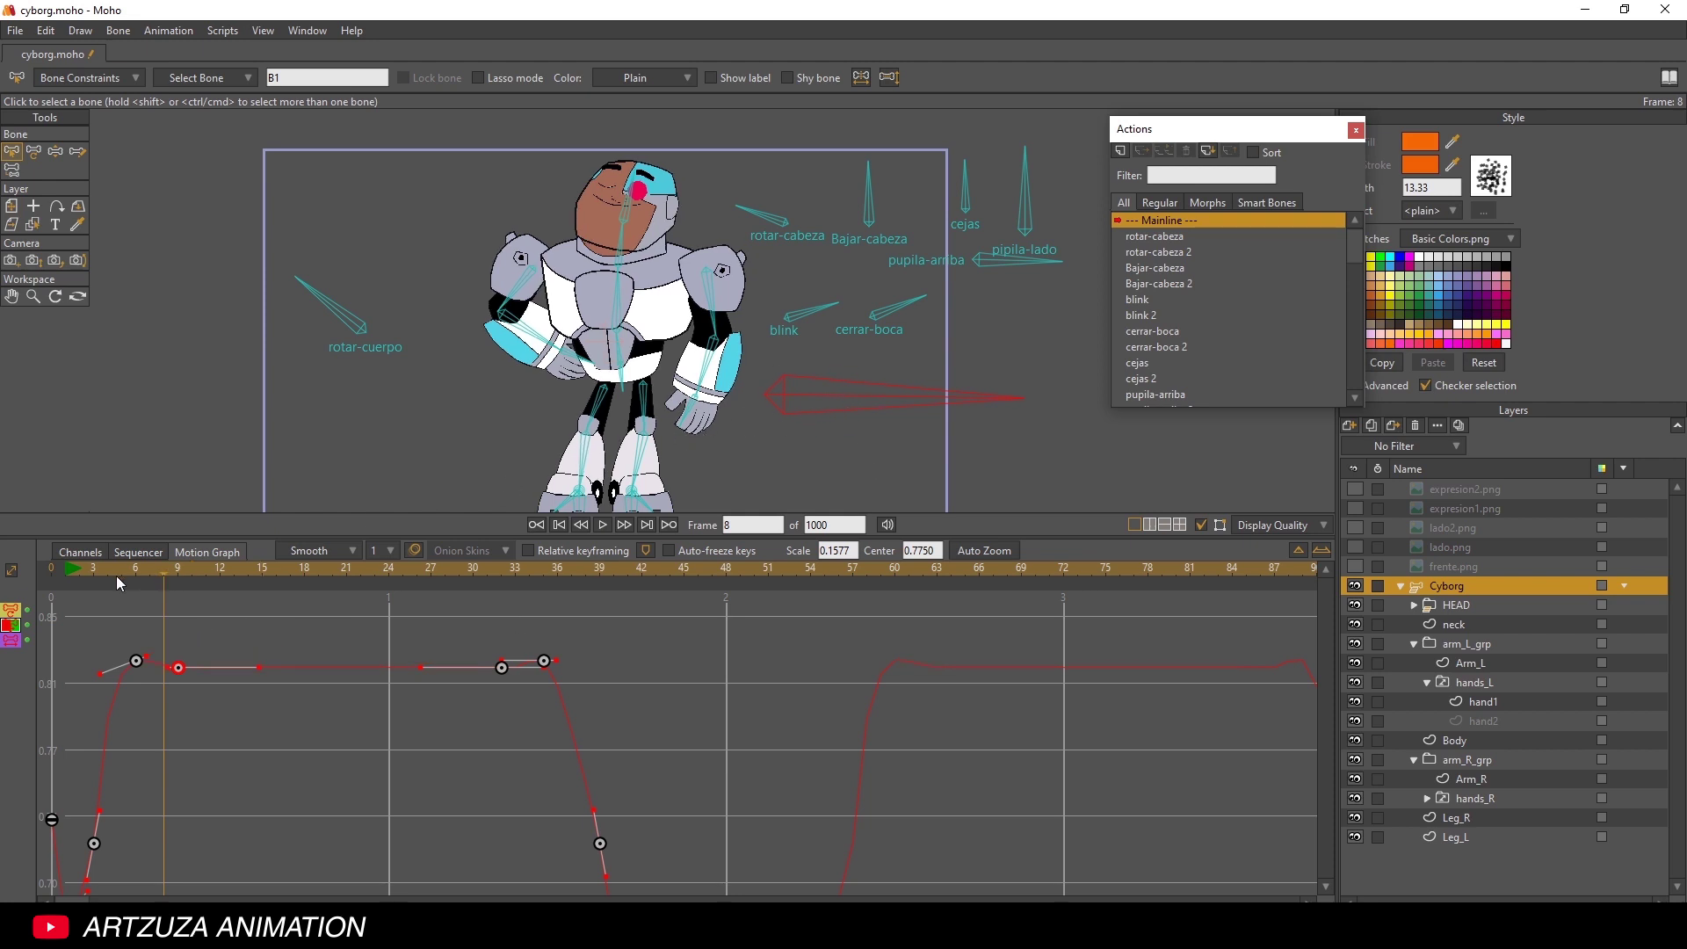
- Raise B1's red curve keyframe at frame 9 slightly above the frame 6 keyframe, and replay from frame 1 to check the motion
{"action": "mouse_move", "coordinate": [115, 576]}
{"action": "left_mouse_down"}
{"action": "mouse_move", "coordinate": [70, 580]}
{"action": "mouse_move", "coordinate": [126, 580]}
{"action": "mouse_move", "coordinate": [82, 592]}
{"action": "mouse_move", "coordinate": [137, 598]}
{"action": "left_mouse_up"}
{"action": "left_click_drag", "start_coordinate": [179, 668], "coordinate": [178, 651]}
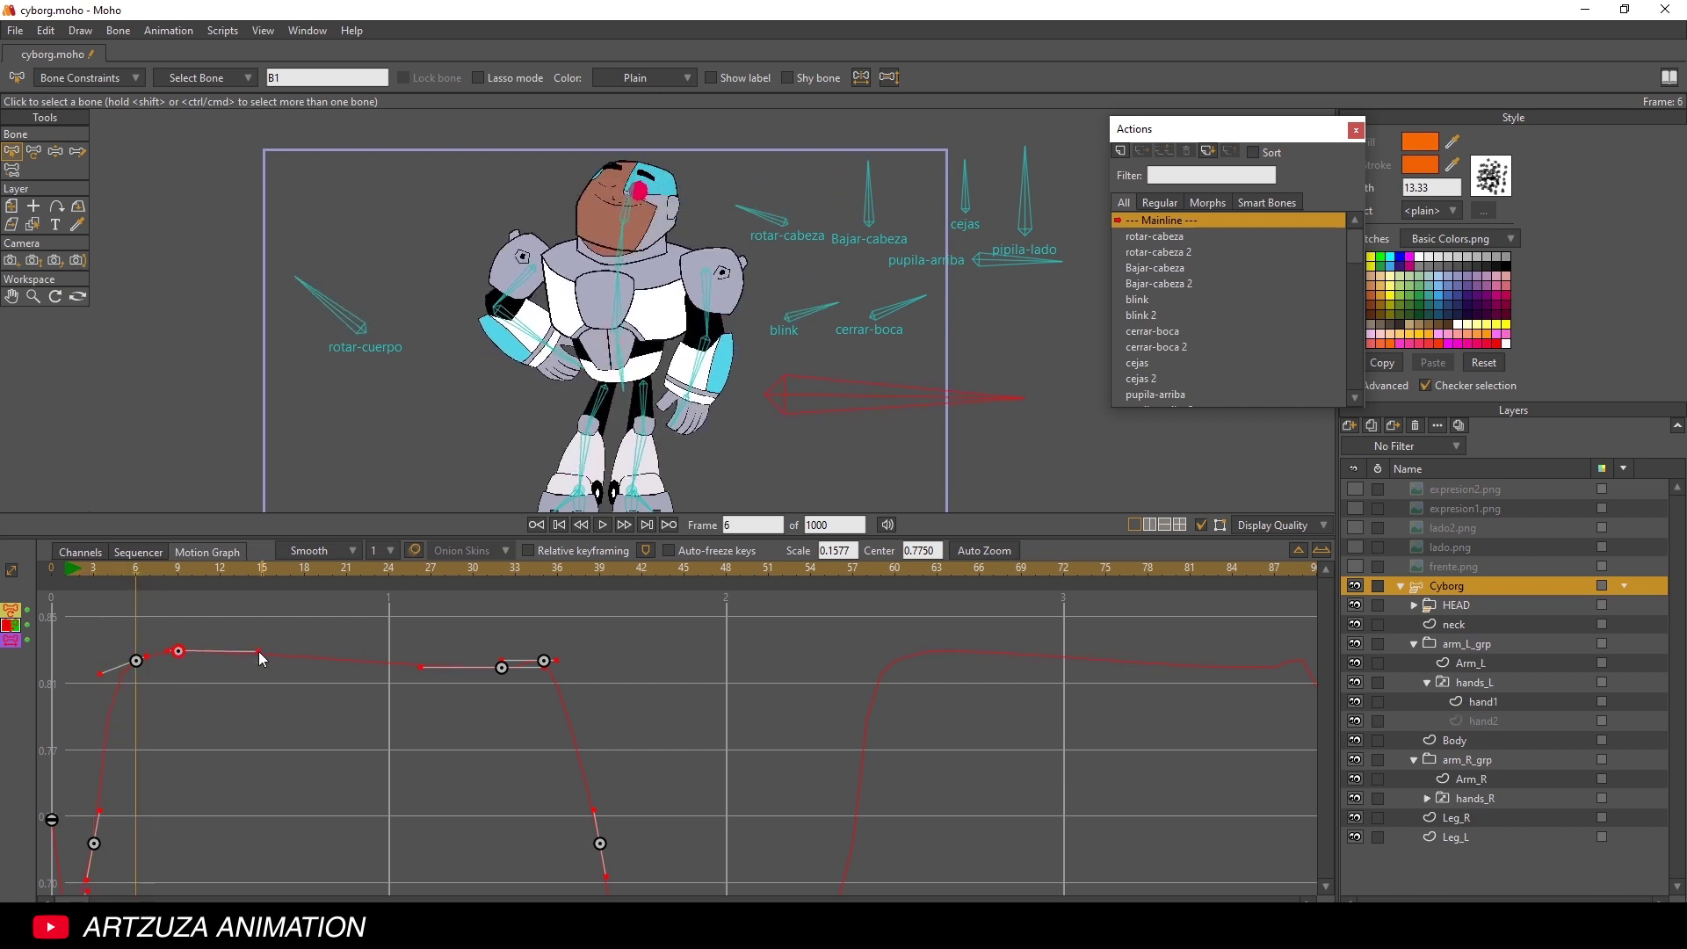
{"action": "left_click_drag", "start_coordinate": [176, 651], "coordinate": [176, 647]}
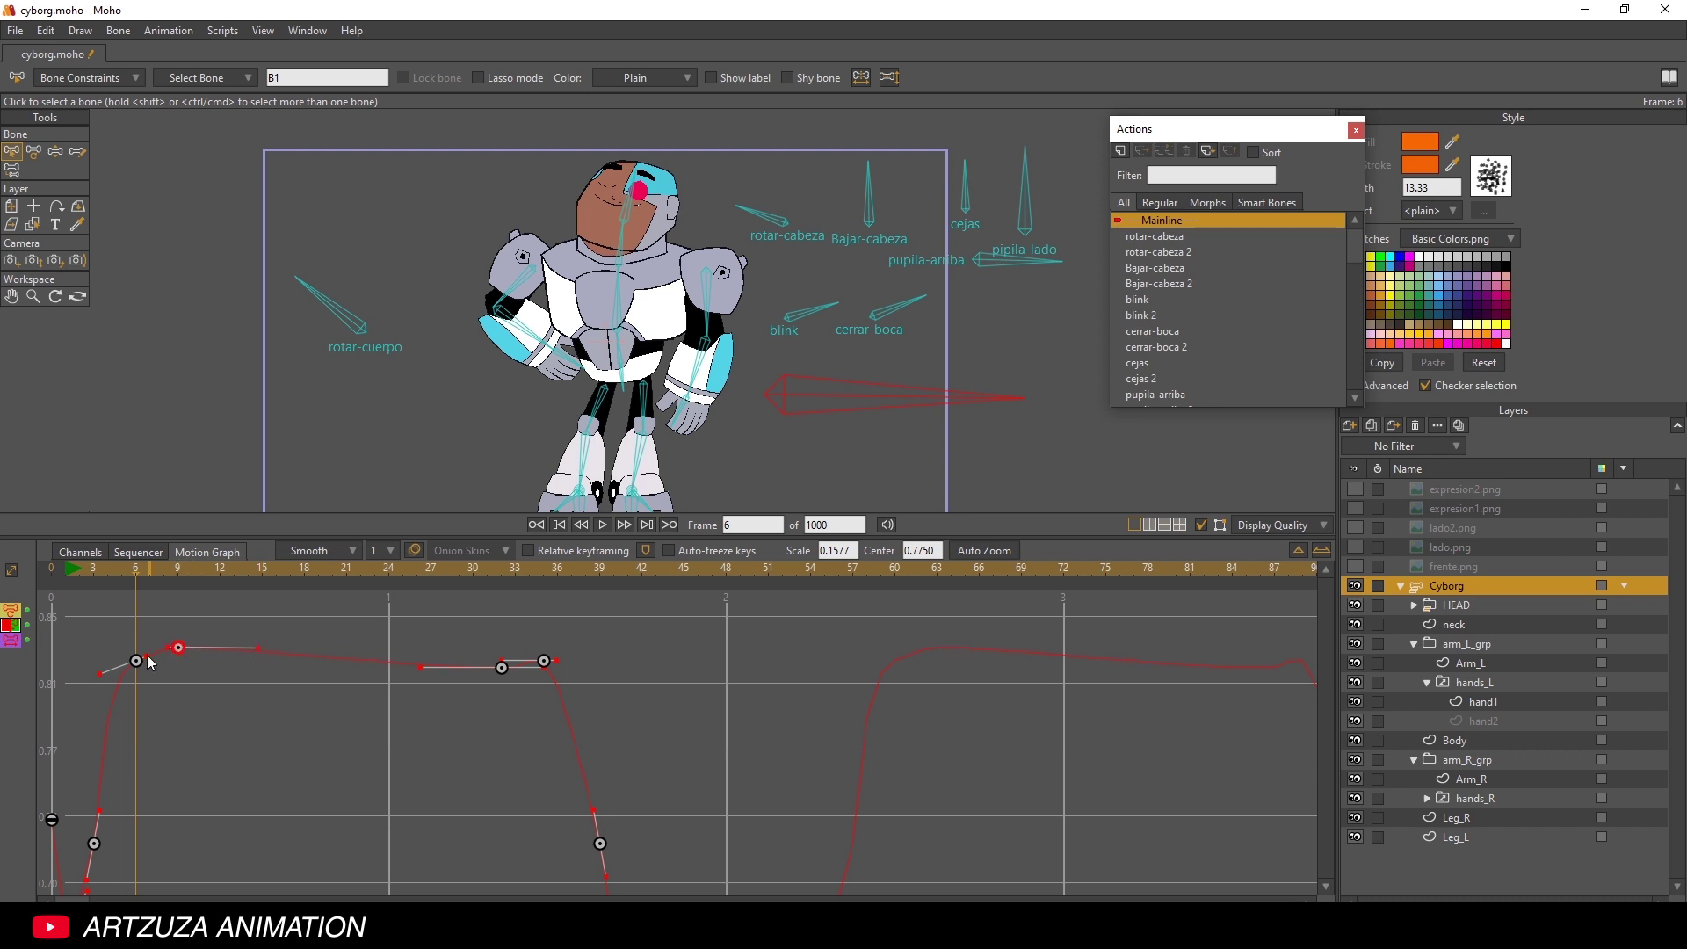
{"action": "left_click", "coordinate": [71, 568]}
{"action": "left_click", "coordinate": [600, 525]}
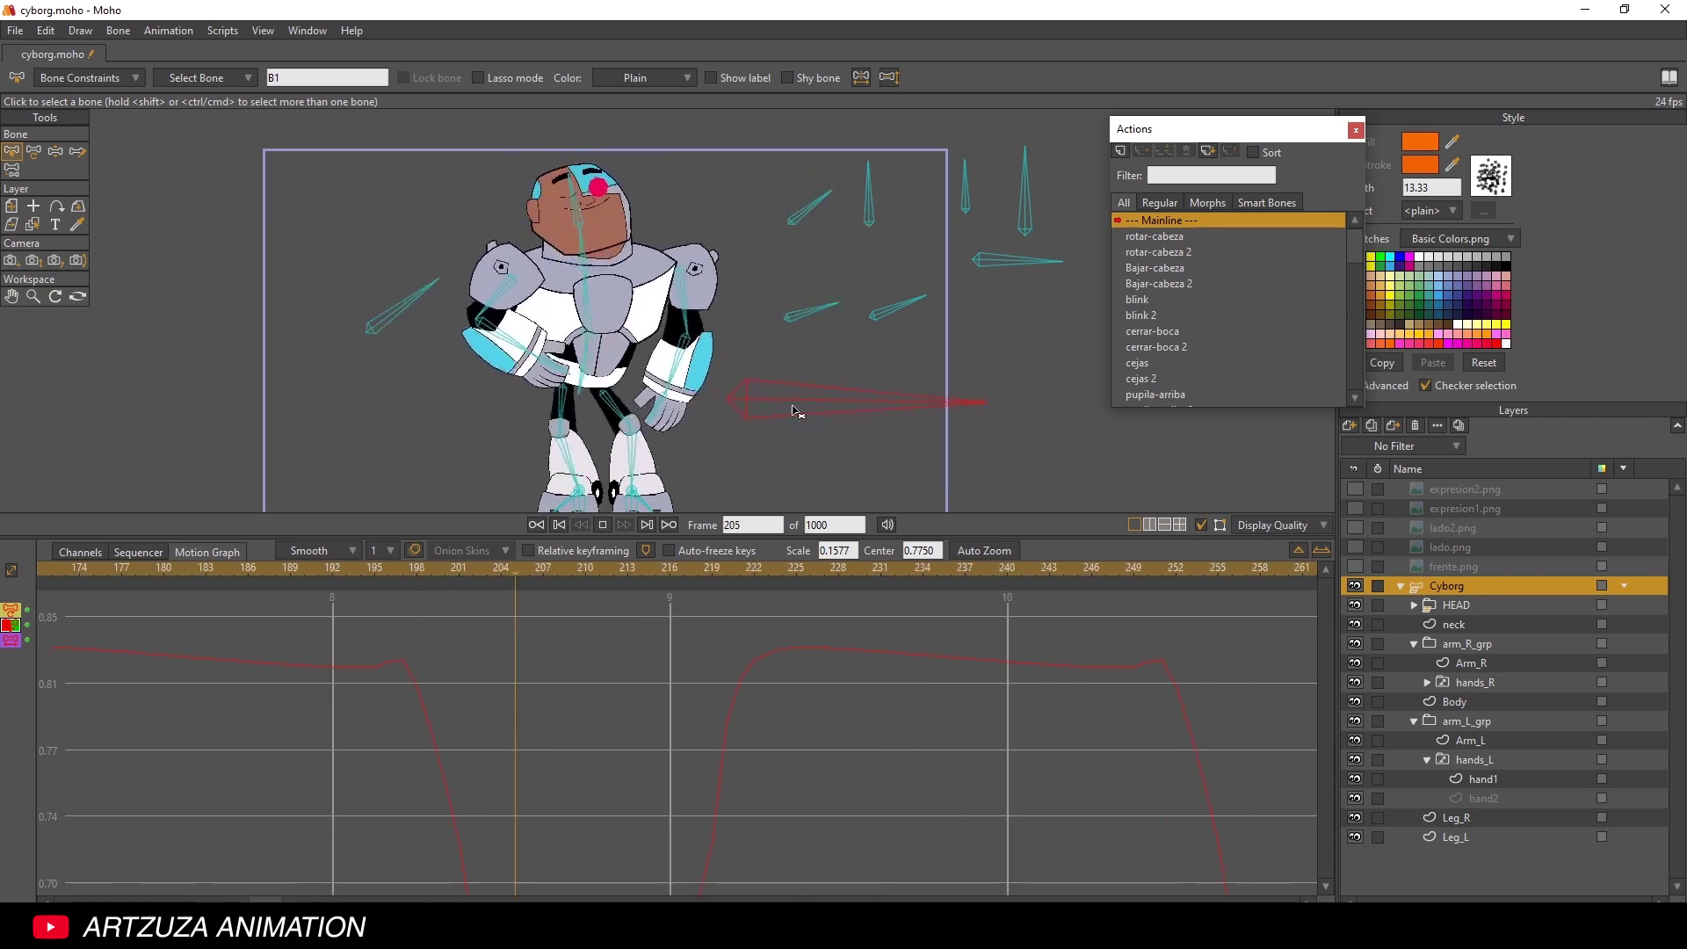
{"action": "scroll", "coordinate": [791, 395], "scroll_direction": "up", "scroll_amount": 4}
{"action": "scroll", "coordinate": [772, 410], "scroll_direction": "up", "scroll_amount": 2}
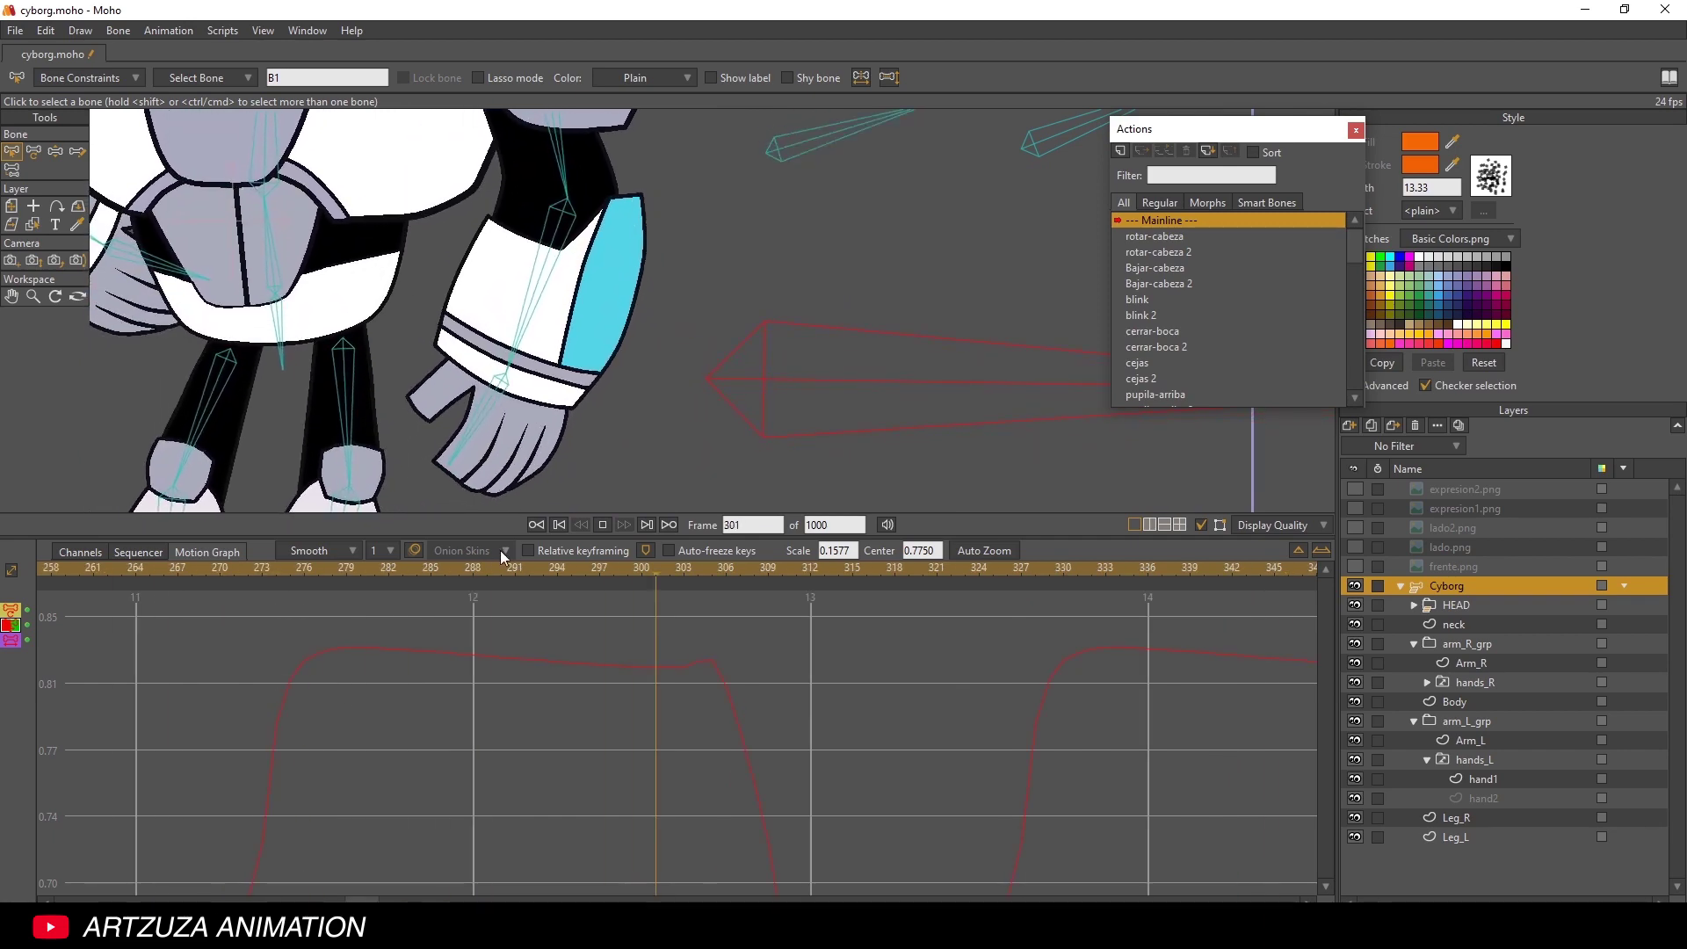
{"action": "left_click", "coordinate": [602, 524]}
- Lower the incoming handle at frame 6 on B1's red curve and compare the Cyborg's poses at frames 6 and 9
{"action": "left_click_drag", "start_coordinate": [373, 896], "coordinate": [63, 899]}
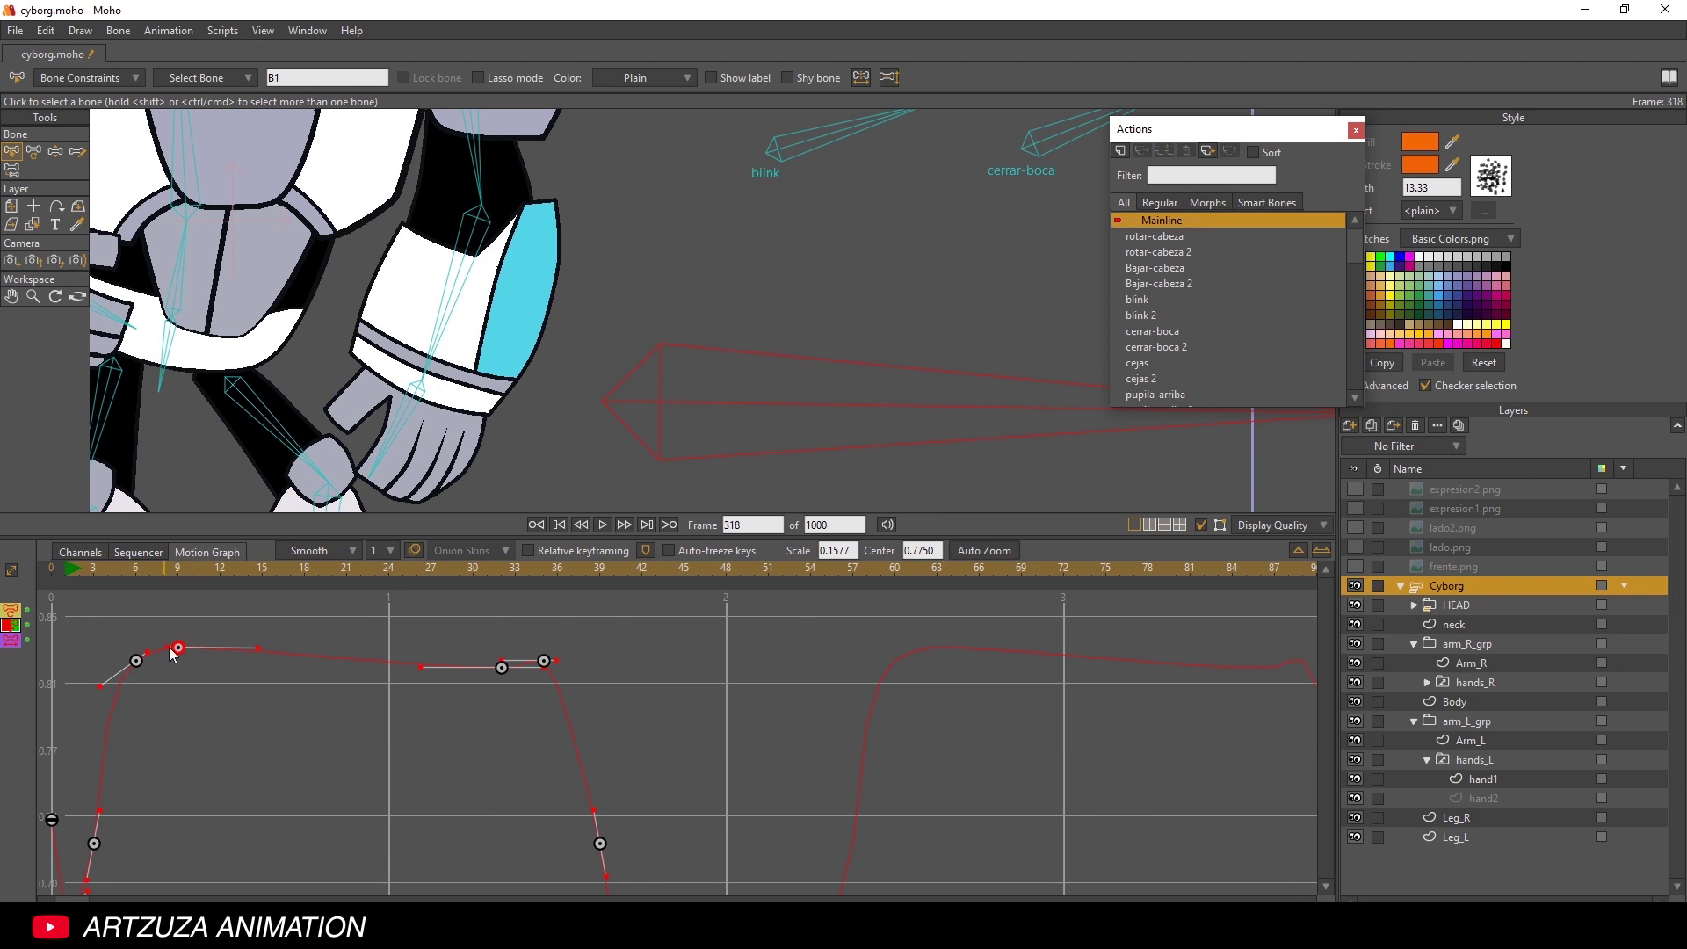
{"action": "mouse_move", "coordinate": [130, 568]}
{"action": "left_mouse_down"}
{"action": "mouse_move", "coordinate": [96, 571]}
{"action": "mouse_move", "coordinate": [152, 593]}
{"action": "mouse_move", "coordinate": [138, 595]}
{"action": "left_mouse_up"}
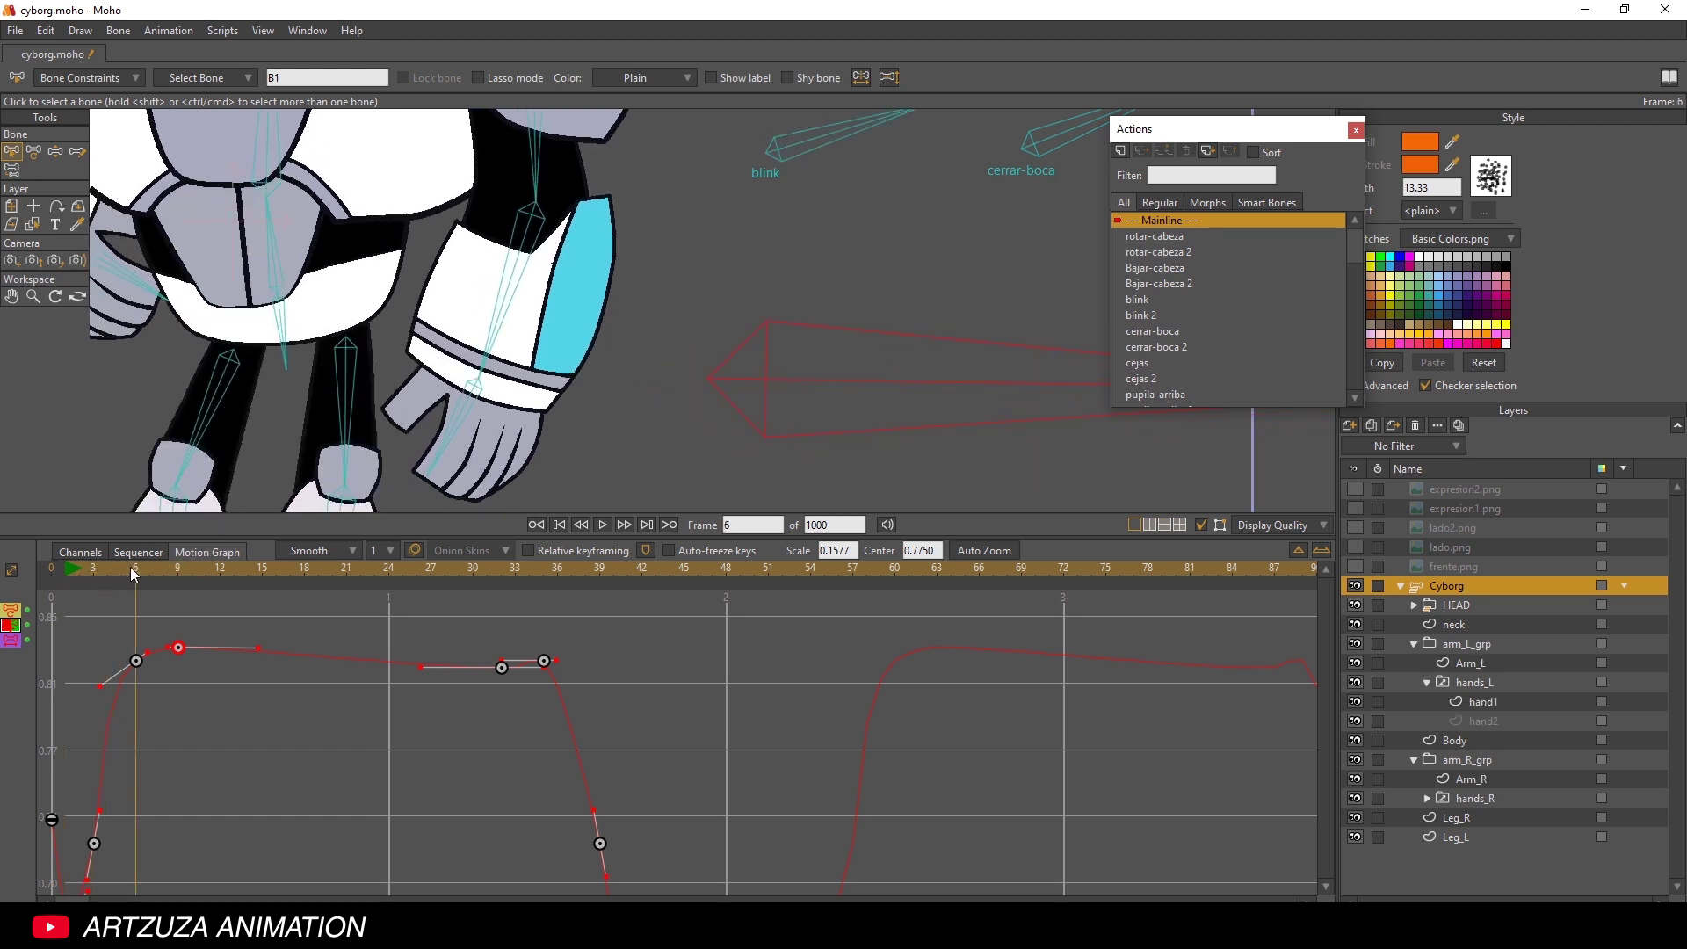
{"action": "left_click_drag", "start_coordinate": [130, 566], "coordinate": [185, 568]}
{"action": "scroll", "coordinate": [254, 365], "scroll_direction": "down", "scroll_amount": 6}
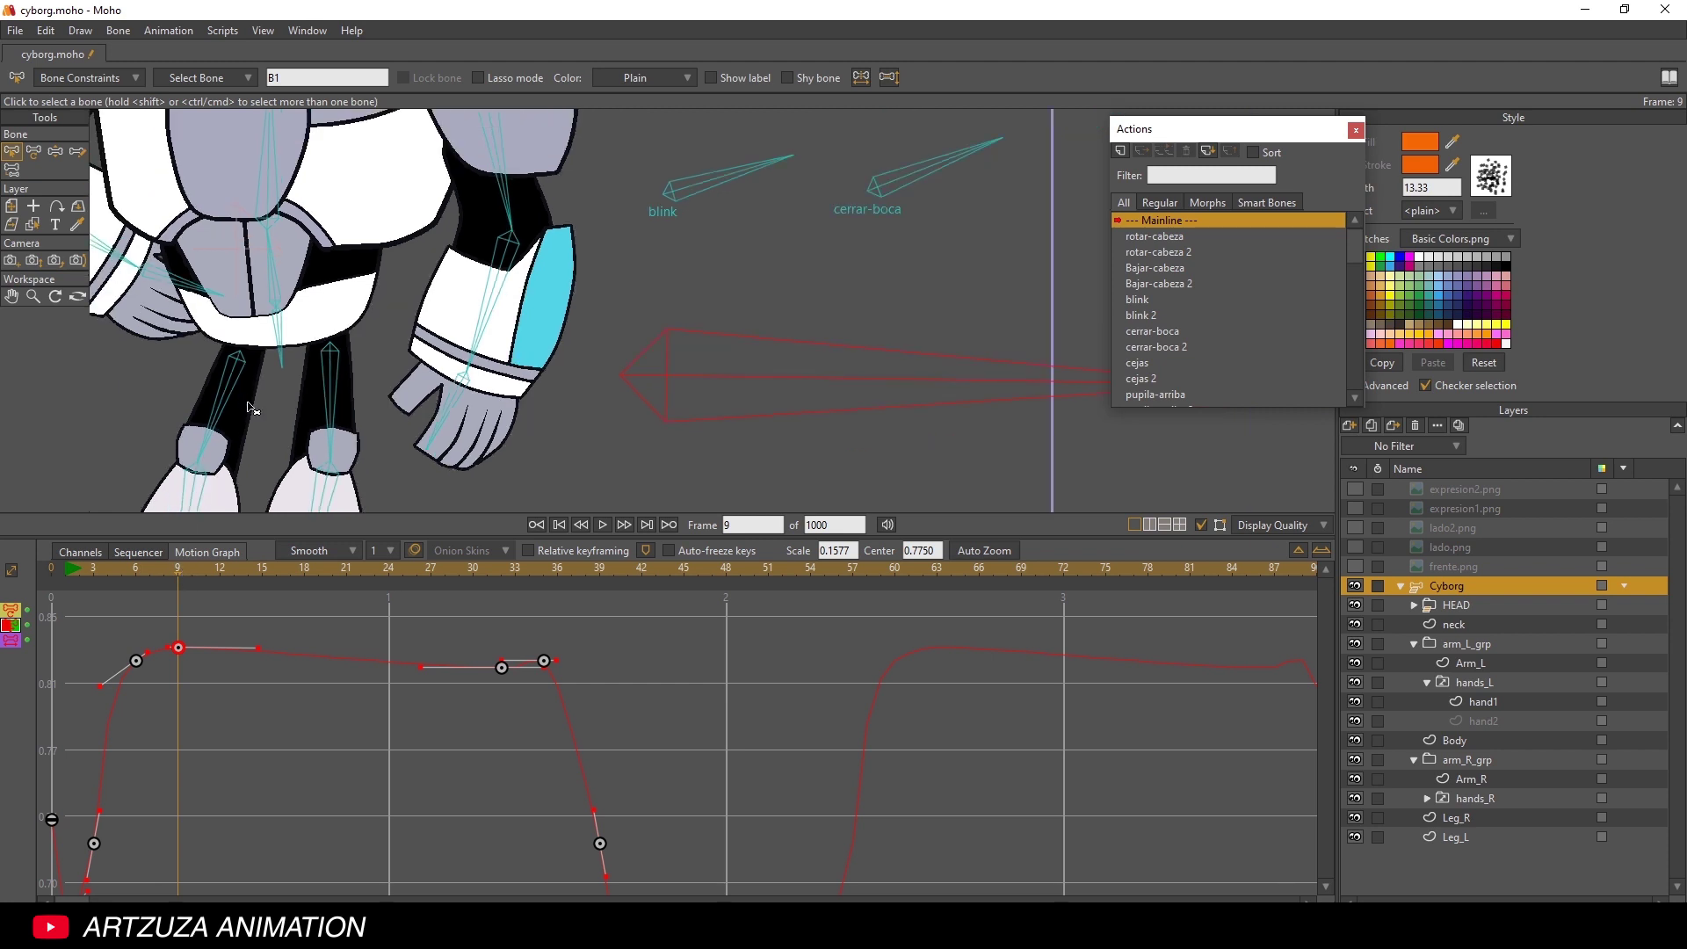
{"action": "scroll", "coordinate": [323, 392], "scroll_direction": "up", "scroll_amount": 3}
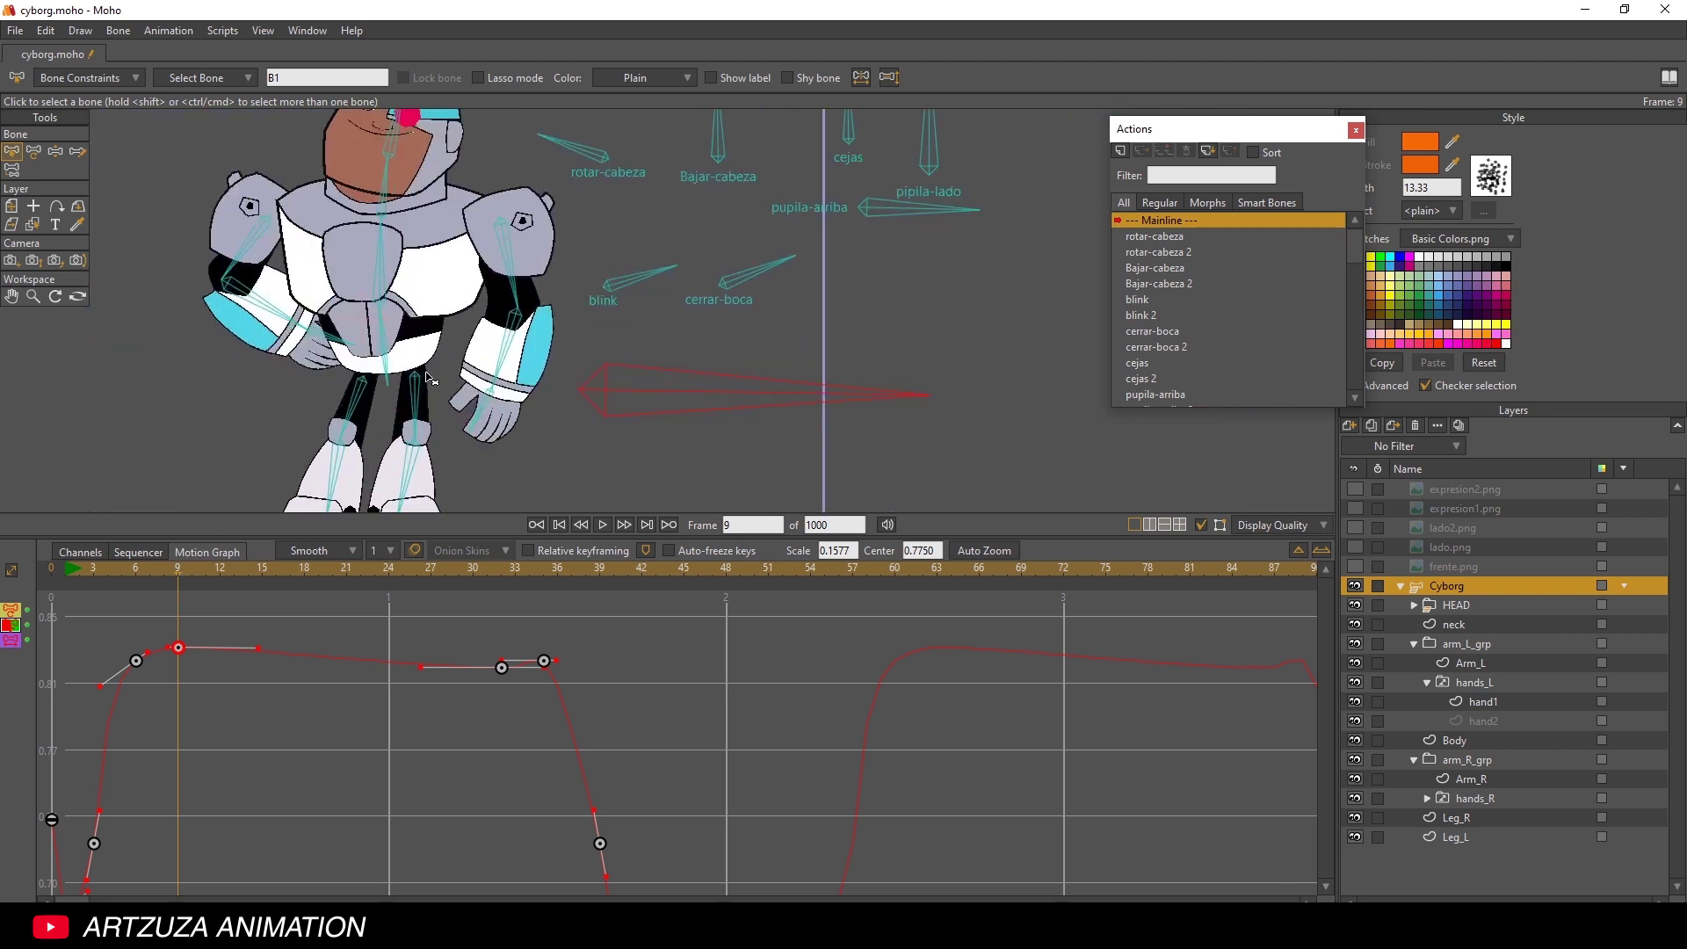
- Enlarge the canvas area and play the animation from frame 1 with the bones temporarily hidden
{"action": "left_click_drag", "start_coordinate": [513, 535], "coordinate": [184, 654]}
{"action": "left_click", "coordinate": [75, 663]}
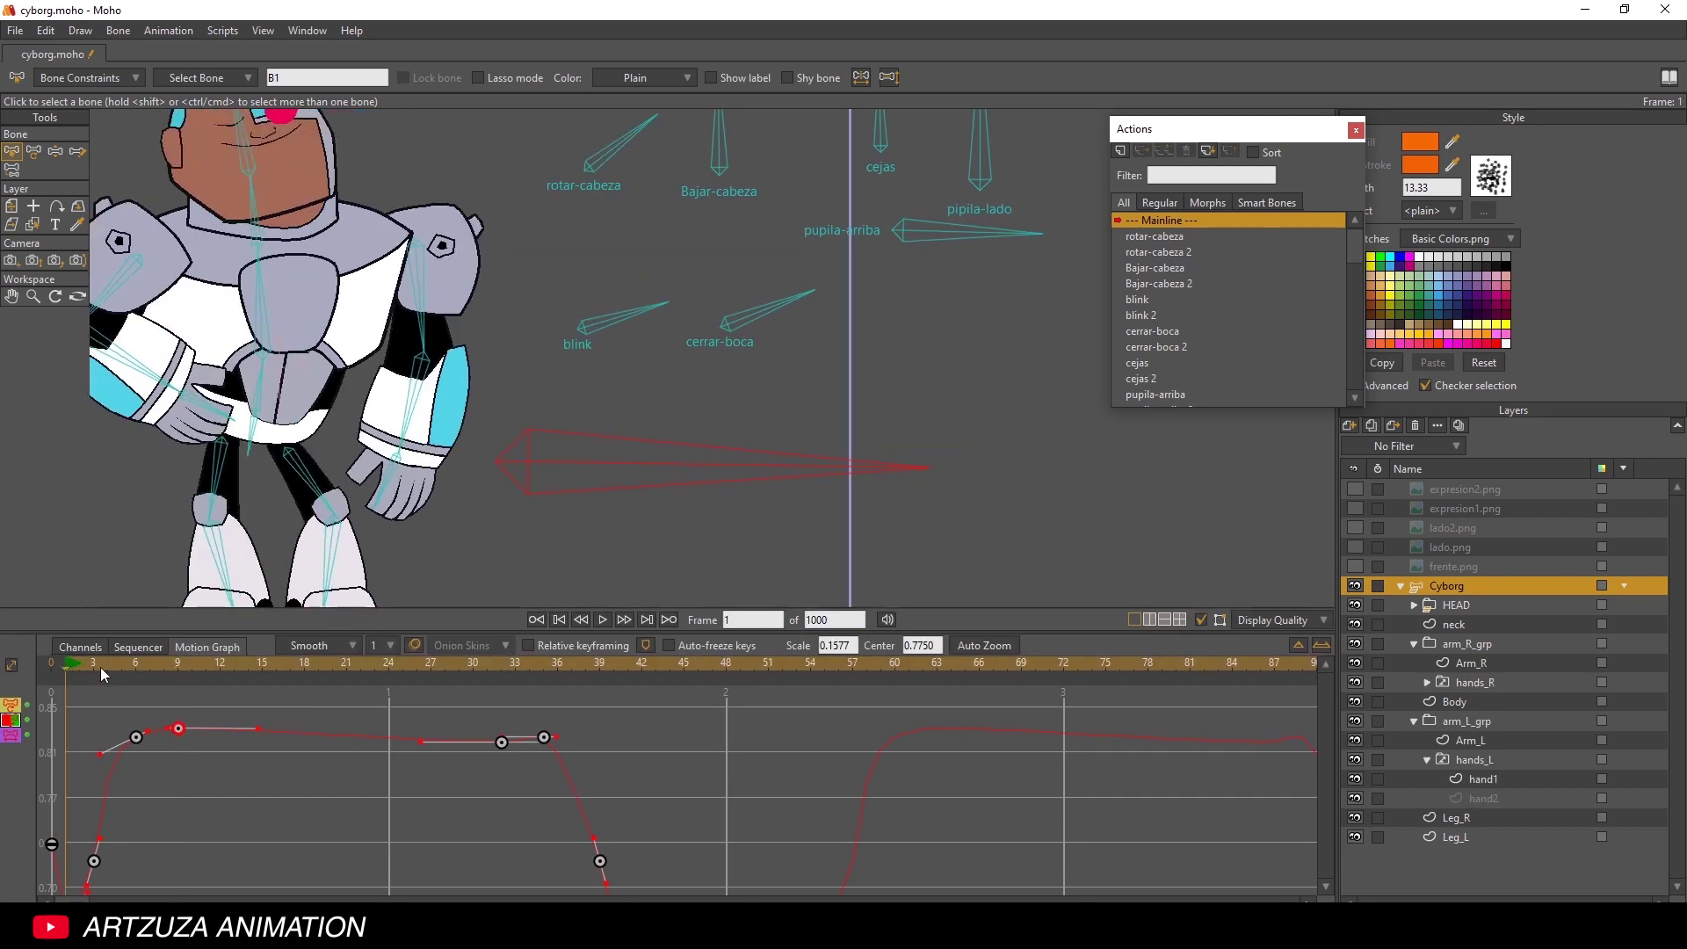
{"action": "left_click", "coordinate": [605, 620]}
{"action": "scroll", "coordinate": [633, 479], "scroll_direction": "down", "scroll_amount": 3}
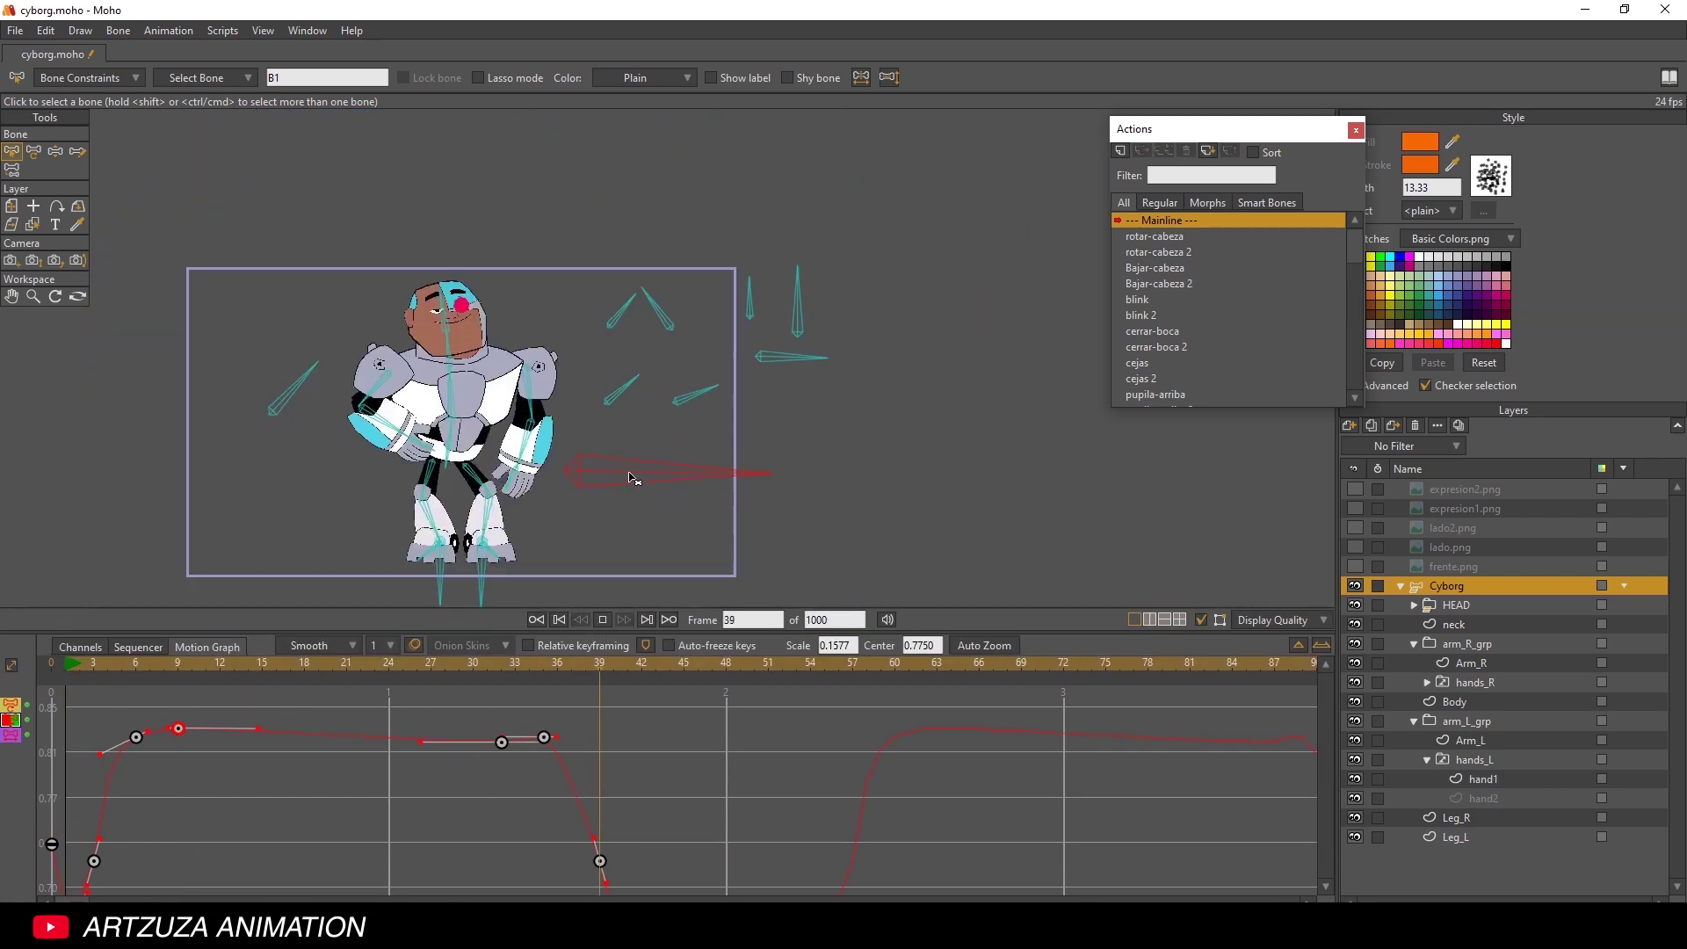
{"action": "left_click_drag", "start_coordinate": [636, 478], "coordinate": [677, 489]}
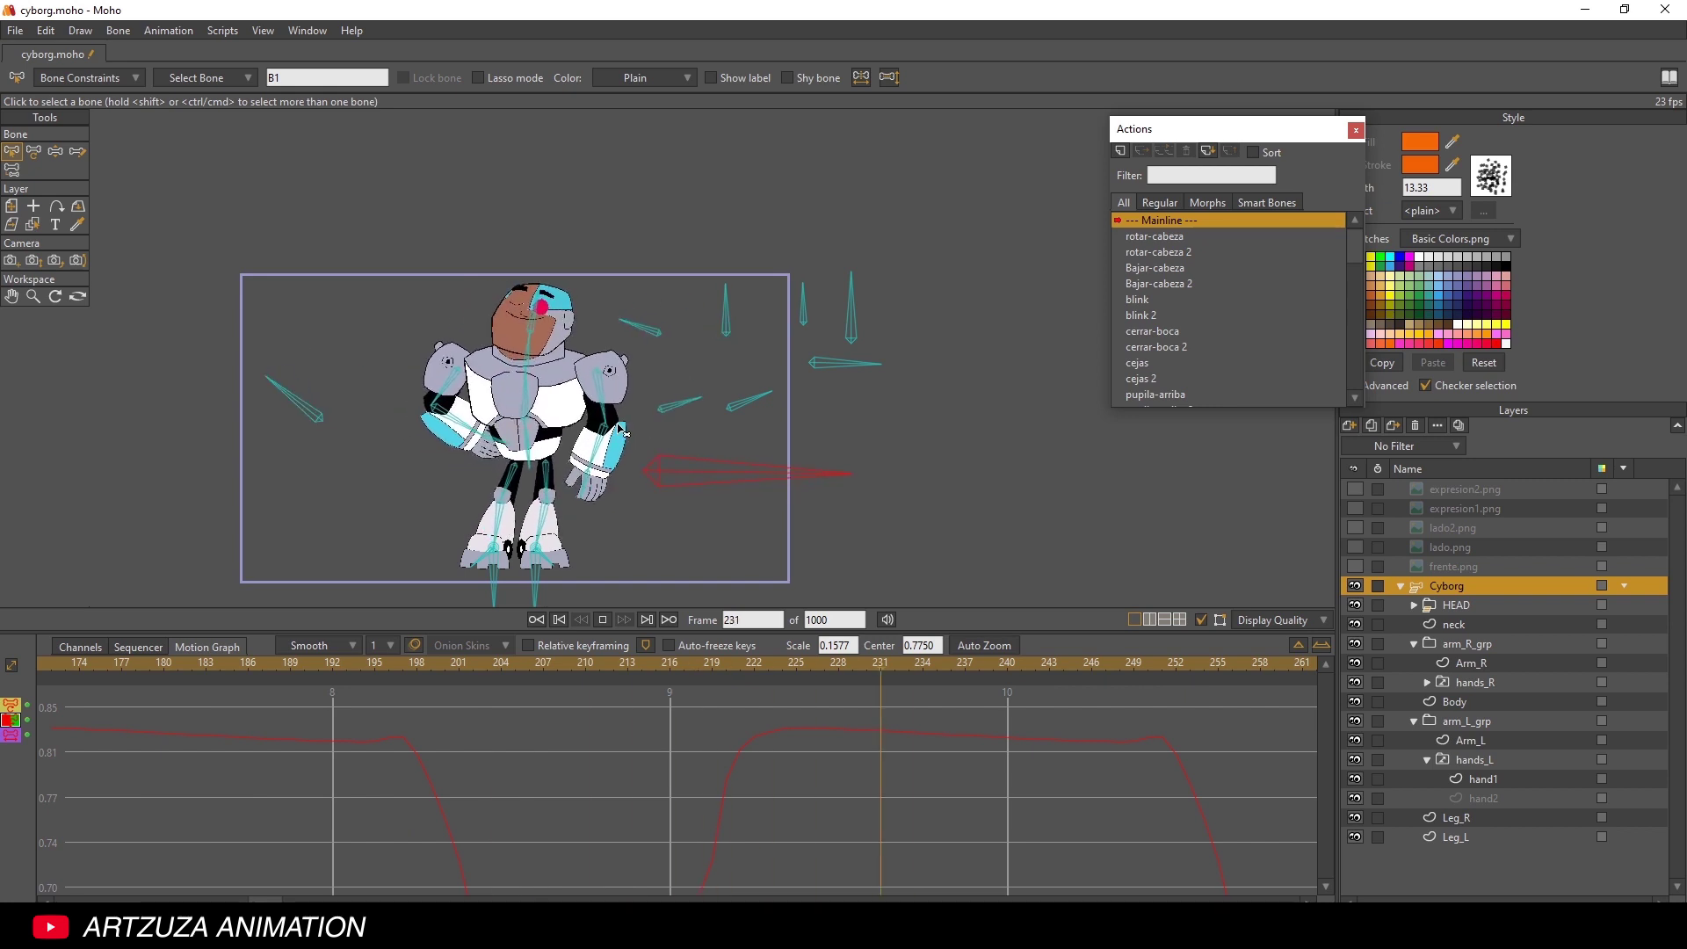
{"action": "left_click", "coordinate": [1201, 620]}
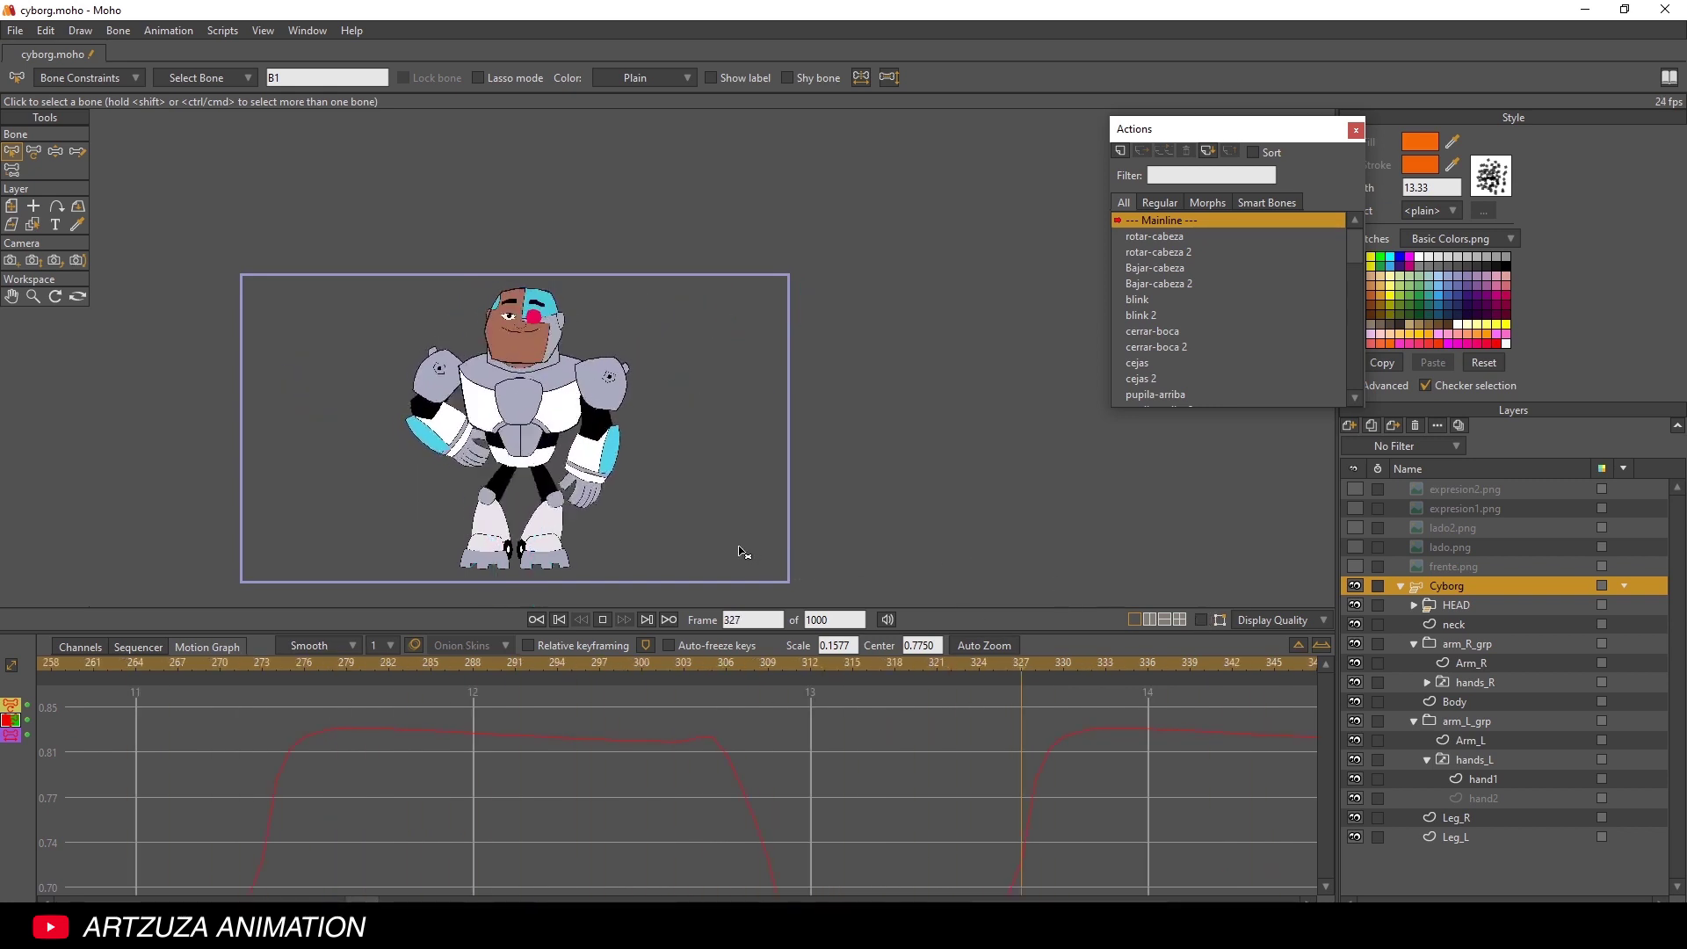
{"action": "left_click", "coordinate": [603, 620]}
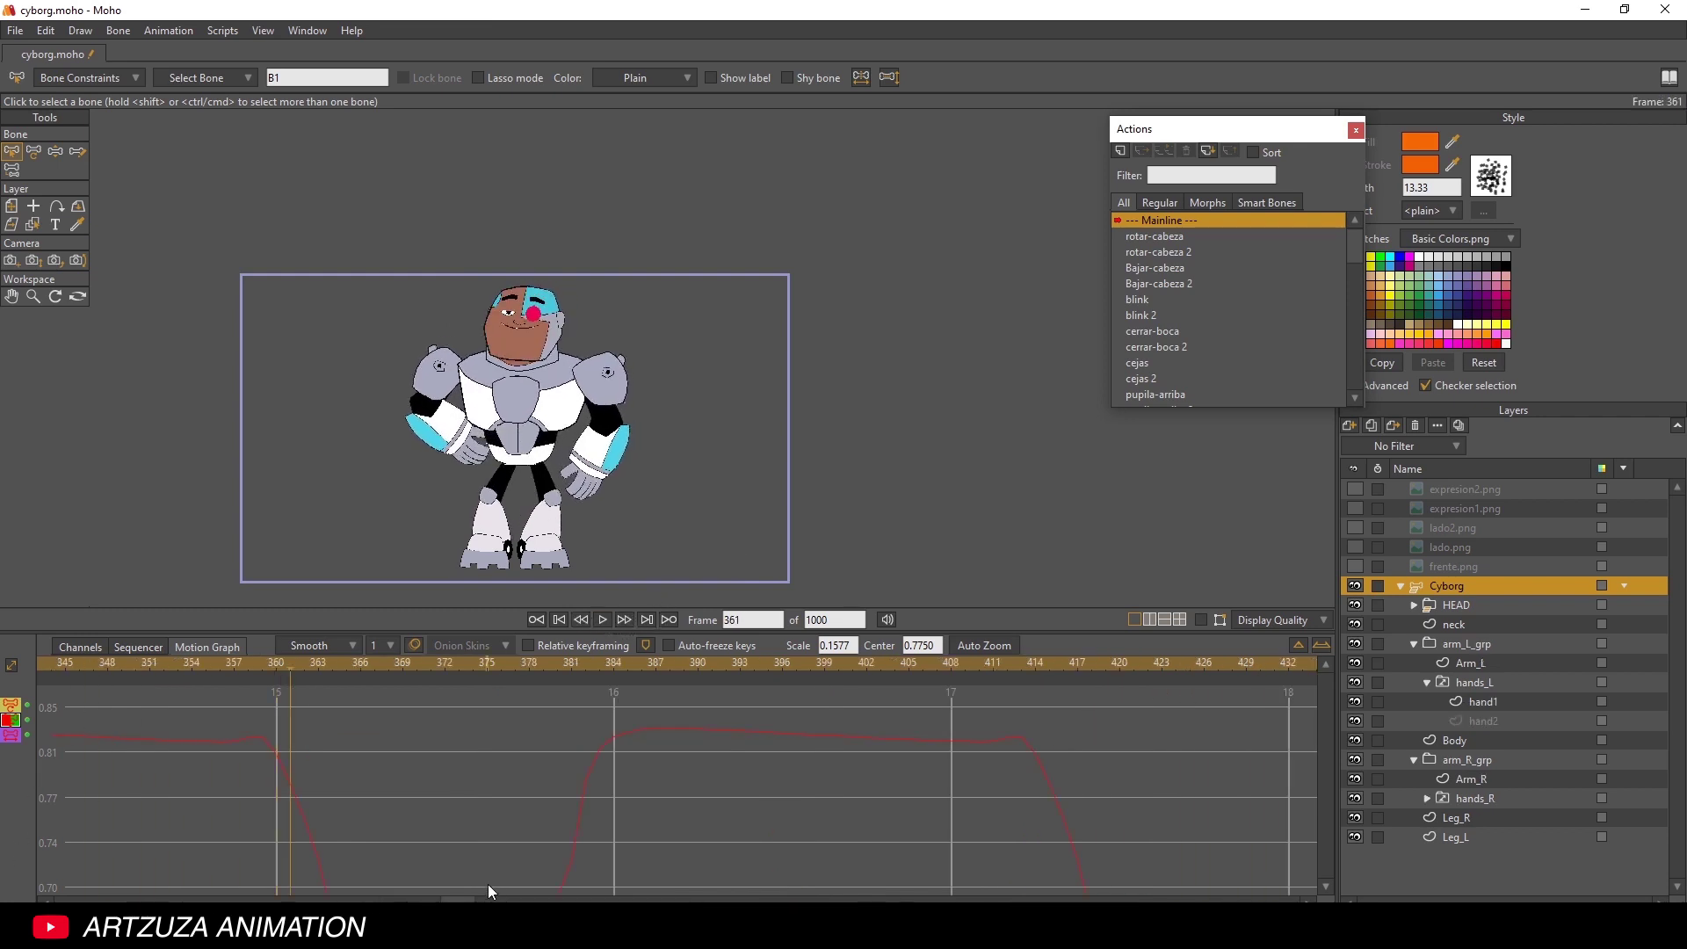
{"action": "scroll", "coordinate": [76, 875], "scroll_direction": "left", "scroll_amount": 15}
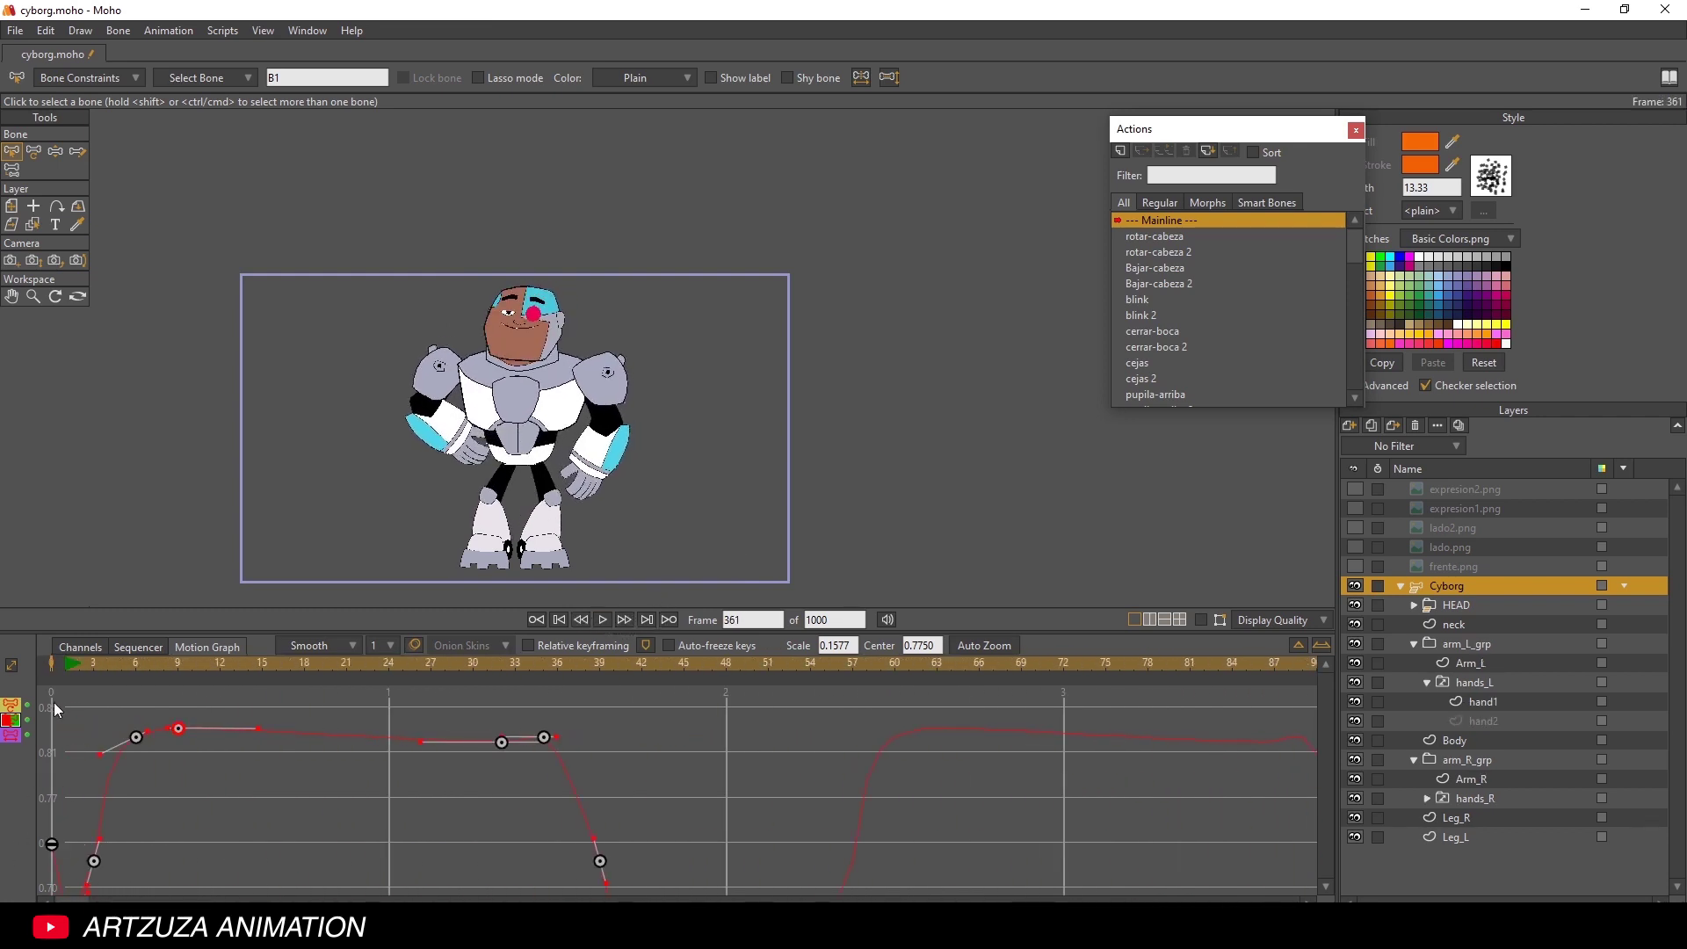
{"action": "left_click", "coordinate": [71, 665]}
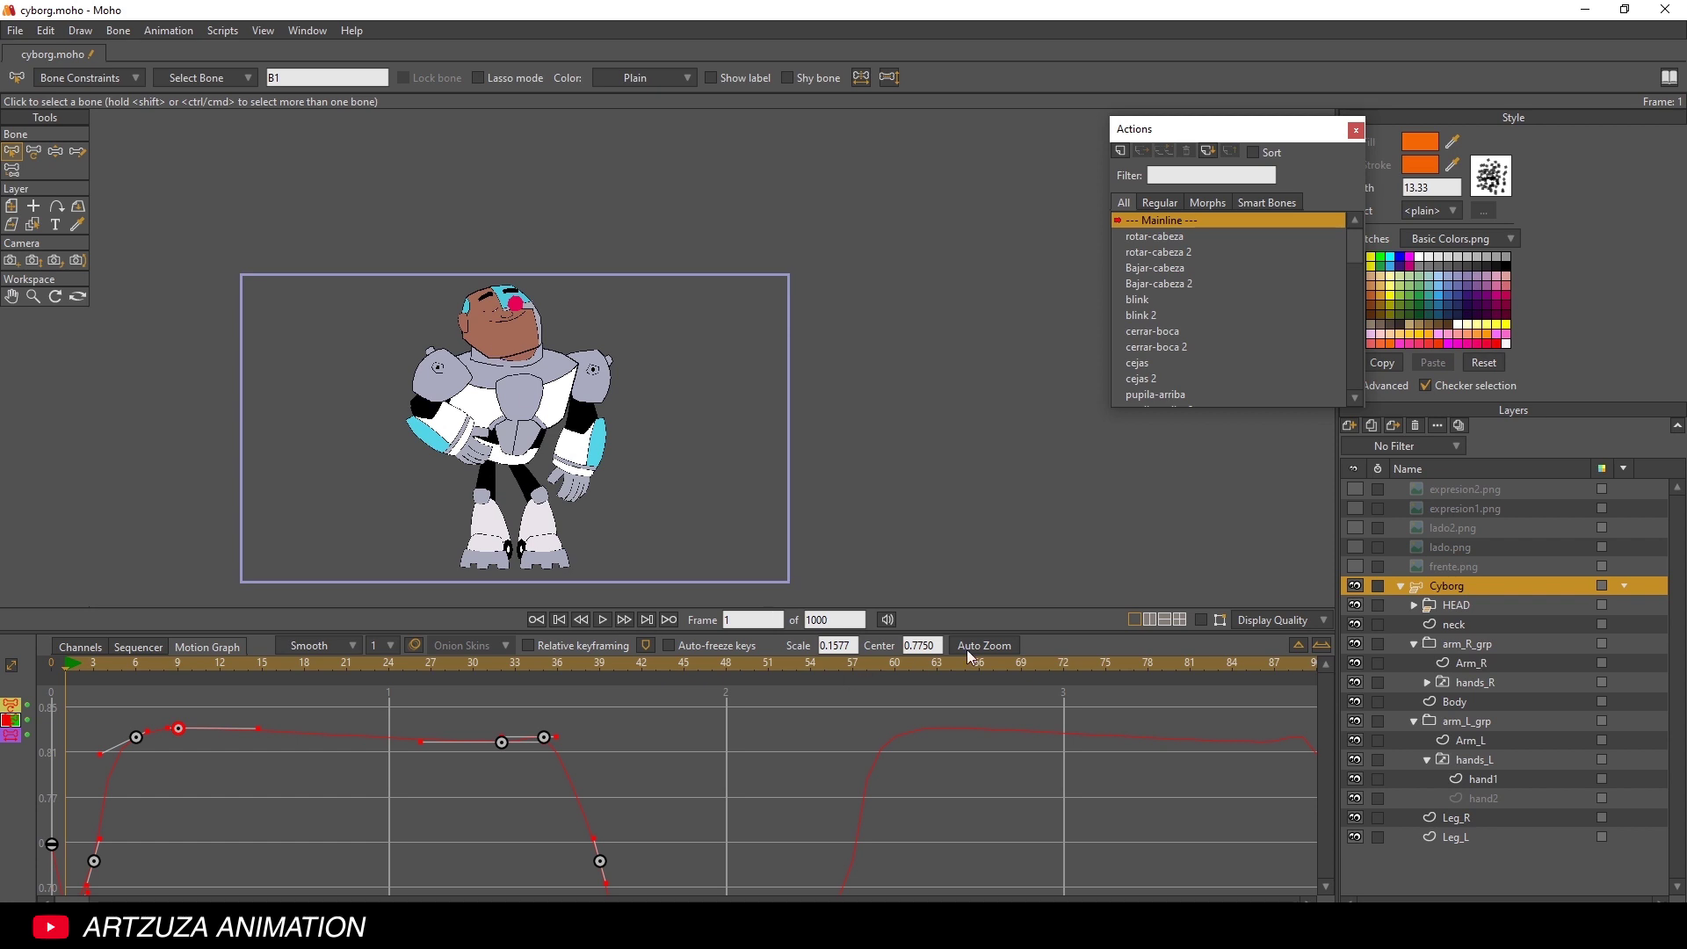
{"action": "left_click", "coordinate": [1202, 619]}
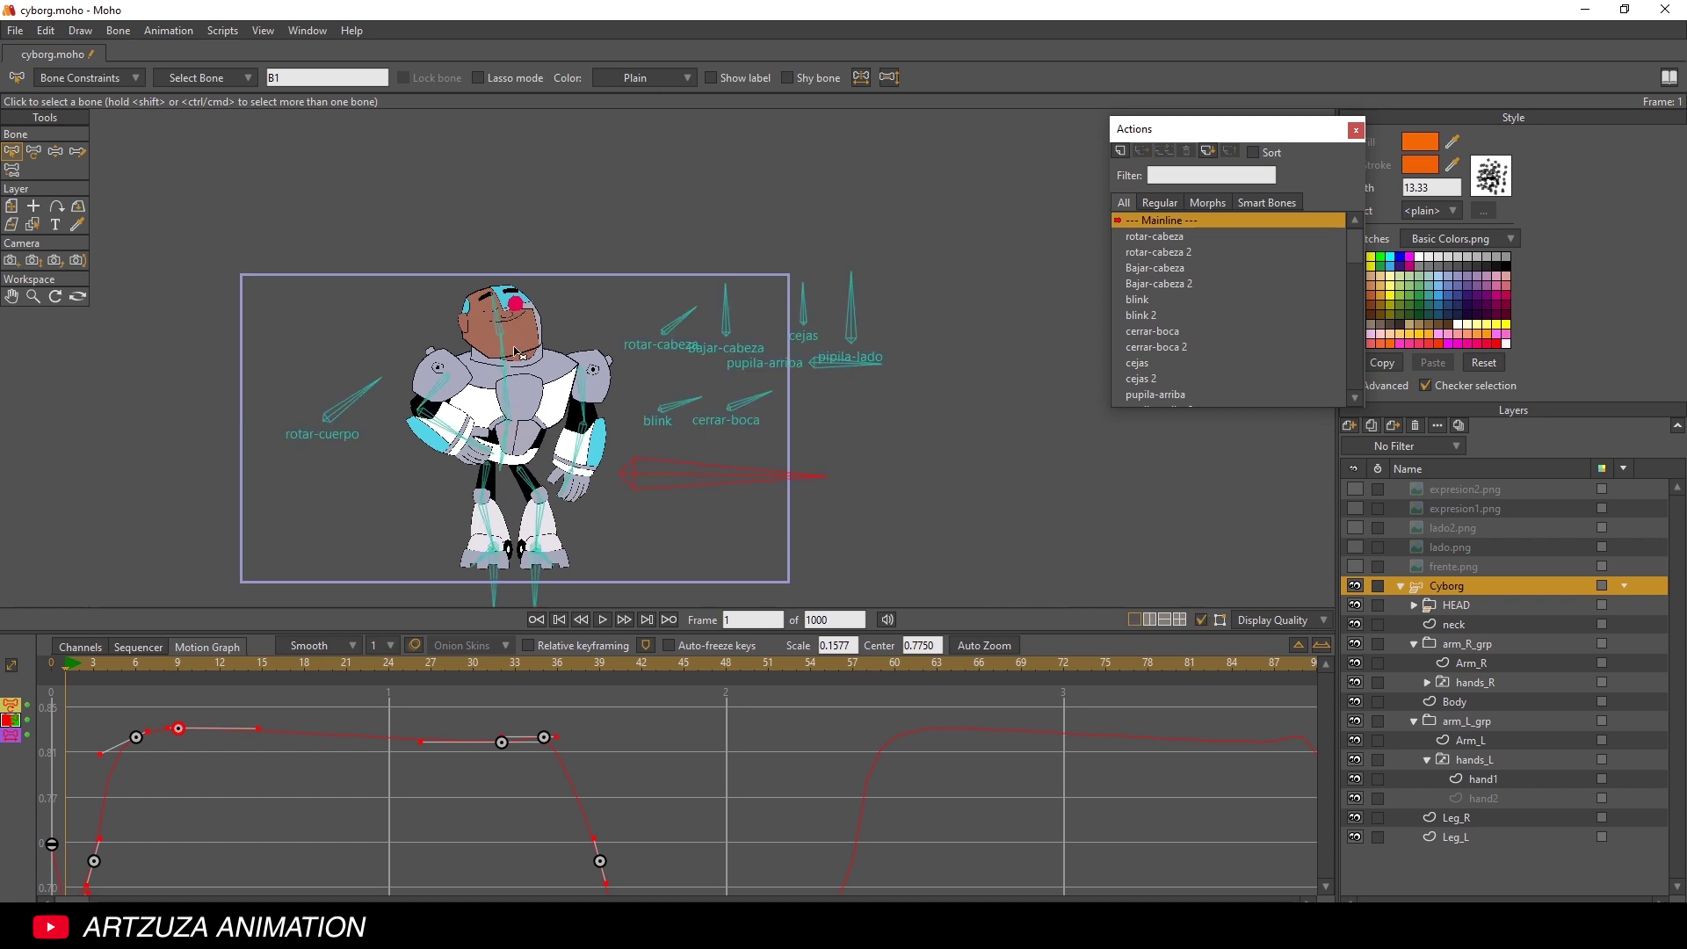
- Deselect the bone, display the channel keyframes, and play and scrub the animation from frame 1 to review the motion
{"action": "scroll", "coordinate": [516, 353], "scroll_direction": "up", "scroll_amount": 3}
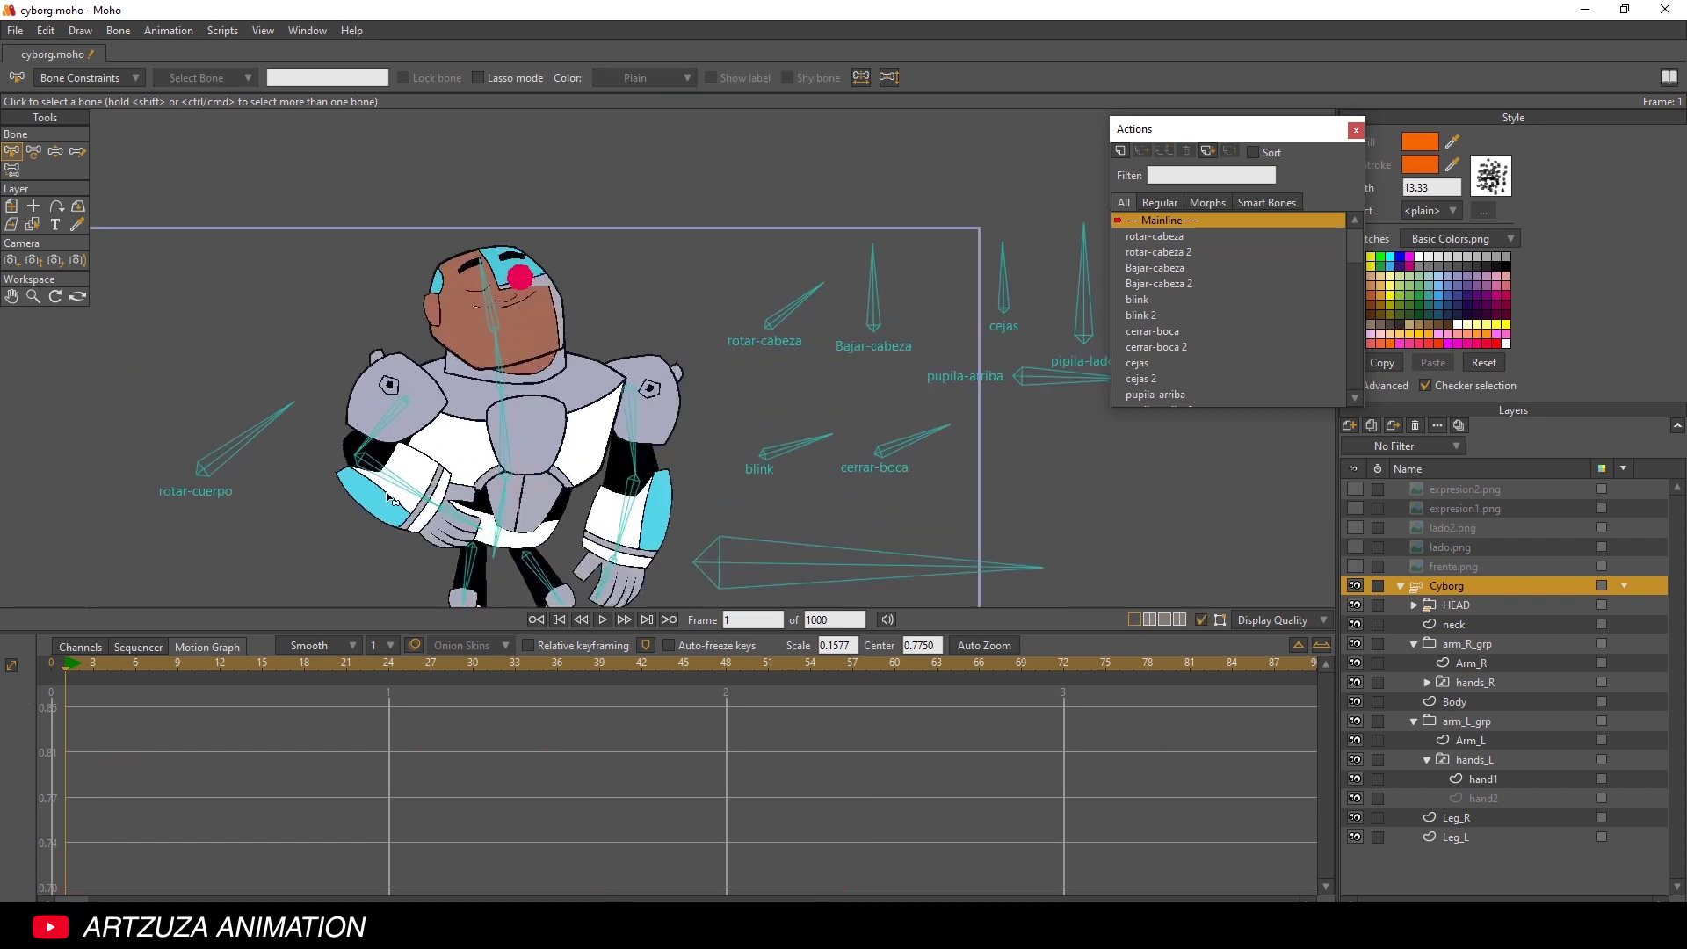
{"action": "left_click", "coordinate": [77, 647]}
{"action": "mouse_move", "coordinate": [68, 663]}
{"action": "left_mouse_down"}
{"action": "mouse_move", "coordinate": [245, 662]}
{"action": "mouse_move", "coordinate": [67, 659]}
{"action": "left_mouse_up"}
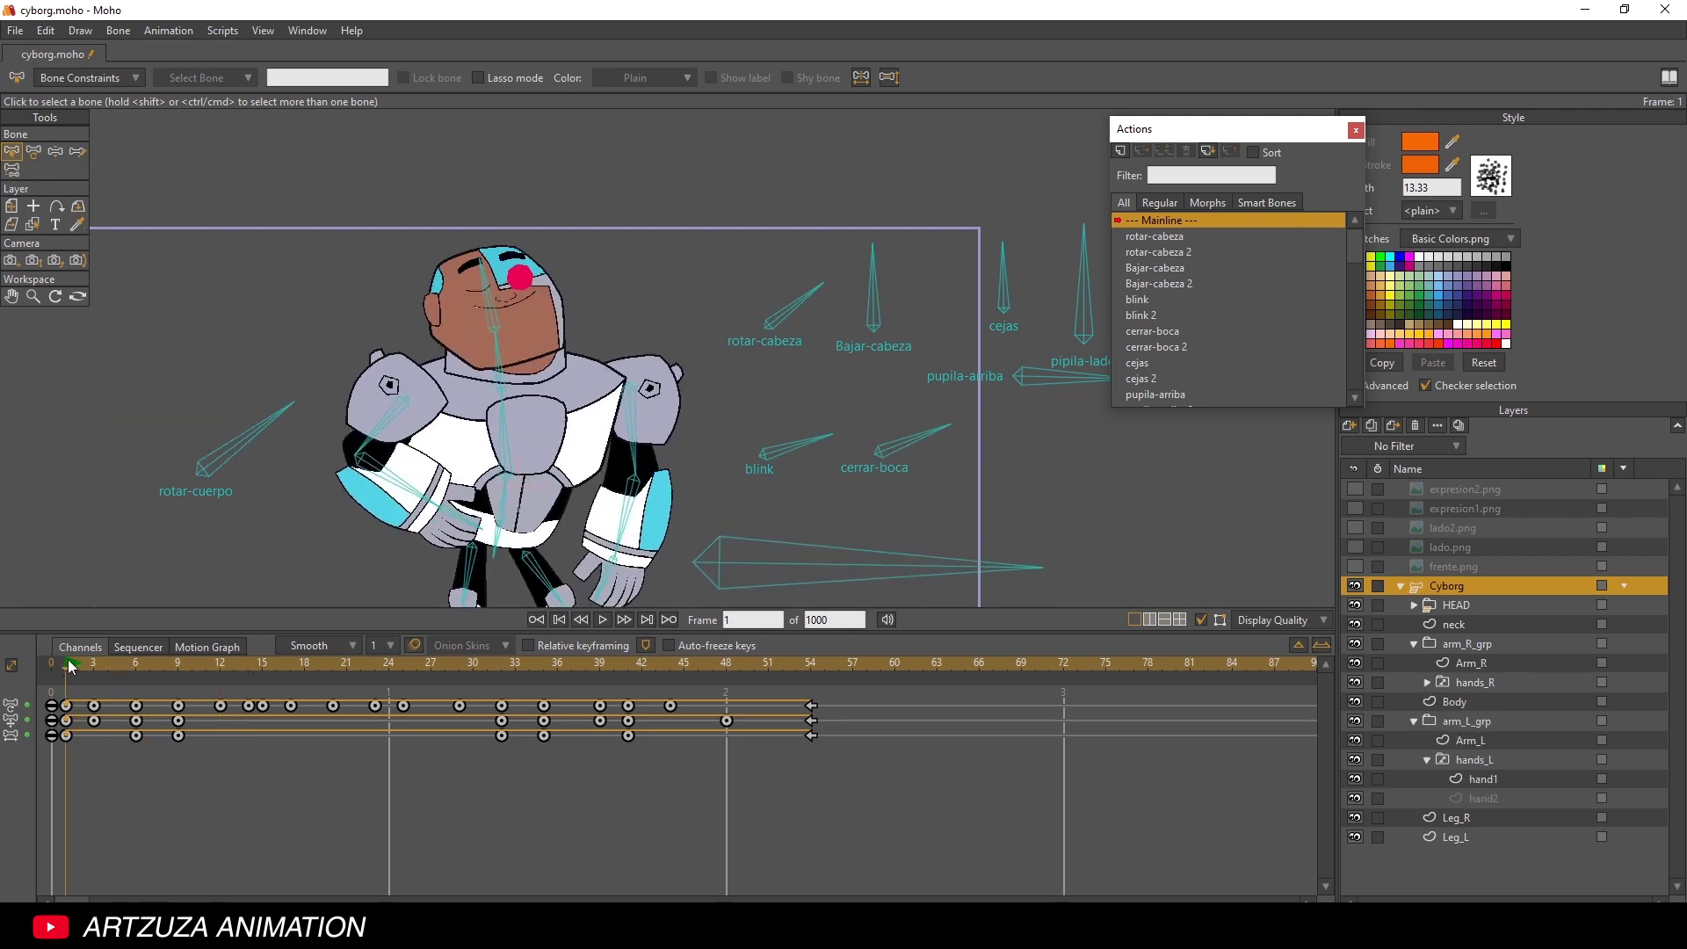
{"action": "left_click", "coordinate": [602, 618]}
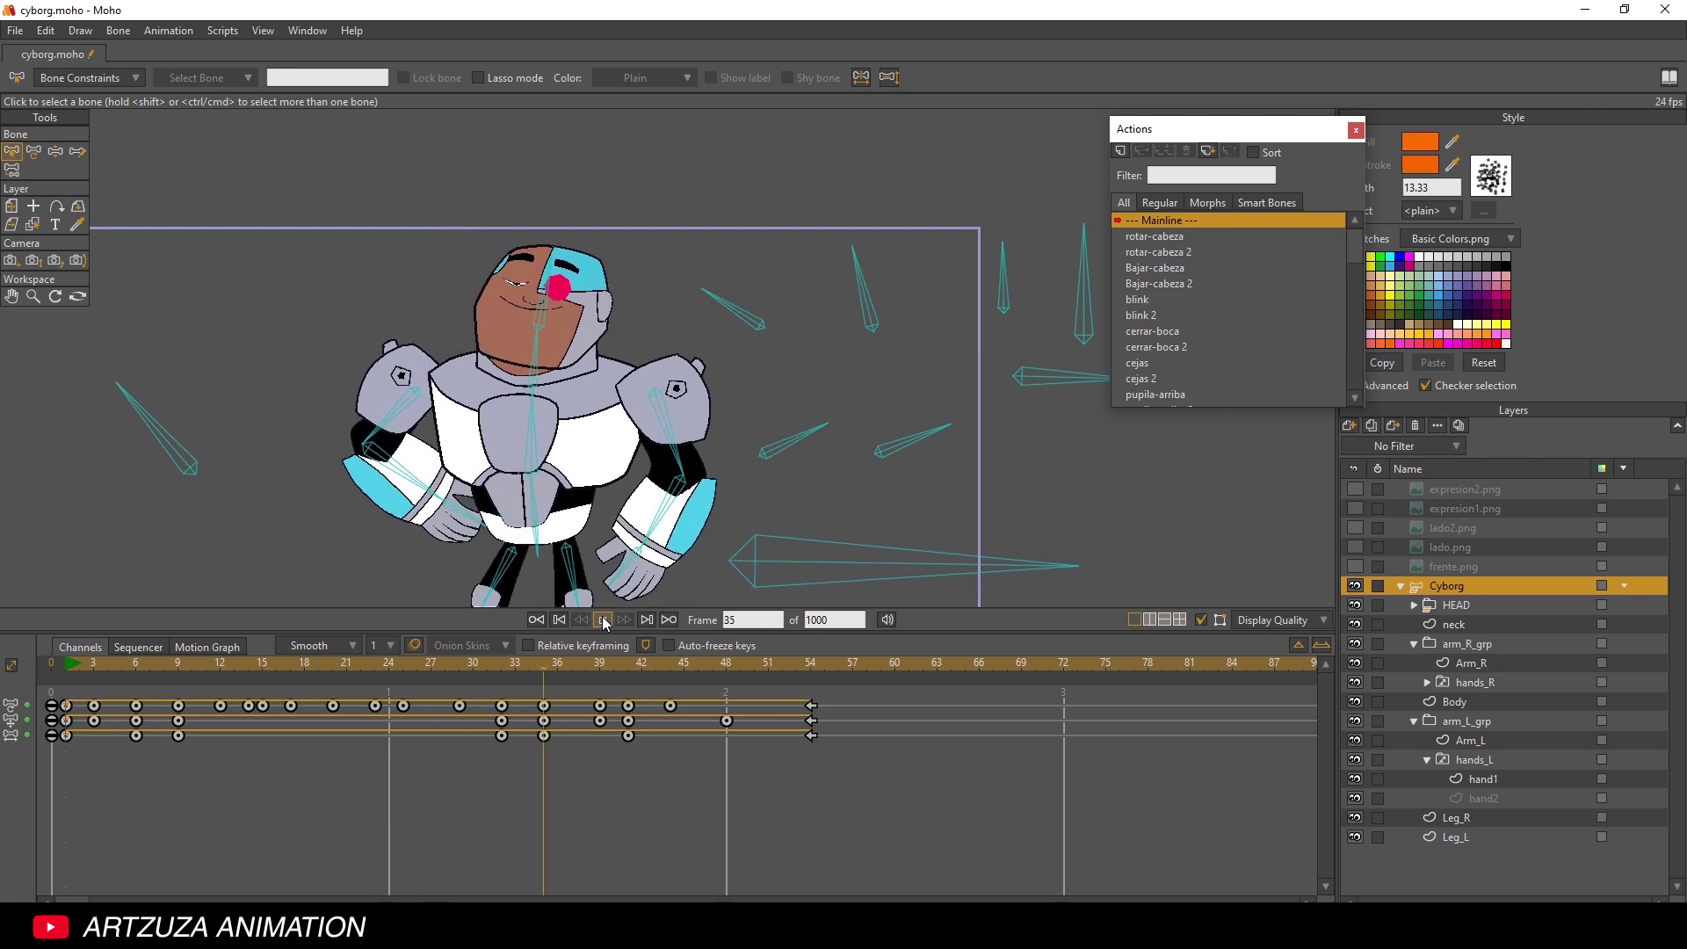
{"action": "left_click", "coordinate": [539, 670]}
{"action": "mouse_move", "coordinate": [540, 666]}
{"action": "left_mouse_down"}
{"action": "mouse_move", "coordinate": [612, 664]}
{"action": "mouse_move", "coordinate": [92, 678]}
{"action": "mouse_move", "coordinate": [614, 682]}
{"action": "left_mouse_up"}
- Rotate the cerrar-boca bone to open the Cyborg's mouth wide at frame 9 and partway at frame 6
{"action": "left_click_drag", "start_coordinate": [388, 682], "coordinate": [174, 666]}
{"action": "left_click", "coordinate": [55, 152]}
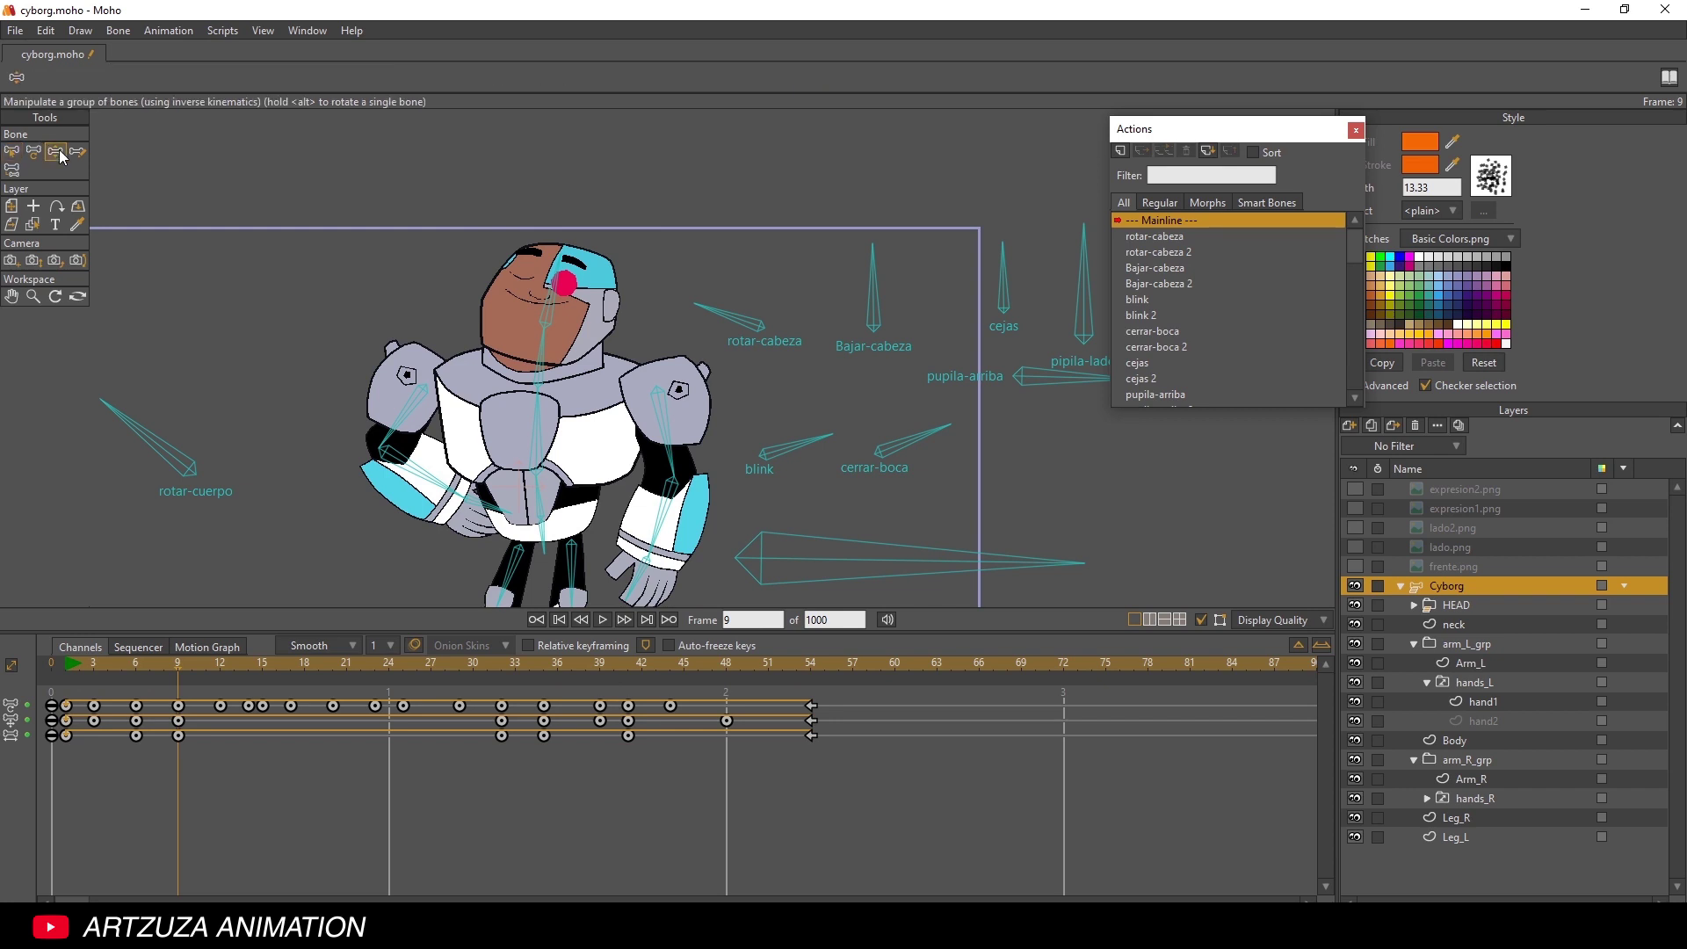
{"action": "mouse_move", "coordinate": [861, 397]}
{"action": "left_mouse_down"}
{"action": "mouse_move", "coordinate": [883, 427]}
{"action": "mouse_move", "coordinate": [857, 409]}
{"action": "left_mouse_up"}
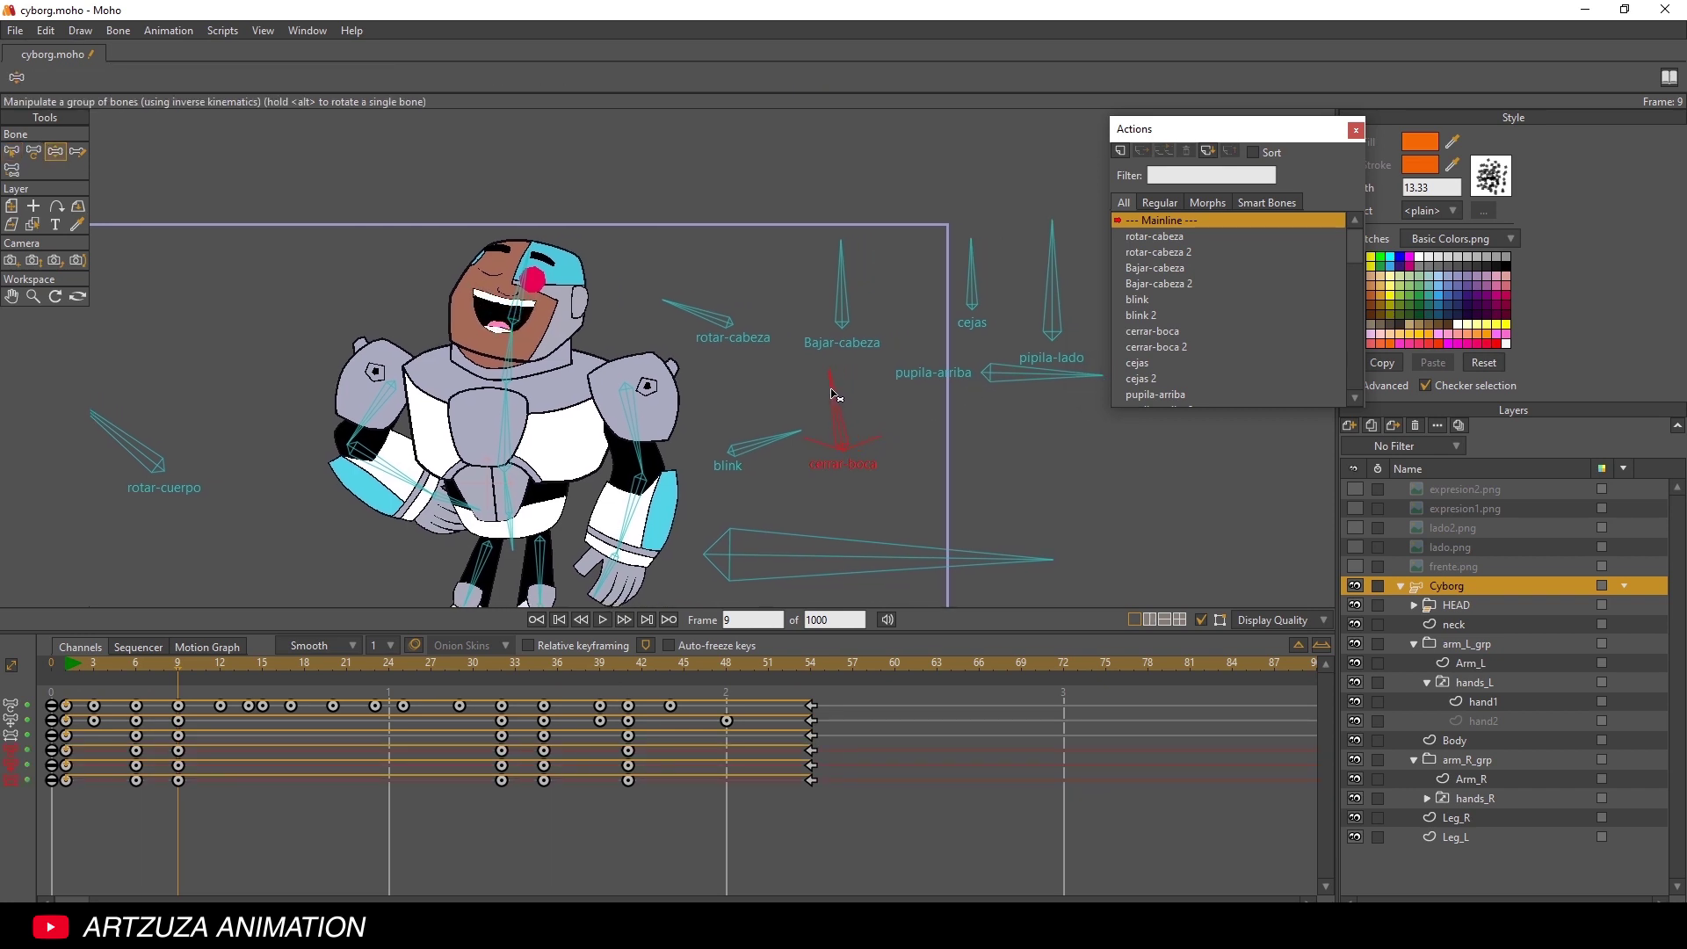
{"action": "left_click_drag", "start_coordinate": [70, 660], "coordinate": [139, 676]}
{"action": "left_click_drag", "start_coordinate": [876, 509], "coordinate": [870, 430]}
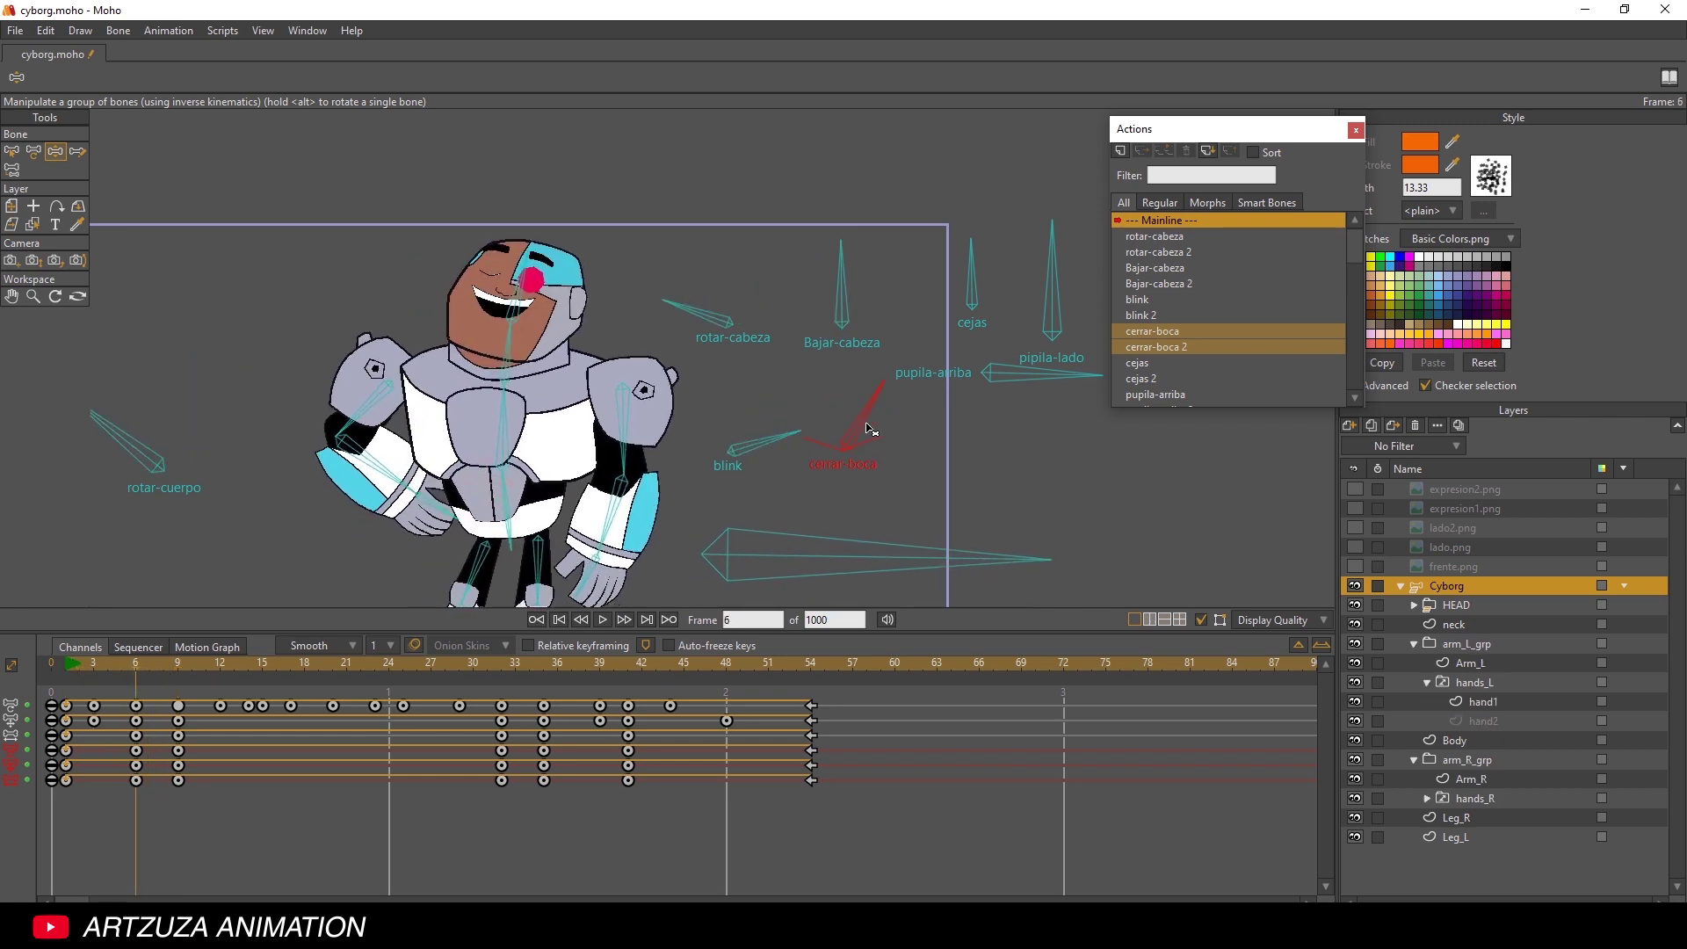
- Play the animation from frame 1 and scrub to frame 38 to review the mouth and facial motion
{"action": "left_click", "coordinate": [75, 662]}
{"action": "left_click", "coordinate": [599, 621]}
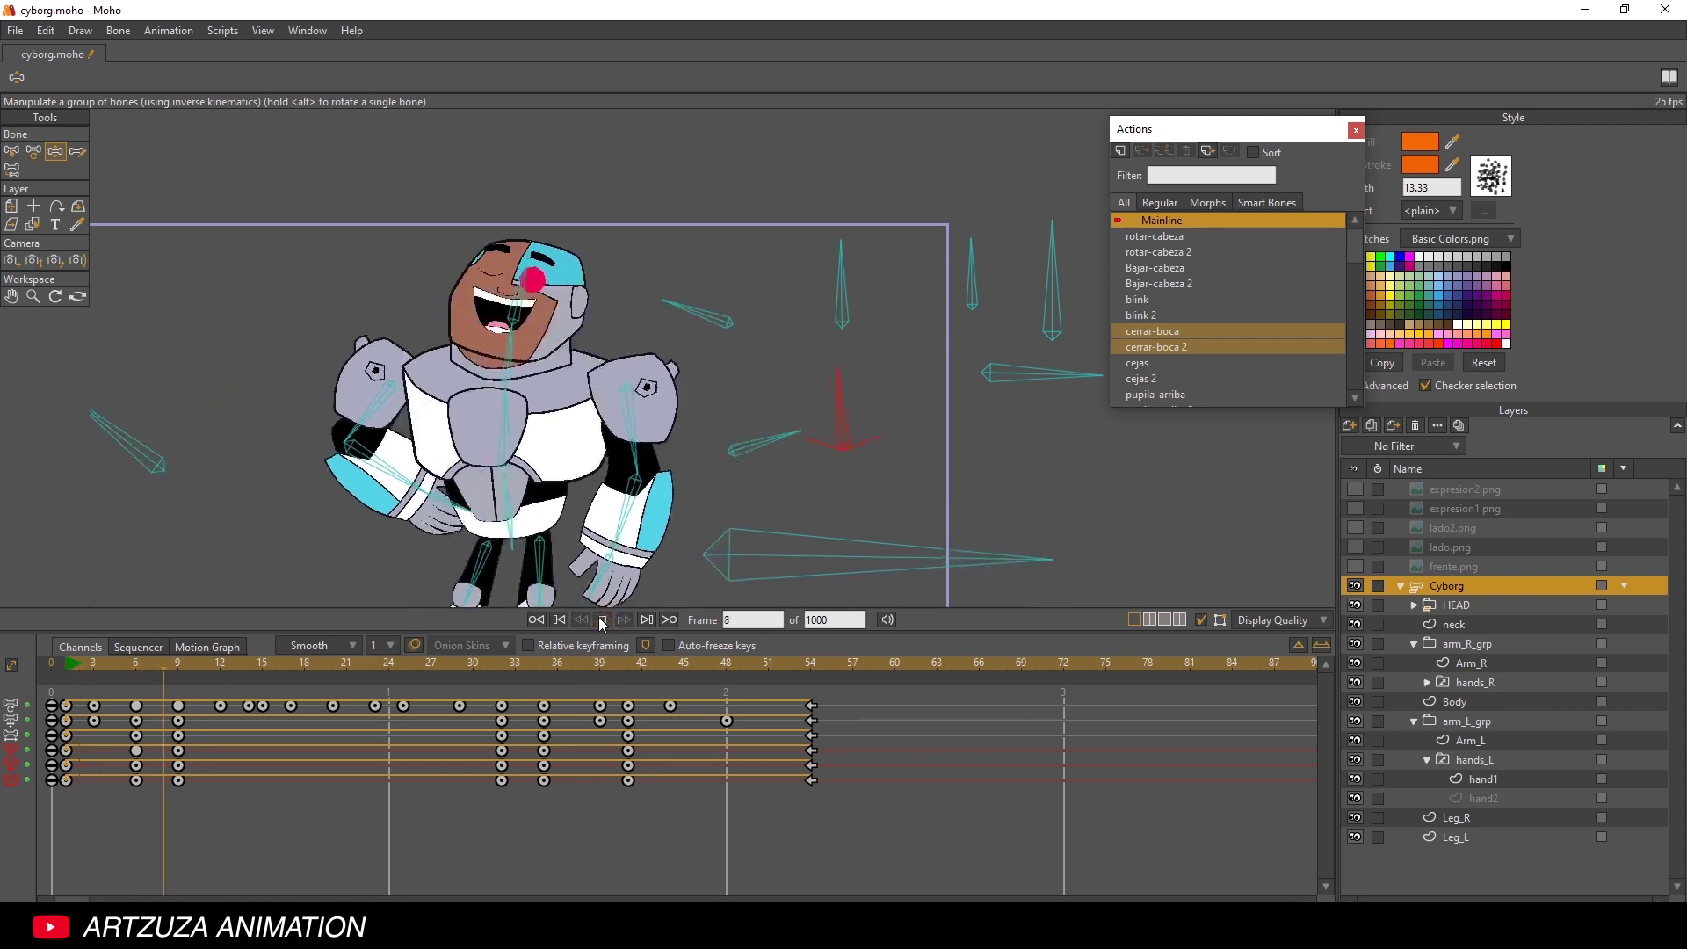
{"action": "left_click", "coordinate": [598, 616]}
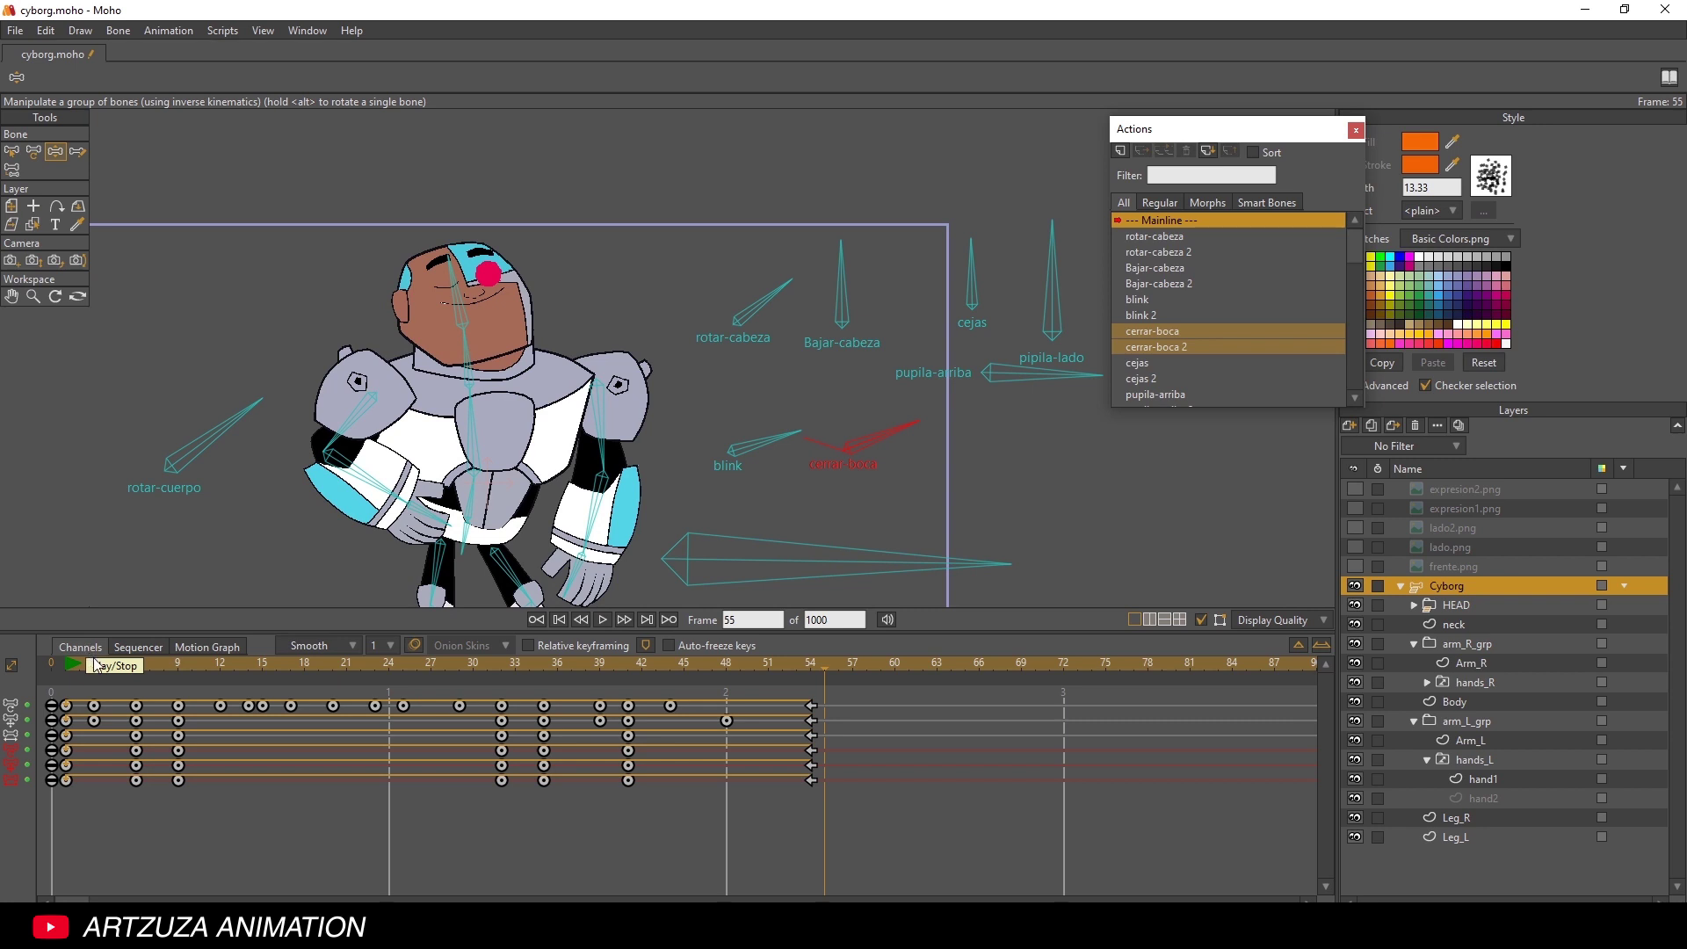
{"action": "left_click_drag", "start_coordinate": [79, 661], "coordinate": [589, 724]}
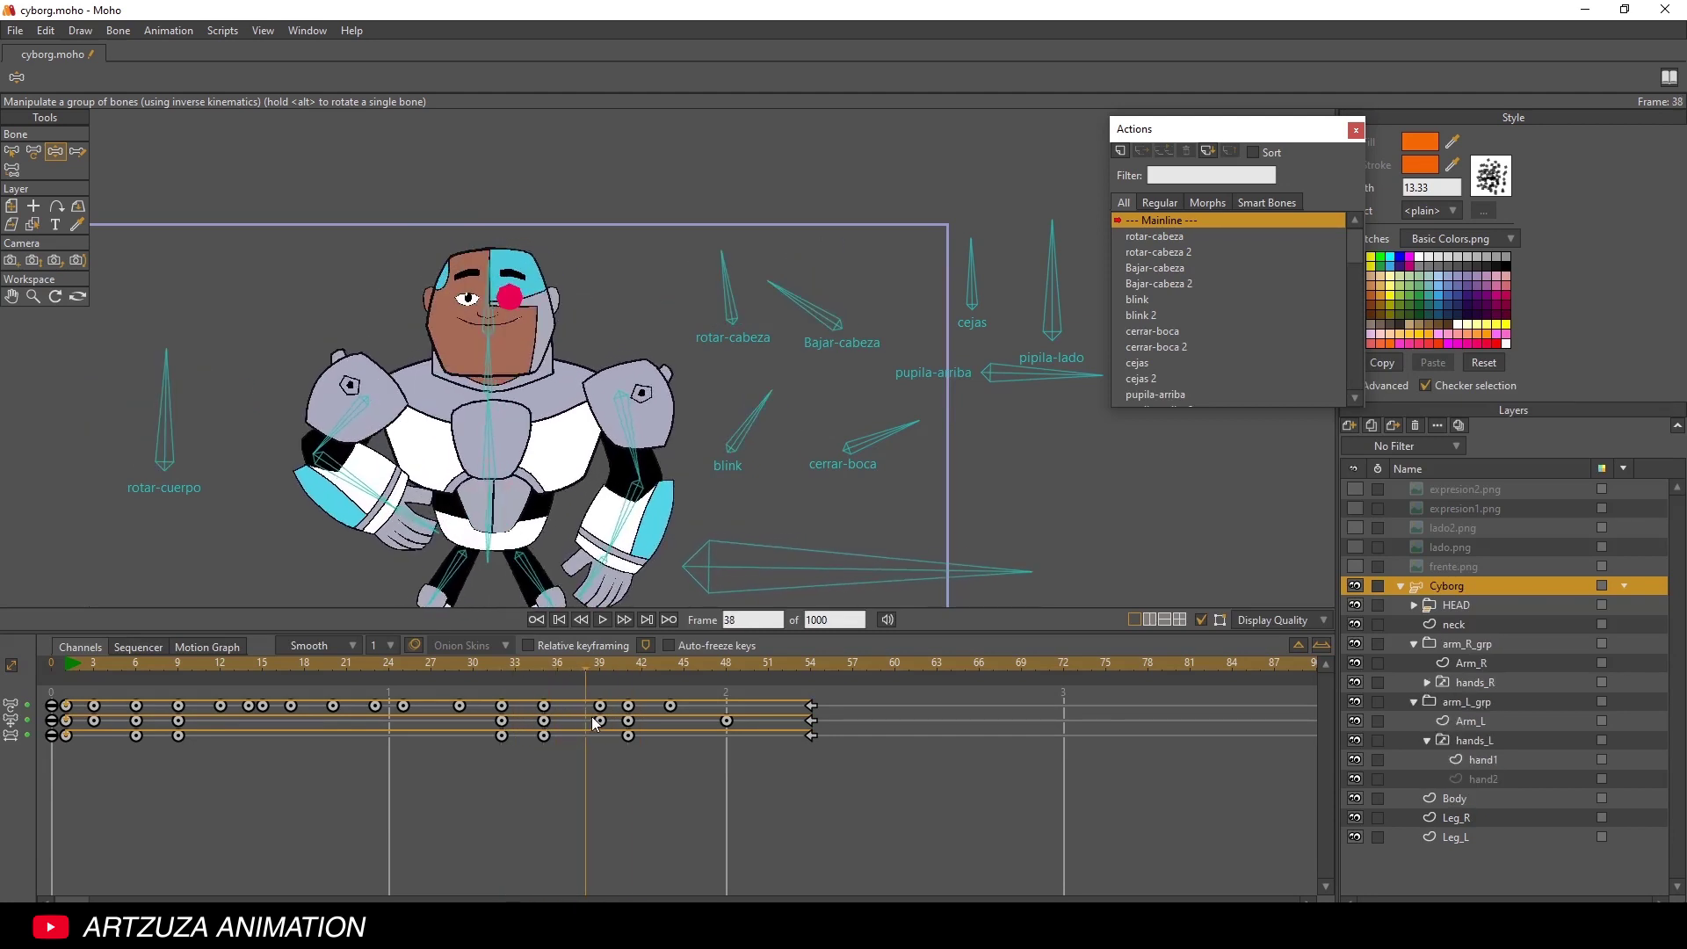
- Rotate the cerrar-boca bone at frame 38 to open the Cyborg's mouth wide
{"action": "left_click", "coordinate": [881, 437]}
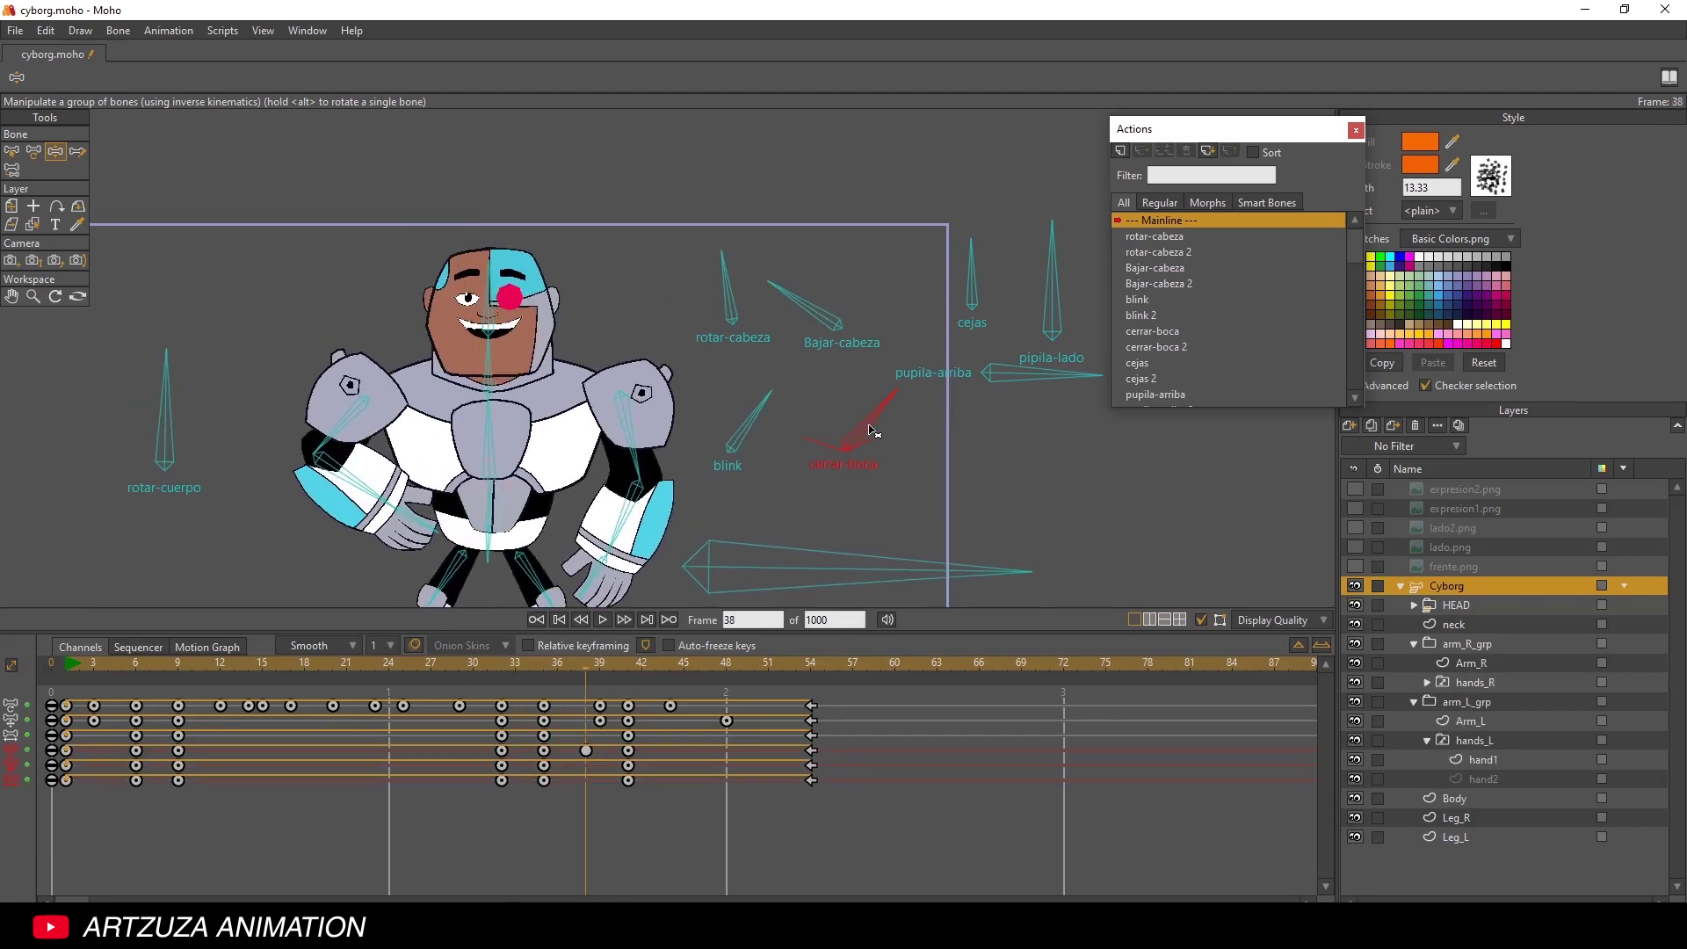
{"action": "left_click_drag", "start_coordinate": [872, 431], "coordinate": [845, 423]}
- Play the animation twice from frame 1 to review the mouth movement
{"action": "left_click_drag", "start_coordinate": [528, 668], "coordinate": [68, 657]}
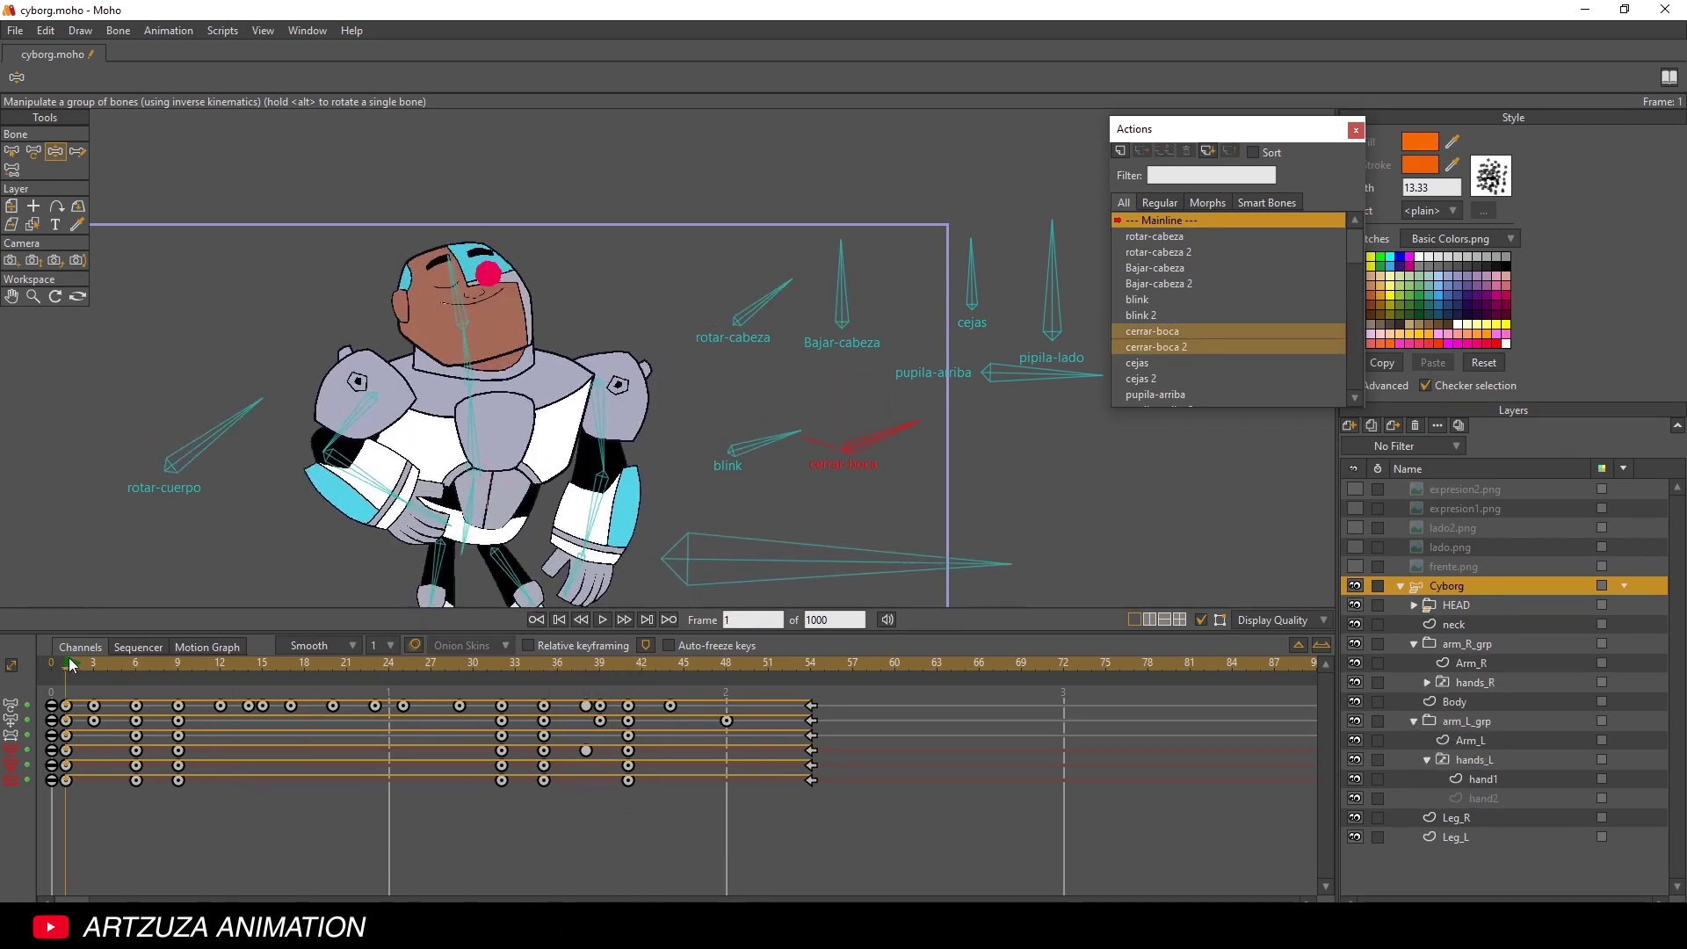
{"action": "left_click", "coordinate": [602, 619]}
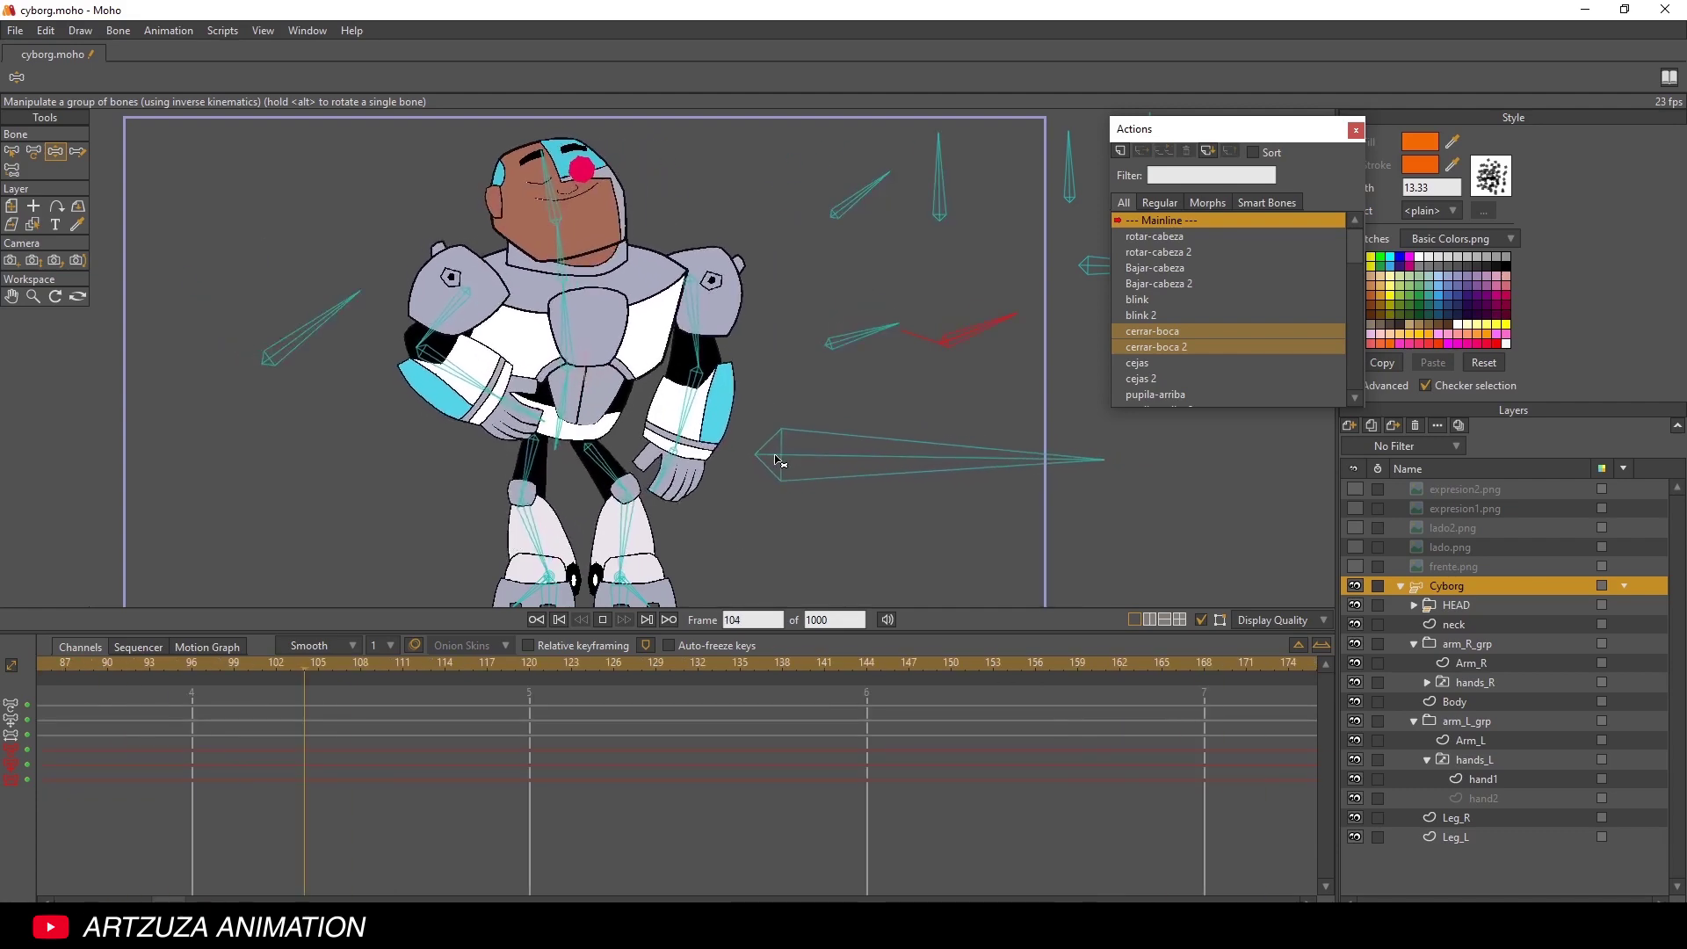
{"action": "left_click", "coordinate": [602, 621]}
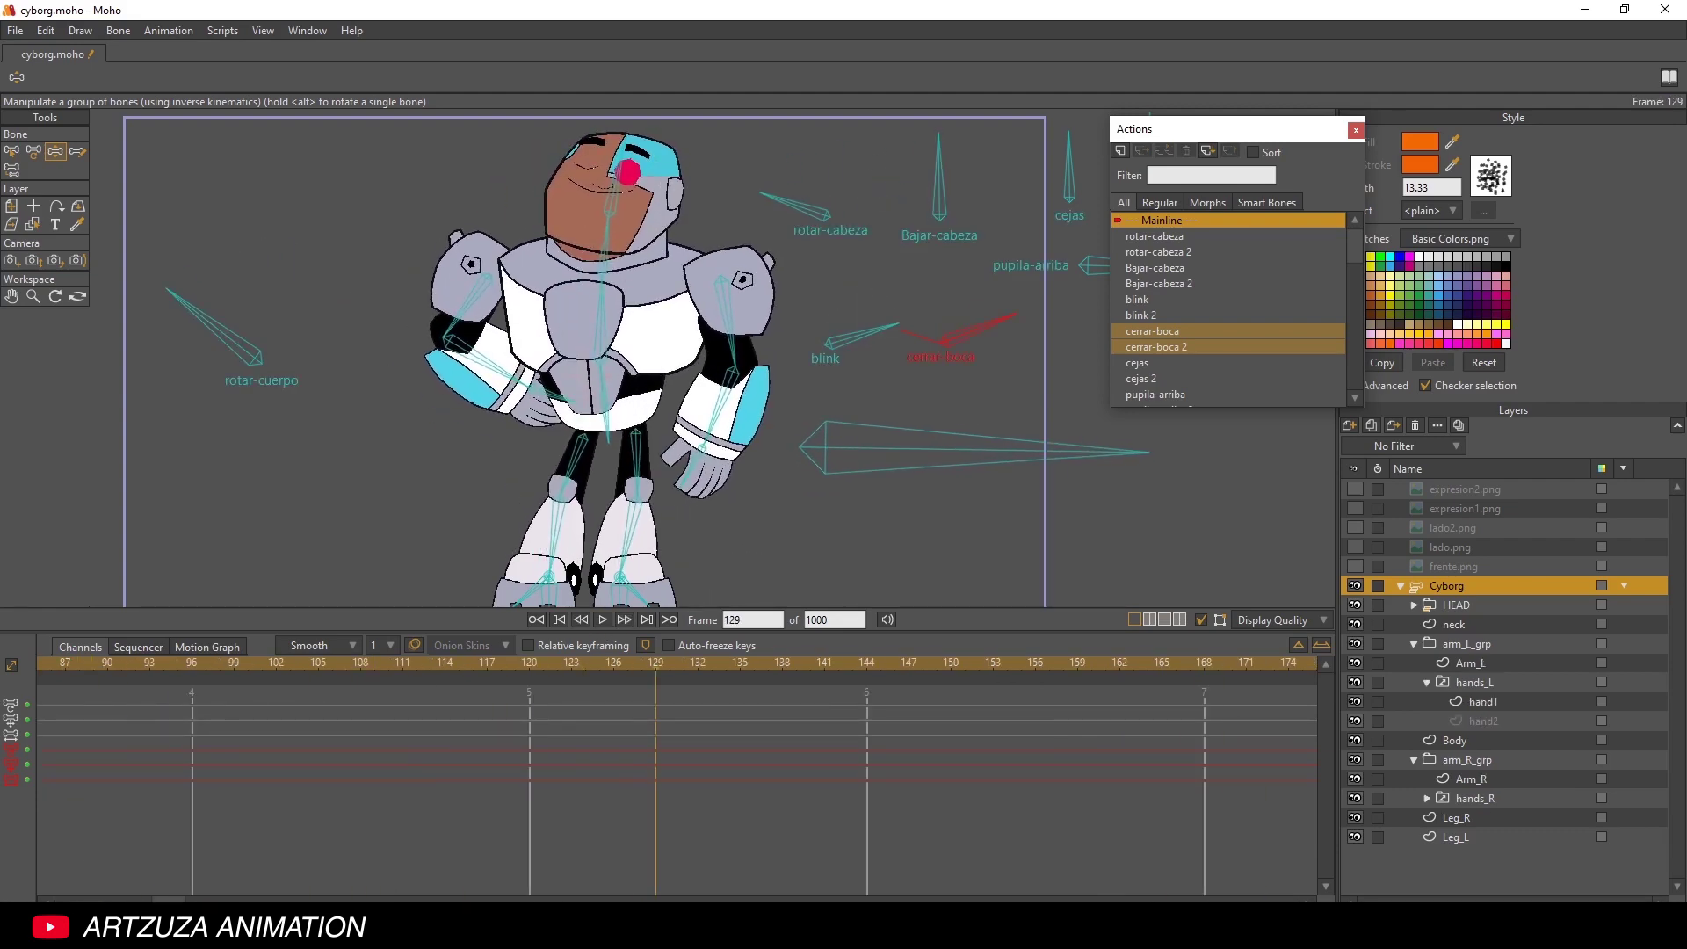
{"action": "scroll", "coordinate": [482, 735], "scroll_direction": "left", "scroll_amount": 10}
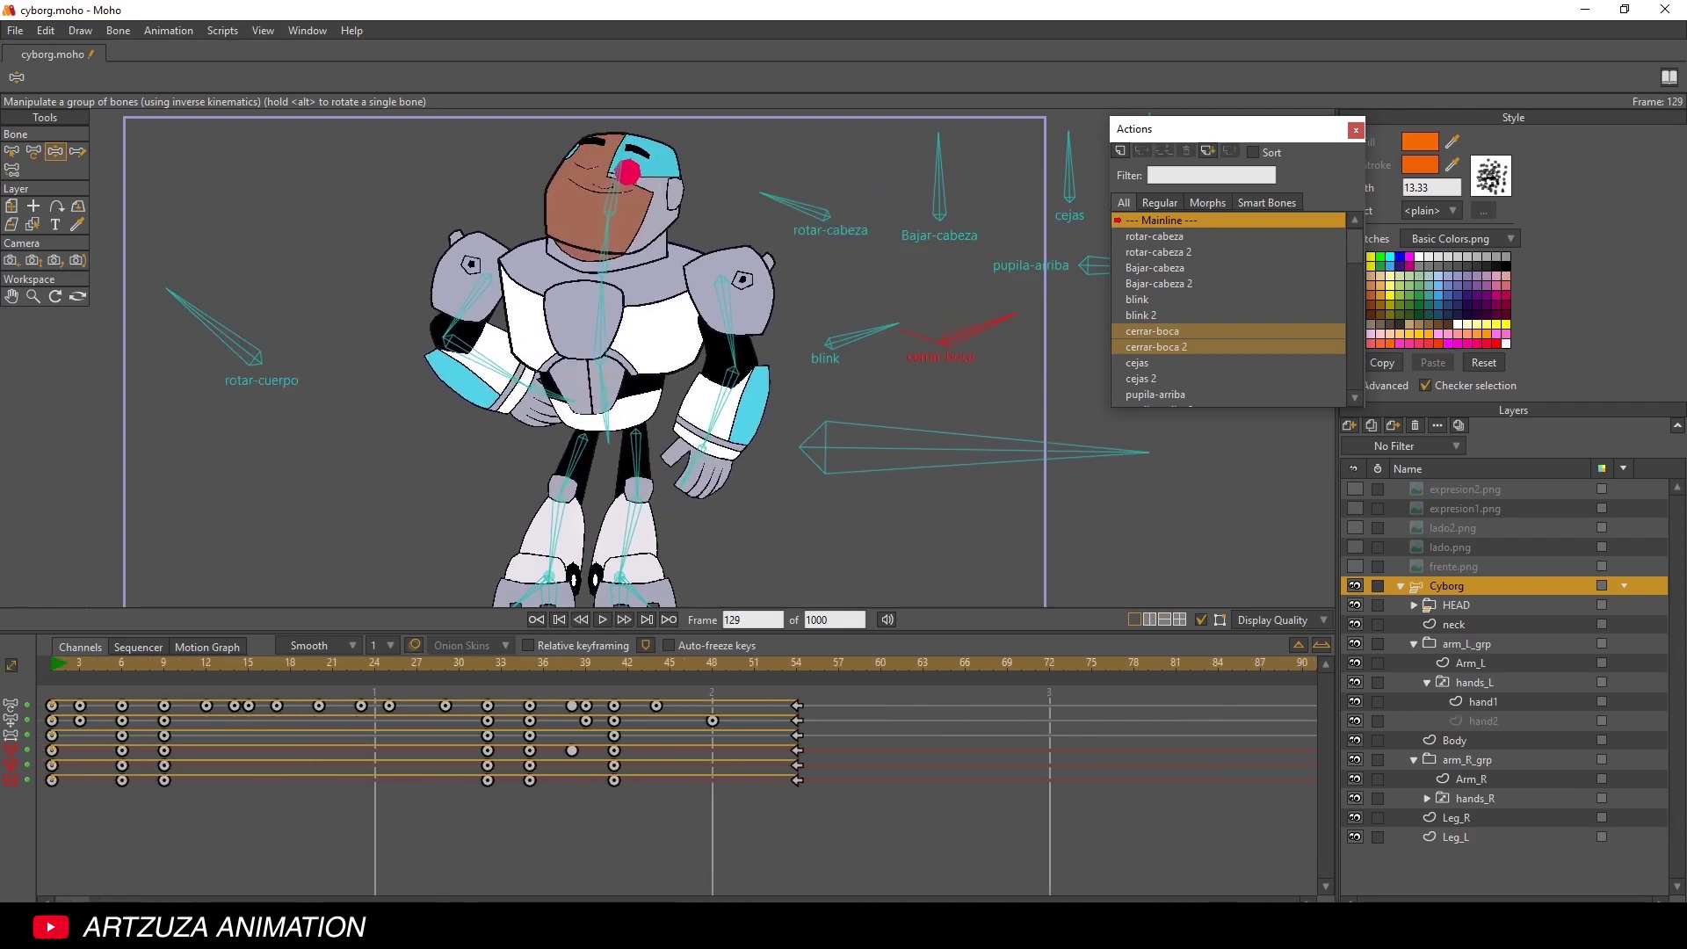
{"action": "left_click", "coordinate": [65, 663]}
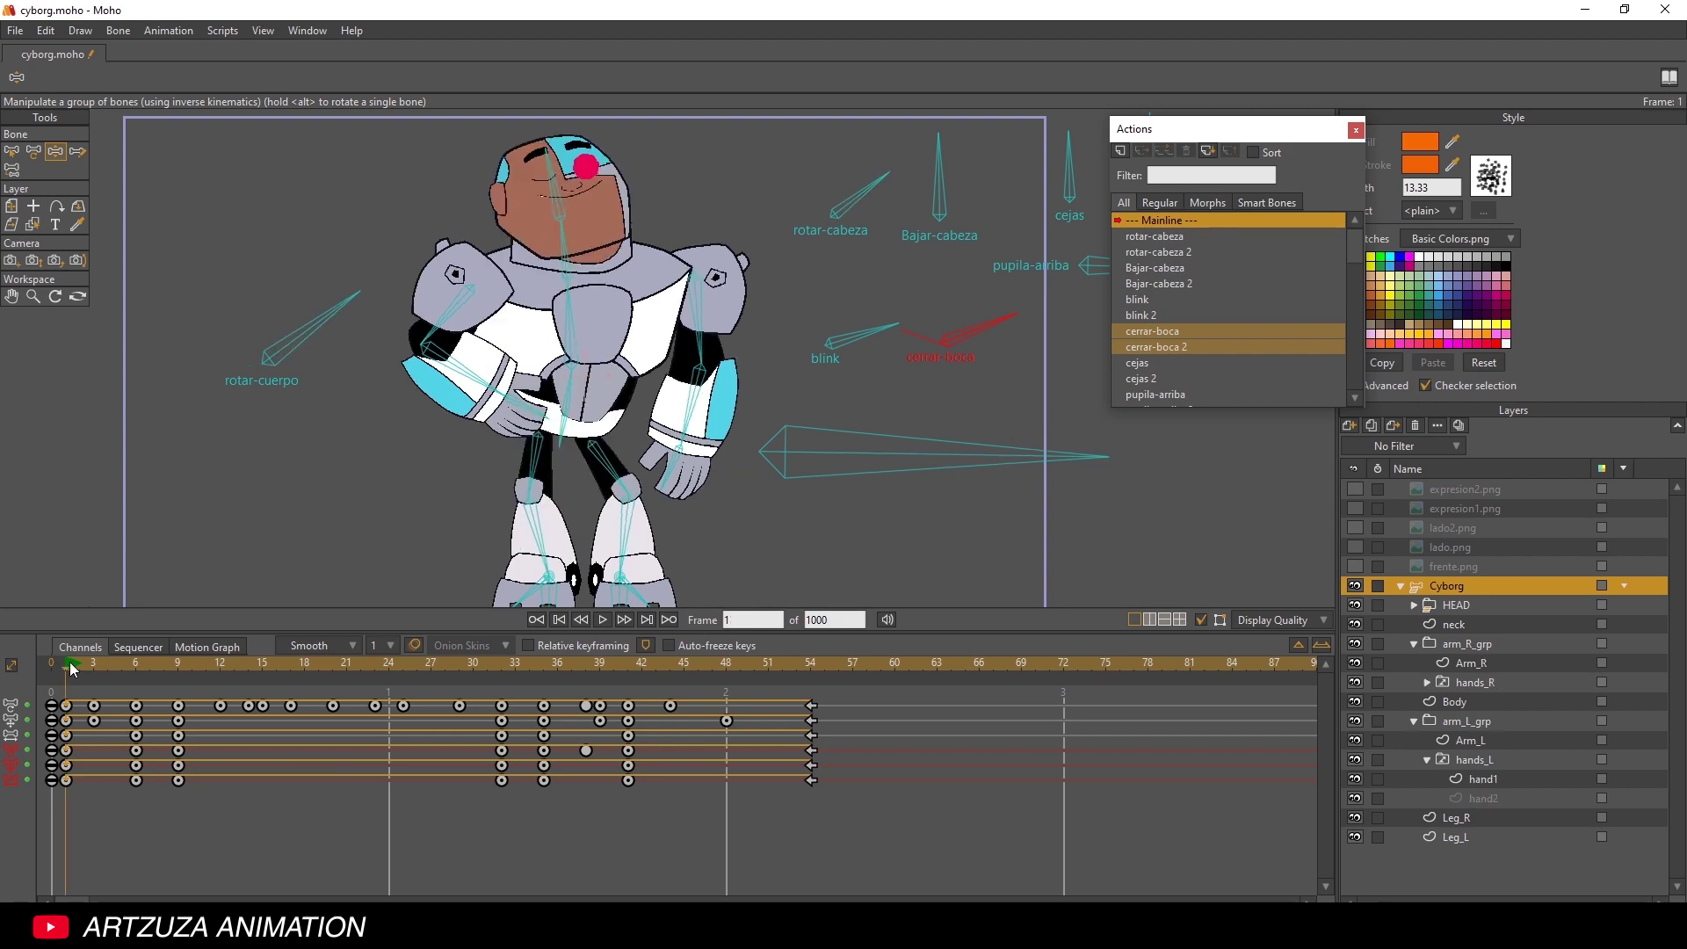
{"action": "left_click", "coordinate": [603, 619]}
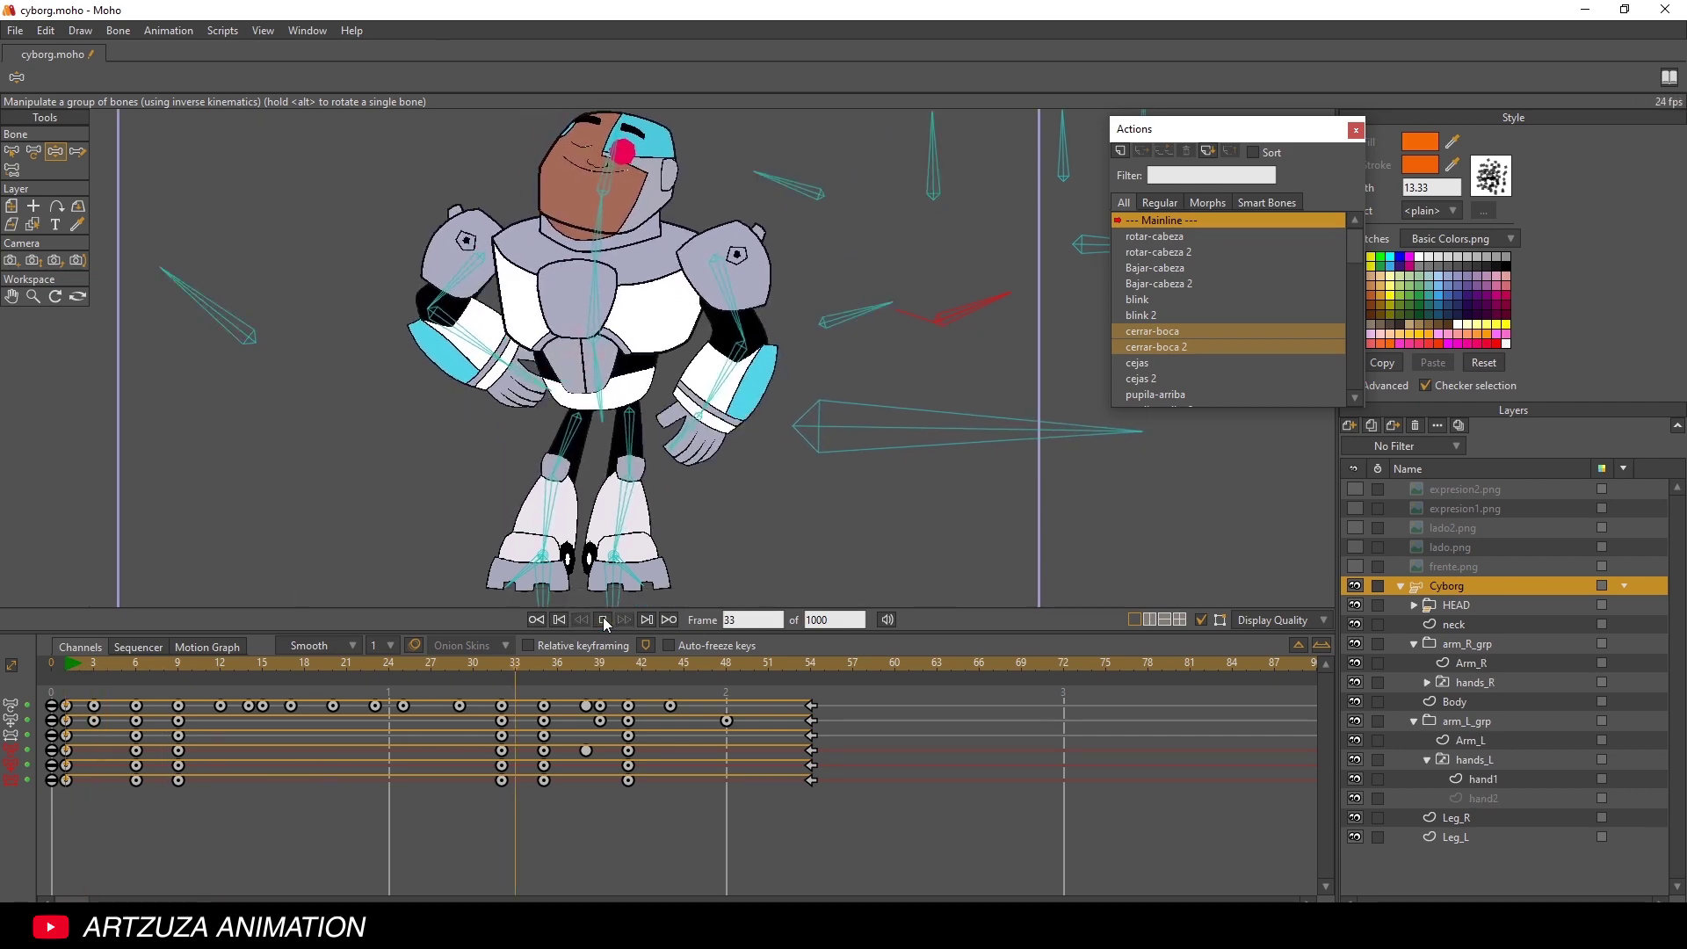
{"action": "left_click", "coordinate": [602, 619]}
- Rotate the cerrar-boca bone at frame 38 to reduce the open mouth to a partly open smile
{"action": "left_click", "coordinate": [503, 664]}
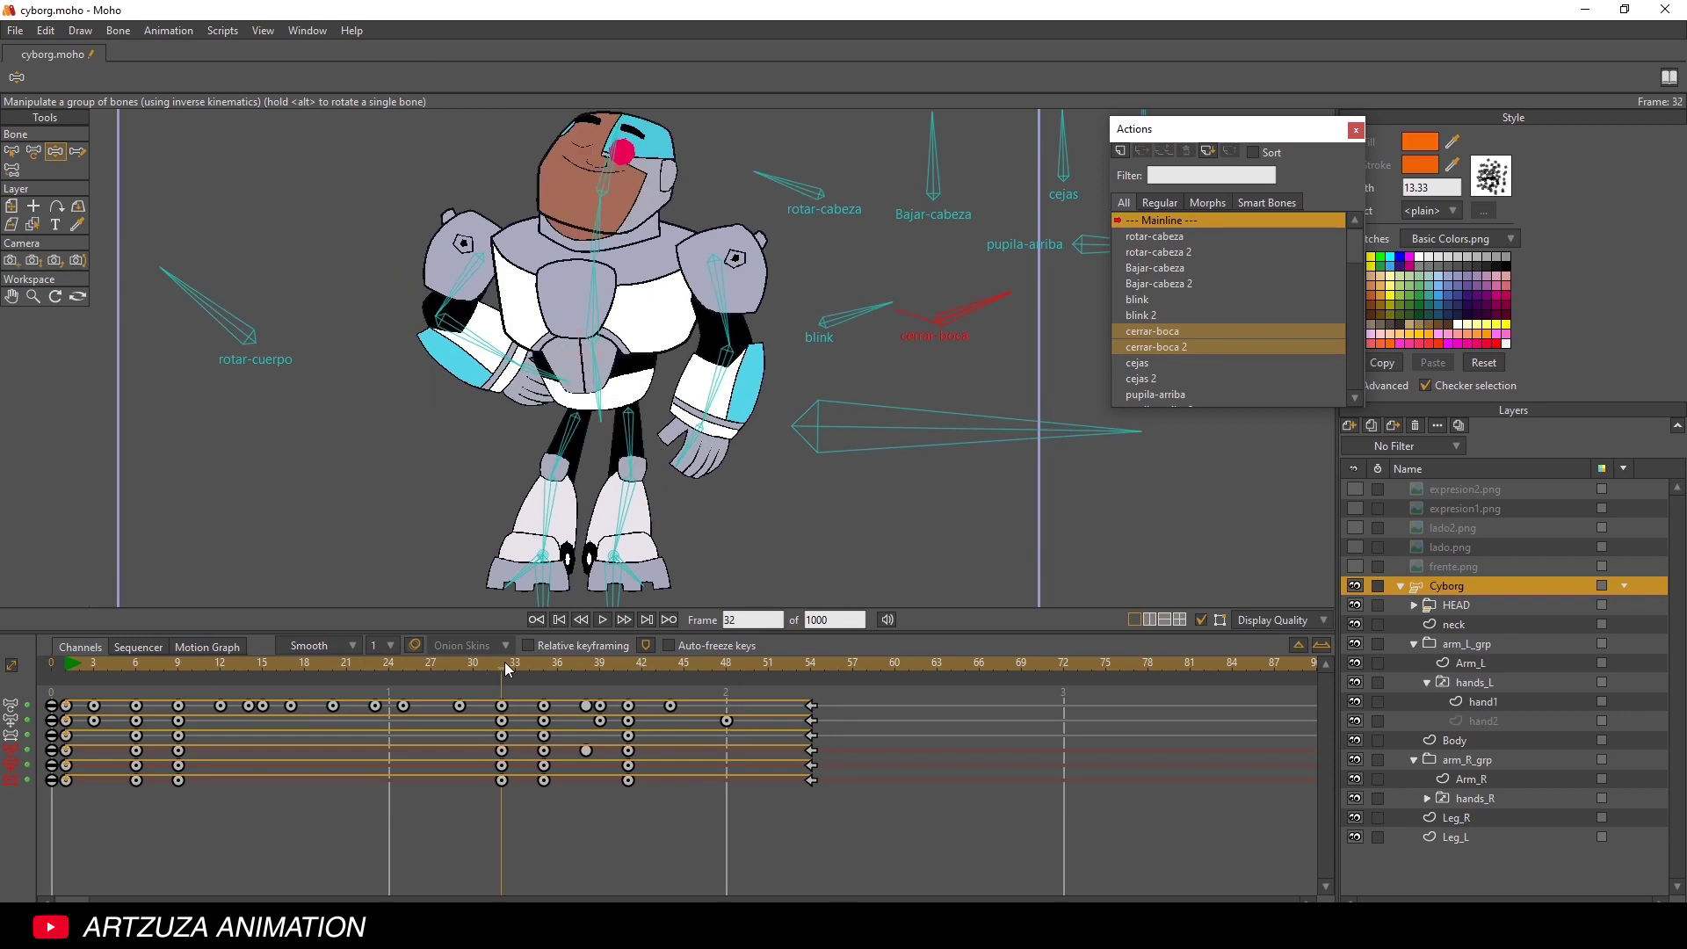
{"action": "left_click_drag", "start_coordinate": [506, 670], "coordinate": [586, 691]}
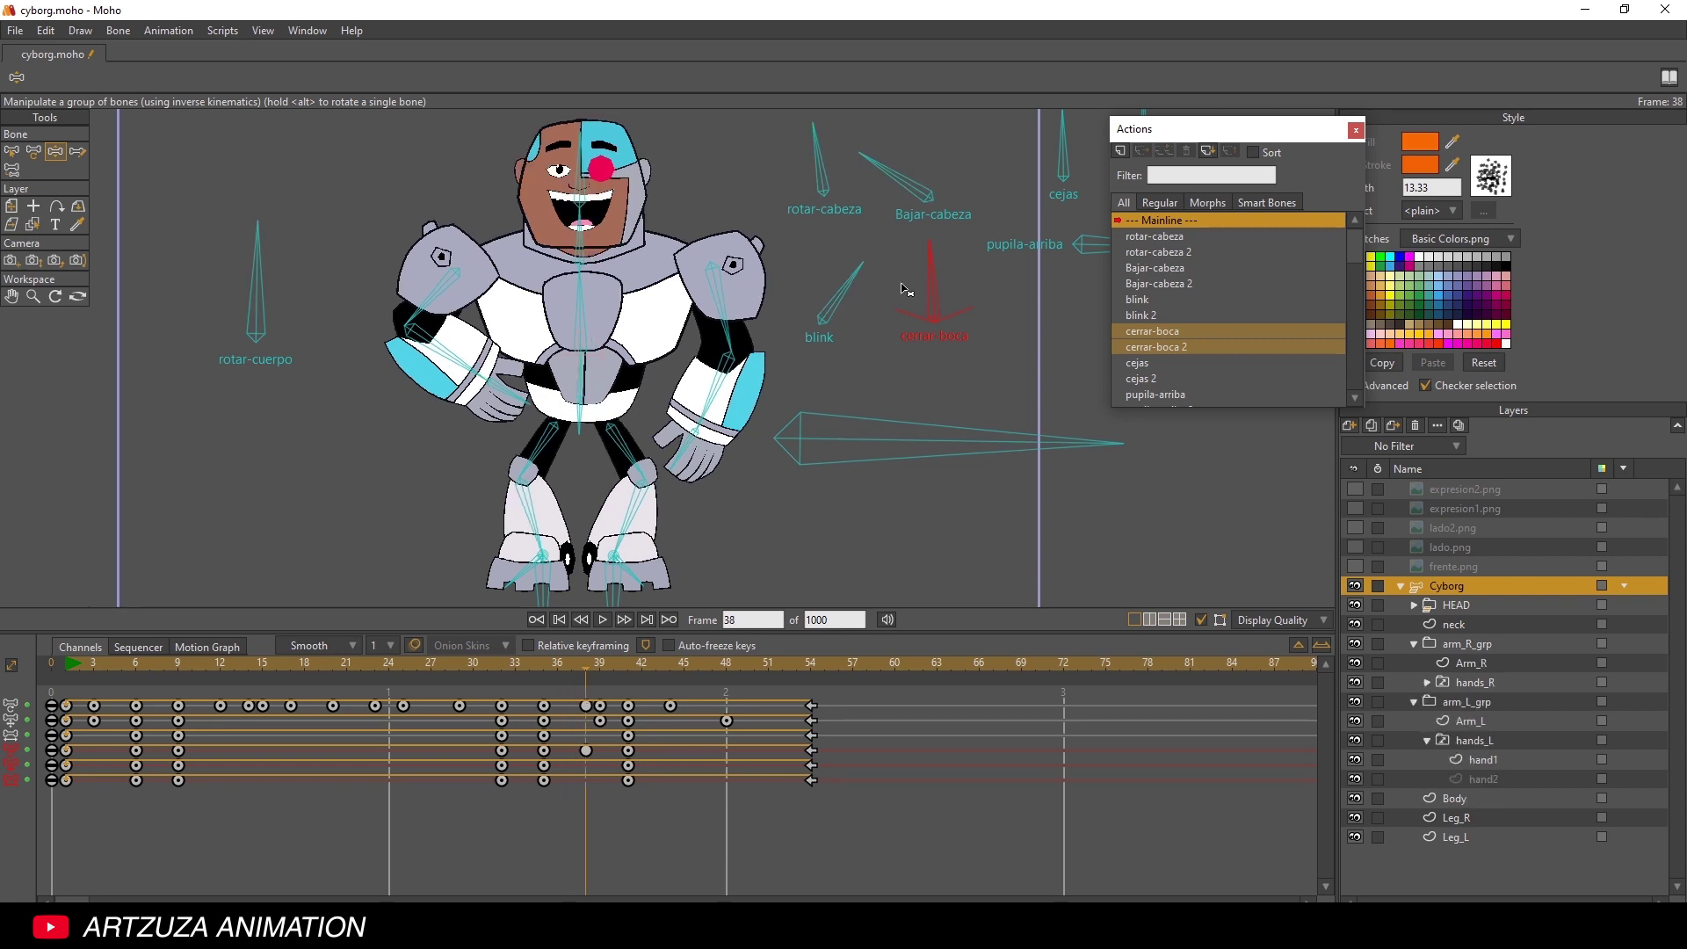
{"action": "left_click_drag", "start_coordinate": [938, 283], "coordinate": [978, 293]}
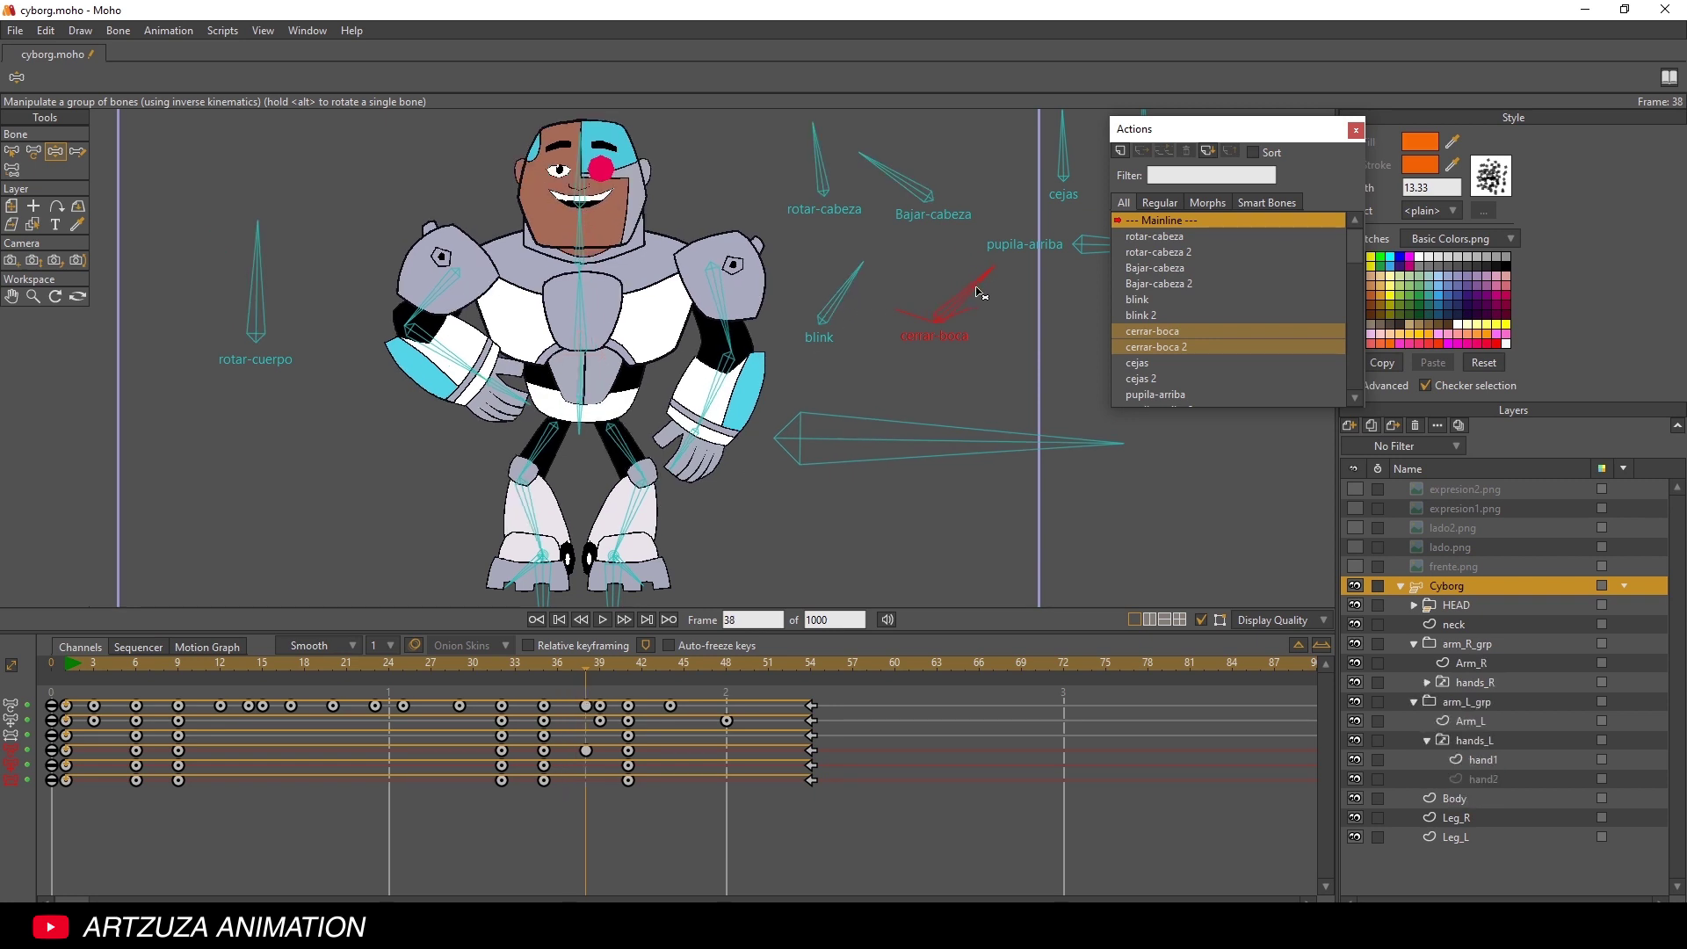
- Play the animation from the start to review the adjusted mouth, and return to frame 1
{"action": "left_click", "coordinate": [70, 667]}
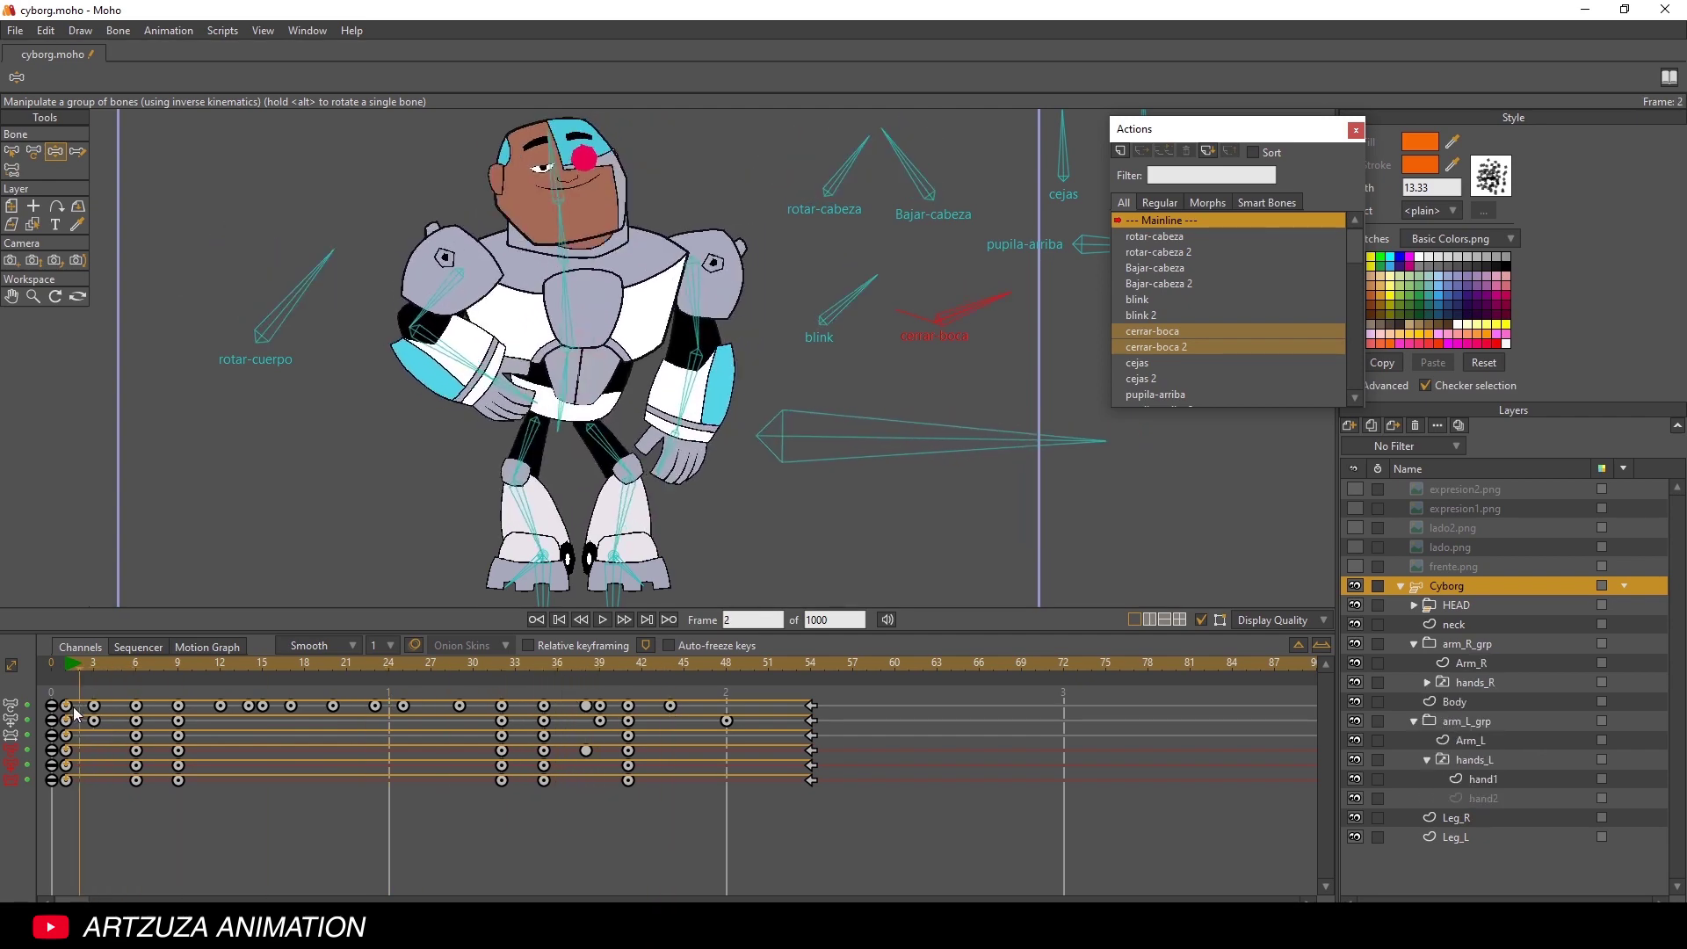
{"action": "key", "text": "space"}
{"action": "left_click", "coordinate": [603, 620]}
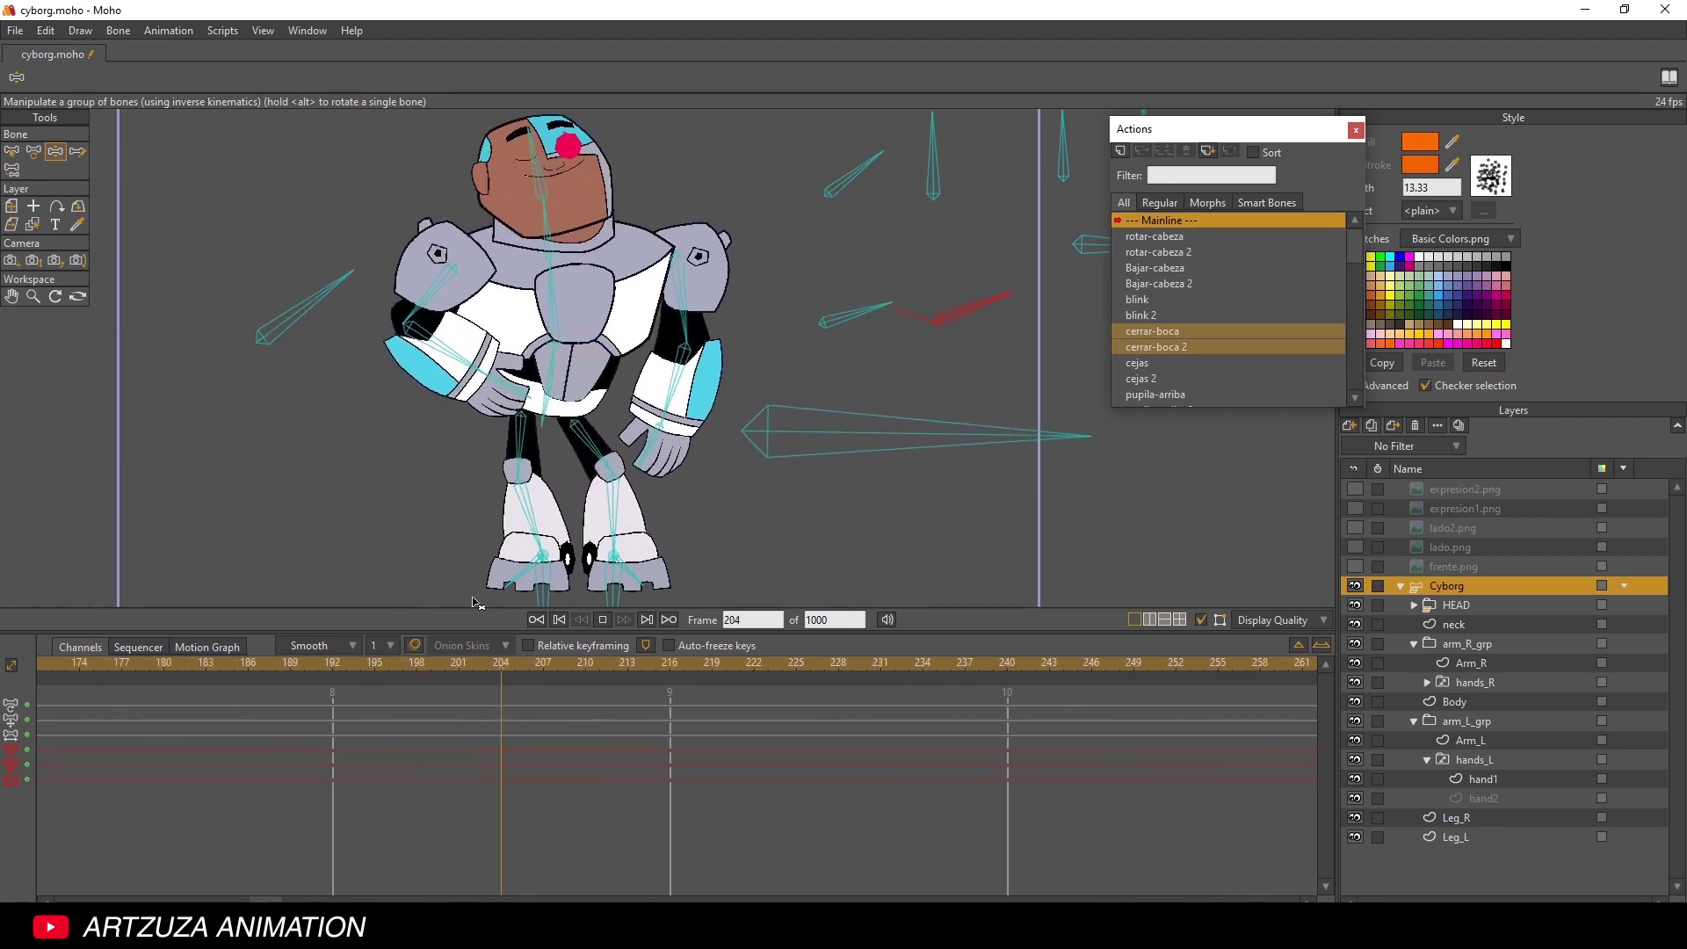
{"action": "left_click", "coordinate": [603, 619]}
{"action": "scroll", "coordinate": [35, 871], "scroll_direction": "left", "scroll_amount": 10}
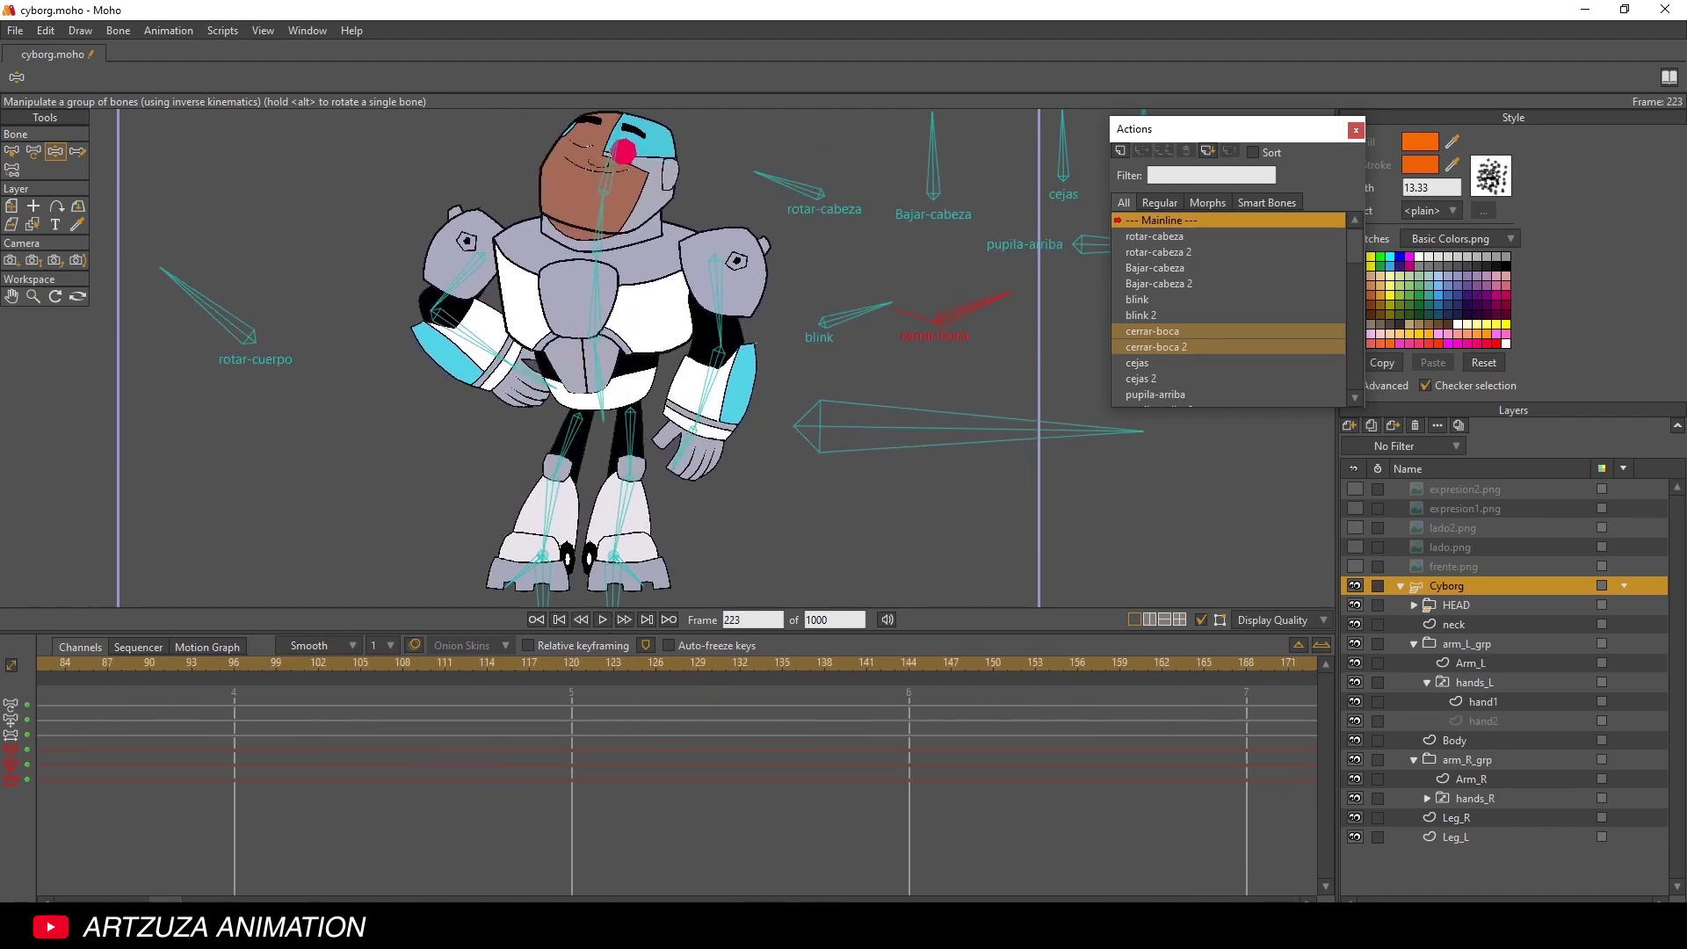
{"action": "left_click", "coordinate": [71, 664]}
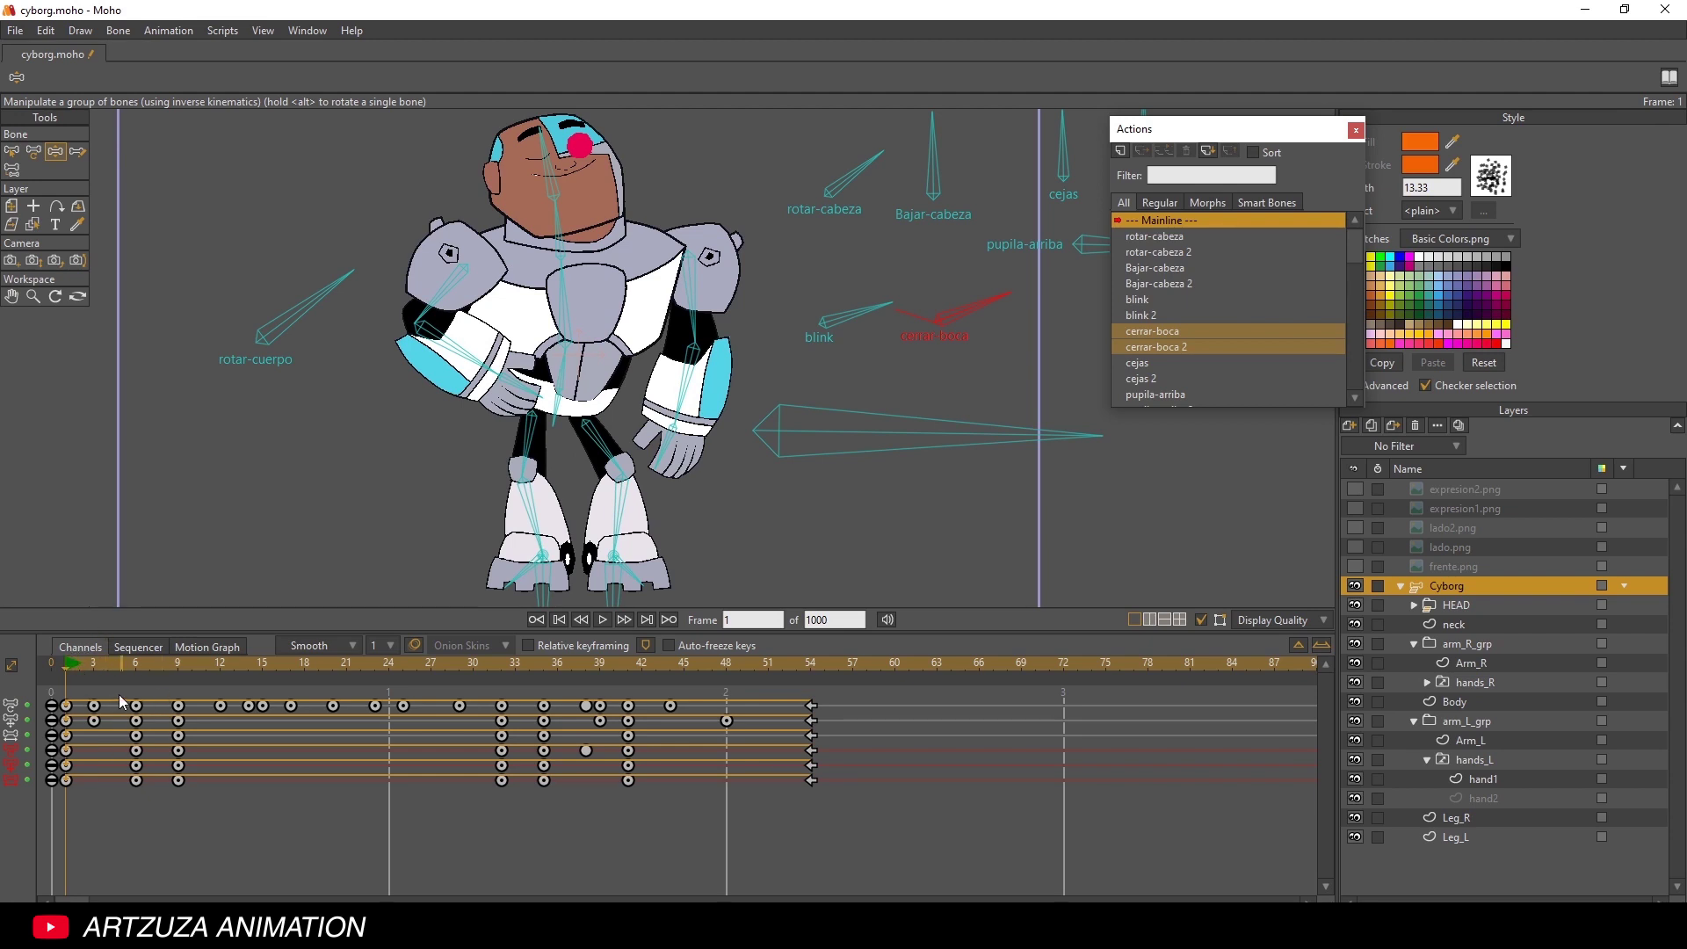
- Select the keyframes at frame 6, activate the Select Bone tool, and view the rest pose at frame 0
{"action": "left_click_drag", "start_coordinate": [119, 694], "coordinate": [143, 753]}
{"action": "left_click", "coordinate": [13, 152]}
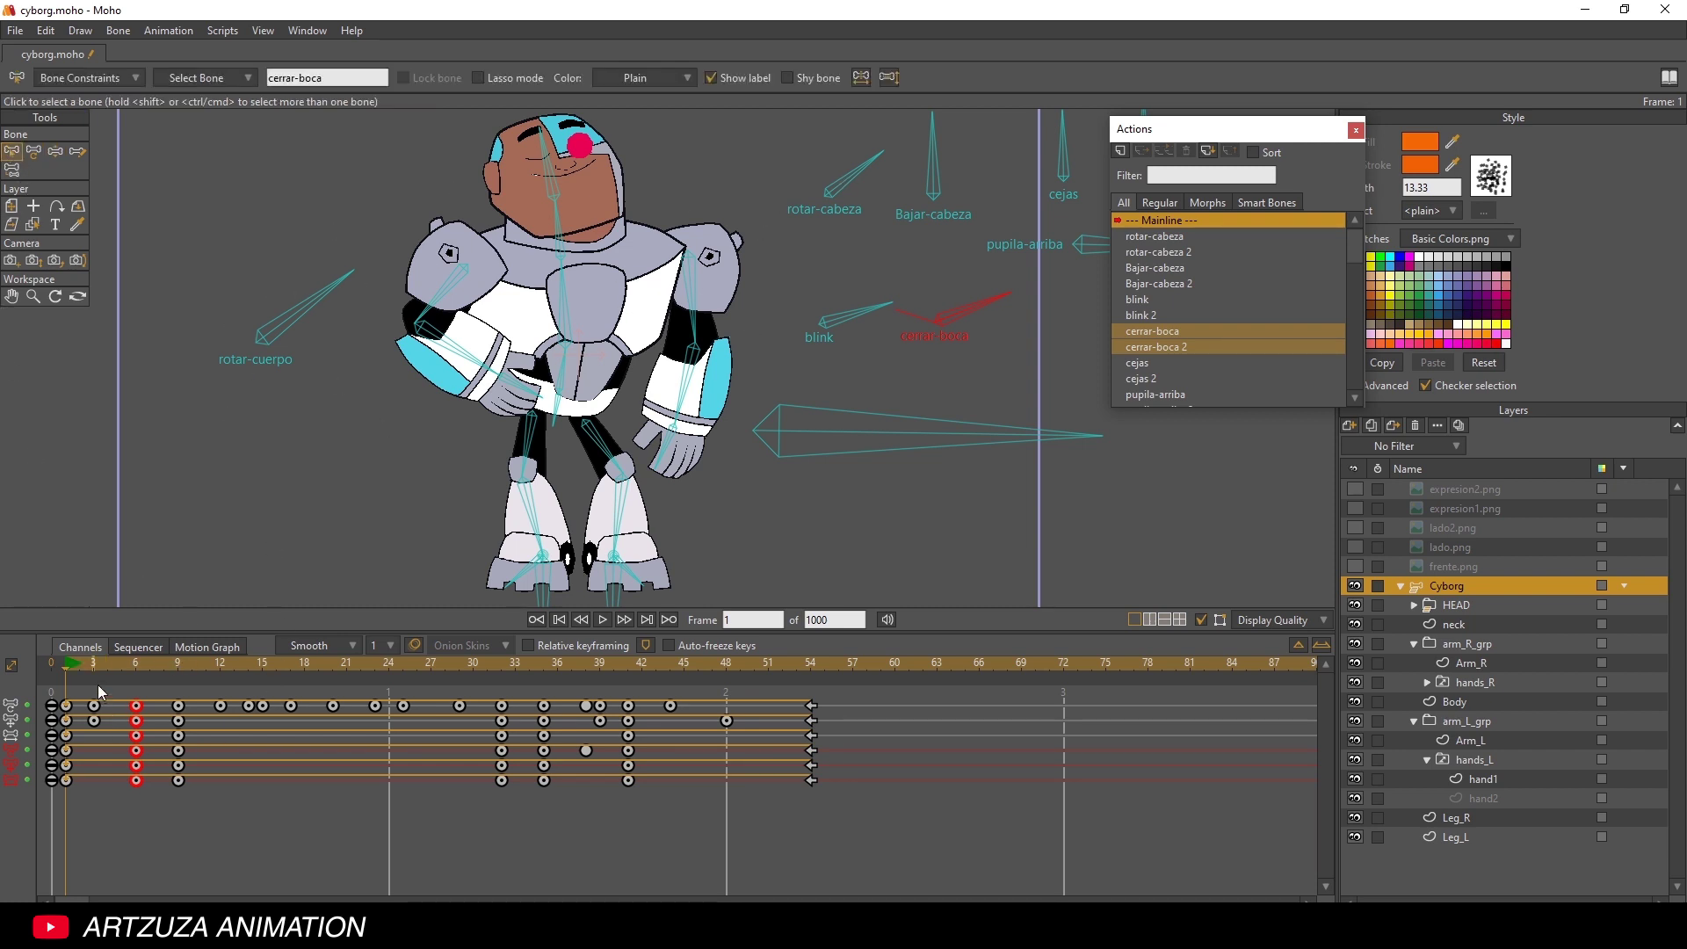
{"action": "left_click_drag", "start_coordinate": [83, 663], "coordinate": [2, 679]}
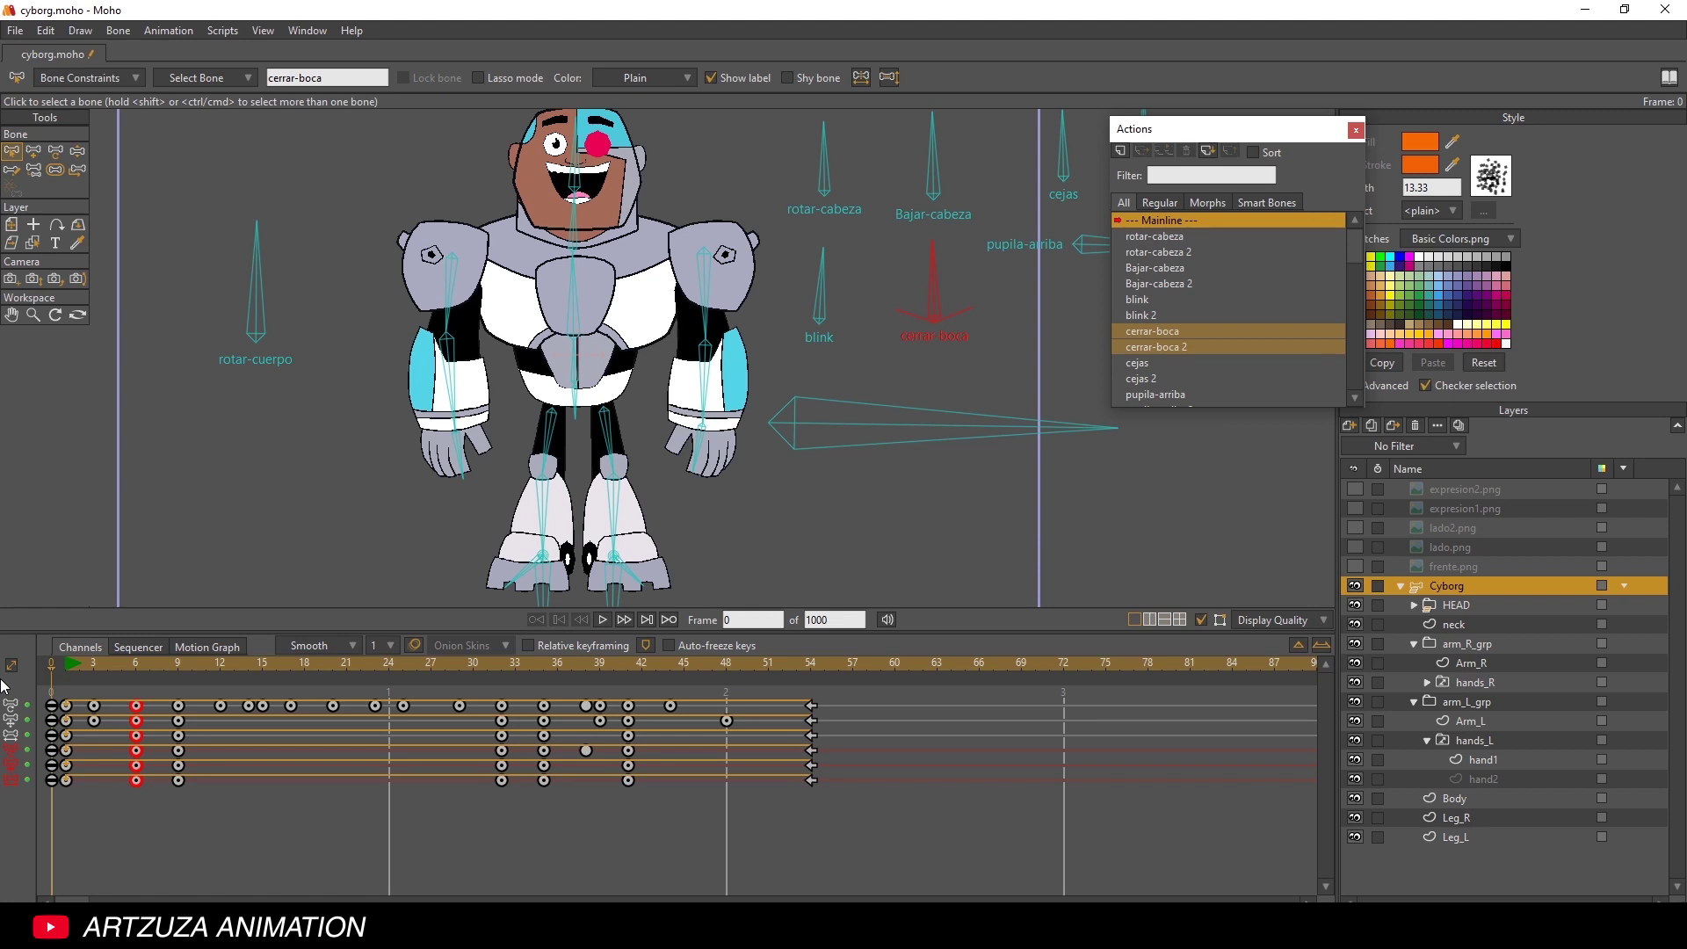
{"action": "left_click", "coordinate": [326, 772]}
- Step back and forth through the first few frames up to frame 4 to examine the pose changes
{"action": "left_click", "coordinate": [99, 678]}
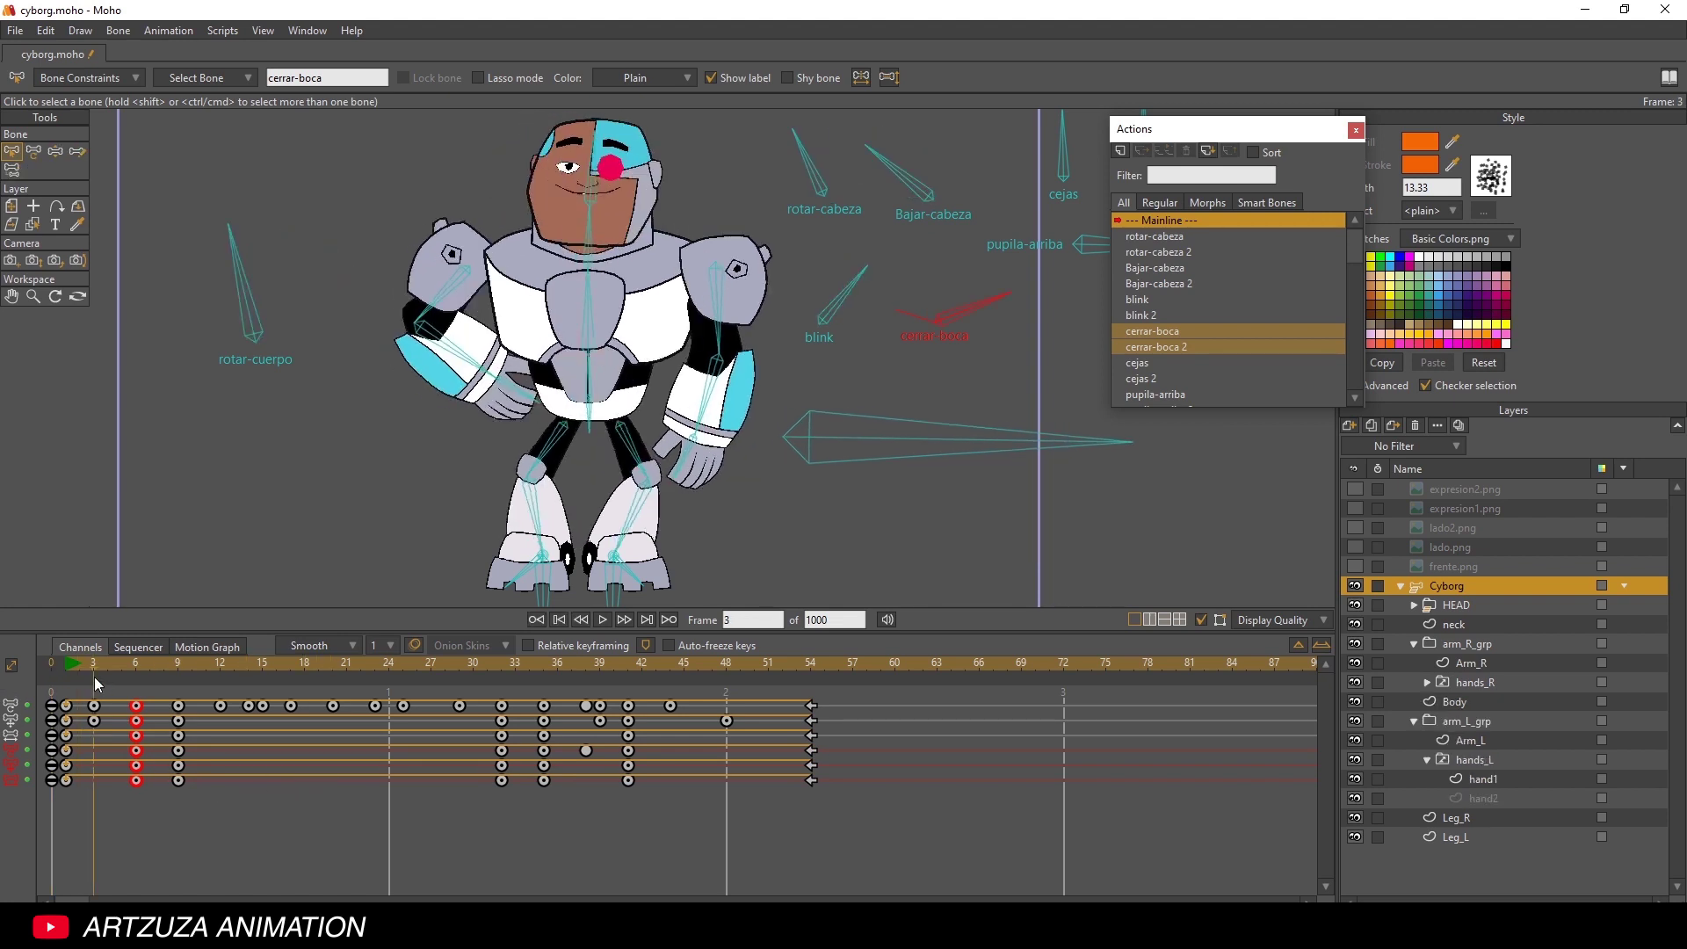
{"action": "key", "text": "Left"}
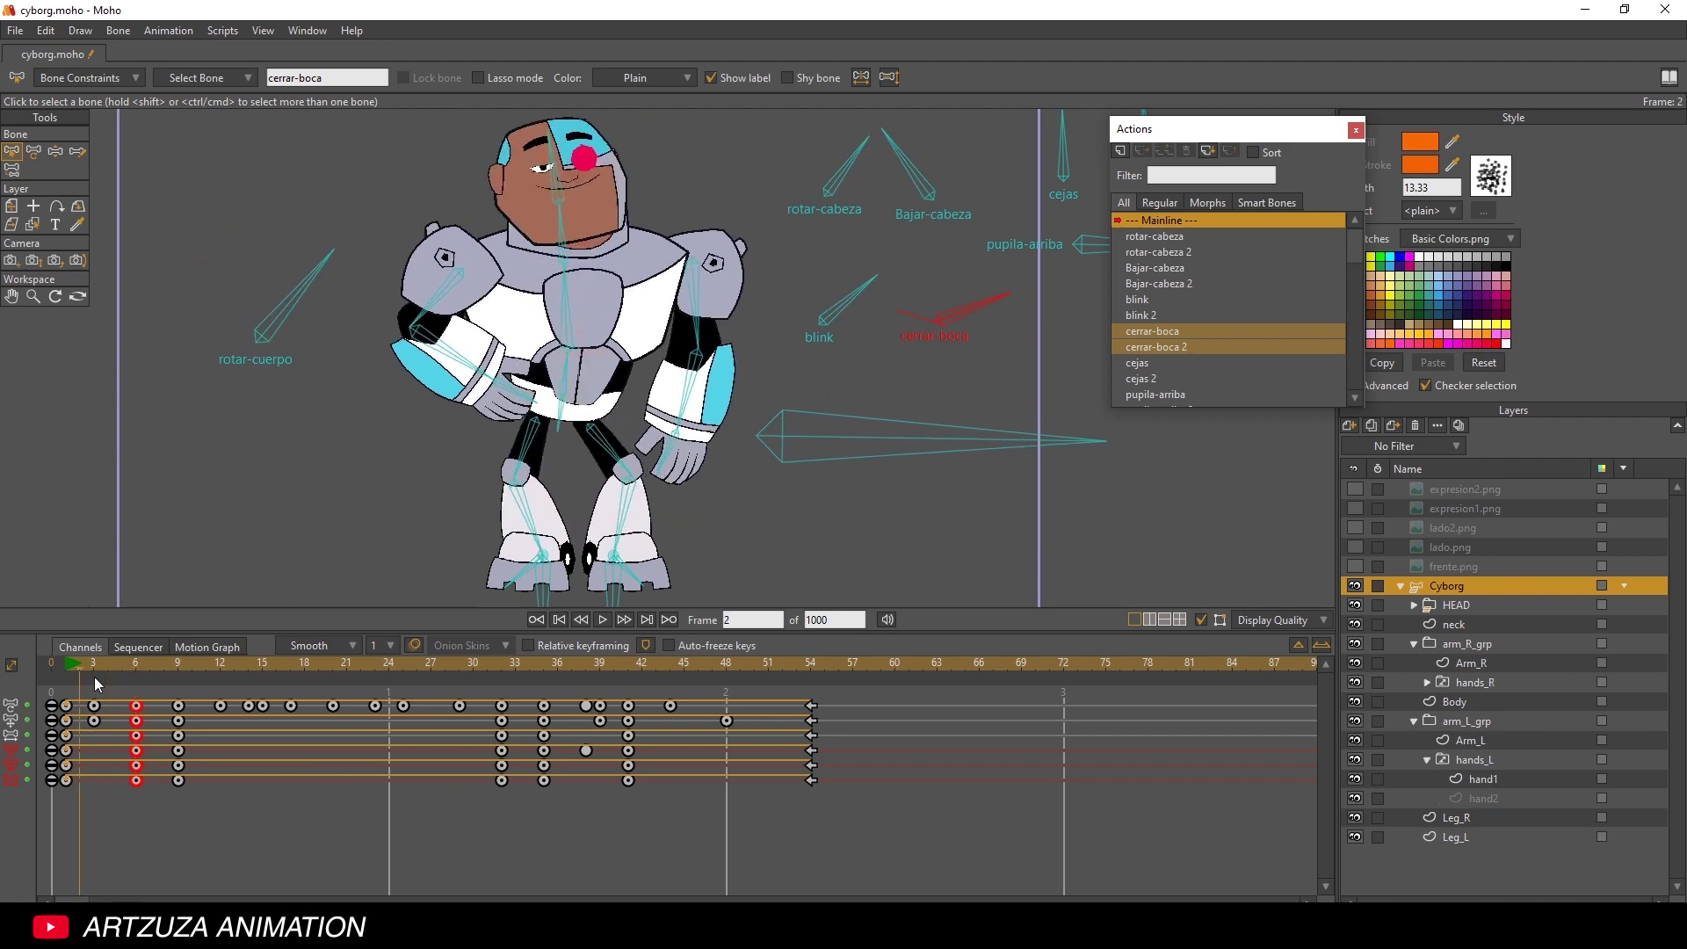
{"action": "key", "text": "Left"}
{"action": "key", "text": "Right"}
{"action": "key", "text": "Right"}
{"action": "key", "text": "Right"}
{"action": "key", "text": "Right"}
{"action": "key", "text": "Left"}
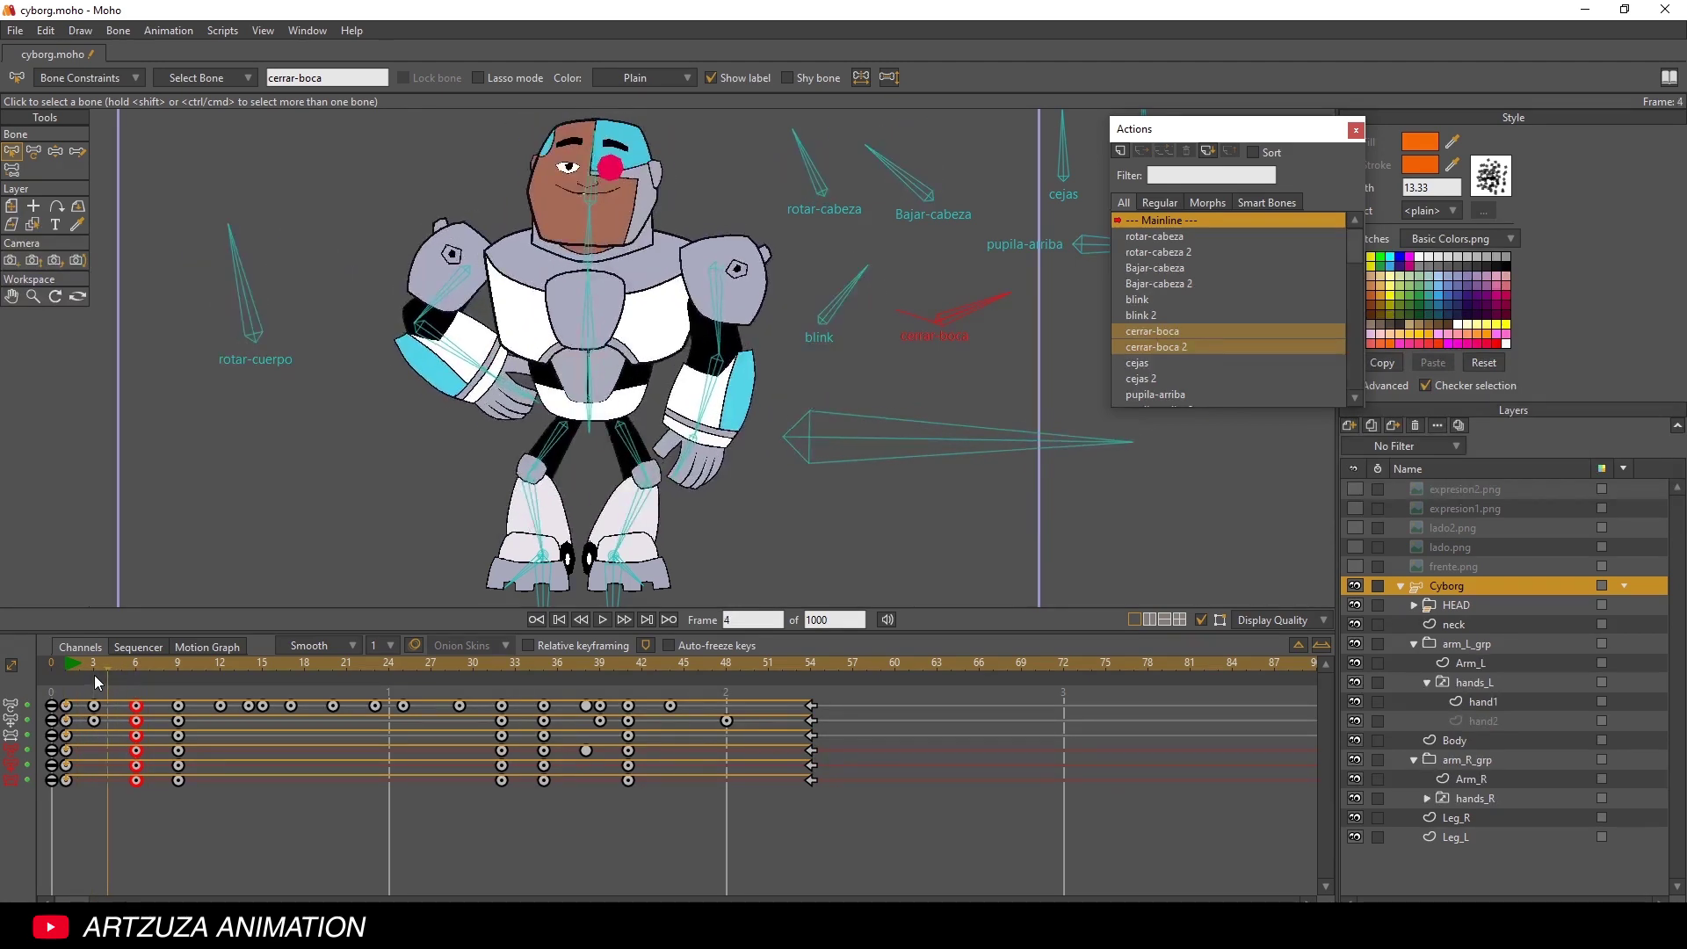
{"action": "mouse_move", "coordinate": [94, 675]}
{"action": "left_mouse_down"}
{"action": "mouse_move", "coordinate": [70, 660]}
{"action": "mouse_move", "coordinate": [135, 671]}
{"action": "mouse_move", "coordinate": [106, 676]}
{"action": "left_mouse_up"}
- Select the cerrar-boca keyframes from frame 32 to 41, try shifting them one frame earlier, and undo the shift
{"action": "left_click_drag", "start_coordinate": [651, 804], "coordinate": [489, 765]}
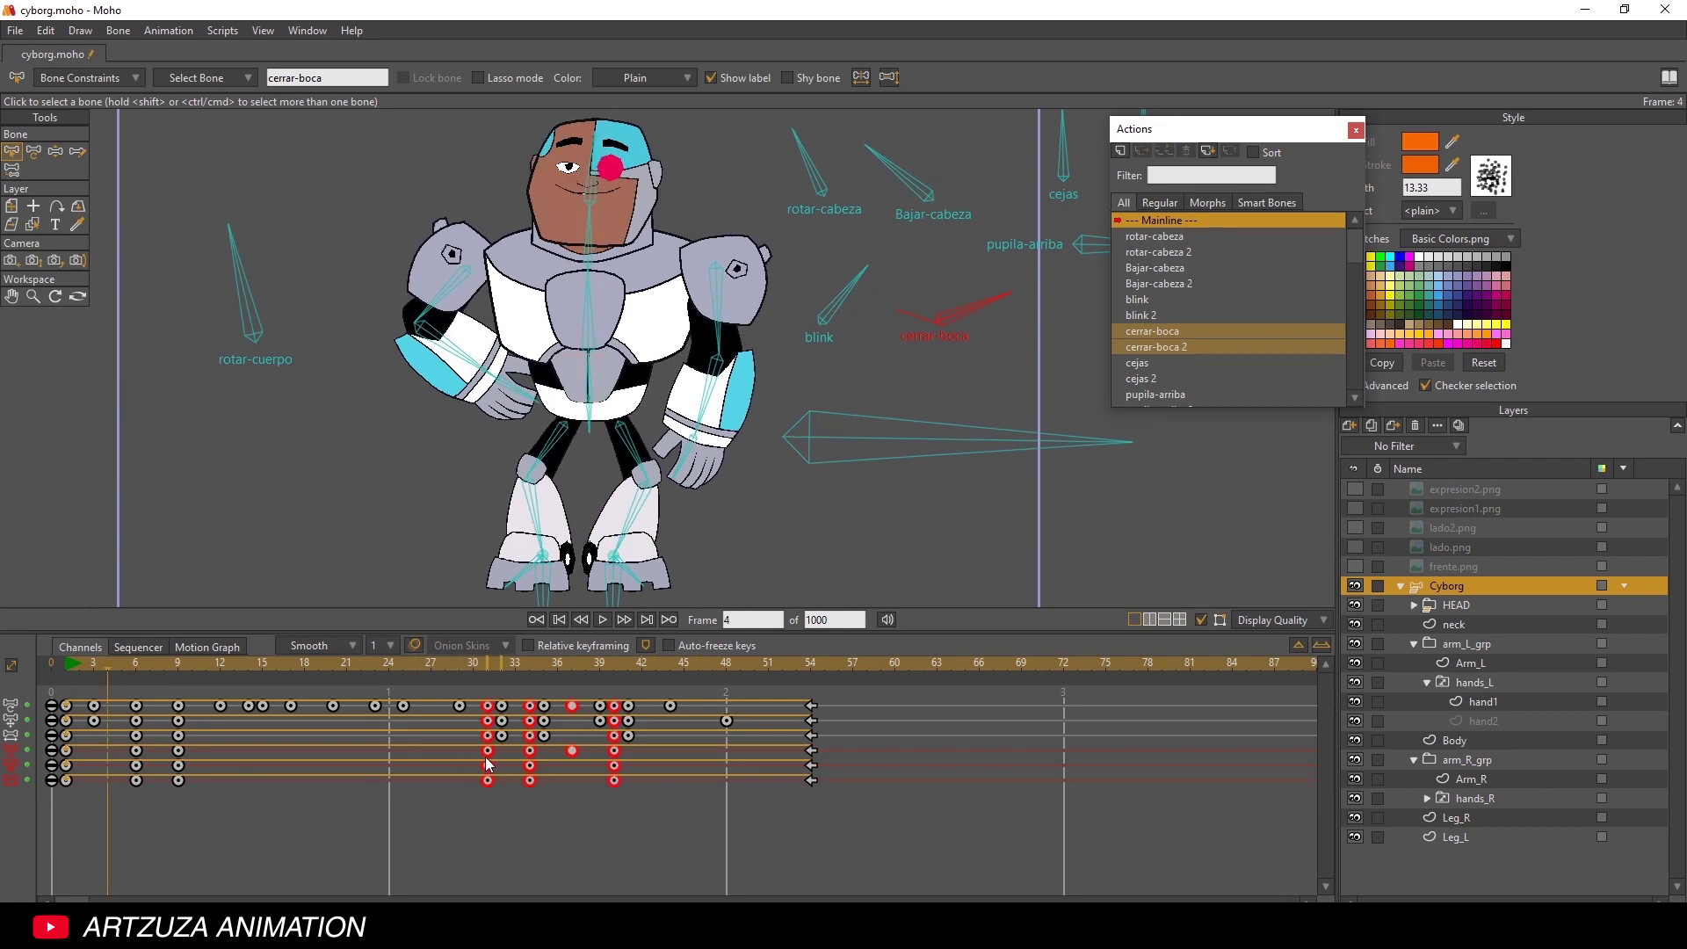
{"action": "key", "text": "ctrl+z"}
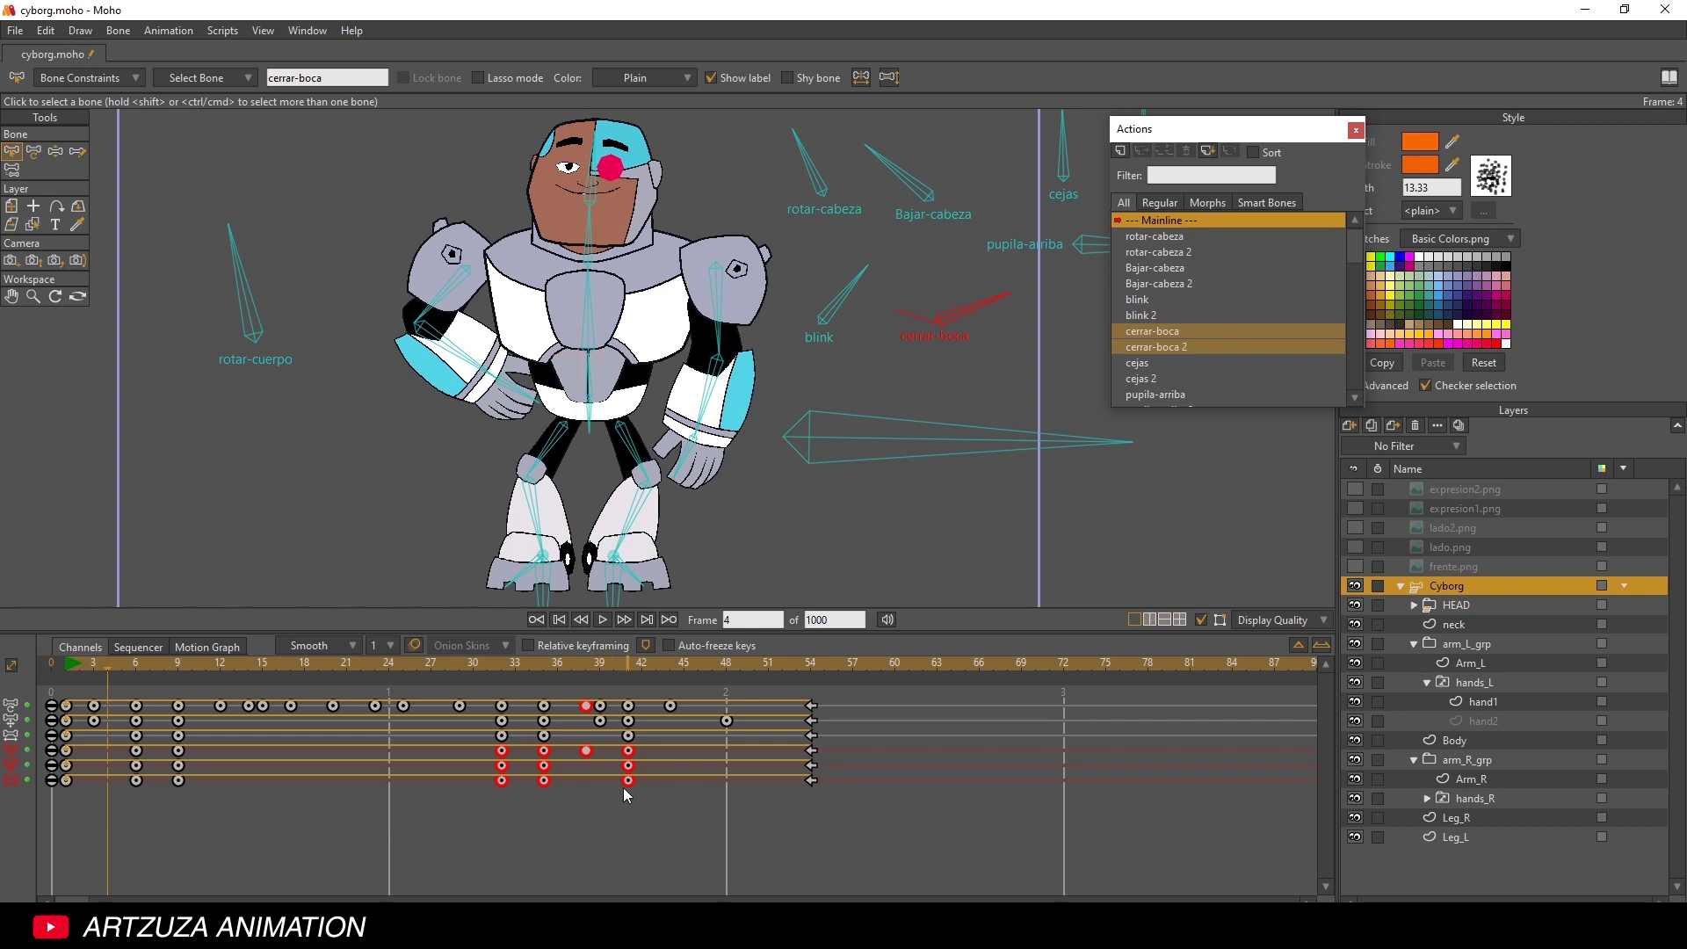
{"action": "left_click_drag", "start_coordinate": [629, 780], "coordinate": [578, 764]}
- Examine the animation as motion curves and as a layer sequence, and return to the channel keyframes
{"action": "left_click", "coordinate": [206, 644]}
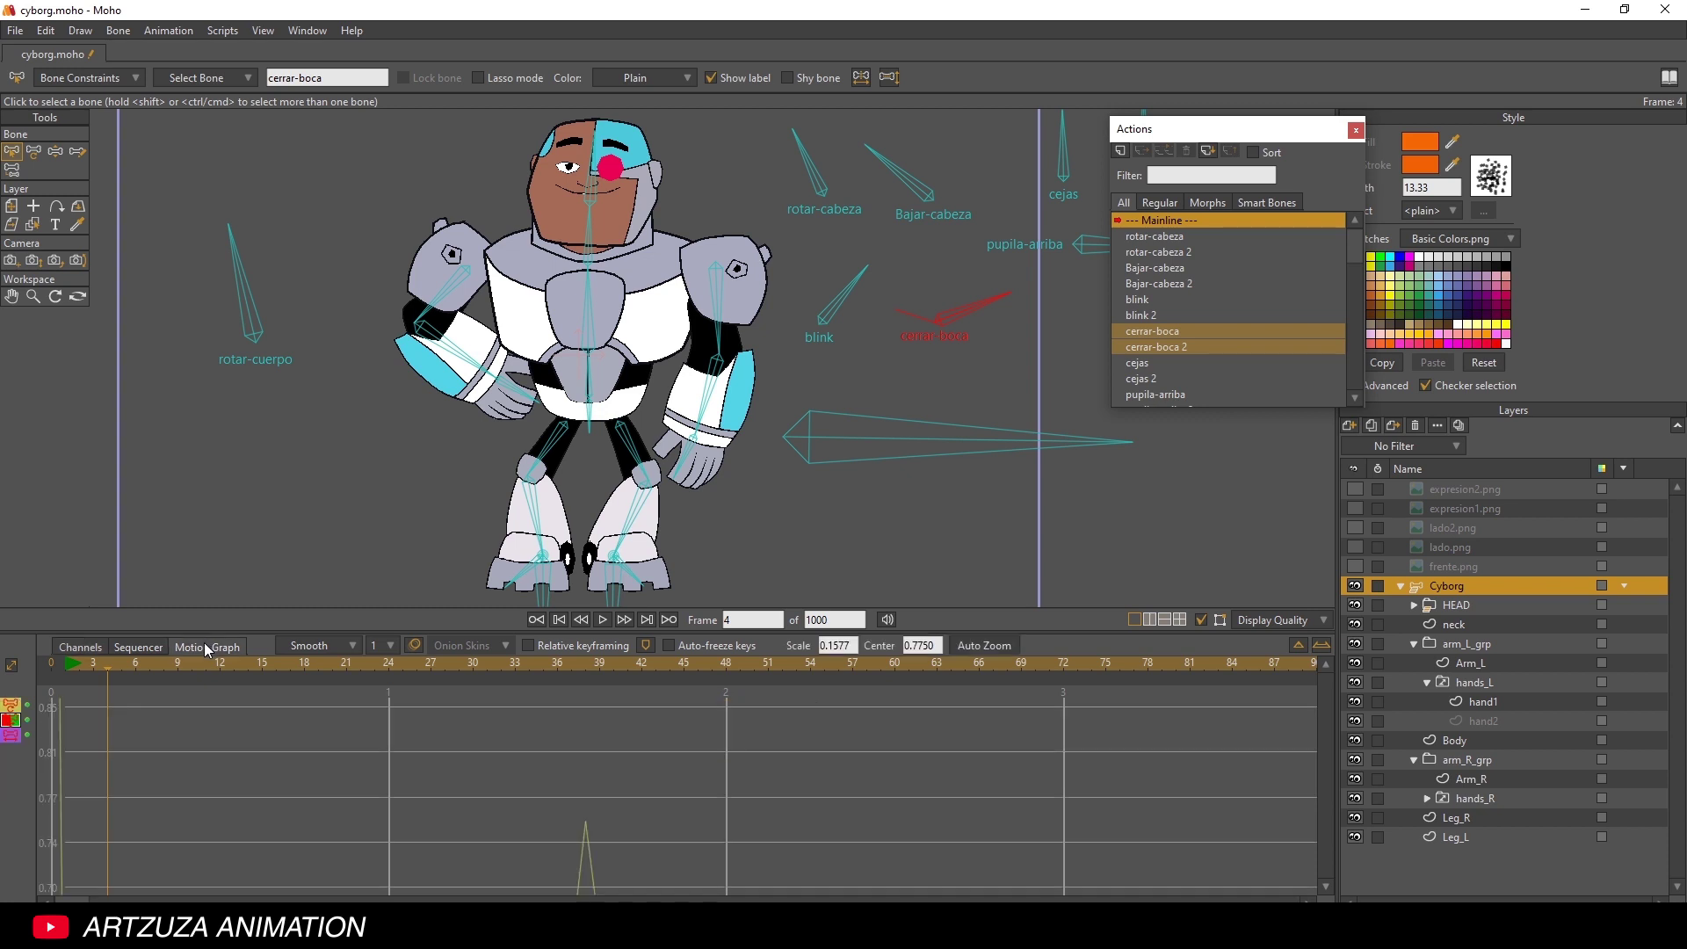
{"action": "left_click", "coordinate": [133, 647]}
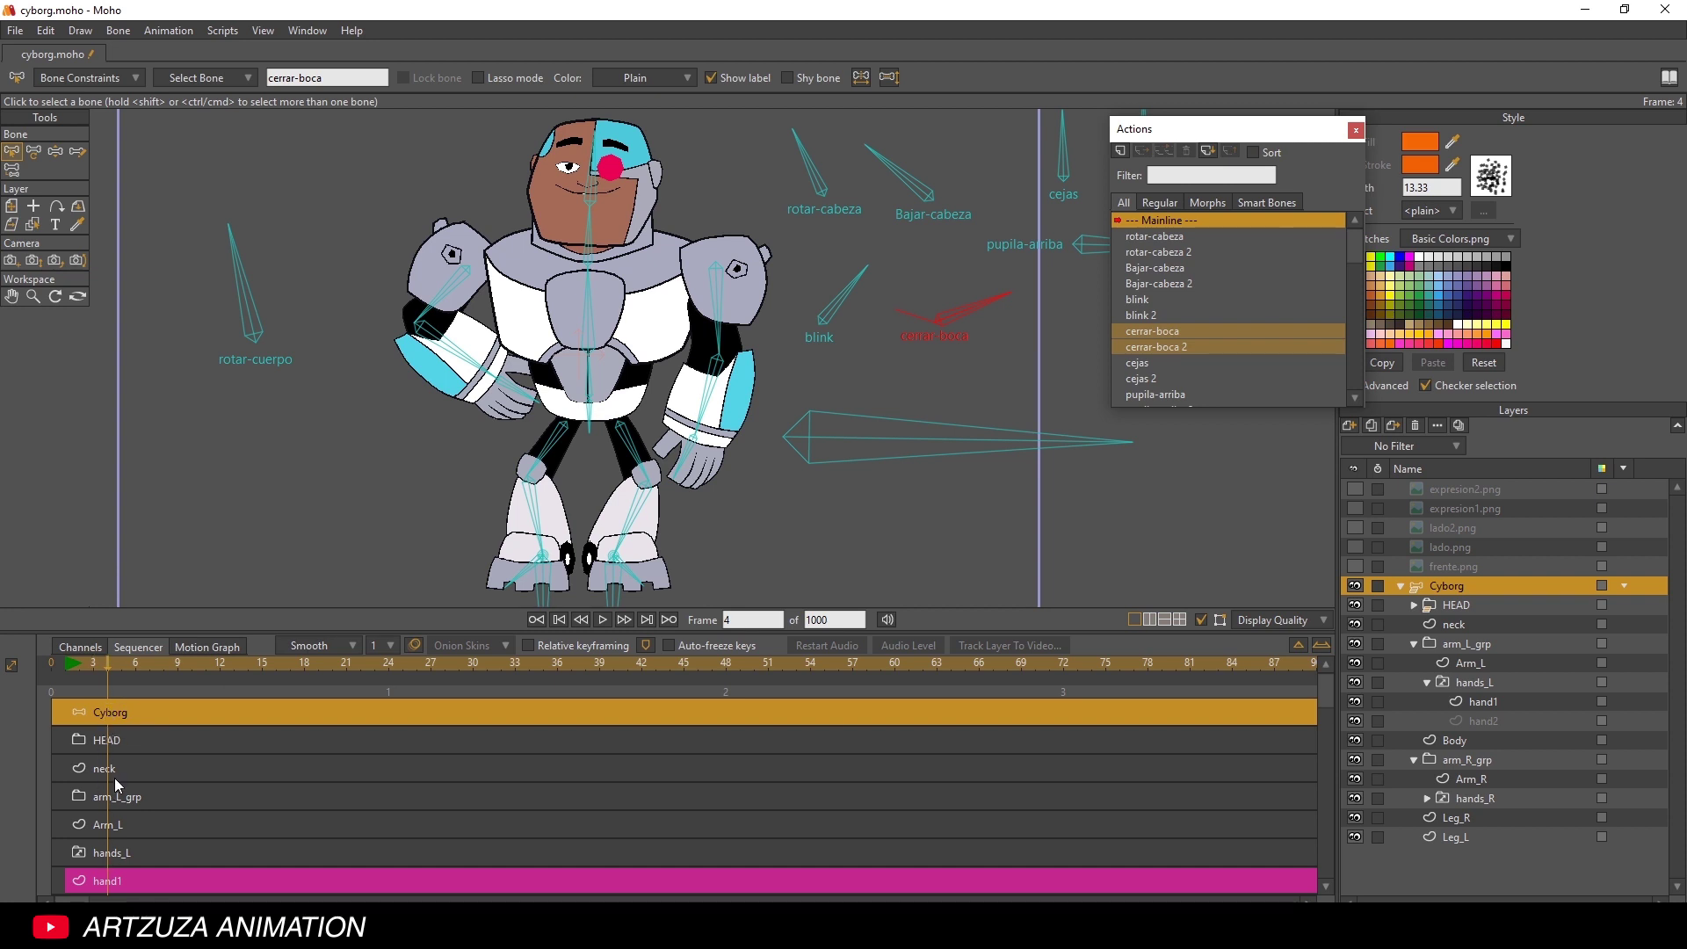
{"action": "left_click", "coordinate": [81, 648]}
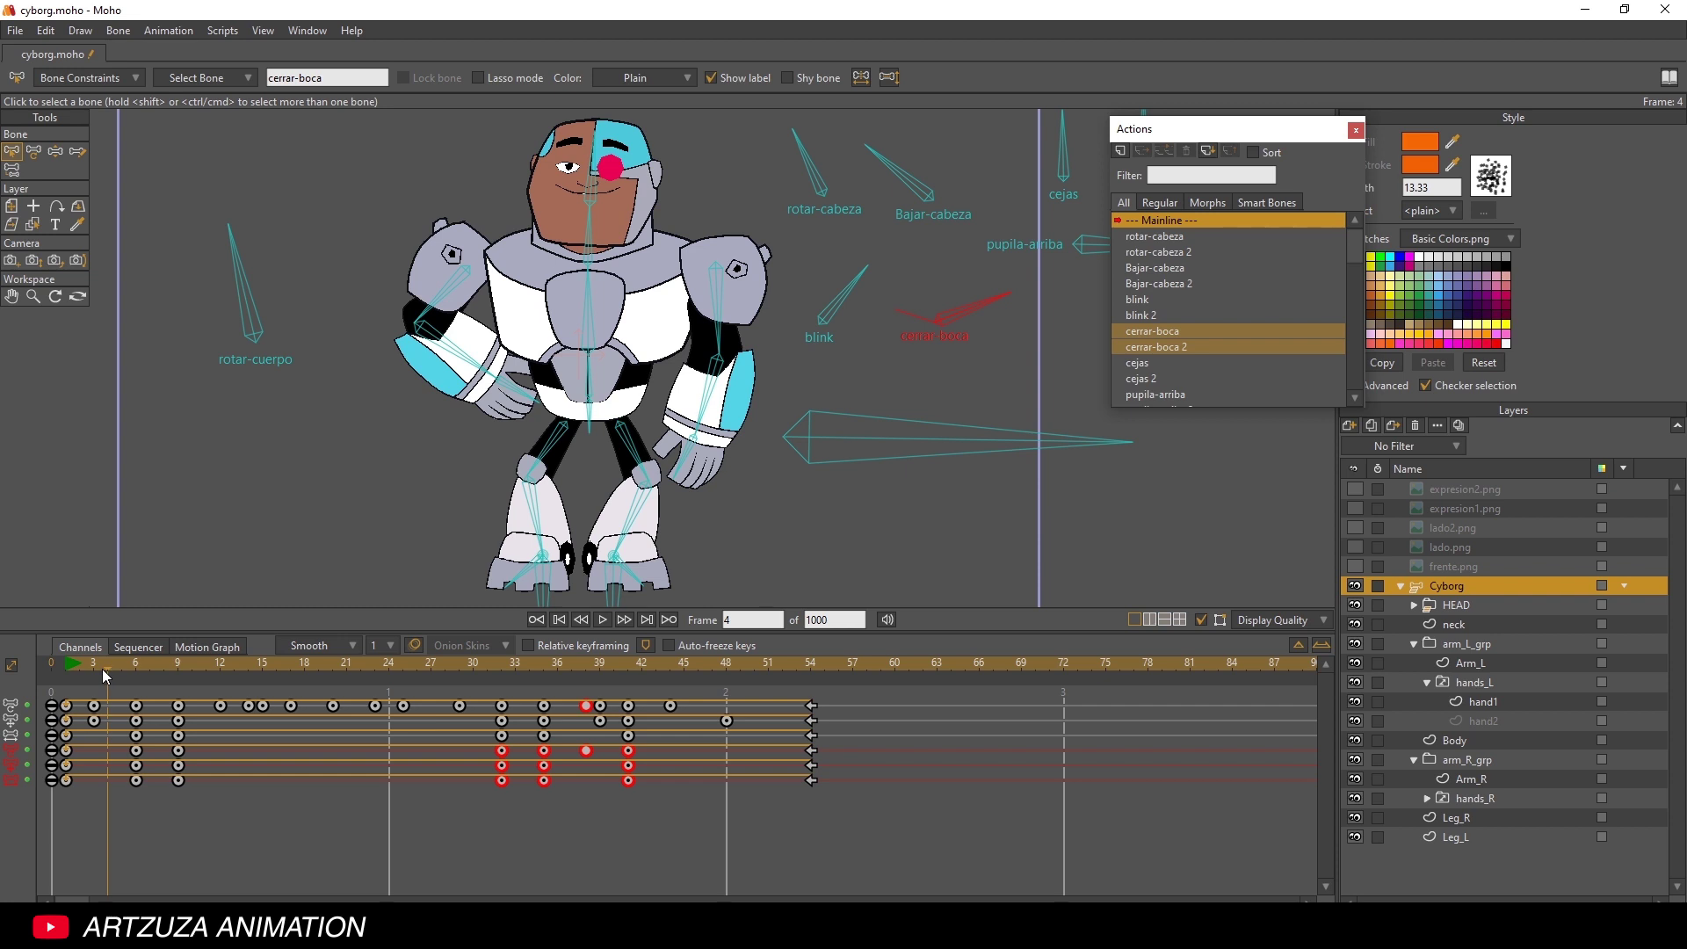
{"action": "left_click", "coordinate": [214, 645]}
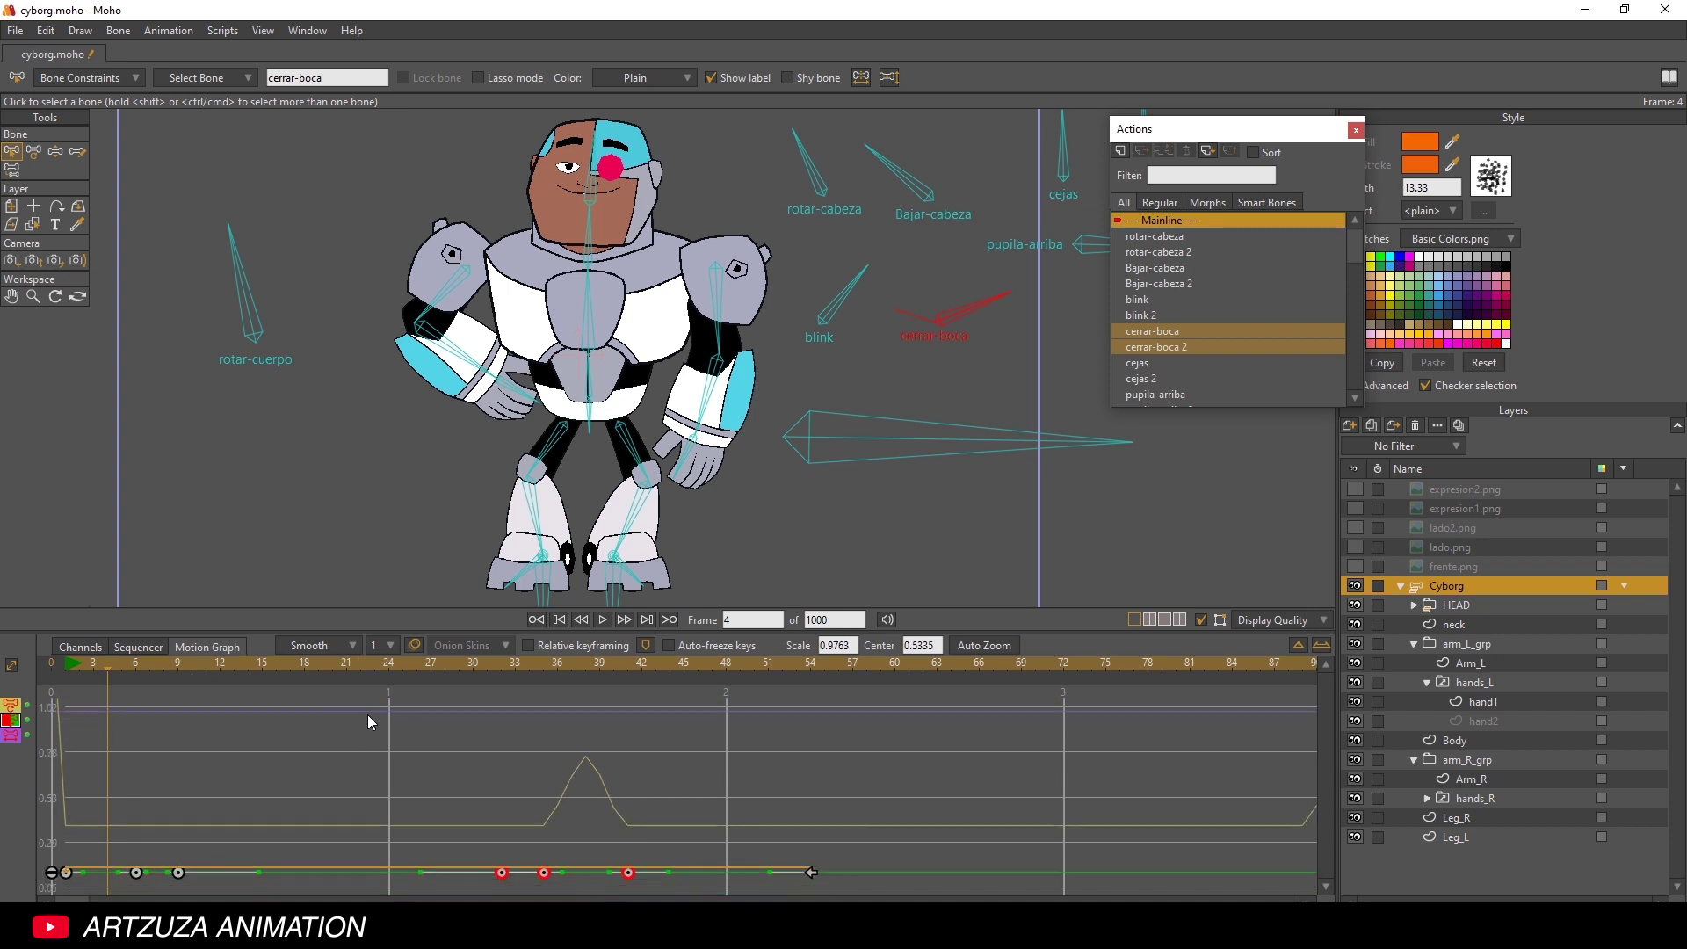
{"action": "left_click_drag", "start_coordinate": [327, 743], "coordinate": [323, 804]}
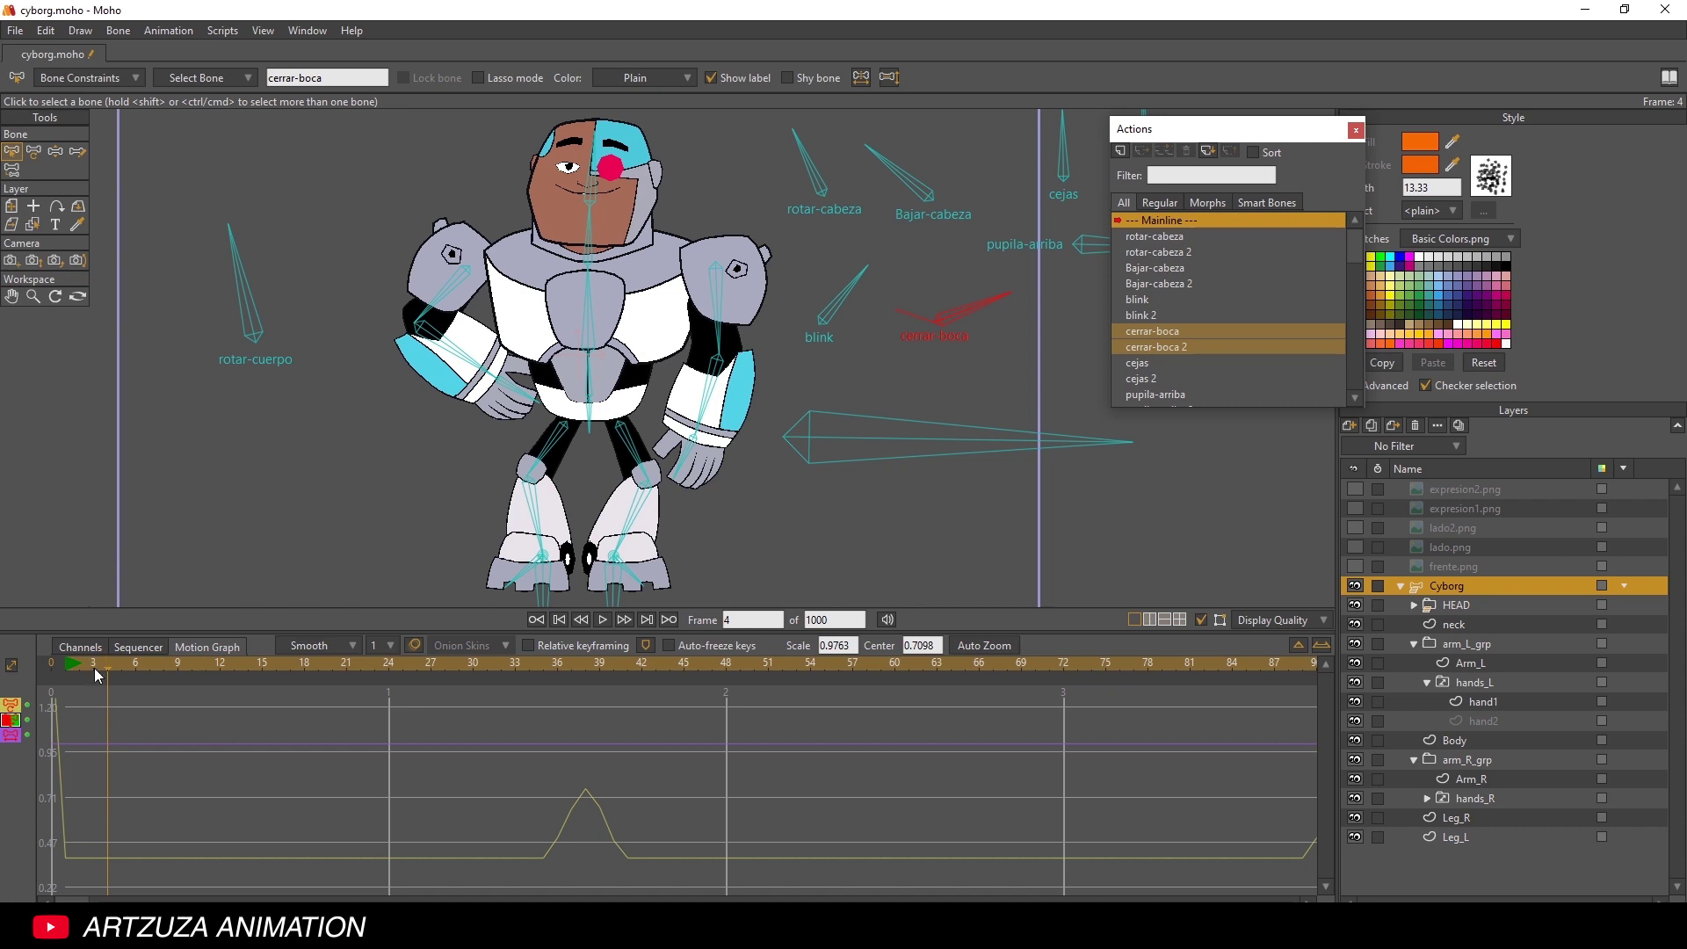
{"action": "left_click", "coordinate": [83, 646]}
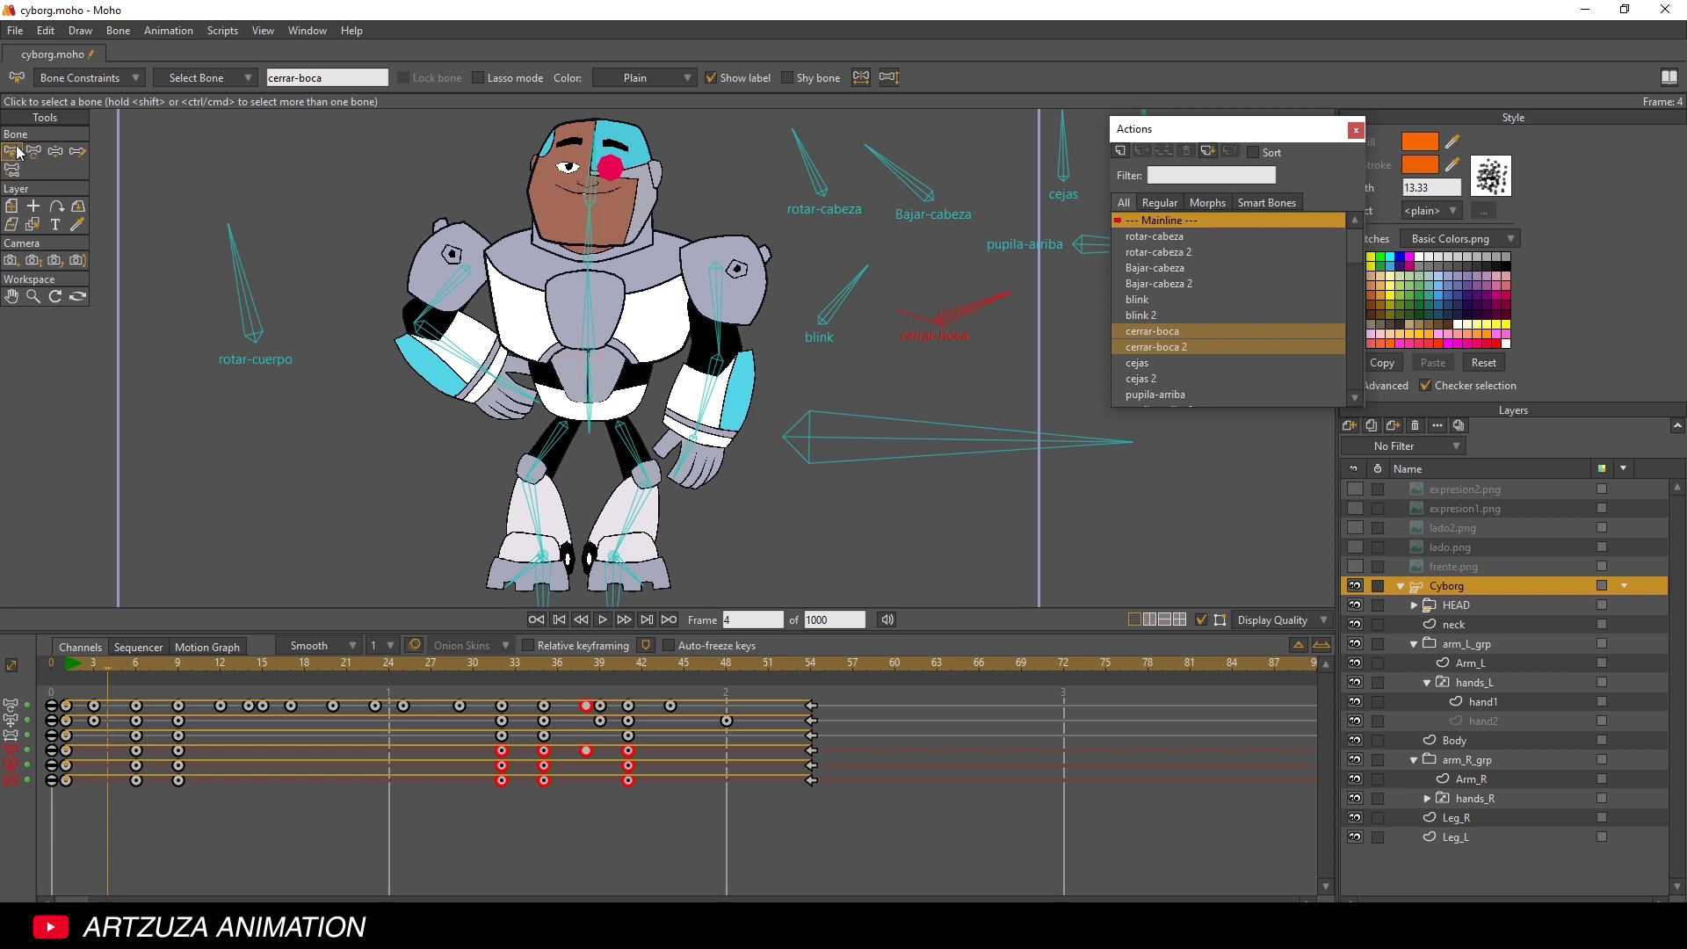
- Zoom the canvas in on the Cyborg and recheck the cerrar-boca motion curves before returning to the channel keyframes
{"action": "scroll", "coordinate": [350, 265], "scroll_direction": "down", "scroll_amount": 3}
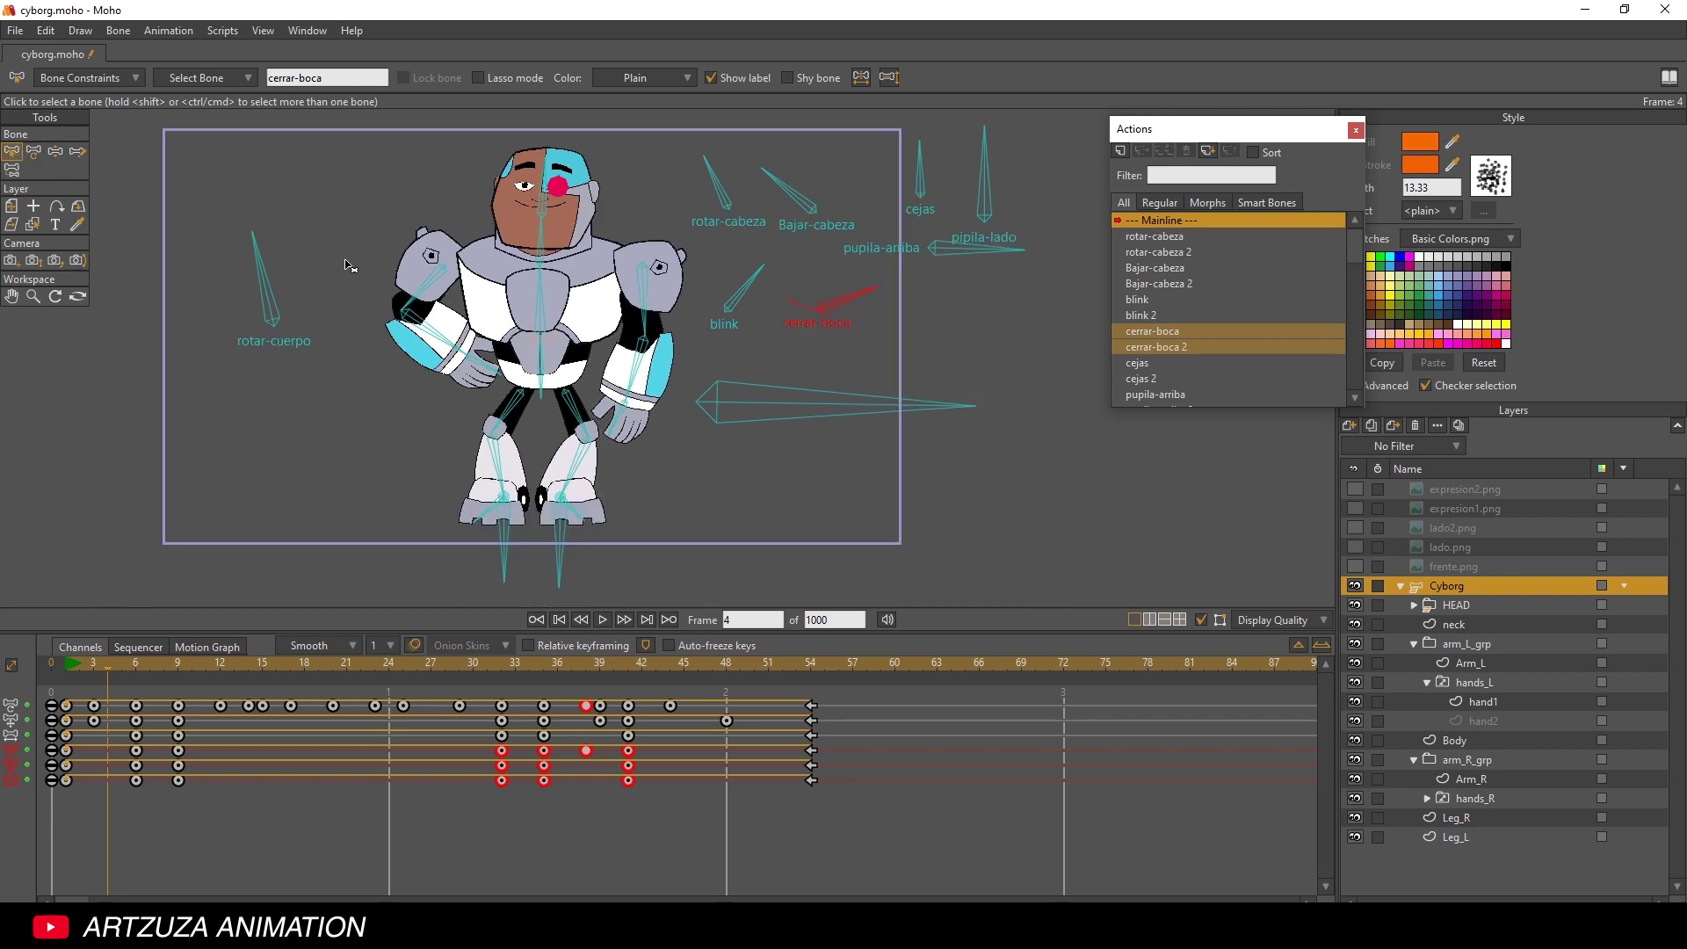
{"action": "scroll", "coordinate": [353, 303], "scroll_direction": "up", "scroll_amount": 1}
{"action": "scroll", "coordinate": [344, 352], "scroll_direction": "up", "scroll_amount": 2}
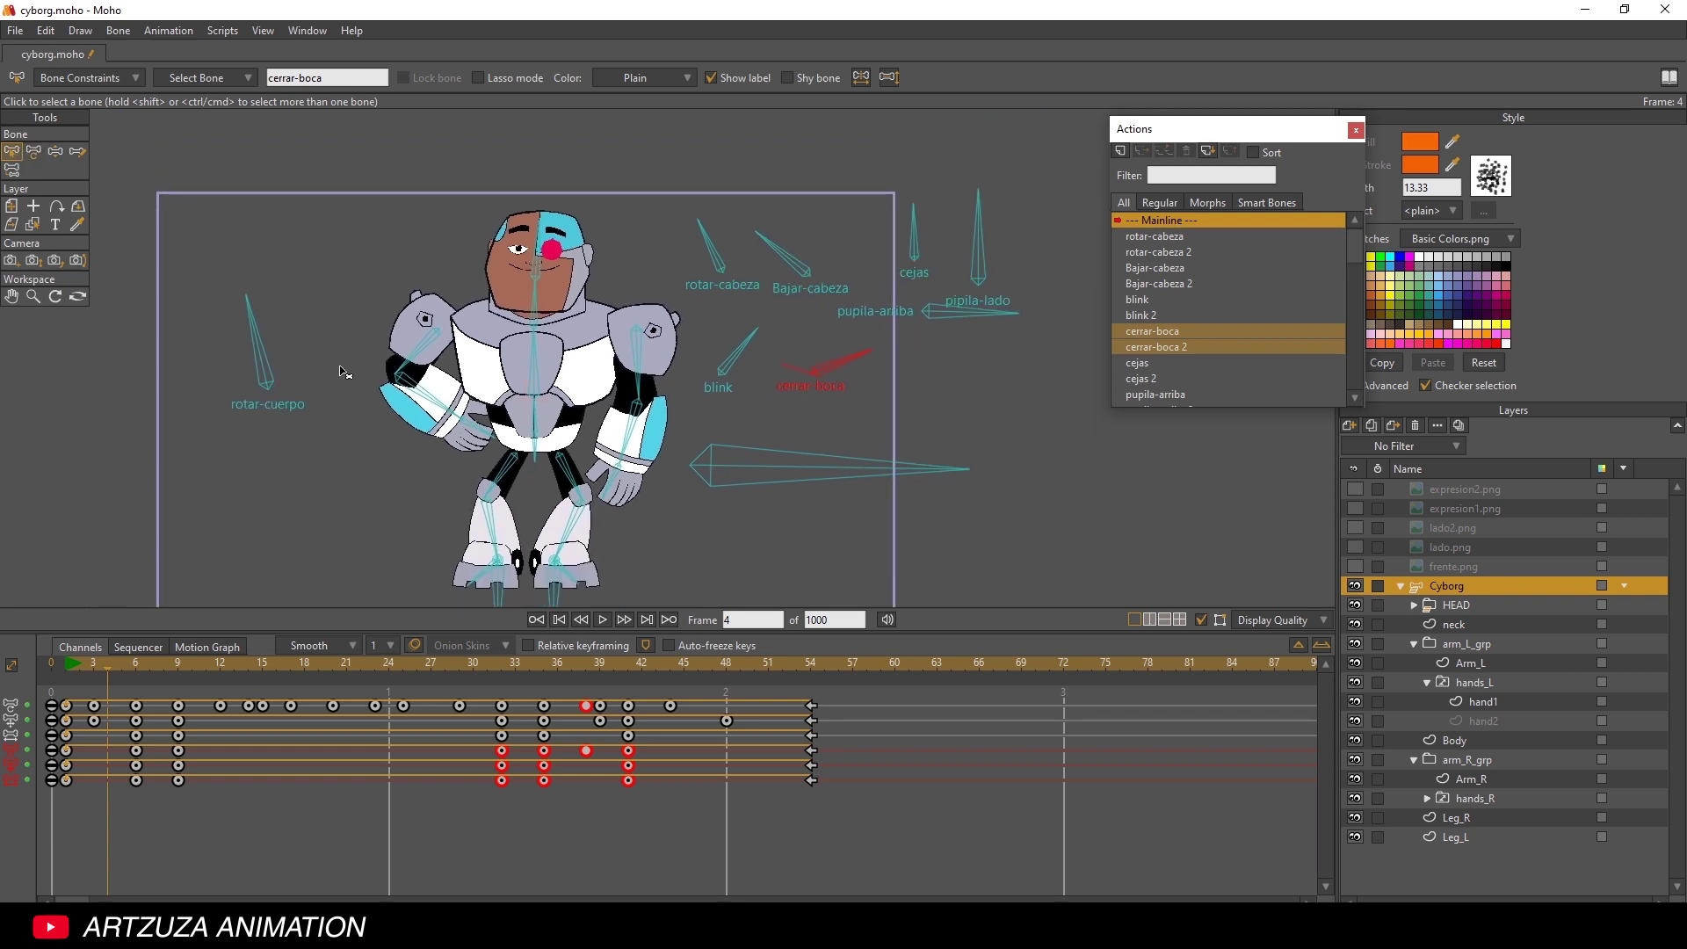
{"action": "scroll", "coordinate": [355, 374], "scroll_direction": "up", "scroll_amount": 3}
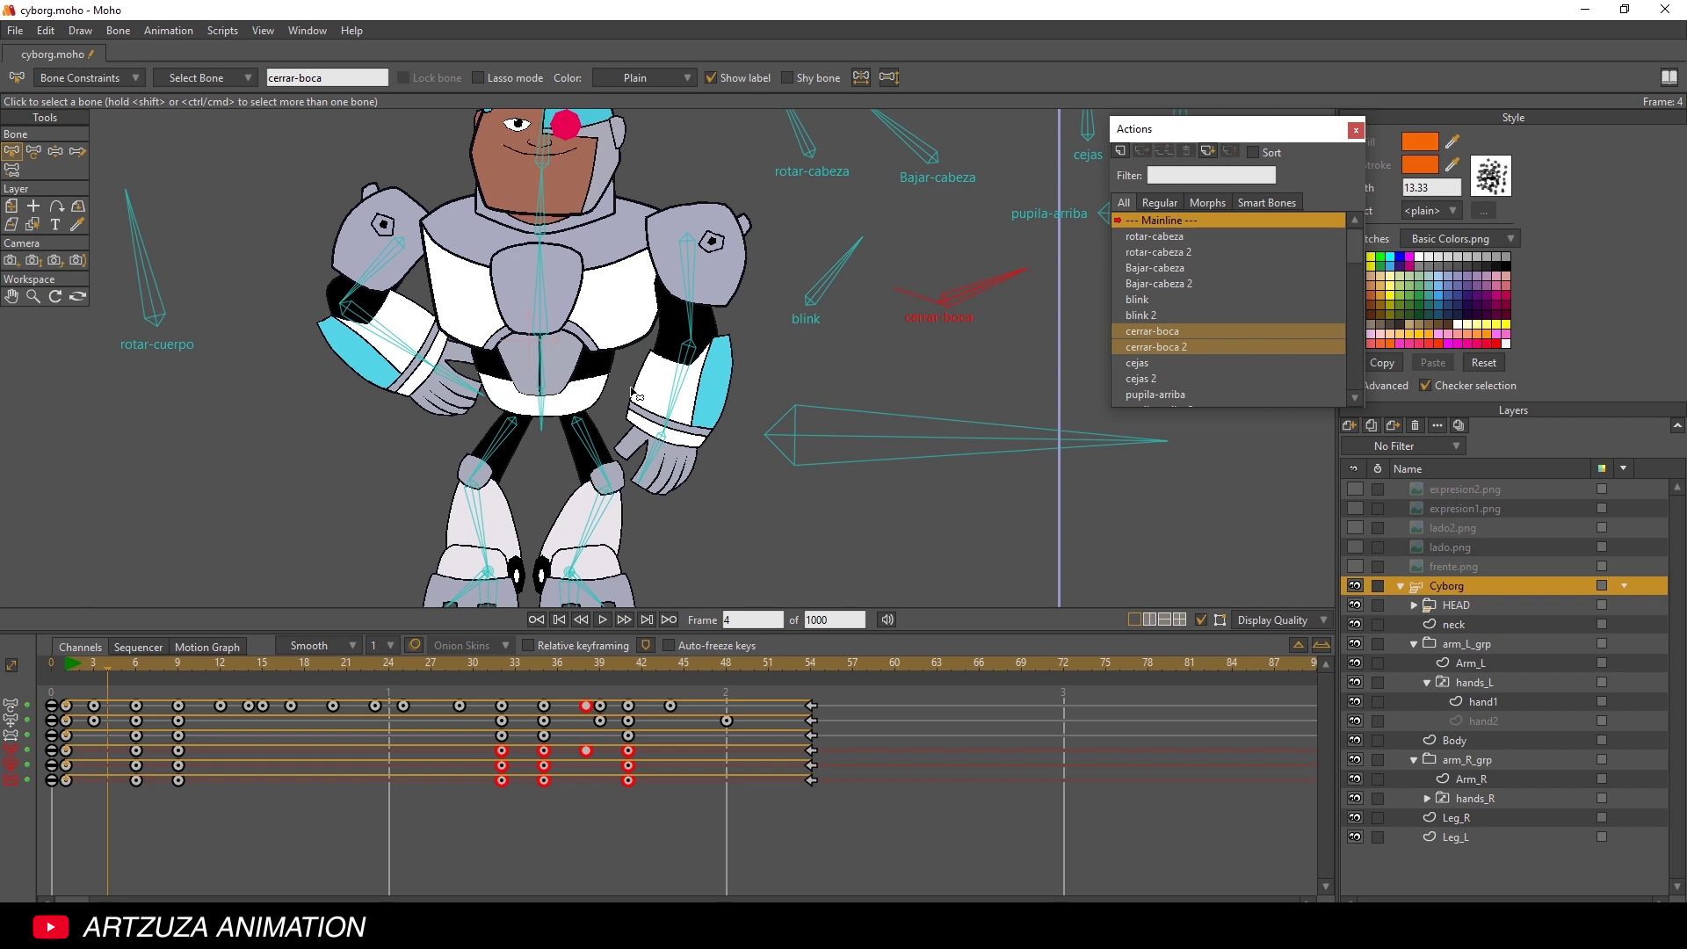
{"action": "left_click", "coordinate": [185, 647]}
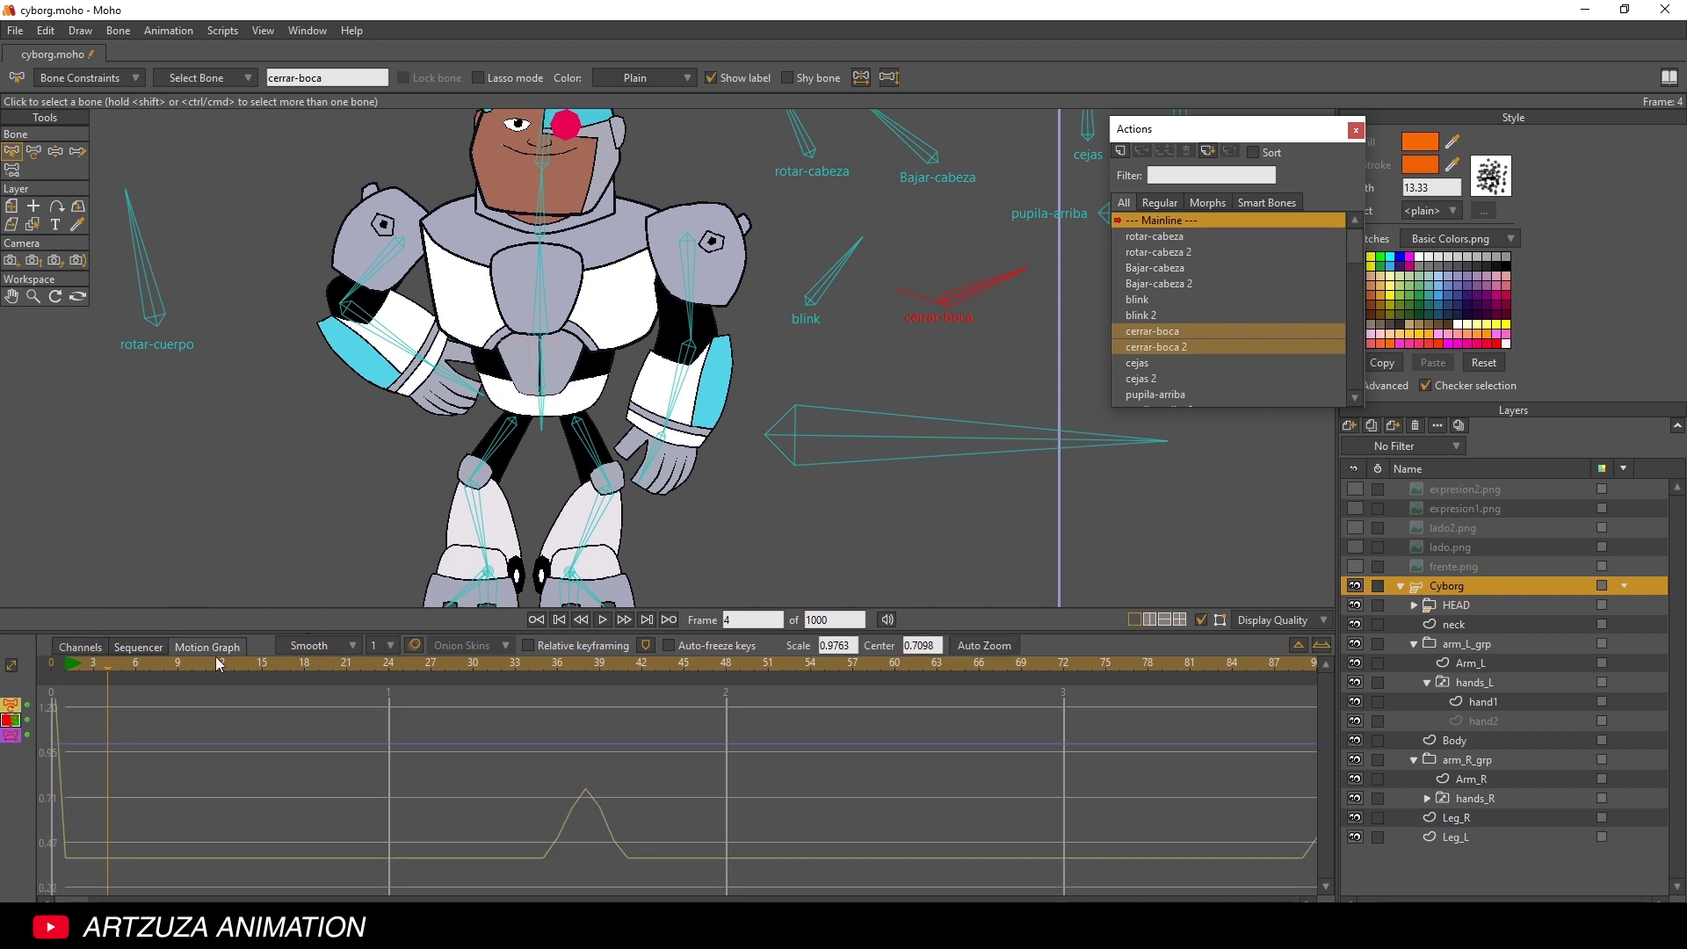
{"action": "left_click", "coordinate": [82, 648]}
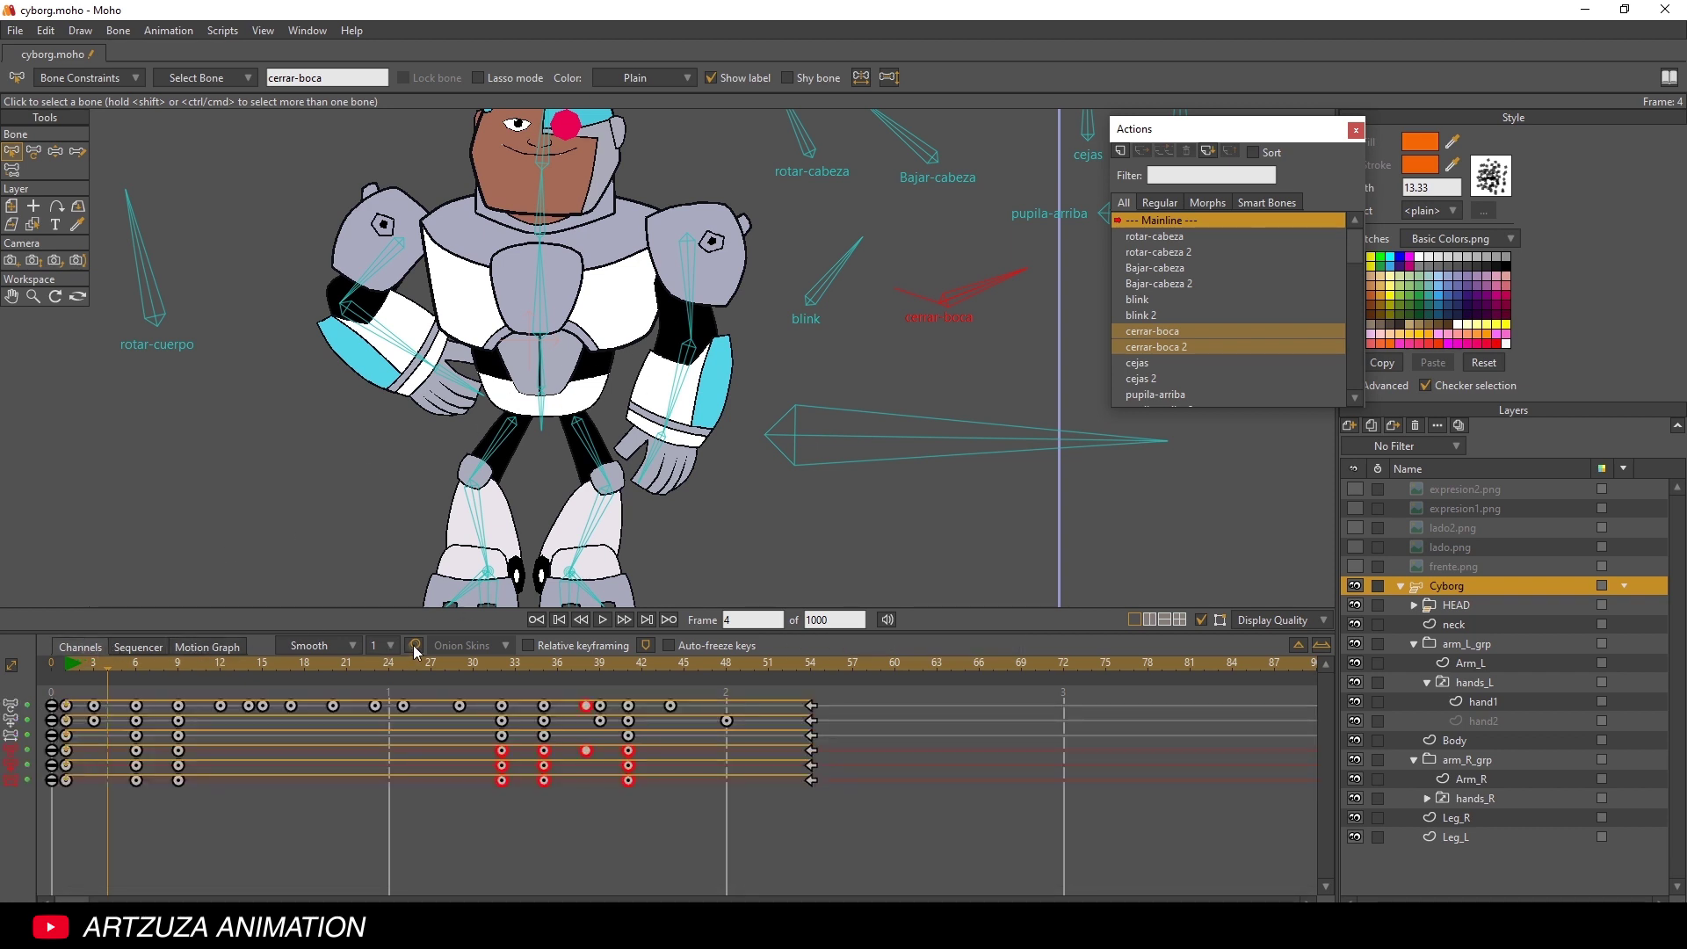
- Keep the default keyframe interpolation at Smooth and enable onion skins
{"action": "left_click", "coordinate": [339, 645]}
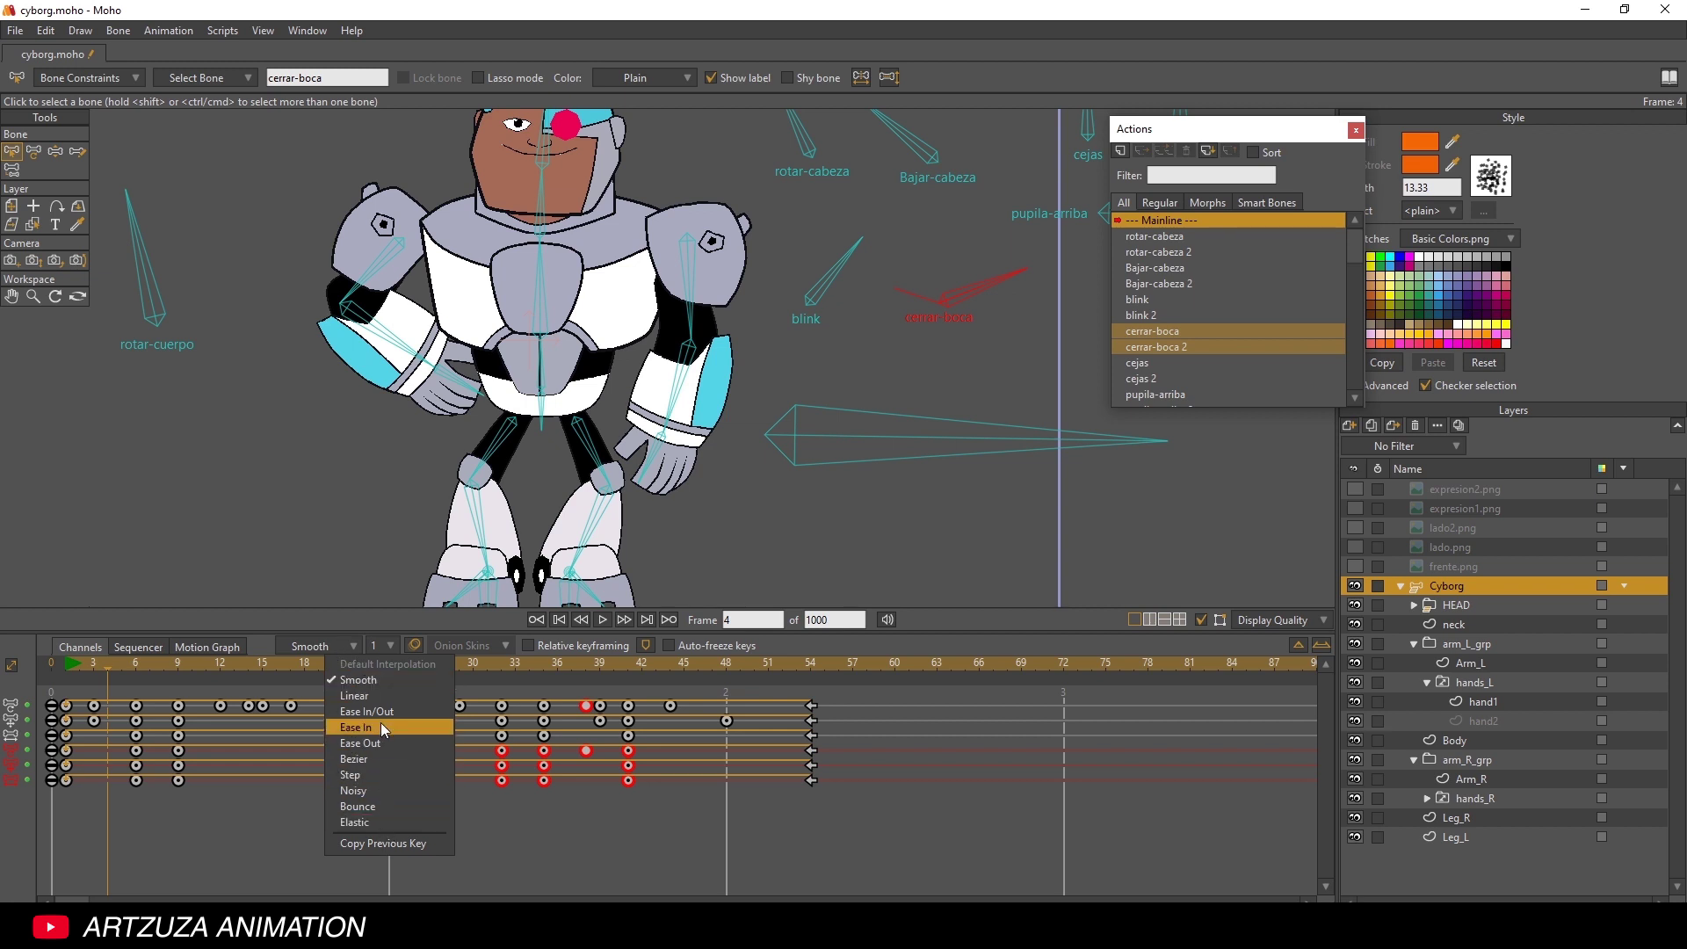
{"action": "left_click", "coordinate": [360, 680]}
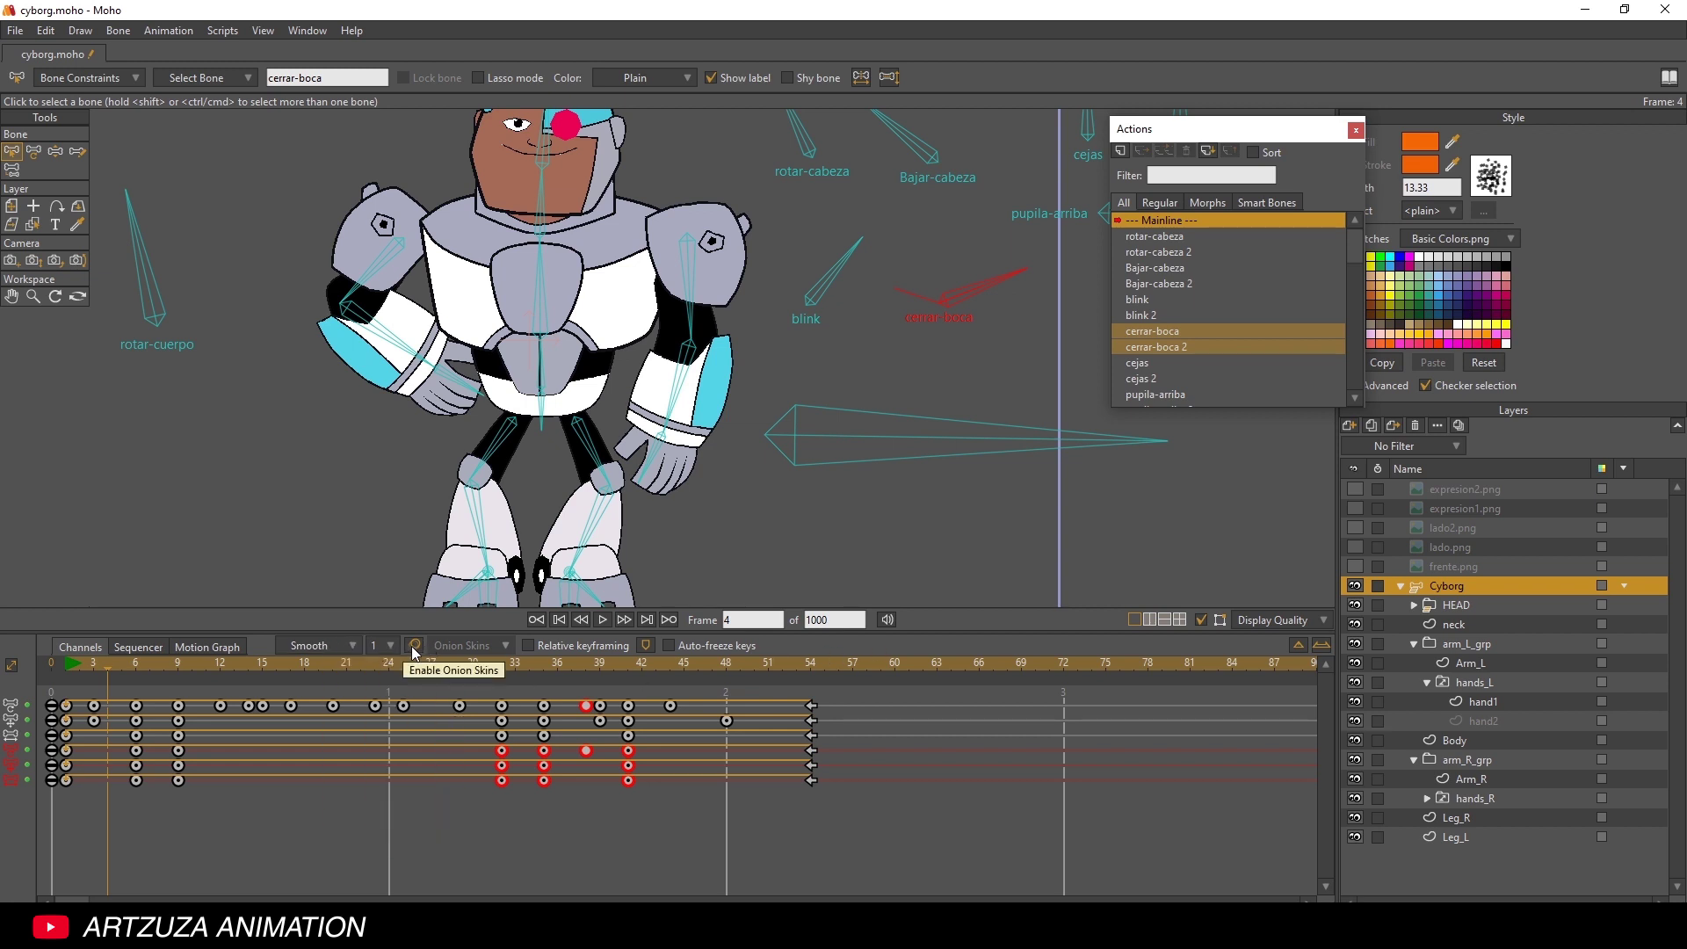
{"action": "left_click", "coordinate": [413, 645]}
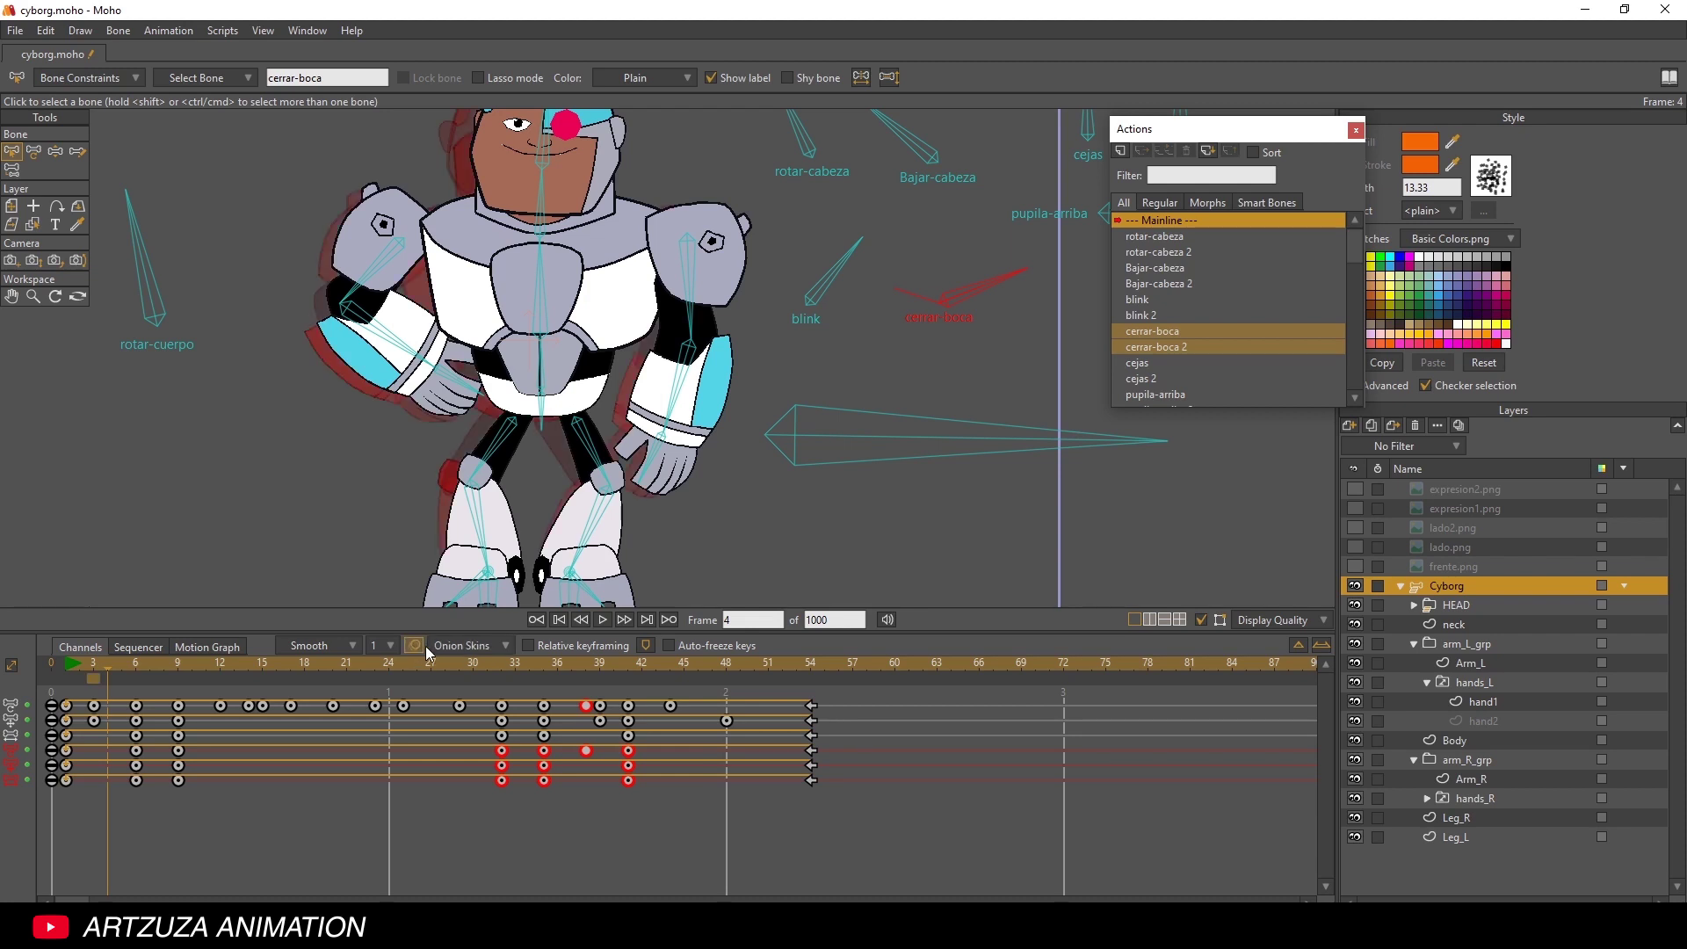
- Scrub between frames 4 and 6 to compare the Cyborg's pose with its onion skin ghost
{"action": "left_click_drag", "start_coordinate": [514, 311], "coordinate": [558, 385]}
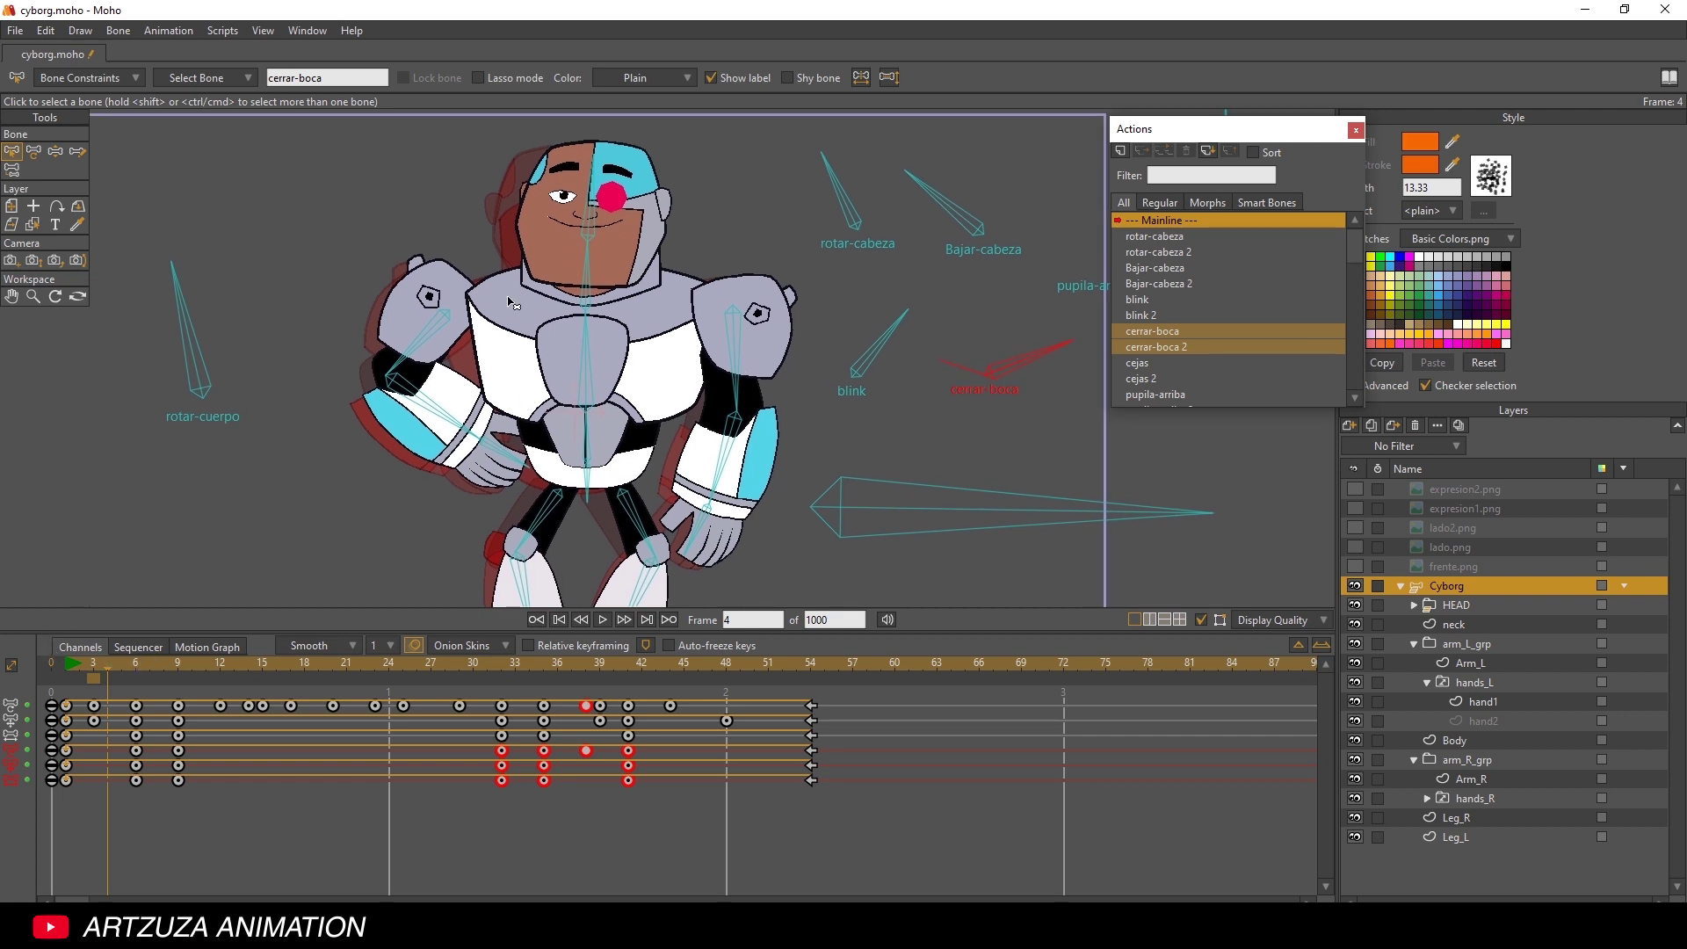
{"action": "left_click_drag", "start_coordinate": [78, 665], "coordinate": [135, 668]}
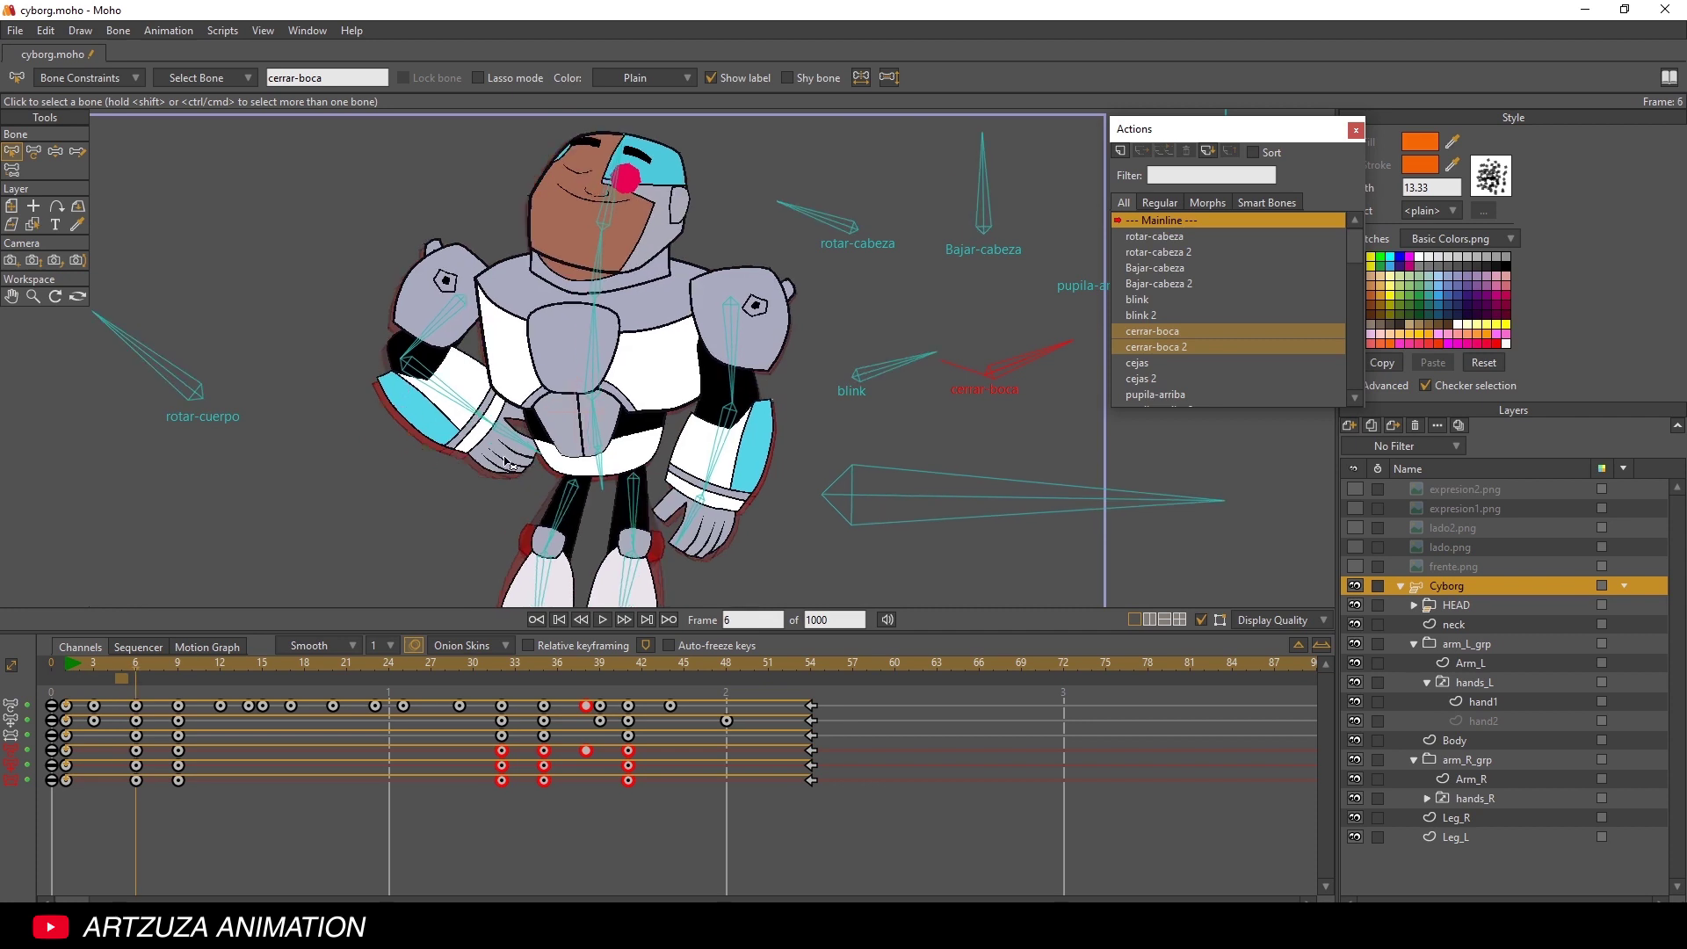
{"action": "left_click_drag", "start_coordinate": [100, 675], "coordinate": [112, 671]}
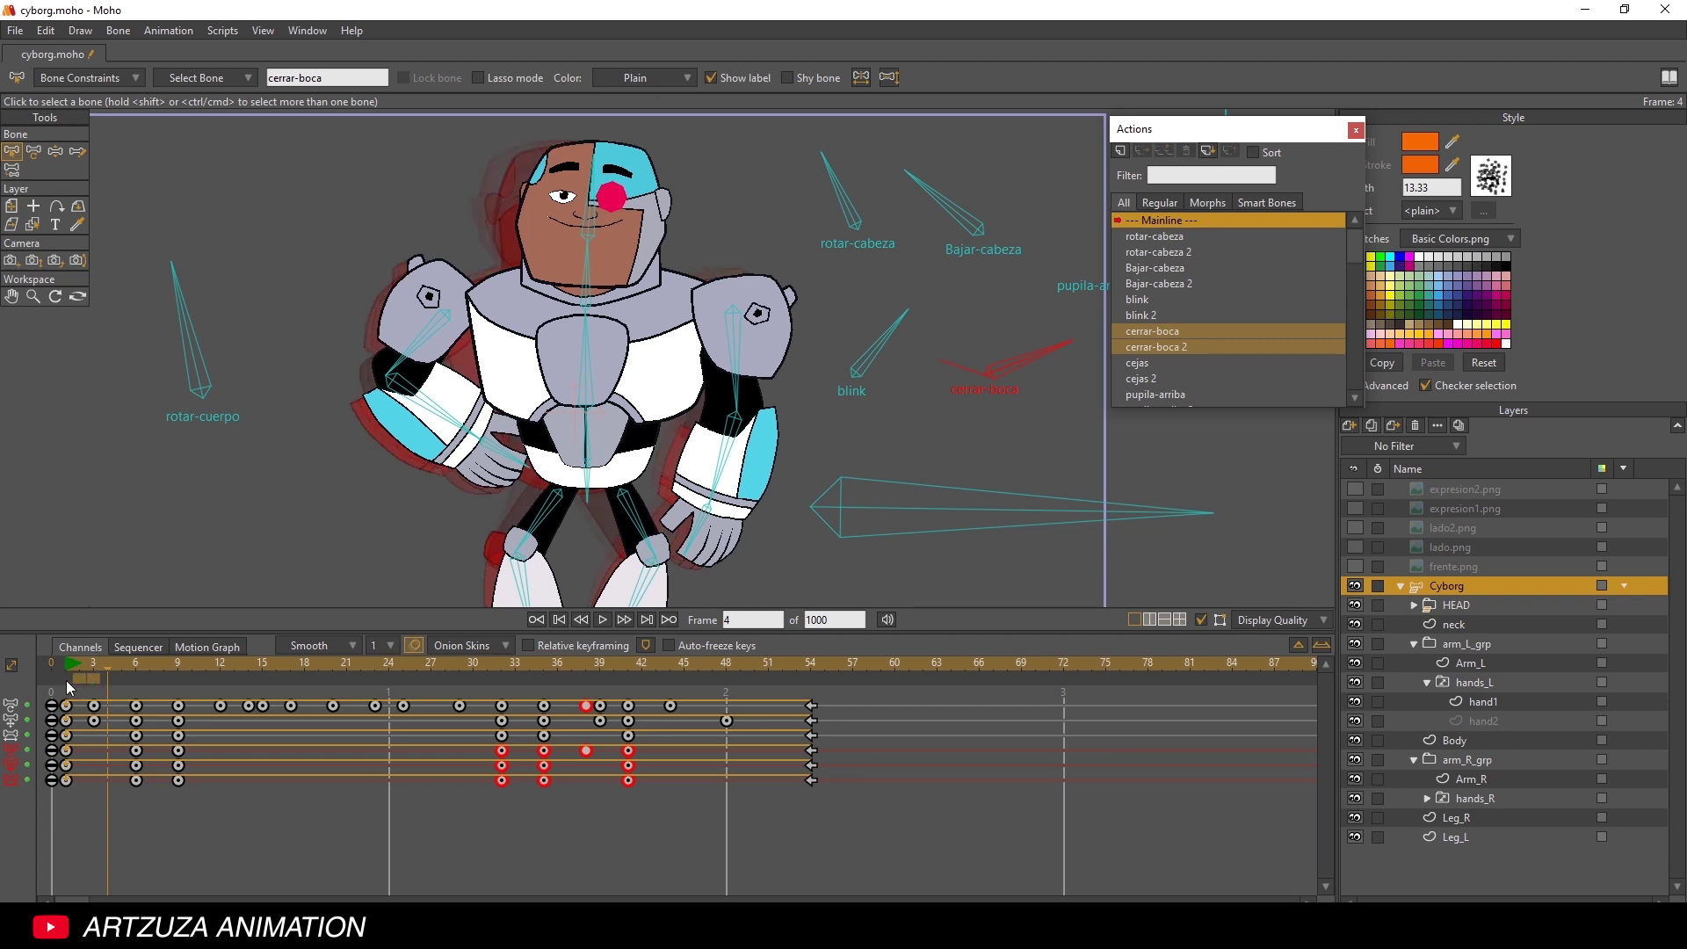
- Toggle the onion skin markers off and on, then ghost frames 1, 2 and 3 behind frame 4
{"action": "left_click", "coordinate": [66, 678]}
{"action": "left_click", "coordinate": [93, 678]}
{"action": "left_click", "coordinate": [82, 678]}
{"action": "left_click", "coordinate": [66, 678]}
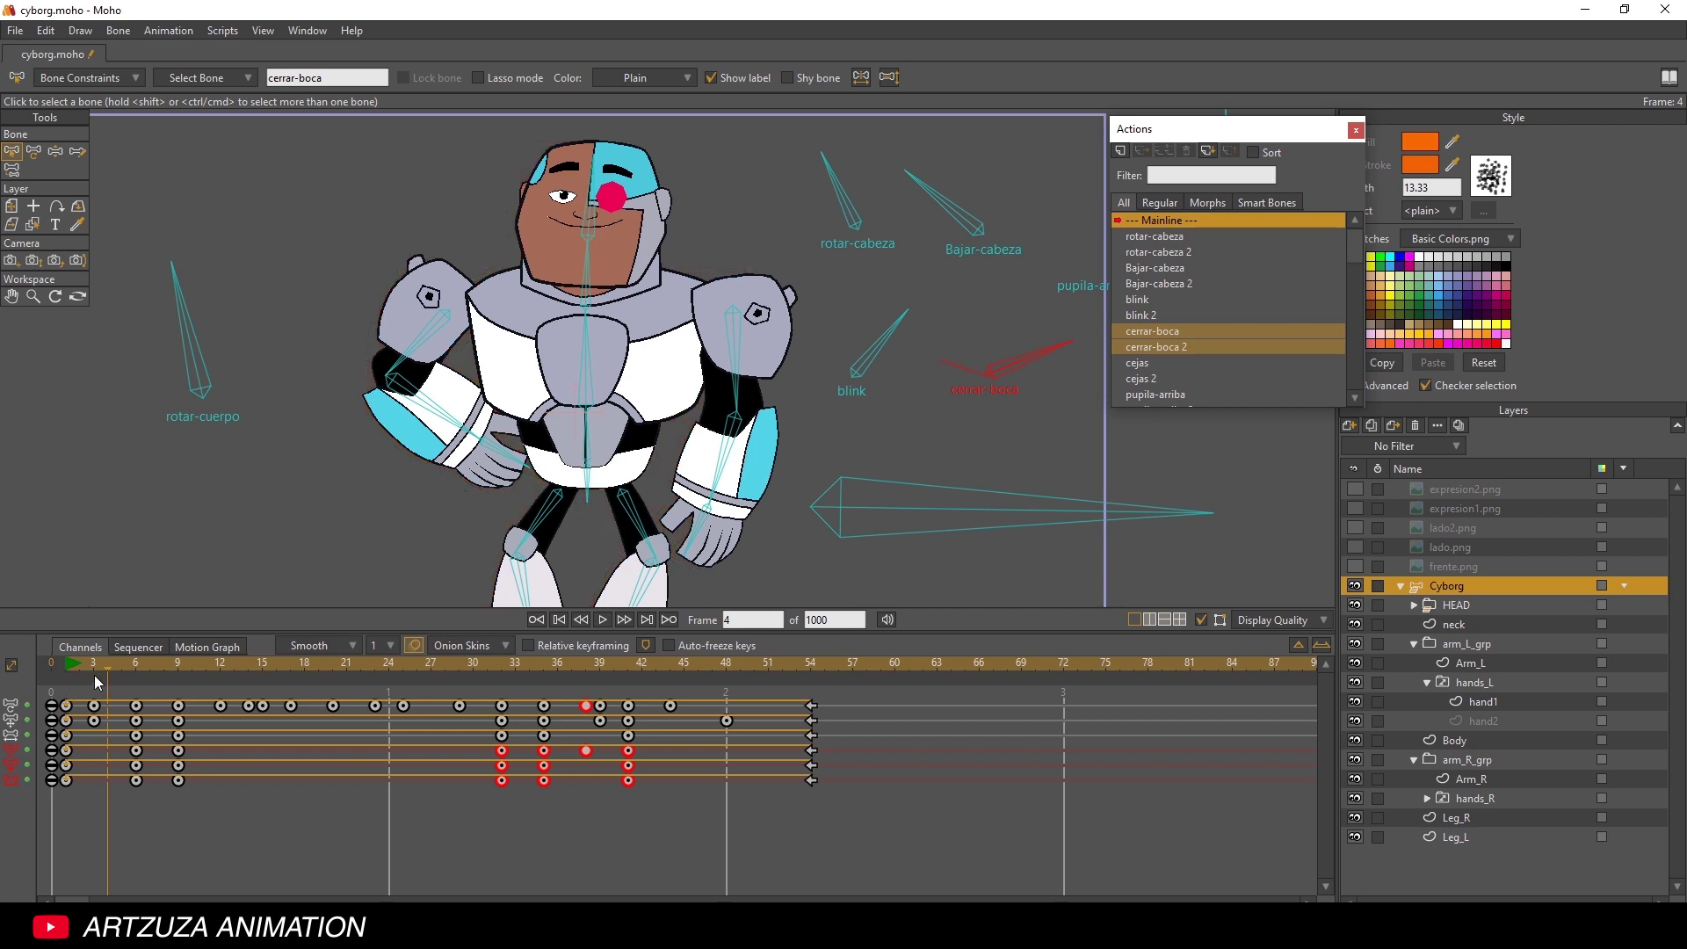
{"action": "left_click", "coordinate": [93, 678]}
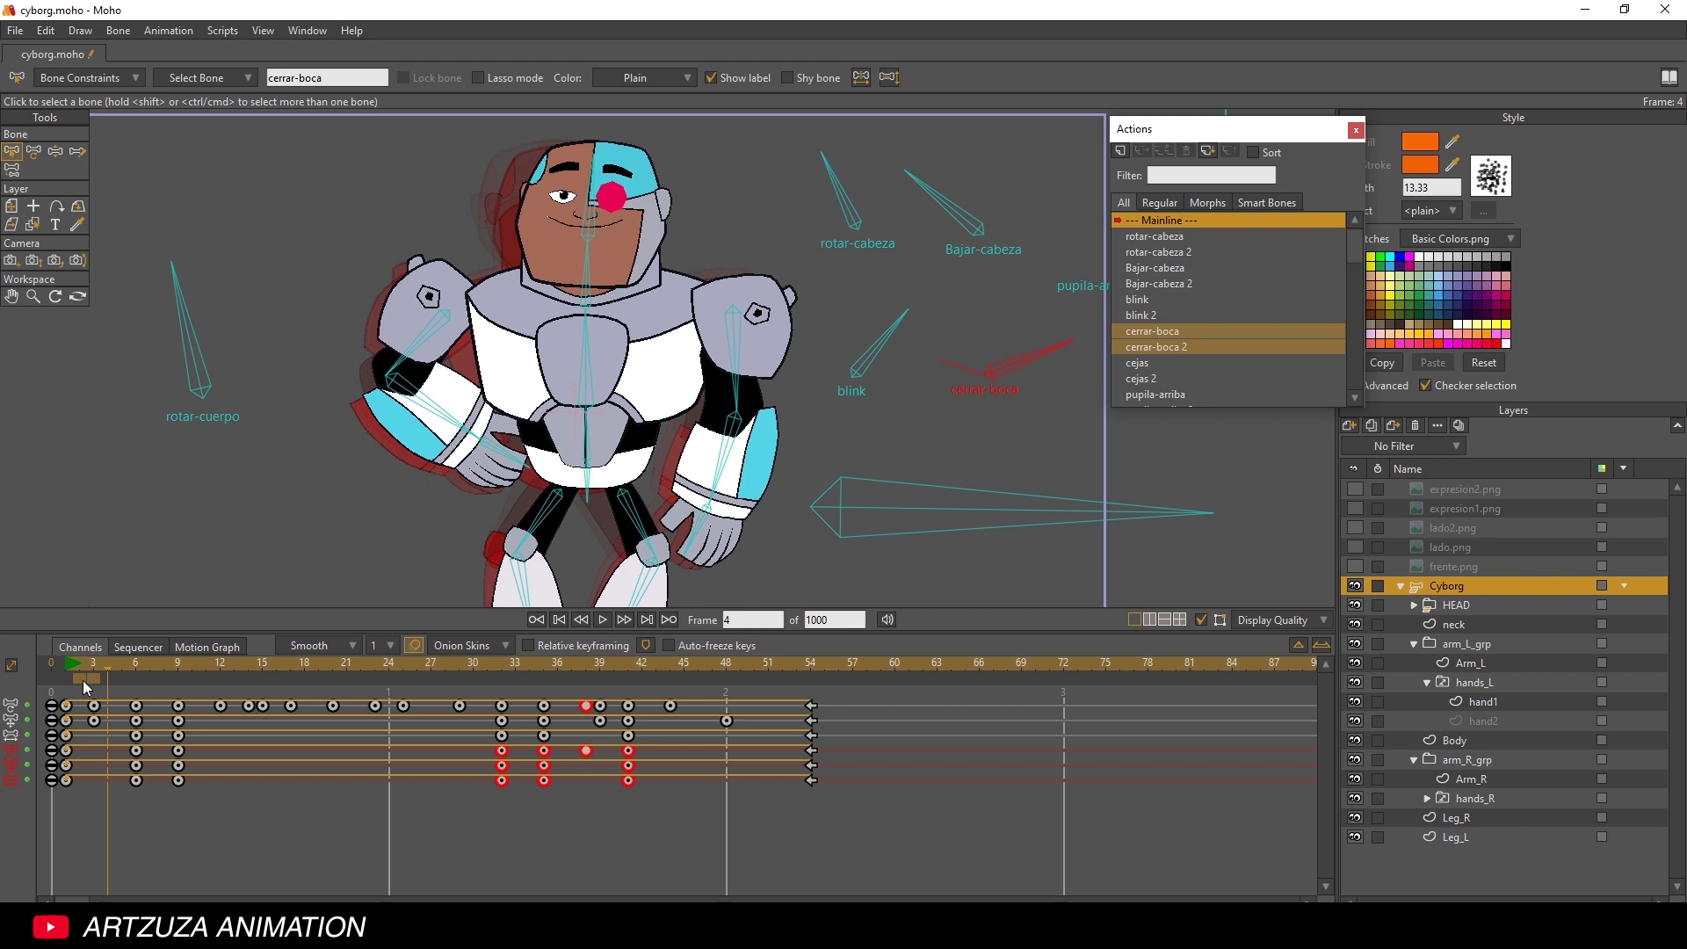
{"action": "left_click", "coordinate": [66, 679]}
- Review the three-frame onion skins by scrubbing to frame 19, returning to frame 4 and playing the animation
{"action": "left_click_drag", "start_coordinate": [118, 662], "coordinate": [318, 664]}
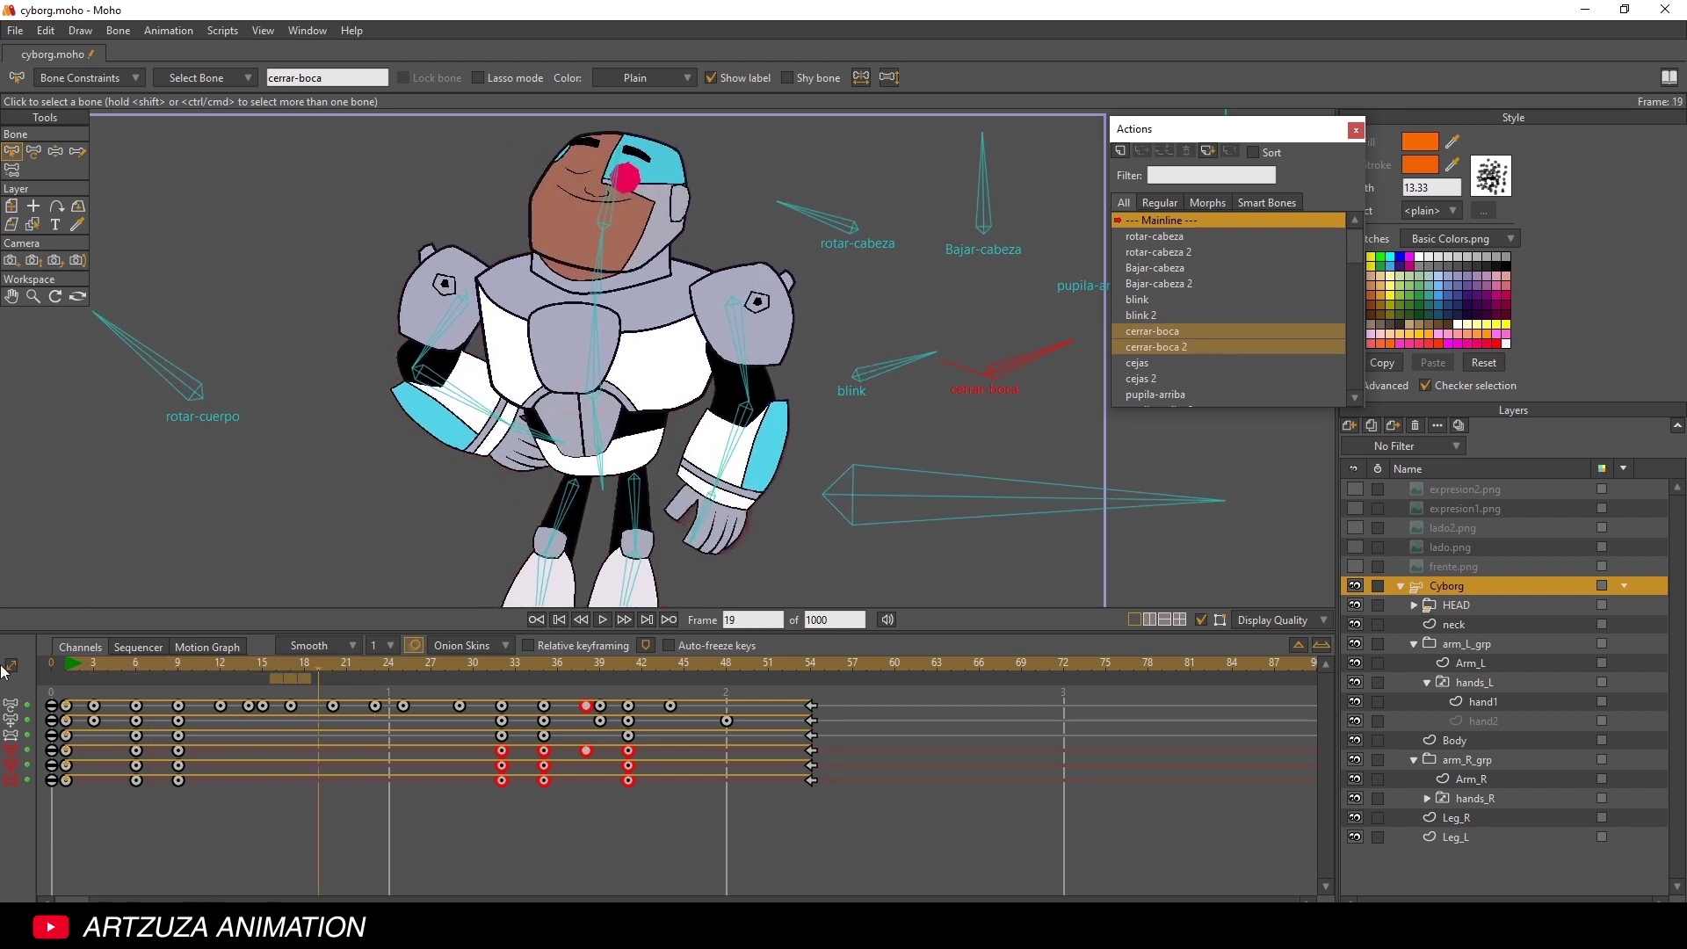
{"action": "left_click_drag", "start_coordinate": [75, 666], "coordinate": [114, 668]}
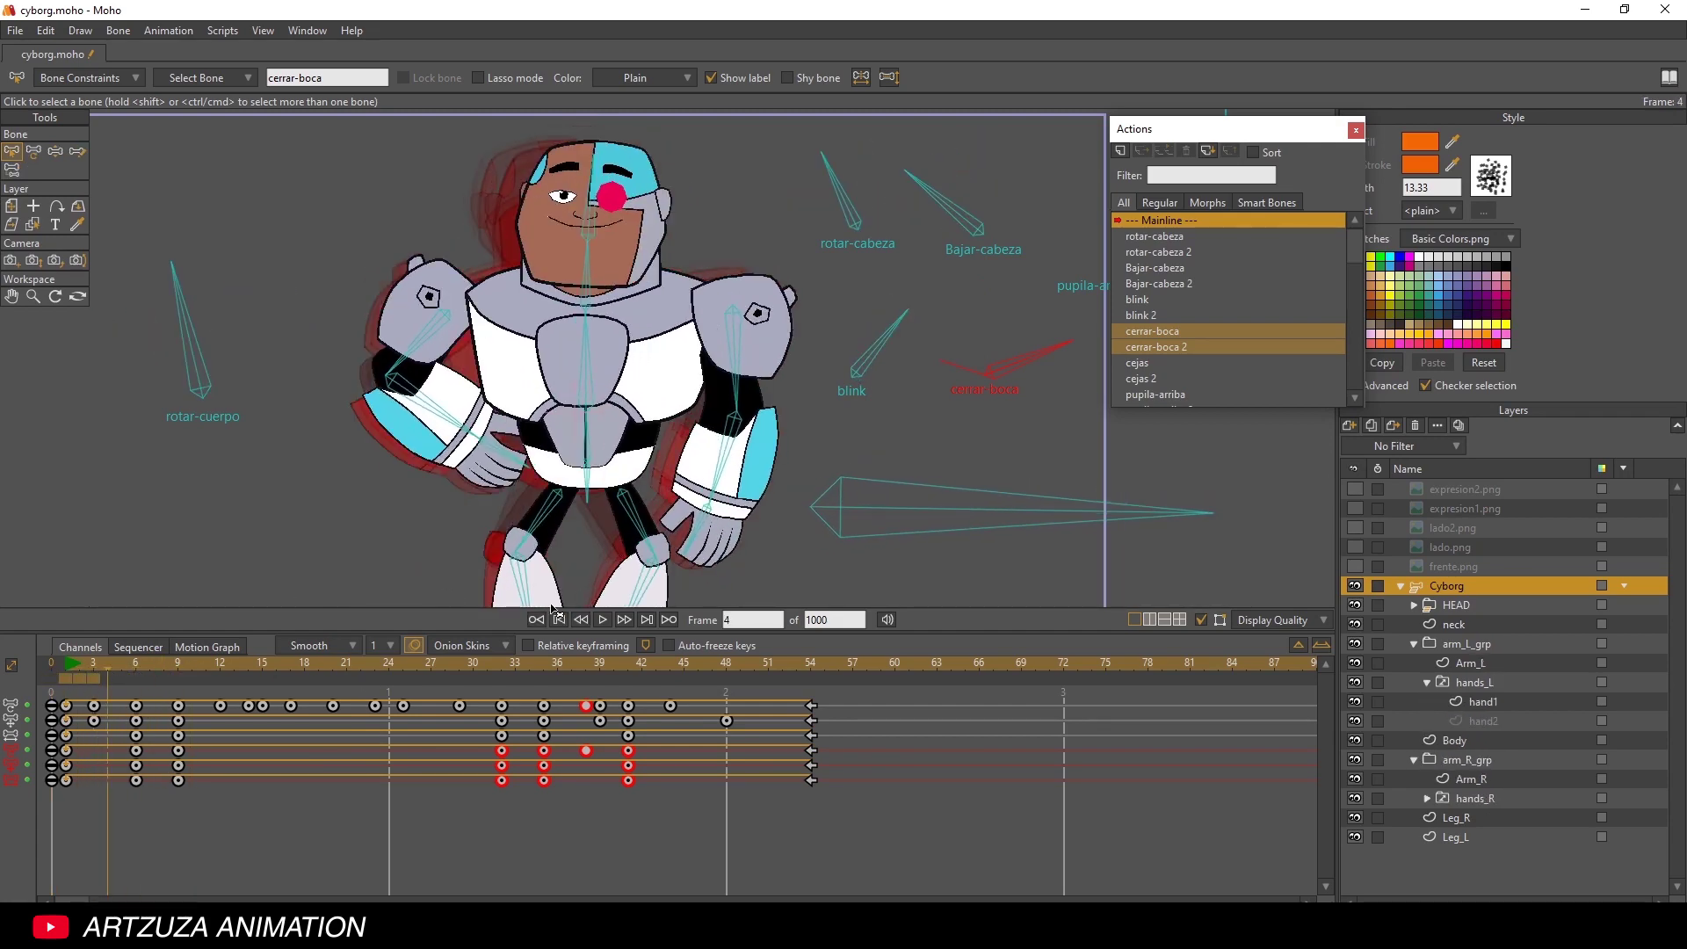
{"action": "left_click", "coordinate": [603, 619]}
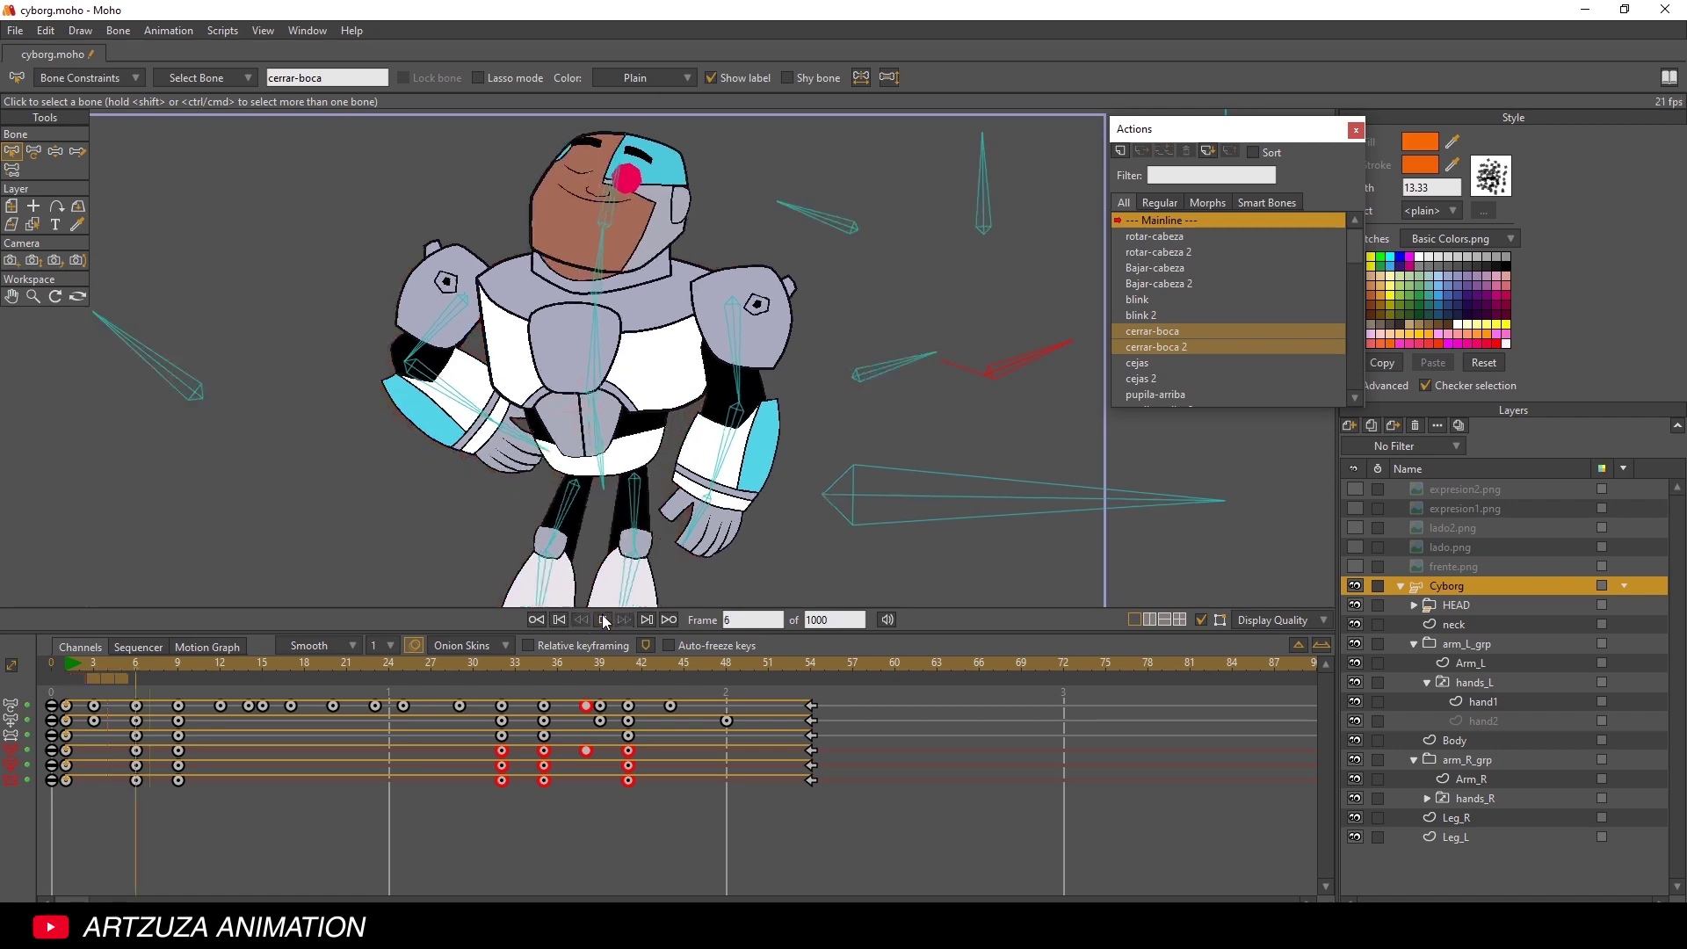
{"action": "left_click", "coordinate": [602, 618]}
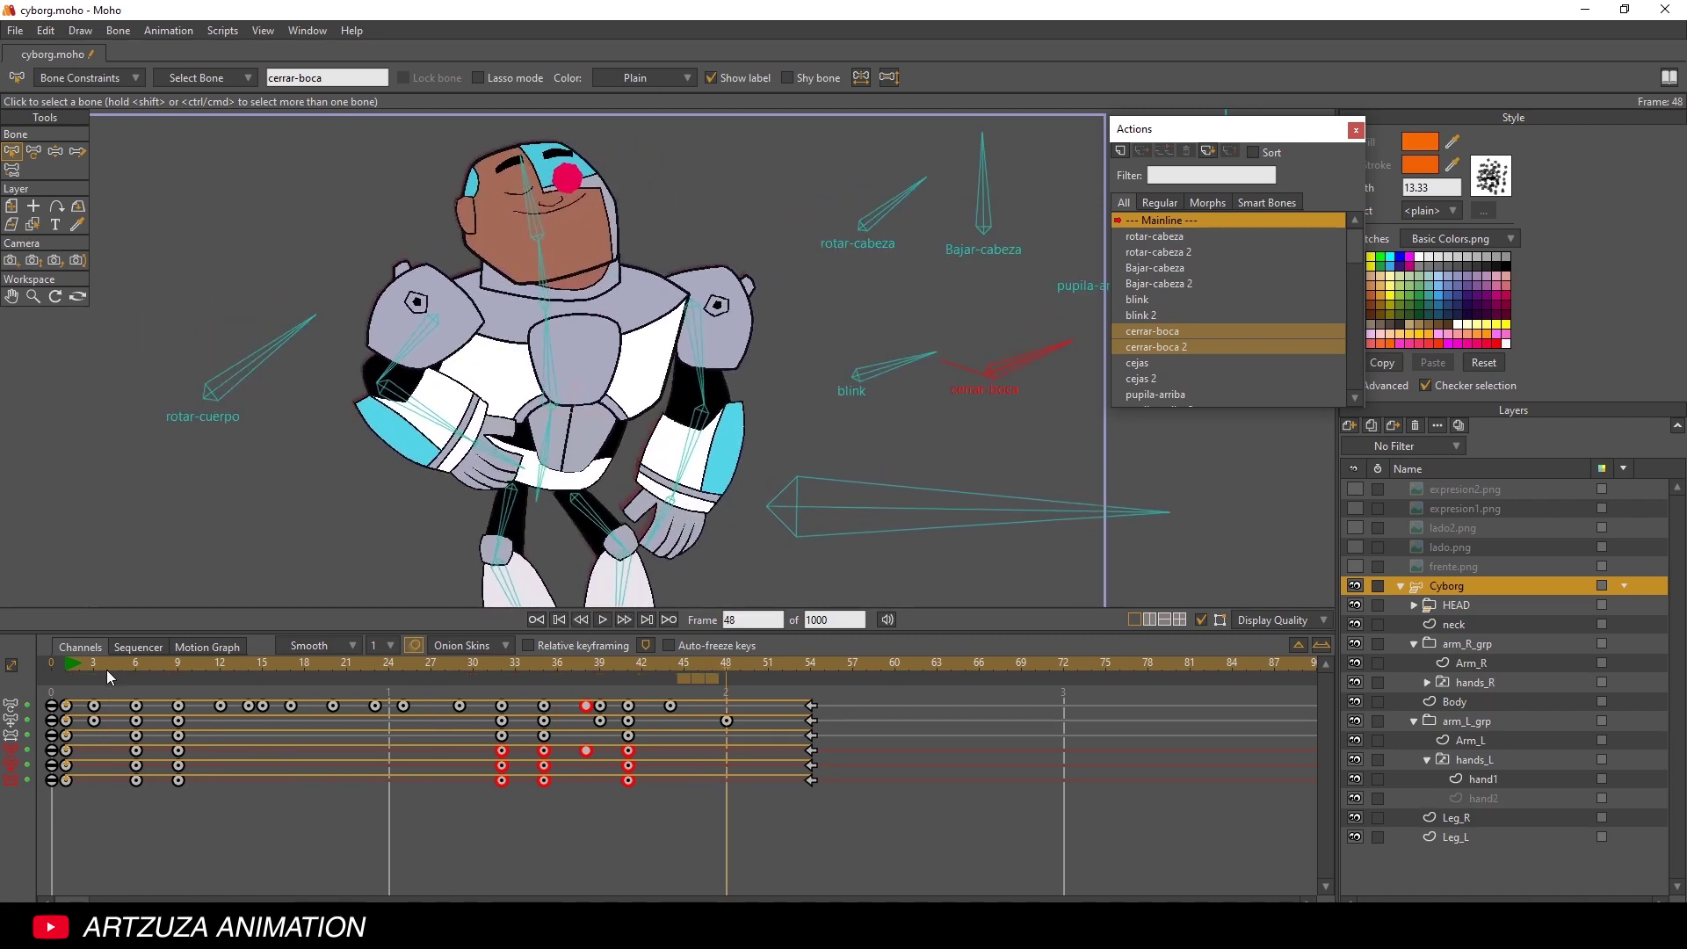
- Extend the onion skins to seven preceding frames, scrub through the early motion, and turn onion skins off
{"action": "left_click_drag", "start_coordinate": [77, 667], "coordinate": [144, 660]}
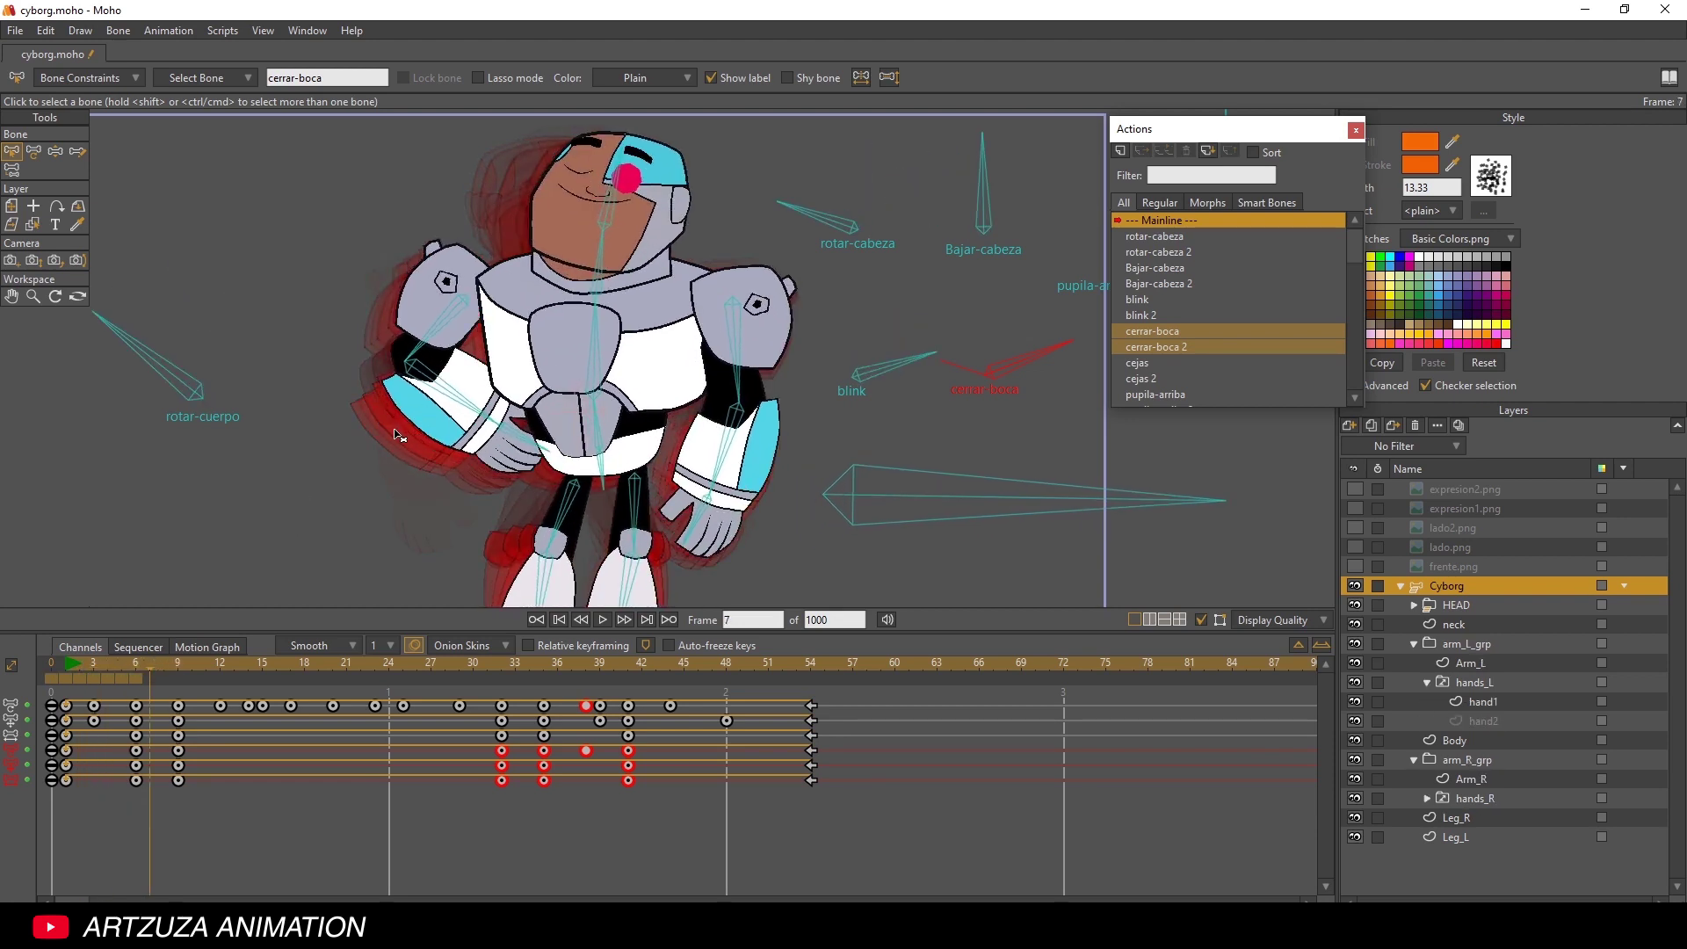
{"action": "left_click", "coordinate": [77, 663]}
{"action": "left_click_drag", "start_coordinate": [83, 662], "coordinate": [267, 671]}
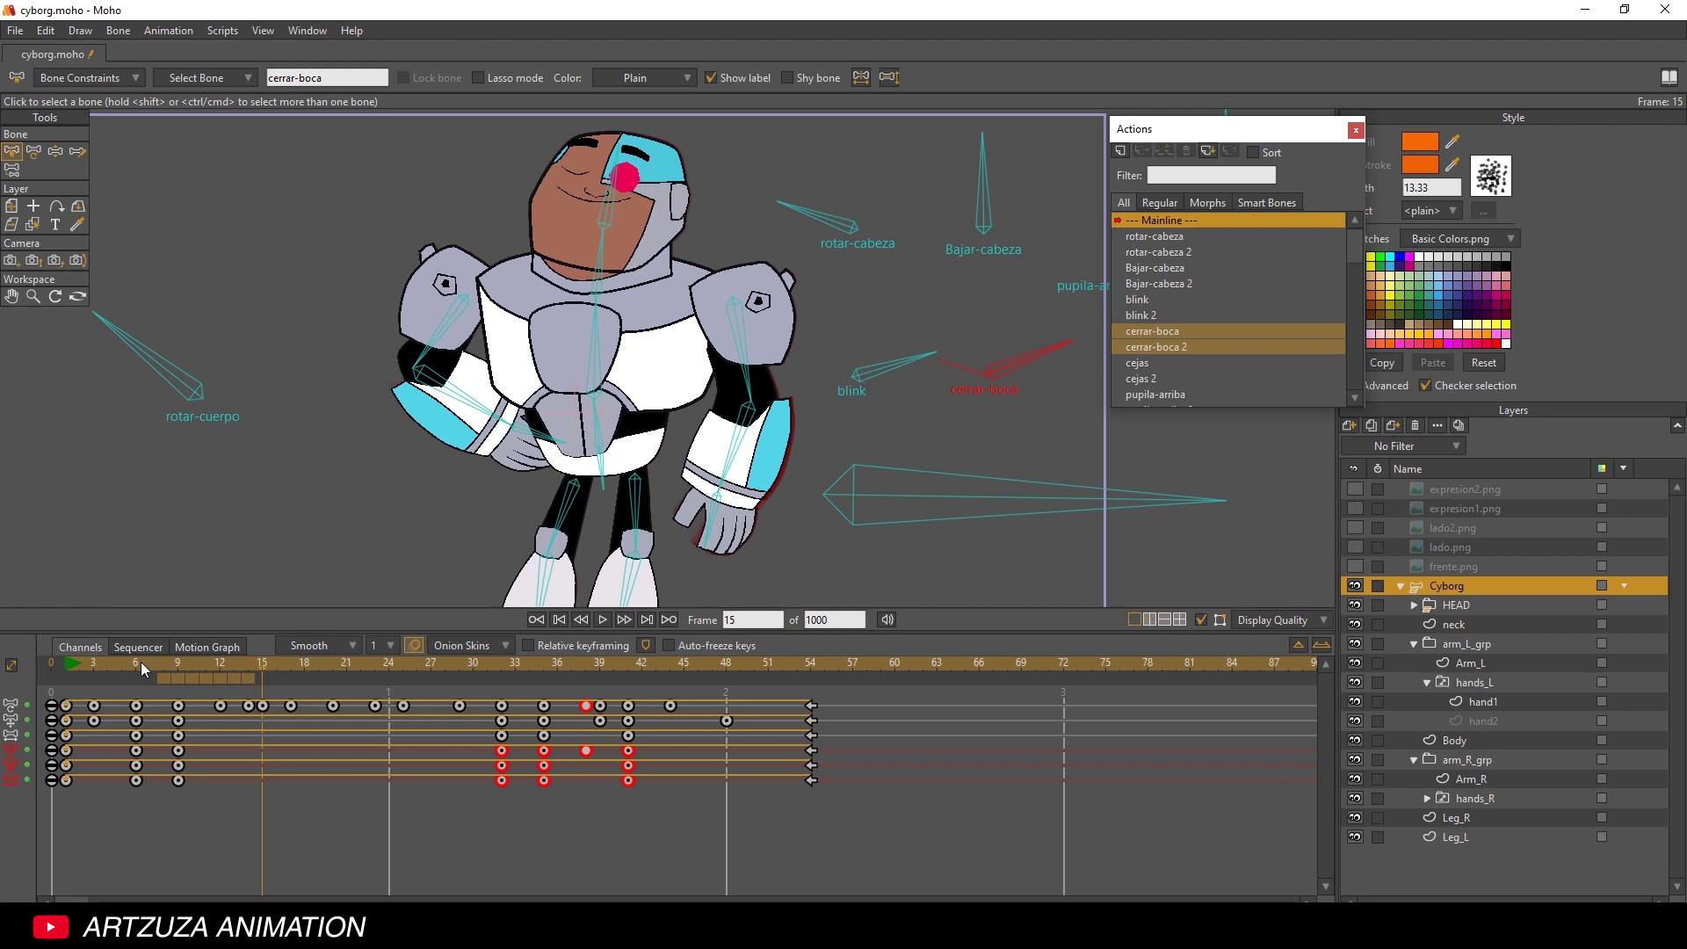
{"action": "left_click_drag", "start_coordinate": [83, 660], "coordinate": [206, 660]}
{"action": "left_click", "coordinate": [413, 646]}
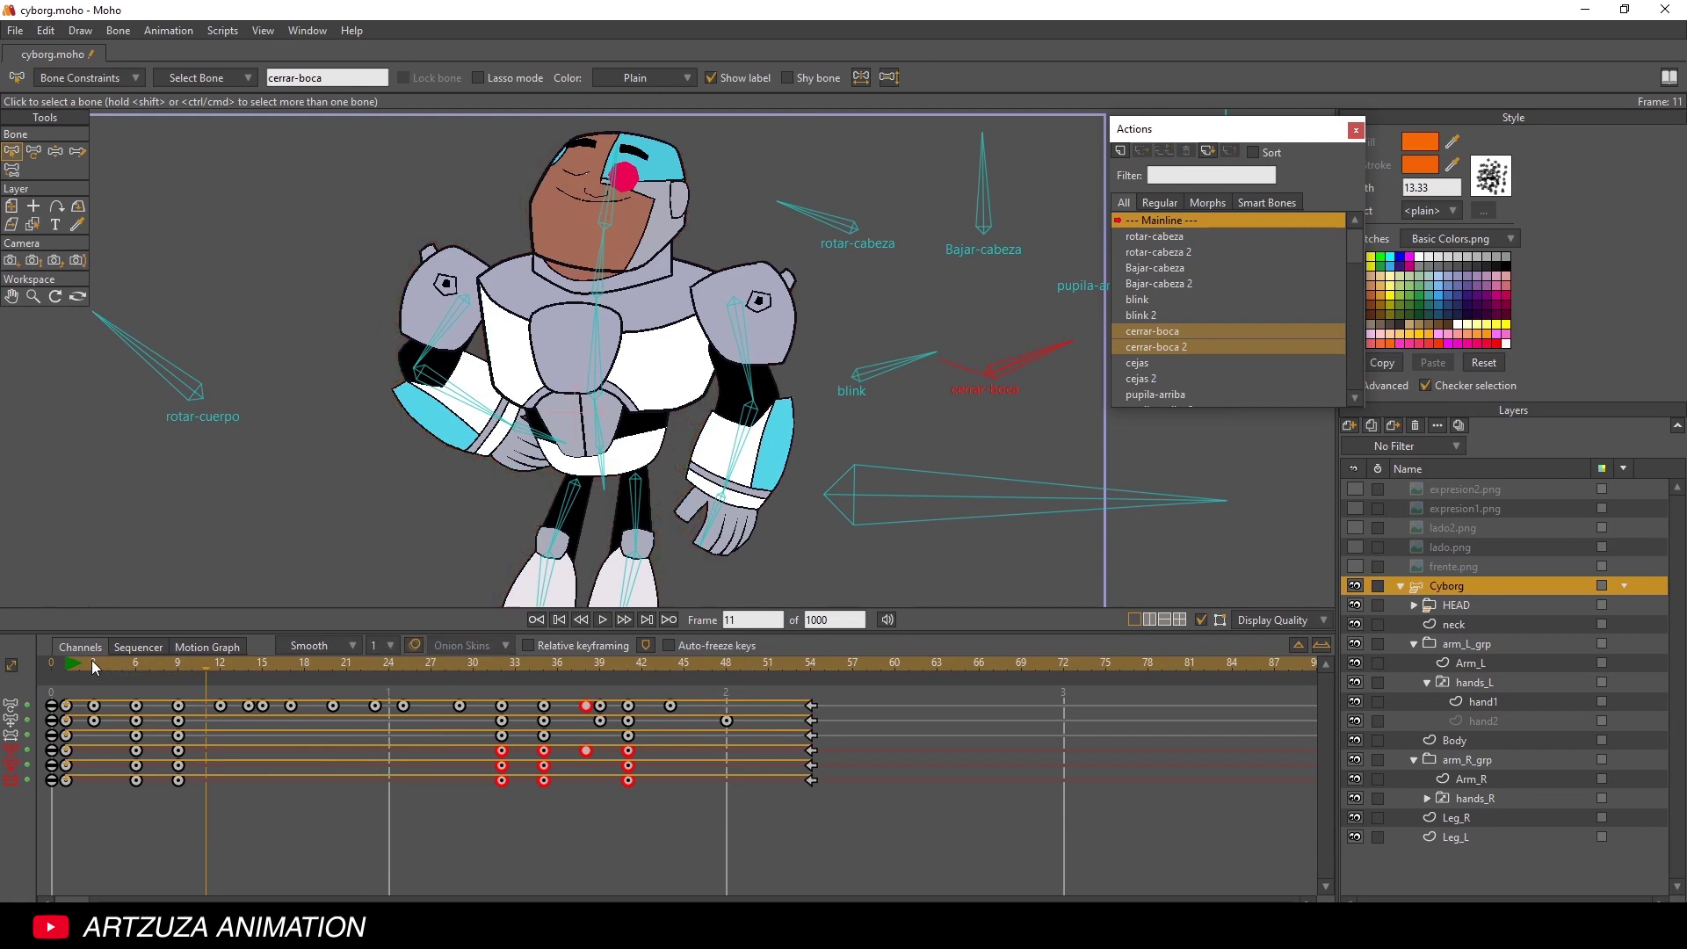
- Review the animation by scrubbing to frame 49, playing and stopping it, and jumping to the last frame and back to frame 0
{"action": "left_click_drag", "start_coordinate": [91, 661], "coordinate": [734, 666]}
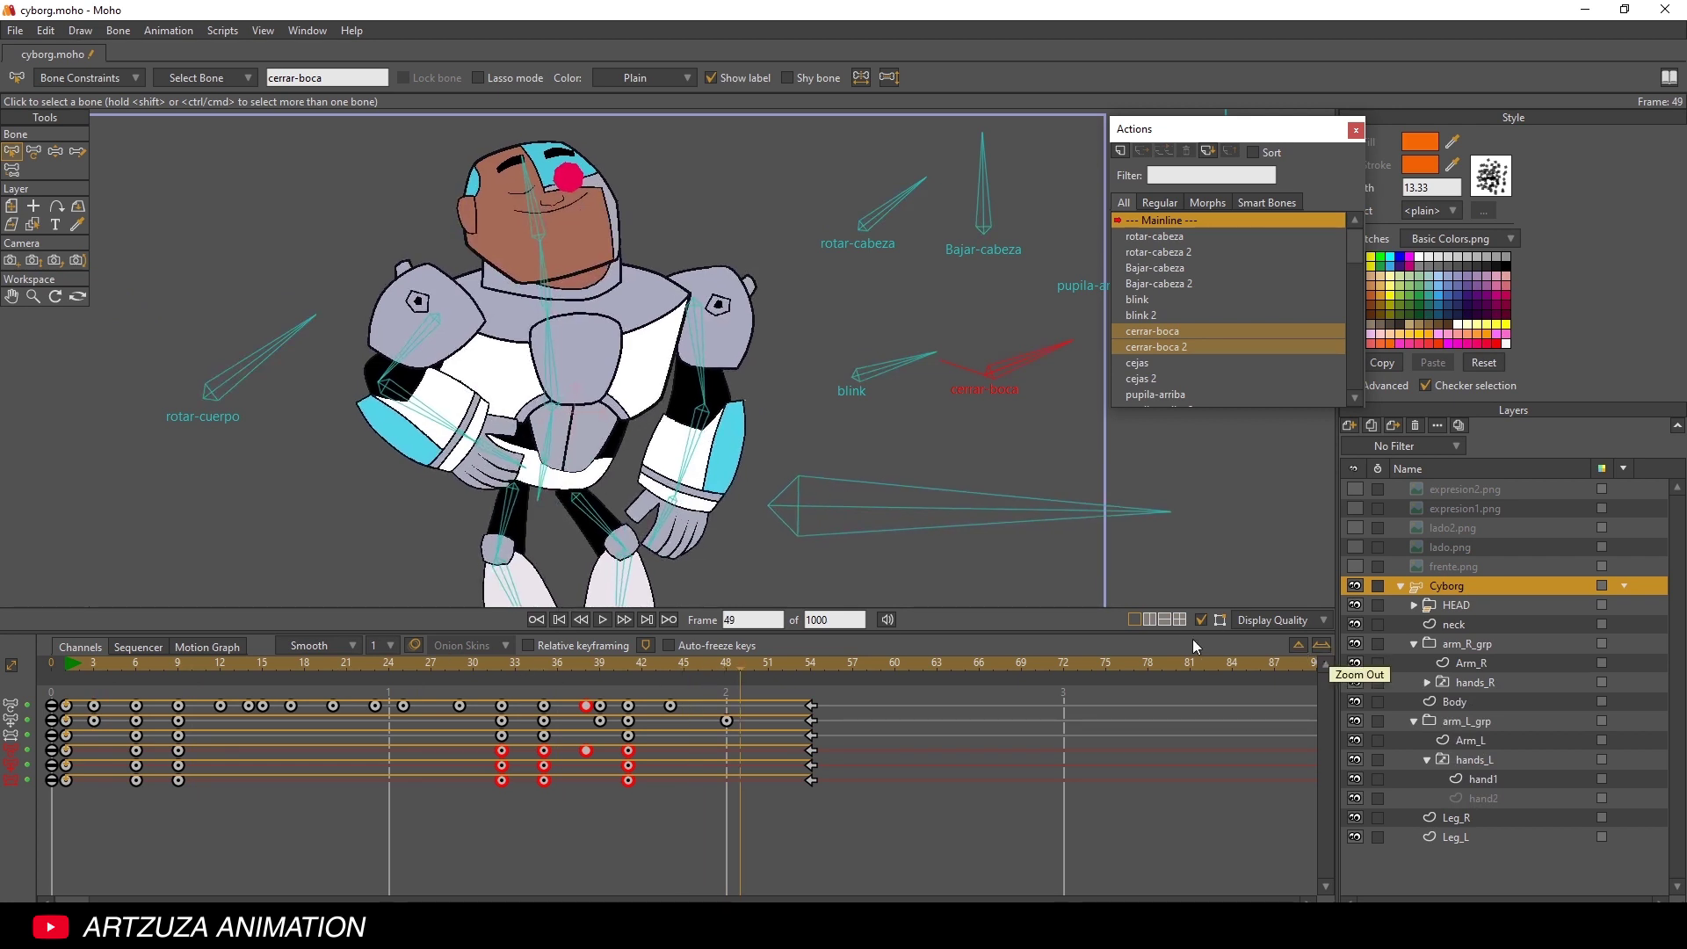
{"action": "left_click", "coordinate": [602, 620]}
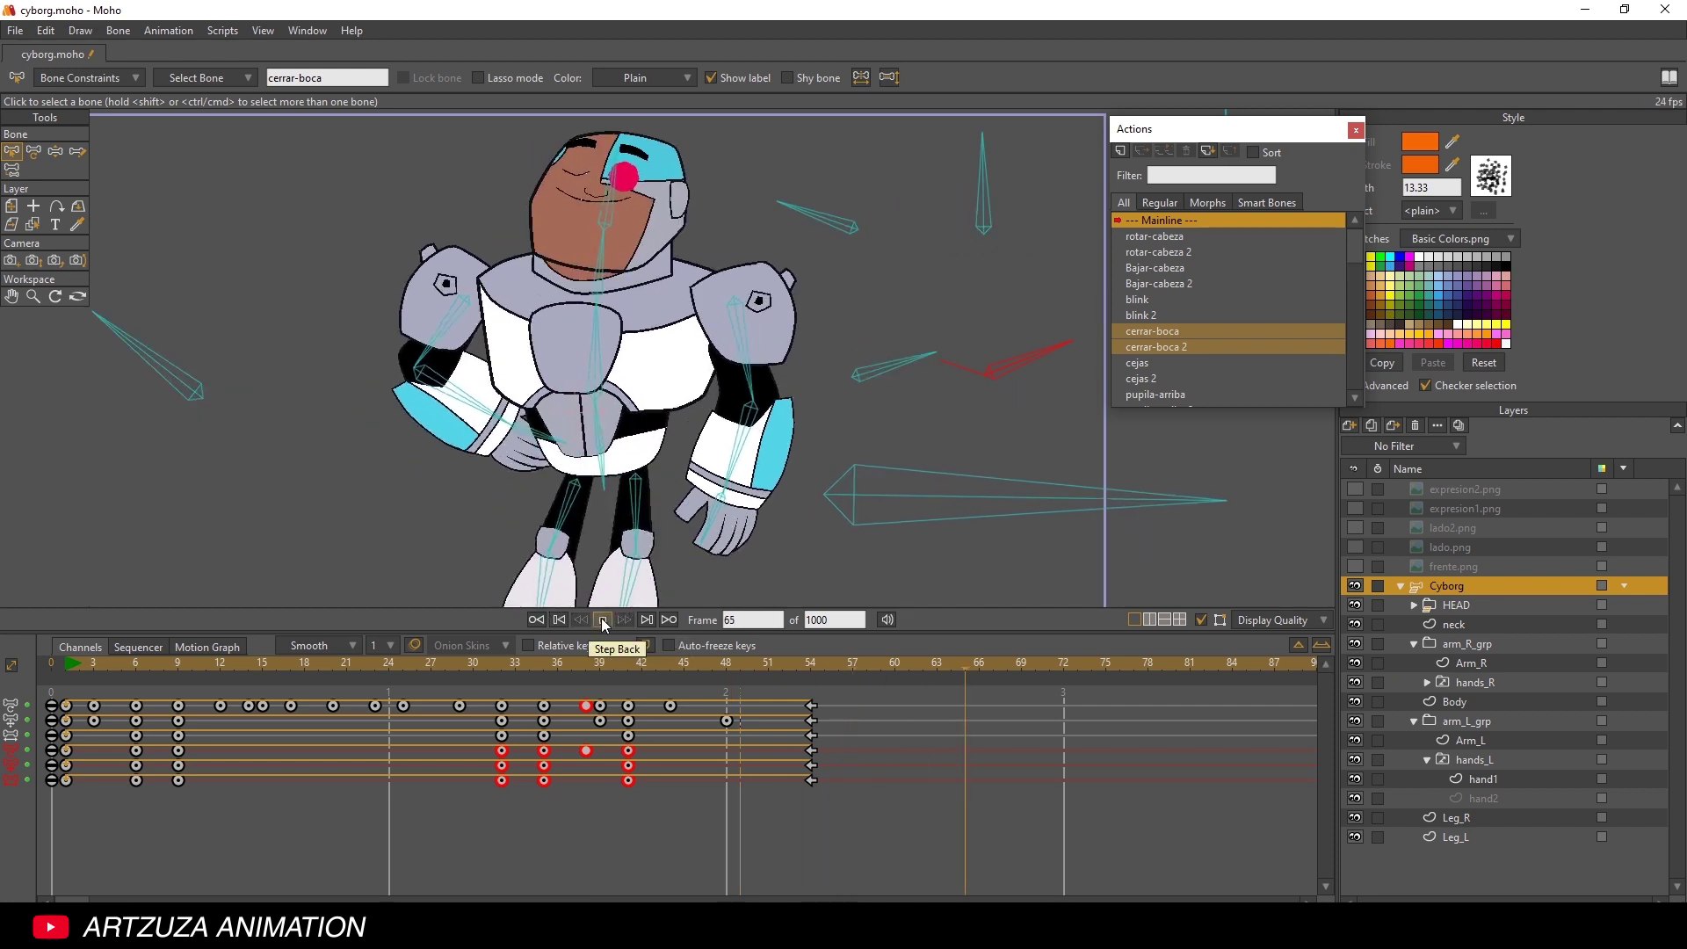
{"action": "left_click", "coordinate": [602, 620]}
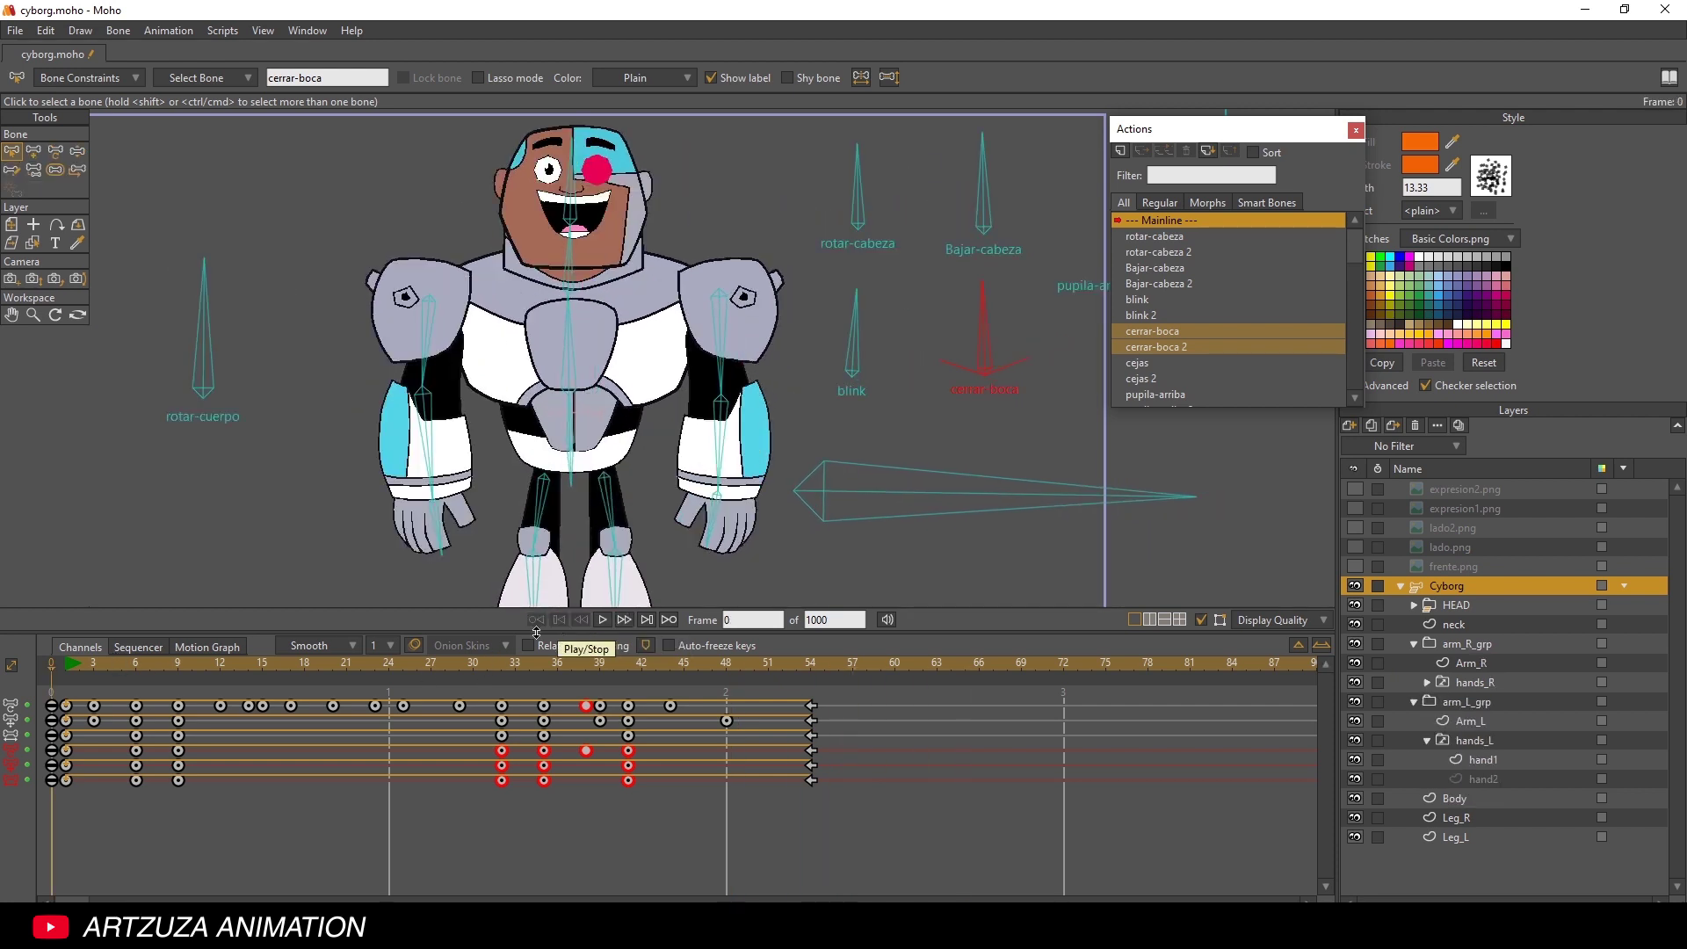
{"action": "left_click", "coordinate": [603, 620]}
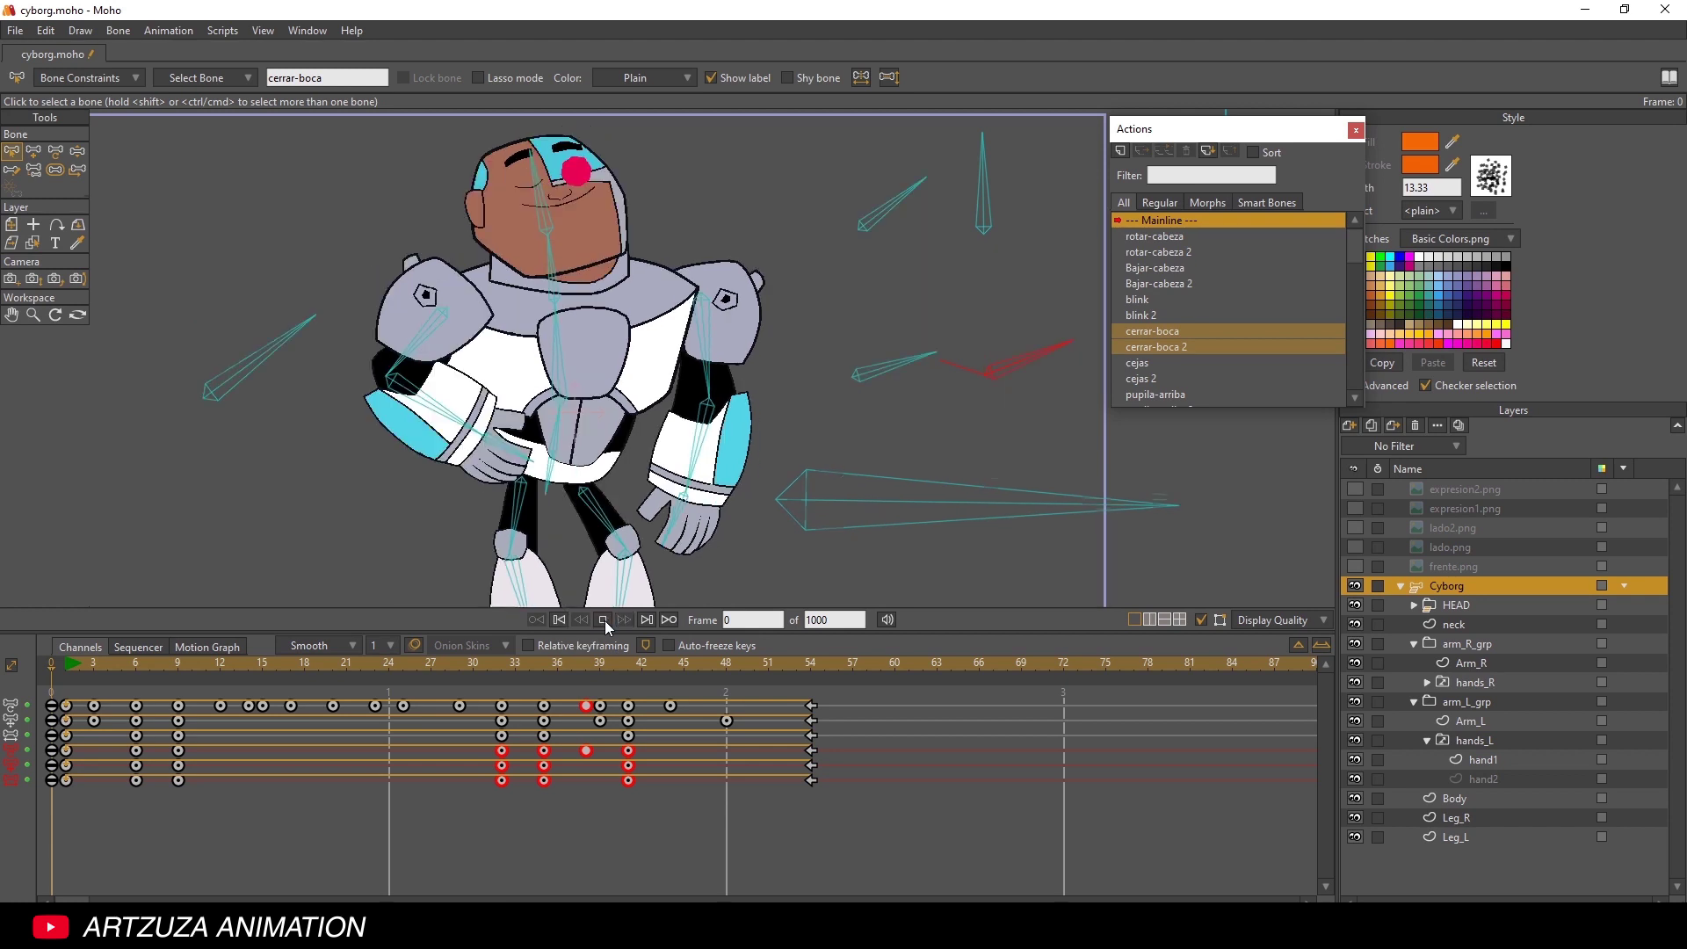
{"action": "left_click", "coordinate": [605, 620]}
{"action": "left_click", "coordinate": [645, 618]}
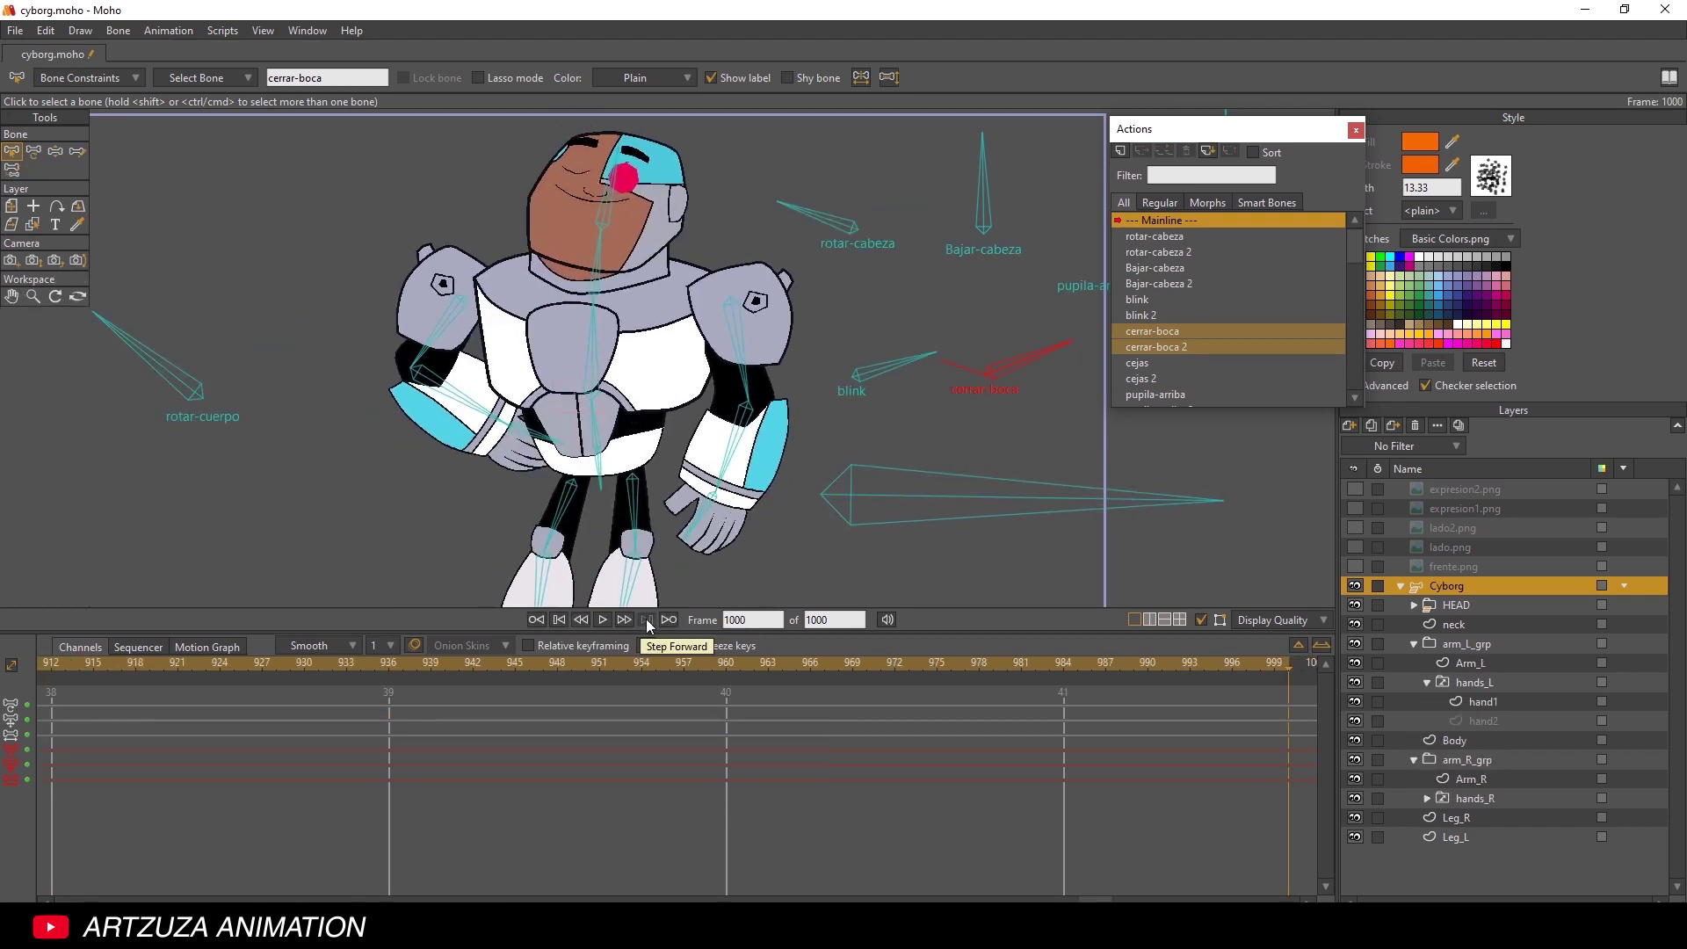
{"action": "left_click", "coordinate": [559, 620]}
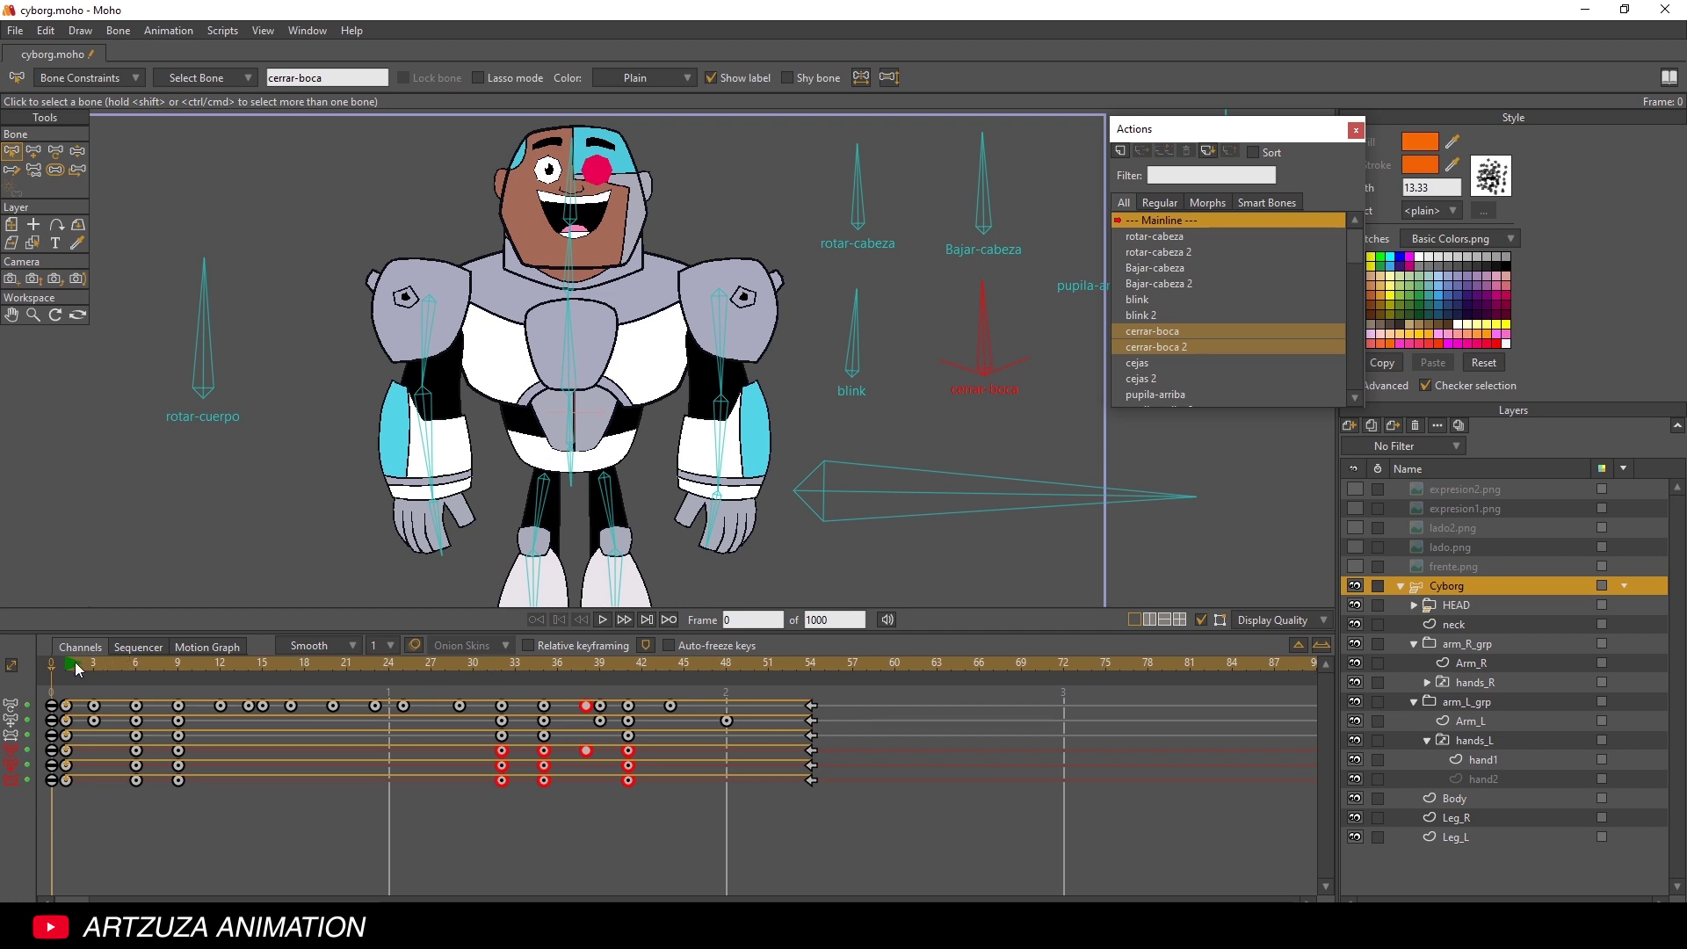
- Play the animation from frame 1 with the whole Cyborg in view, hide the bones, and return to frame 1
{"action": "mouse_move", "coordinate": [76, 661]}
{"action": "left_mouse_down"}
{"action": "mouse_move", "coordinate": [156, 687]}
{"action": "mouse_move", "coordinate": [350, 688]}
{"action": "mouse_move", "coordinate": [74, 678]}
{"action": "left_mouse_up"}
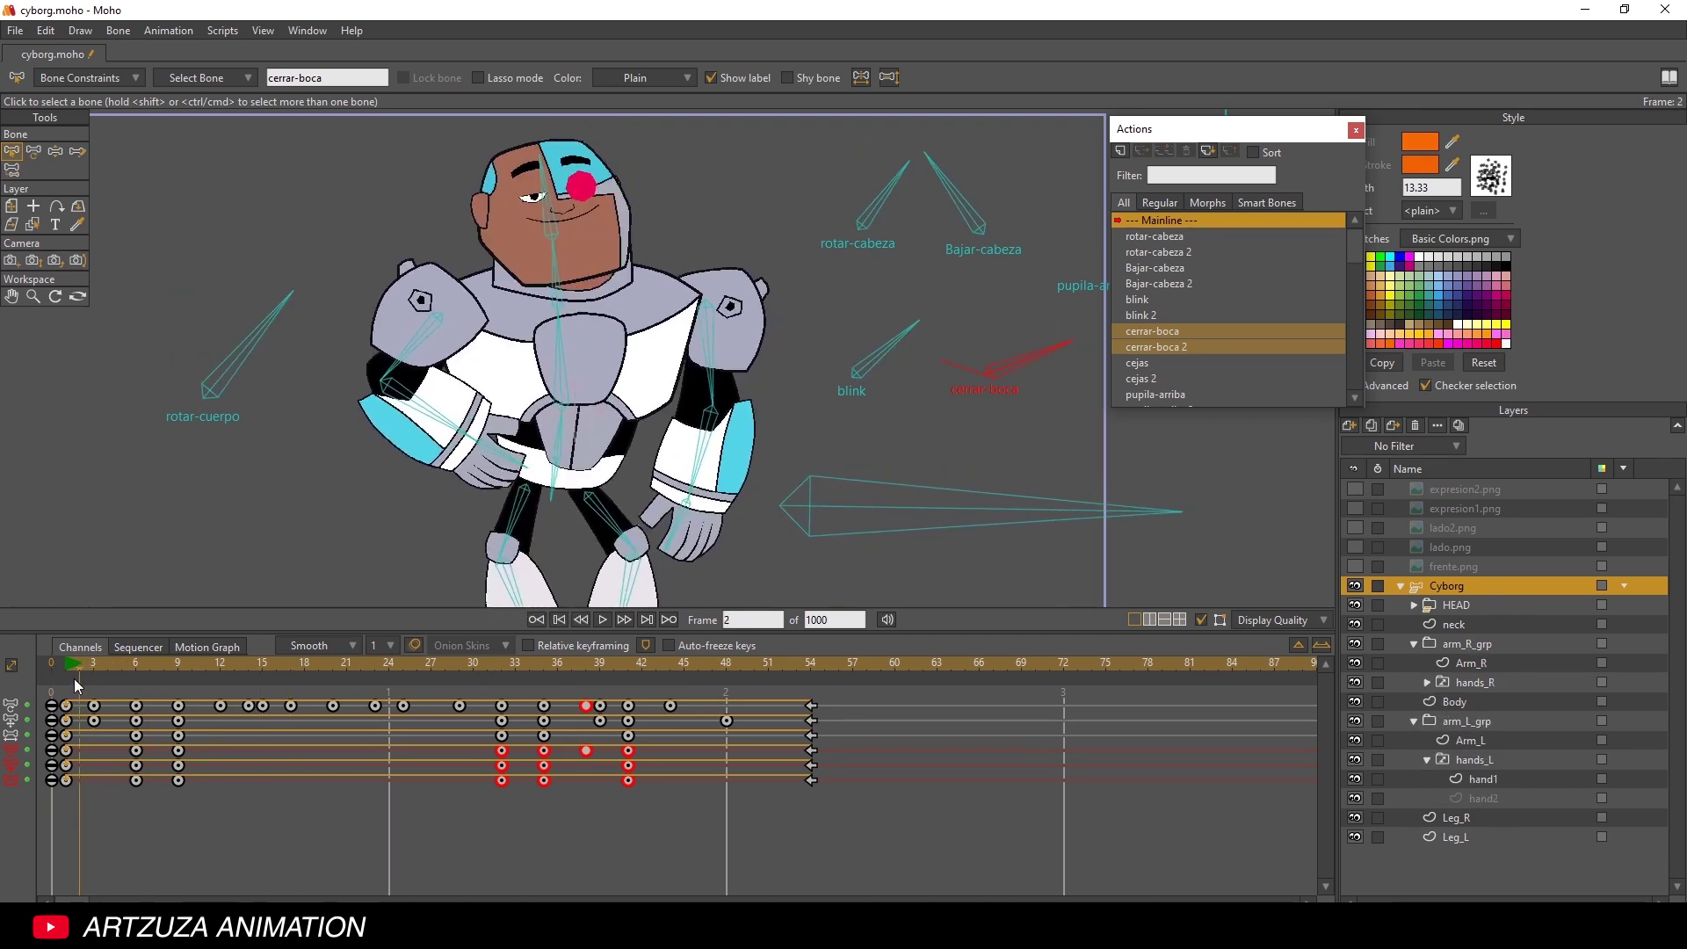
{"action": "left_click_drag", "start_coordinate": [477, 448], "coordinate": [495, 411]}
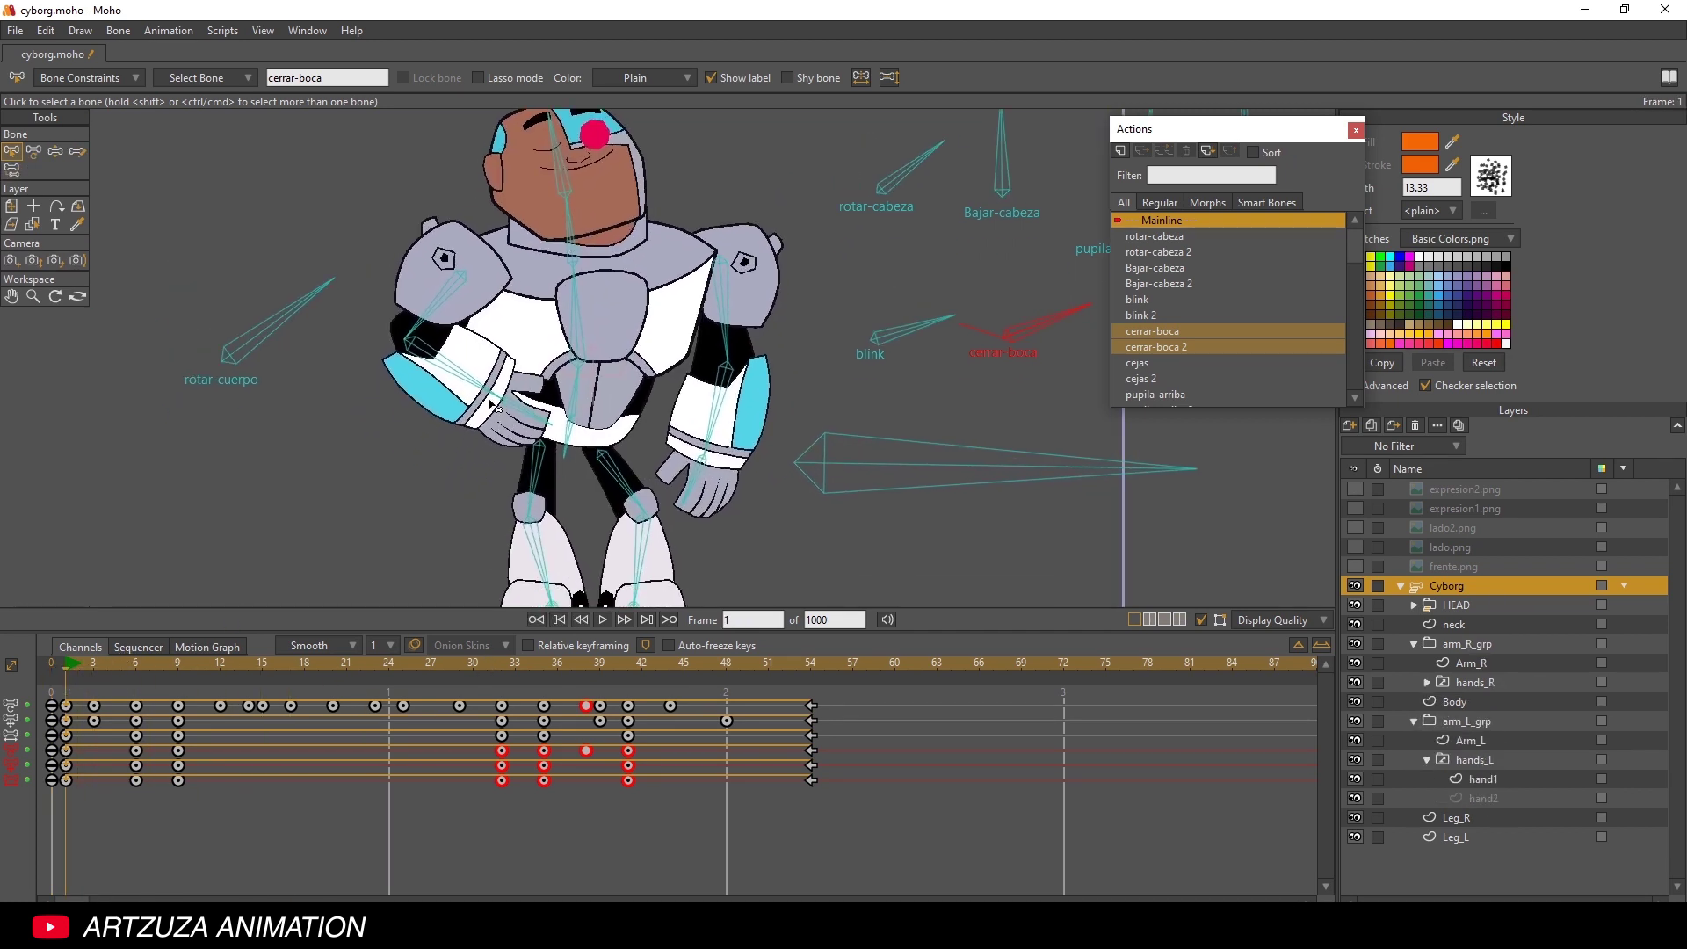
{"action": "scroll", "coordinate": [485, 395], "scroll_direction": "down", "scroll_amount": 2}
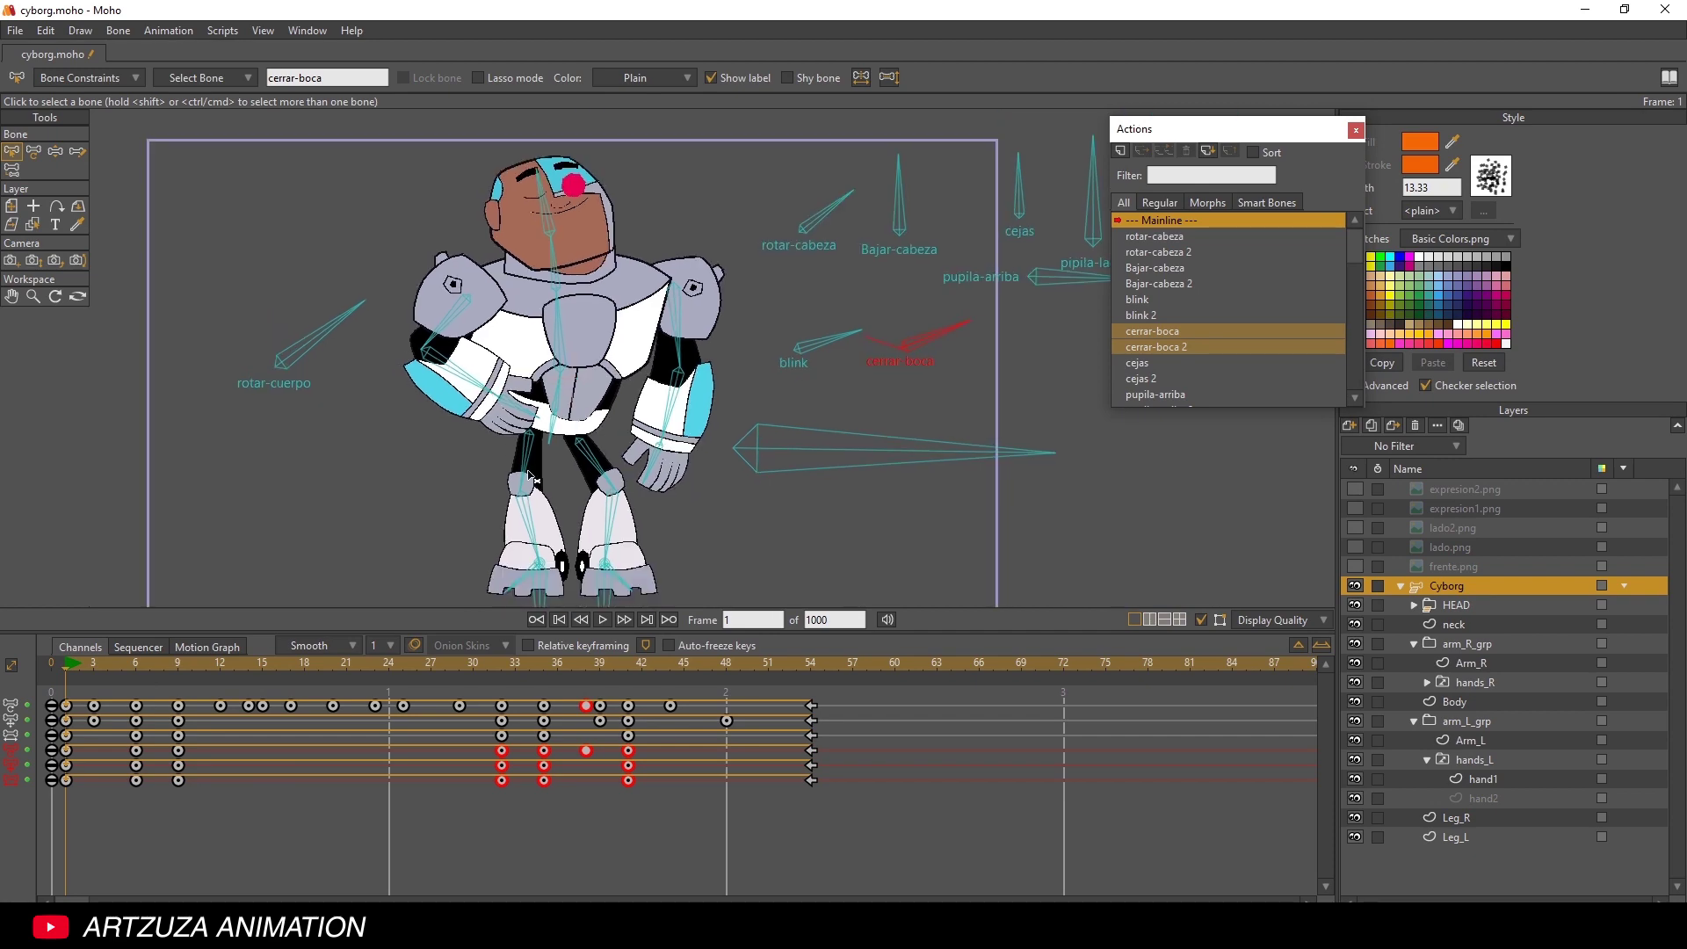
{"action": "left_click", "coordinate": [602, 619]}
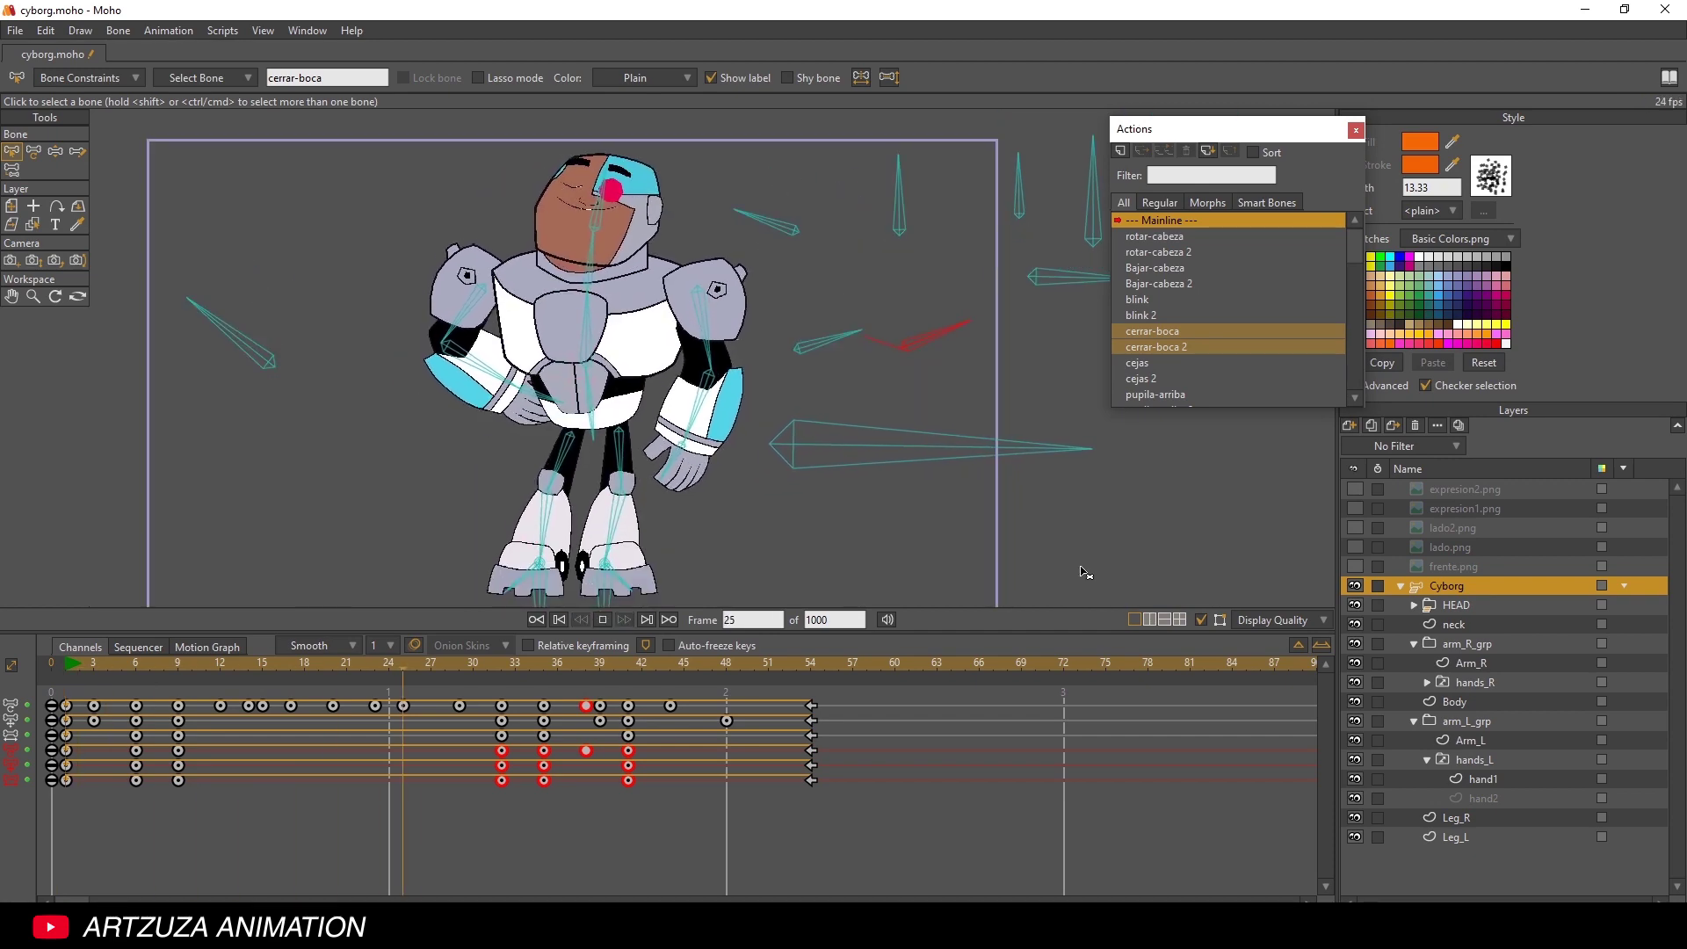
{"action": "left_click", "coordinate": [1201, 619]}
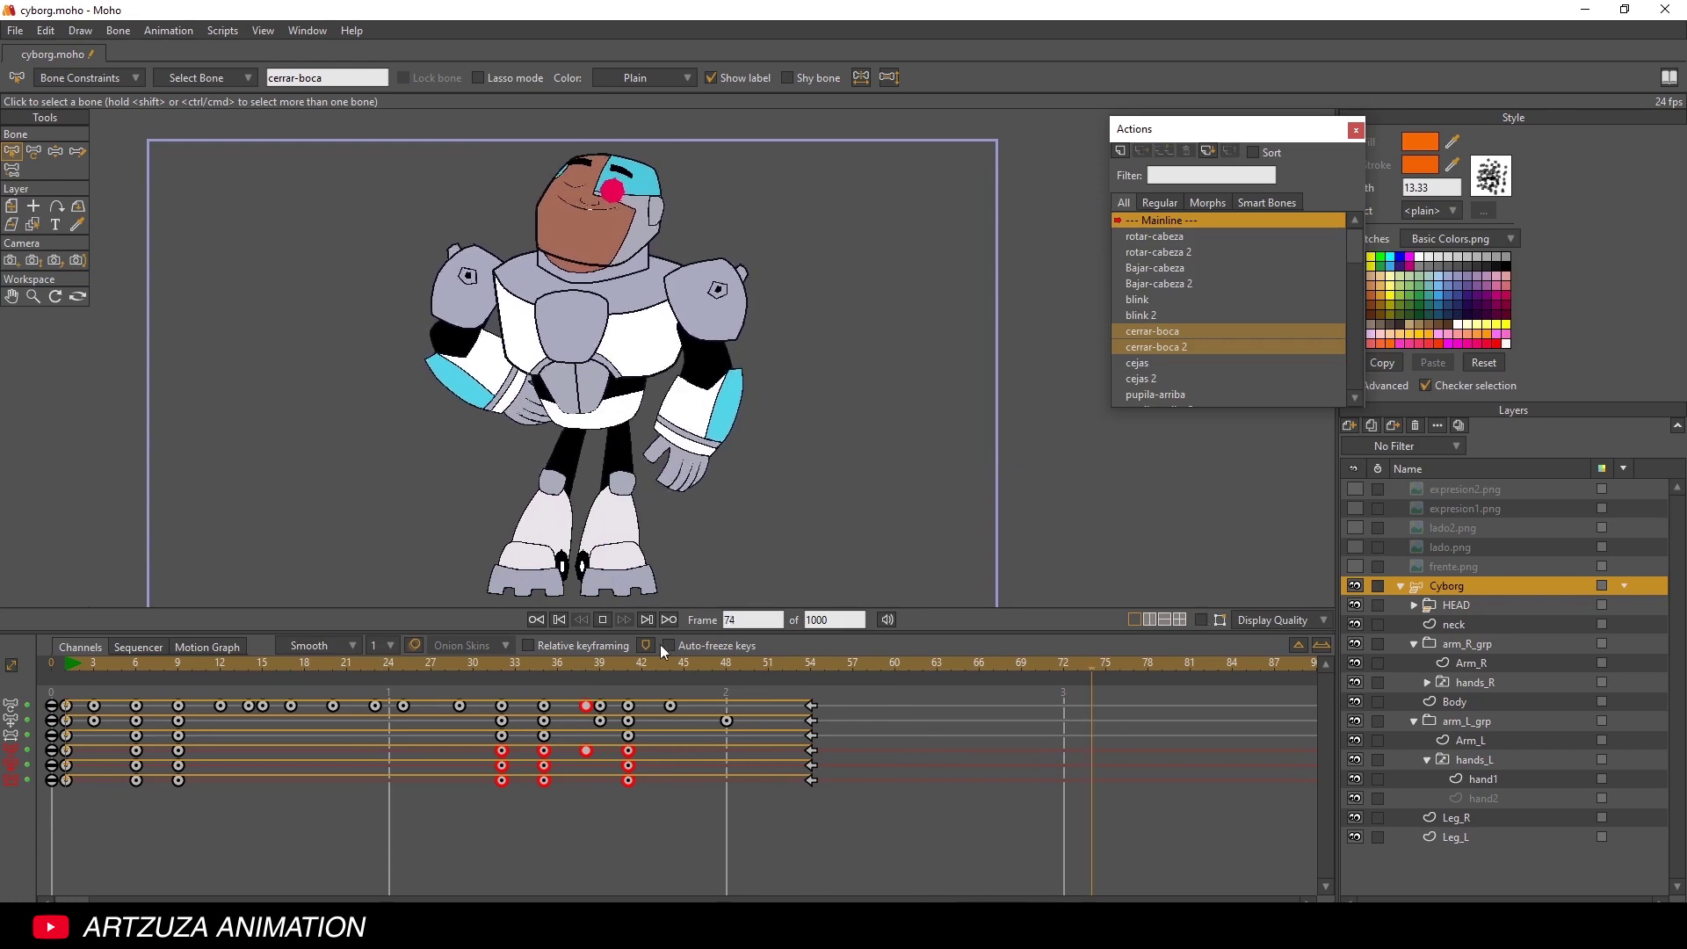
{"action": "left_click", "coordinate": [602, 619]}
{"action": "left_click_drag", "start_coordinate": [197, 899], "coordinate": [62, 899]}
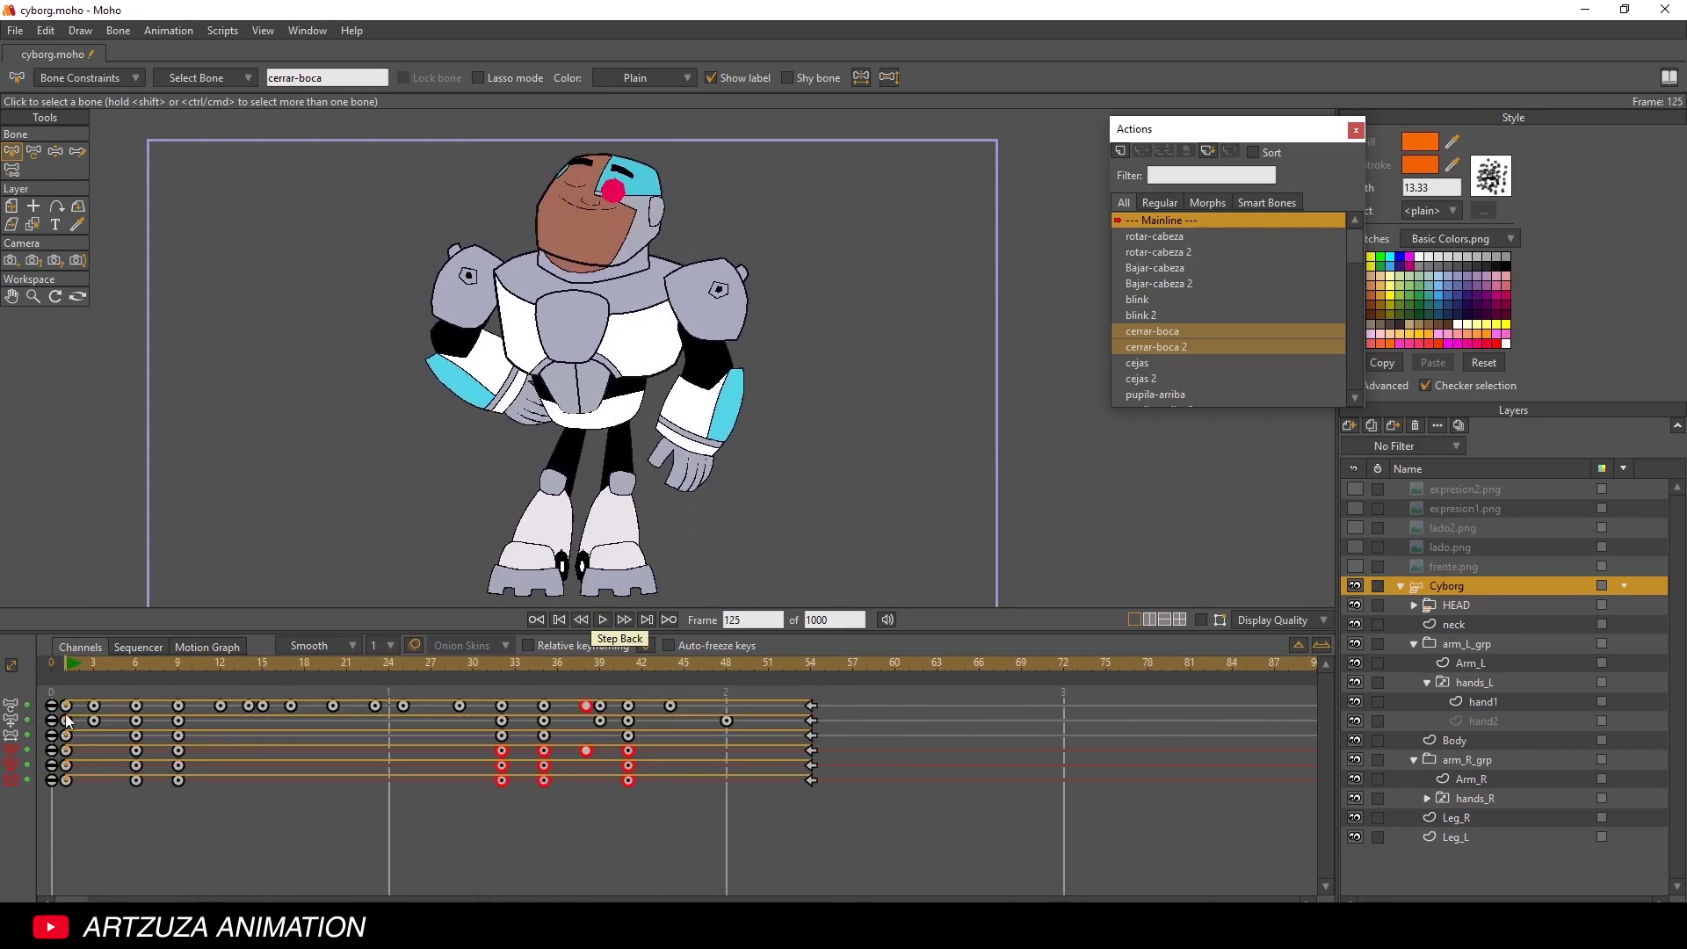
{"action": "left_click", "coordinate": [67, 660]}
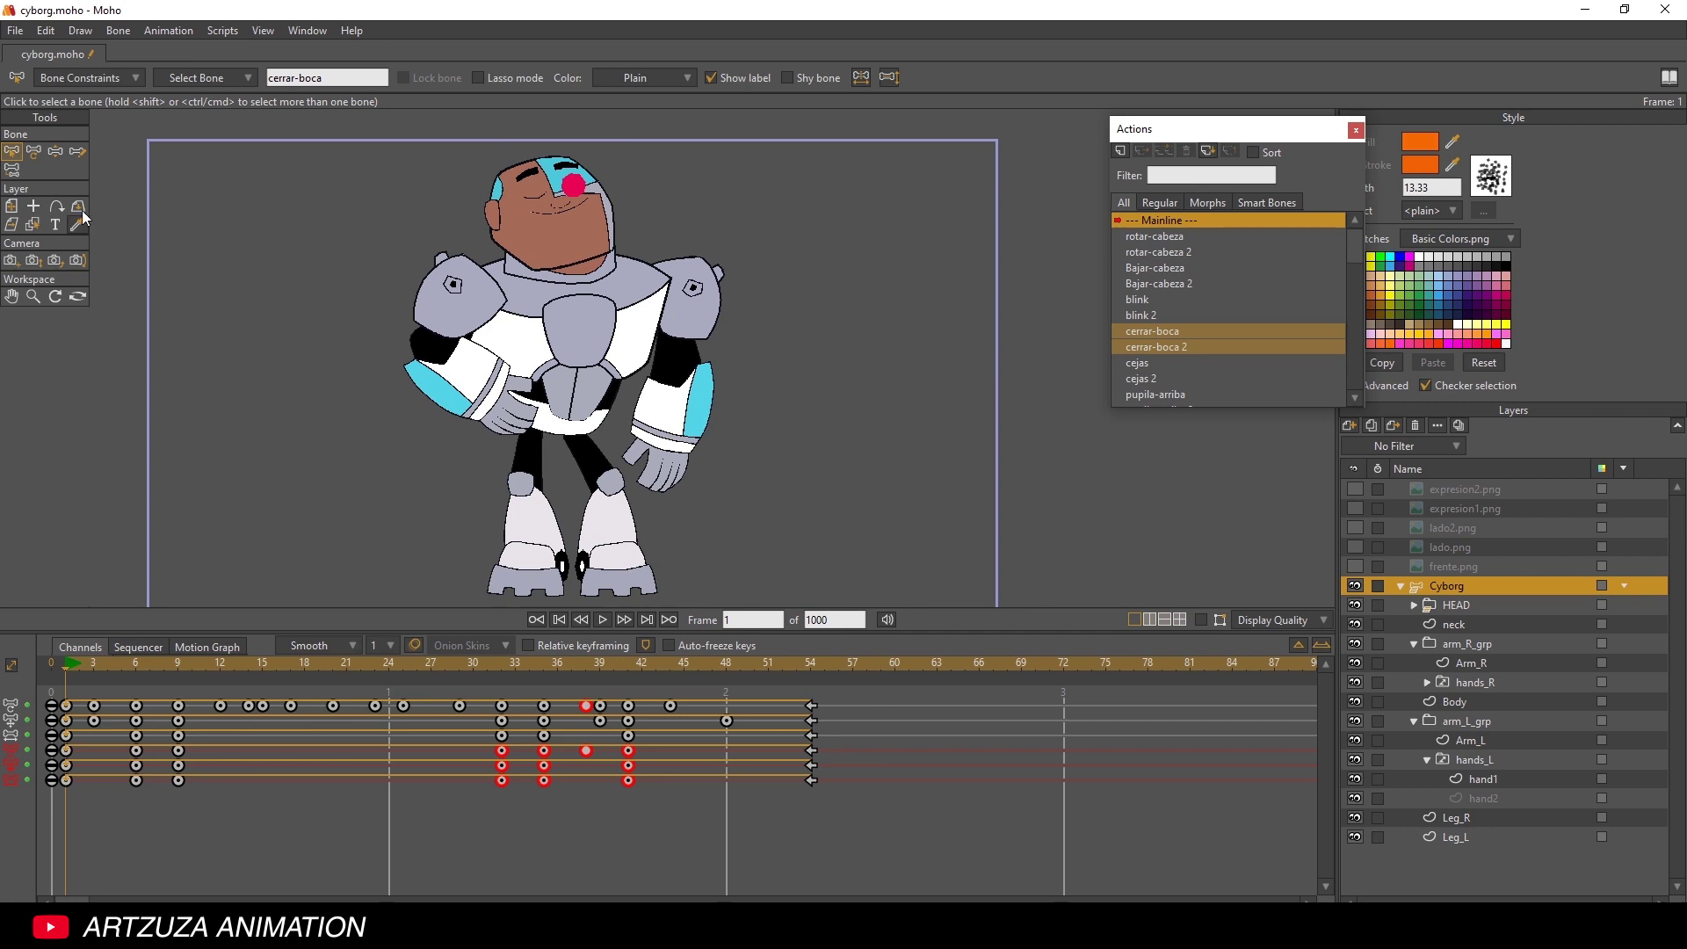
- Open the animation export settings, try the Image Sequence format, and set the format back to MP4 with quality 100
{"action": "left_click", "coordinate": [16, 30]}
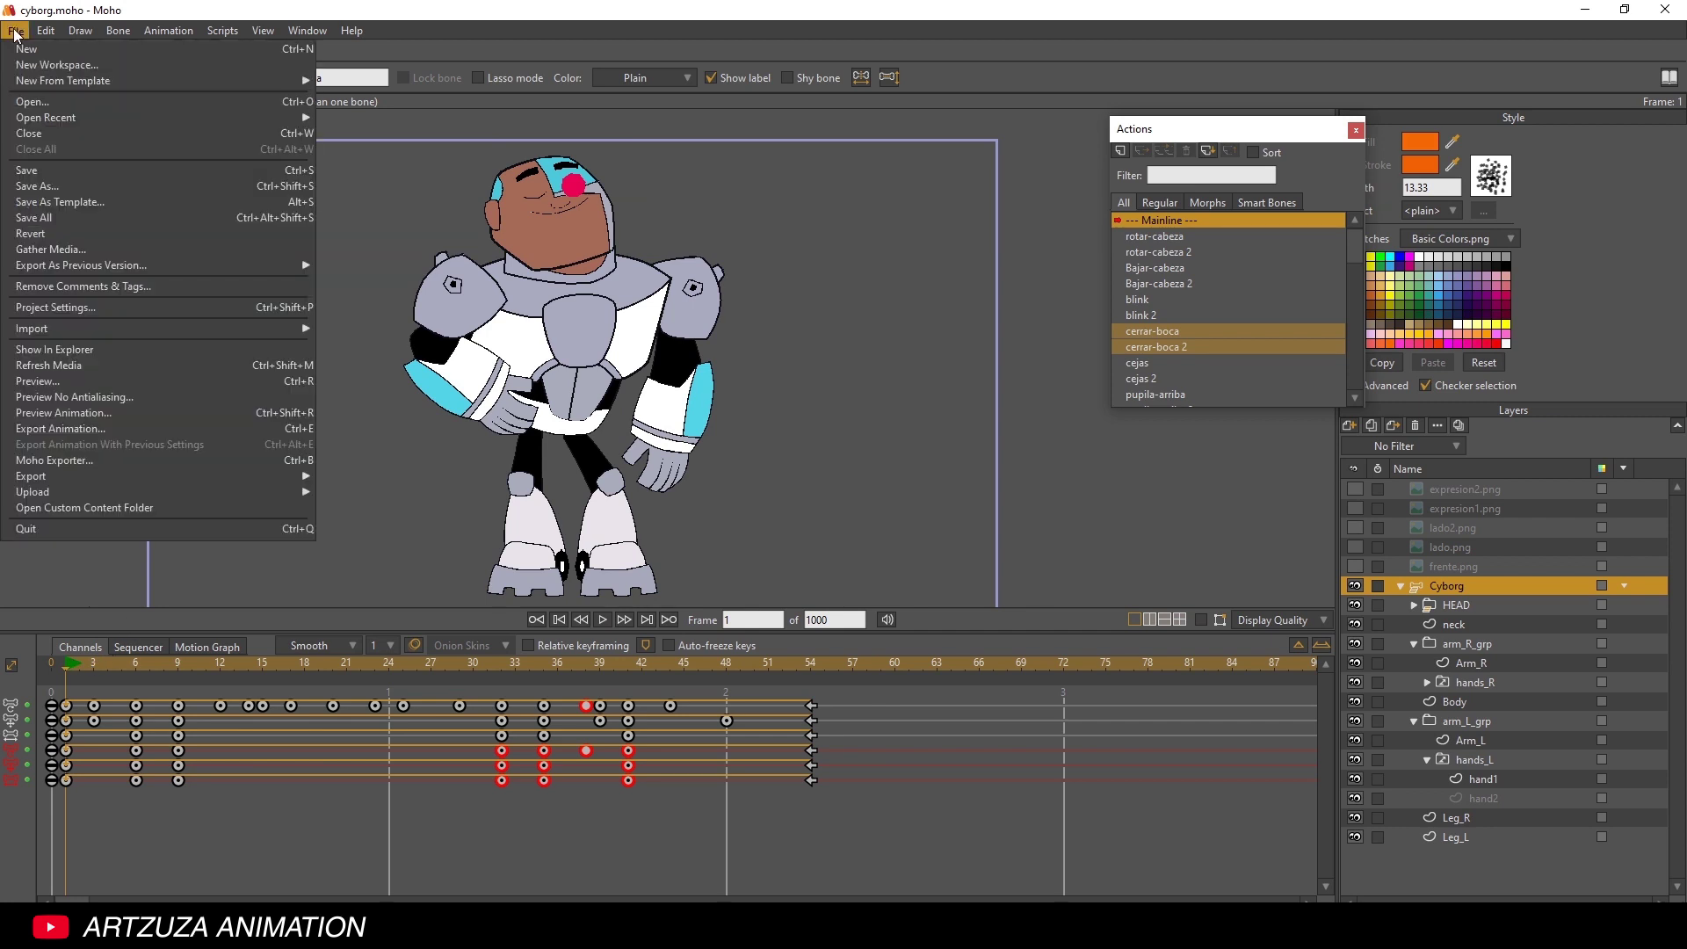
{"action": "left_click", "coordinate": [92, 427]}
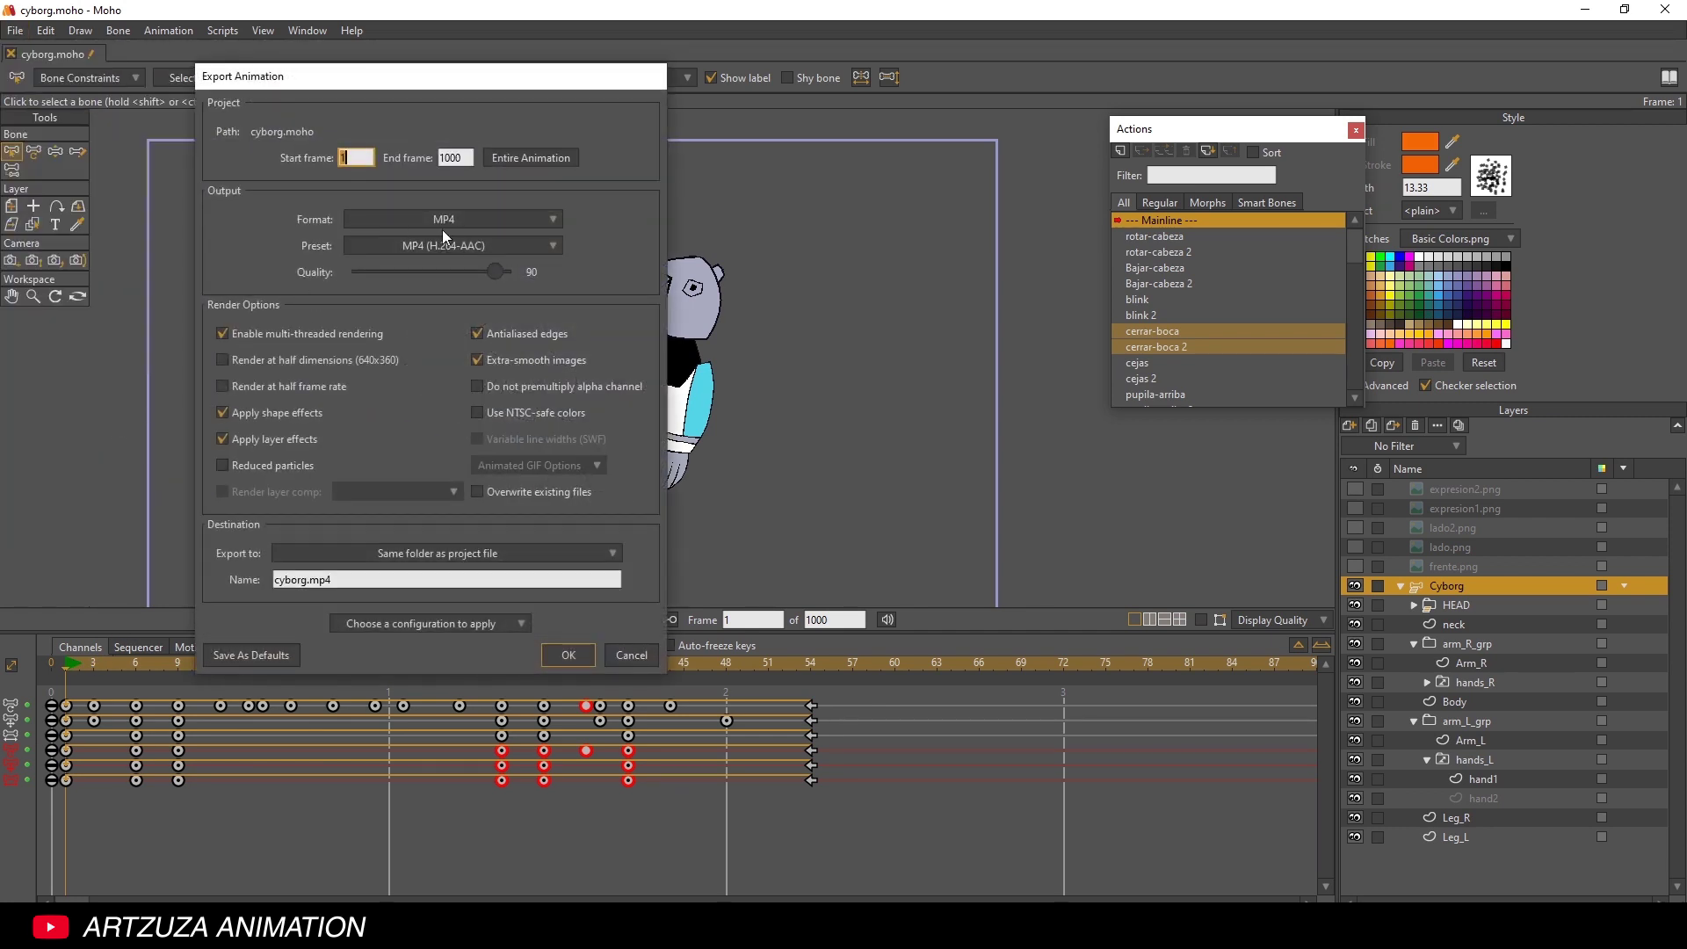
{"action": "left_click", "coordinate": [461, 216]}
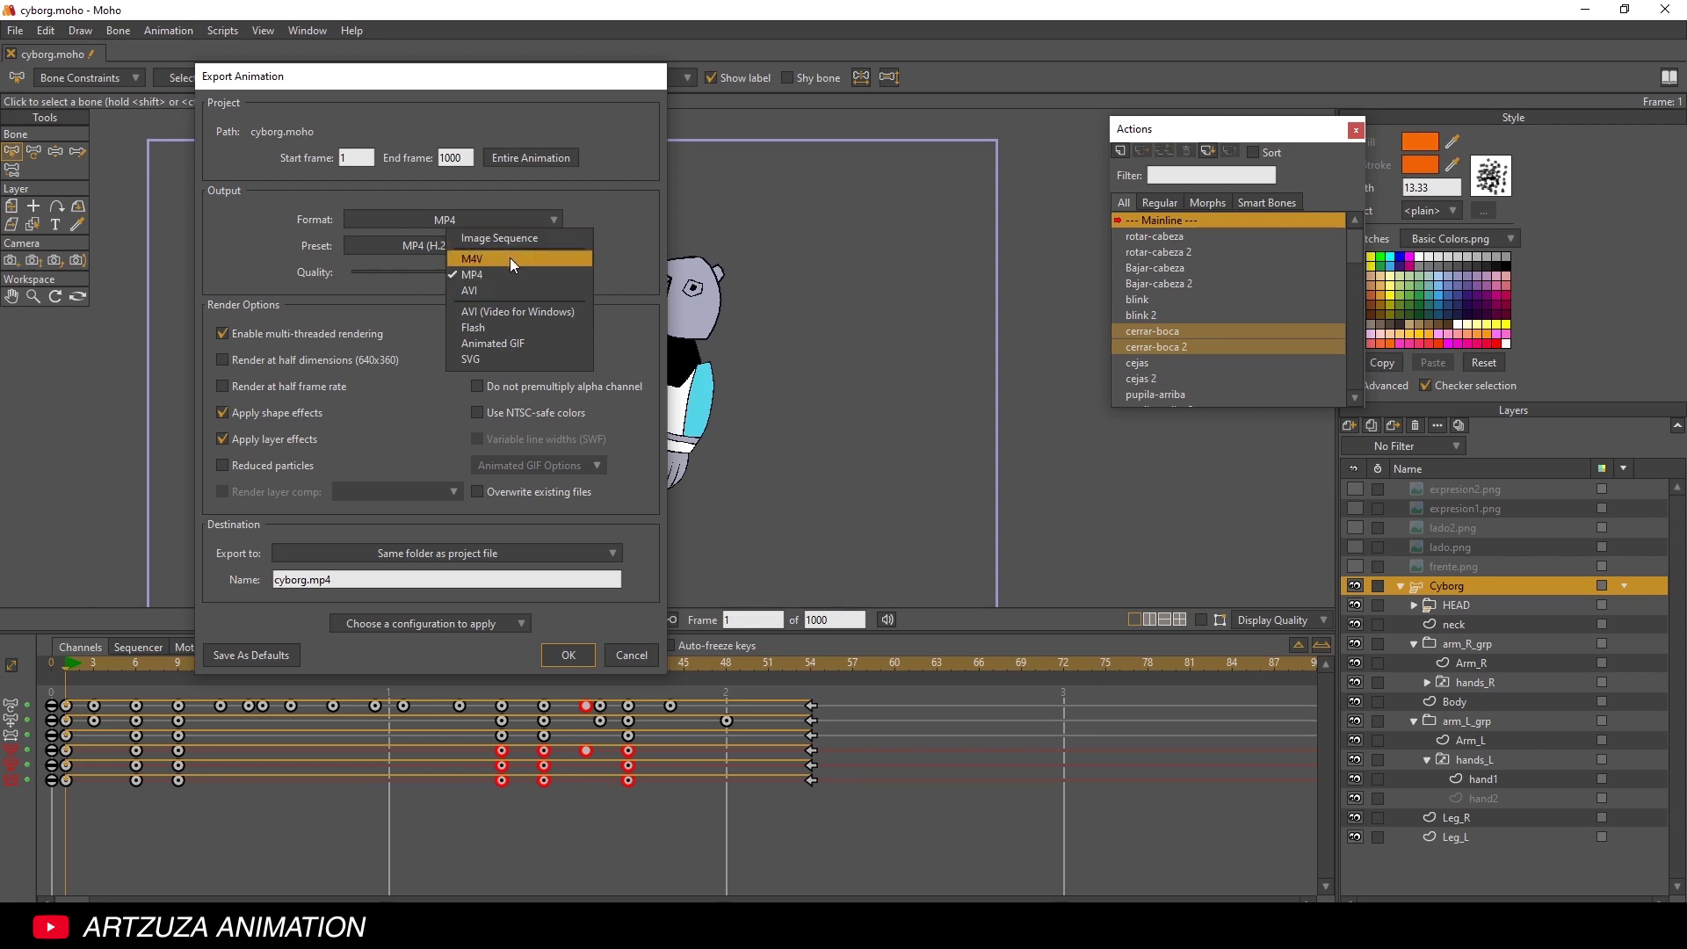
{"action": "left_click", "coordinate": [595, 199]}
{"action": "left_click", "coordinate": [534, 216]}
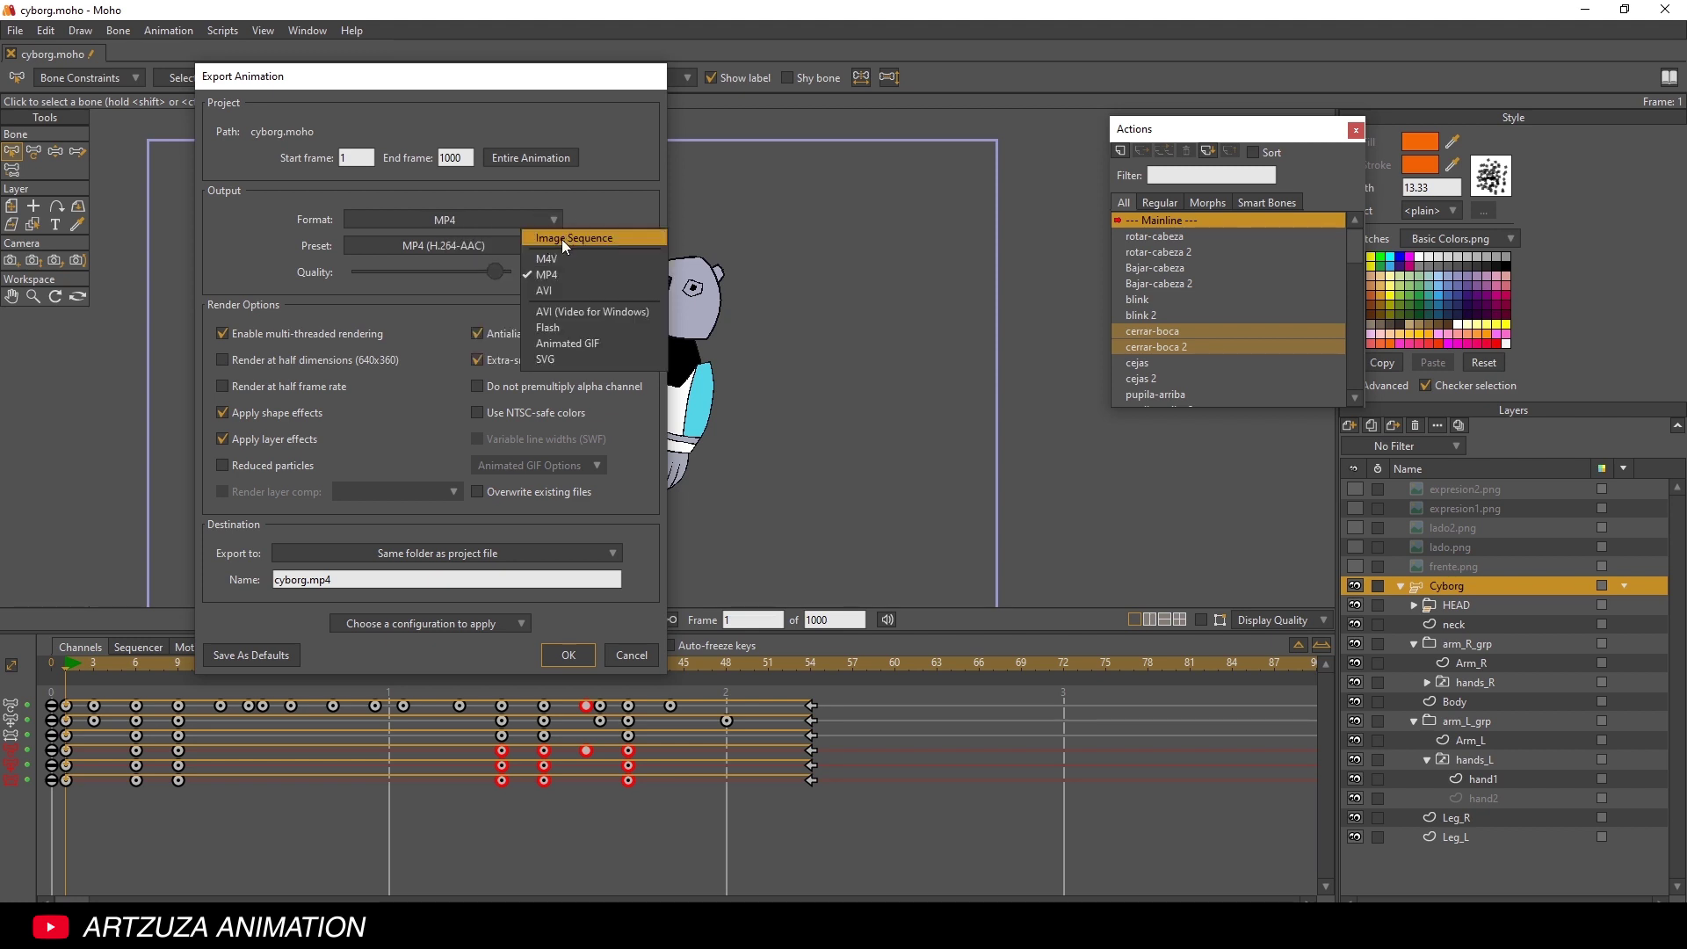
{"action": "left_click", "coordinate": [563, 238]}
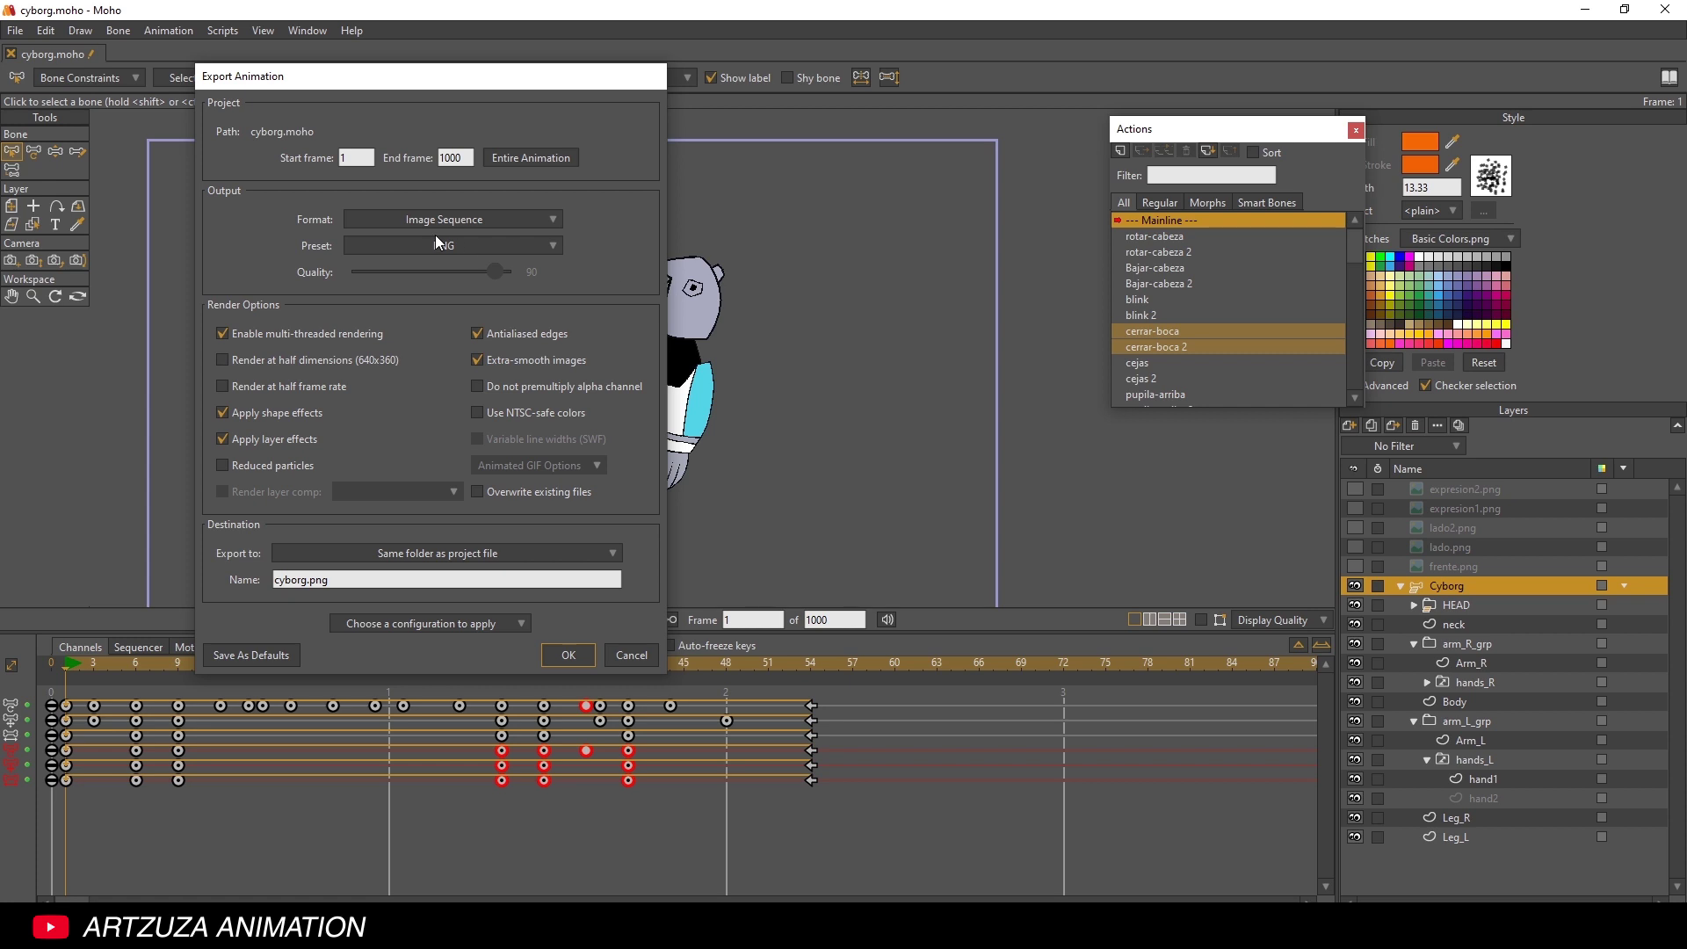
{"action": "left_click", "coordinate": [527, 219]}
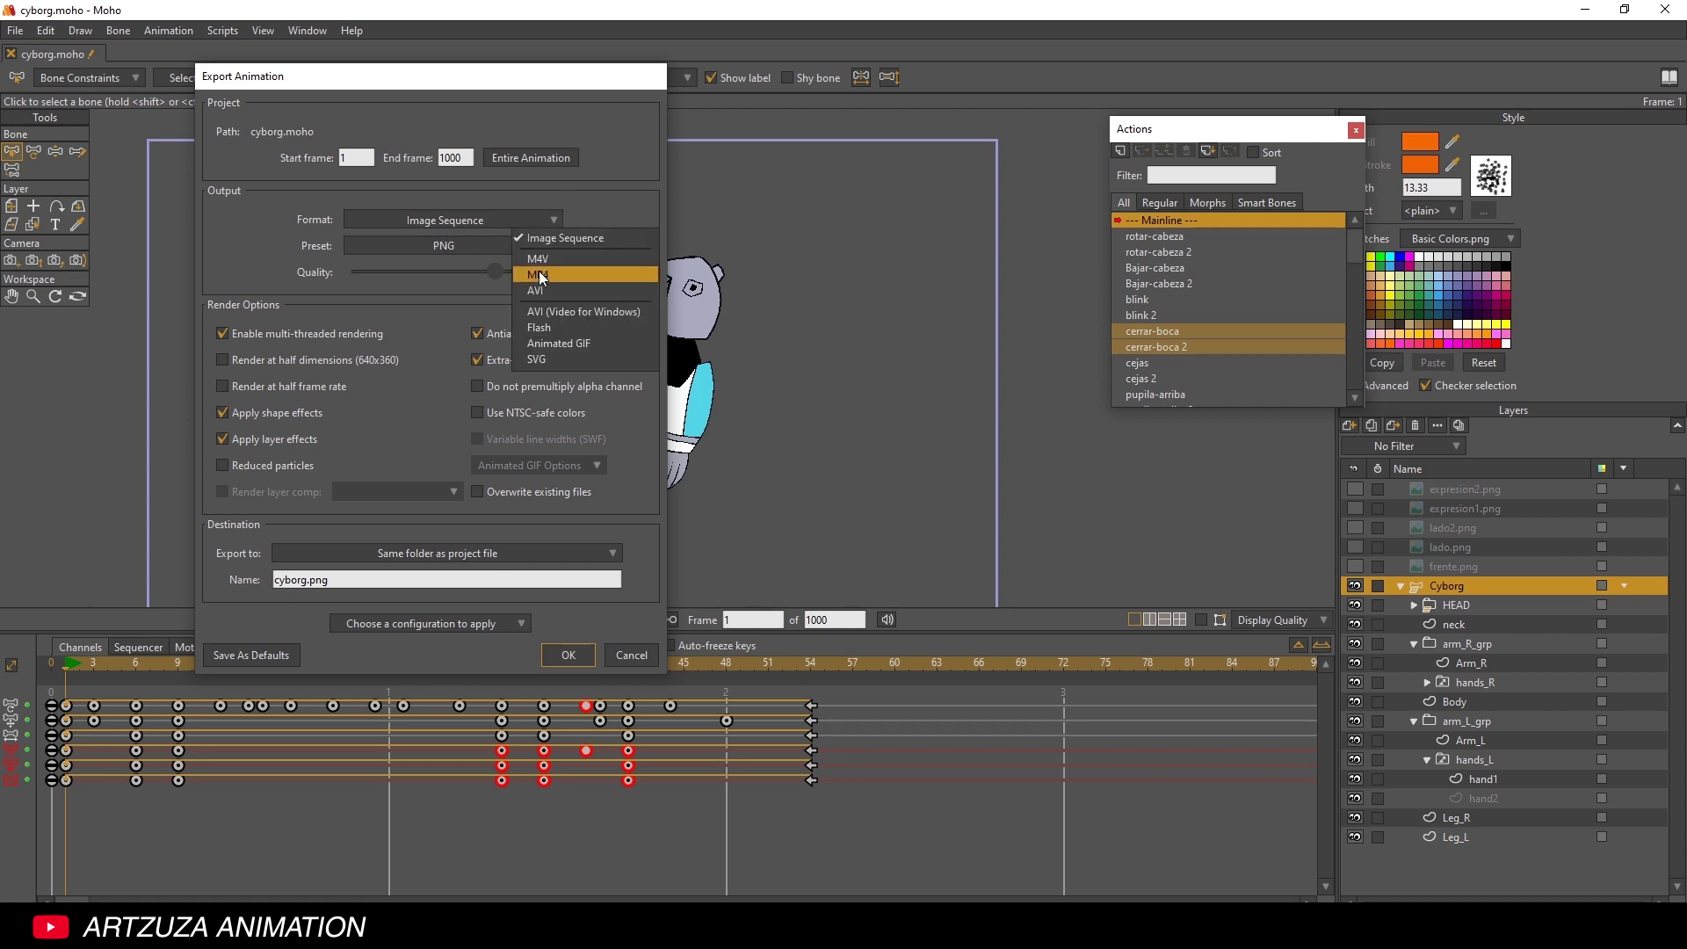
{"action": "left_click", "coordinate": [561, 271]}
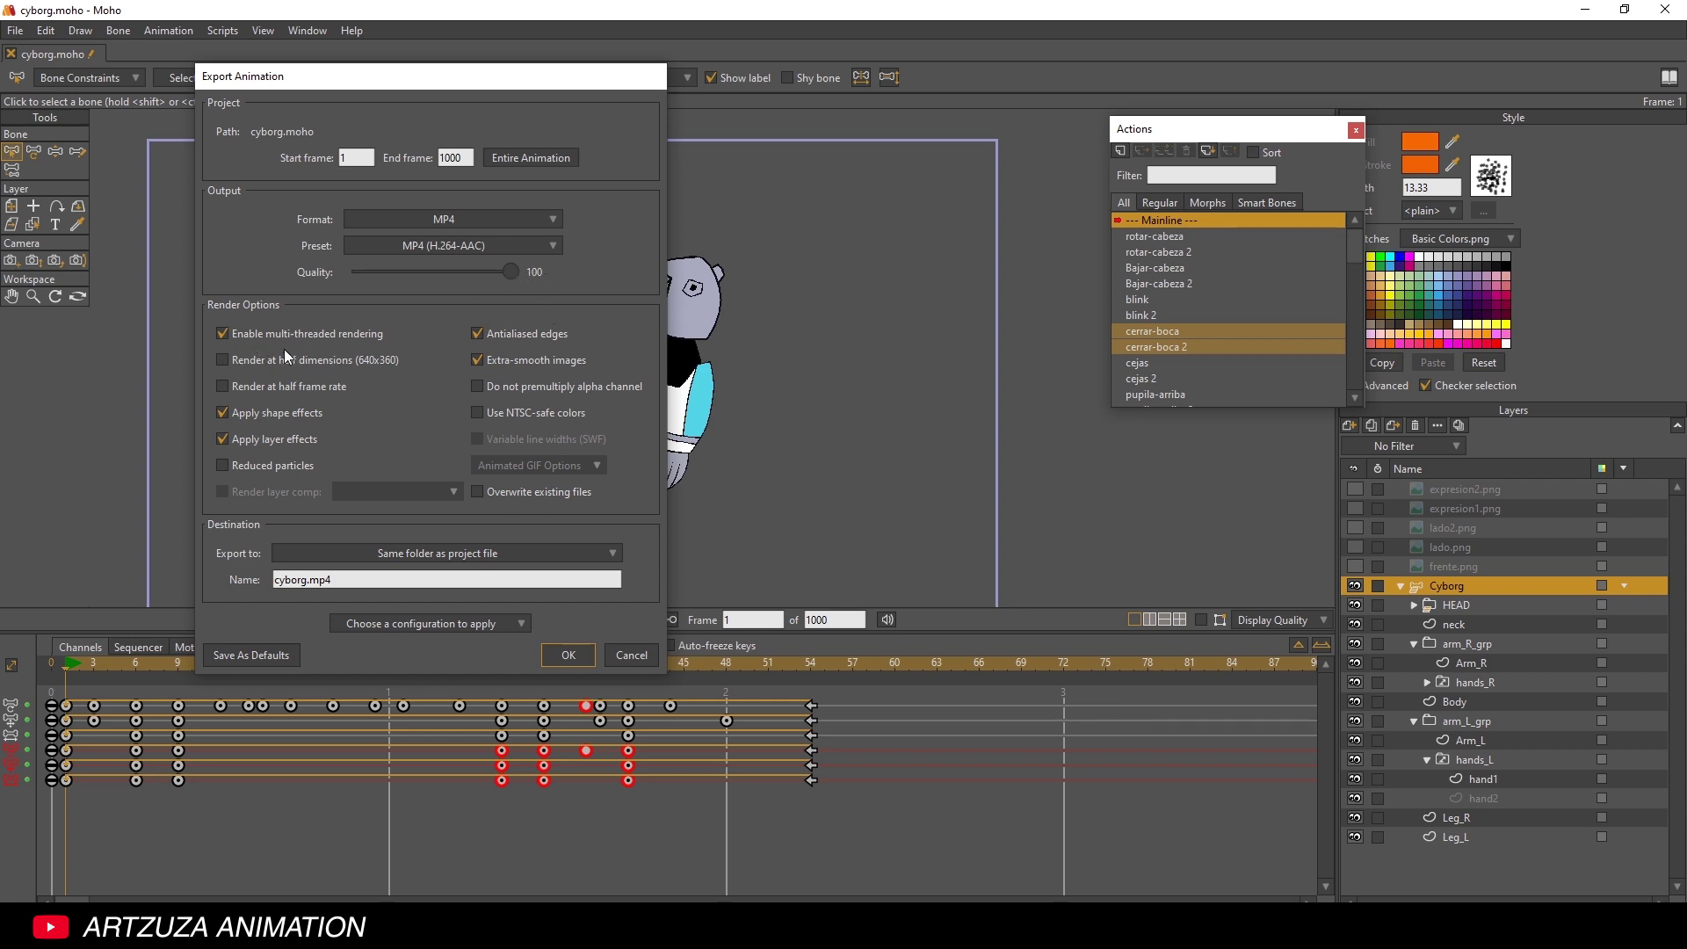
- Set the export range to start at frame 1 and end at frame 200
{"action": "left_click", "coordinate": [343, 159]}
{"action": "key", "text": "Tab"}
{"action": "type", "text": "500"}
{"action": "left_click", "coordinate": [516, 159]}
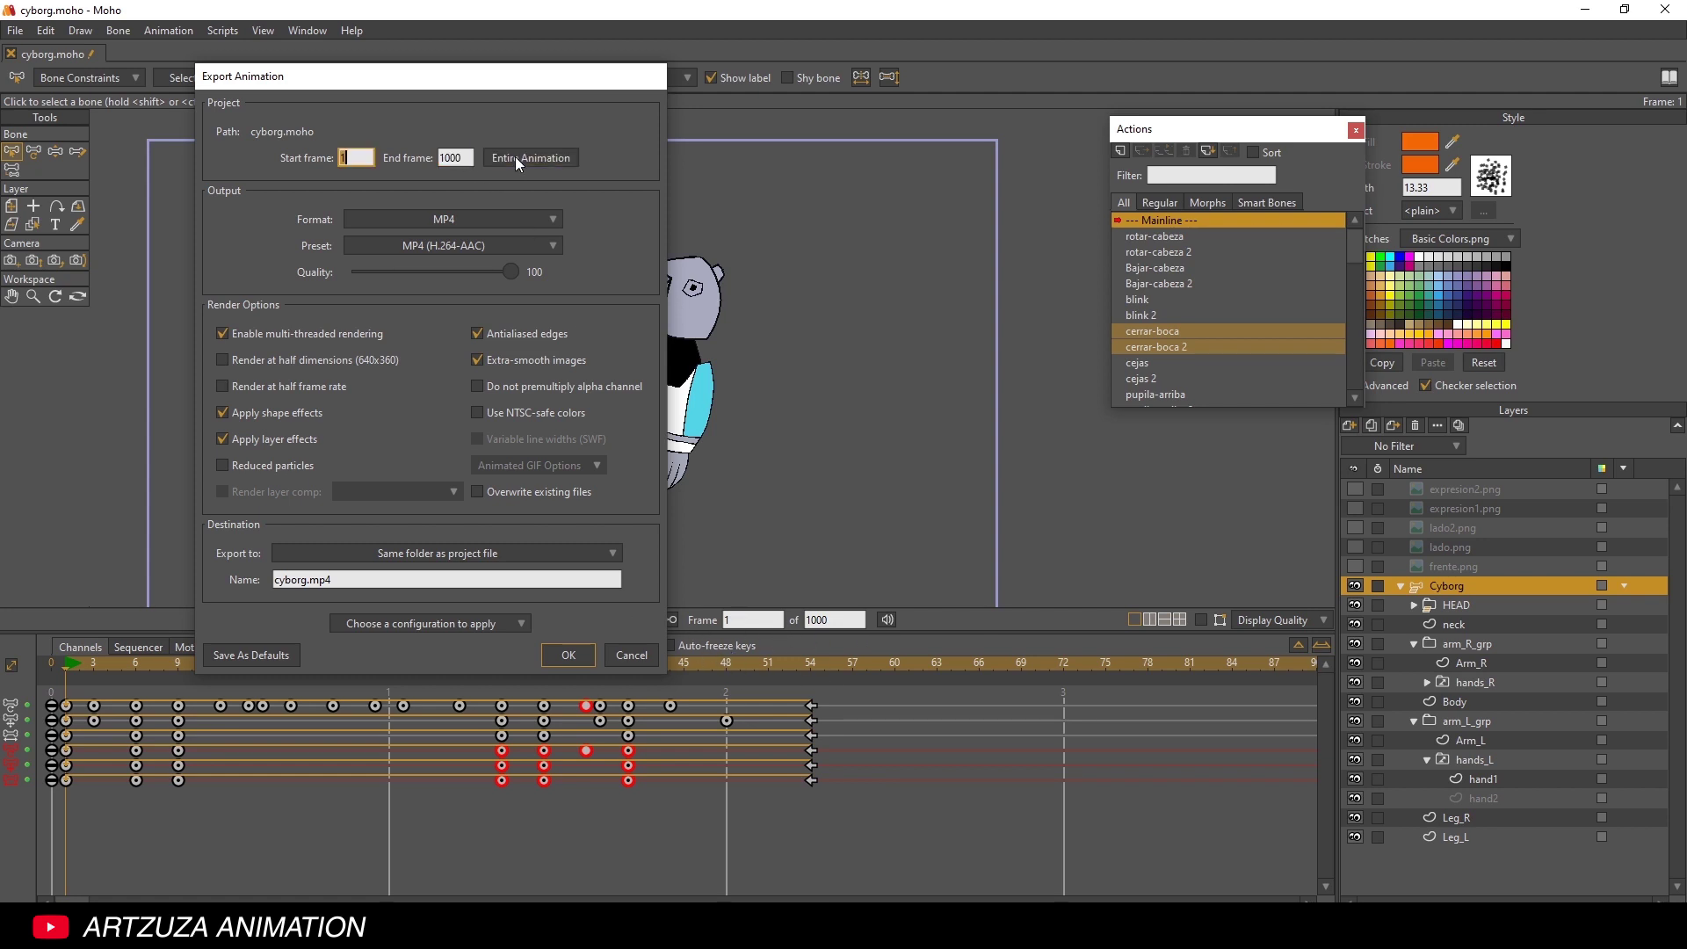
{"action": "double_click", "coordinate": [463, 159]}
{"action": "type", "text": "500"}
{"action": "left_click_drag", "start_coordinate": [461, 161], "coordinate": [411, 155]}
{"action": "type", "text": "200"}
- Open Calculator beside the export settings, multiply 54 by 5, and close it
{"action": "key", "text": "XF86Calculator"}
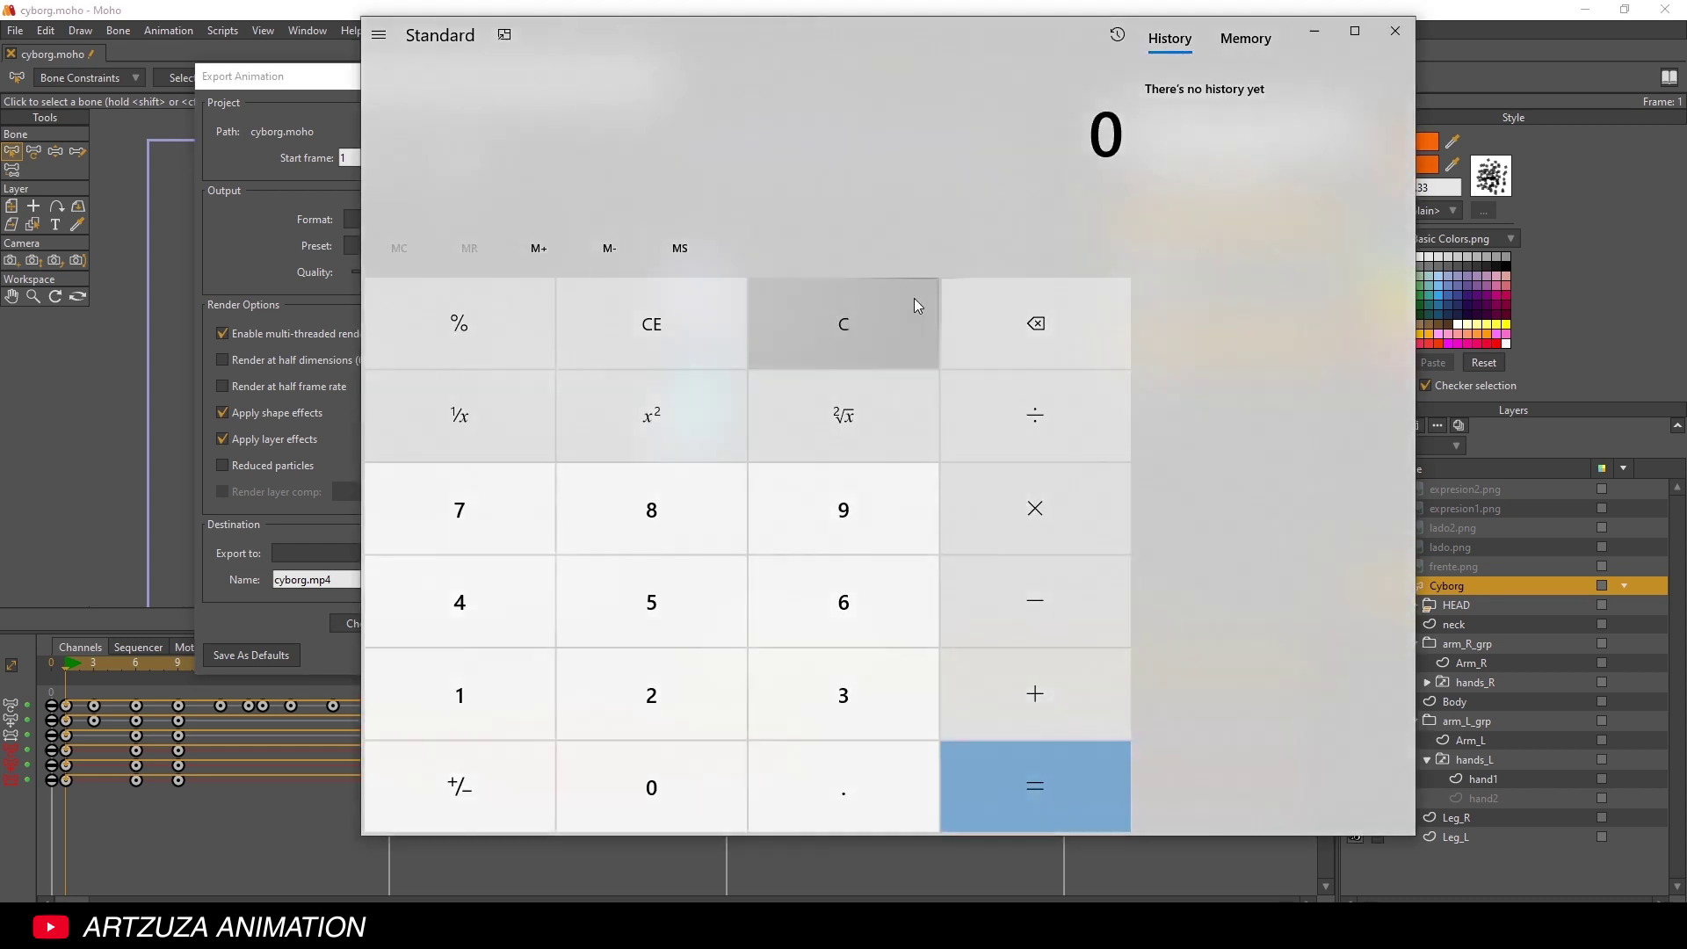
{"action": "left_click_drag", "start_coordinate": [1021, 60], "coordinate": [1252, 82]}
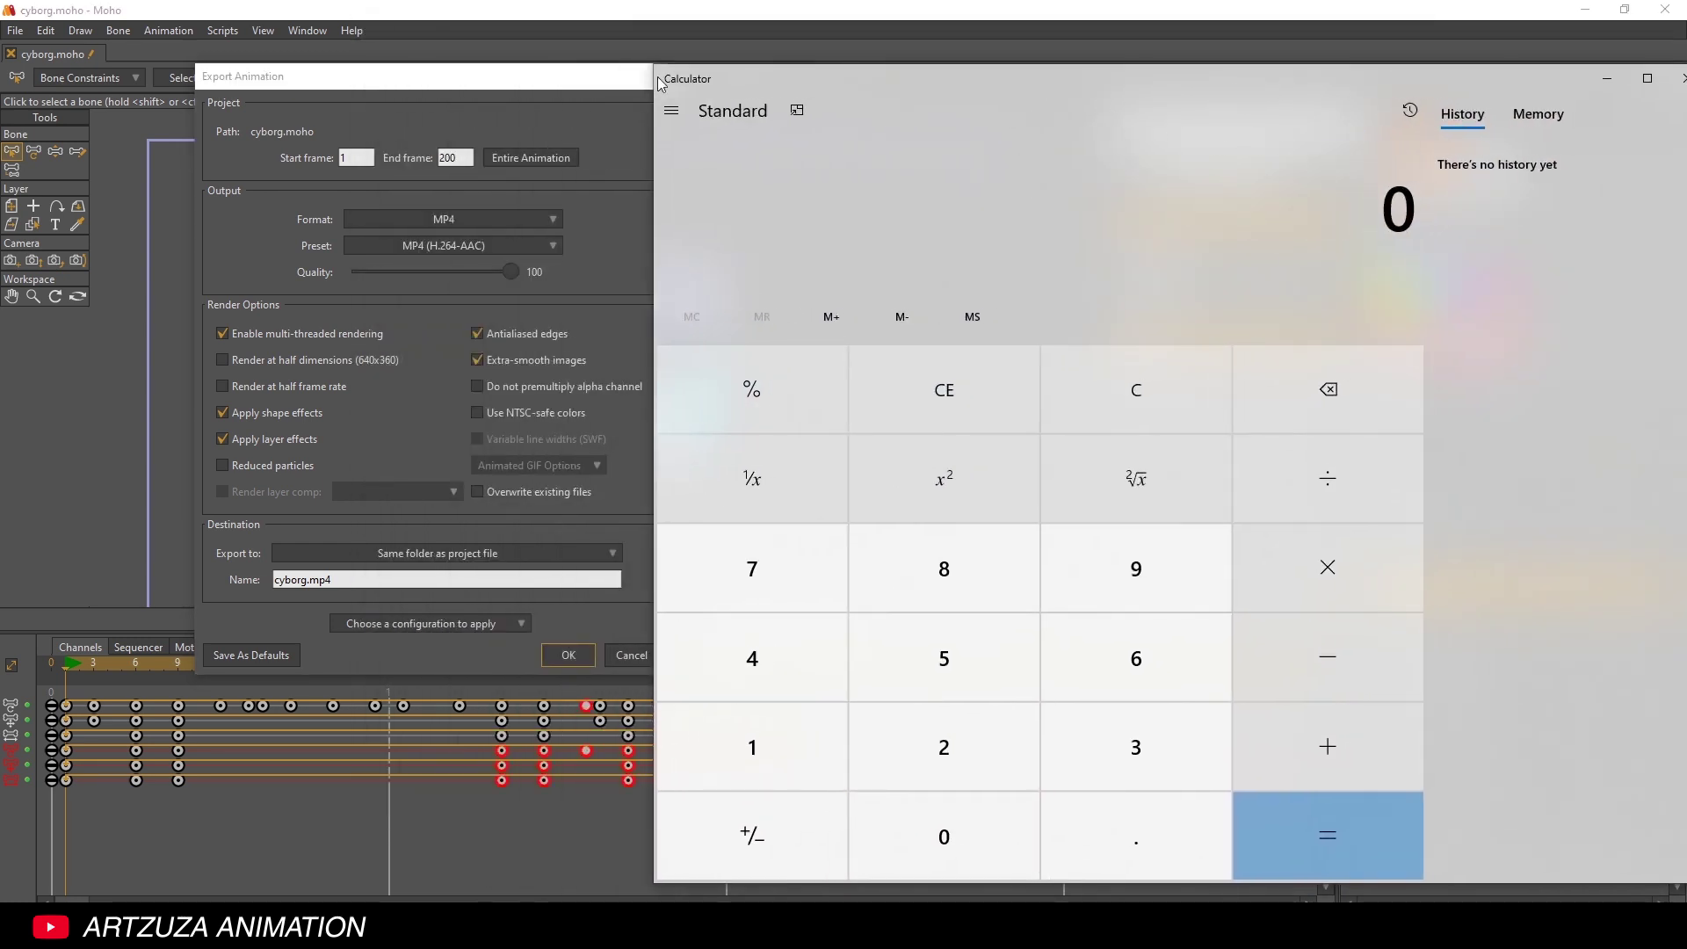
{"action": "left_click_drag", "start_coordinate": [614, 81], "coordinate": [558, 81]}
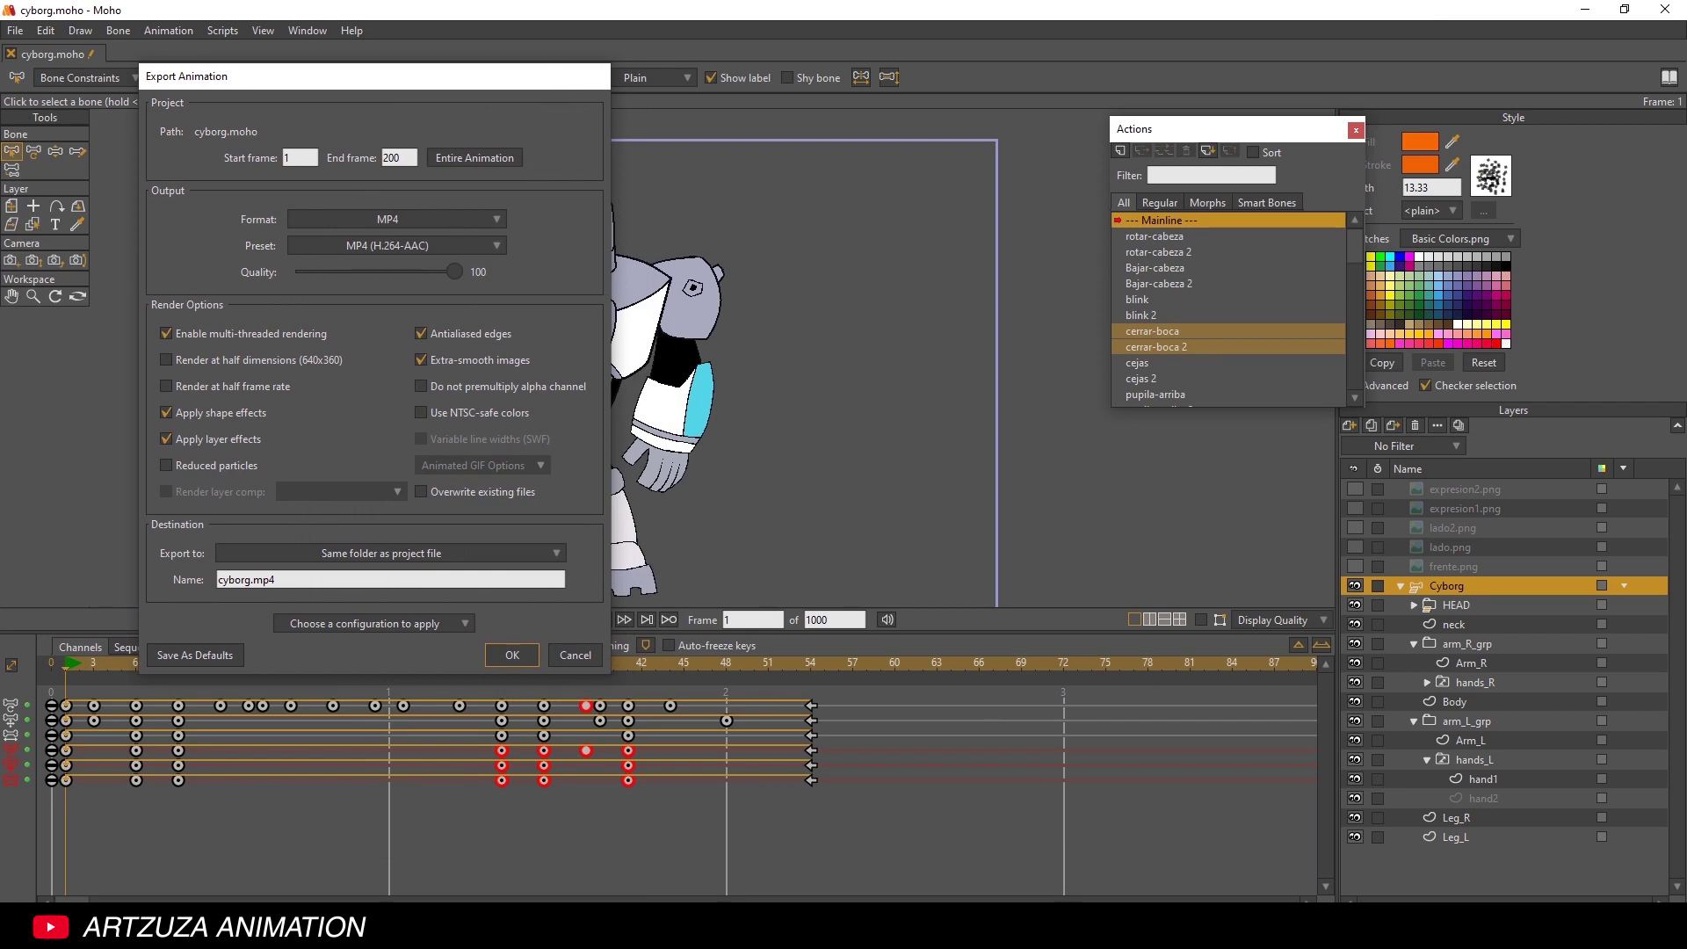
{"action": "key", "text": "alt+Tab"}
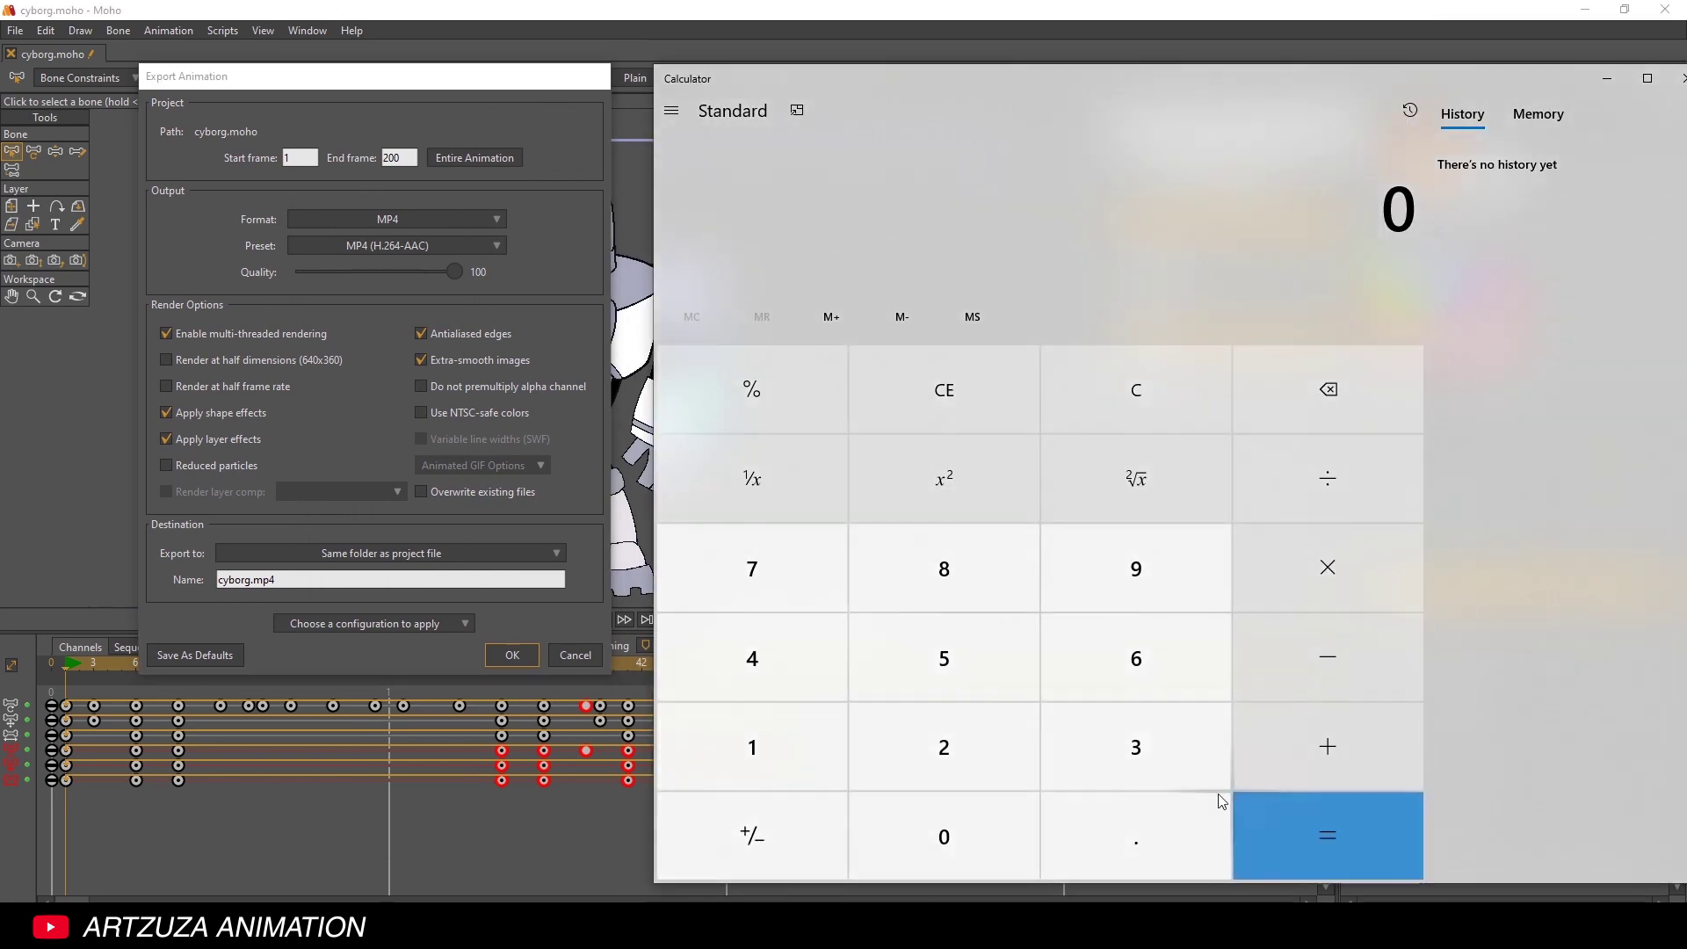
{"action": "left_click", "coordinate": [969, 674]}
{"action": "left_click", "coordinate": [733, 656]}
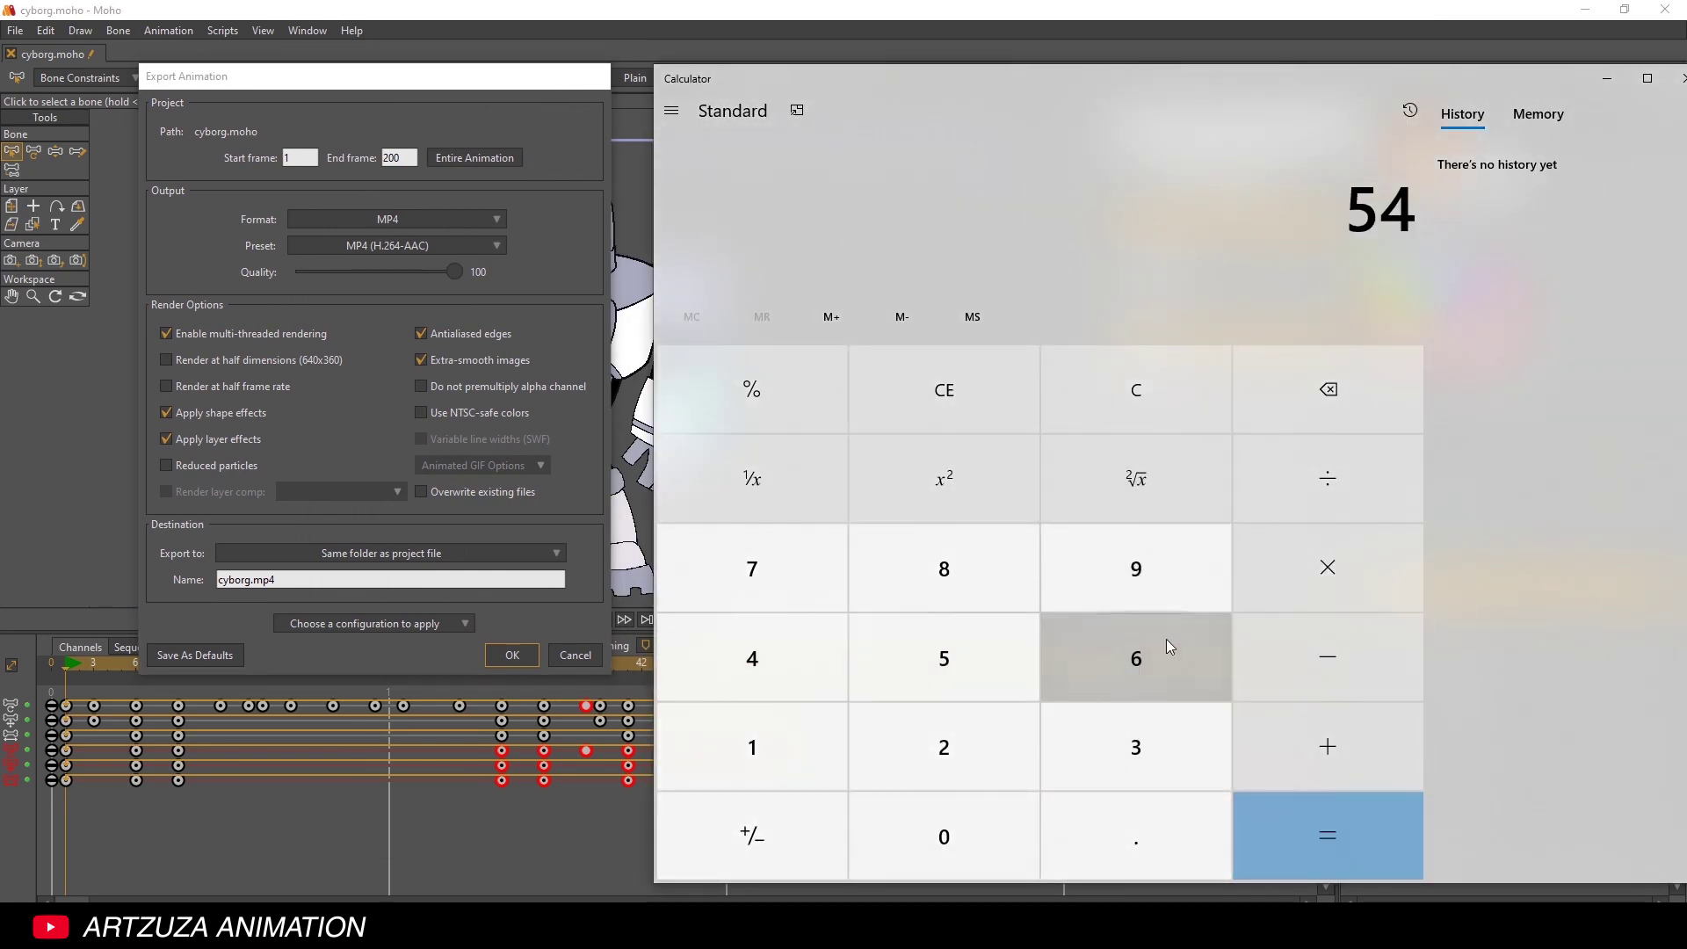
{"action": "left_click", "coordinate": [1324, 576]}
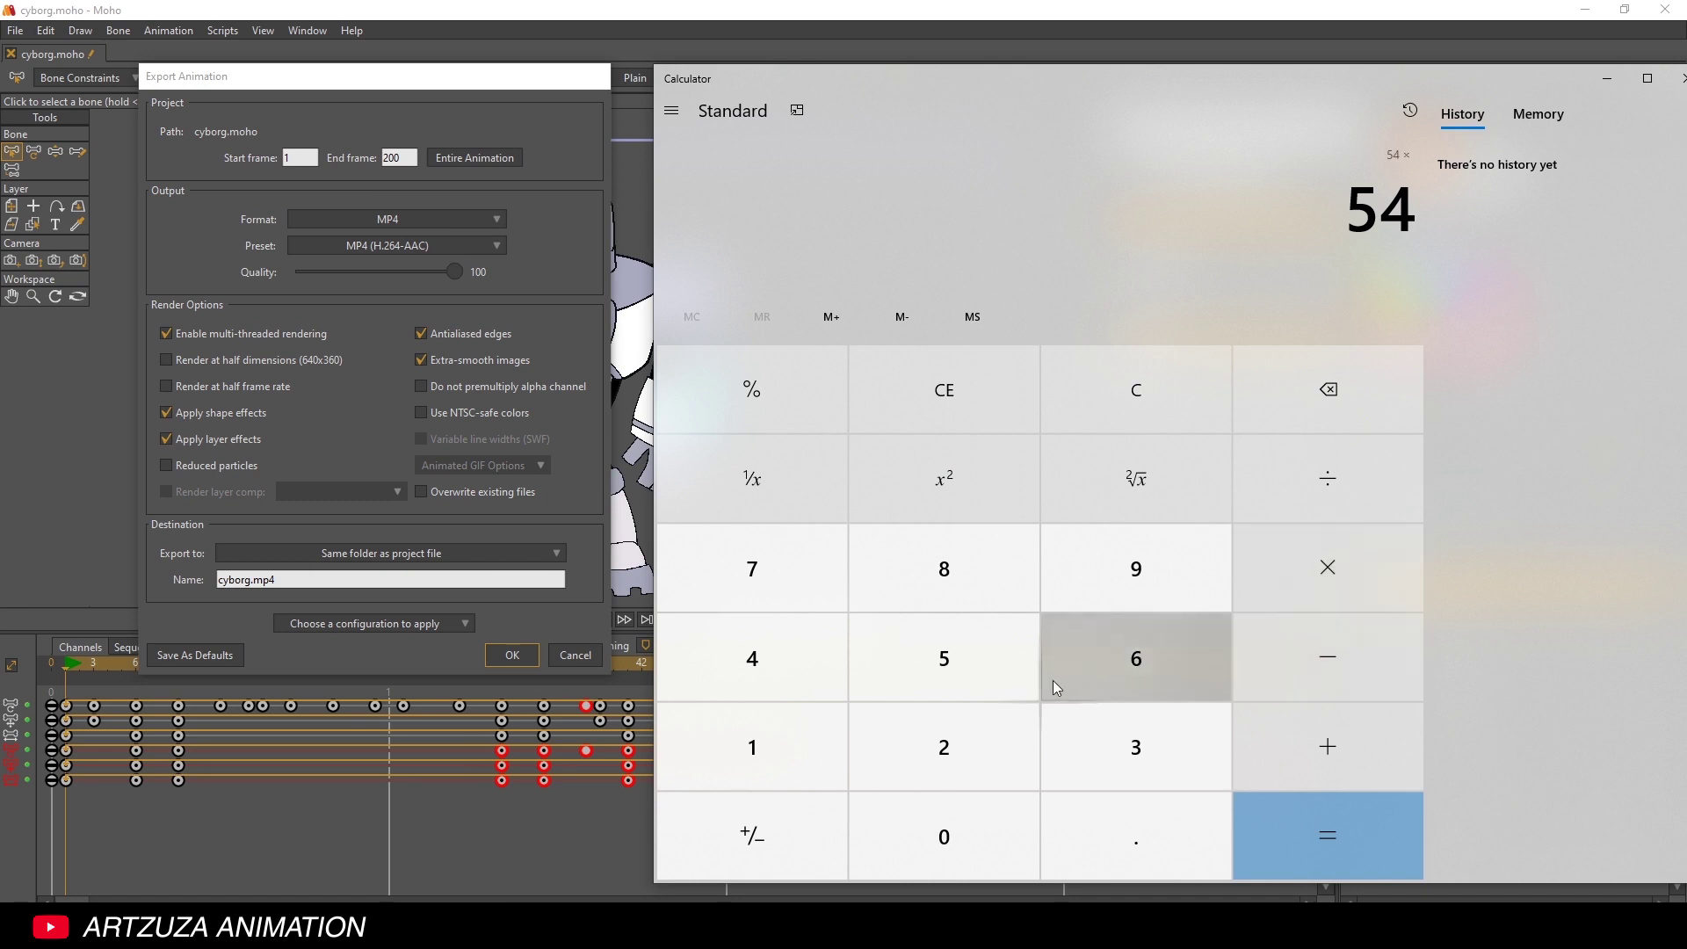
{"action": "left_click", "coordinate": [978, 660]}
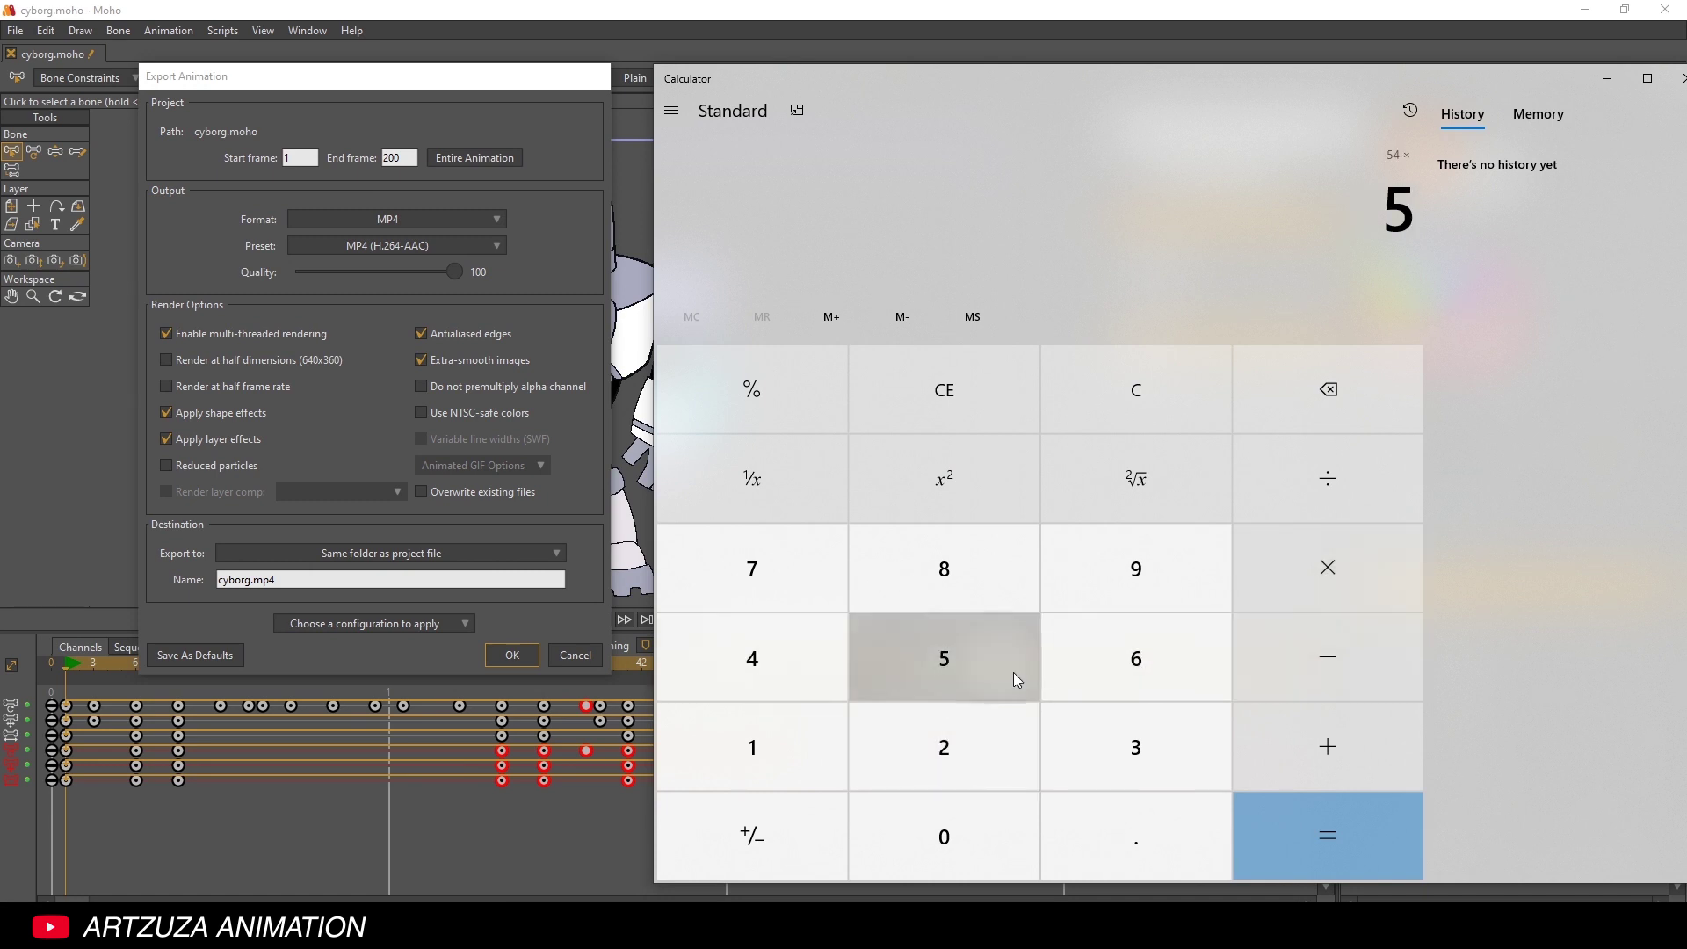
{"action": "left_click", "coordinate": [1356, 848]}
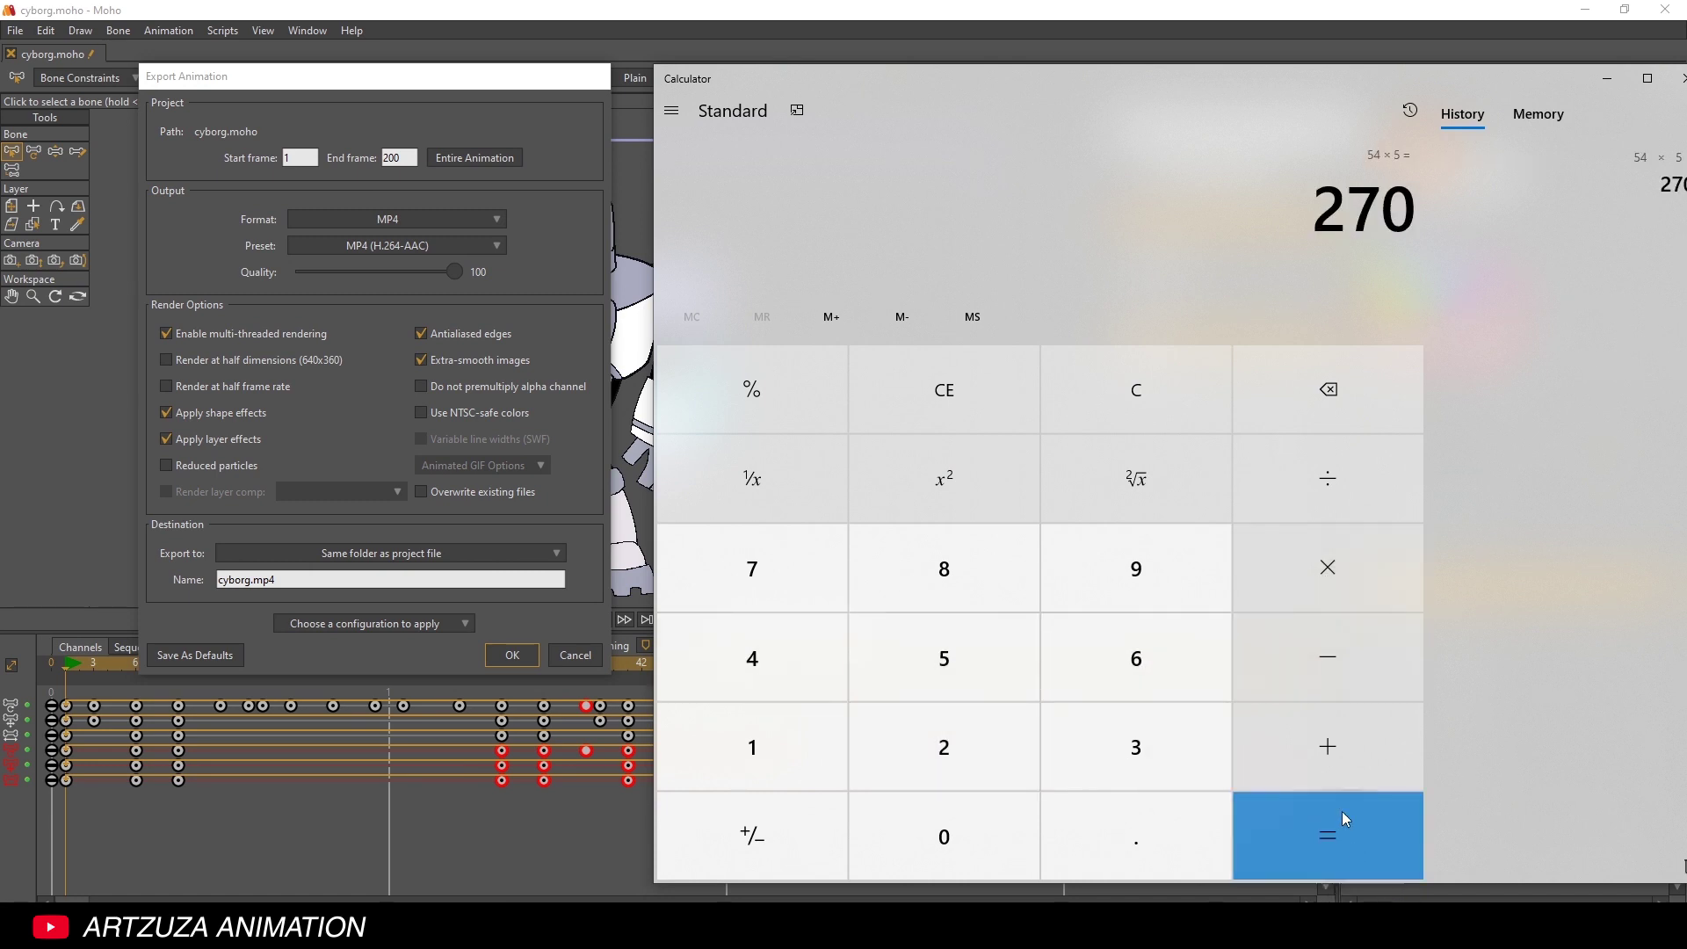
{"action": "left_click", "coordinate": [1678, 79]}
- Set the export's end frame to 270 and start the MP4 export
{"action": "double_click", "coordinate": [408, 157]}
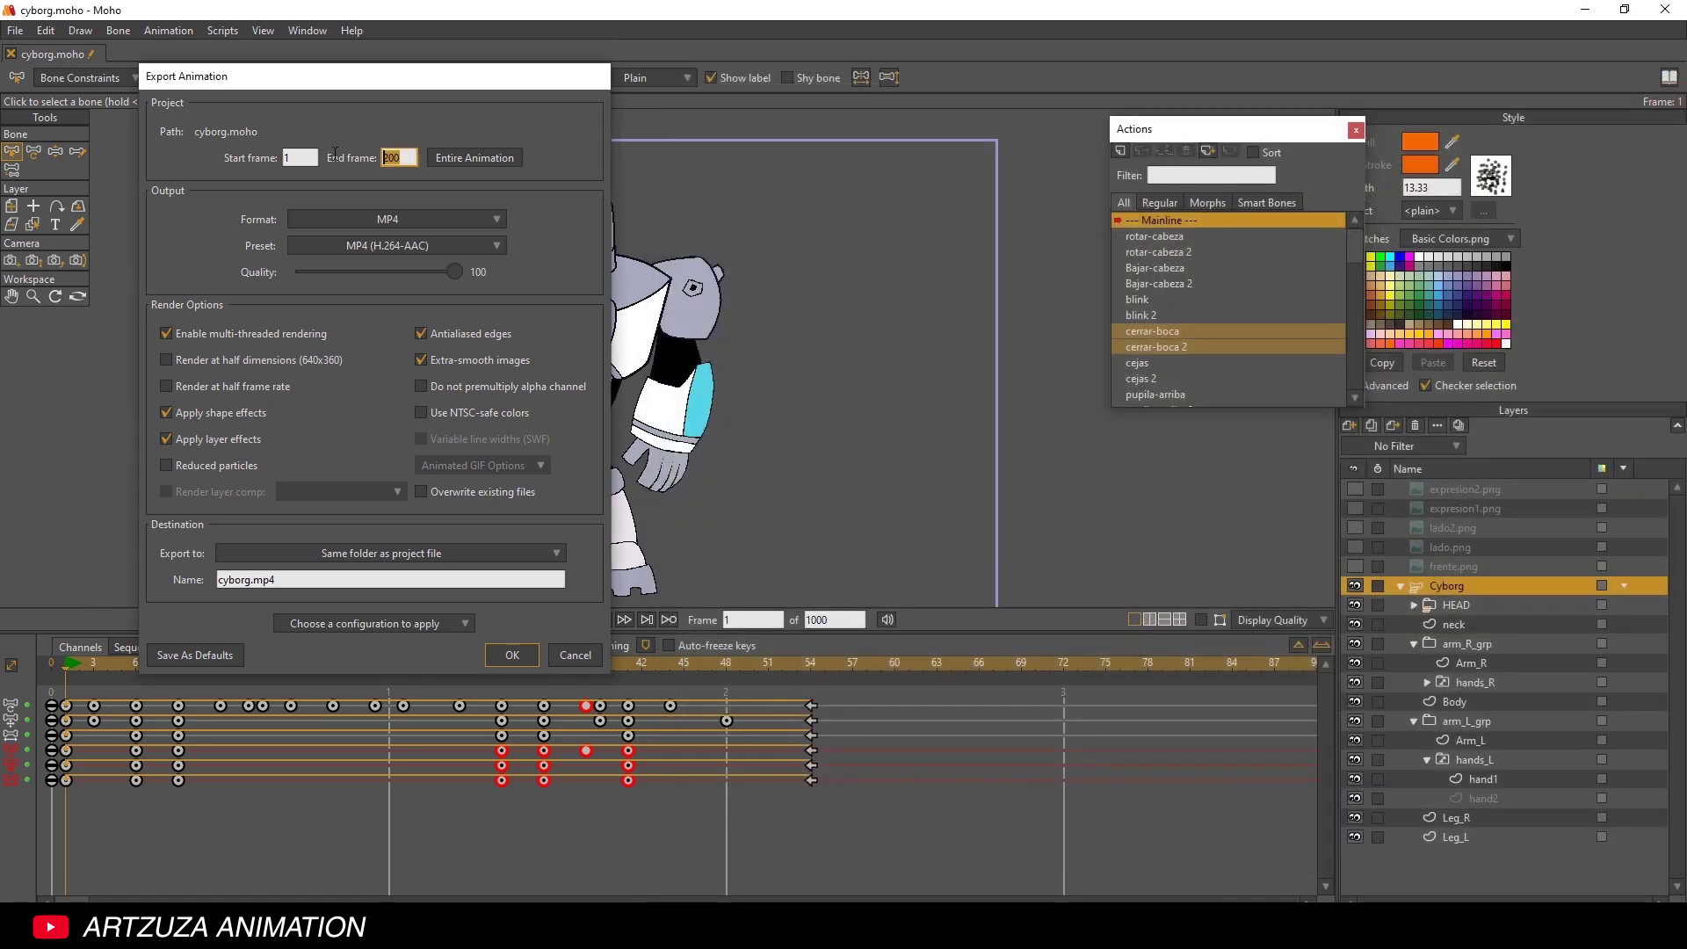
{"action": "type", "text": "2"}
{"action": "left_click", "coordinate": [514, 655]}
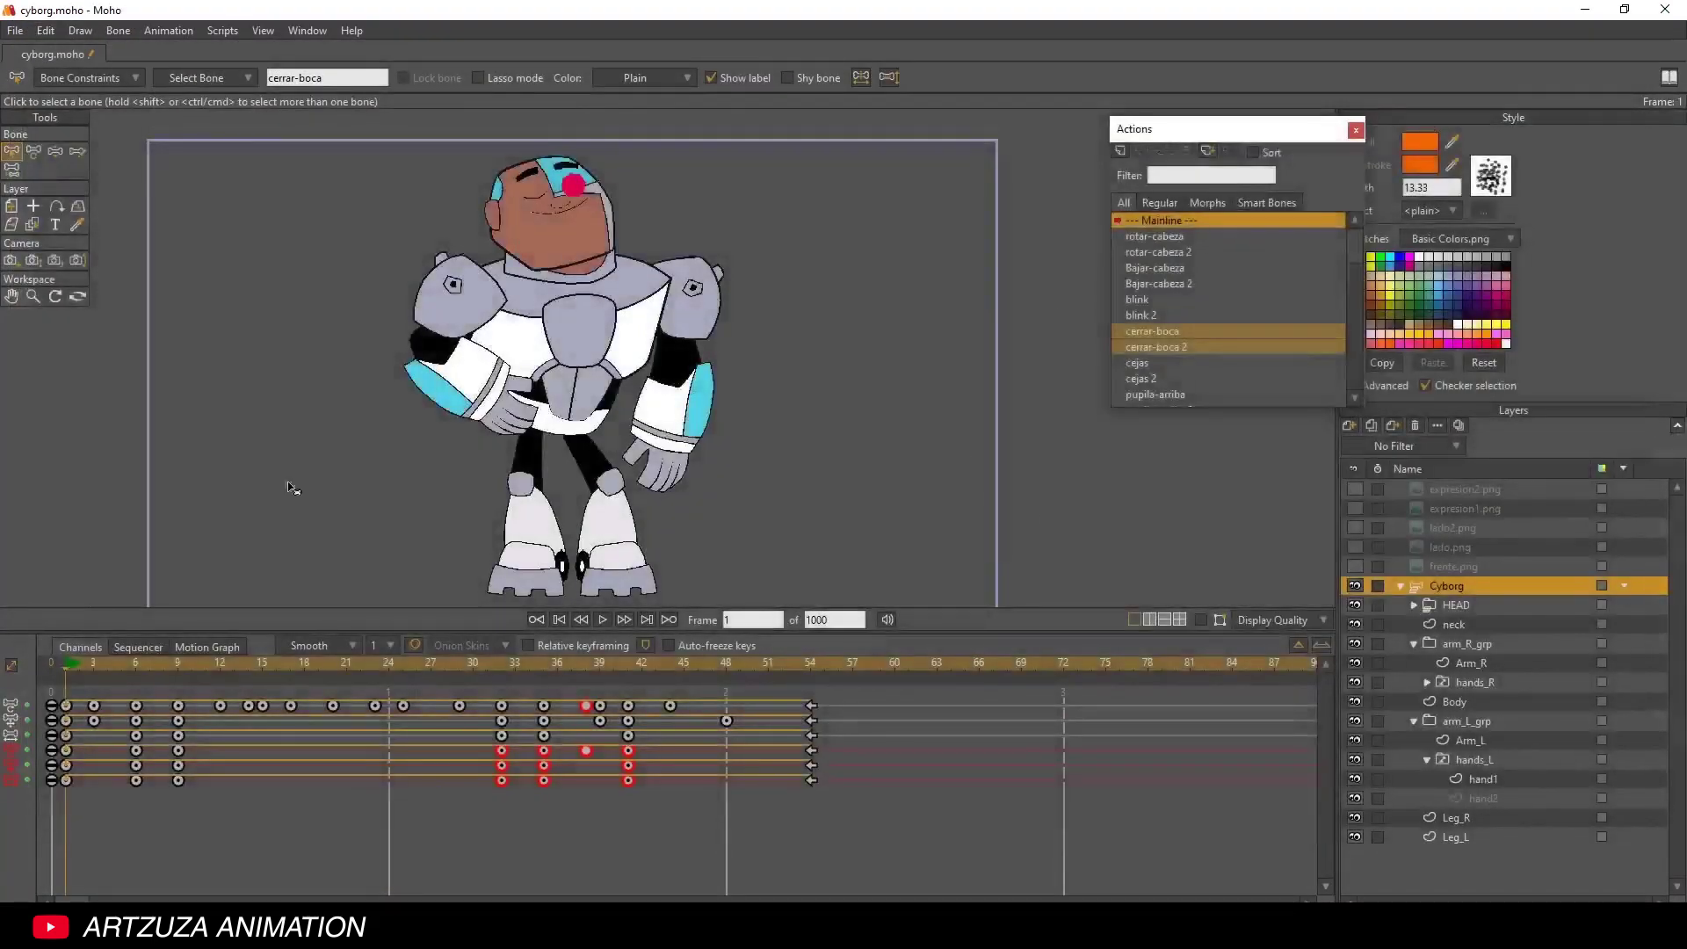
- Examine Cyborg's face up close while moving from frame 1 to frame 12
{"action": "scroll", "coordinate": [555, 296], "scroll_direction": "up", "scroll_amount": 5}
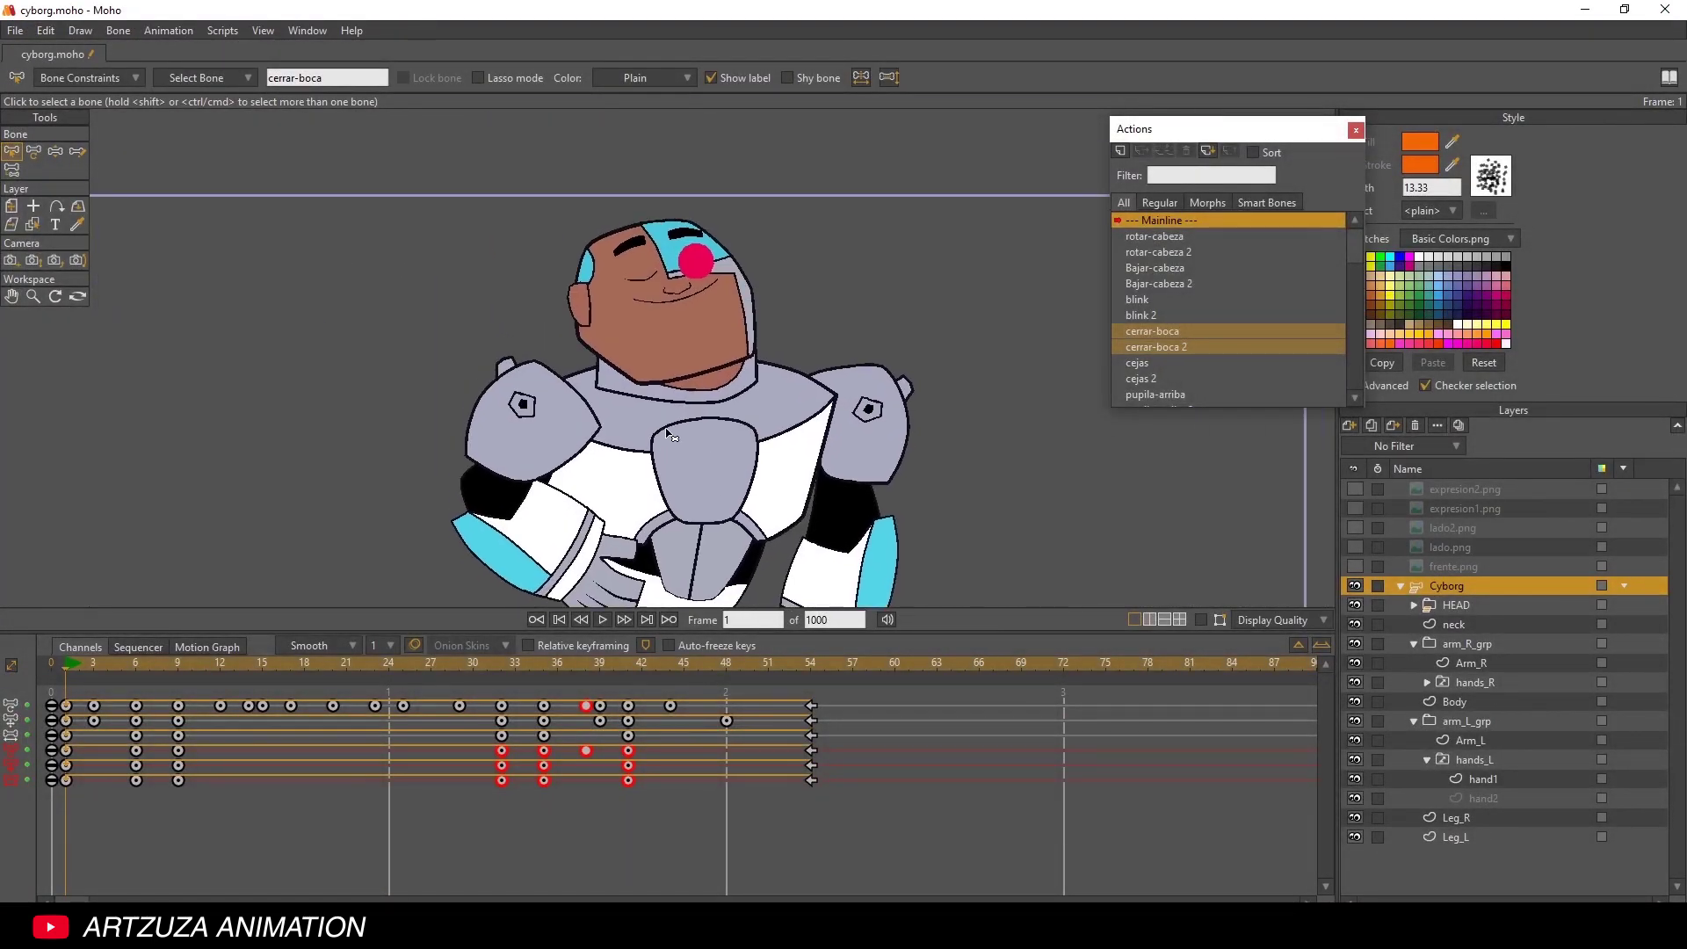
{"action": "left_click_drag", "start_coordinate": [642, 422], "coordinate": [605, 403]}
{"action": "scroll", "coordinate": [553, 348], "scroll_direction": "up", "scroll_amount": 3}
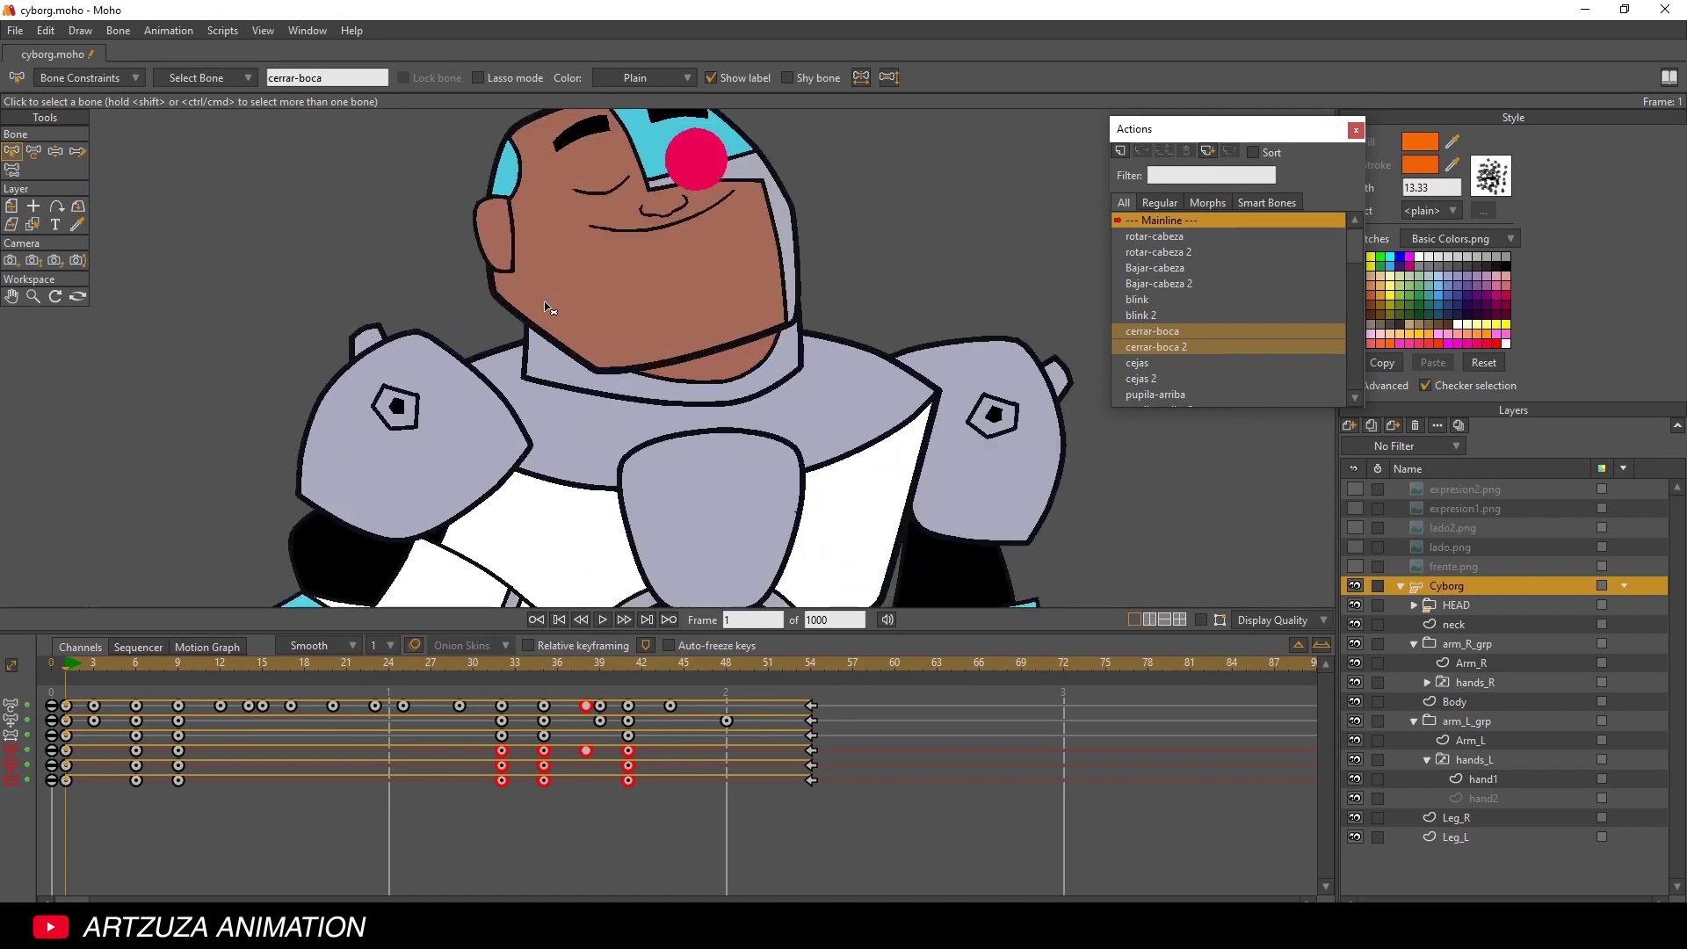
{"action": "left_click_drag", "start_coordinate": [542, 320], "coordinate": [521, 375]}
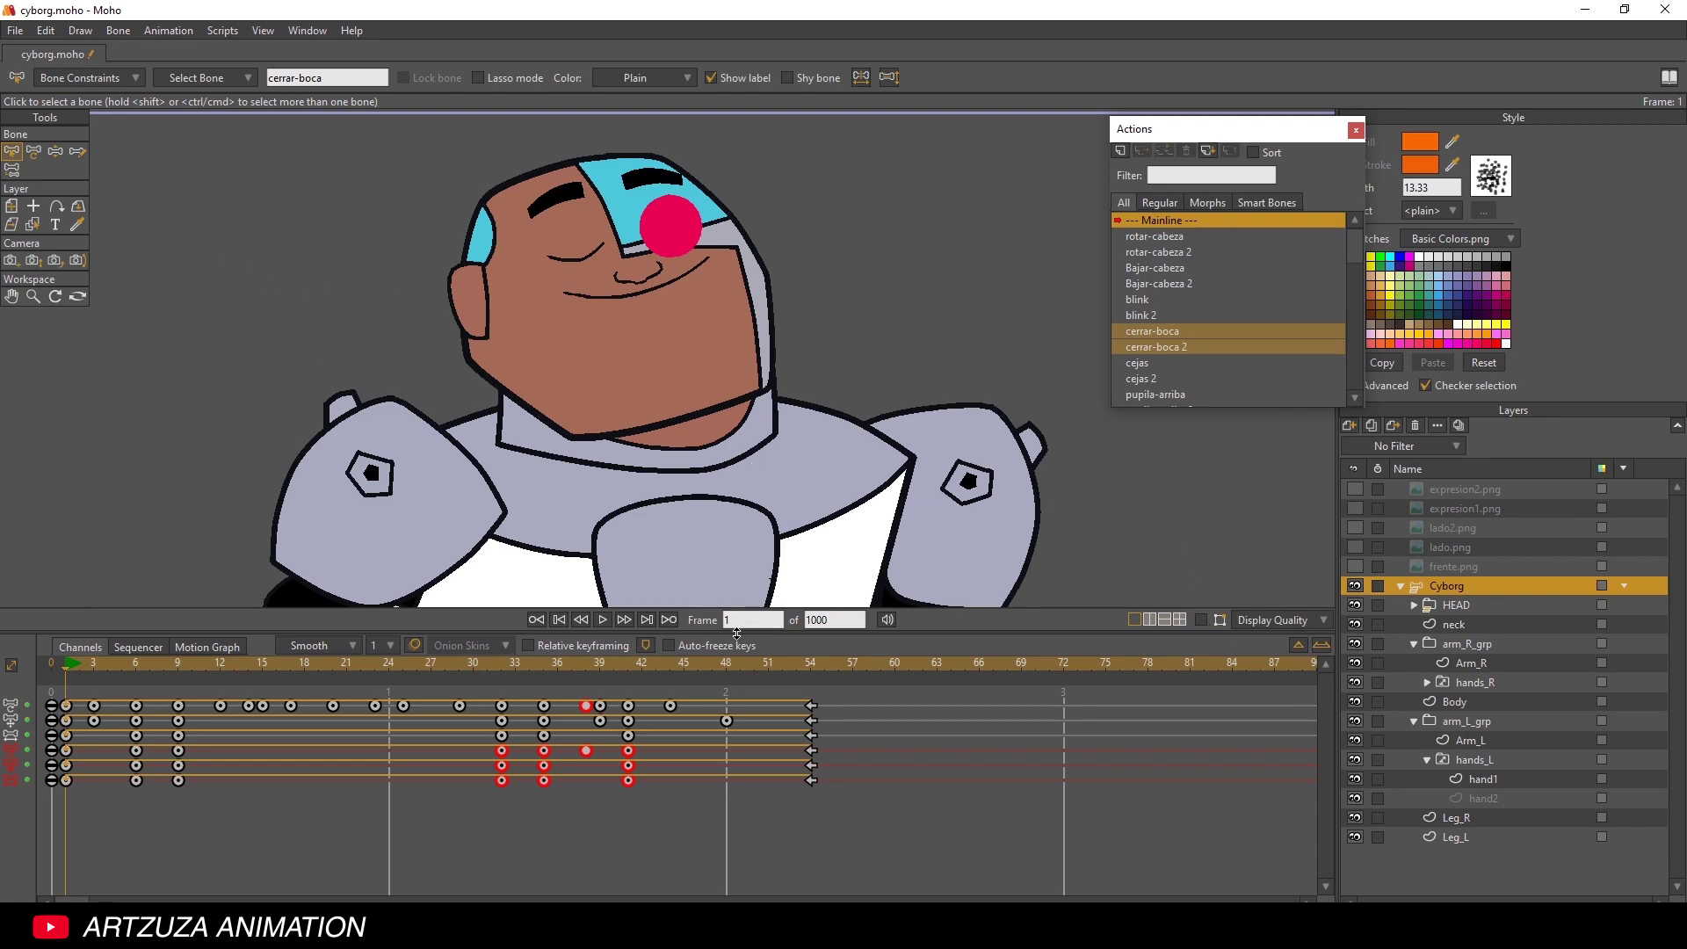
{"action": "left_click_drag", "start_coordinate": [95, 657], "coordinate": [220, 667]}
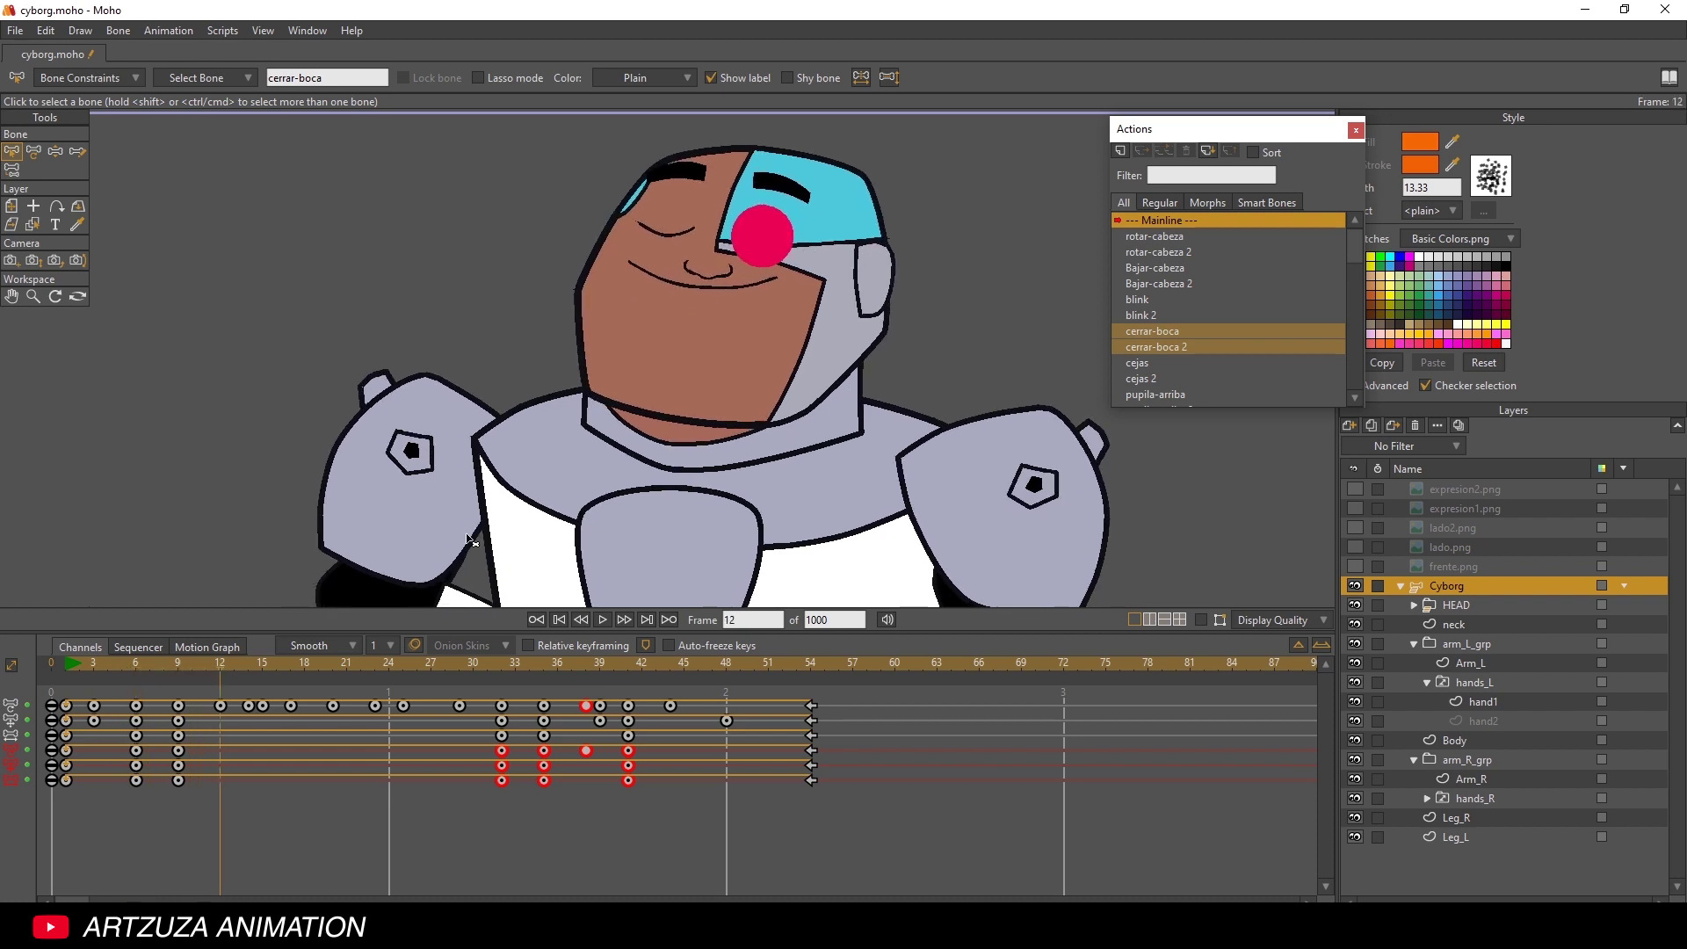
- Show the bones and use Manipulate Bones to tilt the cejas bone far left at frame 3
{"action": "left_click", "coordinate": [1199, 620]}
{"action": "scroll", "coordinate": [503, 379], "scroll_direction": "up", "scroll_amount": 3}
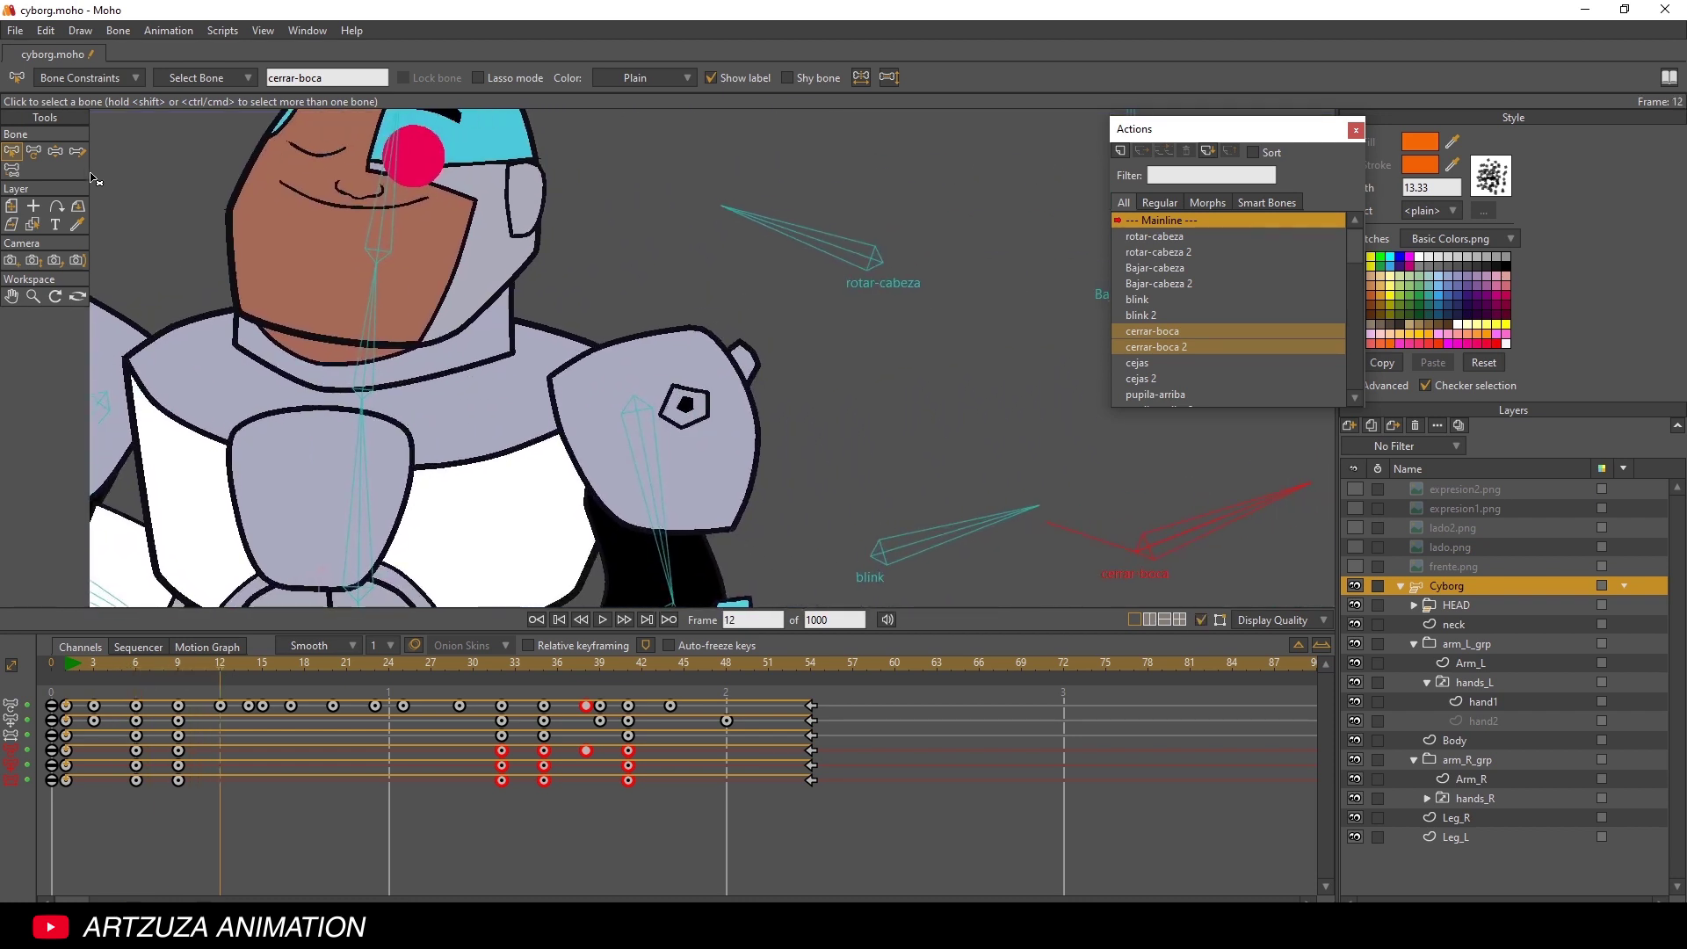
{"action": "left_click", "coordinate": [55, 151]}
{"action": "left_click_drag", "start_coordinate": [725, 382], "coordinate": [756, 419]}
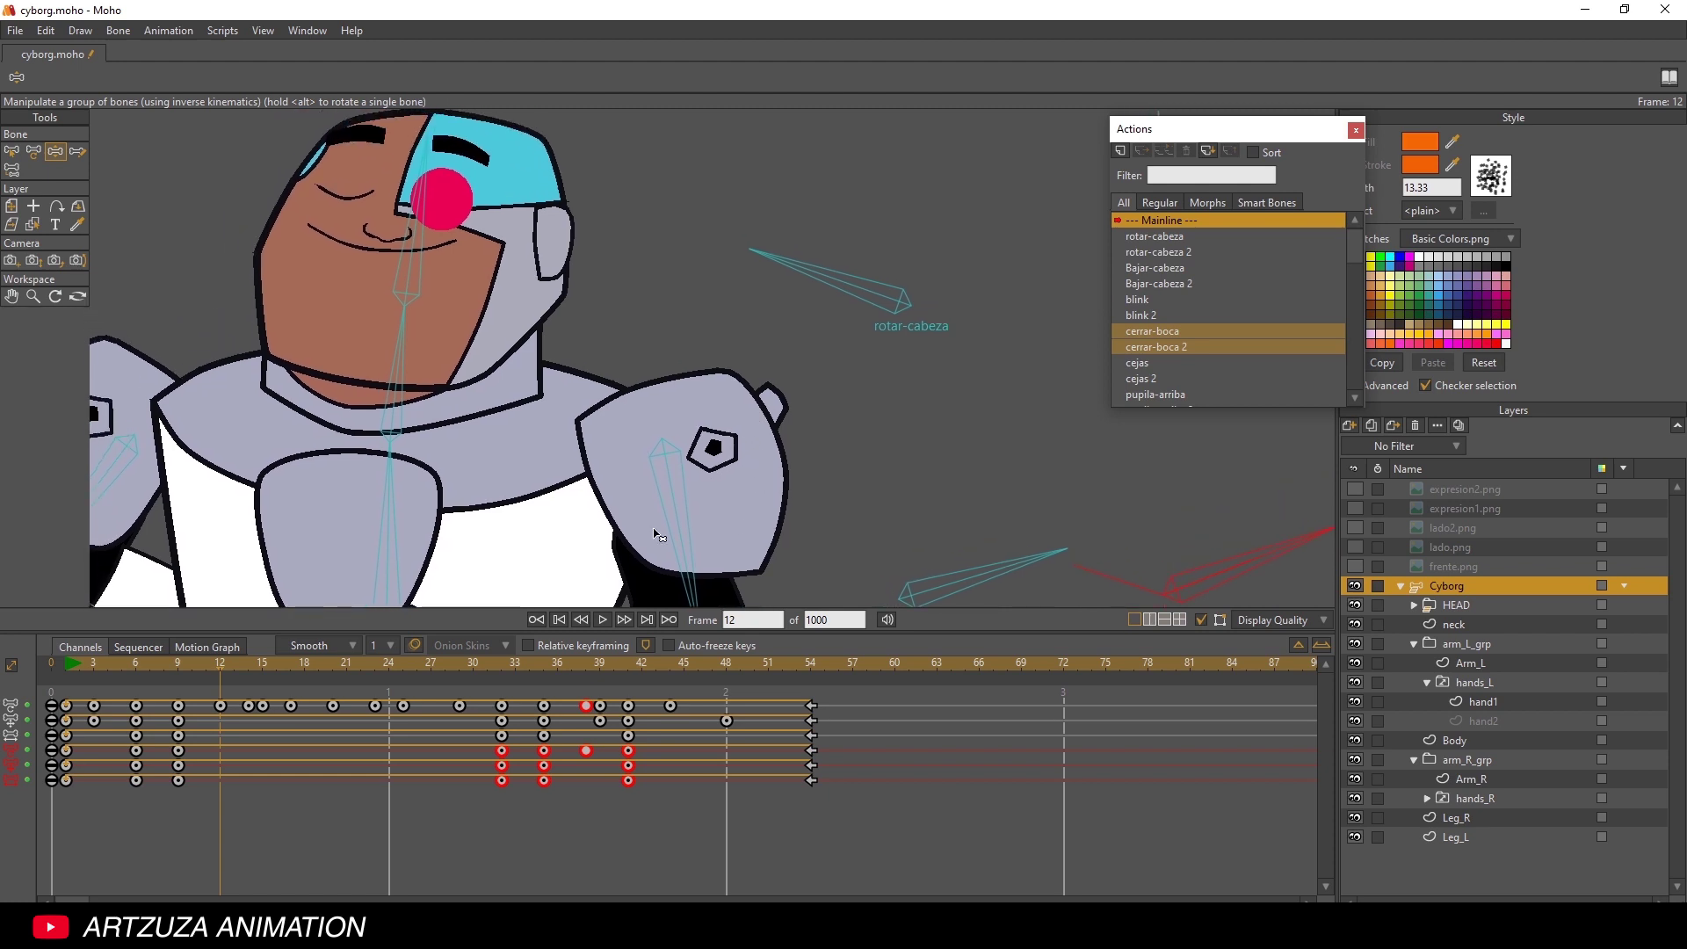
{"action": "left_click_drag", "start_coordinate": [734, 319], "coordinate": [658, 353]}
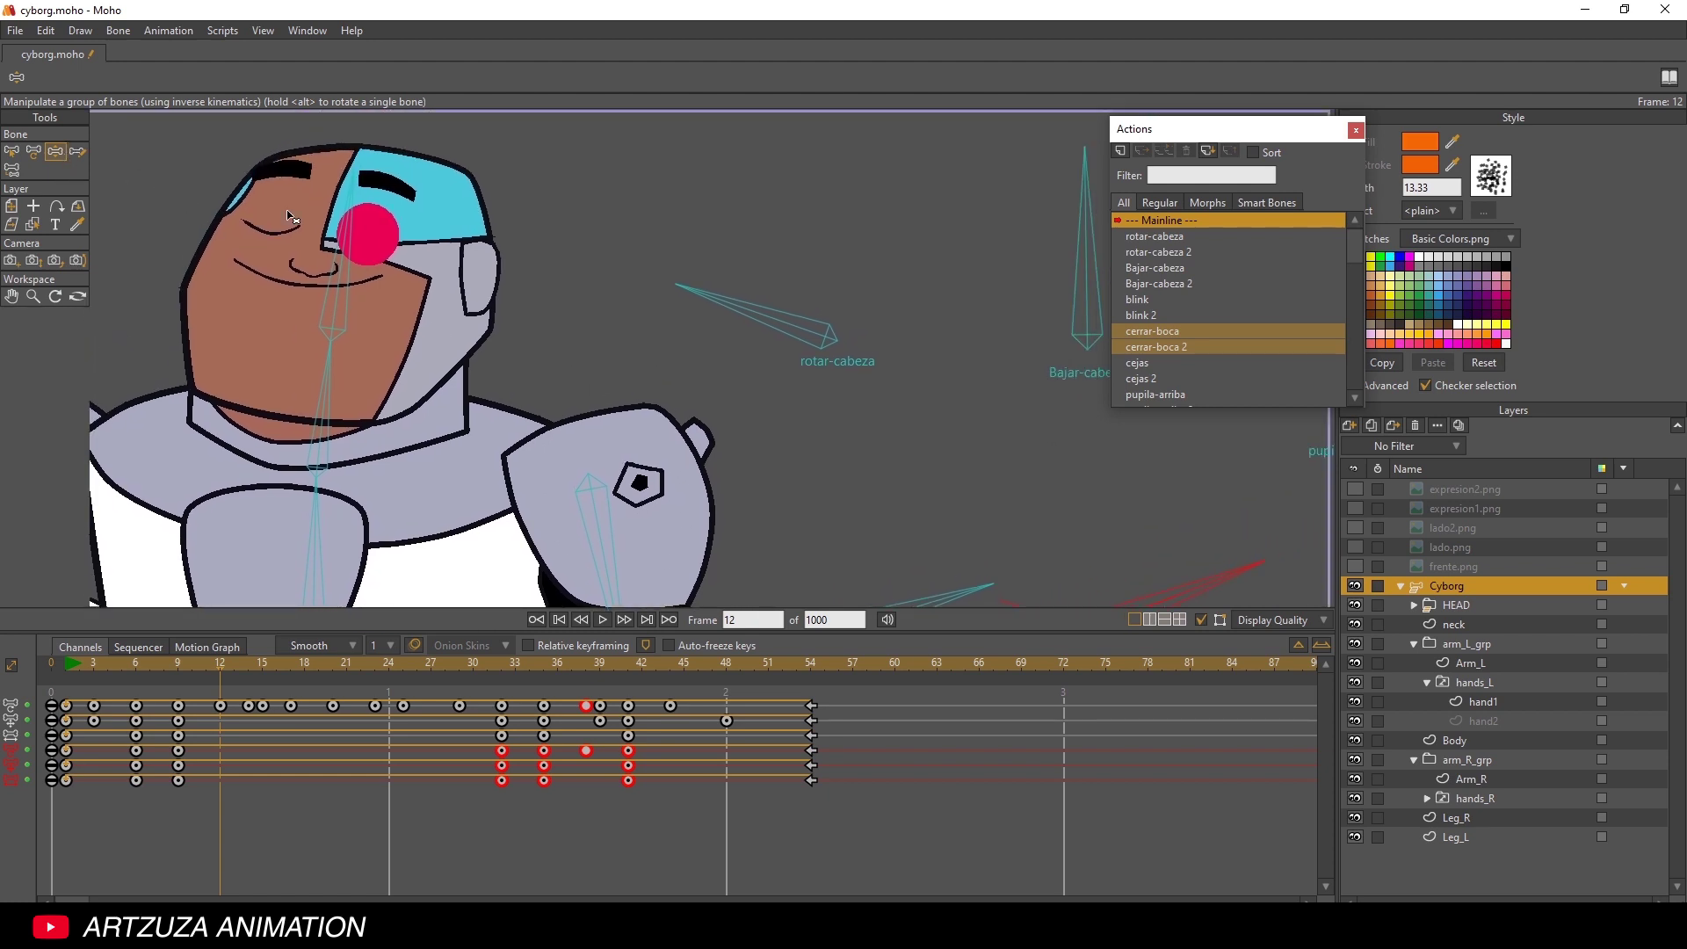
{"action": "scroll", "coordinate": [290, 216], "scroll_direction": "down", "scroll_amount": 4}
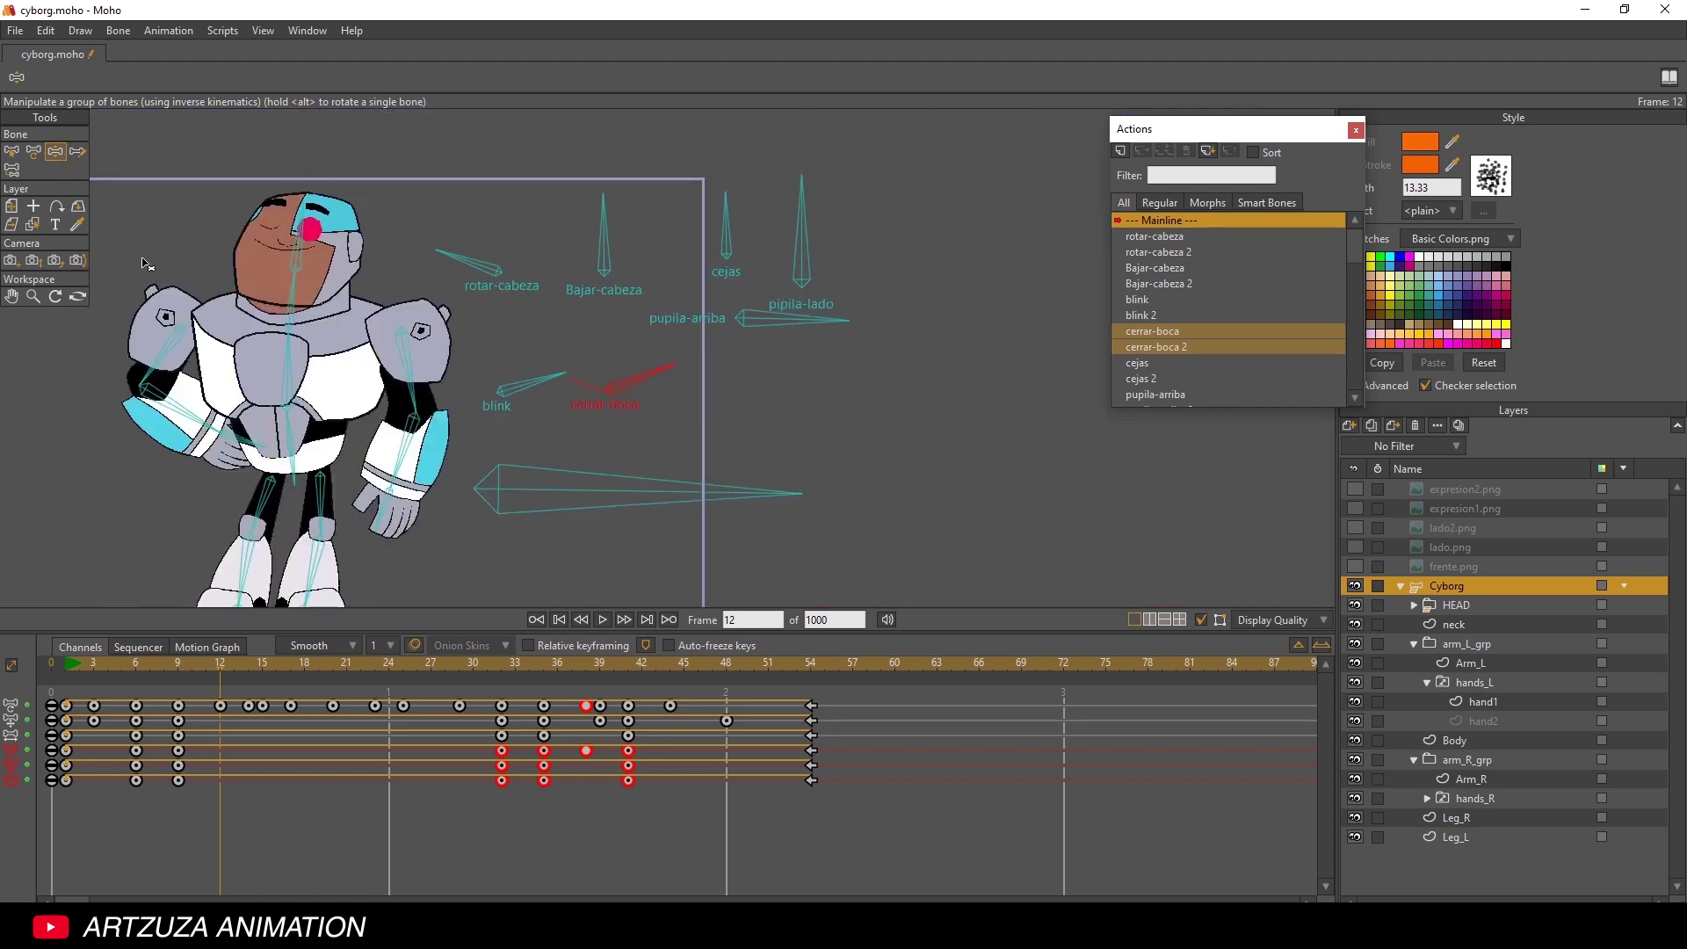
{"action": "scroll", "coordinate": [310, 209], "scroll_direction": "up", "scroll_amount": 2}
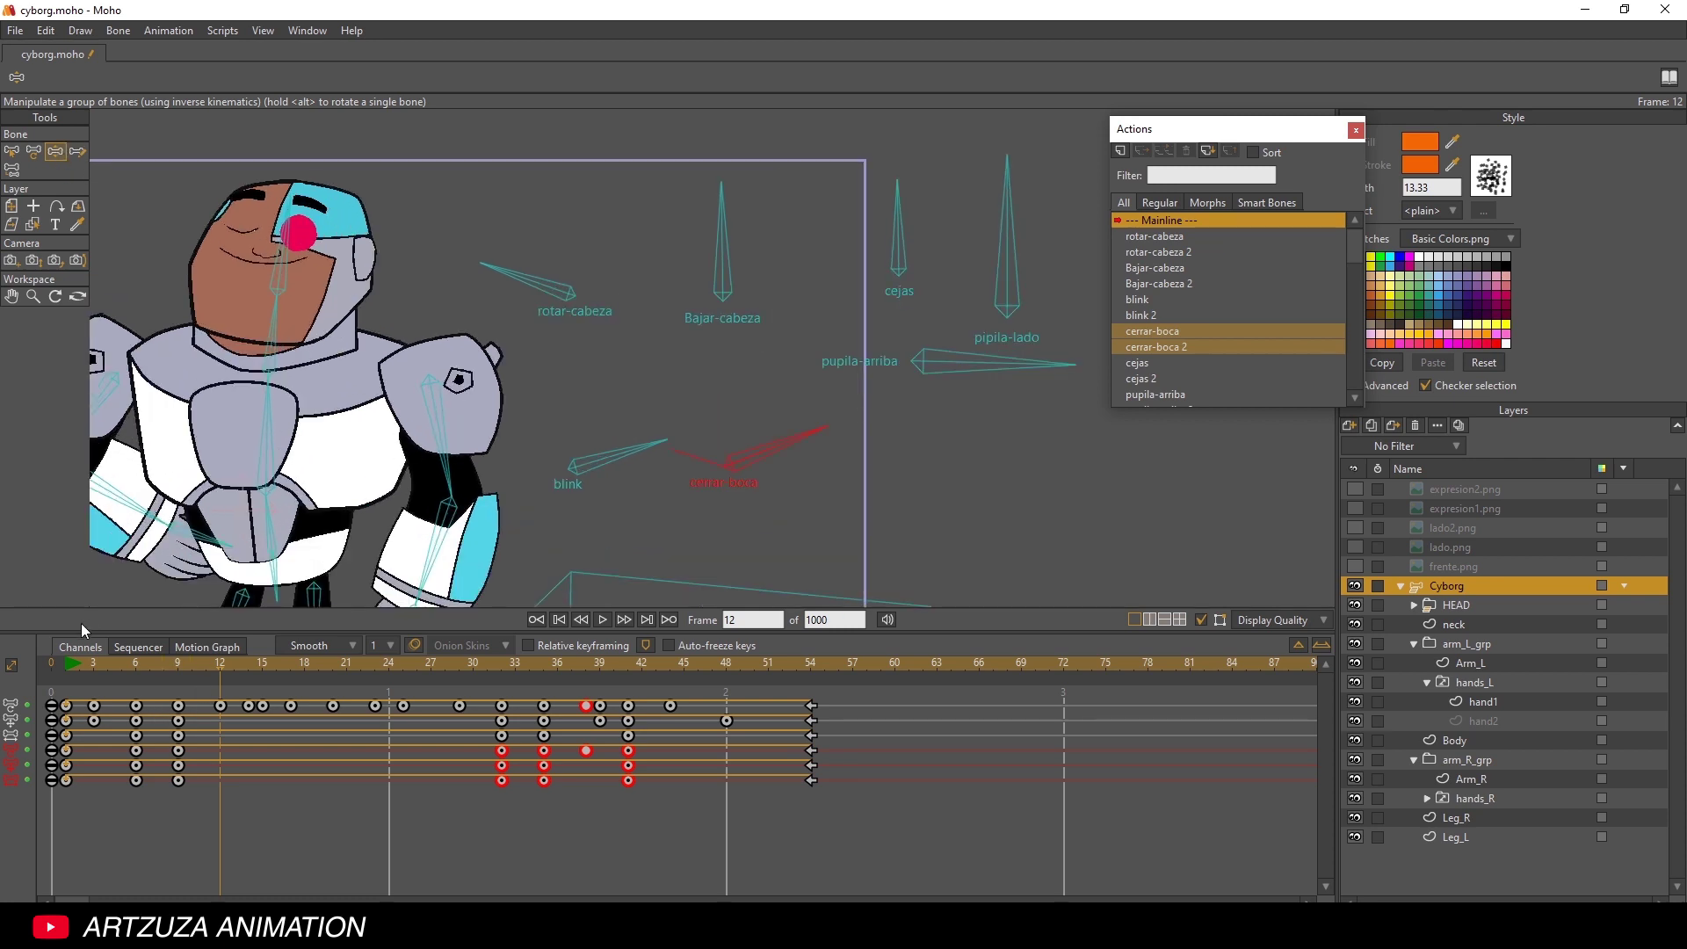
{"action": "left_click_drag", "start_coordinate": [70, 660], "coordinate": [93, 665]}
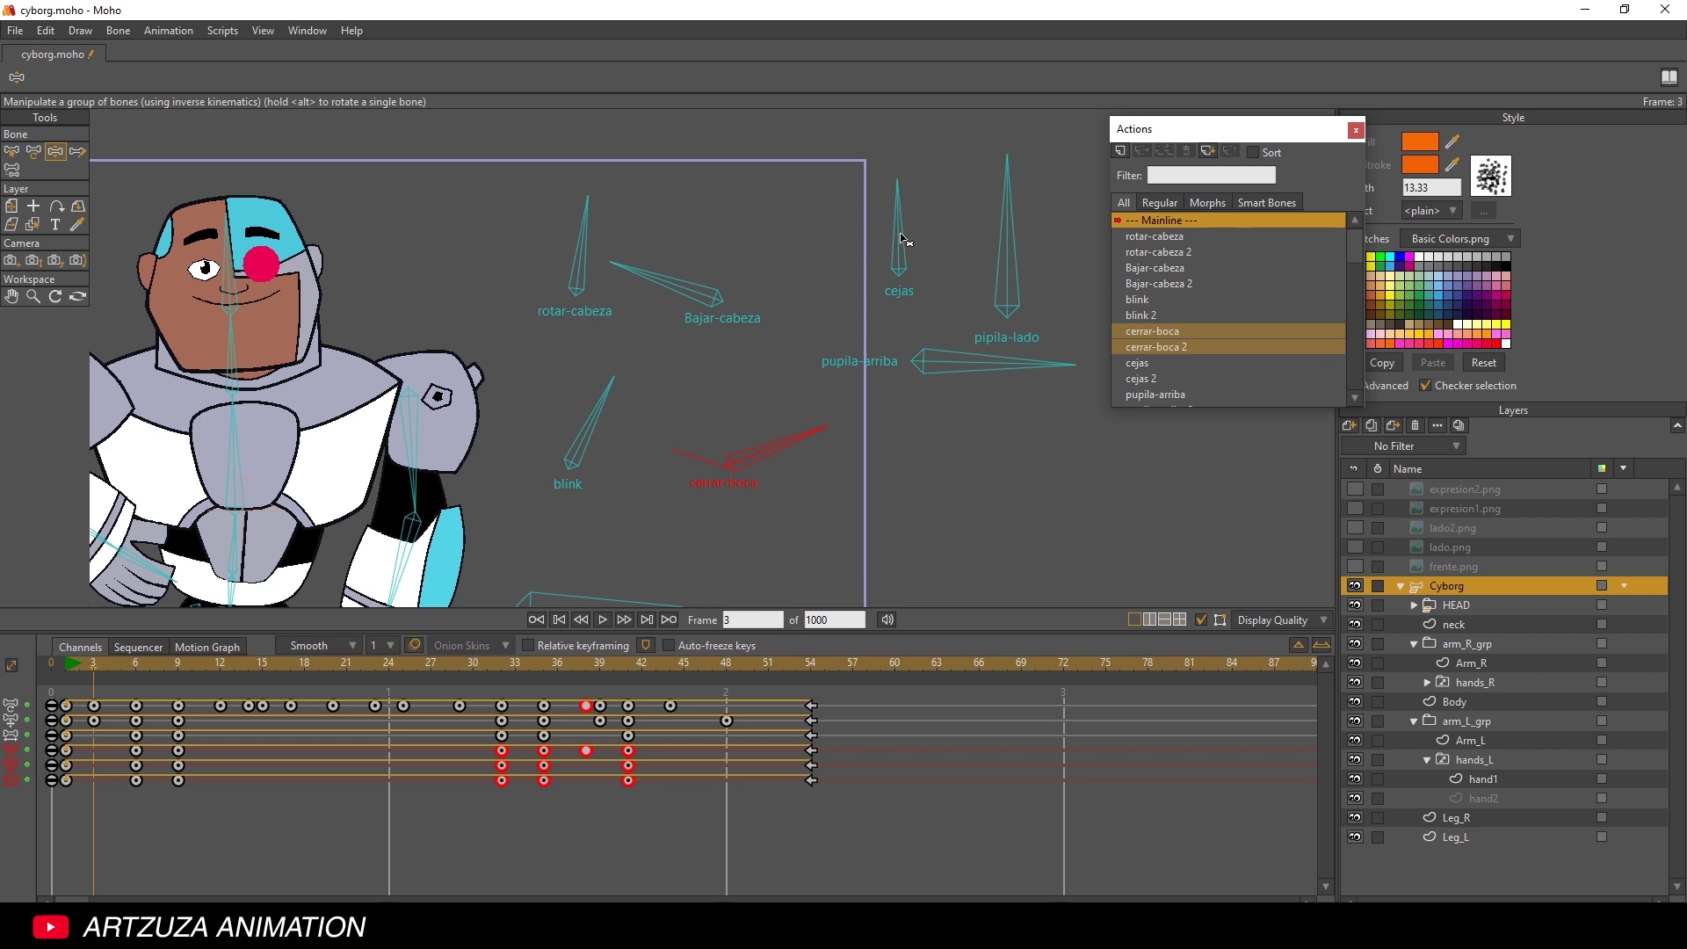
{"action": "left_click_drag", "start_coordinate": [906, 239], "coordinate": [842, 255]}
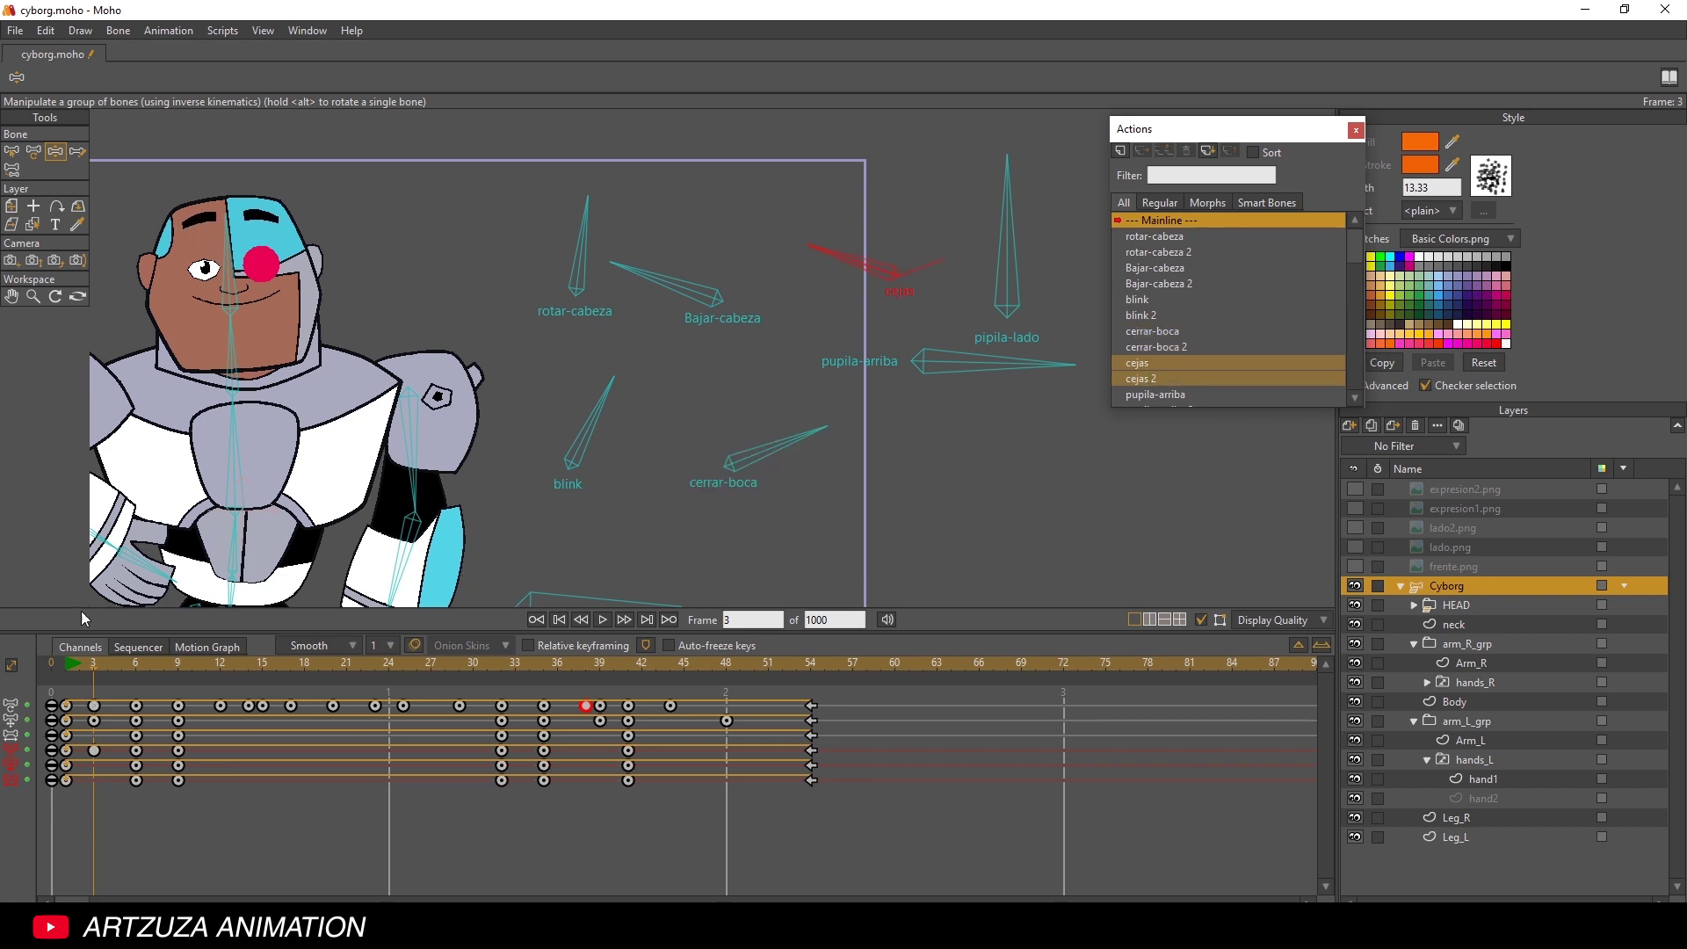
- Pose the cejas bone tilted right at frames 6 and 14 and slightly left at frame 18
{"action": "left_click_drag", "start_coordinate": [71, 663], "coordinate": [137, 660]}
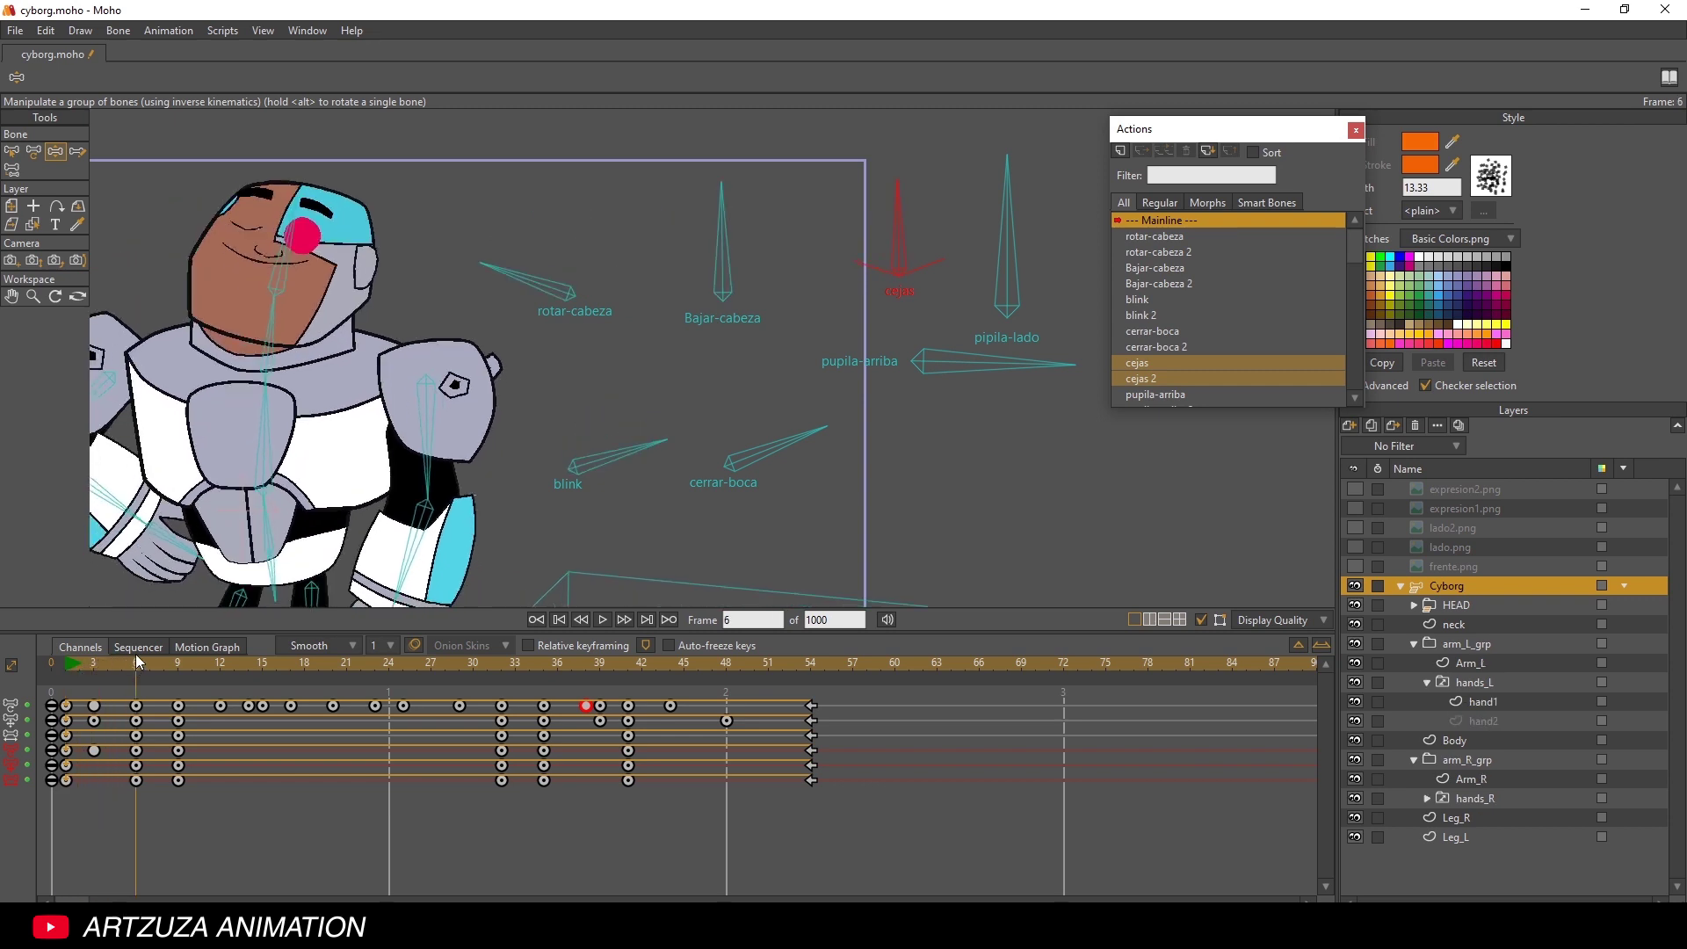
{"action": "left_click_drag", "start_coordinate": [914, 206], "coordinate": [1062, 295]}
{"action": "left_click_drag", "start_coordinate": [136, 672], "coordinate": [250, 687]}
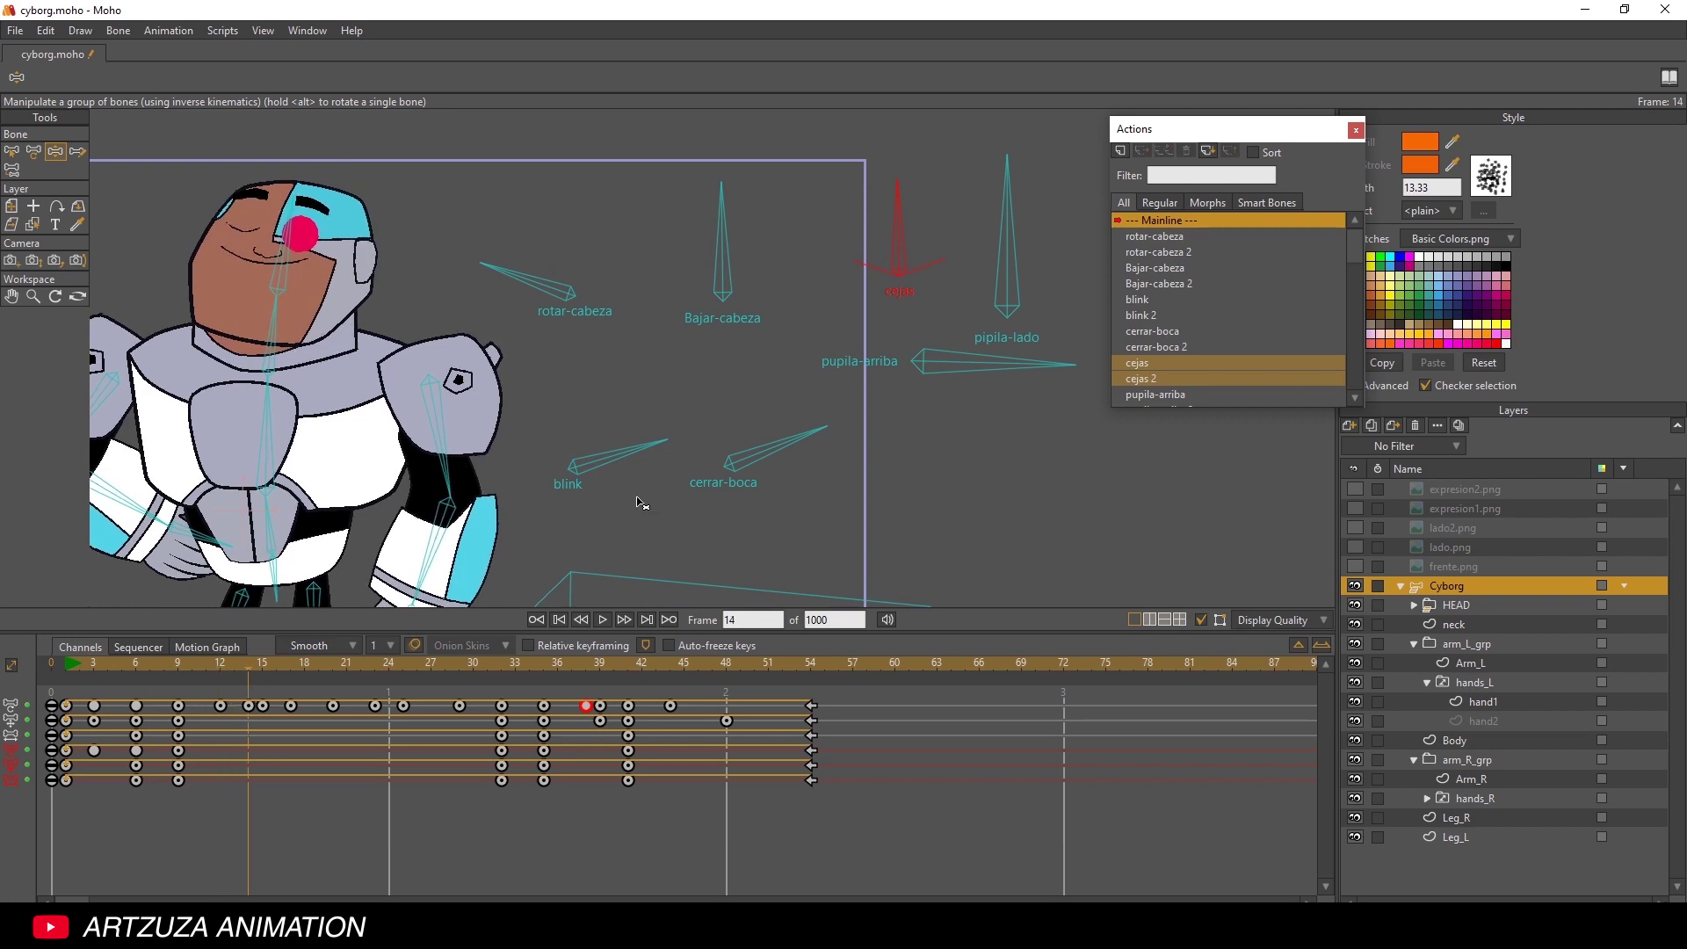
{"action": "left_click_drag", "start_coordinate": [900, 219], "coordinate": [919, 219]}
{"action": "left_click_drag", "start_coordinate": [249, 675], "coordinate": [298, 662]}
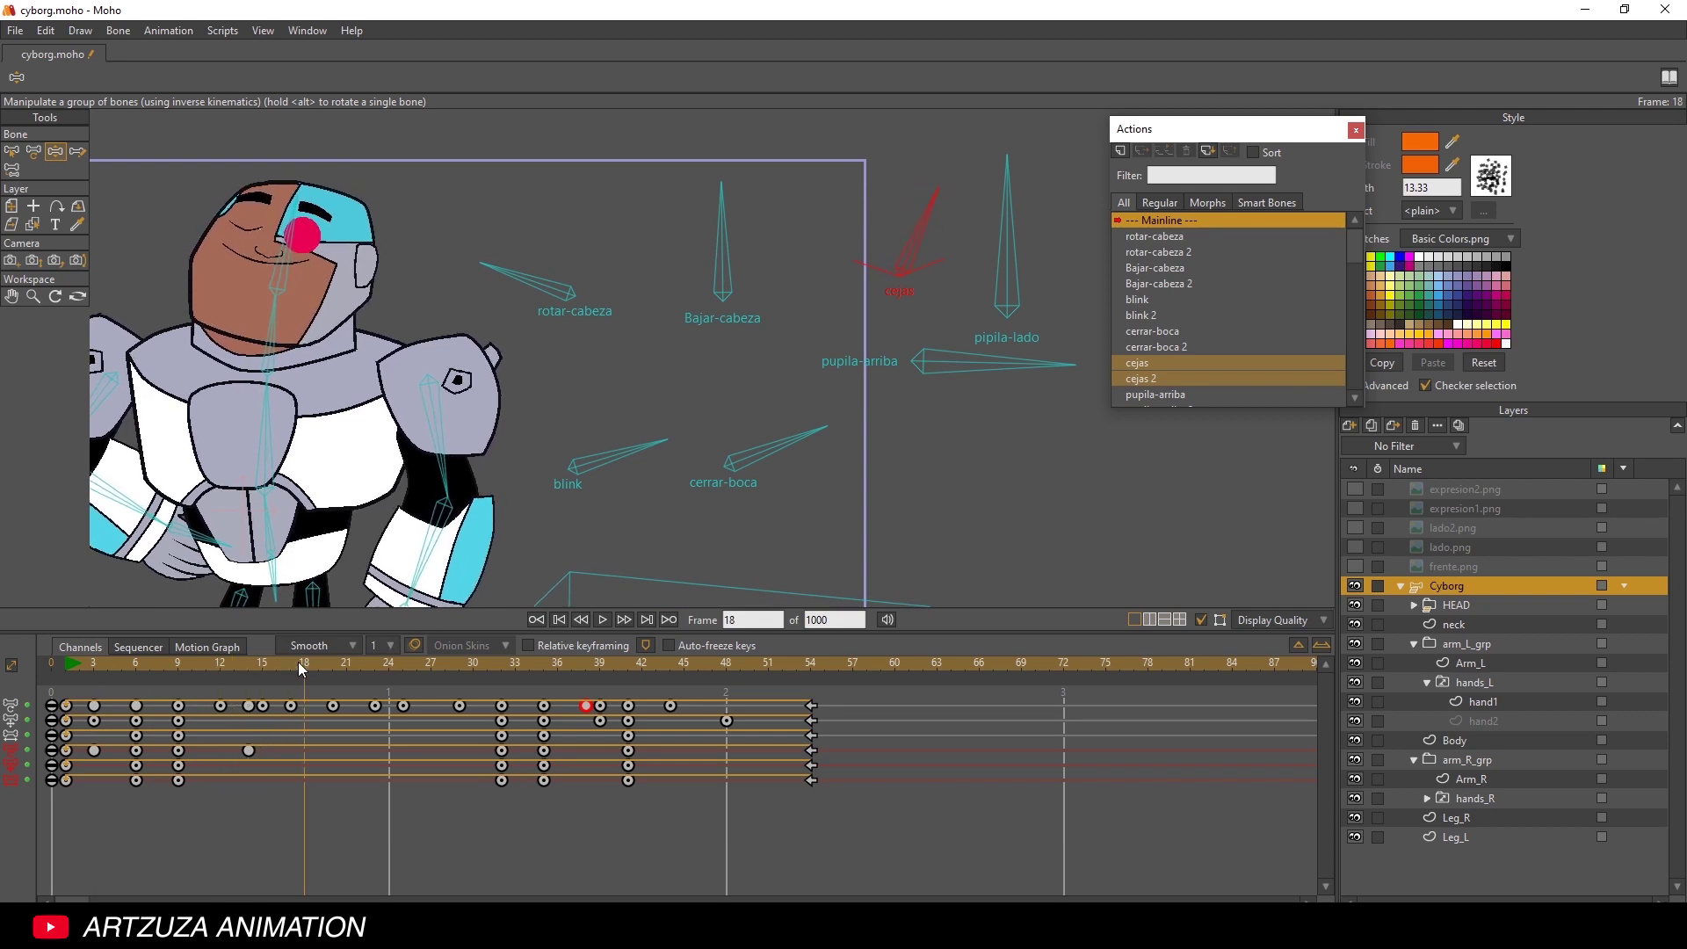
{"action": "mouse_move", "coordinate": [909, 253]}
{"action": "left_mouse_down"}
{"action": "mouse_move", "coordinate": [902, 233]}
{"action": "mouse_move", "coordinate": [878, 244]}
{"action": "left_mouse_up"}
- Swing the cejas bone back to nearly upright at frame 23 and tilt it slightly left at frame 28
{"action": "left_click_drag", "start_coordinate": [356, 661], "coordinate": [375, 662]}
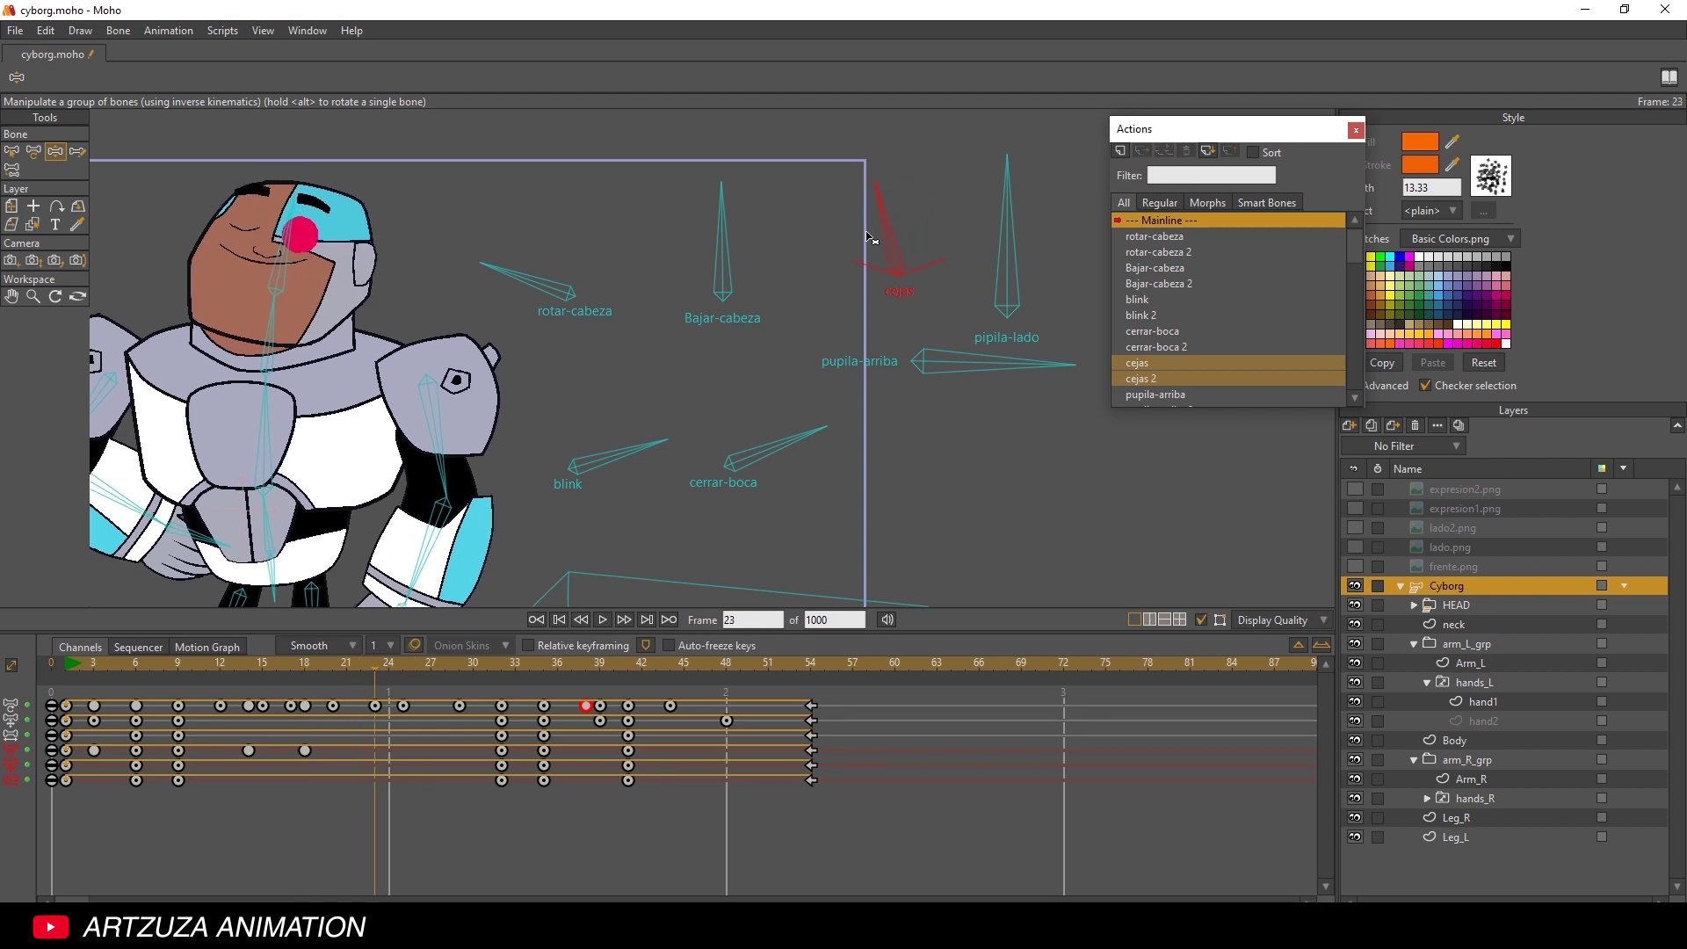
{"action": "left_click_drag", "start_coordinate": [870, 237], "coordinate": [905, 231]}
{"action": "left_click_drag", "start_coordinate": [397, 666], "coordinate": [440, 666]}
{"action": "left_click_drag", "start_coordinate": [896, 232], "coordinate": [866, 224]}
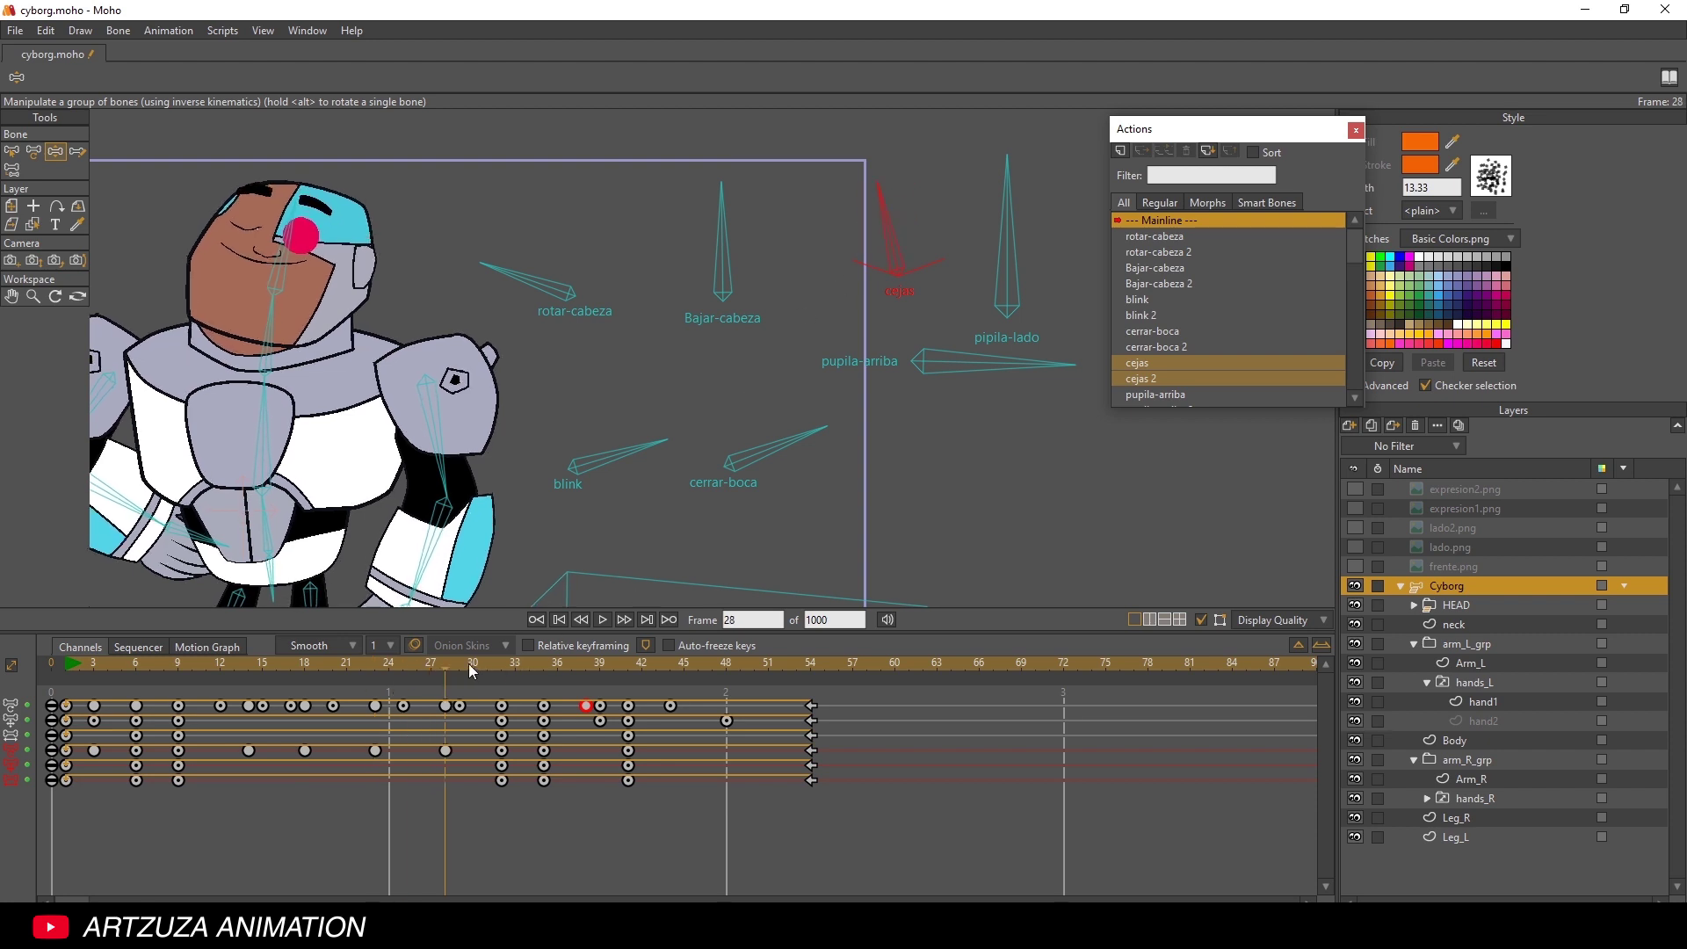
- Pose the cejas bone far left at frame 39, tilted right at frame 41, and upright at frame 45
{"action": "left_click_drag", "start_coordinate": [467, 662], "coordinate": [598, 671]}
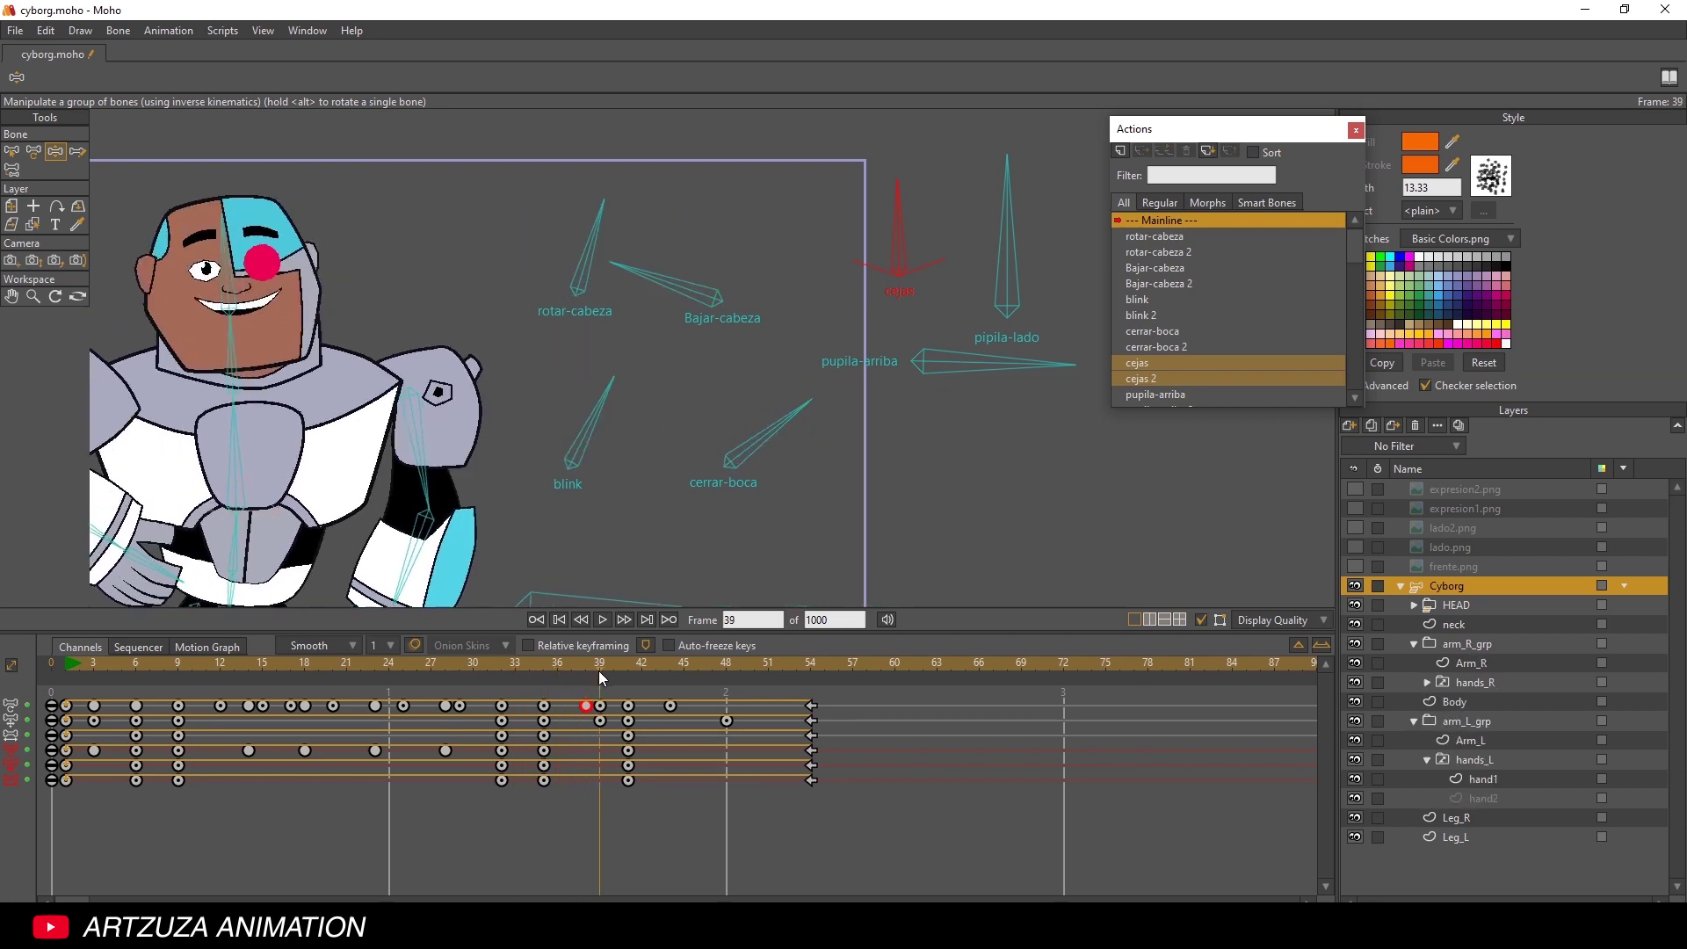
{"action": "left_click_drag", "start_coordinate": [920, 221], "coordinate": [808, 250]}
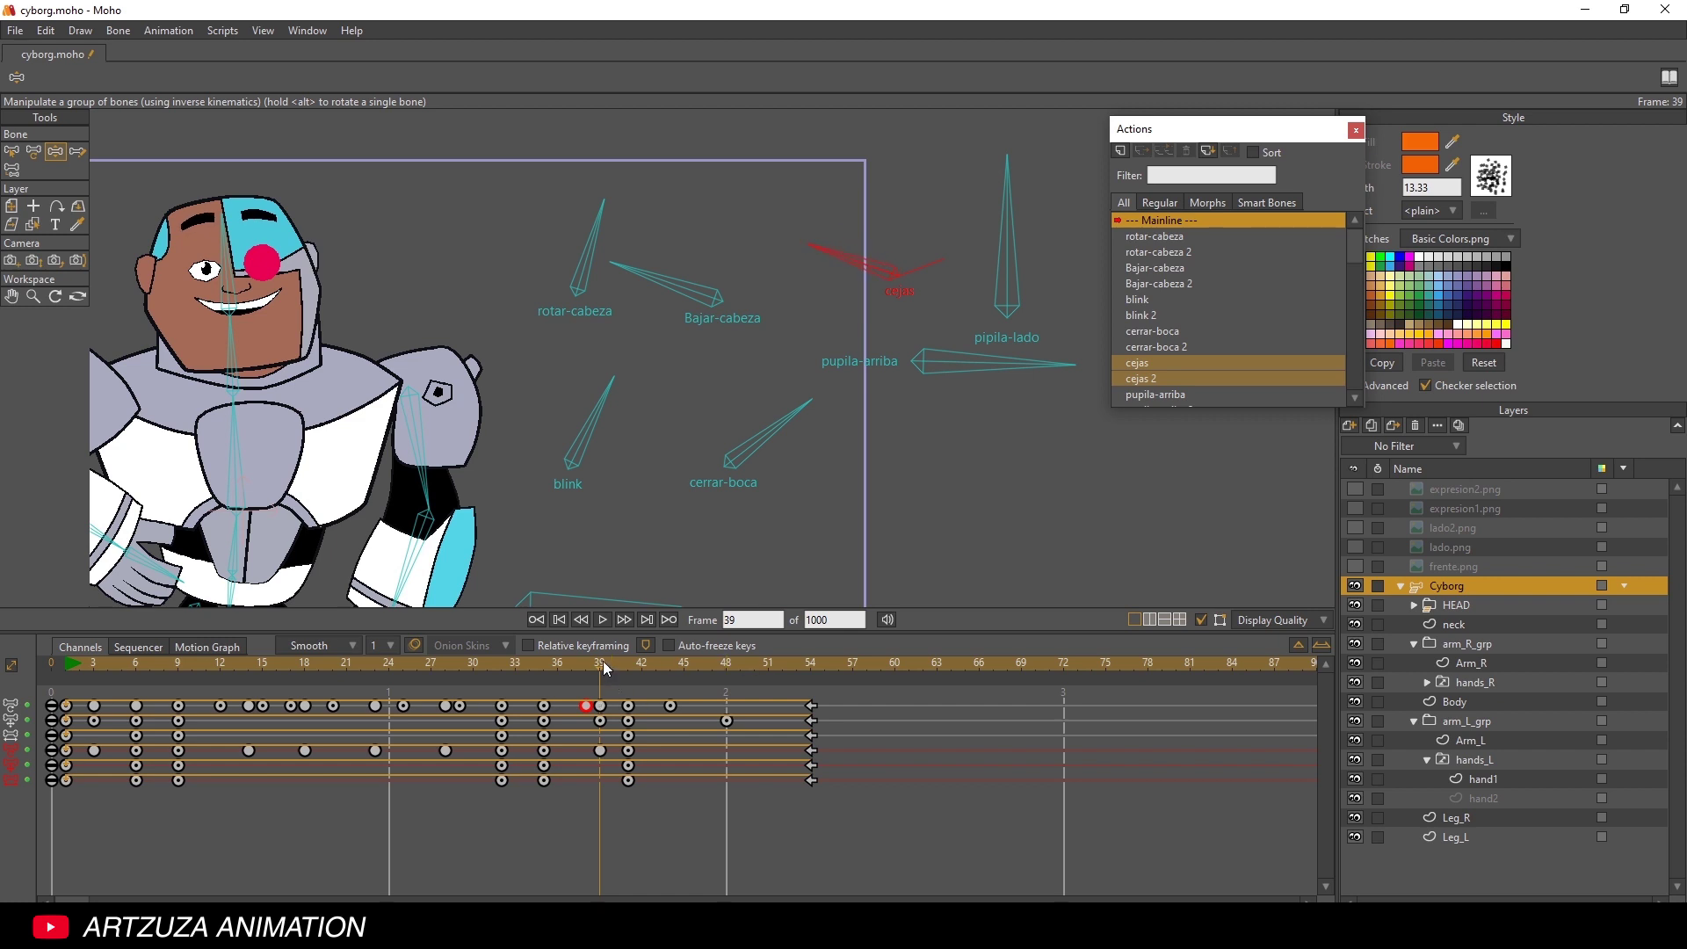
{"action": "left_click_drag", "start_coordinate": [603, 668], "coordinate": [628, 667]}
{"action": "left_click_drag", "start_coordinate": [896, 235], "coordinate": [926, 256]}
{"action": "left_click_drag", "start_coordinate": [634, 677], "coordinate": [682, 652]}
{"action": "left_click_drag", "start_coordinate": [933, 241], "coordinate": [900, 211]}
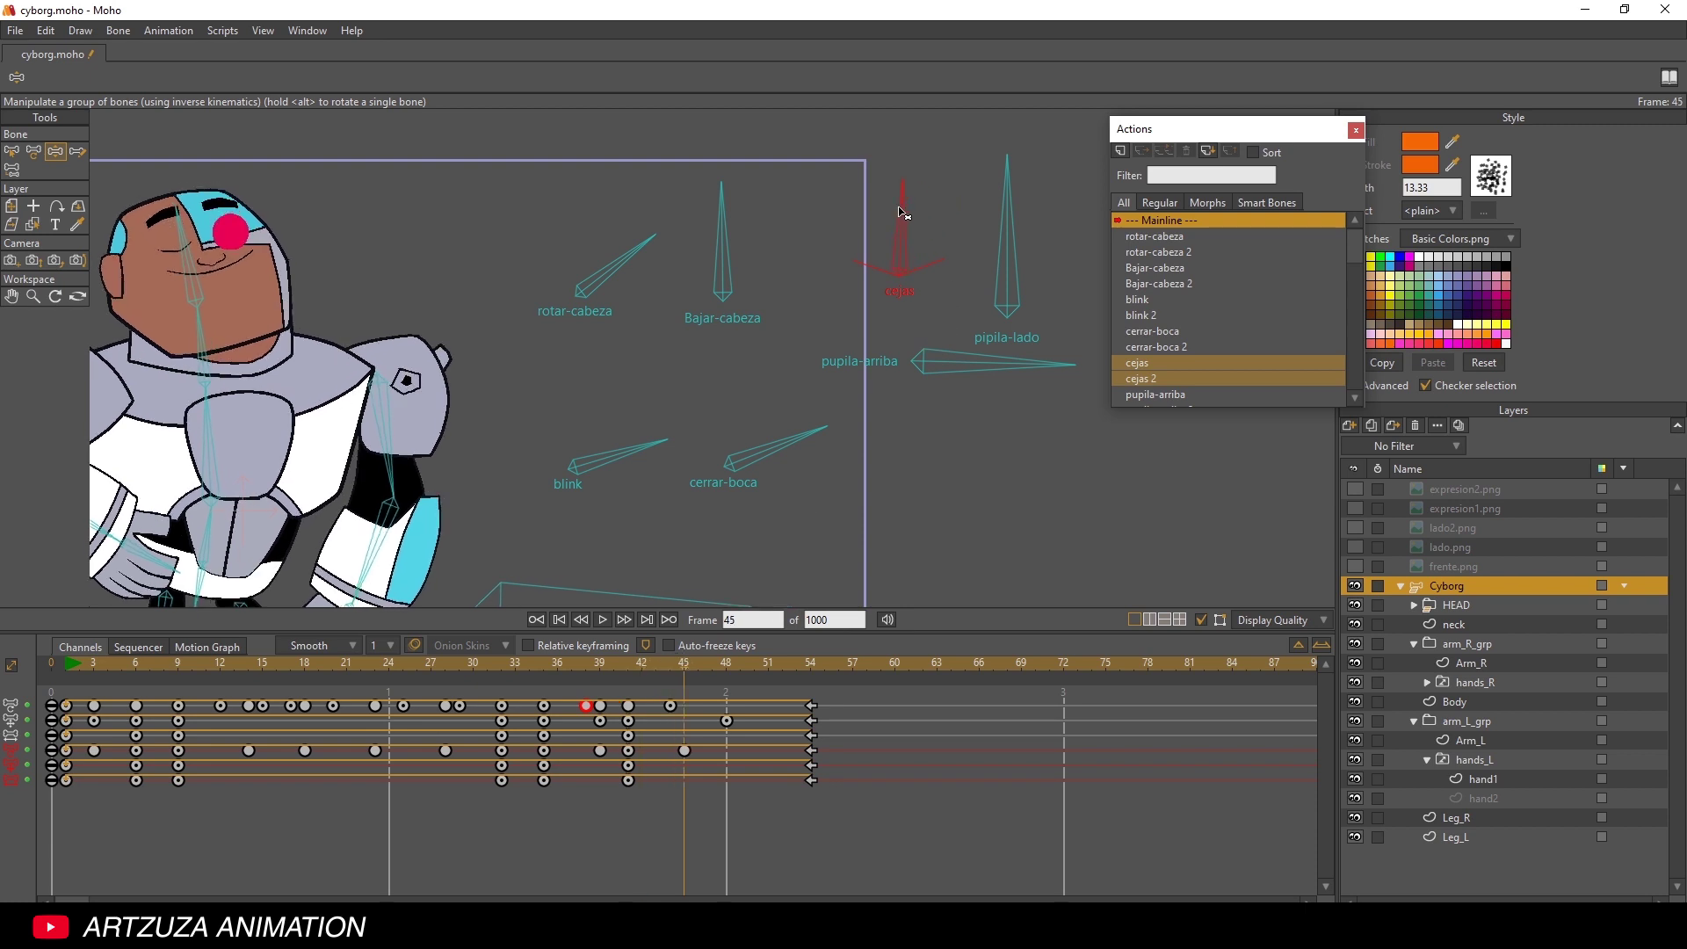
- Play and stop the animation to review the eyebrow motion, scrub to frame 54, and return to frame 1
{"action": "left_click", "coordinate": [602, 619]}
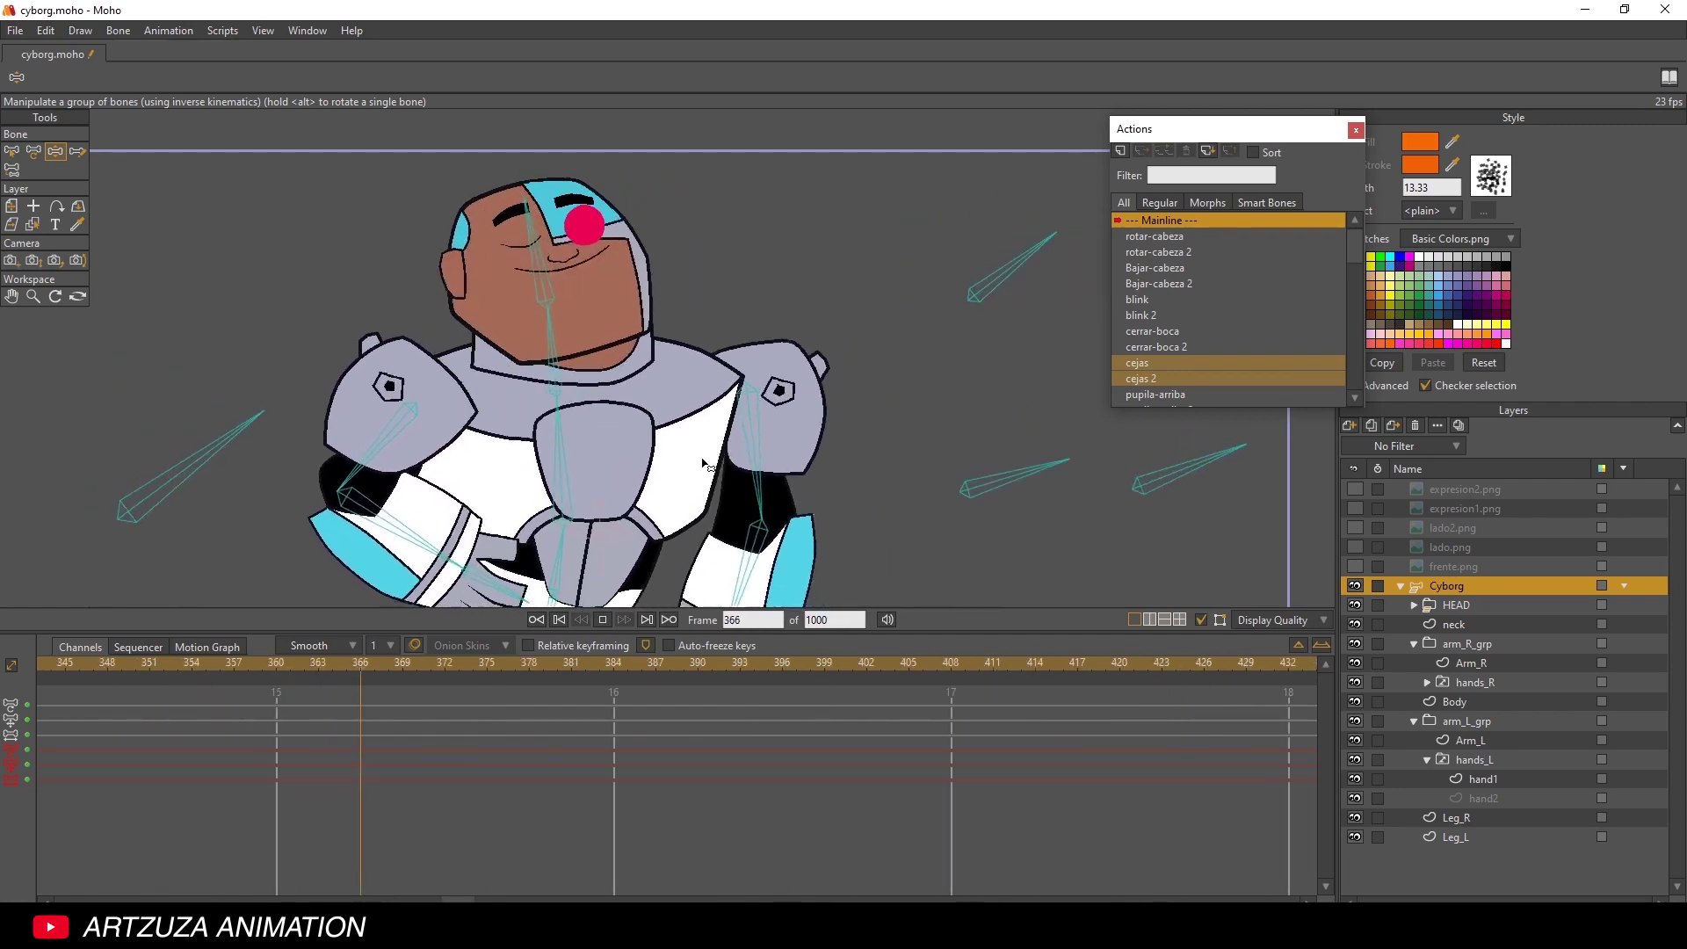
{"action": "left_click", "coordinate": [603, 619]}
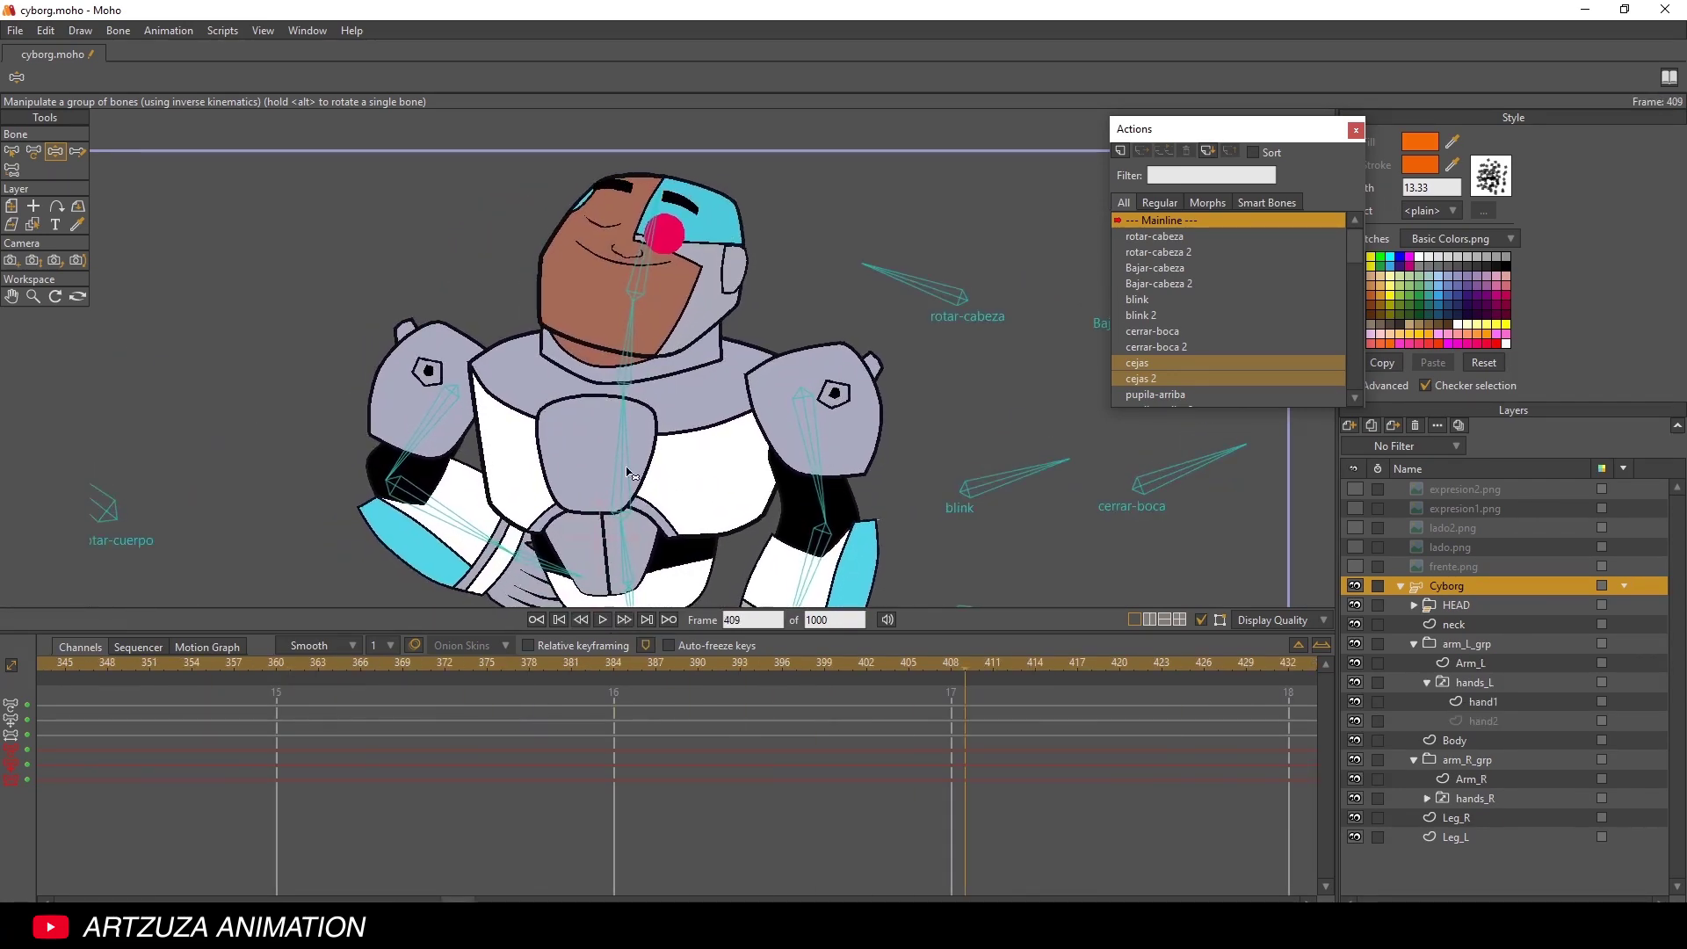
{"action": "scroll", "coordinate": [630, 474], "scroll_direction": "down", "scroll_amount": 6}
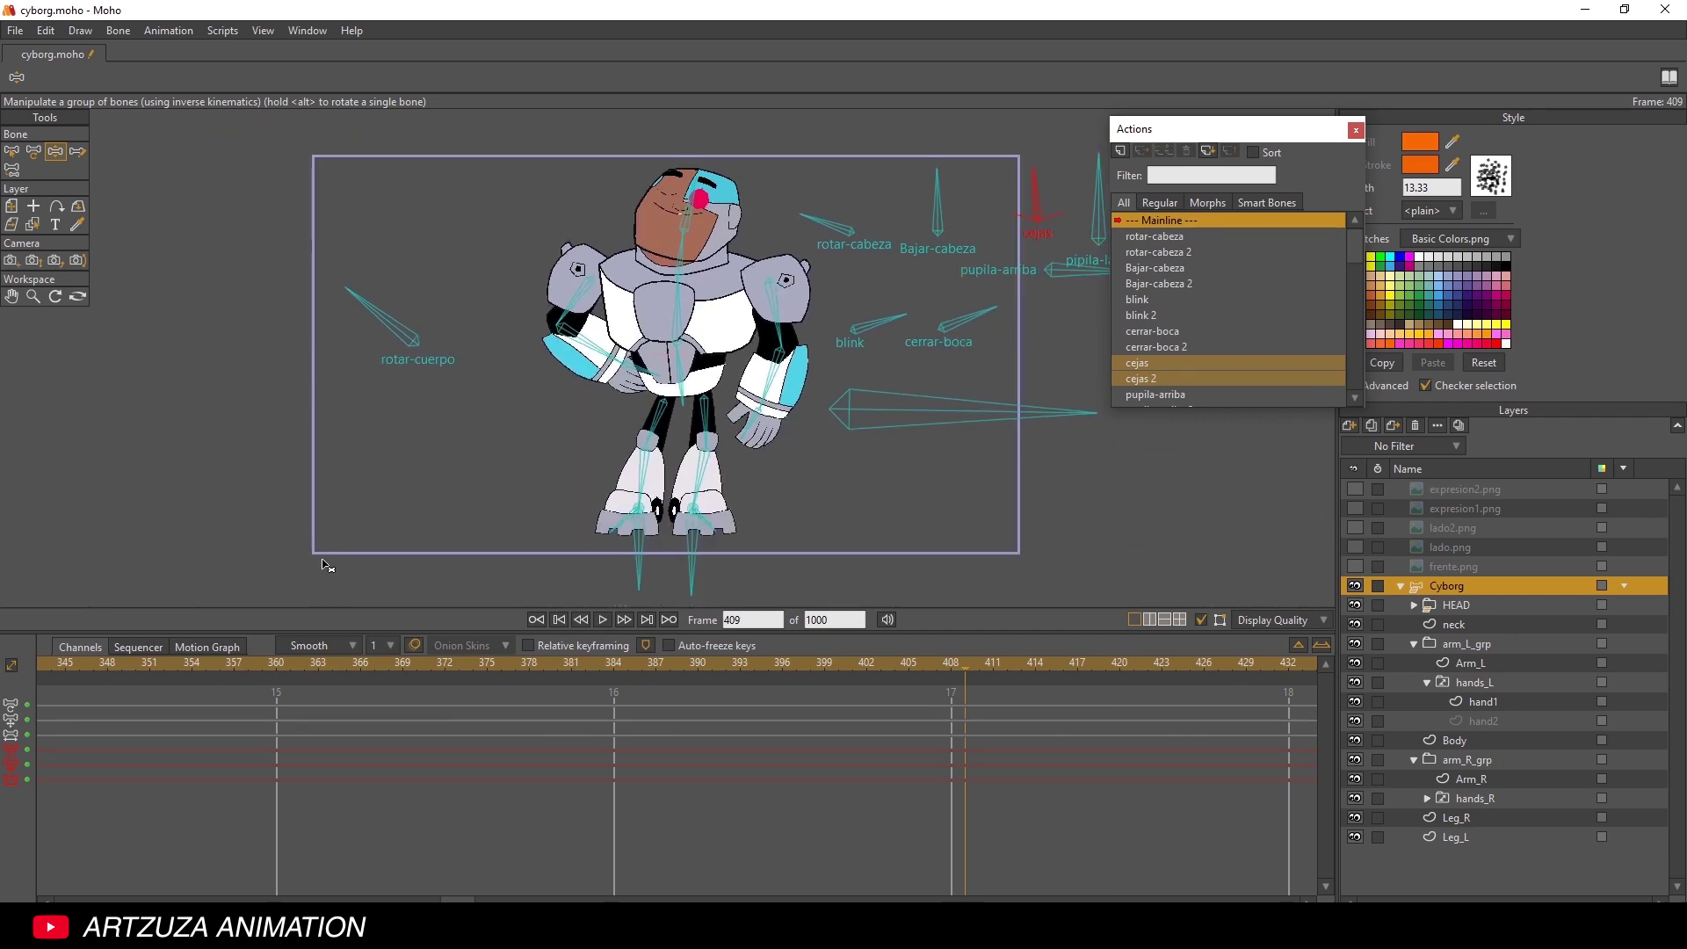
{"action": "left_click_drag", "start_coordinate": [454, 898], "coordinate": [50, 898]}
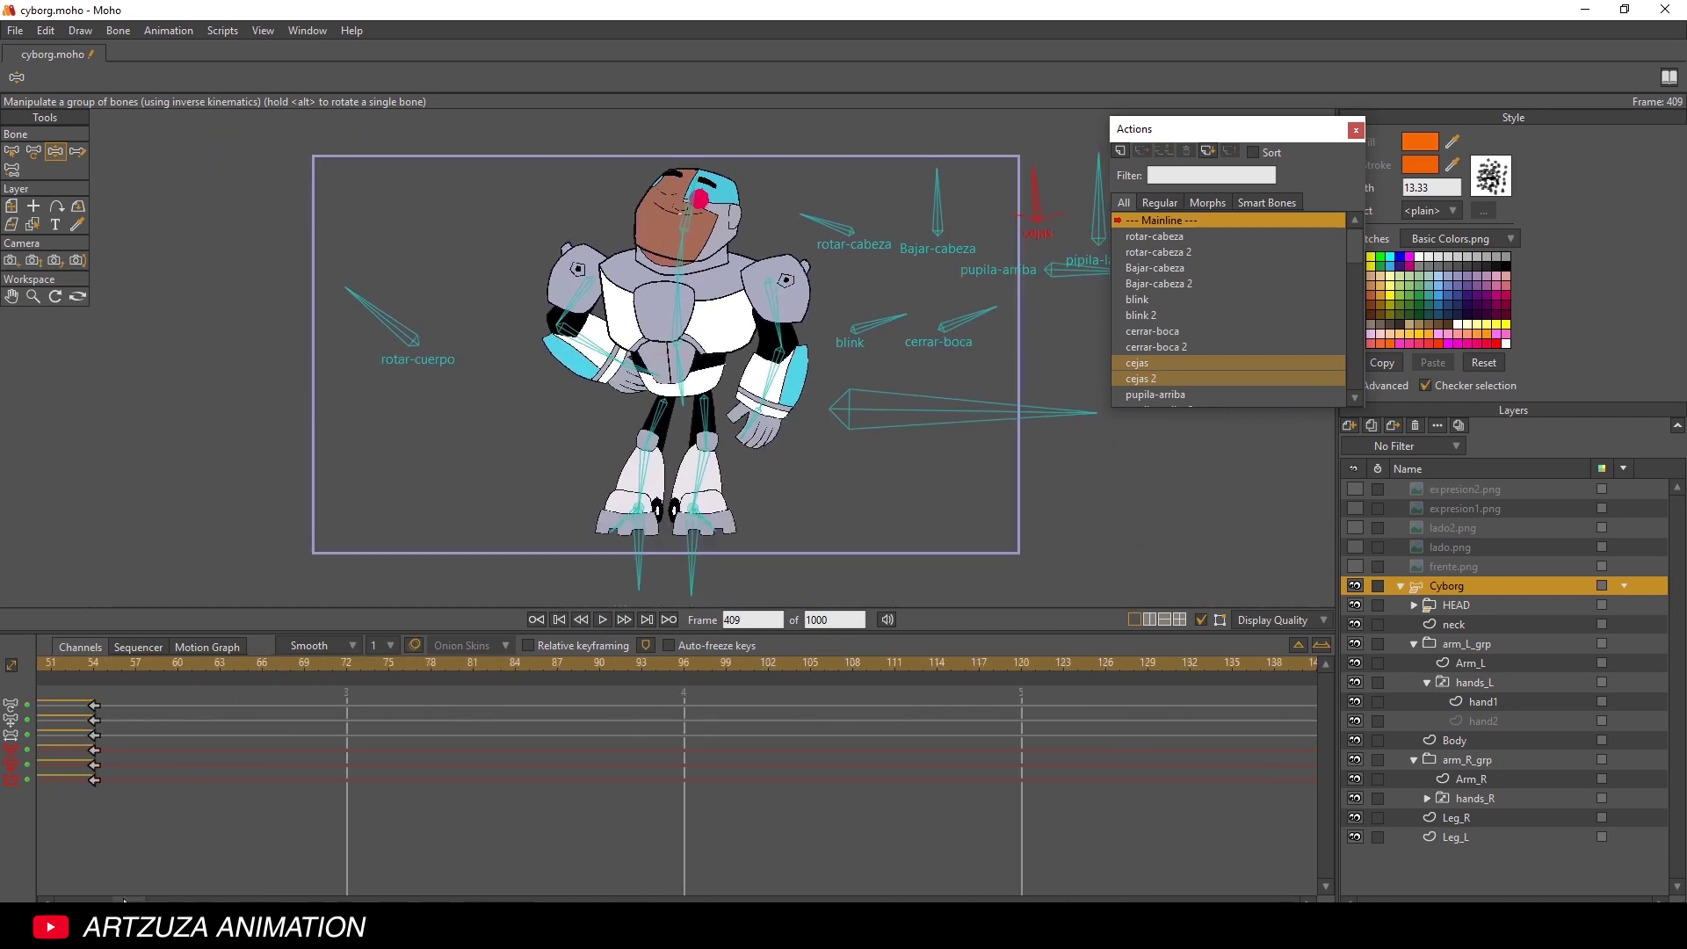
{"action": "left_click_drag", "start_coordinate": [91, 672], "coordinate": [812, 675]}
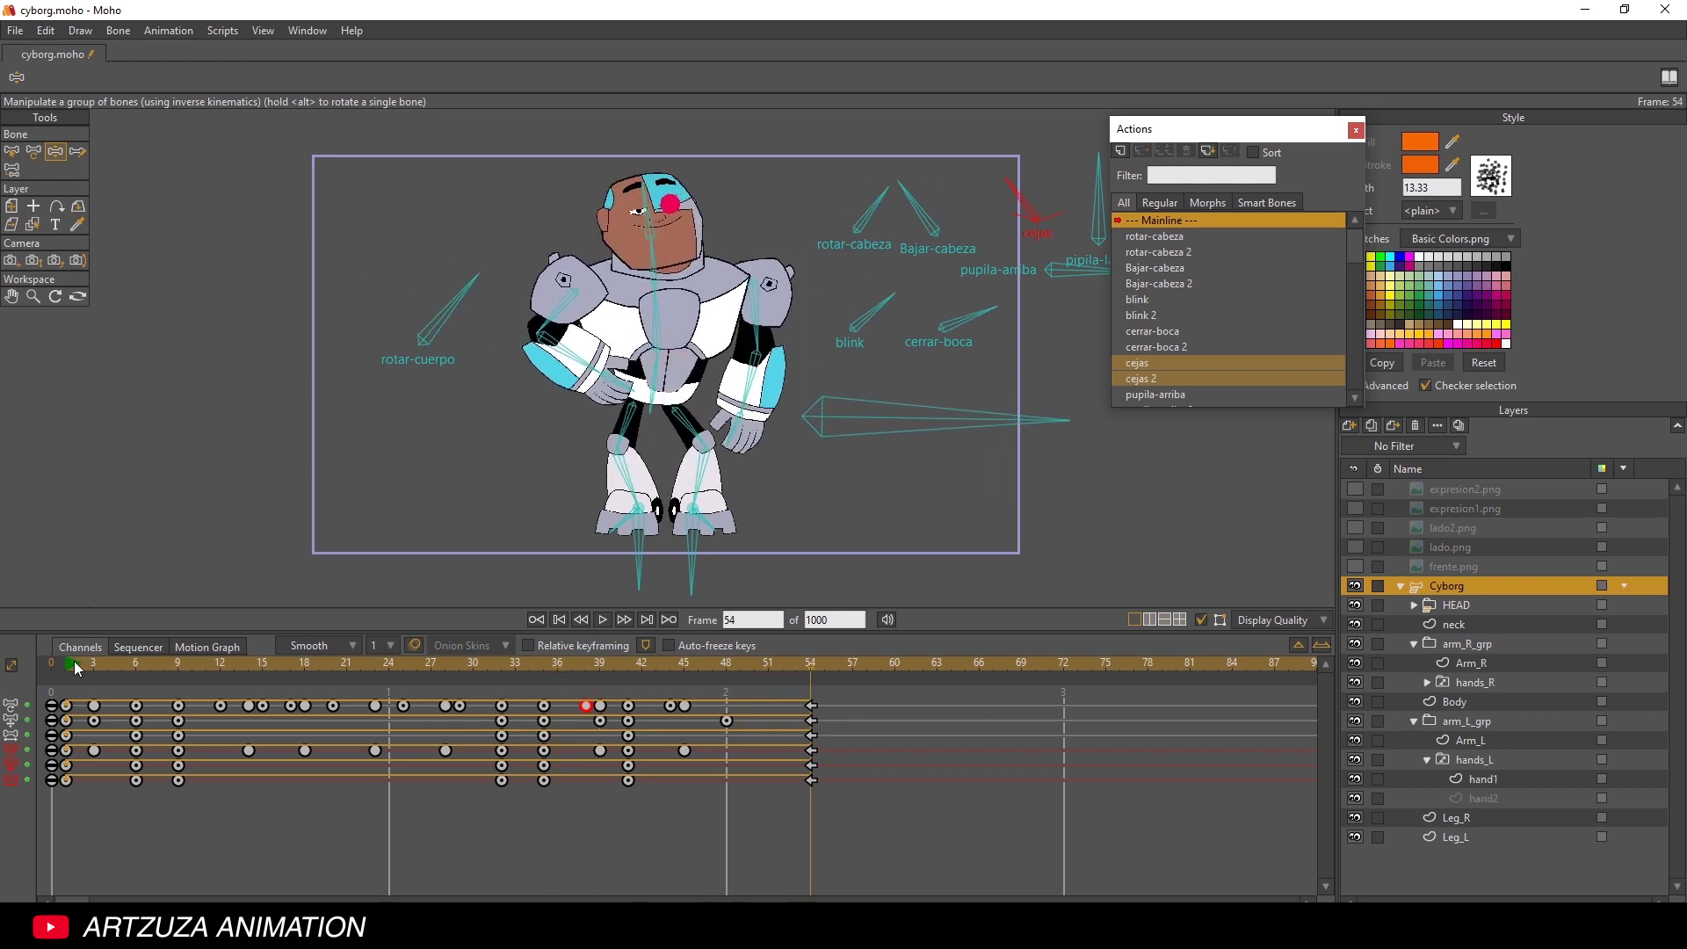
{"action": "left_click_drag", "start_coordinate": [77, 660], "coordinate": [68, 735]}
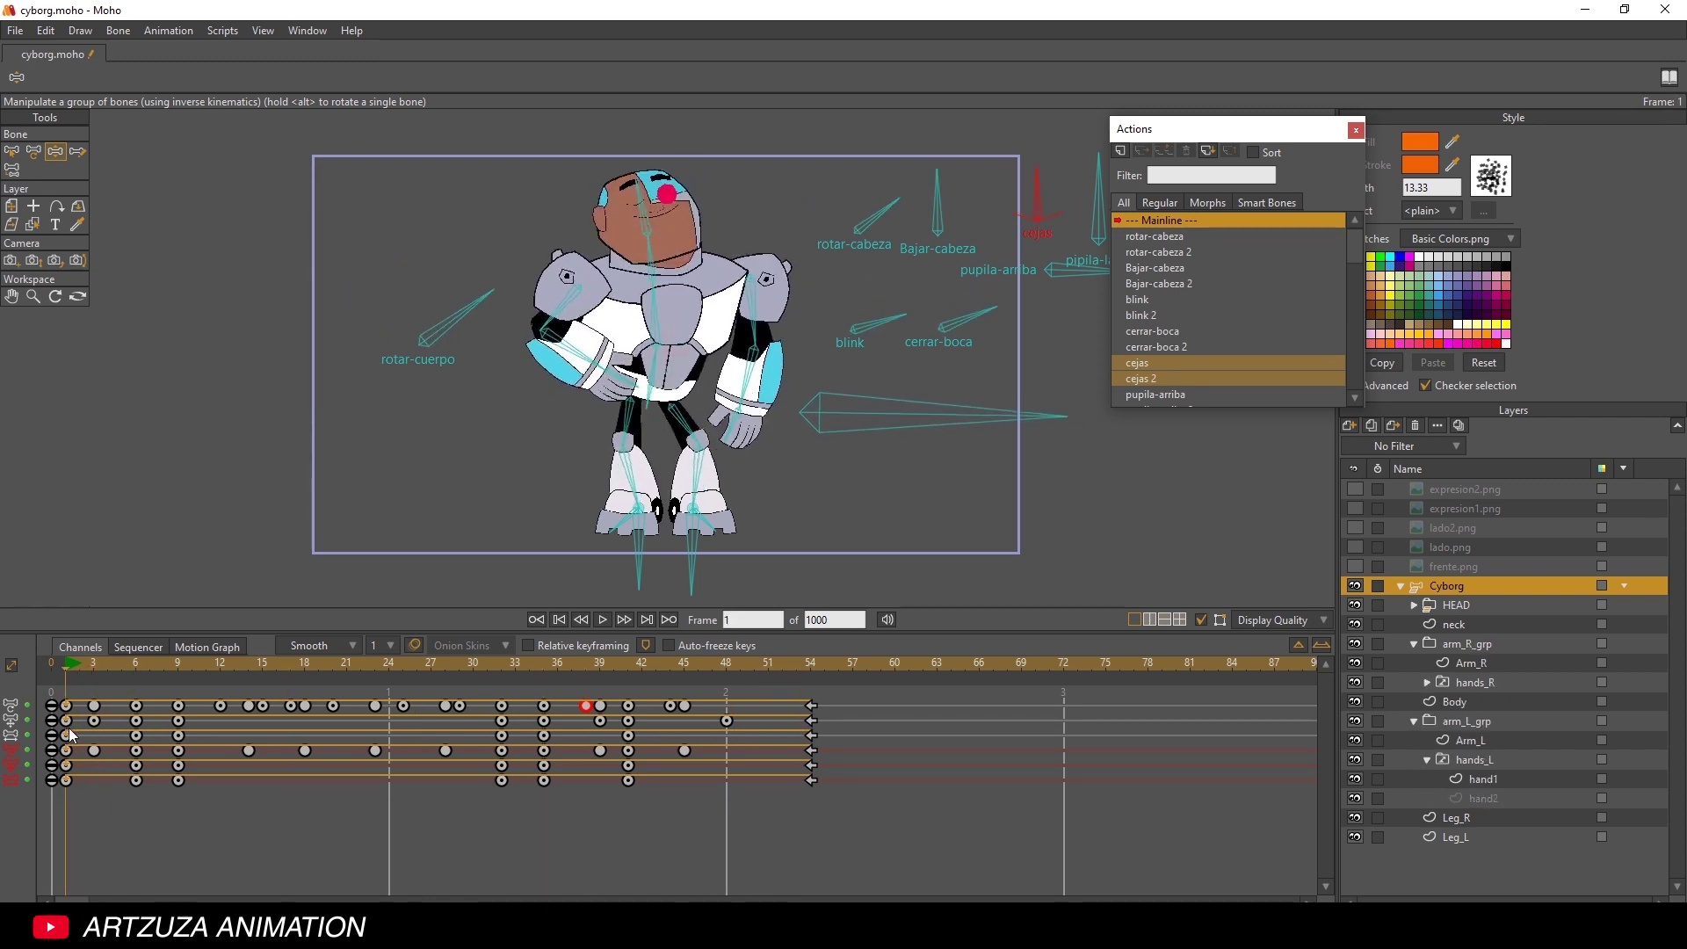
- Play and stop the animation to review the loop, and move the playhead to frame 54
{"action": "left_click", "coordinate": [603, 619]}
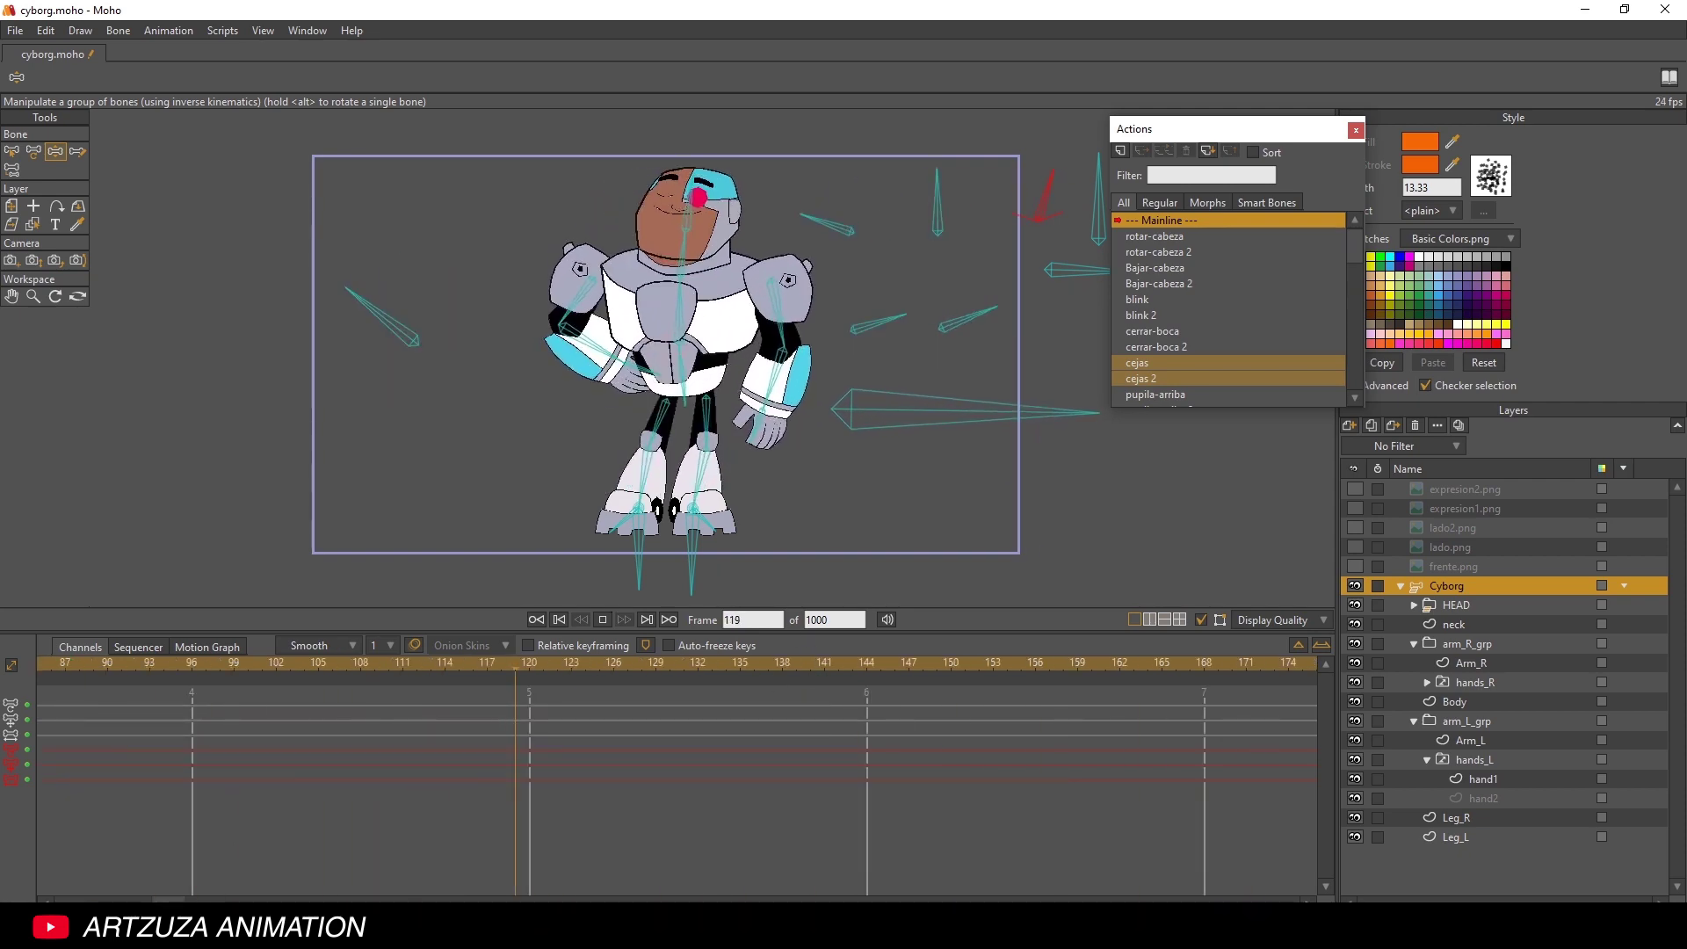
{"action": "left_click", "coordinate": [602, 619]}
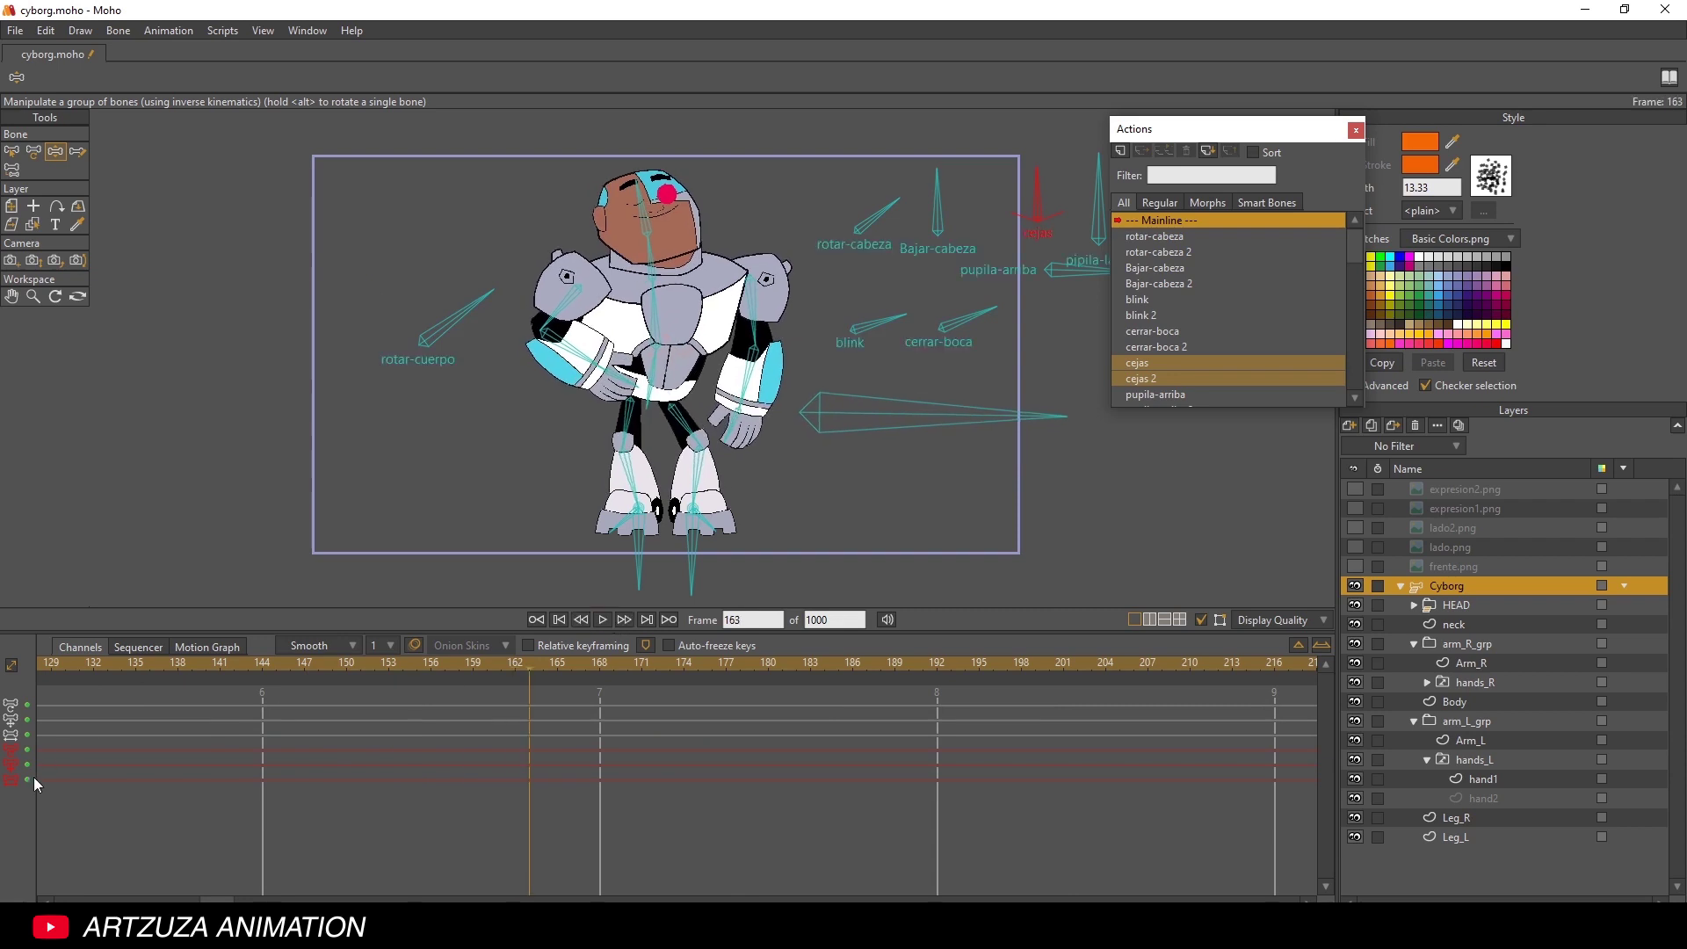
{"action": "left_click_drag", "start_coordinate": [460, 672], "coordinate": [810, 662]}
- Select all bones and move their cycle keyframes from frame 54 to frame 75
{"action": "left_click_drag", "start_coordinate": [857, 829], "coordinate": [809, 750]}
{"action": "key", "text": "b"}
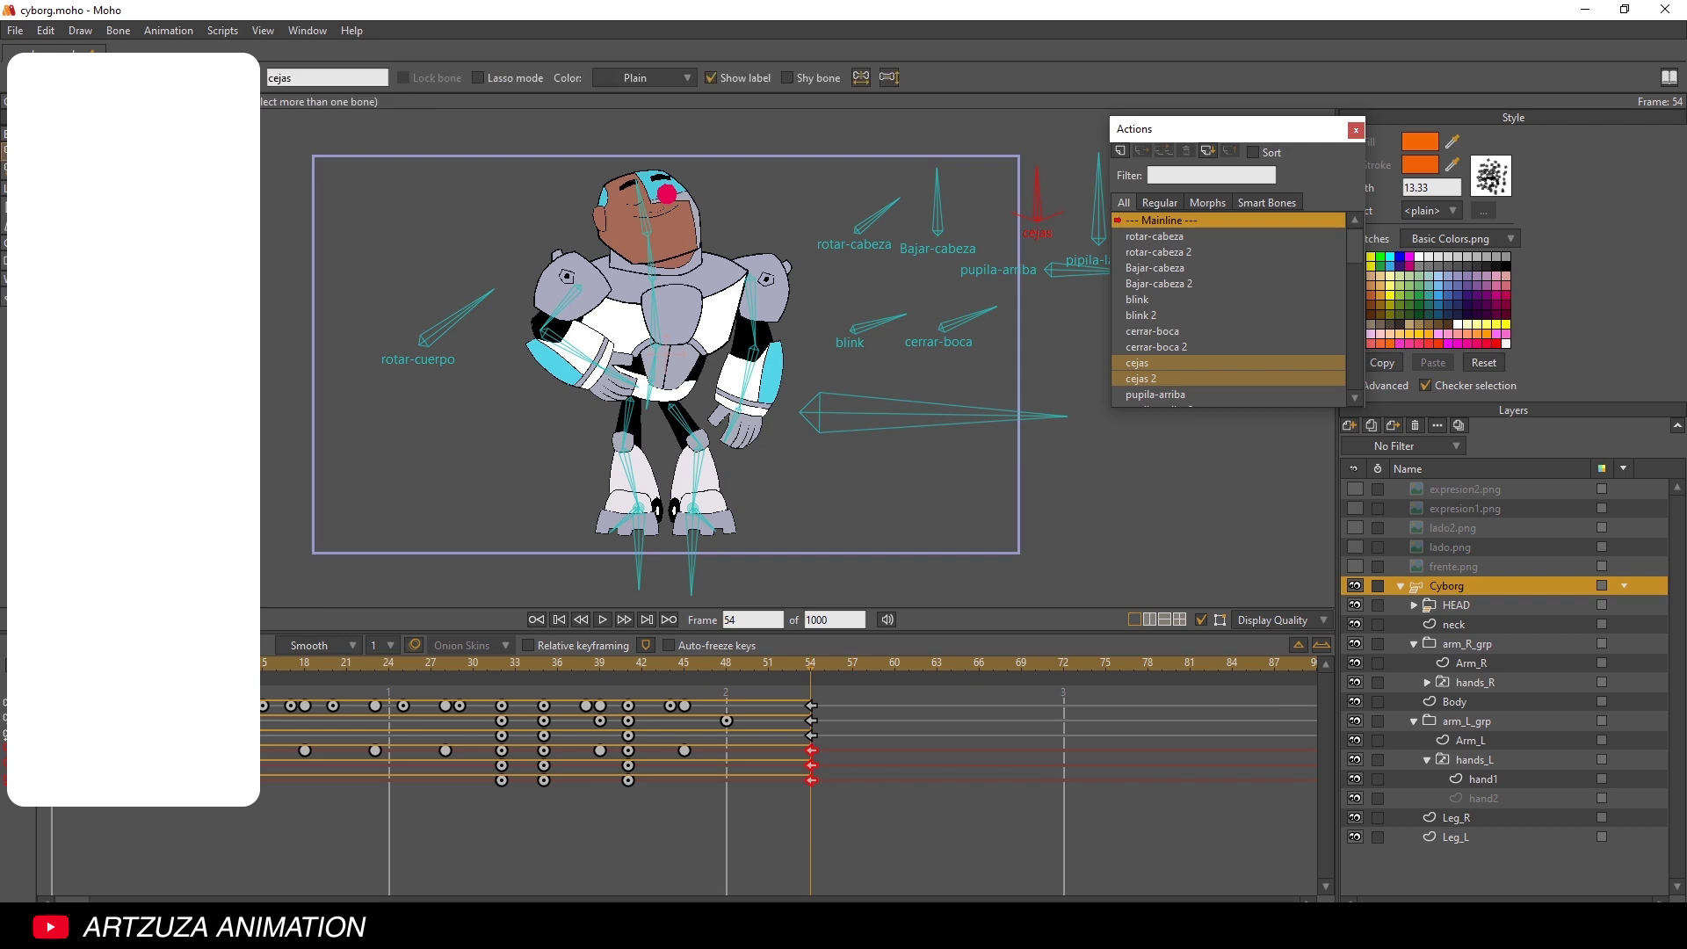
{"action": "key", "text": "ctrl+a"}
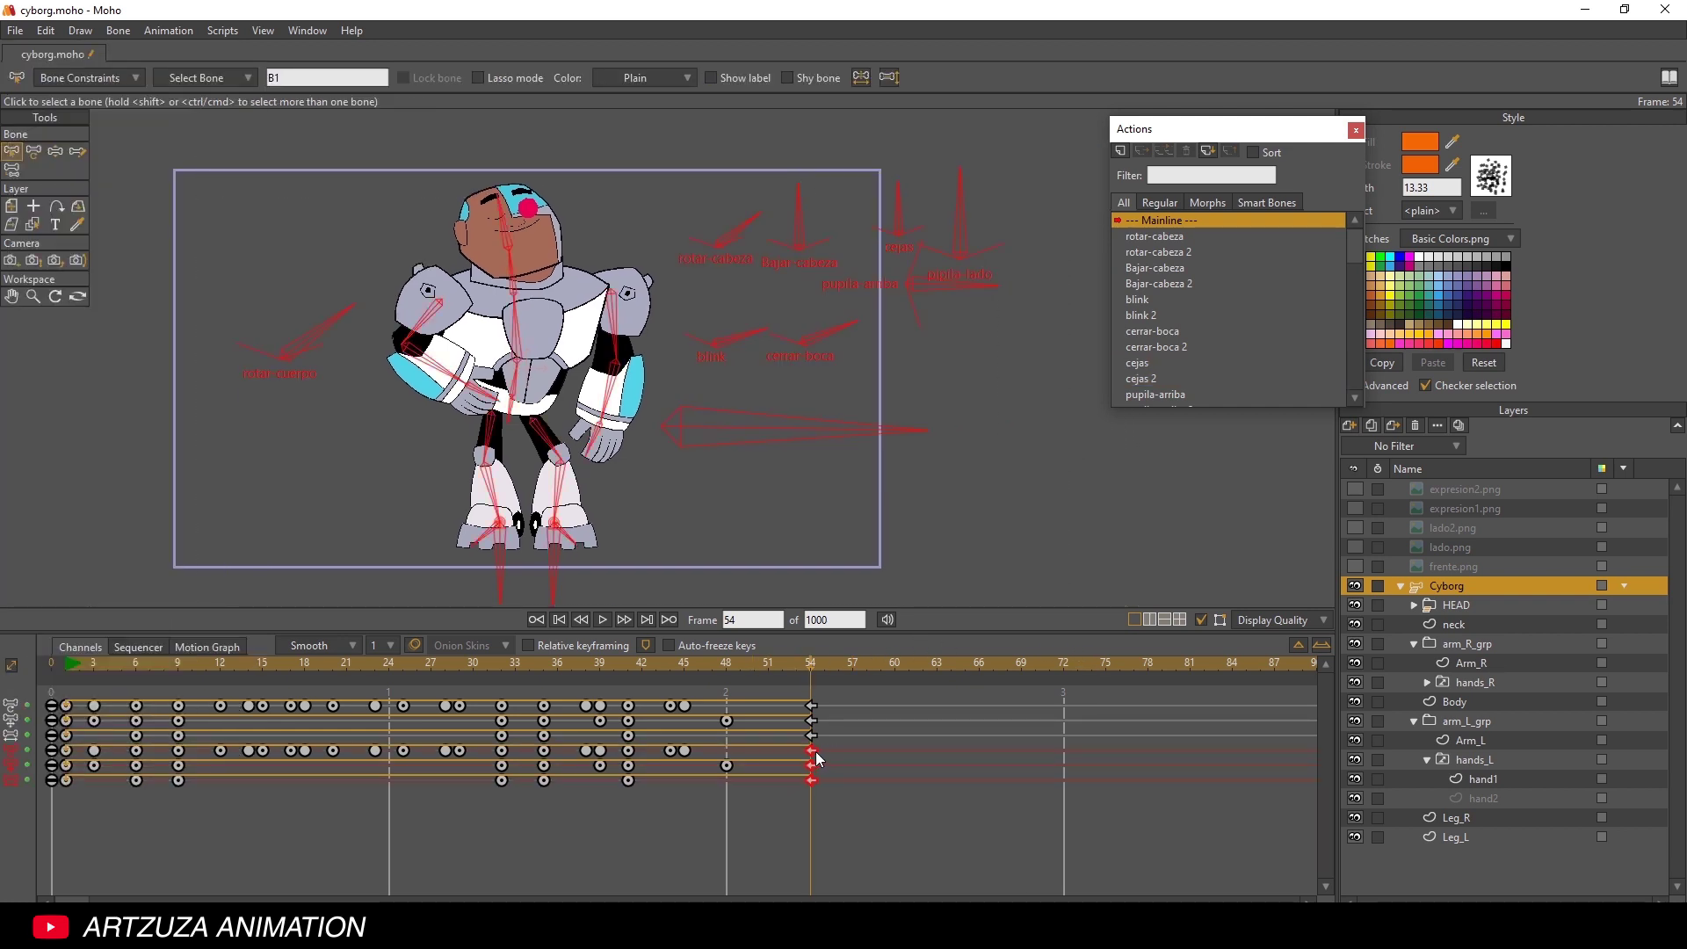
{"action": "left_click_drag", "start_coordinate": [813, 752], "coordinate": [1047, 784]}
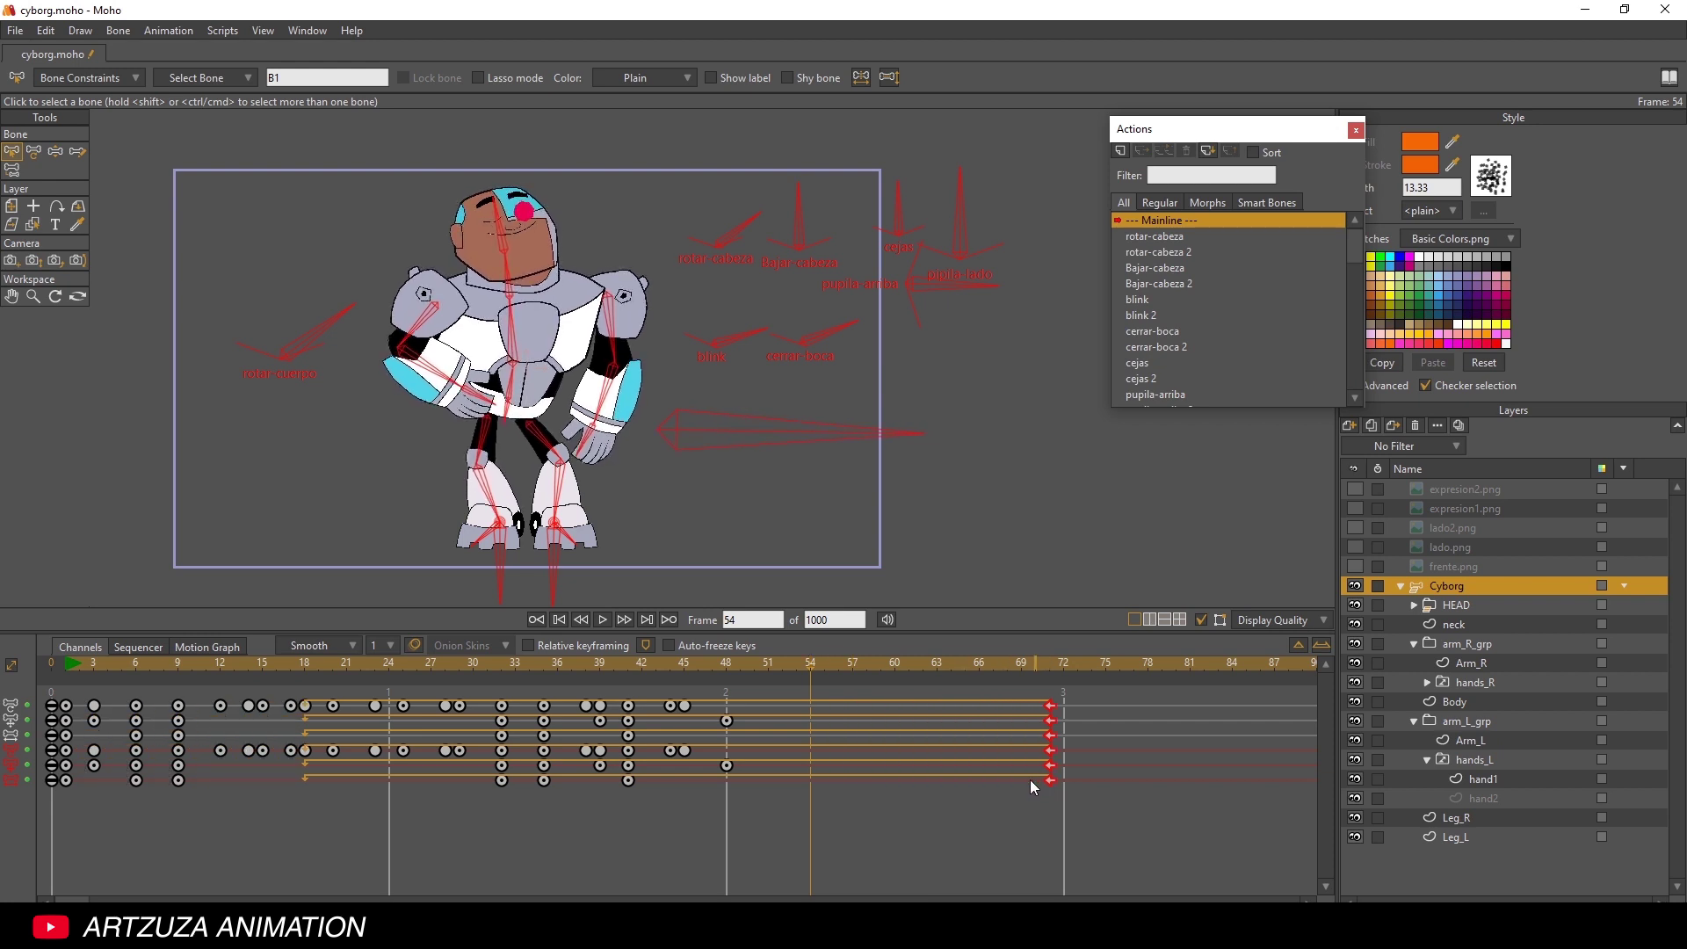
{"action": "key", "text": "ctrl+z"}
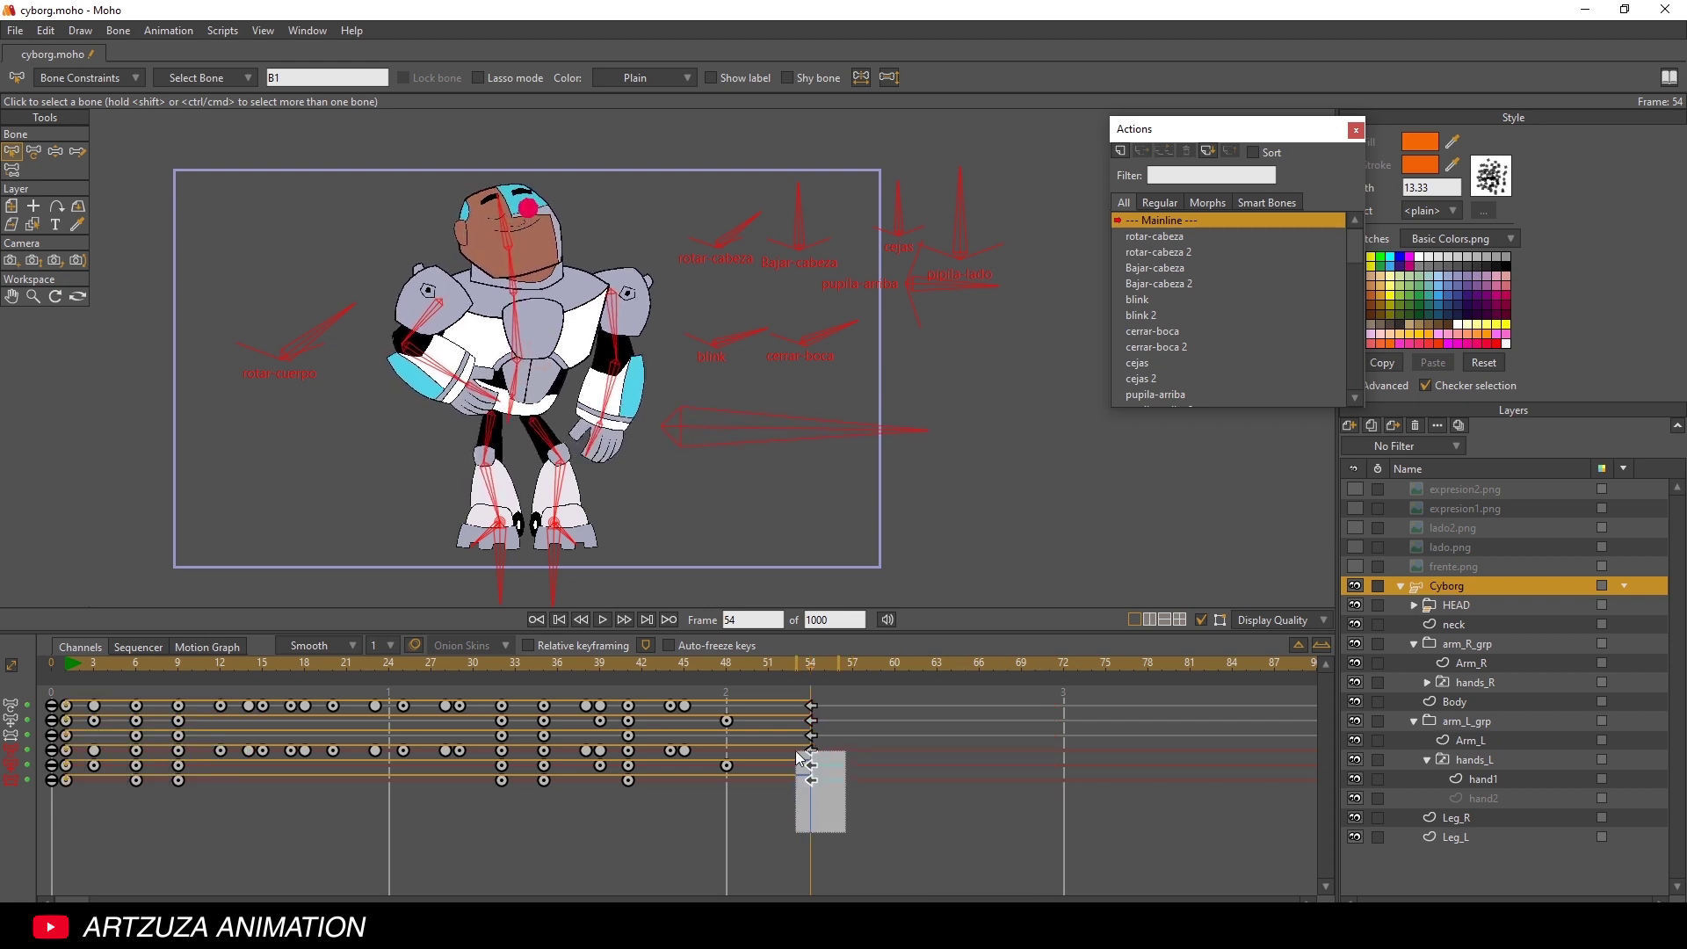
{"action": "left_click_drag", "start_coordinate": [810, 752], "coordinate": [1106, 790]}
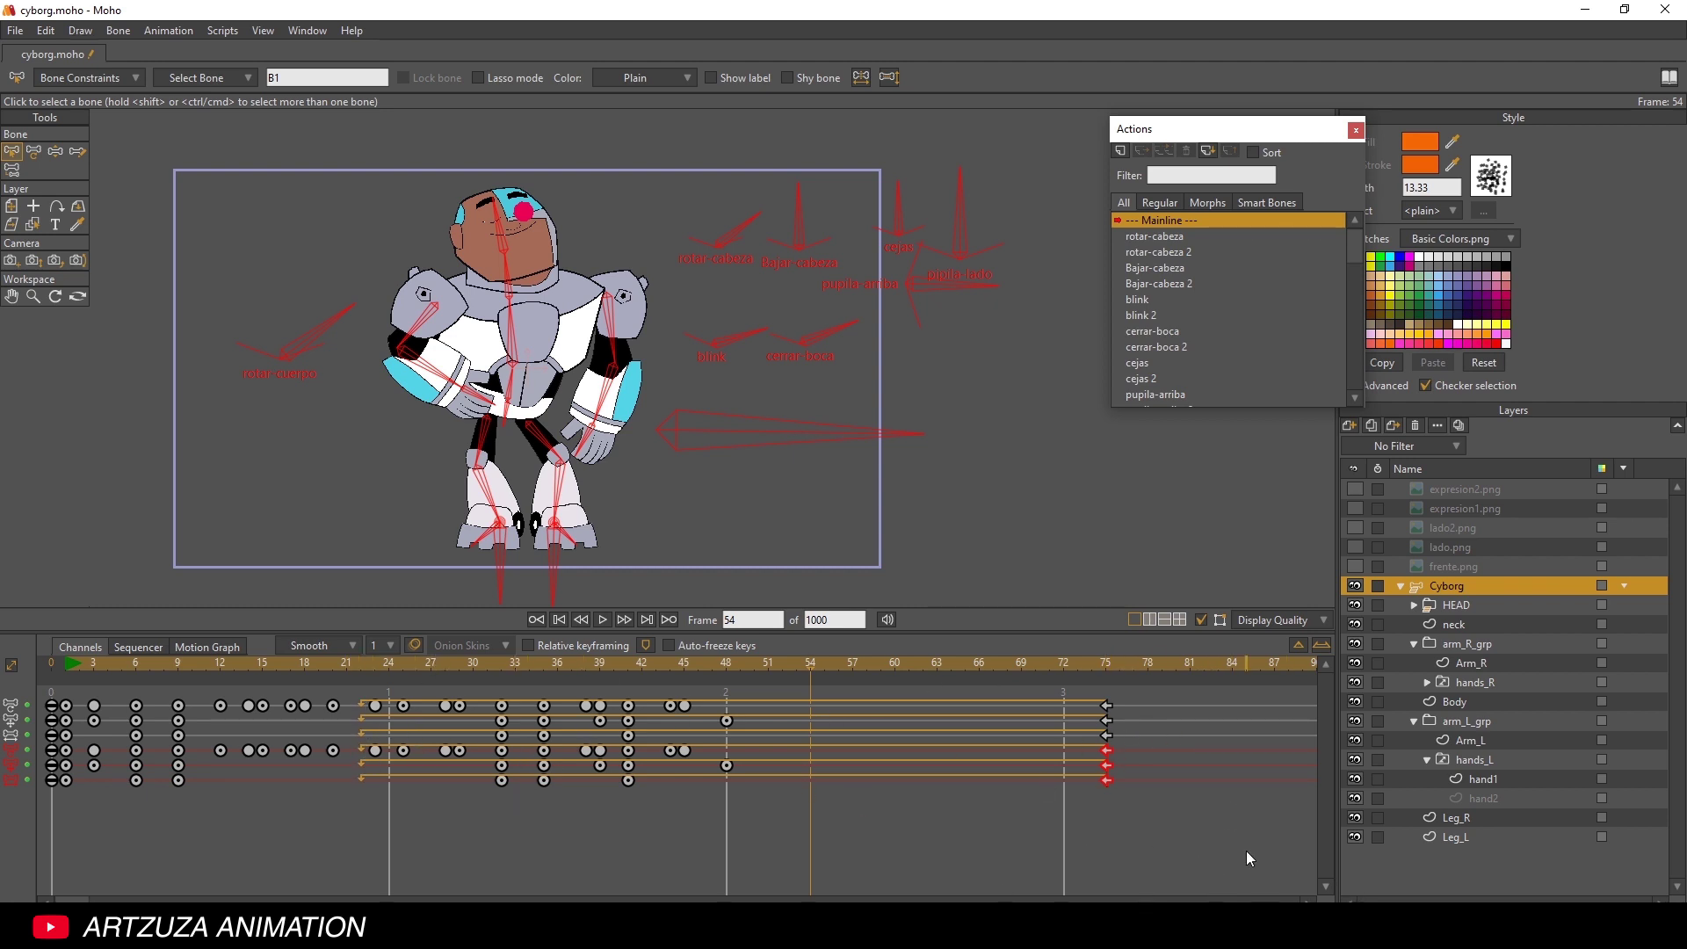
- Set the frame 75 keyframes' Cycle interpolation to return to absolute frame 1
{"action": "right_click", "coordinate": [1109, 785]}
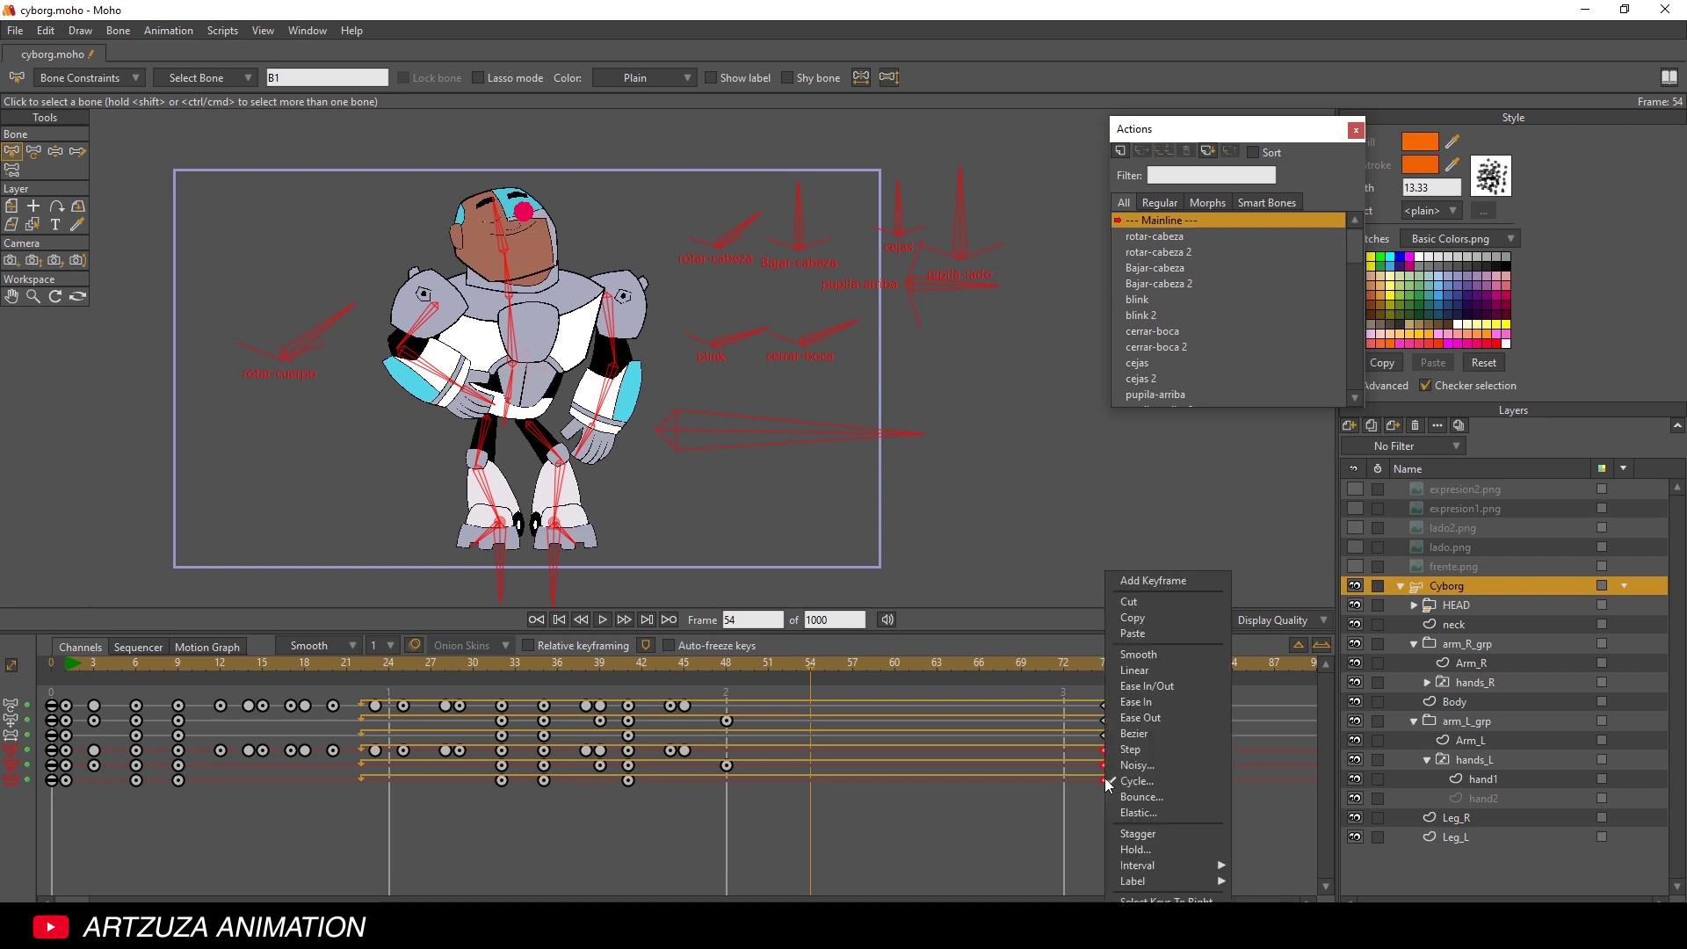
{"action": "left_click", "coordinate": [1177, 776]}
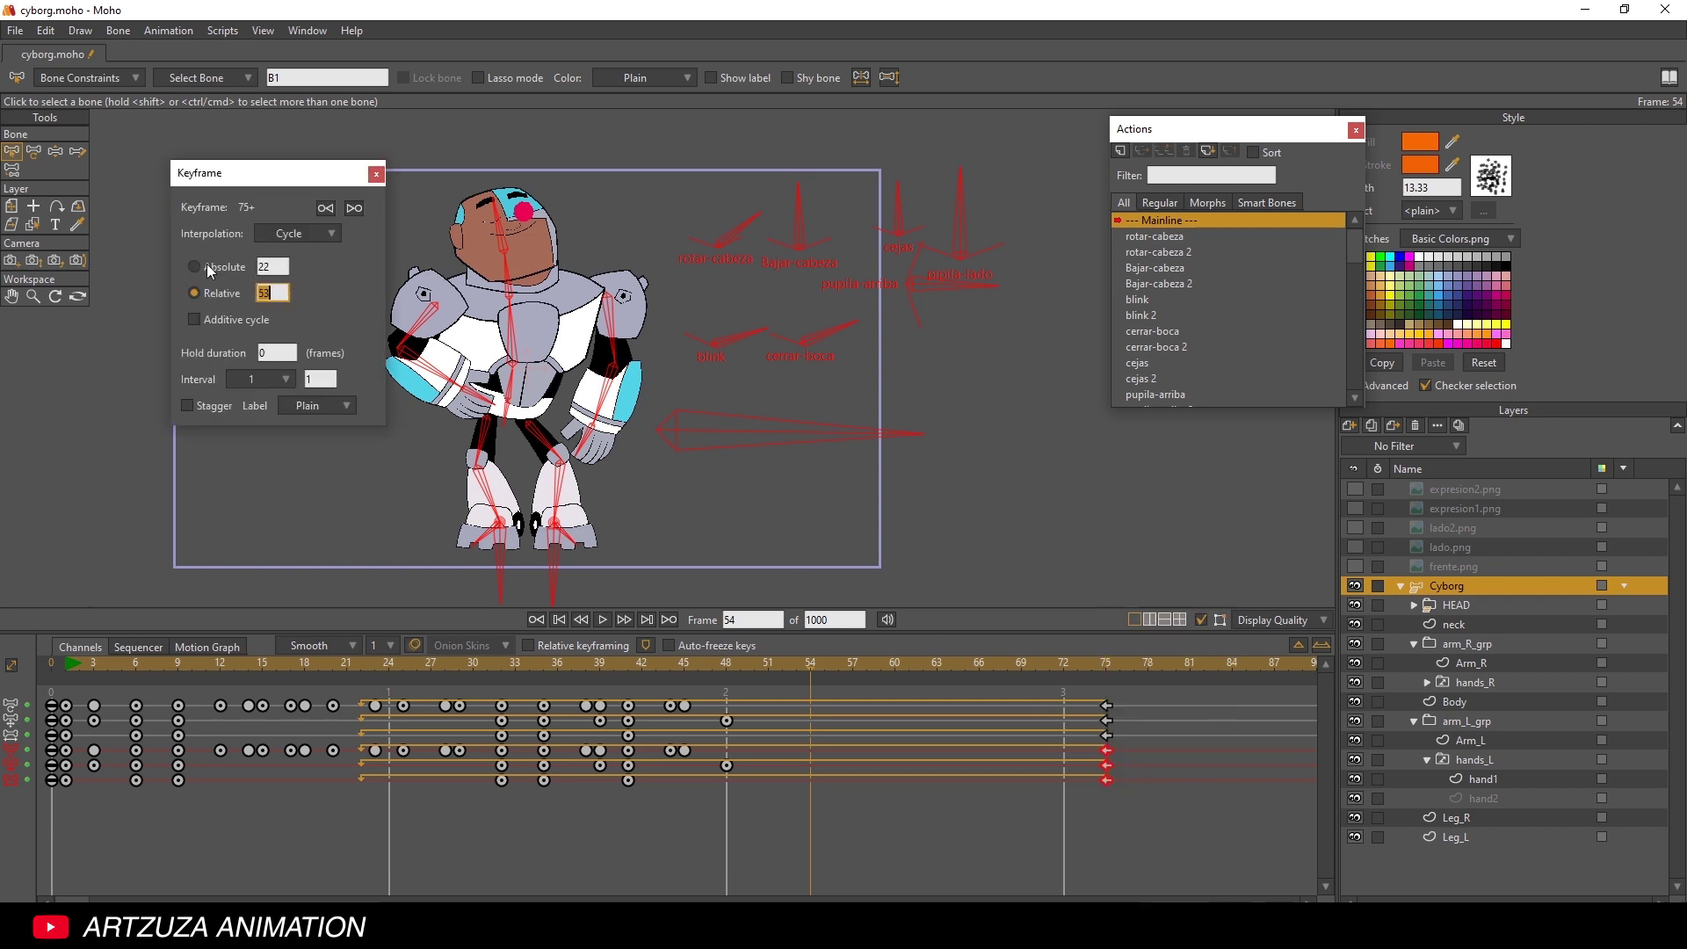
{"action": "left_click", "coordinate": [207, 267]}
{"action": "key", "text": "Return"}
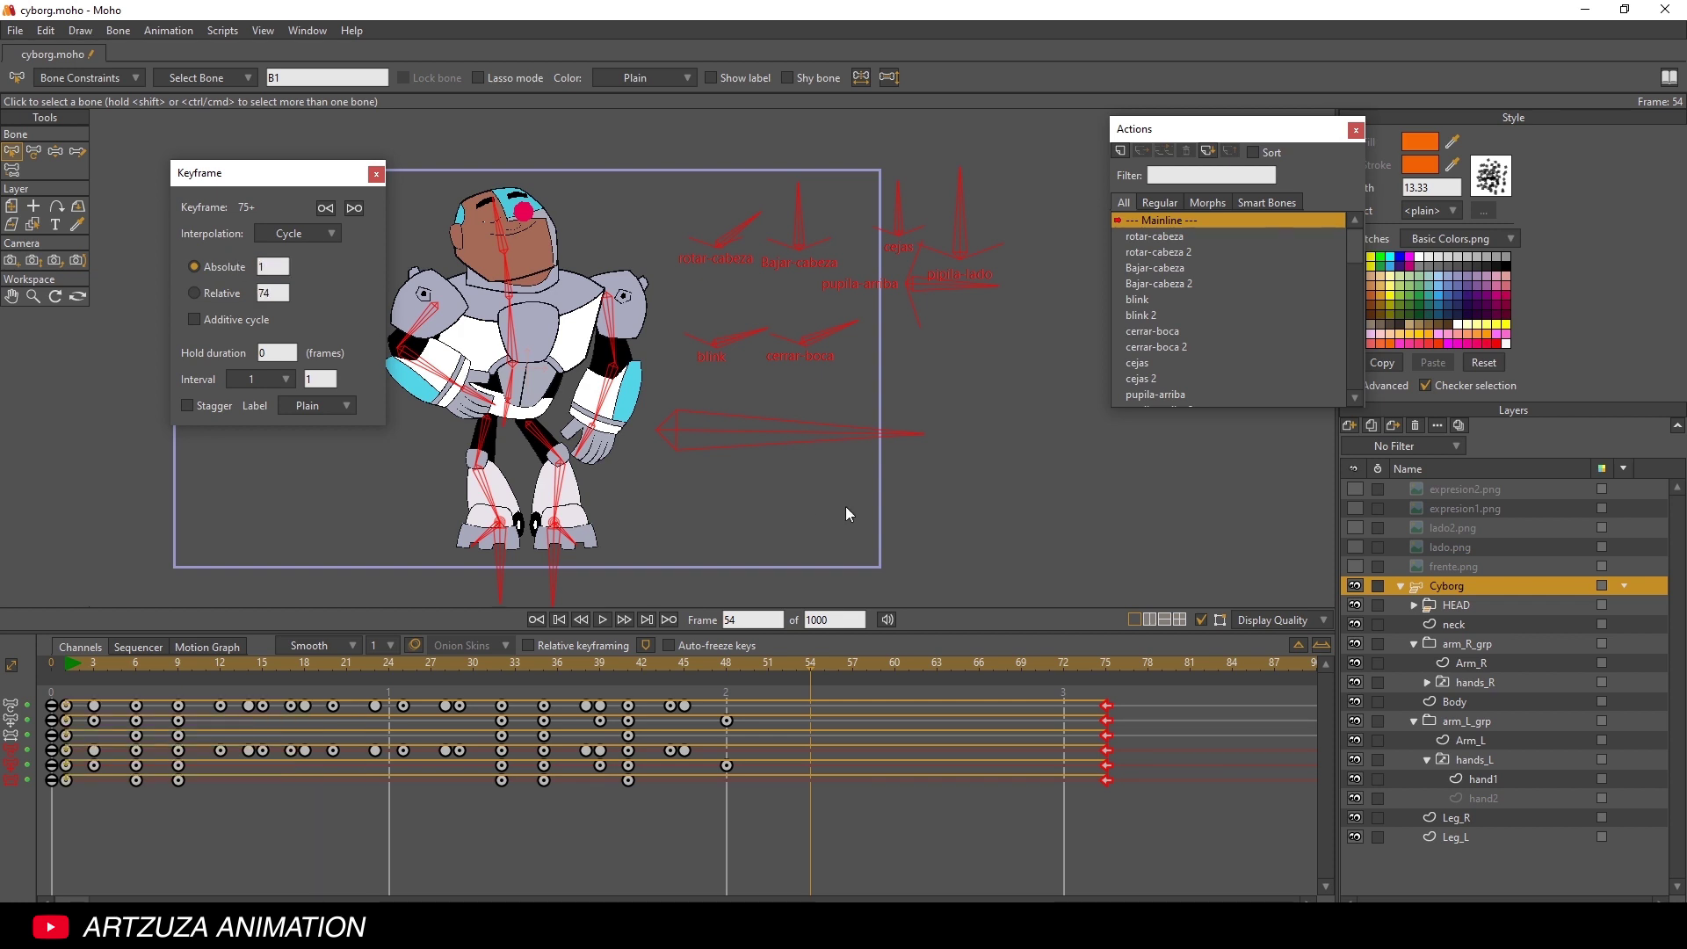
{"action": "left_click", "coordinate": [376, 174]}
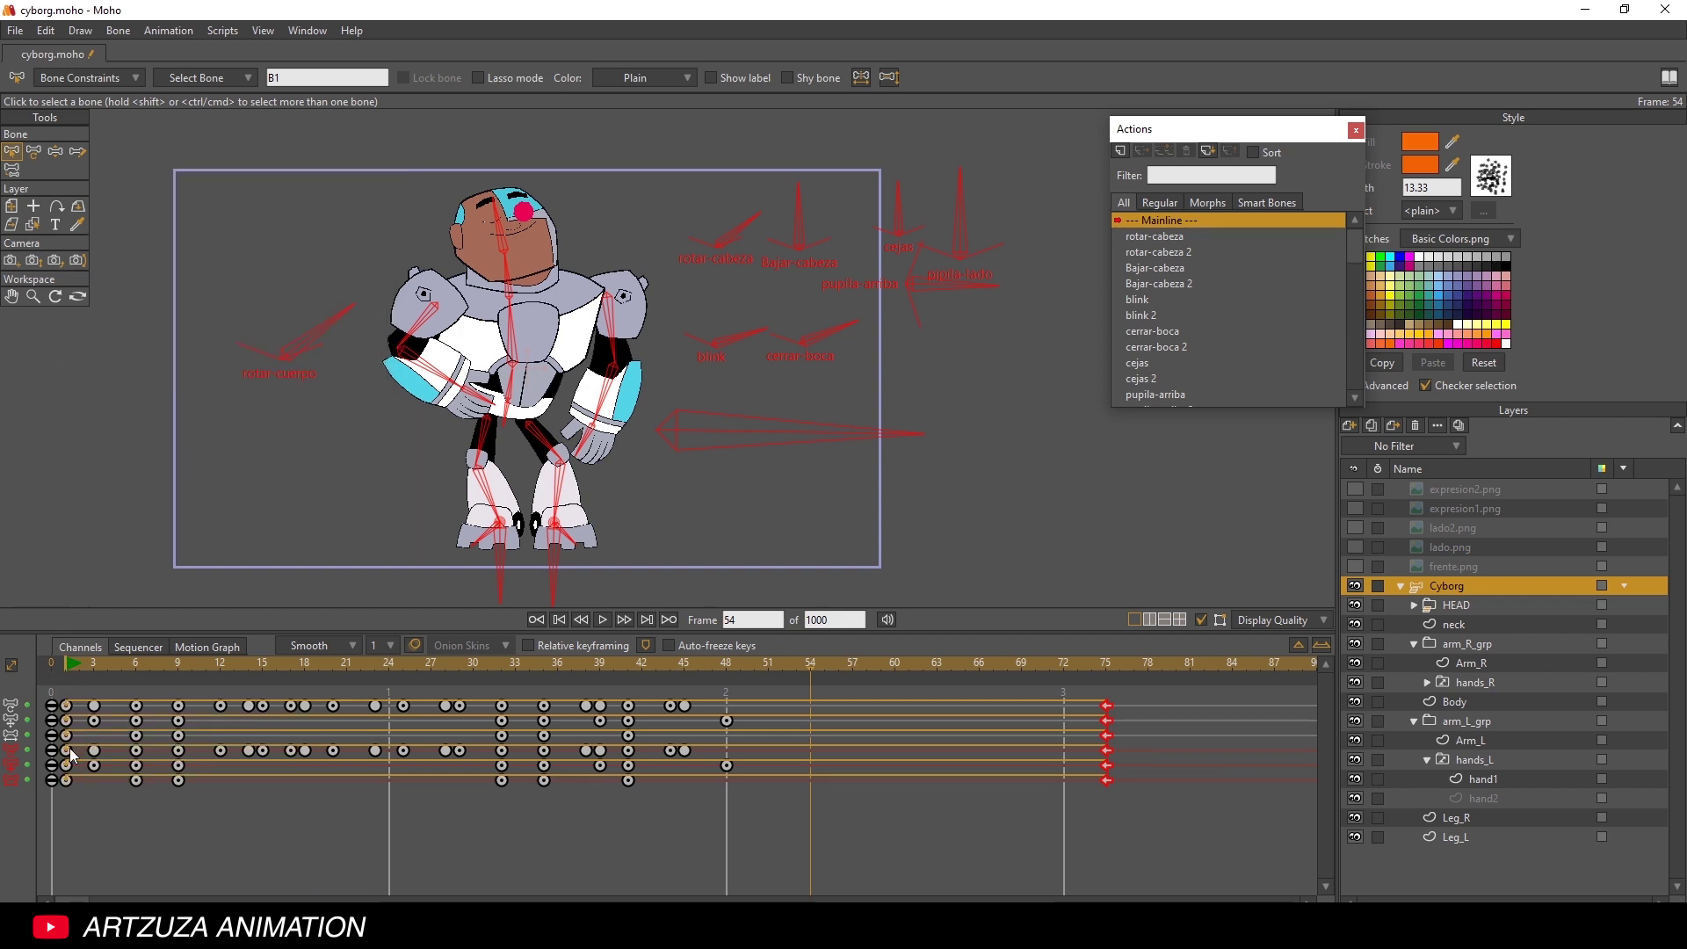
- Copy all bones' frame 1 keyframes to frame 54 and play the animation from the start to check it
{"action": "left_click", "coordinate": [74, 785]}
{"action": "key", "text": "ctrl+v"}
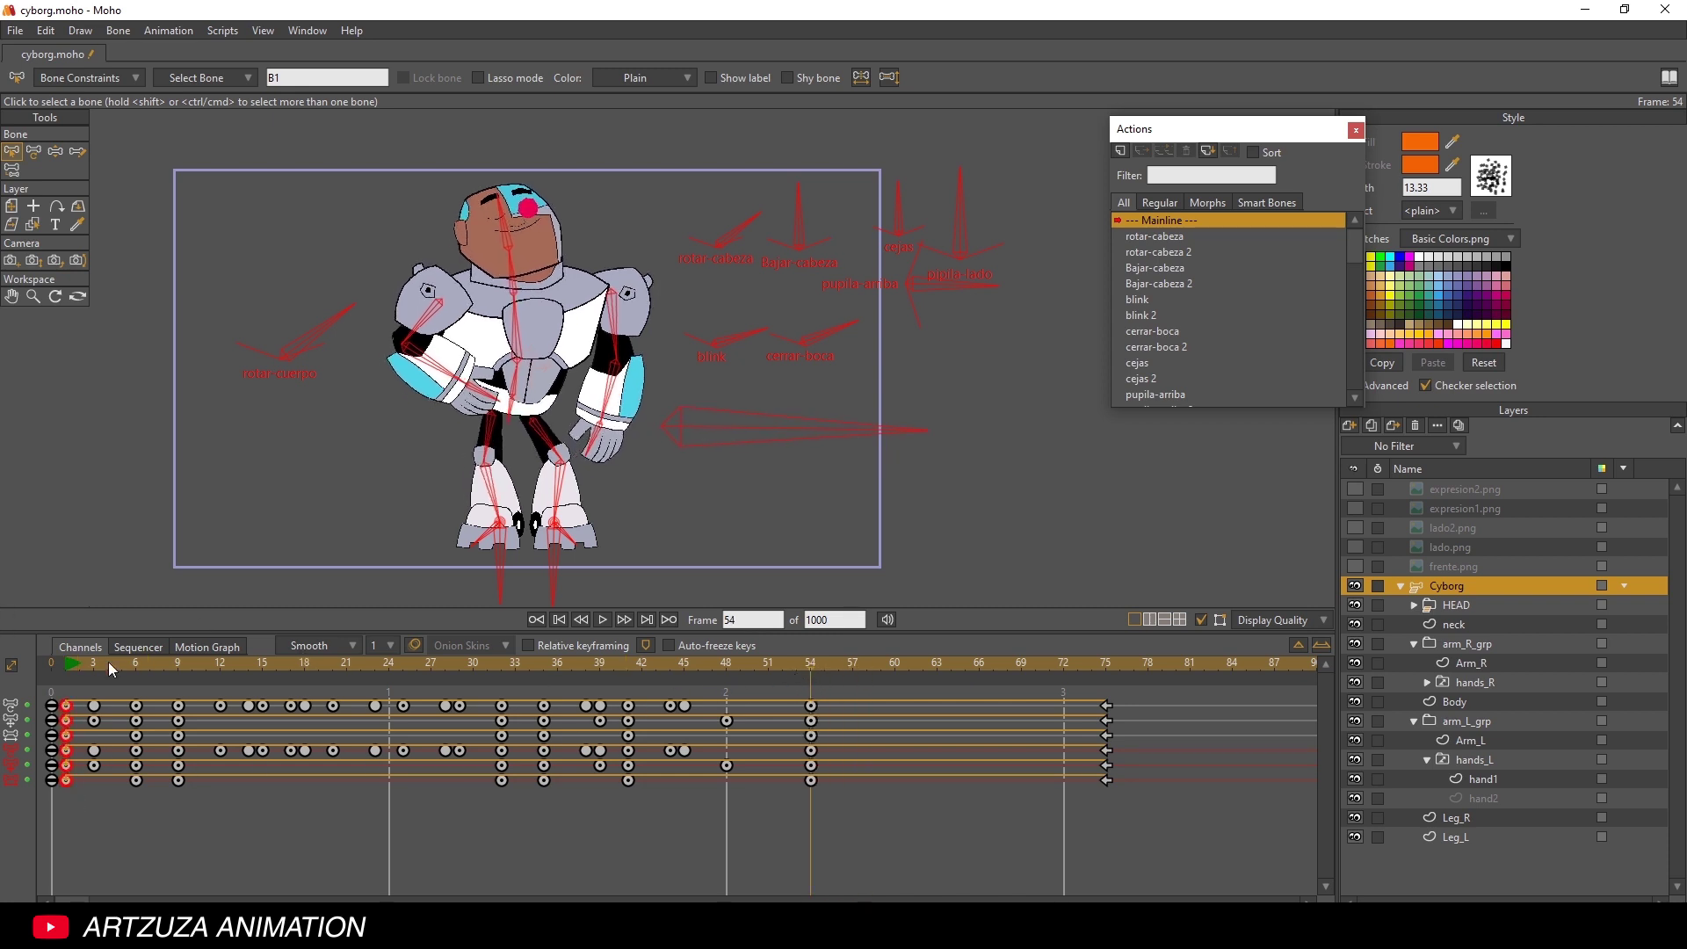
{"action": "left_click", "coordinate": [75, 666]}
{"action": "left_click", "coordinate": [600, 618]}
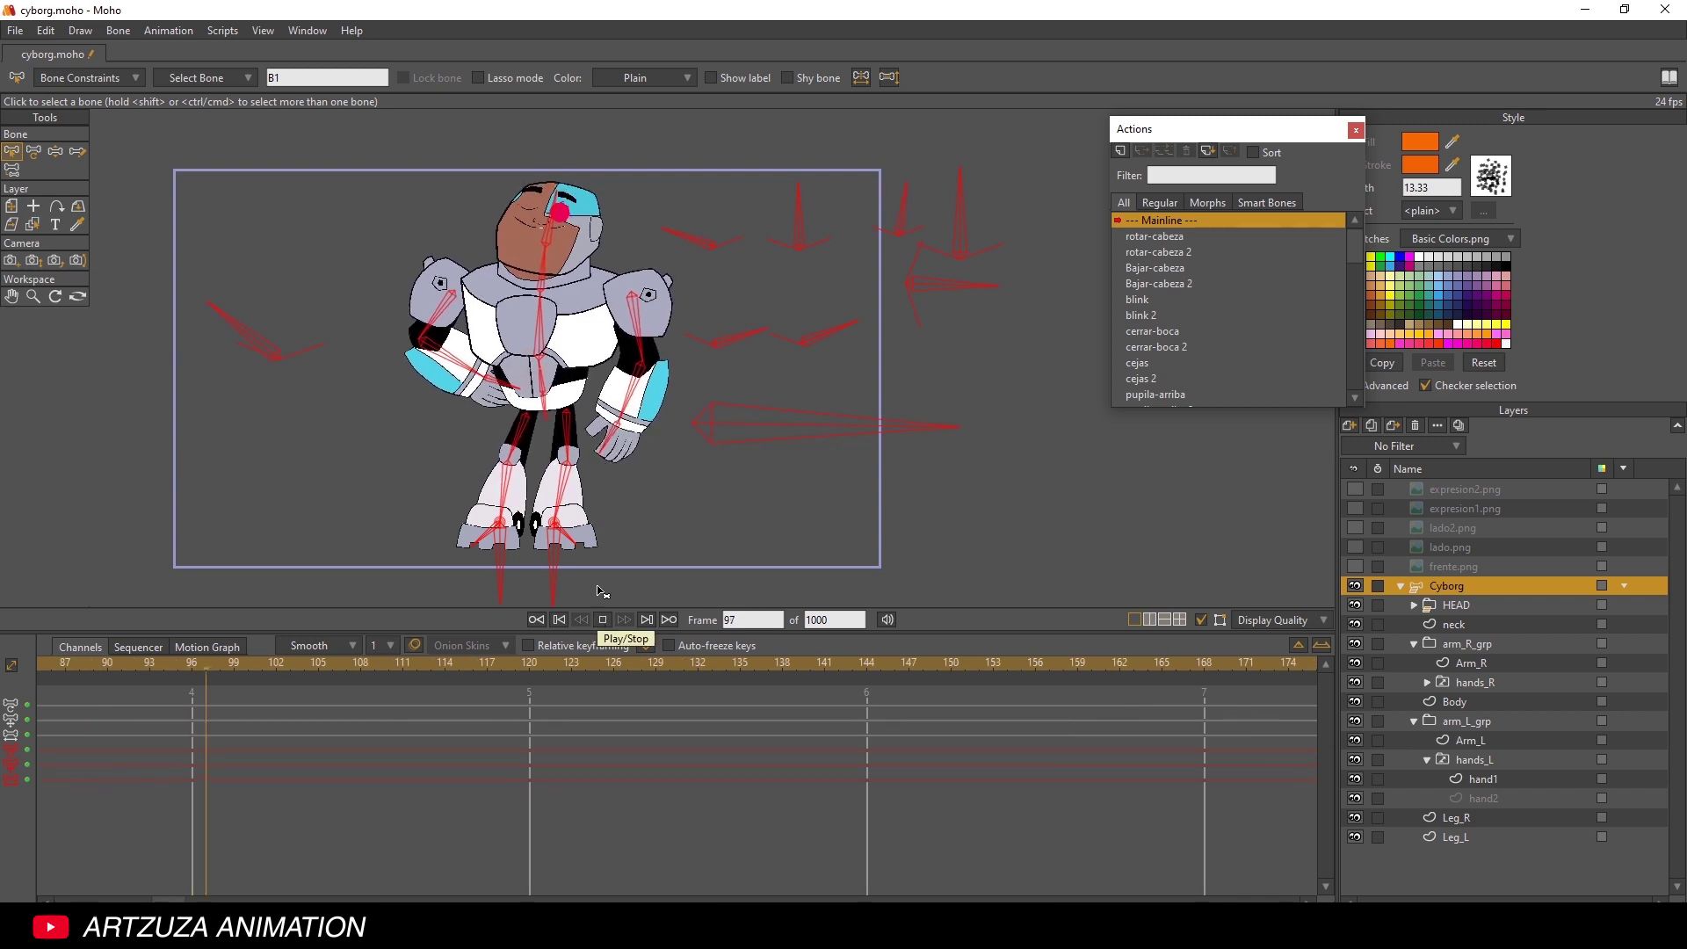
{"action": "left_click", "coordinate": [601, 619]}
{"action": "scroll", "coordinate": [166, 860], "scroll_direction": "left", "scroll_amount": 8}
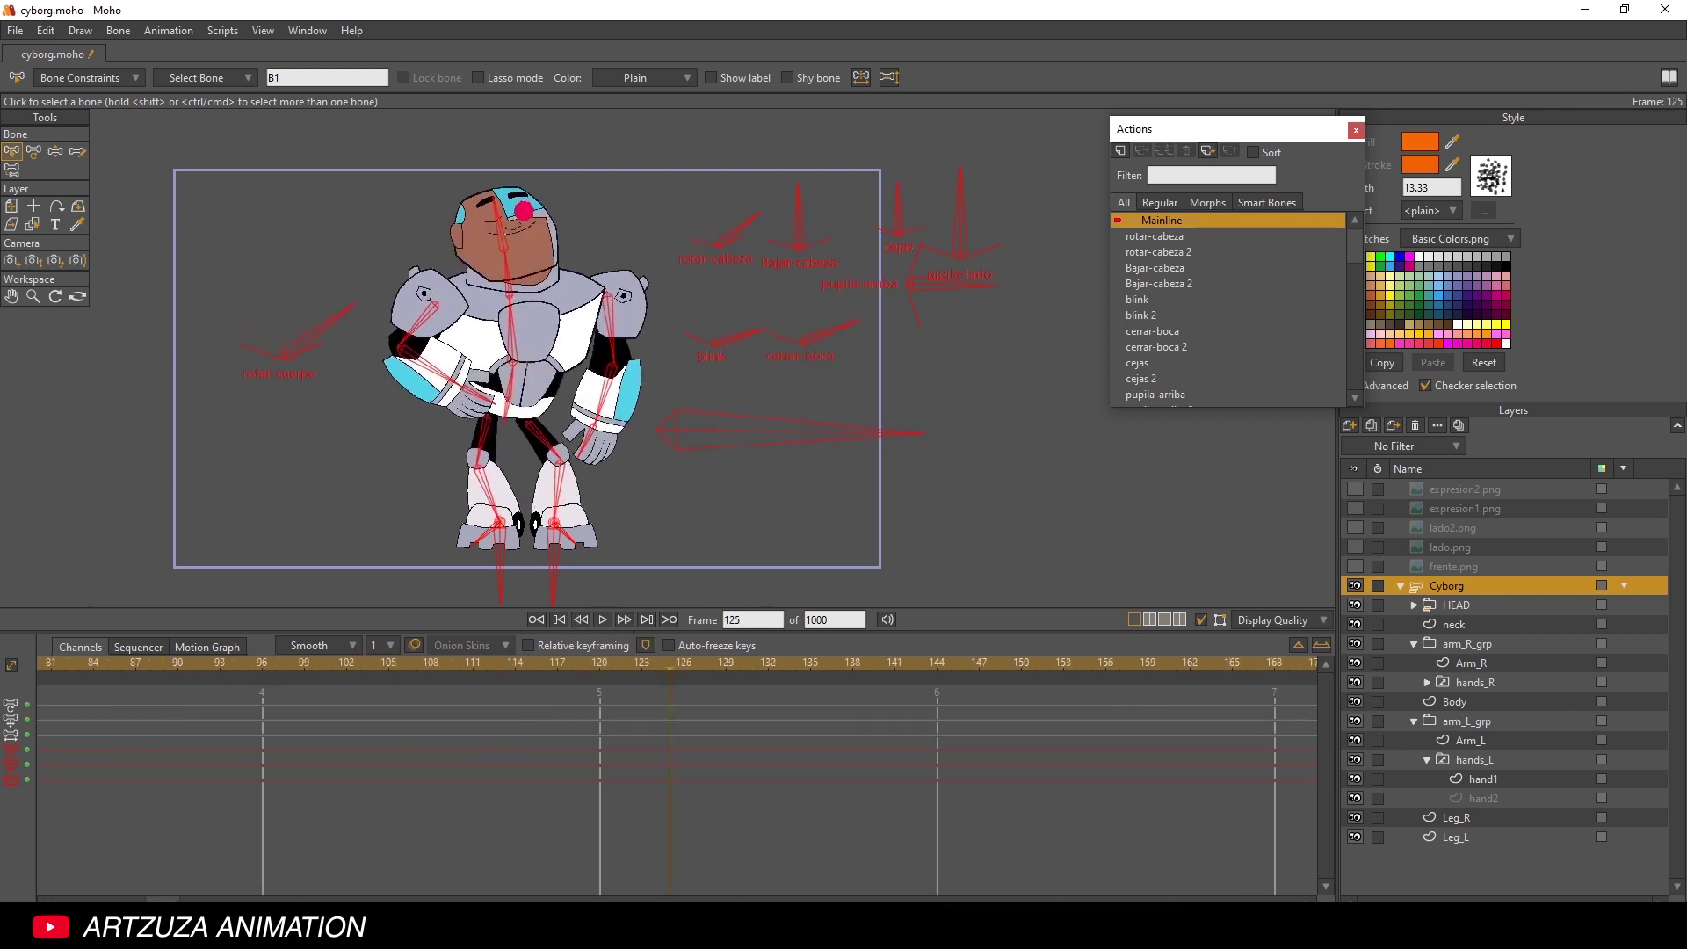
- Scrub to frame 57 and show the translation curves of the large horizontal bone B1 in the motion graph
{"action": "left_click_drag", "start_coordinate": [502, 672], "coordinate": [625, 678]}
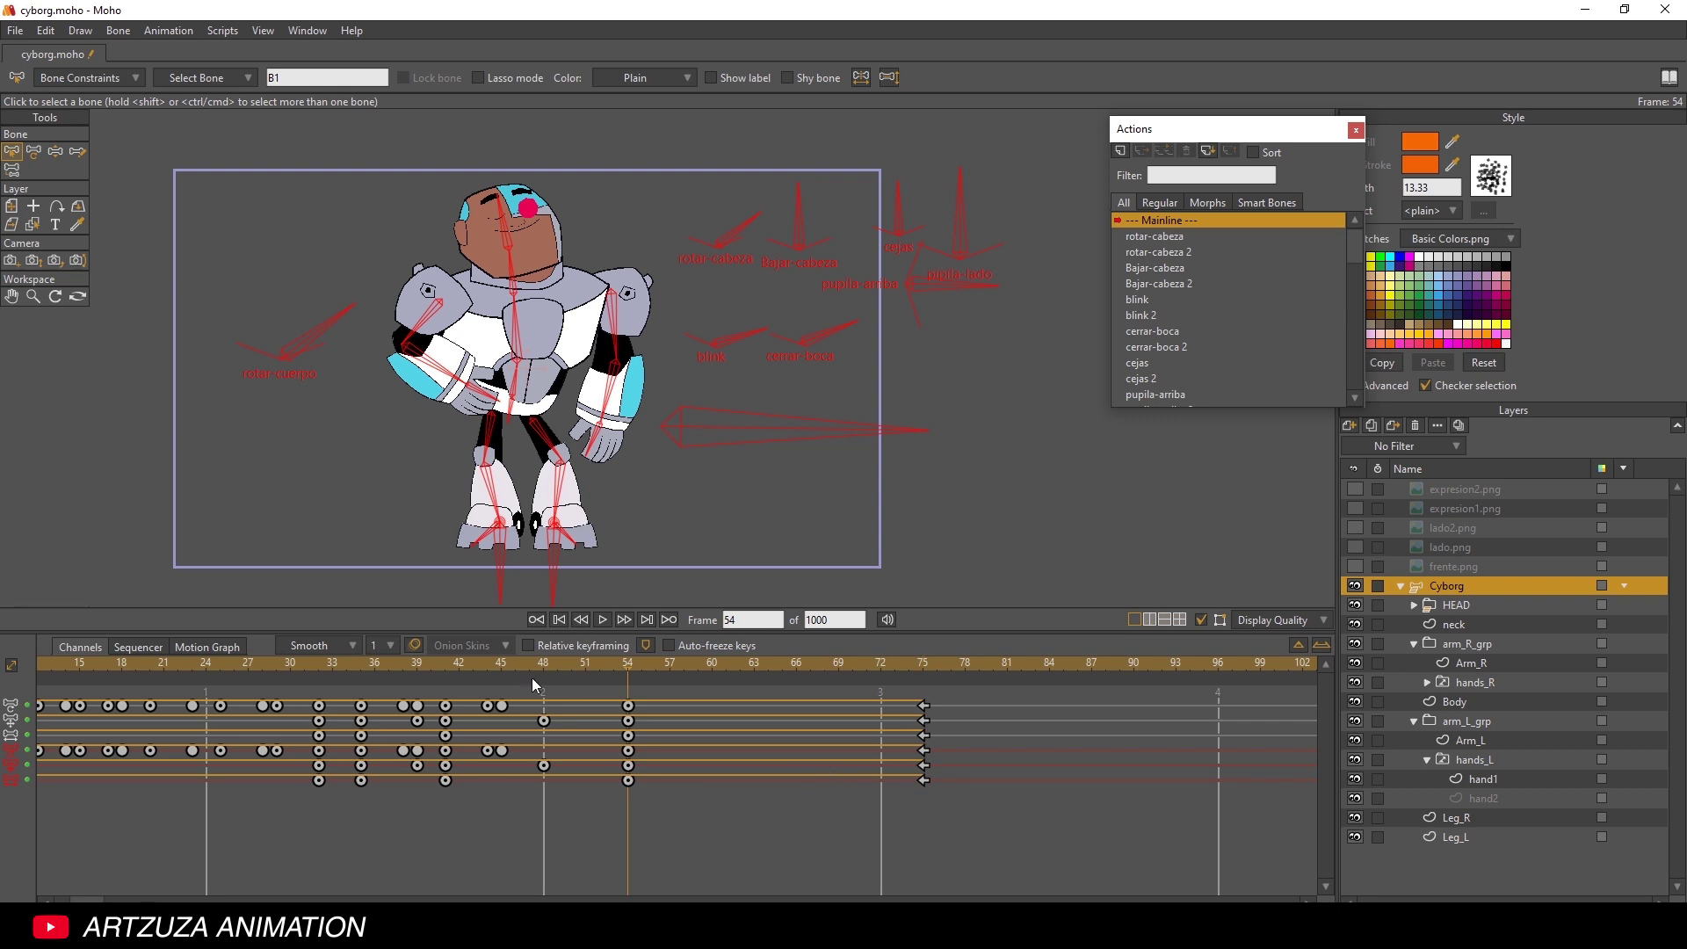
{"action": "left_click_drag", "start_coordinate": [515, 663], "coordinate": [669, 720]}
{"action": "left_click", "coordinate": [220, 651]}
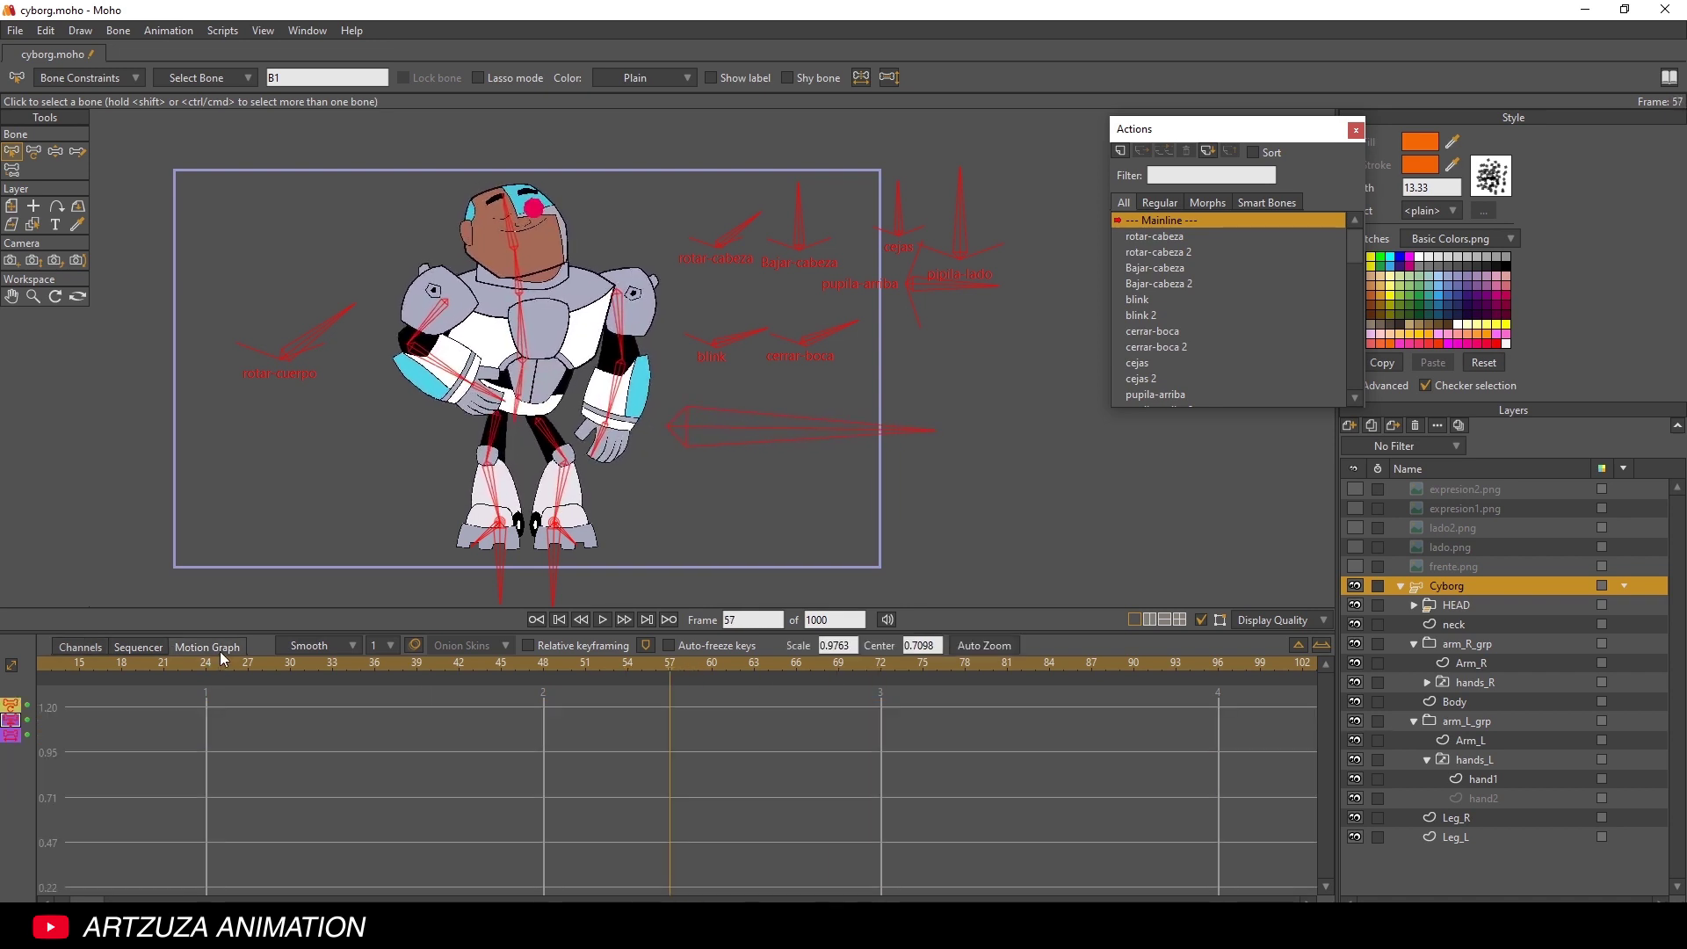
{"action": "left_click", "coordinate": [10, 719]}
{"action": "left_click_drag", "start_coordinate": [87, 901], "coordinate": [0, 902]}
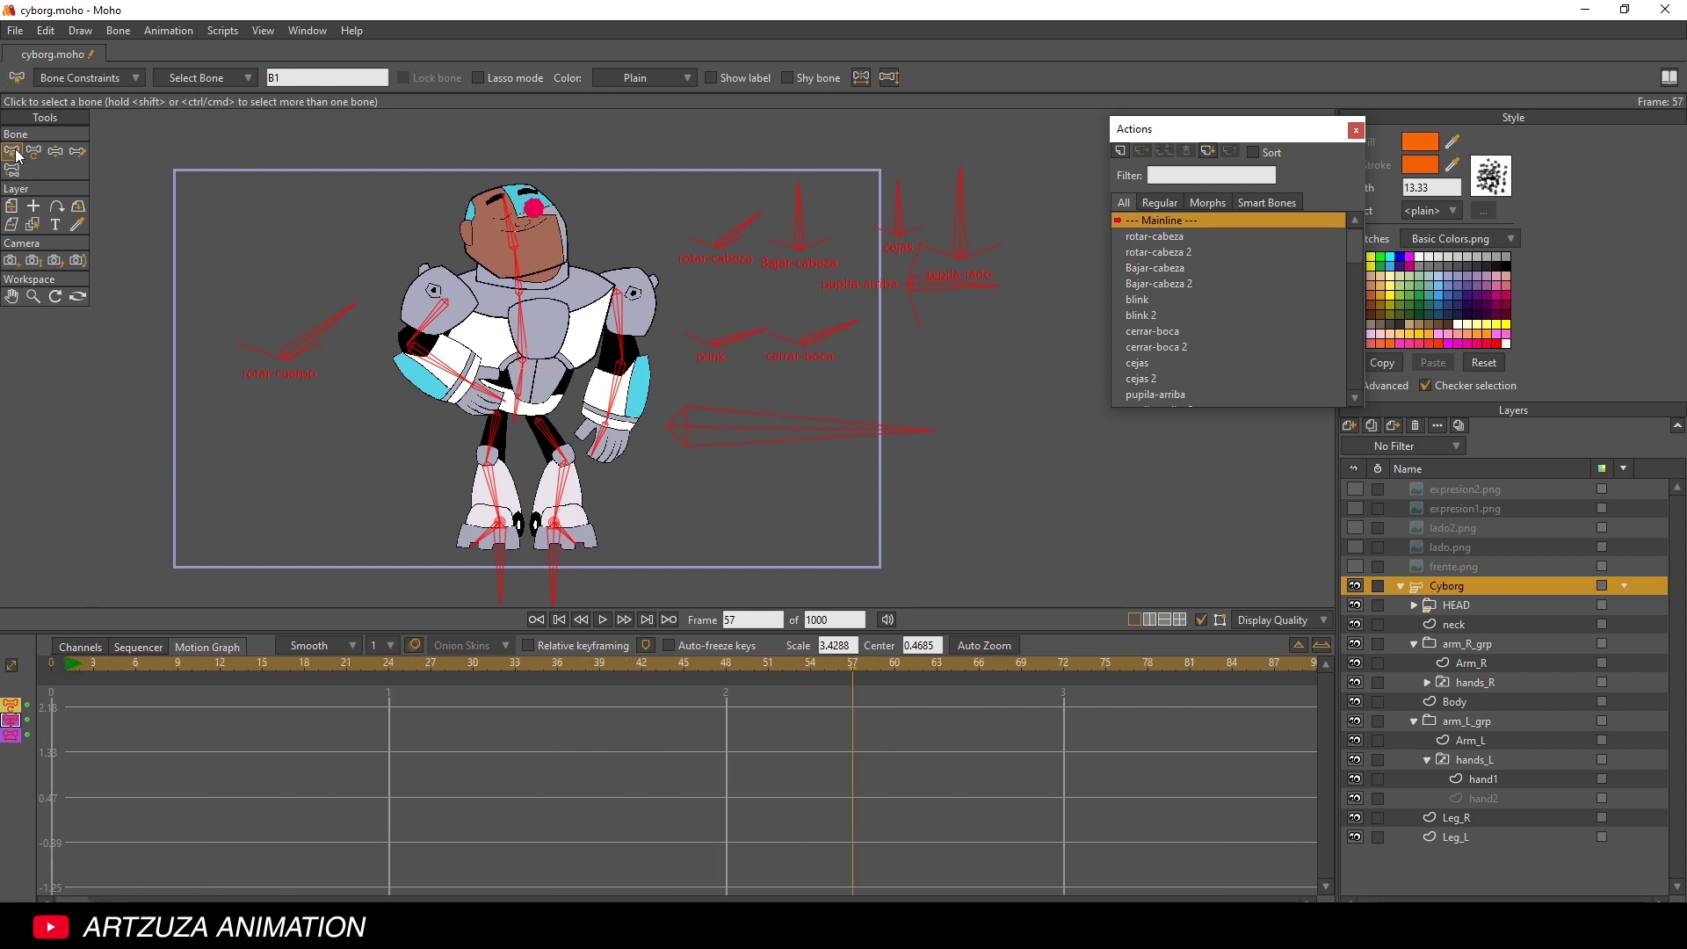
{"action": "left_click", "coordinate": [643, 369]}
{"action": "left_click", "coordinate": [700, 421]}
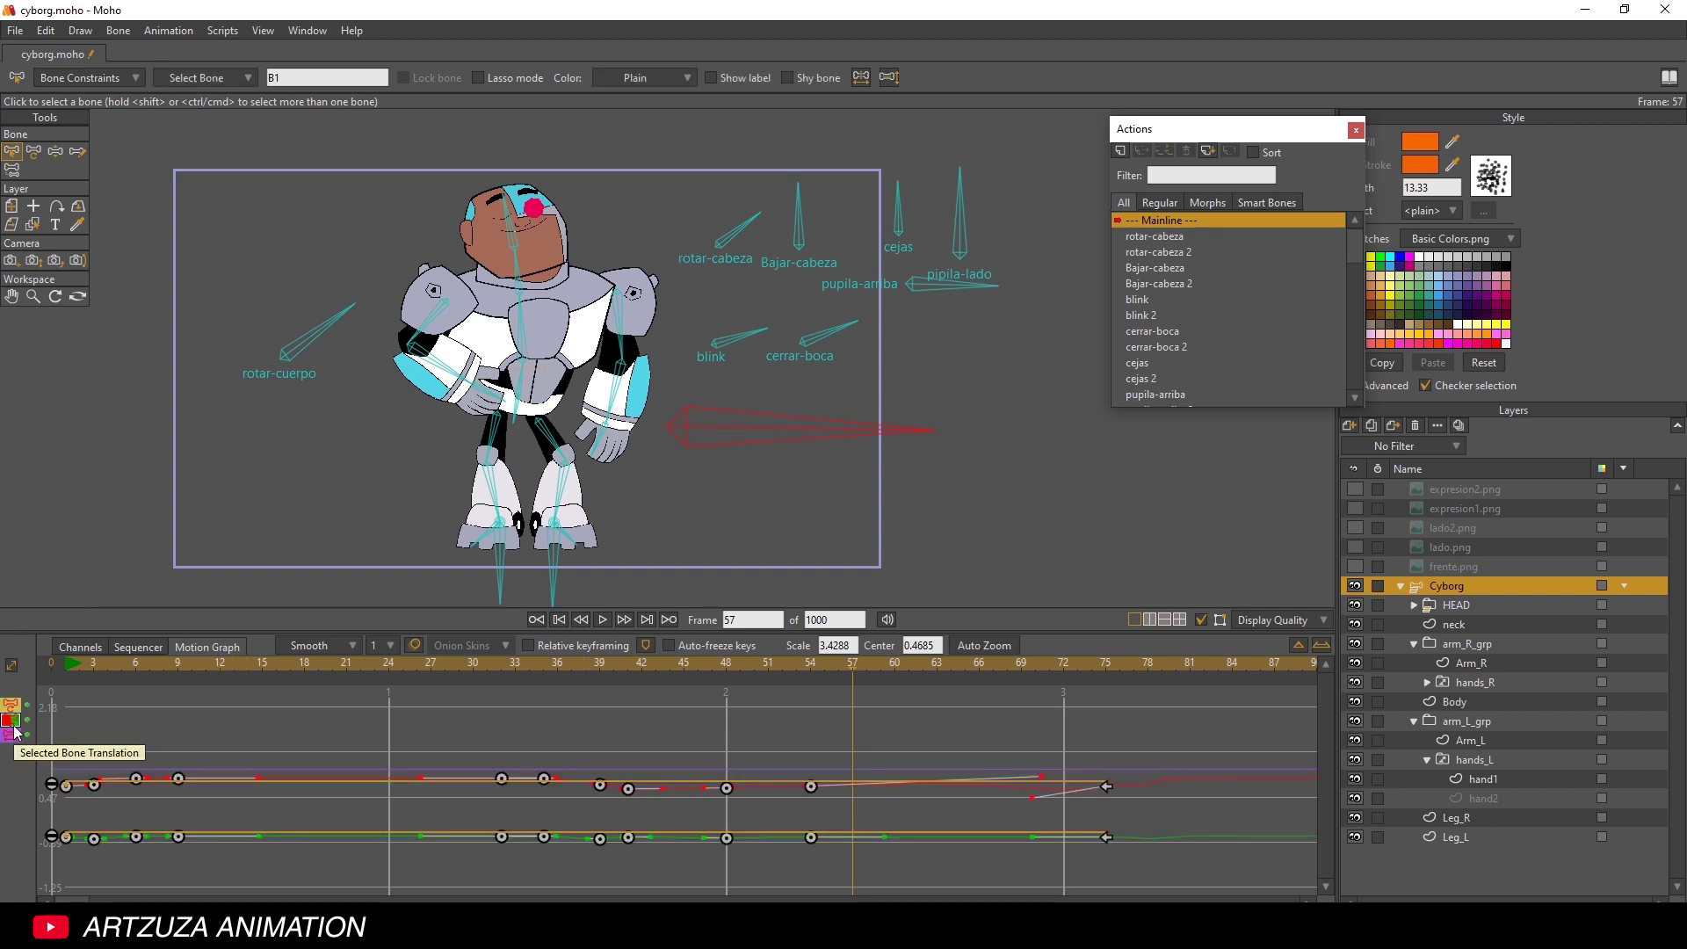
- Flatten the incoming handle of B1's frame 75 translation keyframe in the motion graph and return to the channels view
{"action": "scroll", "coordinate": [1046, 742], "scroll_direction": "up", "scroll_amount": 3}
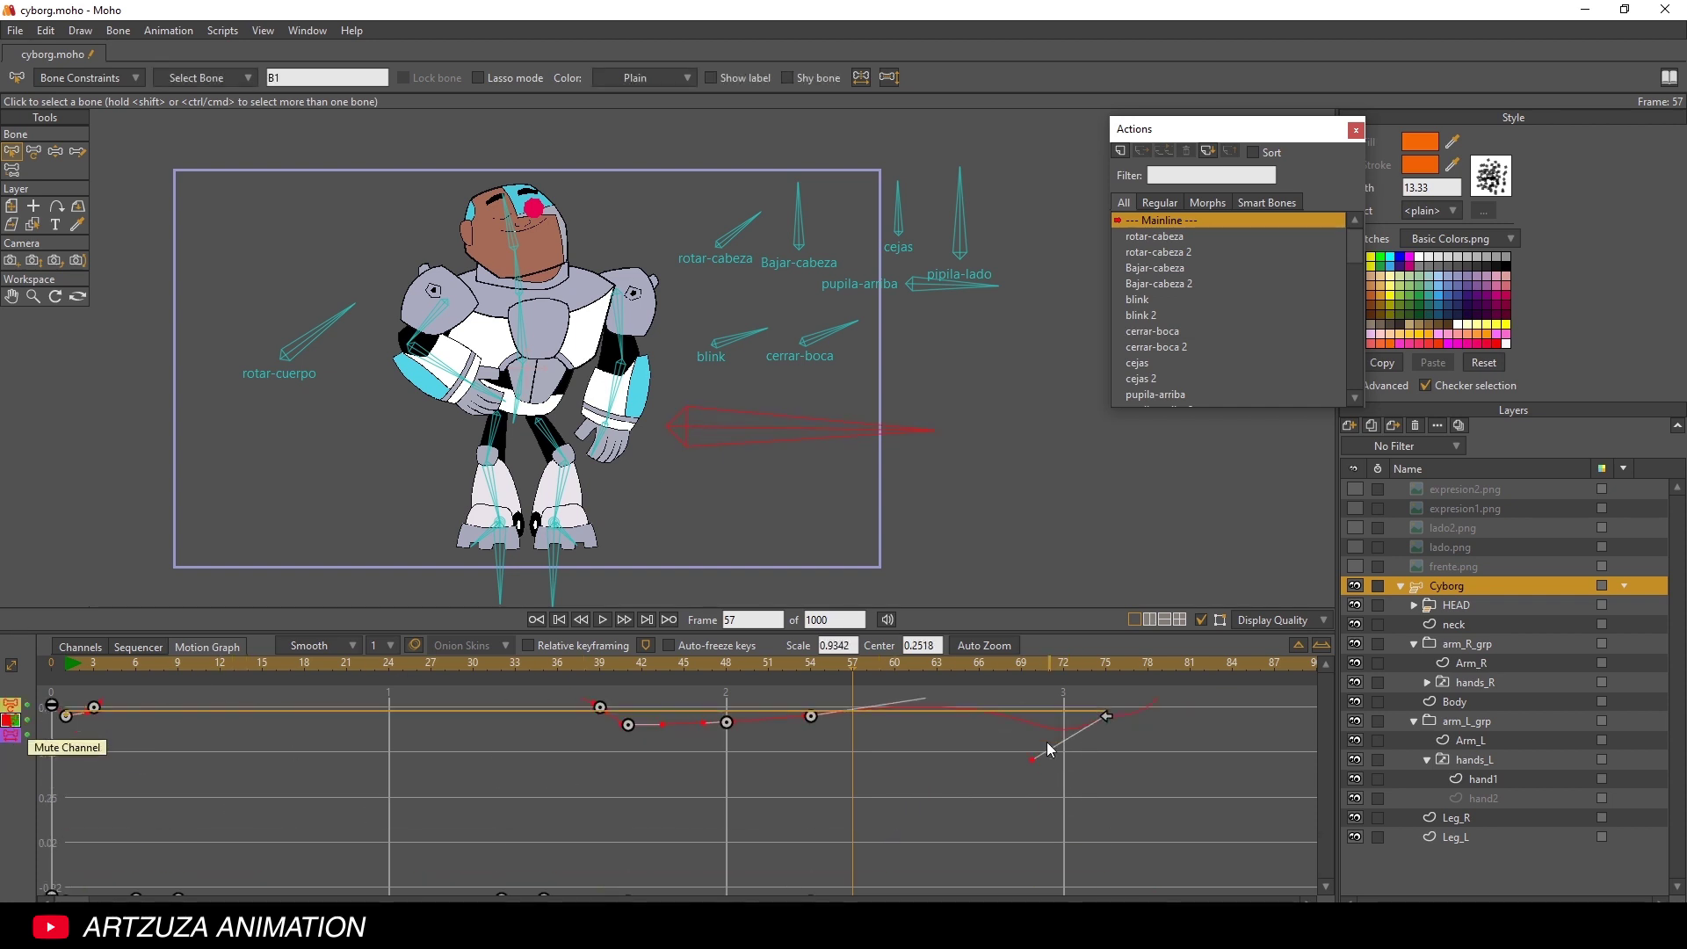
{"action": "left_click_drag", "start_coordinate": [1028, 742], "coordinate": [893, 863]}
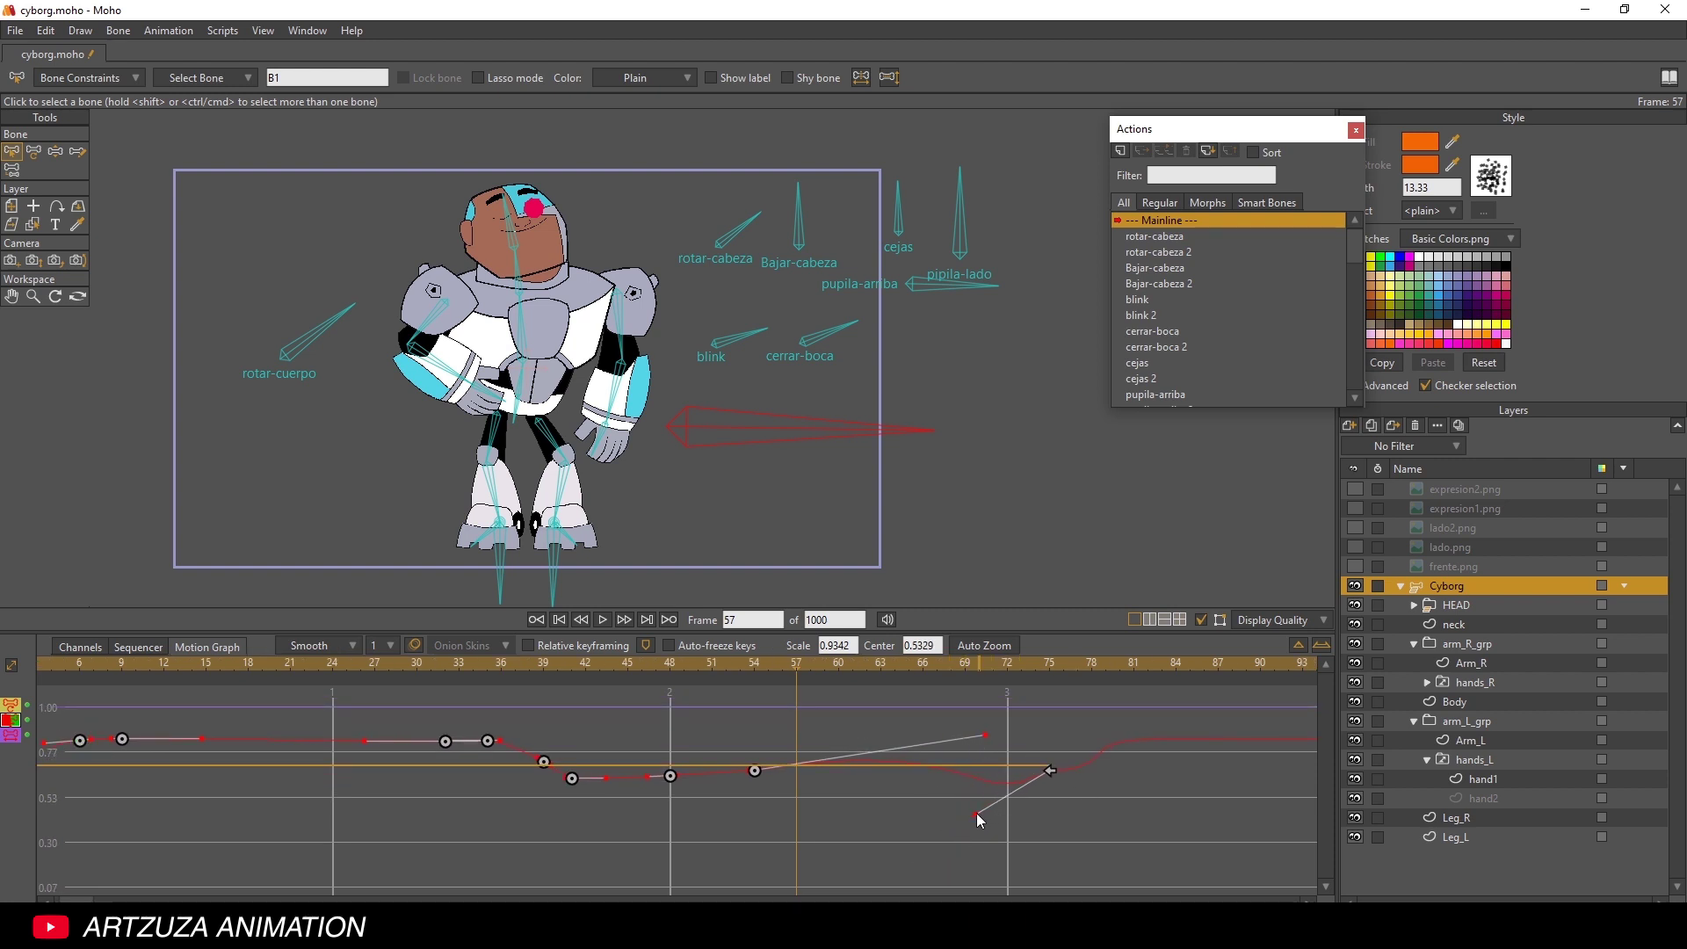
{"action": "left_click_drag", "start_coordinate": [977, 815], "coordinate": [998, 766]}
{"action": "left_click", "coordinate": [79, 647]}
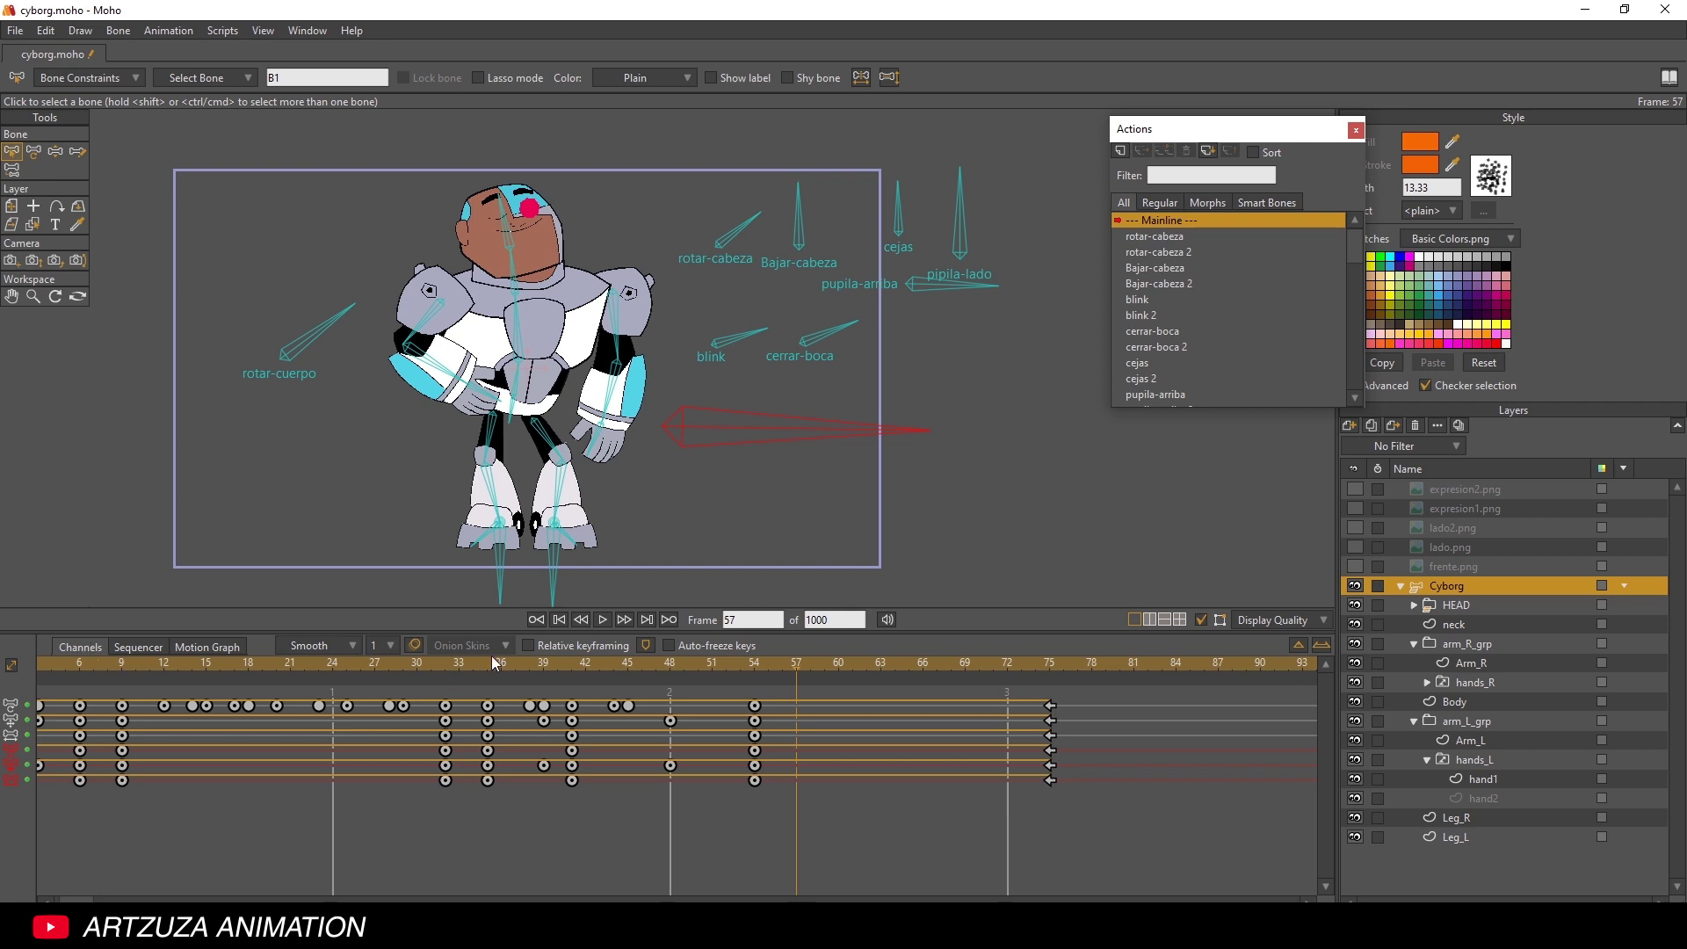
- Play the animation from frame 32 to review the smoothed movement, and stop it
{"action": "left_click", "coordinate": [449, 659]}
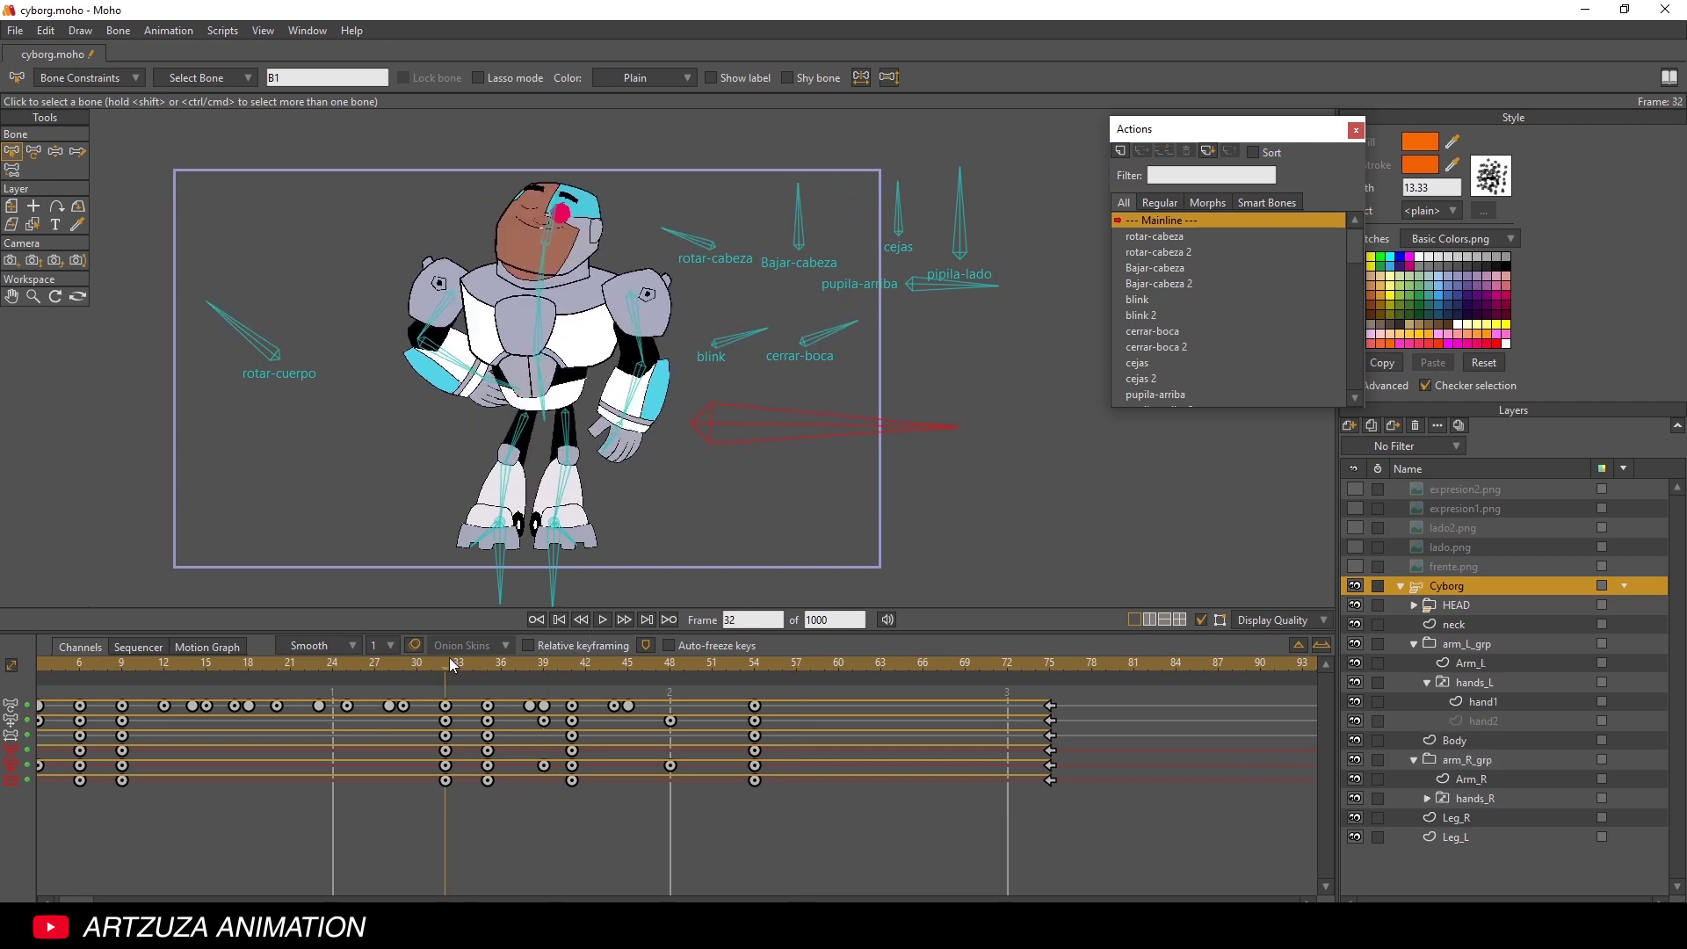
{"action": "left_click", "coordinate": [597, 619]}
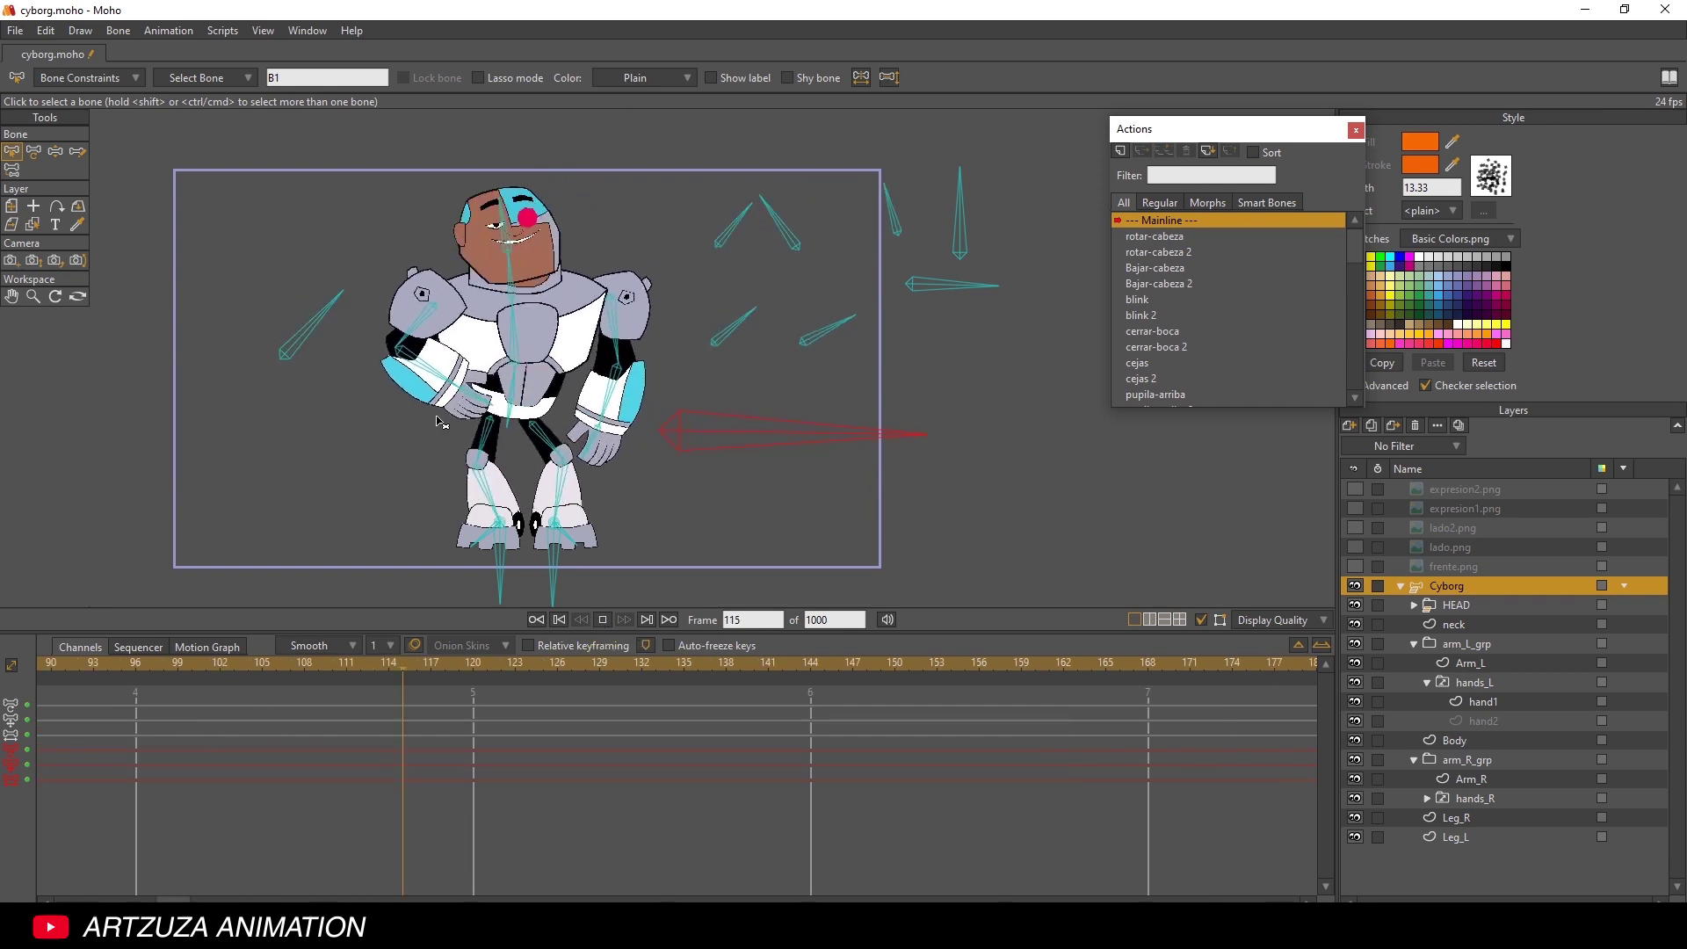
{"action": "scroll", "coordinate": [491, 426], "scroll_direction": "down", "scroll_amount": 2}
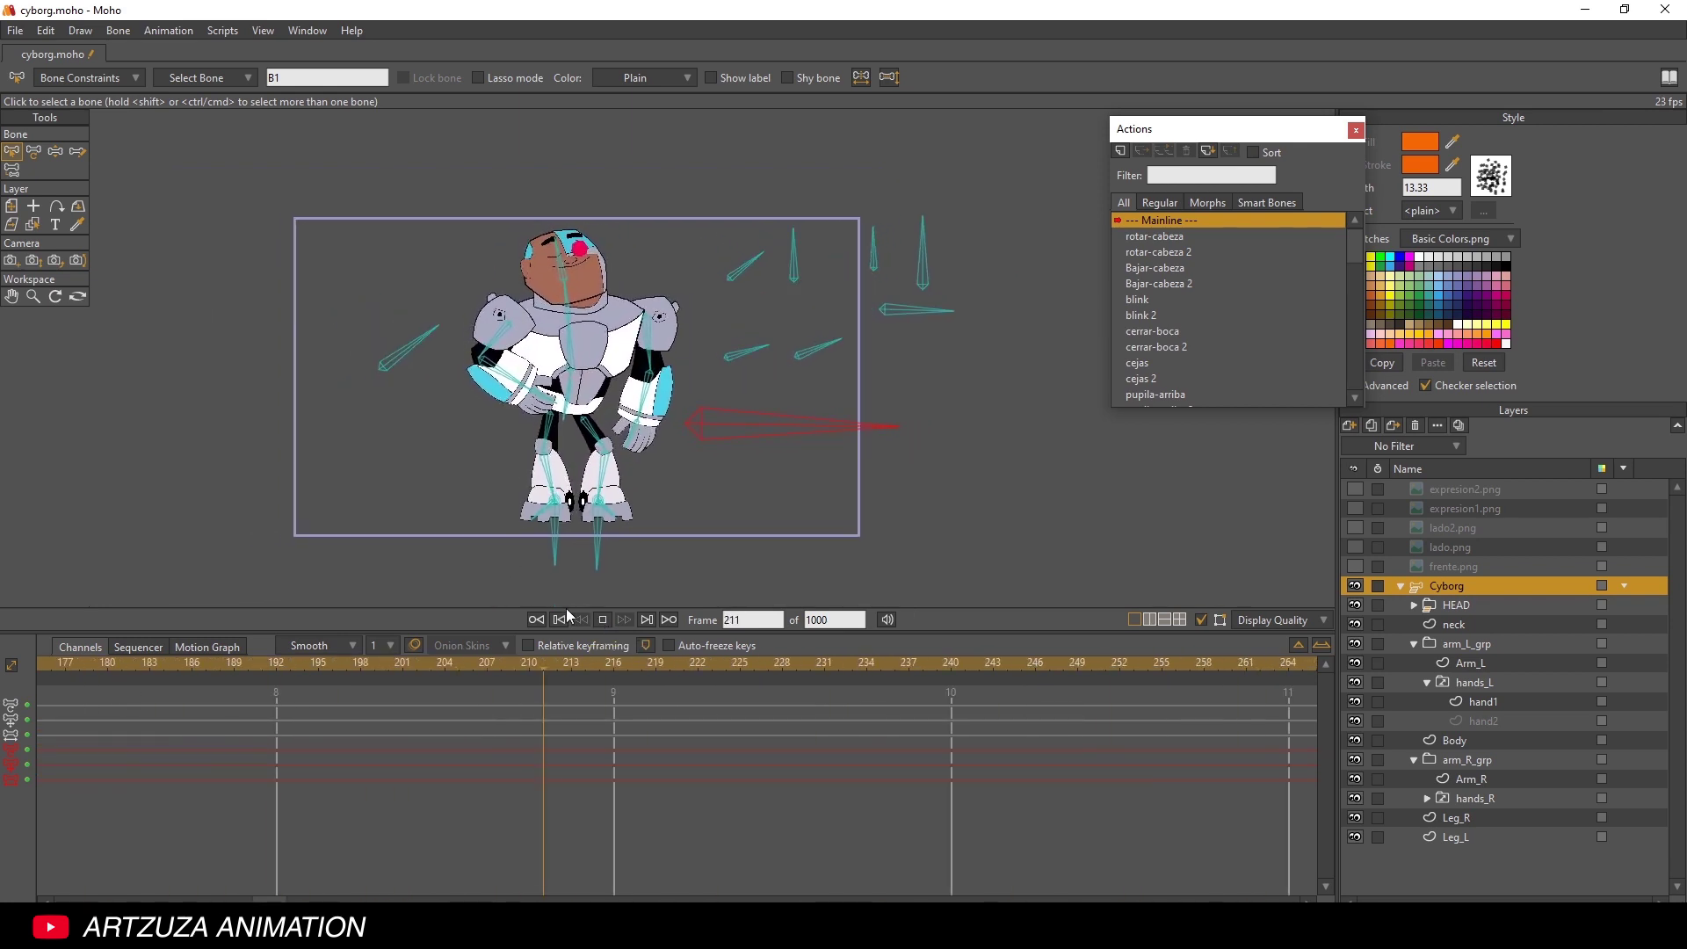
{"action": "key", "text": "space"}
{"action": "scroll", "coordinate": [328, 881], "scroll_direction": "up", "scroll_amount": 5}
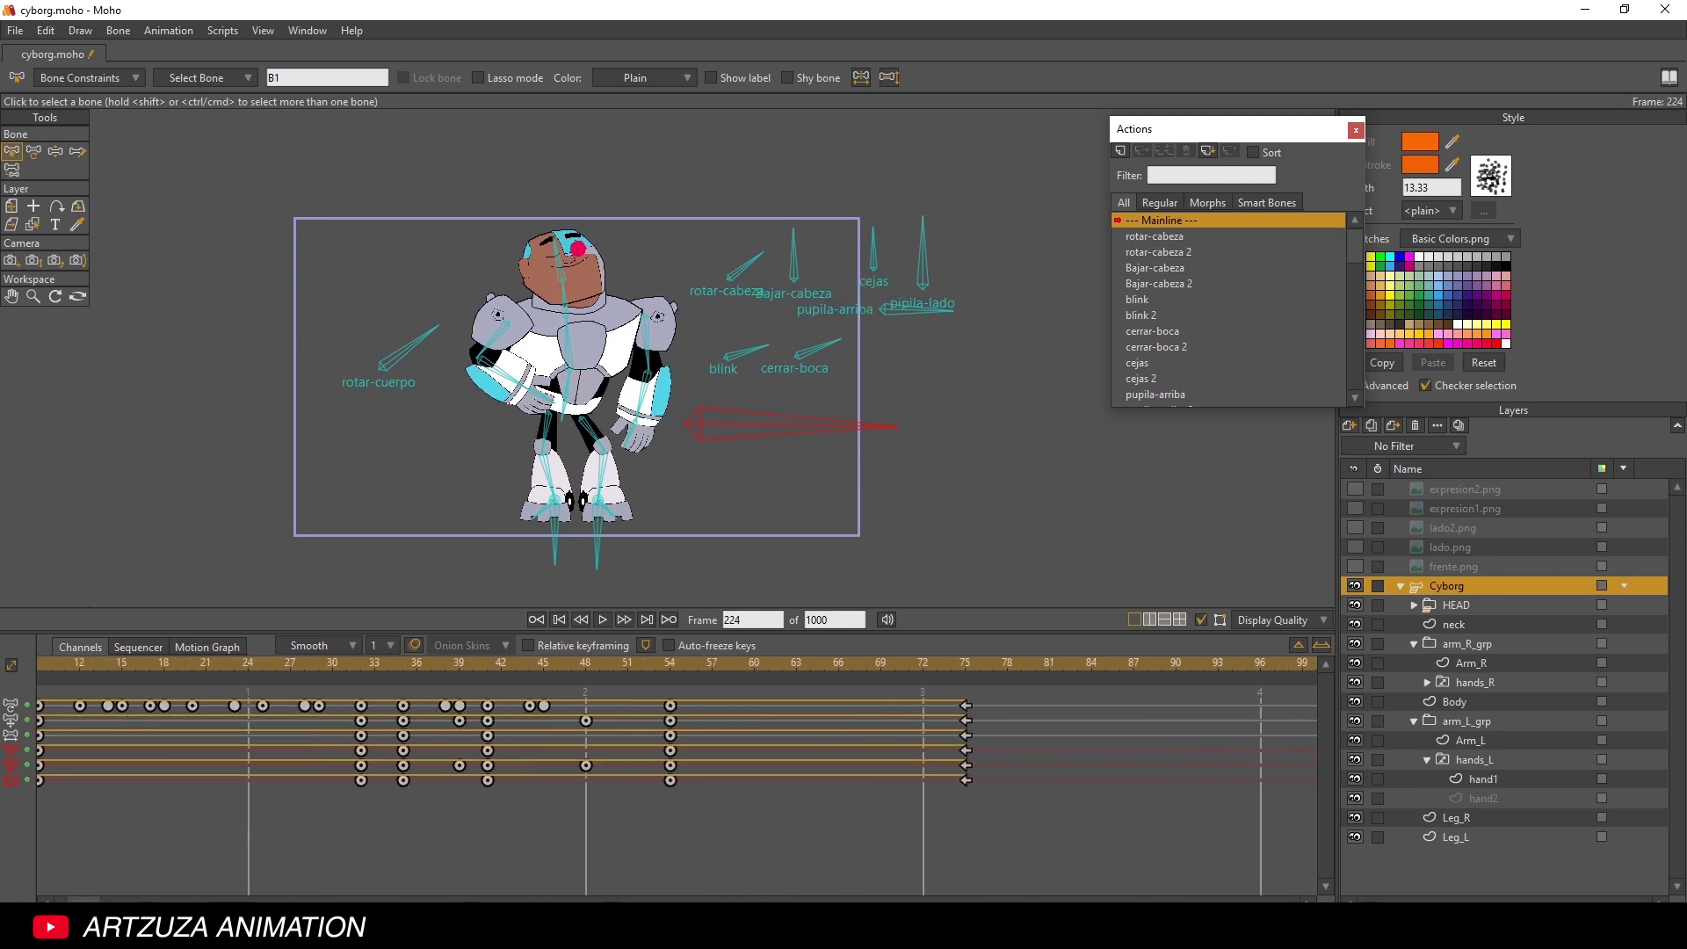
- Scrub the timeline through frames 54, 72 and 75 to compare the loop poses, and return to frame 1
{"action": "scroll", "coordinate": [229, 752], "scroll_direction": "up", "scroll_amount": 1}
{"action": "left_click_drag", "start_coordinate": [381, 667], "coordinate": [163, 676]}
{"action": "scroll", "coordinate": [141, 725], "scroll_direction": "up", "scroll_amount": 3}
{"action": "left_click_drag", "start_coordinate": [51, 676], "coordinate": [815, 716]}
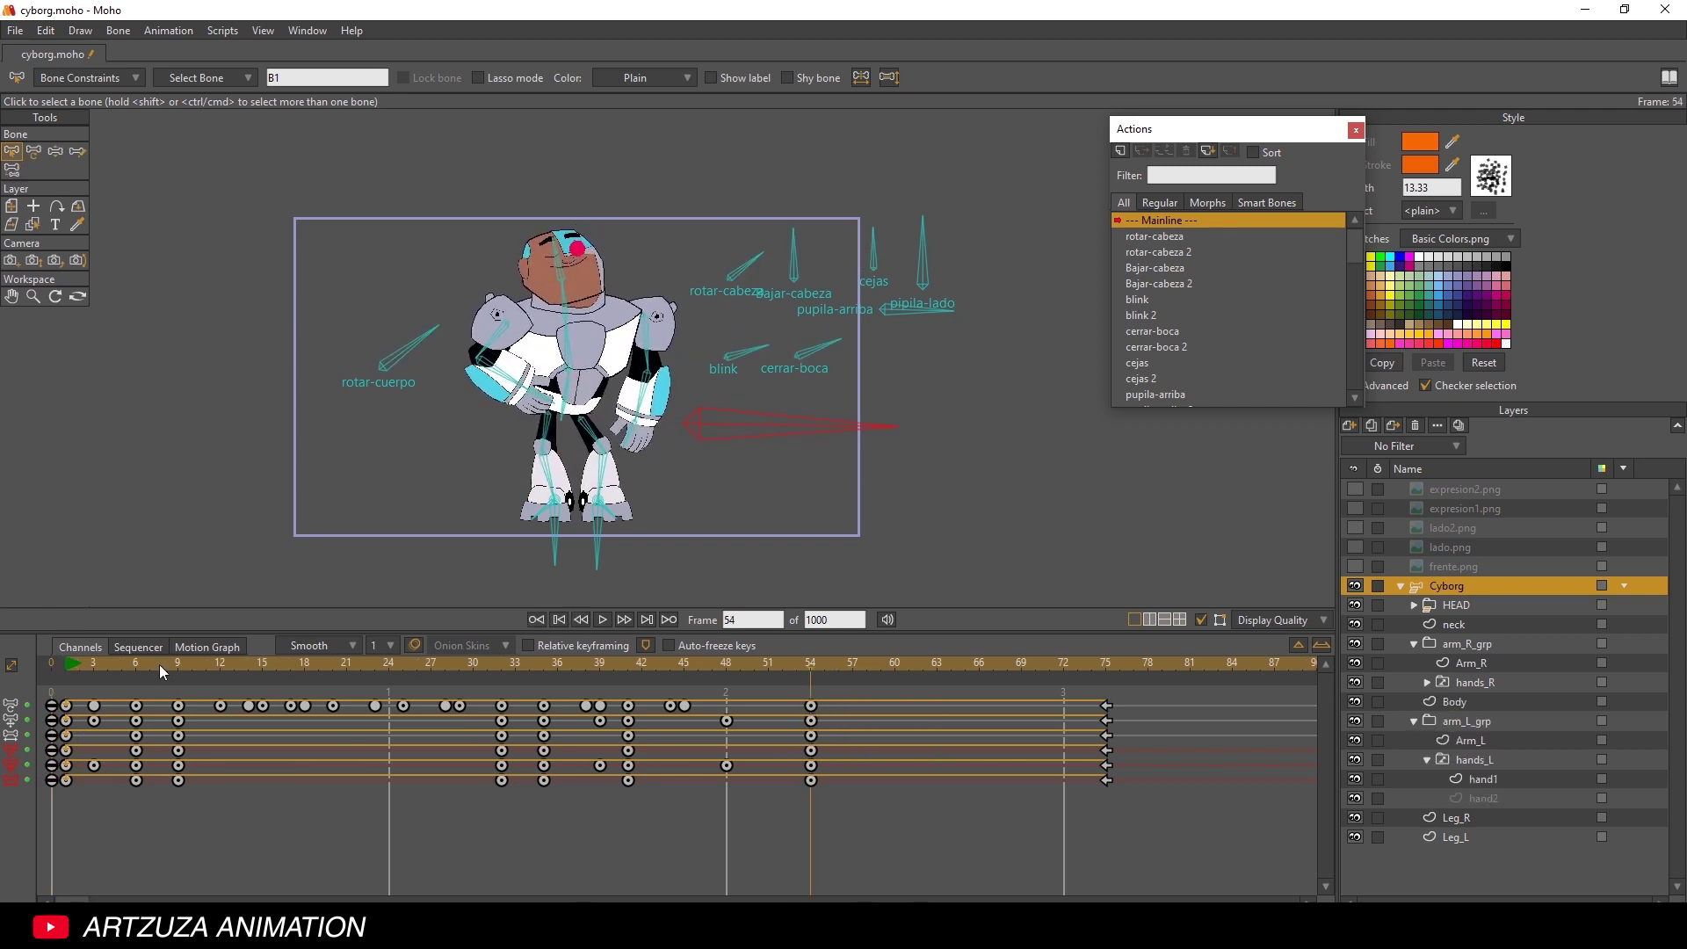
{"action": "left_click_drag", "start_coordinate": [76, 667], "coordinate": [1068, 761]}
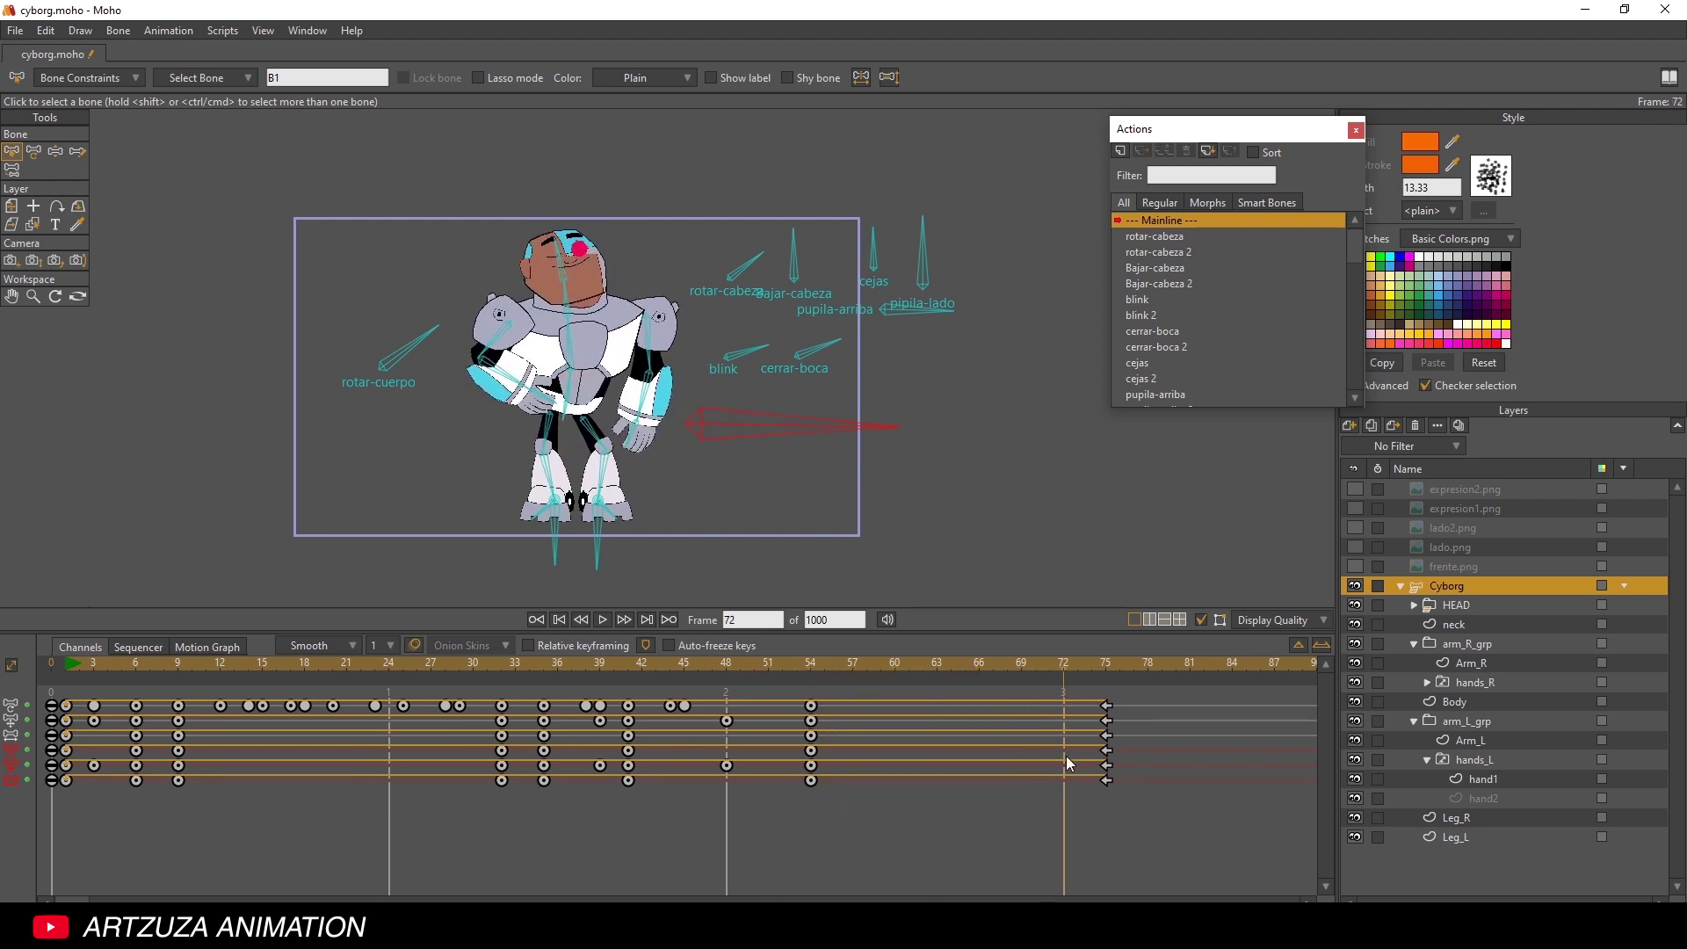
{"action": "left_click", "coordinate": [1109, 663]}
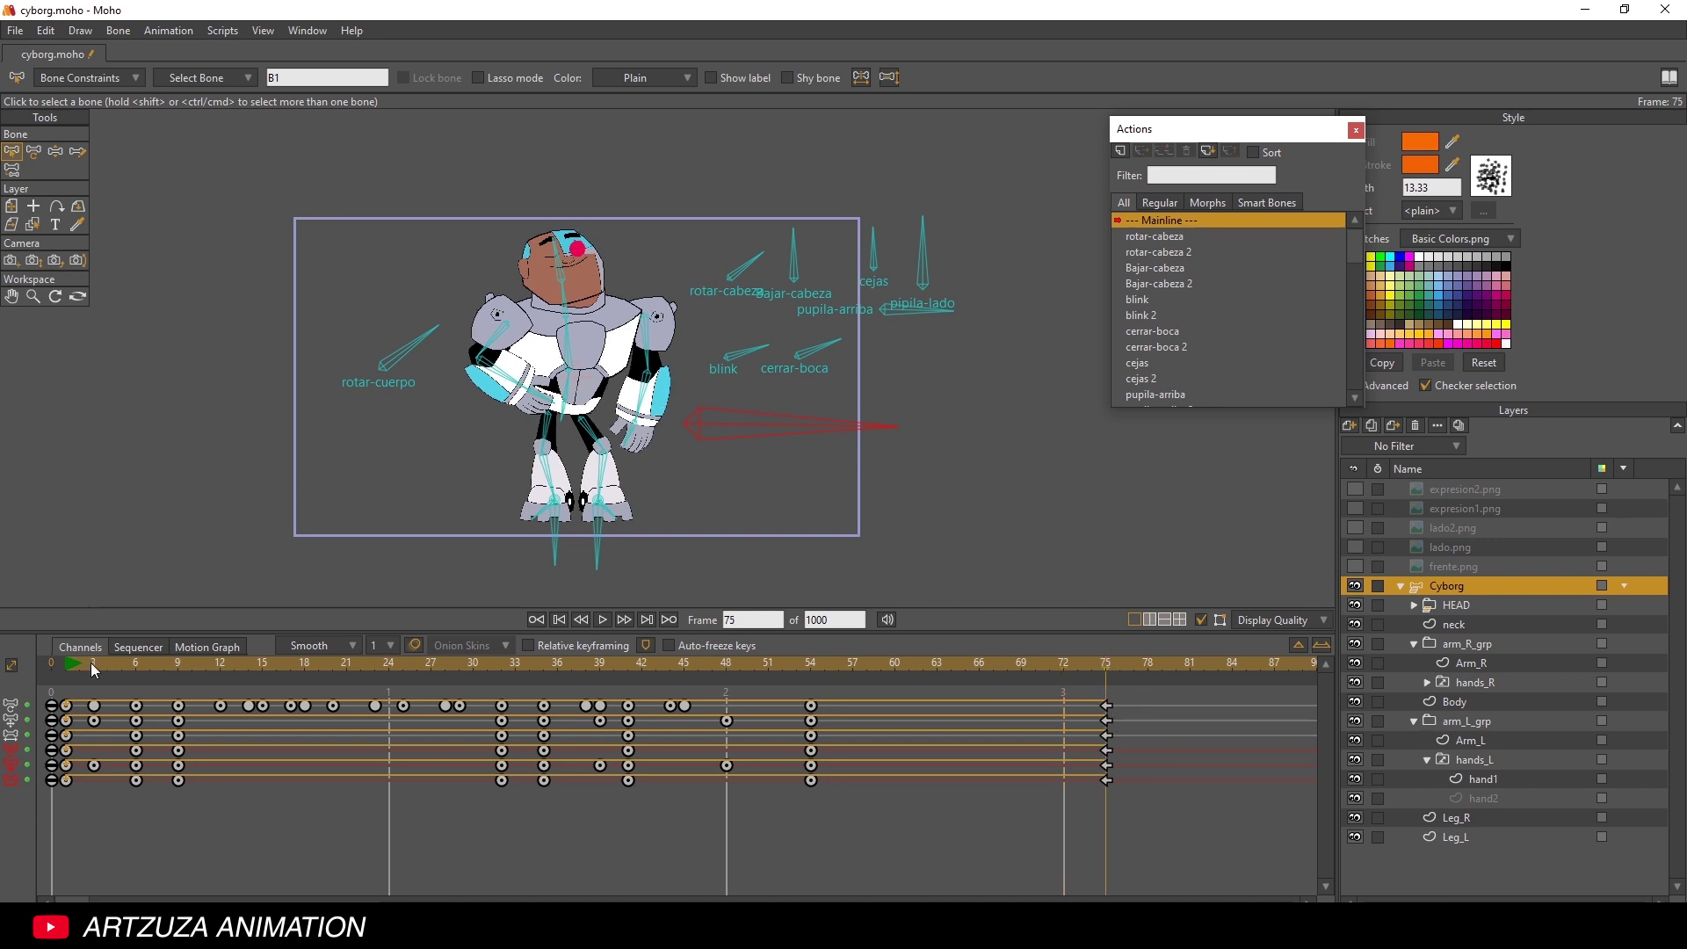
{"action": "mouse_move", "coordinate": [69, 658]}
{"action": "left_mouse_down"}
{"action": "mouse_move", "coordinate": [240, 671]}
{"action": "mouse_move", "coordinate": [44, 670]}
{"action": "left_mouse_up"}
{"action": "left_click", "coordinate": [67, 661]}
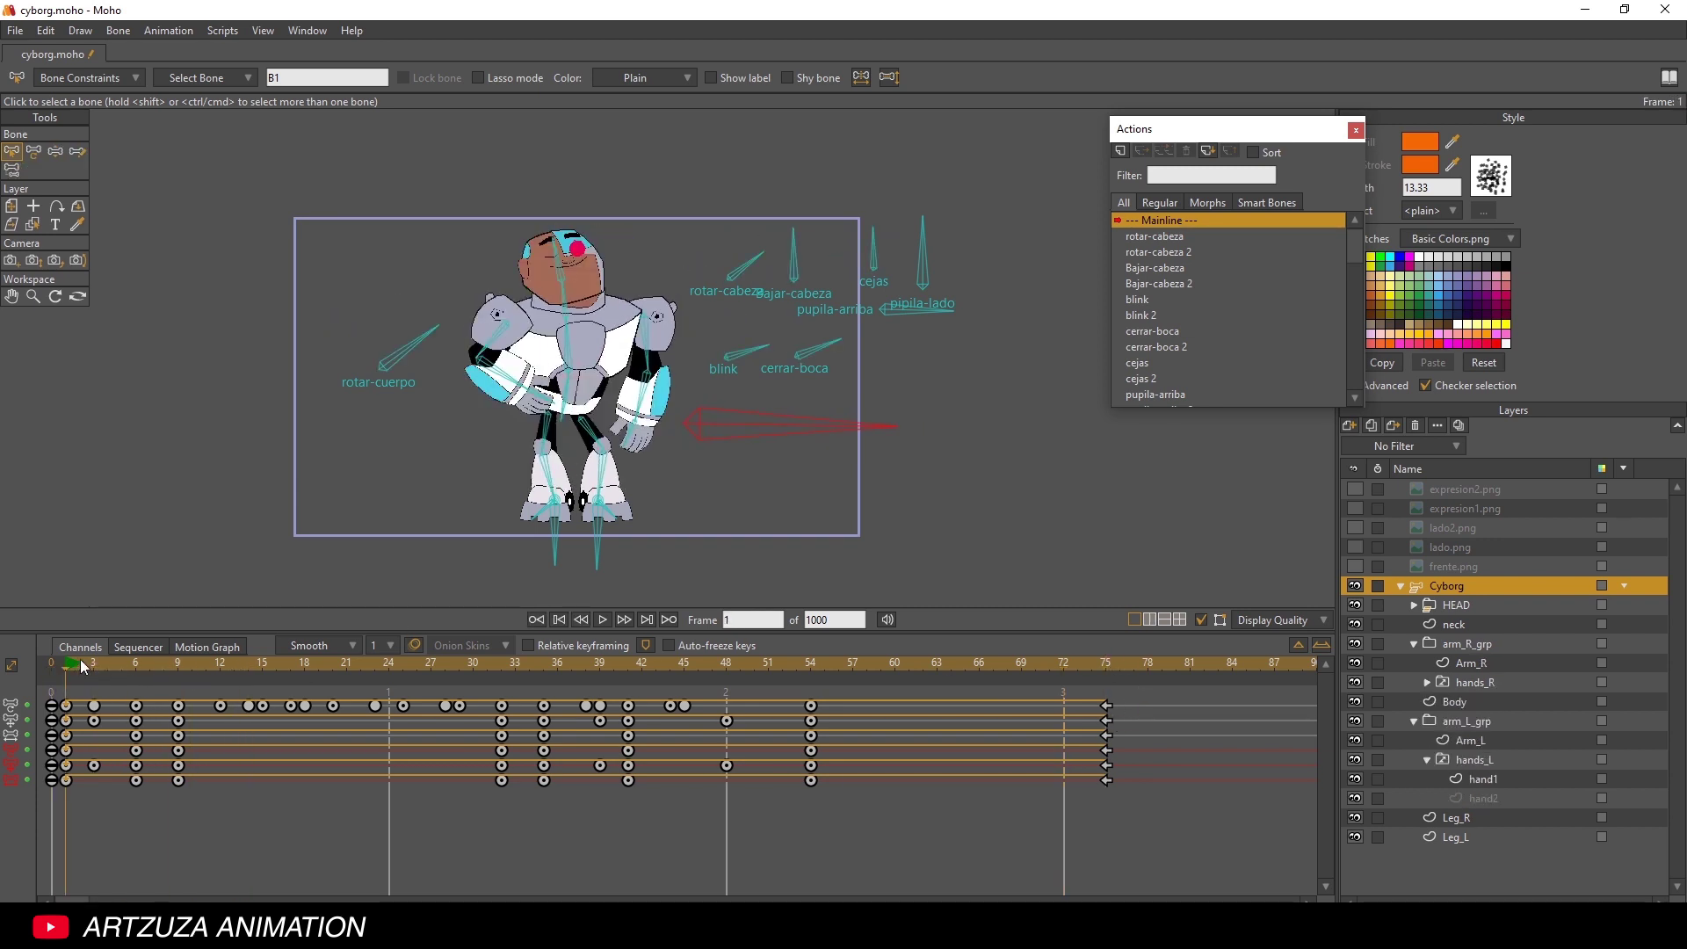
- Play and stop the animation from frame 1, and move the playhead to the cycle keyframes at frame 75
{"action": "left_click", "coordinate": [605, 618]}
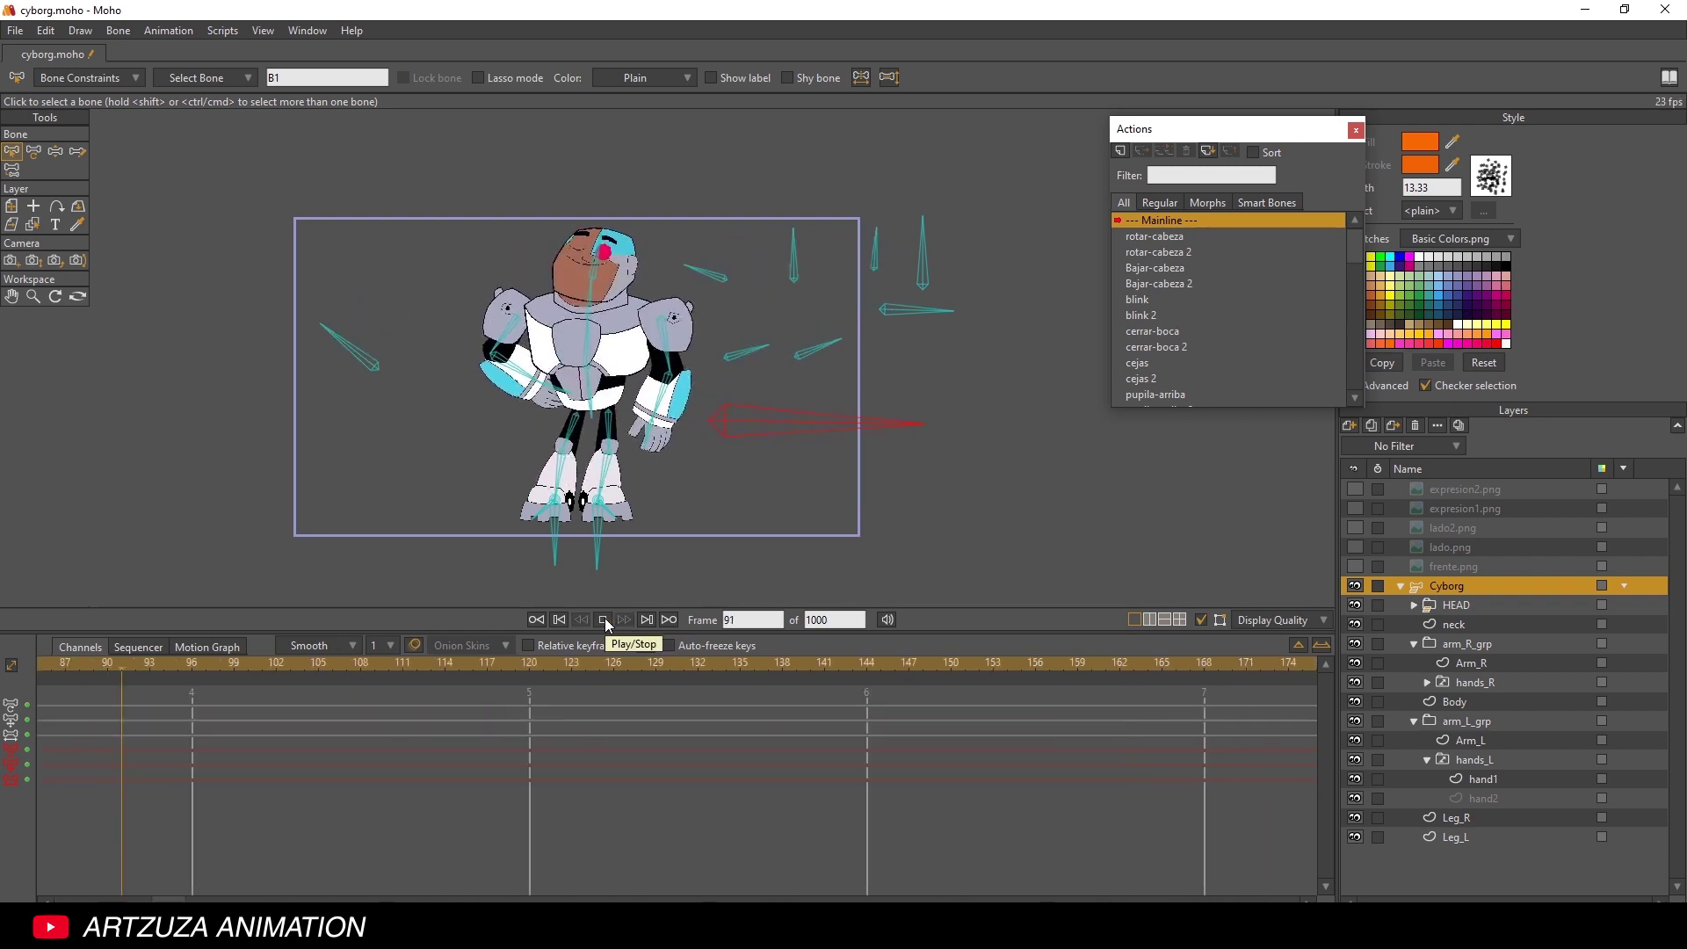
{"action": "left_click", "coordinate": [604, 618]}
{"action": "scroll", "coordinate": [172, 882], "scroll_direction": "up", "scroll_amount": 5}
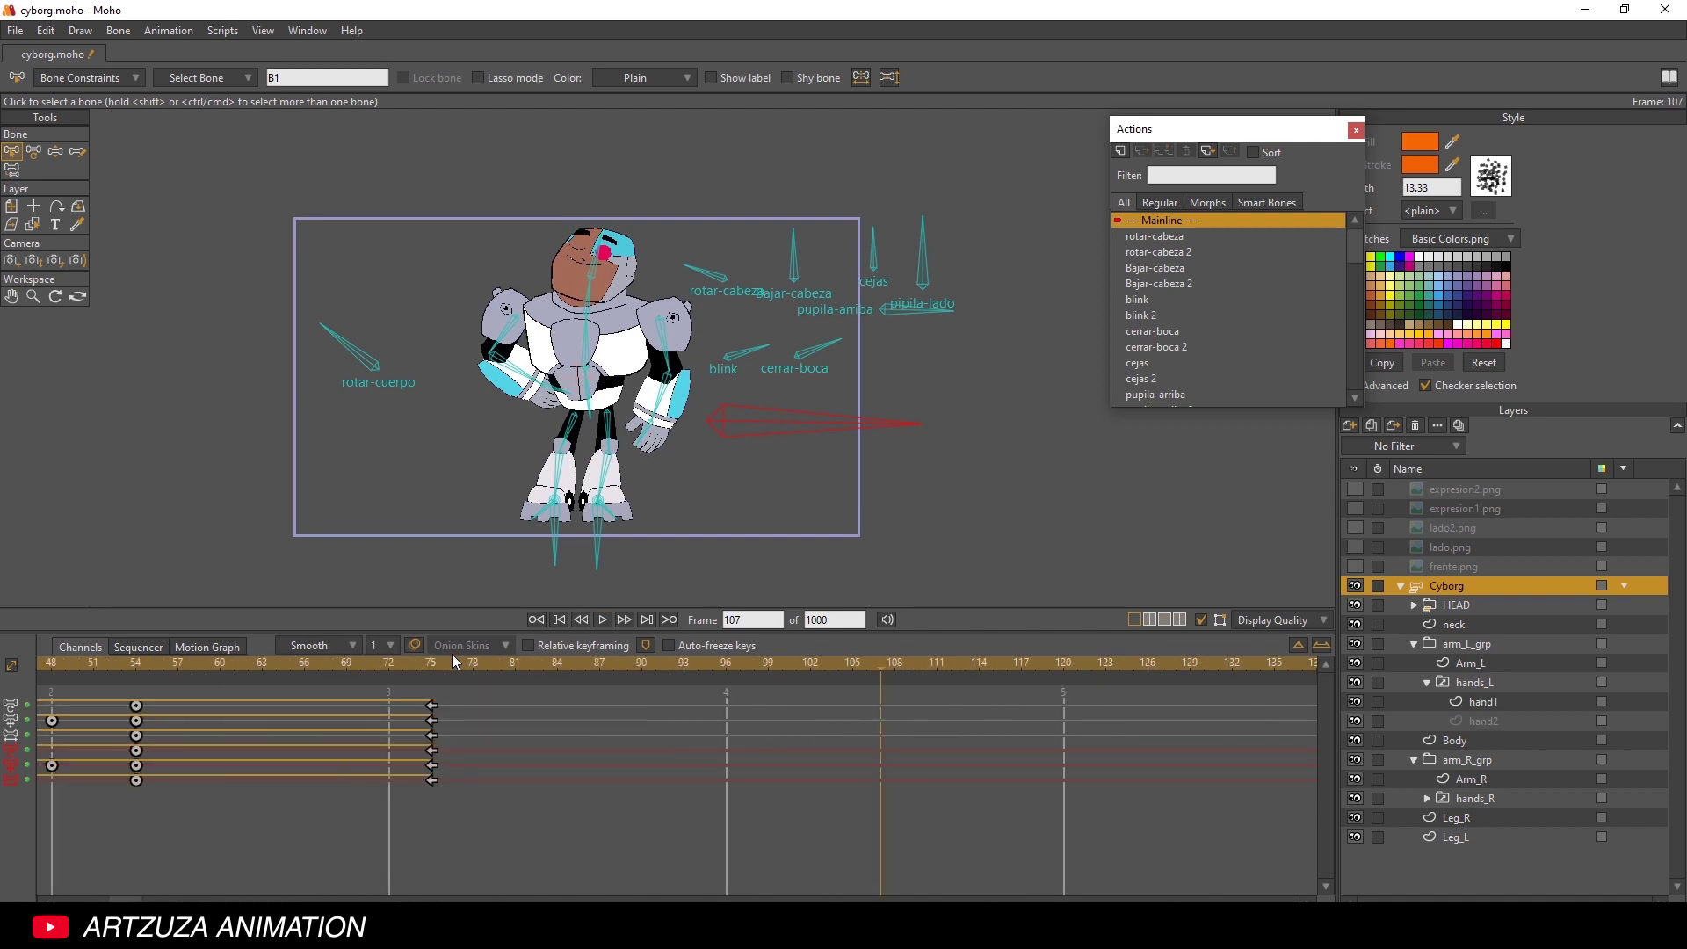
{"action": "left_click", "coordinate": [427, 668]}
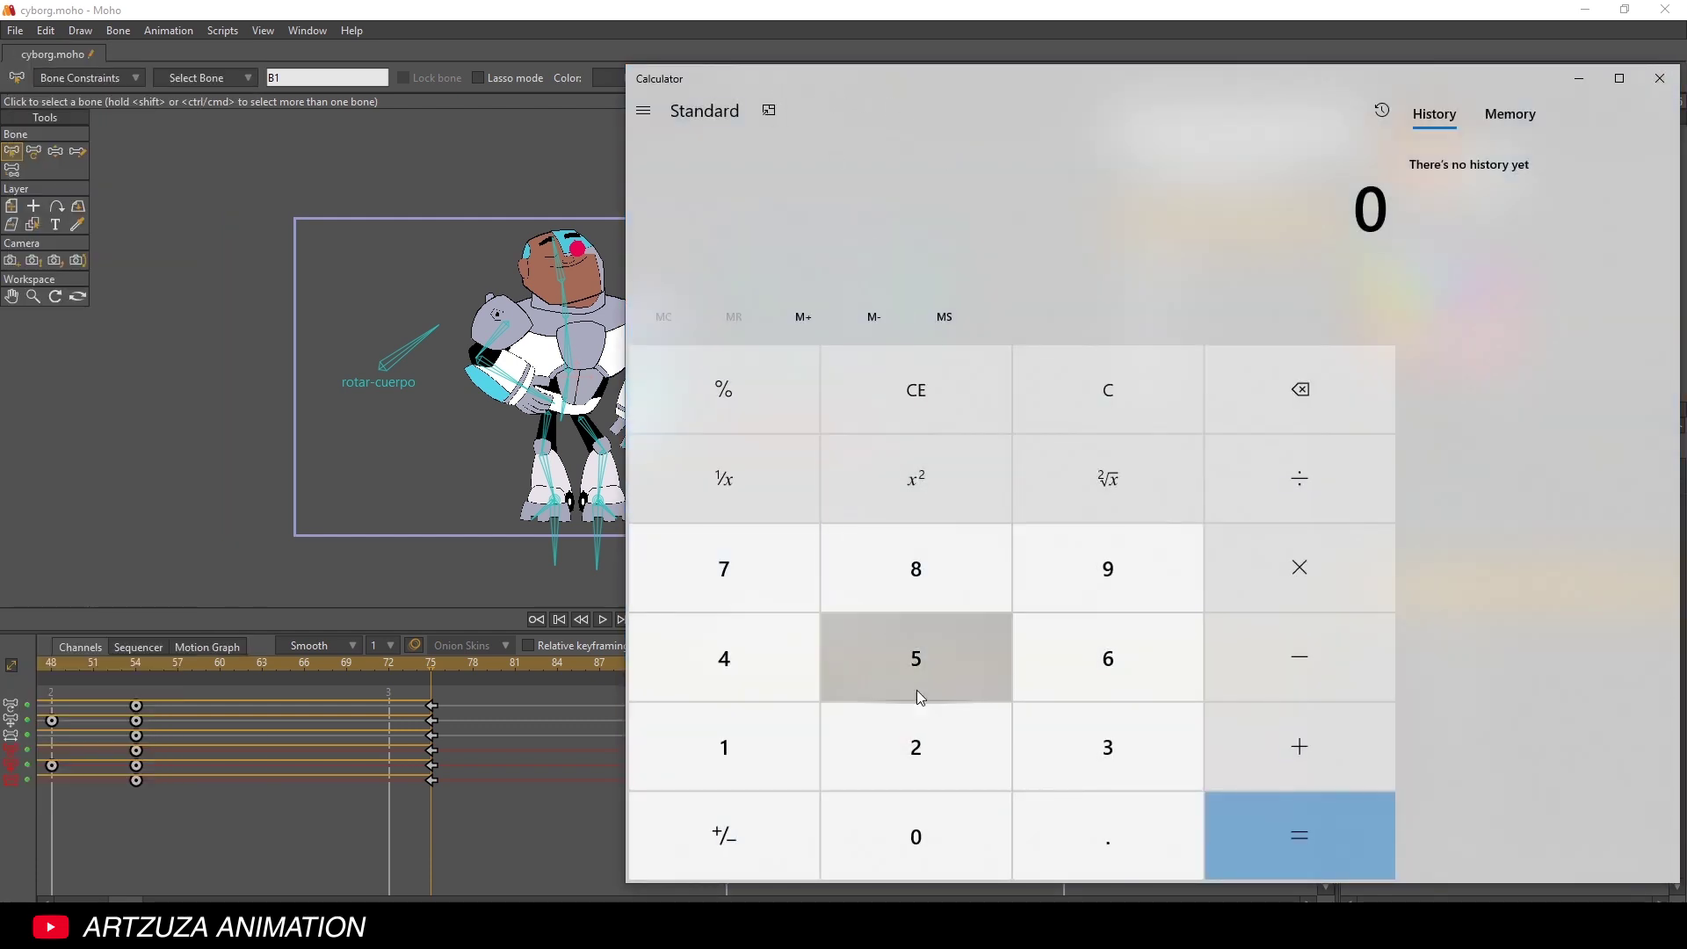
- Switch to Calculator, multiply 57 by 5 to work out the animation length, and close it
{"action": "left_click", "coordinate": [915, 688]}
{"action": "left_click", "coordinate": [707, 567]}
{"action": "left_click", "coordinate": [1331, 572]}
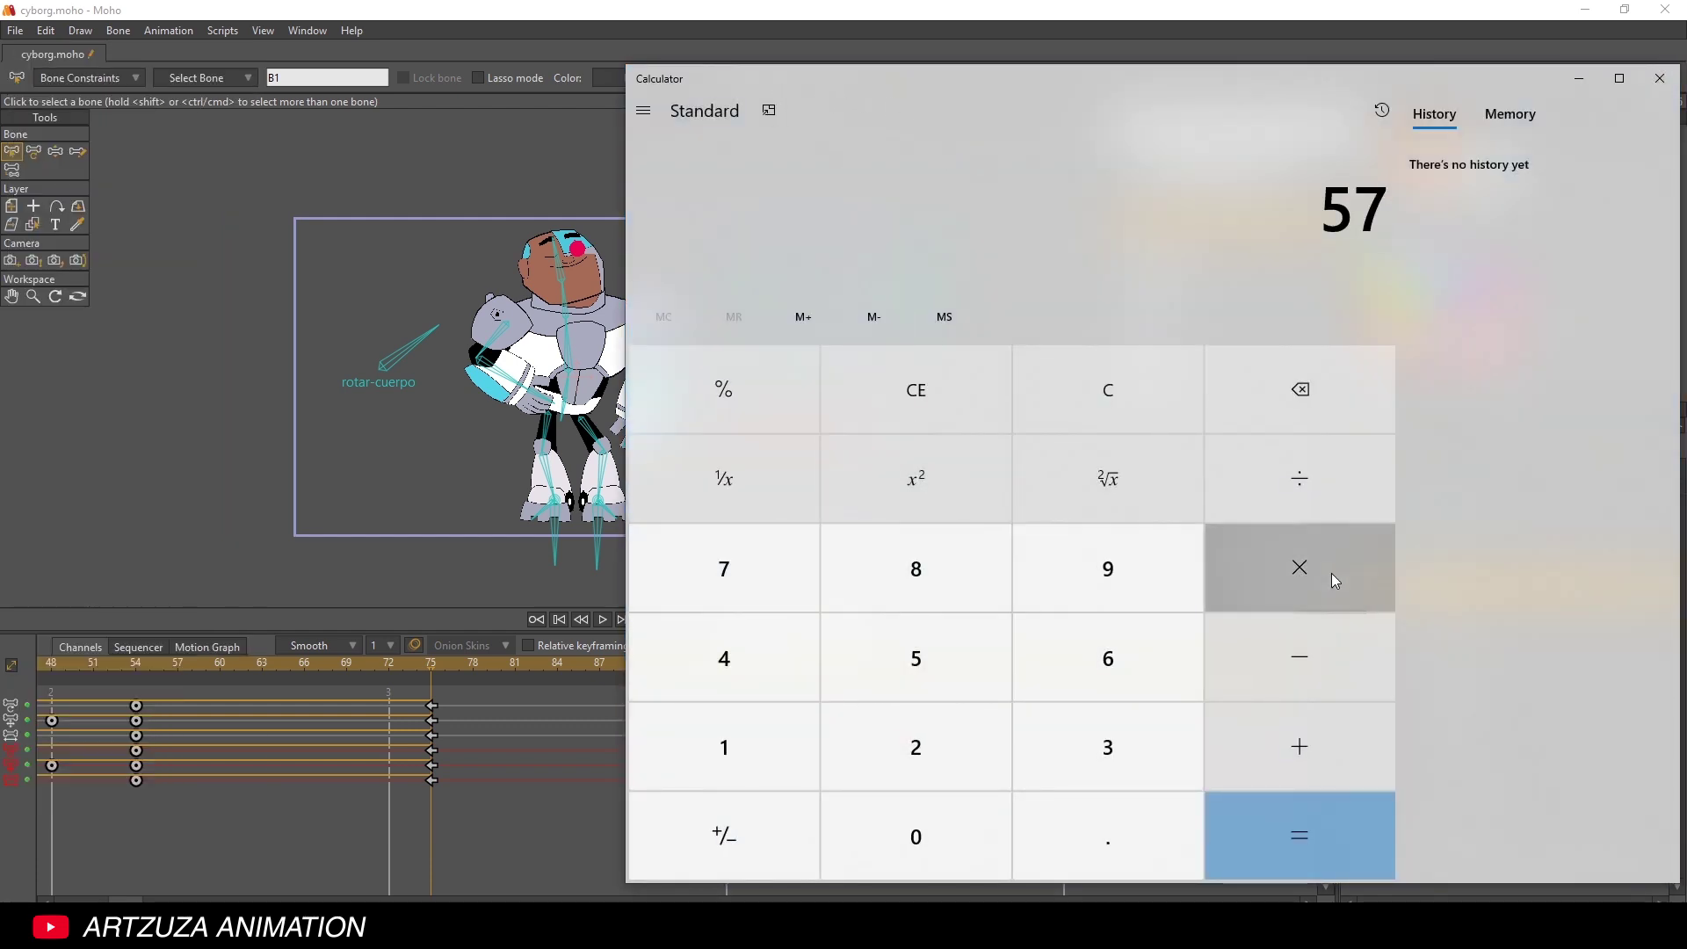
{"action": "left_click", "coordinate": [970, 672]}
{"action": "left_click", "coordinate": [1320, 857]}
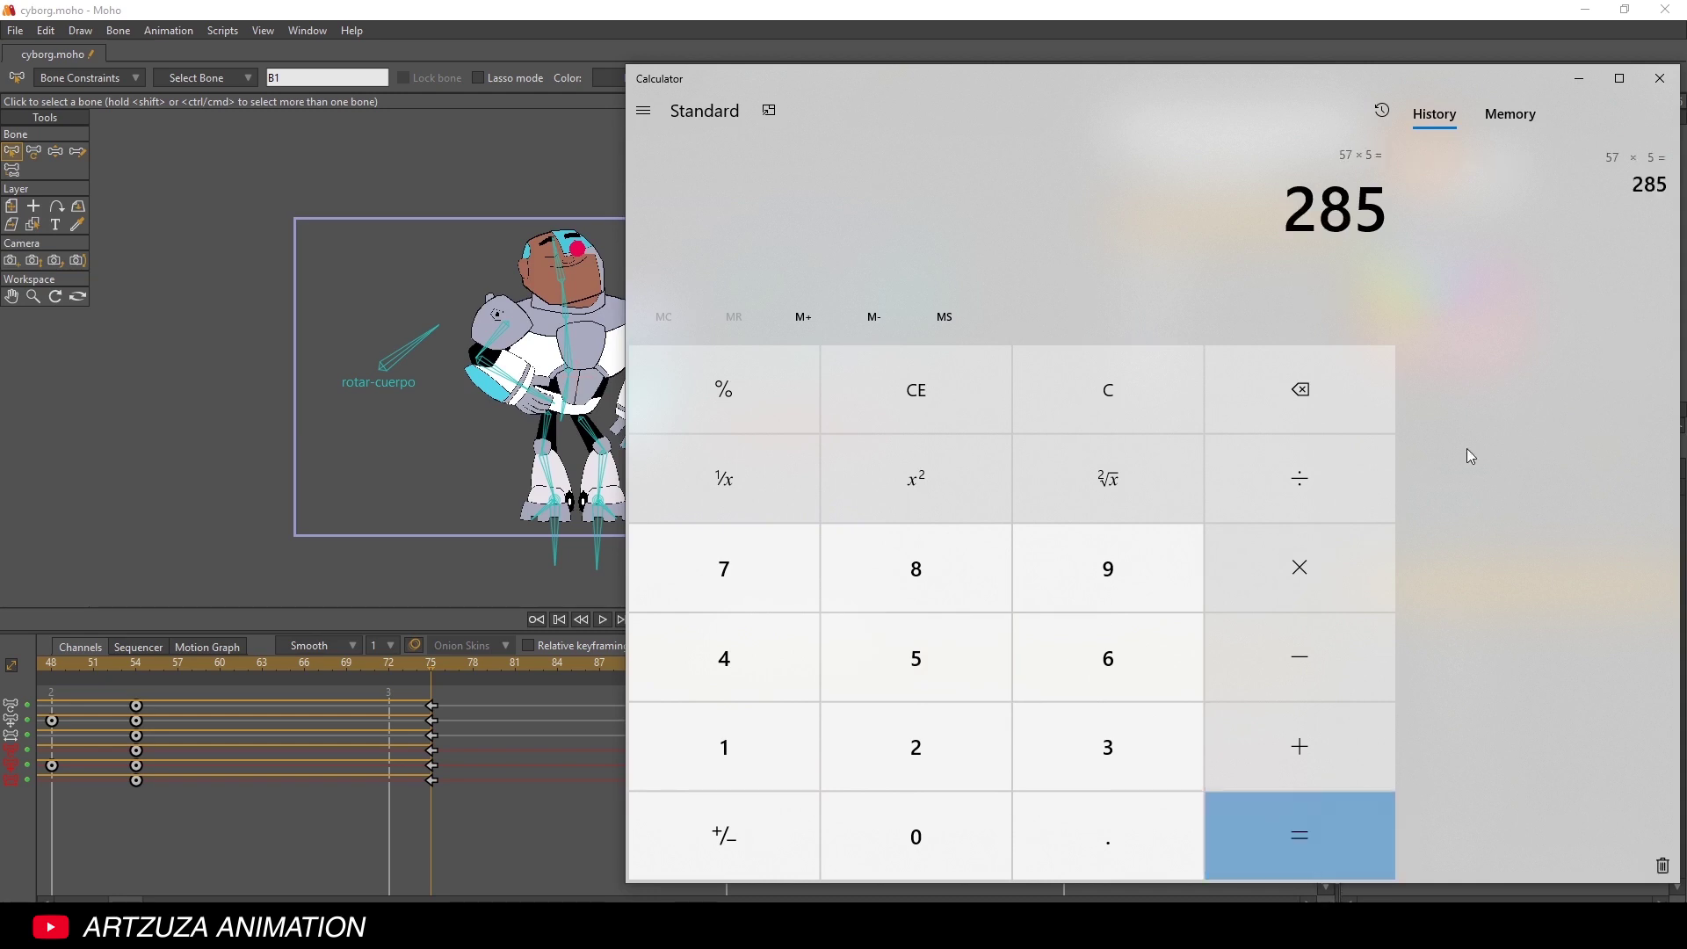
{"action": "left_click", "coordinate": [1659, 78]}
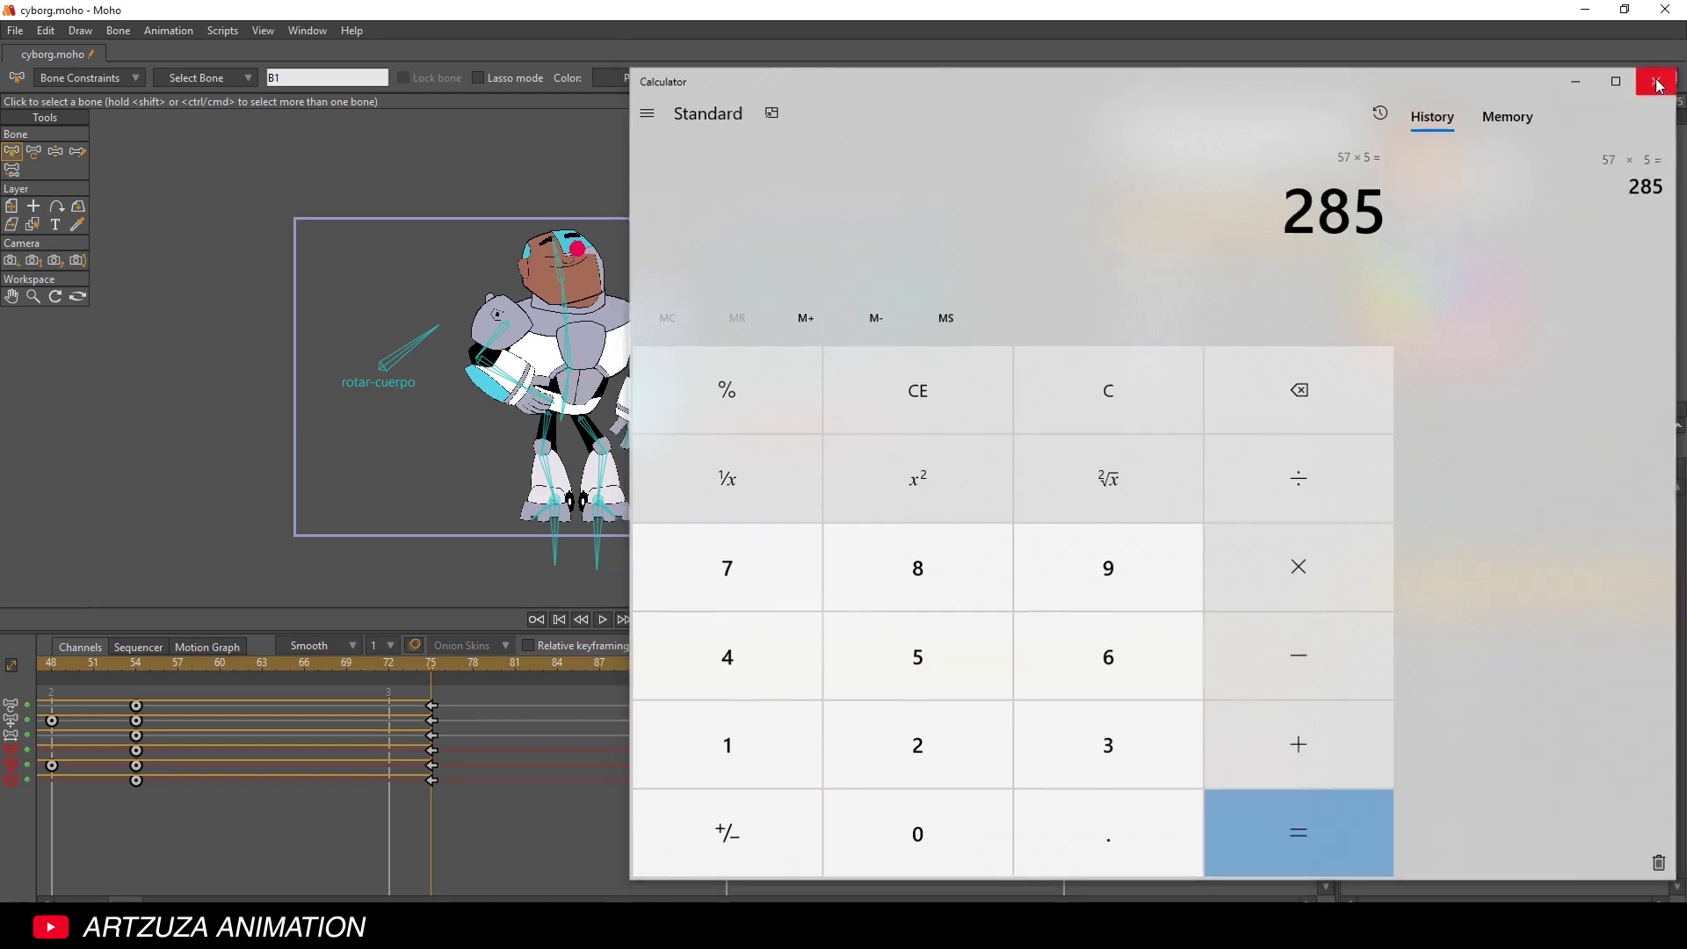
- Set the animation's total length to 285 frames
{"action": "left_click", "coordinate": [838, 620]}
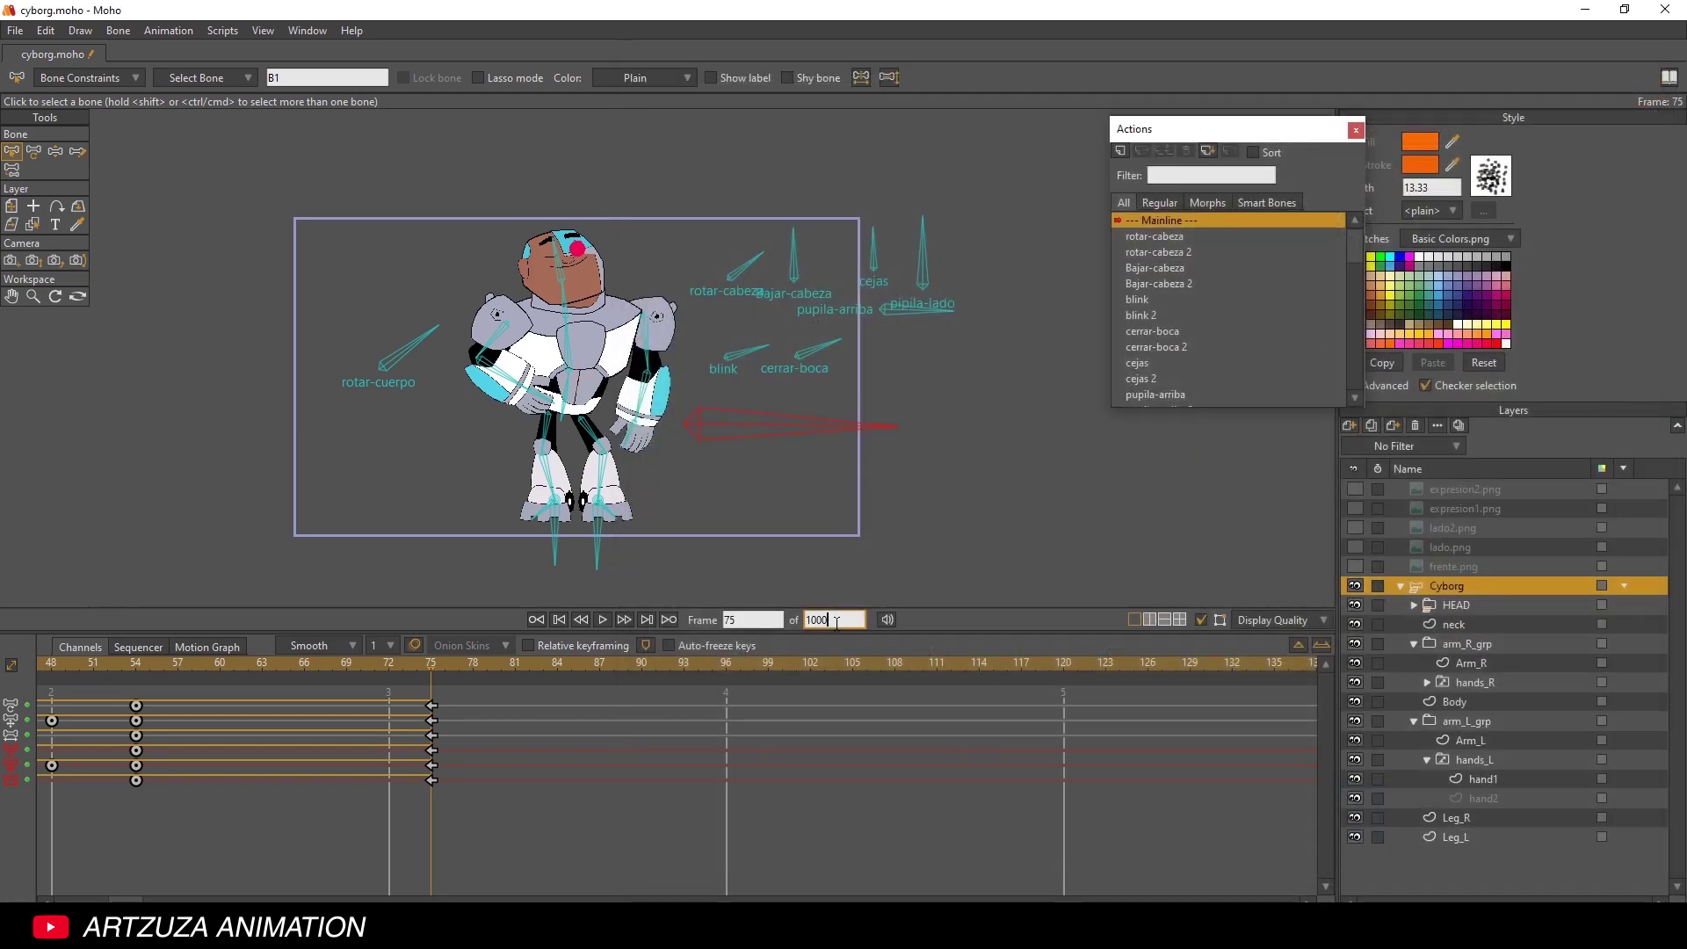
{"action": "type", "text": "285"}
{"action": "key", "text": "Return"}
- Export frames 1 to 285 as cyborg.mp4 in MP4 (H.264-AAC) format with raised quality, in the project file's folder
{"action": "left_click", "coordinate": [14, 32]}
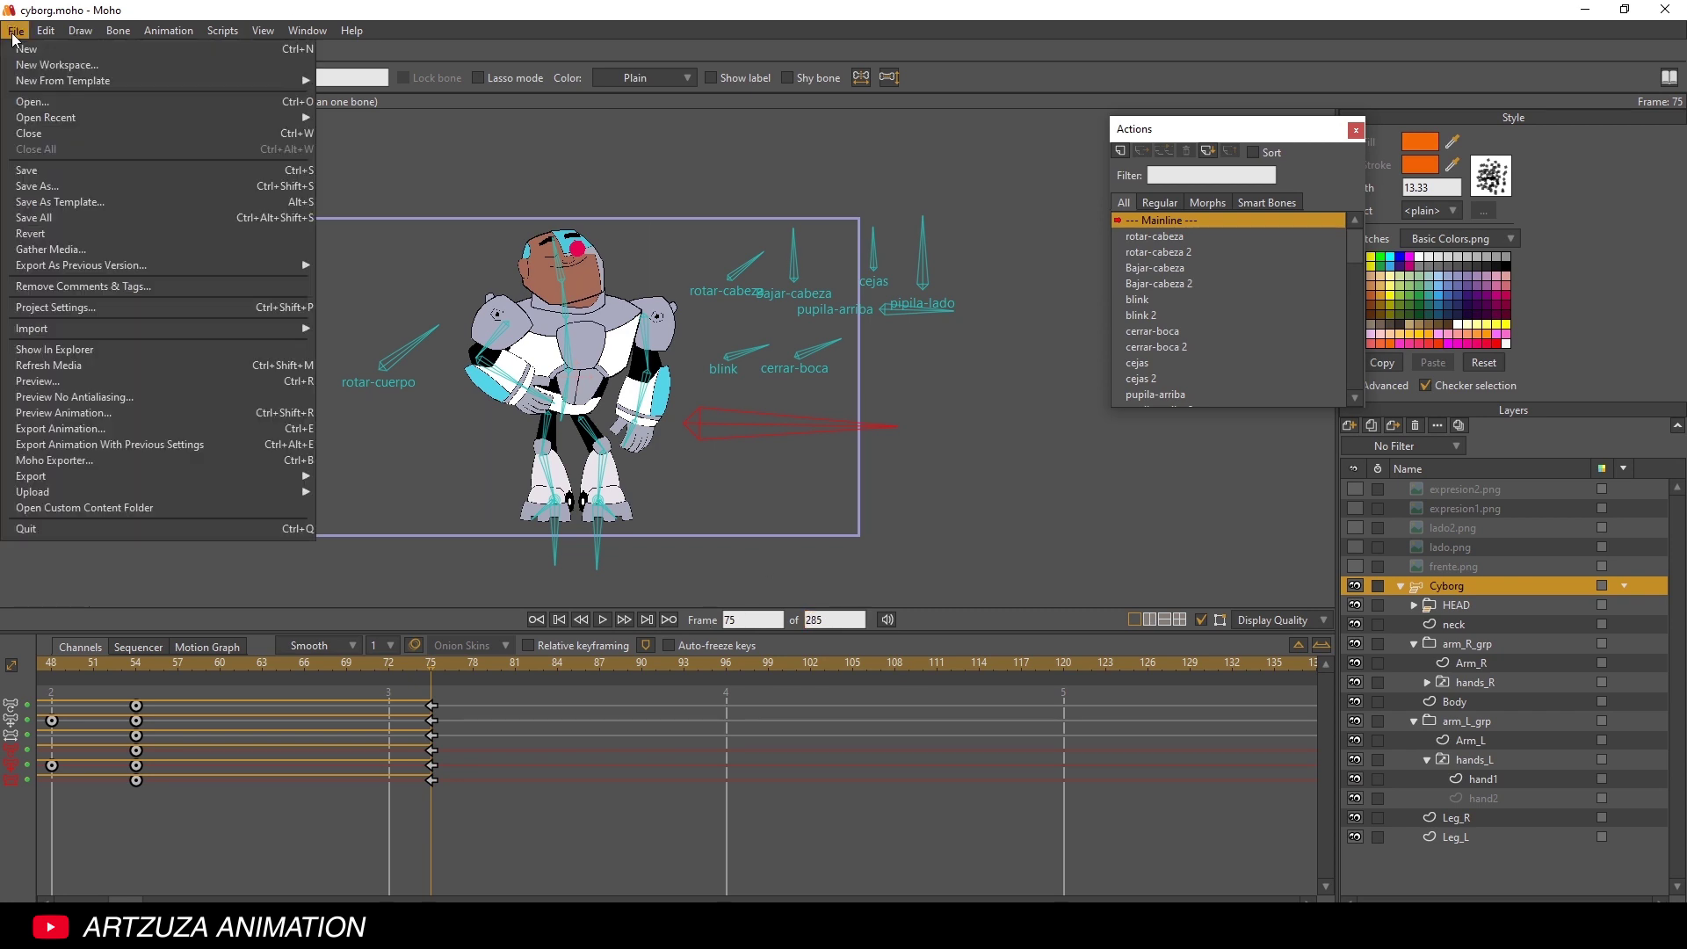
{"action": "left_click", "coordinate": [130, 429]}
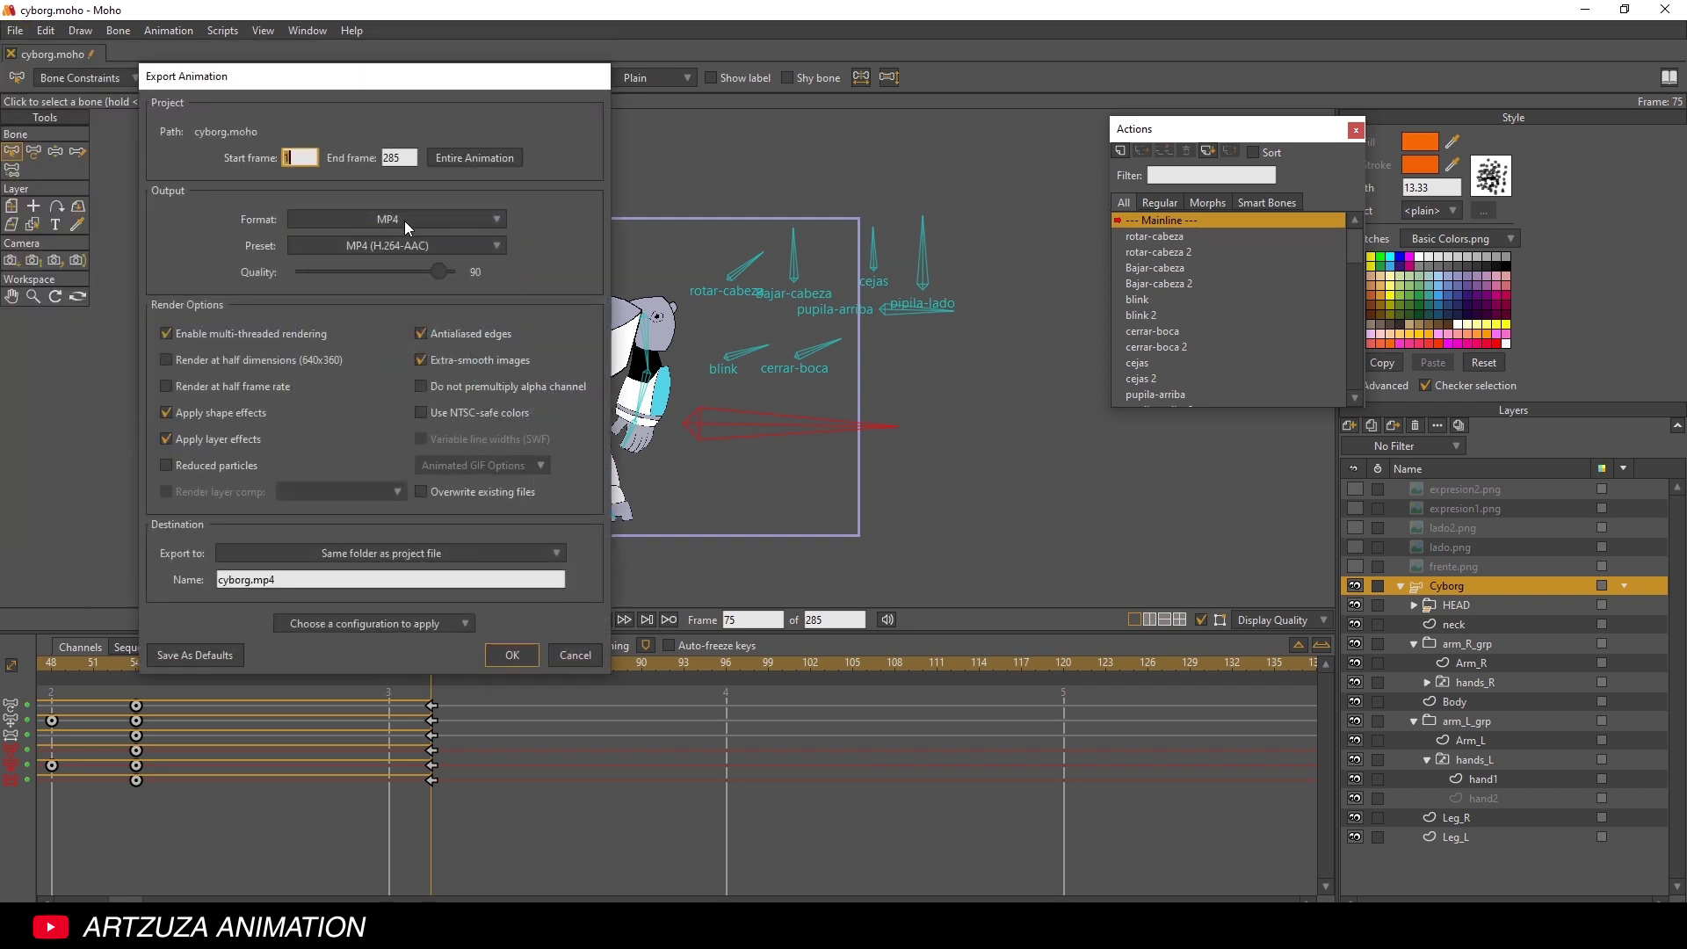
{"action": "left_click_drag", "start_coordinate": [435, 271], "coordinate": [477, 271]}
{"action": "left_click", "coordinate": [513, 655]}
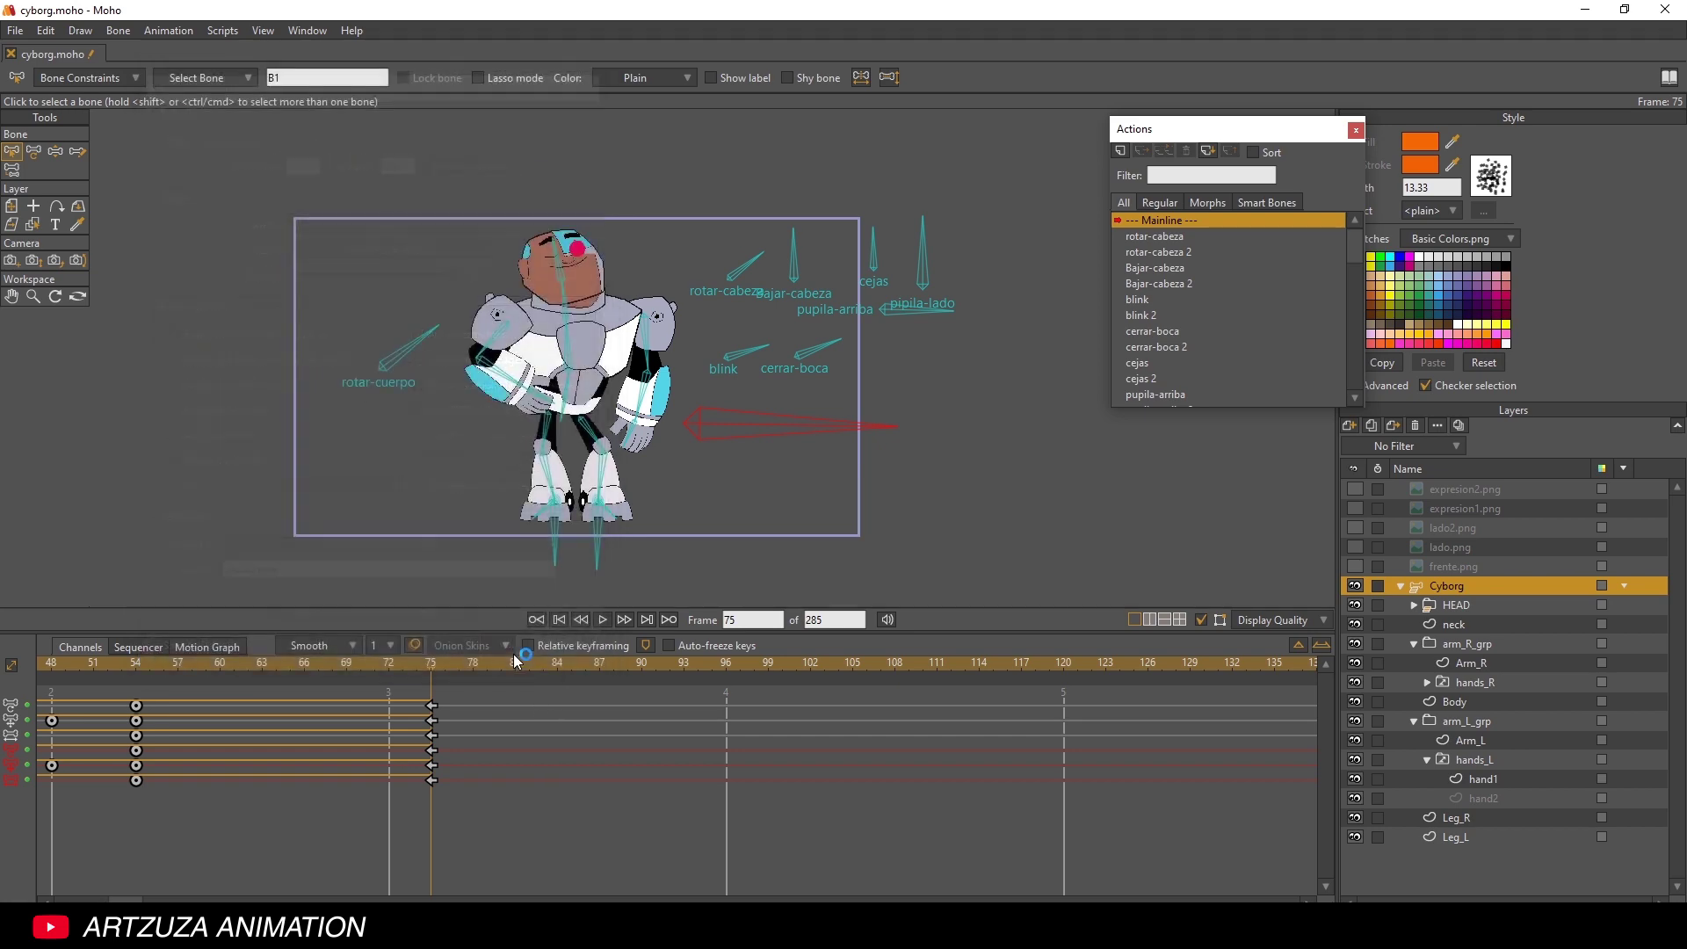